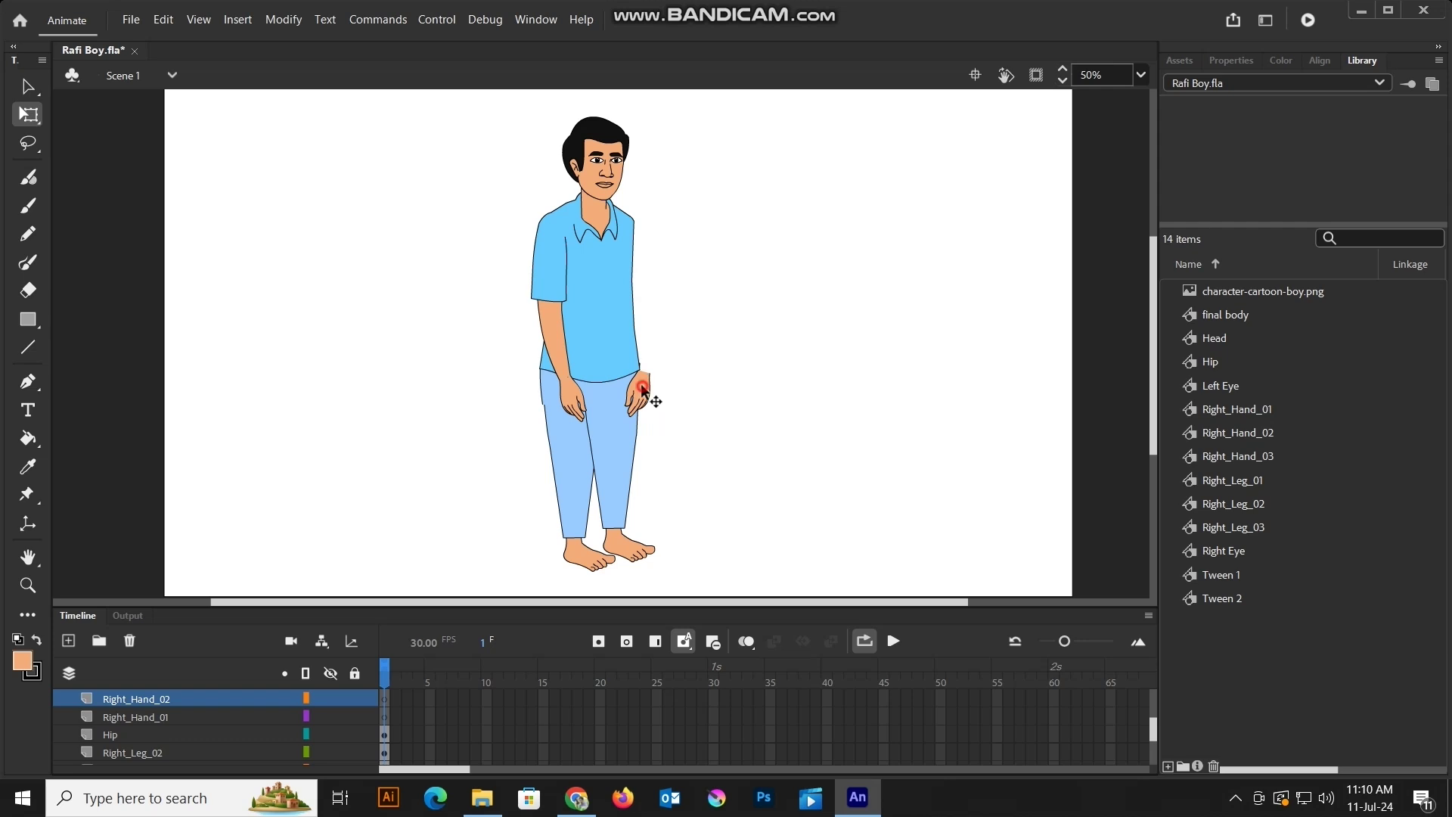
Delete the remaining parts of the character's far arm and the far leg's thigh, lower leg and foot.
key("Delete")
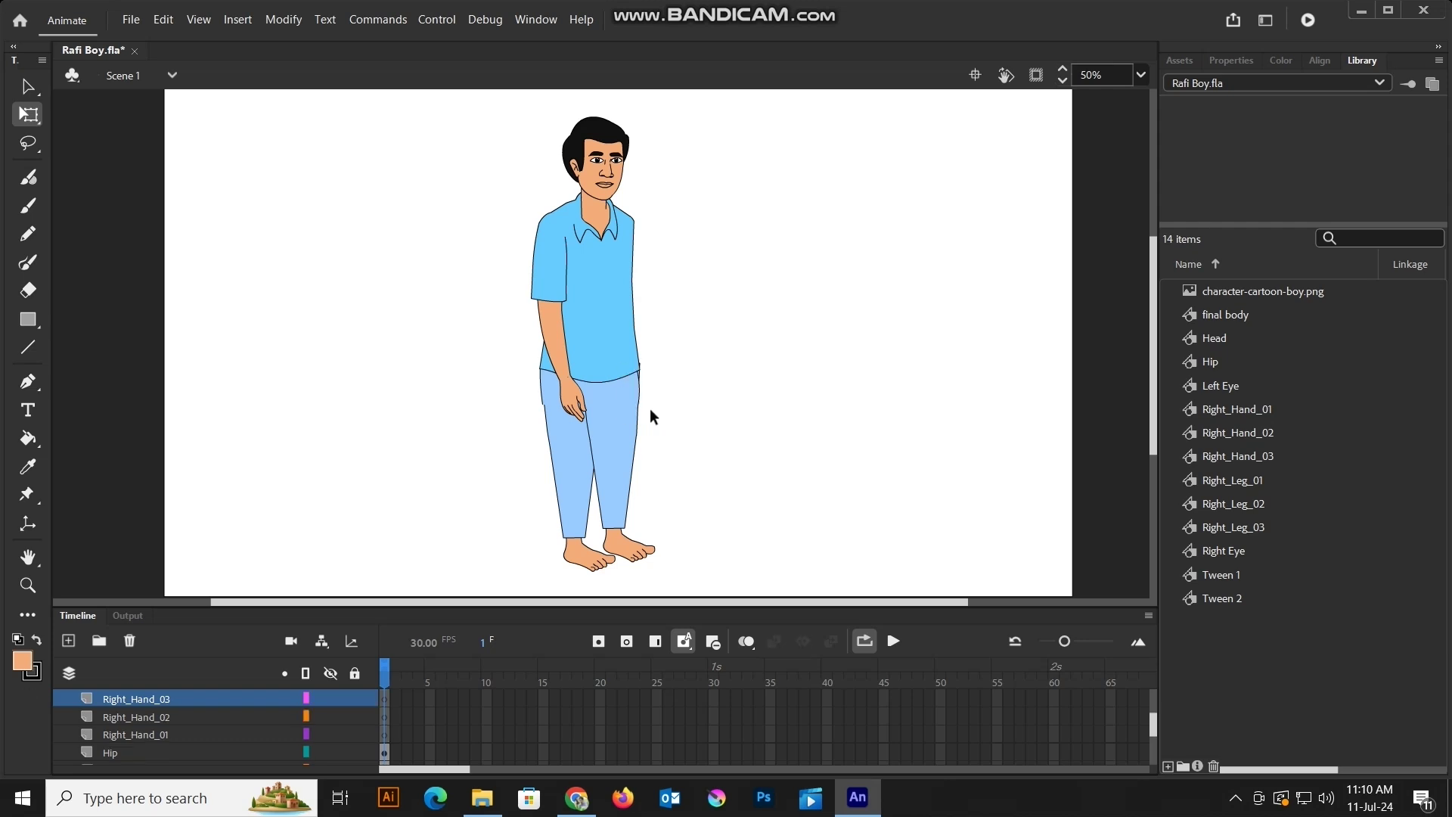
left_click(607, 394)
left_click(629, 433)
left_click(627, 421)
key("Delete")
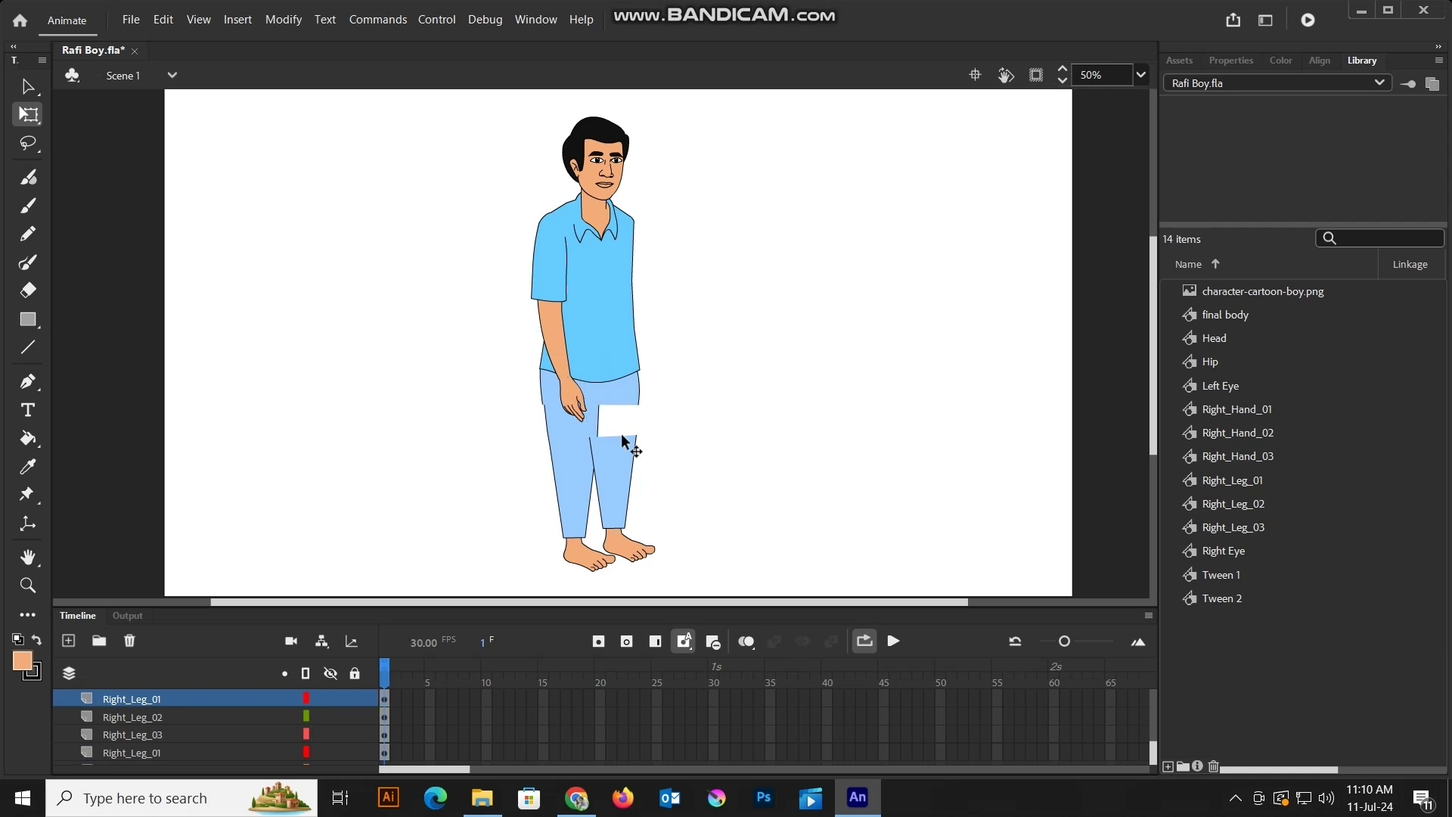
left_click(624, 465)
key("Delete")
left_click(618, 550)
key("Delete")
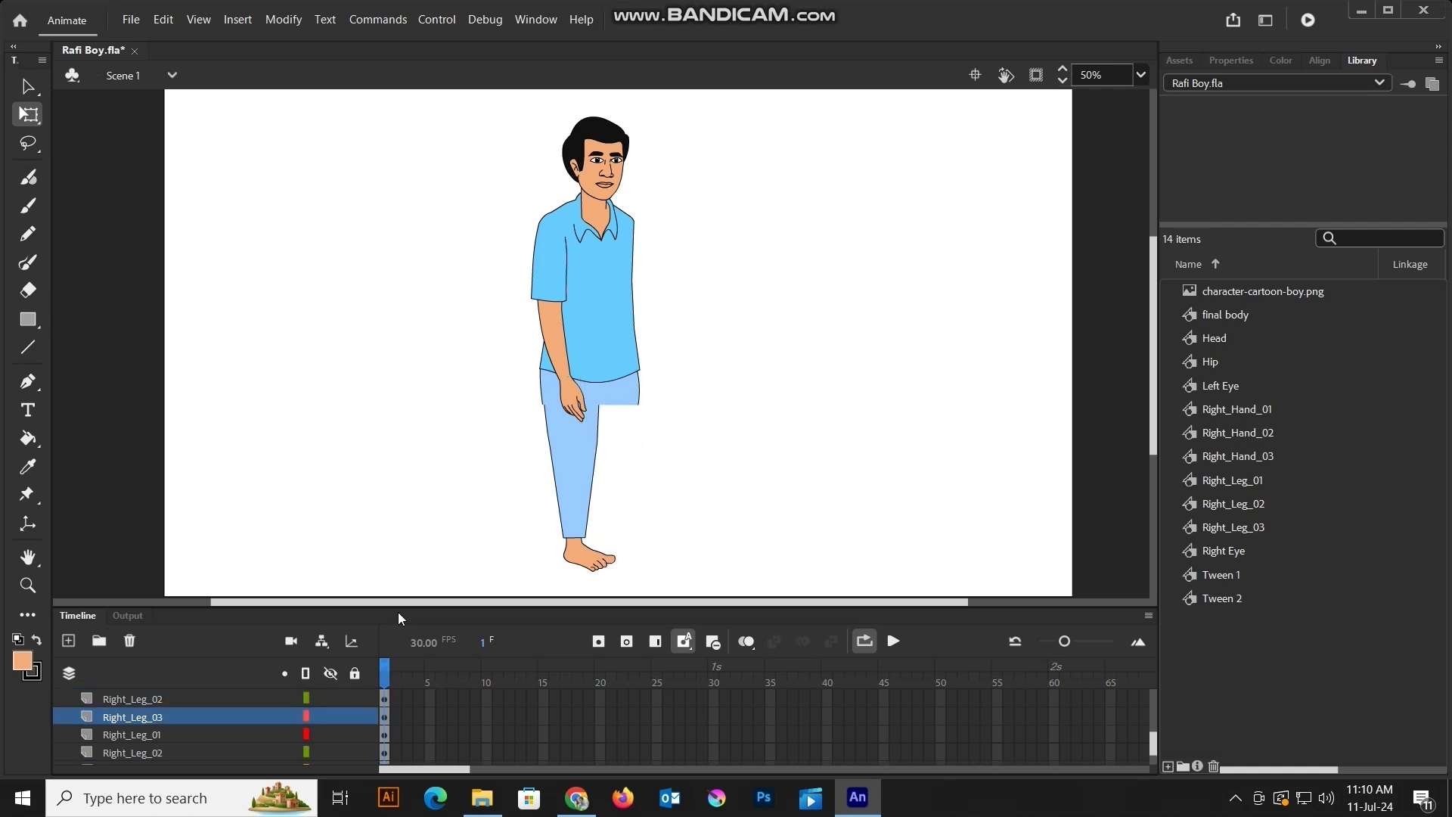
Enlarge the timeline to show more layers and nudge the remaining leg's thigh slightly to the left.
left_click_drag(415, 605, 413, 503)
left_click(562, 432)
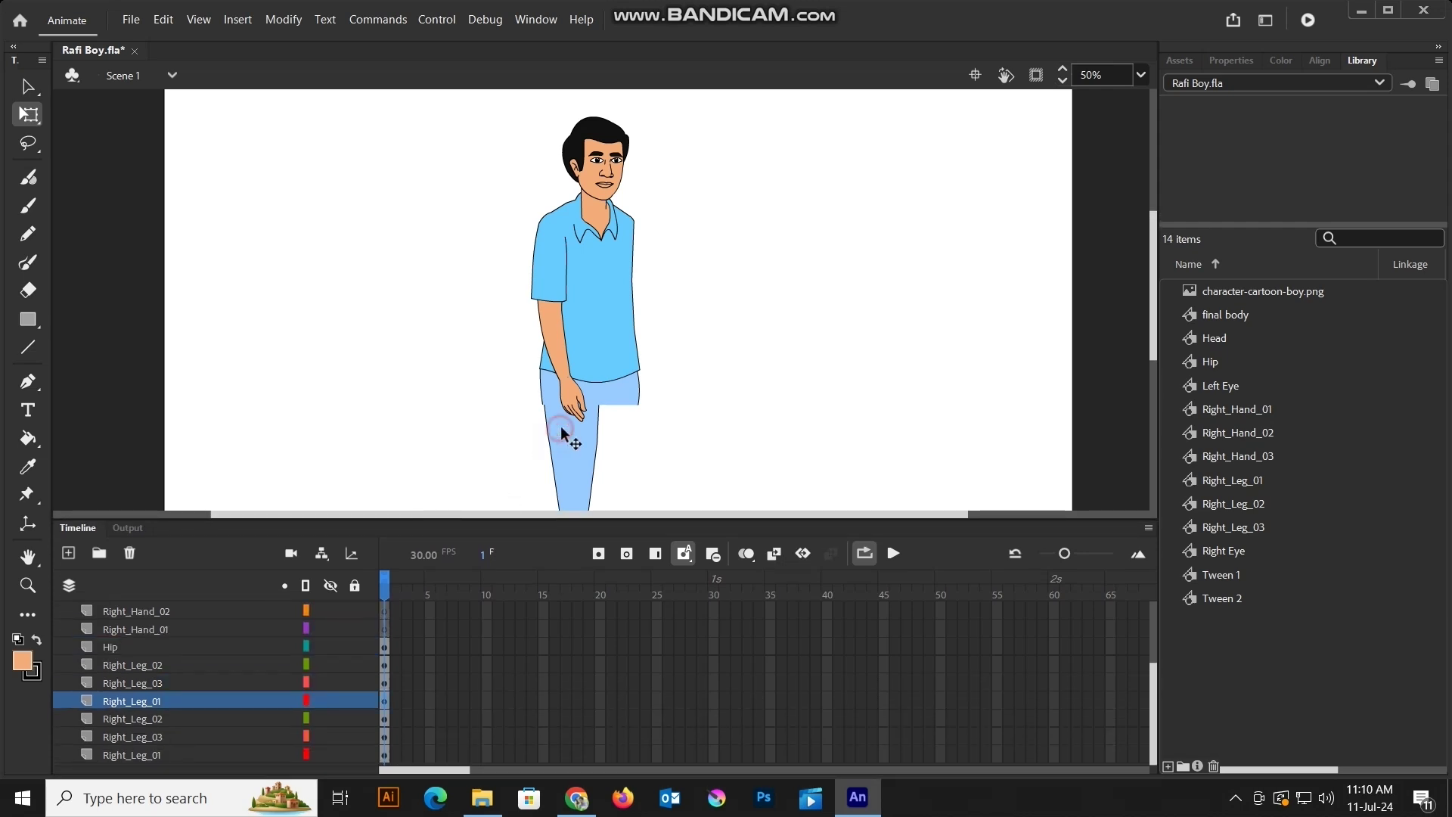
key("Left")
key("Left")
key("Left")
key("Left")
left_click(683, 424)
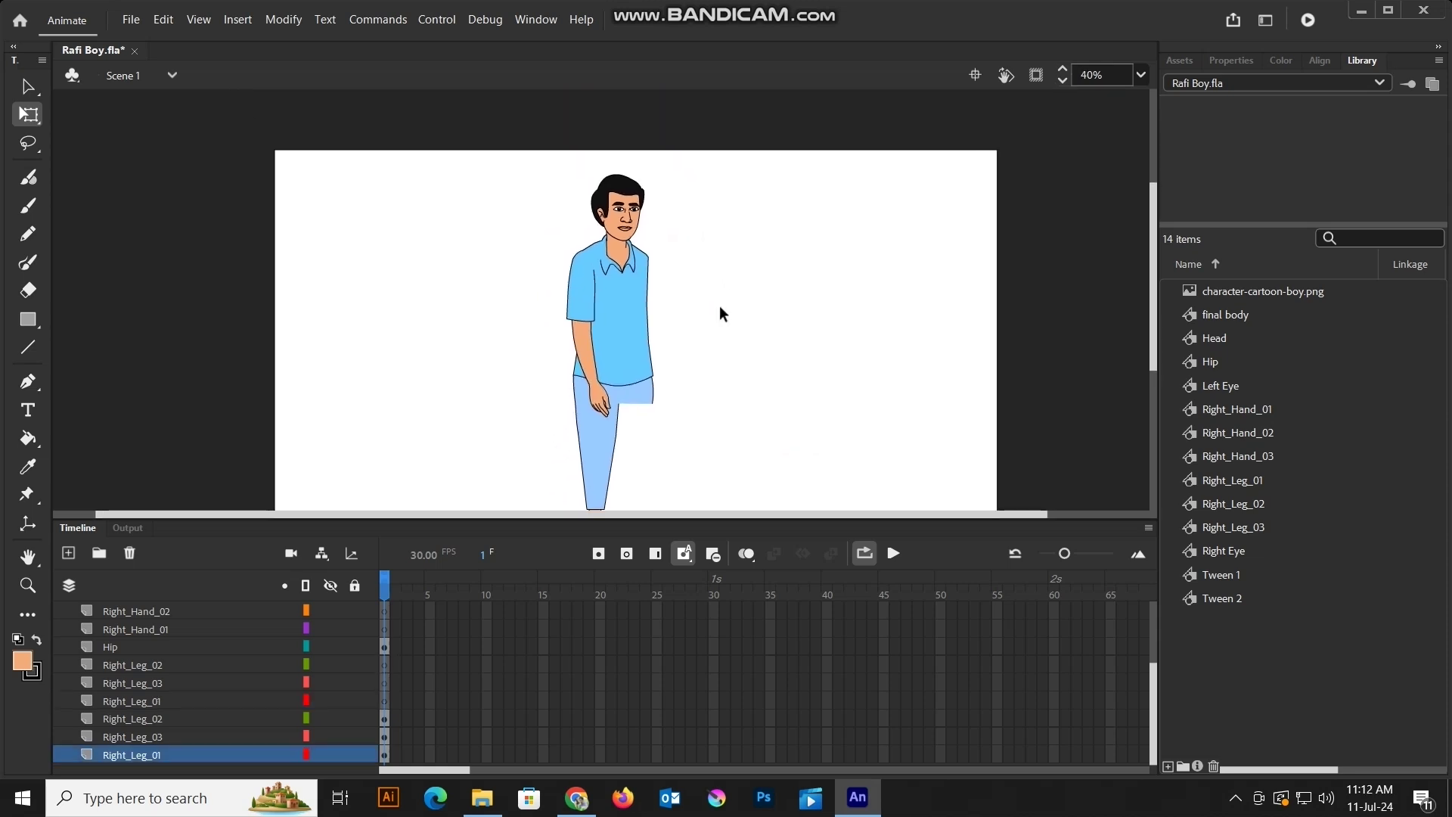
Rotate the near upper arm slightly backward about the shoulder.
scroll(581, 306, "up", 4)
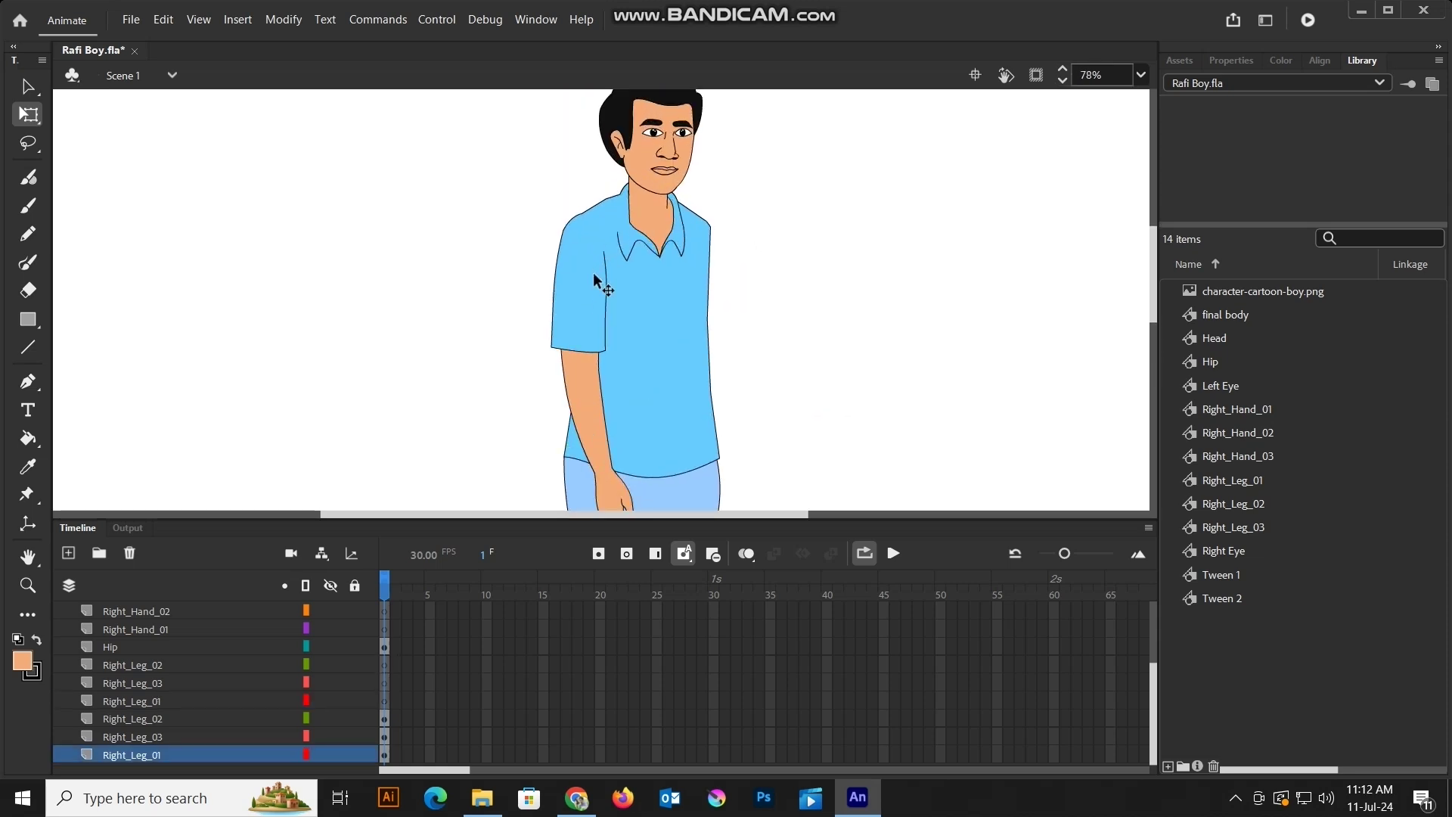
scroll(593, 275, "up", 5)
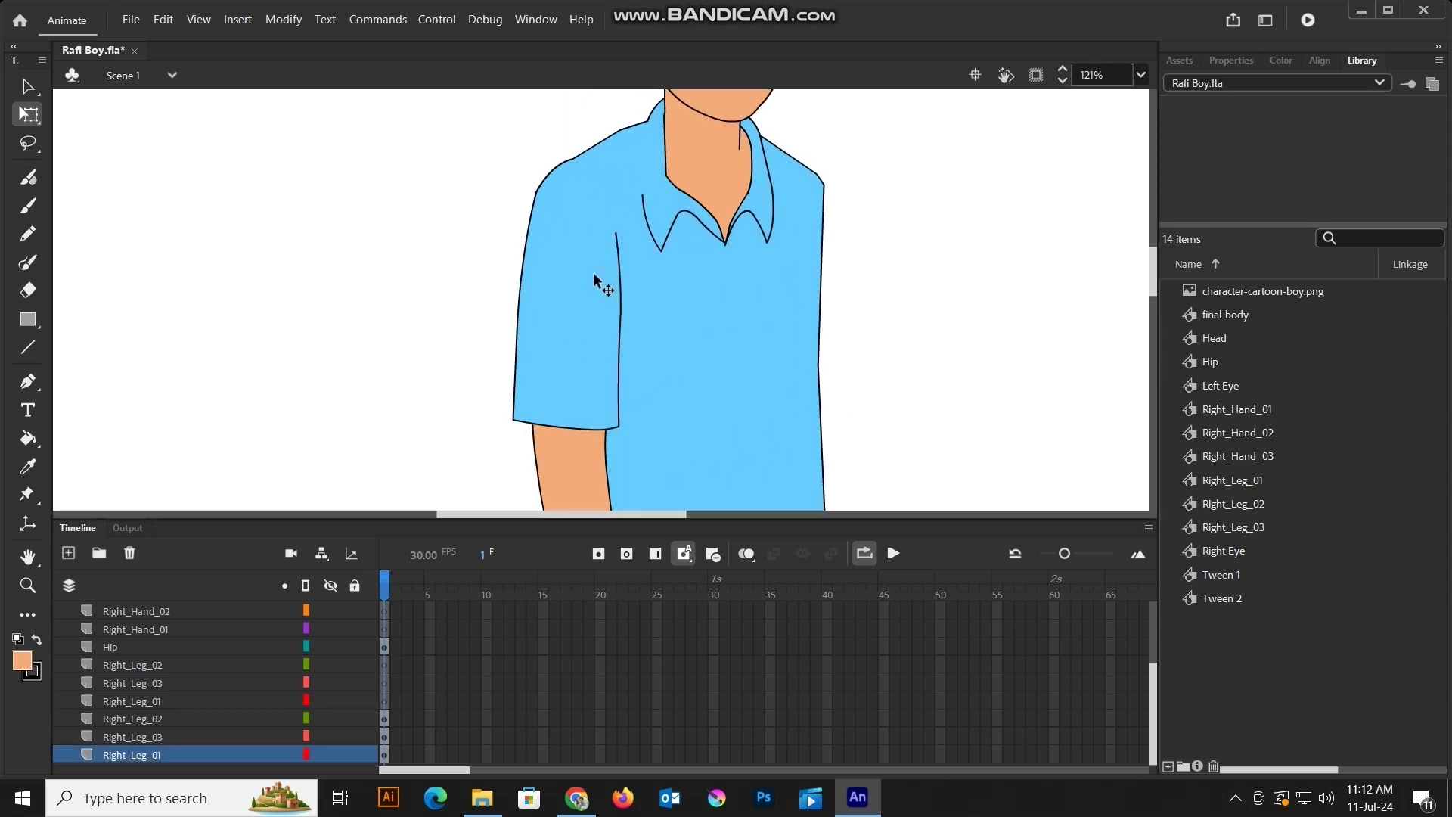
scroll(494, 210, "down", 5)
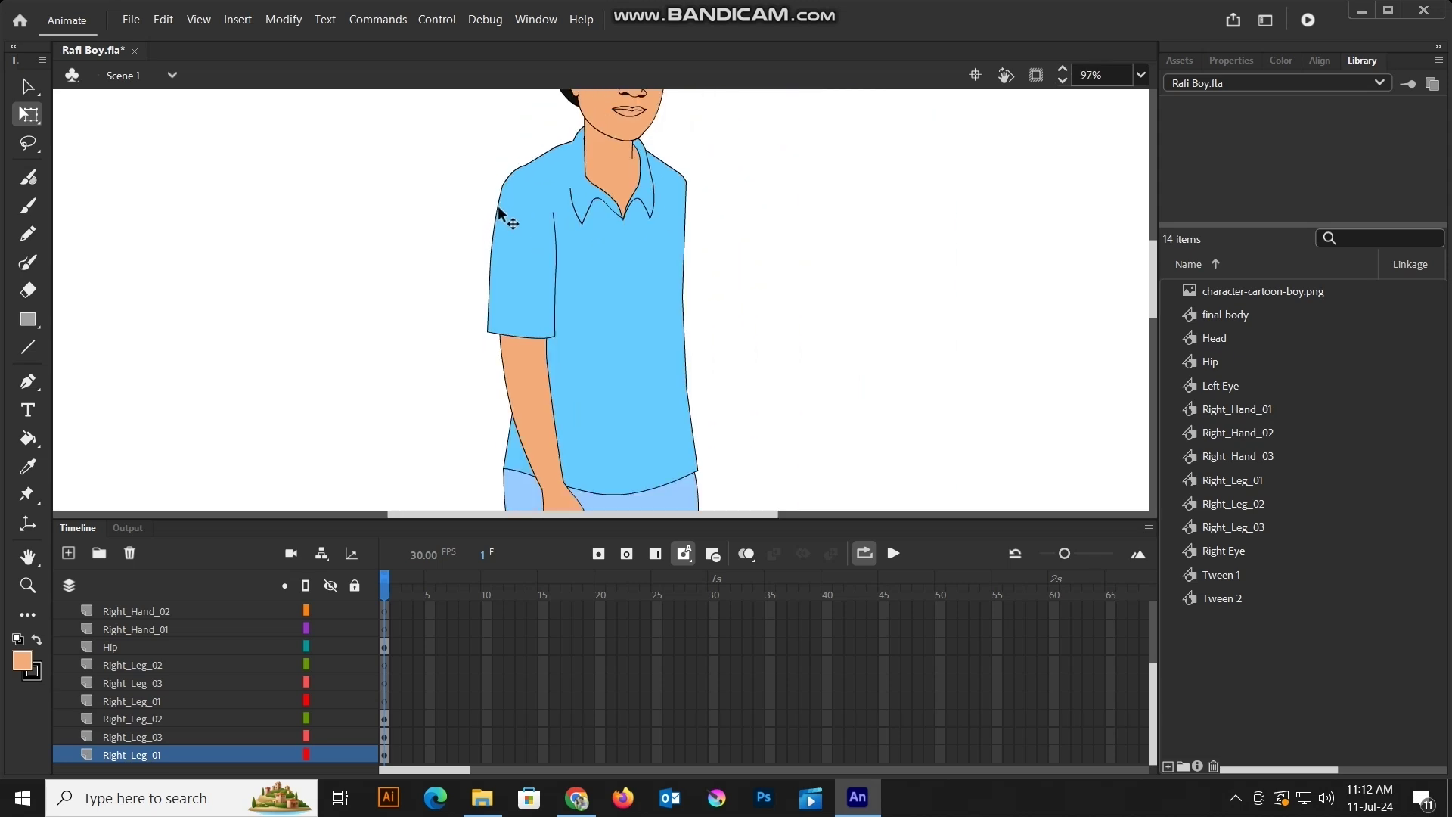
left_click(518, 202)
left_click_drag(563, 342, 504, 328)
left_click(725, 335)
Try bending the forearm forward at the elbow, inspect the joint up close, and undo the forearm rotation.
left_click(496, 348)
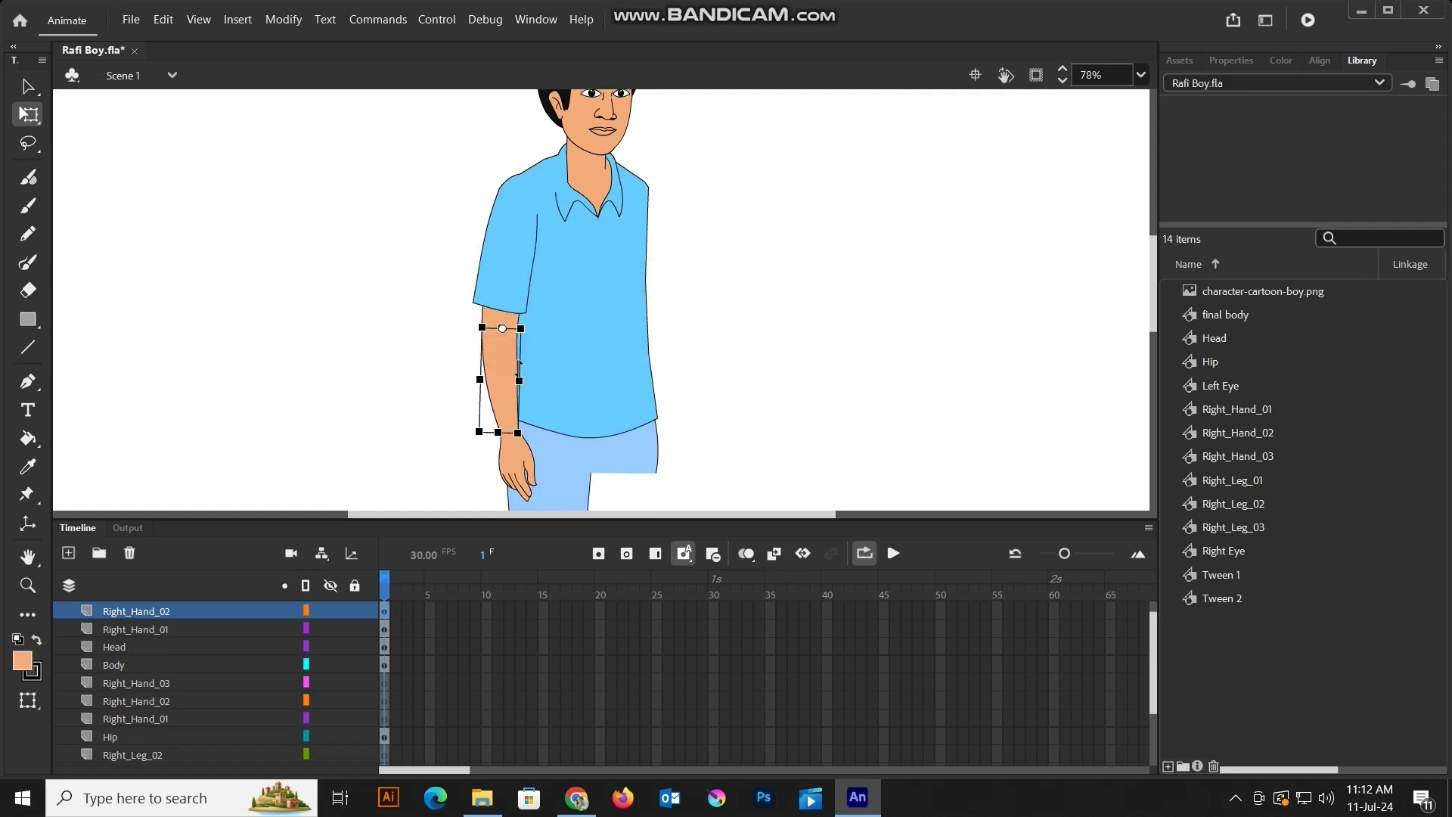
left_click_drag(535, 434, 619, 388)
left_click(414, 391)
scroll(478, 356, "up", 2)
scroll(478, 356, "up", 5)
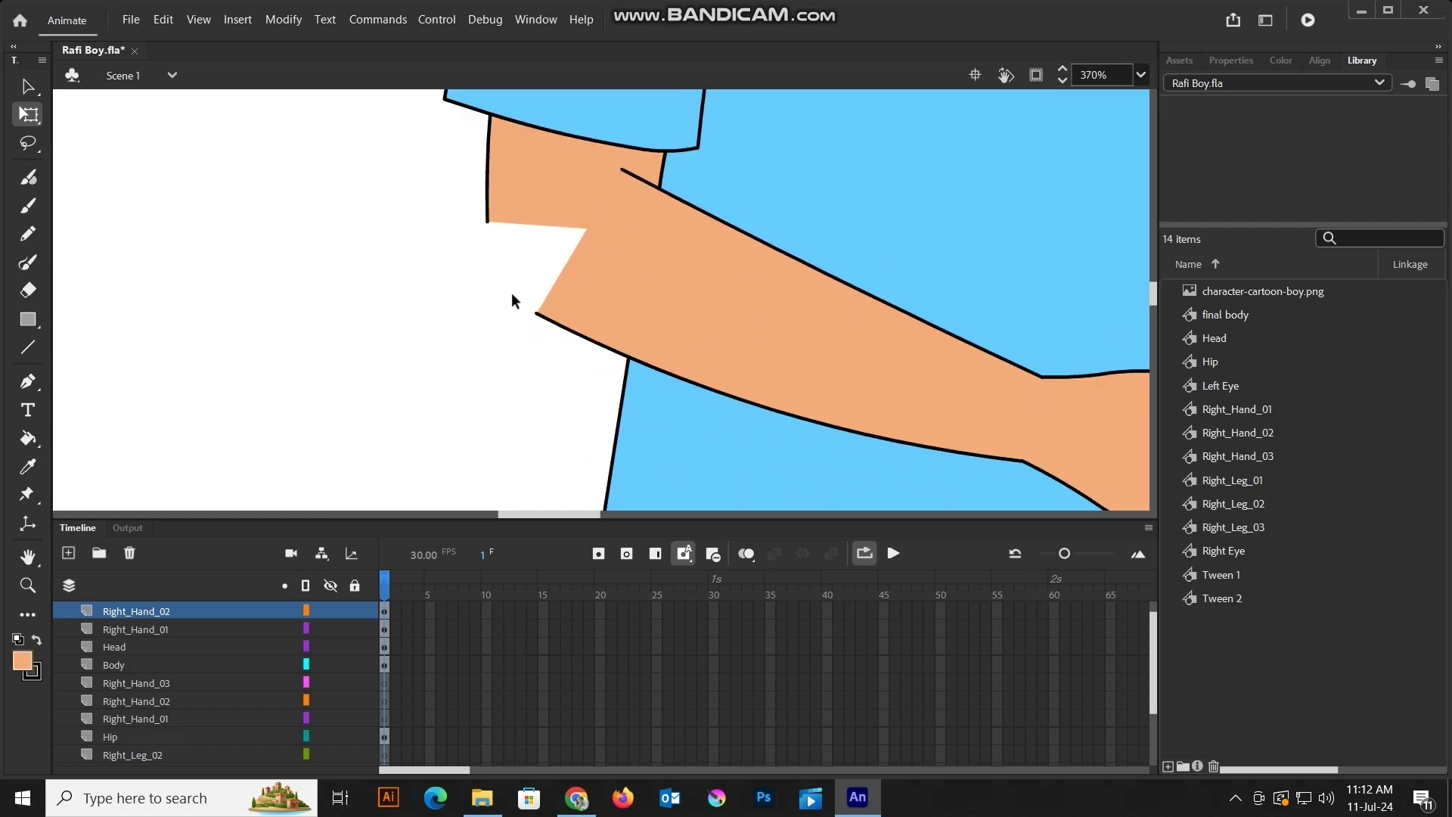
scroll(512, 300, "down", 5)
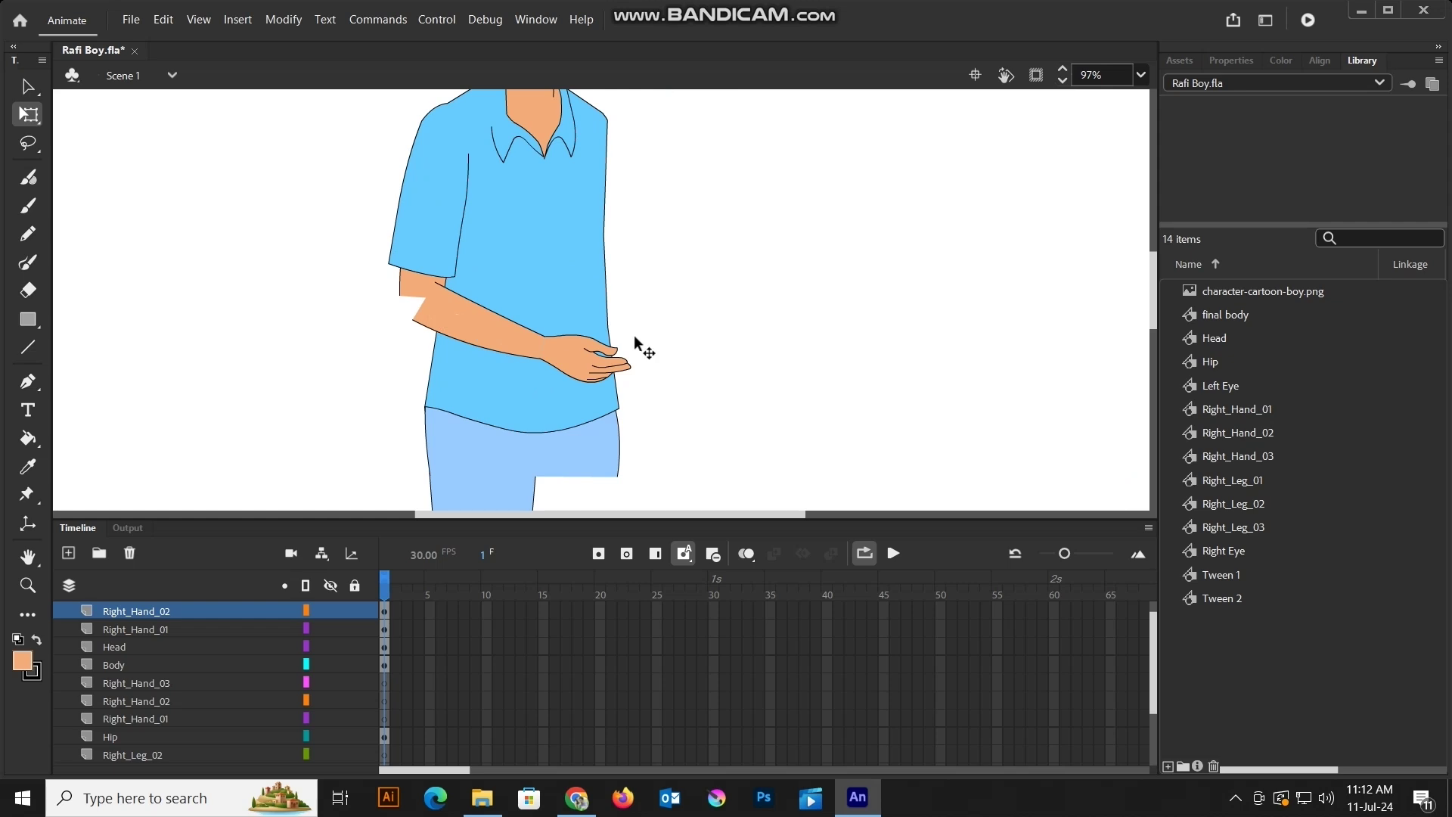
key("ctrl+z")
key("ctrl+z")
left_click(774, 334)
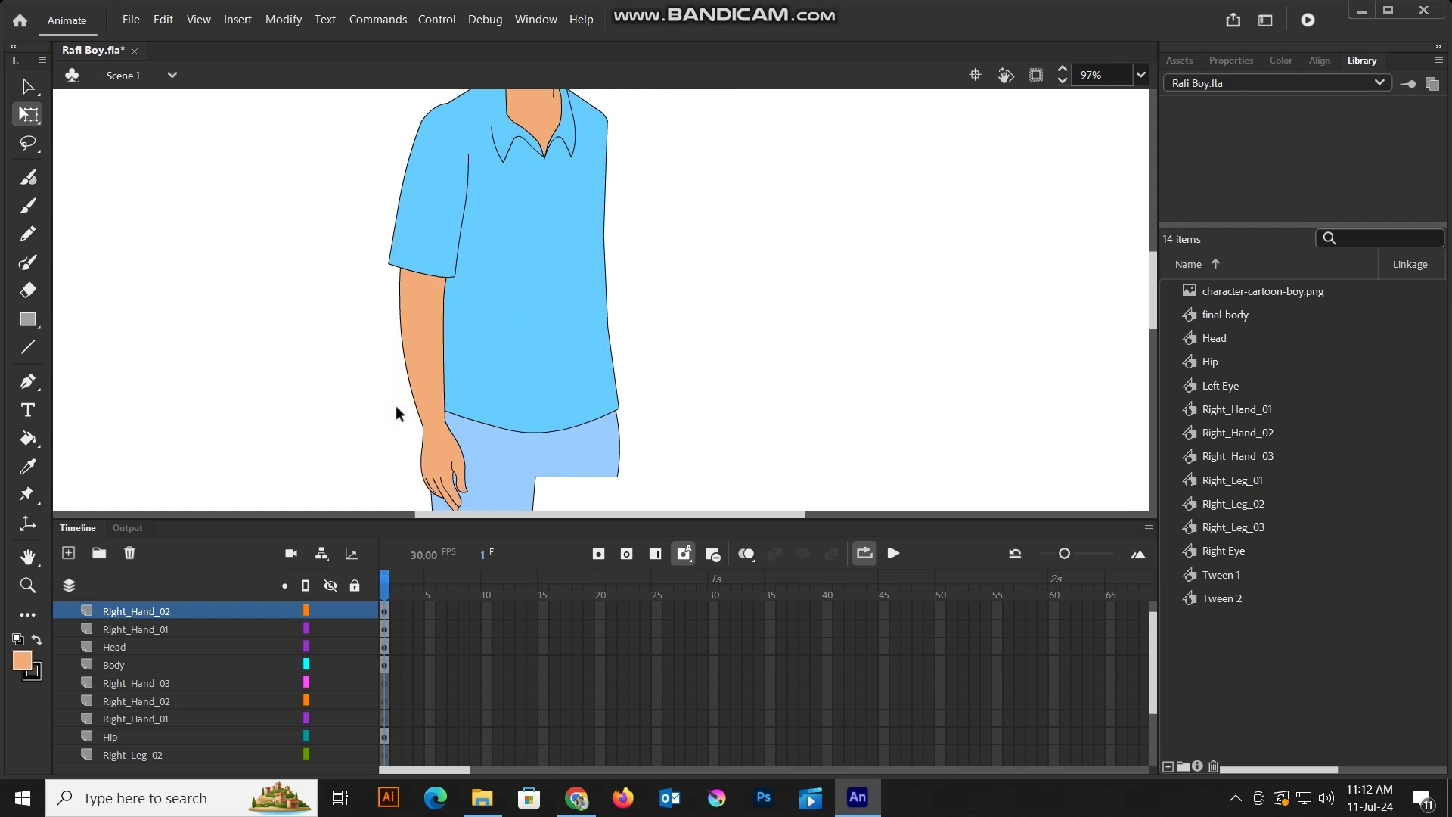
Open the near upper arm symbol Right_Hand_01 for editing in place, focused on its elbow end.
scroll(397, 406, "up", 2)
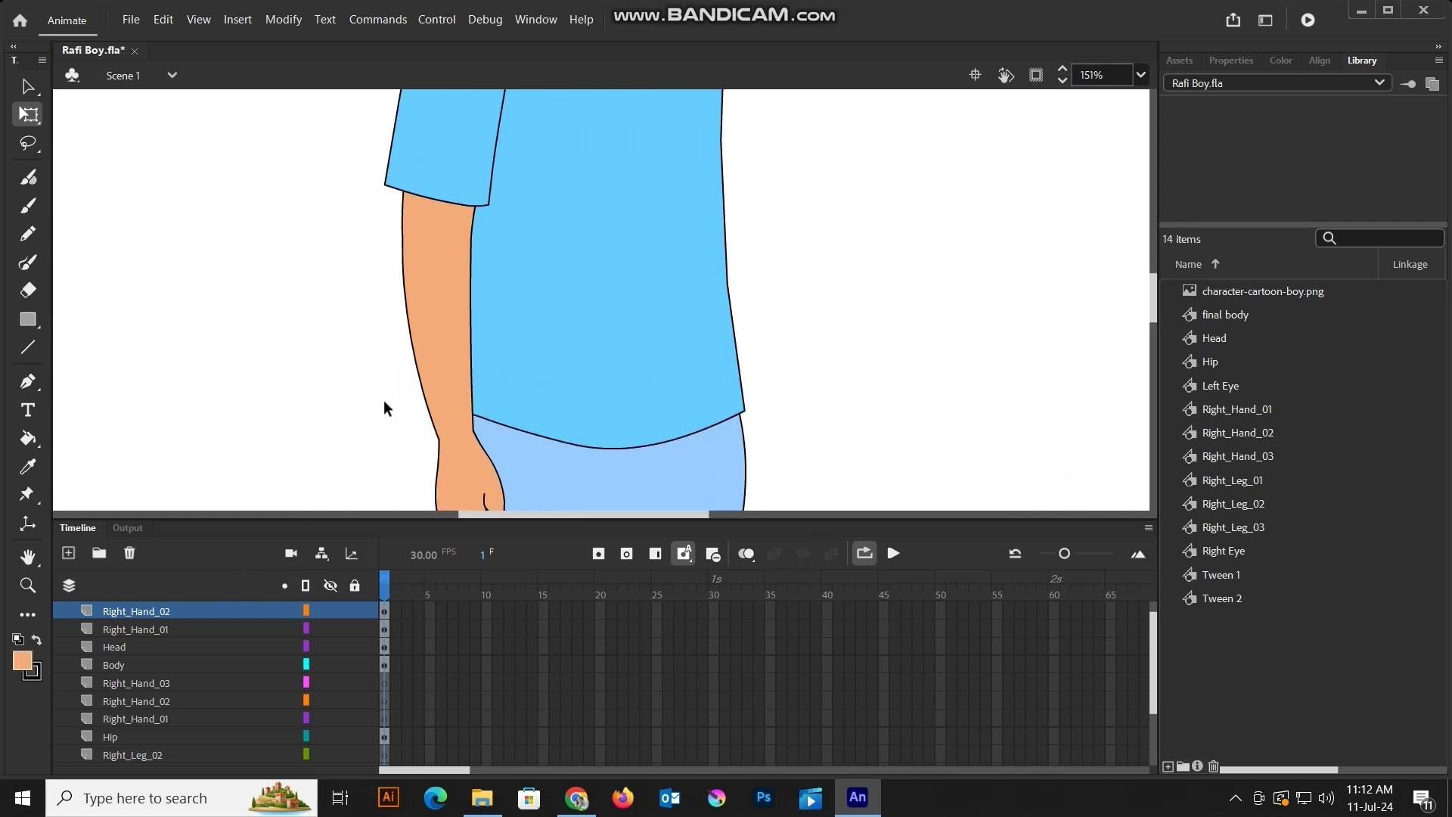
scroll(364, 353, "down", 3)
left_click(419, 254)
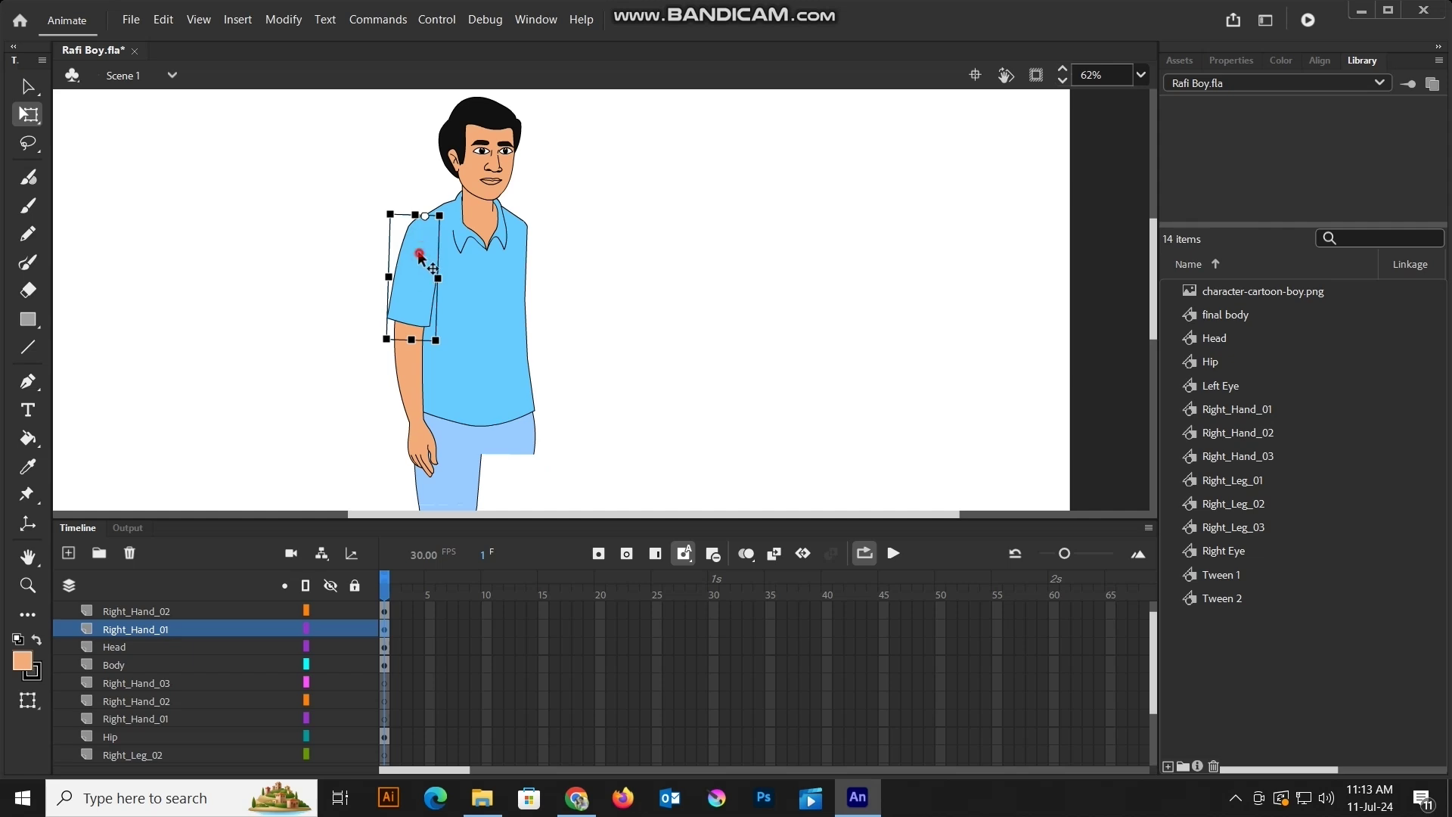
double_click(418, 252)
left_click(703, 308)
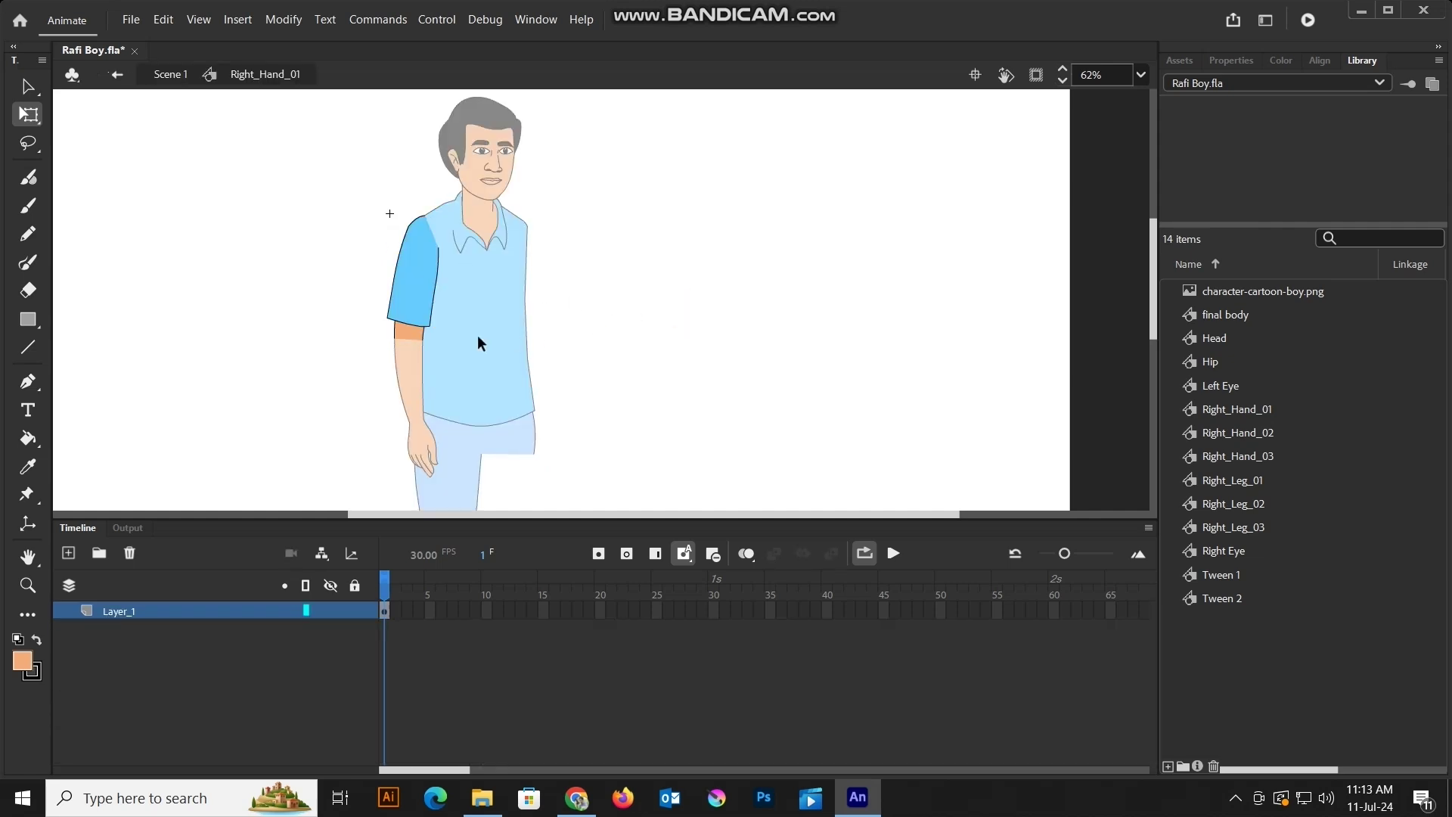
scroll(398, 319, "up", 3)
scroll(408, 365, "up", 6)
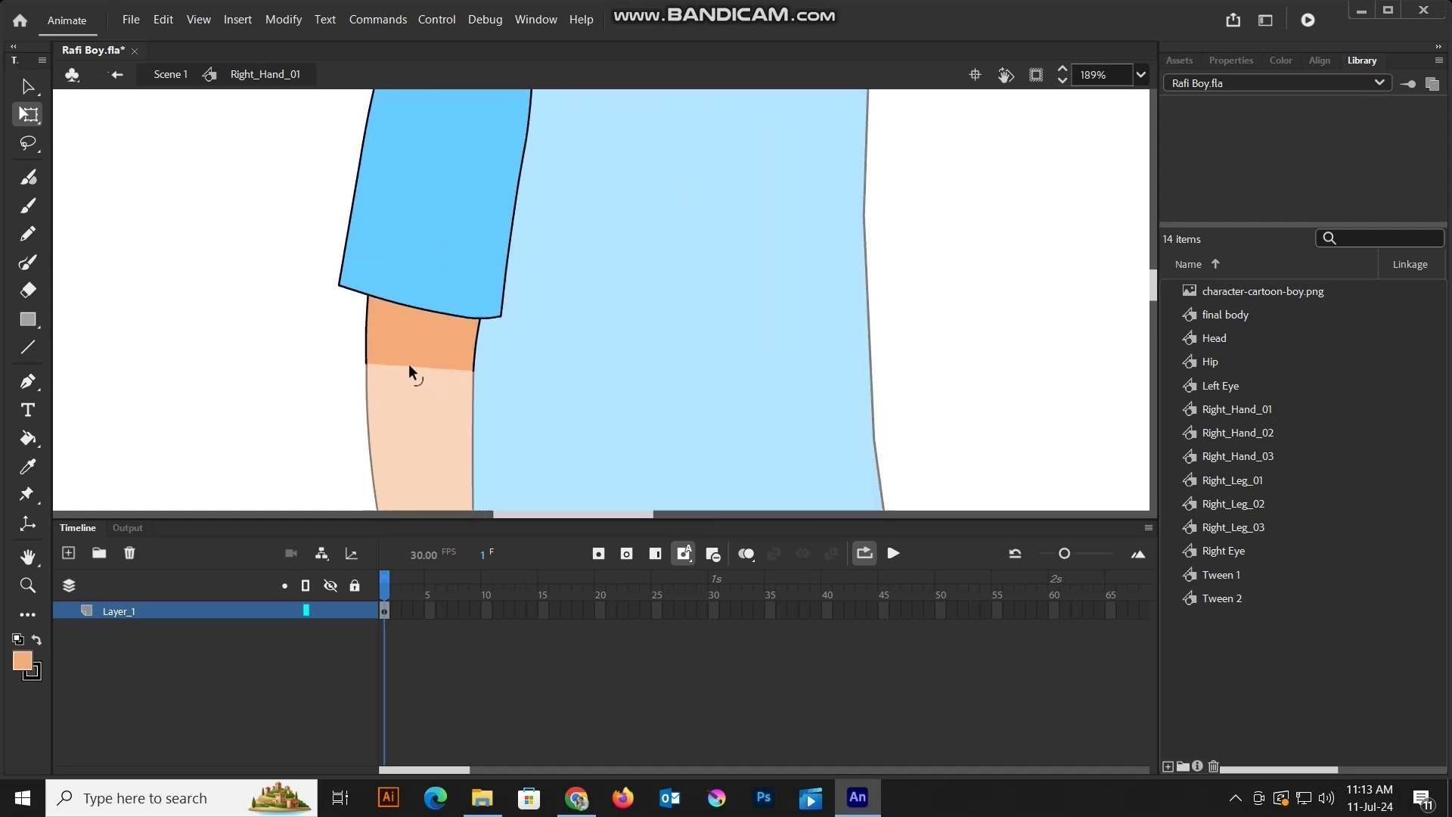
left_click_drag(428, 396, 466, 282)
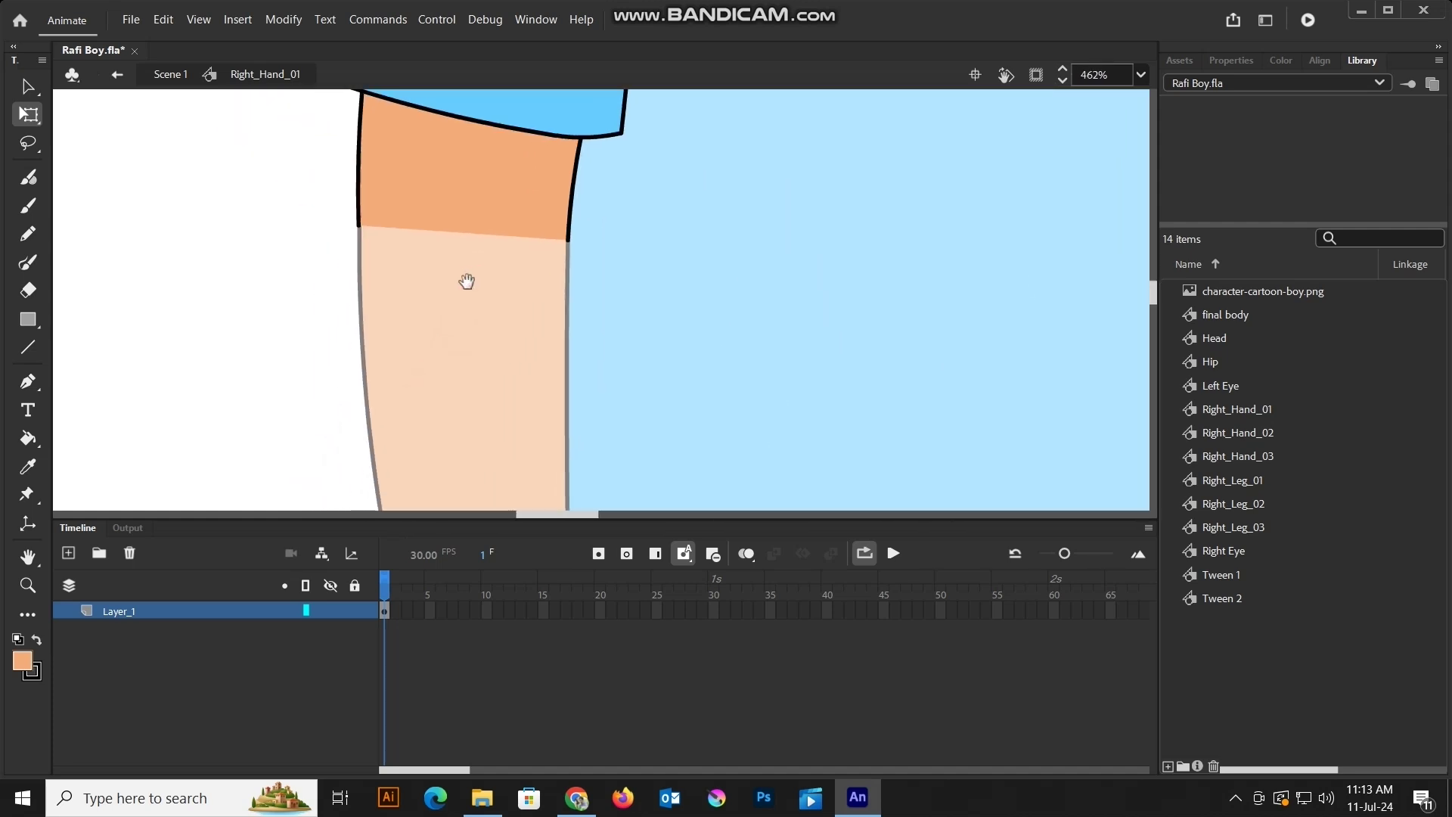
Add a new layer above Layer_1 in the upper arm symbol and activate the Oval tool.
left_click(68, 553)
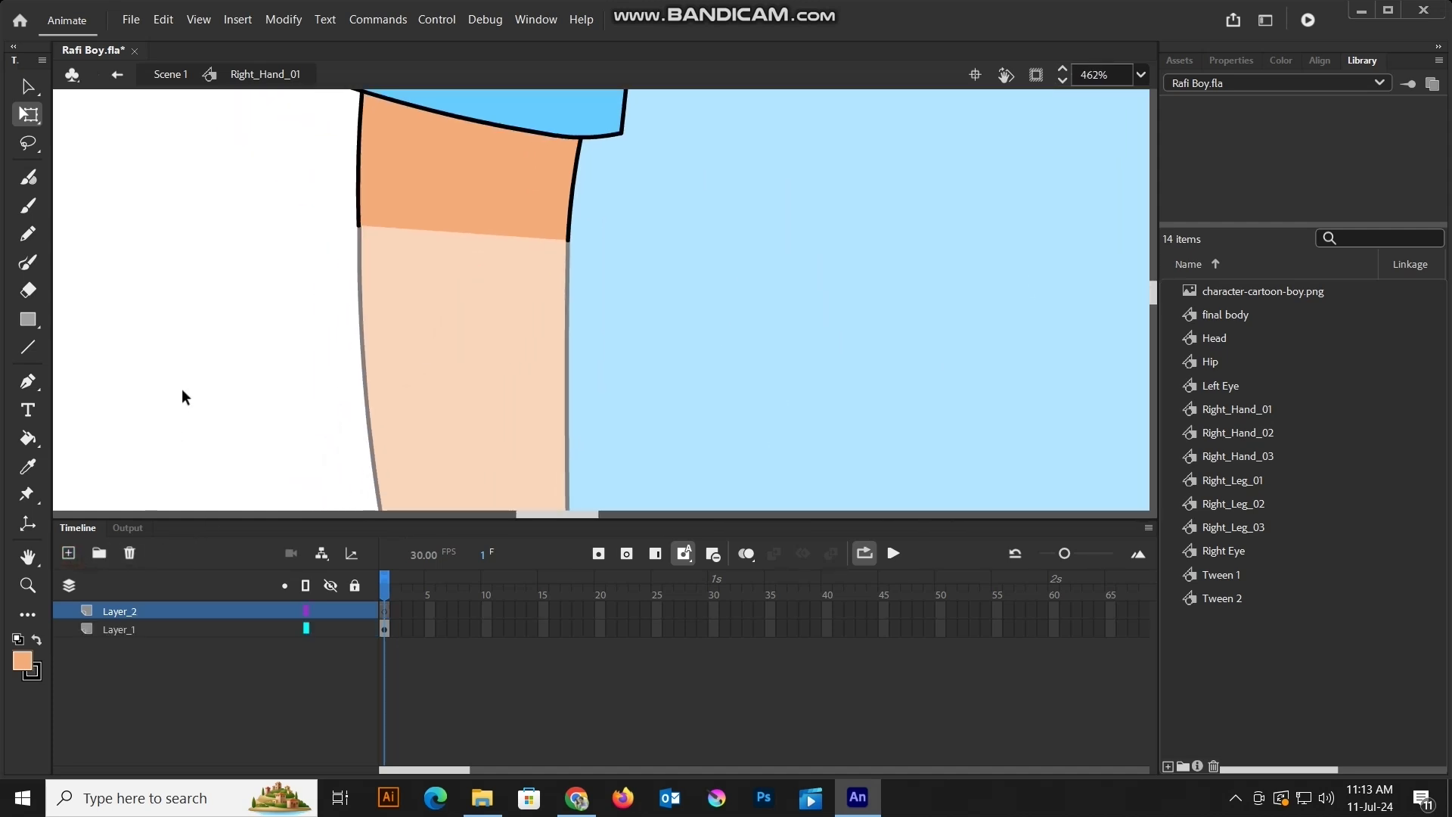
scroll(738, 347, "down", 3)
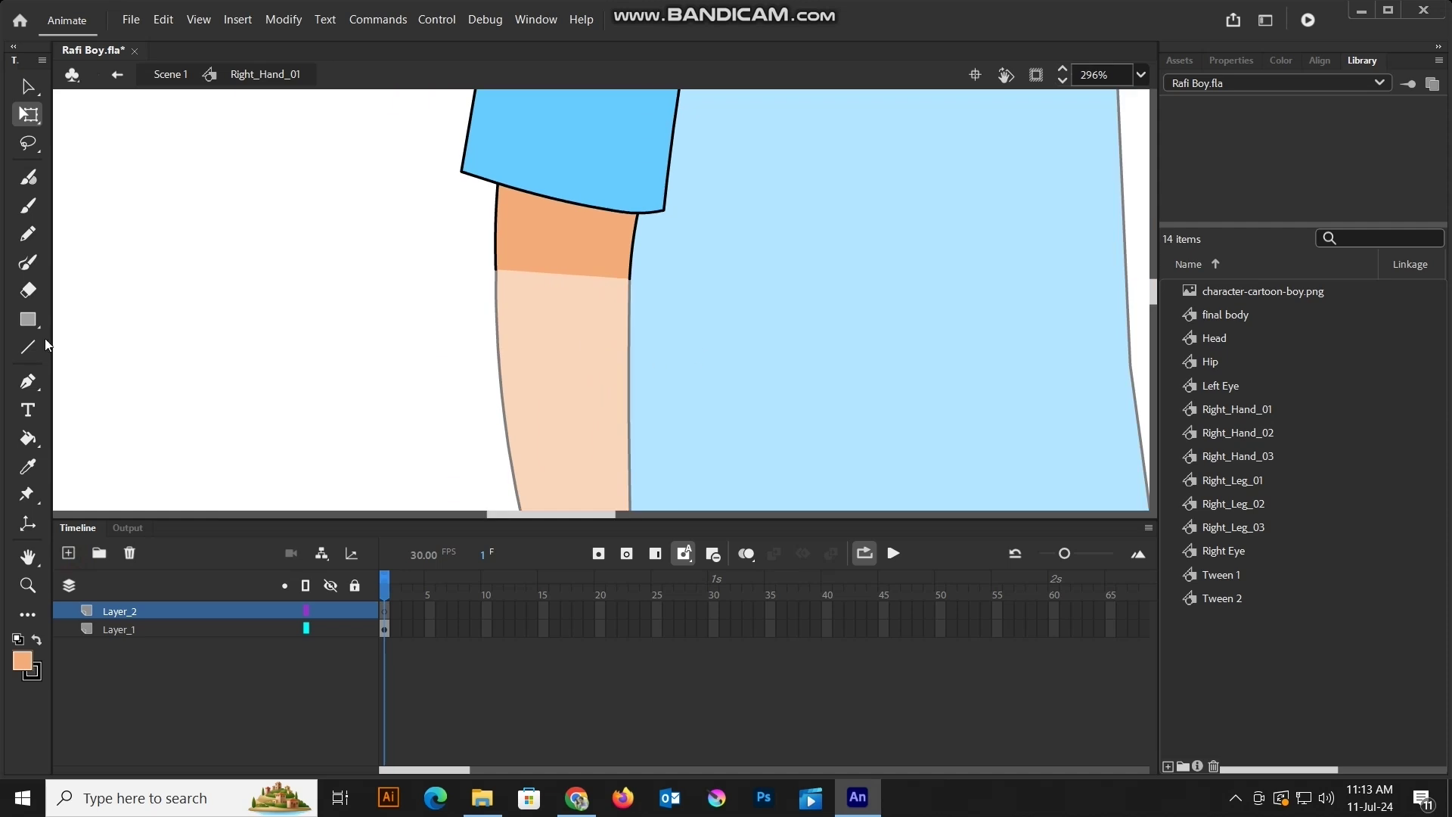
left_click(28, 319)
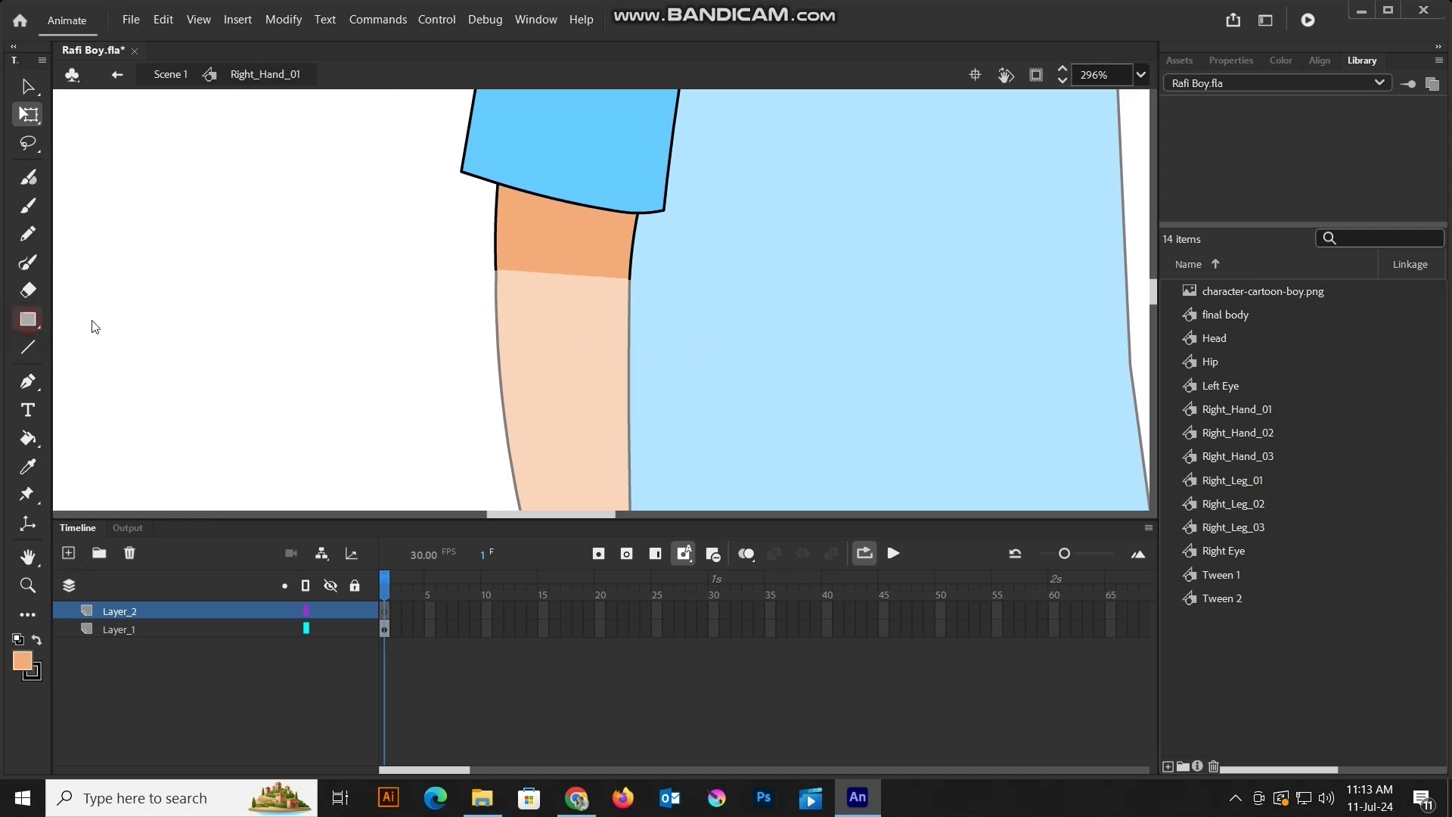
left_click(41, 333)
left_click(112, 375)
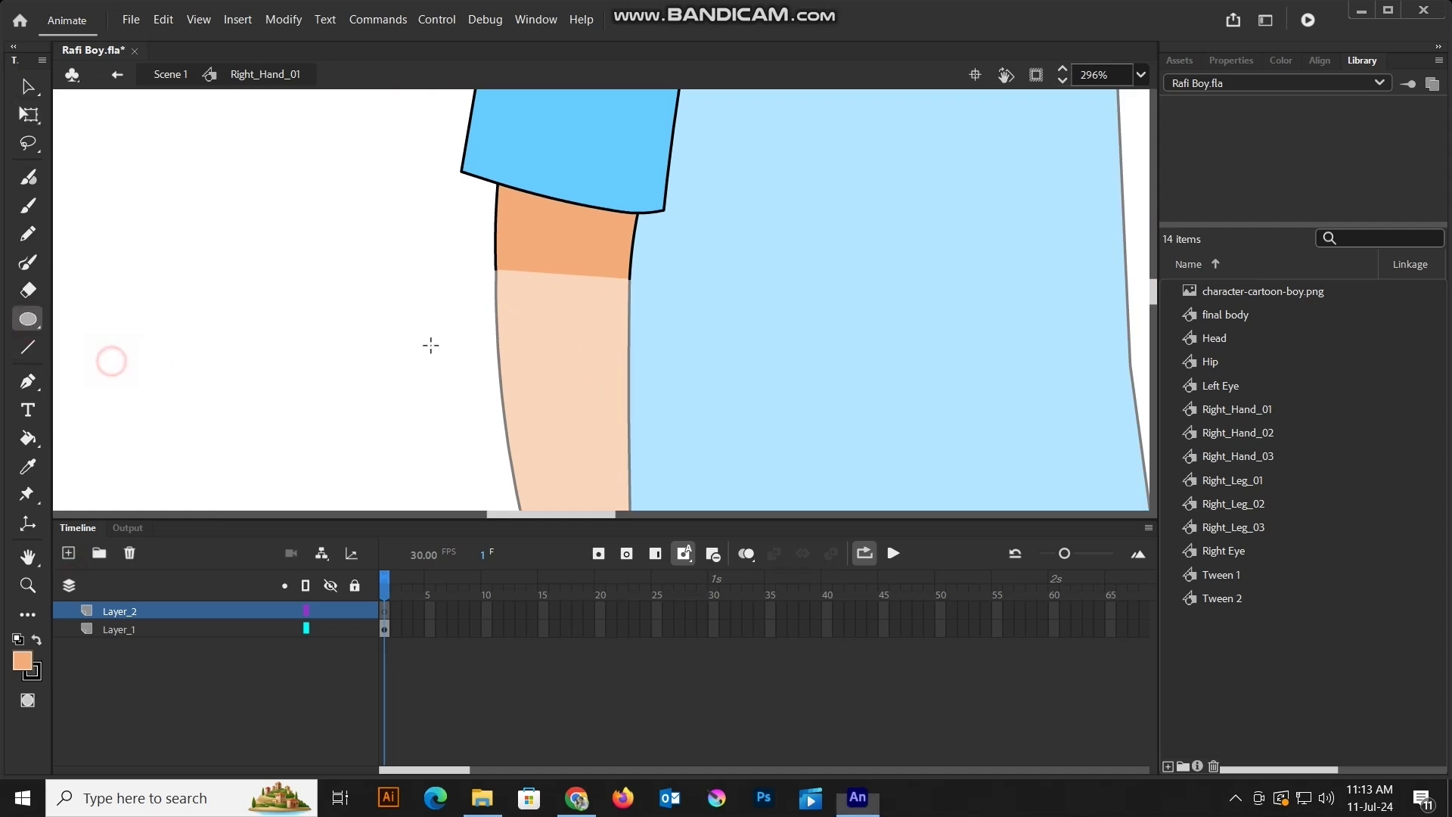
scroll(588, 275, "up", 1)
scroll(588, 275, "up", 3)
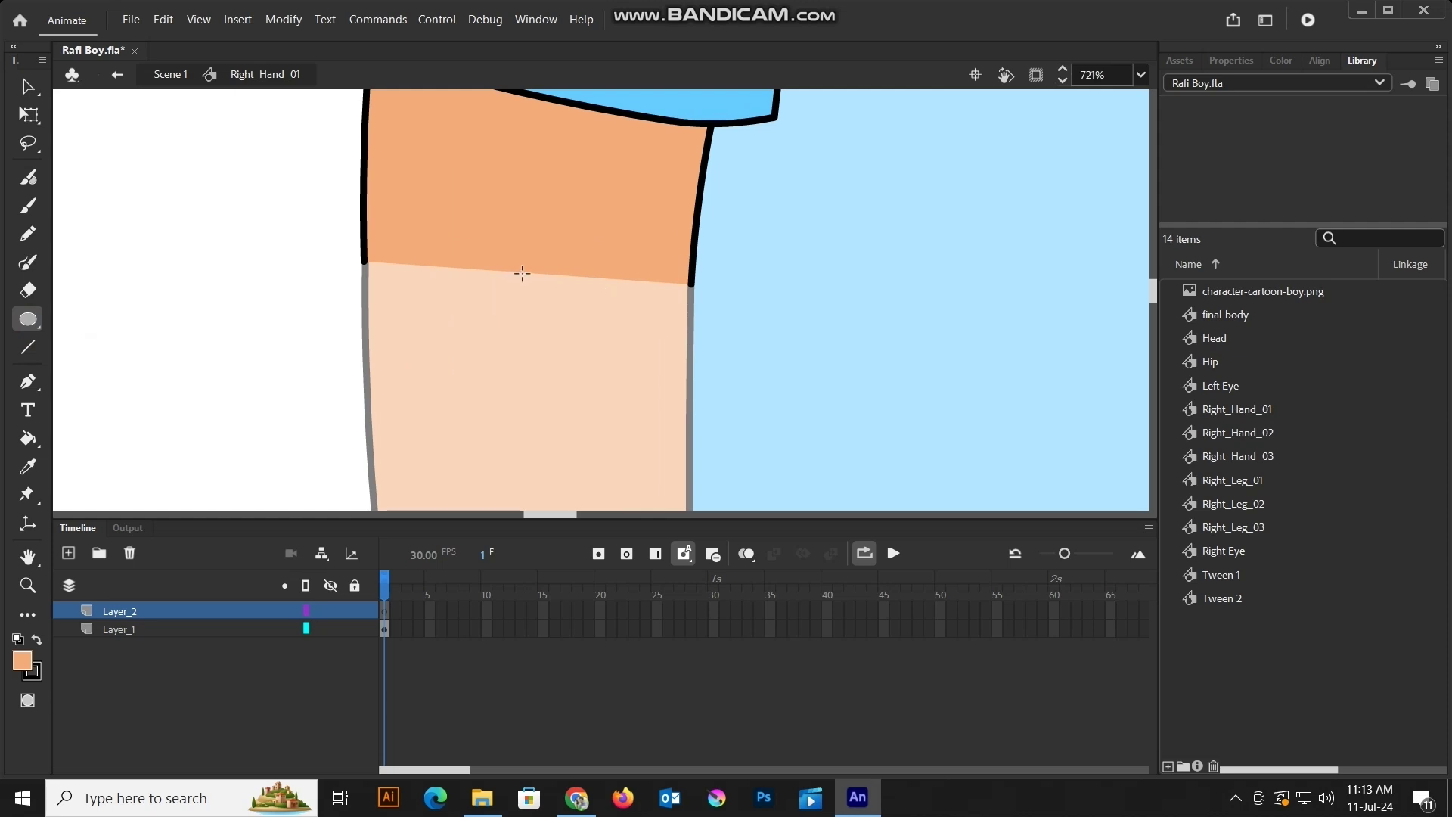
left_click_drag(522, 274, 635, 379)
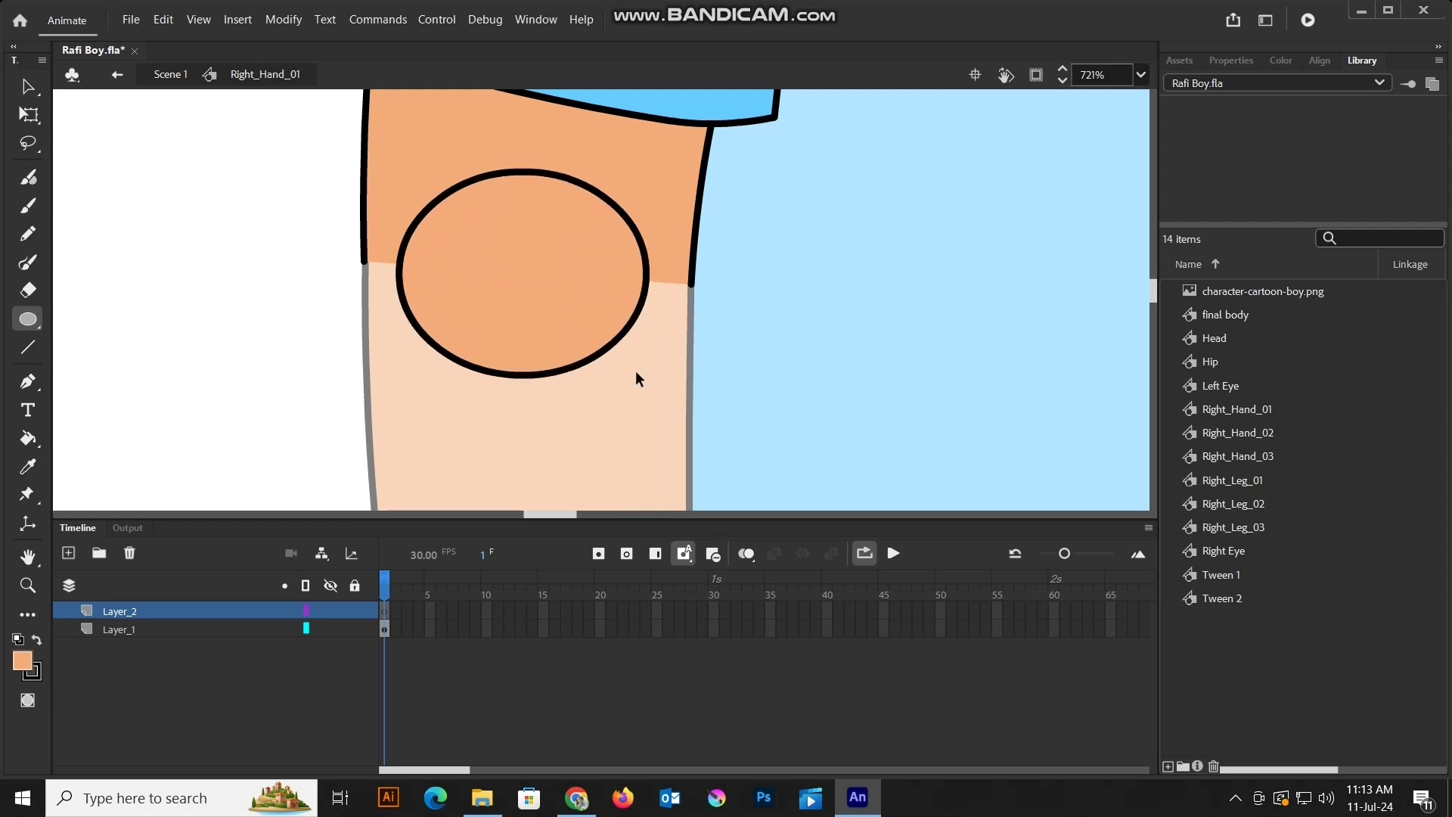
key("ctrl+z")
left_click_drag(523, 273, 563, 313)
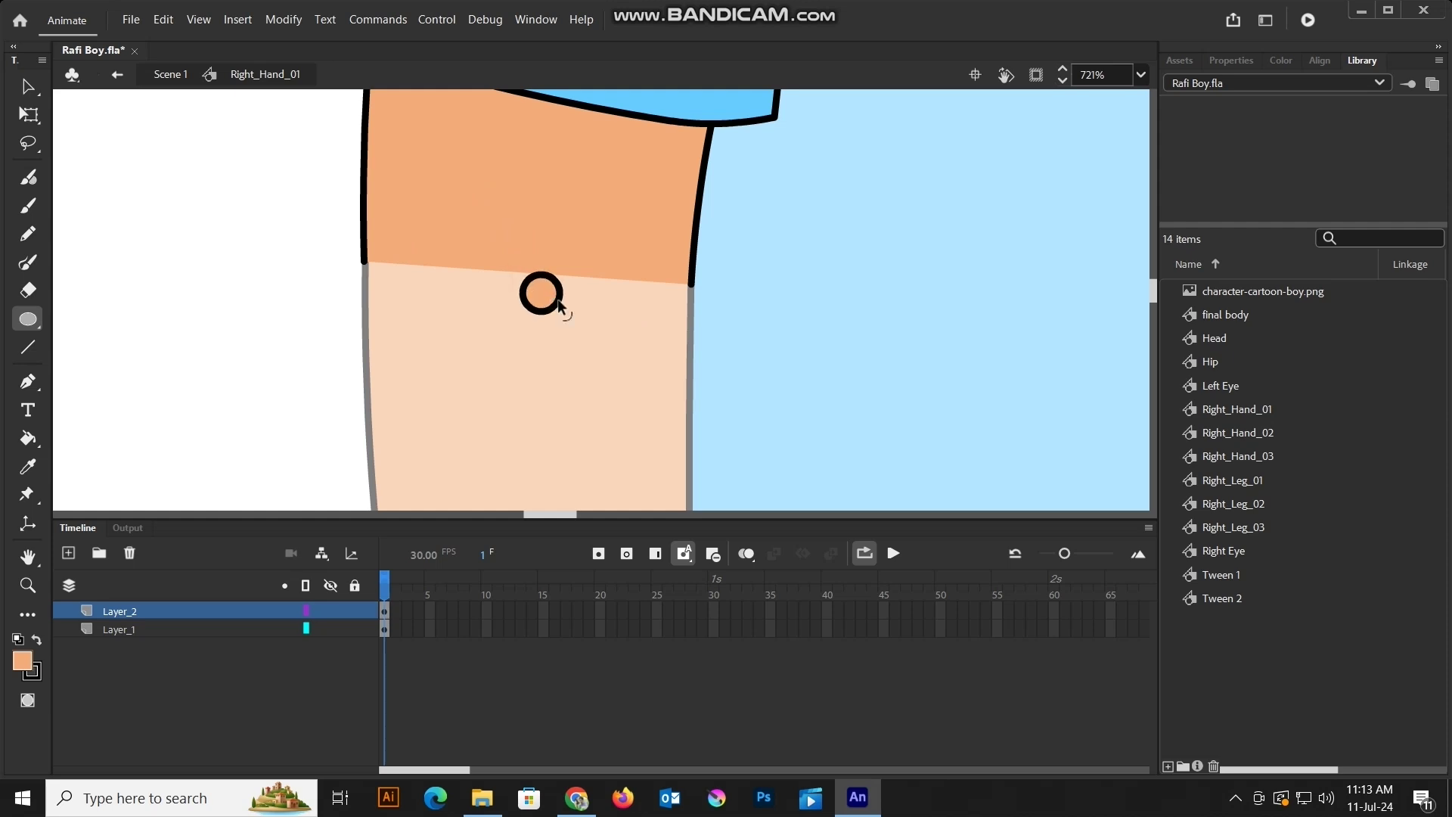
key("ctrl+z")
Draw a skin-coloured circle with a black outline centred on the elbow edge on Layer_2, and lock Layer_1.
left_click_drag(516, 273, 669, 391)
left_click(356, 632)
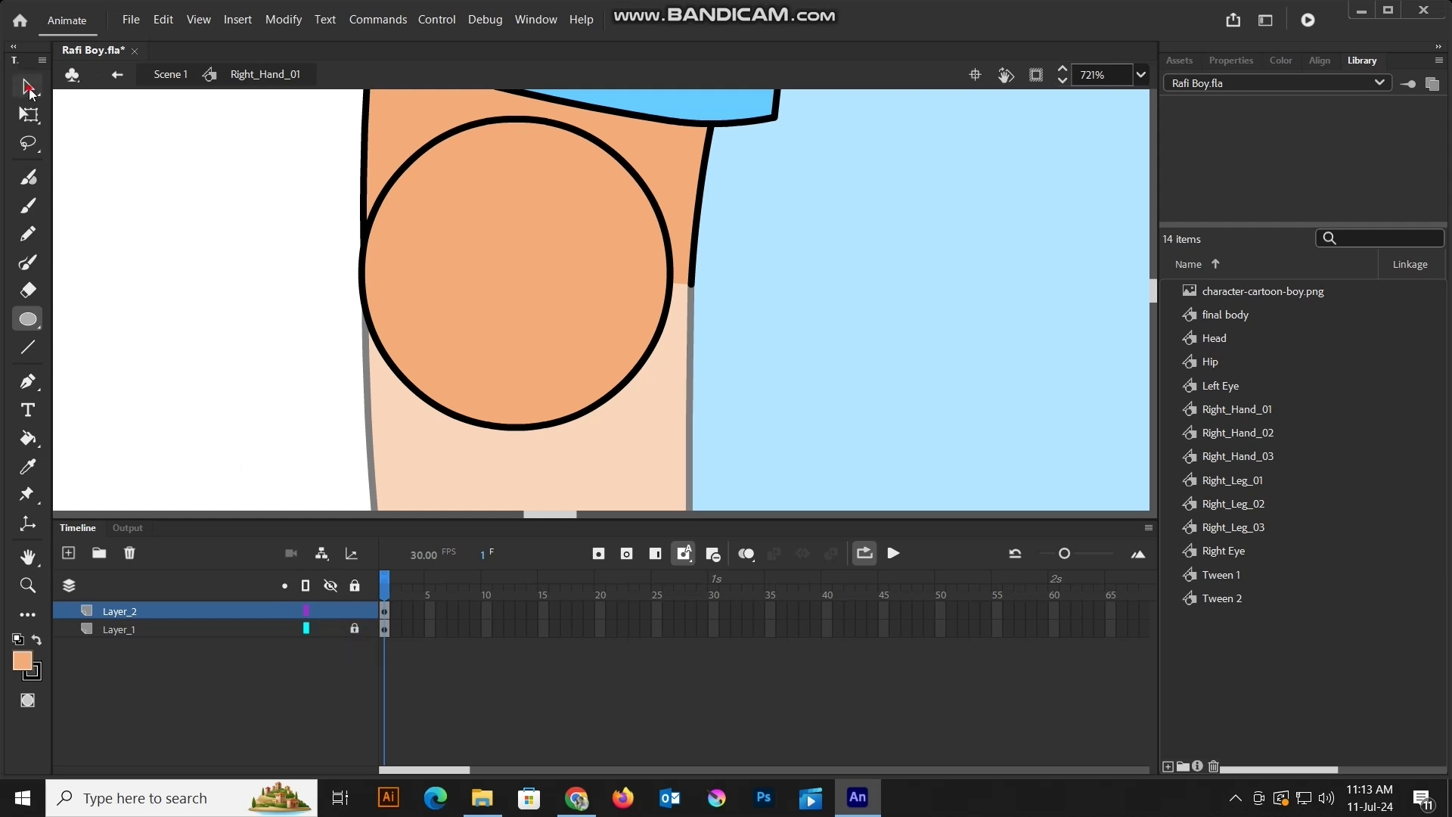
Move, nudge and scale the elbow circle with Free Transform so its edges meet both outlines of the arm.
key("v")
left_click(33, 119)
left_click_drag(500, 285, 515, 290)
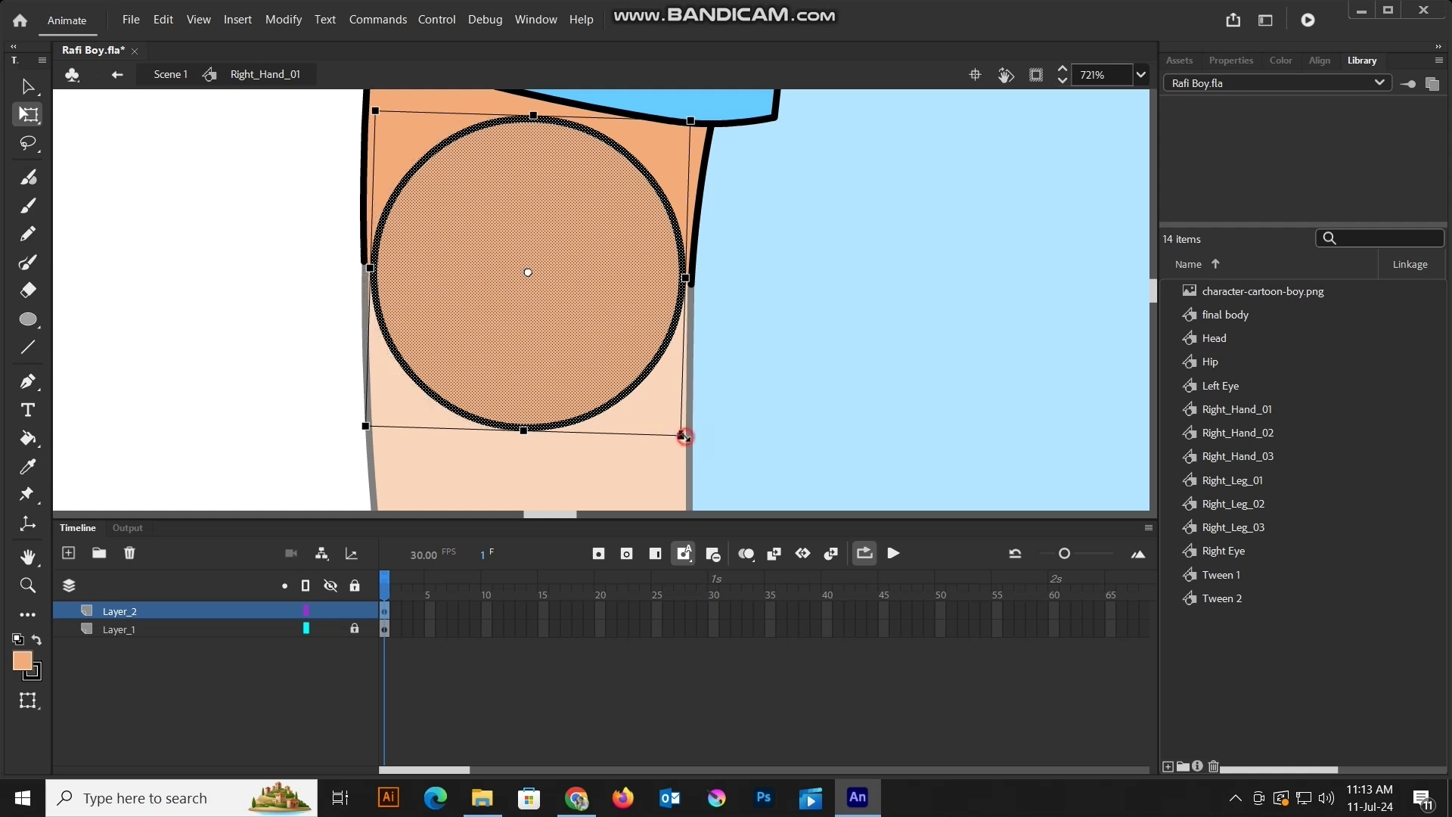
left_click_drag(682, 435, 695, 449)
key("Left")
key("Left")
key("Left")
key("Left")
key("Left")
key("Left")
key("Left")
key("Left")
key("Left")
key("Left")
key("Left")
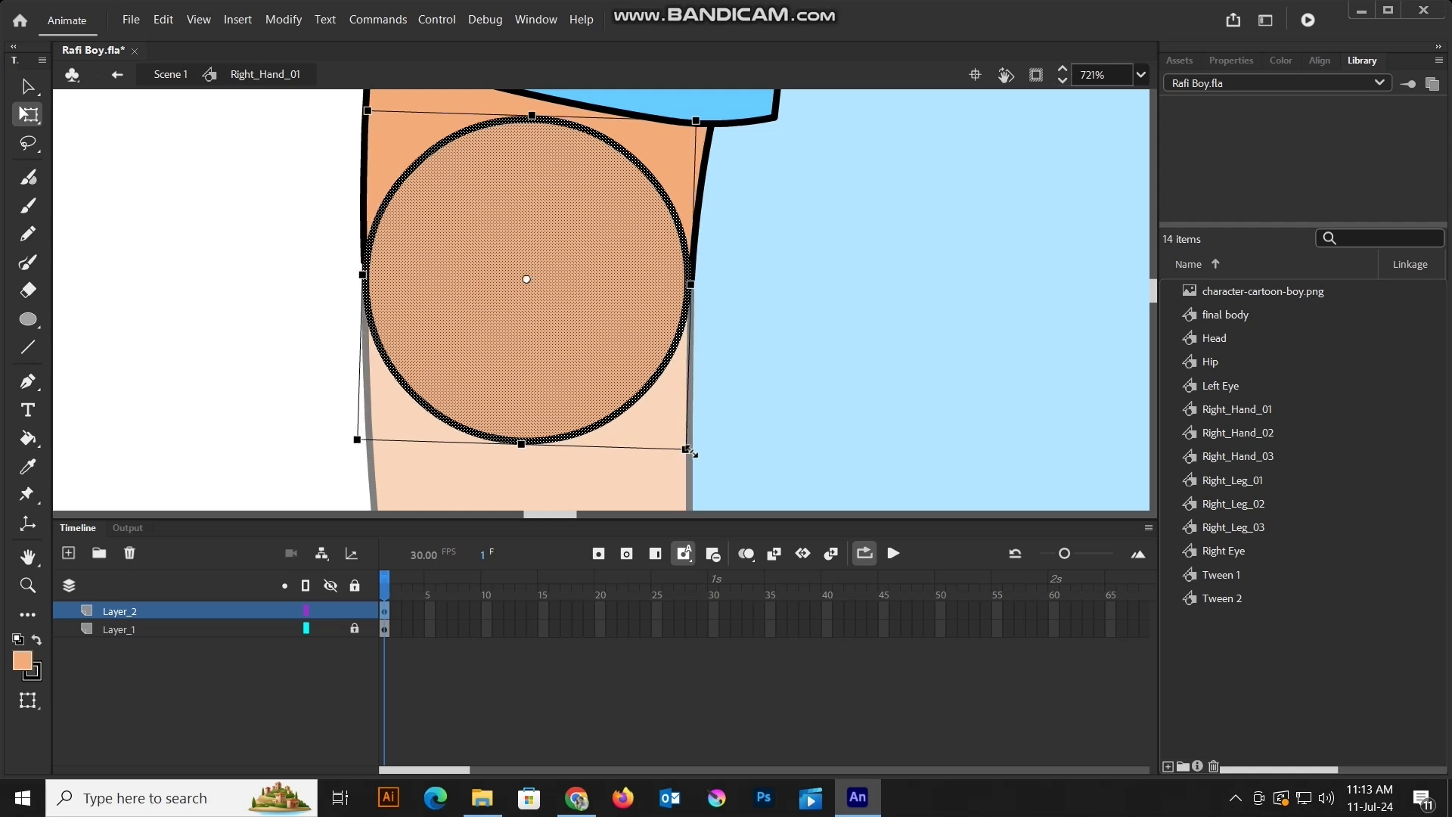
key("Right")
key("Left")
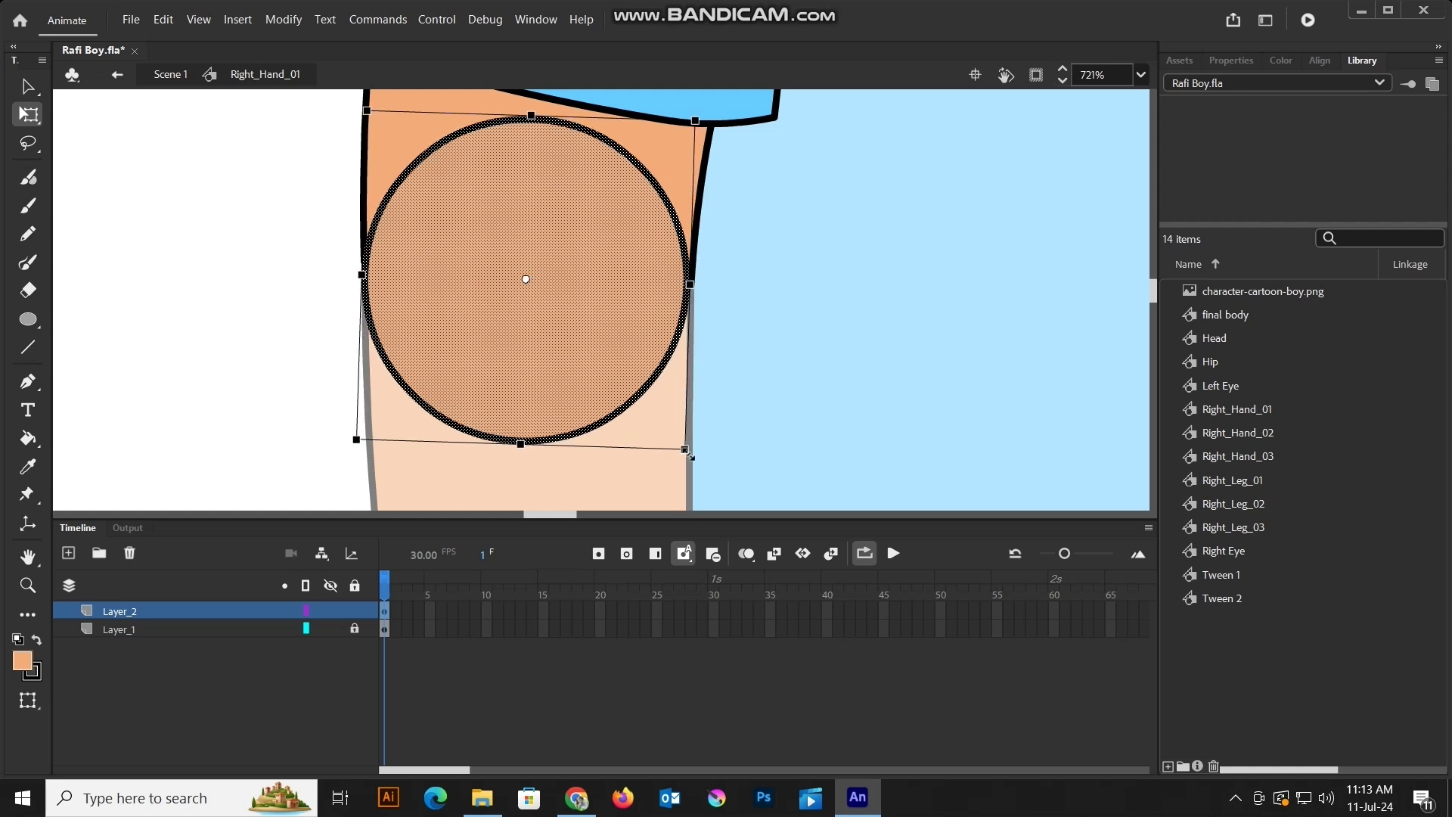
scroll(506, 404, "up", 1)
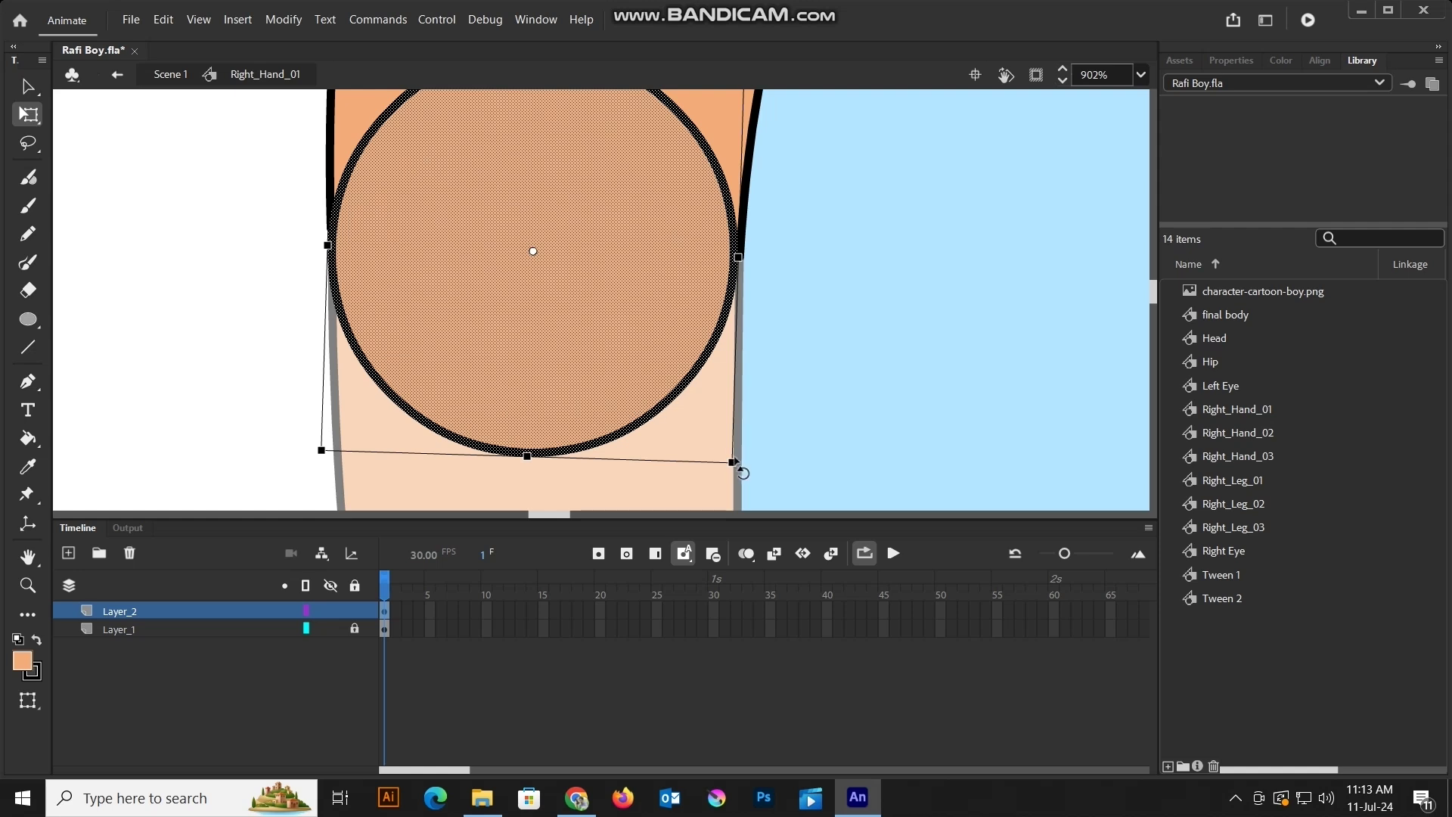
left_click_drag(733, 464, 736, 464)
left_click(230, 267)
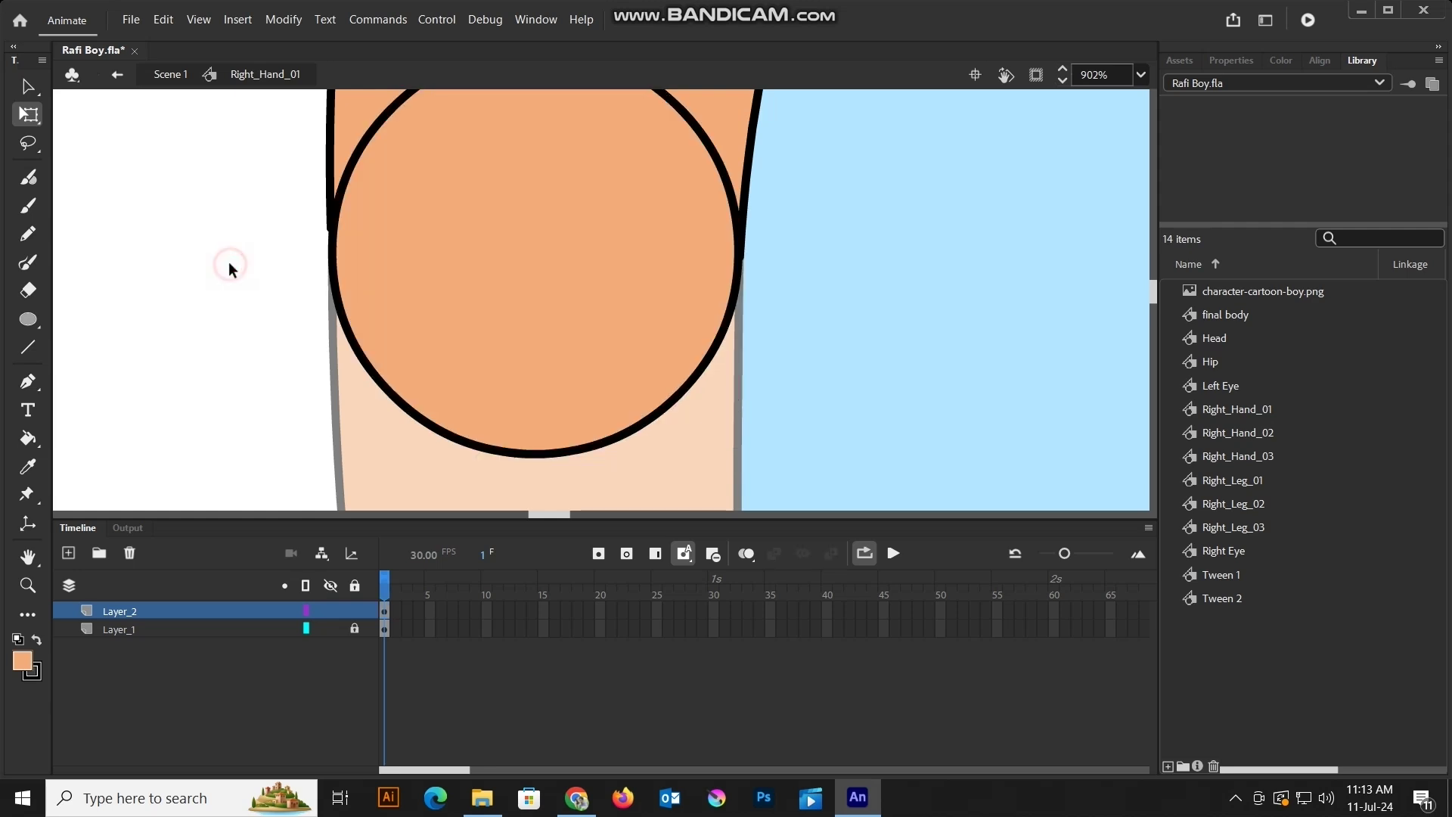
Examine up close how the elbow circle's outline lines up with the arm's outlines.
left_click(480, 244)
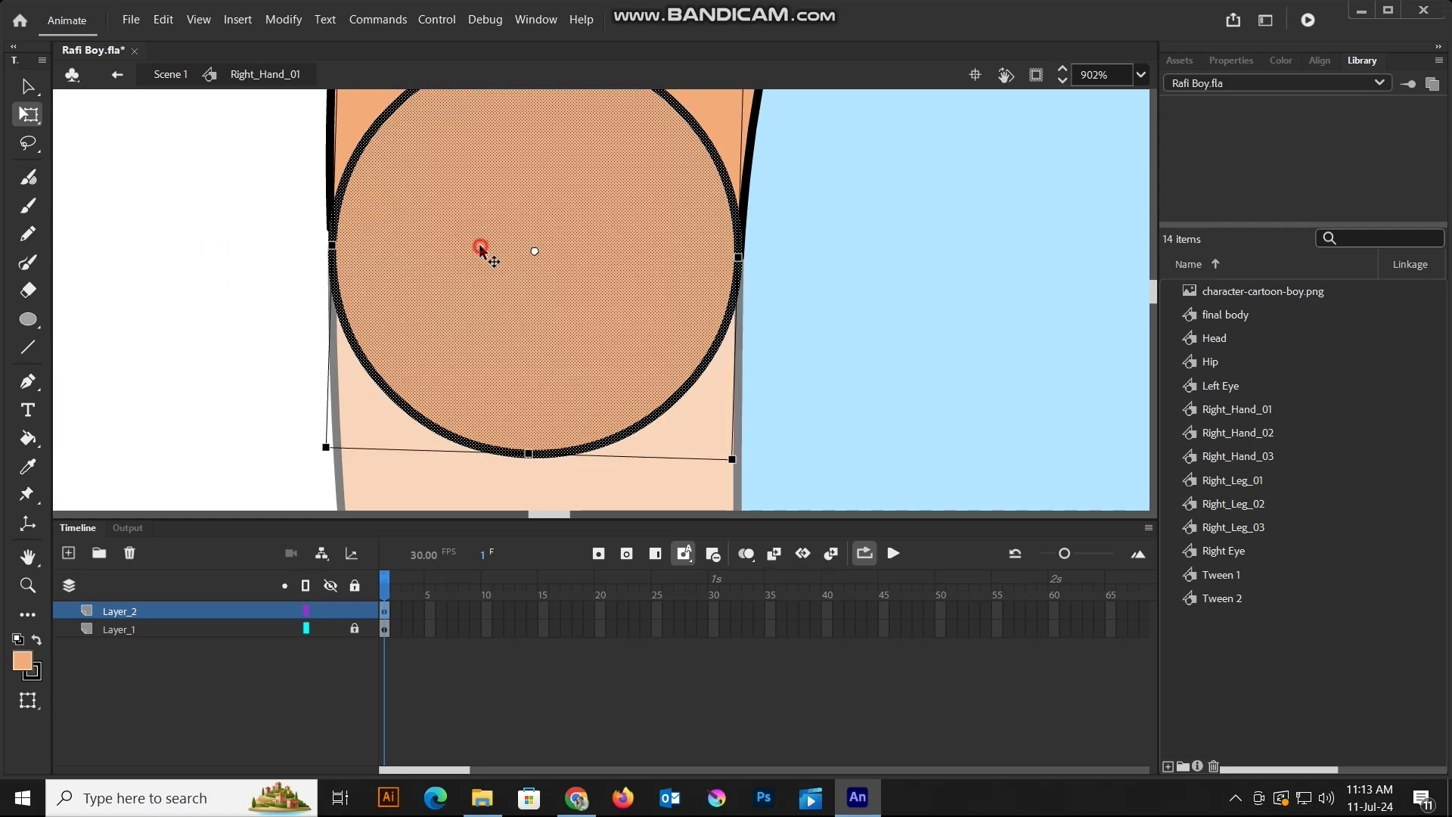
scroll(734, 480, "up", 2)
scroll(733, 479, "up", 1)
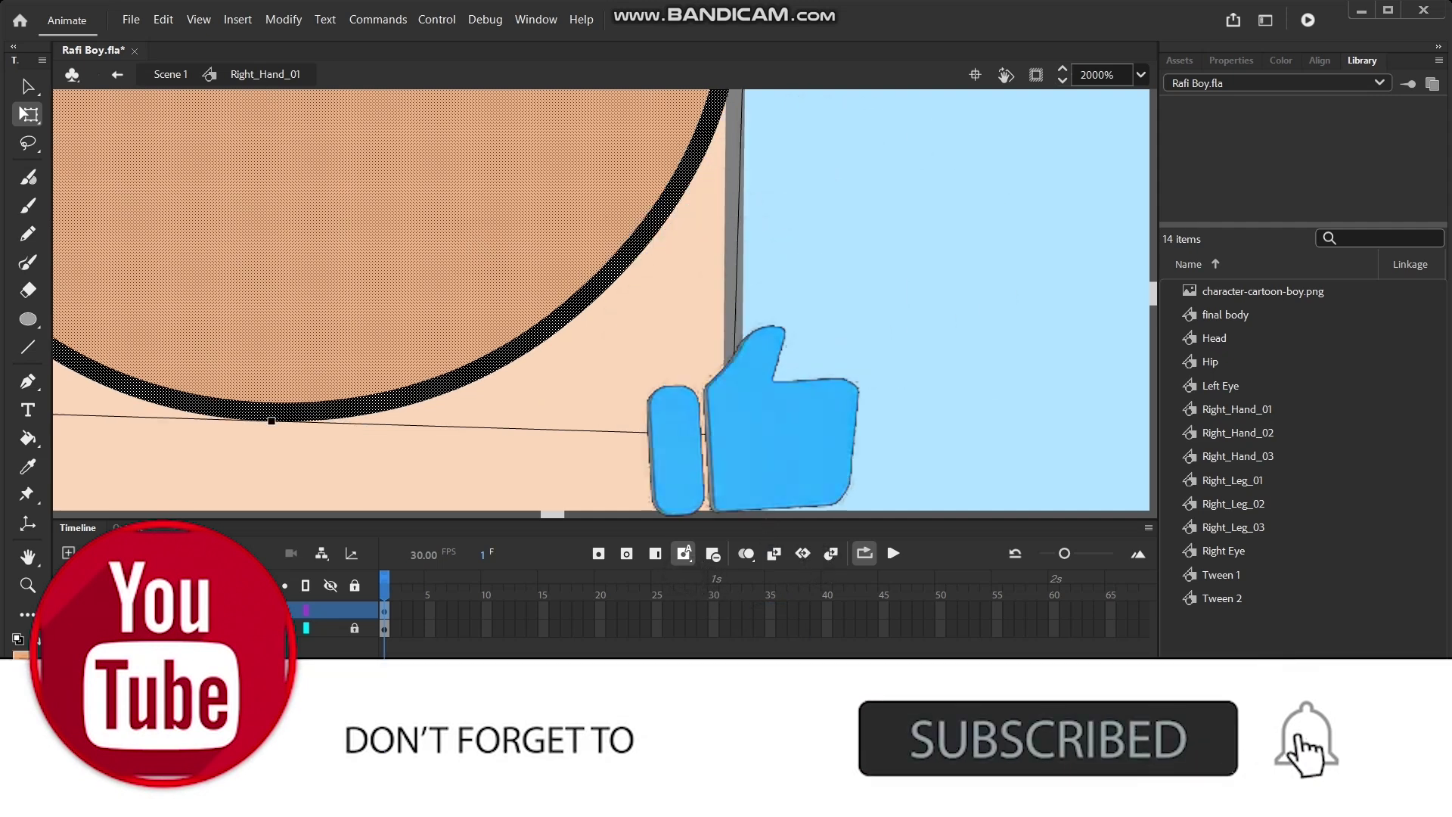
scroll(682, 394, "down", 3)
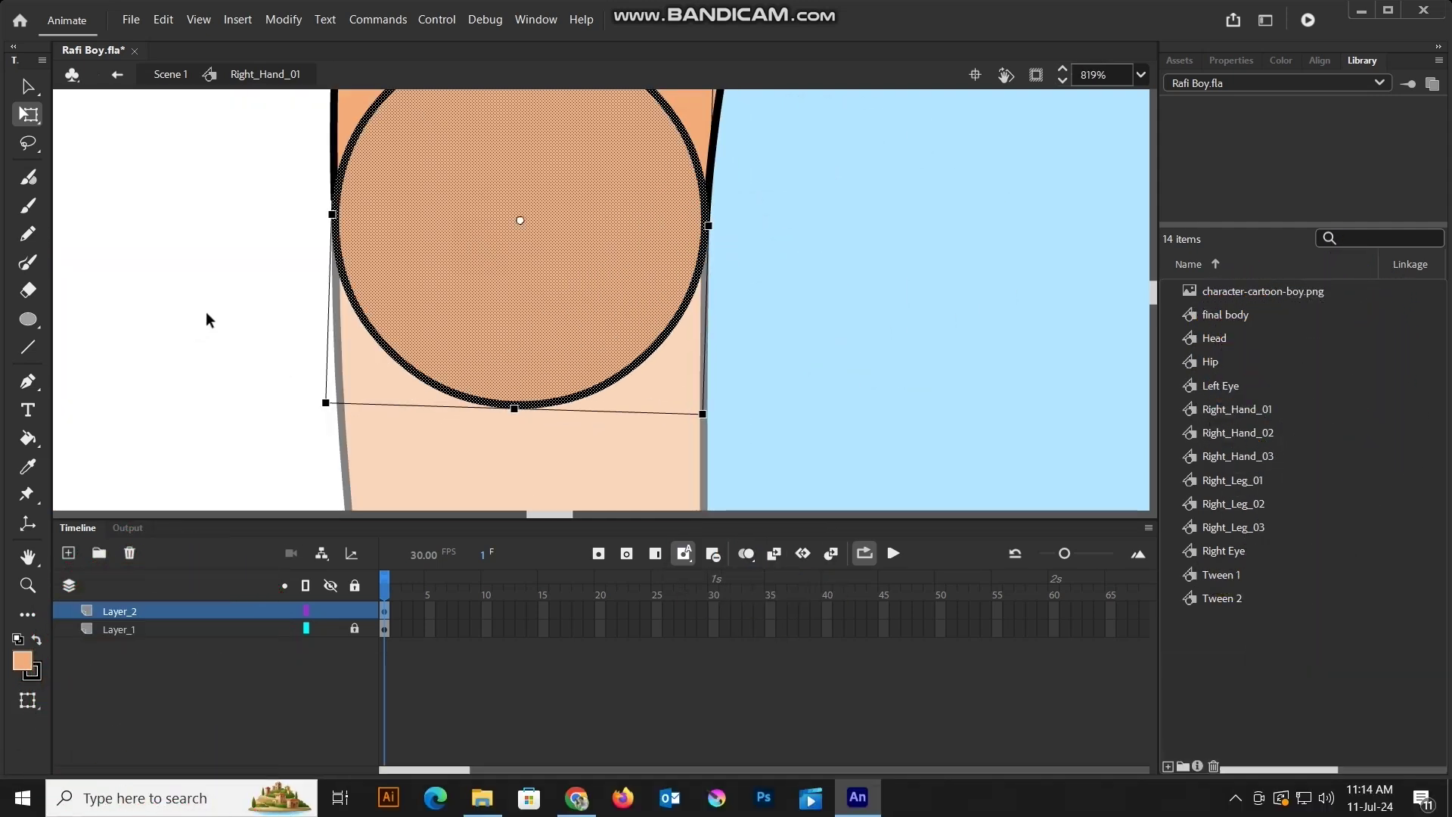
left_click(221, 279)
scroll(488, 333, "down", 2)
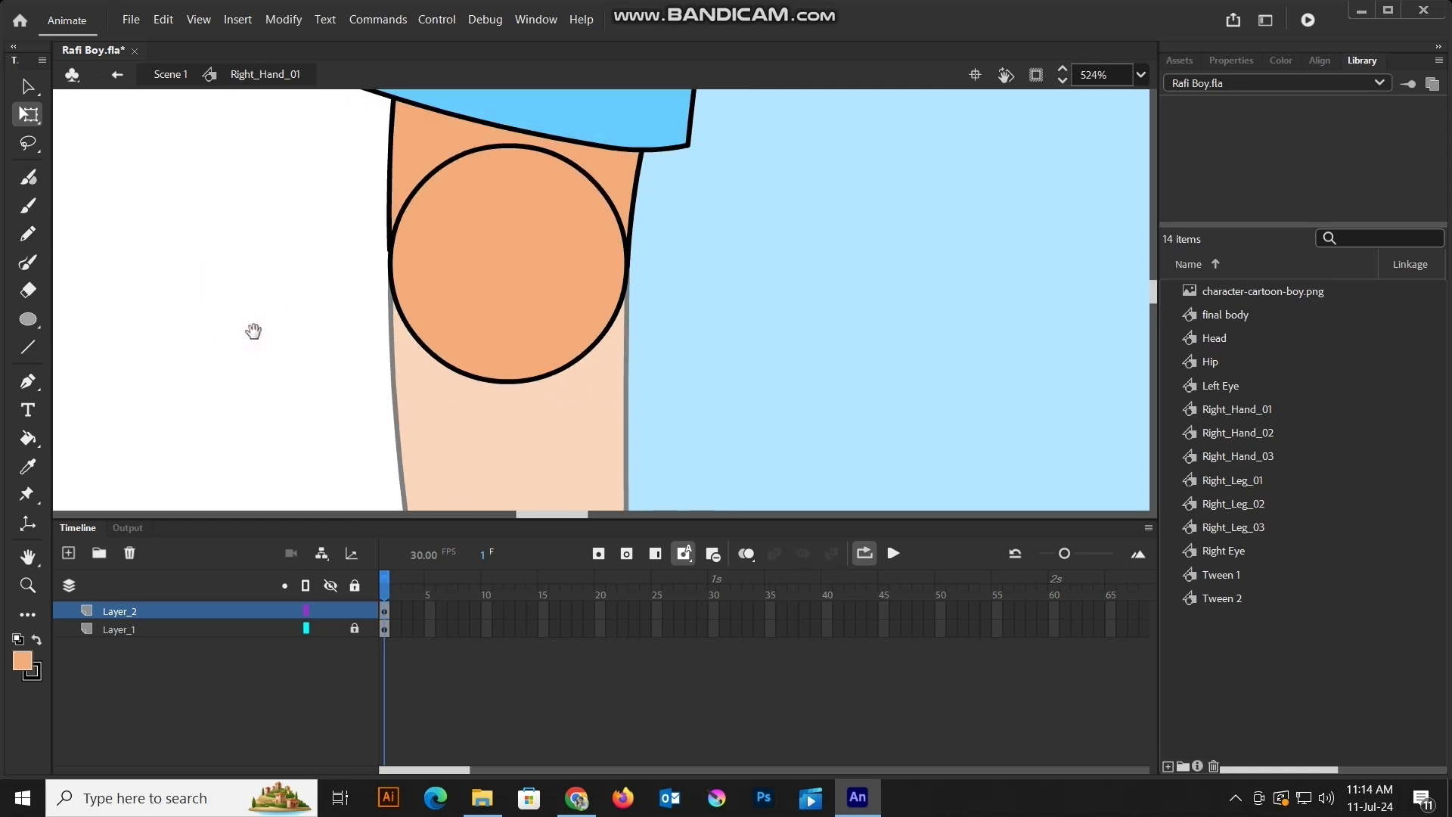
left_click_drag(268, 349, 288, 327)
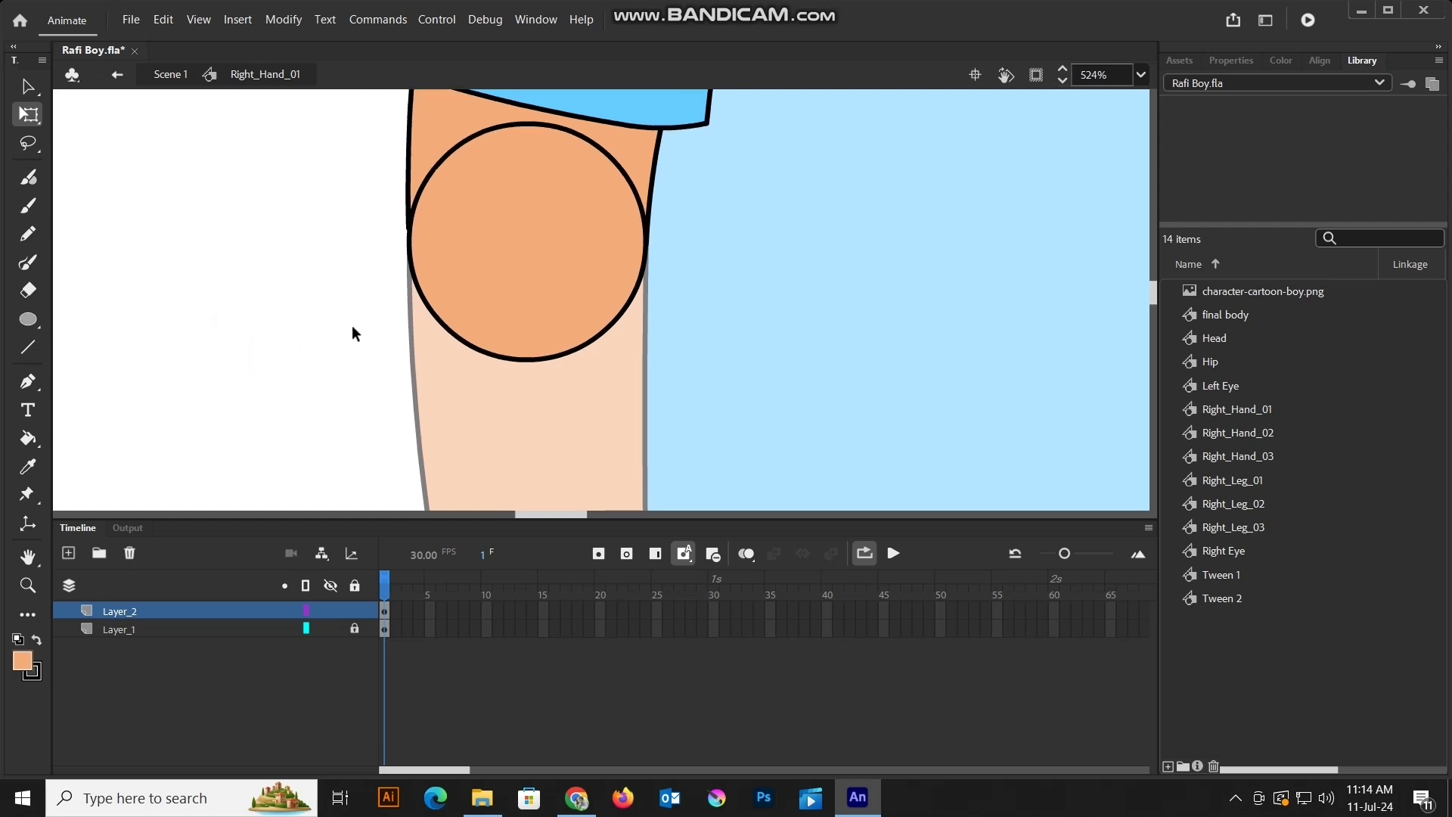
Lock Layer_2 containing the elbow circle, move it below Layer_1, and return to Scene 1.
left_click(507, 255)
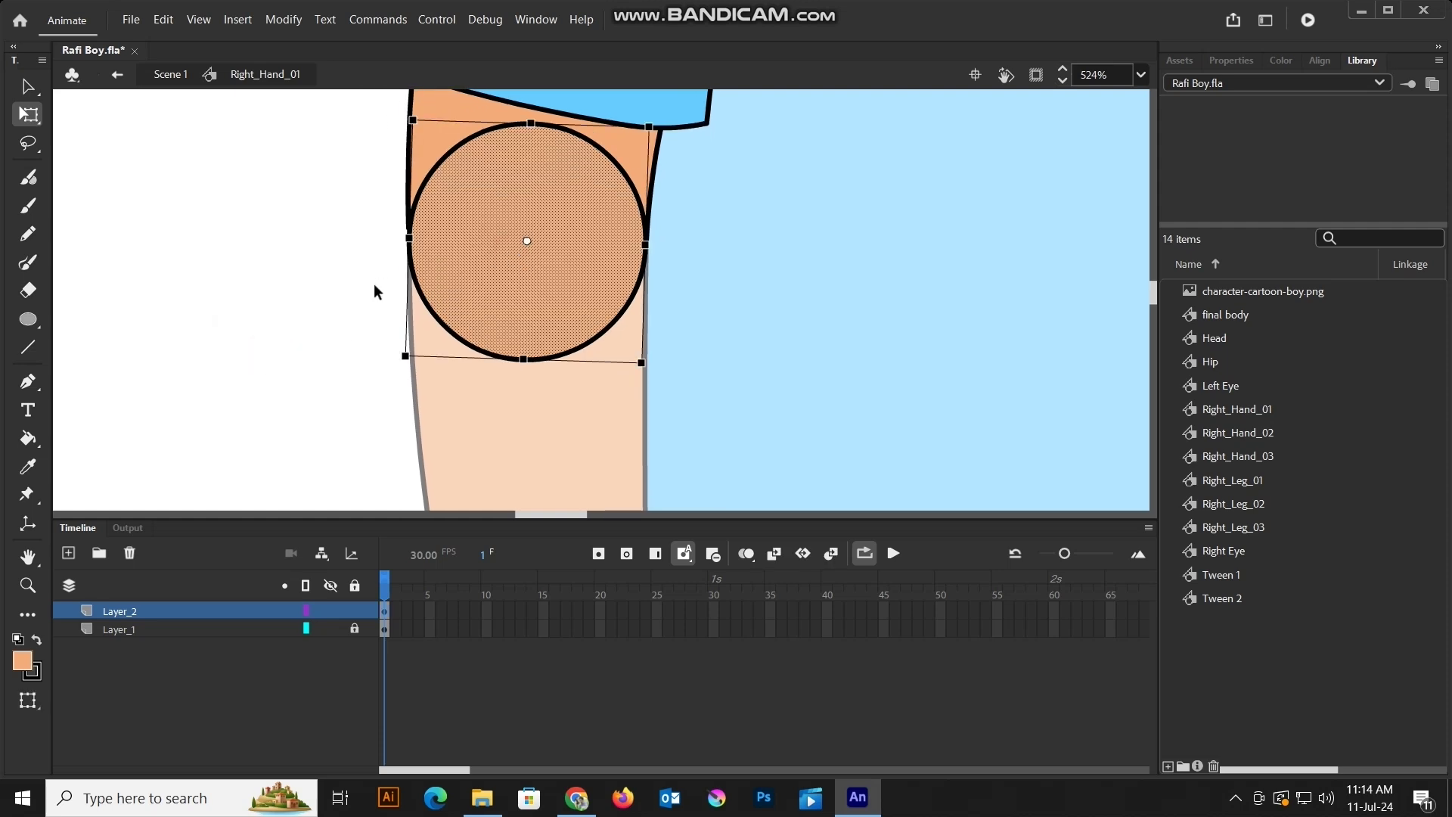
left_click(354, 612)
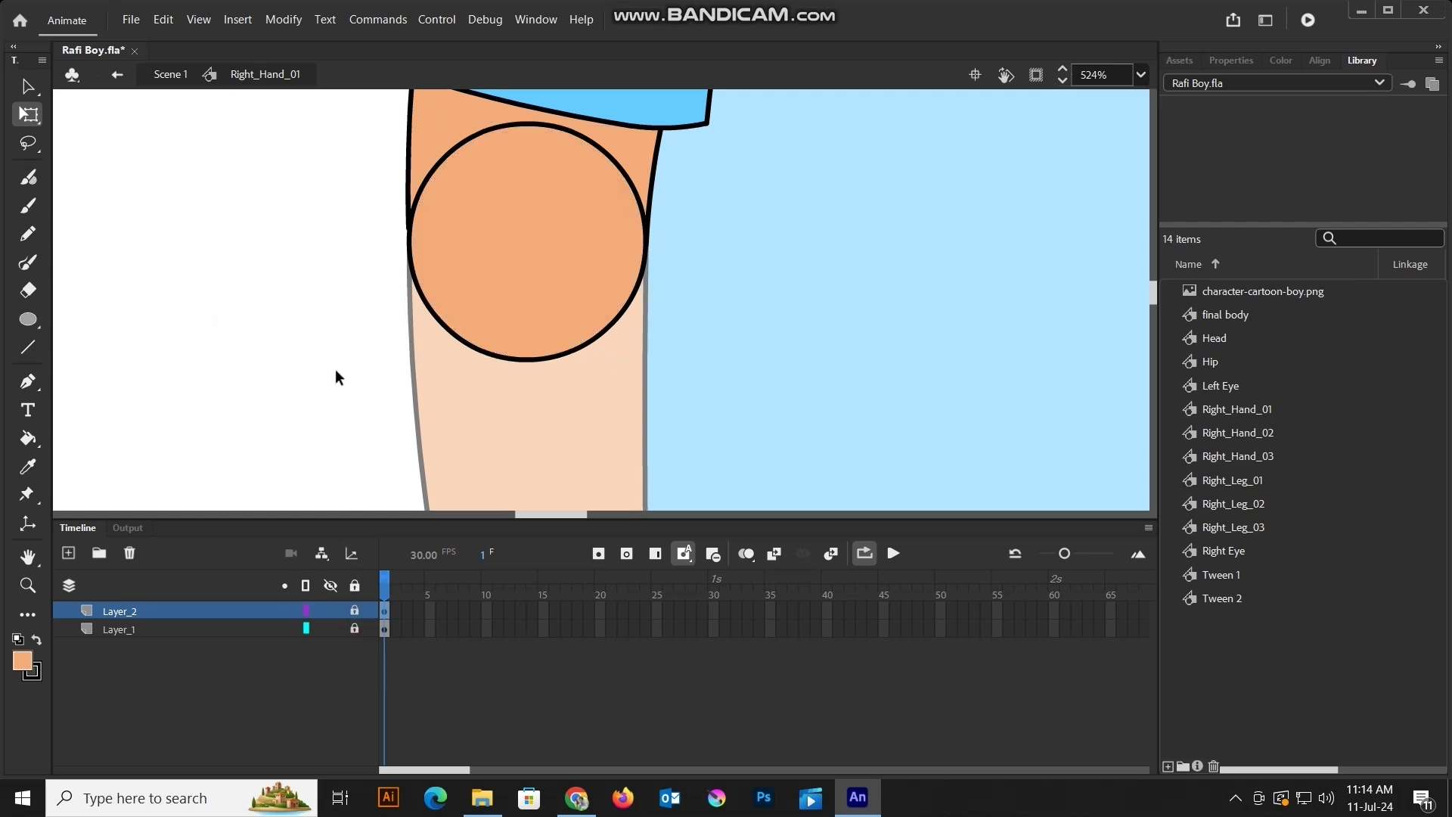
left_click(315, 331)
left_click(134, 613)
left_click_drag(129, 614, 131, 632)
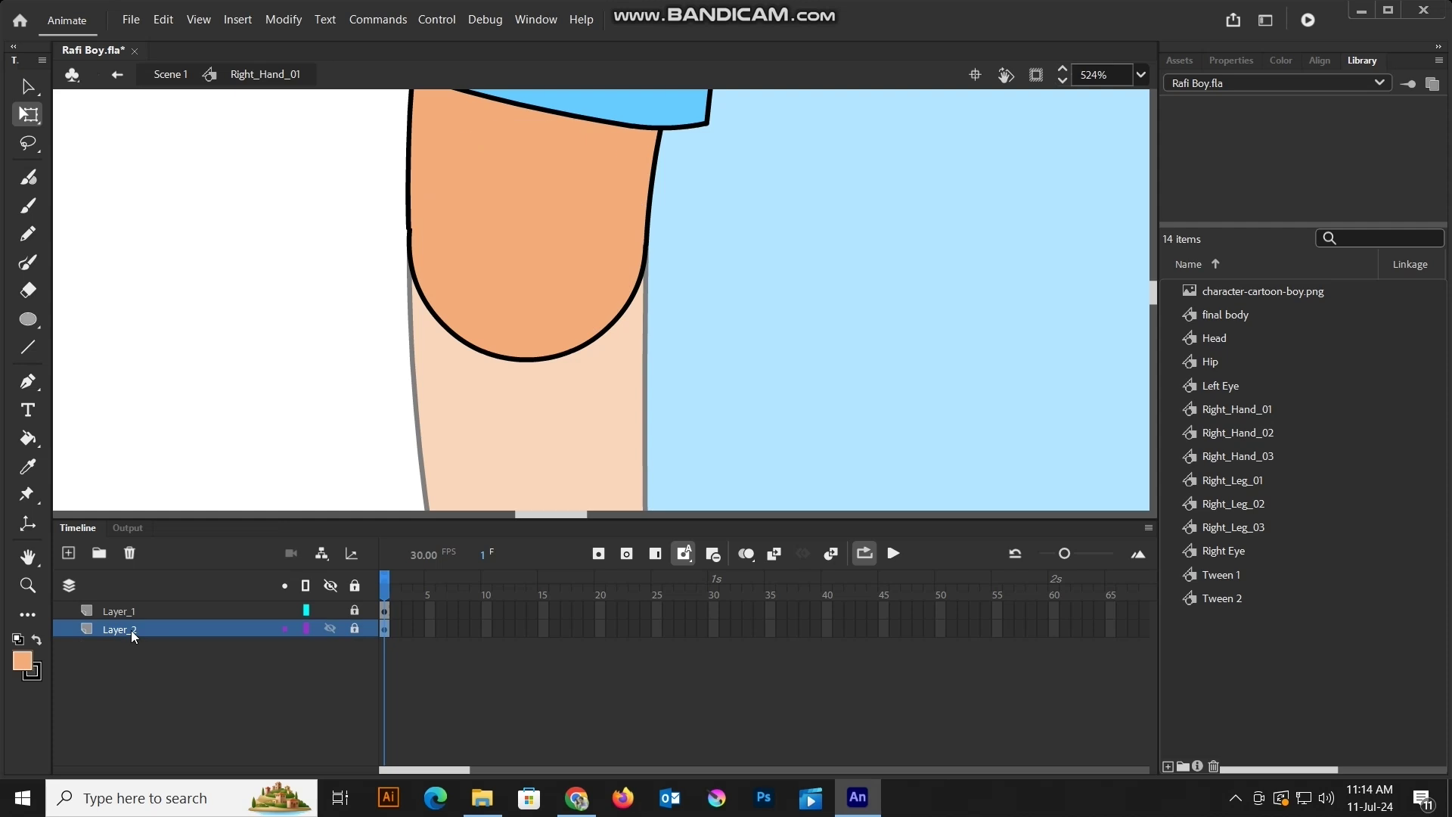
left_click(169, 366)
left_click(170, 74)
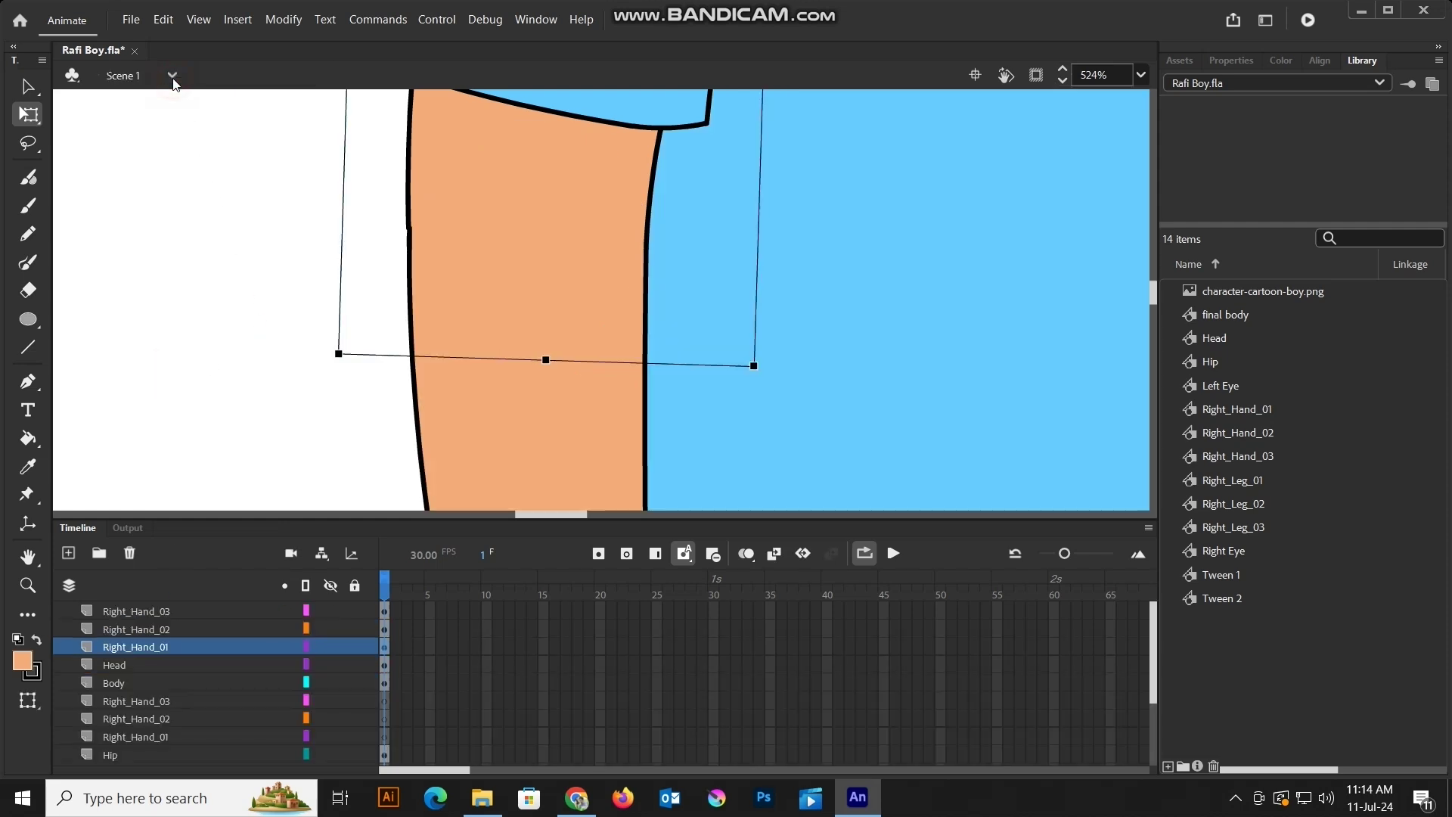
Check the elbow circle against the Right_Hand_02 forearm's pivot up close with all layers shown as outlines, restoring the filled display.
left_click(236, 374)
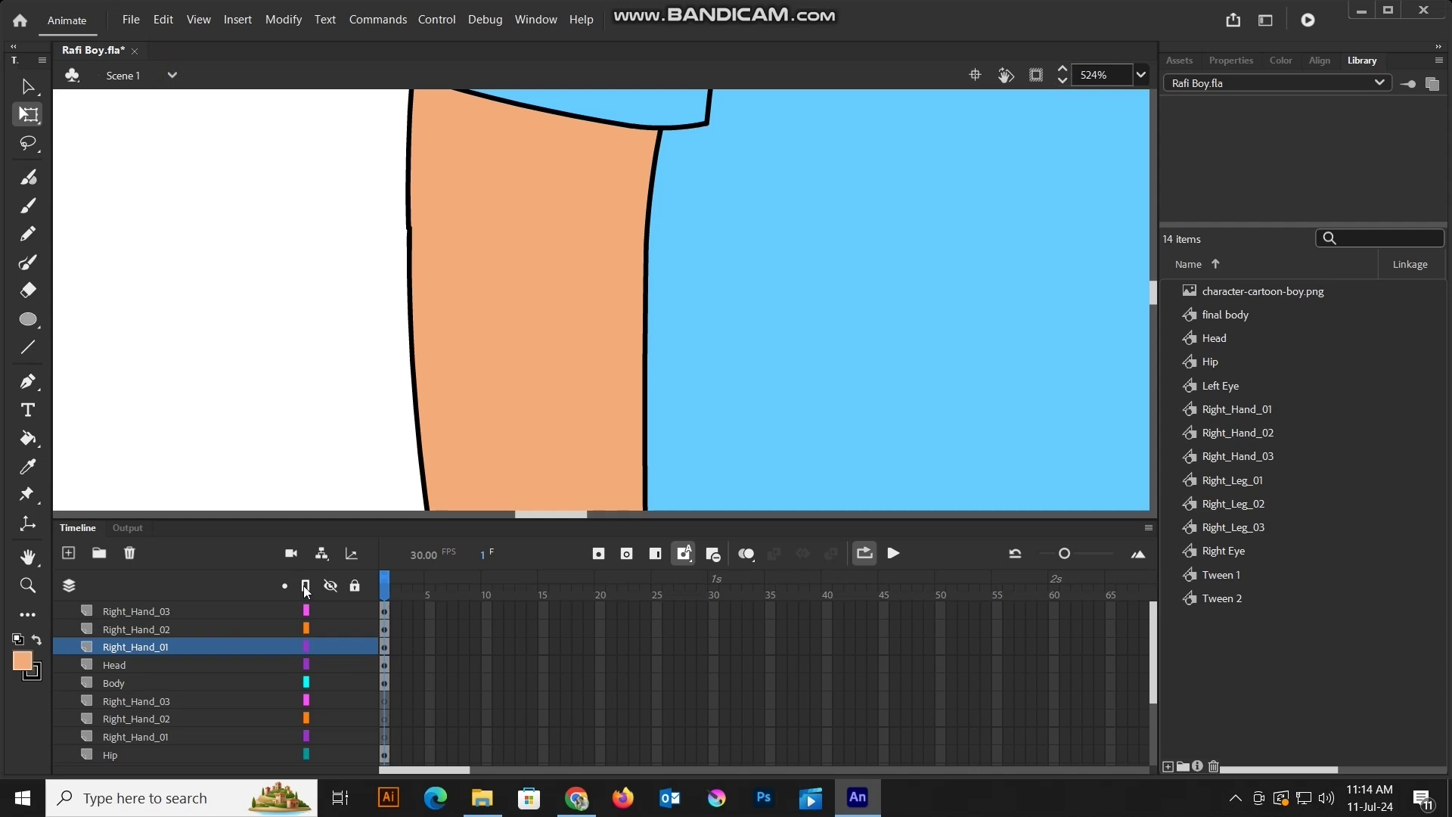
left_click(151, 632)
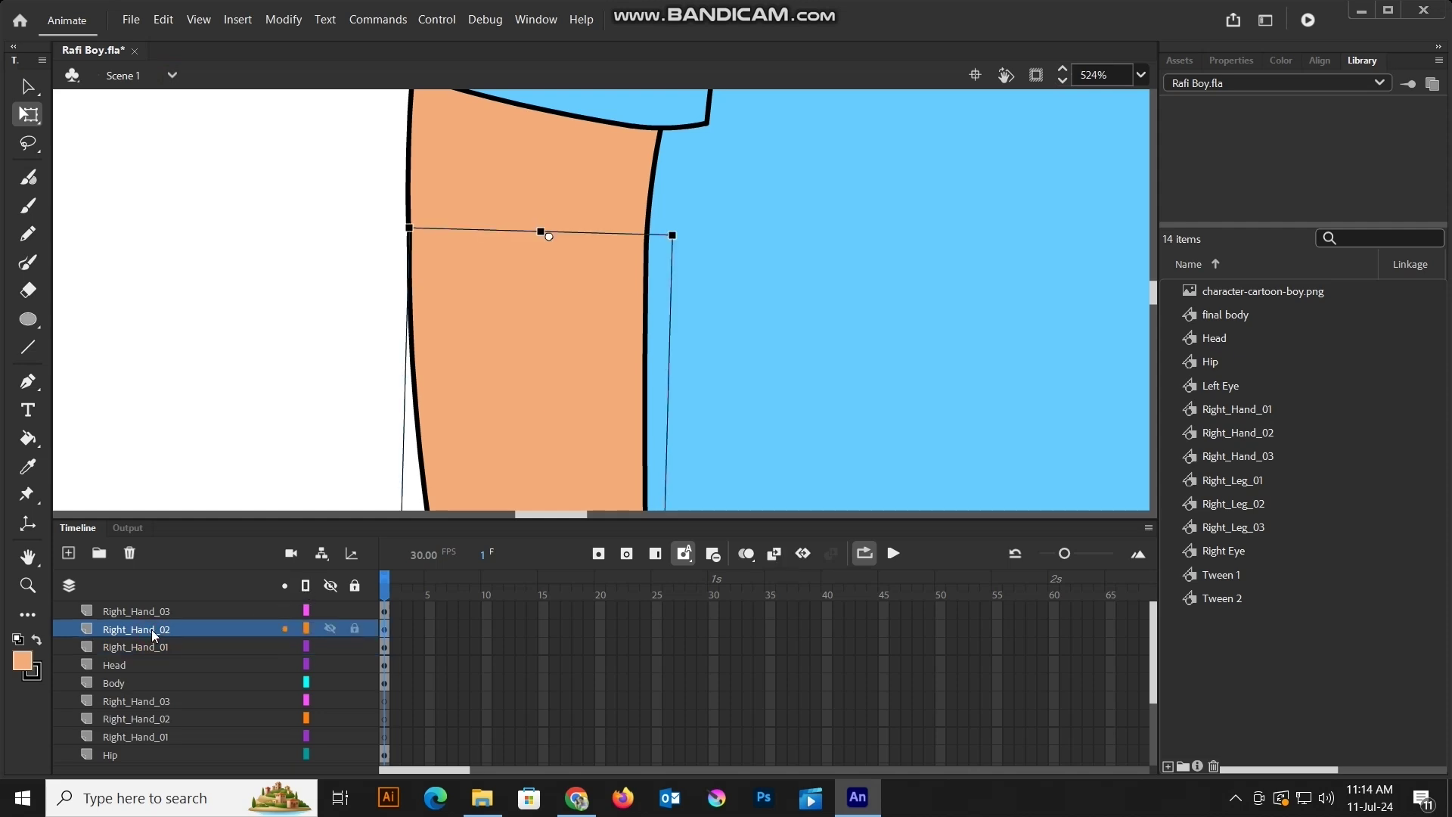
left_click(306, 585)
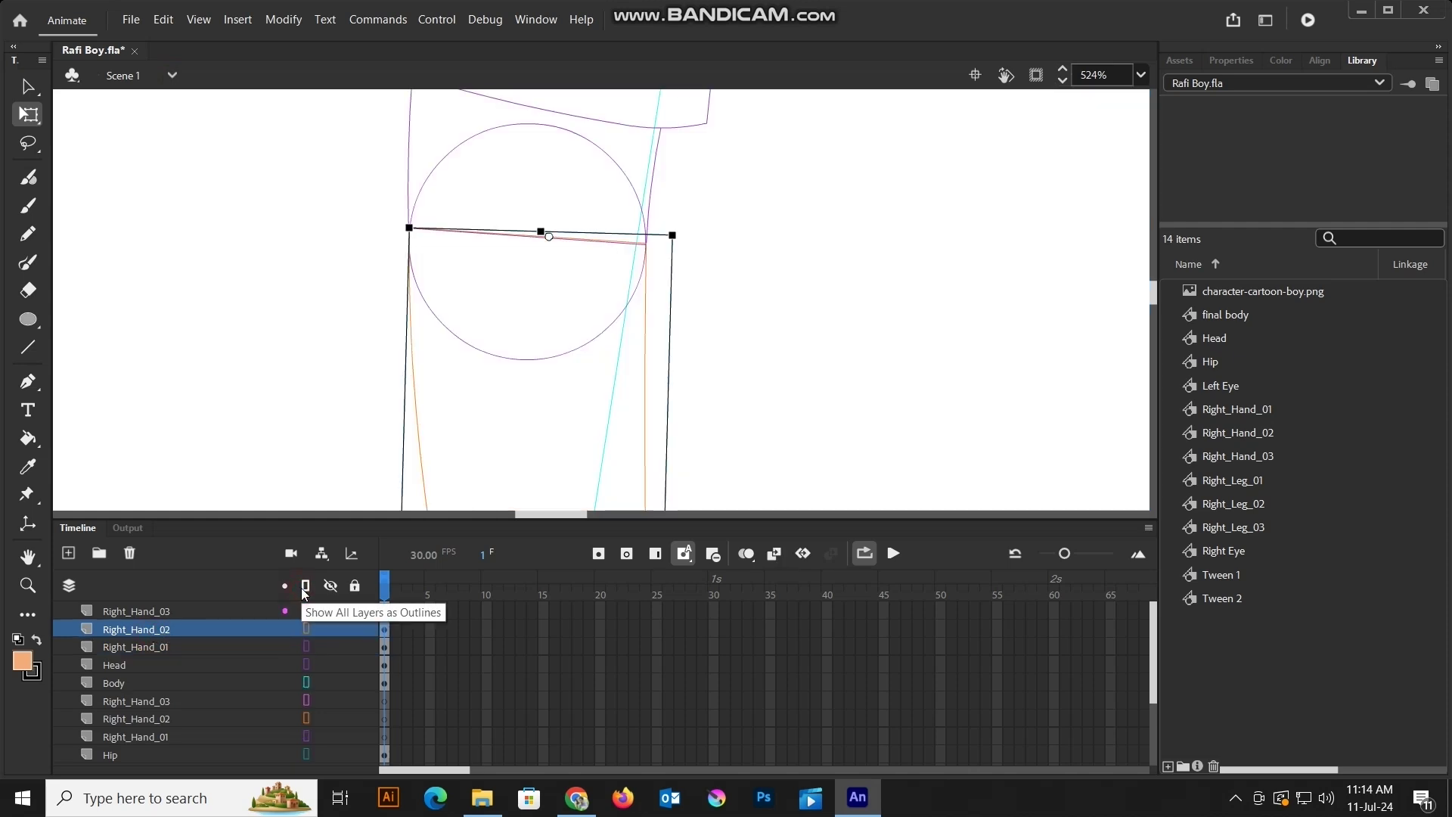
scroll(510, 236, "up", 5)
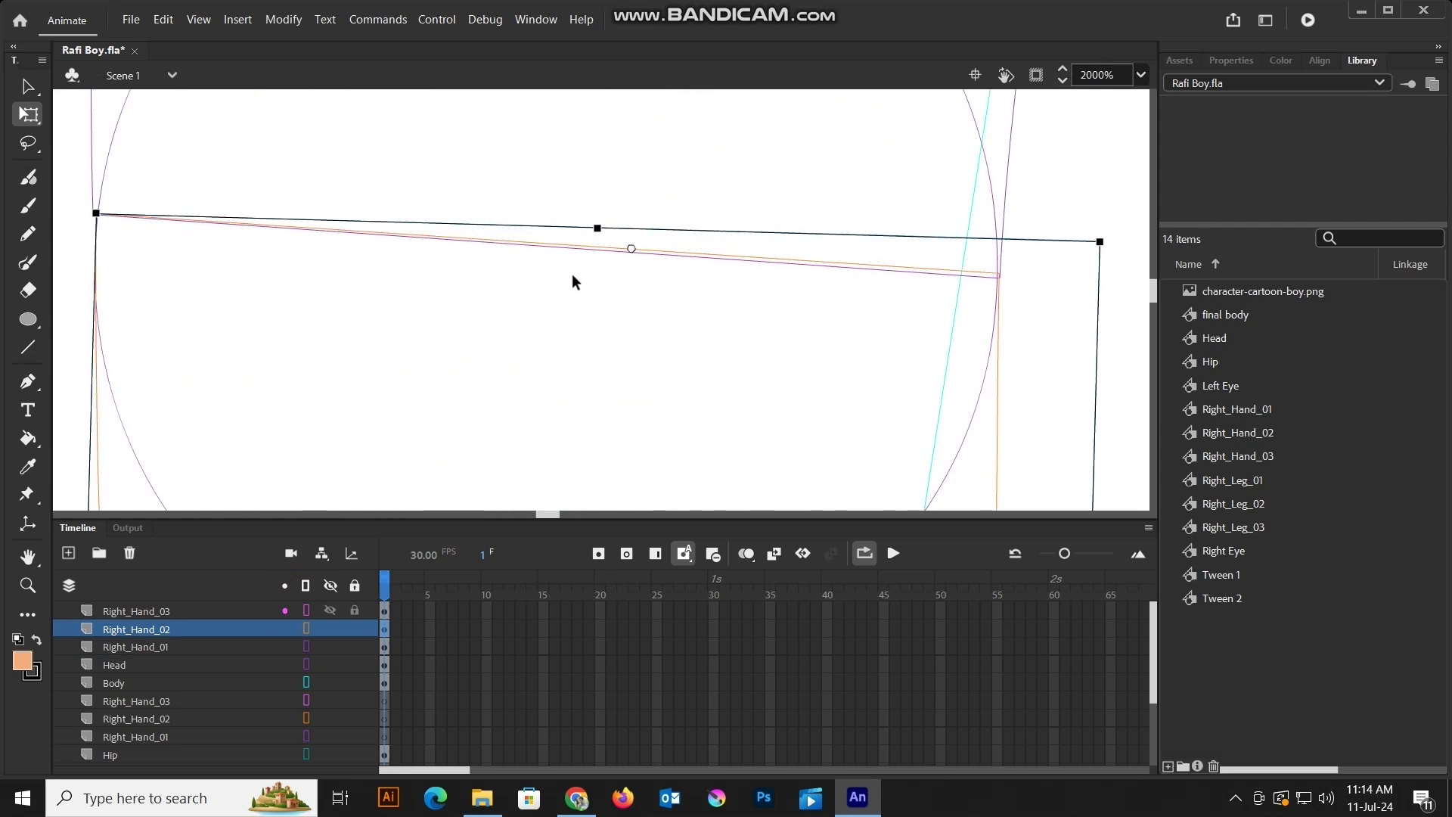
scroll(571, 282, "down", 3)
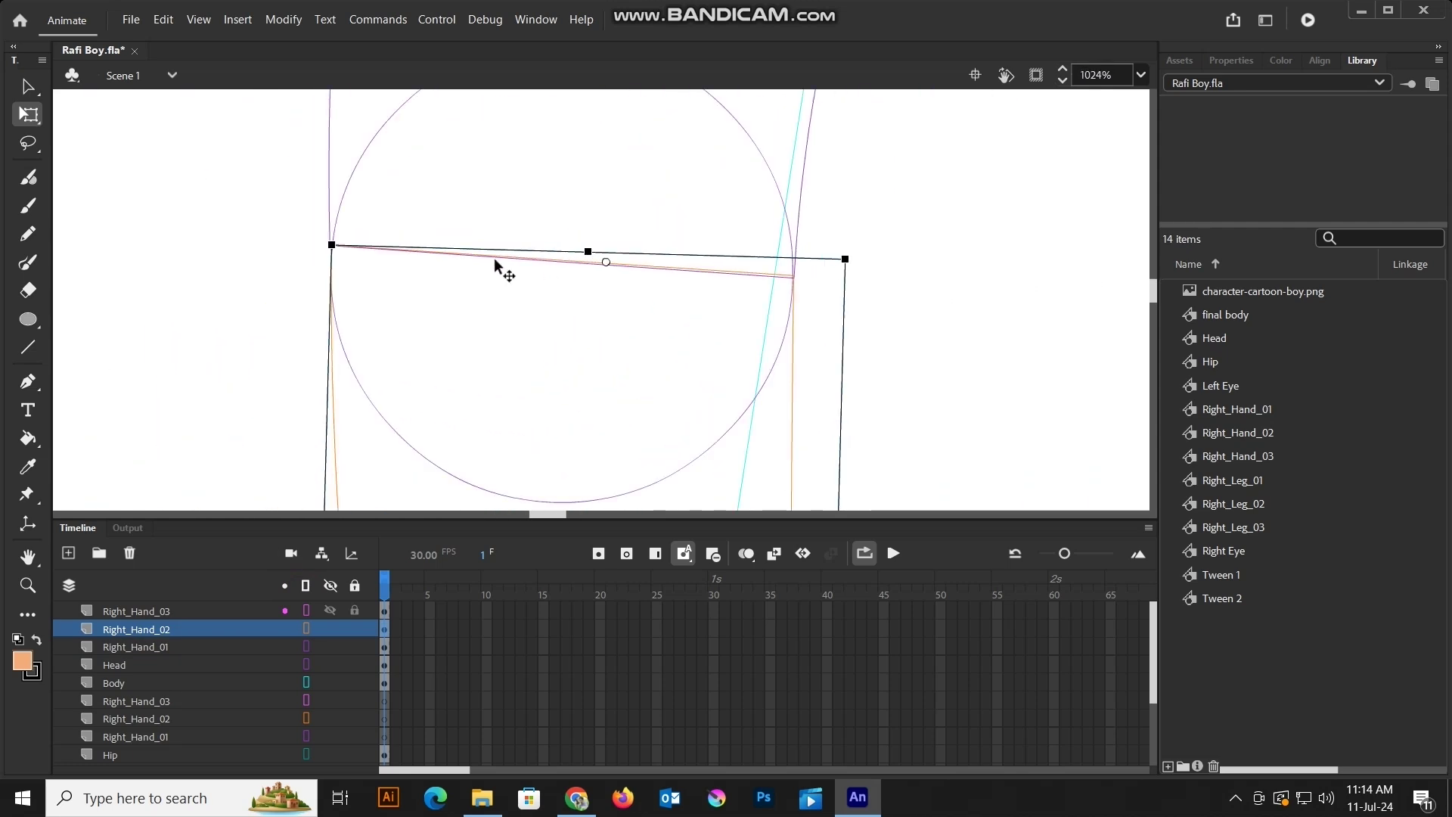
scroll(496, 260, "down", 1)
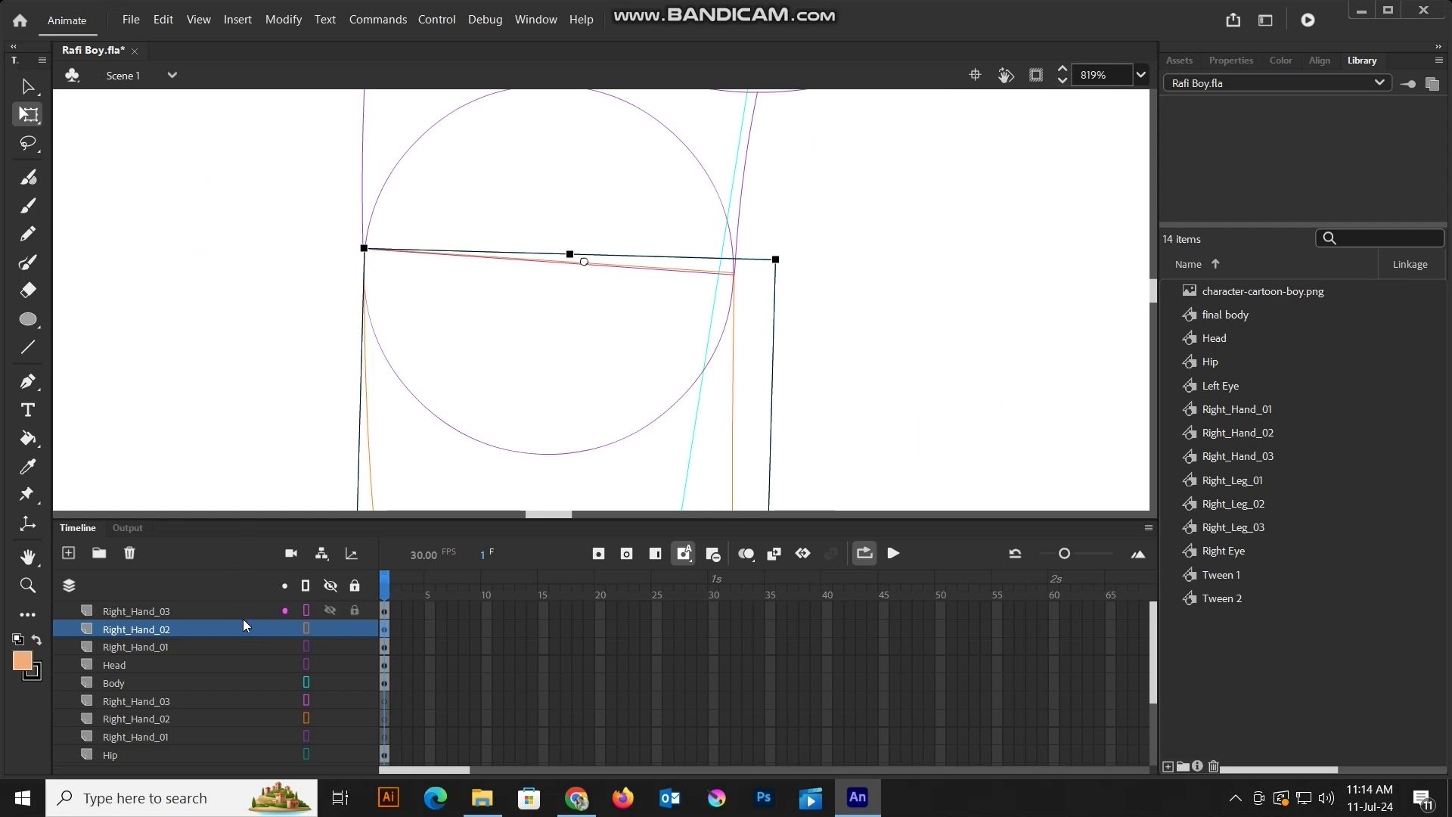
left_click(307, 586)
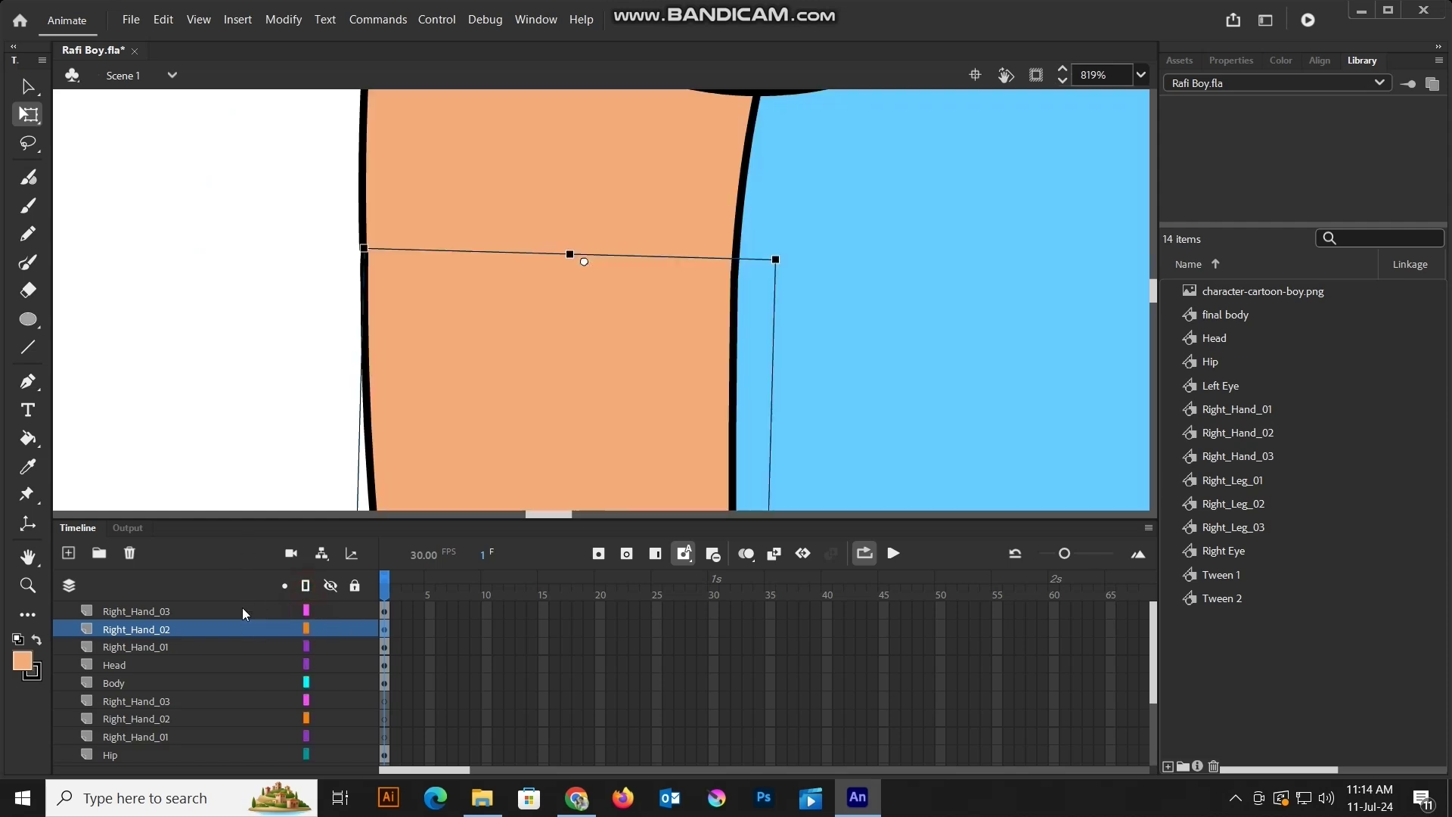
Open the Right_Hand_01 upper arm symbol, unlock its layers, and return to Scene 1.
left_click(145, 613)
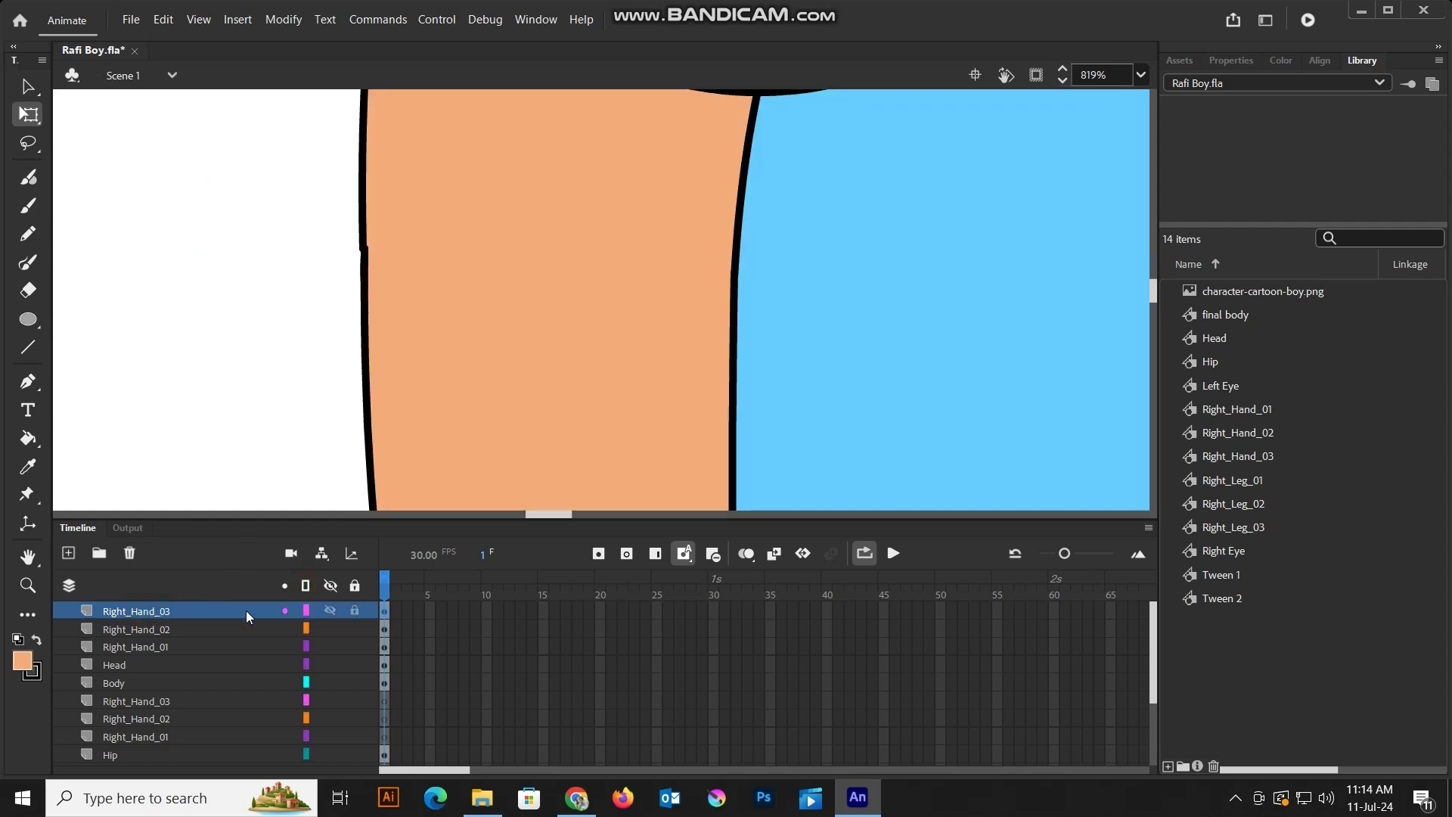
left_click(145, 632)
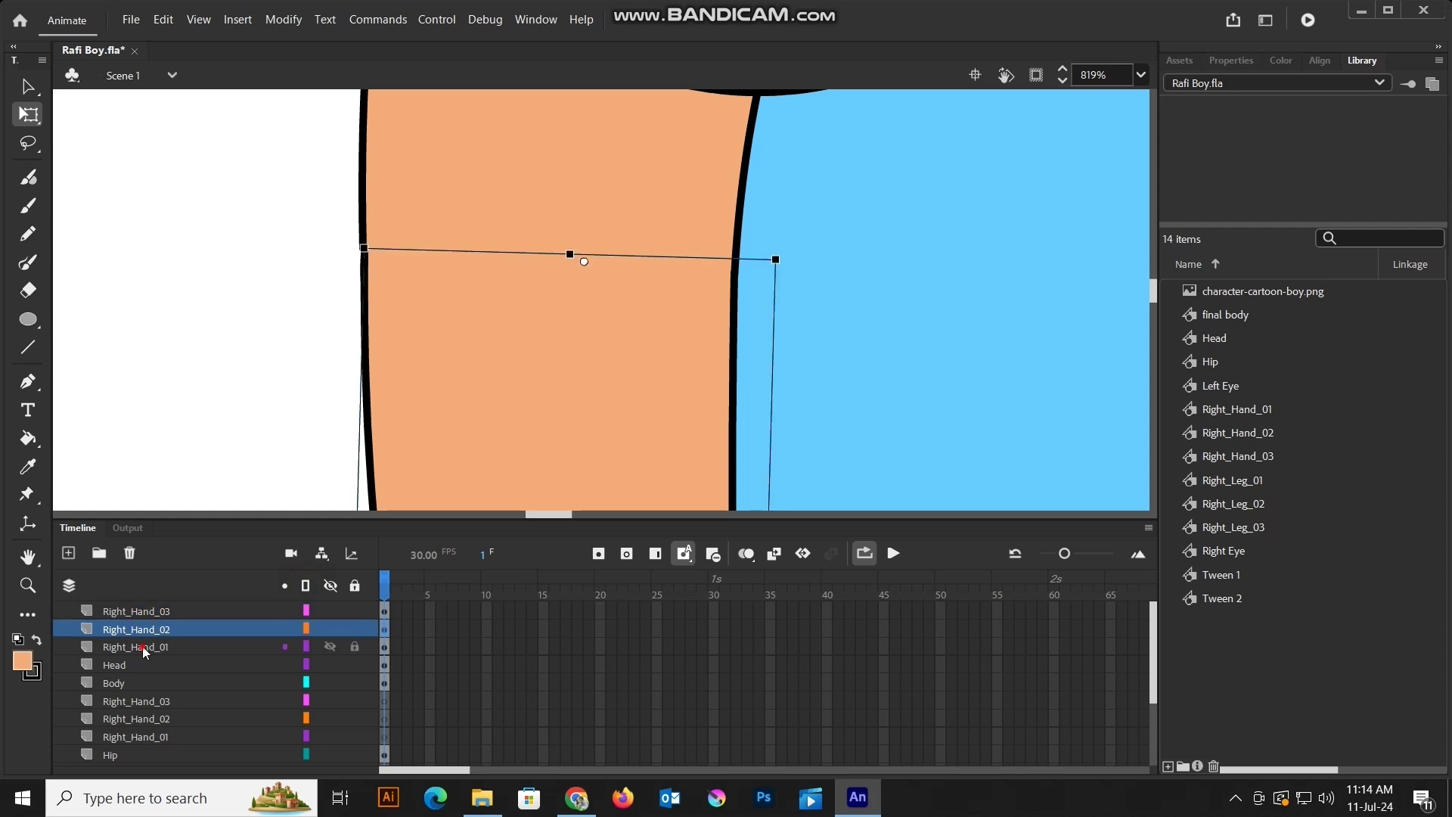
left_click(145, 649)
double_click(140, 648)
left_click(131, 424)
double_click(475, 203)
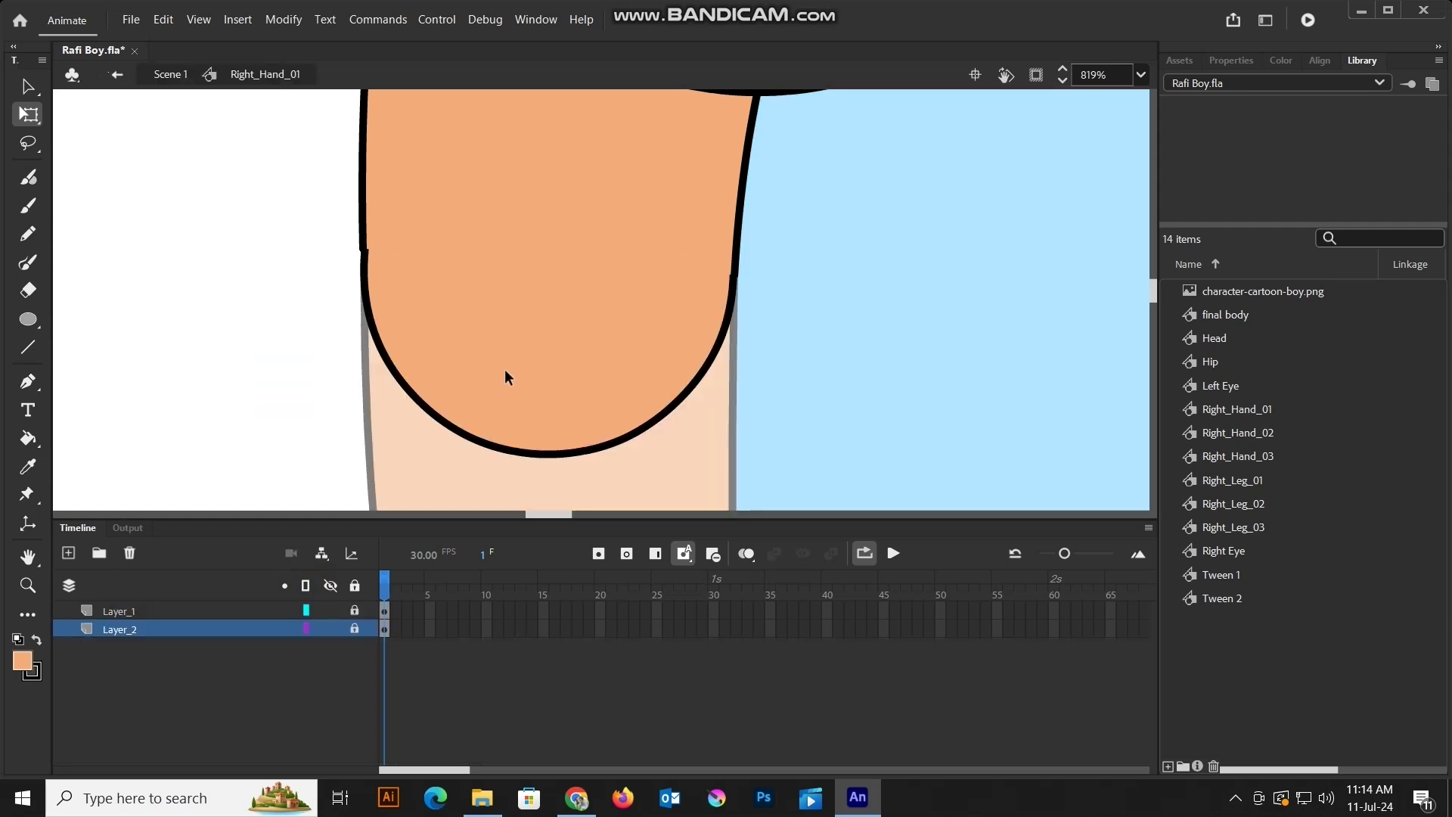
left_click(355, 630)
left_click(248, 273)
left_click(533, 289)
left_click(259, 294)
left_click(163, 76)
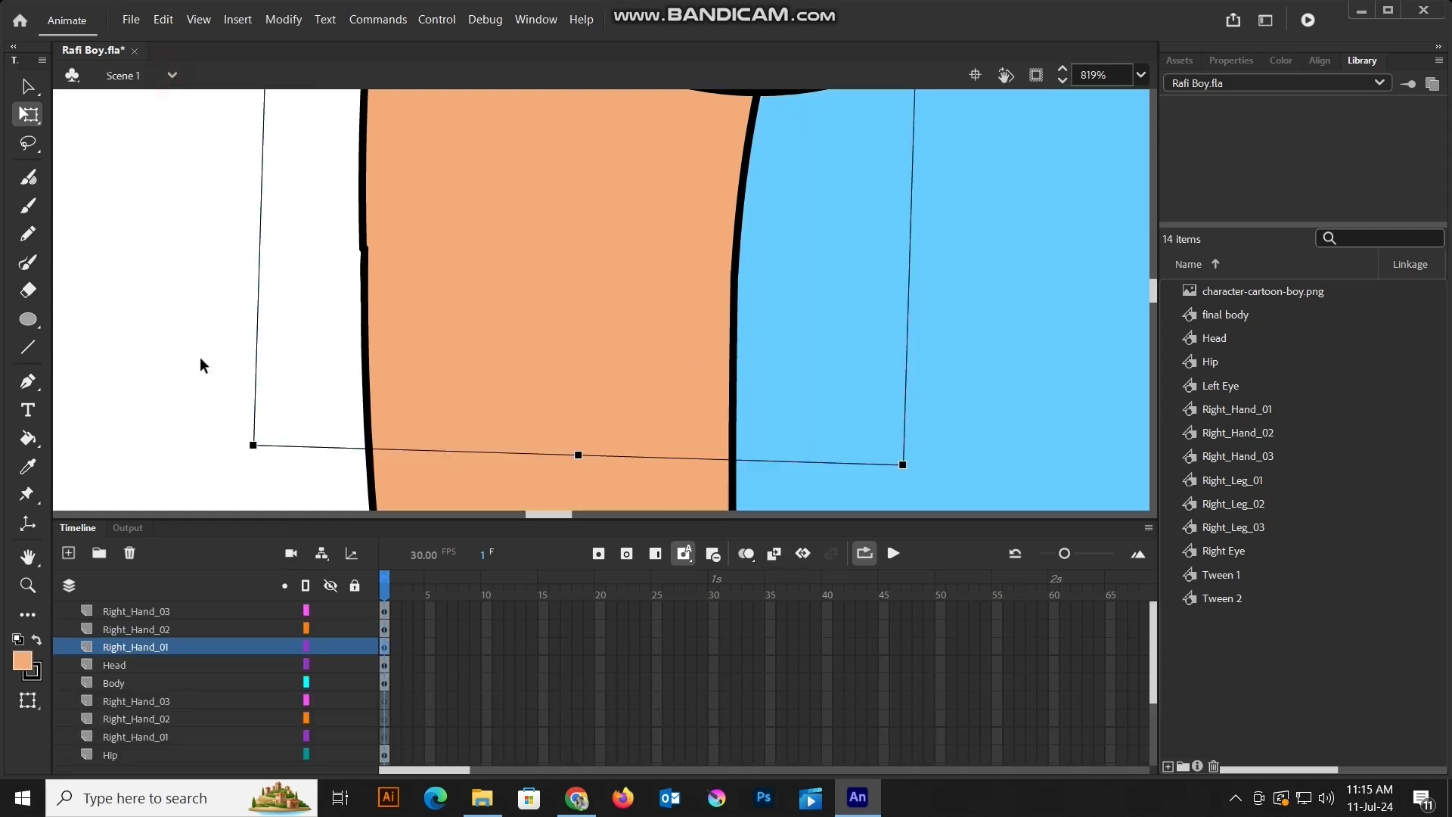
Inspect the Right_Hand_02 forearm in outline display and inside its symbol for how it meets the elbow.
left_click(170, 628)
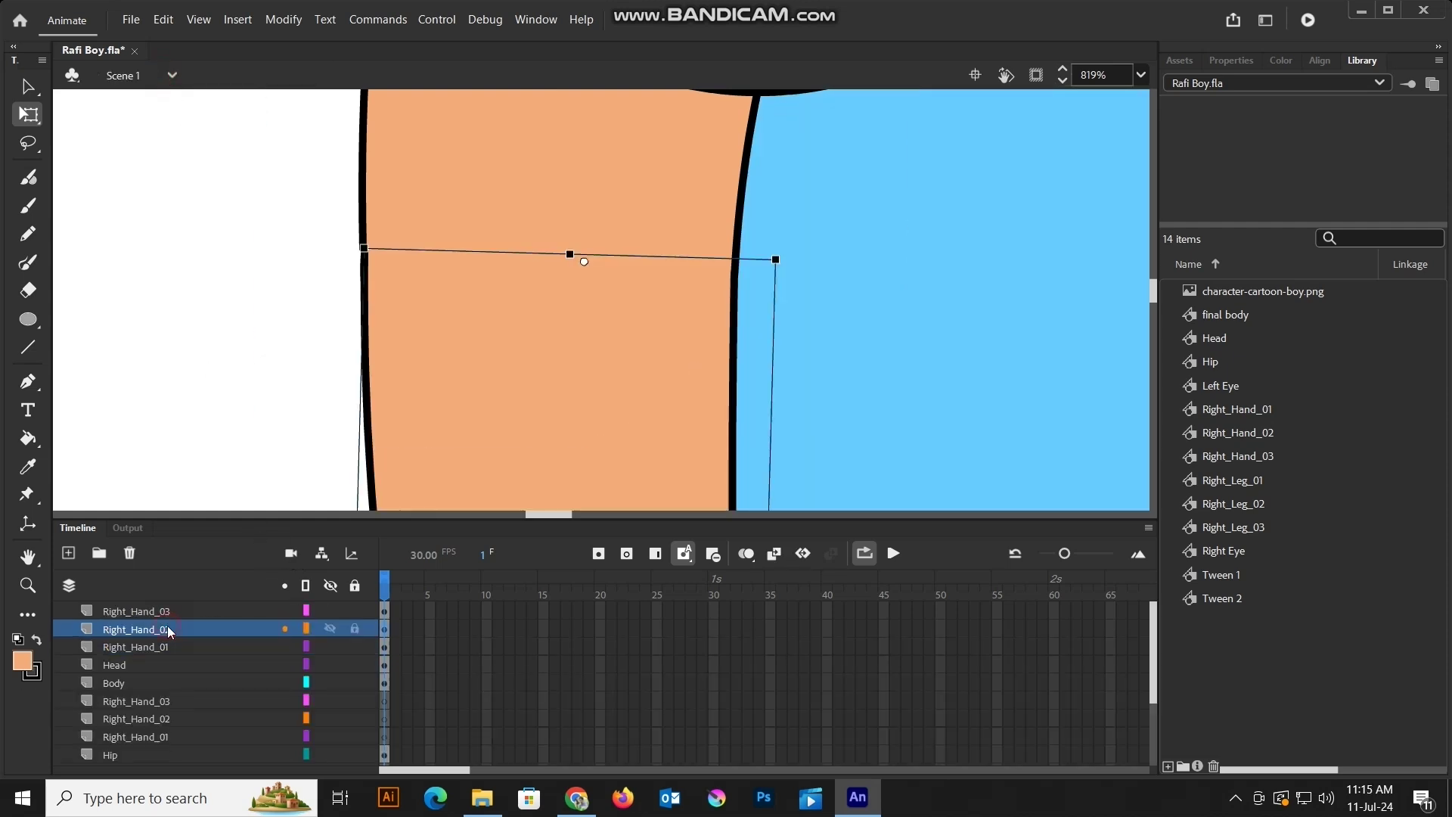
left_click(305, 587)
left_click(306, 588)
left_click(474, 277)
double_click(473, 278)
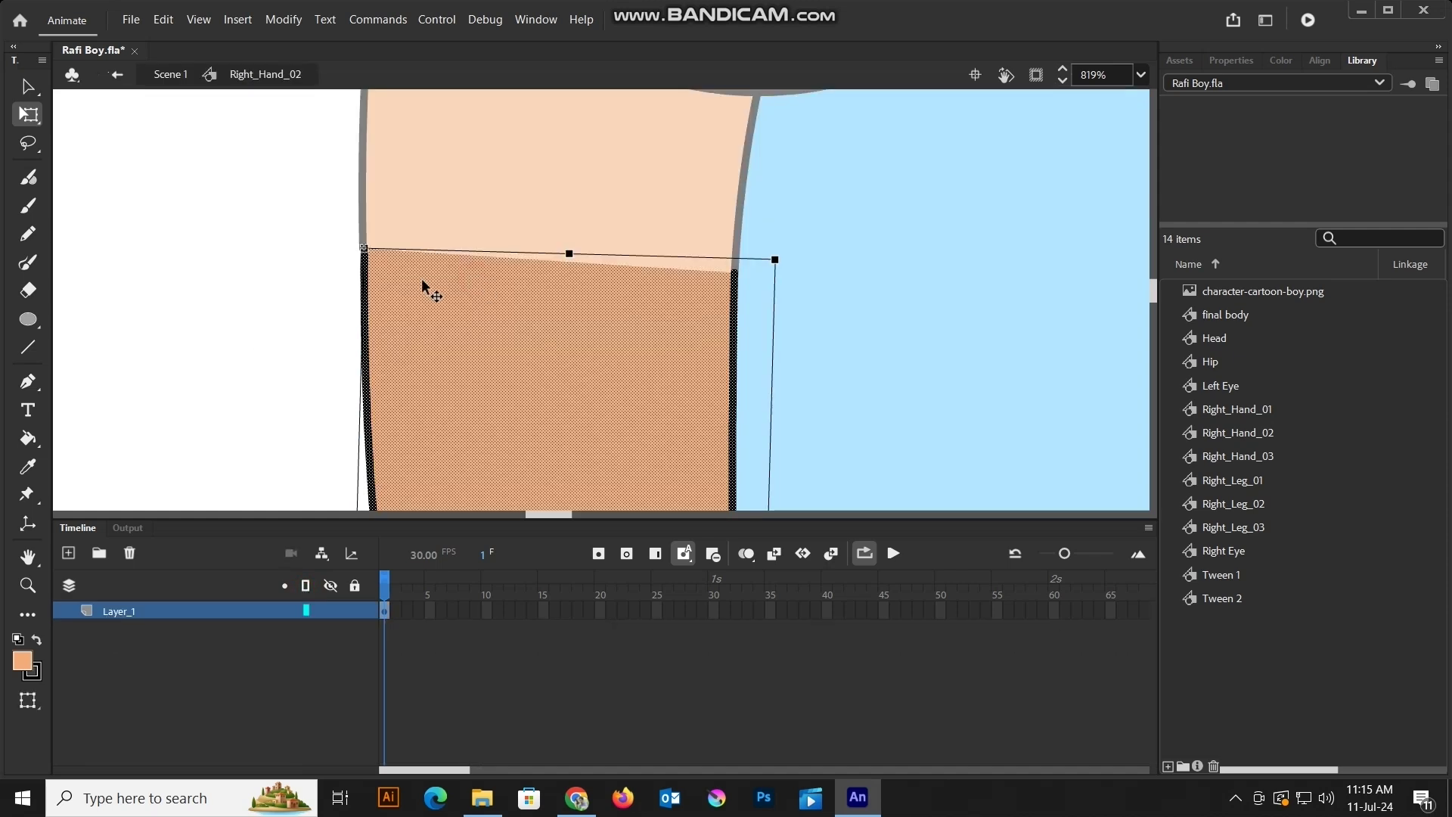
double_click(152, 334)
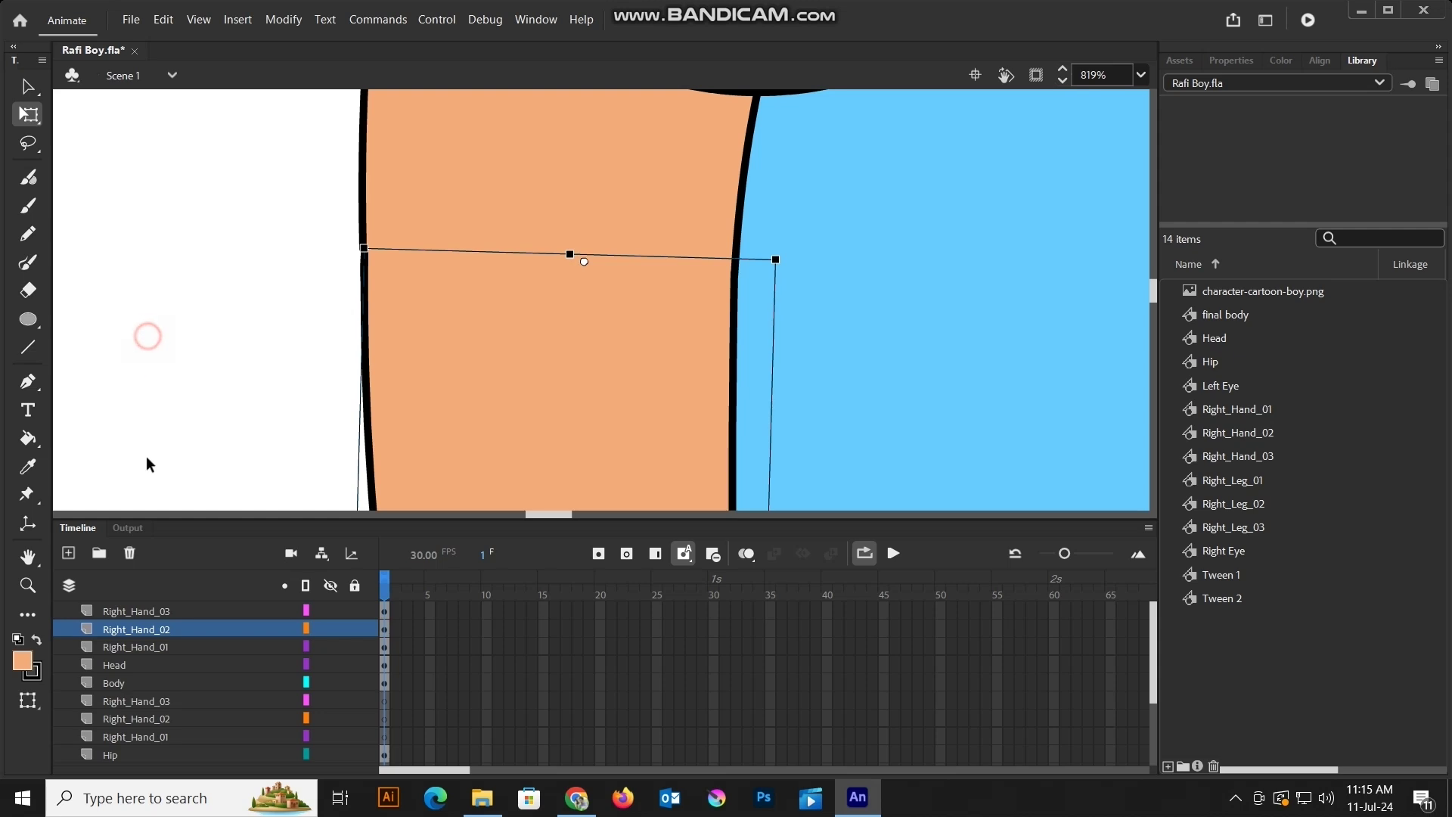
Reopen the Right_Hand_01 upper arm symbol and select the elbow circle on Layer_2.
left_click(136, 647)
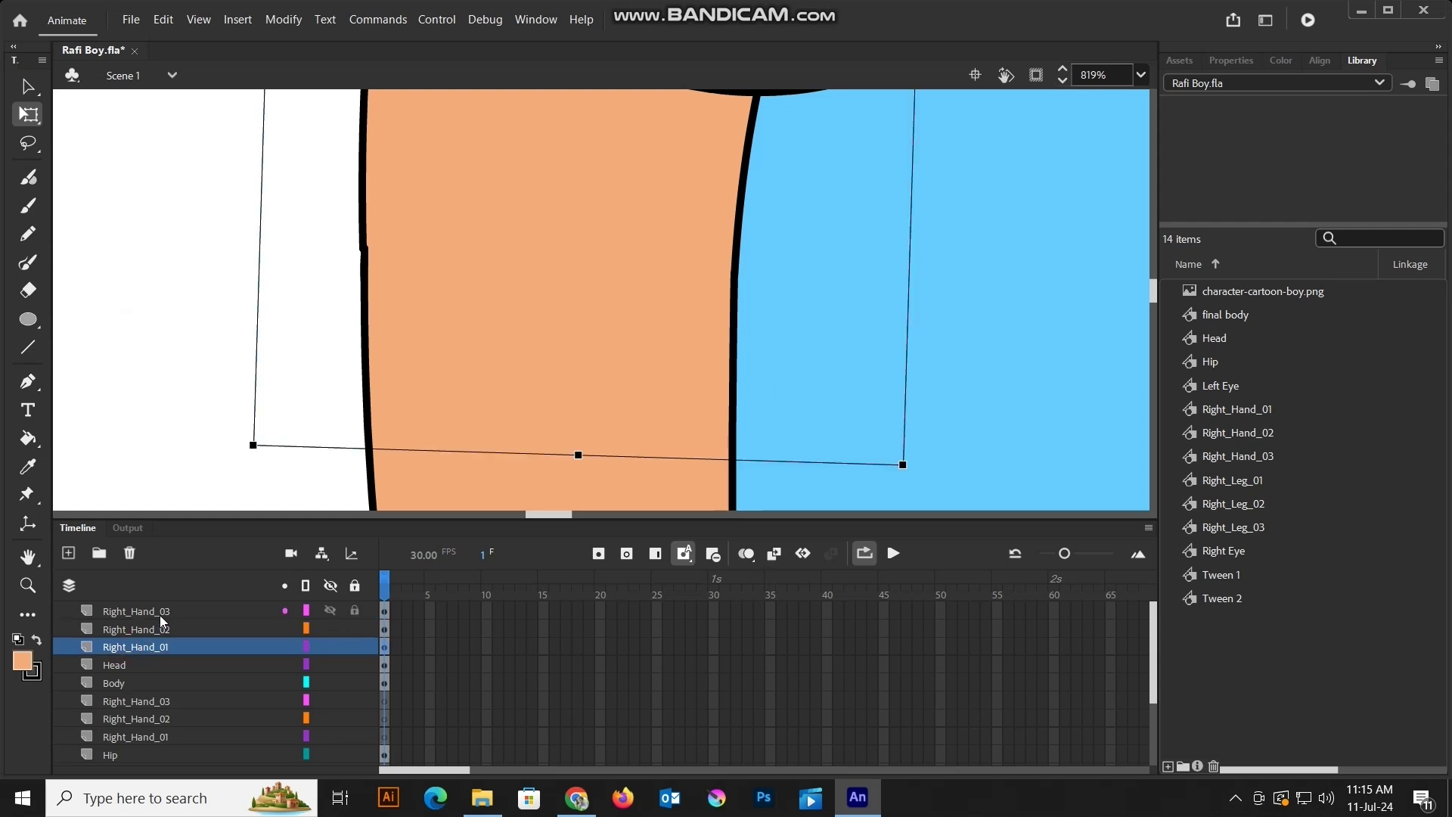
double_click(487, 163)
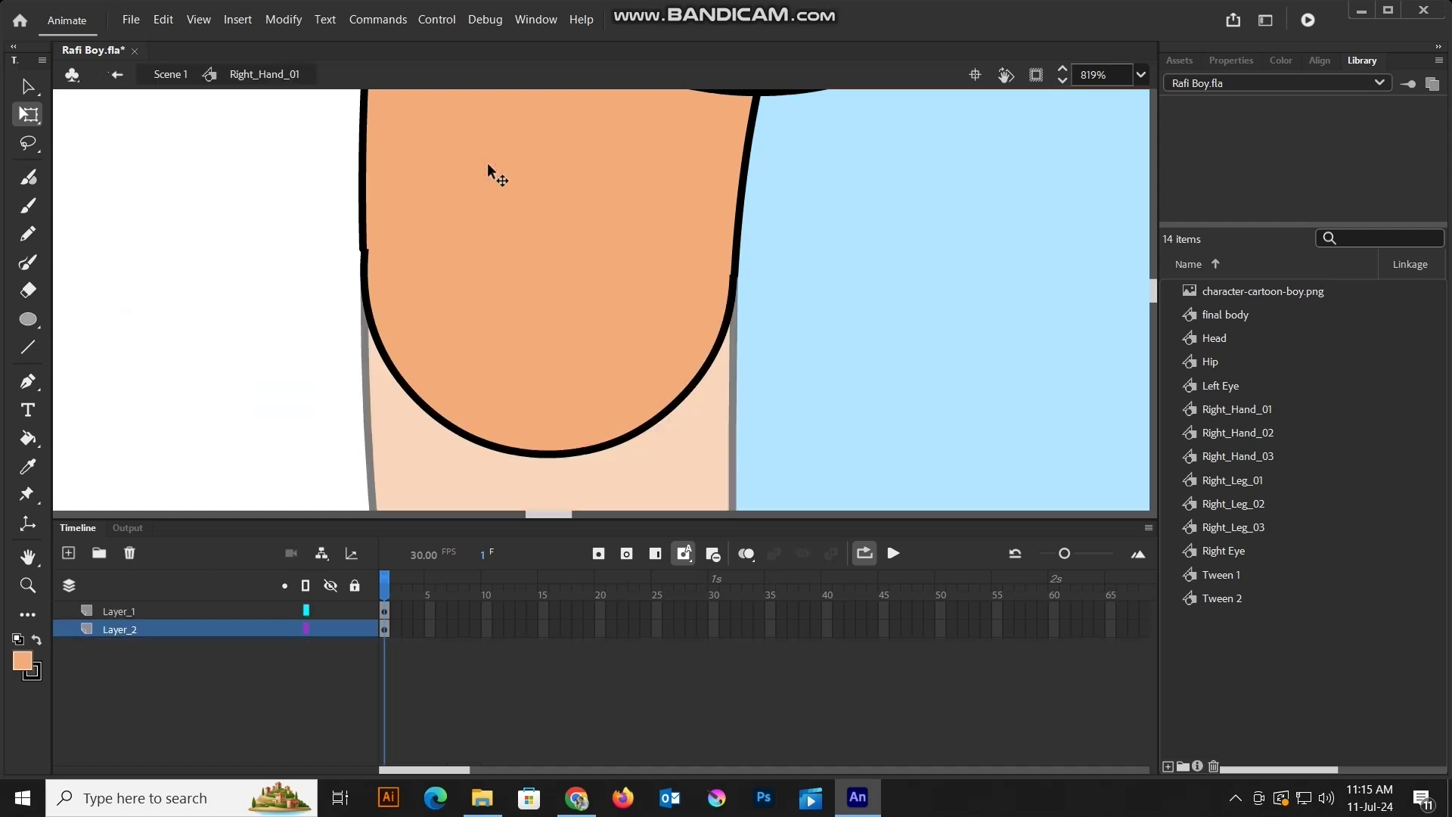
left_click(201, 610)
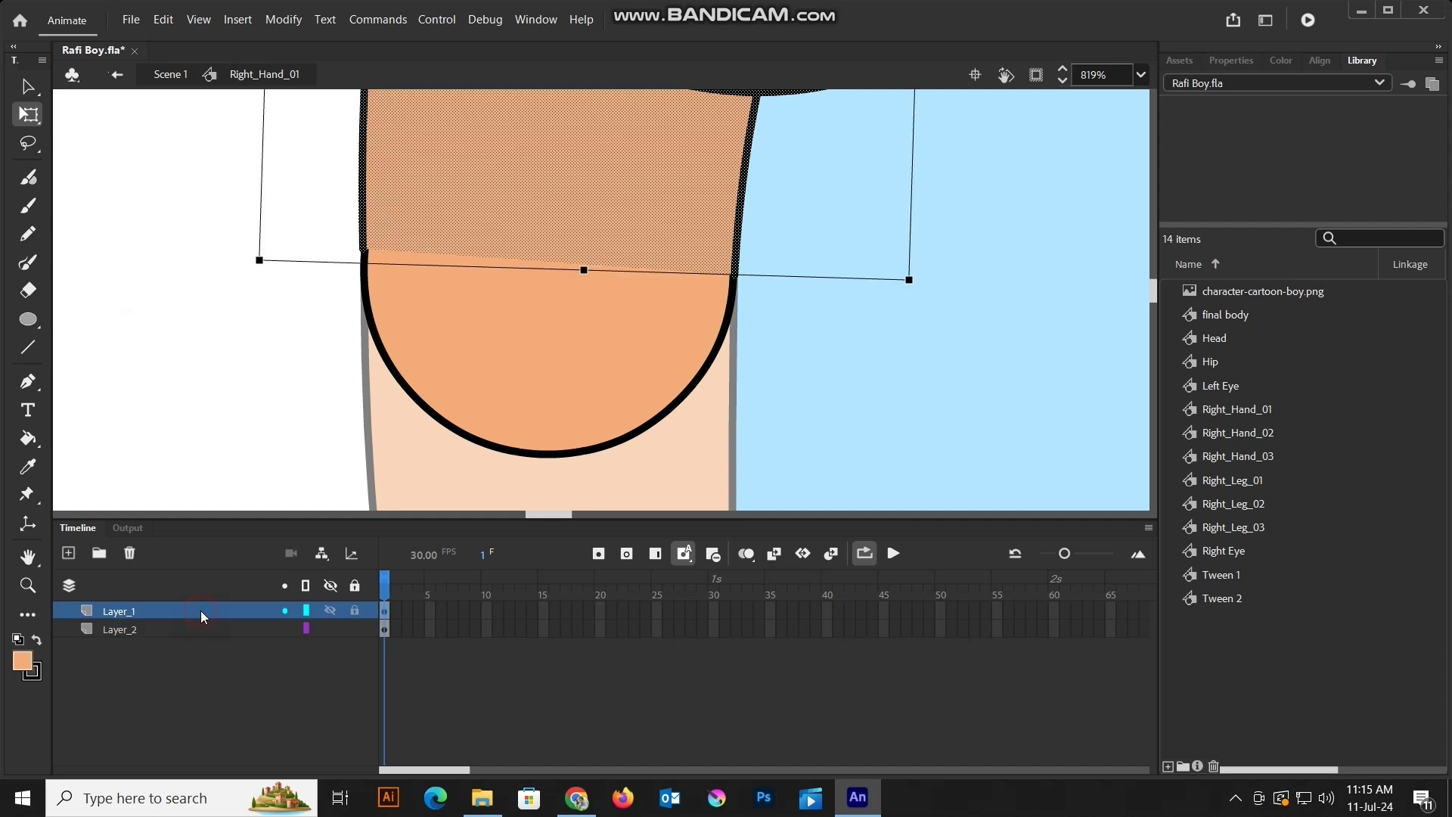
left_click(185, 629)
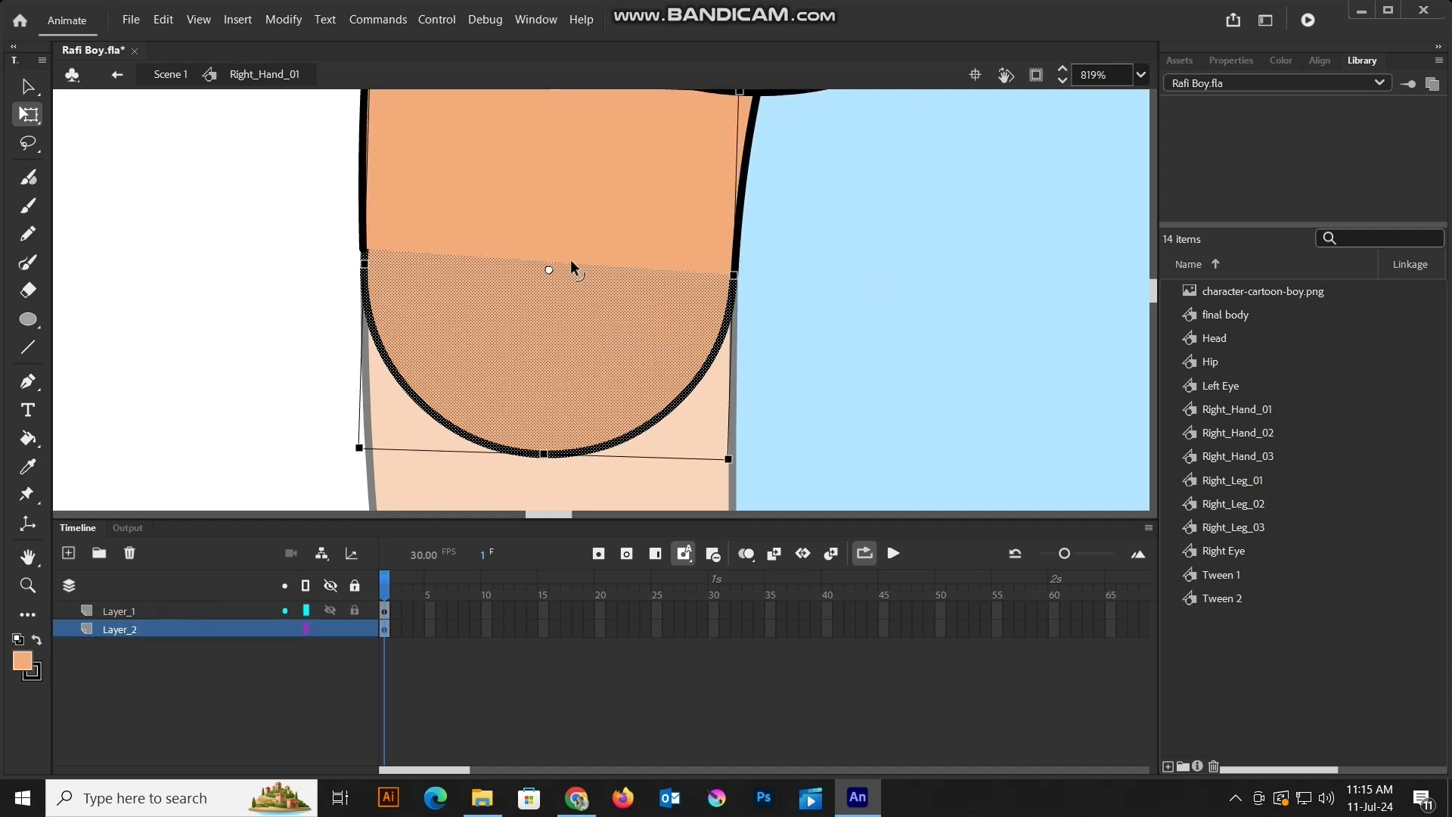
Examine the elbow circle and its centre point up close, including with all layers shown as outlines.
scroll(565, 260, "up", 3)
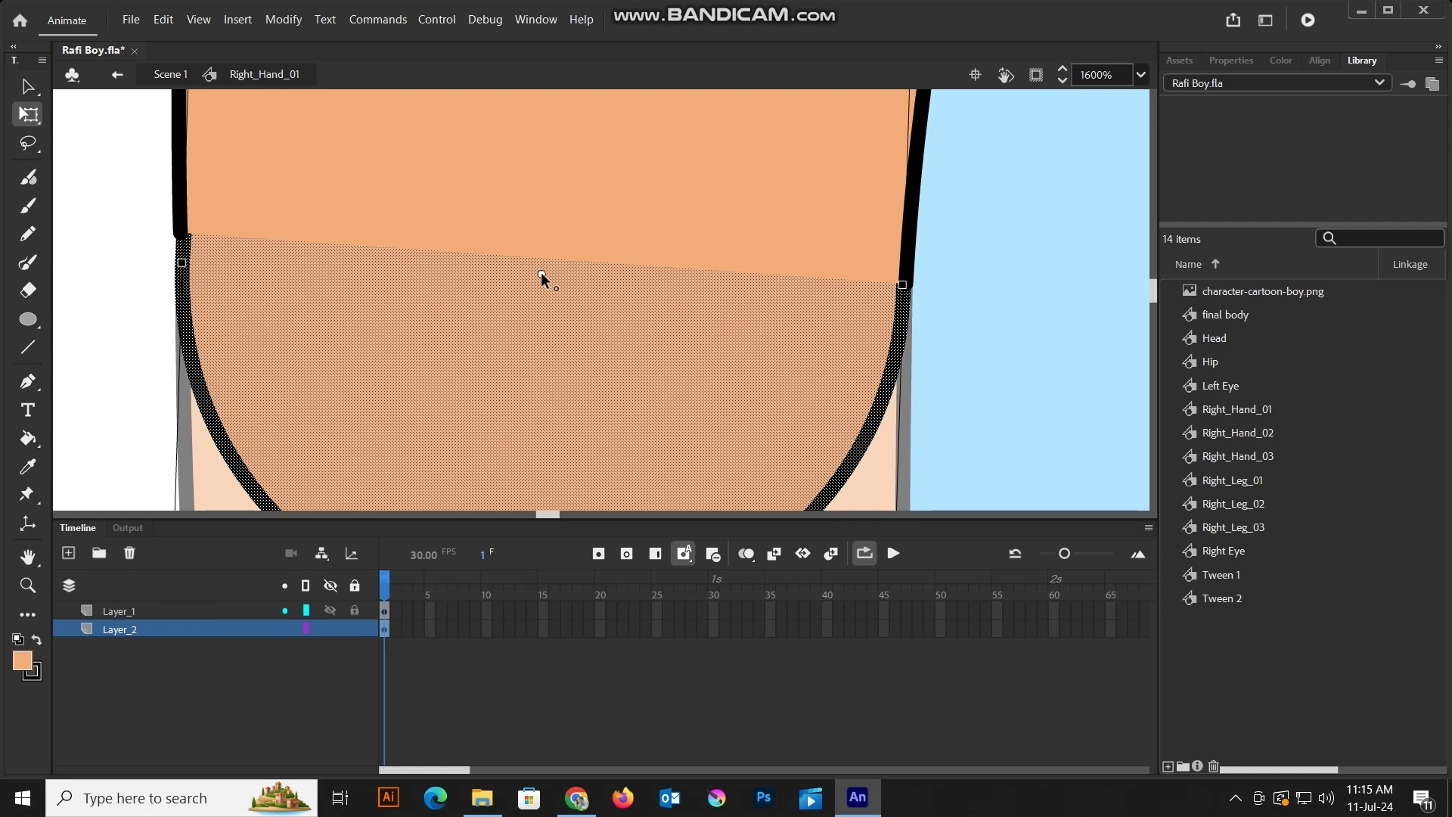
key("v")
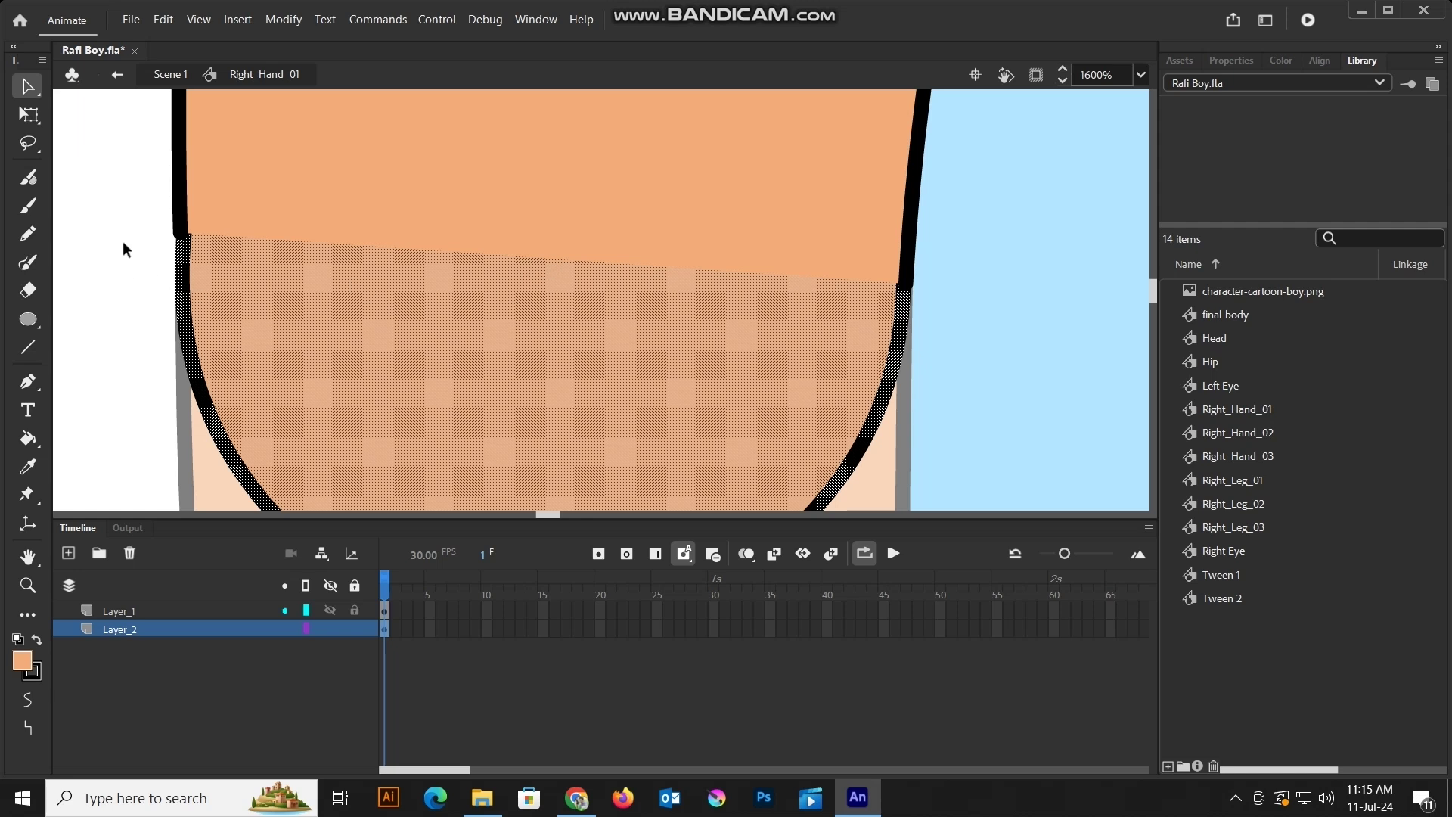
left_click(305, 587)
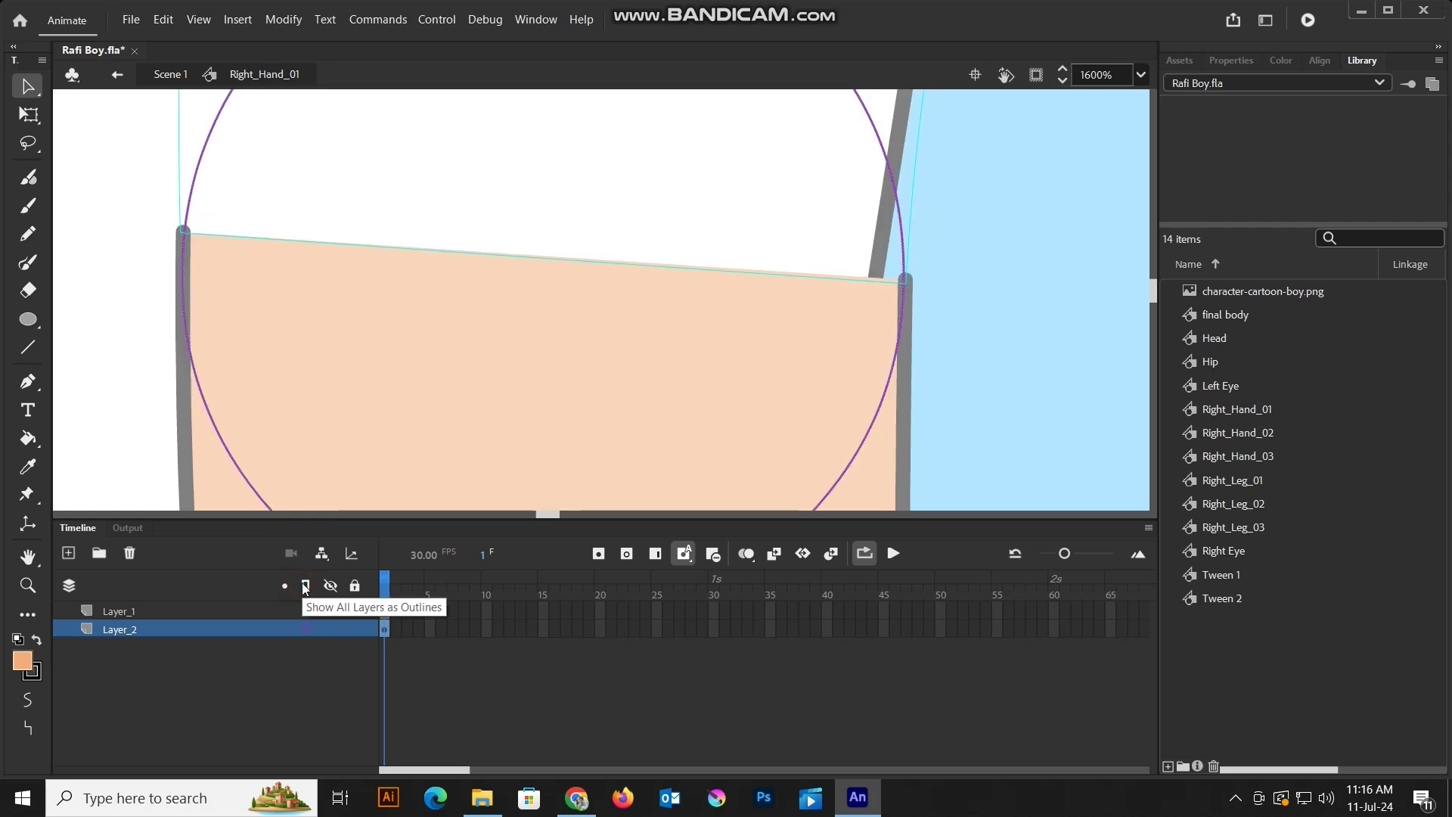
left_click(305, 586)
left_click(111, 256)
left_click(505, 352)
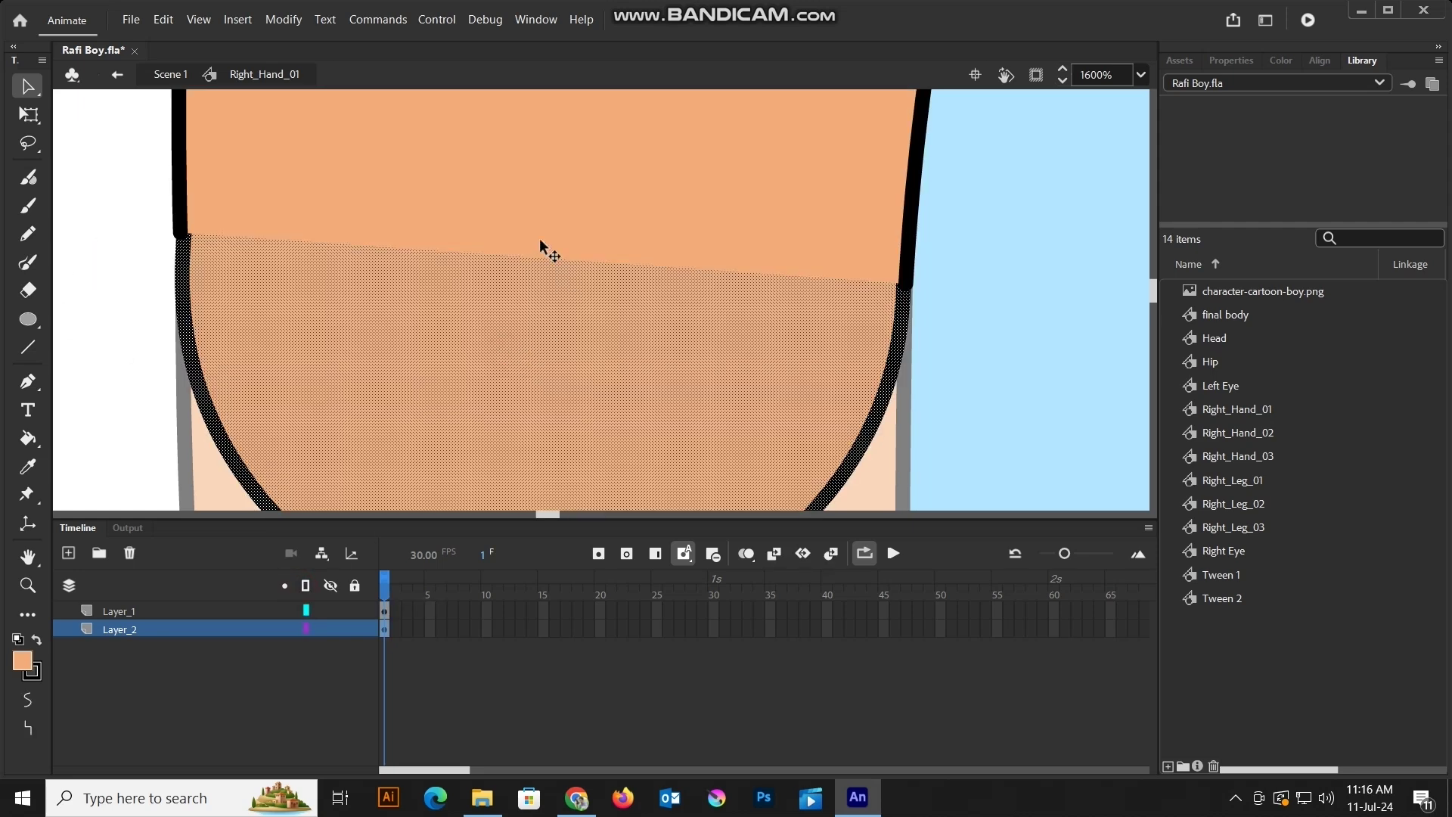
Locate the elbow circle's centre with Free Transform and set the fill colour to white.
scroll(501, 278, "down", 5)
left_click(34, 118)
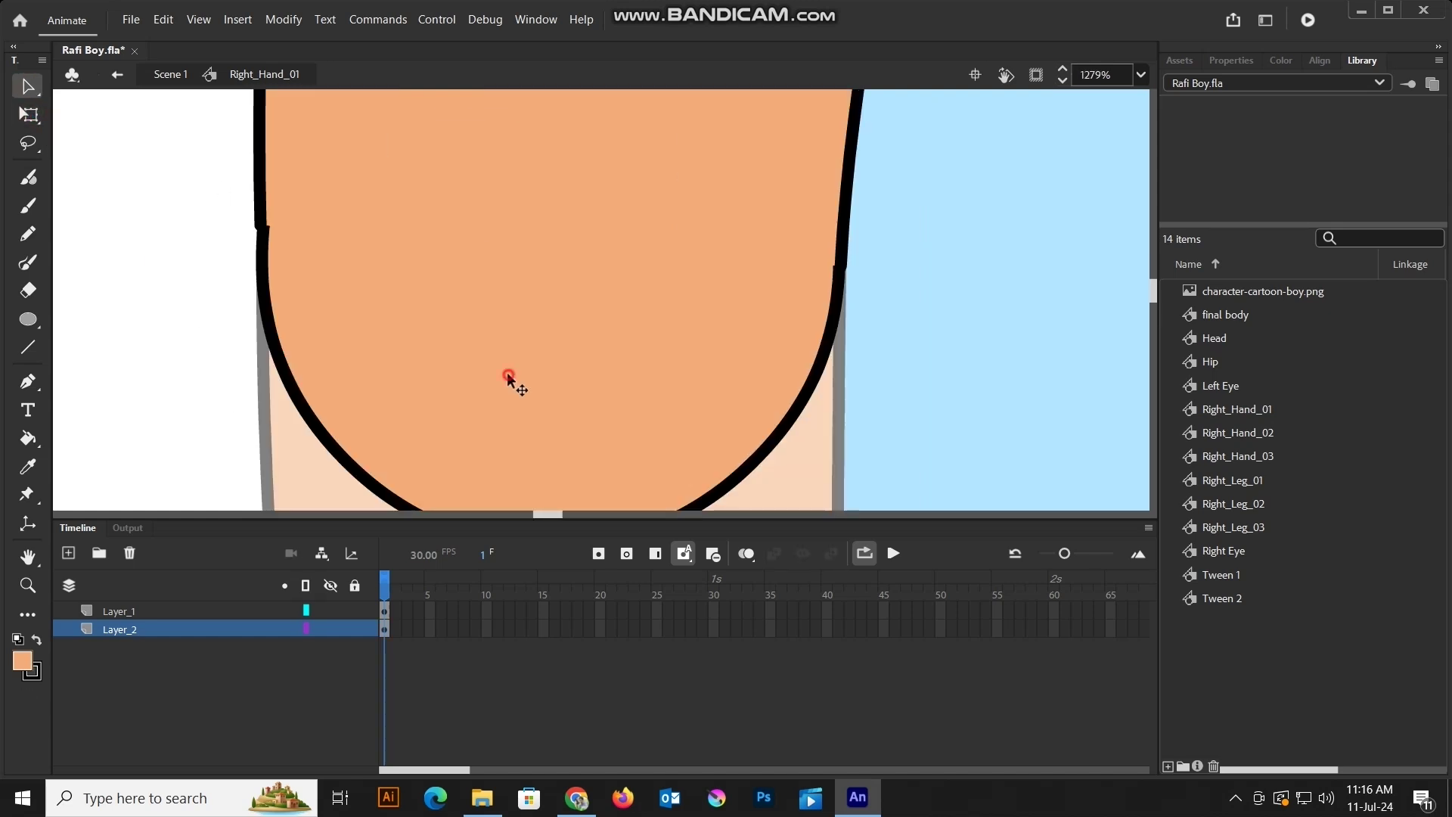
double_click(506, 374)
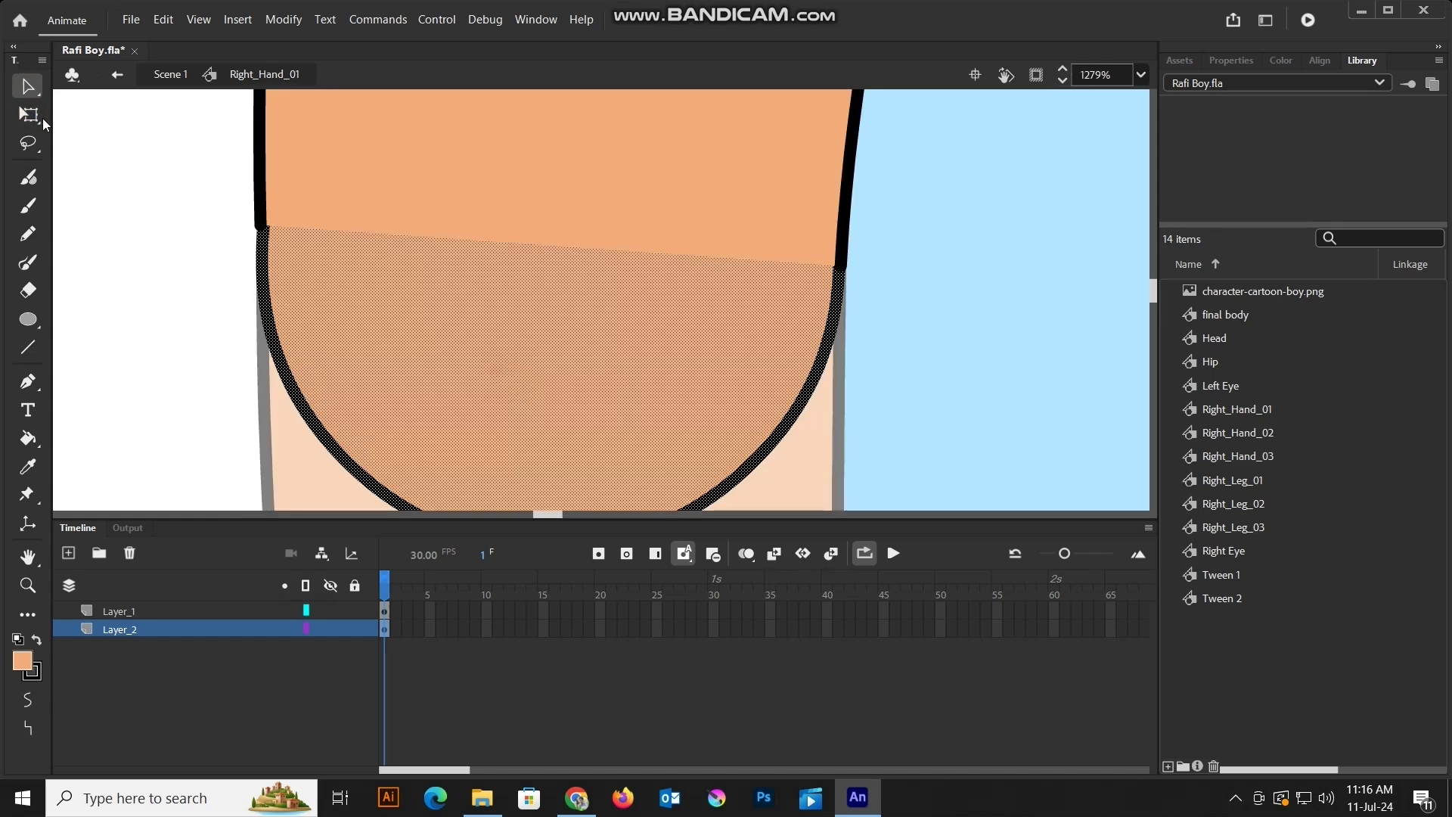
left_click(33, 115)
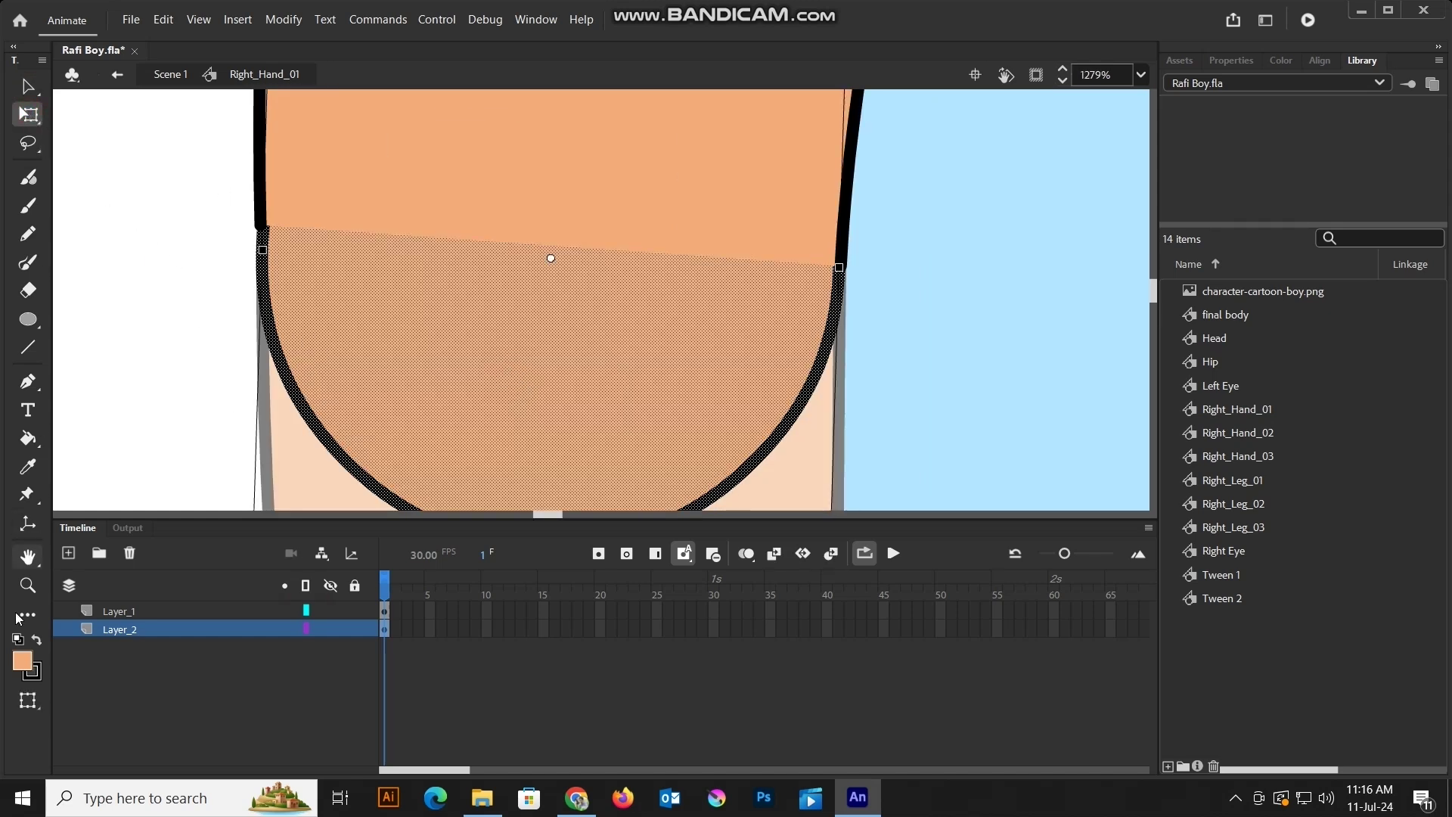
left_click(119, 393)
left_click(30, 665)
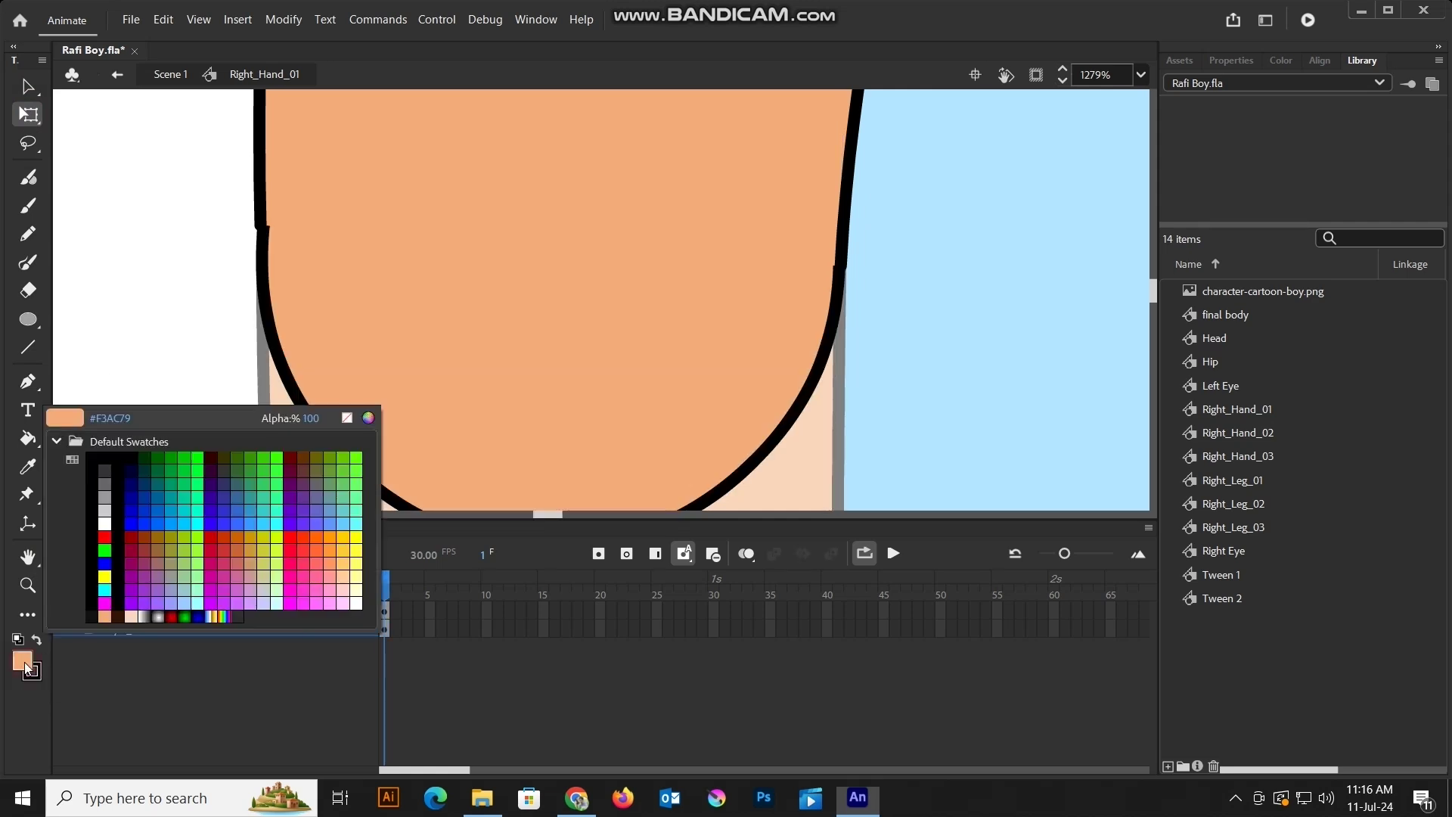
left_click(107, 428)
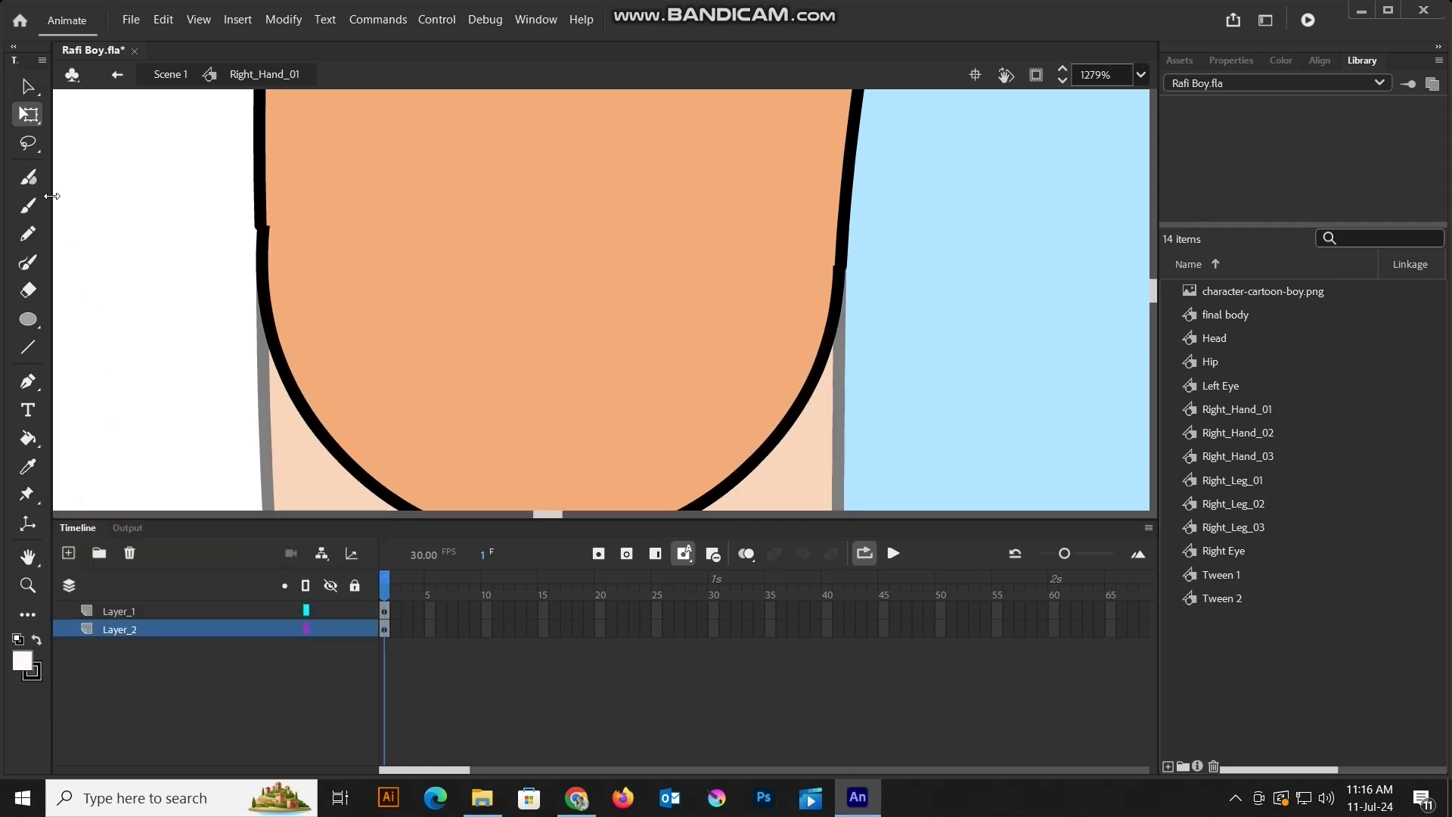
Paint a small white dot on Layer_2 with the Brush tool at the elbow circle's centre point.
double_click(589, 417)
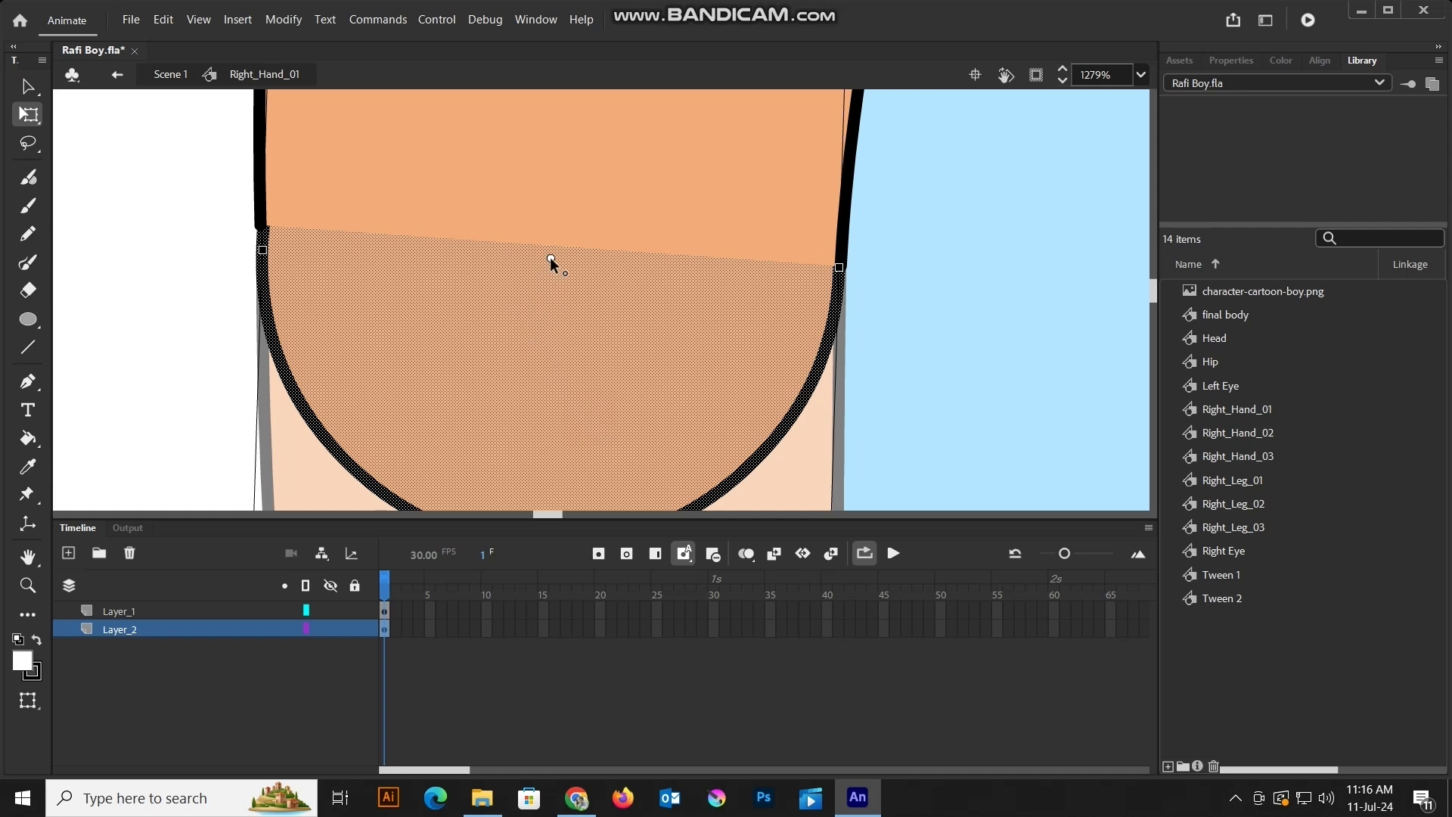
key("v")
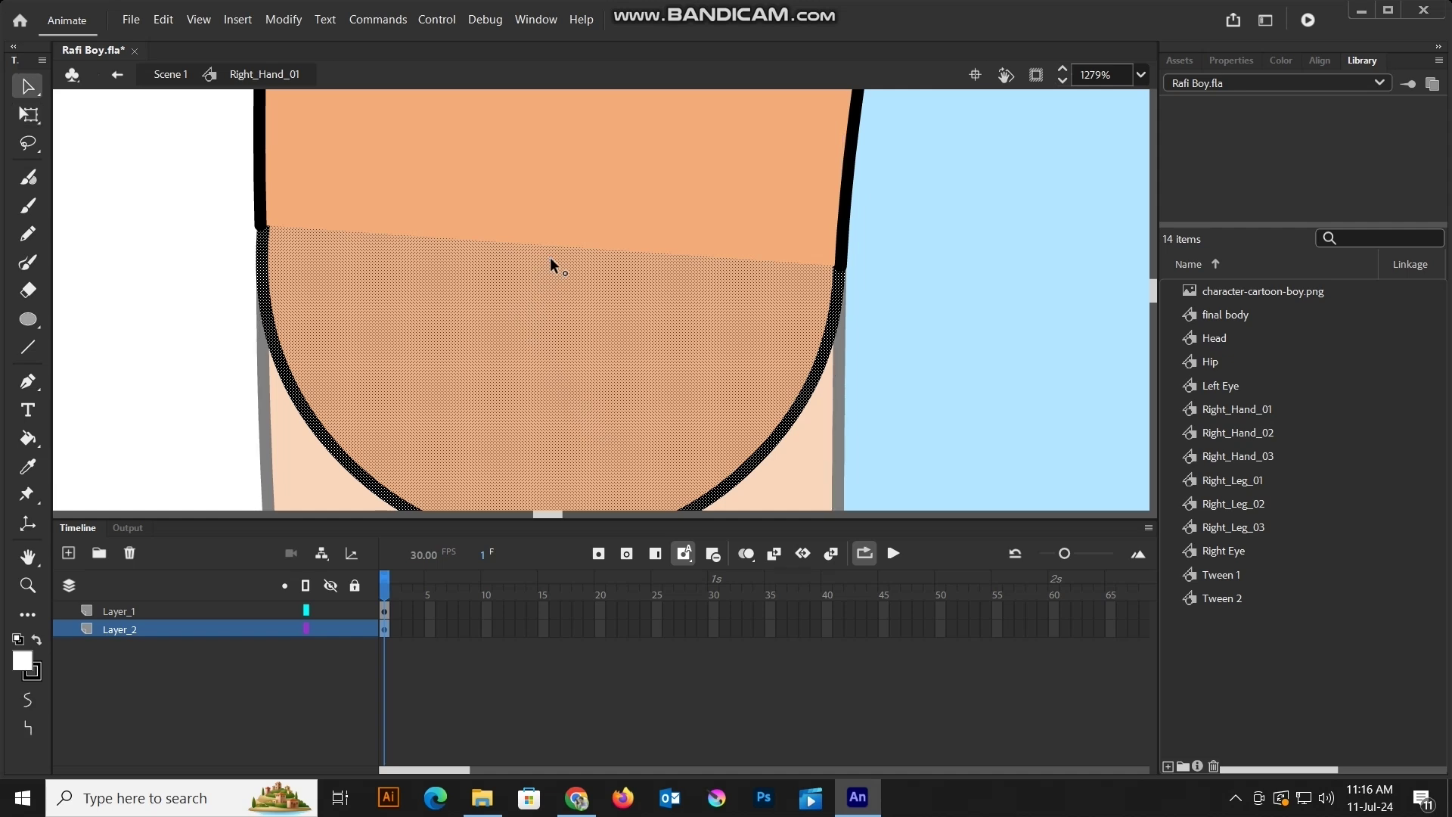
key("b")
left_click(552, 258)
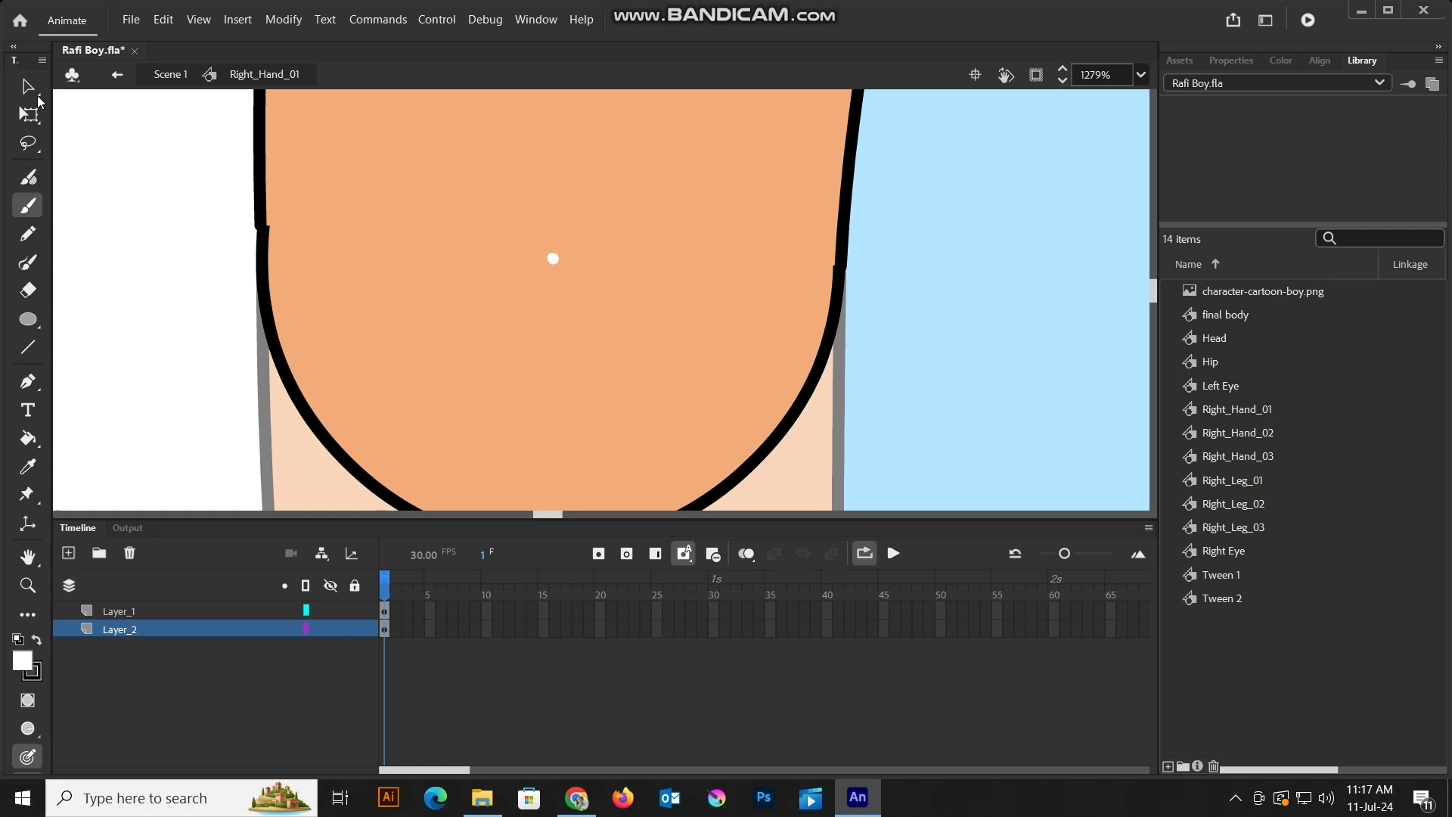
key("v")
scroll(447, 315, "down", 3)
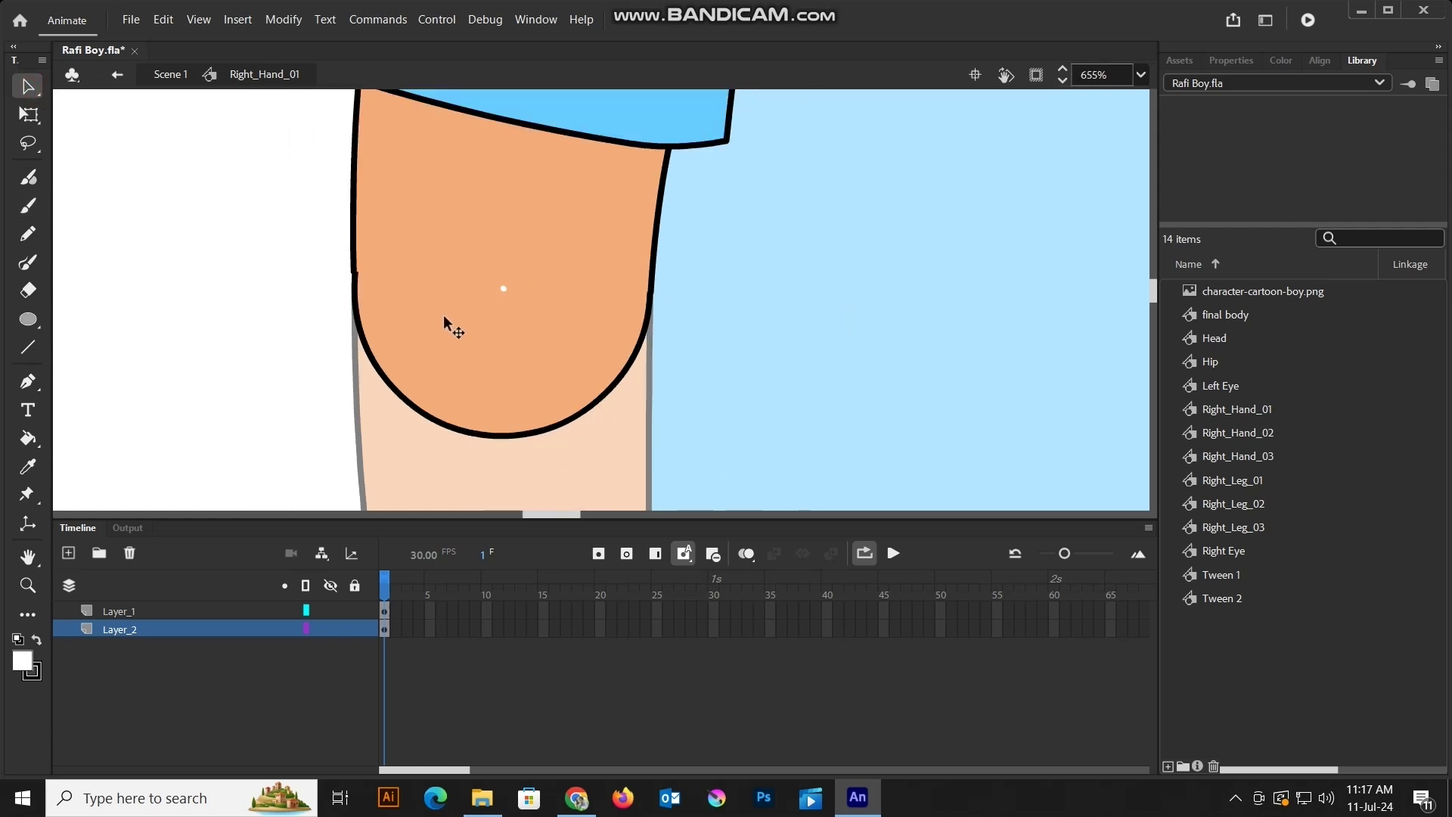
Return to Scene 1 and move the Right_Hand_02 forearm's transformation point onto the elbow centre dot, using outline display for all layers.
left_click(170, 74)
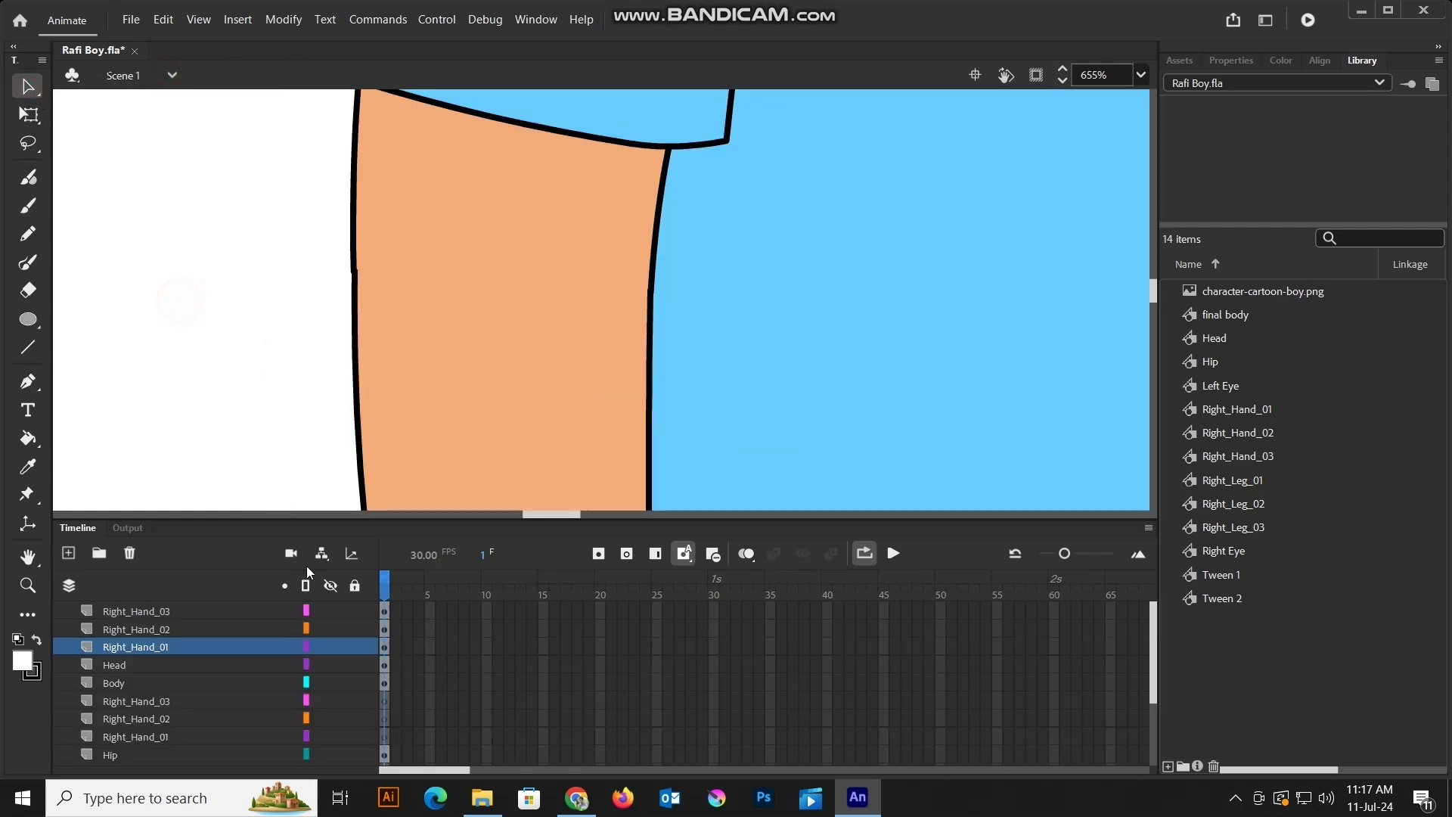
left_click(148, 628)
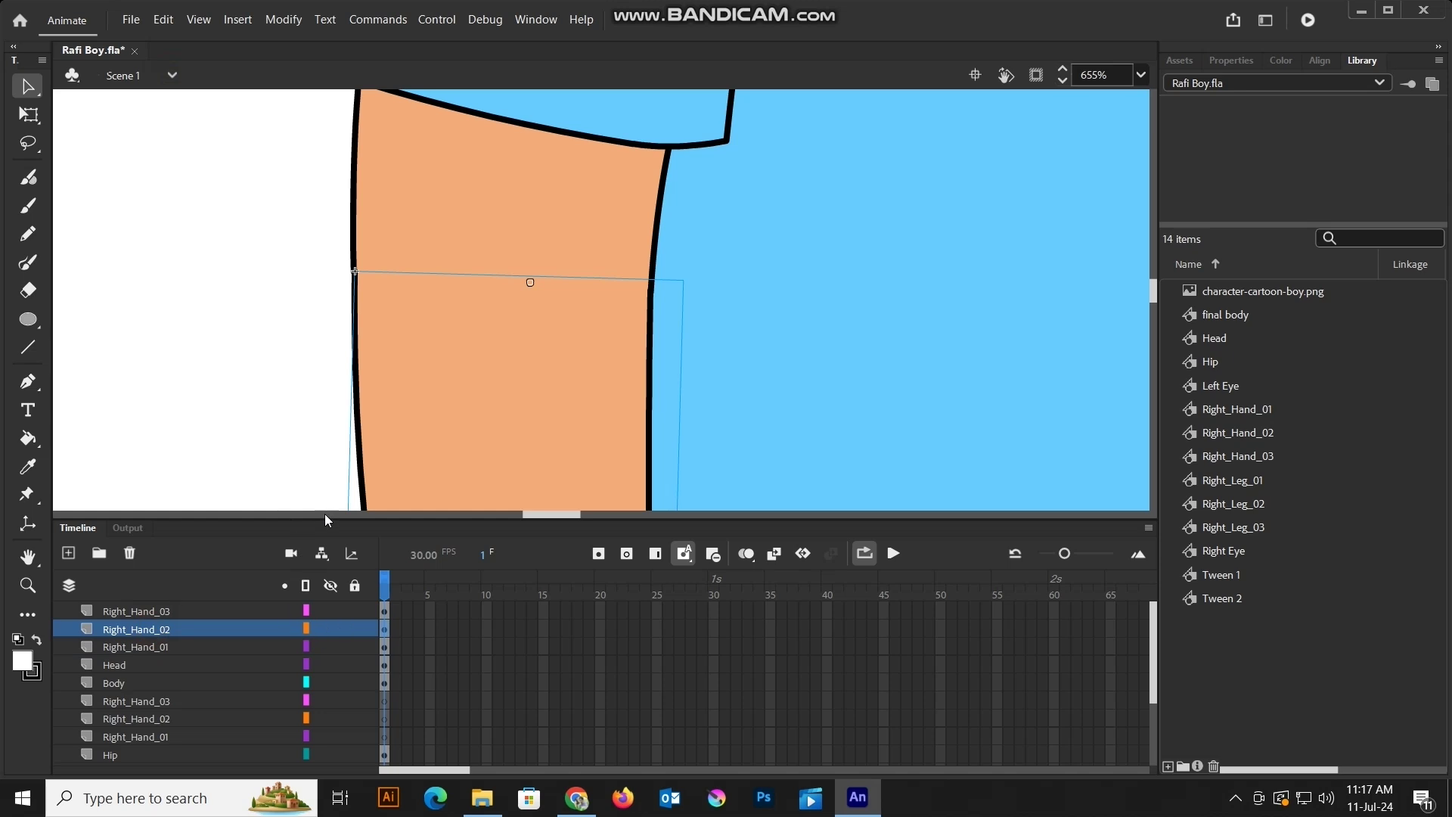
left_click(305, 585)
scroll(506, 294, "up", 3)
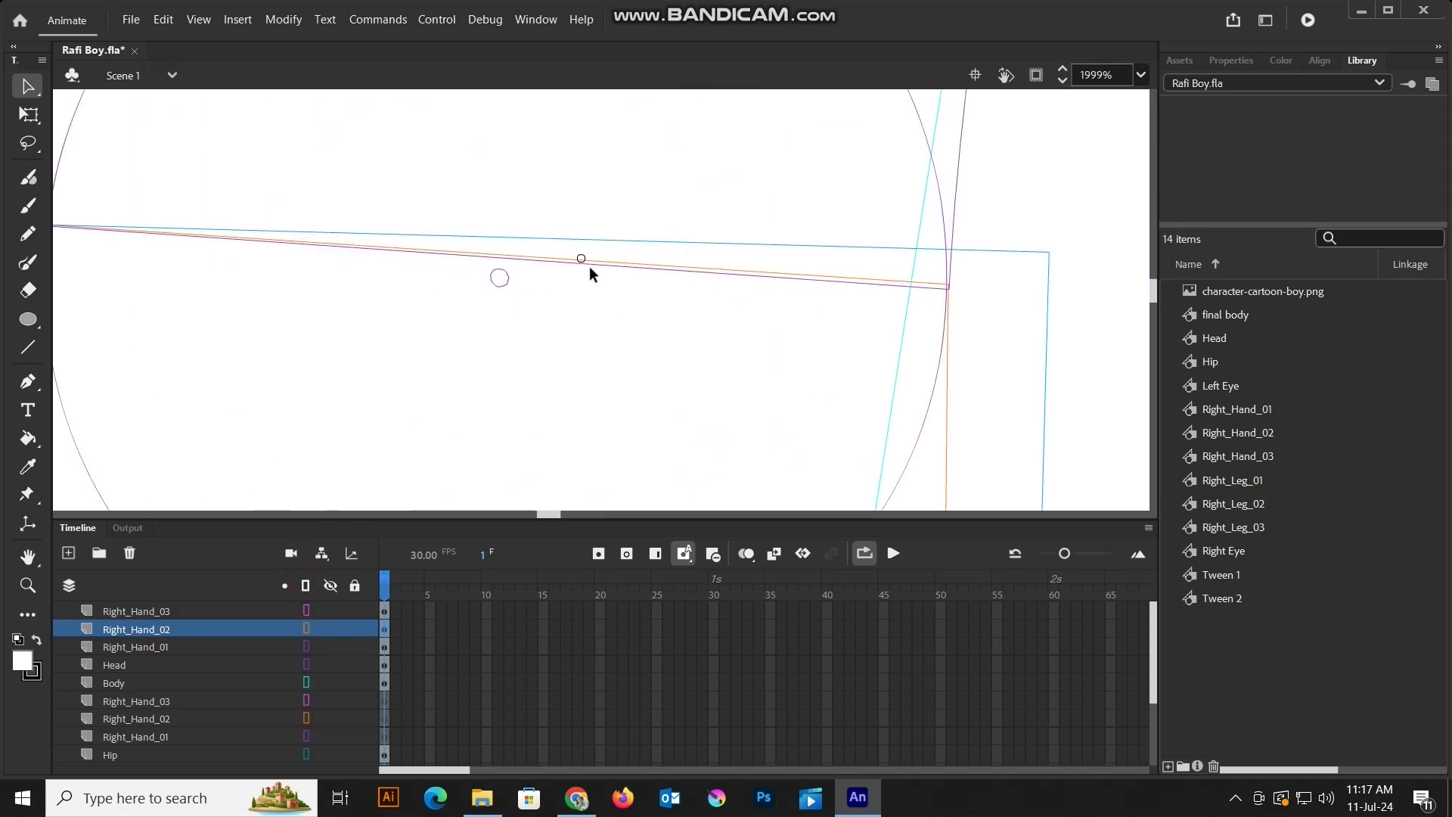
left_click_drag(581, 259, 551, 257)
key("ctrl+z")
left_click(28, 115)
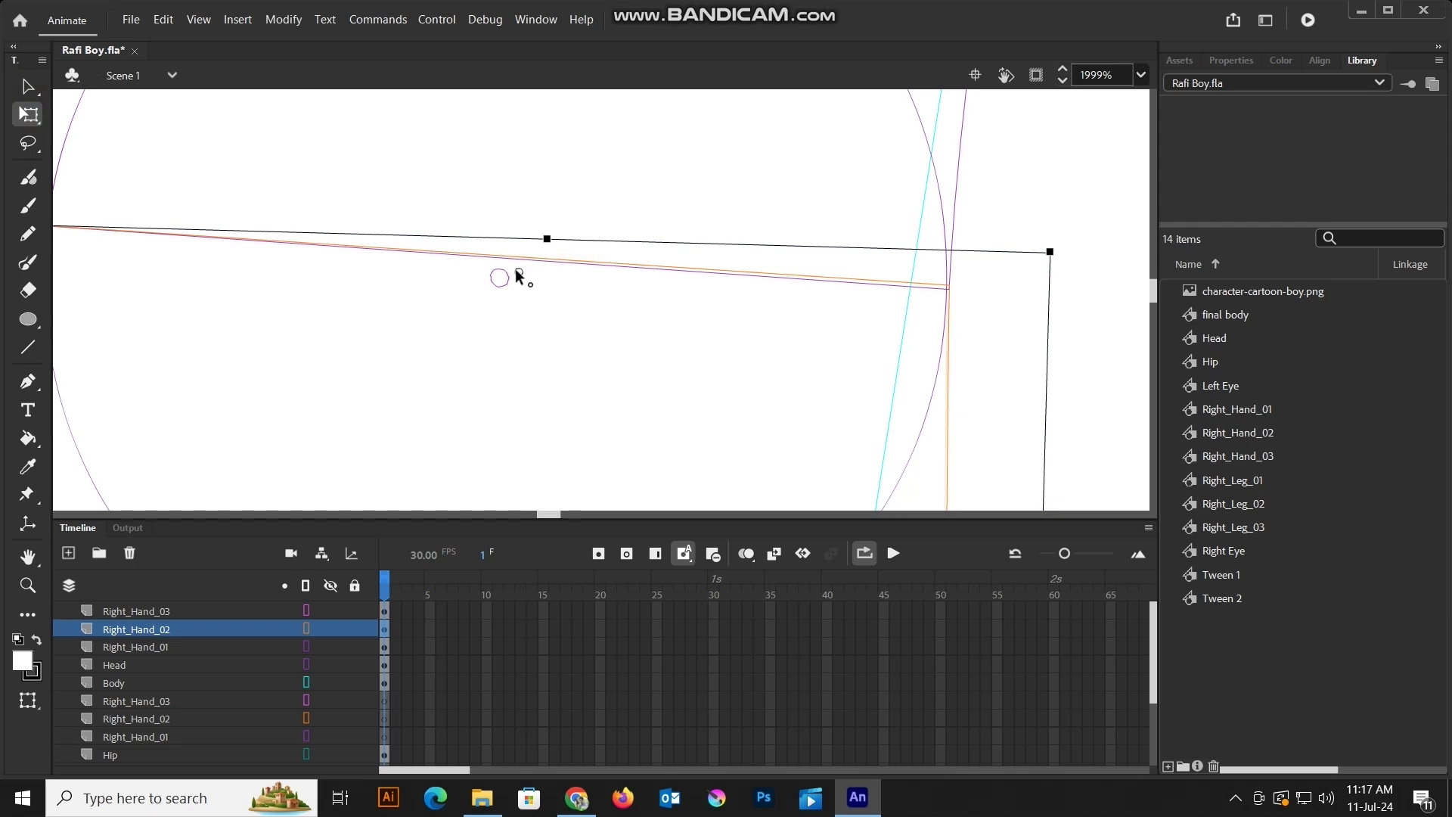
scroll(510, 260, "down", 3)
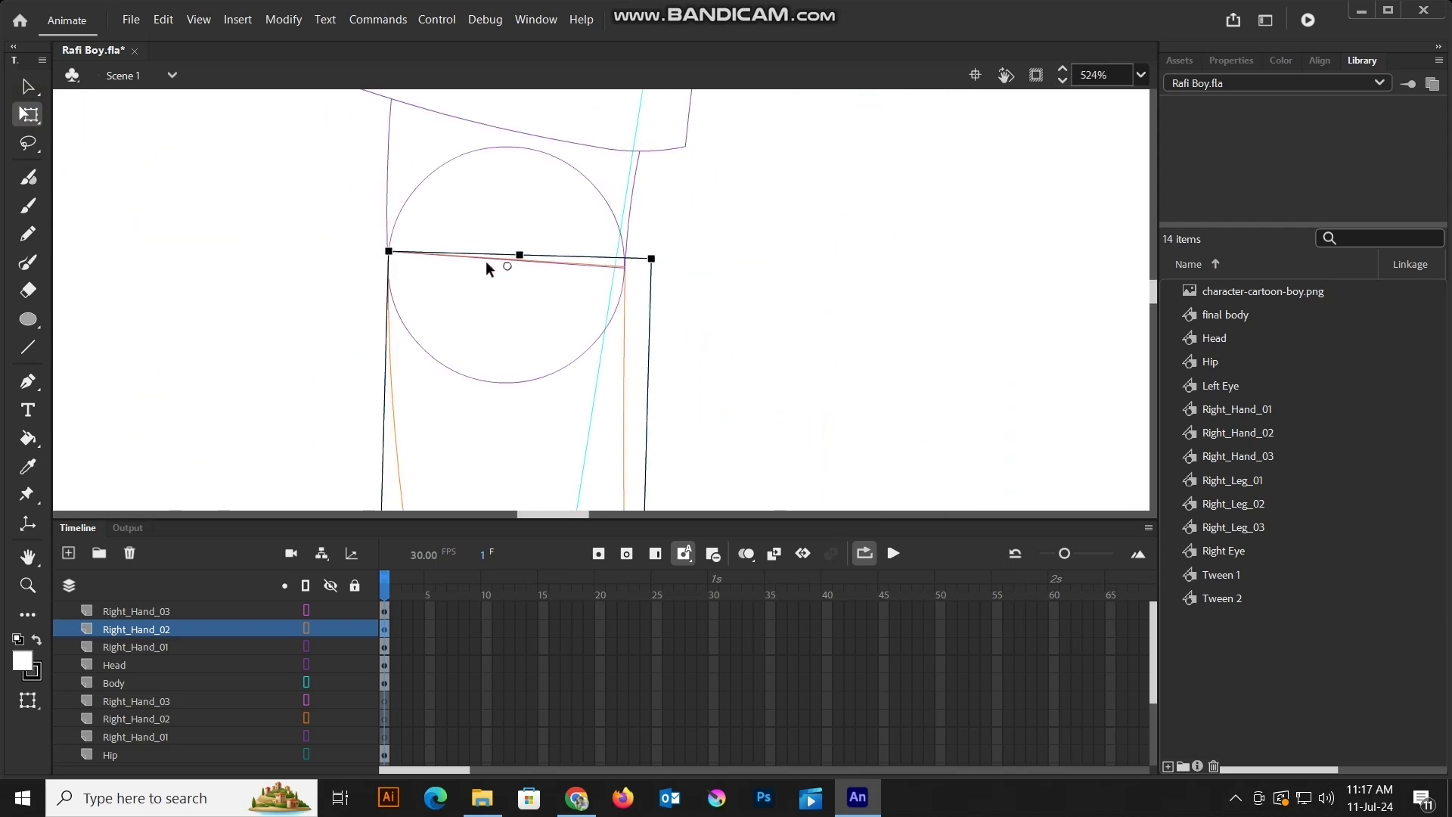
left_click(123, 77)
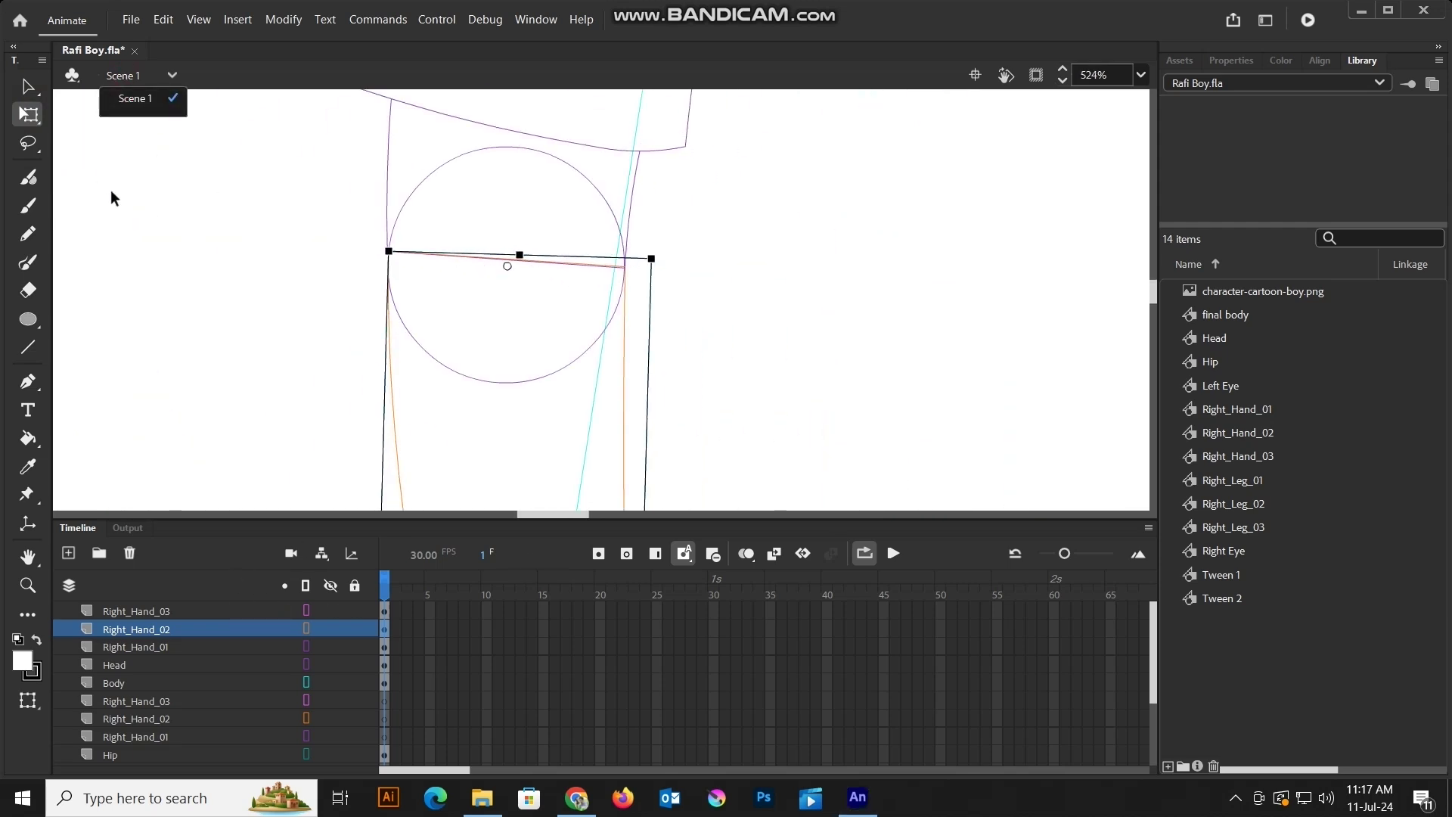
left_click(306, 589)
Test the elbow bend by rotating the forearm forward across the shirt and then backward behind the body.
scroll(461, 291, "down", 1)
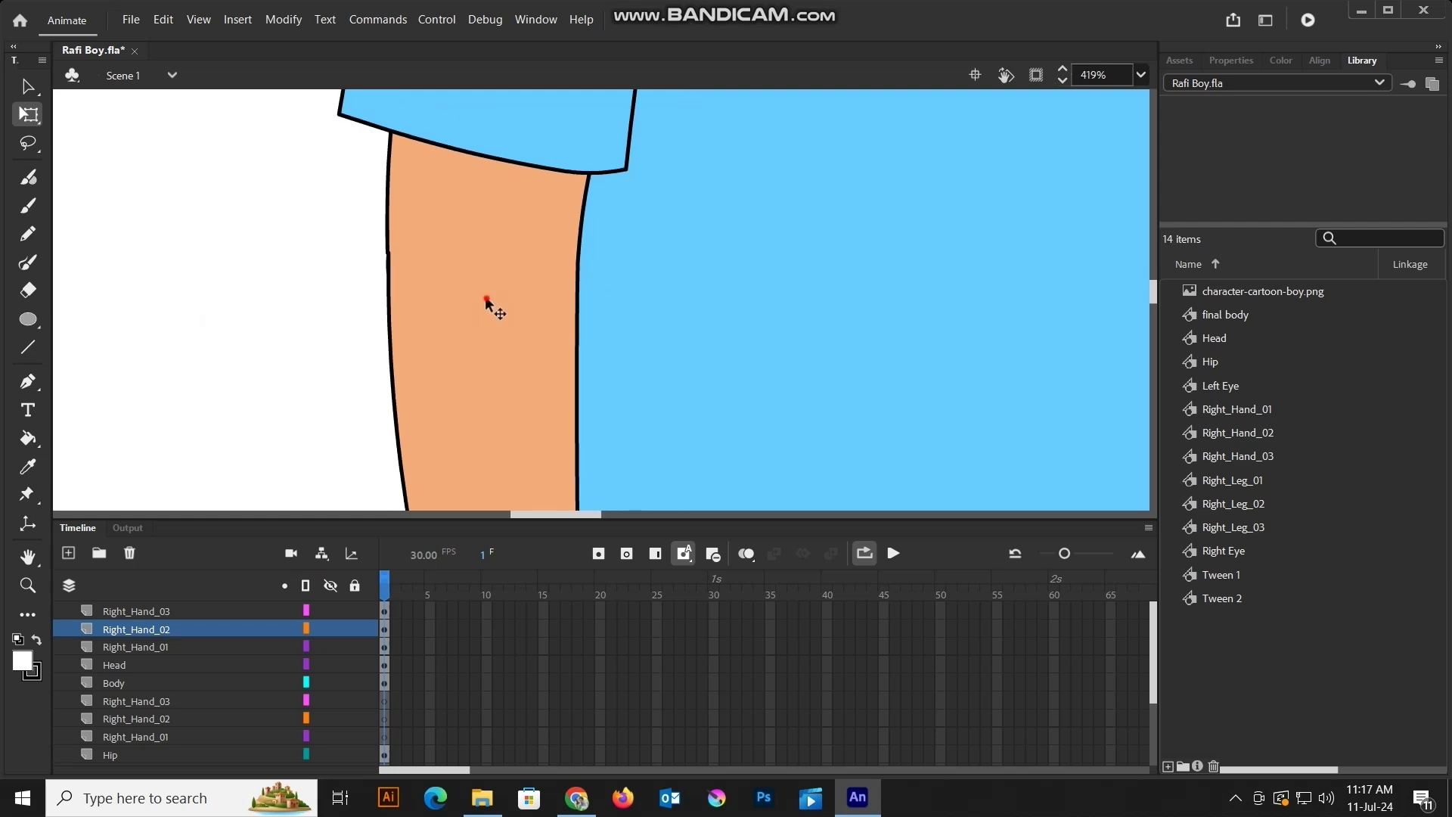
left_click_drag(616, 259, 503, 155)
left_click(252, 251)
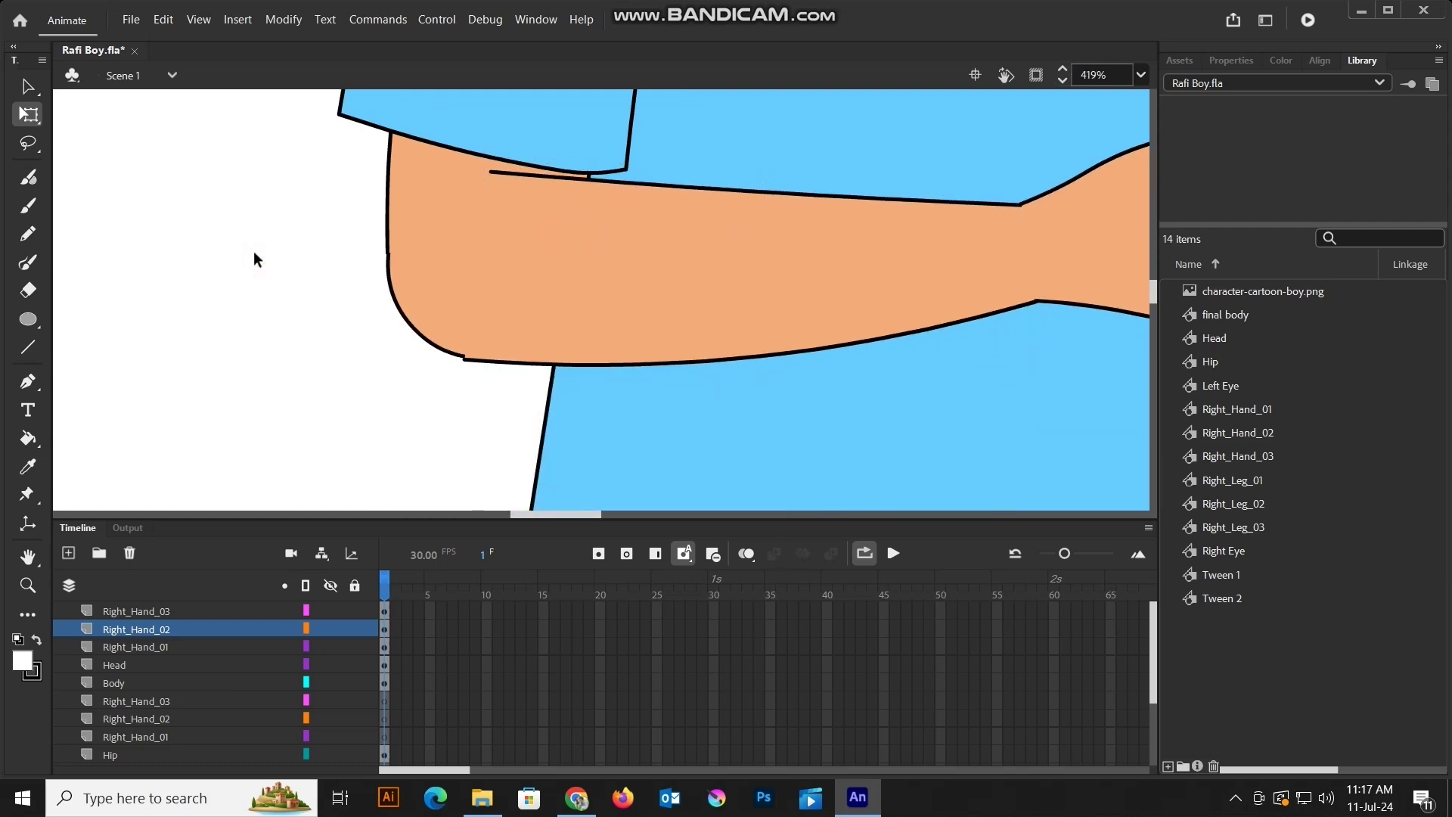
left_click(616, 242)
left_click_drag(488, 145, 450, 442)
left_click(448, 434)
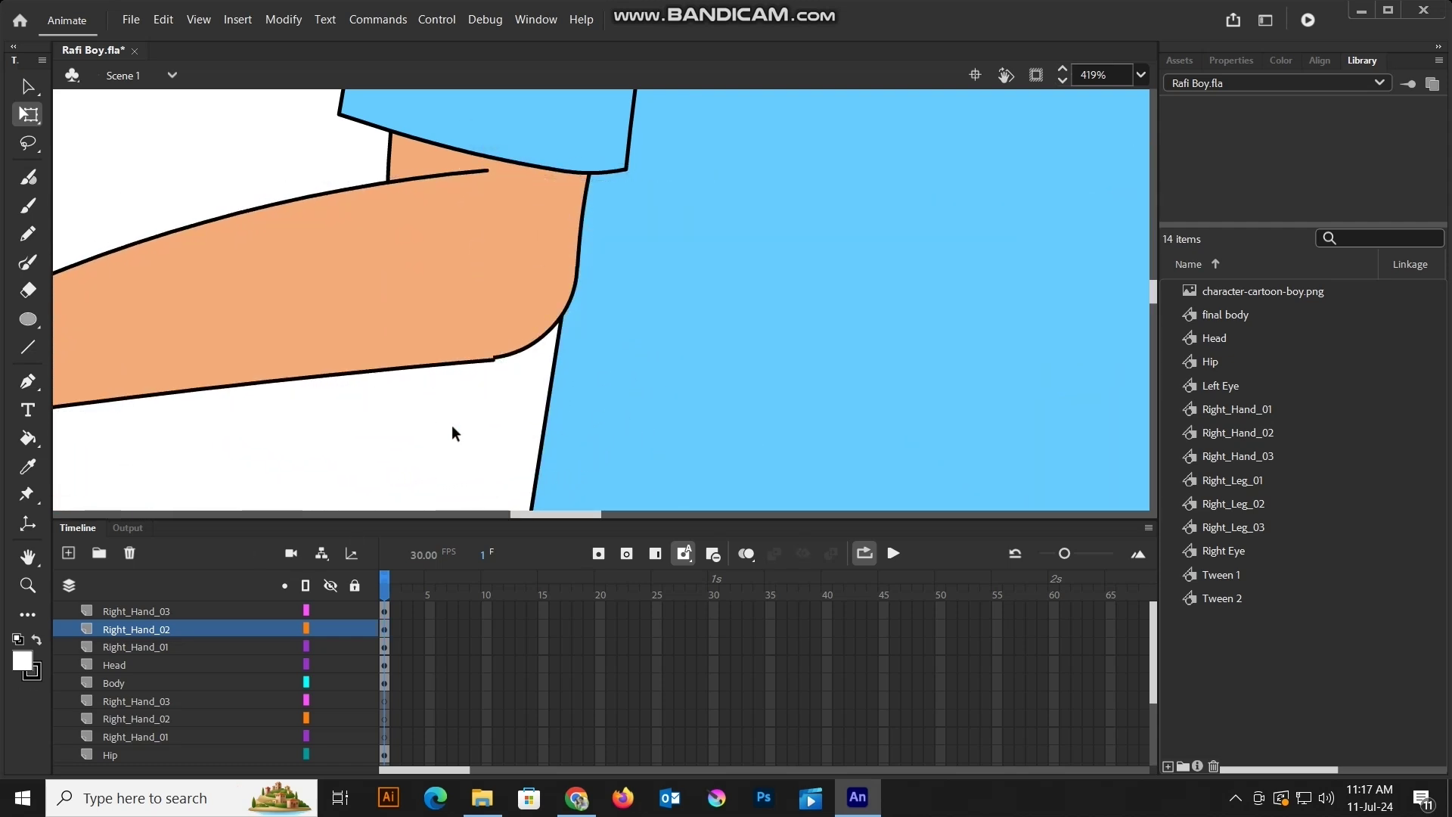
Rotate the forearm back down so that it hangs in line with the upper arm.
scroll(447, 432, "down", 5)
left_click(433, 374)
left_click_drag(474, 397, 460, 290)
left_click(315, 328)
left_click(474, 366)
left_click_drag(452, 323, 507, 365)
key("ctrl+z")
left_click(311, 345)
left_click(474, 360)
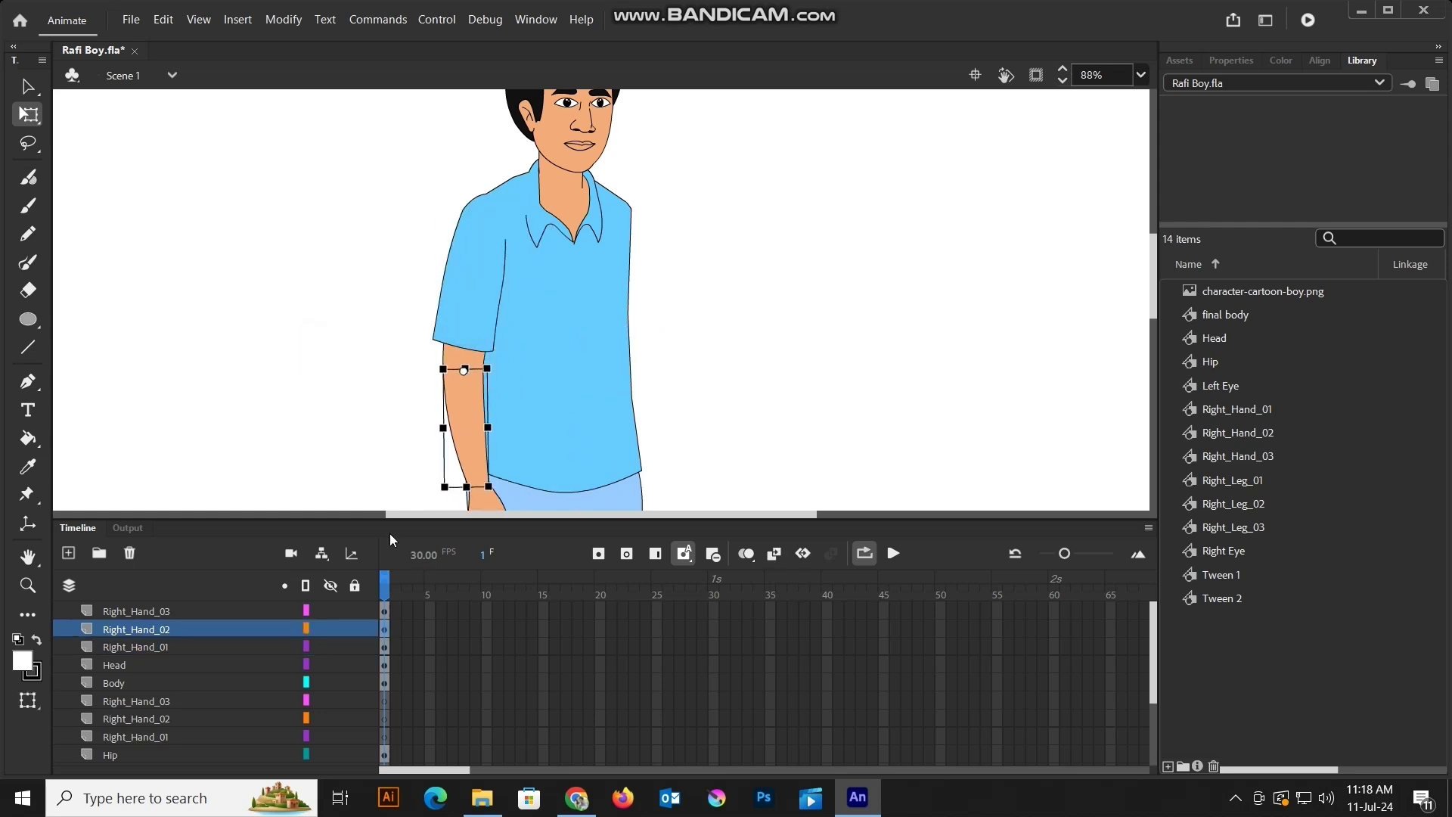
Show all layers as outlines, recentre the forearm's transformation point on the elbow dot, and restore the filled display.
left_click(306, 585)
scroll(461, 361, "up", 10)
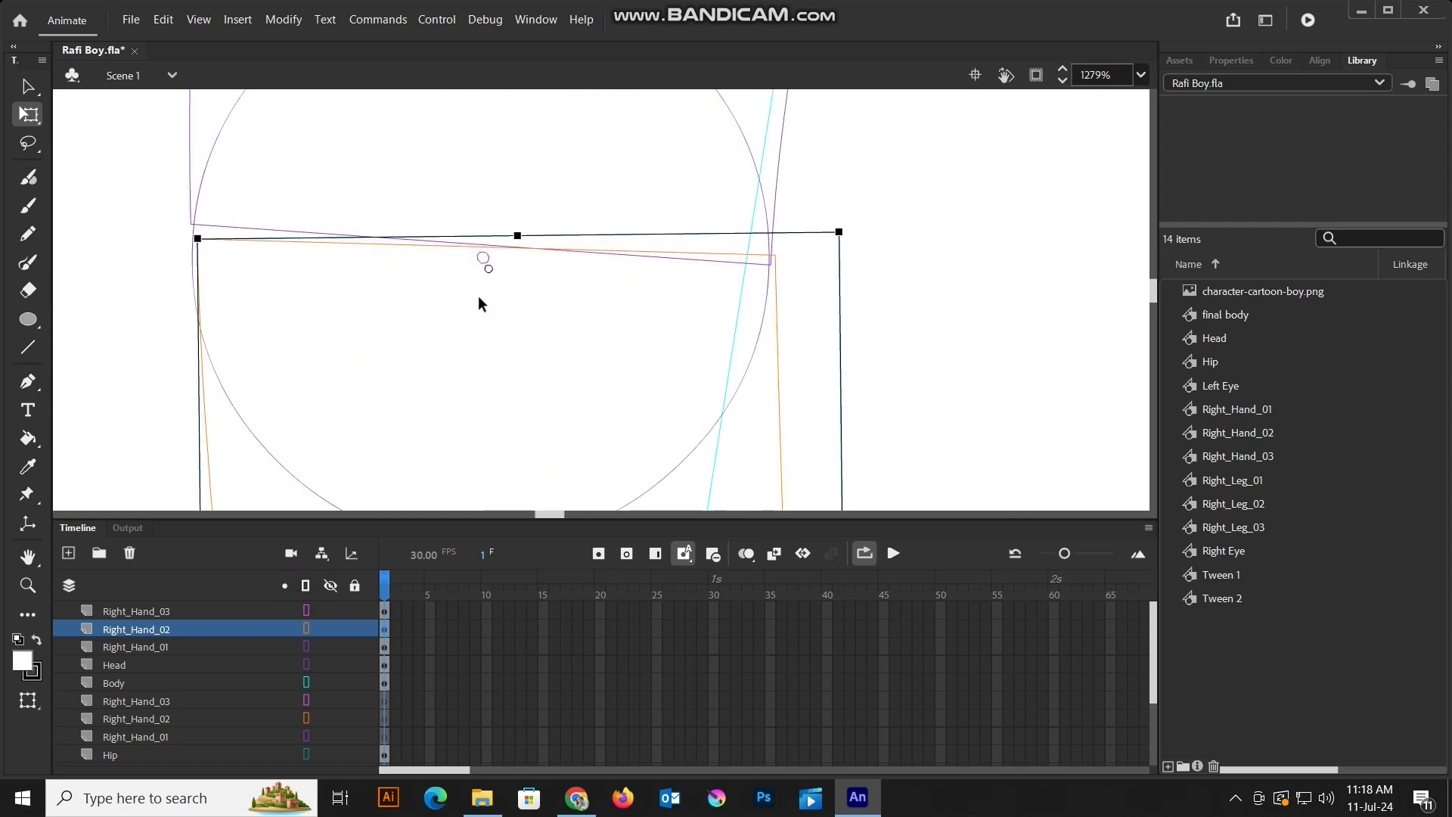
scroll(493, 278, "up", 3)
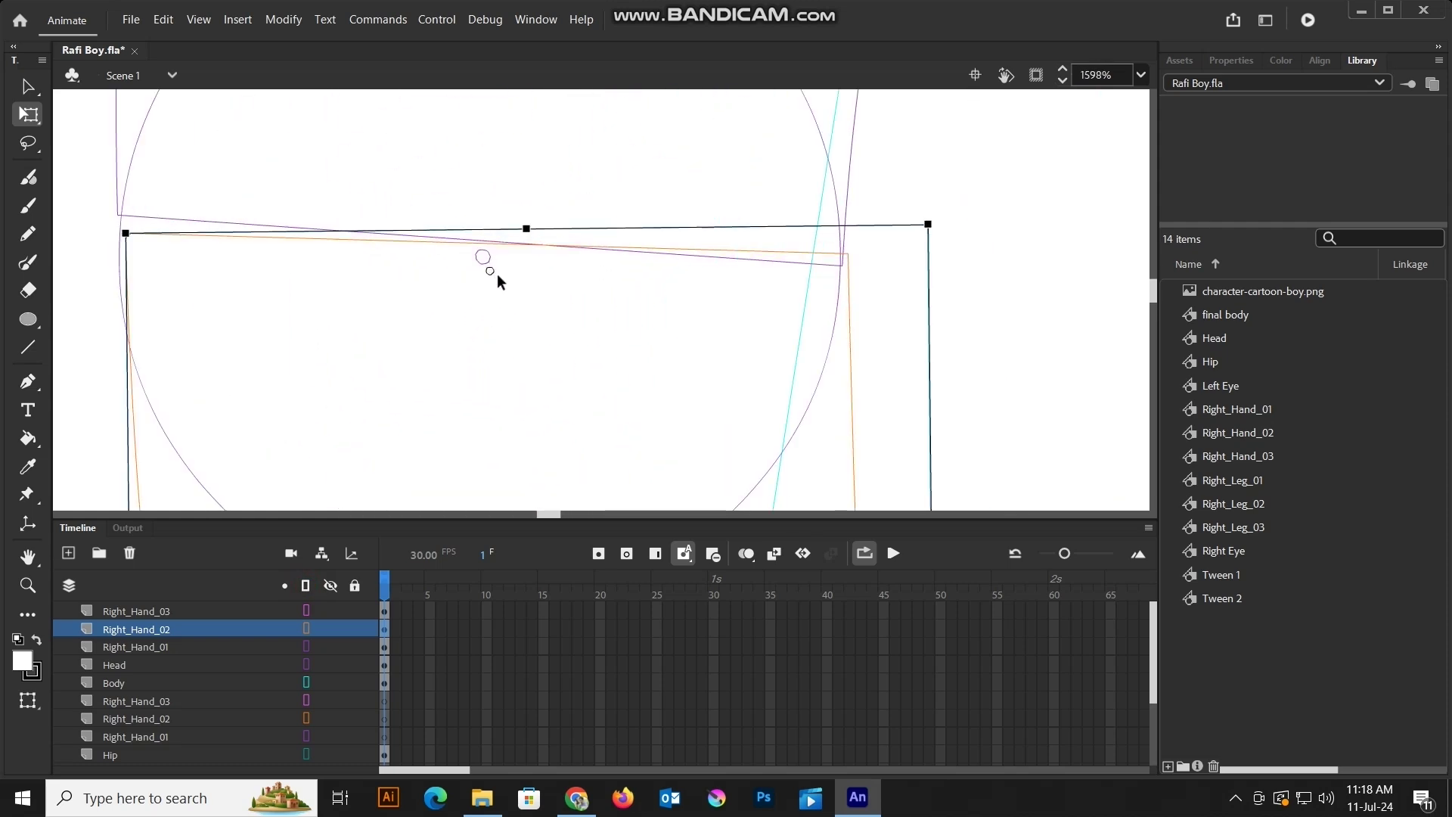
left_click(99, 239)
left_click(130, 628)
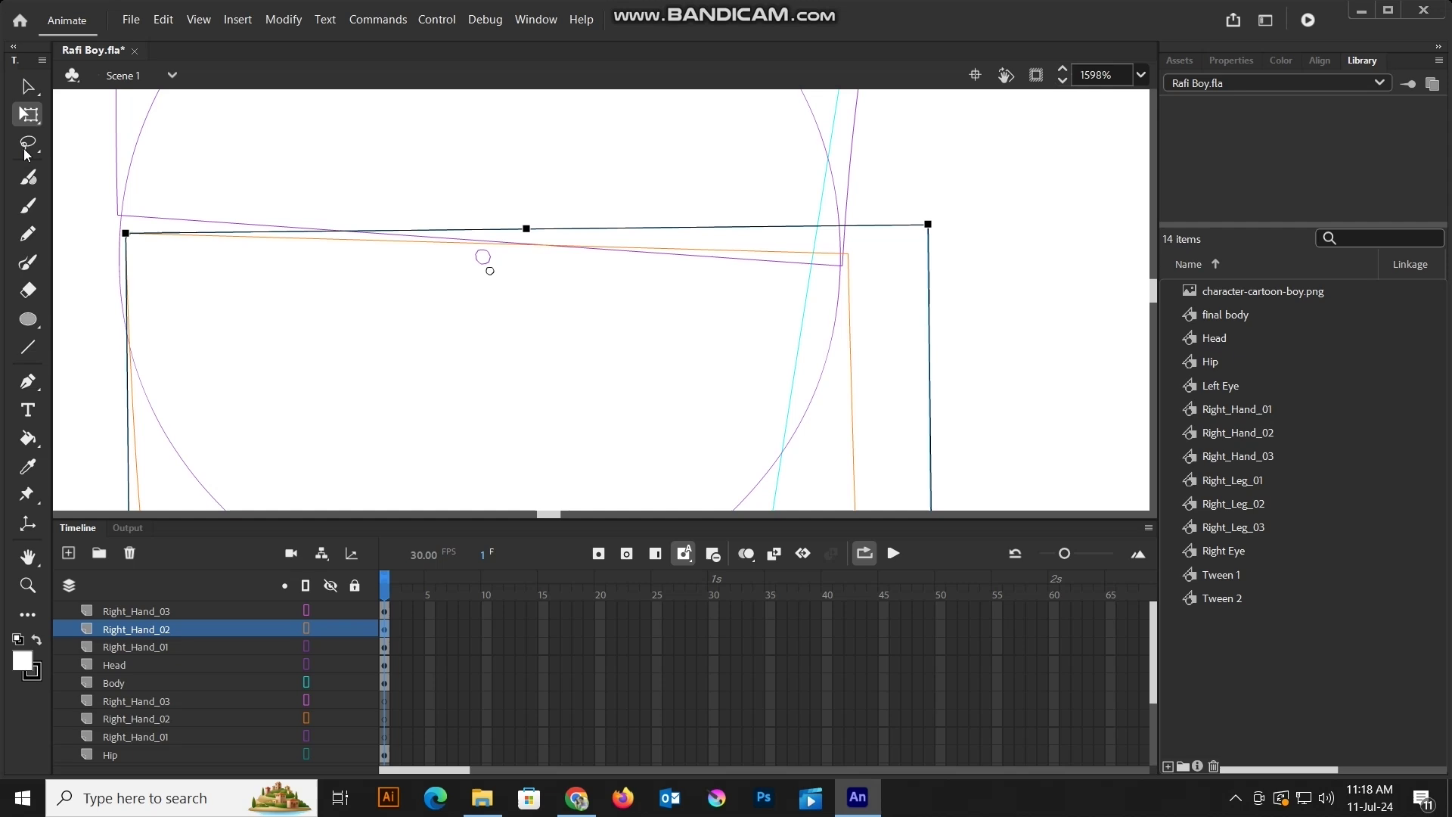
left_click_drag(490, 271, 483, 258)
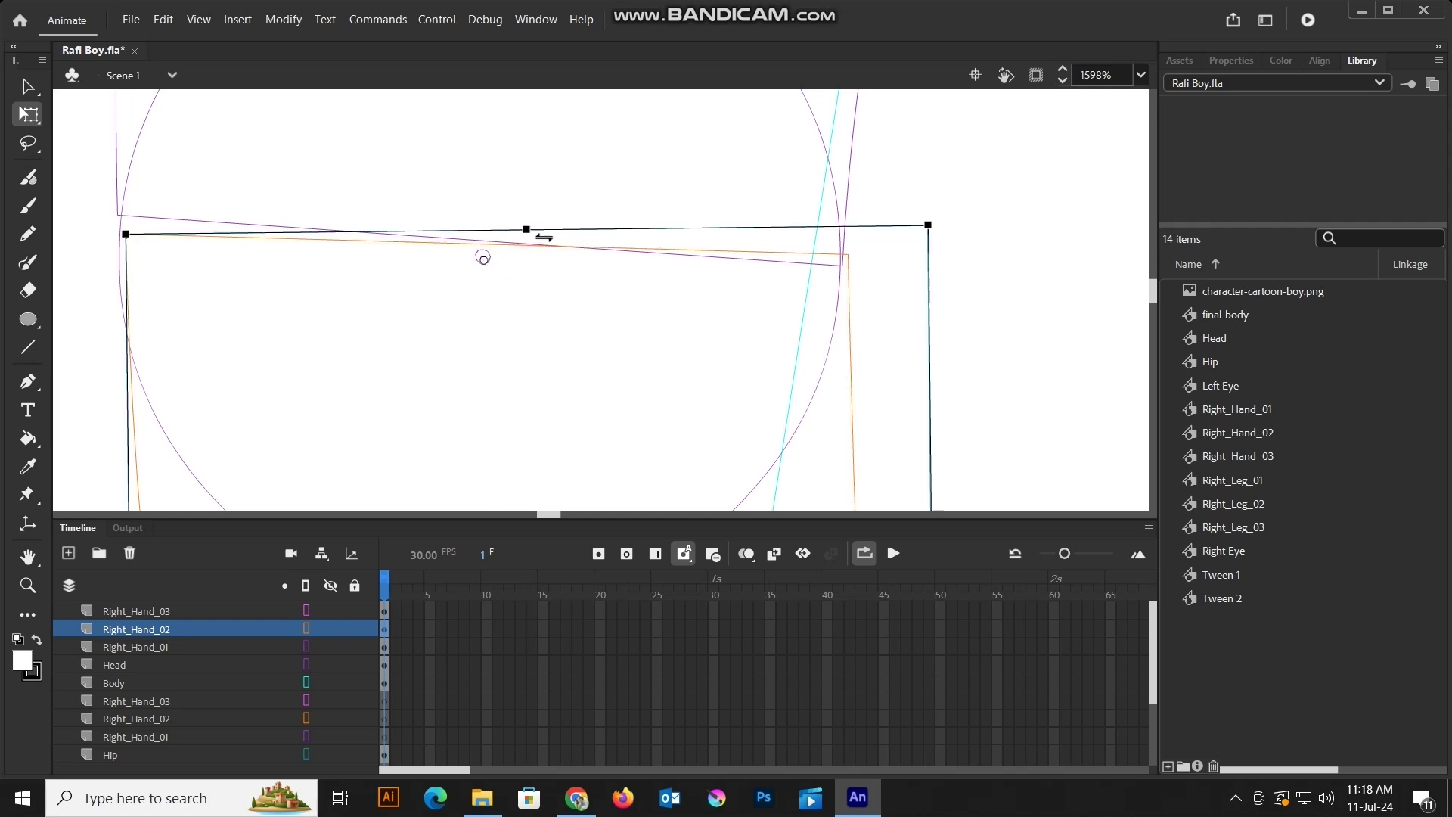
scroll(501, 251, "down", 3)
left_click(30, 89)
left_click(130, 217)
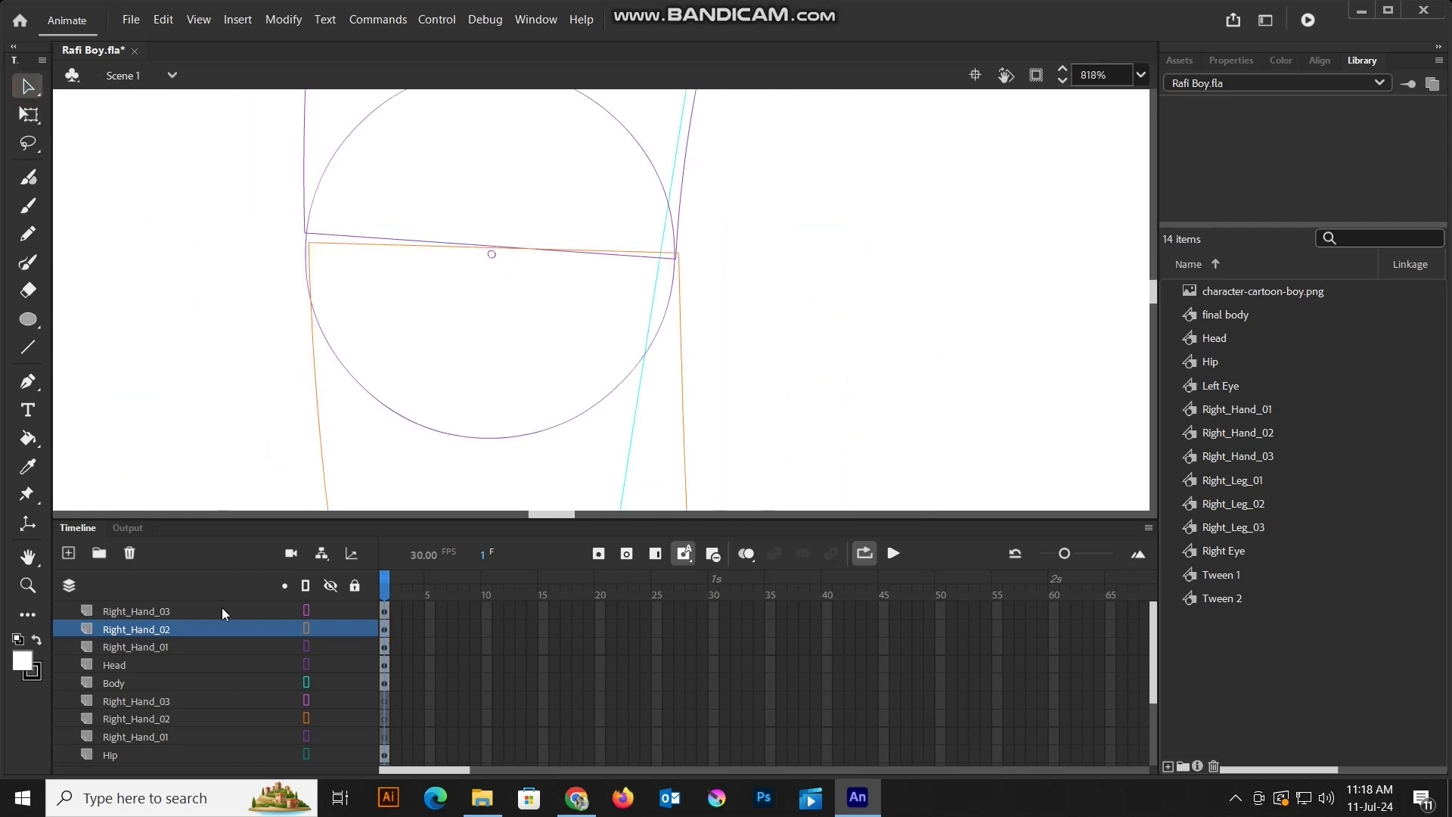
left_click(305, 586)
scroll(292, 286, "down", 4)
Rotate the Right_Hand_02 forearm up across the shirt with Free Transform to check the elbow joint.
left_click(366, 324)
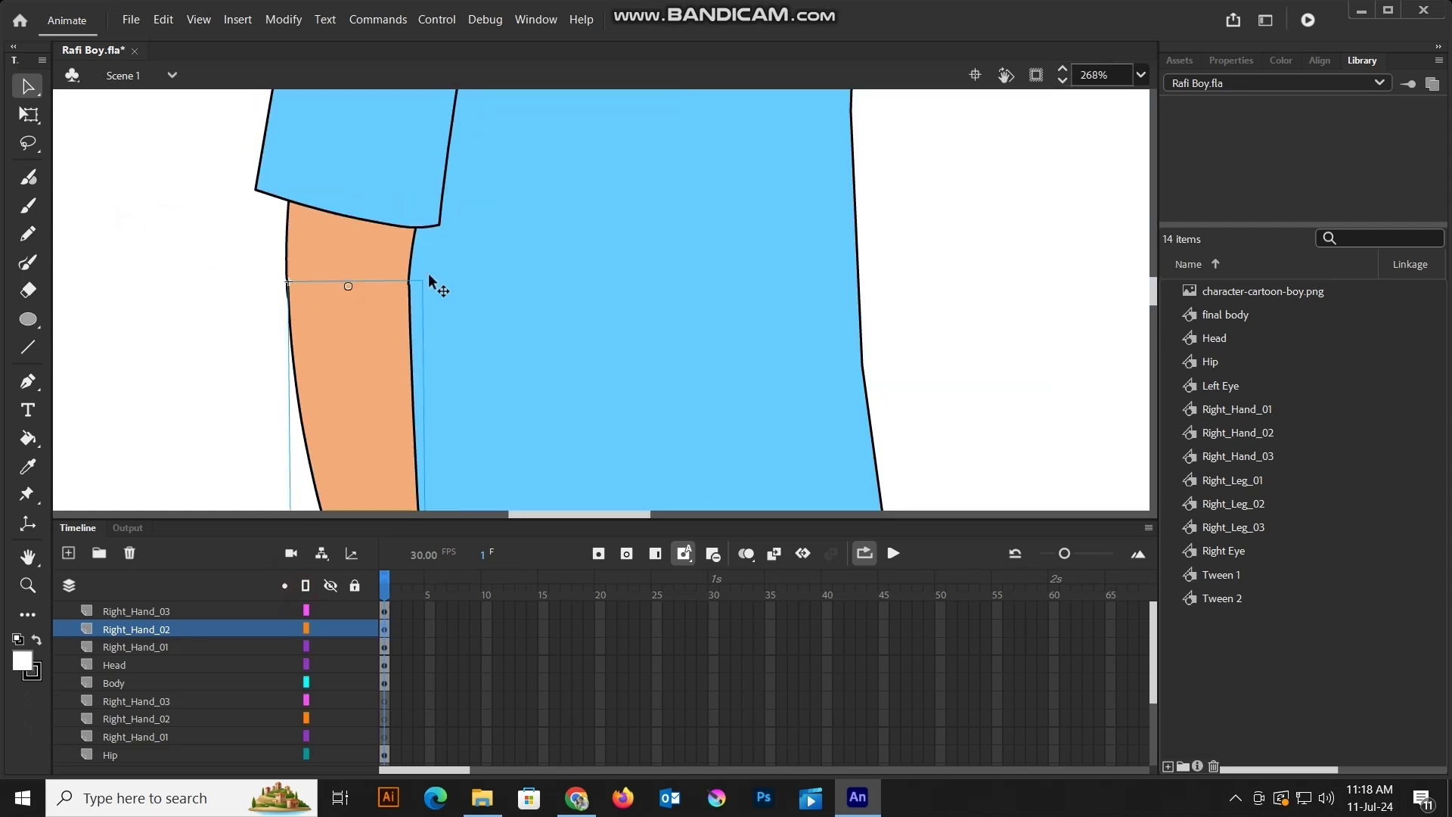
left_click(28, 114)
mouse_move(442, 275)
left_mouse_down()
mouse_move(410, 243)
mouse_move(438, 272)
left_mouse_up()
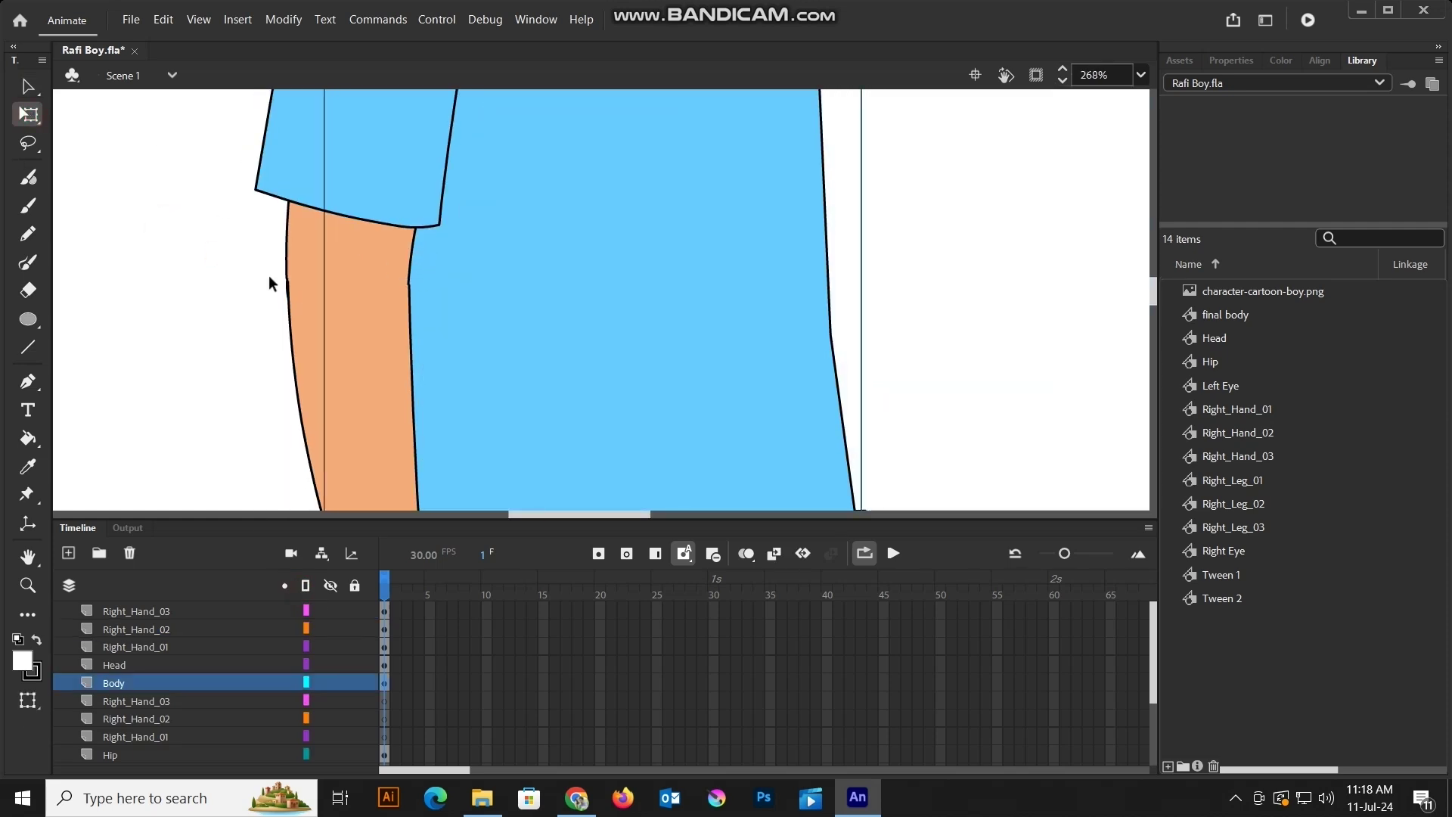
left_click(316, 329)
left_click(439, 274)
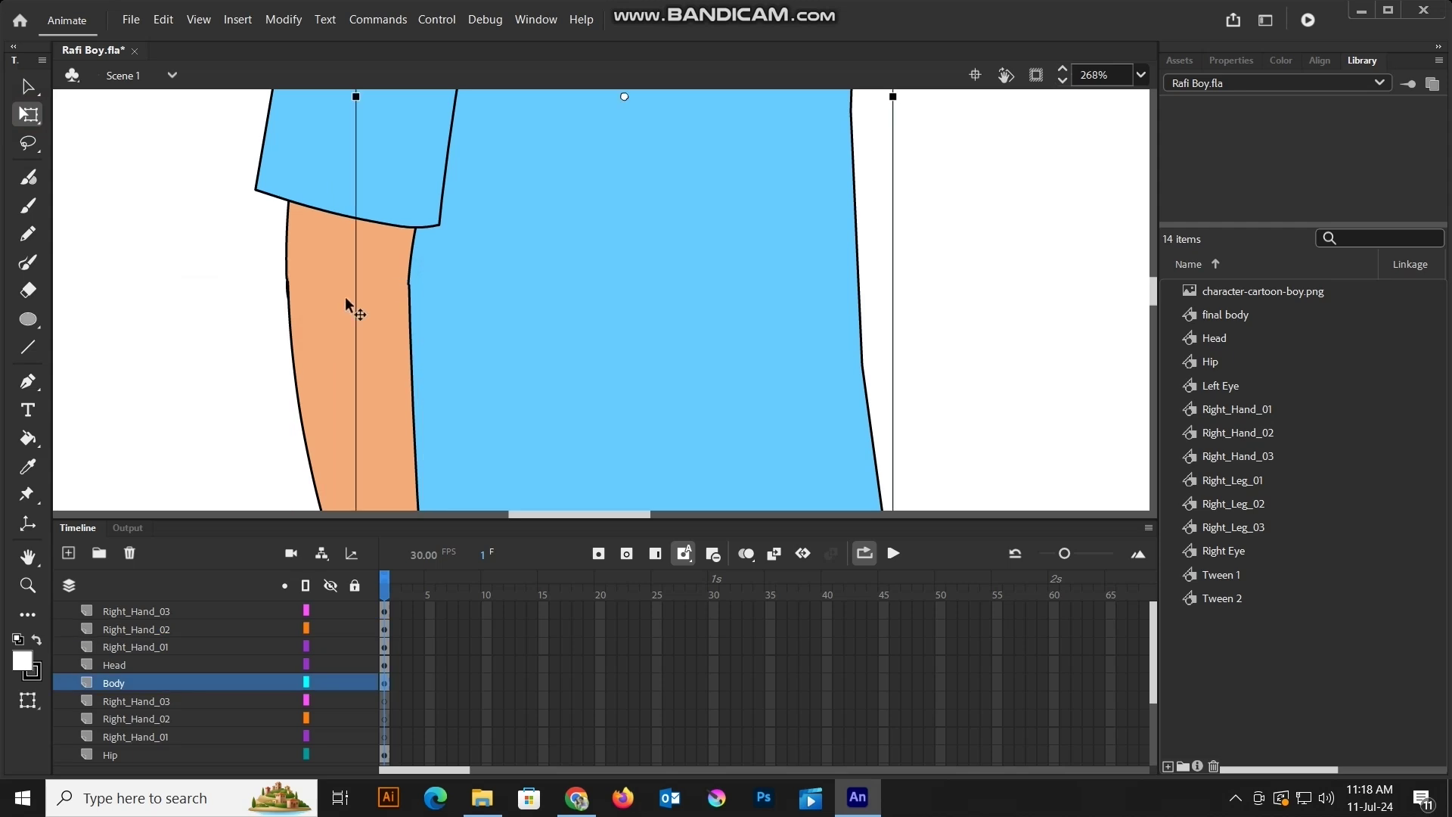
left_click(329, 331)
left_click_drag(425, 275, 333, 220)
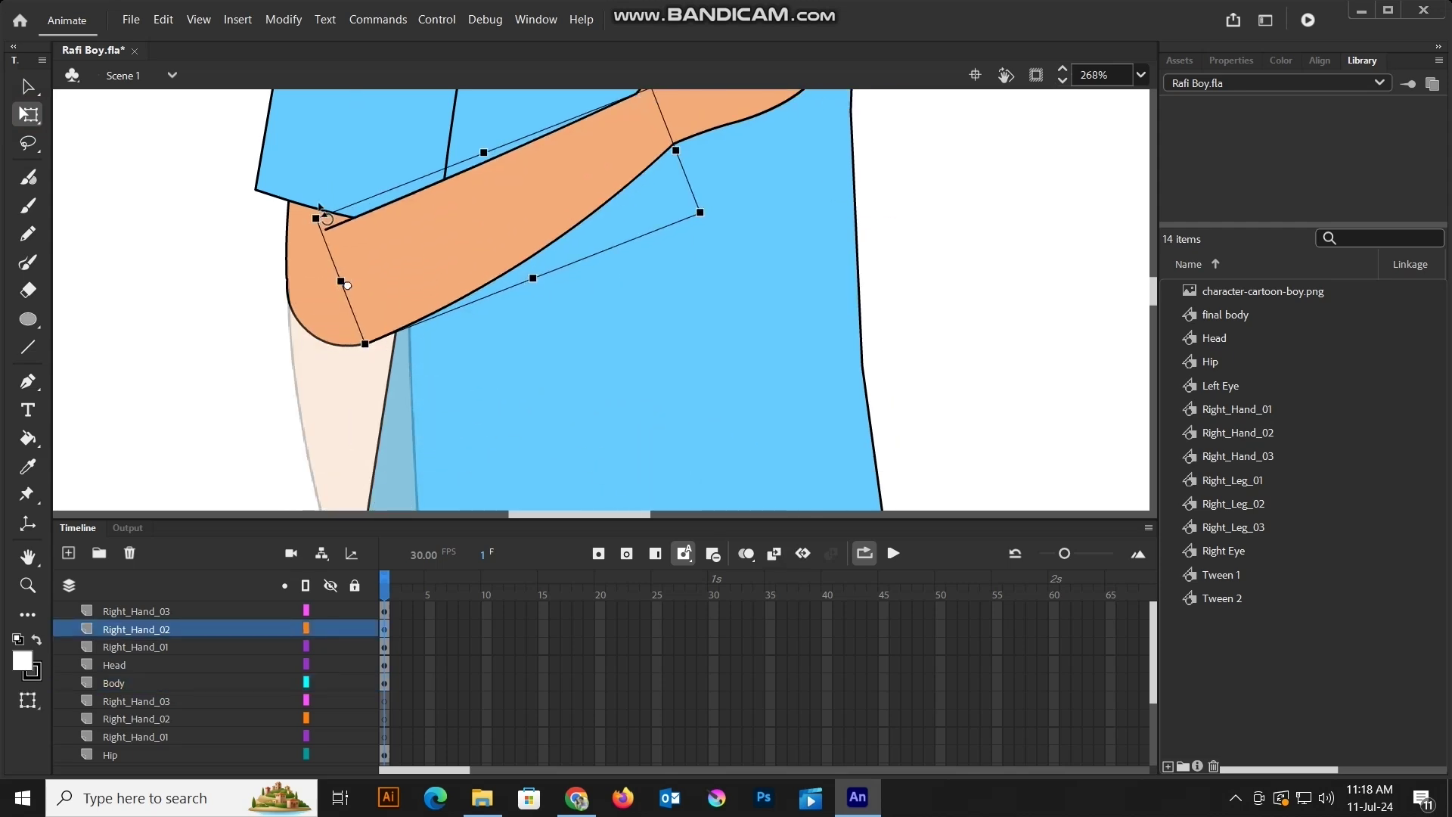
left_click(225, 346)
left_click(380, 252)
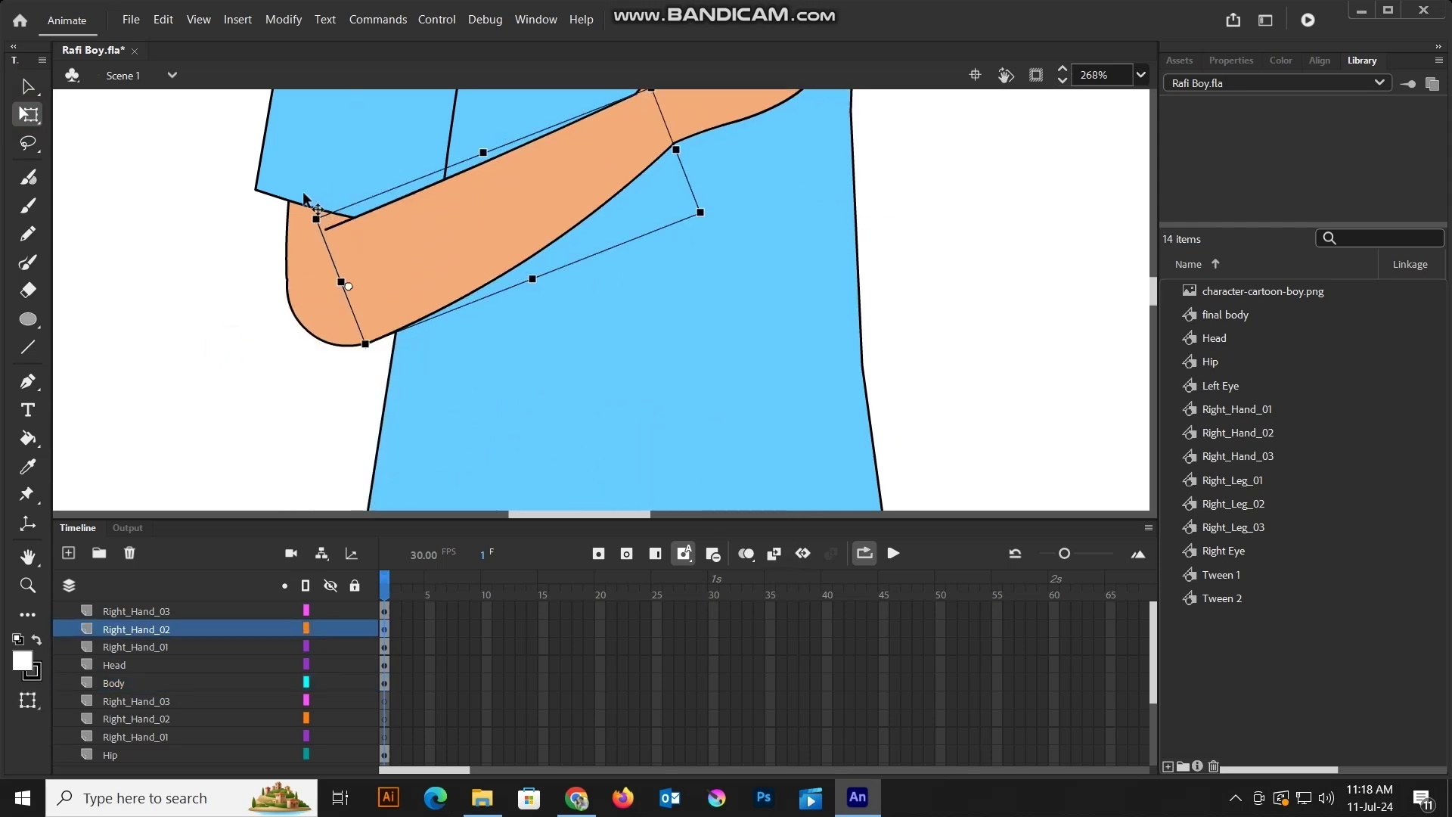
Try to rotate the raised forearm back down in line with the upper arm.
left_click(304, 195)
left_click(182, 362)
left_click(369, 274)
left_click_drag(313, 219, 440, 280)
left_click(194, 325)
Undo the forearm test rotations back to the hanging arm pose.
key("ctrl+z")
key("ctrl+z")
key("ctrl+z")
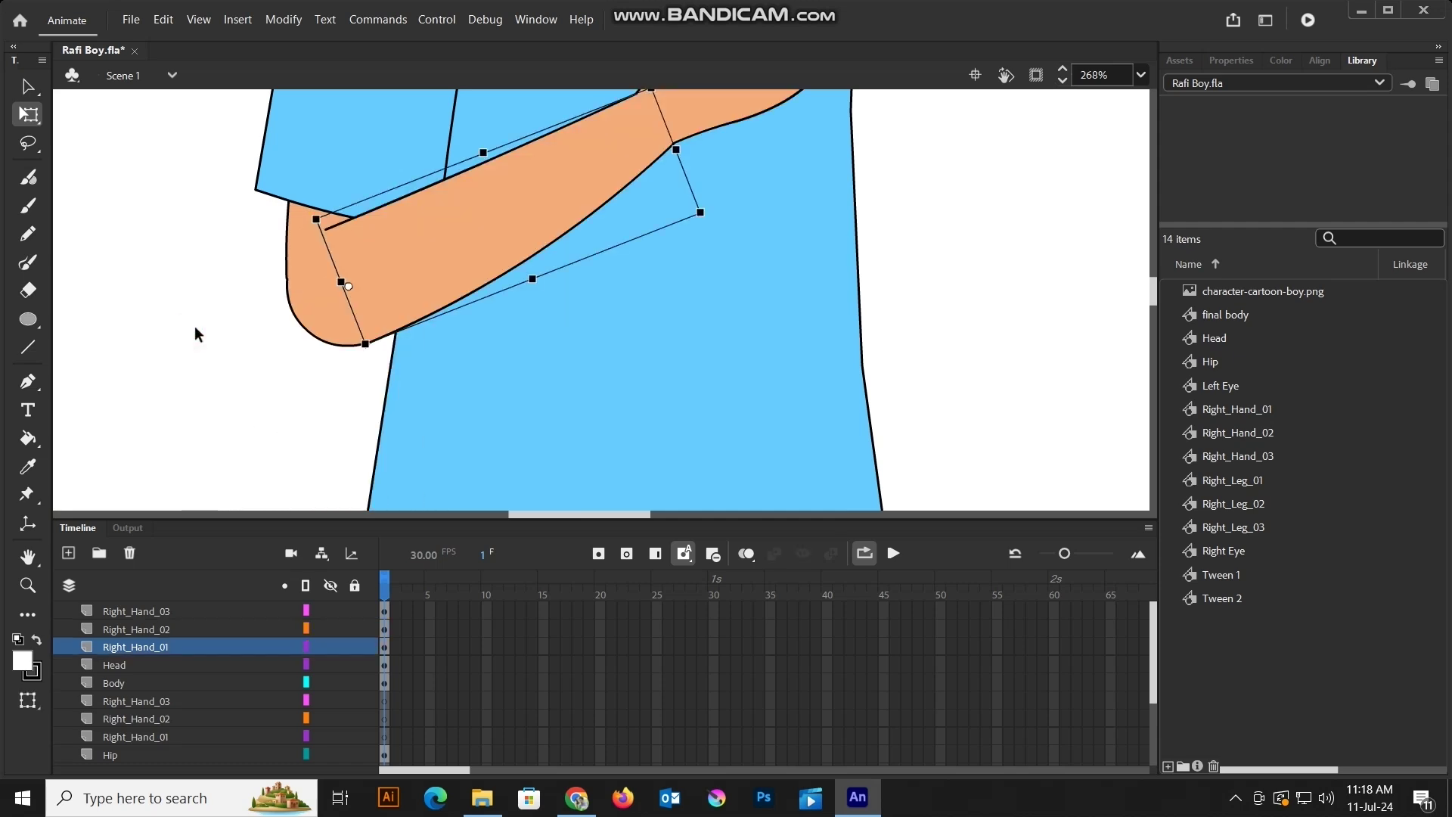
key("ctrl+z")
key("ctrl+z")
key("ctrl+y")
key("ctrl+y")
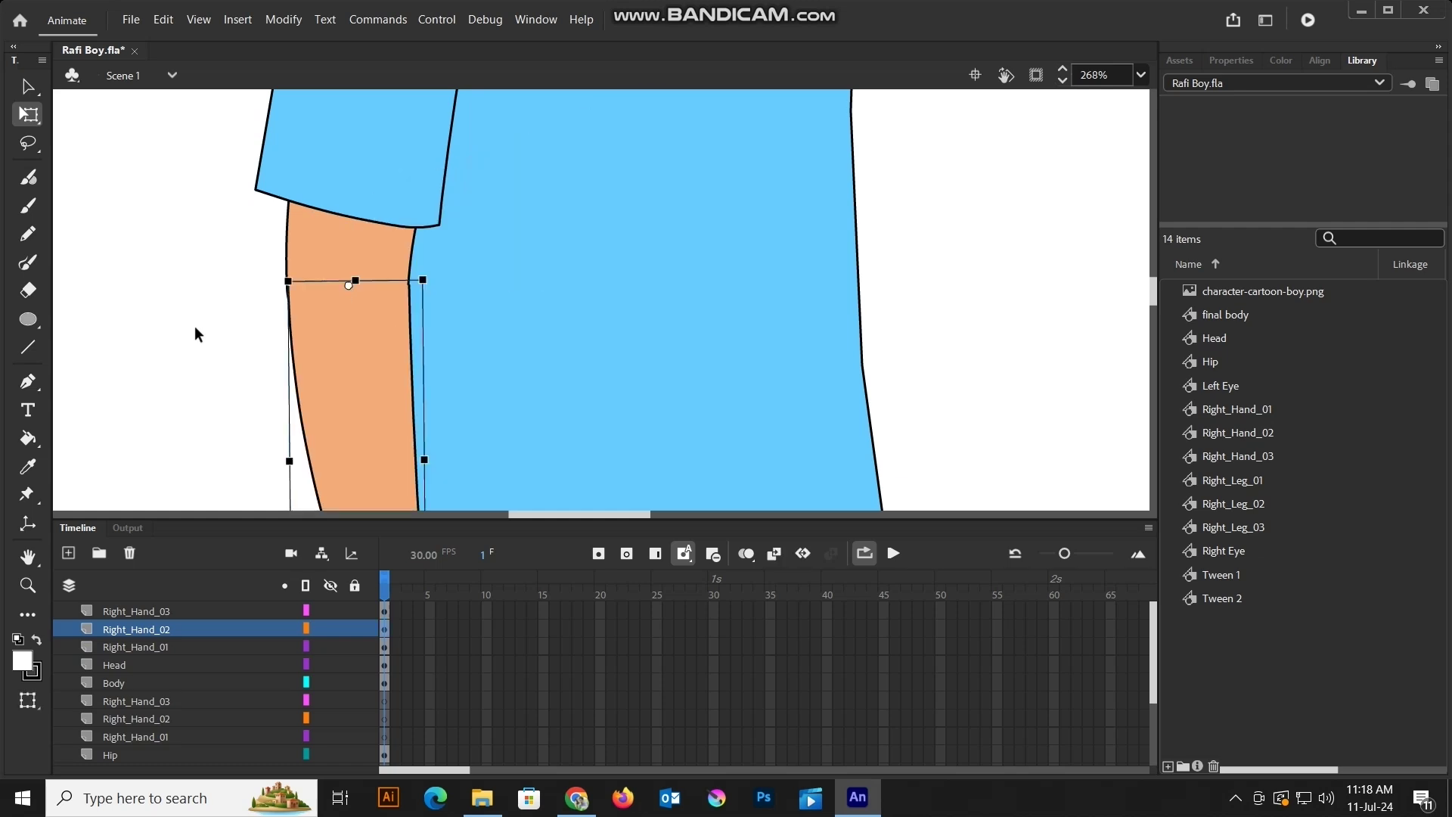
left_click(193, 325)
Fine-tune the alignment of the forearm's transformation point with the elbow dot in outline display, and restore the fills.
left_click(348, 298)
left_click(305, 586)
scroll(348, 284, "up", 8, "ctrl")
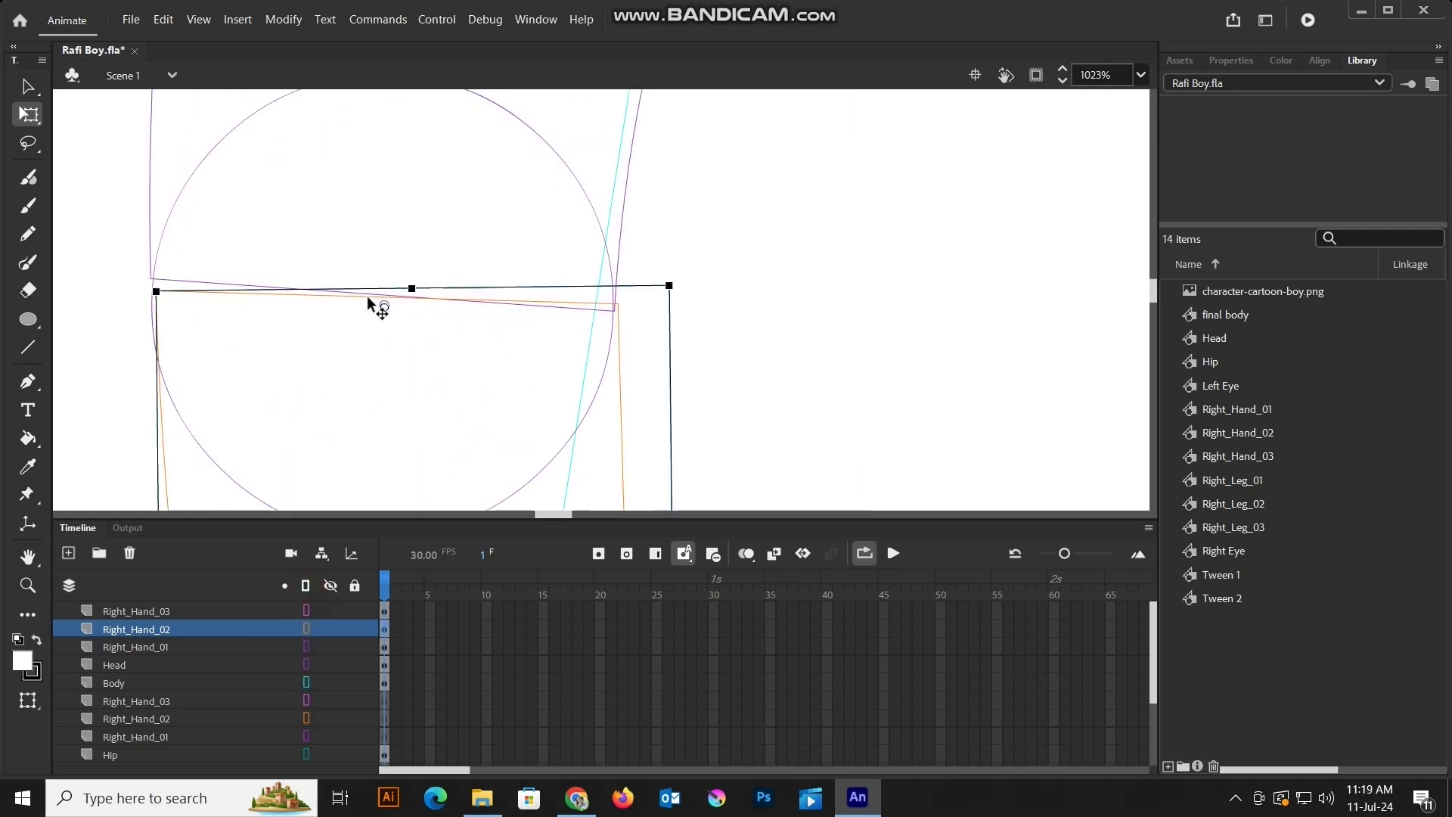
left_click_drag(496, 319, 496, 316)
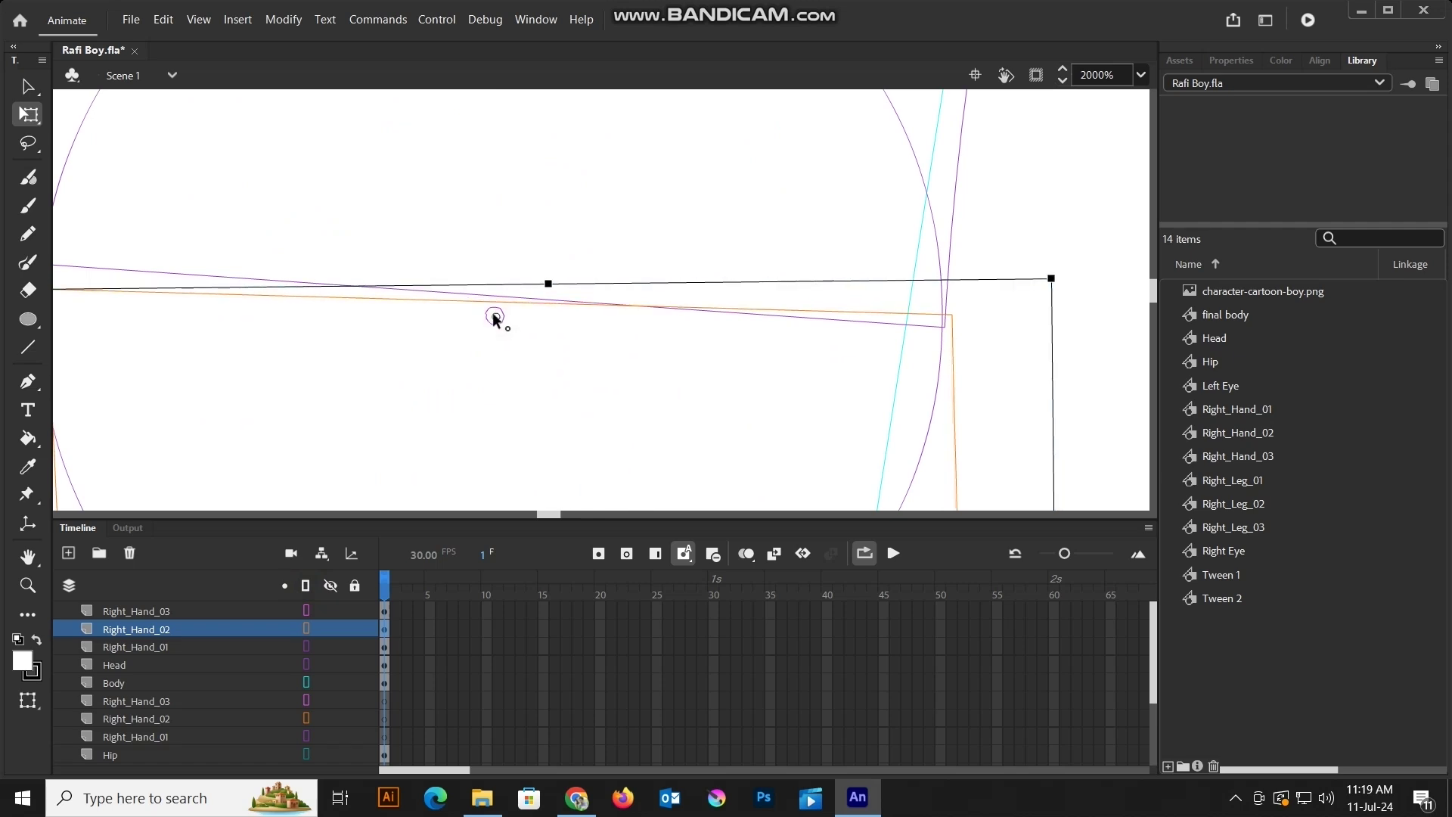
scroll(445, 309, "down", 3, "ctrl")
scroll(437, 302, "down", 3)
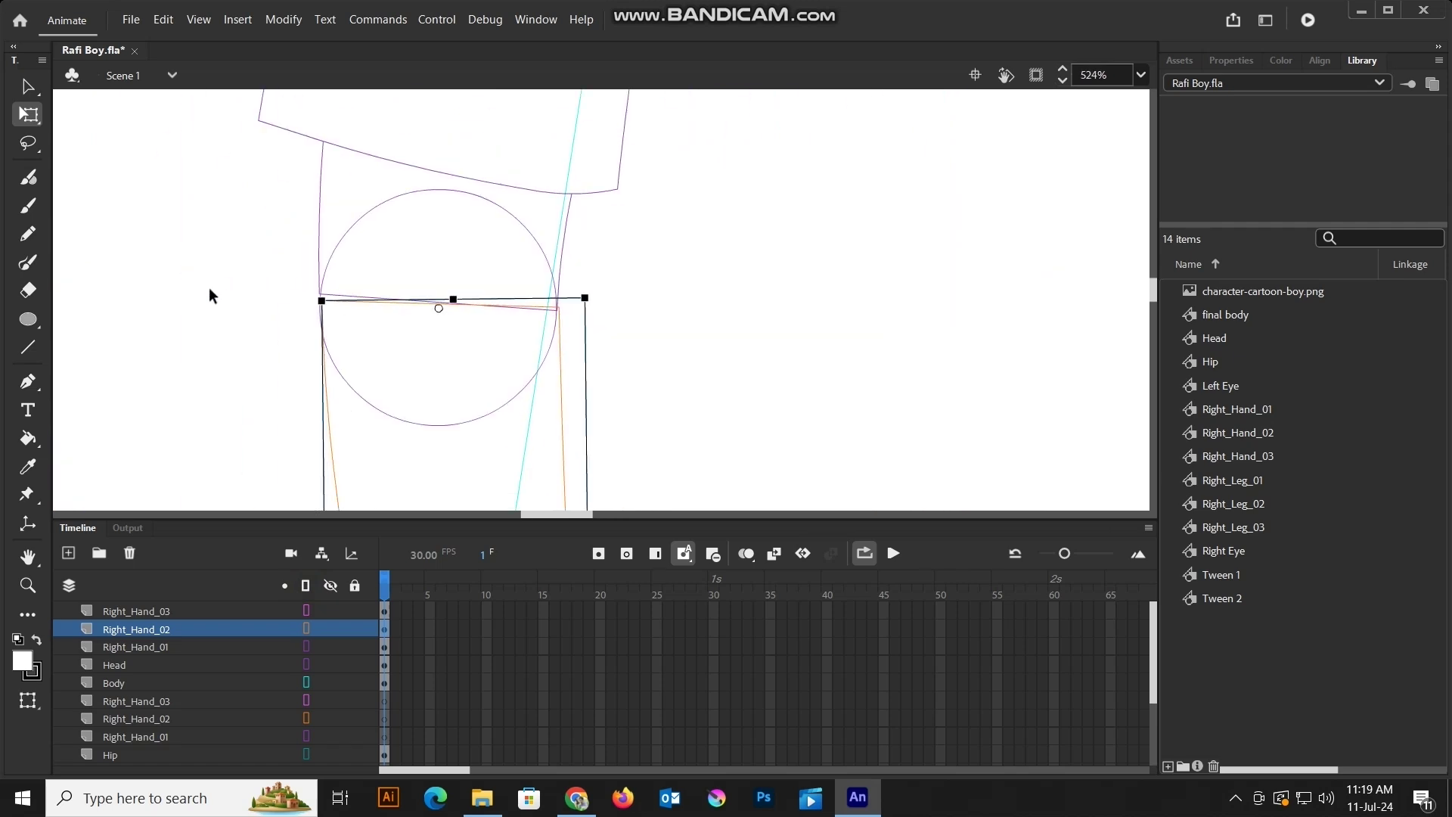
left_click(306, 585)
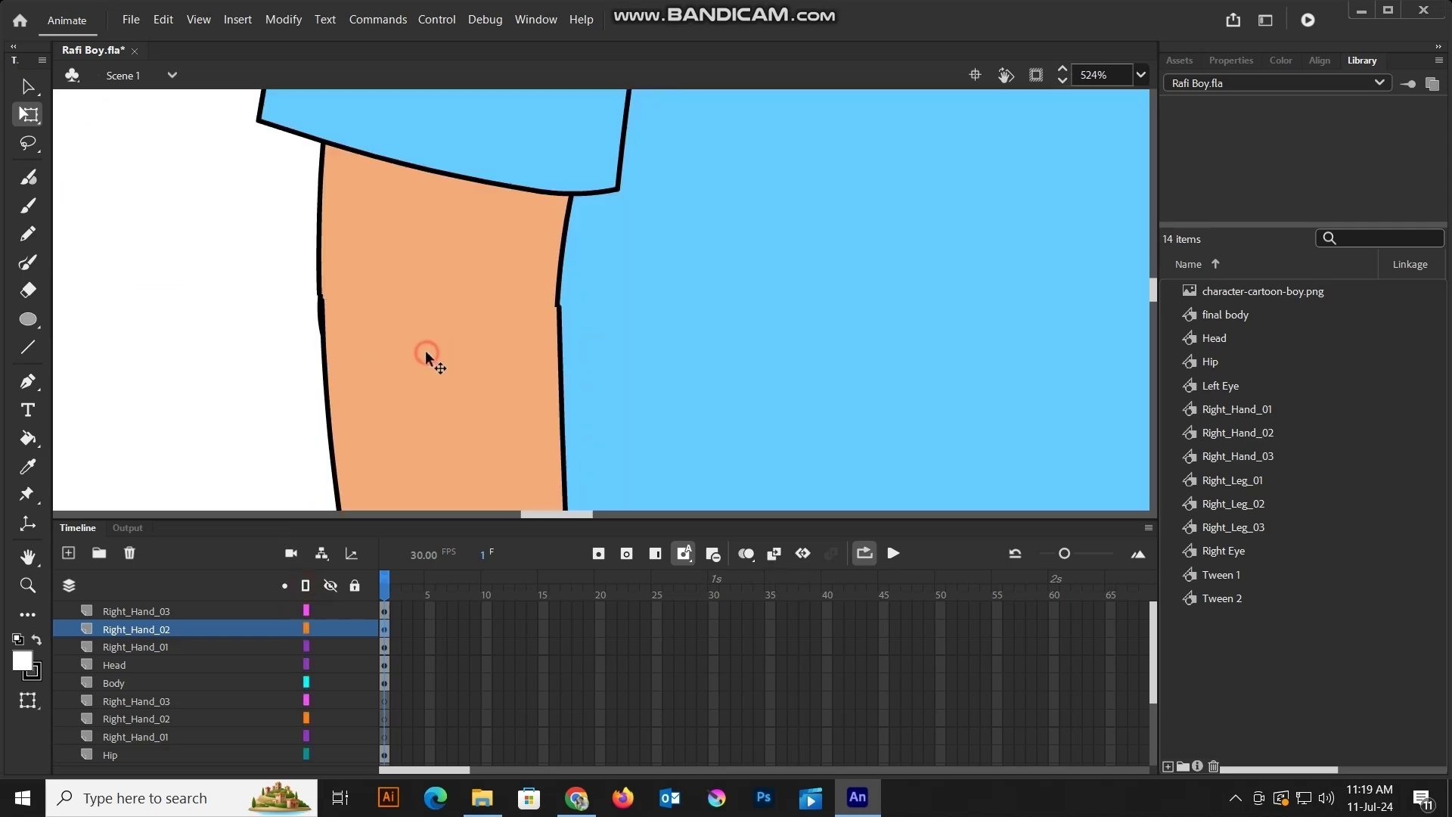
Nudge the forearm slightly left to match the upper arm's edge and realign its pivot with the elbow dot in outline display.
key("Left")
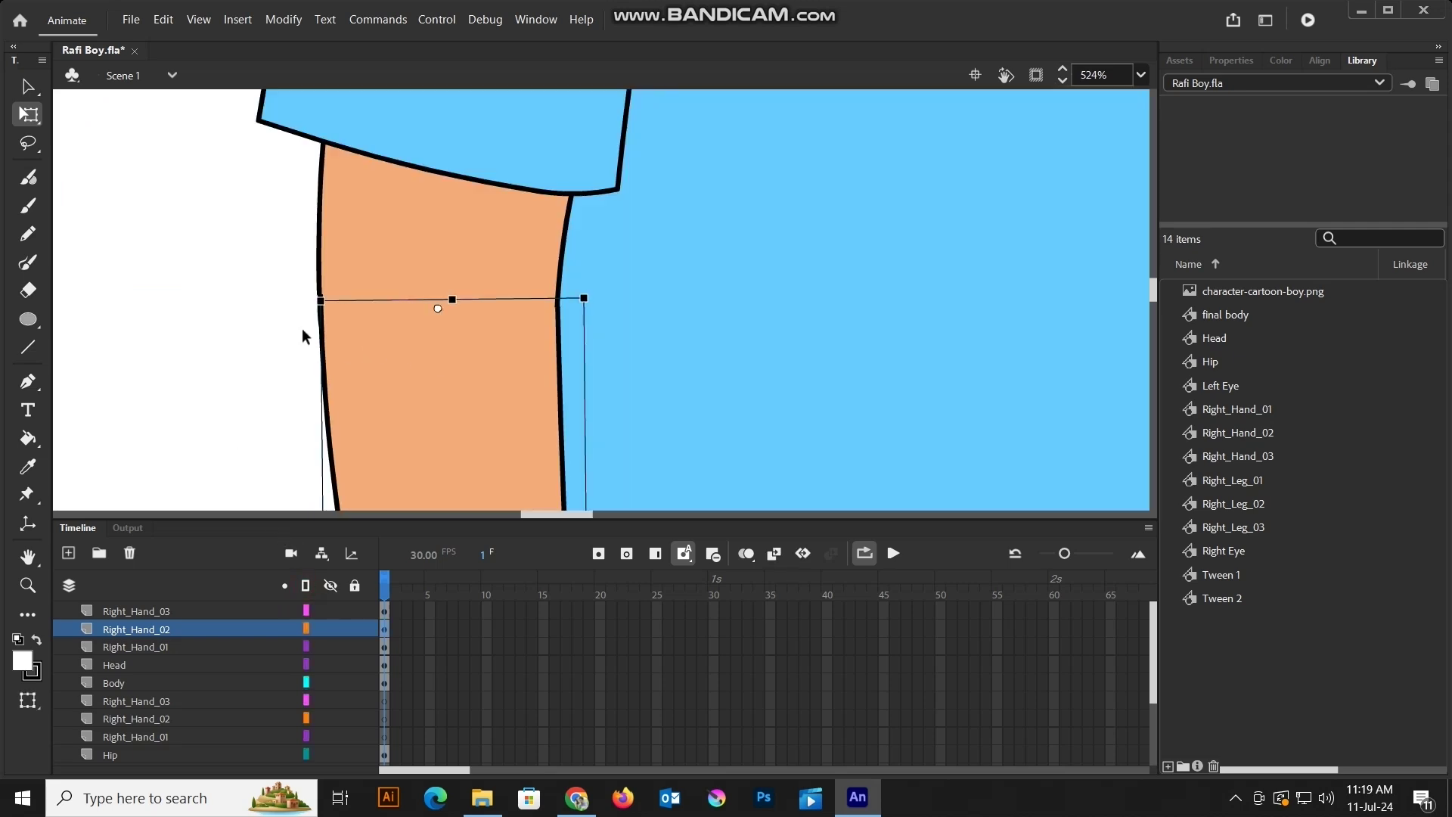
left_click(306, 586)
scroll(448, 308, "up", 6)
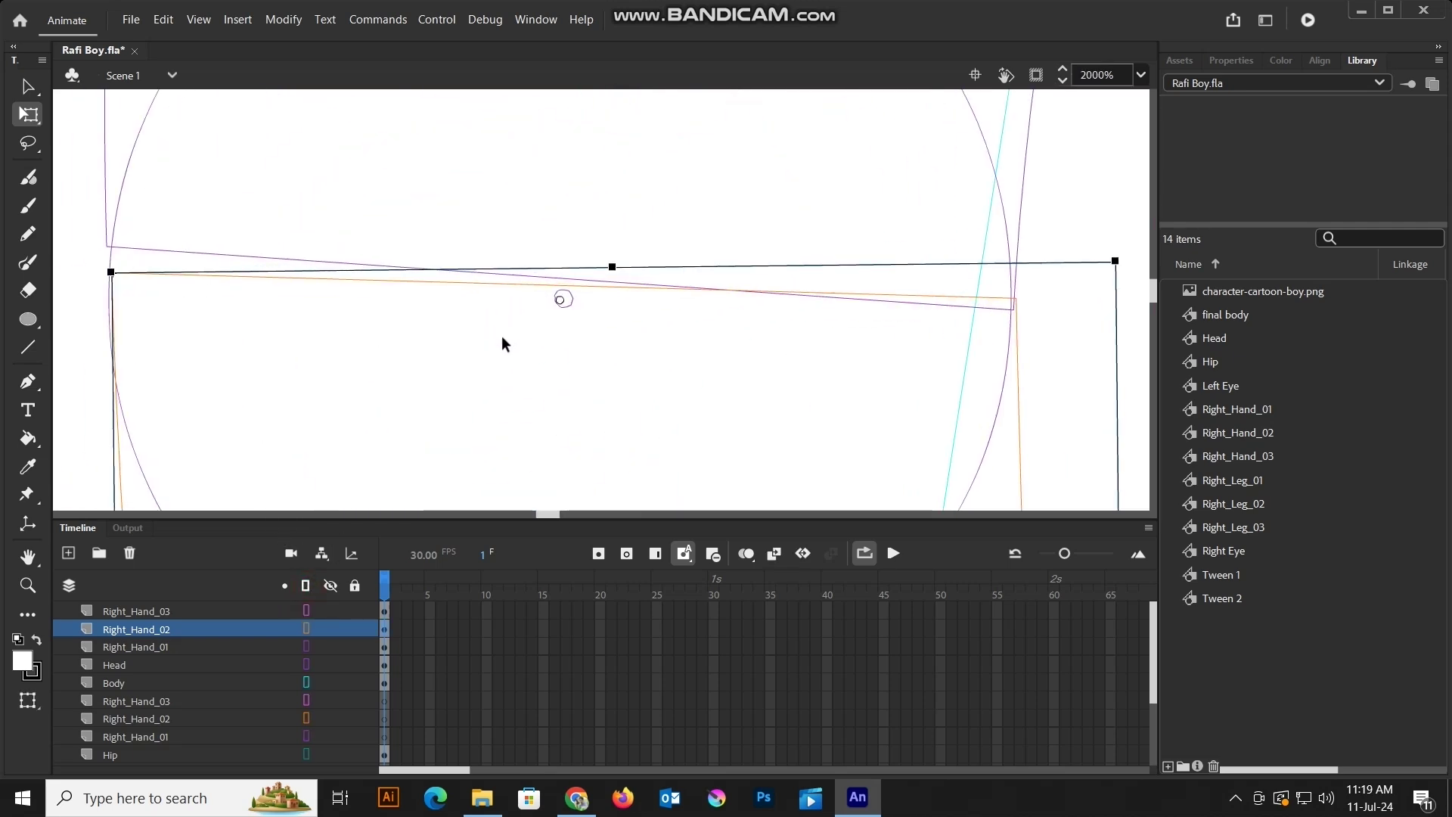
left_click_drag(562, 294, 561, 293)
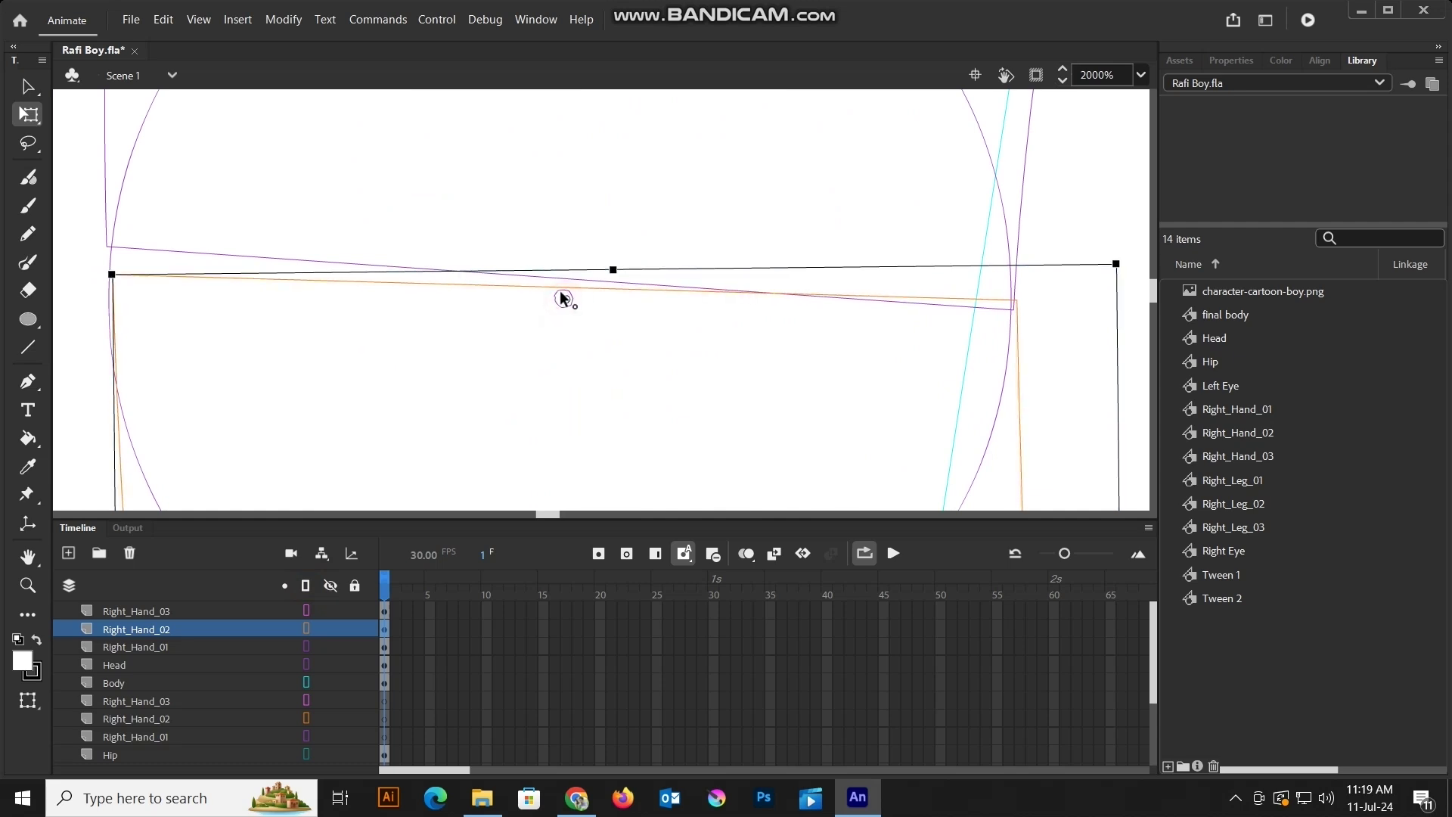
scroll(424, 328, "down", 6)
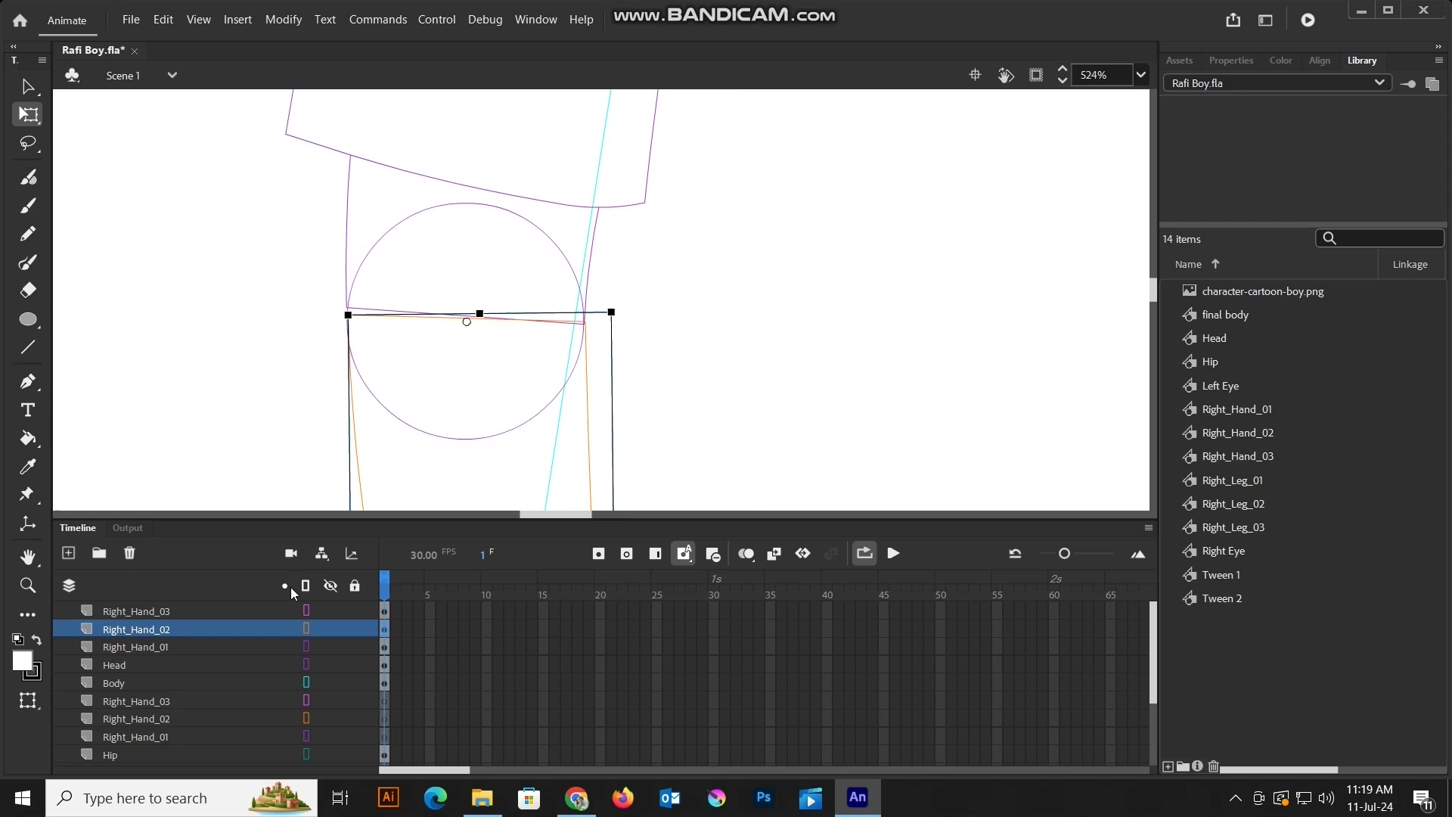
left_click(306, 586)
left_click(254, 296)
Test the elbow by rotating the forearm to a horizontal position across the shirt, and undo the rotation.
scroll(254, 296, "down", 3)
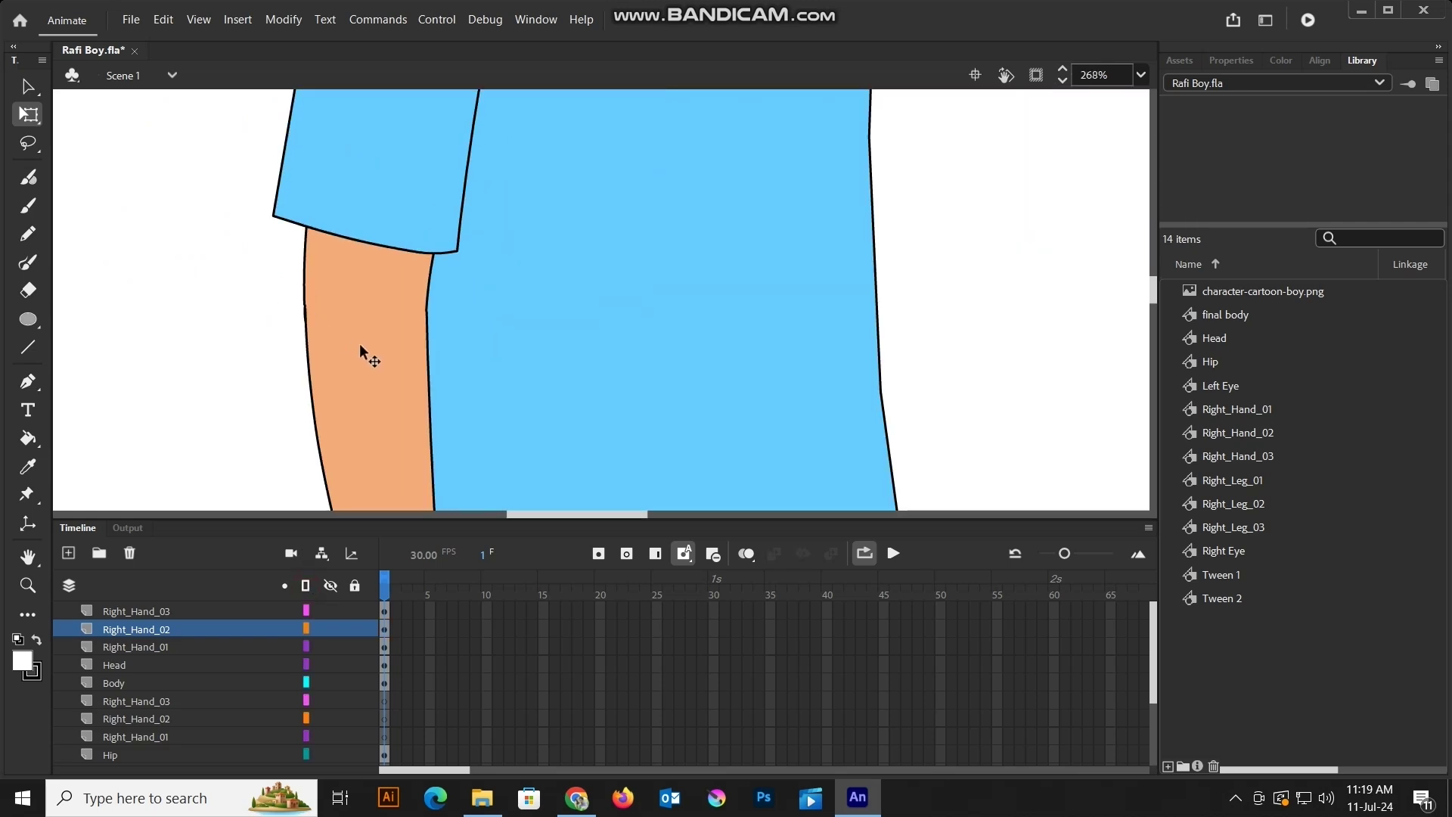
left_click(370, 355)
left_click_drag(457, 306, 297, 361)
left_click(275, 369)
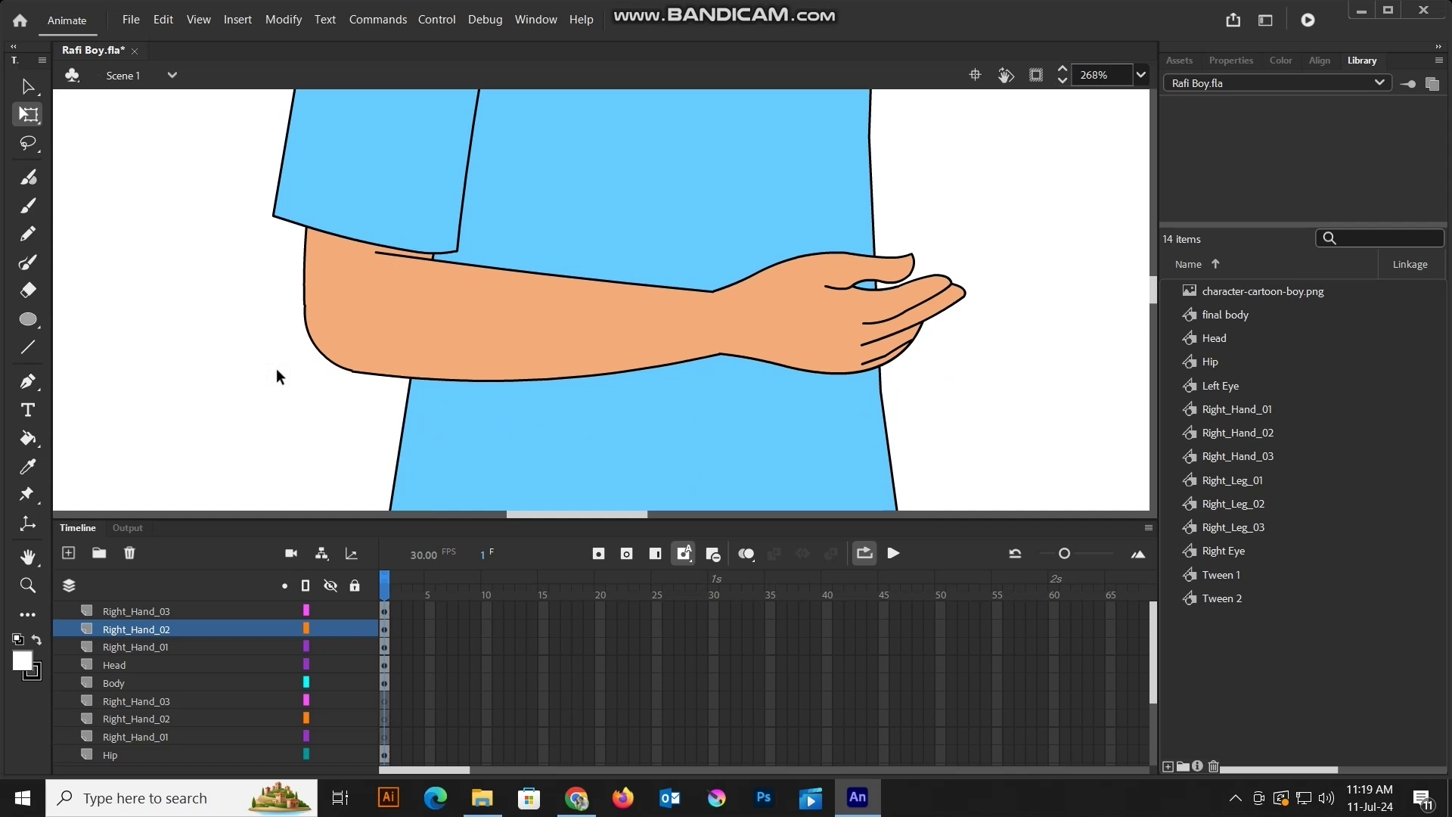
key("ctrl+z")
key("ctrl+z")
key("ctrl+z")
Open the Right_Hand_02 forearm symbol for editing.
scroll(446, 264, "down", 5)
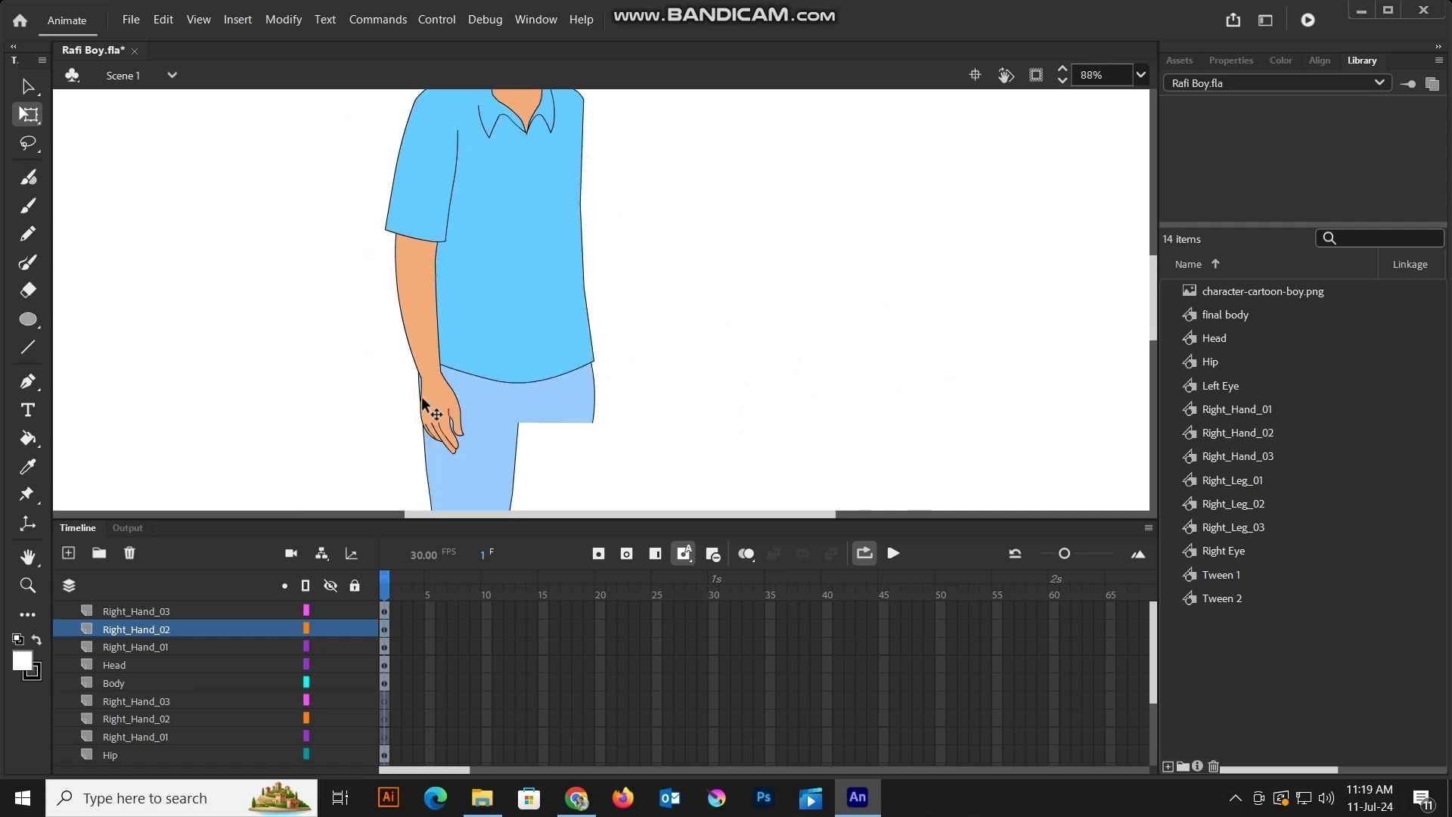
left_click(401, 258)
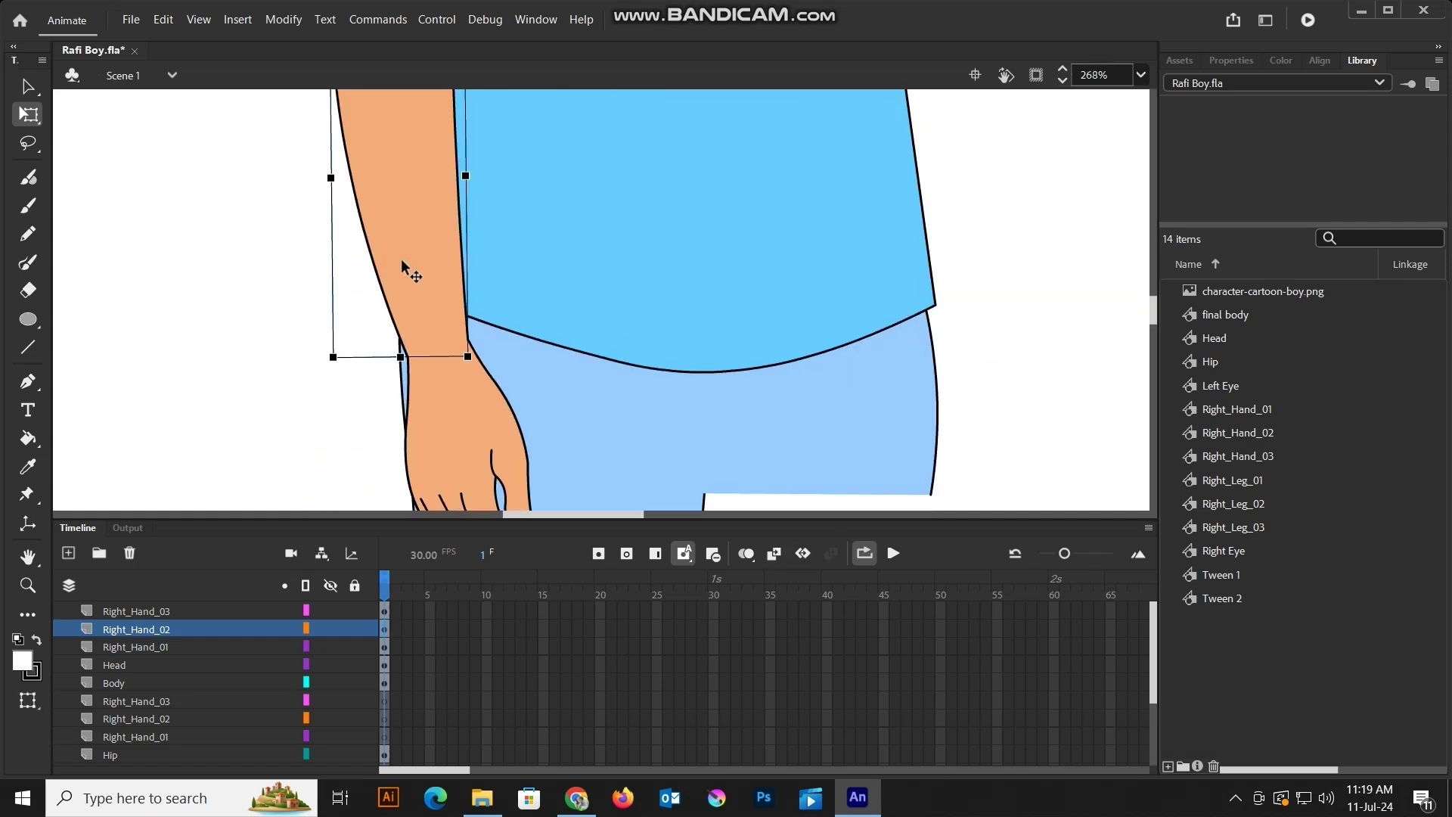
double_click(398, 258)
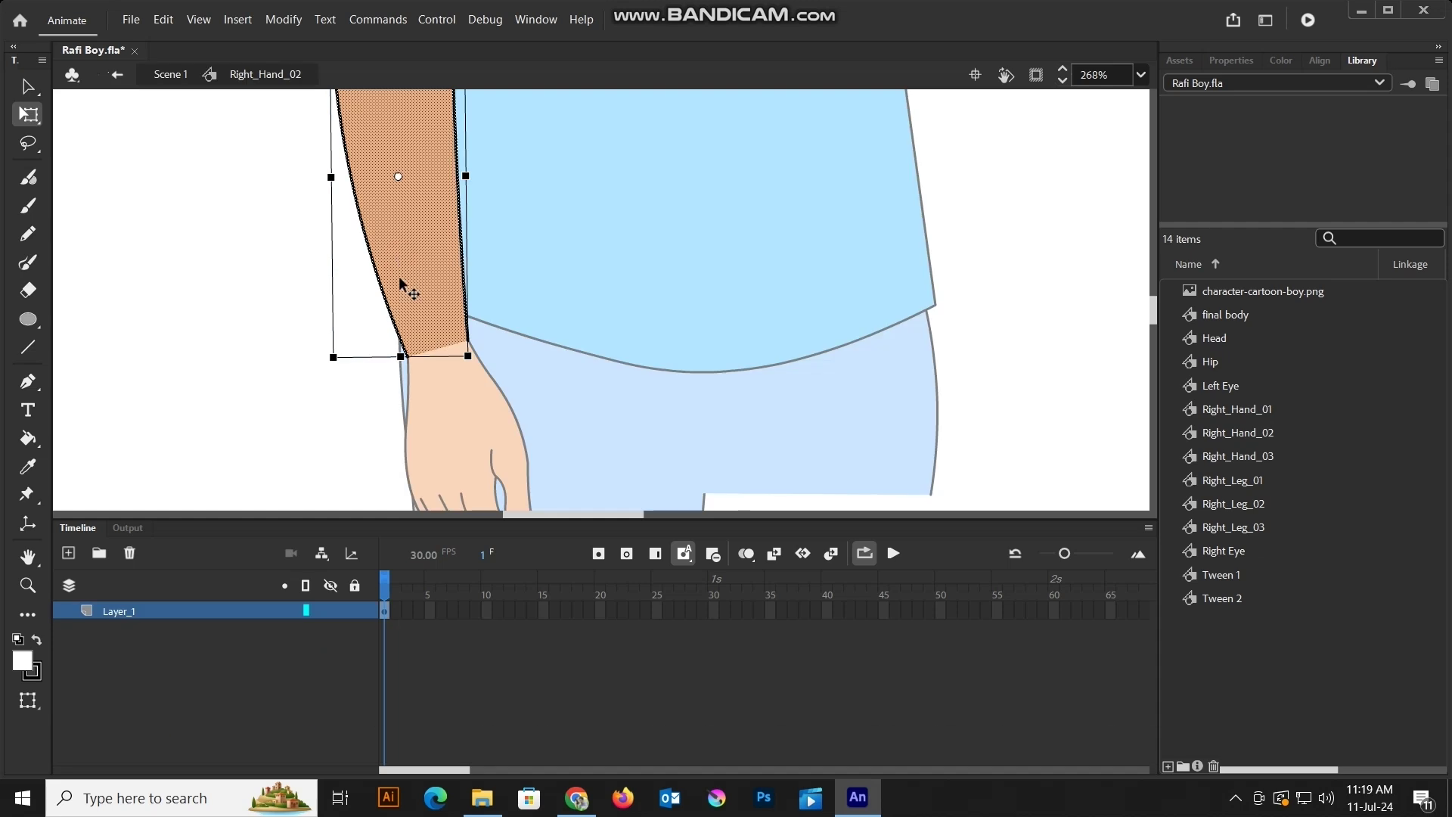
Add a new layer to the forearm symbol and draw a circle across the wrist, centred on the forearm's end edge.
left_click(235, 384)
left_click(68, 553)
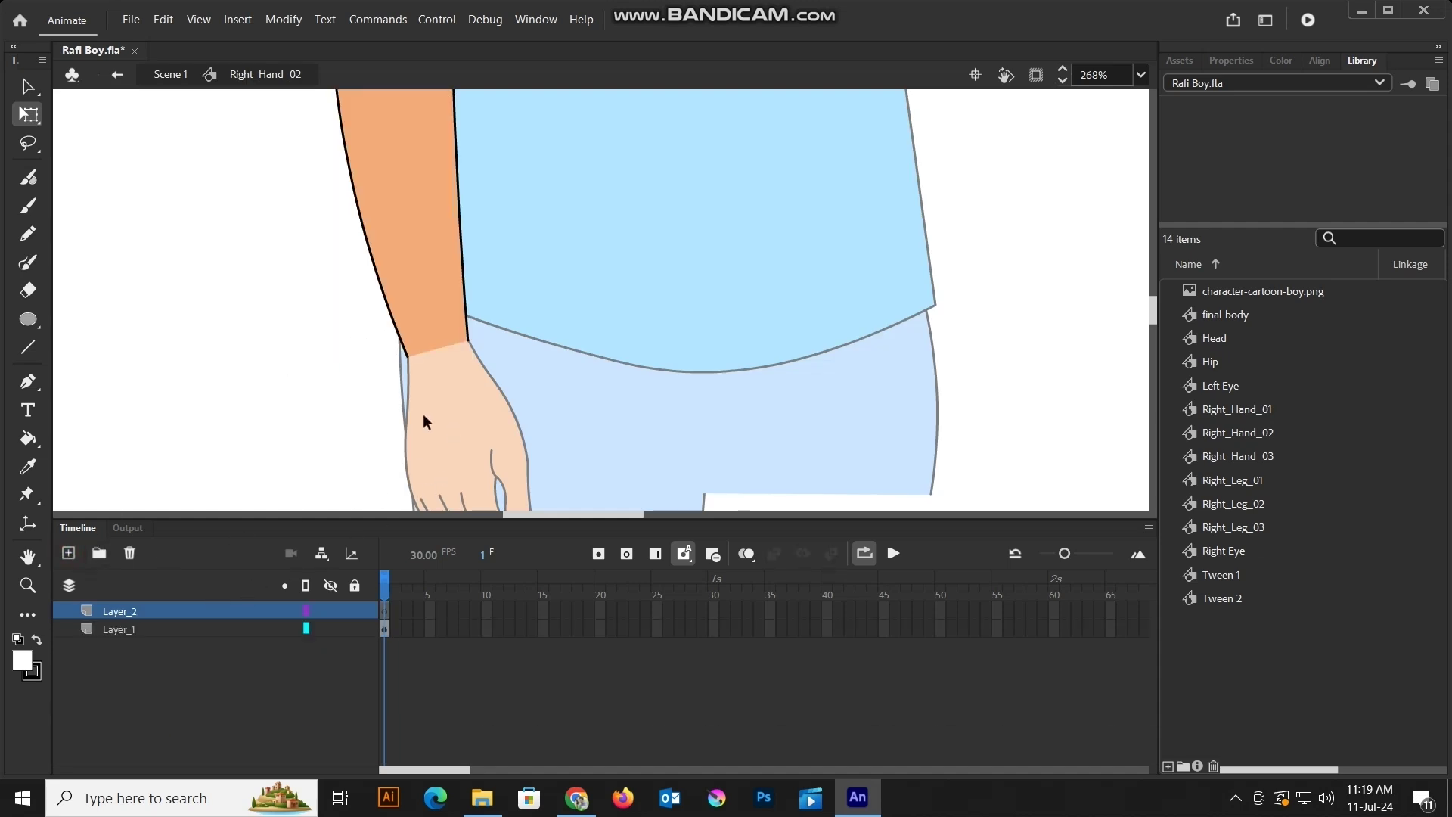
scroll(453, 409, "up", 5)
left_click(286, 374)
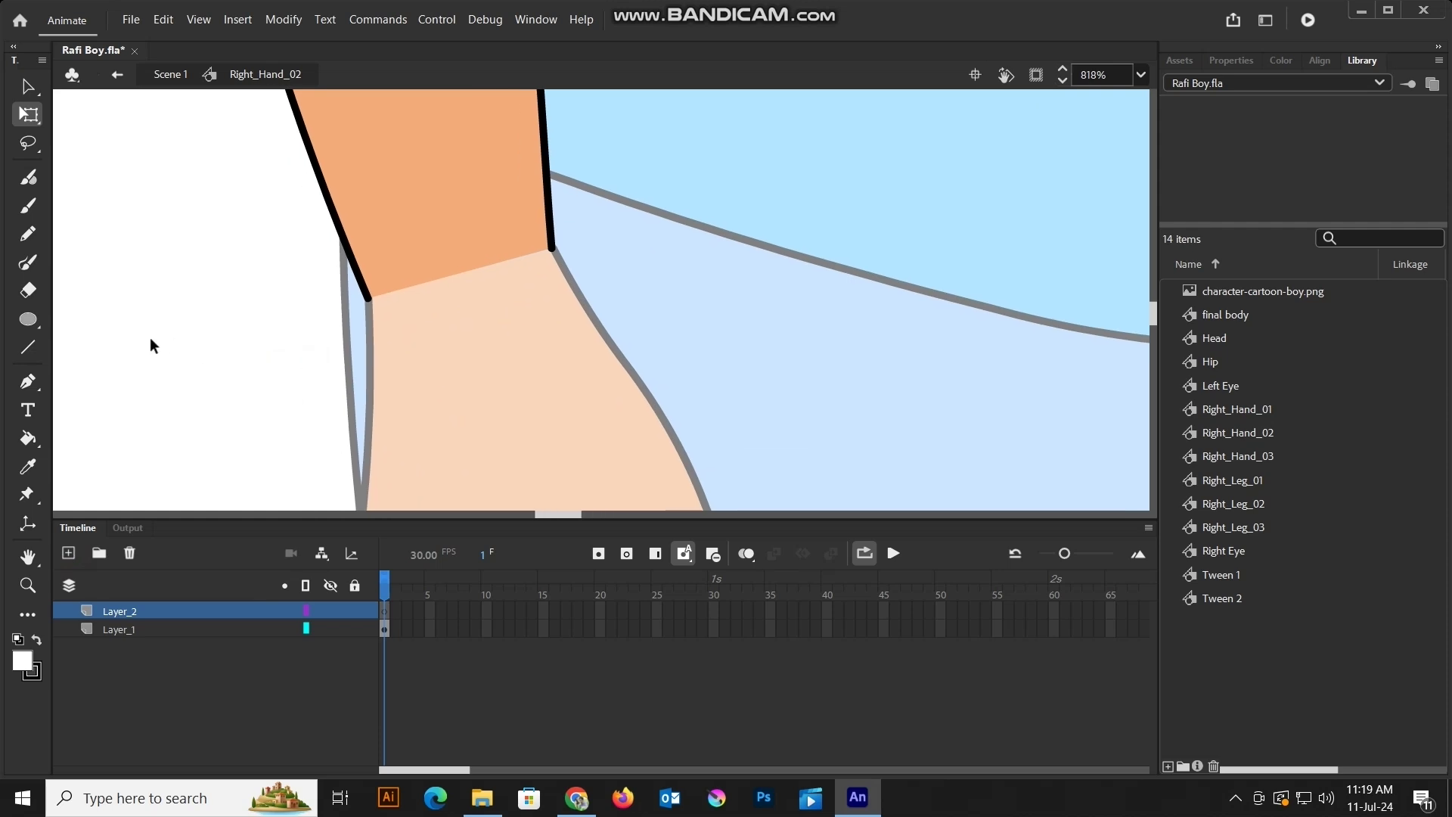
left_click(38, 322)
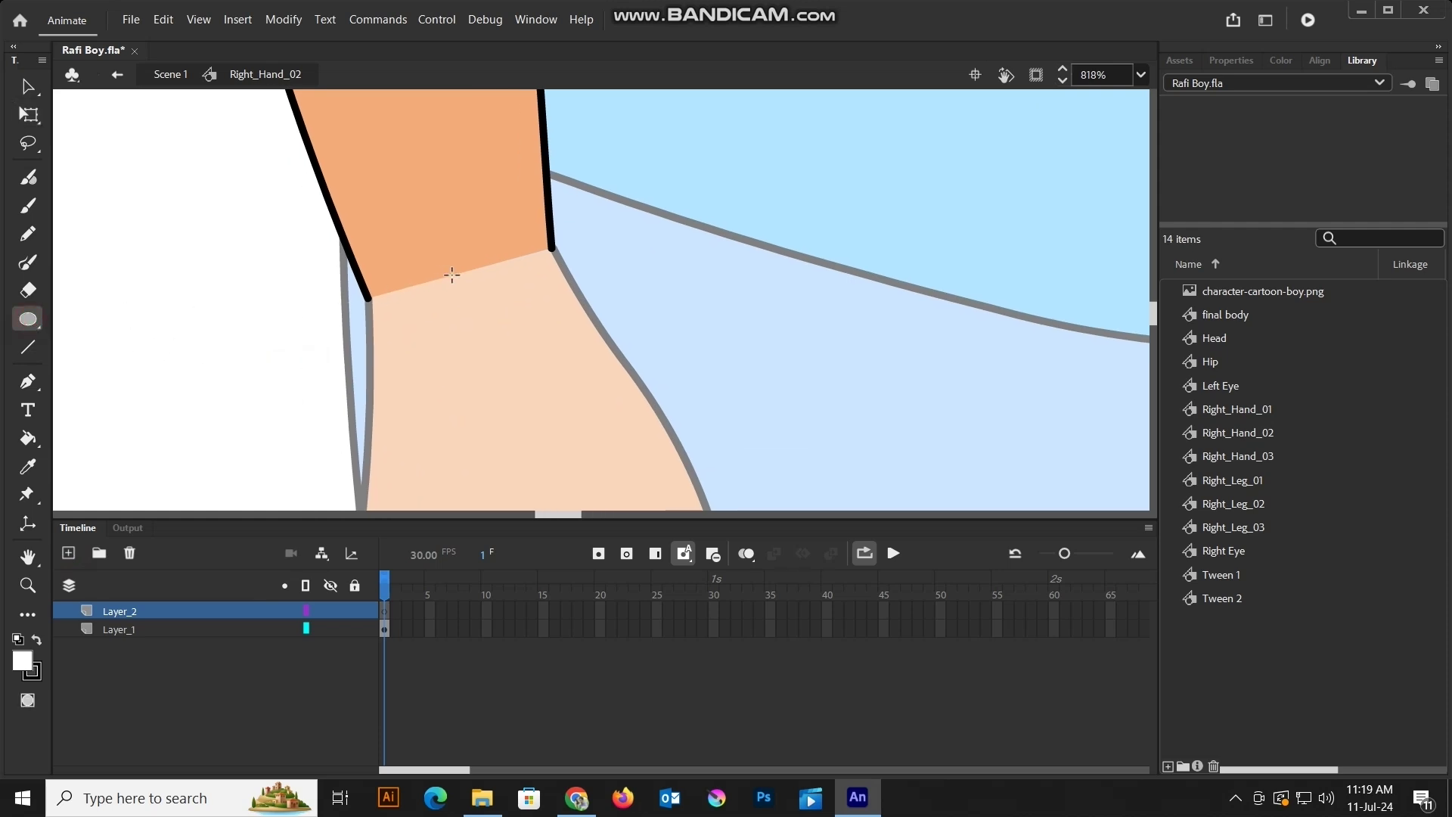
left_click_drag(453, 274, 549, 346)
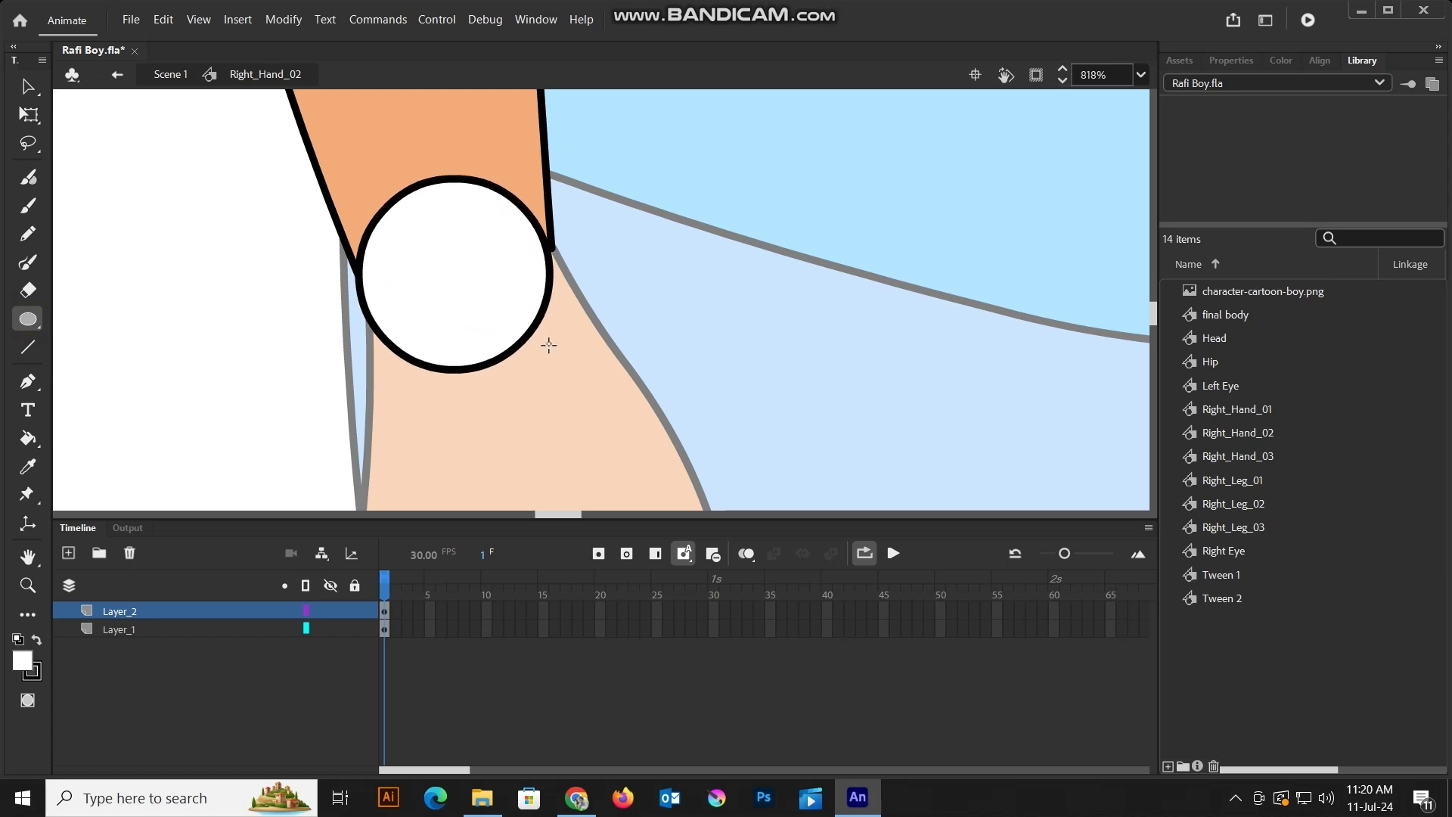
Nudge the whole wrist circle slightly right and up to line it up with the forearm's outlines.
left_click(28, 86)
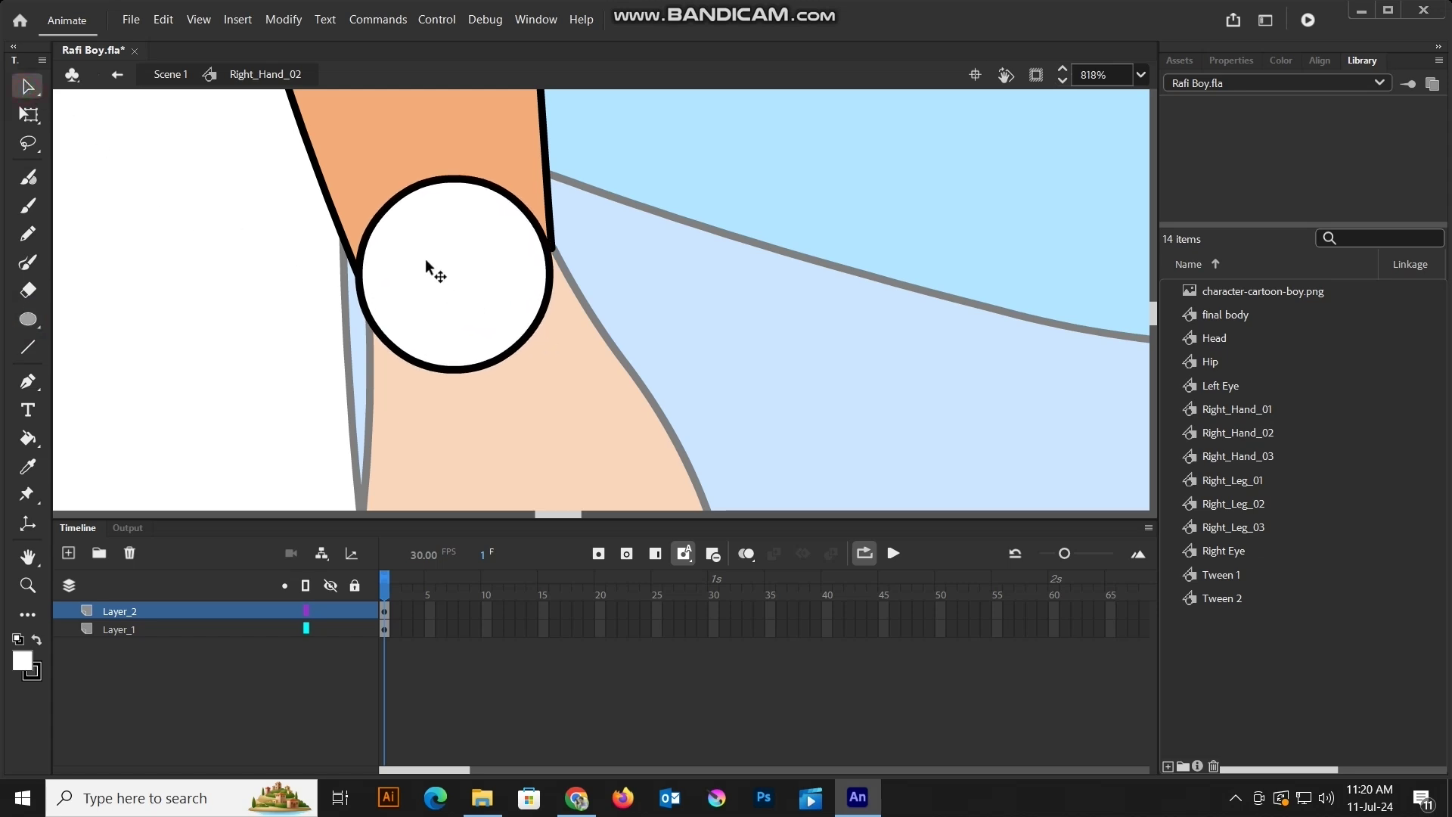
double_click(433, 265)
key("Right")
key("Right")
key("Right")
key("Right")
key("Right")
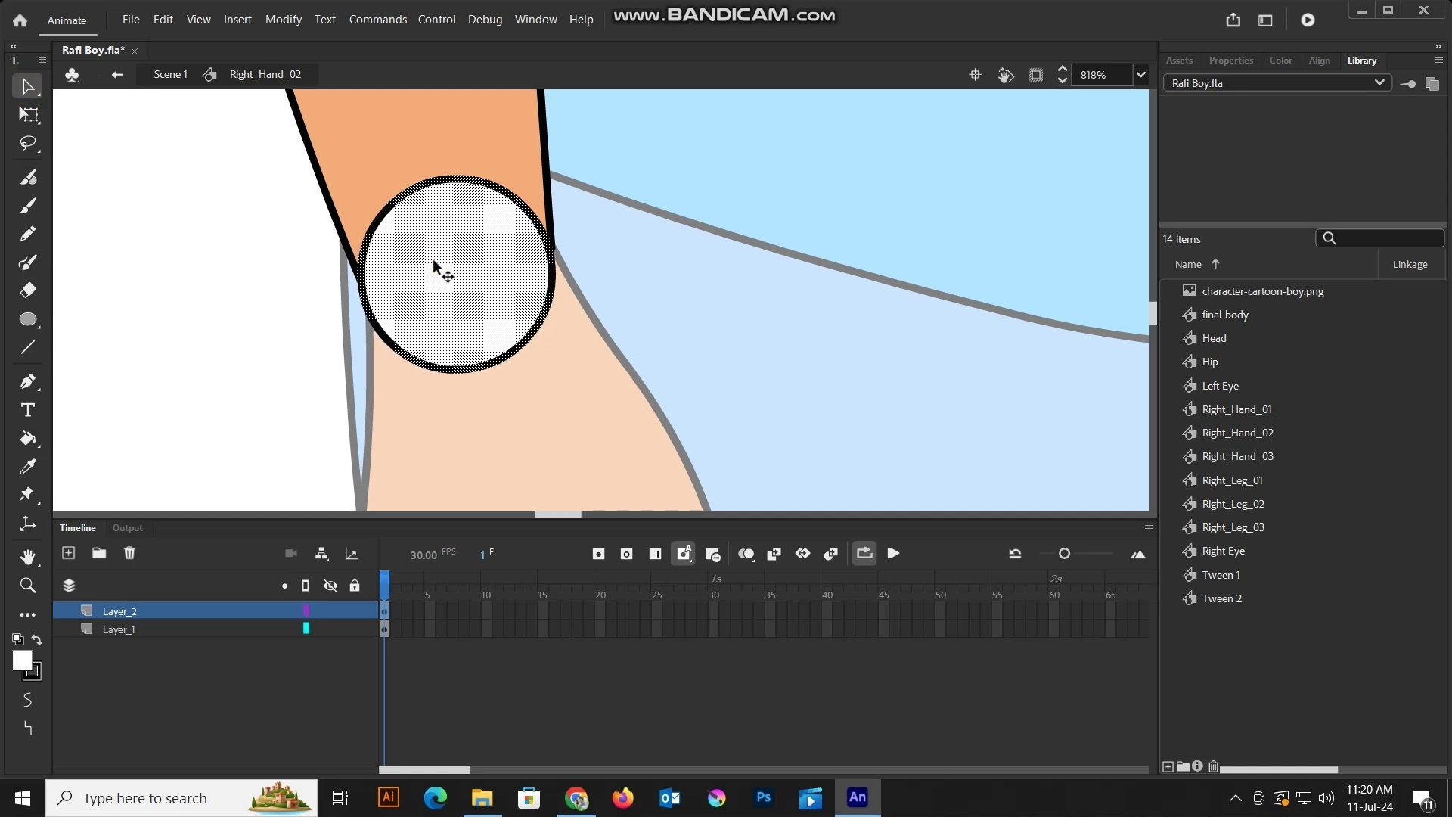
key("Up")
key("Right")
key("Up")
left_click(224, 326)
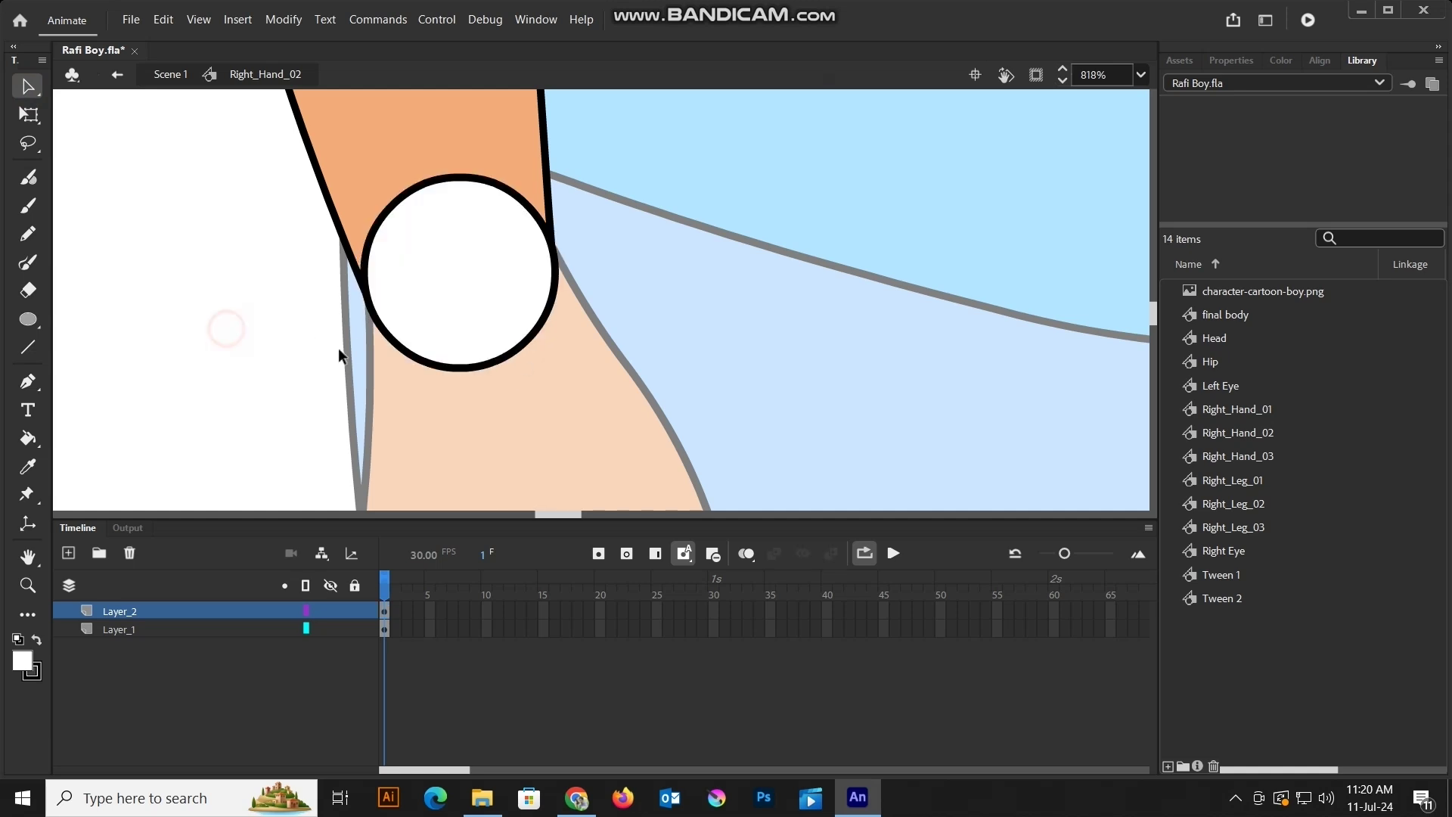
Fill the wrist circle with the forearm's orange skin colour.
left_click(32, 466)
left_click(352, 152)
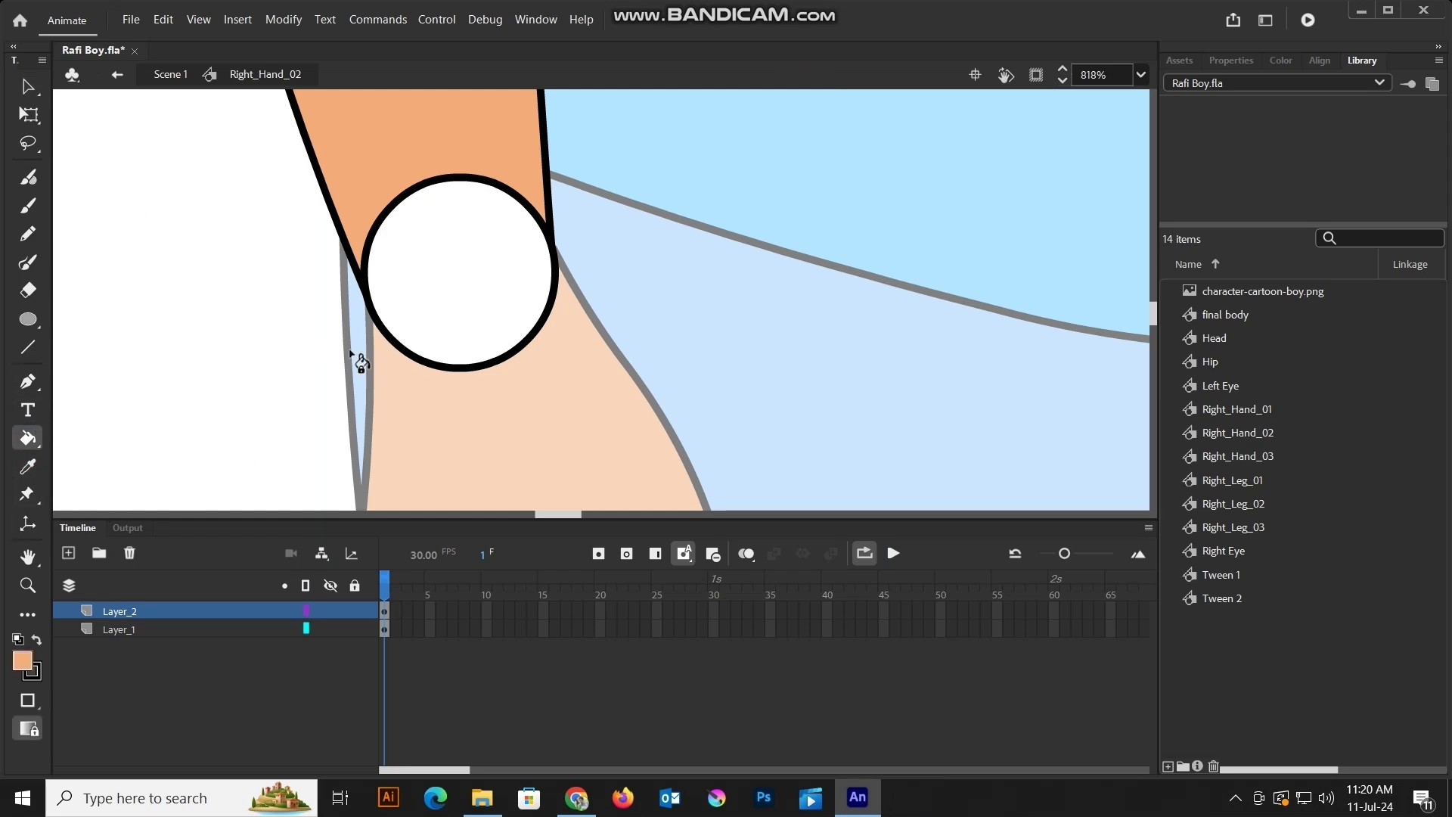
left_click(458, 274)
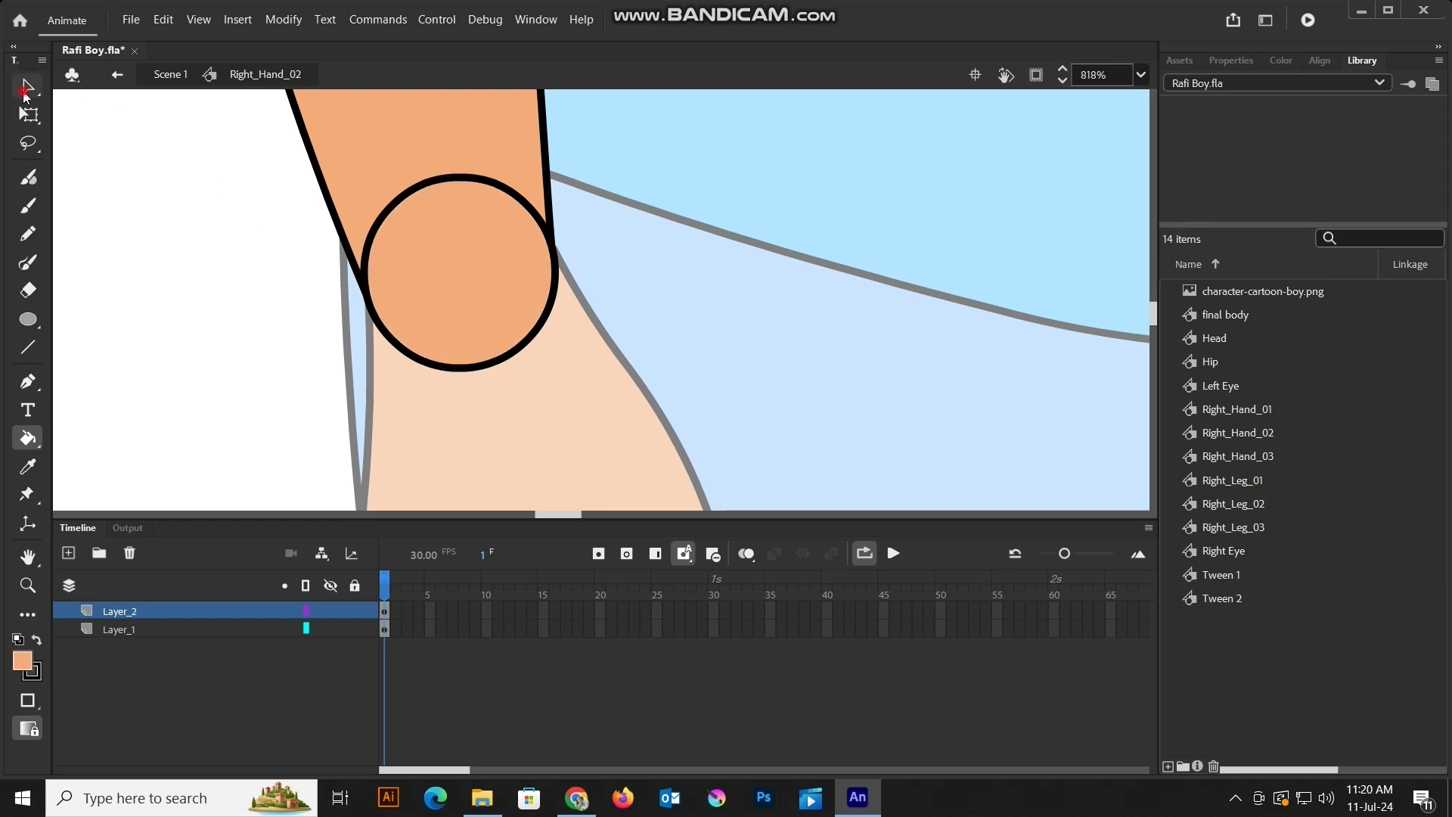
left_click(28, 86)
Try to mark the wrist circle's centre with a brush dot in the skin colour.
scroll(425, 261, "up", 2)
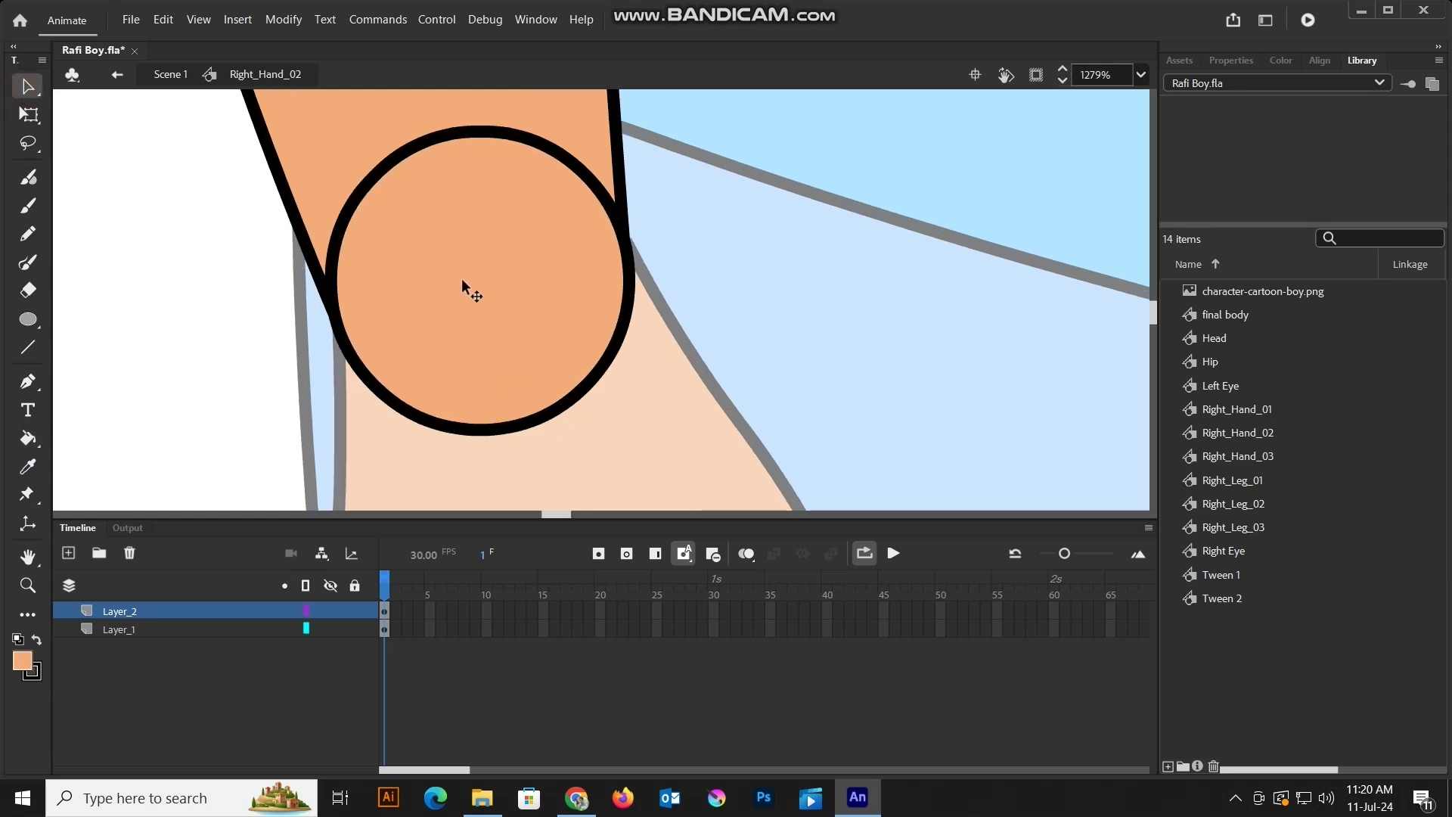
left_click(480, 297)
double_click(479, 296)
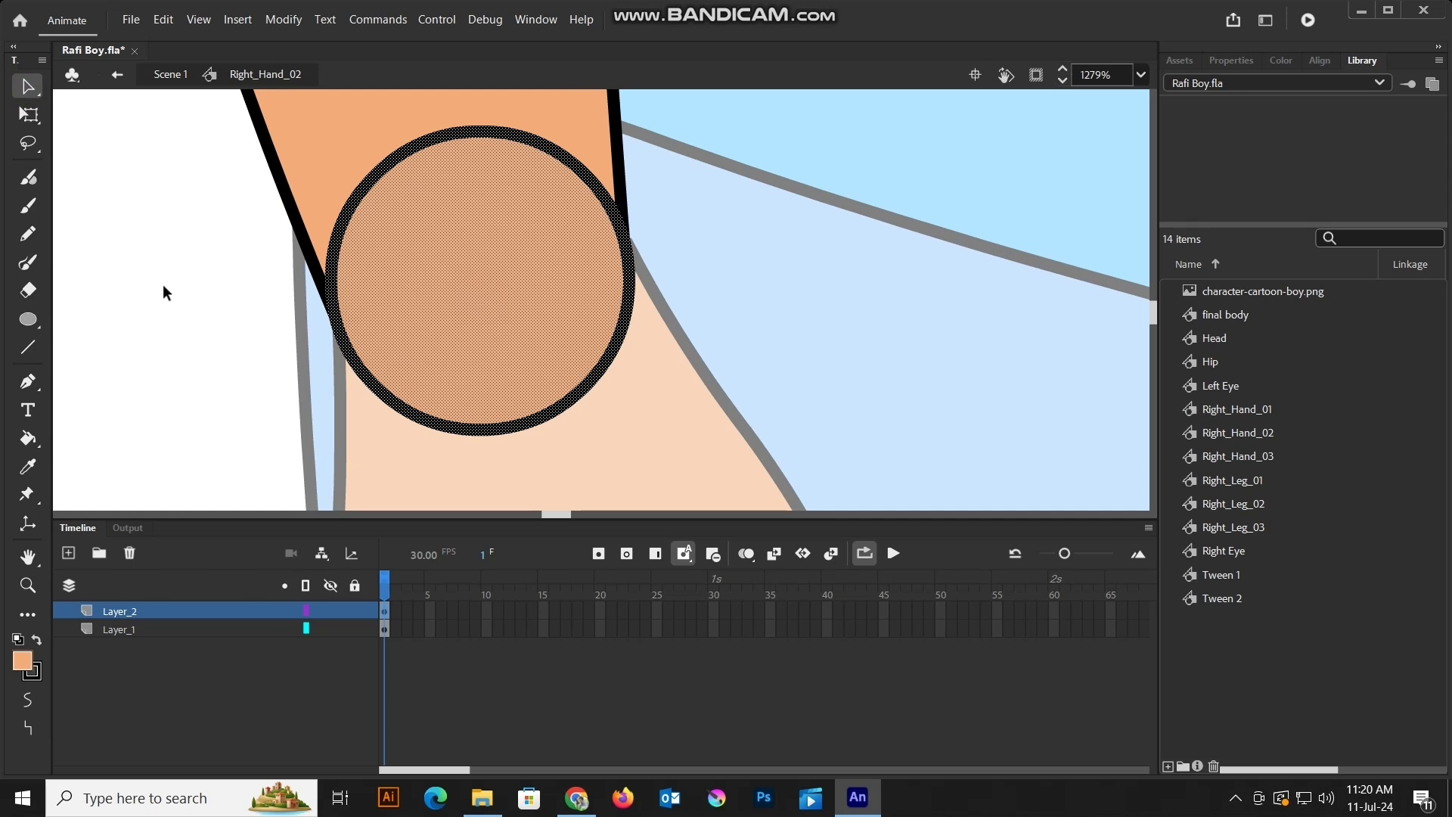
left_click(28, 115)
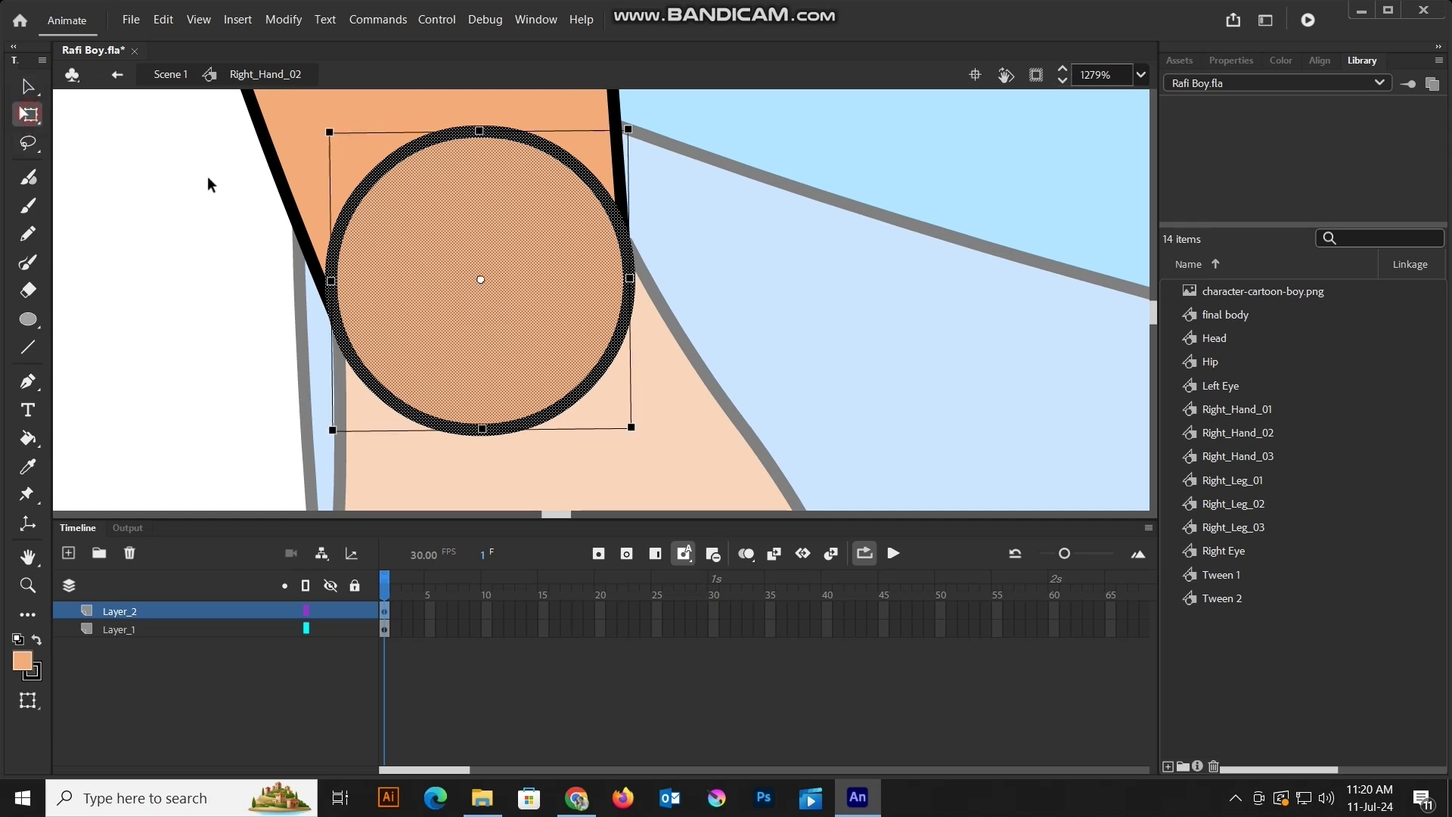
key("b")
left_click(481, 281)
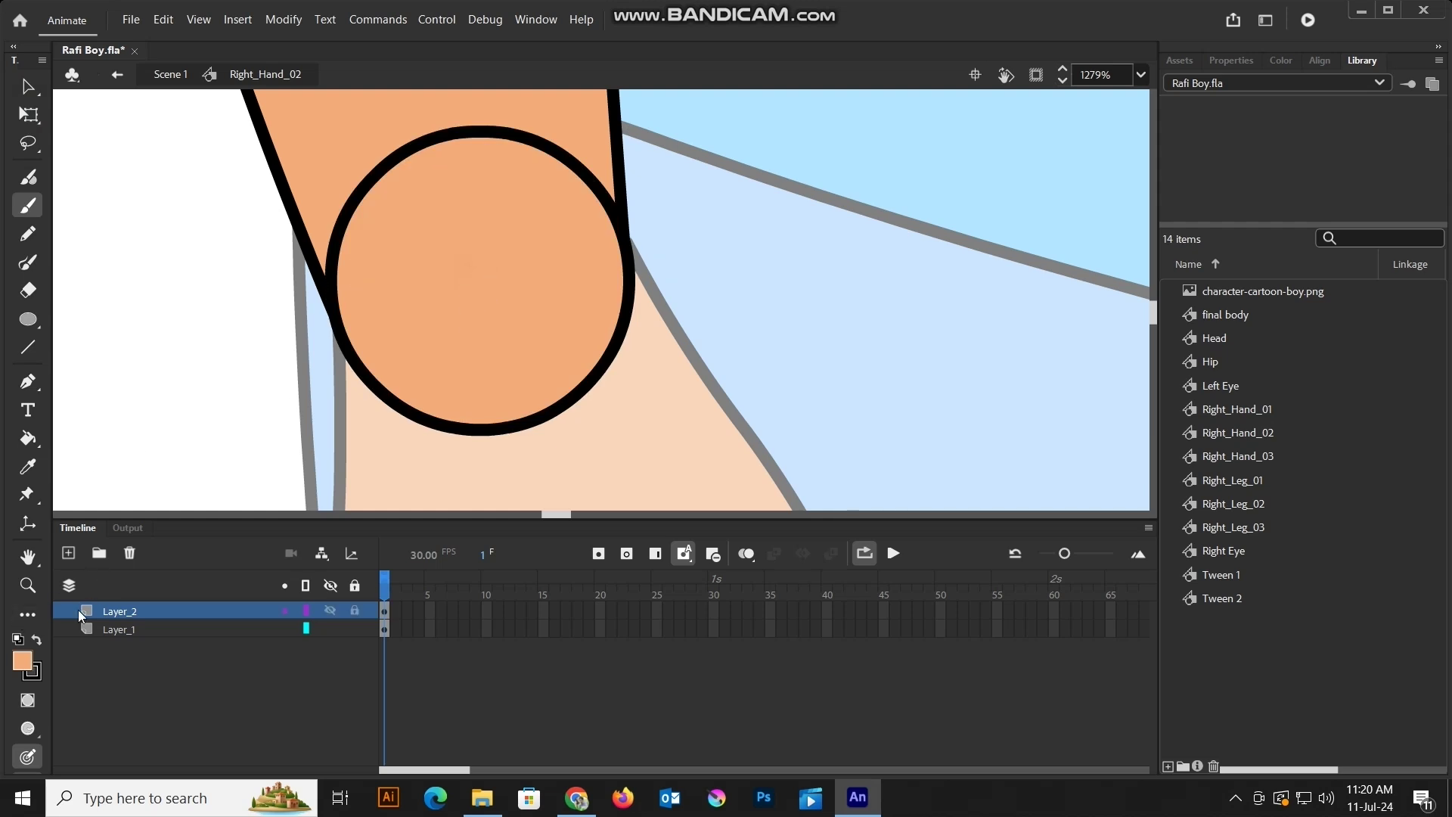
Set the brush colour to white and paint a small dot at the wrist circle's centre.
left_click(31, 670)
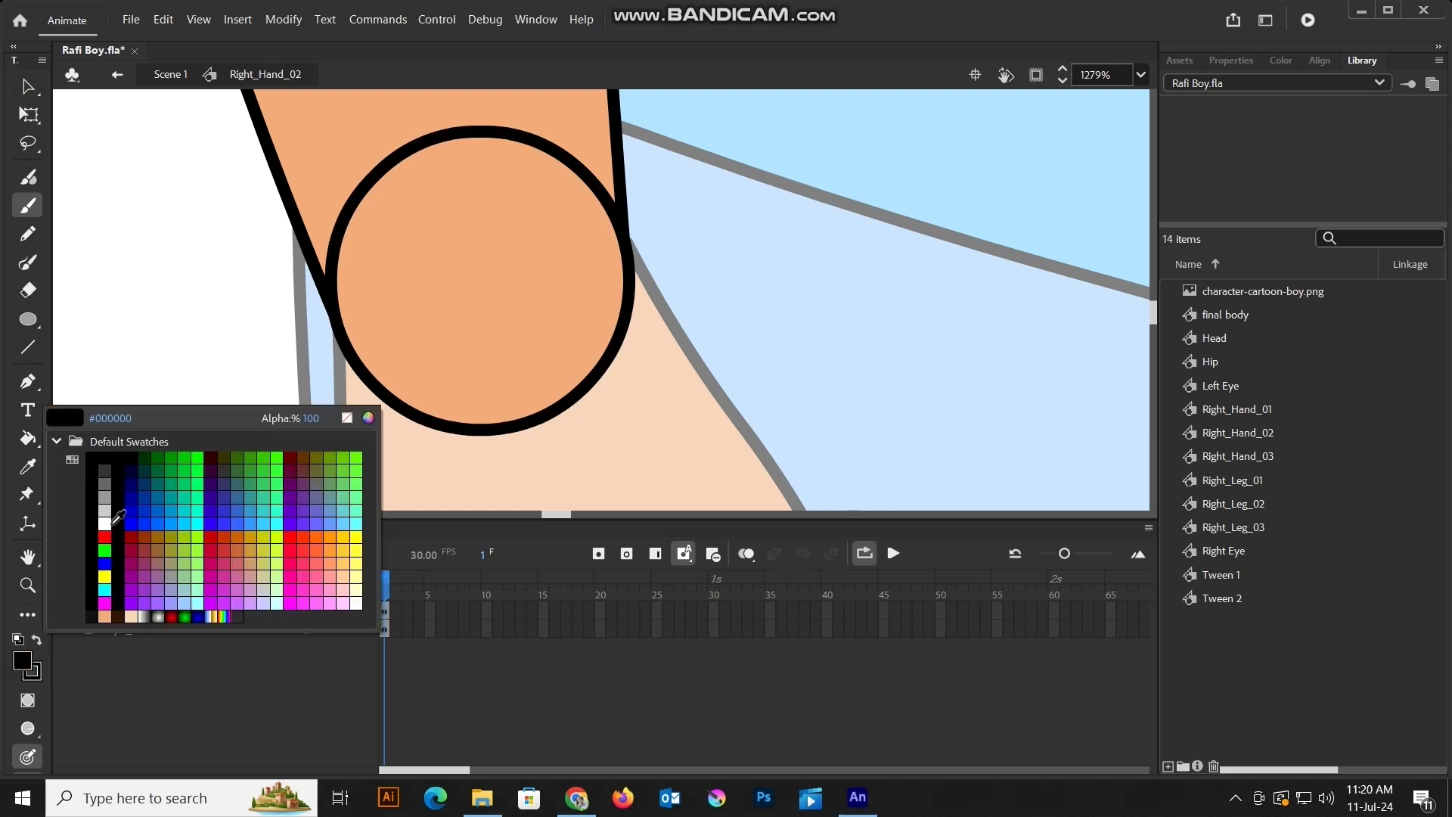
left_click(105, 523)
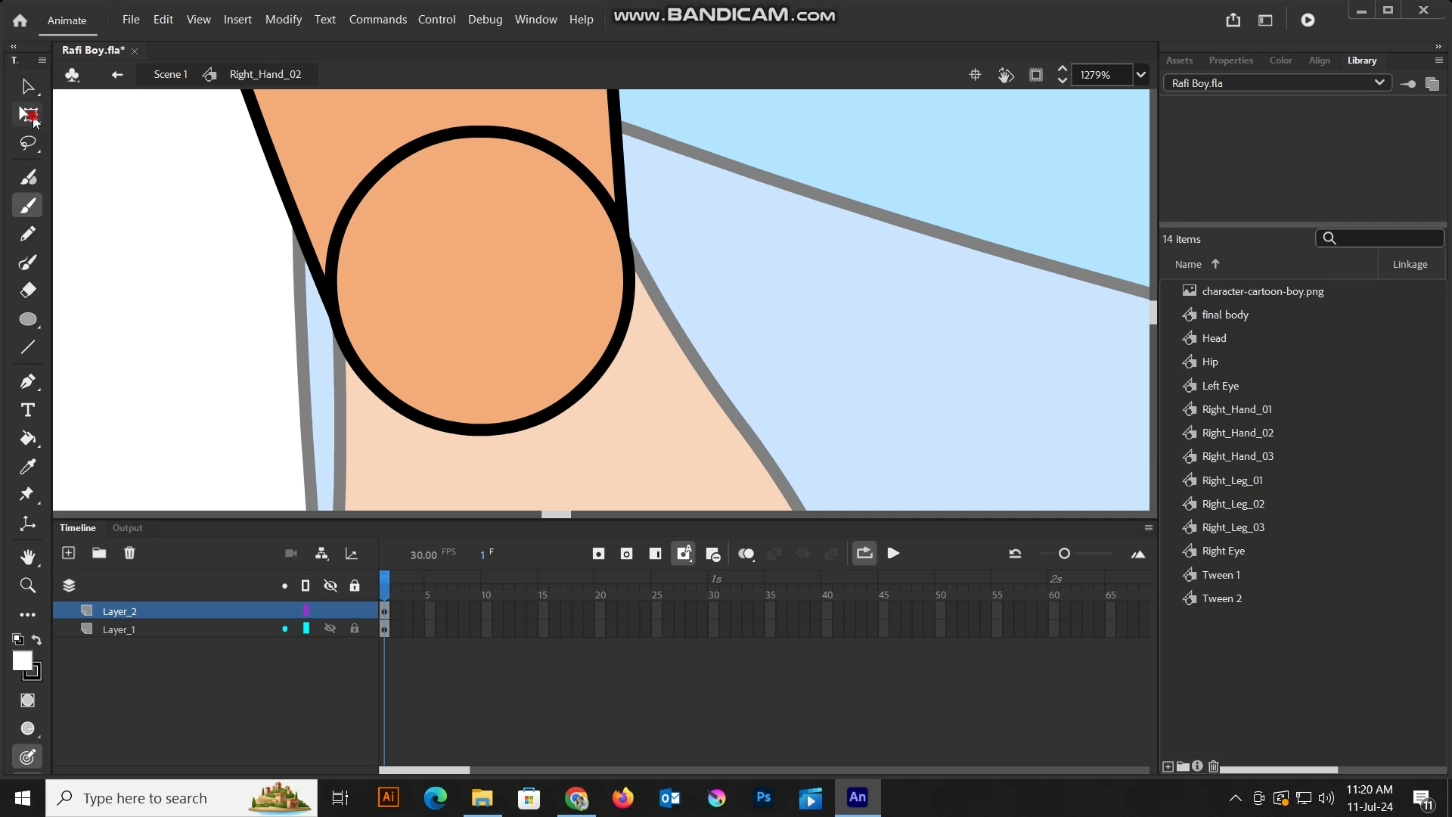
left_click(32, 116)
double_click(481, 312)
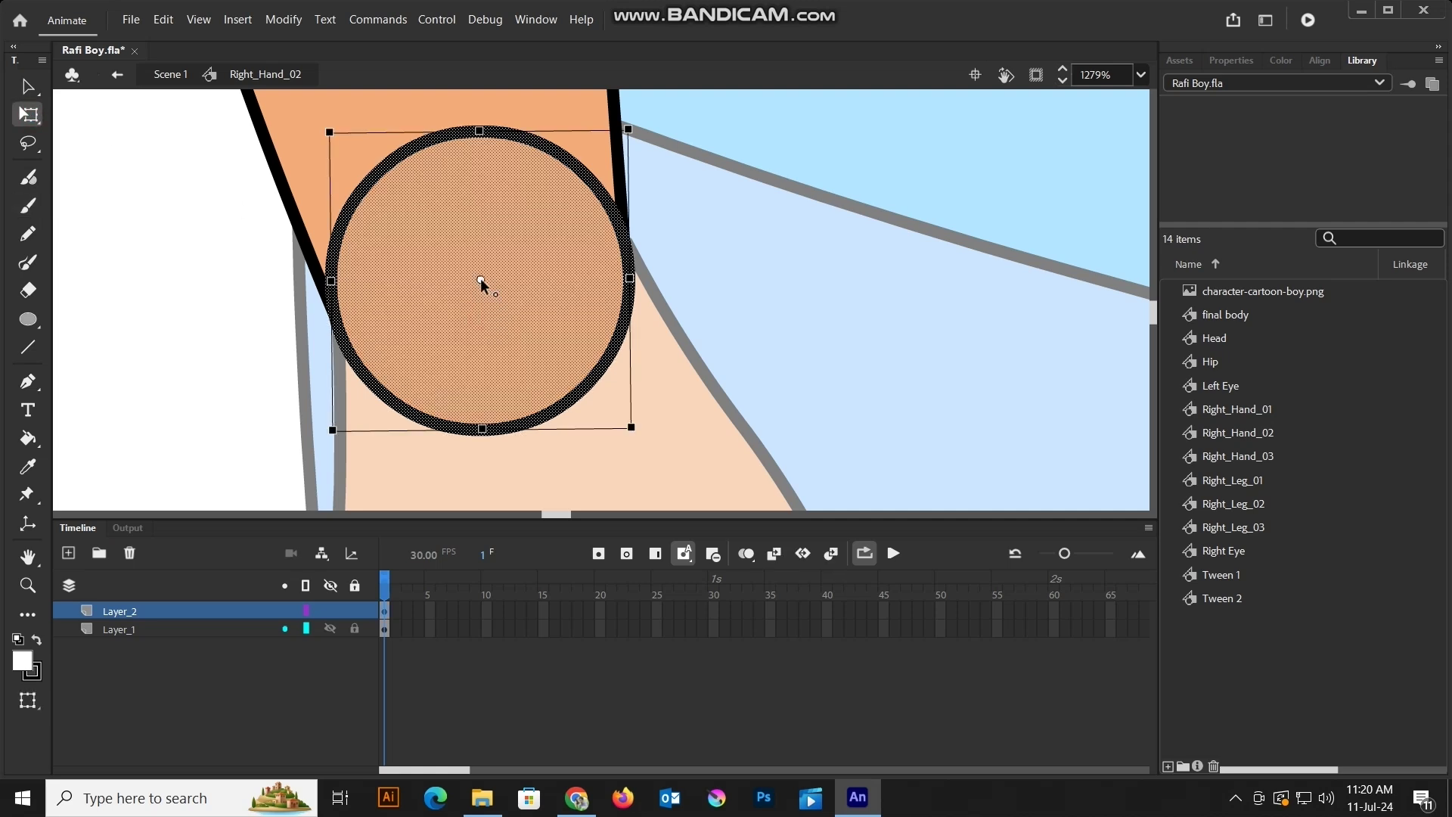
key("b")
left_click(481, 279)
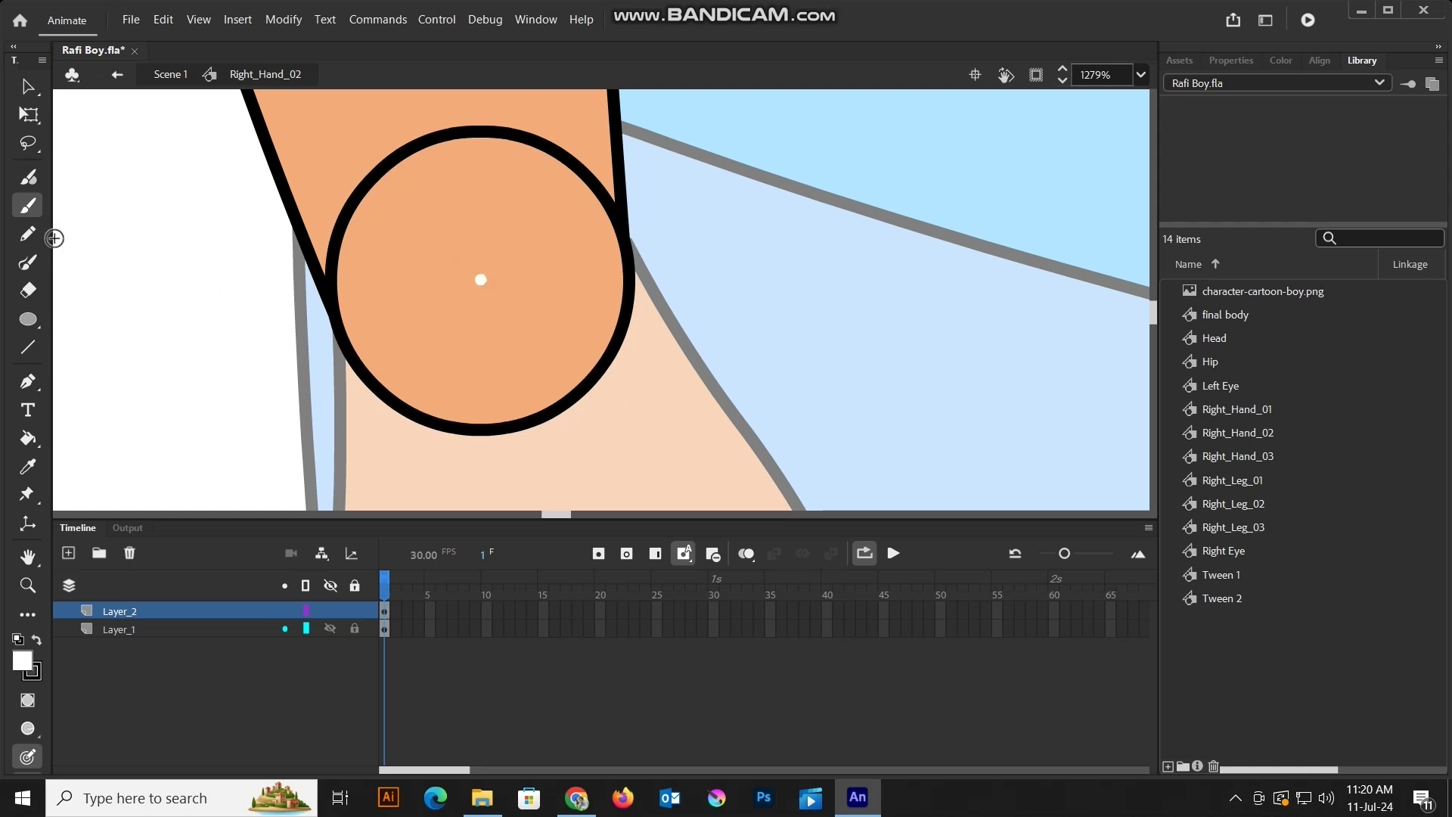
Move the circle's layer, Layer_2, below Layer_1 and return to Scene 1.
left_click(27, 86)
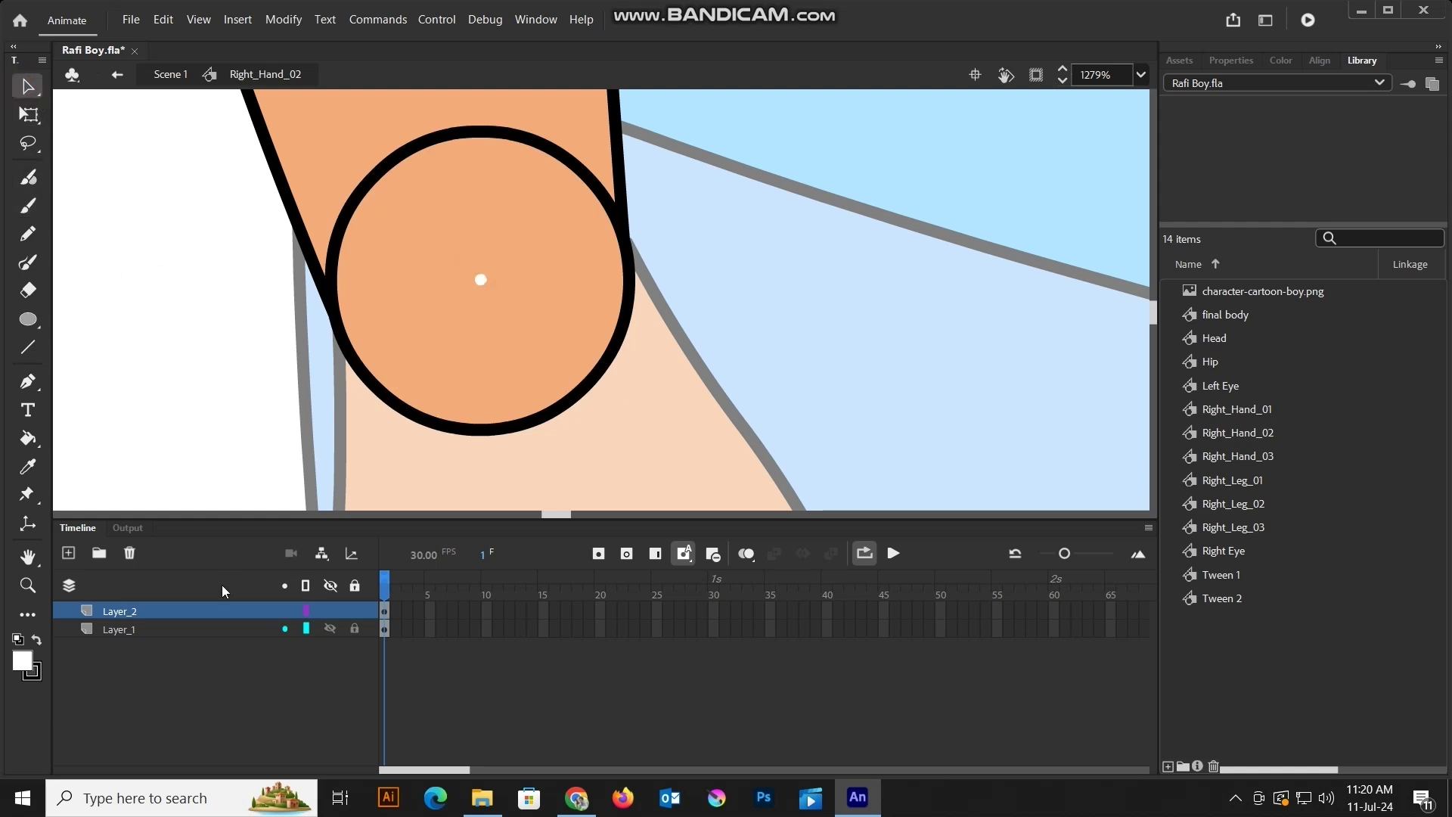
left_click(114, 608)
left_click_drag(115, 613, 116, 633)
left_click(144, 349)
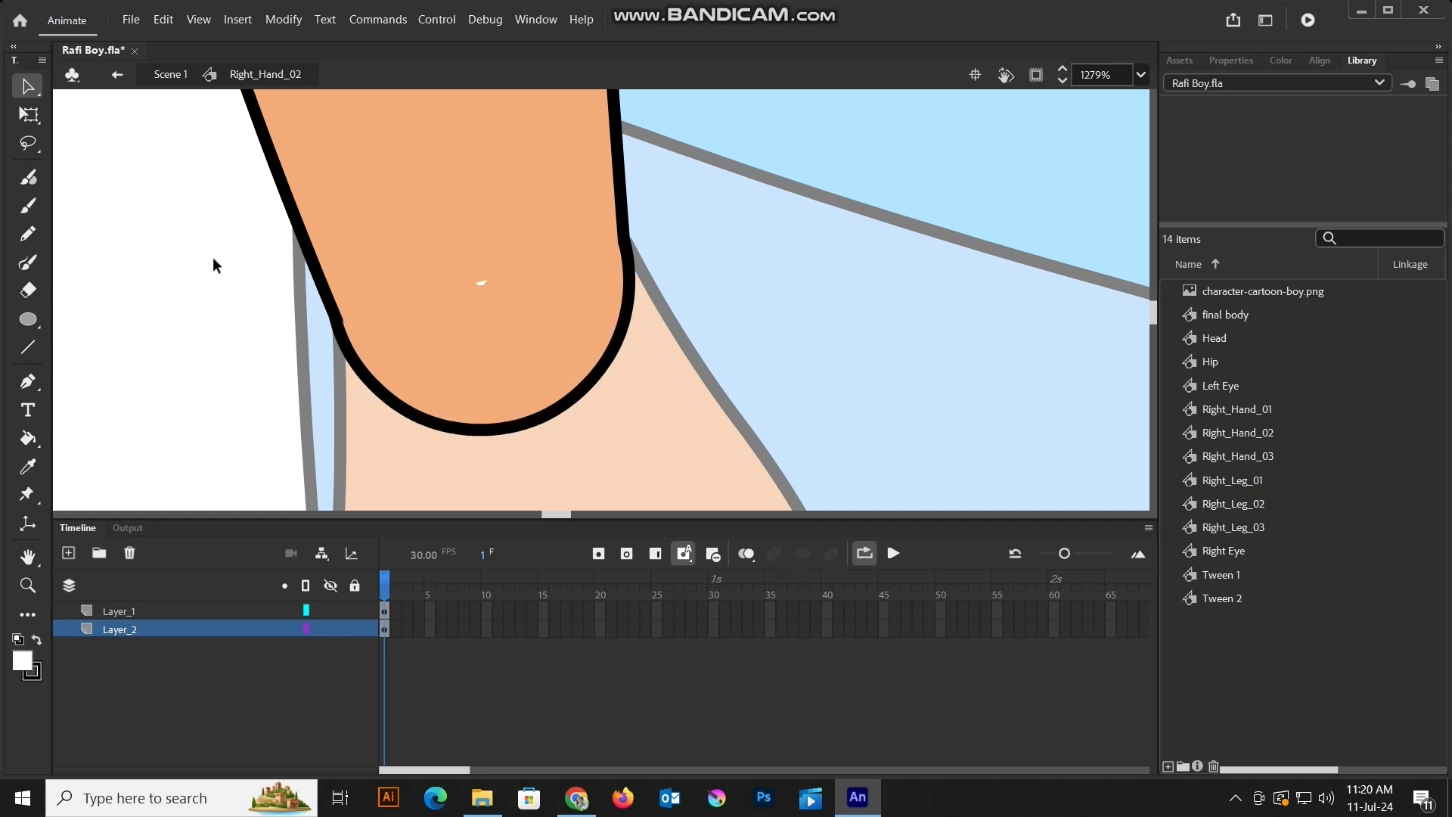
scroll(212, 256, "down", 3)
left_click_drag(164, 371, 205, 331)
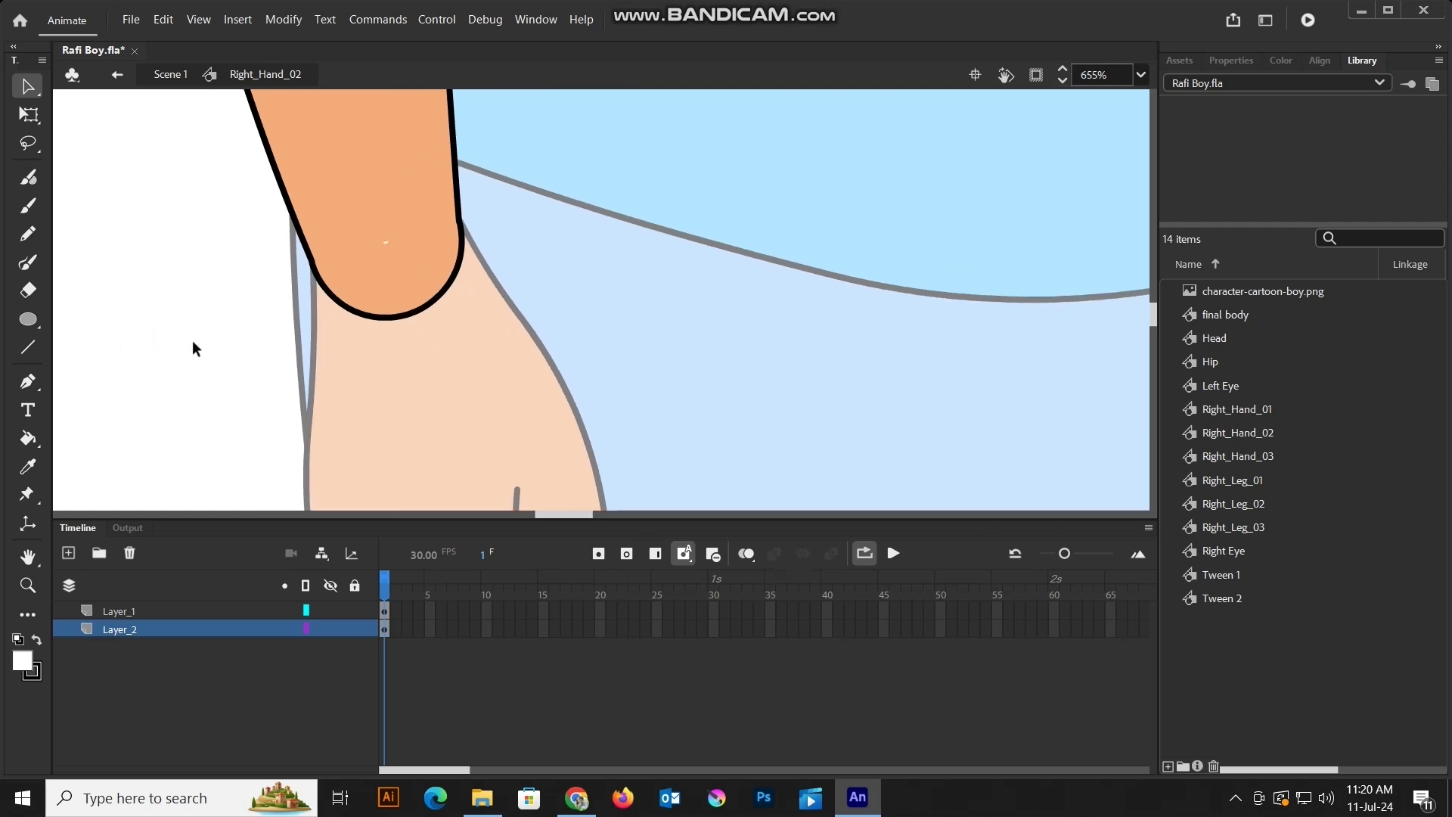
left_click(174, 76)
left_click(156, 428)
Nudge the hand slightly left and place its transformation point on the forearm's wrist dot in outline display.
left_click(425, 340)
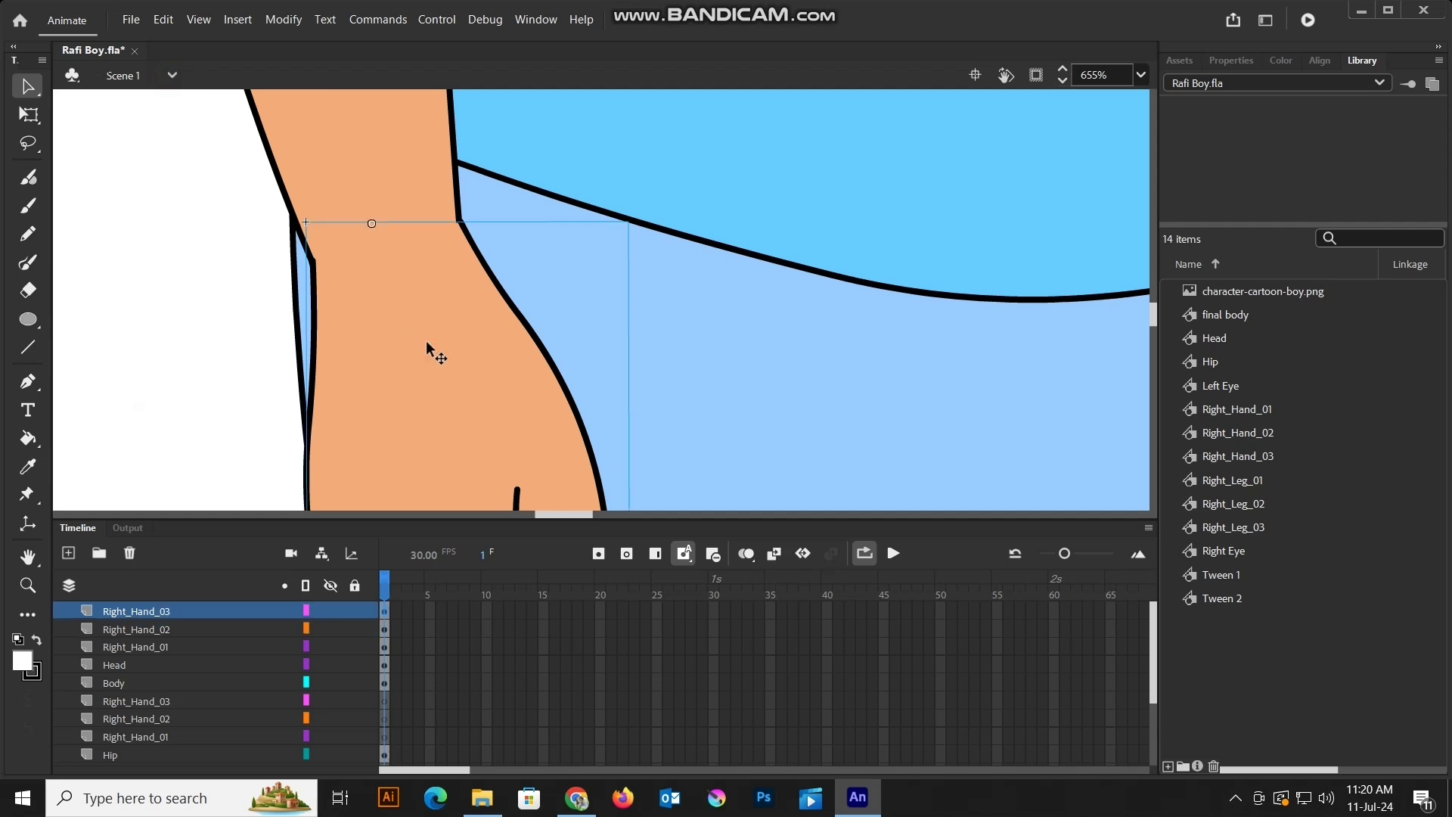
key("Left")
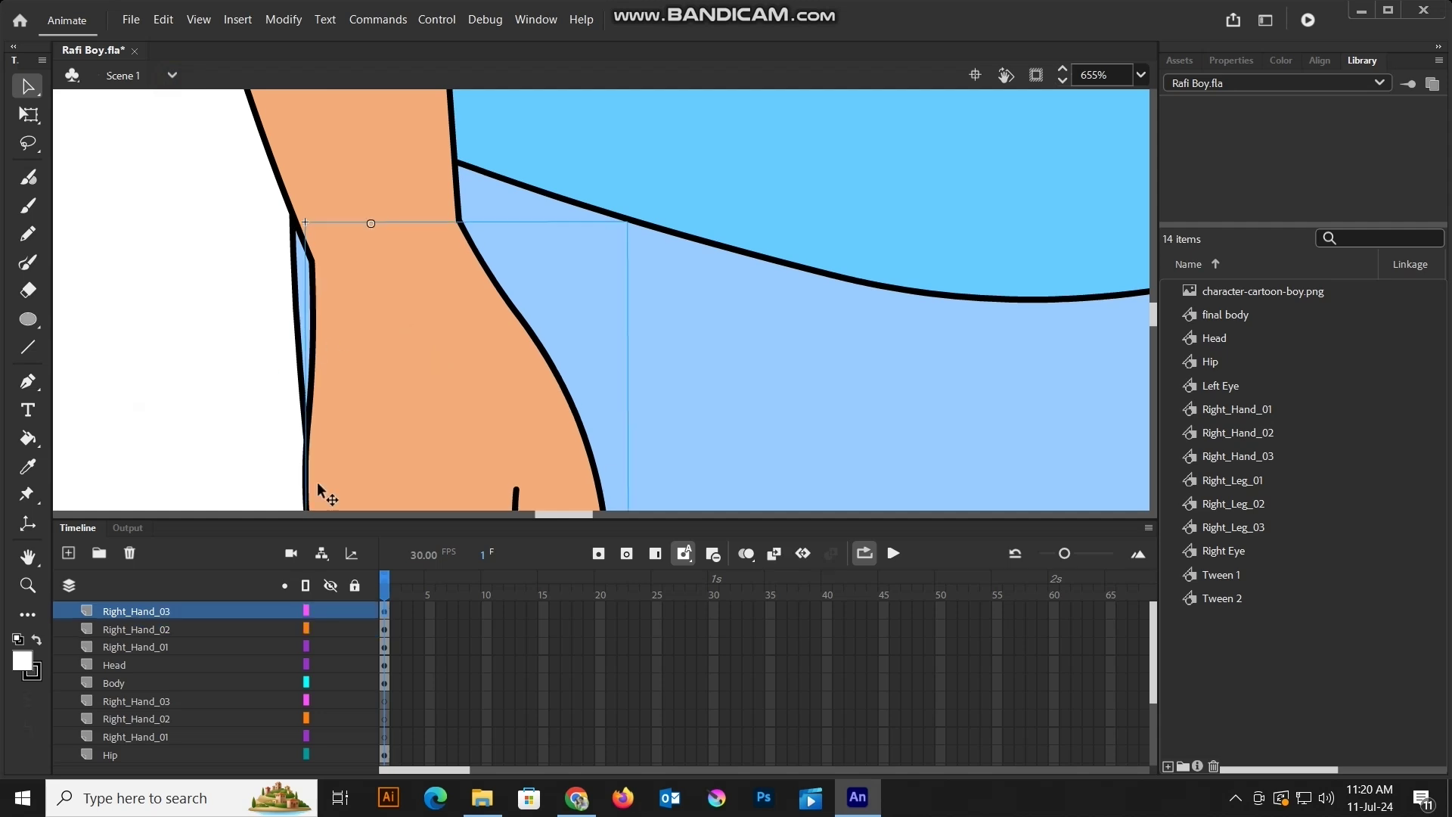
left_click(36, 123)
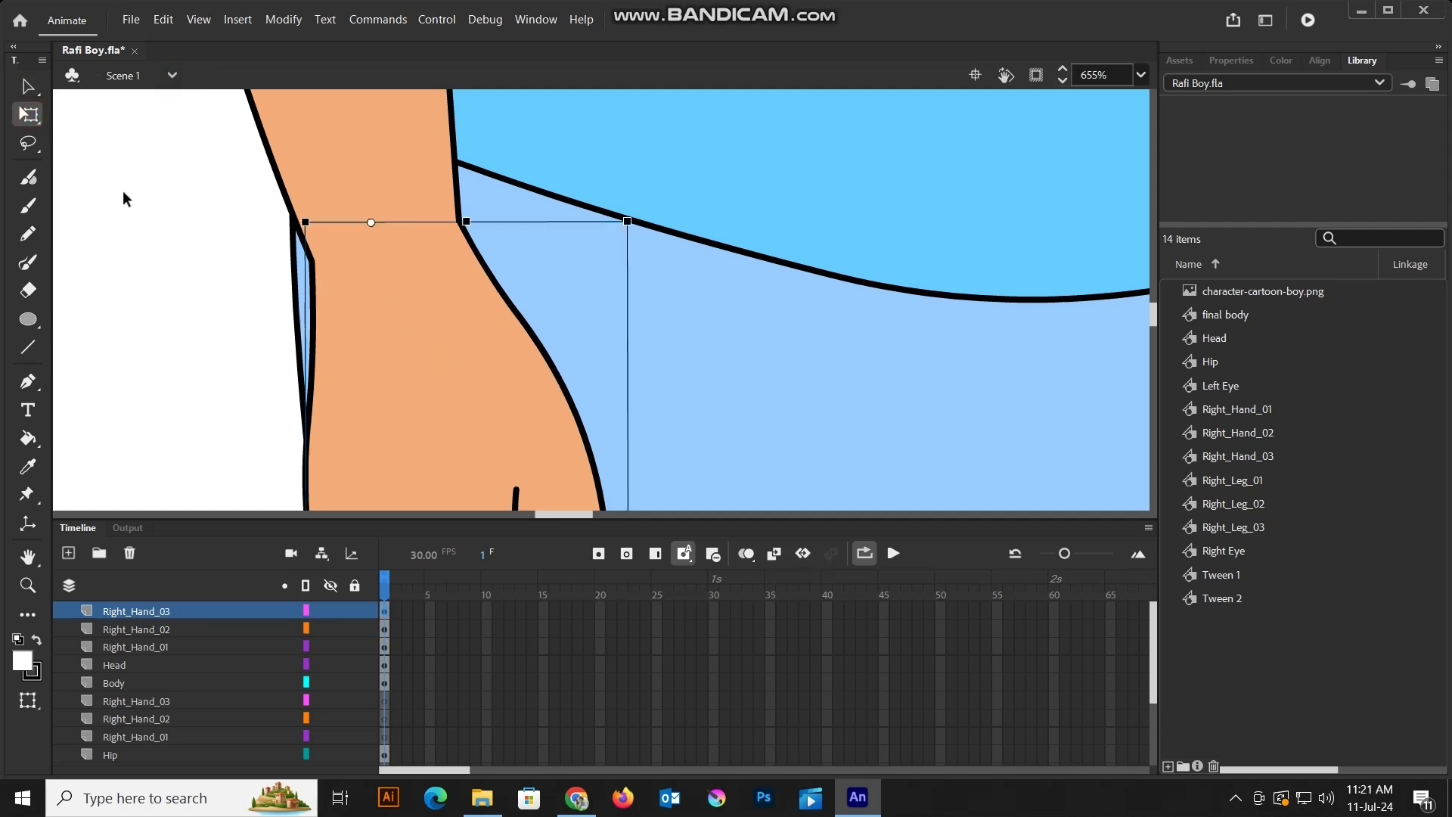
left_click(306, 586)
scroll(369, 227, "up", 5)
left_click_drag(370, 223, 407, 265)
scroll(406, 266, "up", 3)
left_click_drag(651, 330, 583, 292)
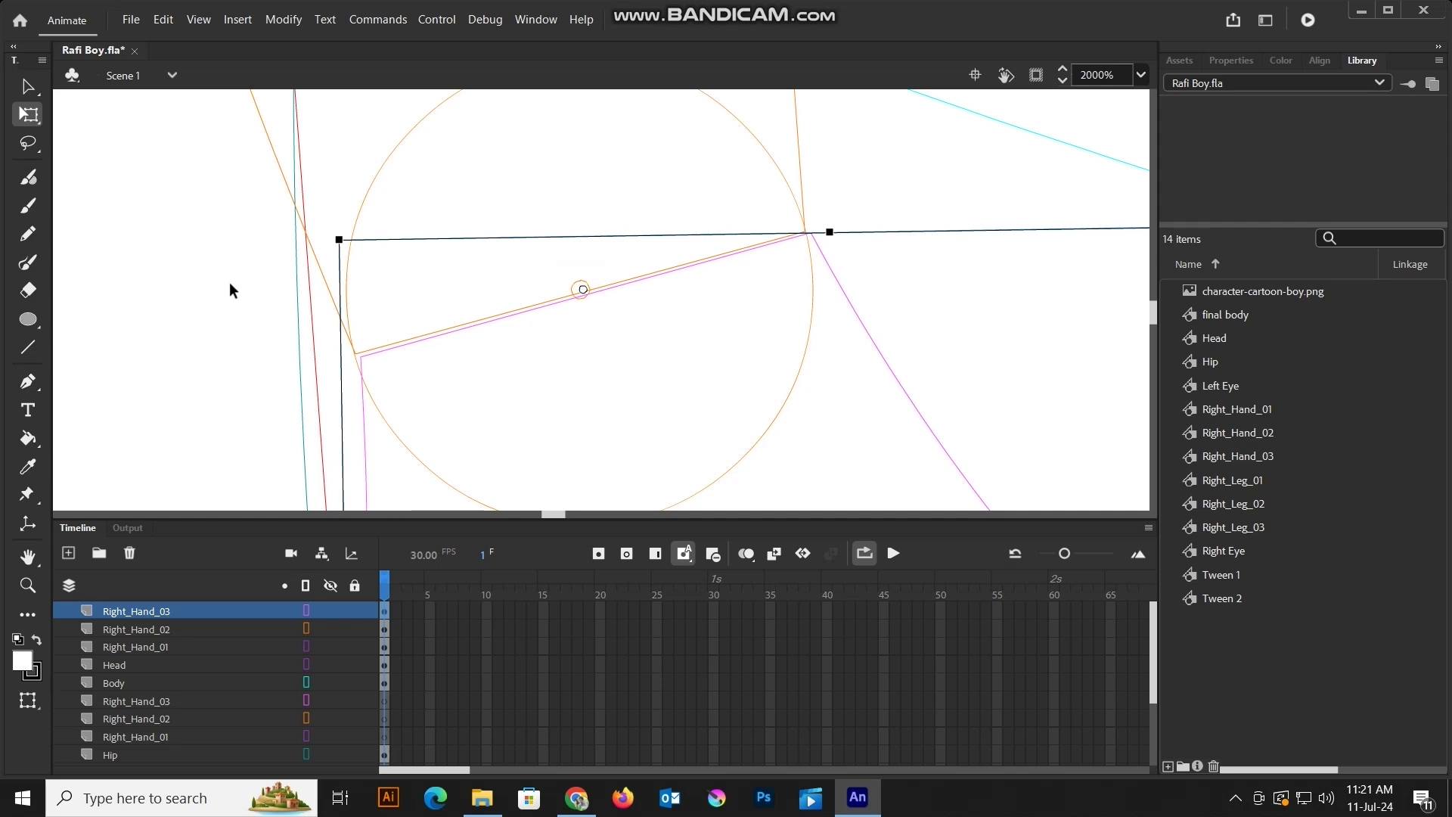
Restore the fills and nudge the hand left and up so its outlines meet the forearm's edges.
left_click(26, 88)
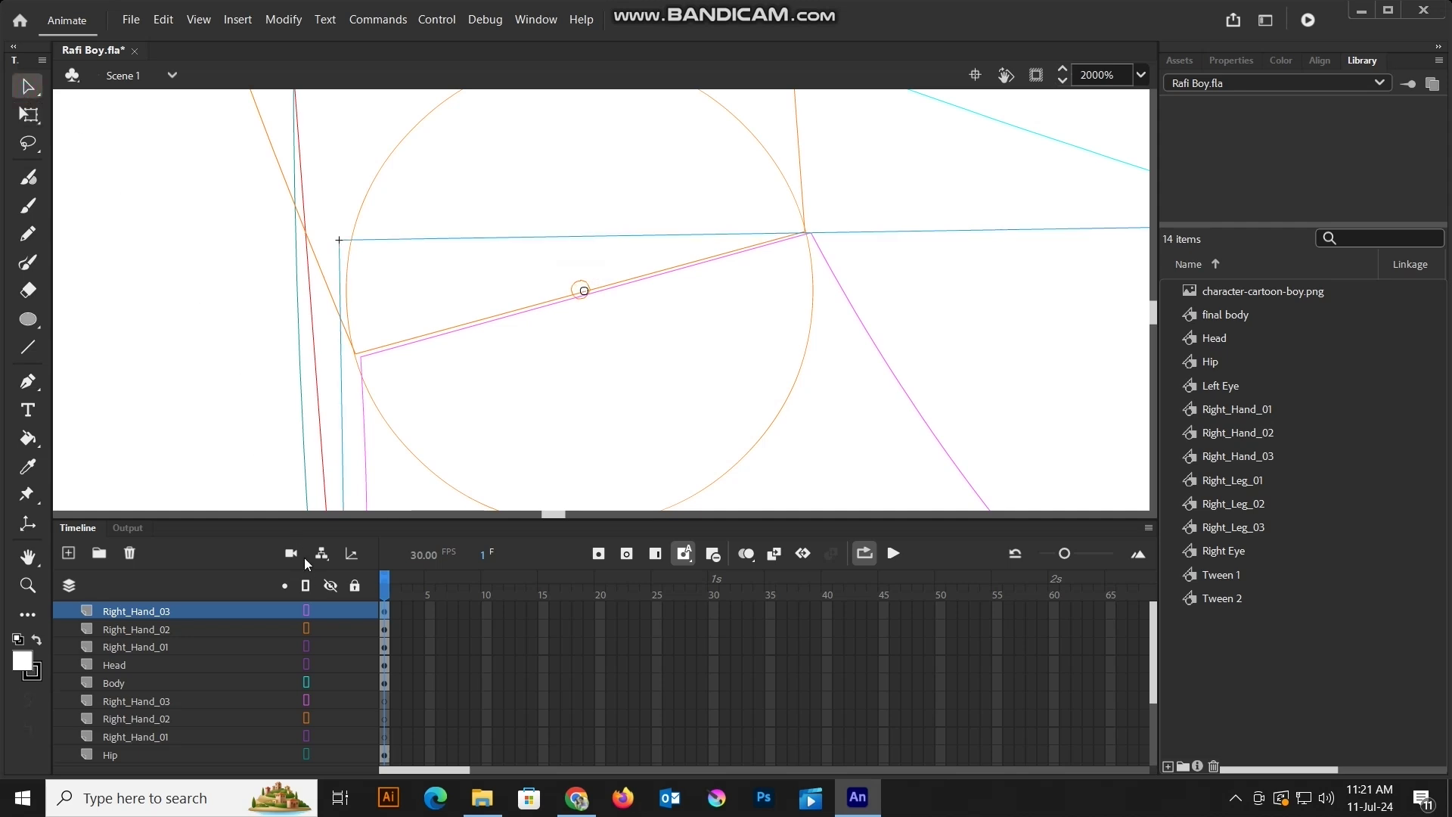
left_click(306, 587)
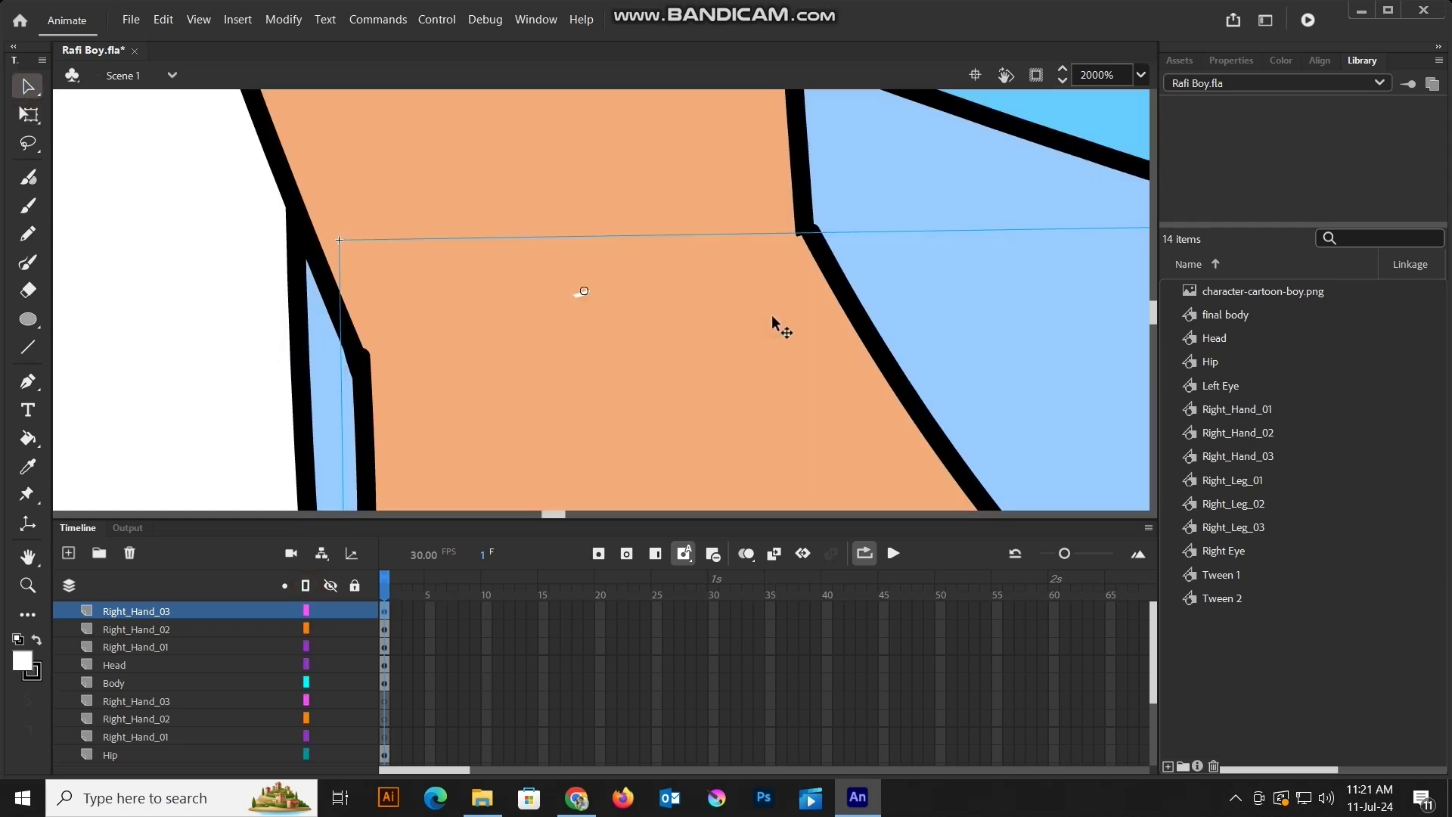
key("Left")
key("Left")
key("Up")
key("Left")
key("Left")
key("Left")
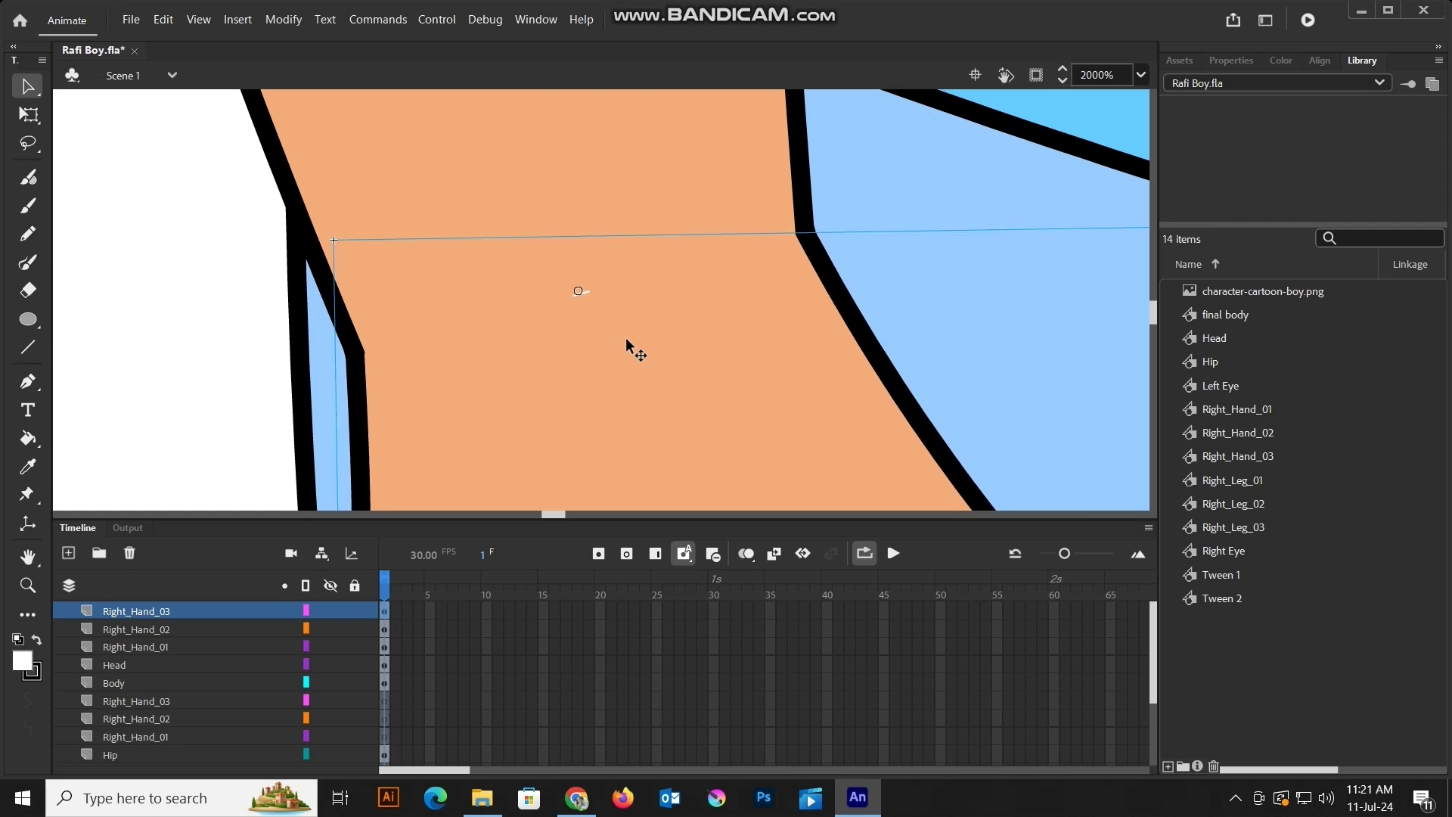
key("Up")
key("Up")
key("Up")
key("Left")
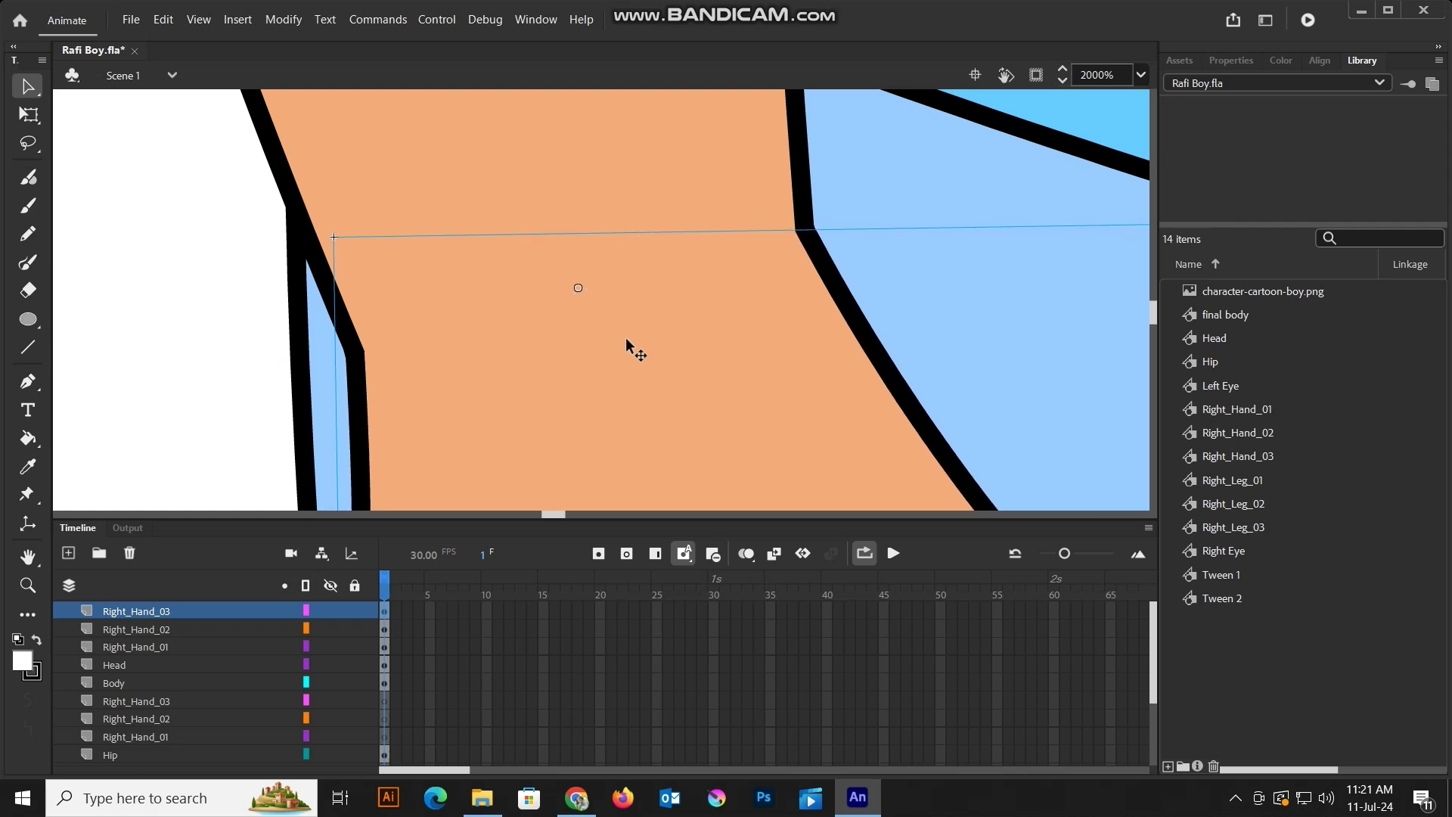
Nudge the hand down in outline display and realign its transformation point with the centre of the wrist dot.
left_click(305, 586)
key("Down")
key("Down")
key("Down")
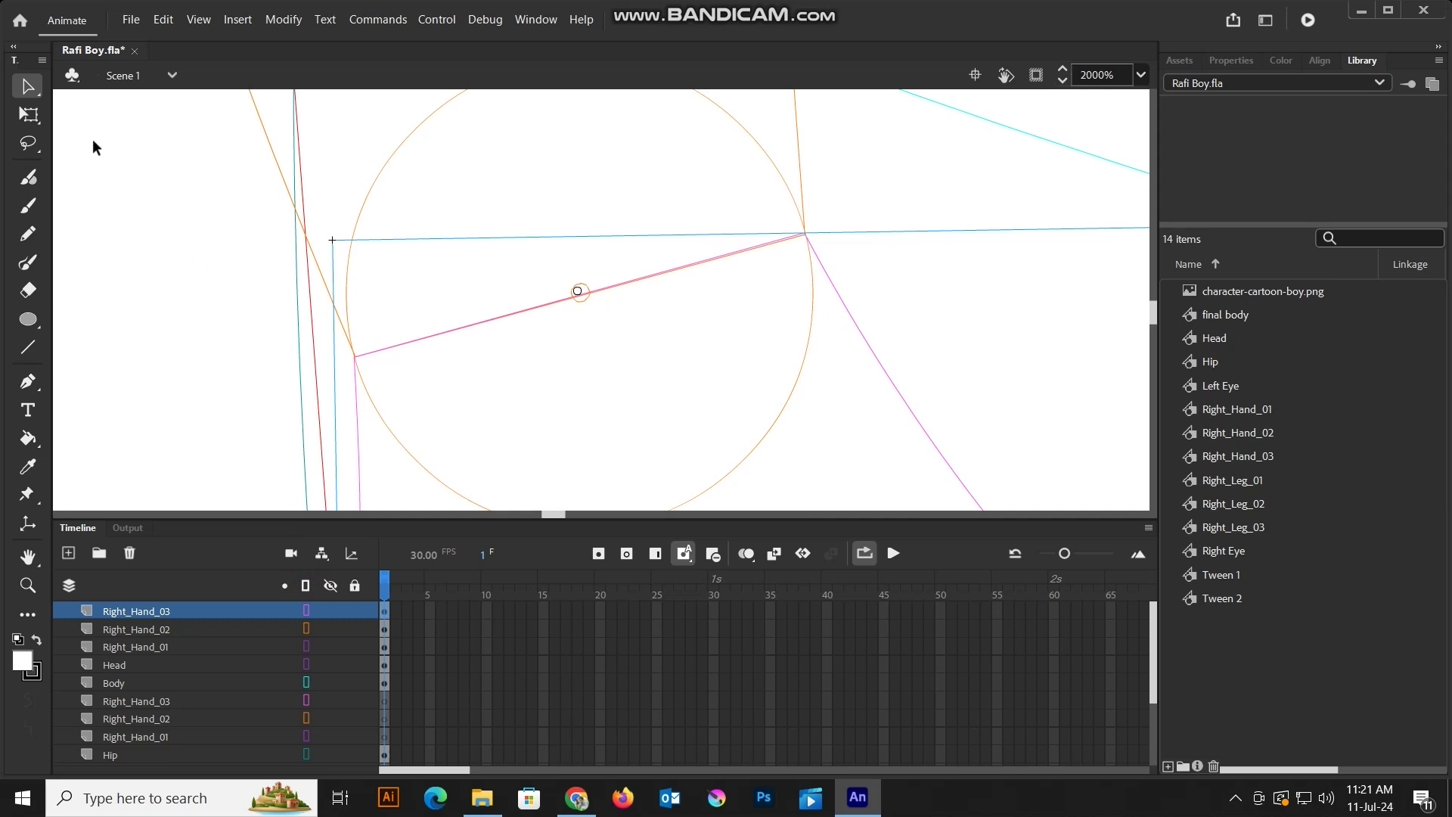
left_click_drag(578, 291, 582, 295)
key("ctrl+x")
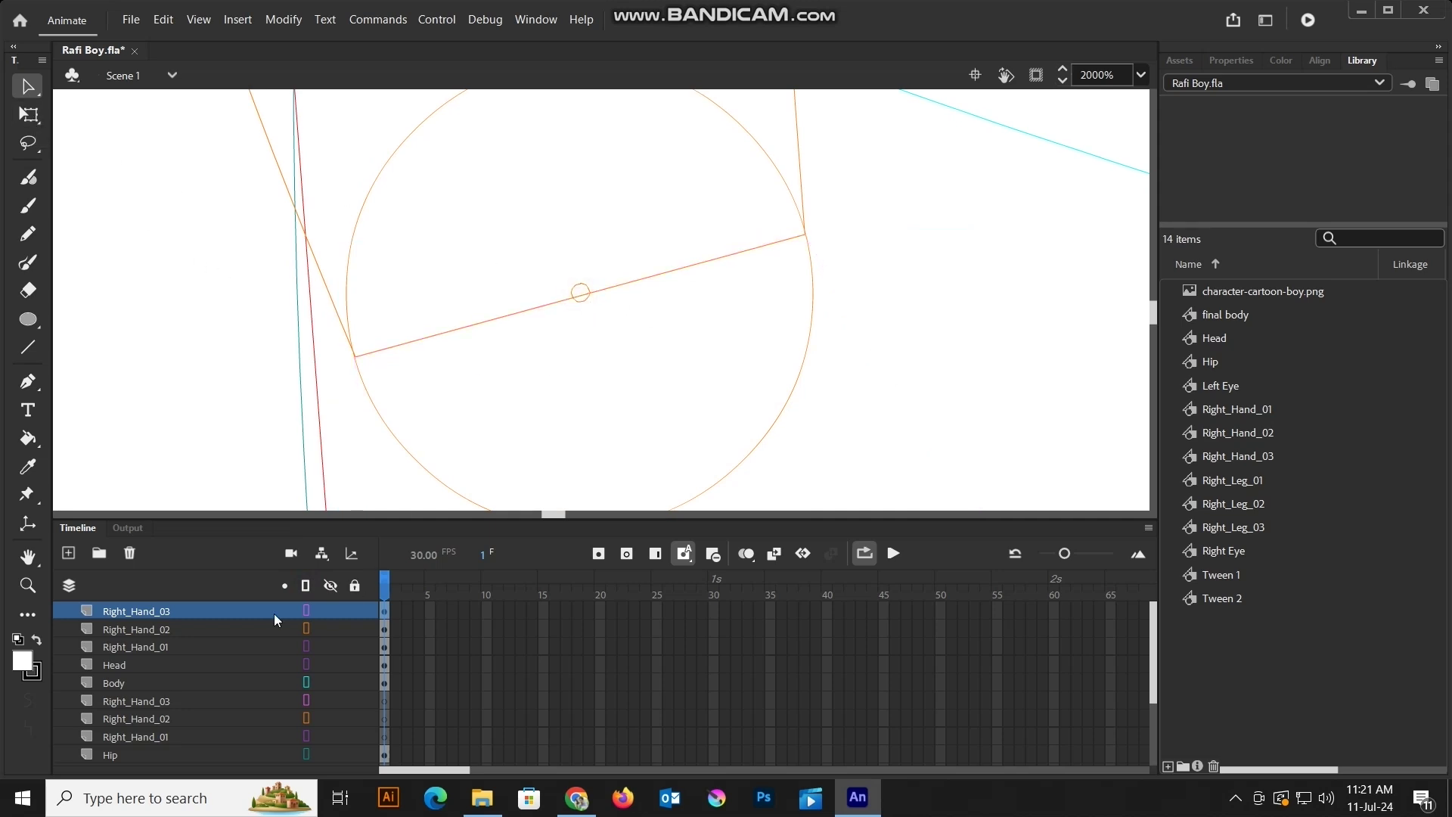
left_click(306, 586)
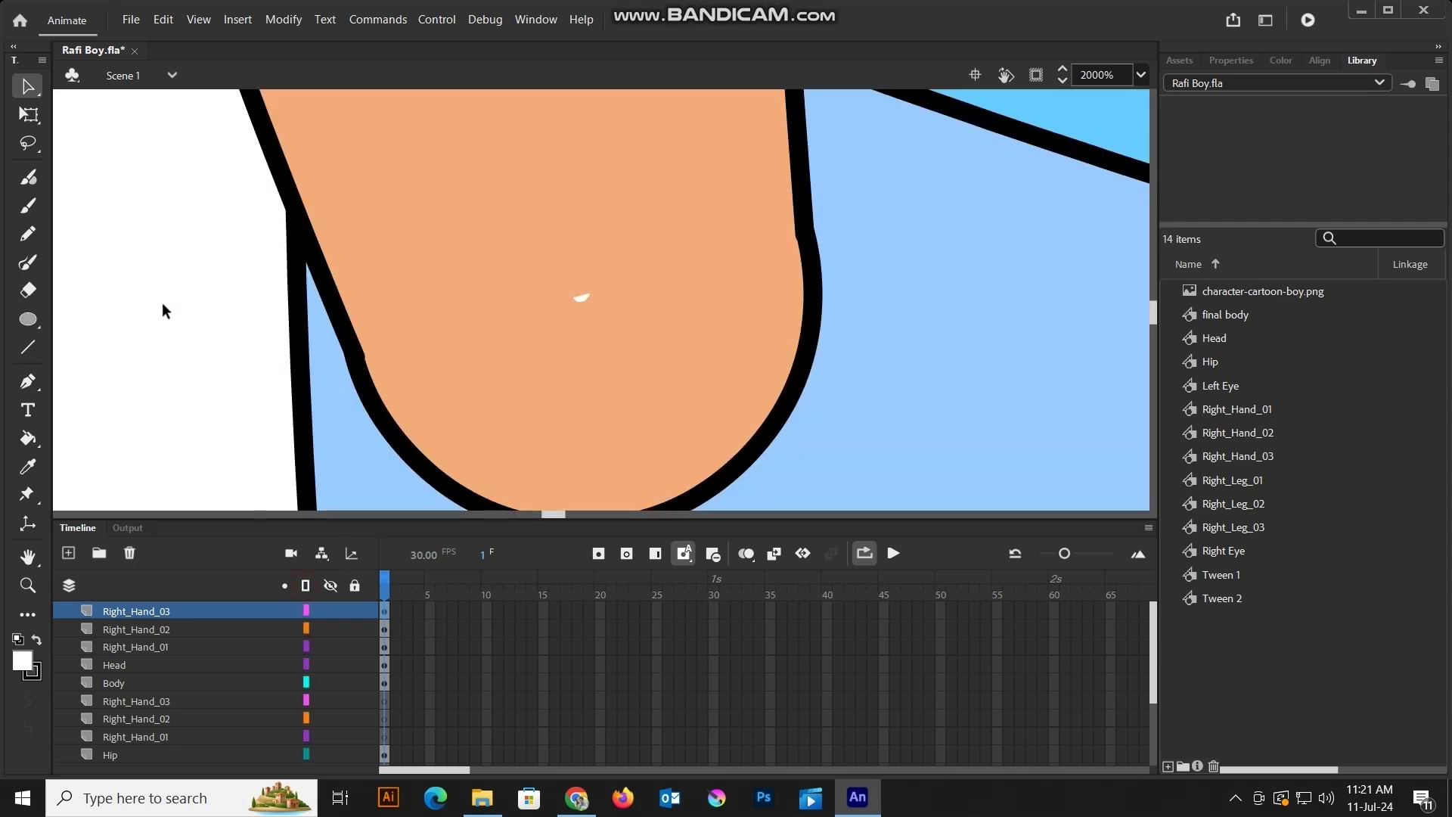
scroll(453, 207, "down", 5)
key("ctrl+z")
key("ctrl+z")
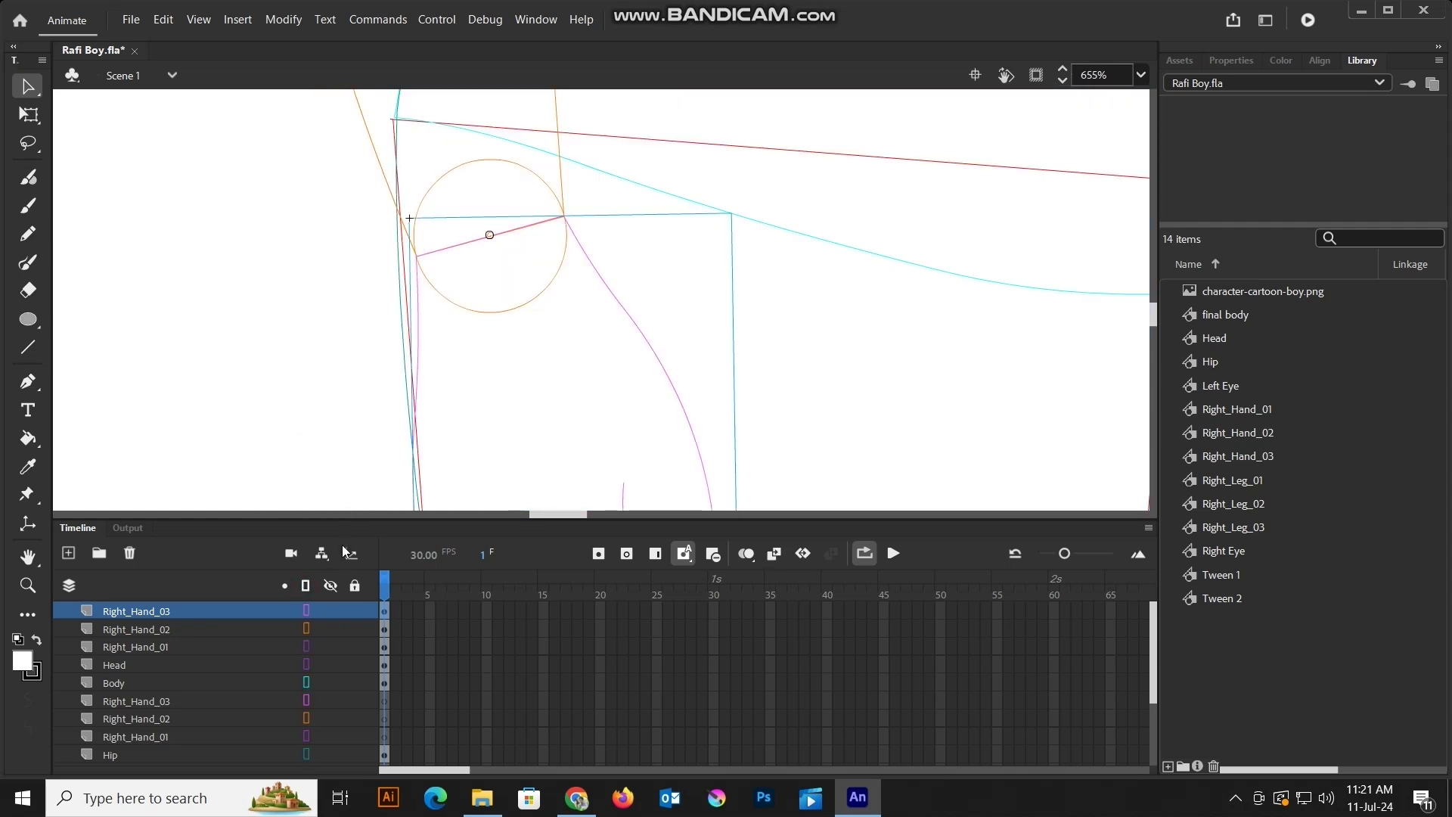
Restore the fills and test the wrist joint by rotating the hand outward, away from the trousers.
left_click(309, 586)
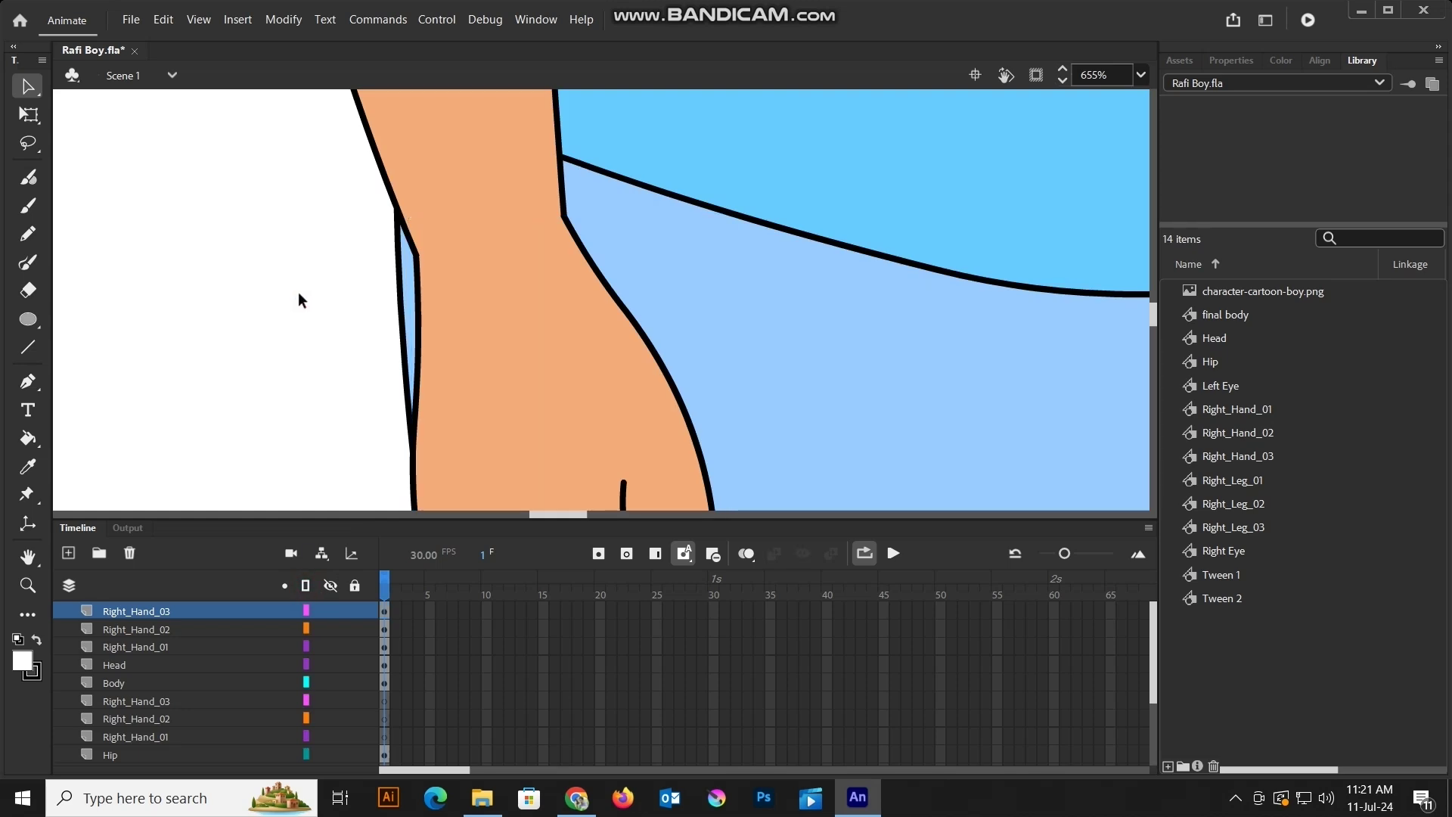
scroll(298, 292, "down", 4)
key("q")
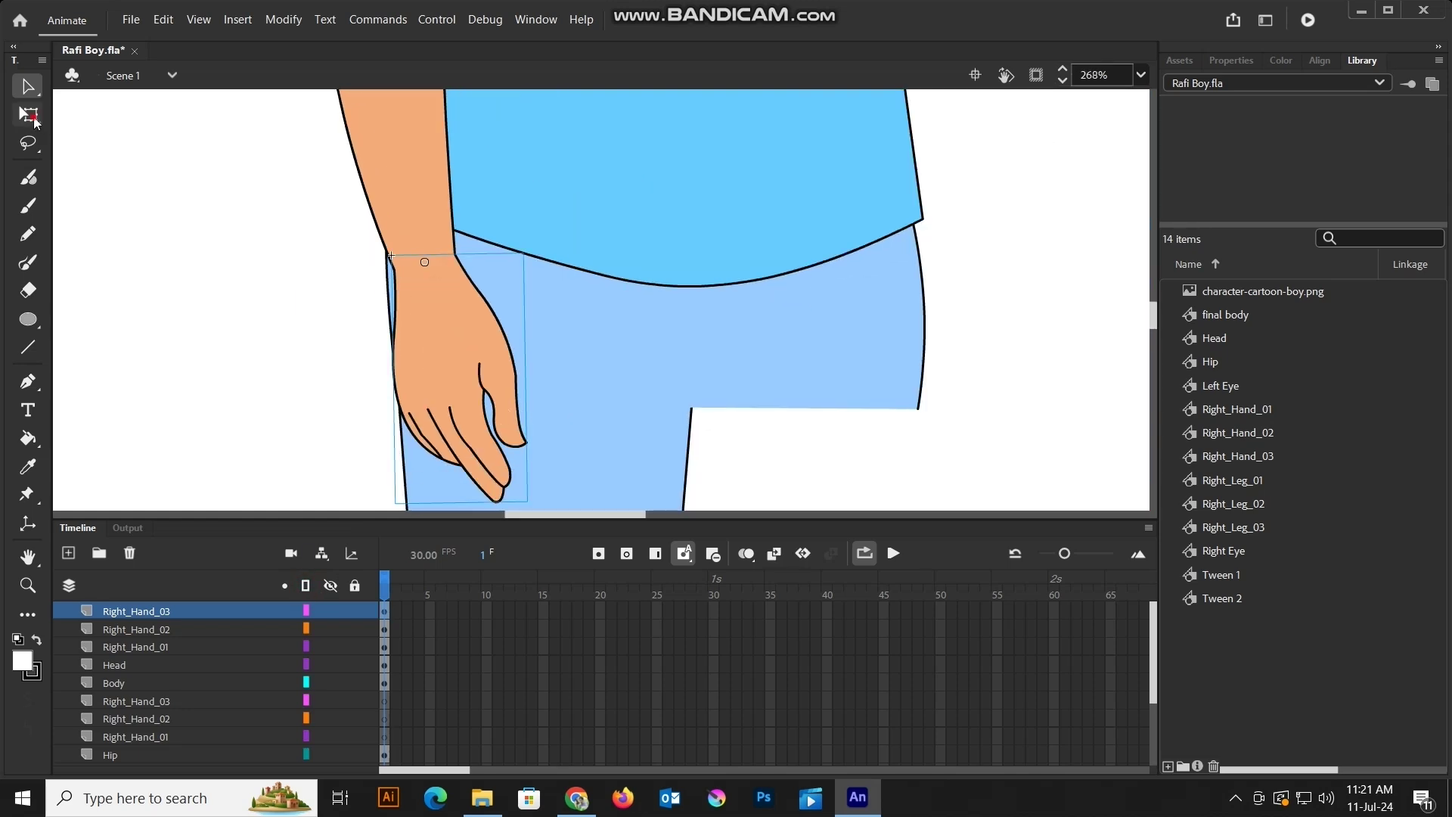
left_click_drag(547, 502, 332, 491)
left_click(240, 307)
left_click(502, 285)
left_click(275, 291)
left_click(447, 338)
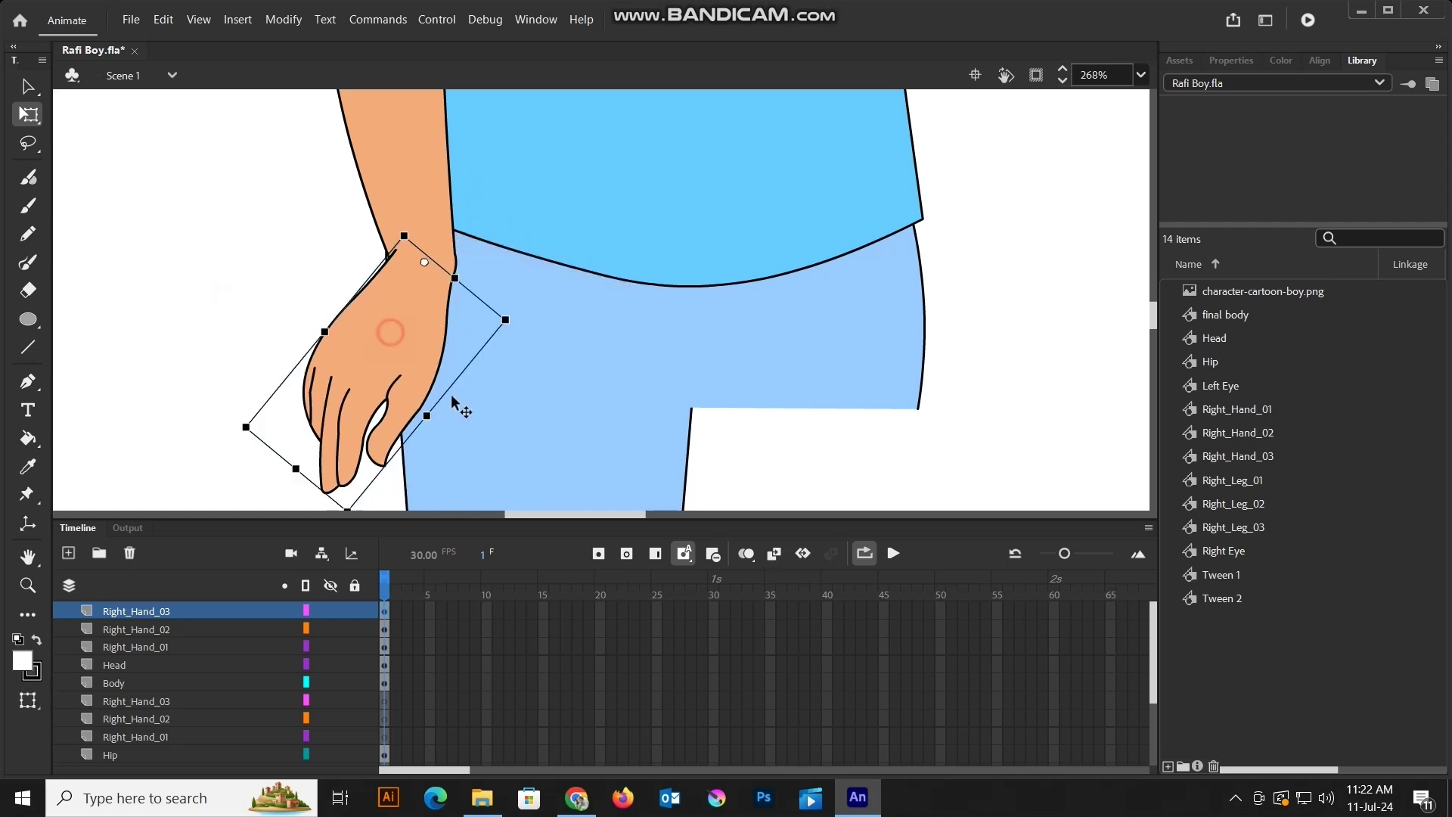
Rotate the near hand inward about its wrist pivot so it hangs in front of the trousers.
left_click(529, 292)
left_click(219, 282)
left_click(387, 346)
left_click_drag(515, 319, 522, 242)
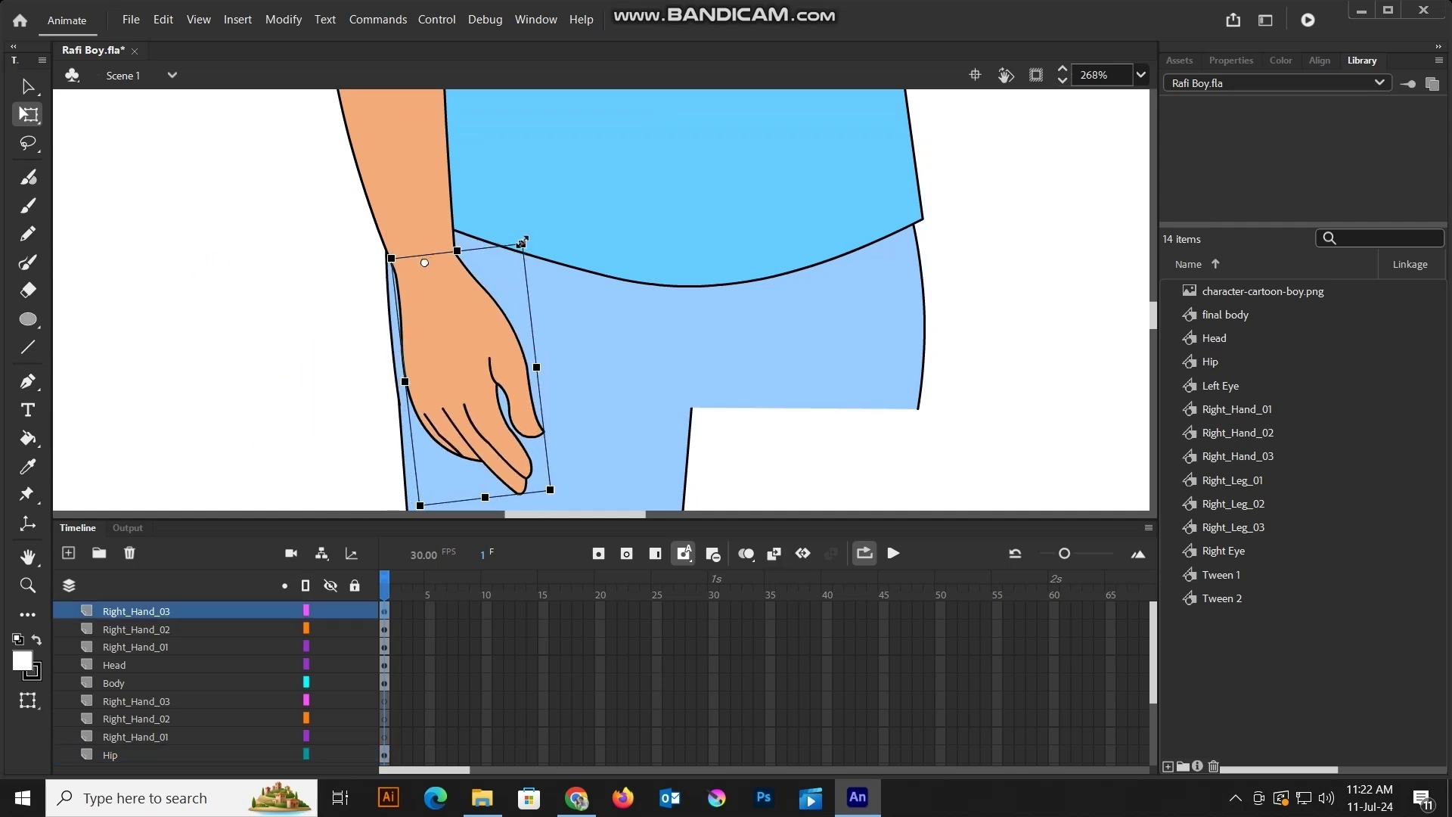
scroll(522, 377, "down", 5)
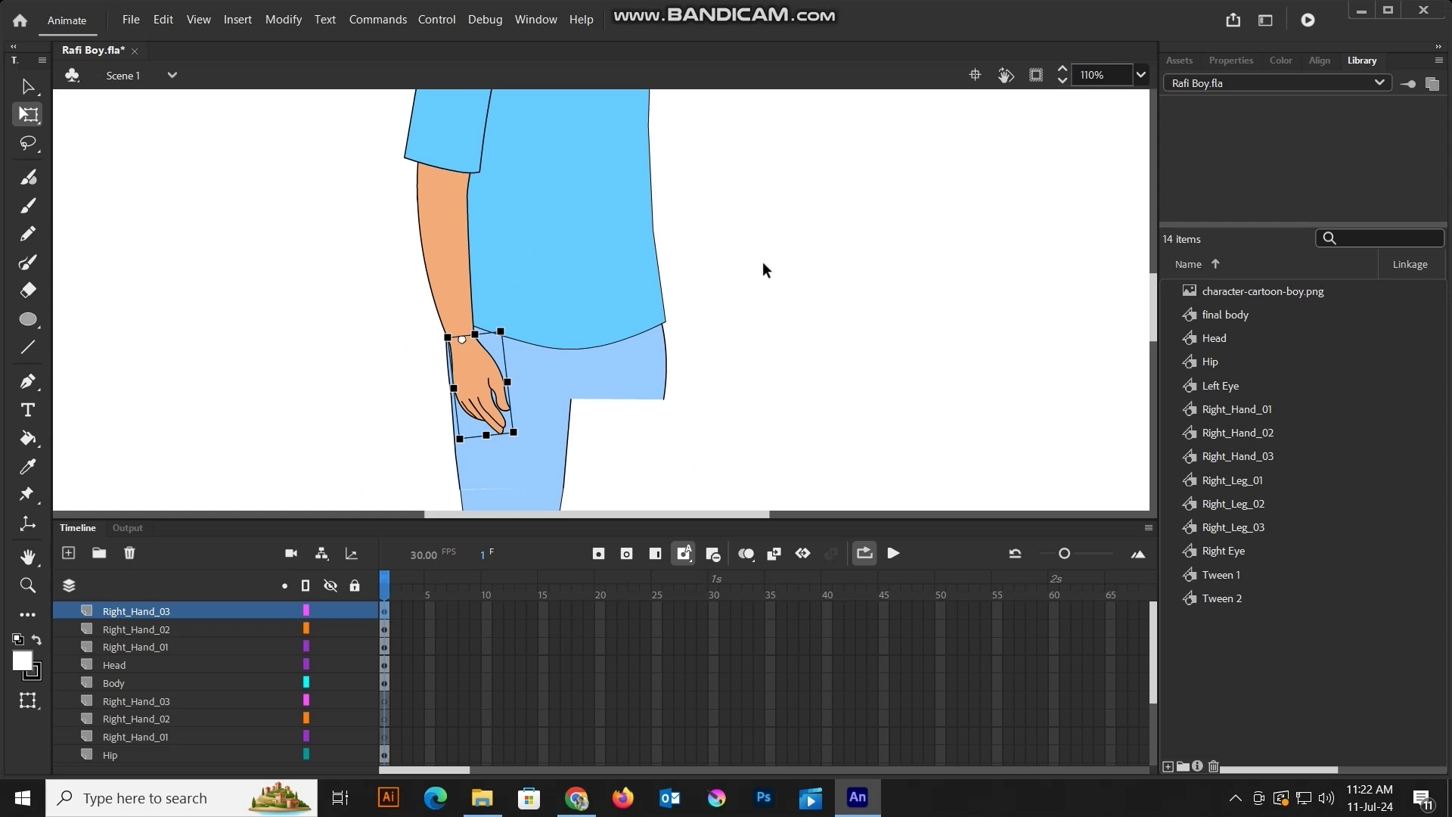
scroll(551, 274, "up", 2)
left_click(738, 285)
Test the shoulder and elbow joints by rotating the near upper arm and forearm forward across the shirt.
scroll(690, 240, "down", 4)
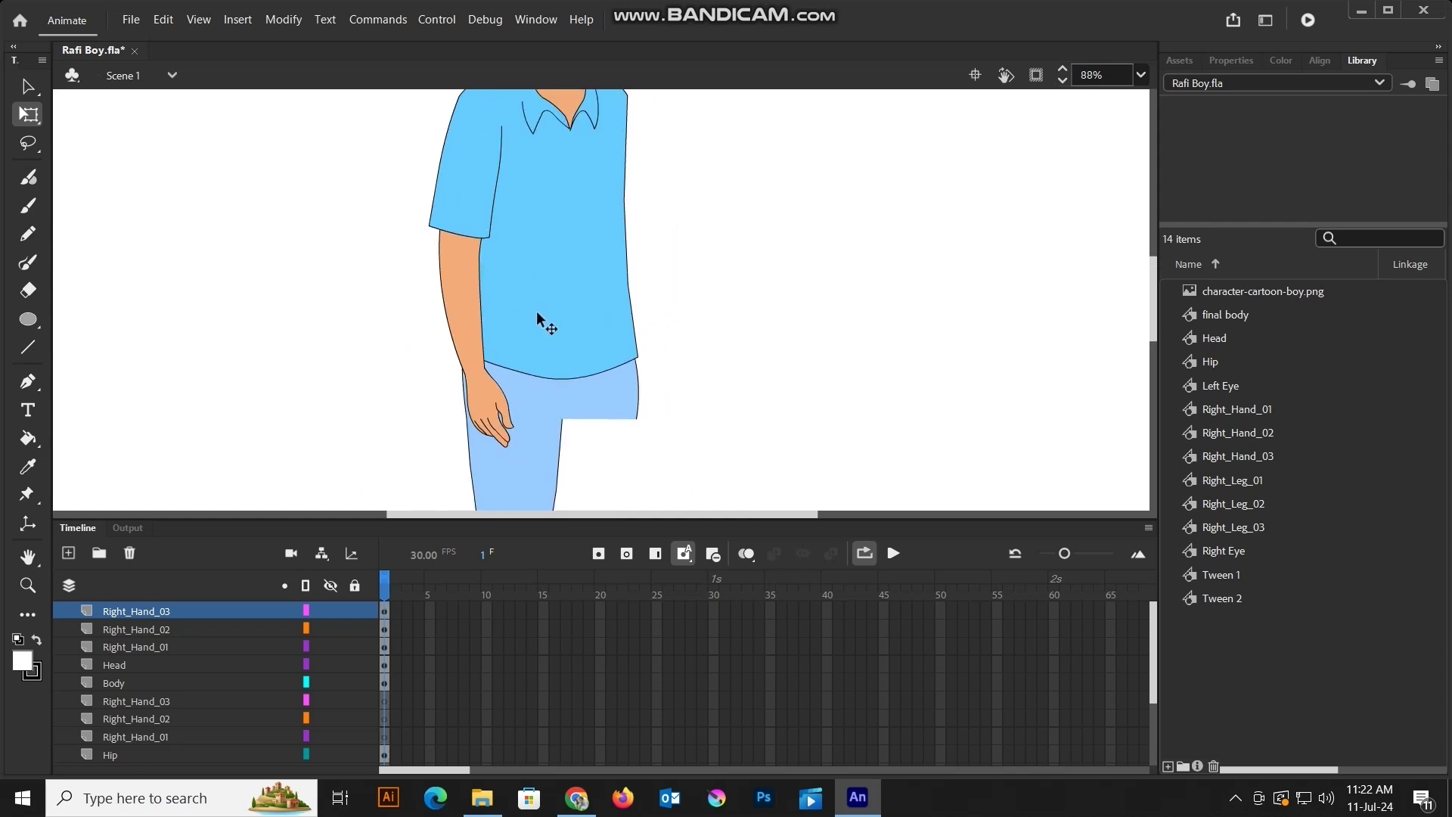
left_click(477, 185)
left_click_drag(518, 295, 601, 274)
left_click(706, 269)
left_click(568, 272)
left_click_drag(629, 351, 729, 255)
left_click(721, 314)
Test the wrist joint by tilting the hand up and down at the end of the outstretched forearm.
left_click(687, 266)
left_click(713, 318)
left_click(669, 268)
left_click(718, 288)
left_click(694, 270)
left_click_drag(709, 278, 709, 301)
left_click(746, 316)
scroll(622, 393, "down", 1)
scroll(609, 220, "up", 1)
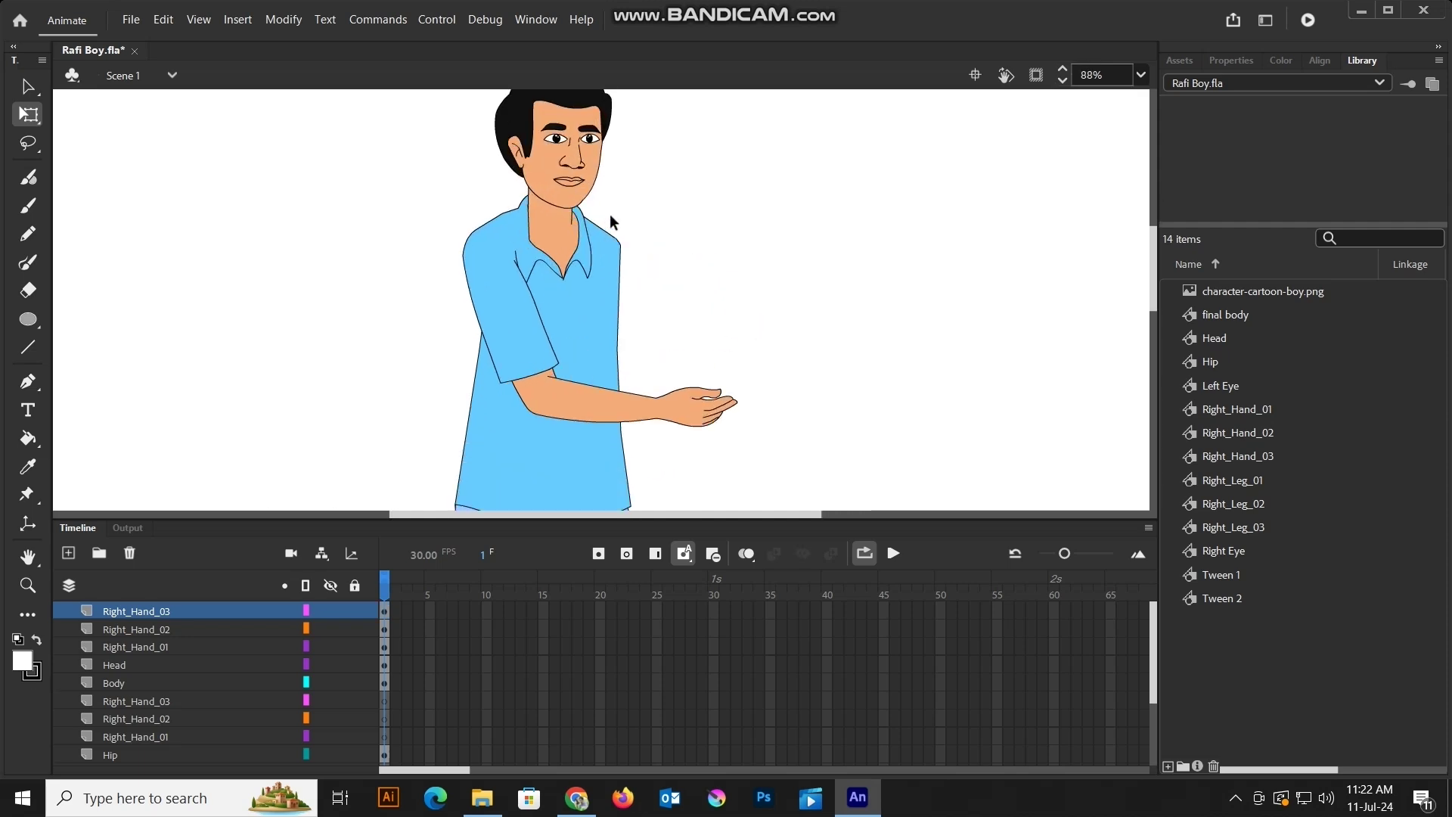
scroll(582, 215, "down", 1)
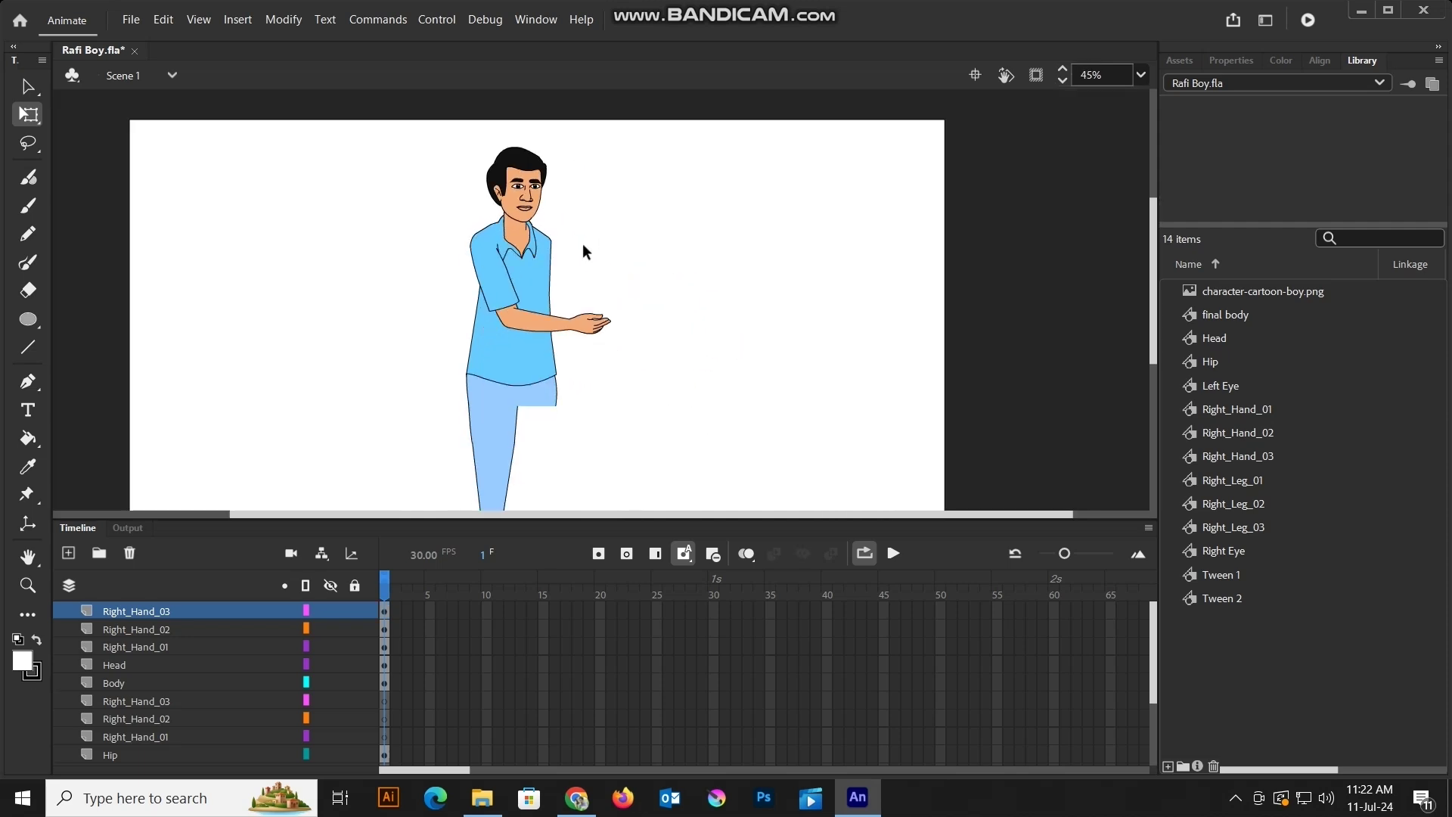
Rotate the near arm back down so it hangs straight beside the body.
left_click(498, 273)
left_click_drag(543, 325, 498, 414)
left_click(505, 362)
left_click(692, 334)
scroll(484, 371, "up", 2)
scroll(594, 358, "down", 3)
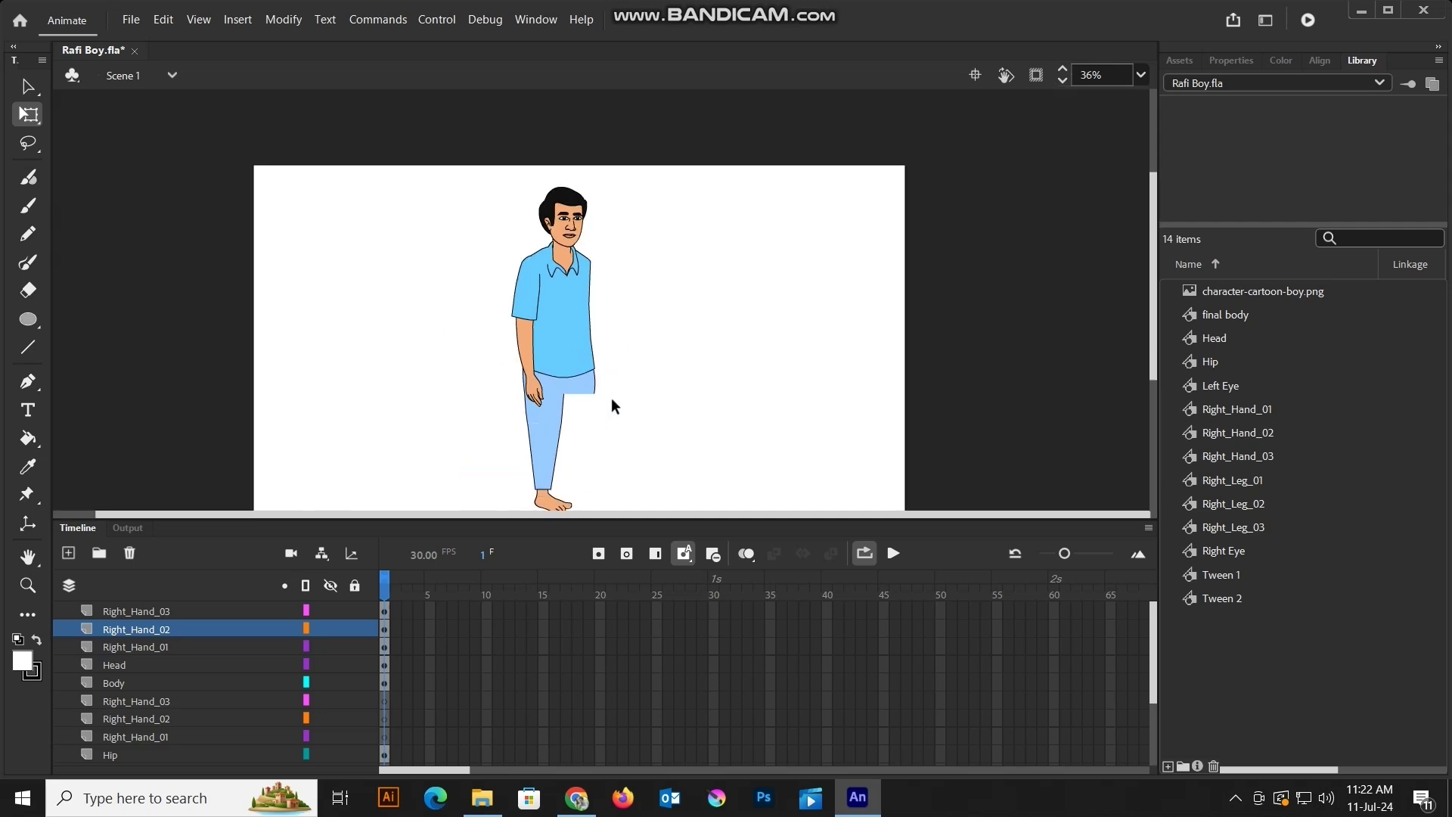
Open the near thigh symbol Right_Leg_01 for editing in place and add a new layer.
left_click_drag(611, 398, 598, 350)
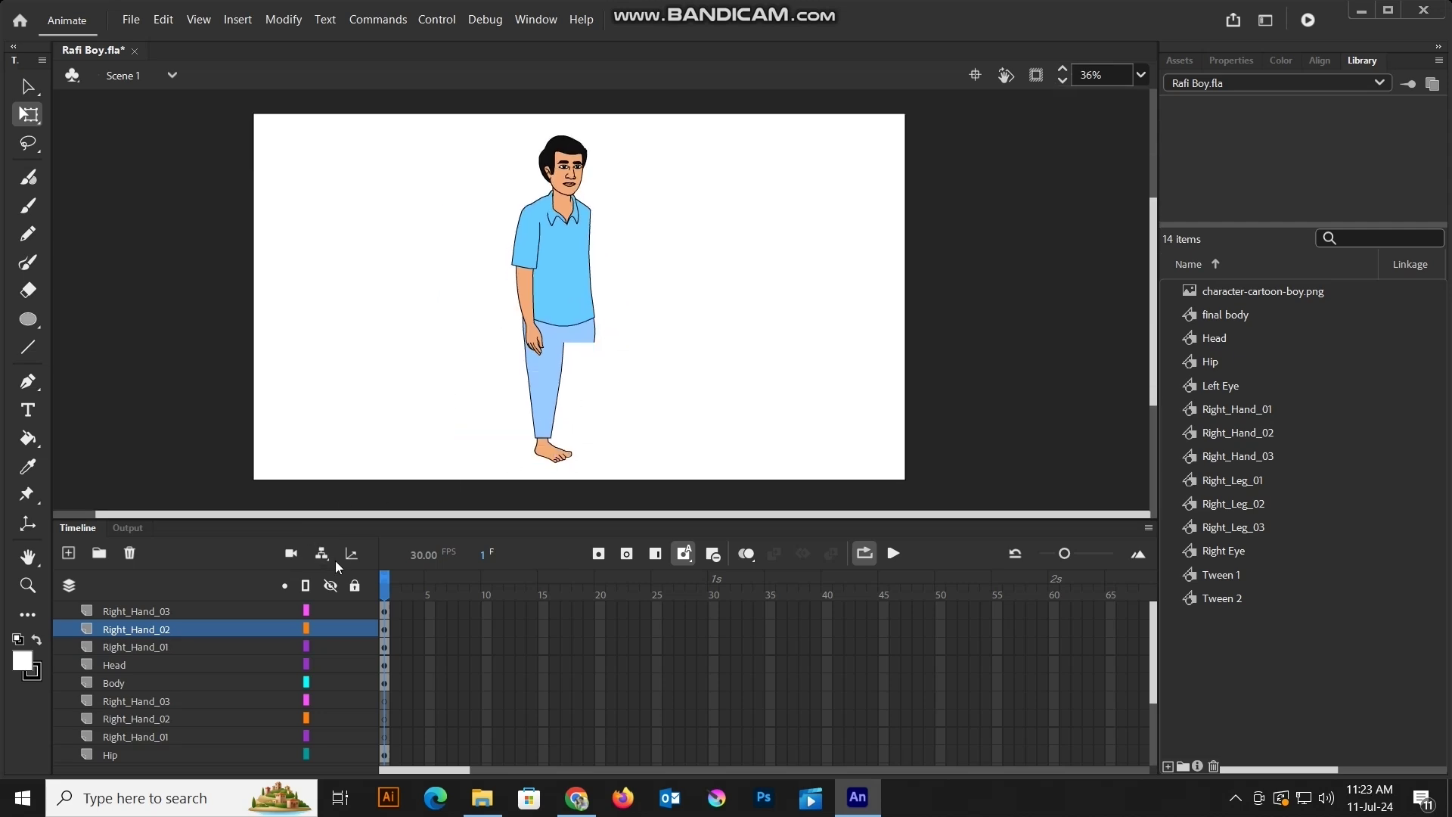
scroll(548, 452, "up", 4)
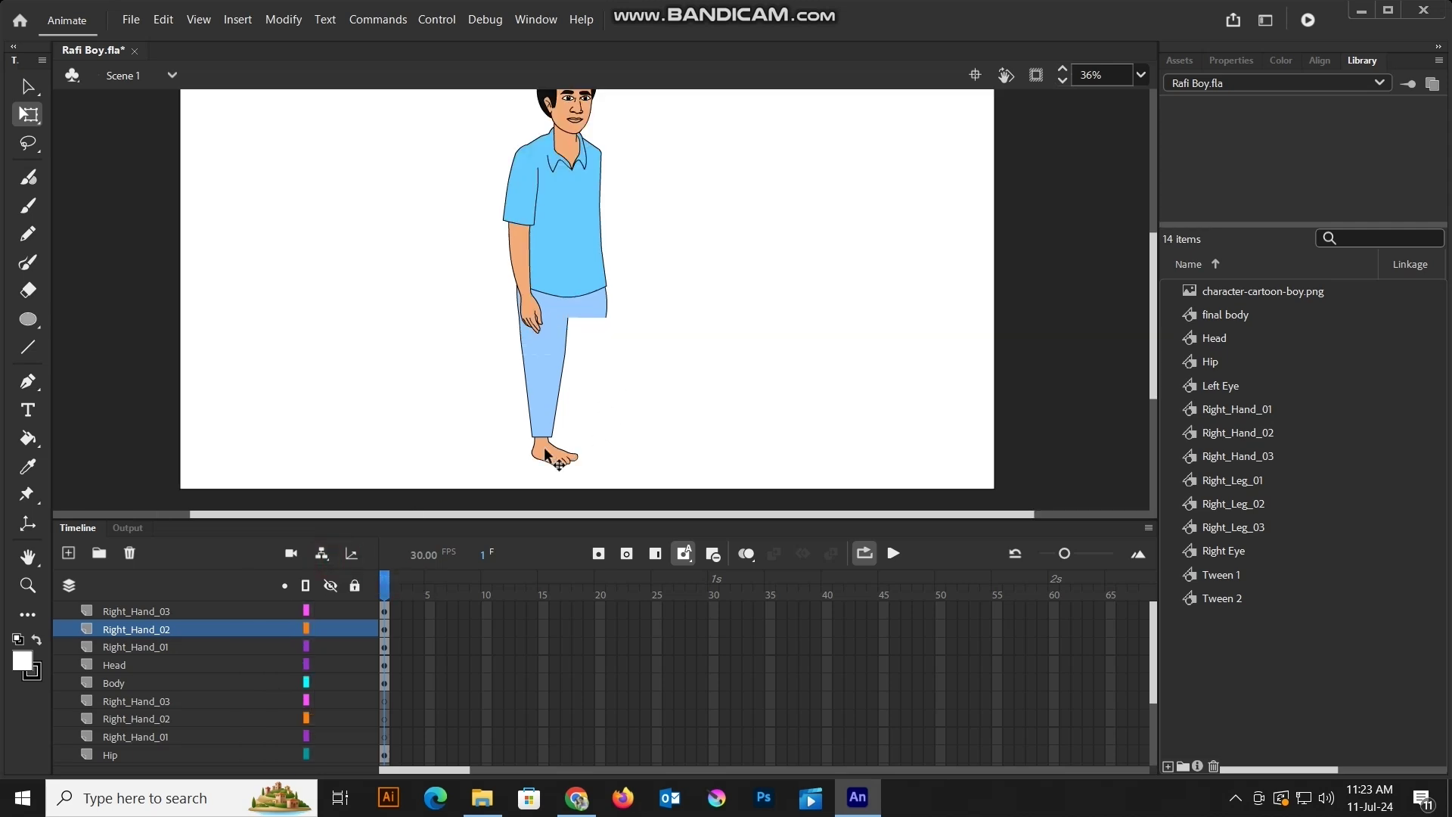
left_click_drag(683, 353, 686, 375)
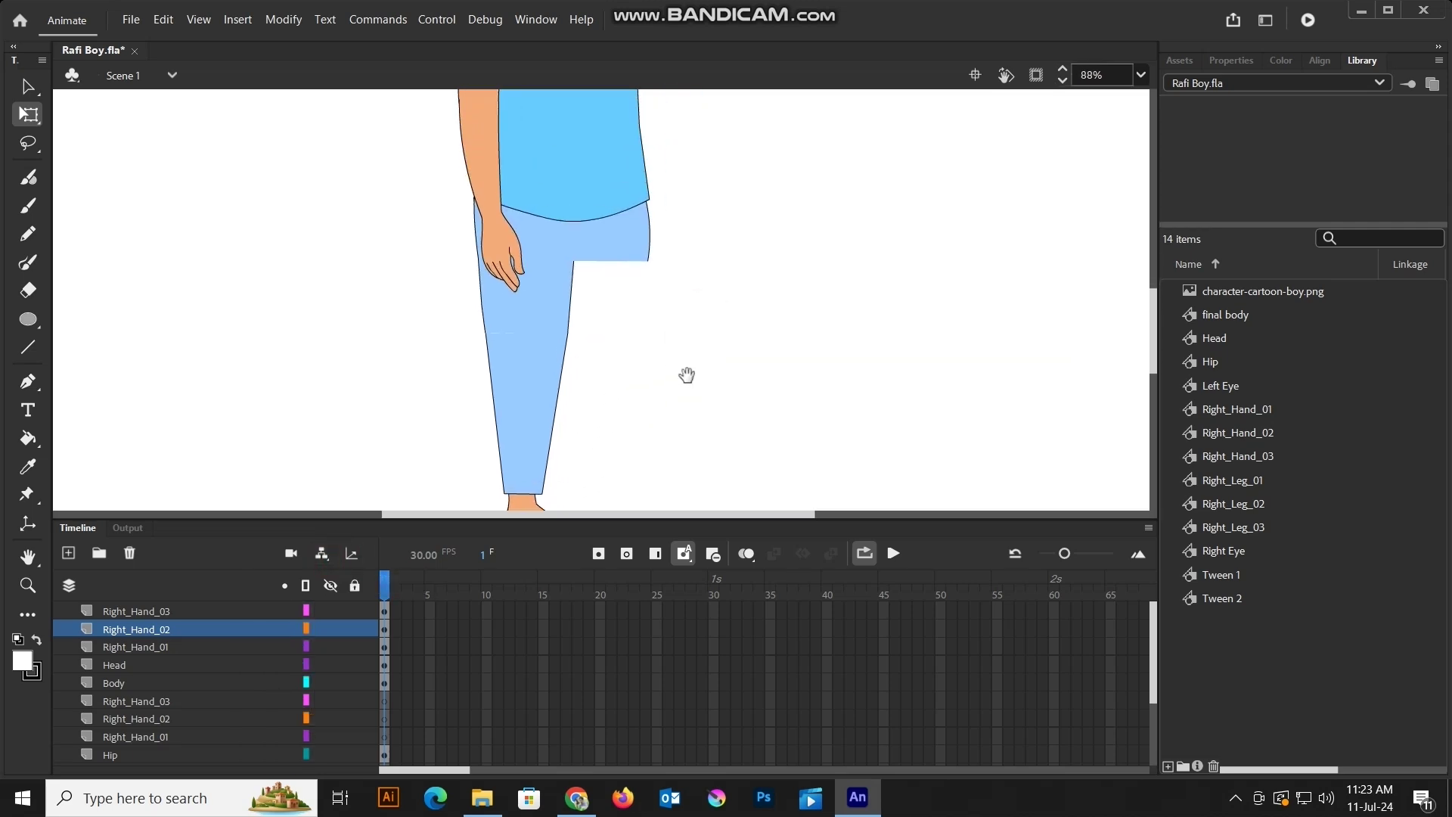
left_click(535, 304)
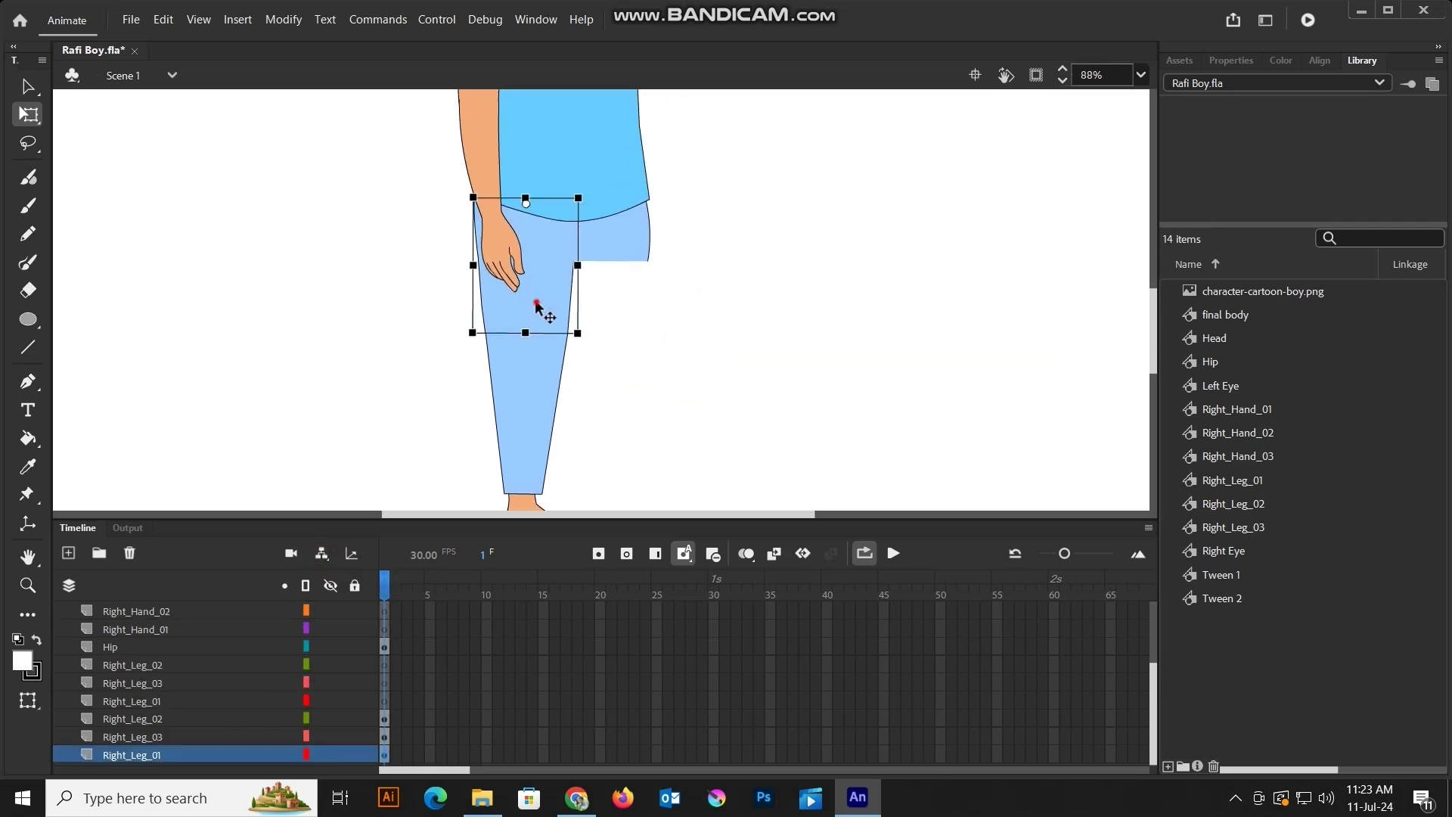
double_click(535, 304)
left_click(69, 554)
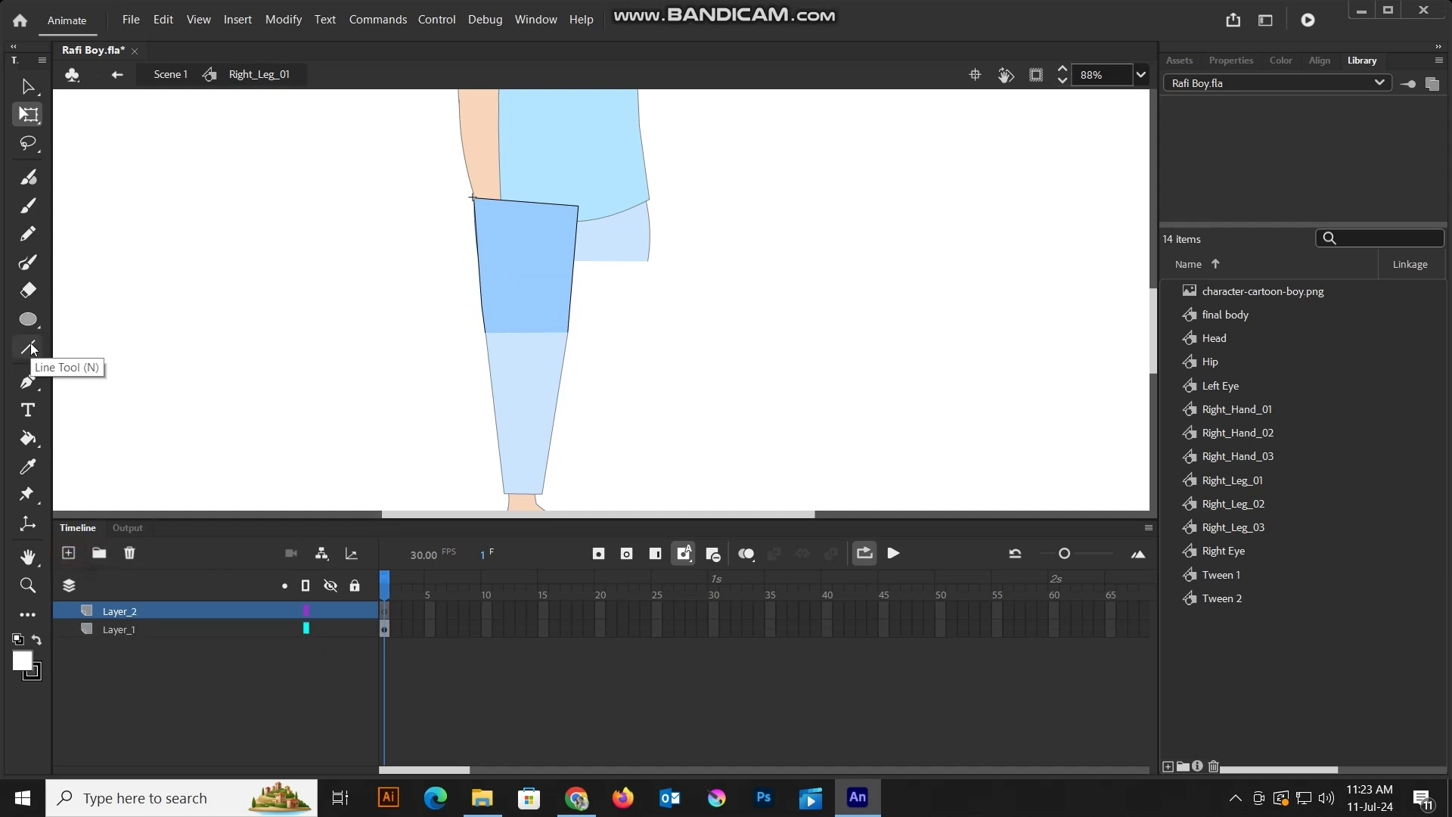
Sample the trousers' light blue and draw a circular knee joint centred on the thigh's lower edge, about as wide as the leg.
left_click(28, 467)
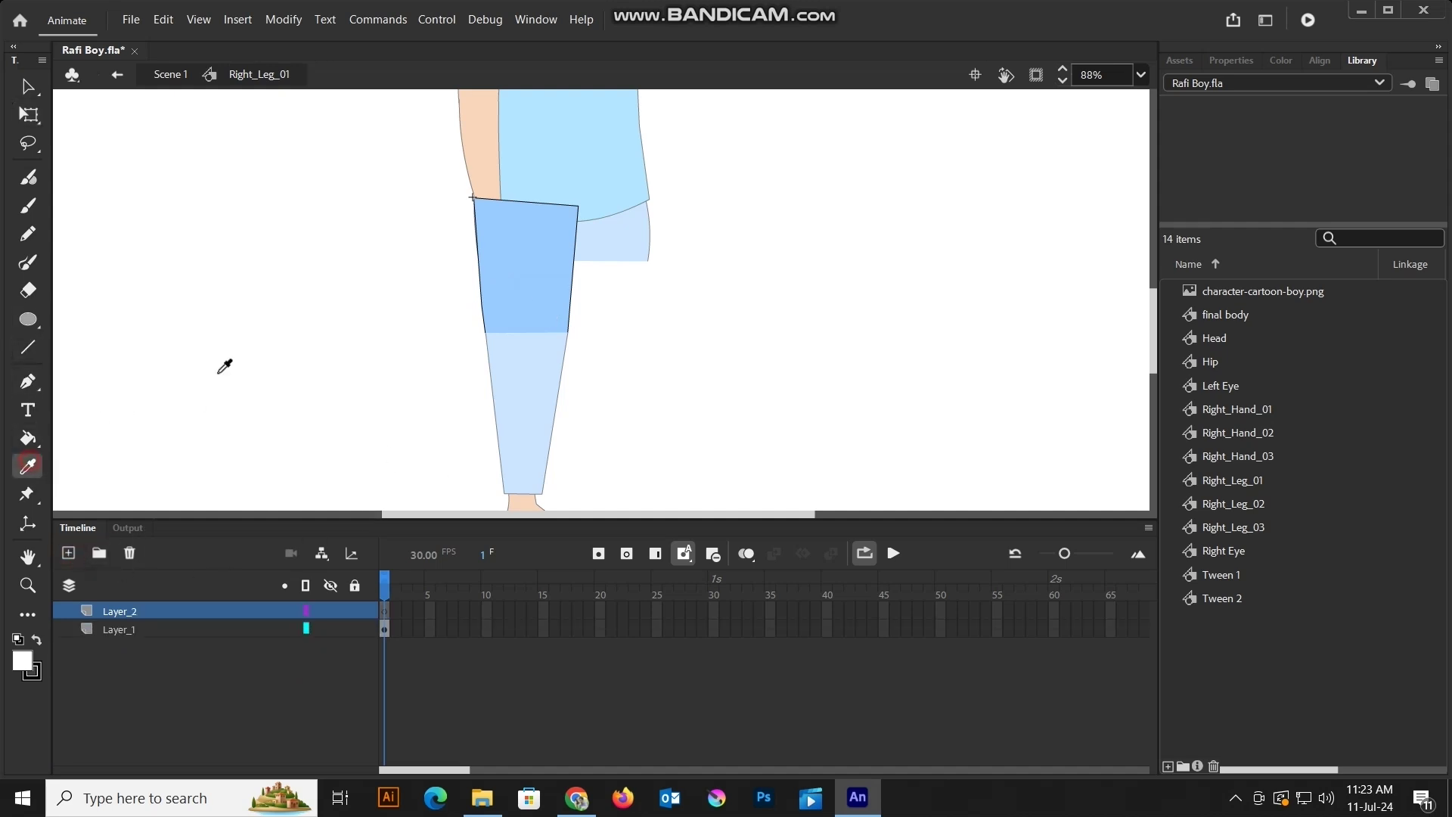
left_click(520, 285)
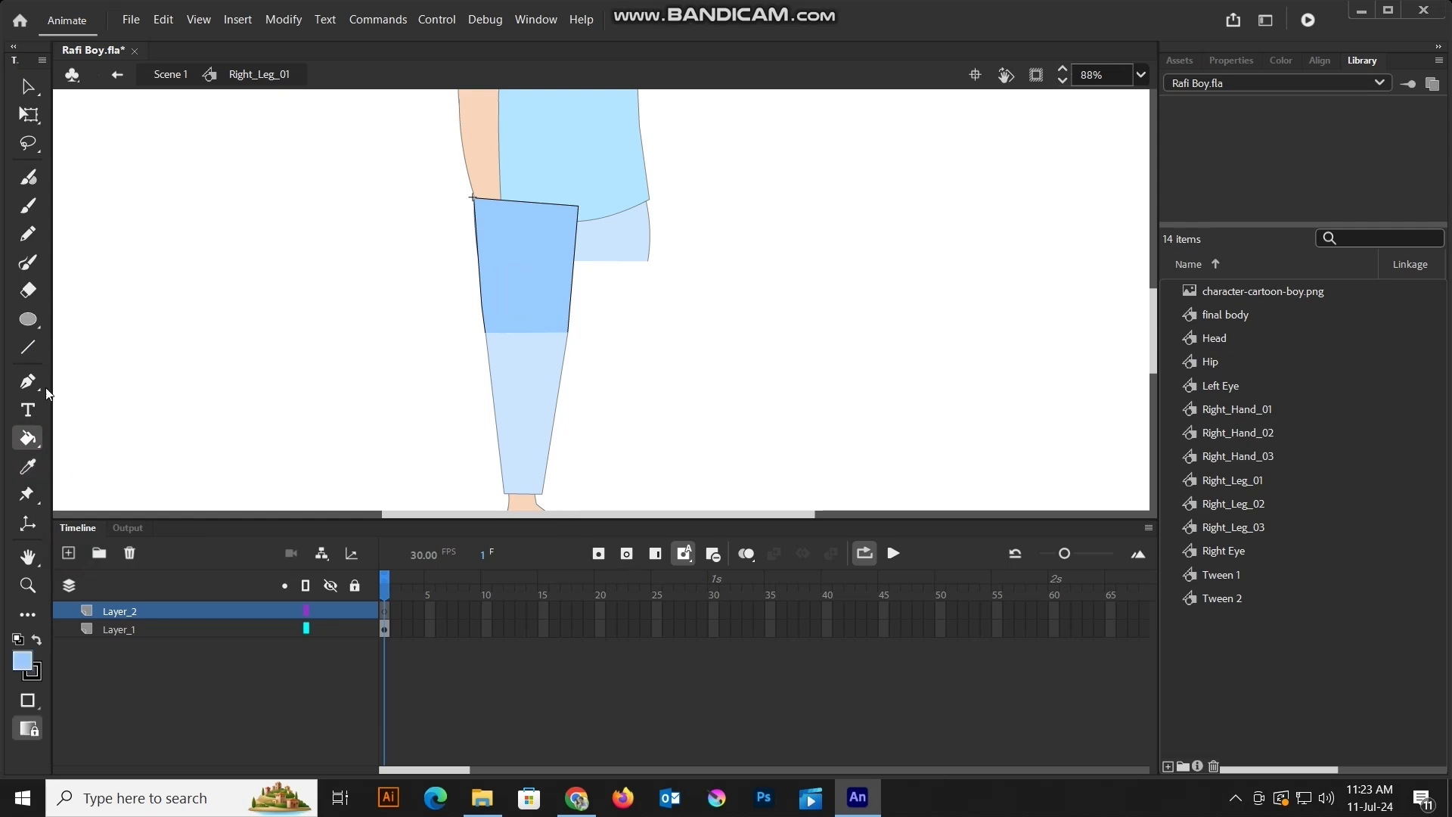
left_click(31, 321)
scroll(548, 348, "up", 6)
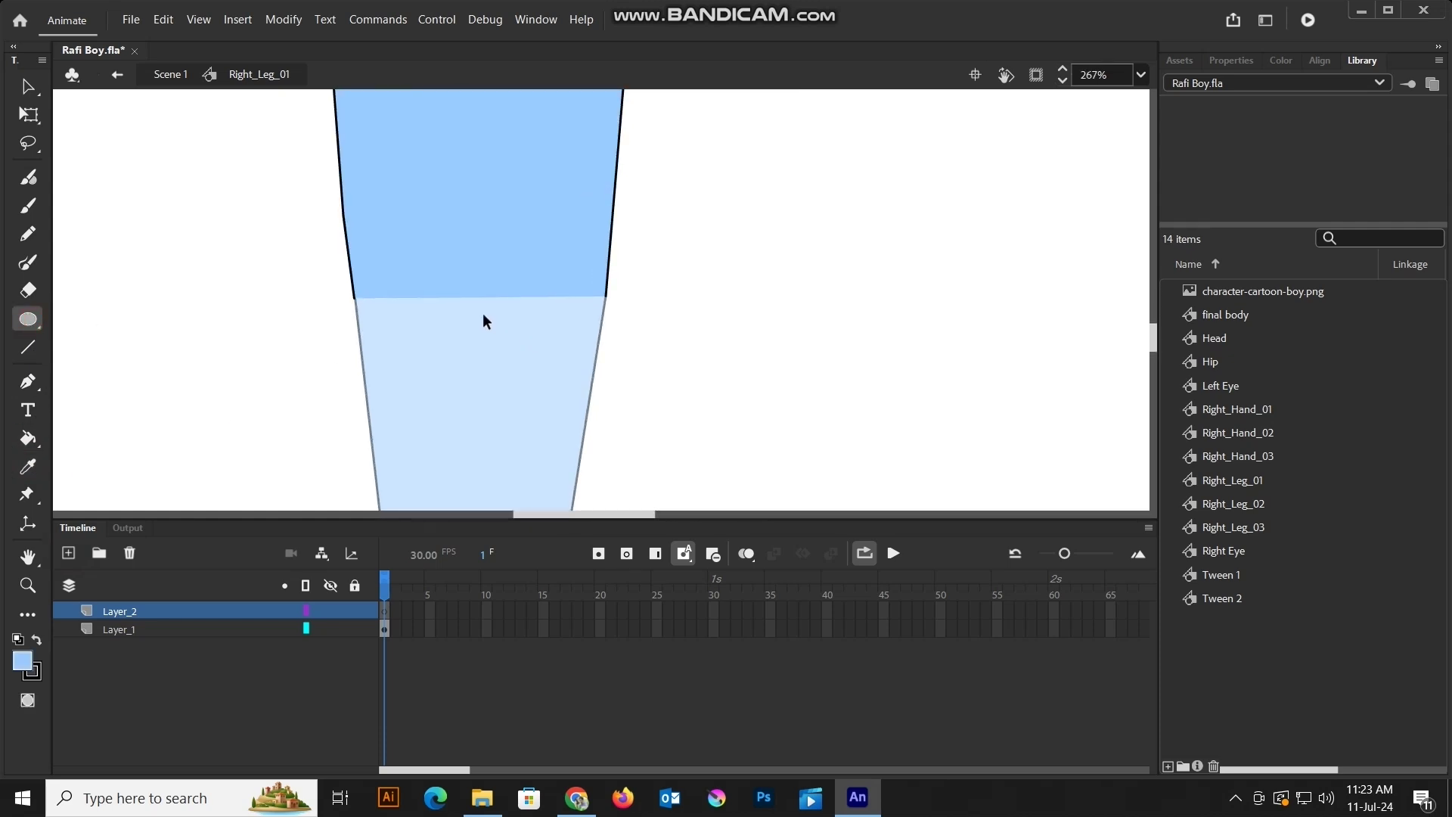
left_click_drag(506, 296, 701, 468)
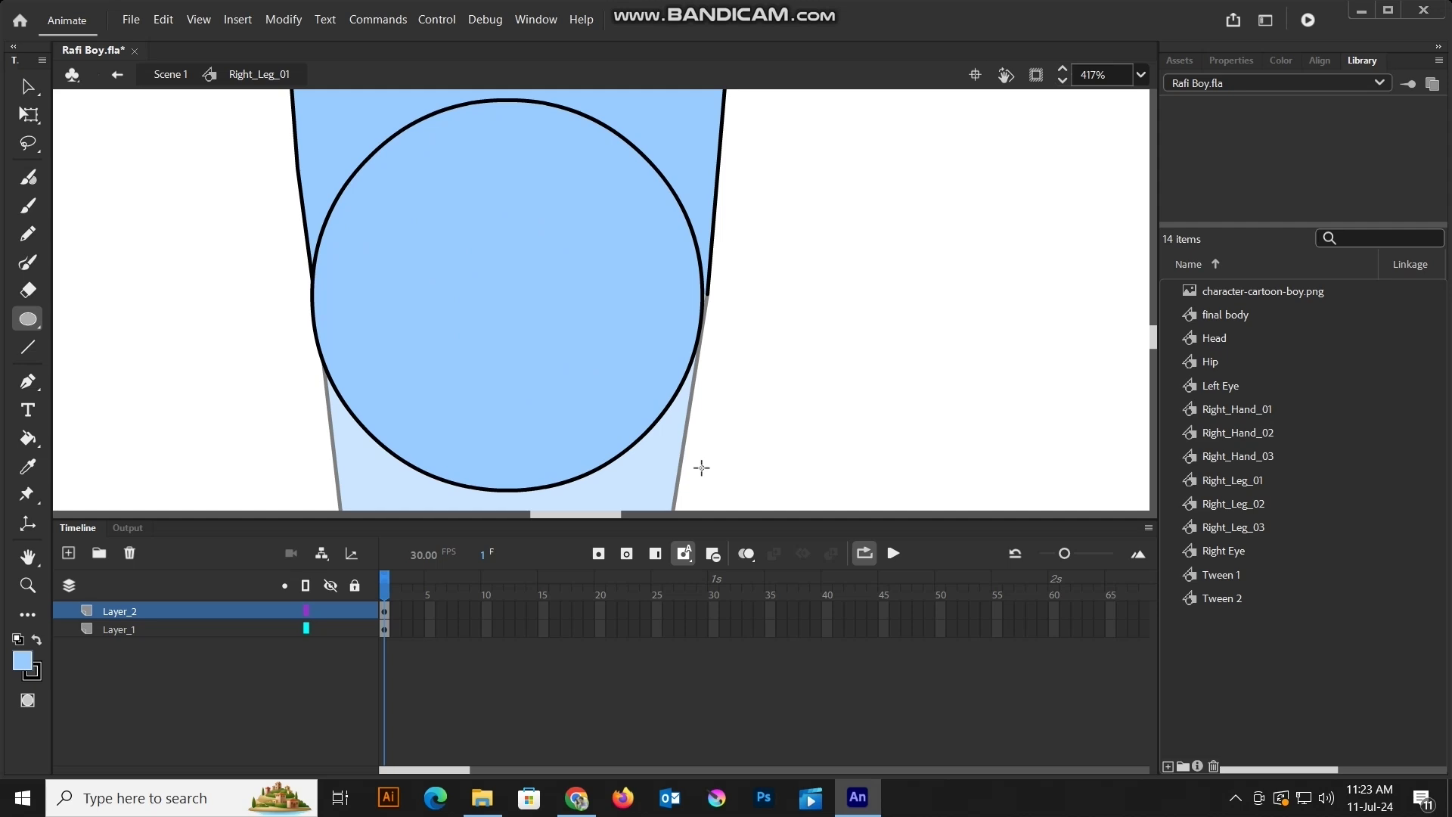
Nudge the knee circle slightly right so its outline lines up with both edges of the thigh.
left_click(28, 114)
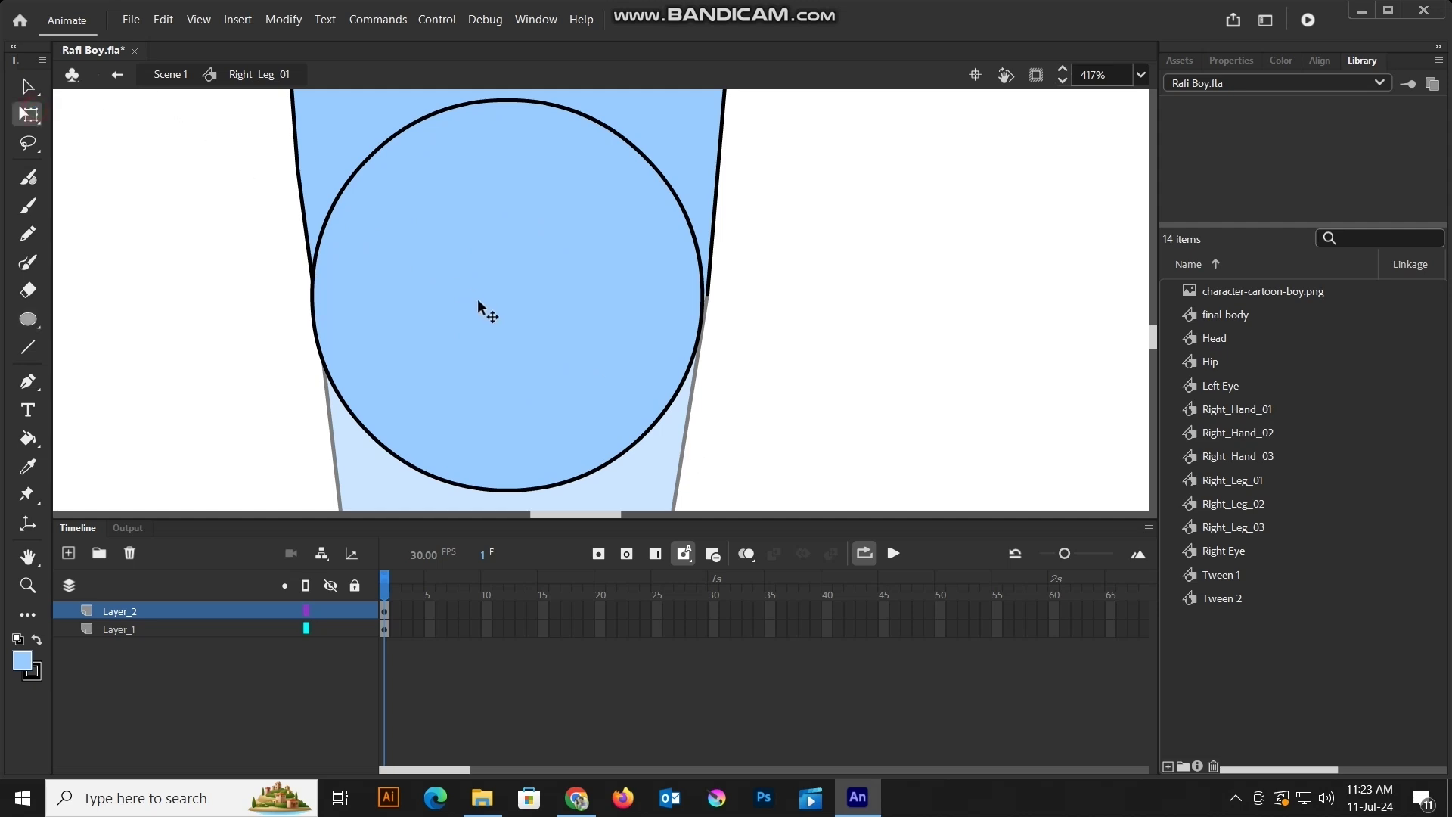
left_click(478, 298)
key("Right")
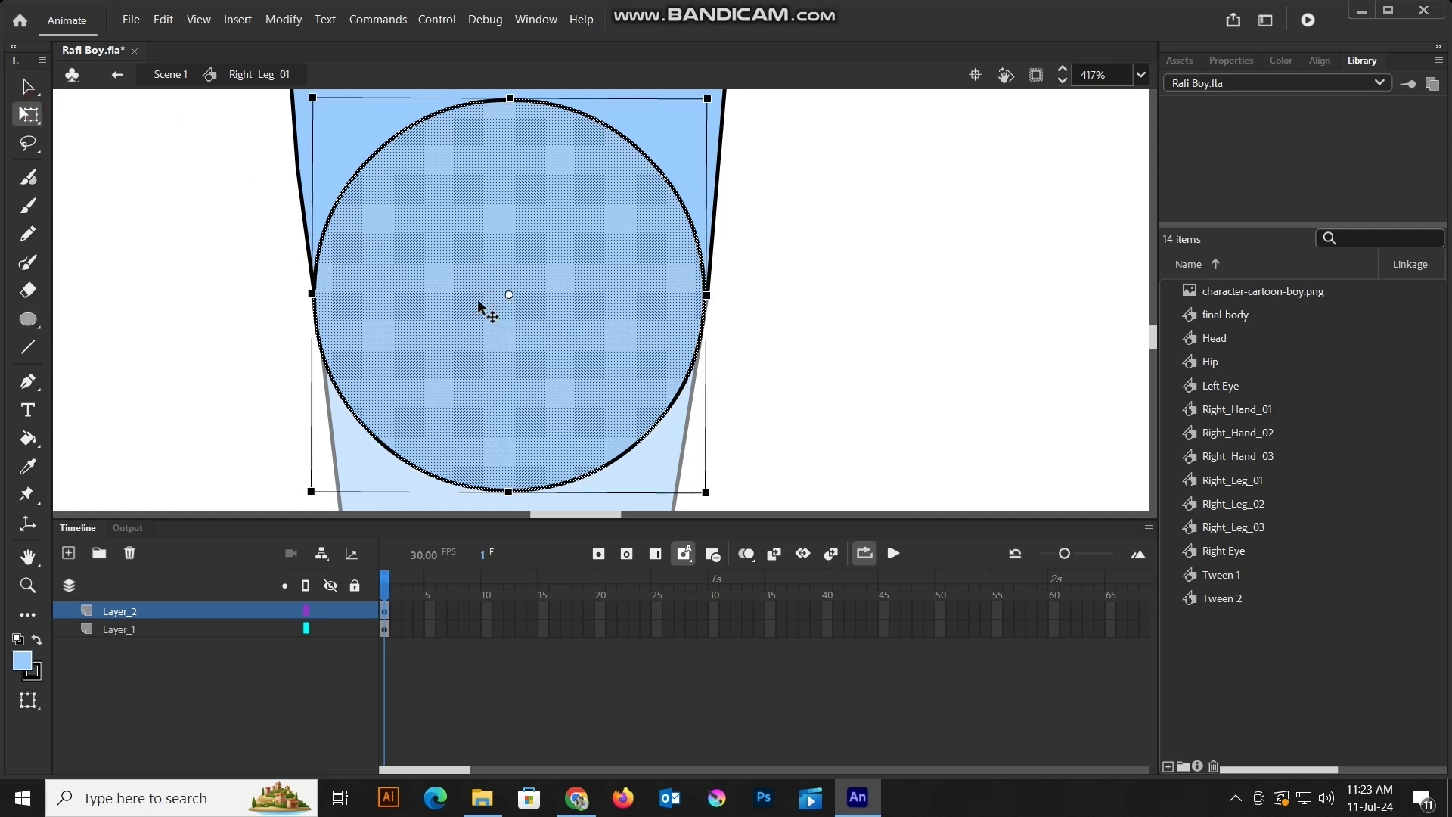
left_click(806, 316)
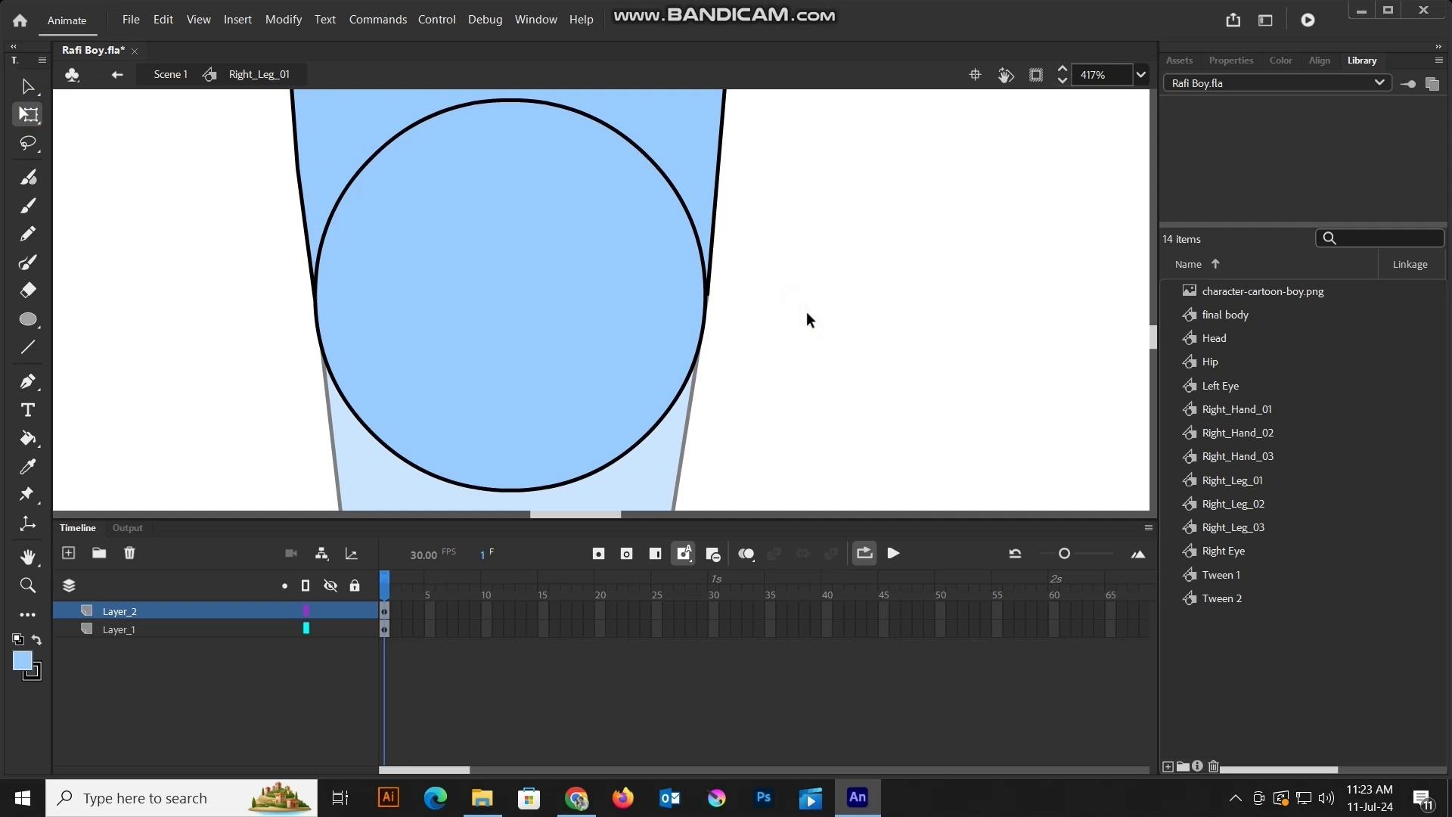
left_click(602, 313)
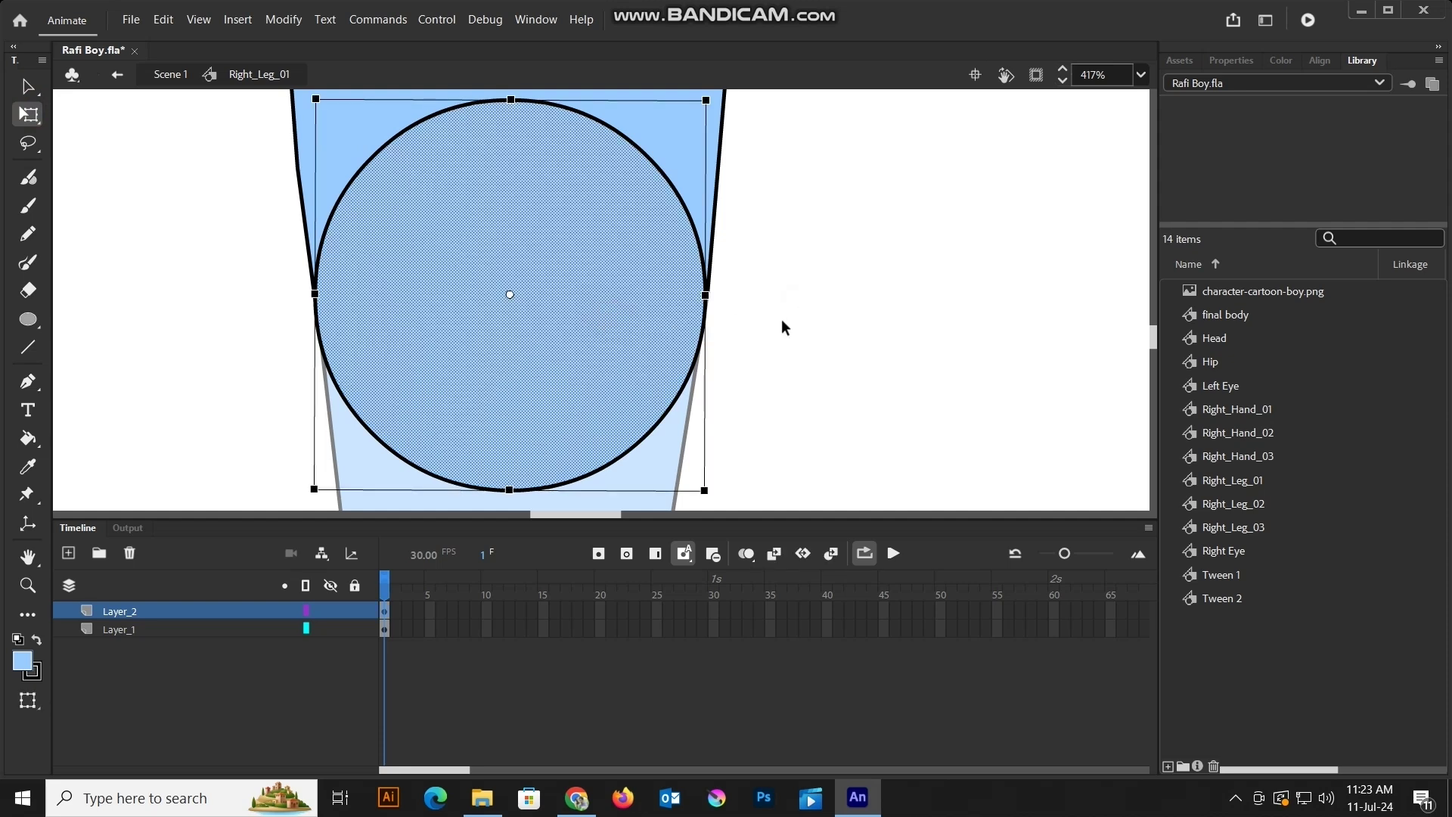
left_click(810, 324)
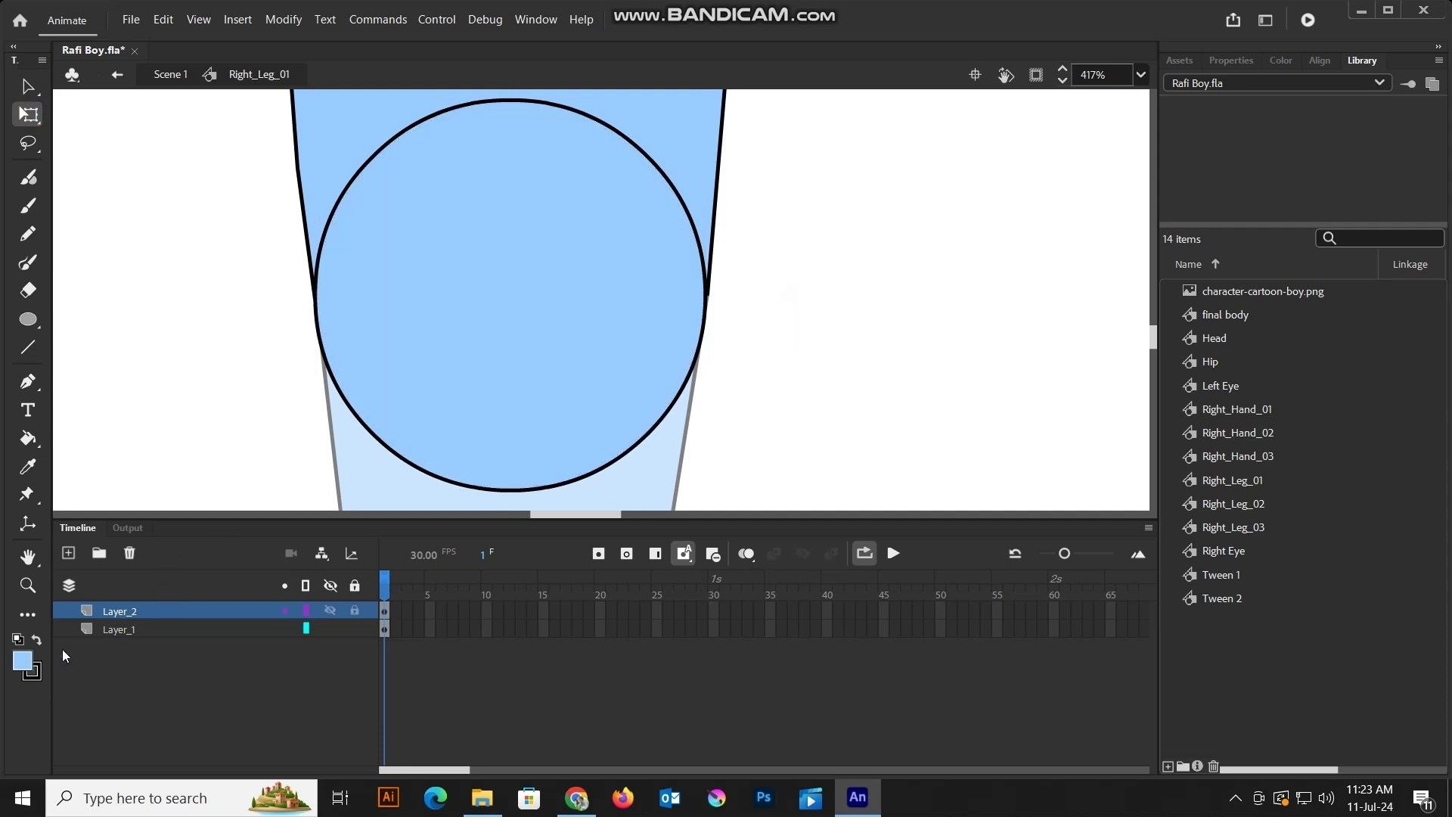
Set the fill colour to white and brush a small dot at the centre of the knee circle.
left_click(21, 663)
left_click(106, 522)
double_click(541, 327)
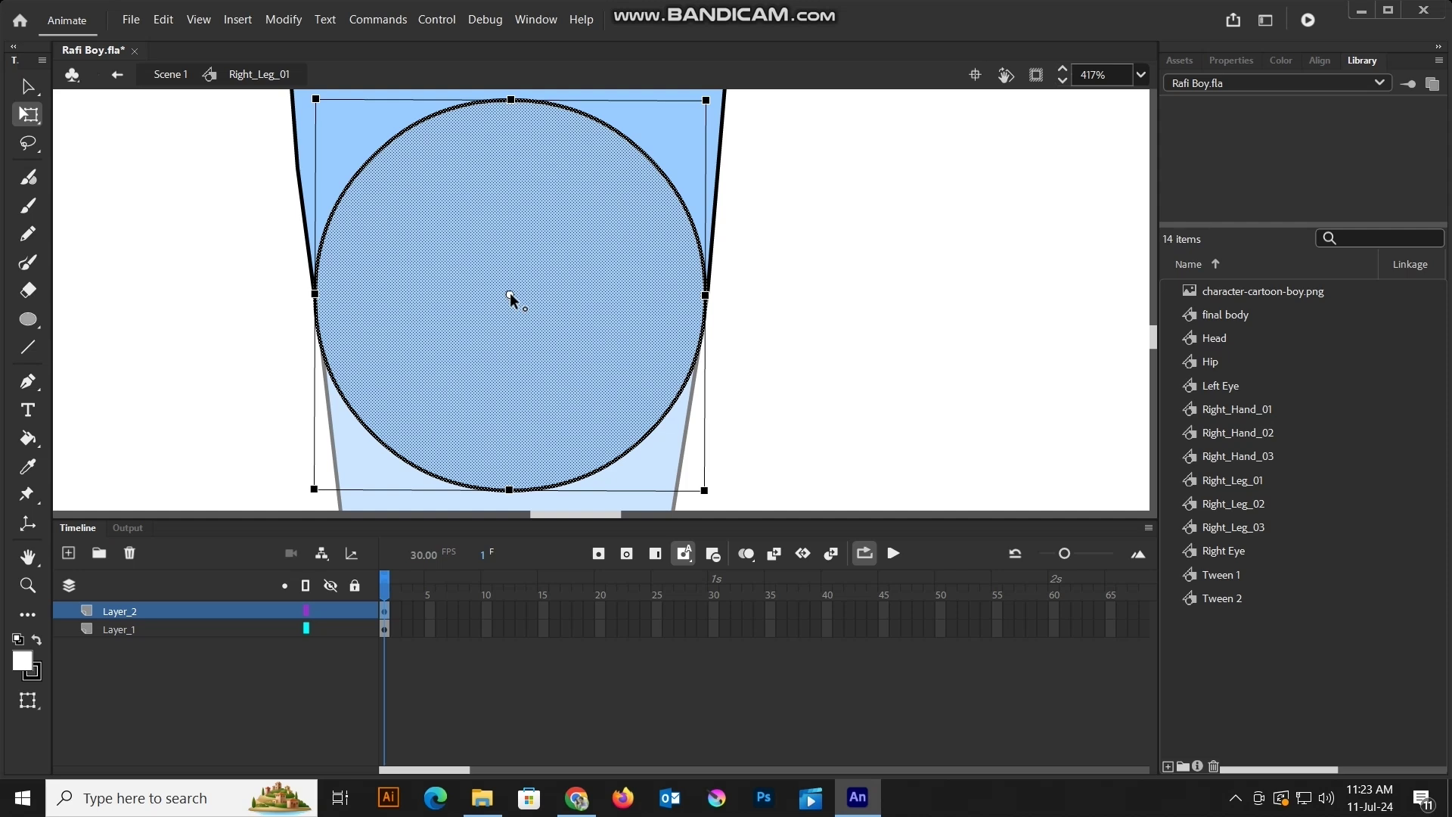
key("y")
left_click(511, 295)
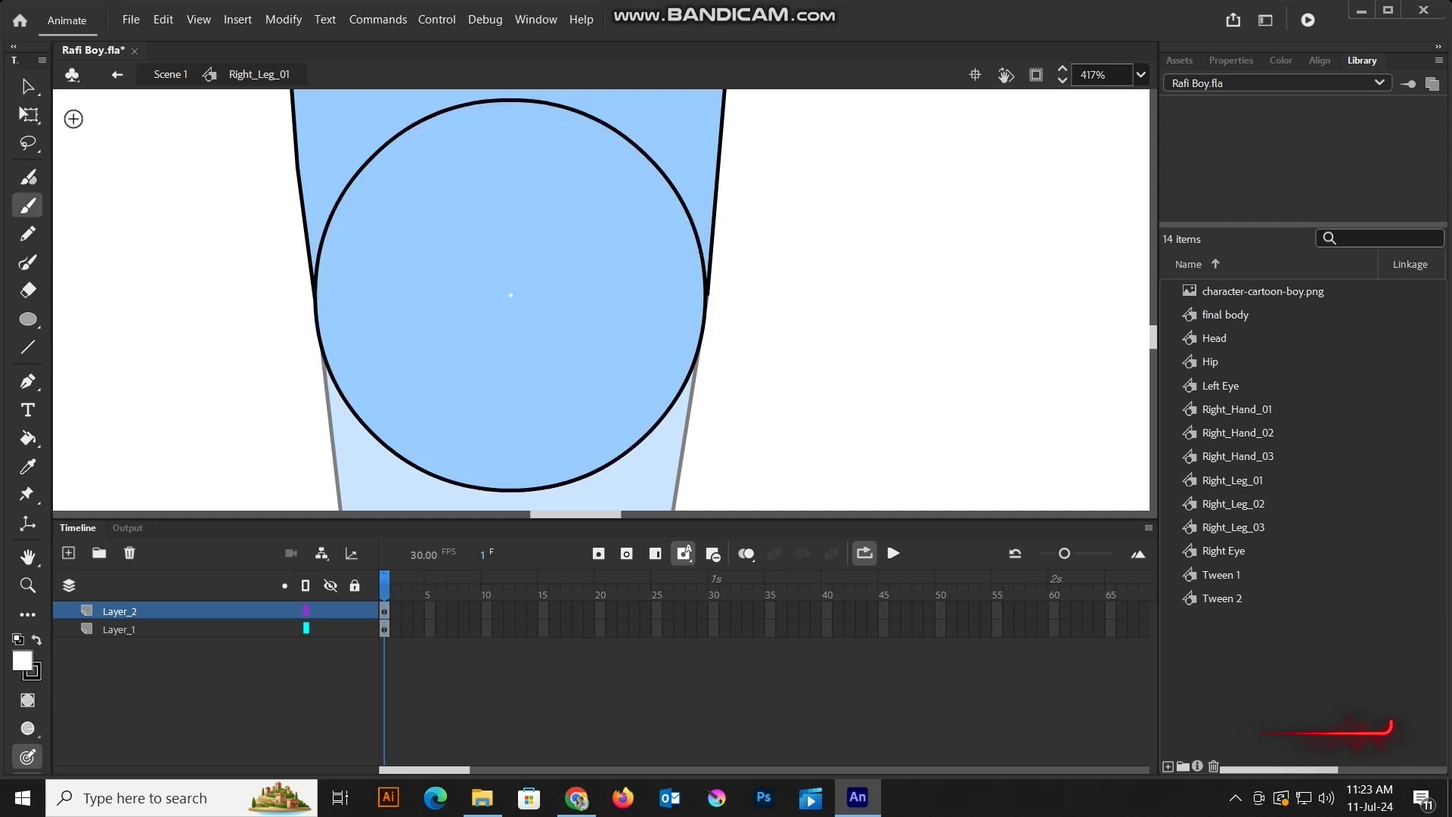
key("v")
left_click(828, 344)
scroll(434, 242, "down", 1)
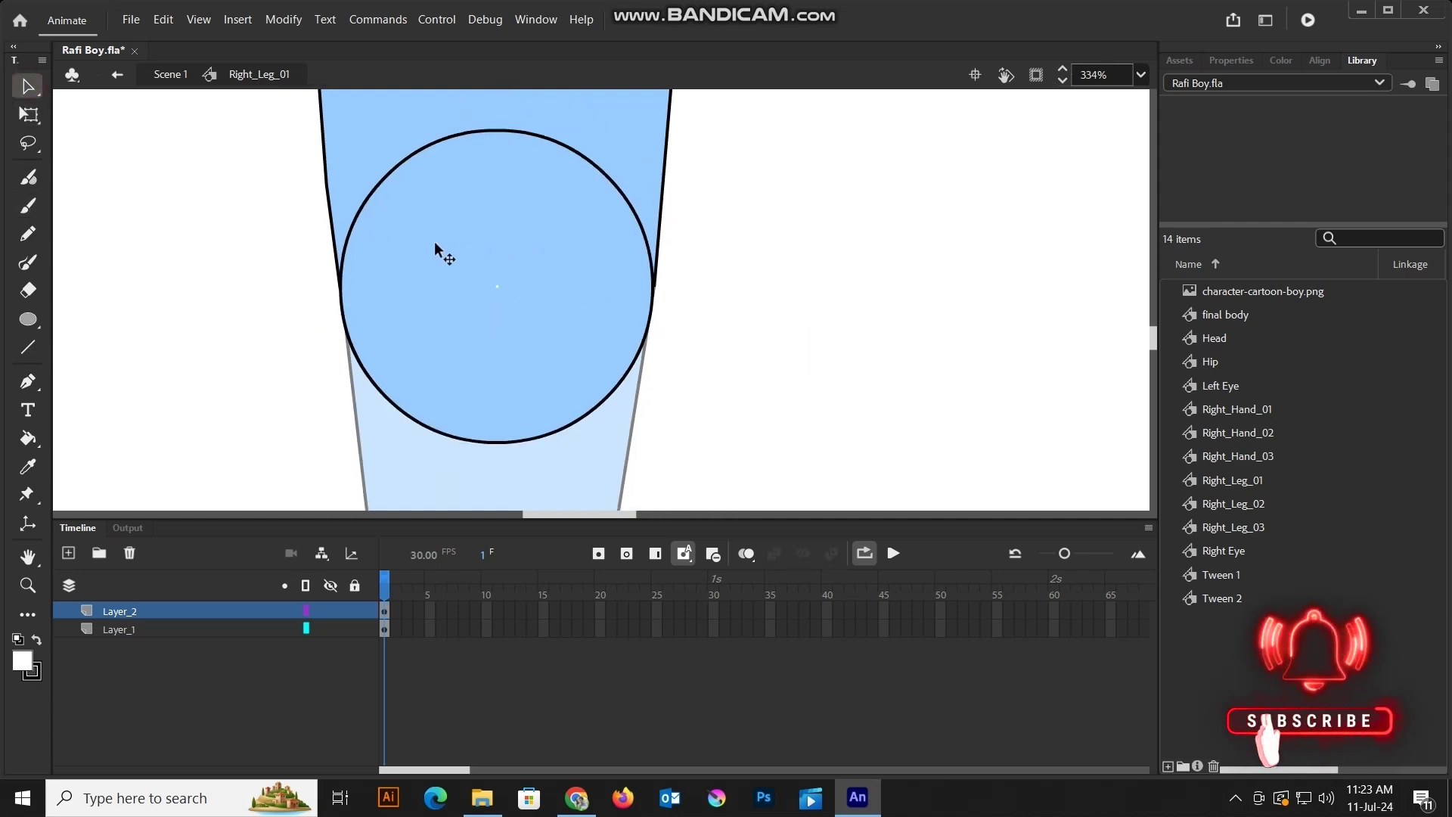
Move the knee circle's layer Layer_2 below Layer_1 and return to Scene 1.
scroll(434, 242, "down", 1)
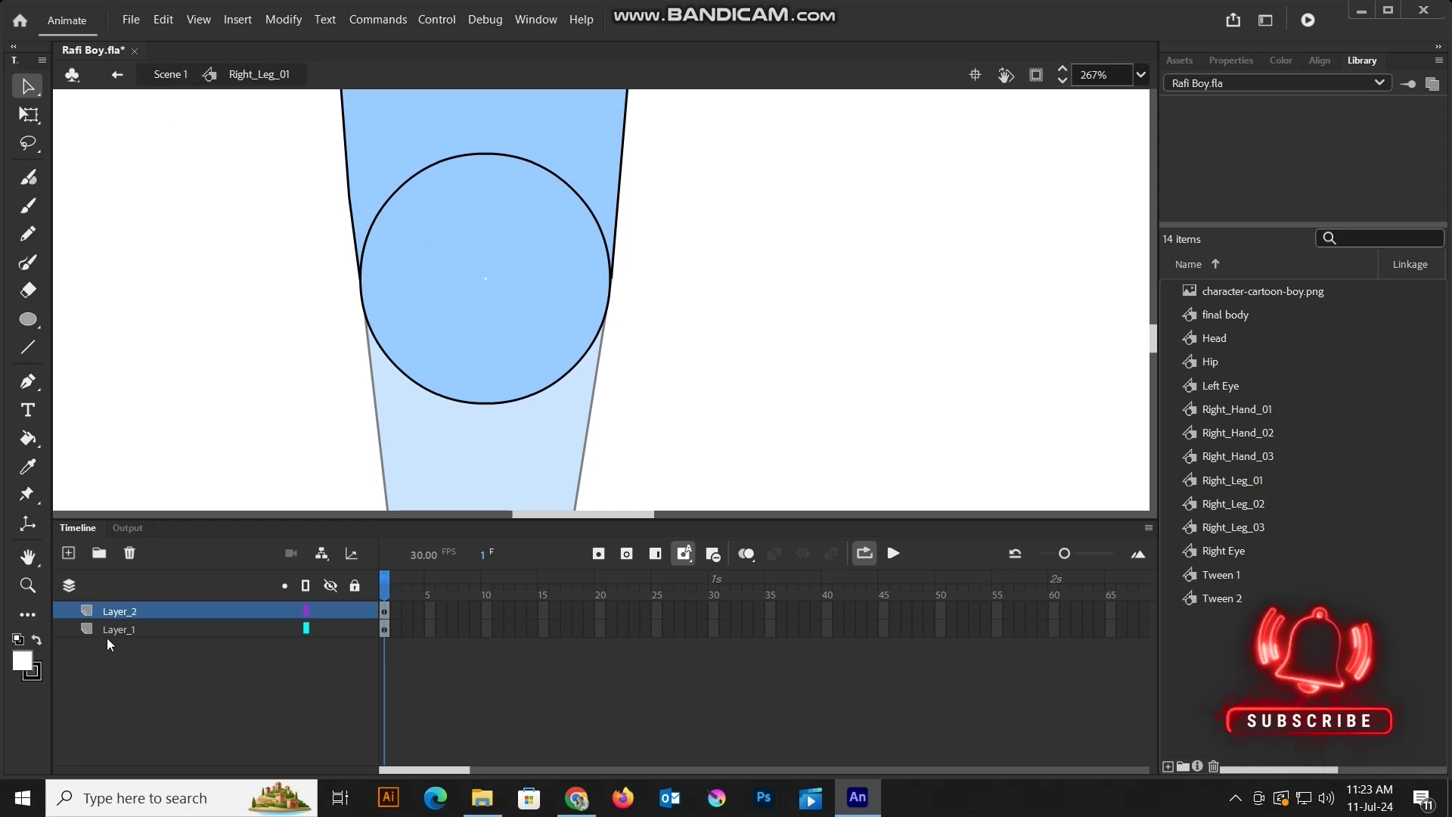
left_click_drag(117, 606, 128, 633)
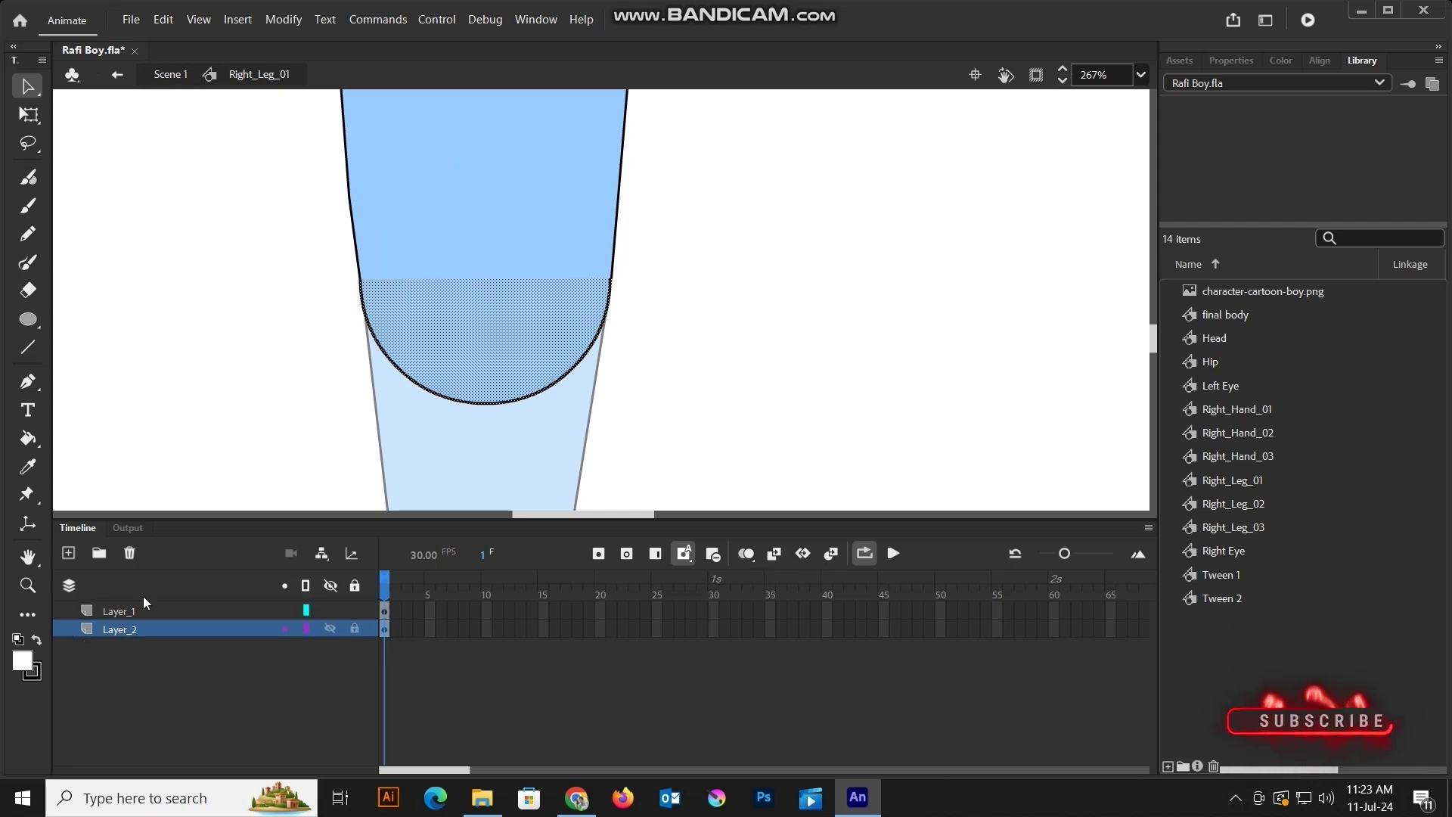
left_click(168, 380)
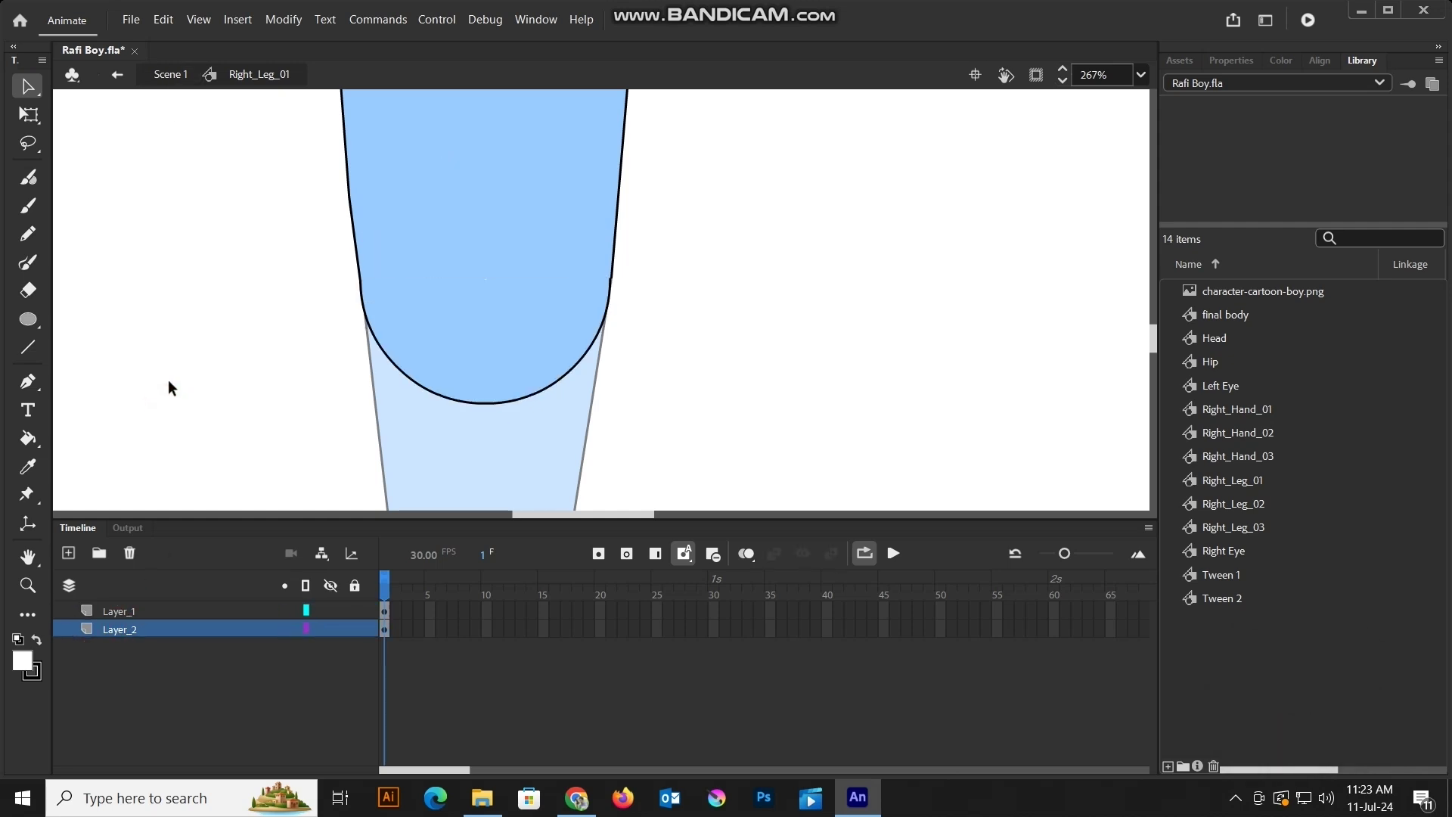
left_click(168, 74)
Select the near thigh and rotate it slightly about the hip.
scroll(729, 298, "down", 2)
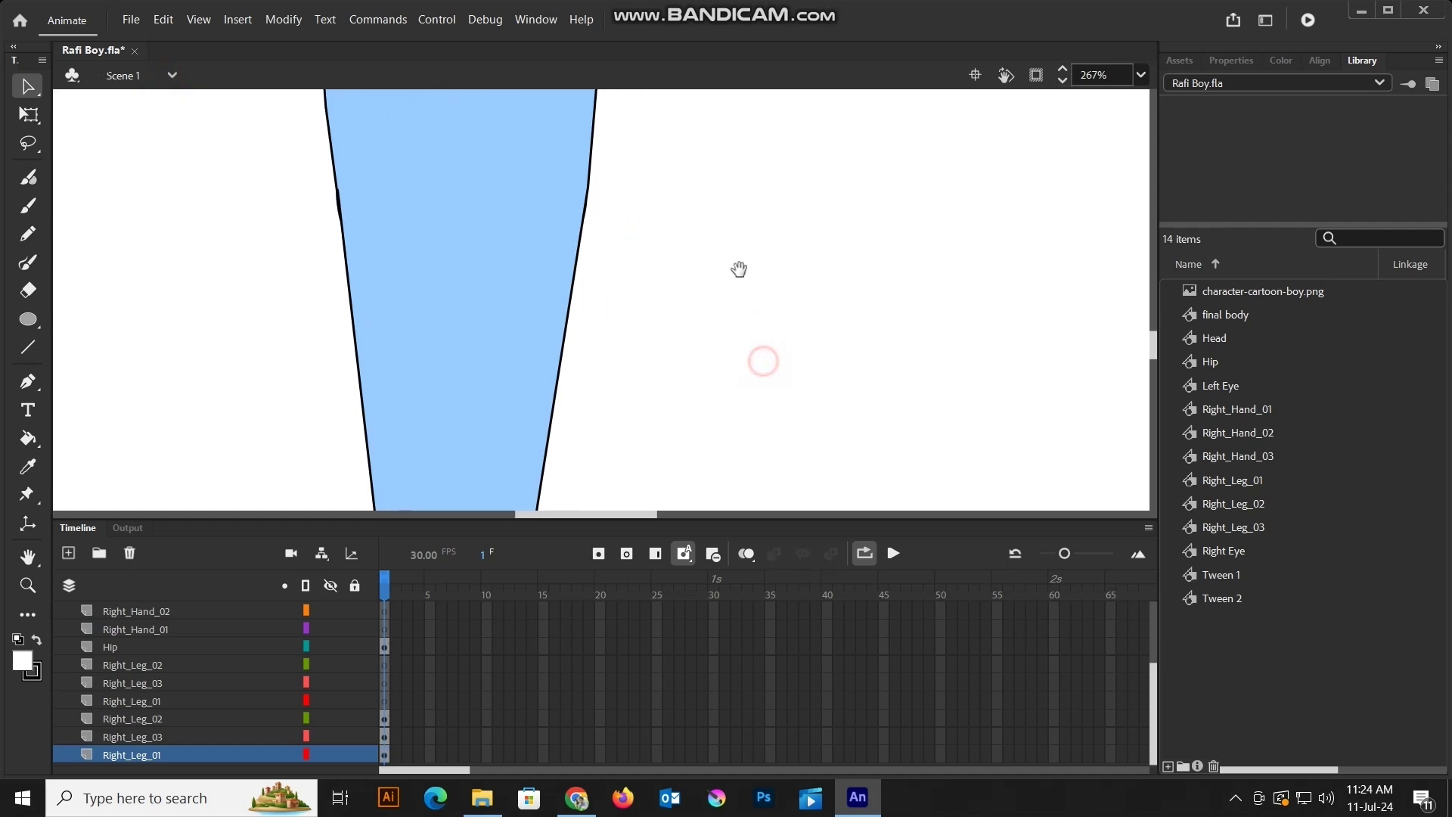
scroll(512, 400, "down", 3)
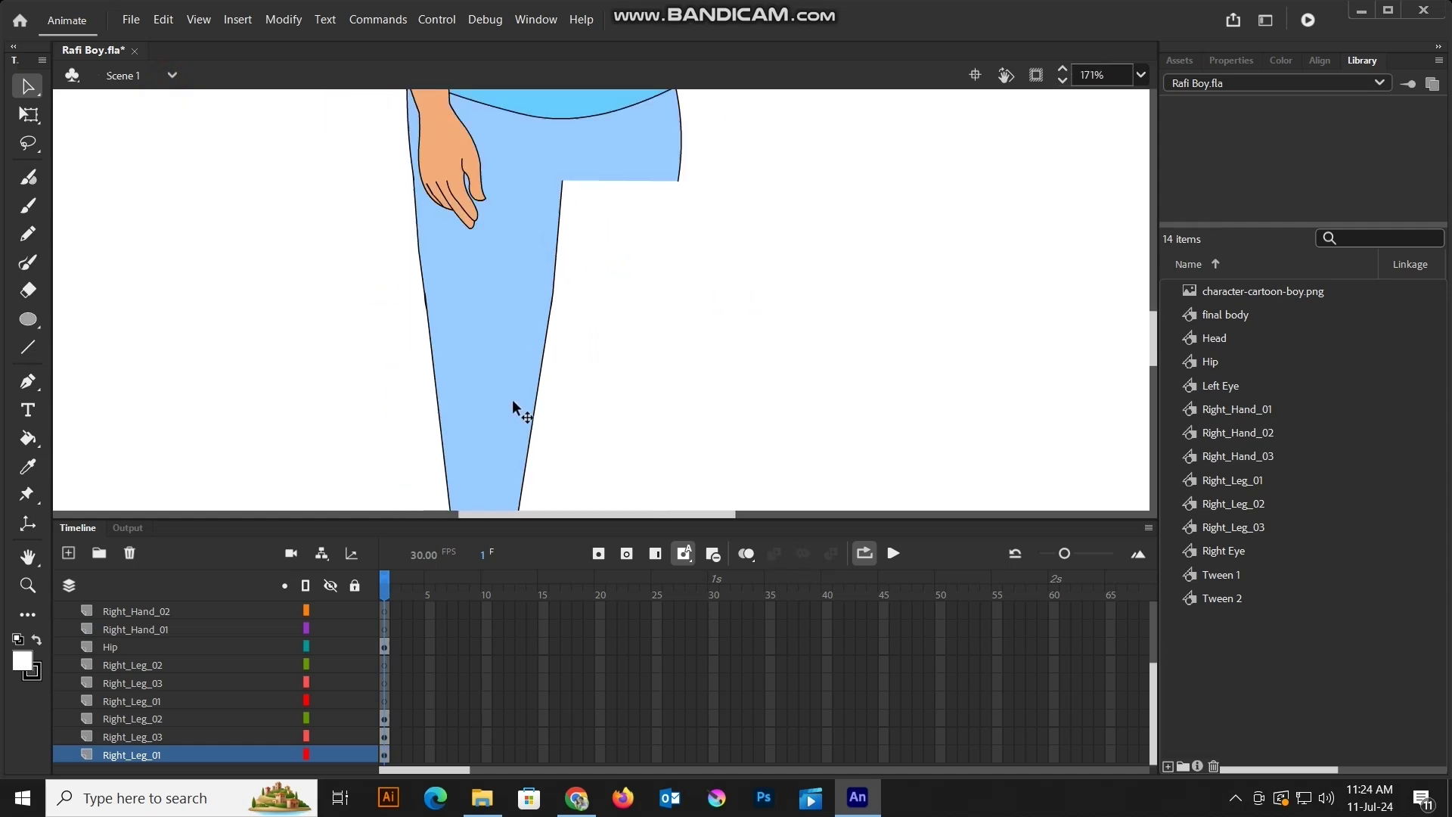
left_click(517, 250)
left_click(507, 286)
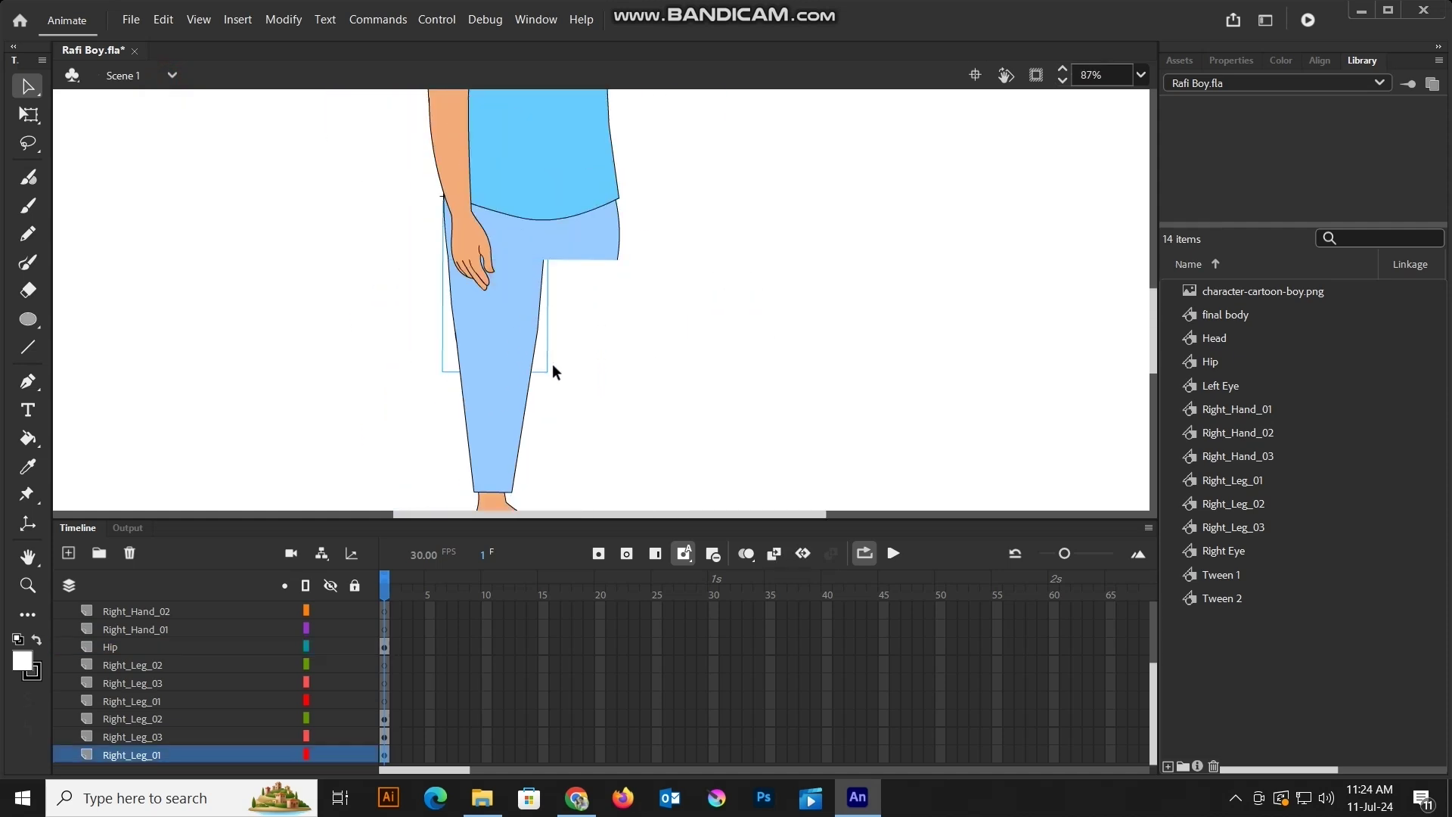
left_click(29, 114)
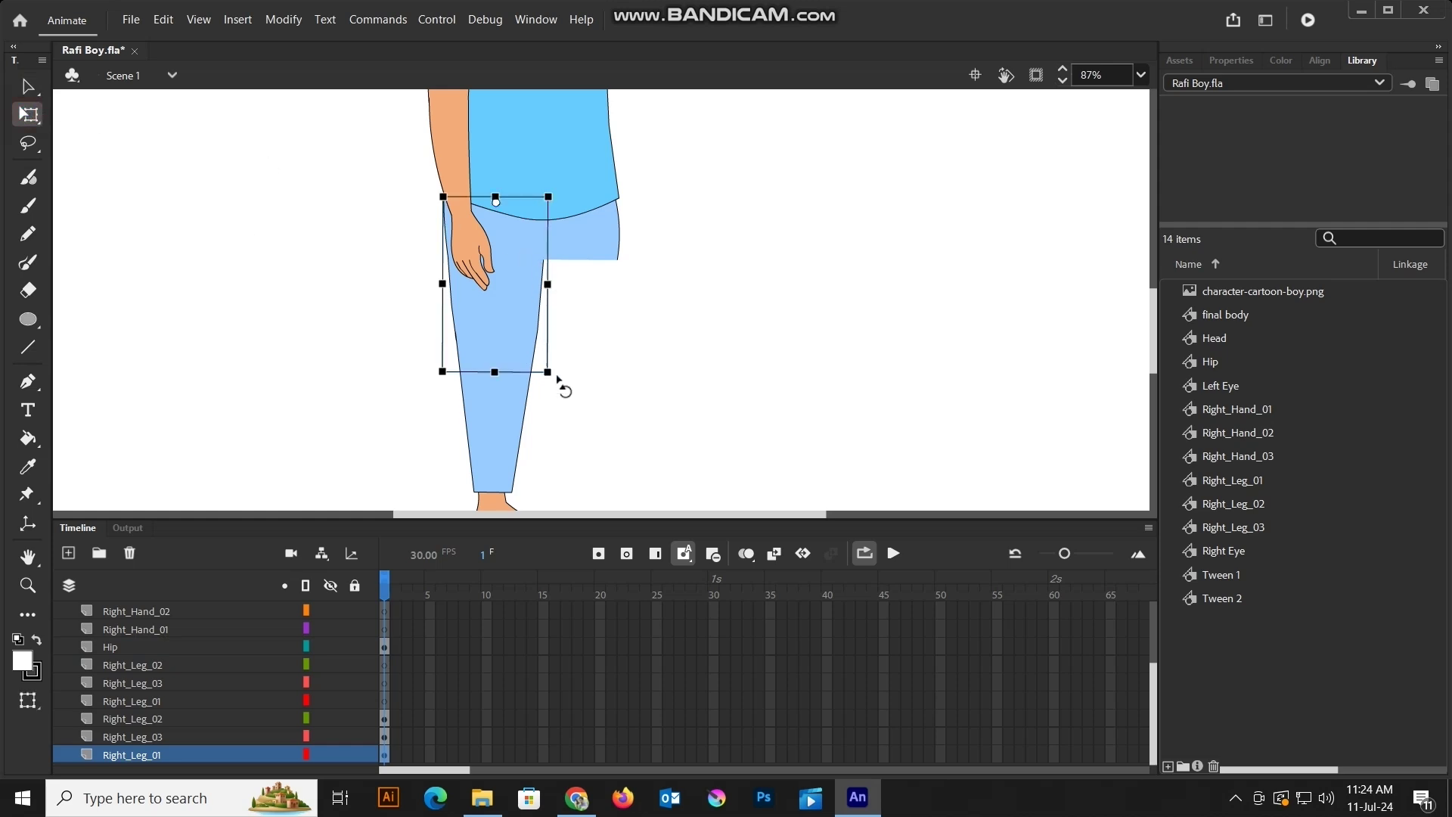
mouse_move(556, 378)
left_mouse_down()
mouse_move(606, 378)
mouse_move(632, 347)
mouse_move(568, 398)
left_mouse_up()
left_click(632, 415)
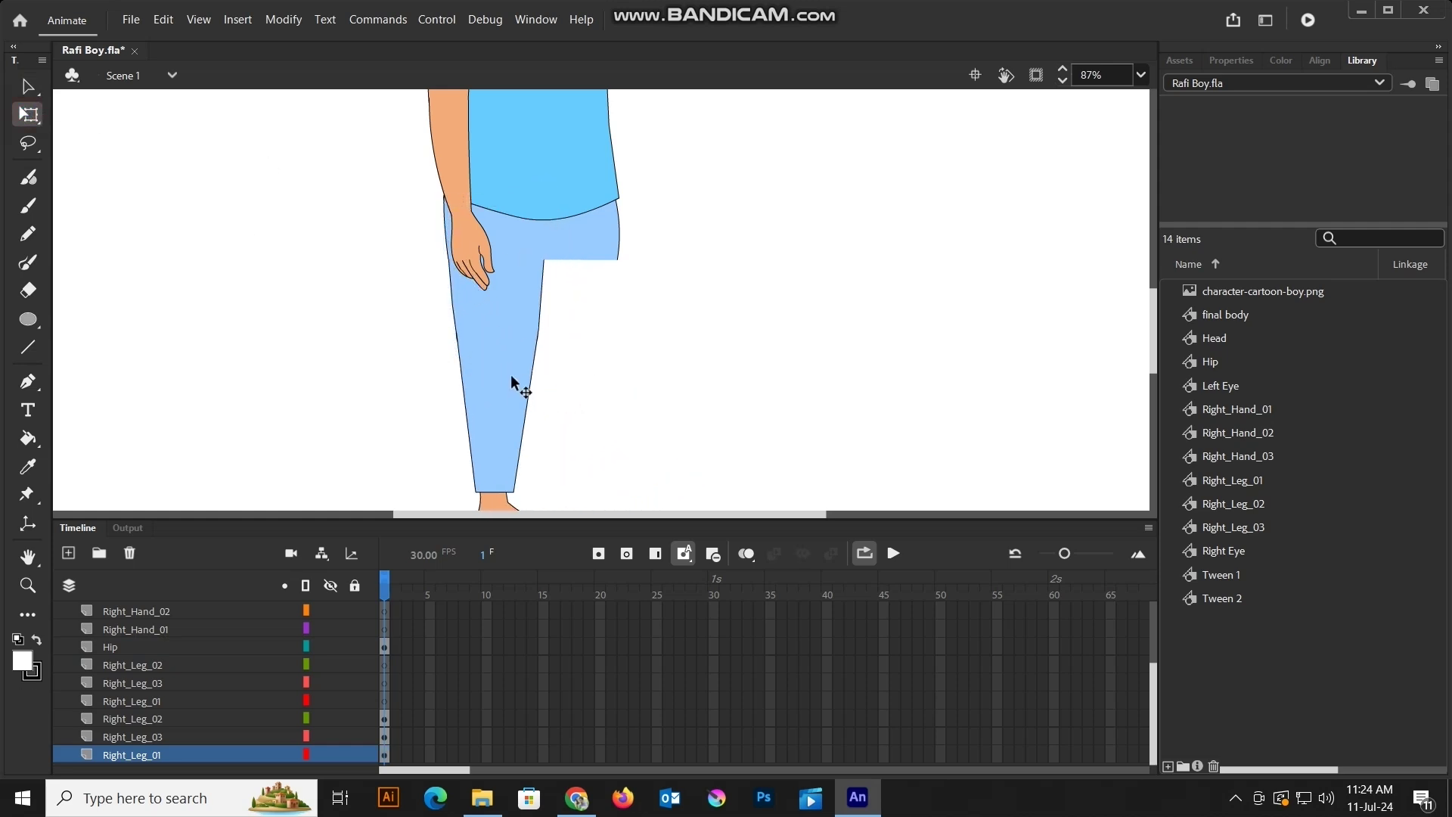
Test the knee joint by rotating the lower leg and foot forward and backward.
left_click(510, 371)
left_click_drag(547, 493, 659, 420)
scroll(492, 388, "up", 2)
left_click(736, 243)
scroll(408, 291, "down", 2)
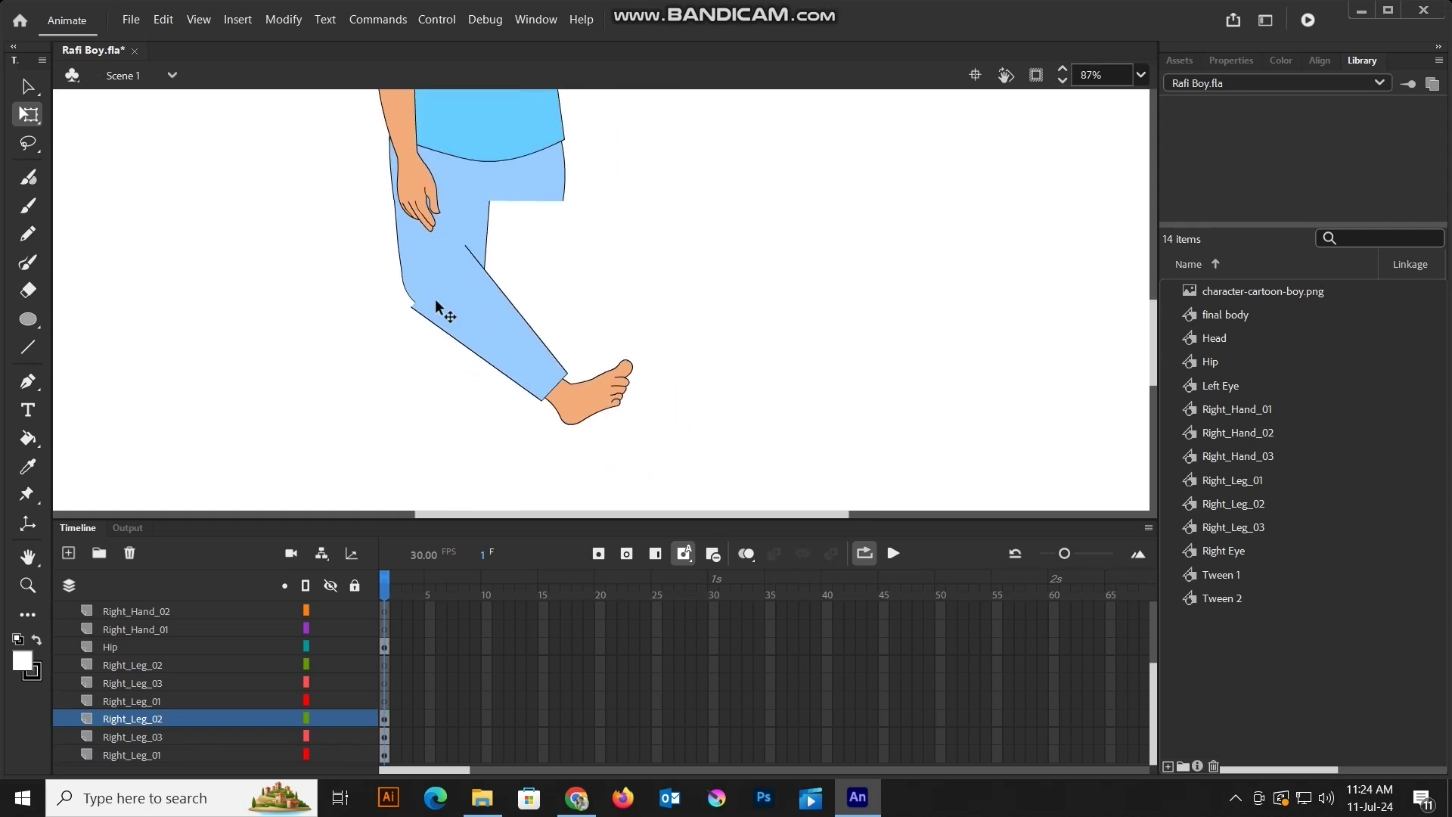
left_click(492, 316)
left_click_drag(593, 355, 333, 393)
left_click(528, 376)
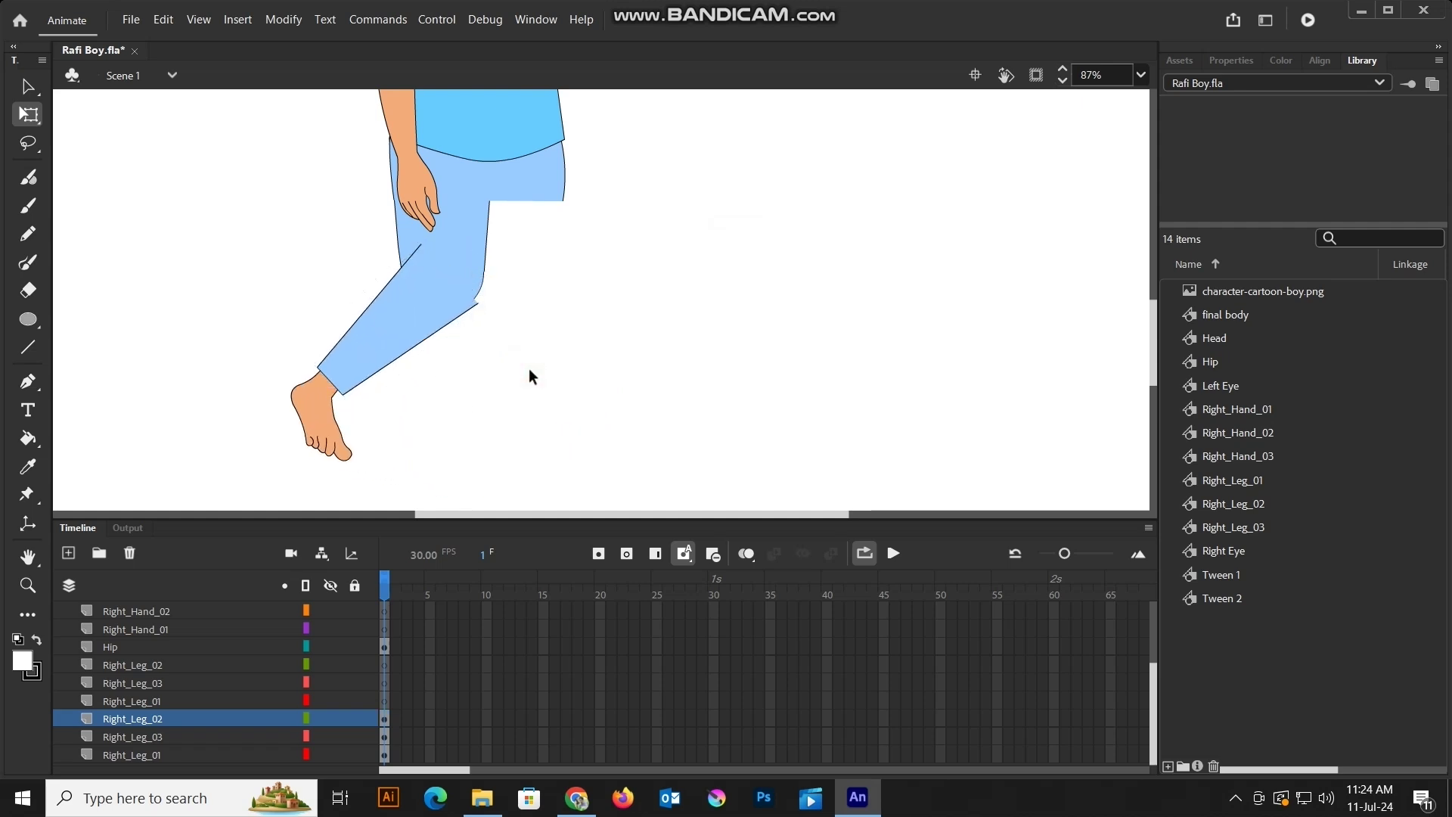
Undo the test rotations of the lower leg and reselect the lower leg.
key("ctrl+z")
key("ctrl+z")
key("ctrl+z")
key("ctrl+z")
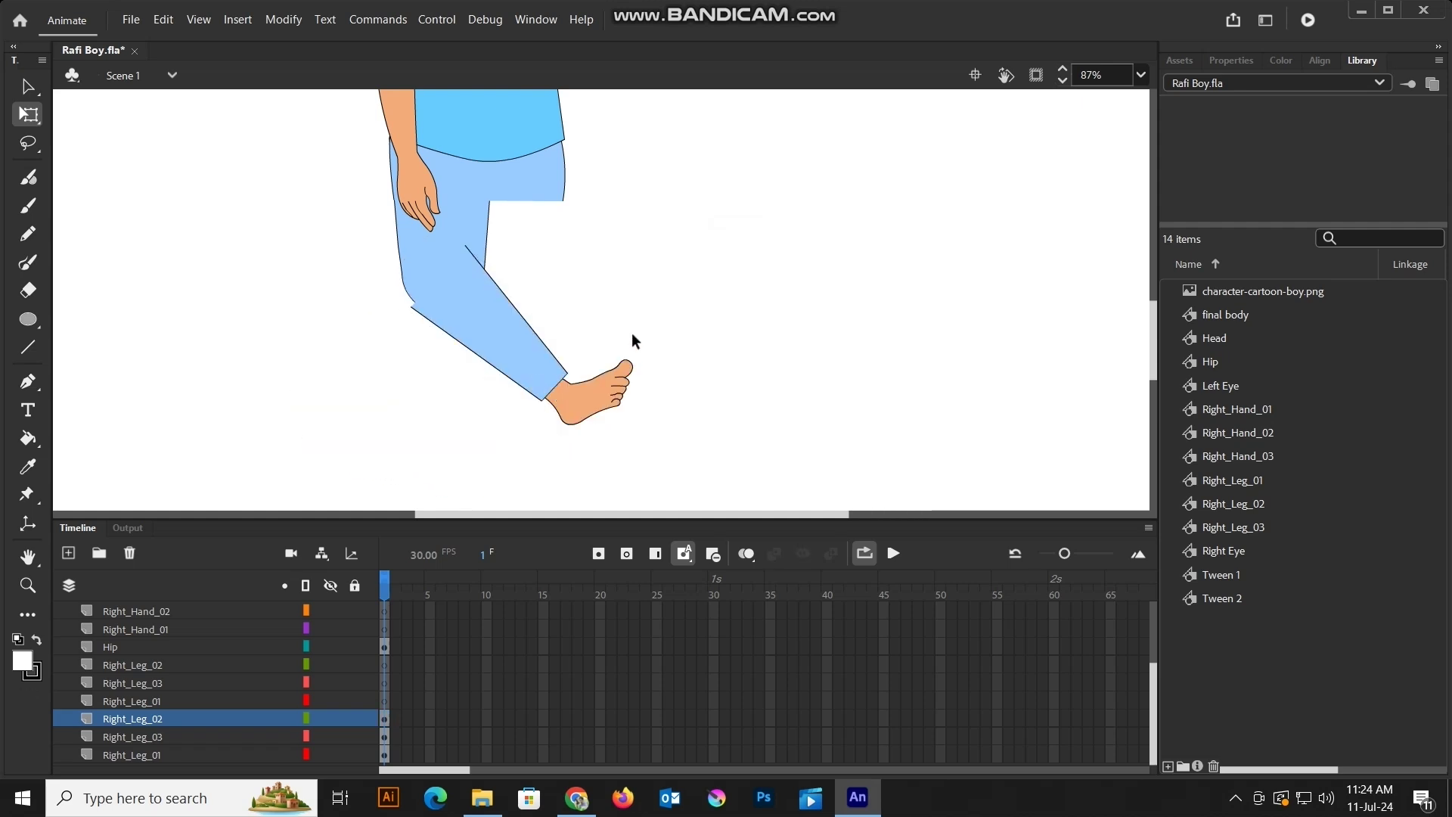
key("ctrl+z")
left_click(665, 328)
left_click(448, 330)
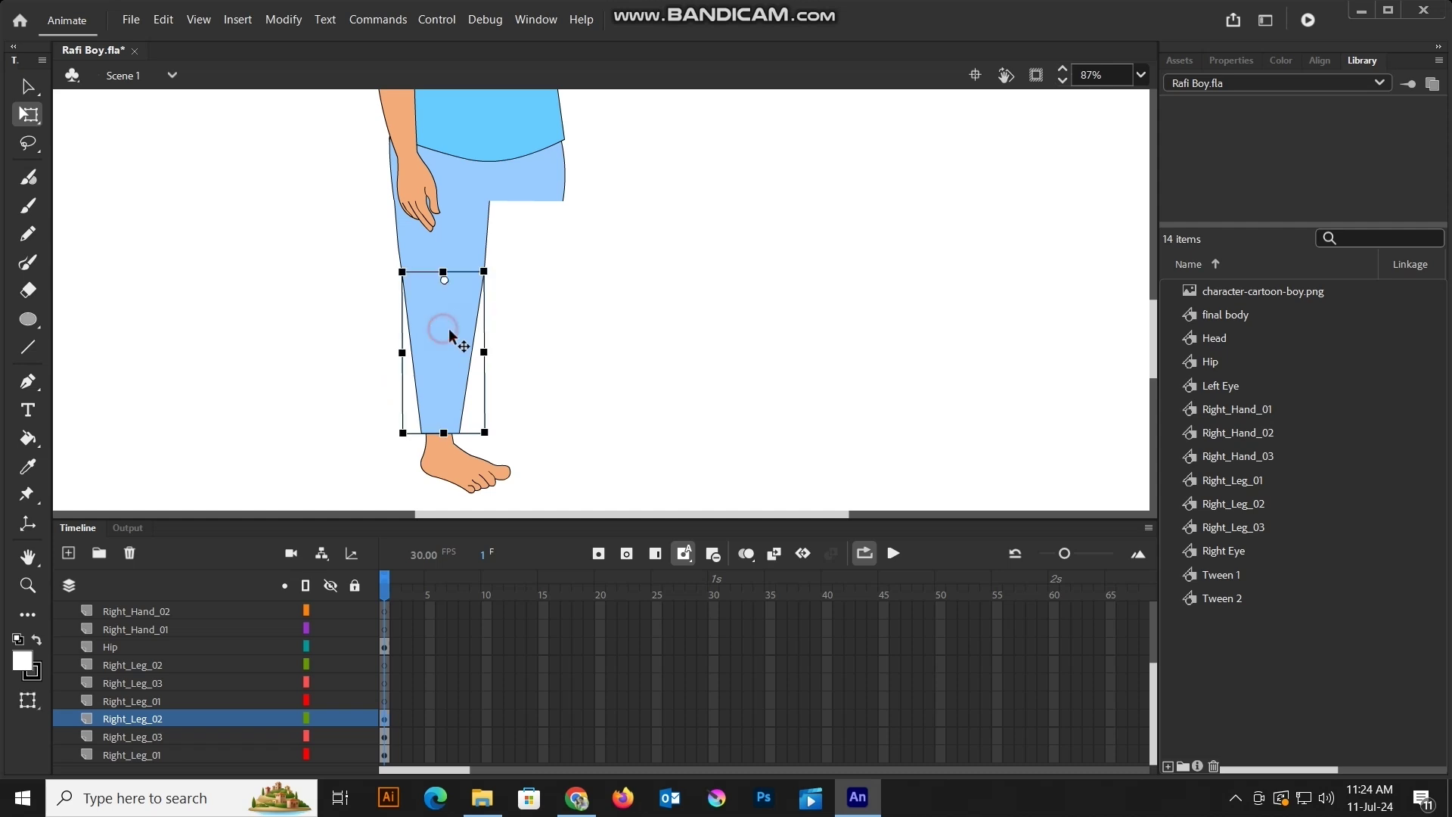
Align the lower leg's pivot point with the centre of the knee circle, showing all layers as outlines while positioning it.
scroll(461, 284, "up", 5)
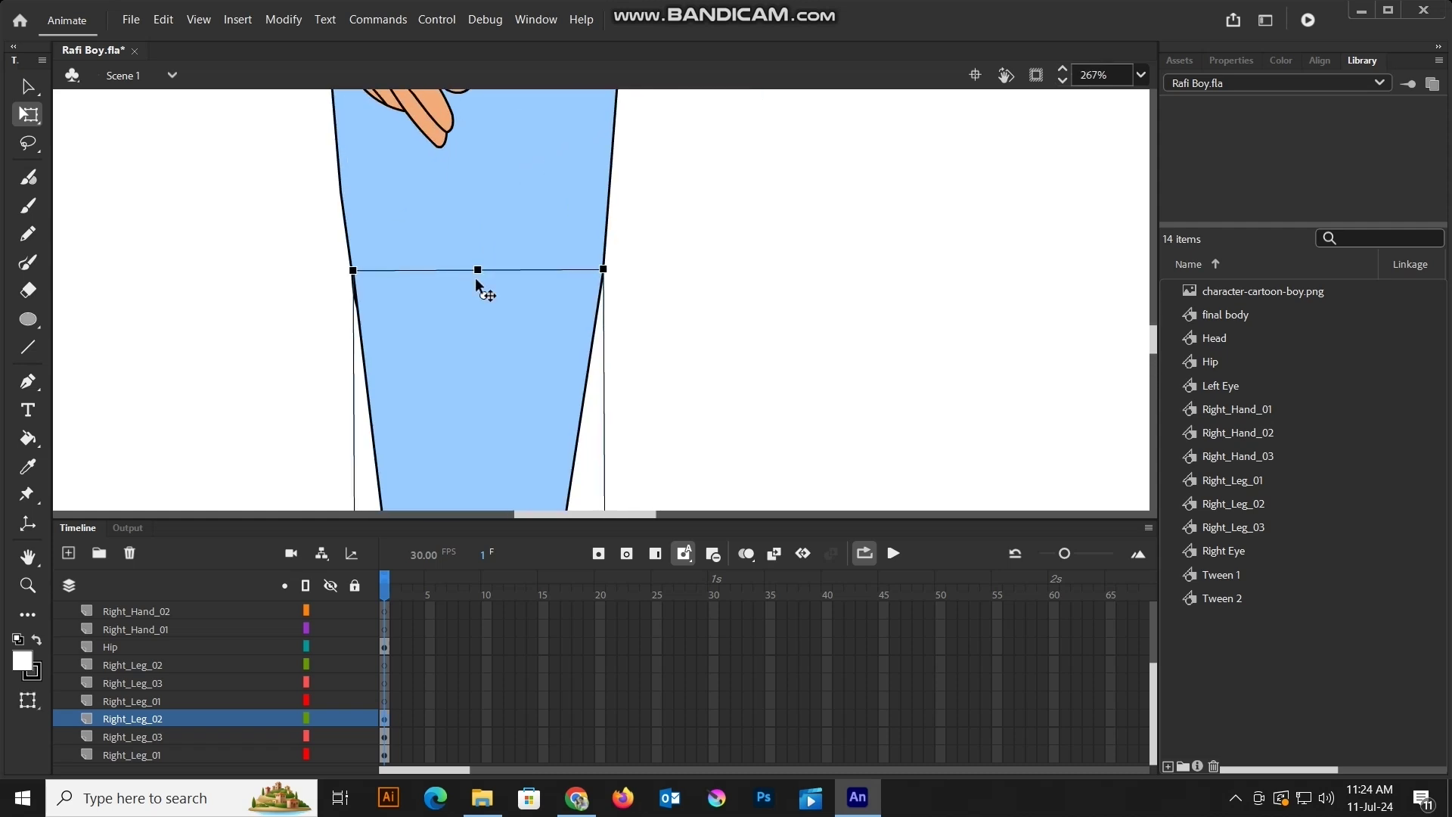
left_click(306, 585)
scroll(444, 266, "up", 1)
scroll(445, 266, "up", 4)
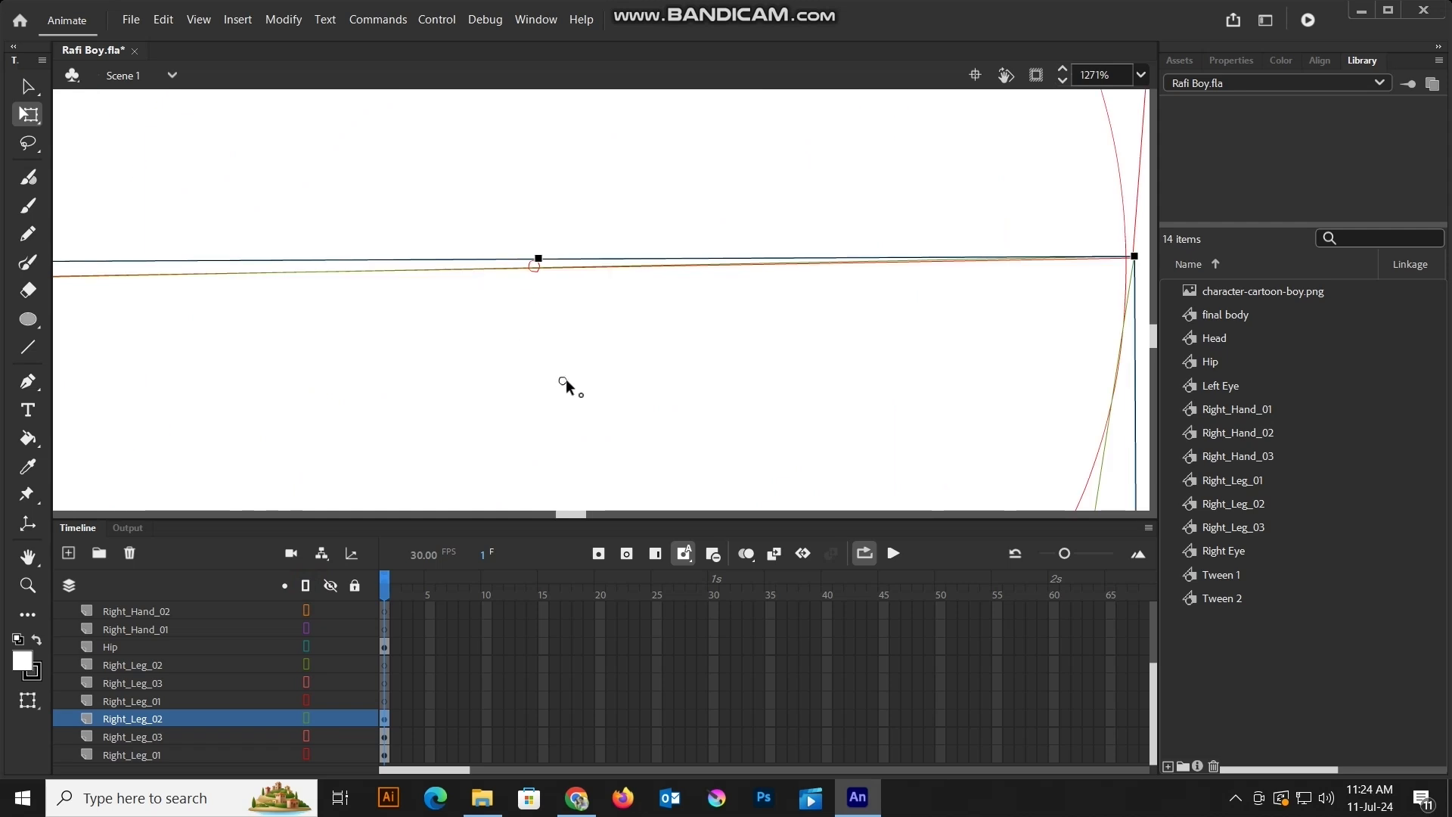
left_click_drag(566, 379, 537, 283)
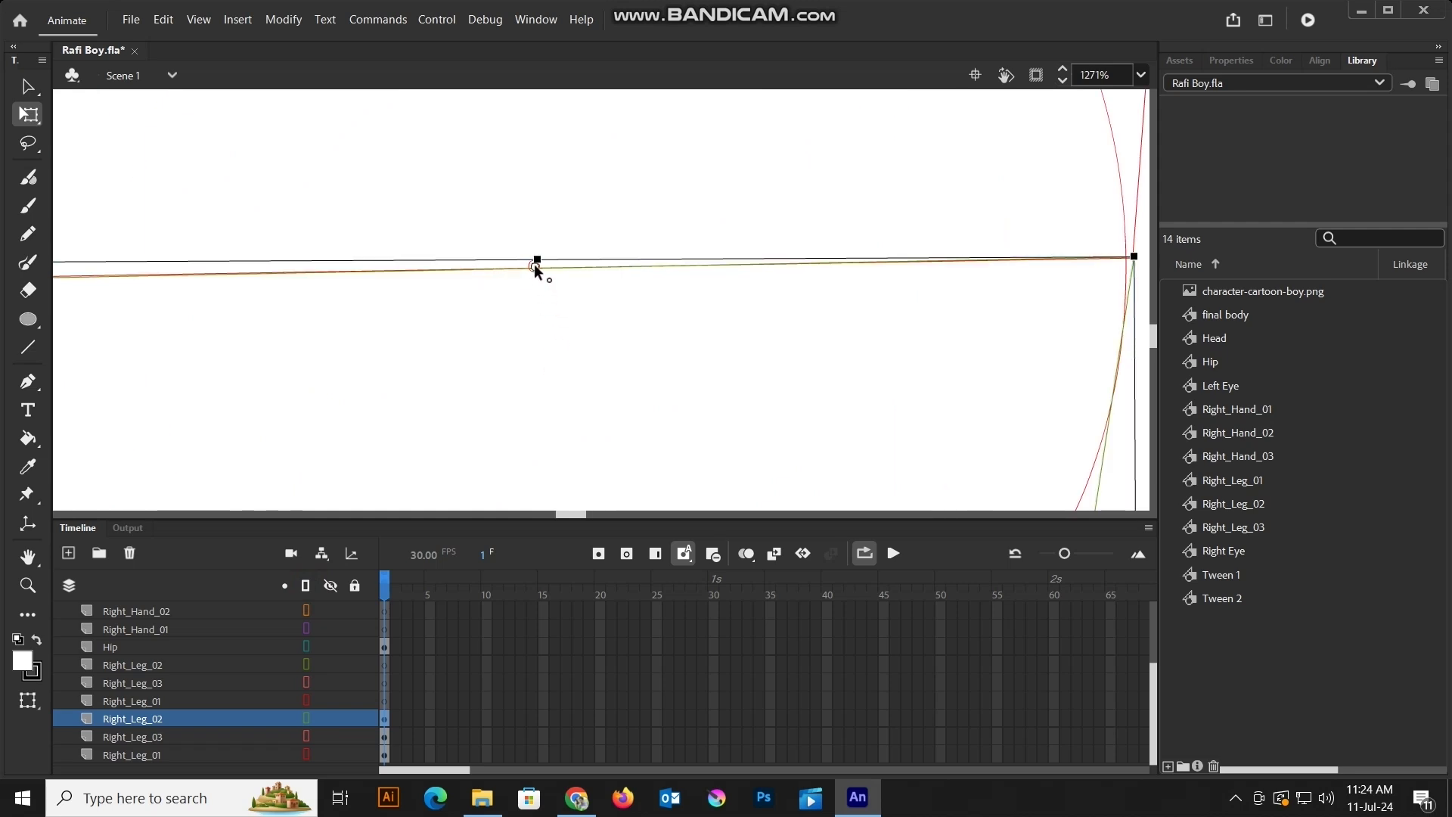
scroll(486, 288, "down", 5)
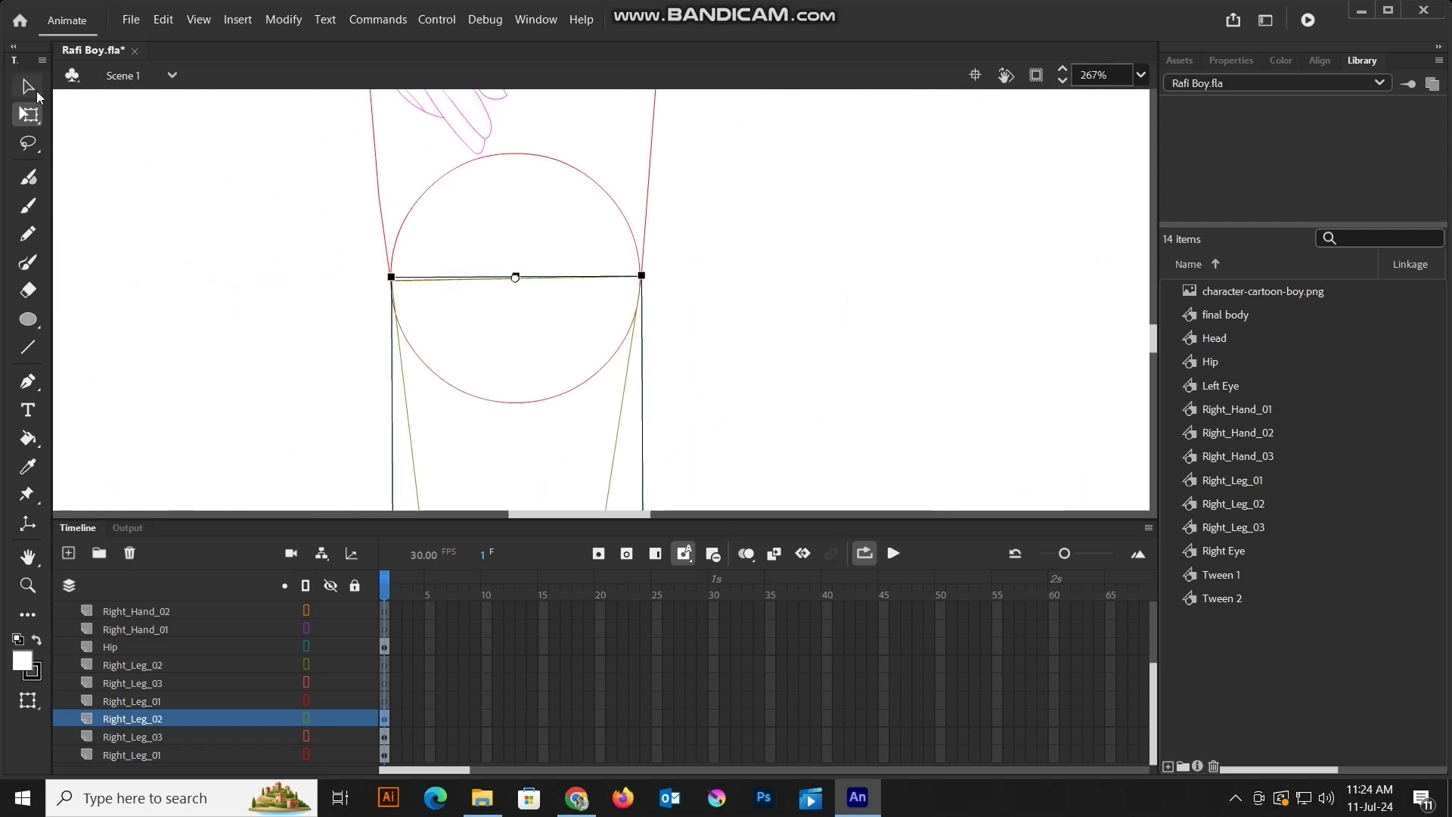
left_click(306, 585)
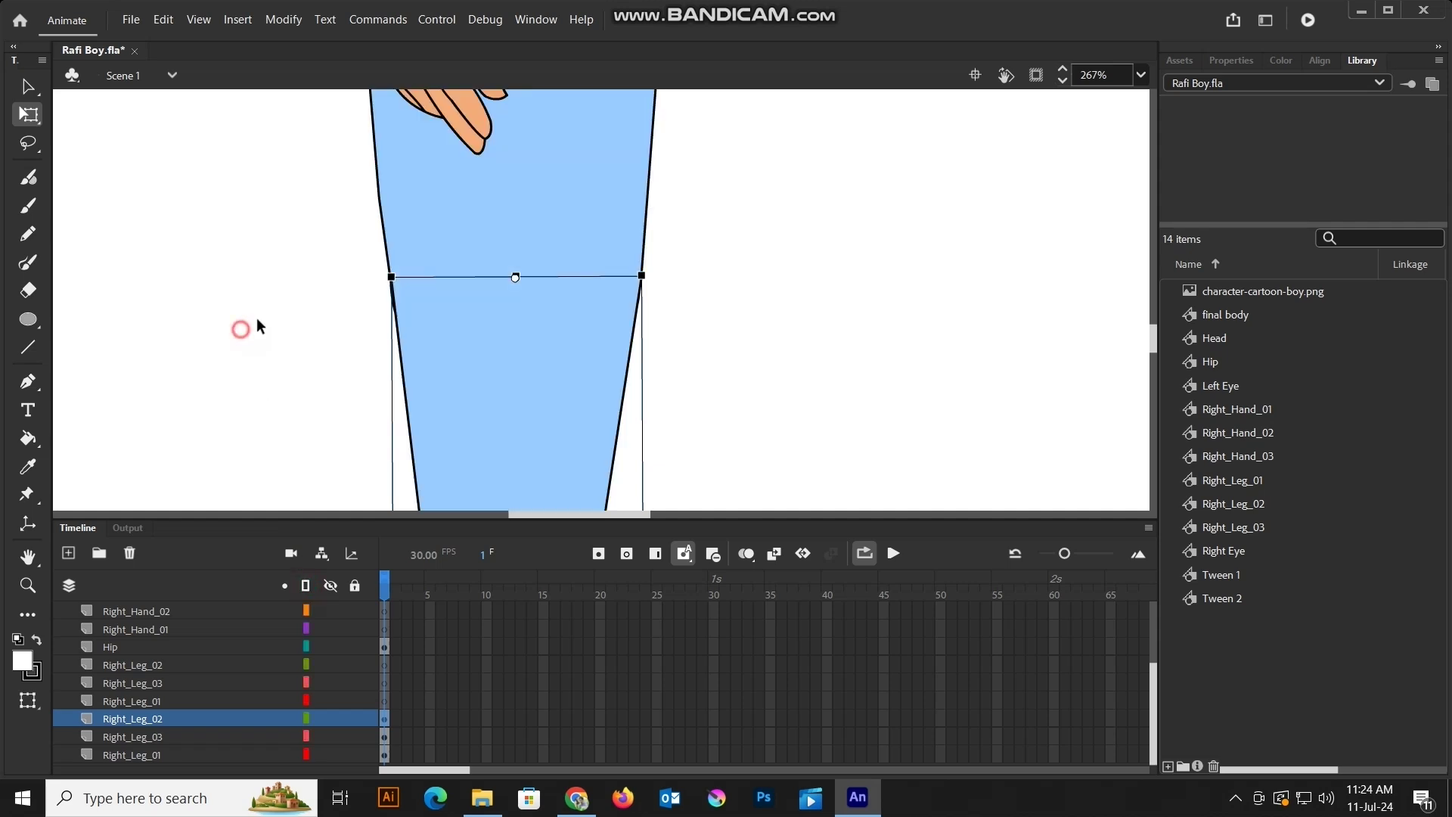
Test the knee pivot by rotating the lower leg slightly forward and back.
scroll(444, 253, "down", 2)
left_click_drag(550, 227, 626, 191)
left_click(626, 190)
left_click(502, 288)
left_click_drag(540, 190, 577, 234)
left_click(602, 249)
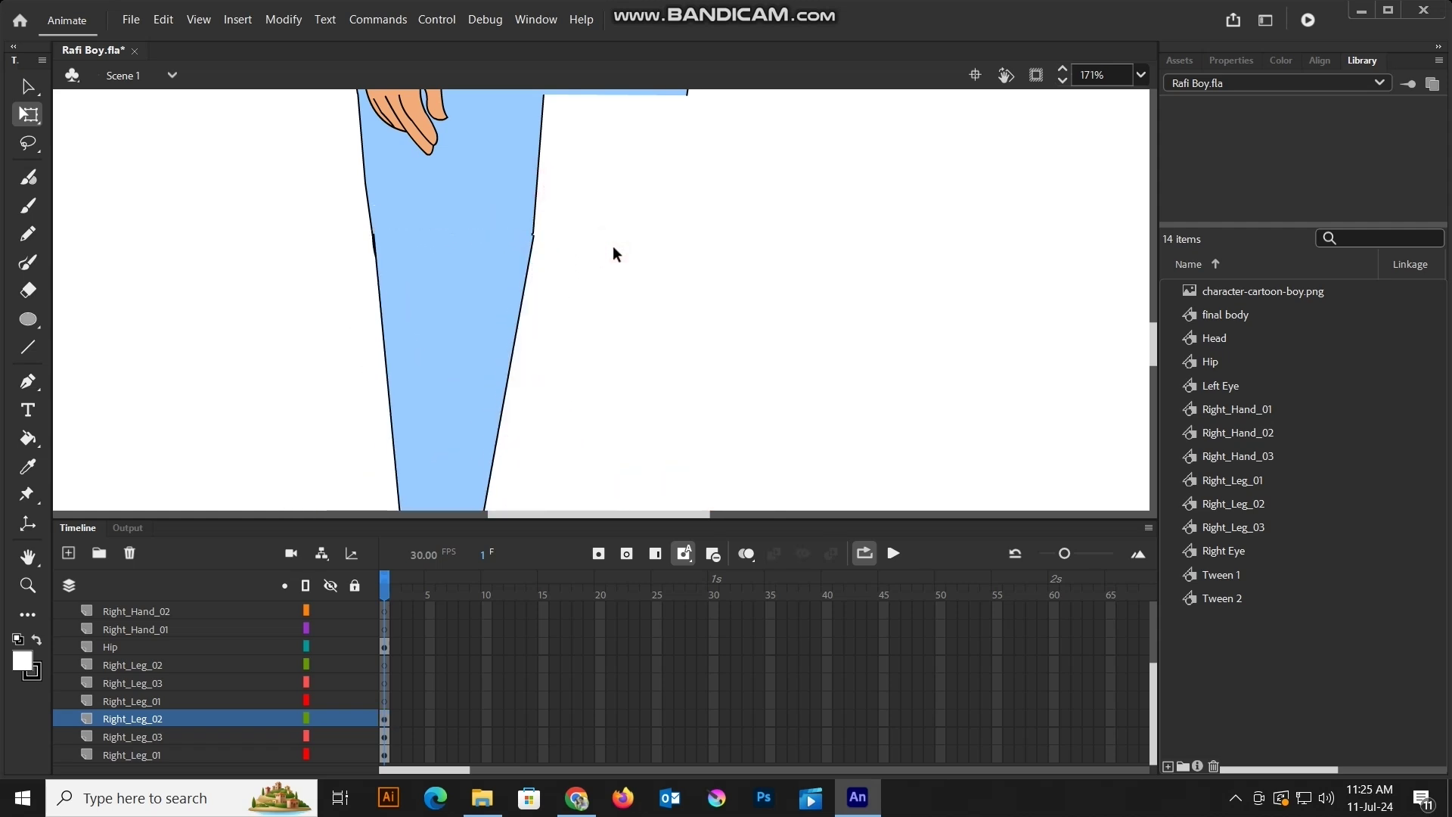
Swing the lower leg and foot forward about the knee and bring them back to a nearly vertical position.
left_click(442, 255)
scroll(473, 276, "down", 3)
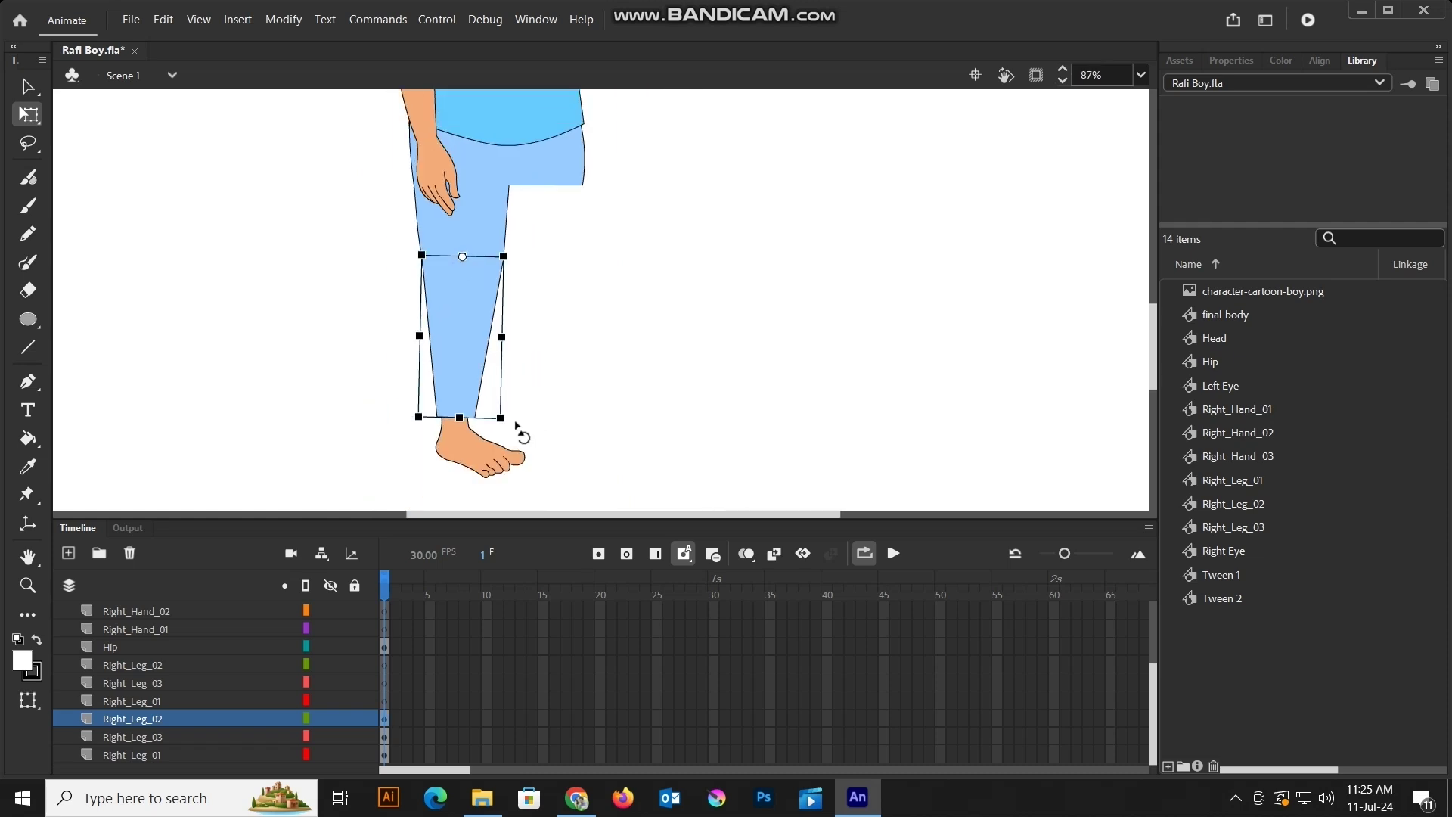
left_click_drag(516, 427, 614, 352)
left_click(766, 317)
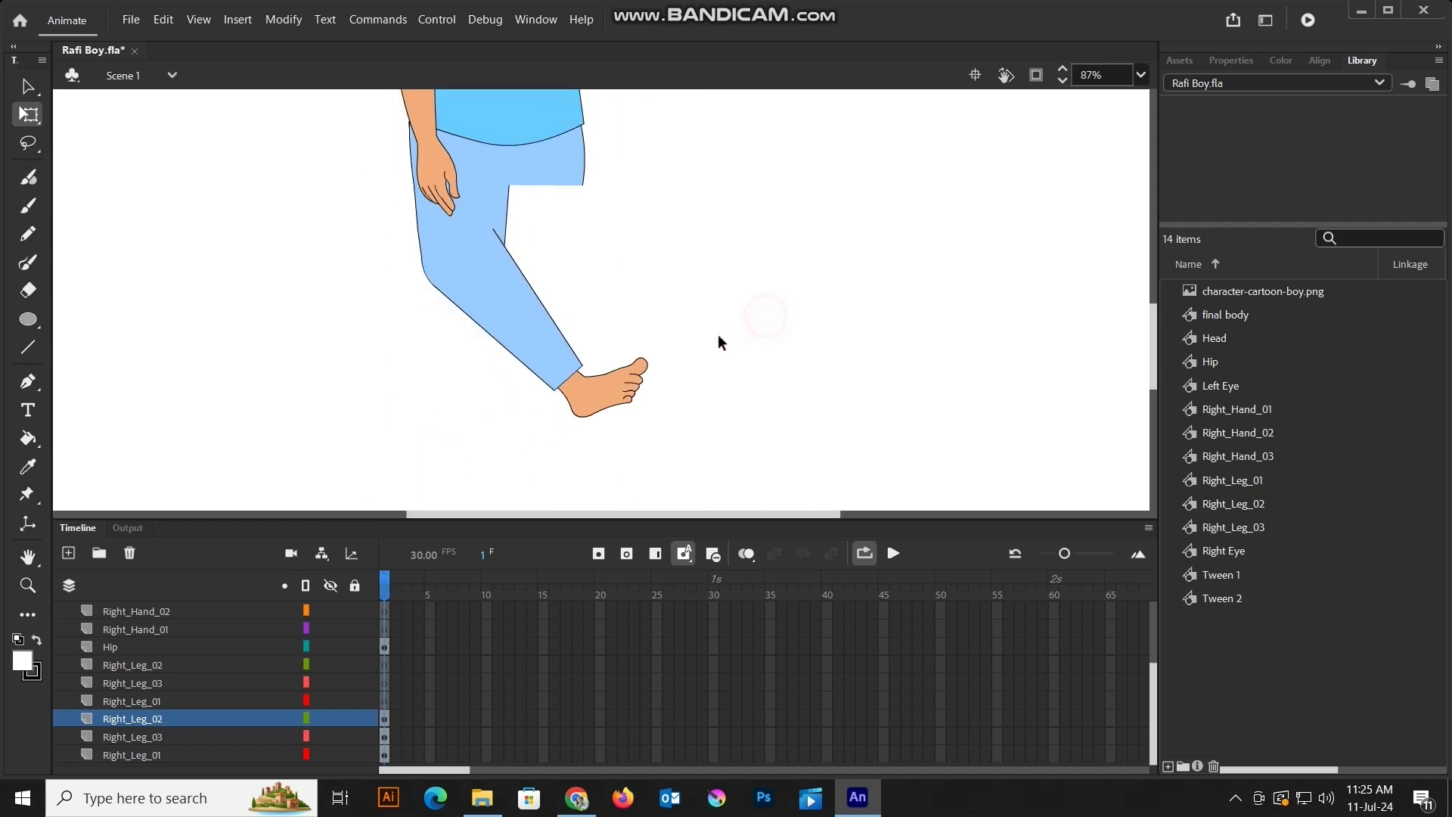
left_click(508, 316)
left_click_drag(617, 349, 537, 435)
Test the bent-leg pose by rotating the thigh forward about the hip and the lower leg backward about the knee.
left_click(497, 227)
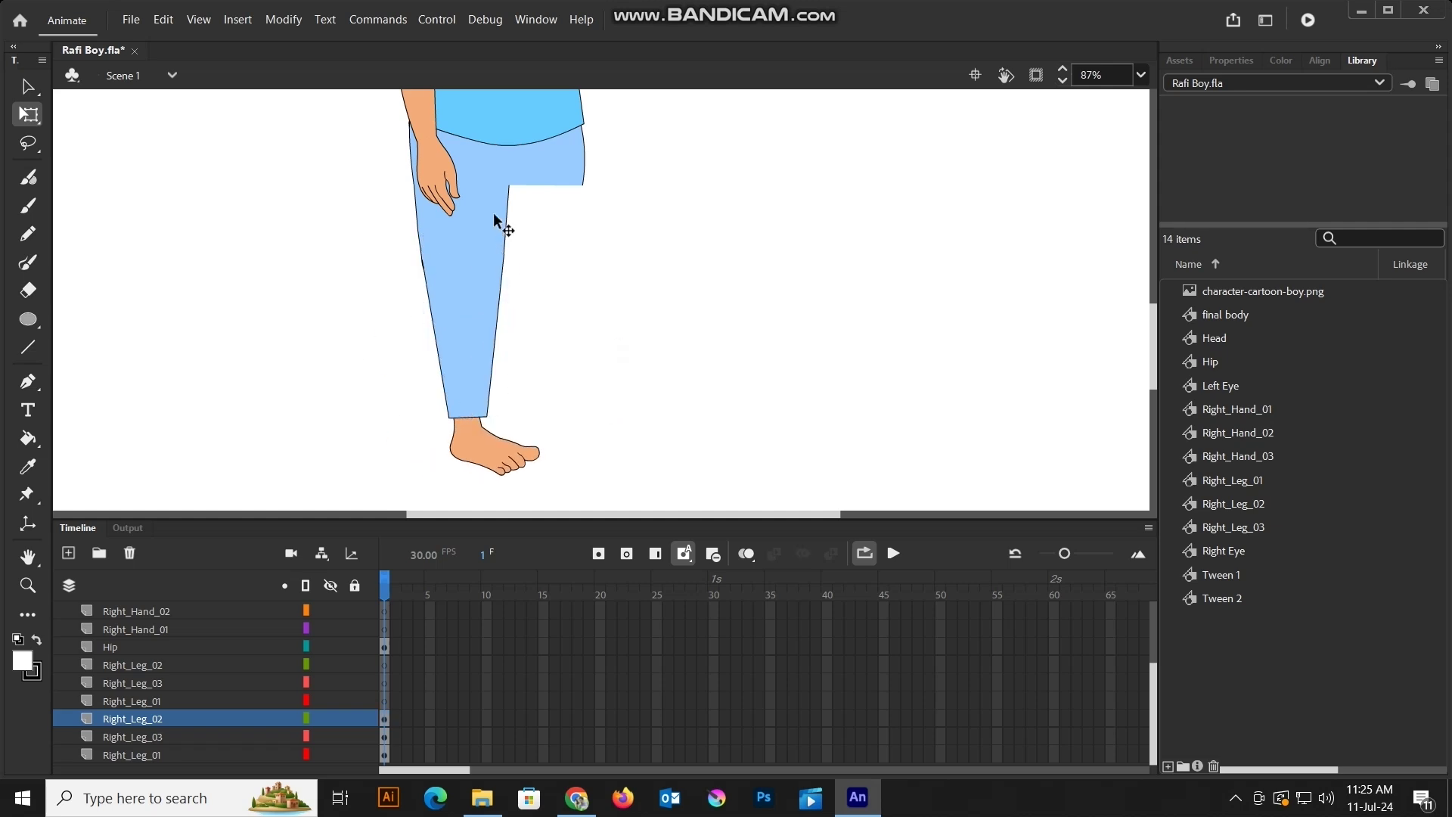
left_click_drag(532, 303, 604, 296)
left_click(609, 299)
left_click(560, 316)
left_click_drag(638, 375, 484, 415)
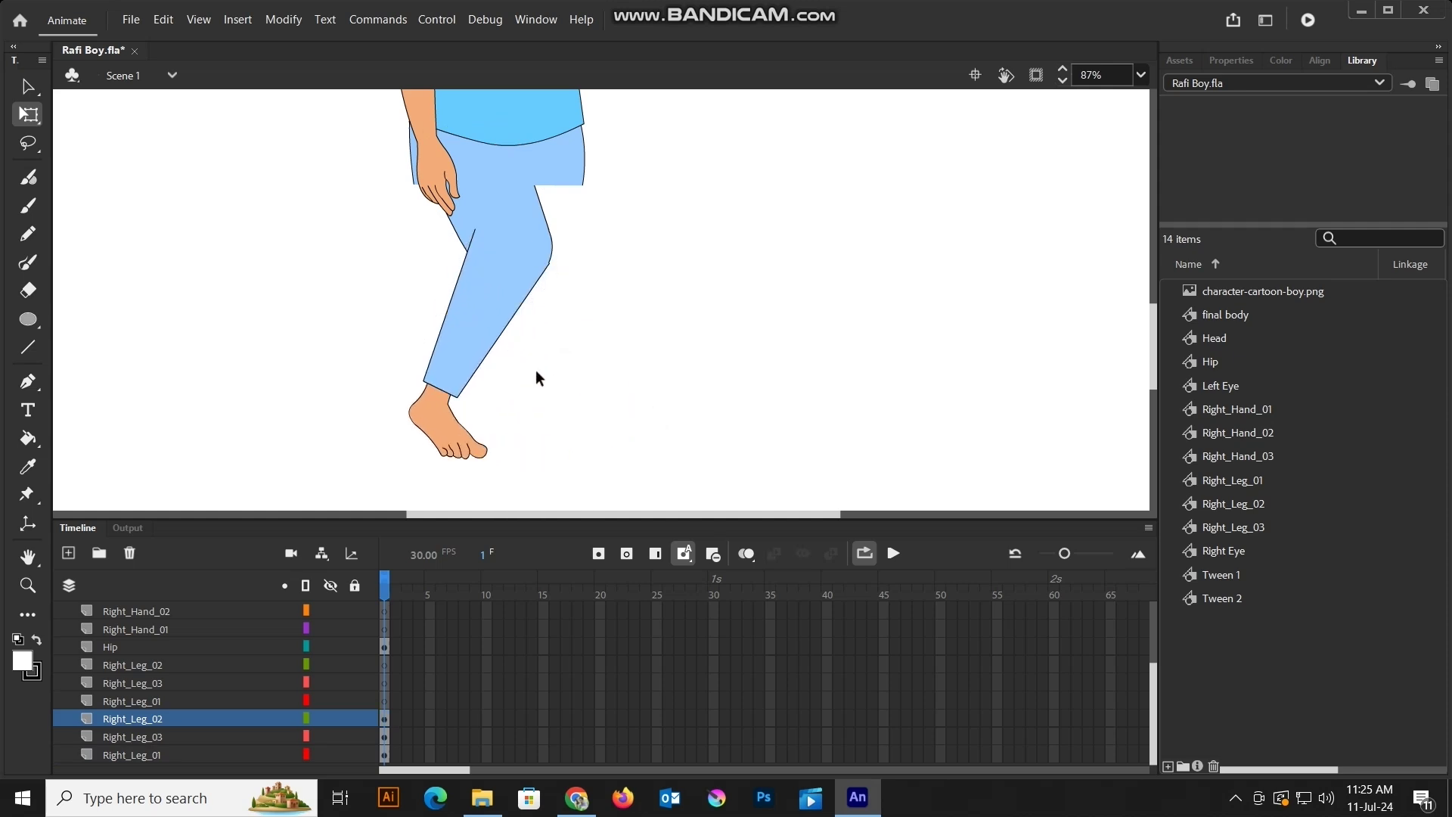
Undo the test rotations of the thigh and lower leg and clear the selection.
key("ctrl+z")
key("ctrl+z")
key("ctrl+z")
key("ctrl+z")
key("ctrl+z")
left_click(598, 324)
Open the lower leg symbol Right_Leg_02 for editing and add a new layer inside it.
scroll(498, 466, "up", 7)
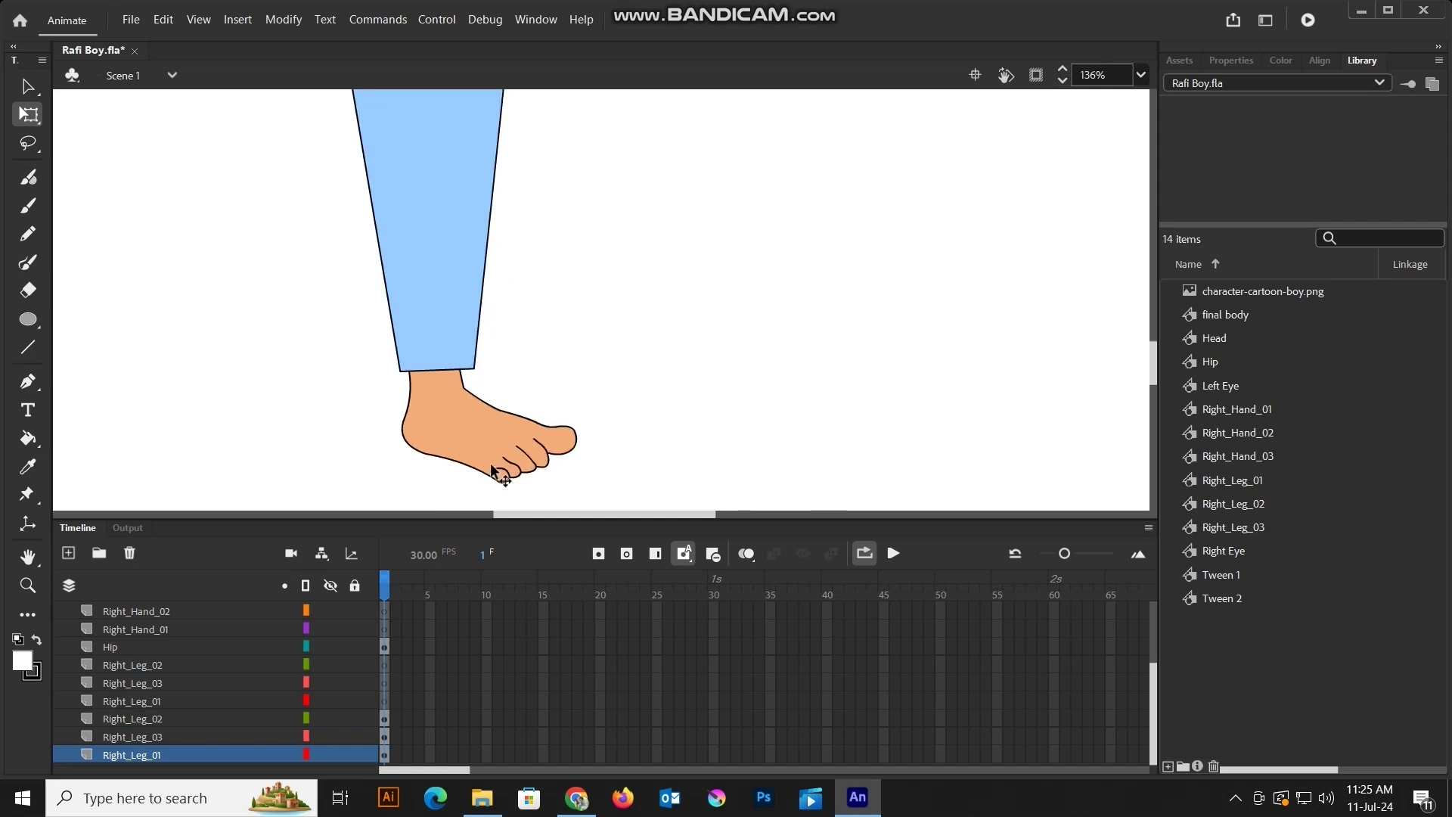
left_click(437, 194)
double_click(437, 194)
left_click(68, 554)
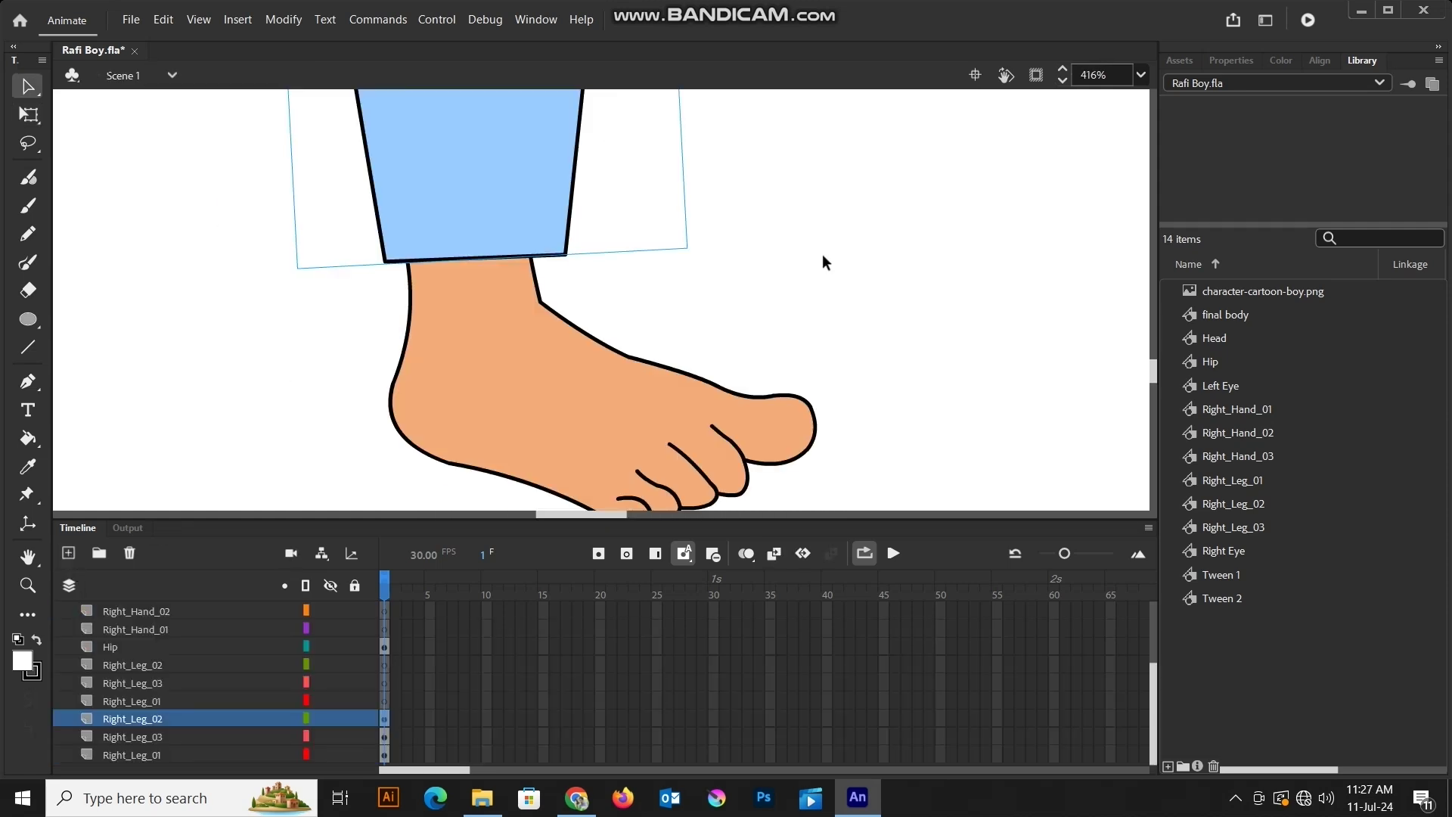
Select the foot in Scene 1 and rotate it slightly about the ankle with Free Transform.
scroll(822, 254, "down", 6)
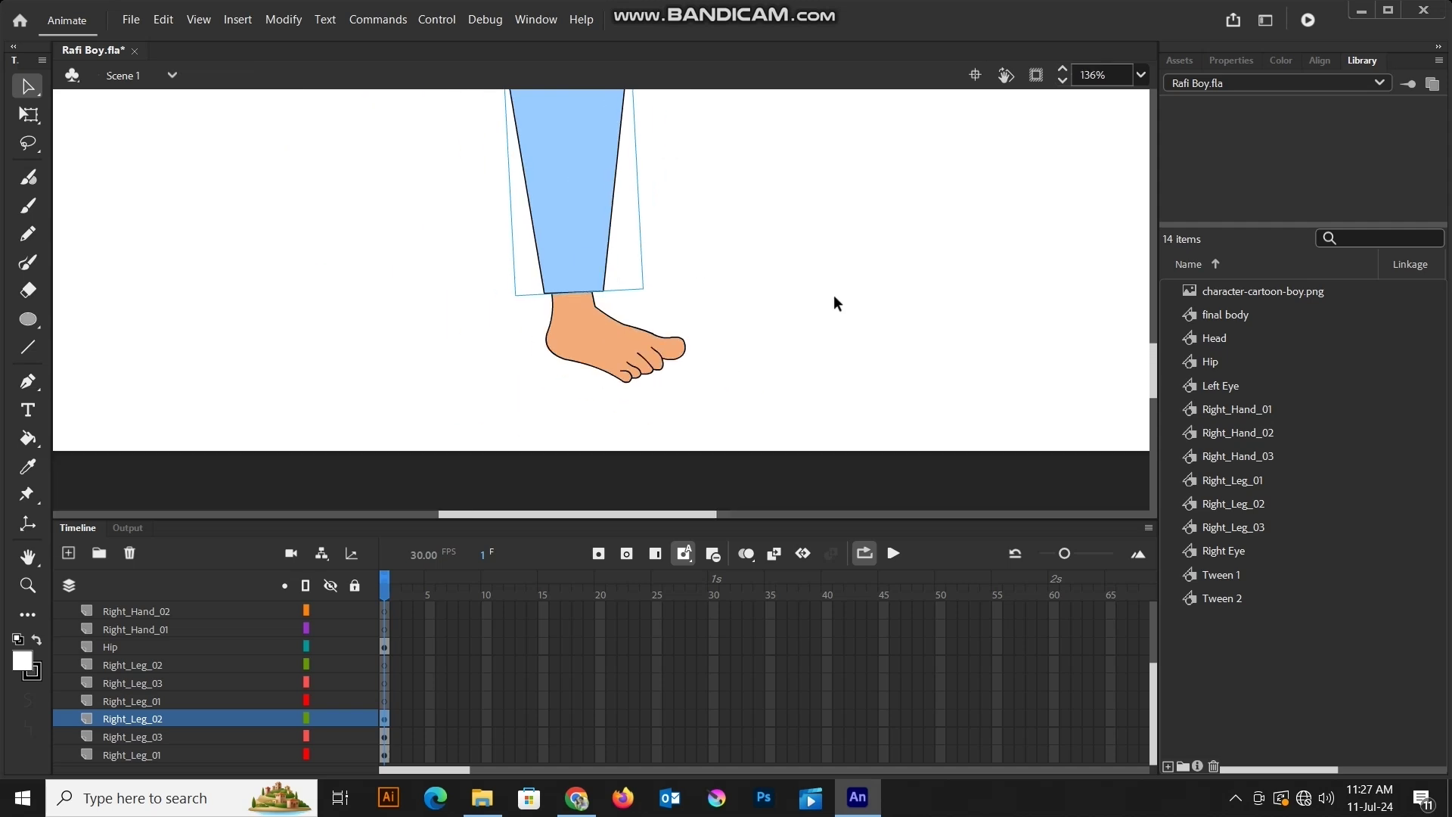
left_click(575, 378)
key("q")
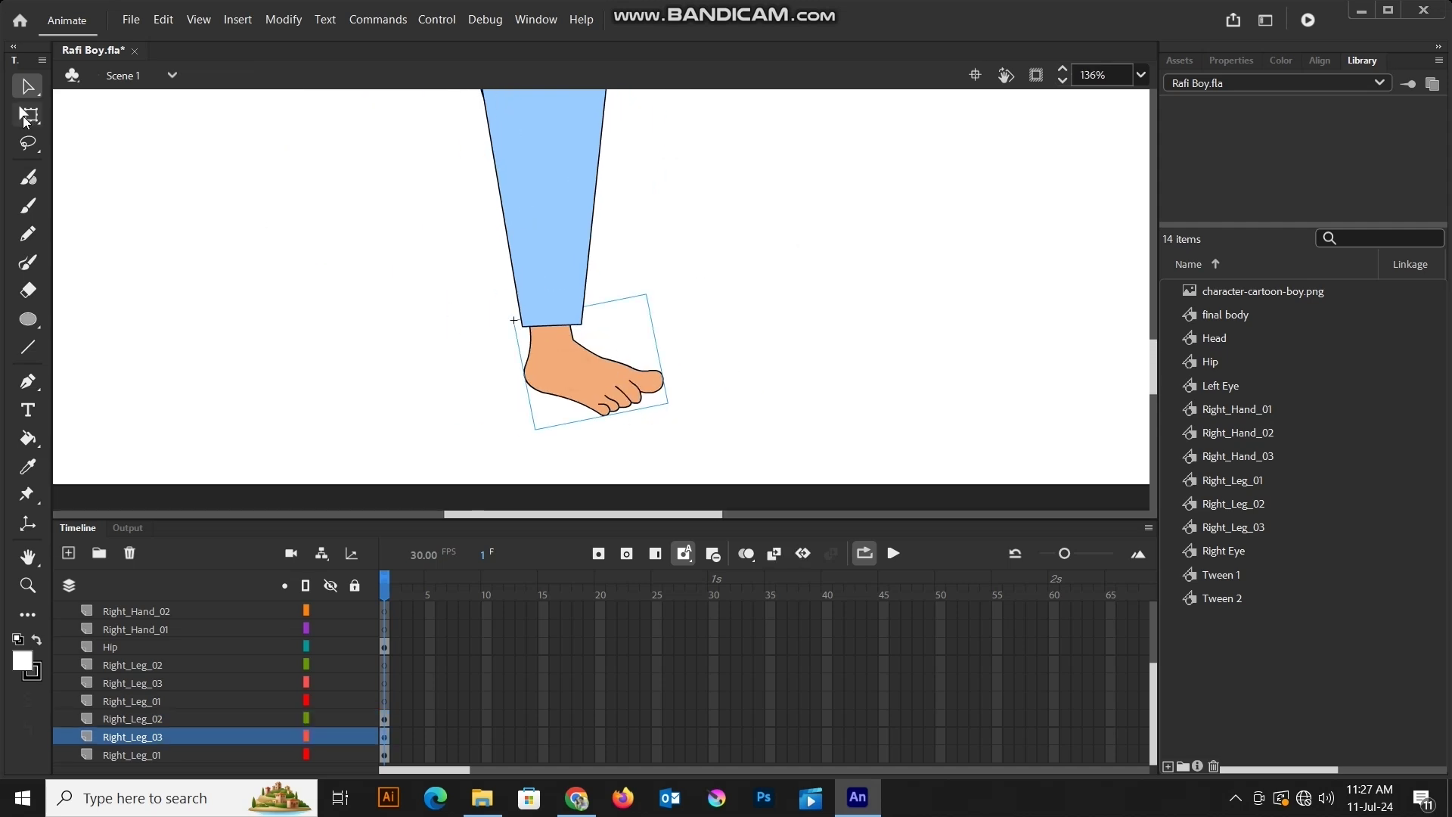
mouse_move(680, 398)
left_mouse_down()
mouse_move(710, 401)
mouse_move(685, 433)
mouse_move(712, 391)
mouse_move(696, 418)
left_mouse_up()
Test the whole leg by rotating the thigh forward and the lower leg backward, and select the foot.
scroll(450, 402, "down", 2)
left_click_drag(611, 281, 578, 295)
left_click(507, 227)
left_click(506, 243)
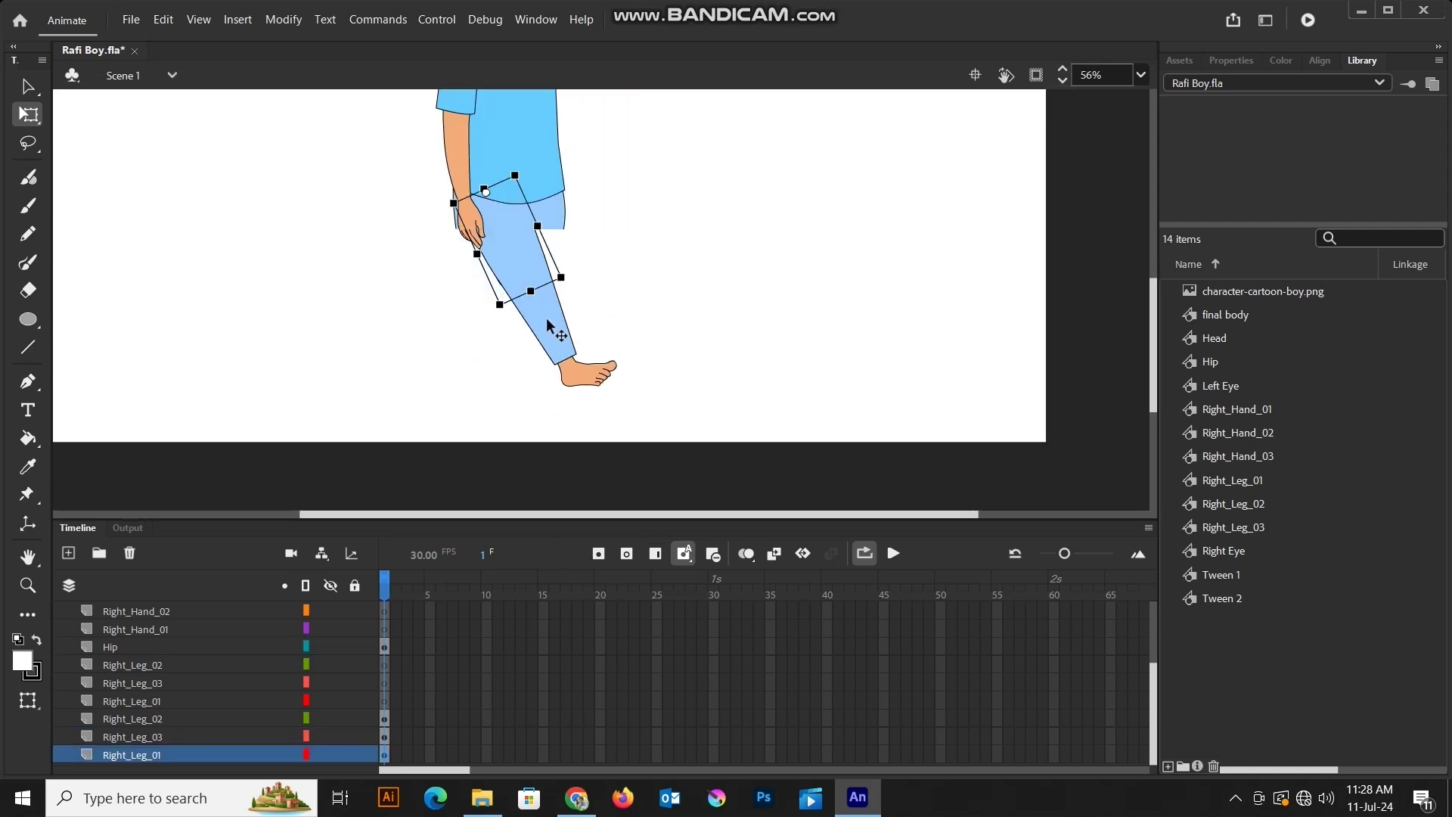
left_click(546, 318)
left_click_drag(603, 348, 509, 396)
left_click(452, 372)
Undo the whole-leg test pose and deselect everything.
left_click(595, 324)
key("ctrl+z")
key("ctrl+z")
key("ctrl+z")
key("ctrl+z")
key("ctrl+z")
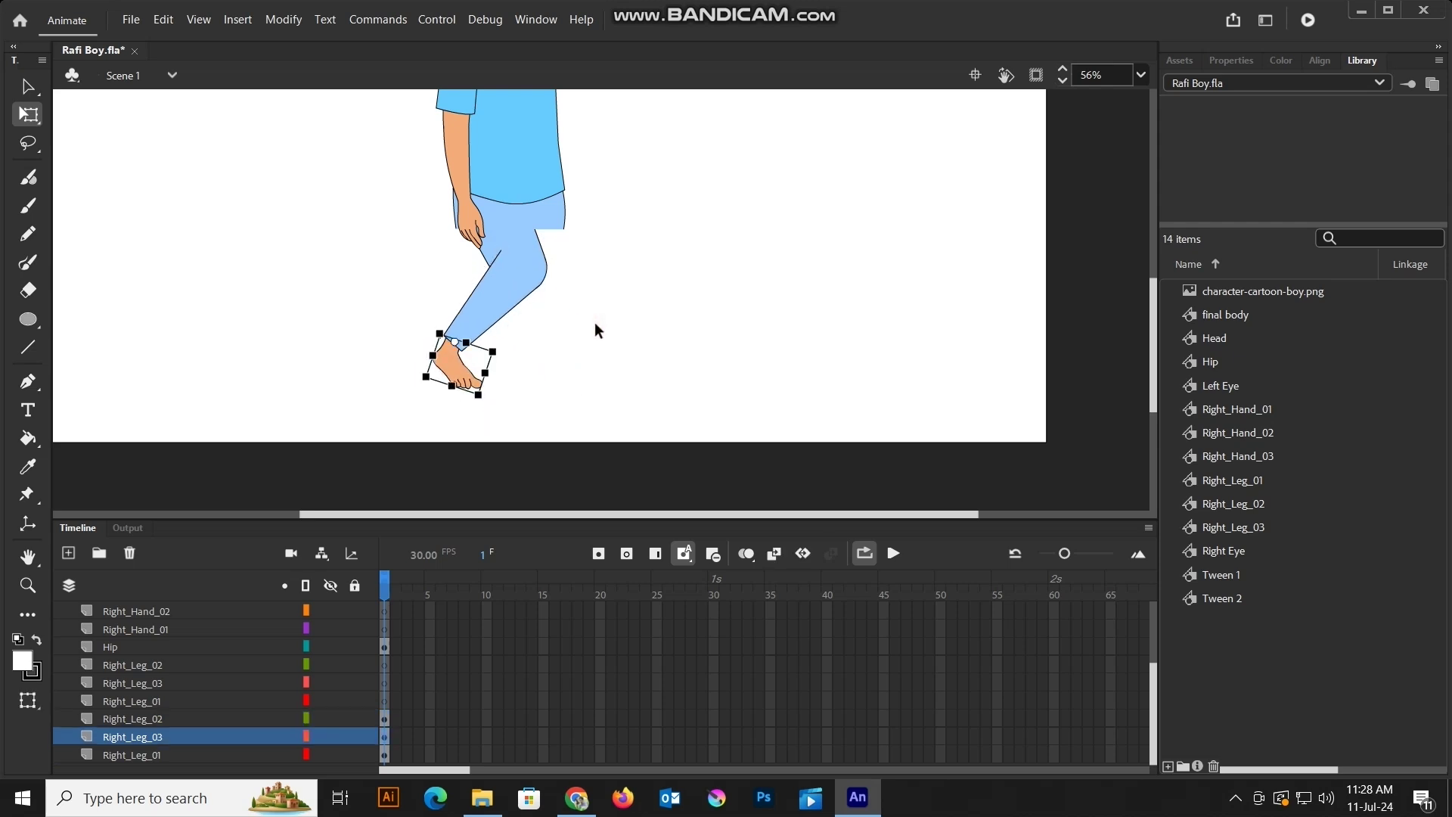
key("ctrl+z")
left_click(646, 305)
Open the Hip symbol for editing, add a new layer and lock Layer_1.
scroll(487, 199, "up", 3)
scroll(589, 295, "up", 2)
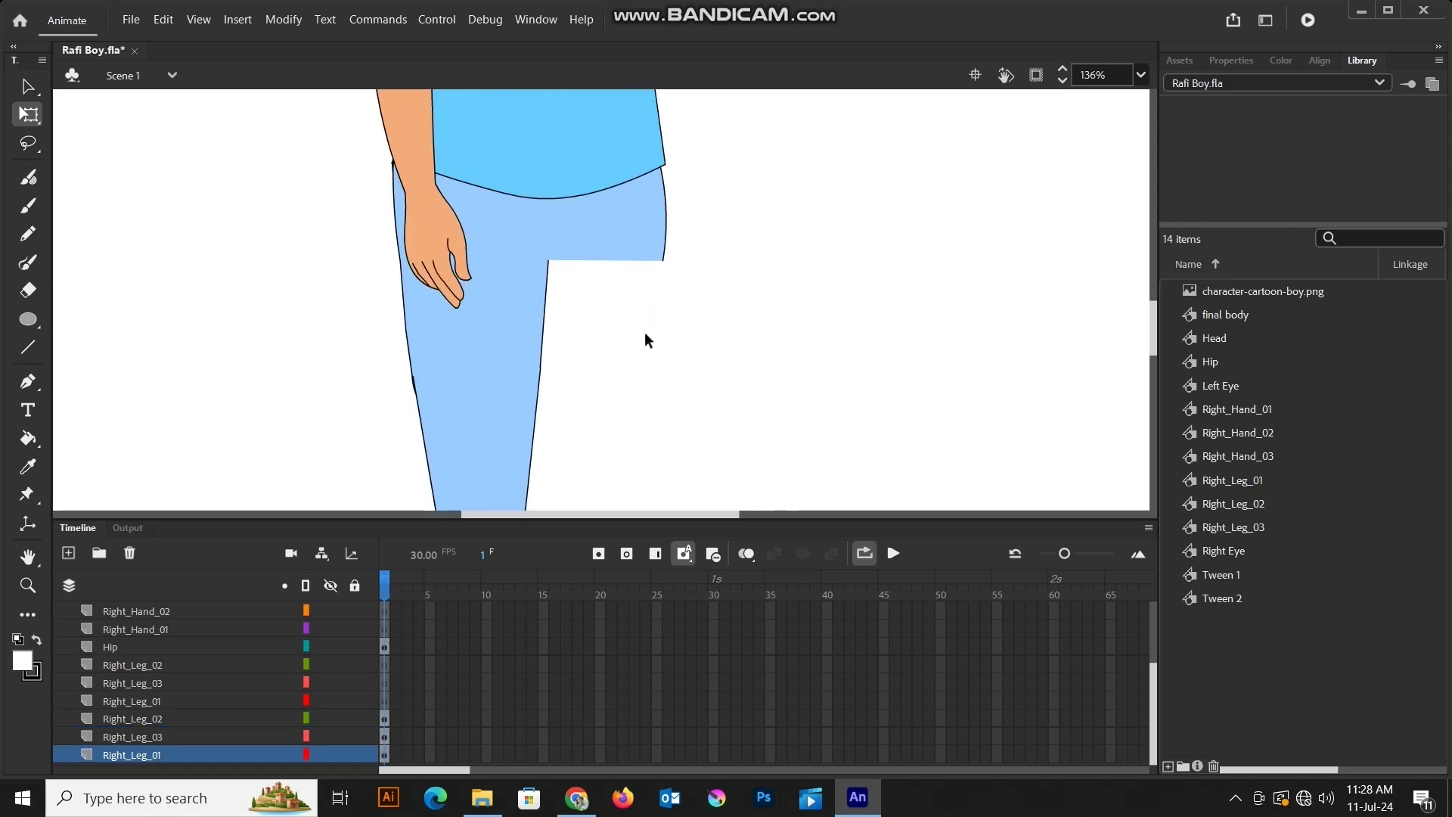
left_click(662, 272)
double_click(660, 258)
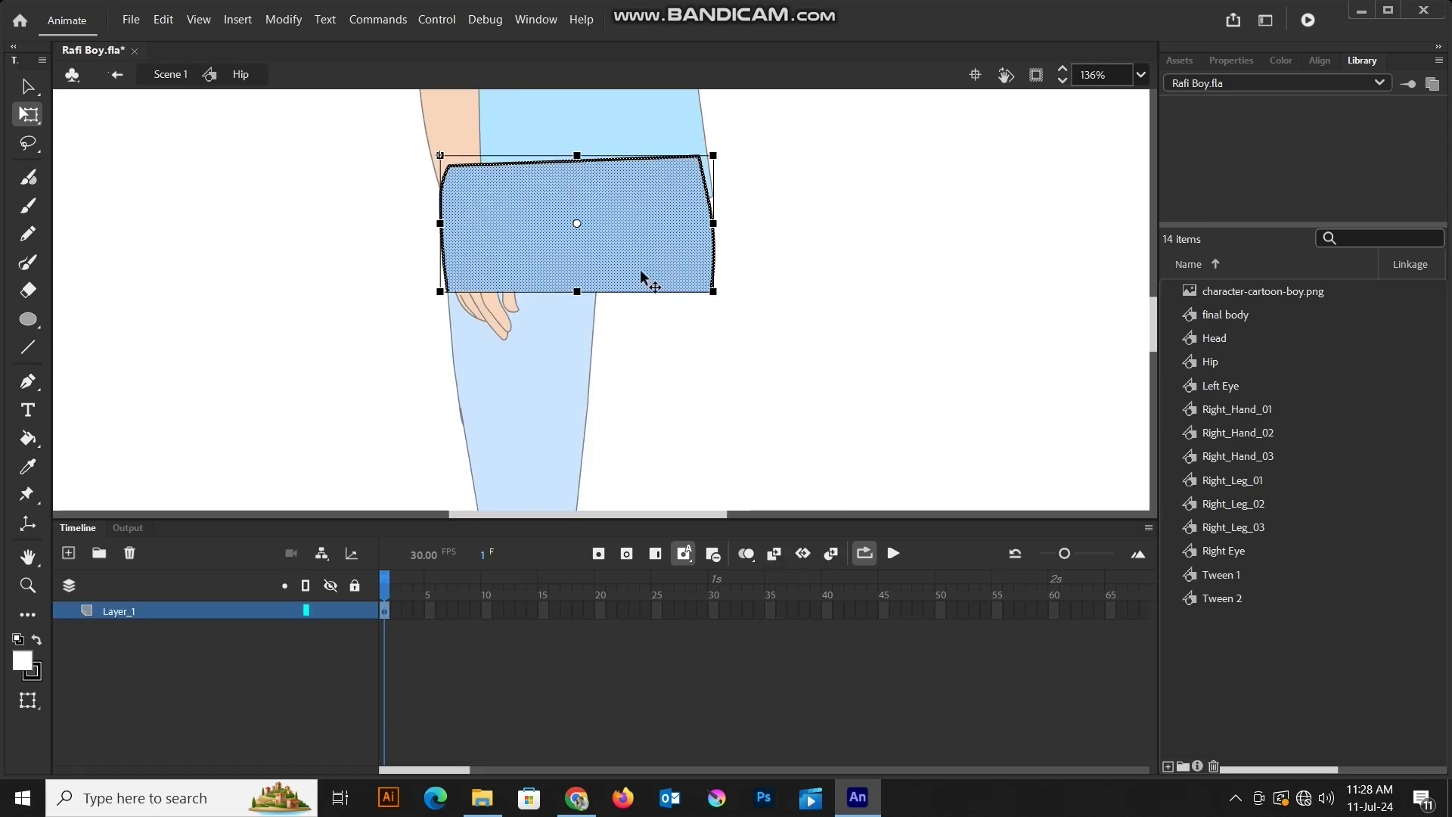
left_click(209, 393)
left_click(68, 553)
left_click(354, 629)
Sample the hip's blue fill and draw a circle as wide as the near thigh, centred on the hip's lower edge.
scroll(538, 275, "up", 4)
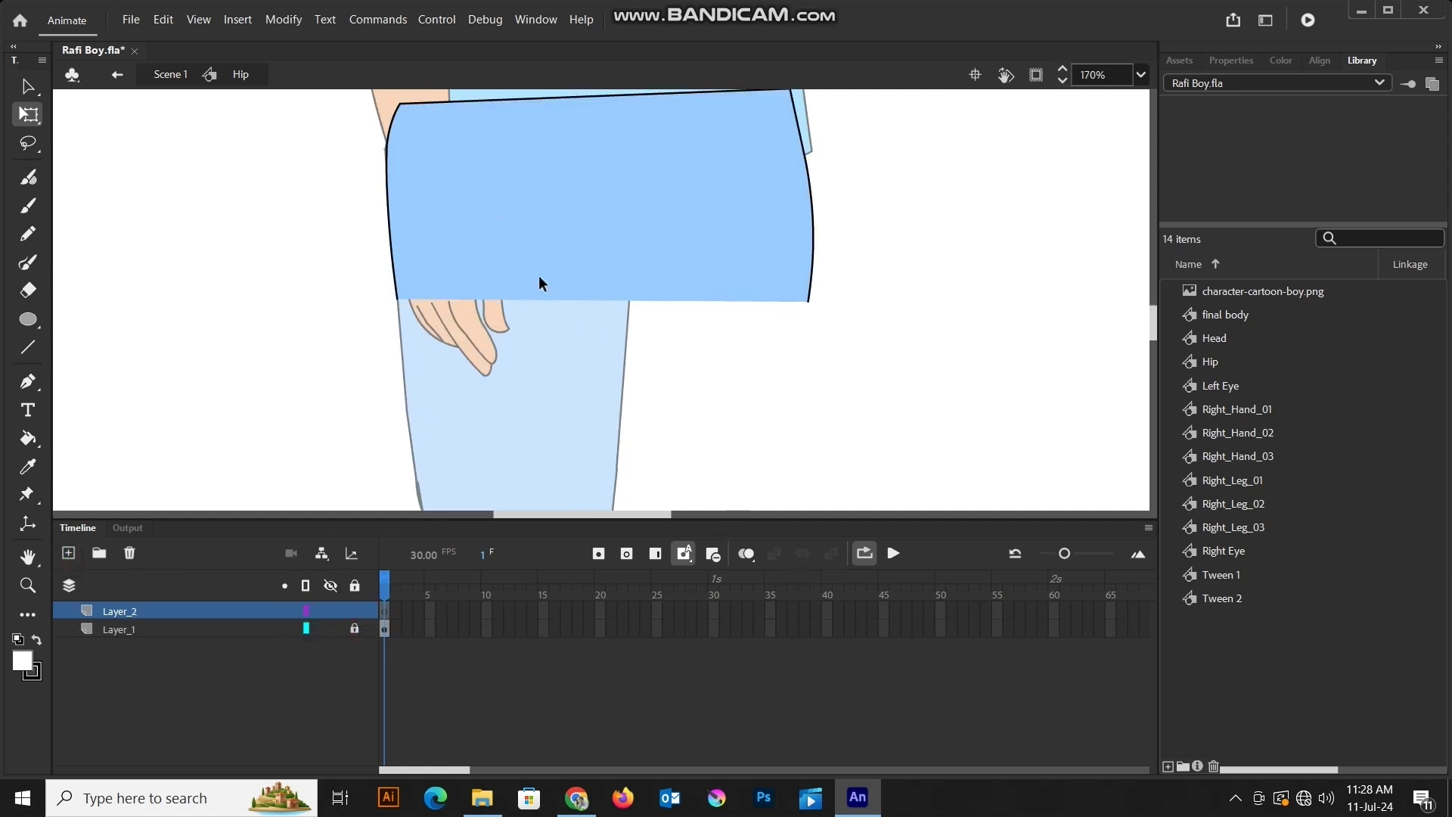
key("o")
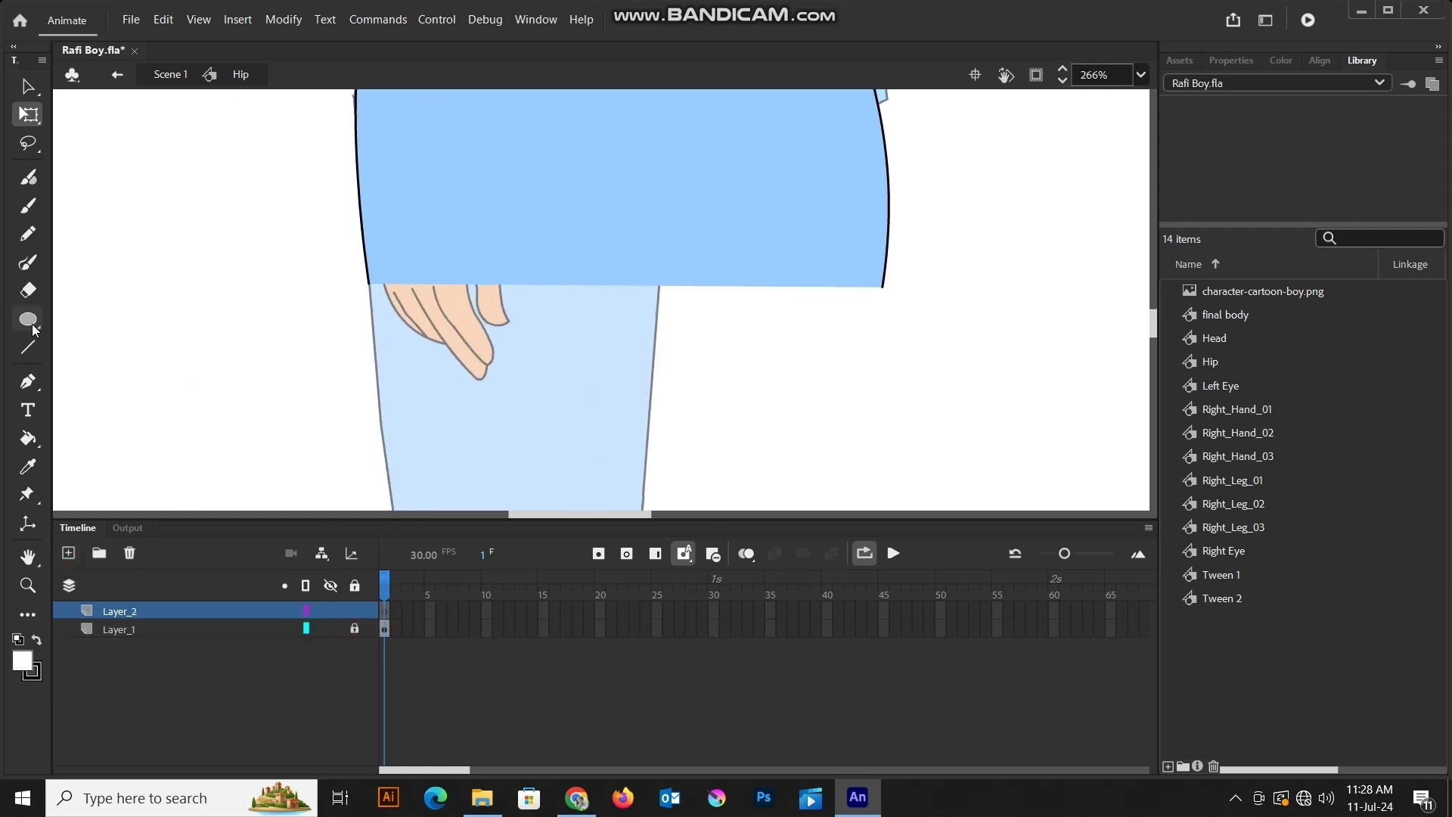
left_click(27, 466)
left_click(492, 192)
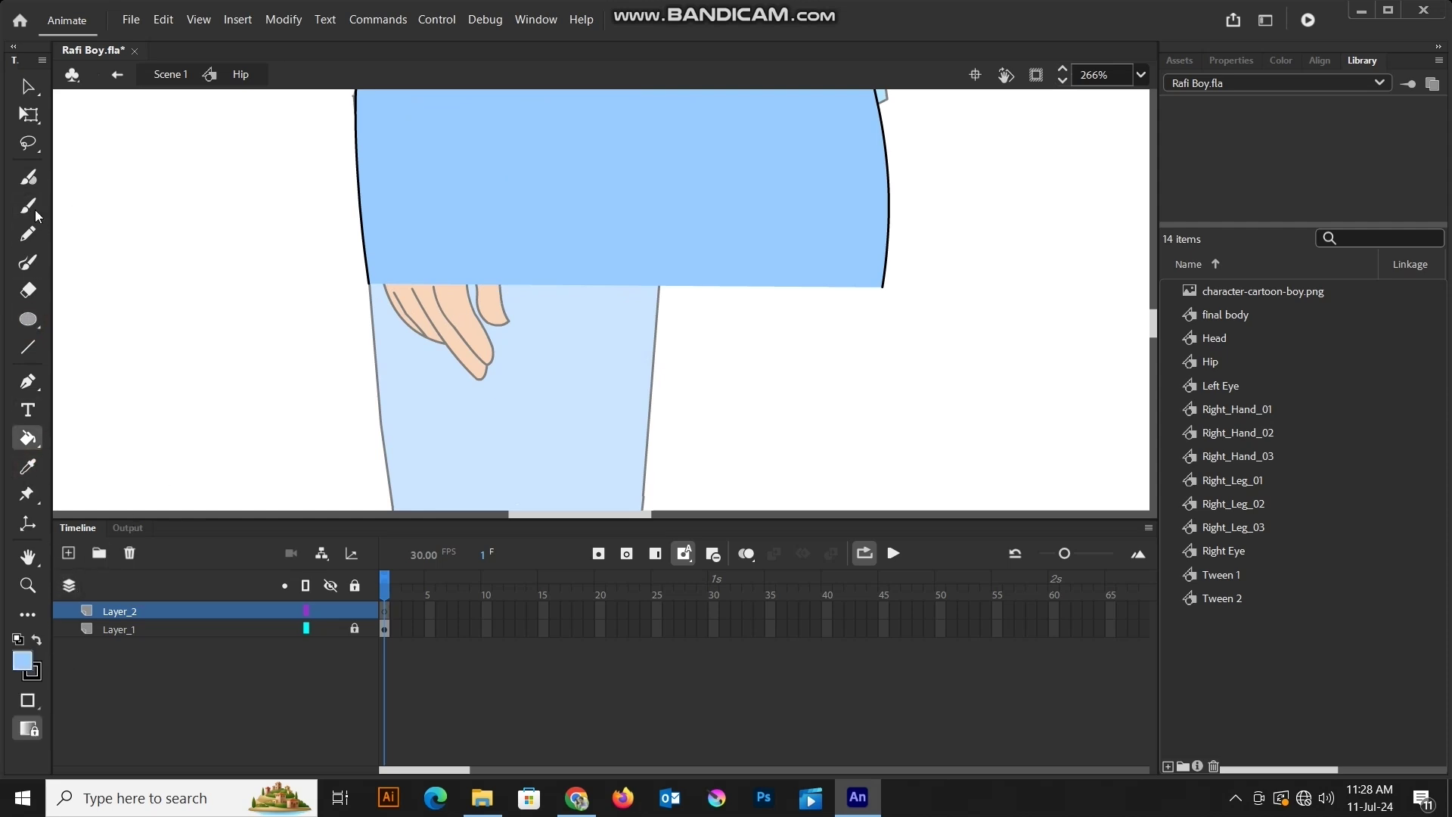
left_click(28, 318)
left_click_drag(512, 284, 657, 394)
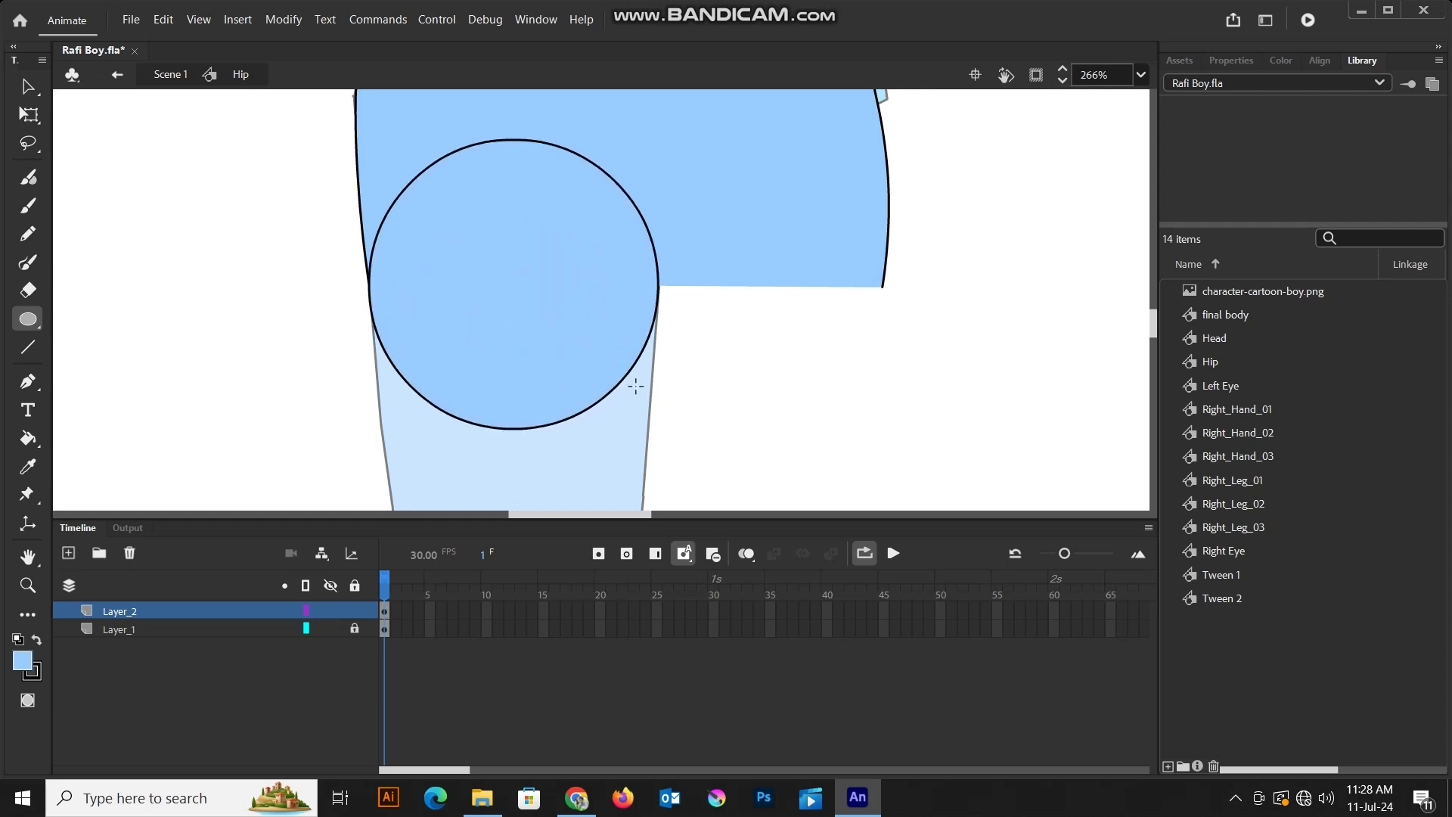
Select the whole hip circle with Free Transform to examine its centre point.
key("v")
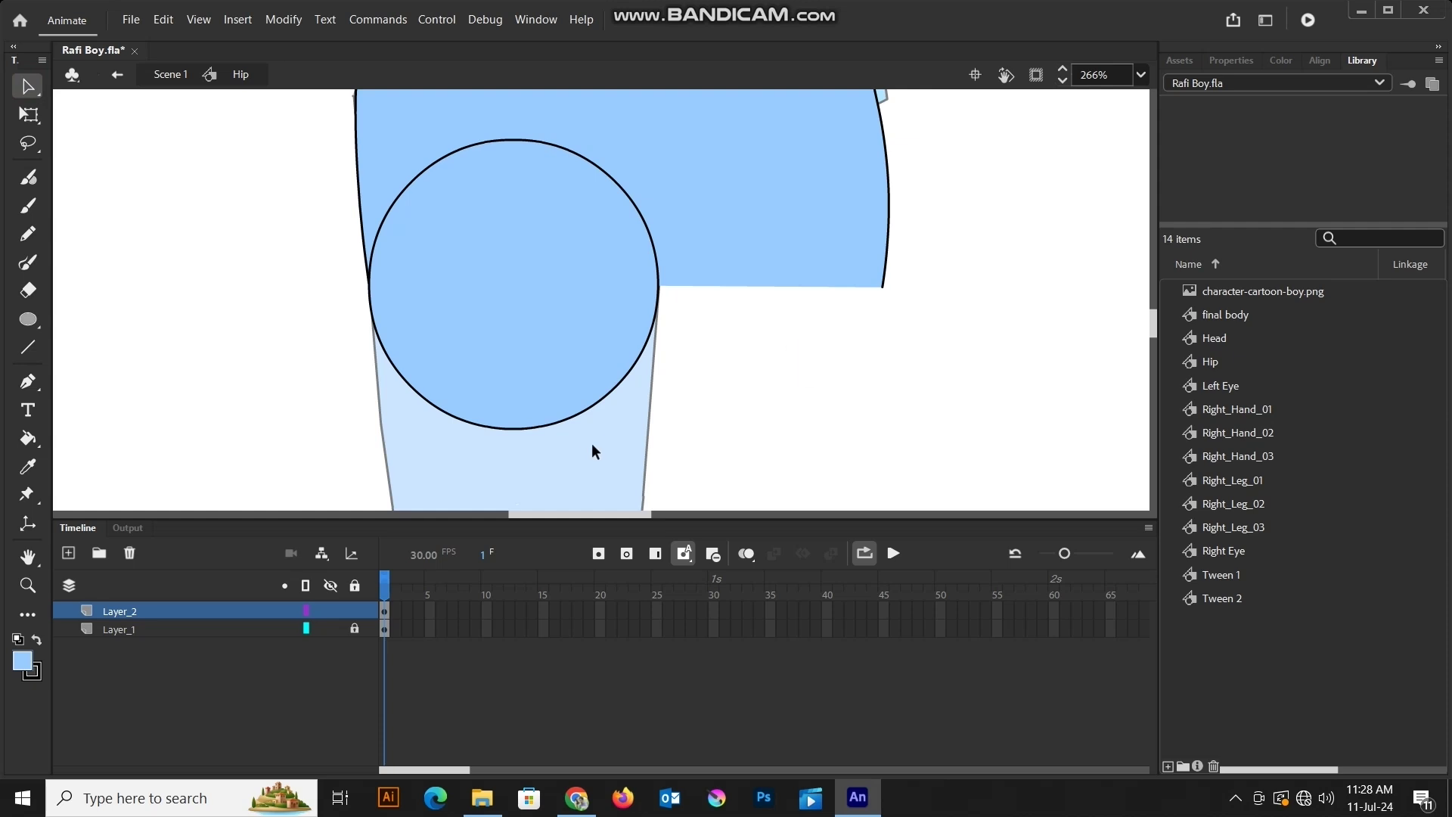
scroll(466, 285, "left", 3)
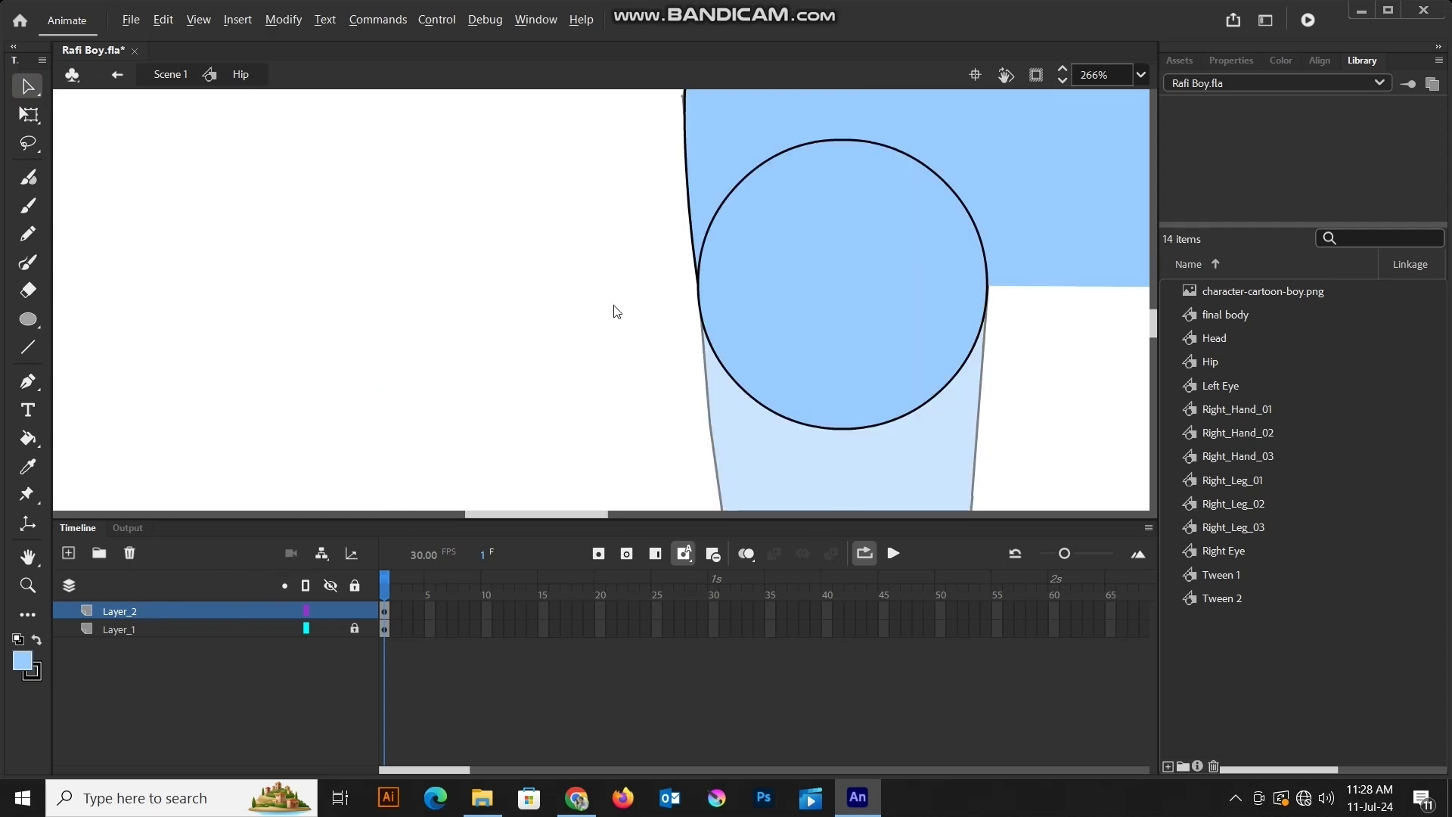
left_click_drag(1037, 367, 791, 372)
double_click(634, 313)
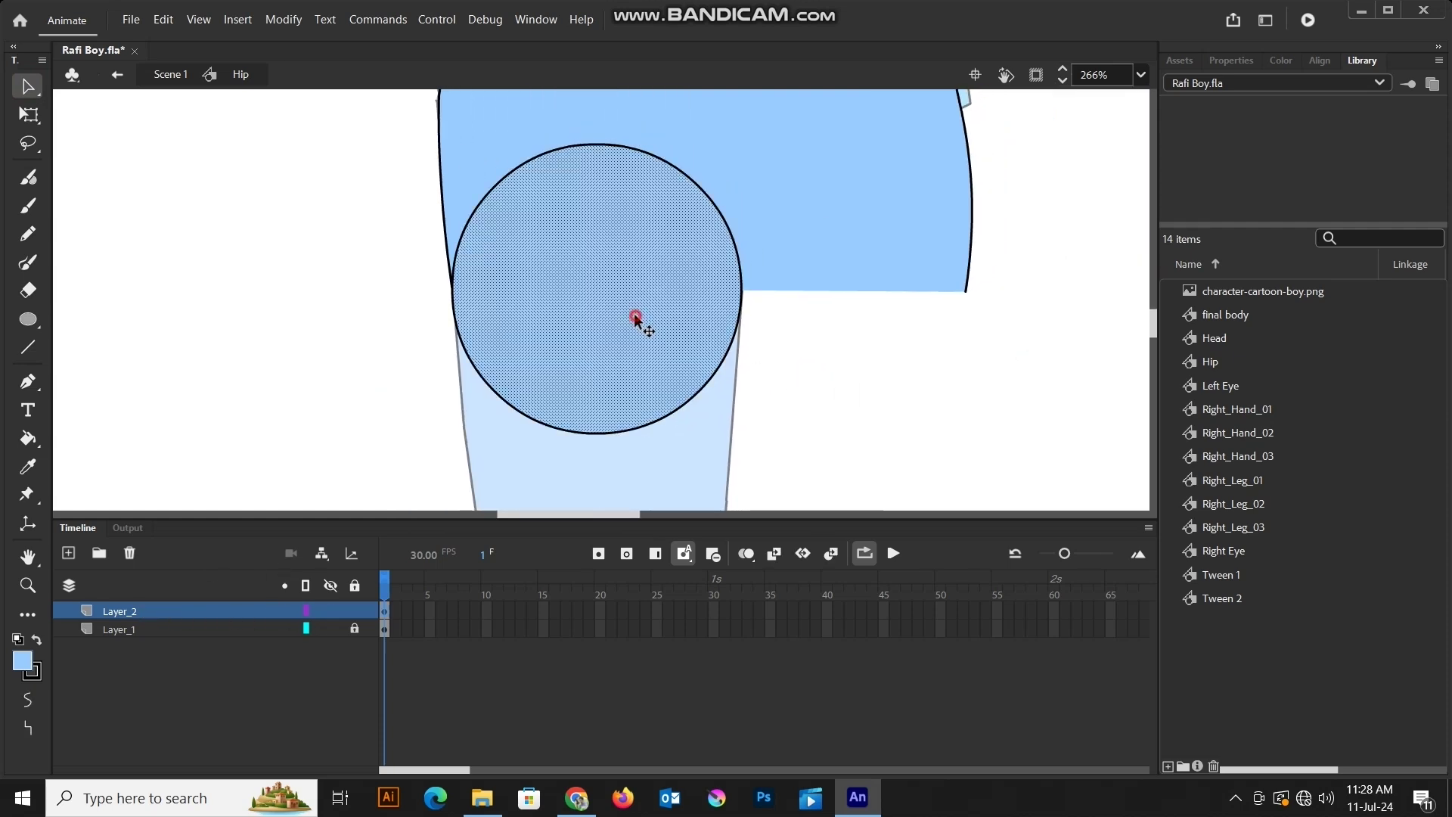
key("q")
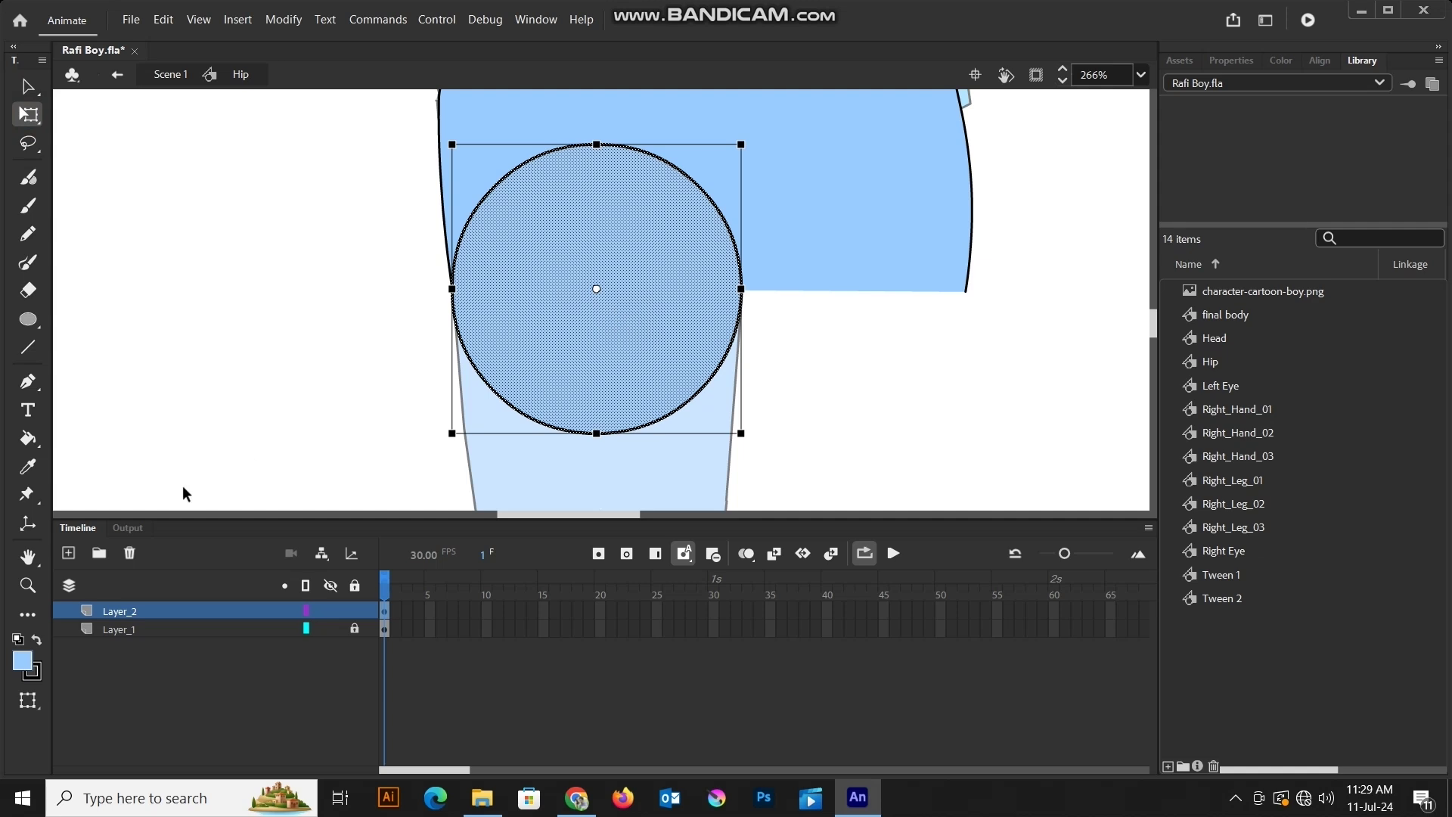
left_click(28, 86)
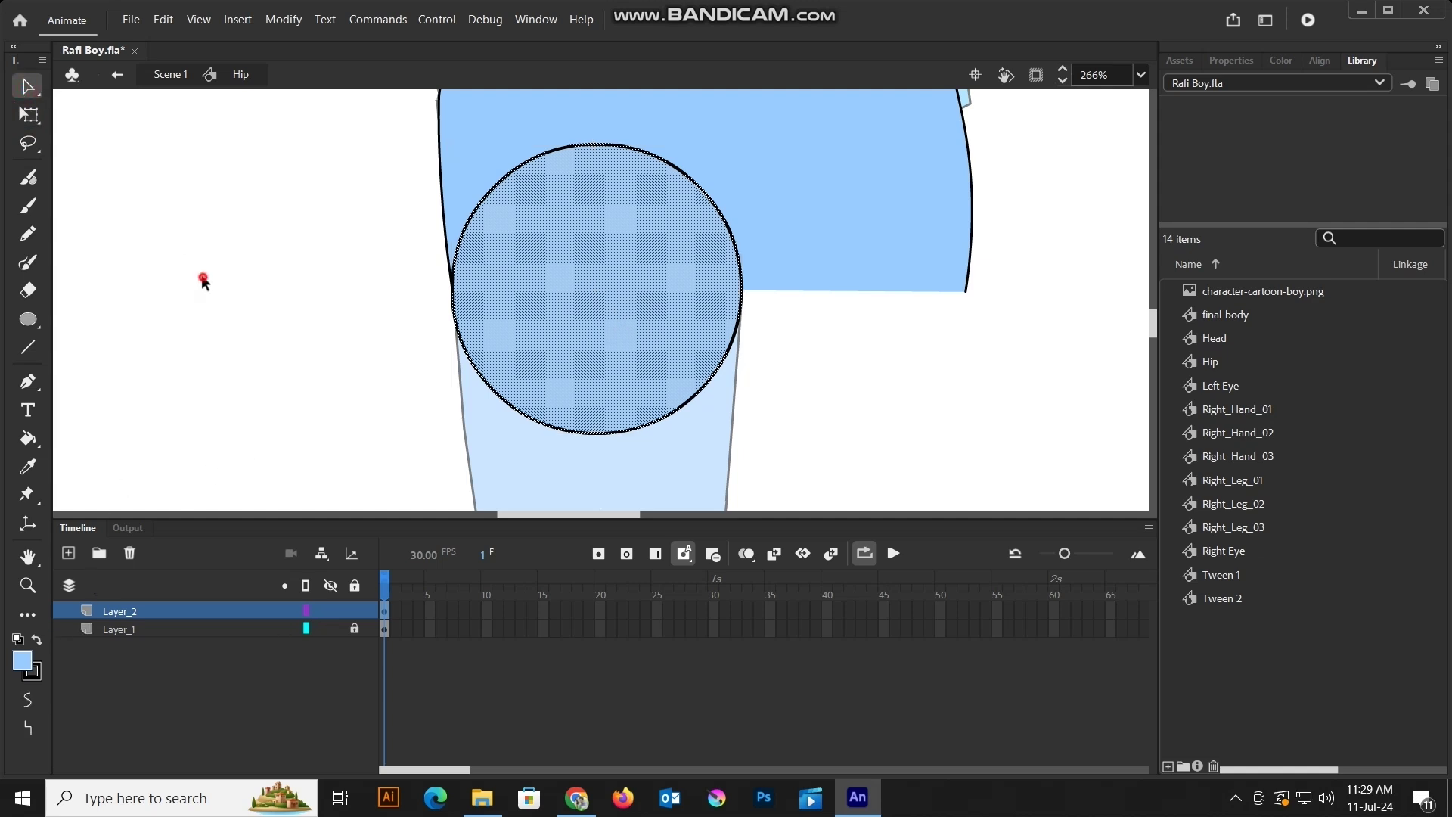
Set the fill color to white and mark the hip circle's centre with a small dot.
left_click(201, 282)
left_click(22, 660)
left_click(106, 522)
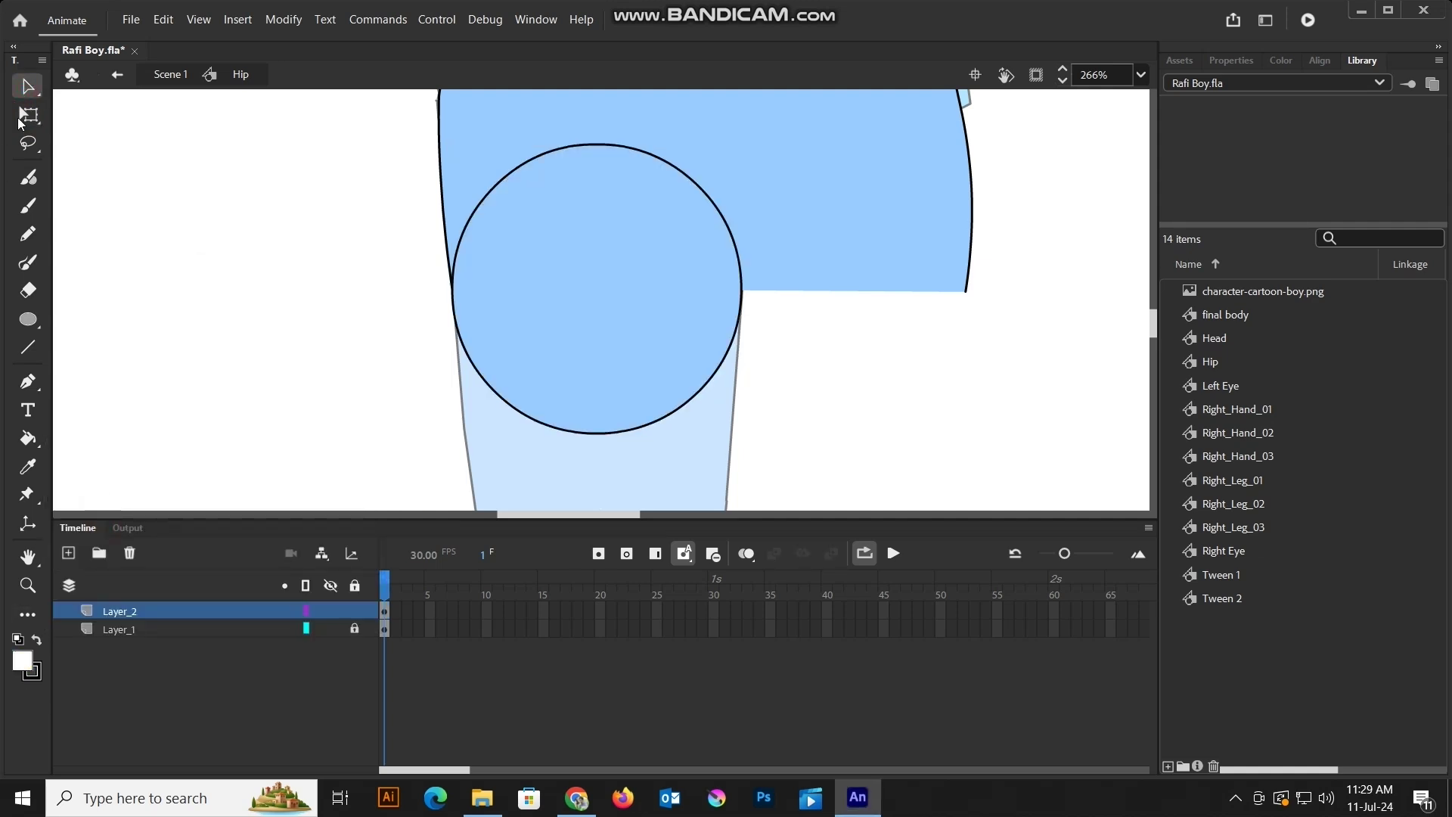
left_click(28, 114)
double_click(618, 325)
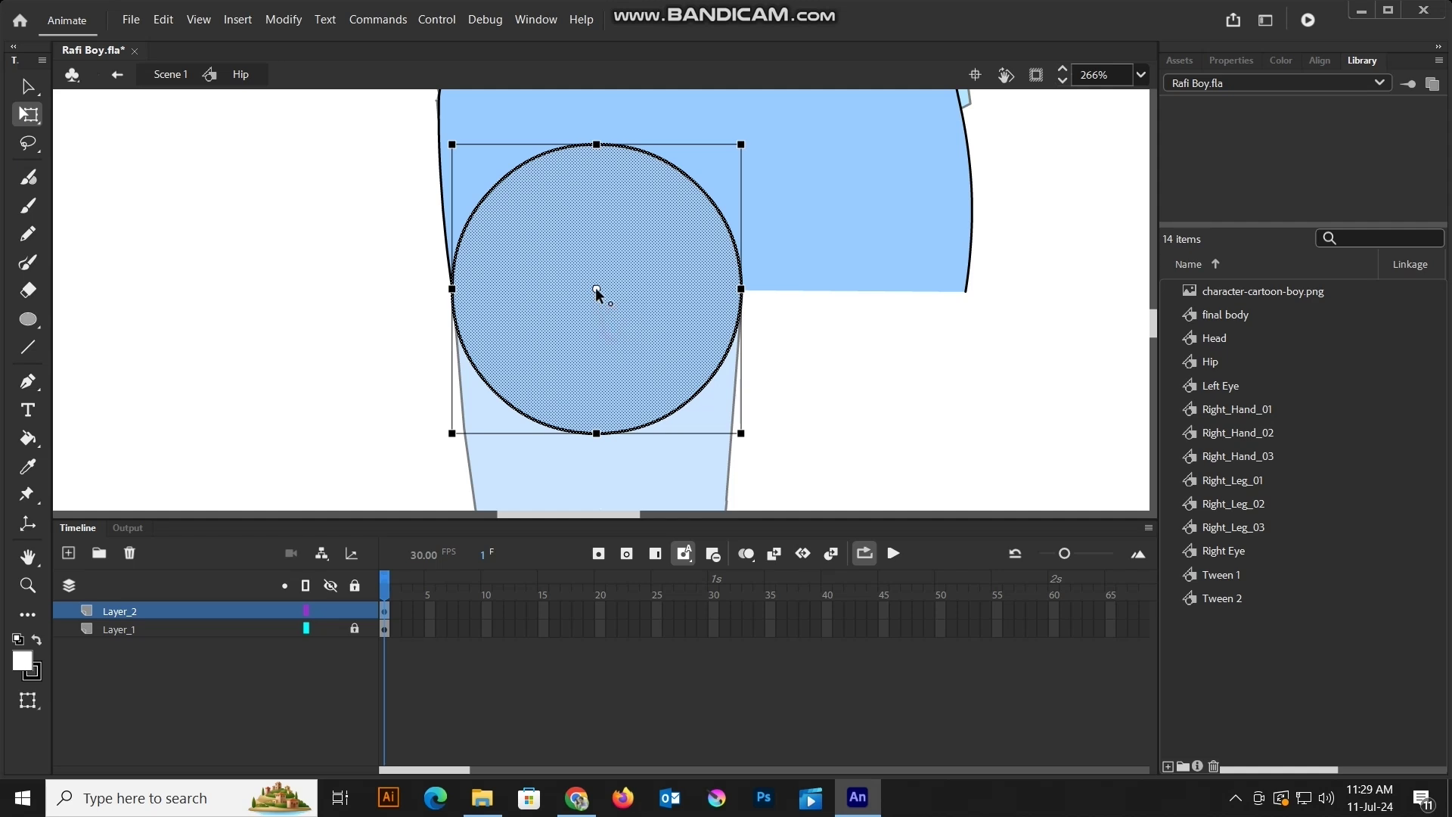
left_click(421, 279)
left_click(28, 86)
left_click(188, 303)
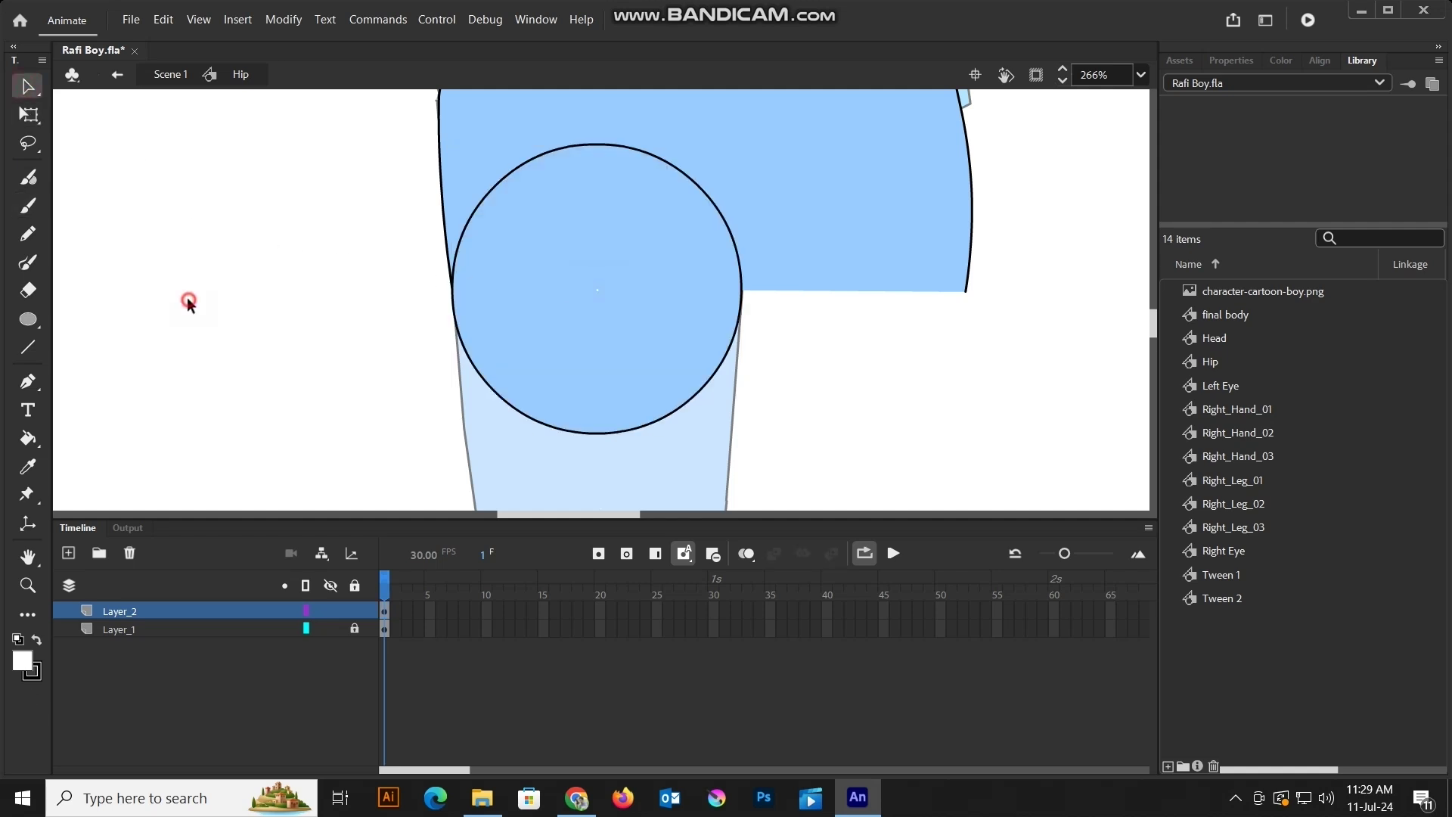
Add another layer above the hip circle's layer and make Layer_2 active.
left_click(73, 551)
mouse_move(883, 381)
left_mouse_down()
mouse_move(814, 376)
mouse_move(642, 416)
left_mouse_up()
left_click(380, 378)
left_click(623, 342)
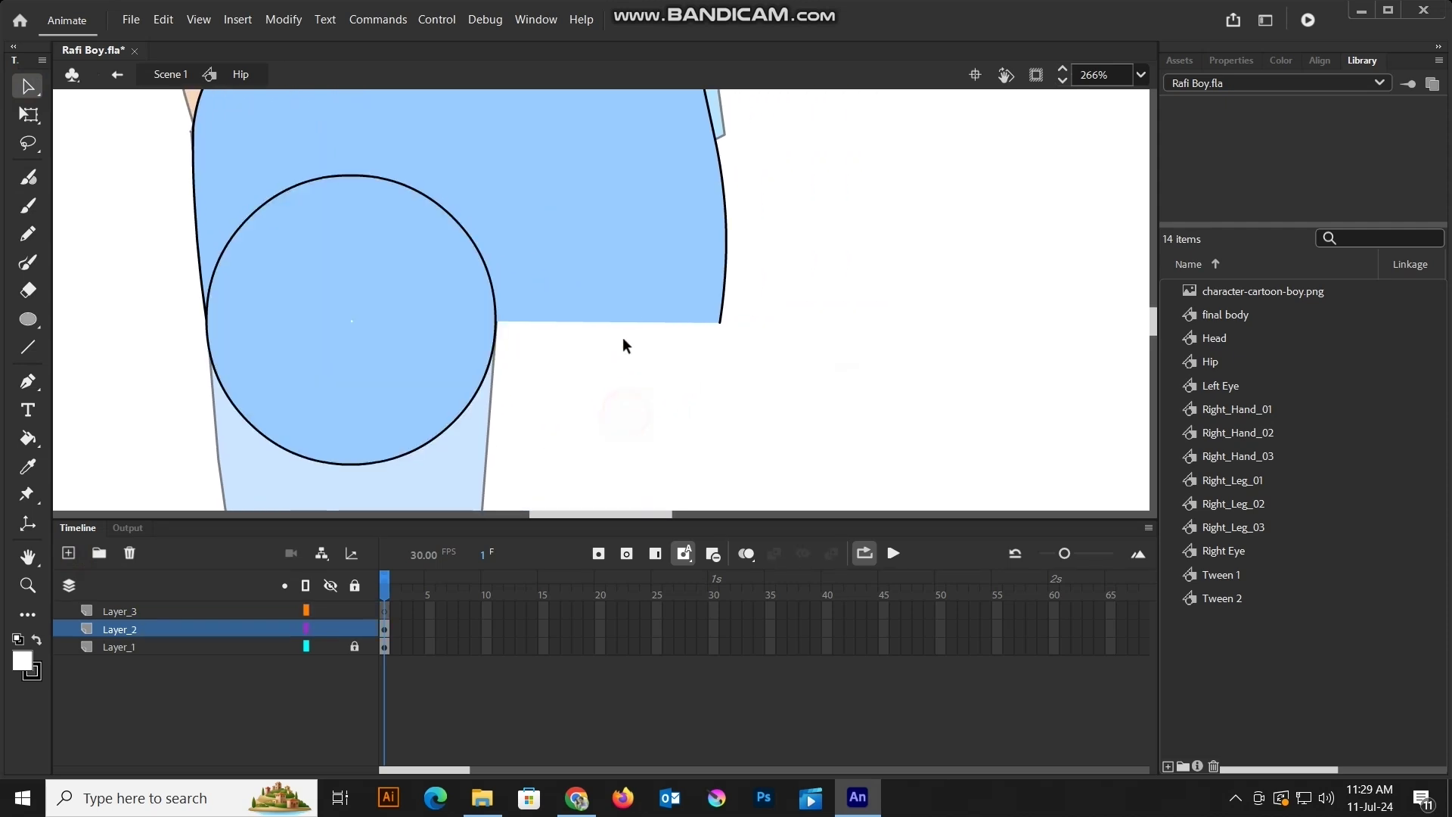
Draw a smaller white circle with the Oval tool beside the first, centred on the hip's lower edge and reaching its far outline.
scroll(620, 319, "up", 2)
scroll(660, 324, "down", 1)
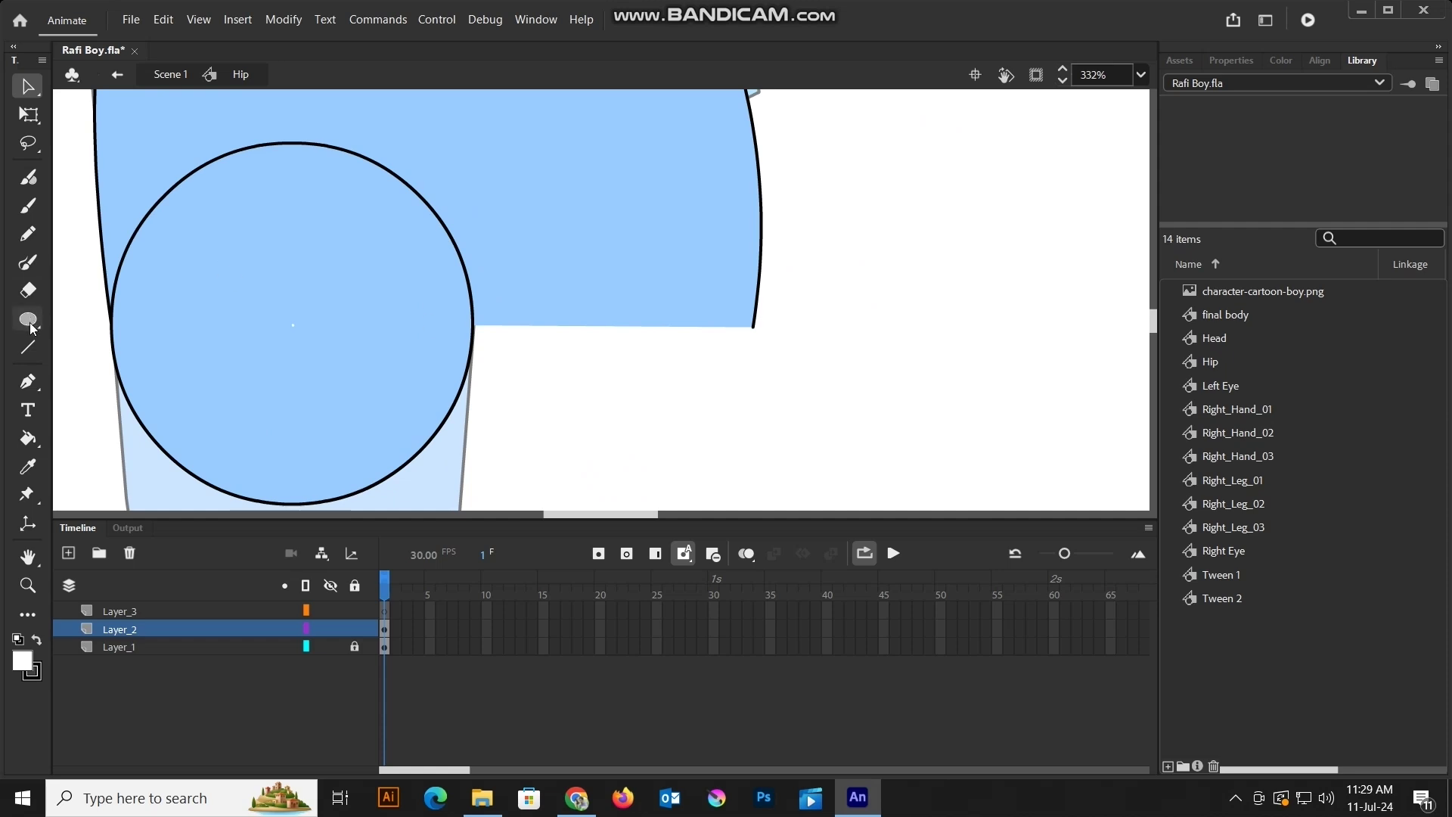
left_click_drag(28, 319, 107, 369)
left_click(106, 369)
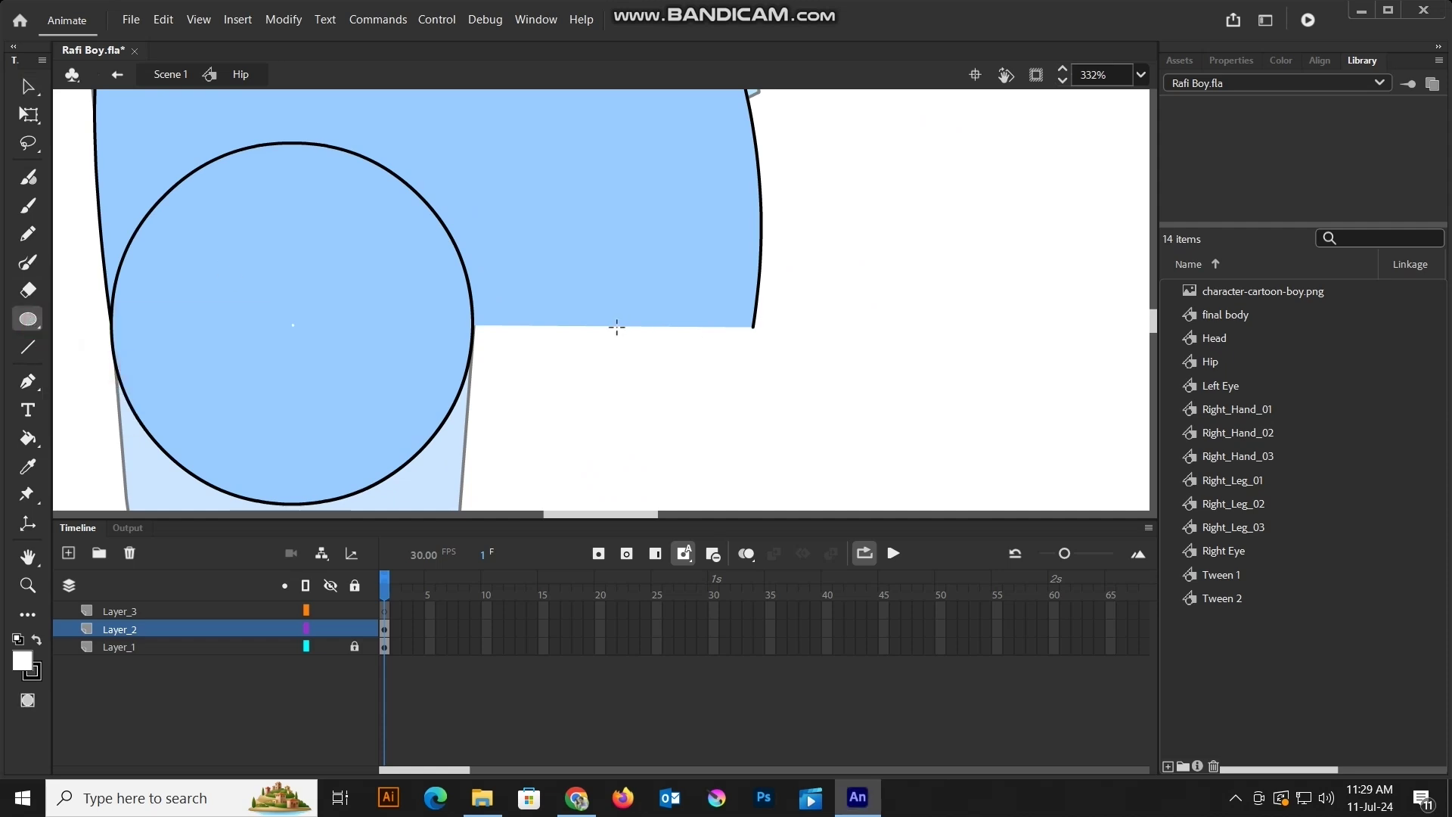
left_click_drag(605, 325, 751, 443)
scroll(692, 221, "down", 1)
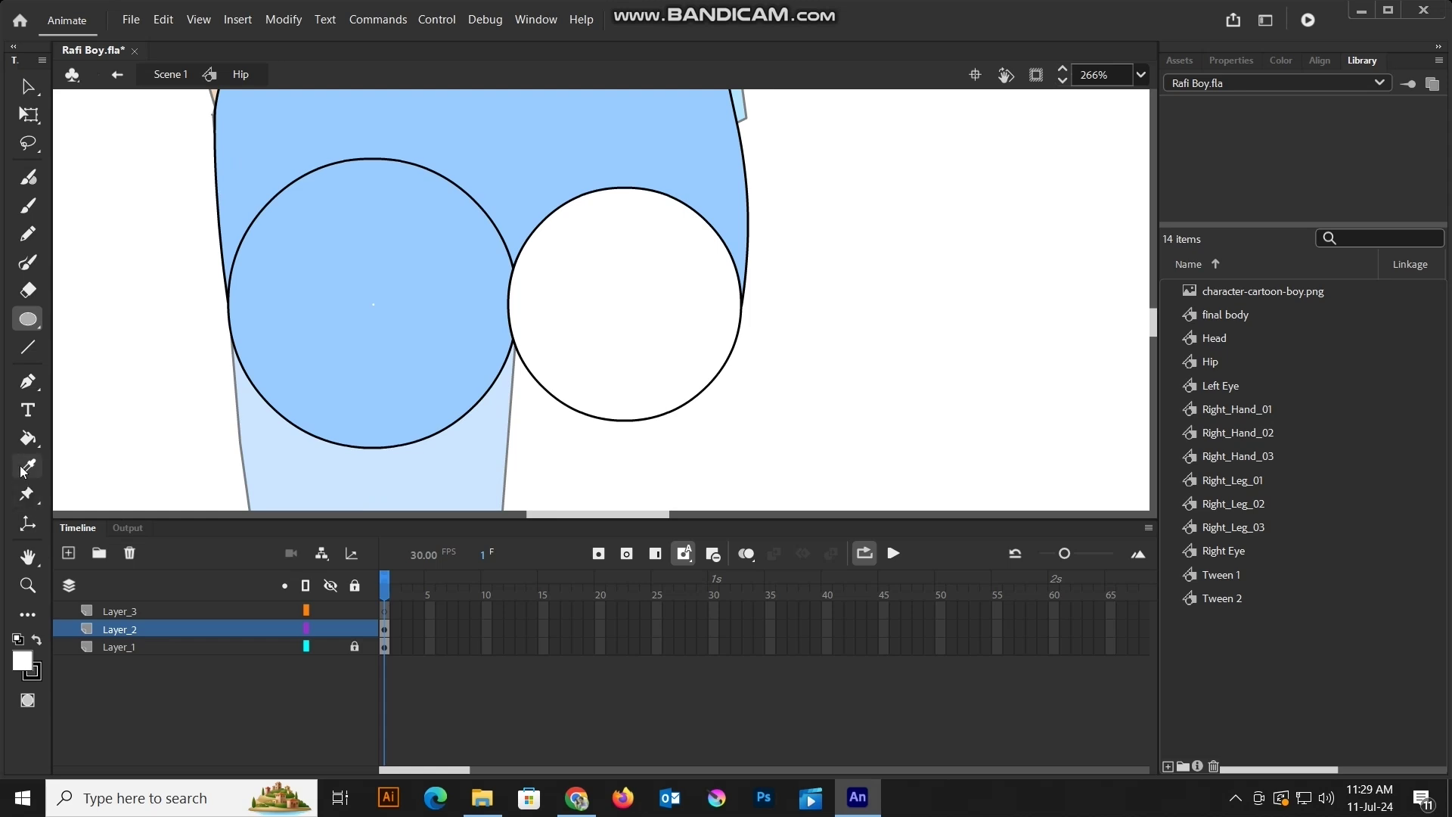
Fill the smaller hip circle with the light blue sampled from the larger circle.
left_click(28, 86)
left_click(651, 344)
left_click(28, 467)
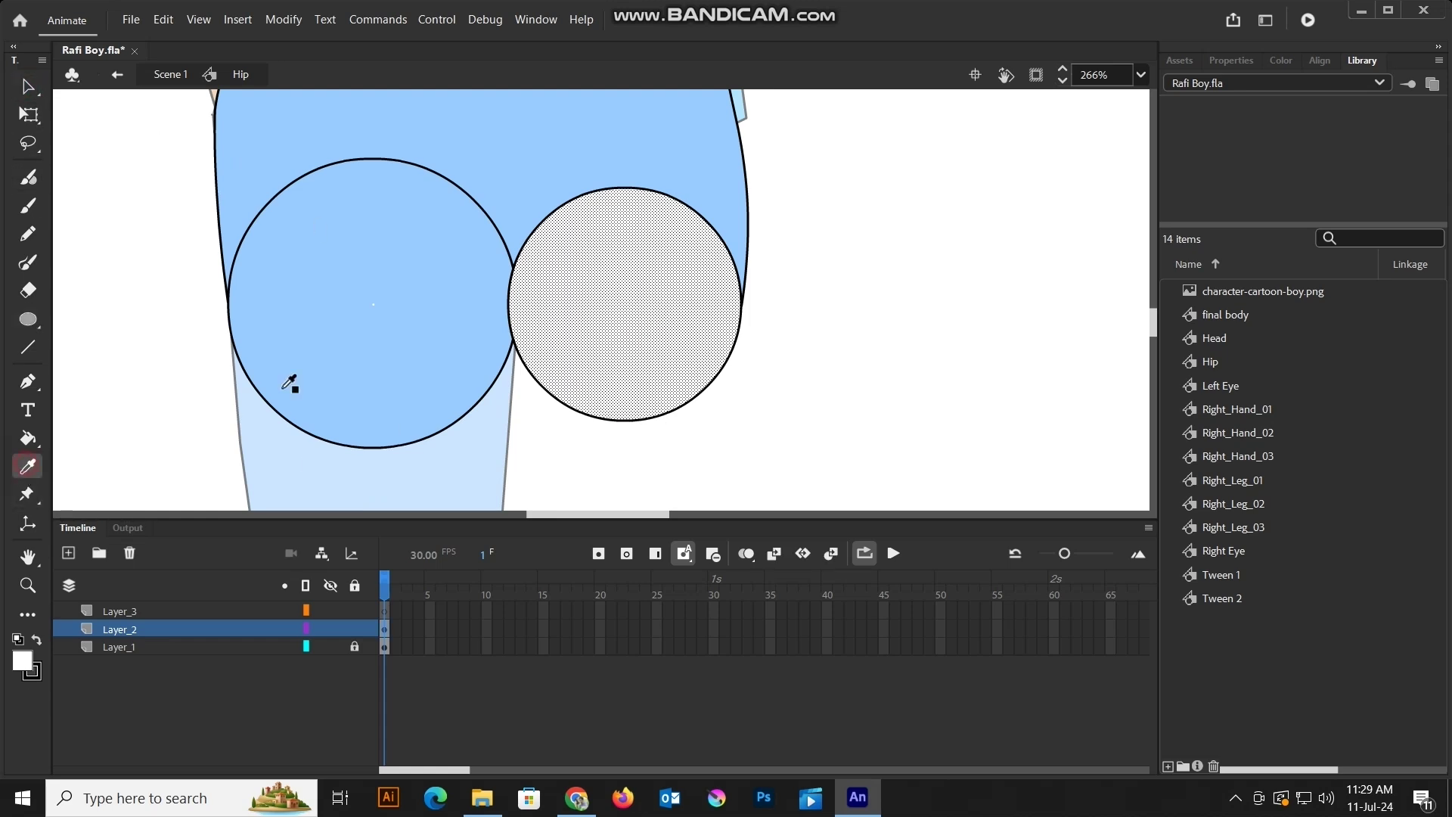
left_click(372, 375)
left_click(28, 86)
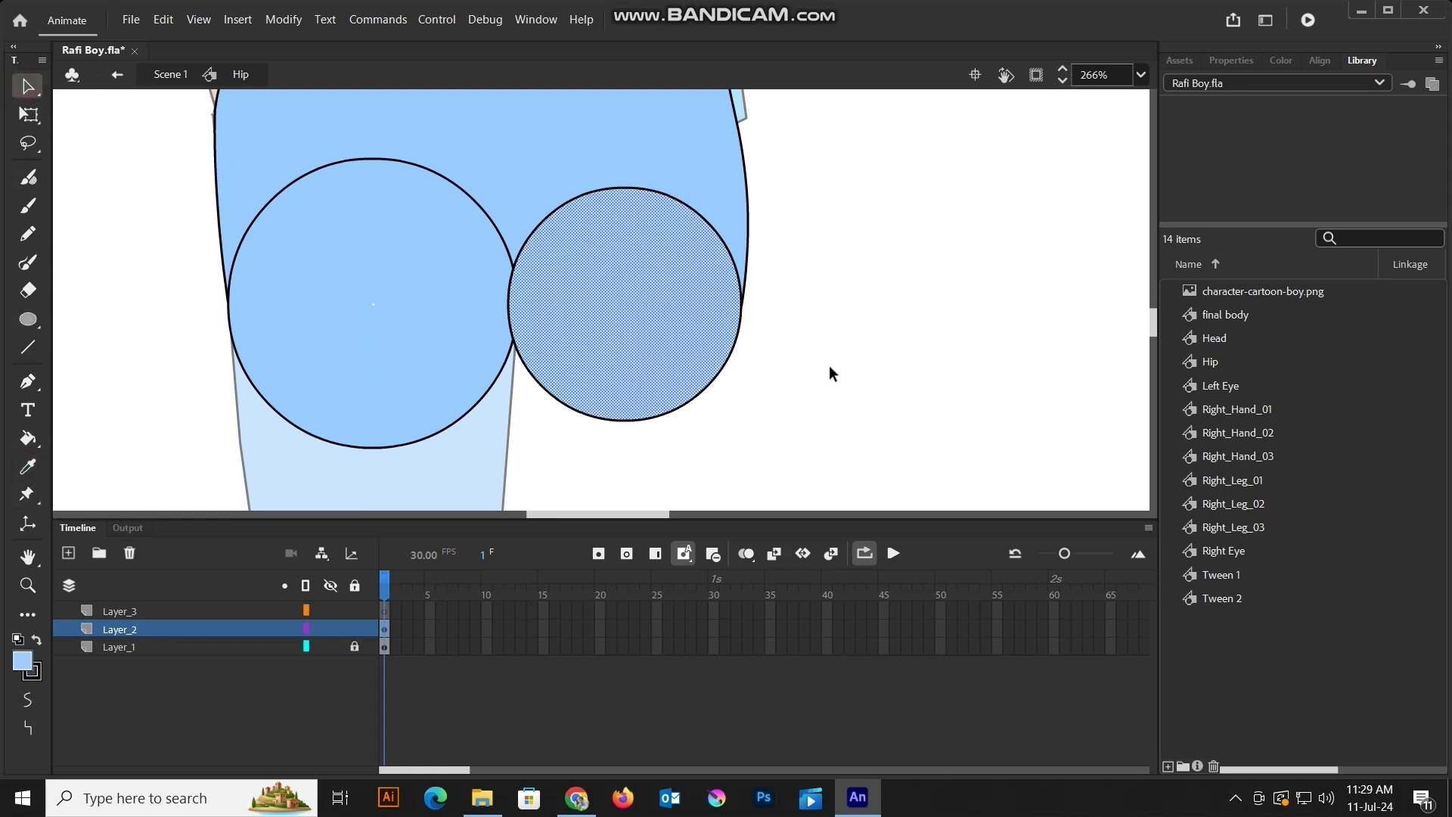
left_click(829, 366)
Set the fill color to white and mark the smaller hip circle's centre with a small brush dot at its transformation point.
scroll(615, 311, "up", 1)
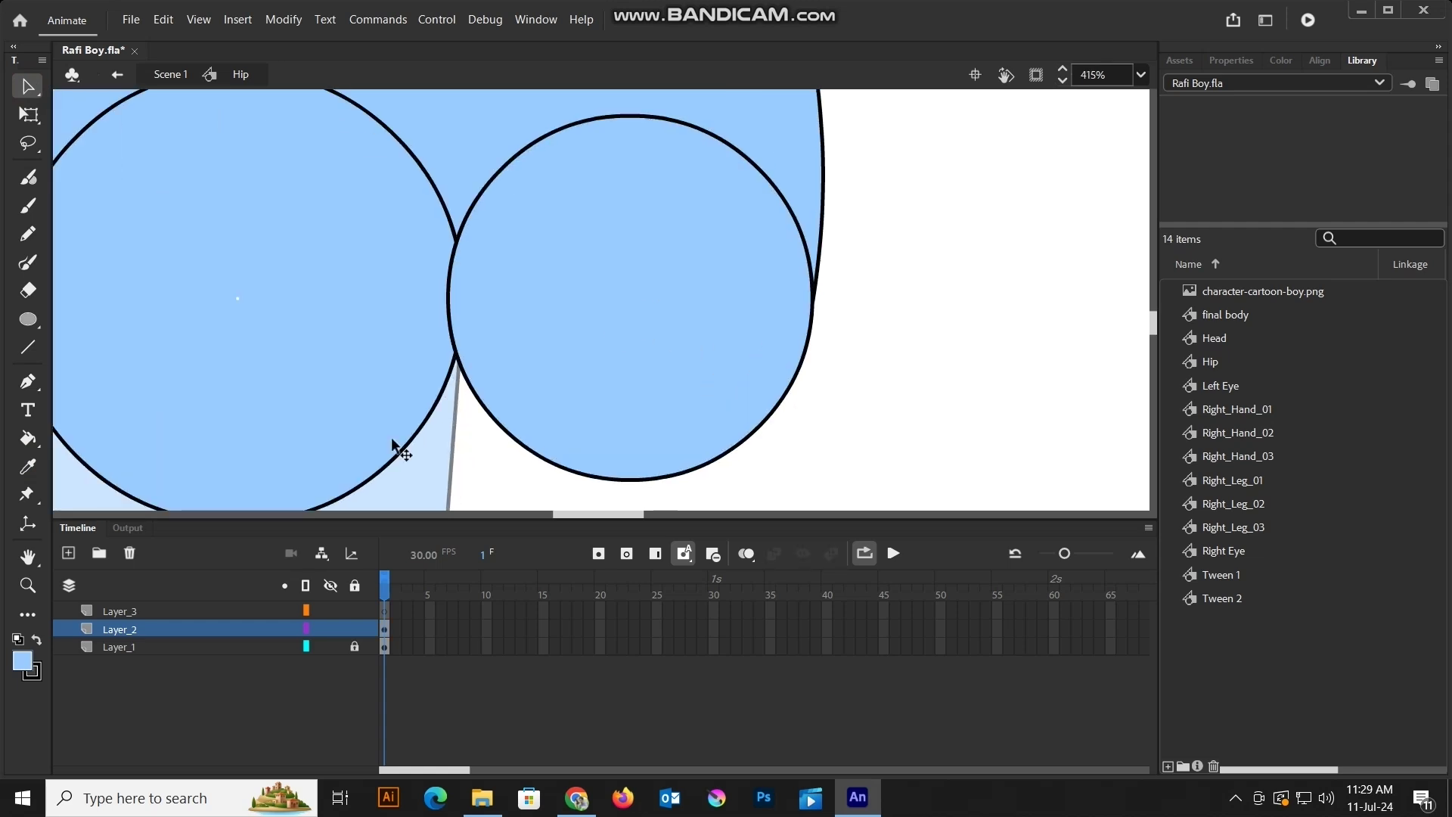
left_click(23, 662)
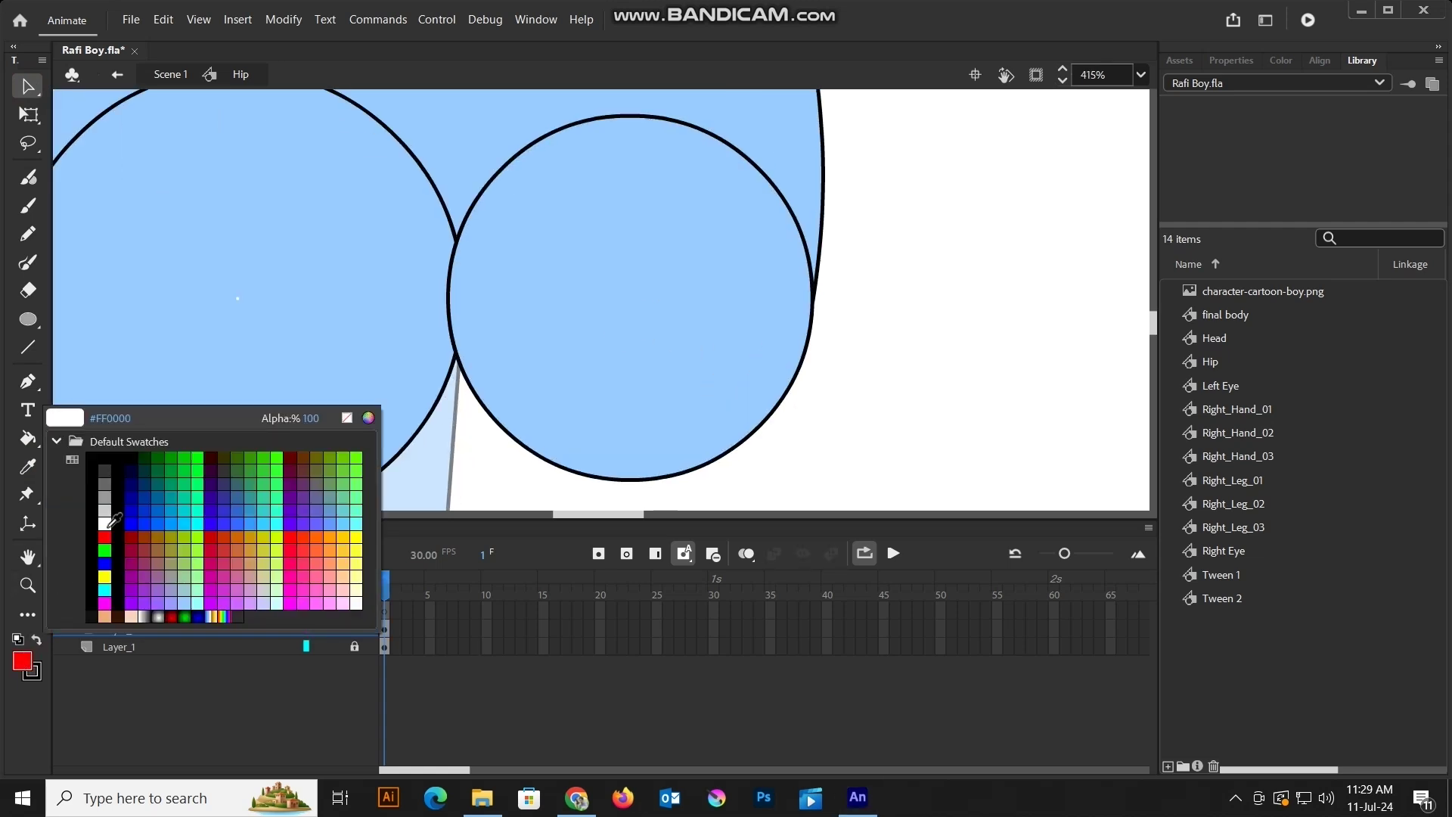
left_click(114, 521)
left_click(622, 337)
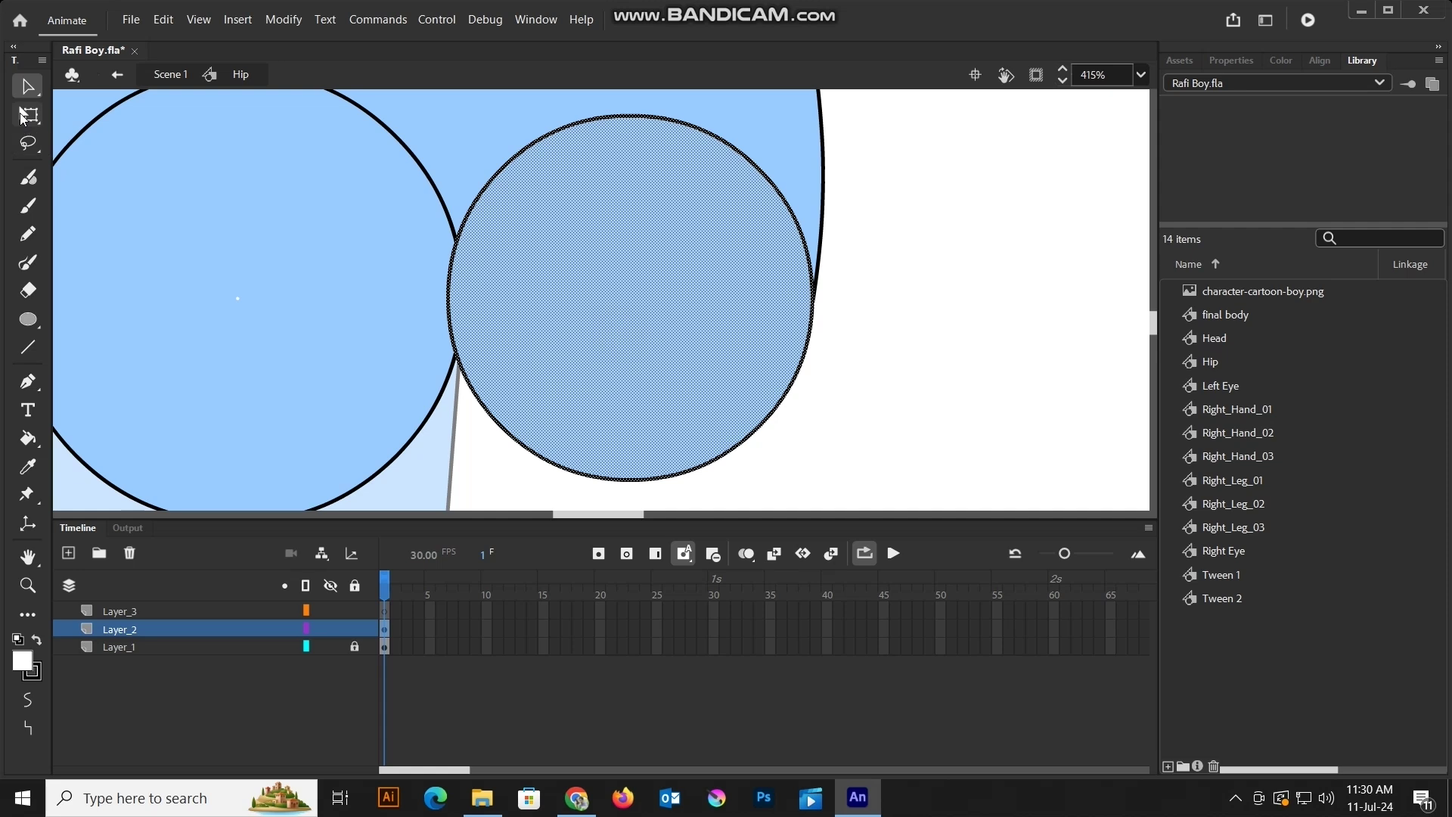
left_click(29, 114)
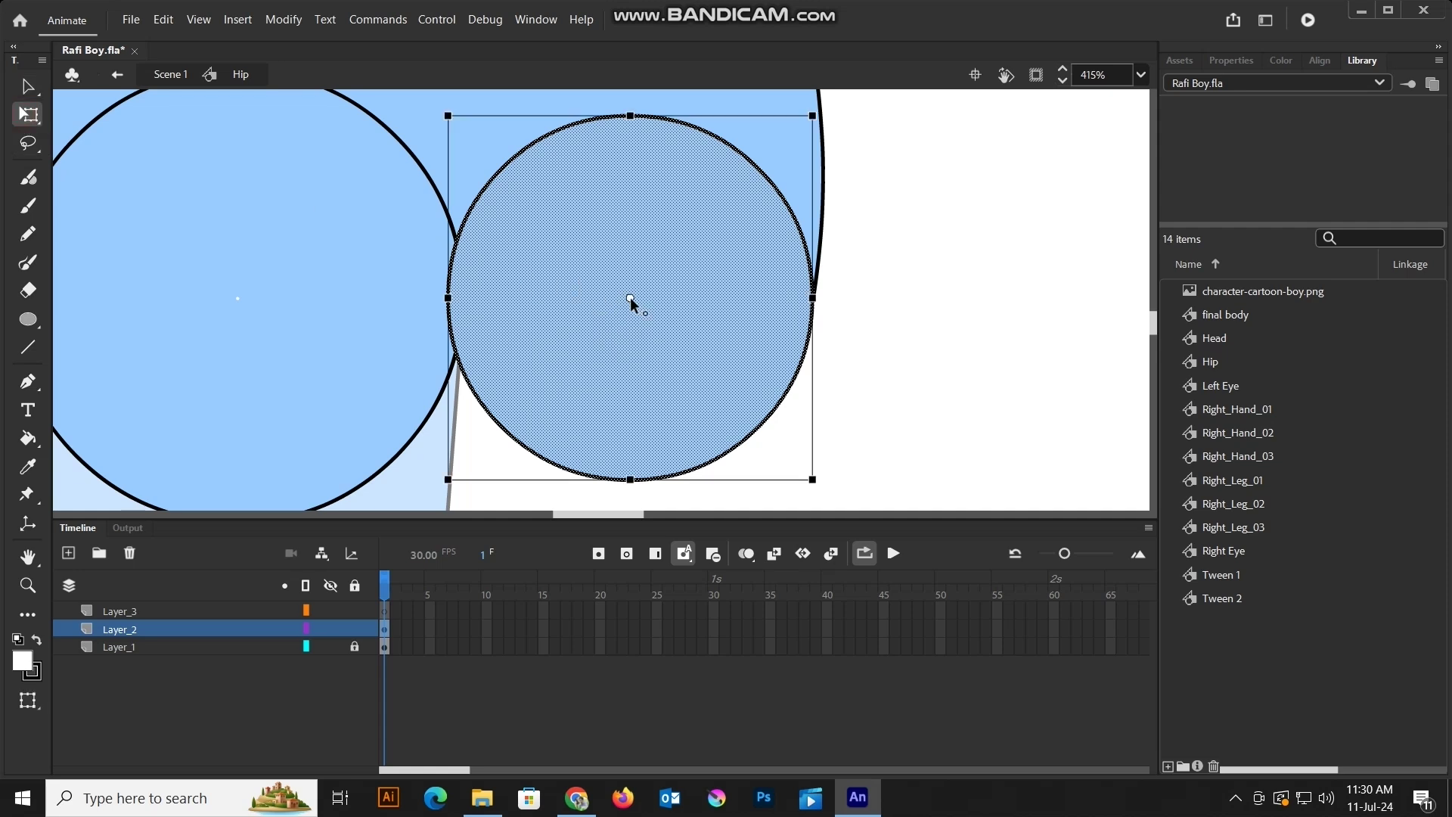
key("b")
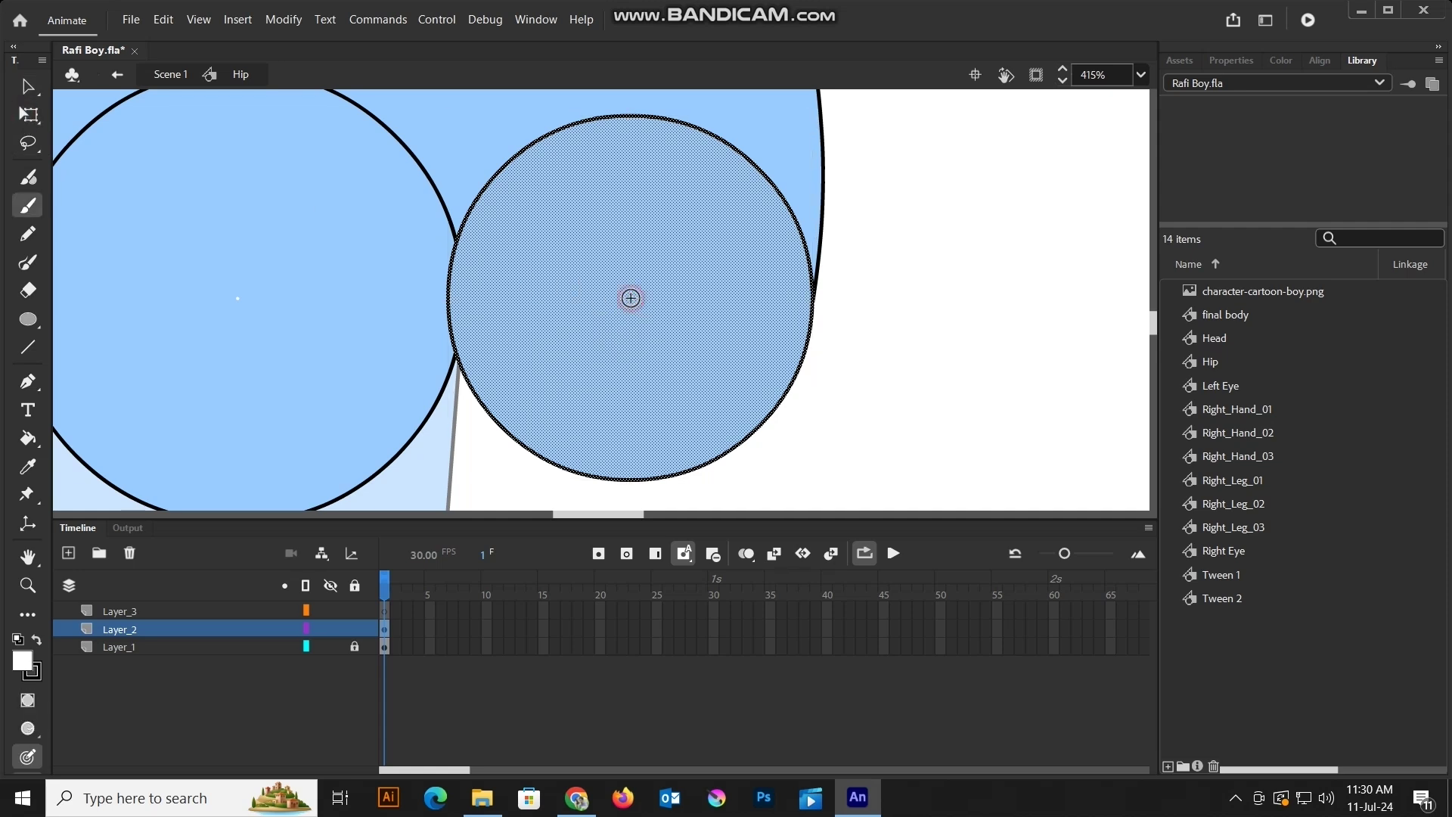
left_click(630, 298)
left_click(30, 83)
left_click(989, 275)
Move Layer_2 with the two circles beneath Layer_1 in the hip symbol.
scroll(634, 263, "down", 6)
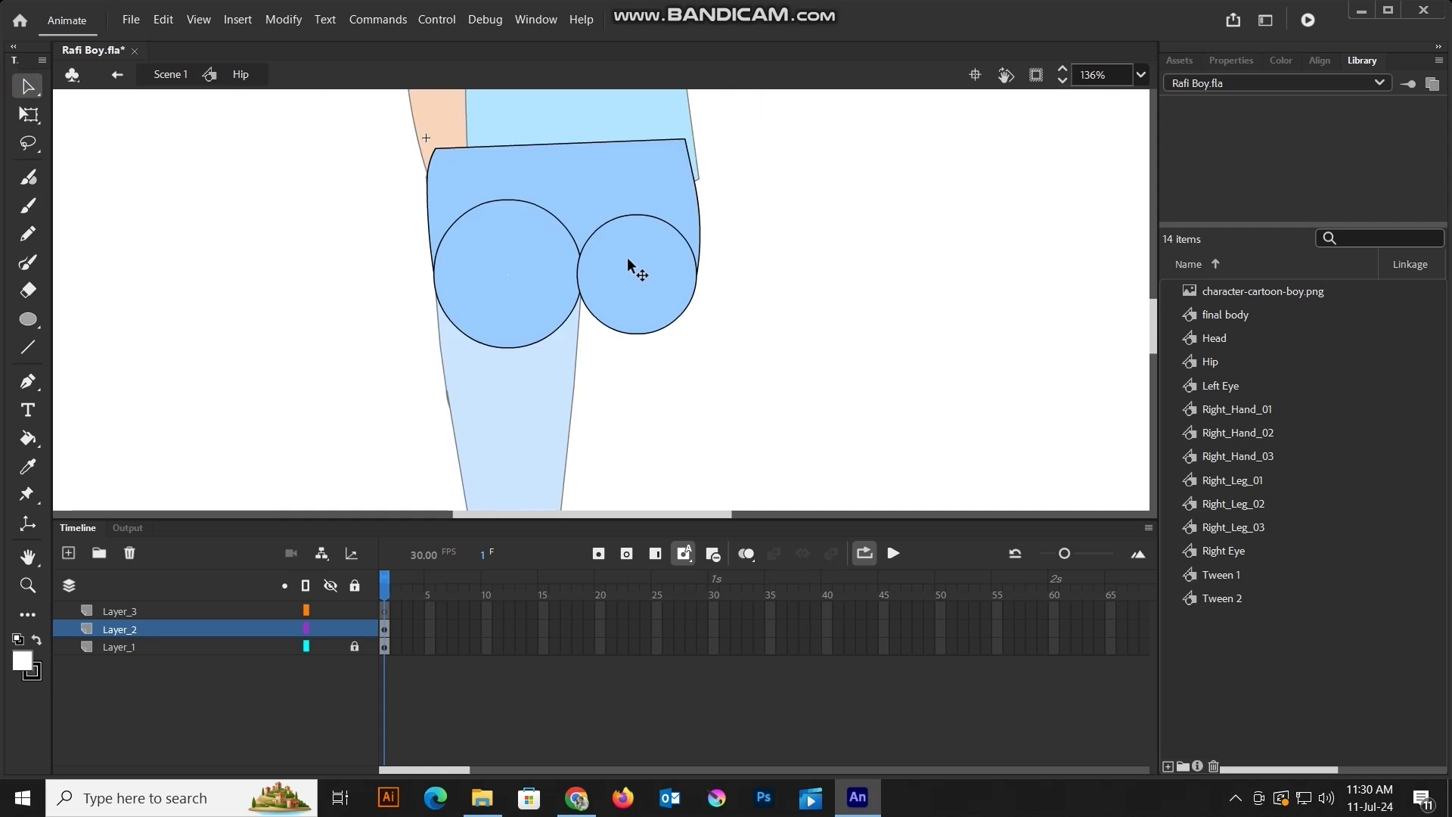
left_click_drag(148, 627, 148, 651)
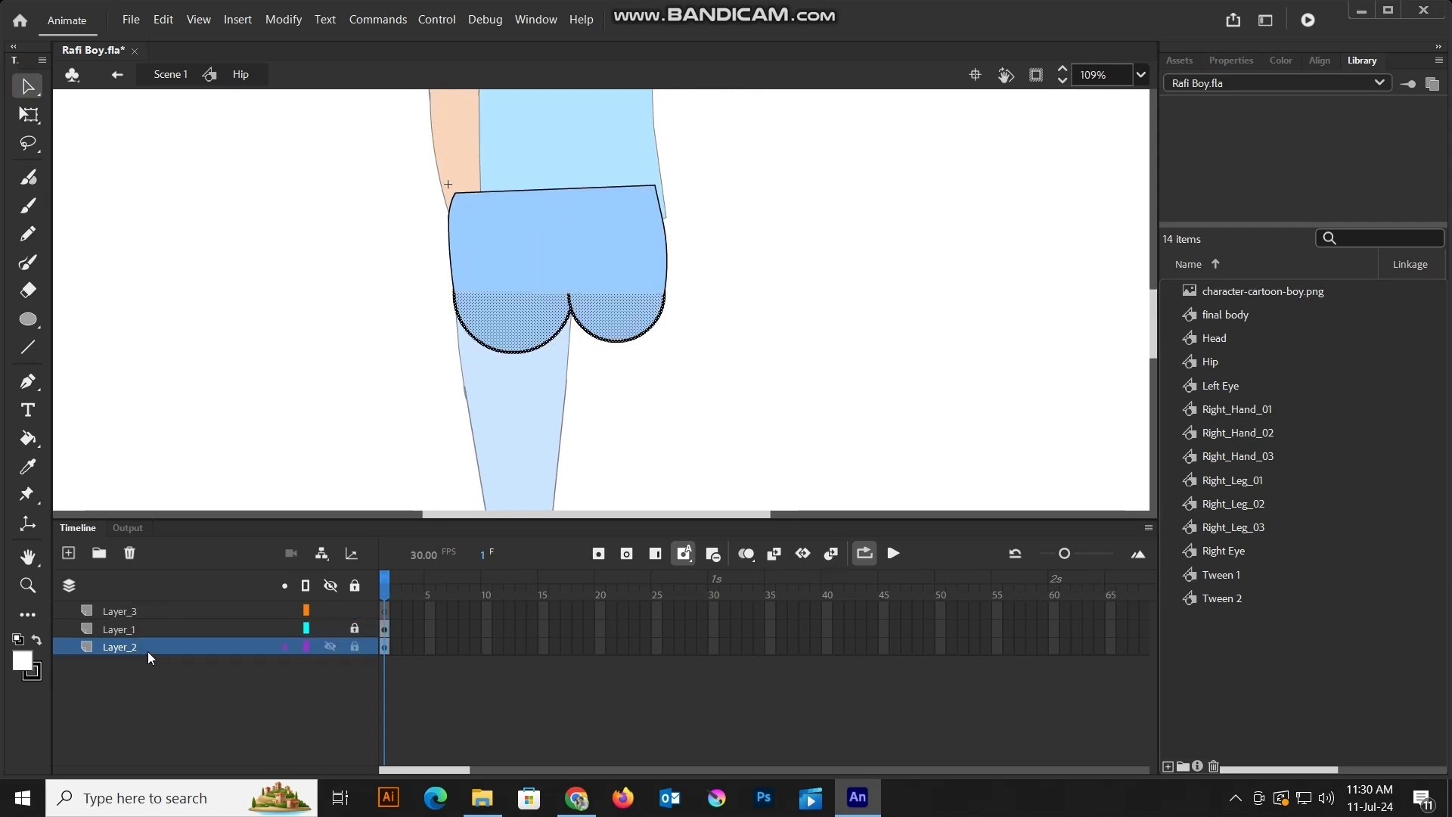
left_click(737, 383)
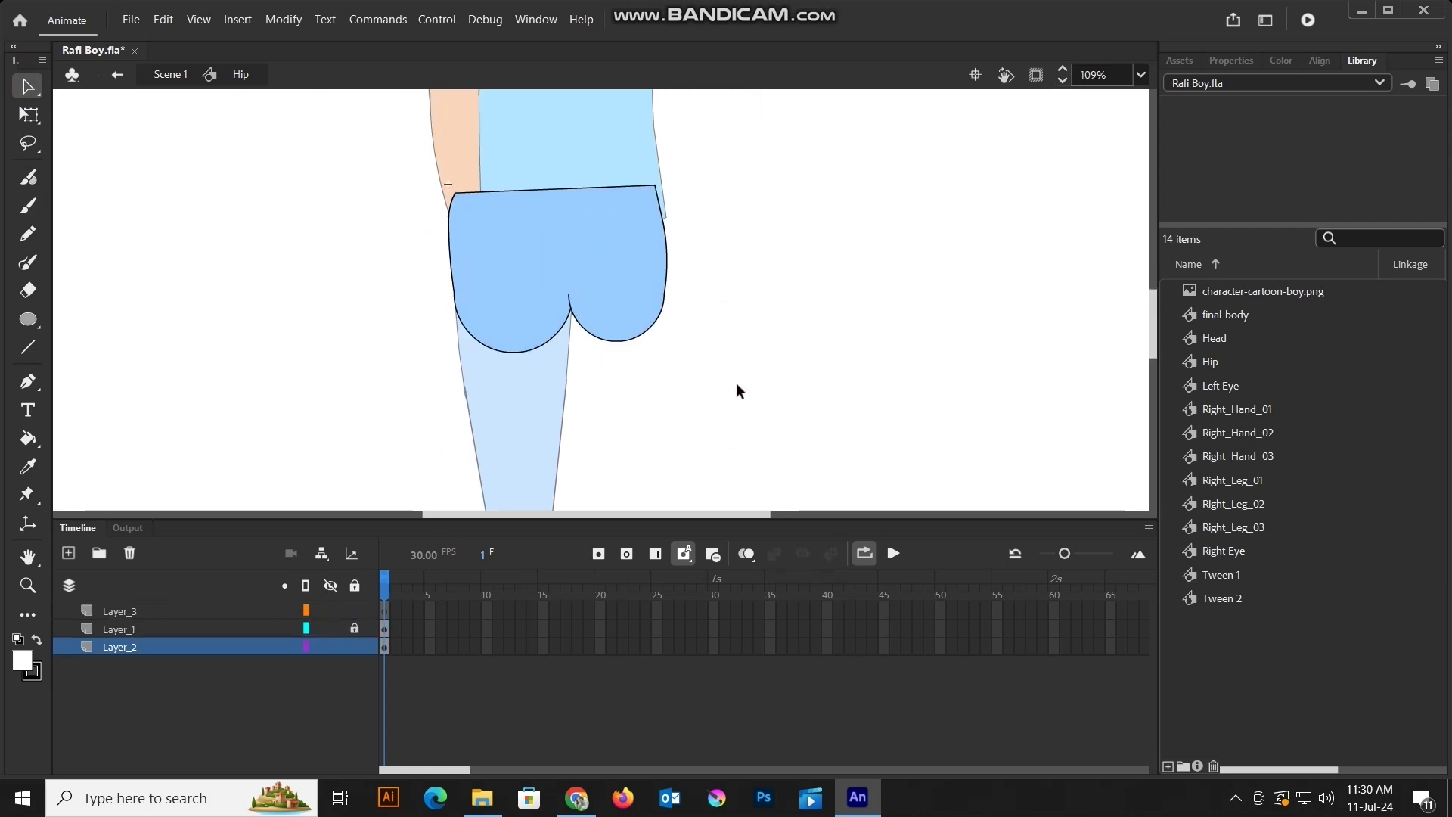
Return to Scene 1 and move the Hip layer beneath Right_Leg_01 at the end of the layer stack.
left_click(168, 73)
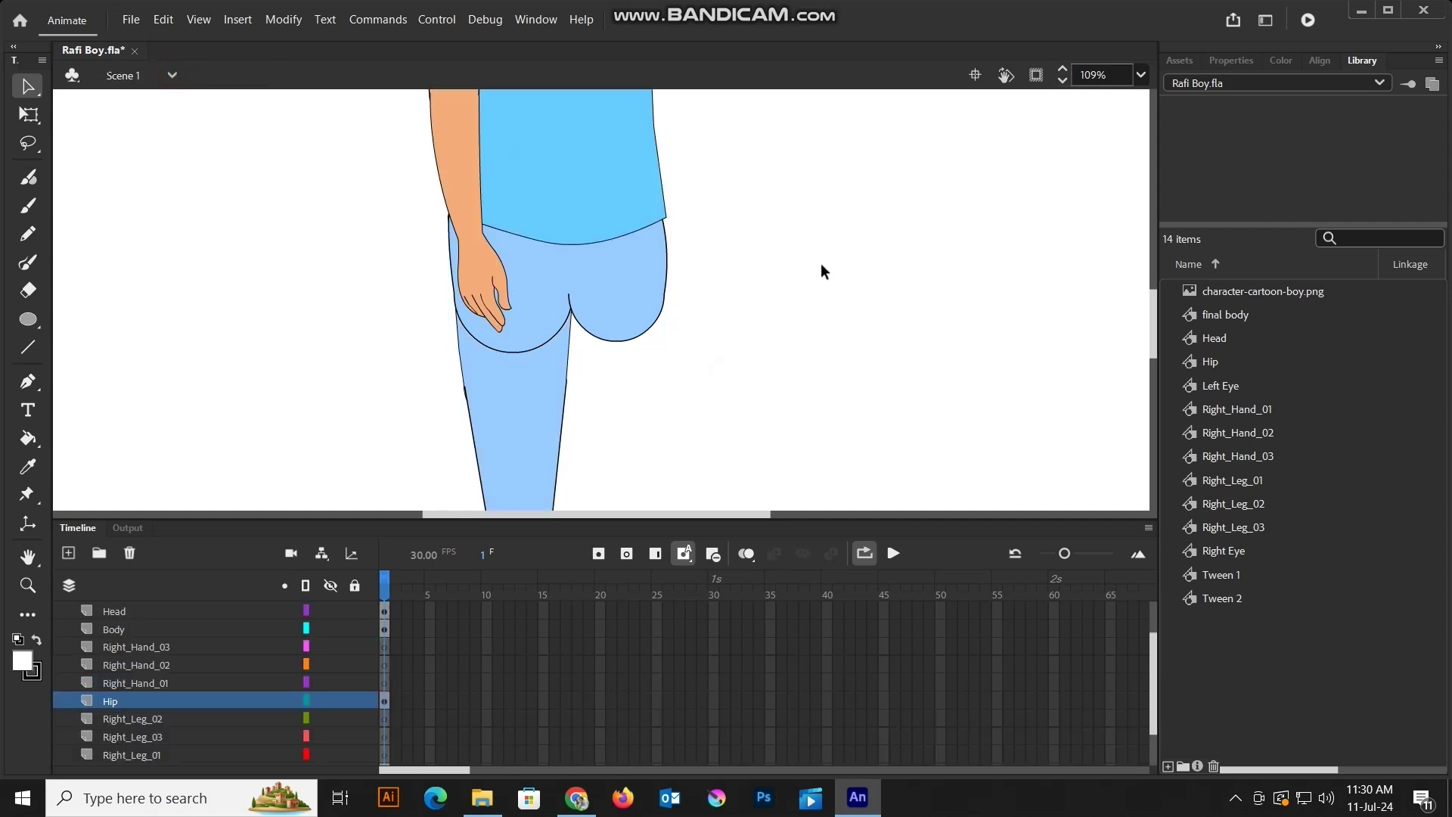
scroll(583, 296, "down", 2)
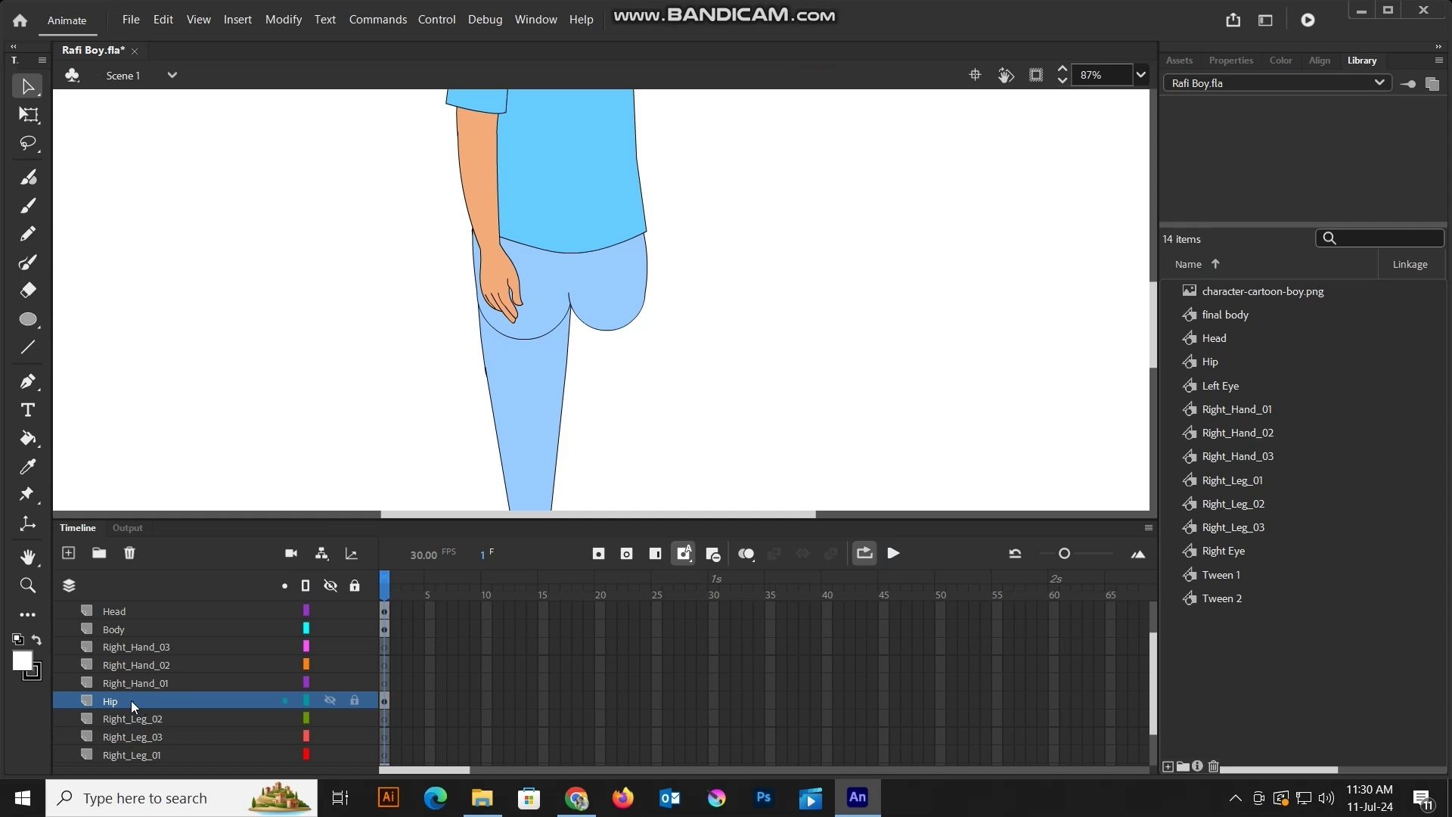
left_click_drag(118, 700, 166, 758)
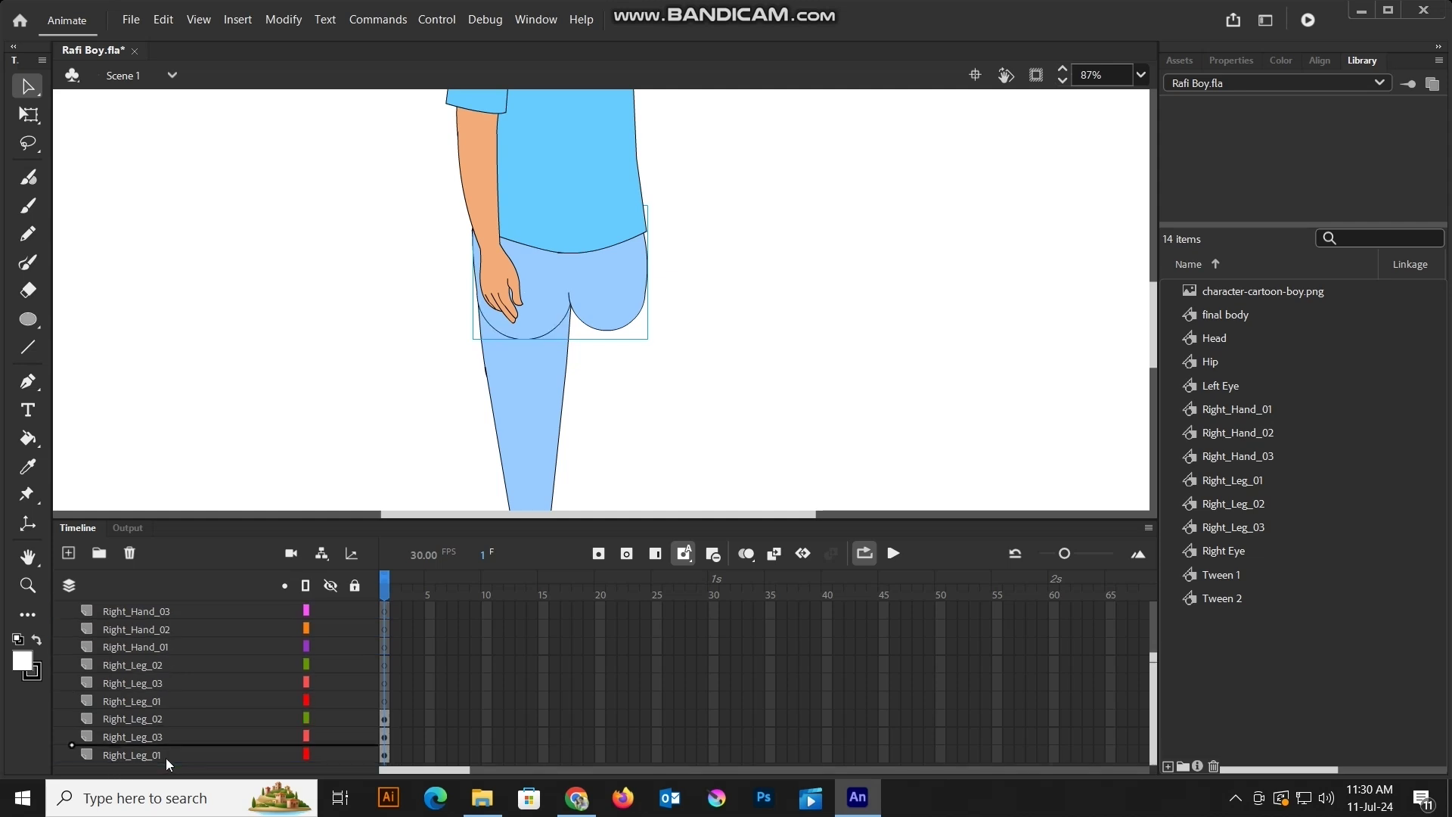
Try rotating the upper leg forward with Free Transform to test its hip joint, and undo the rotation.
left_click_drag(741, 341, 740, 274)
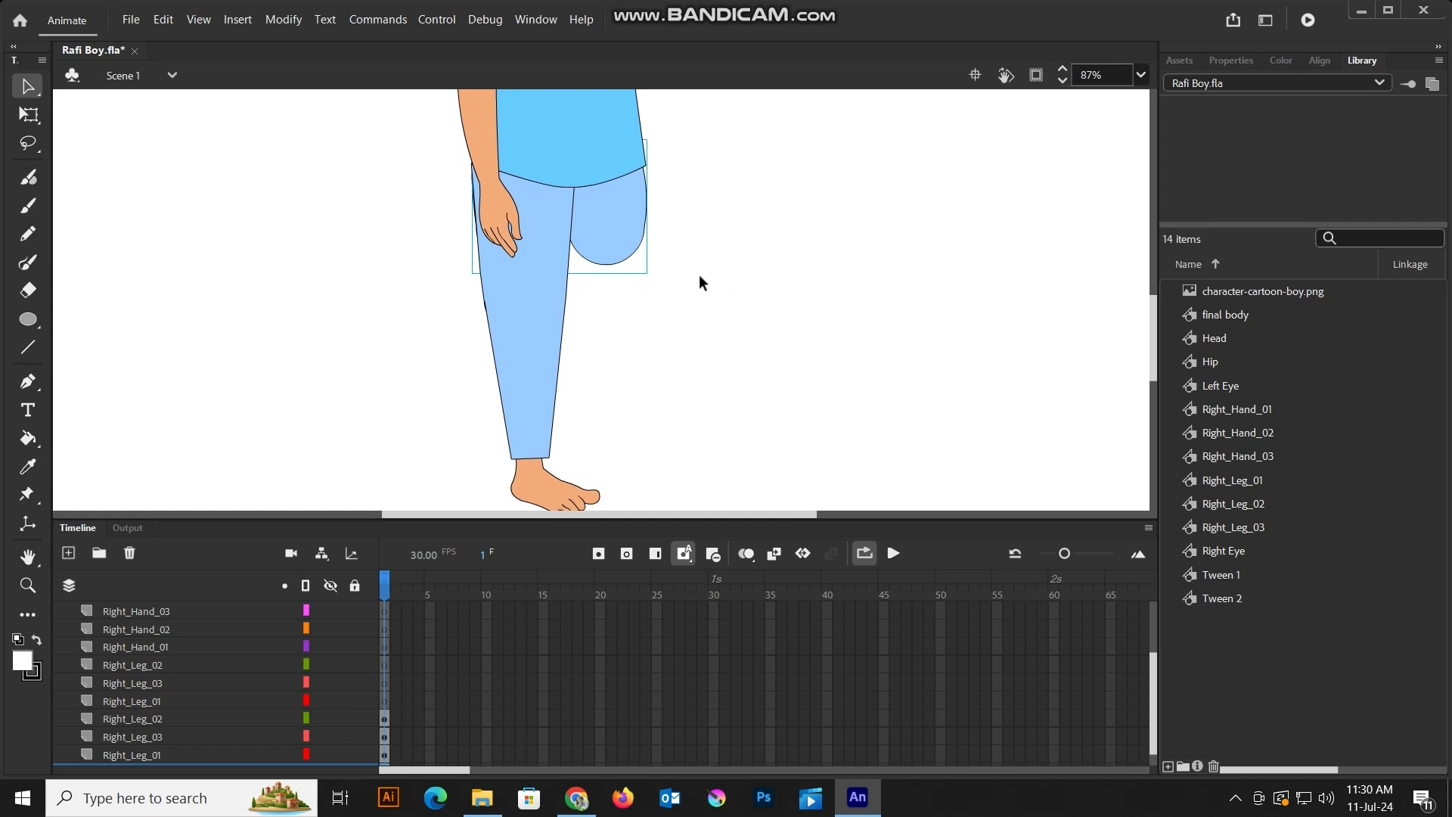
left_click(551, 203)
left_click(29, 115)
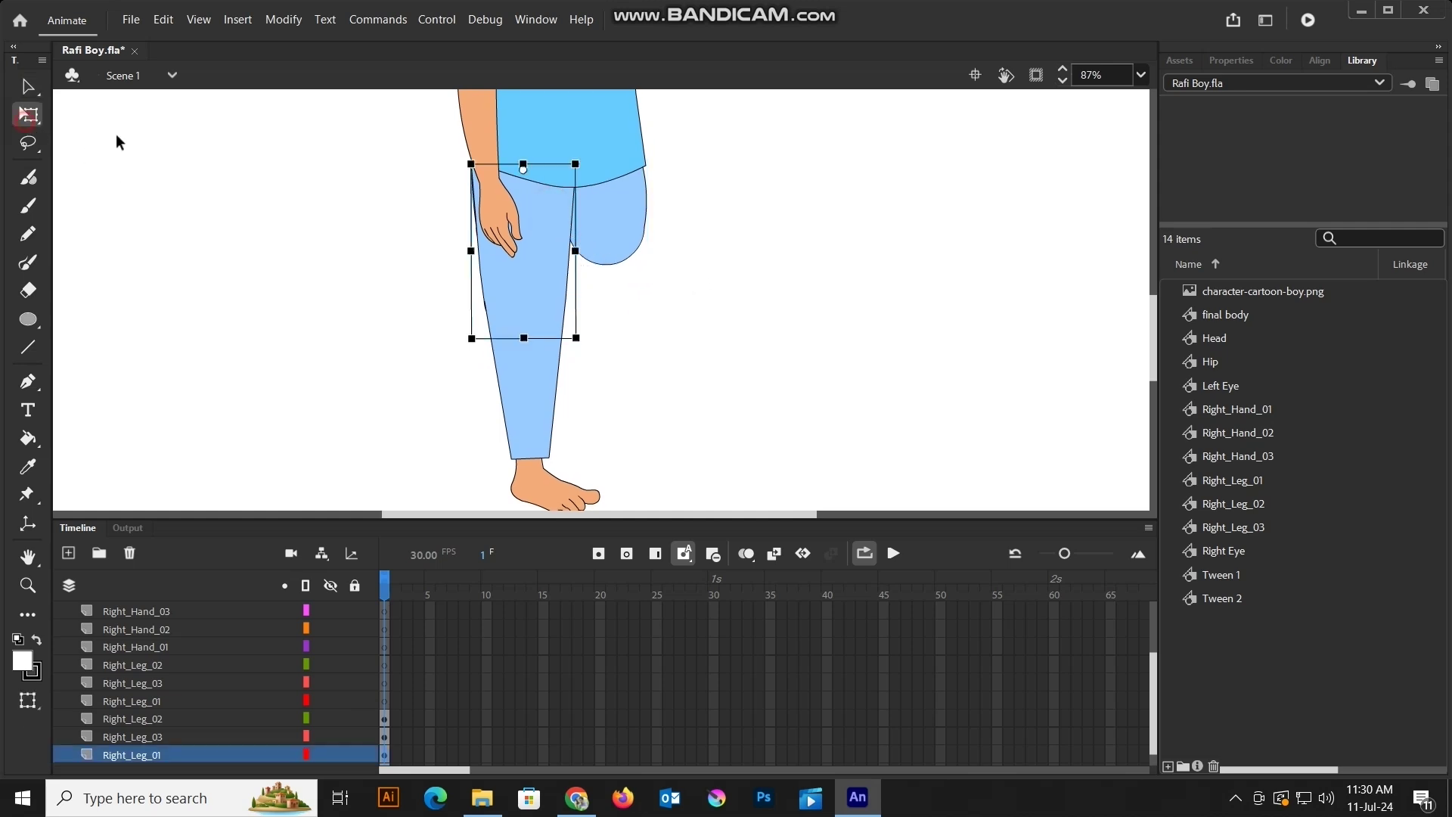
left_click_drag(587, 335, 647, 311)
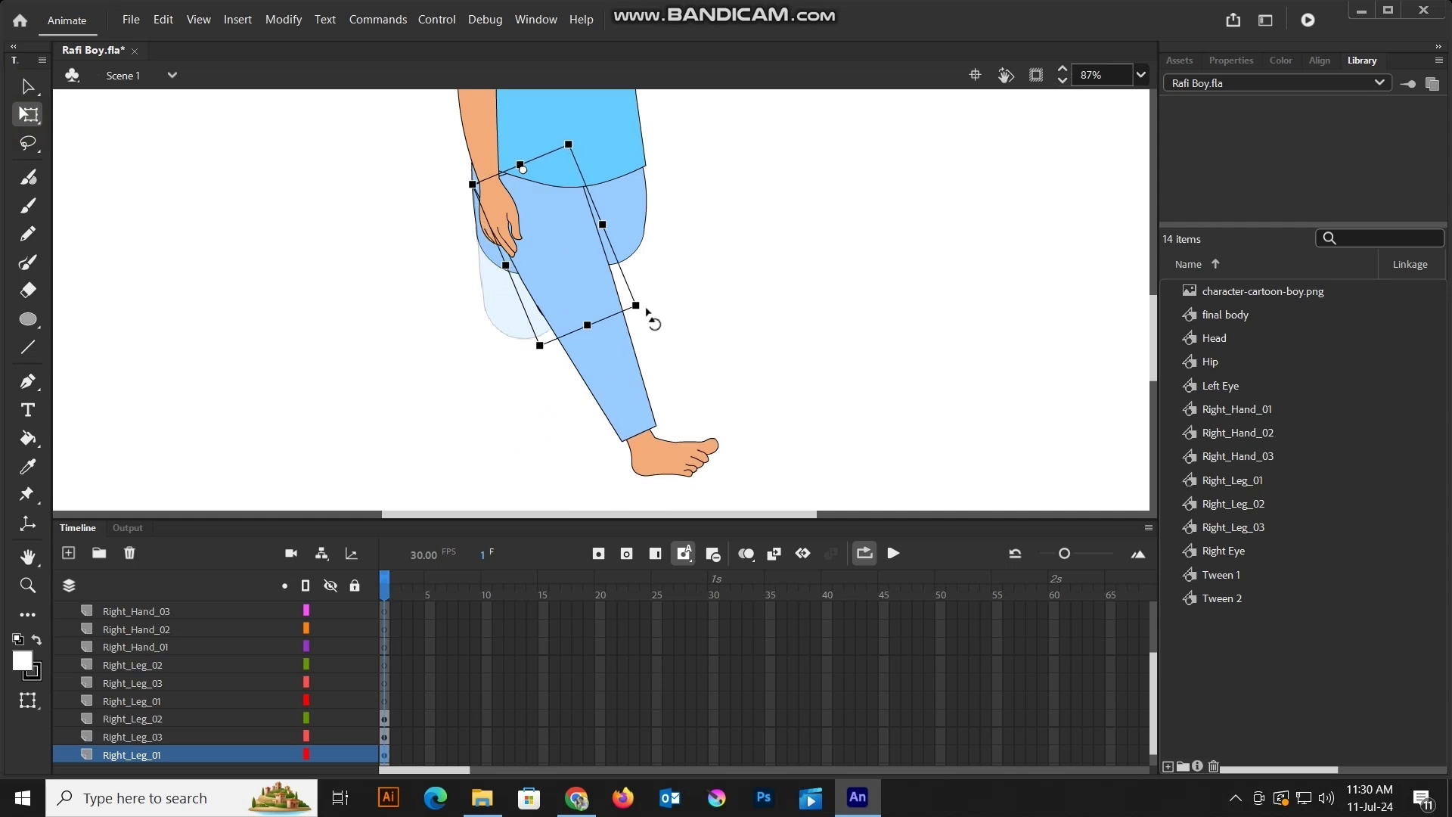
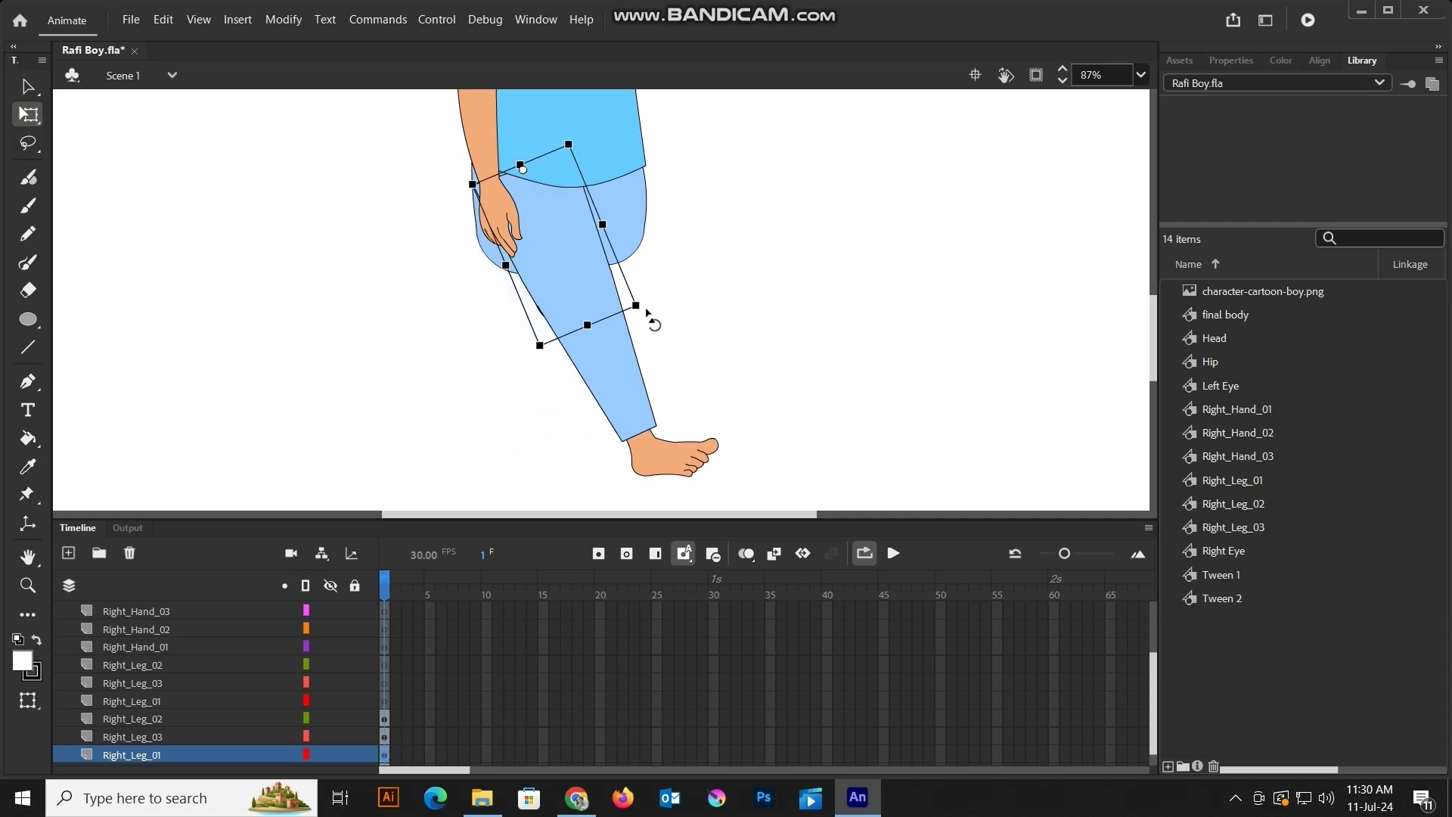
key("ctrl+z")
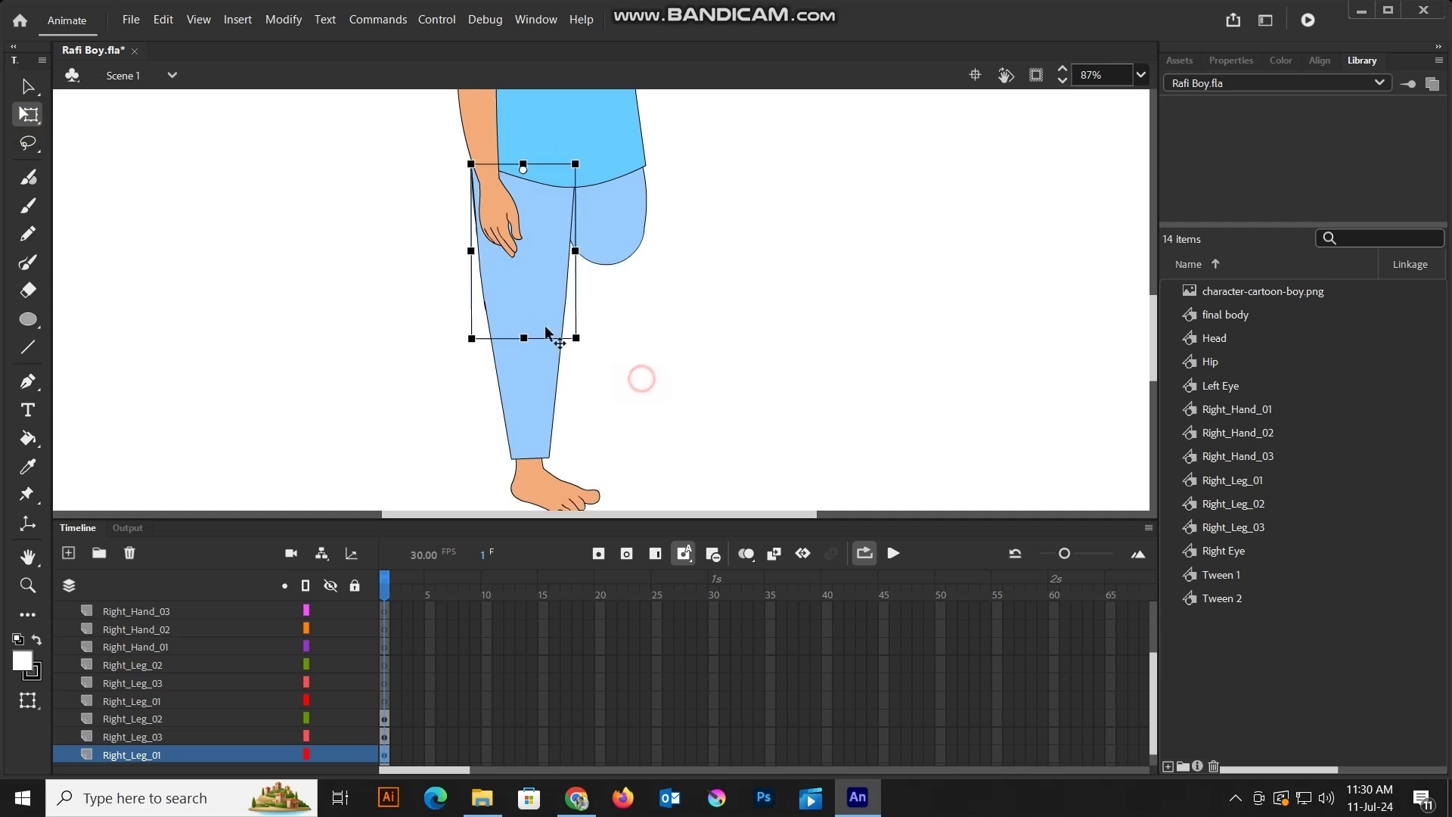
left_click(676, 383)
Try rotating the lower leg forward about the knee, and undo the rotation.
left_click(522, 318)
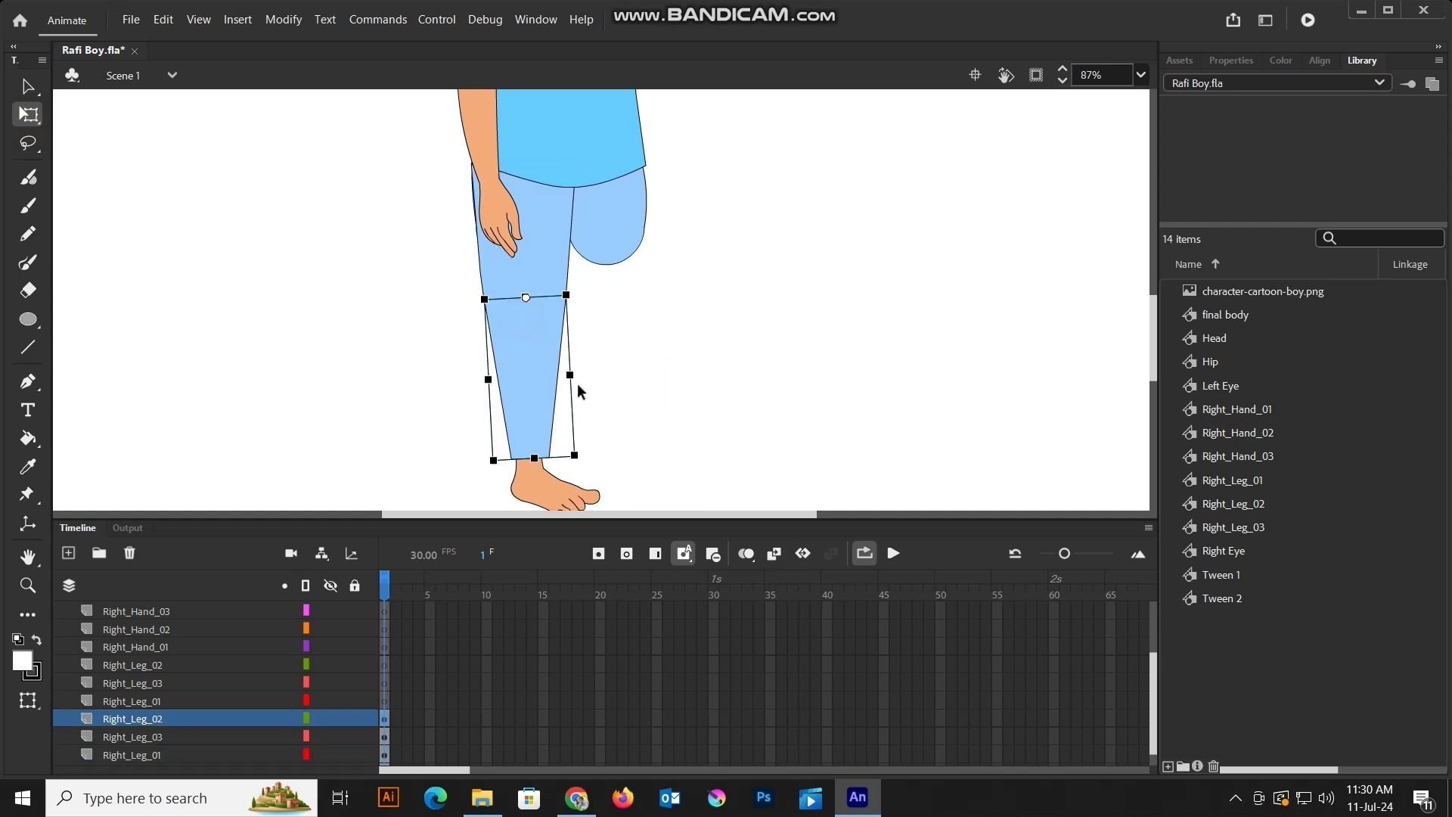
left_click_drag(586, 453, 681, 431)
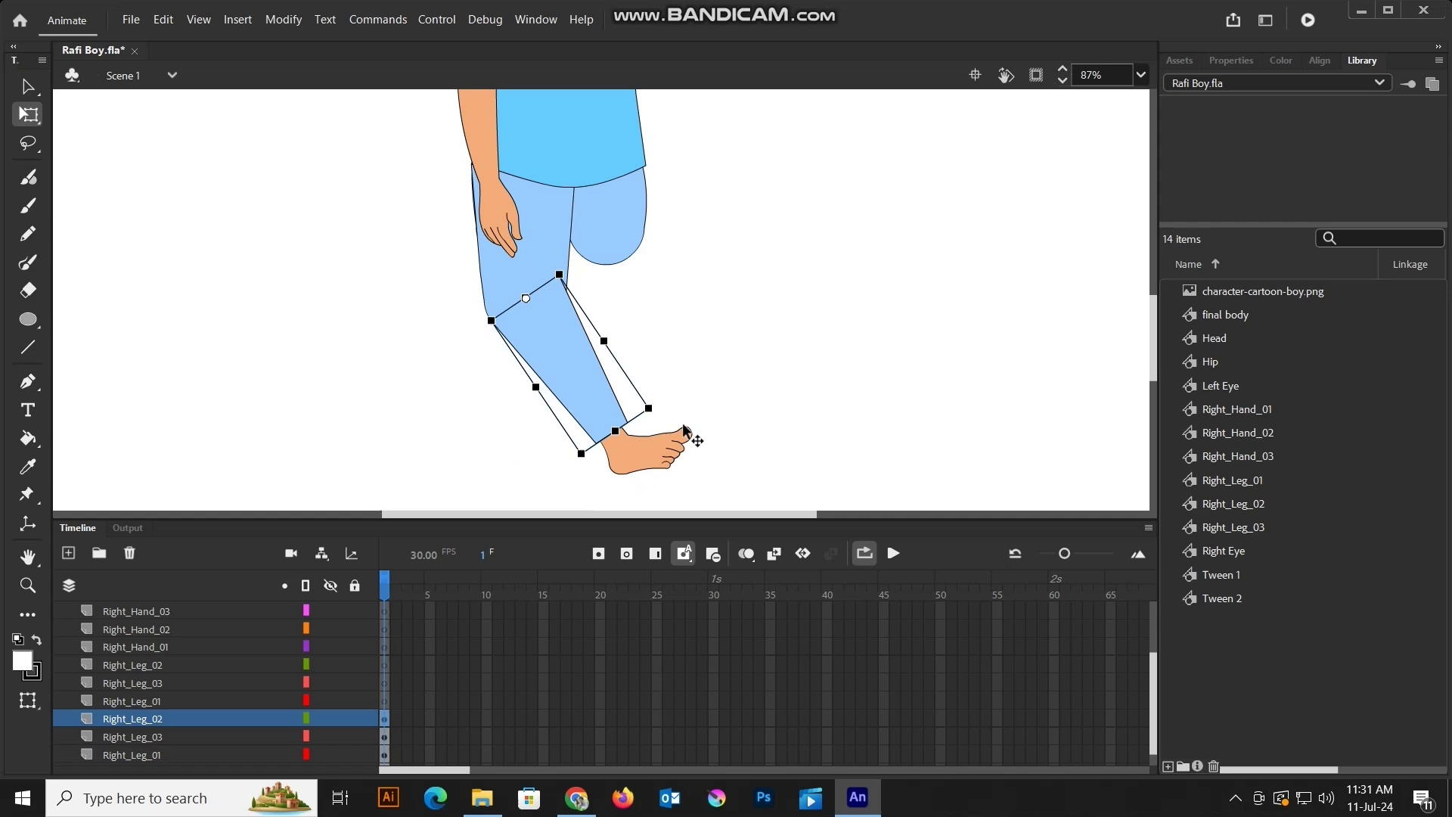
key("ctrl+z")
left_click(706, 338)
Try swinging the upper leg forward again to check its pivot, and undo the rotation.
left_click(560, 271)
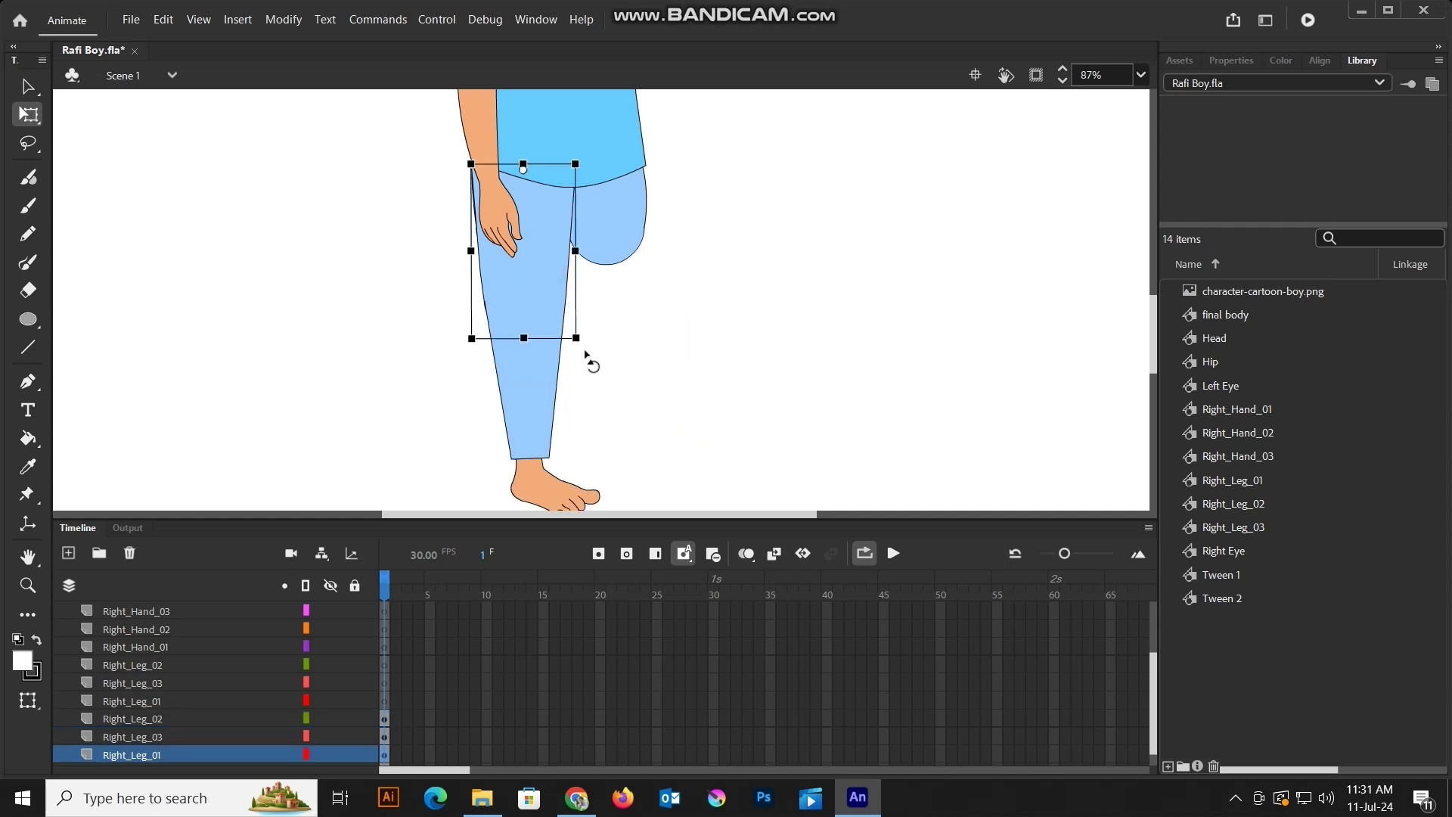
left_click_drag(585, 338, 672, 302)
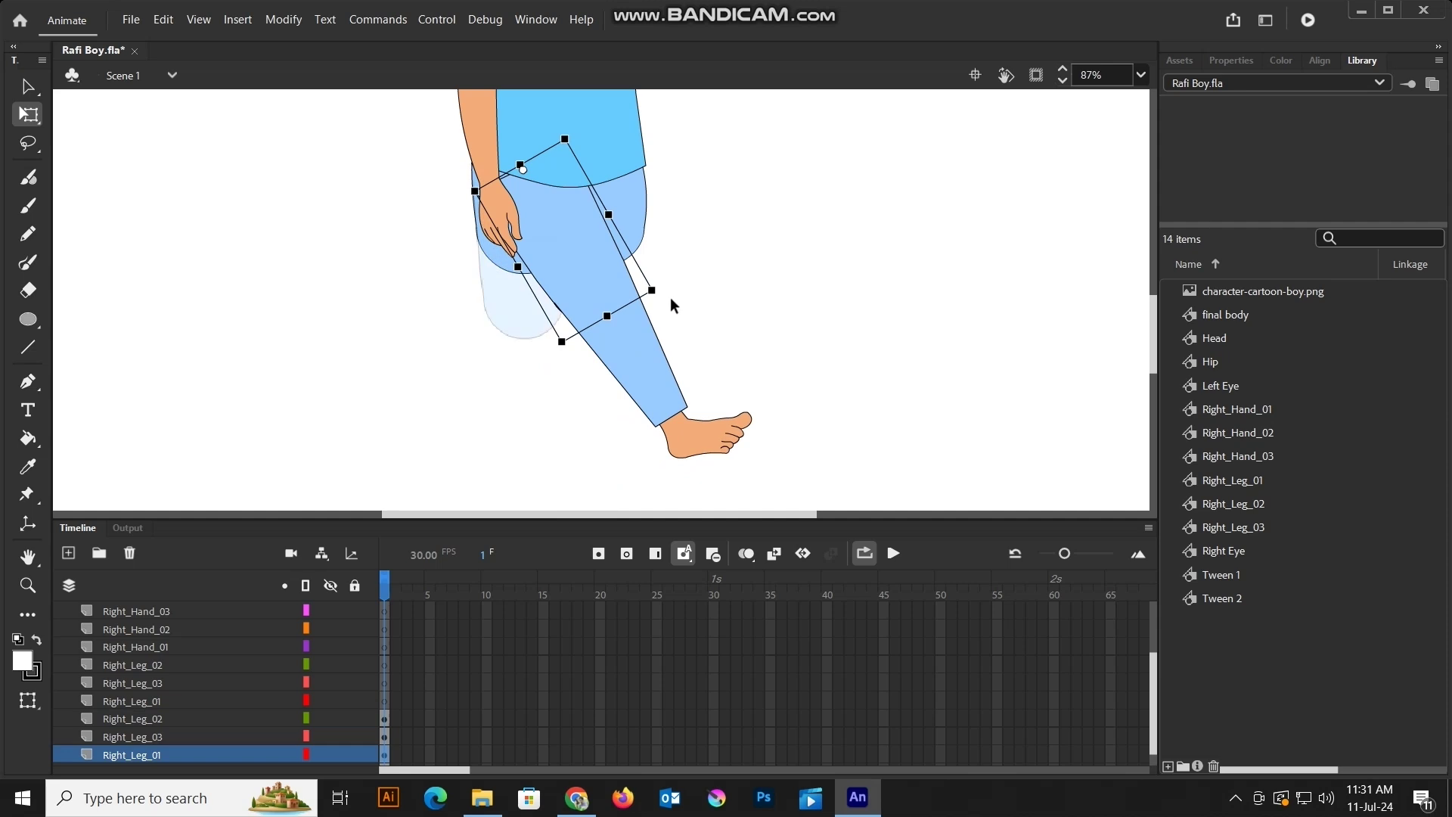
key("ctrl+z")
left_click(708, 309)
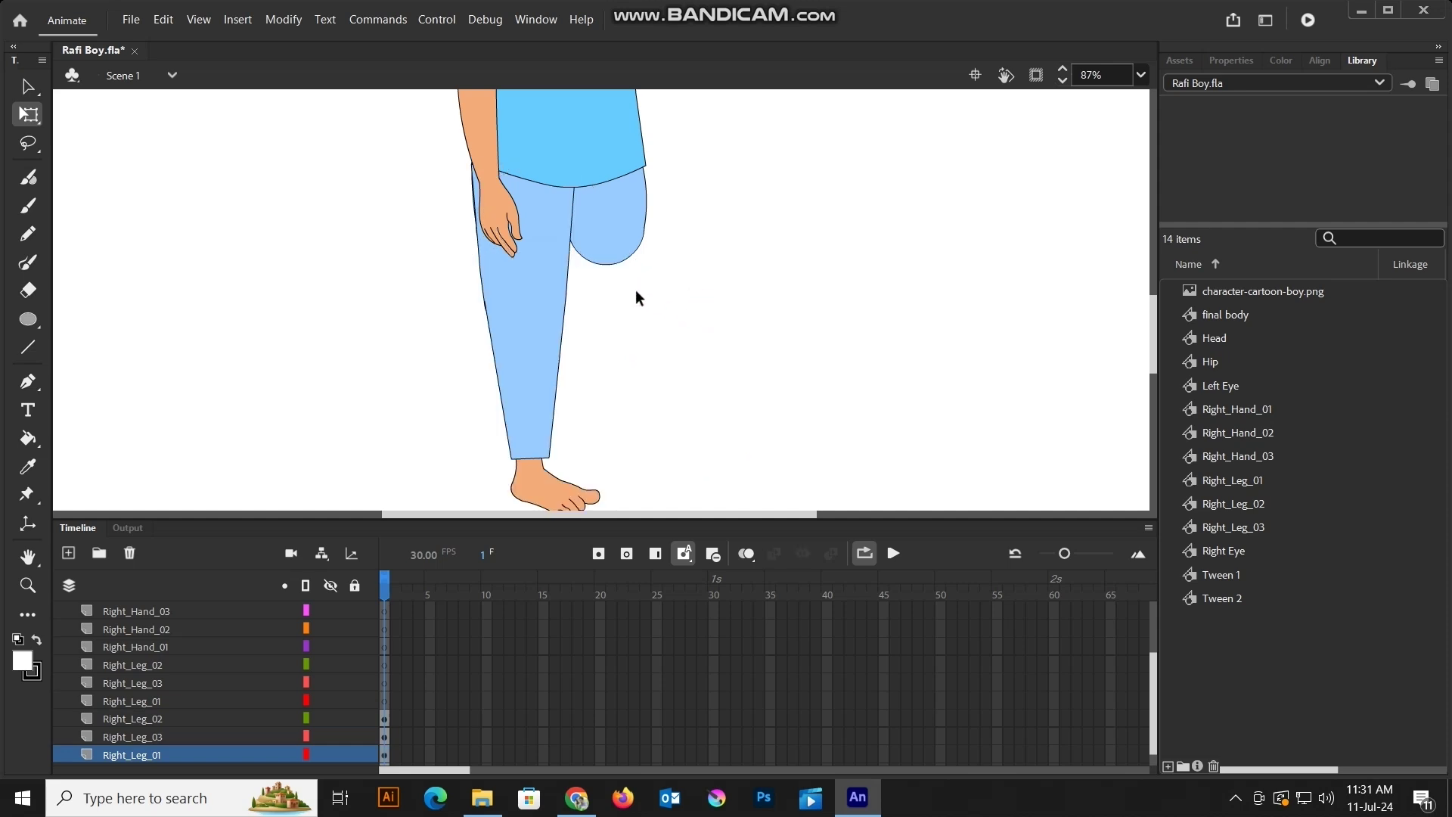
Using a temporary outline display of all layers, move the upper leg's transformation point onto the larger hip circle's centre mark.
left_click(546, 234)
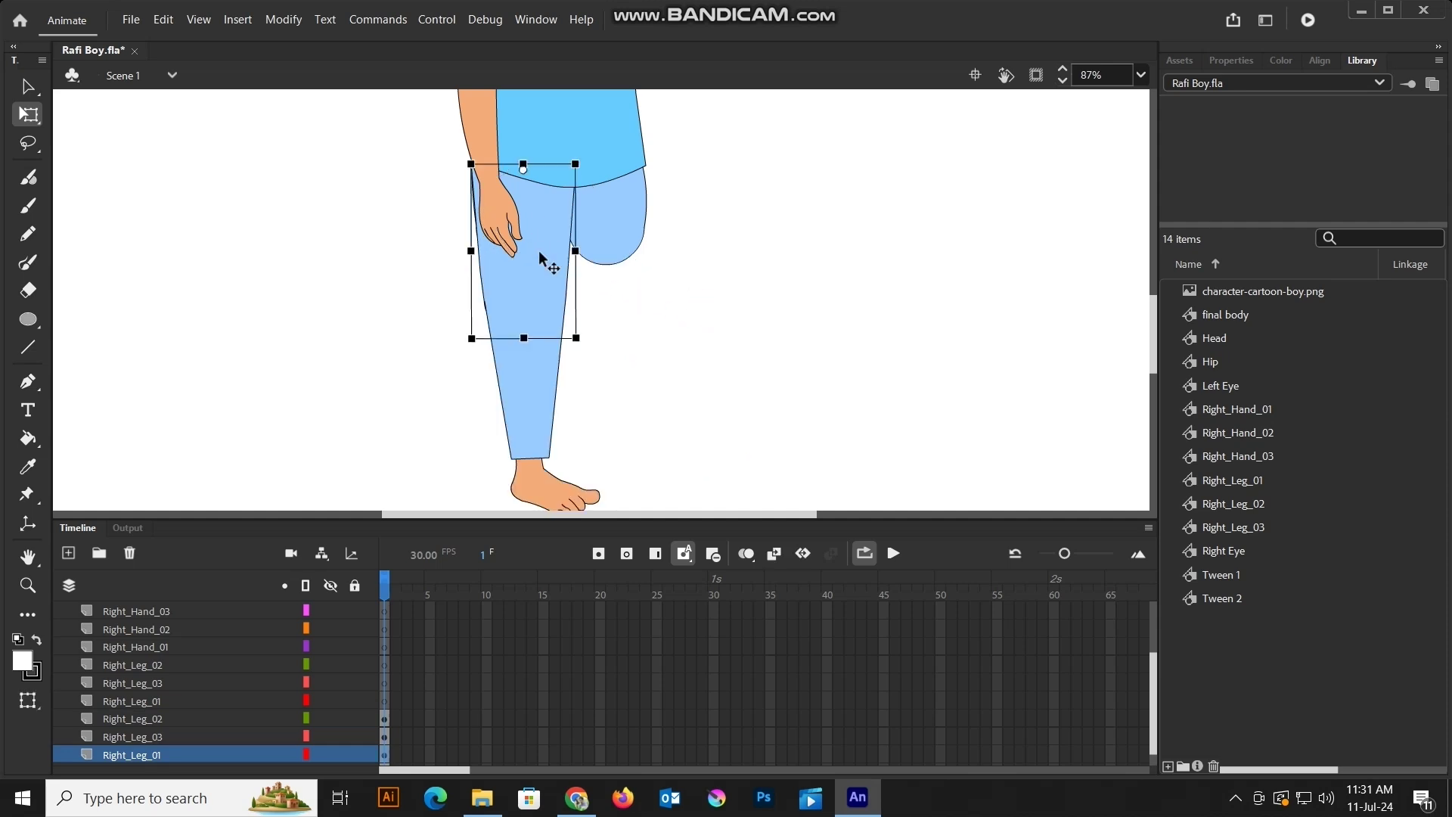
left_click(306, 585)
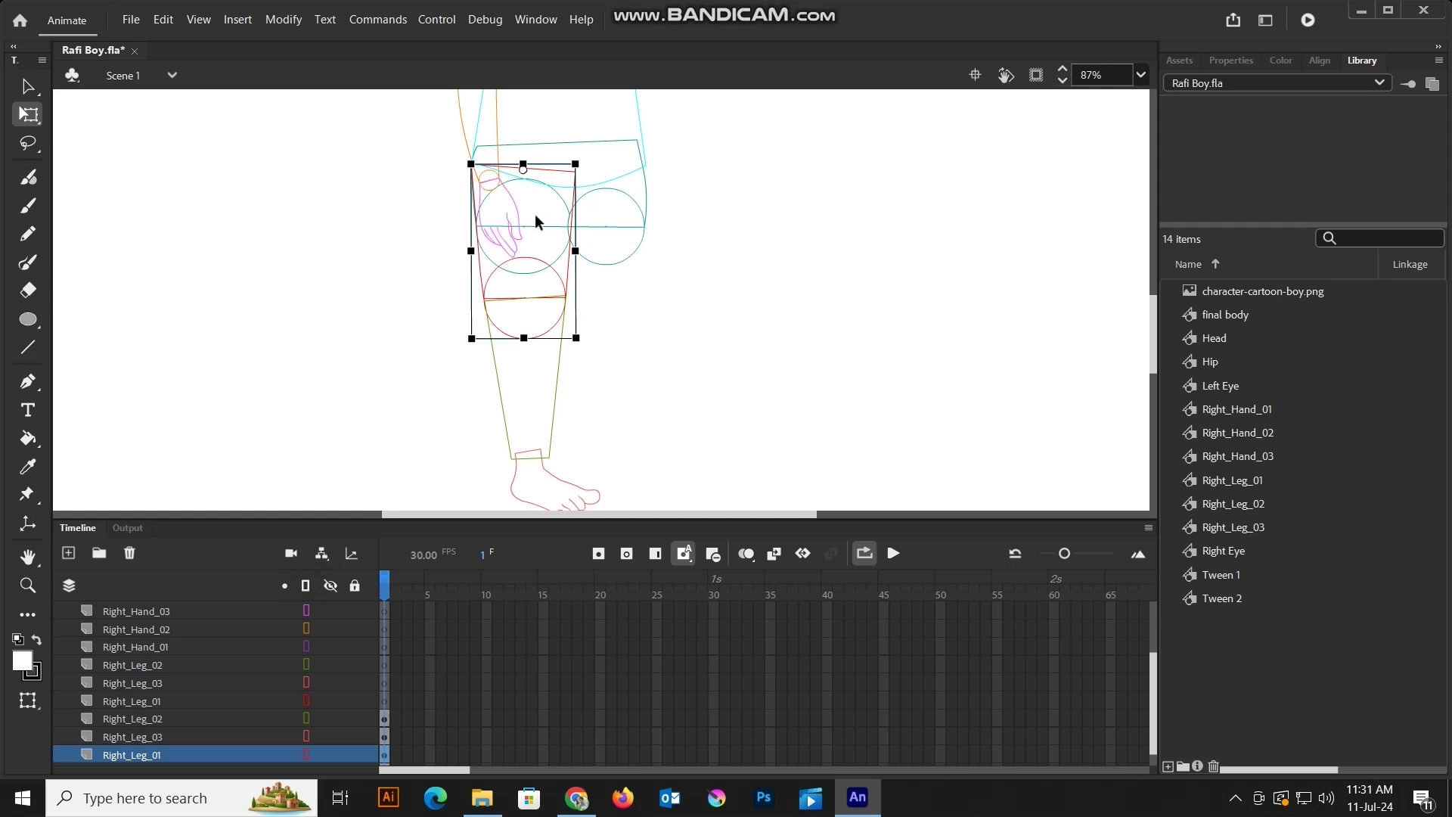
scroll(531, 216, "up", 2)
scroll(530, 219, "up", 2)
scroll(533, 224, "up", 2)
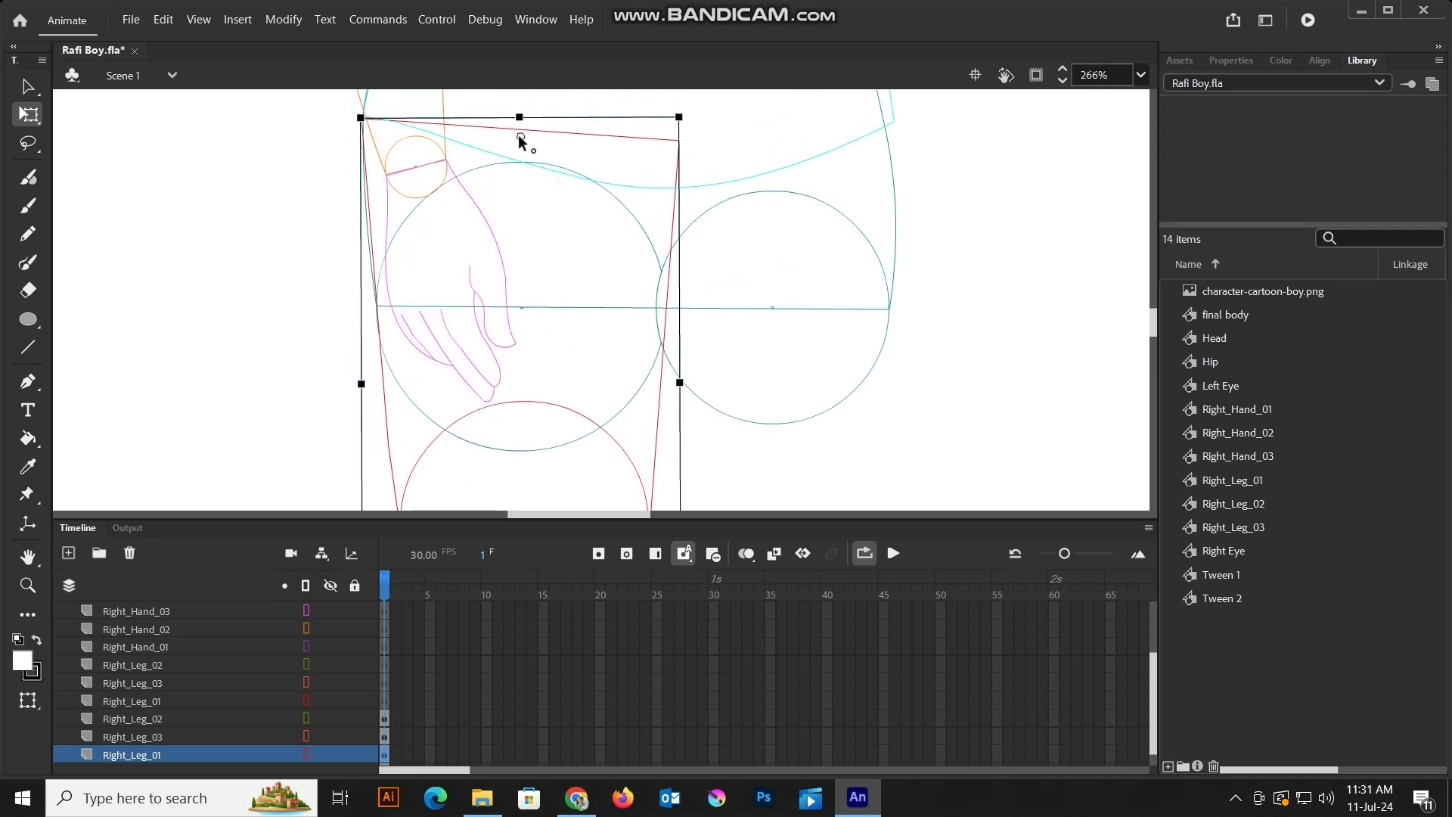
left_click_drag(520, 138, 520, 295)
scroll(522, 307, "up", 4)
left_click_drag(529, 317, 526, 323)
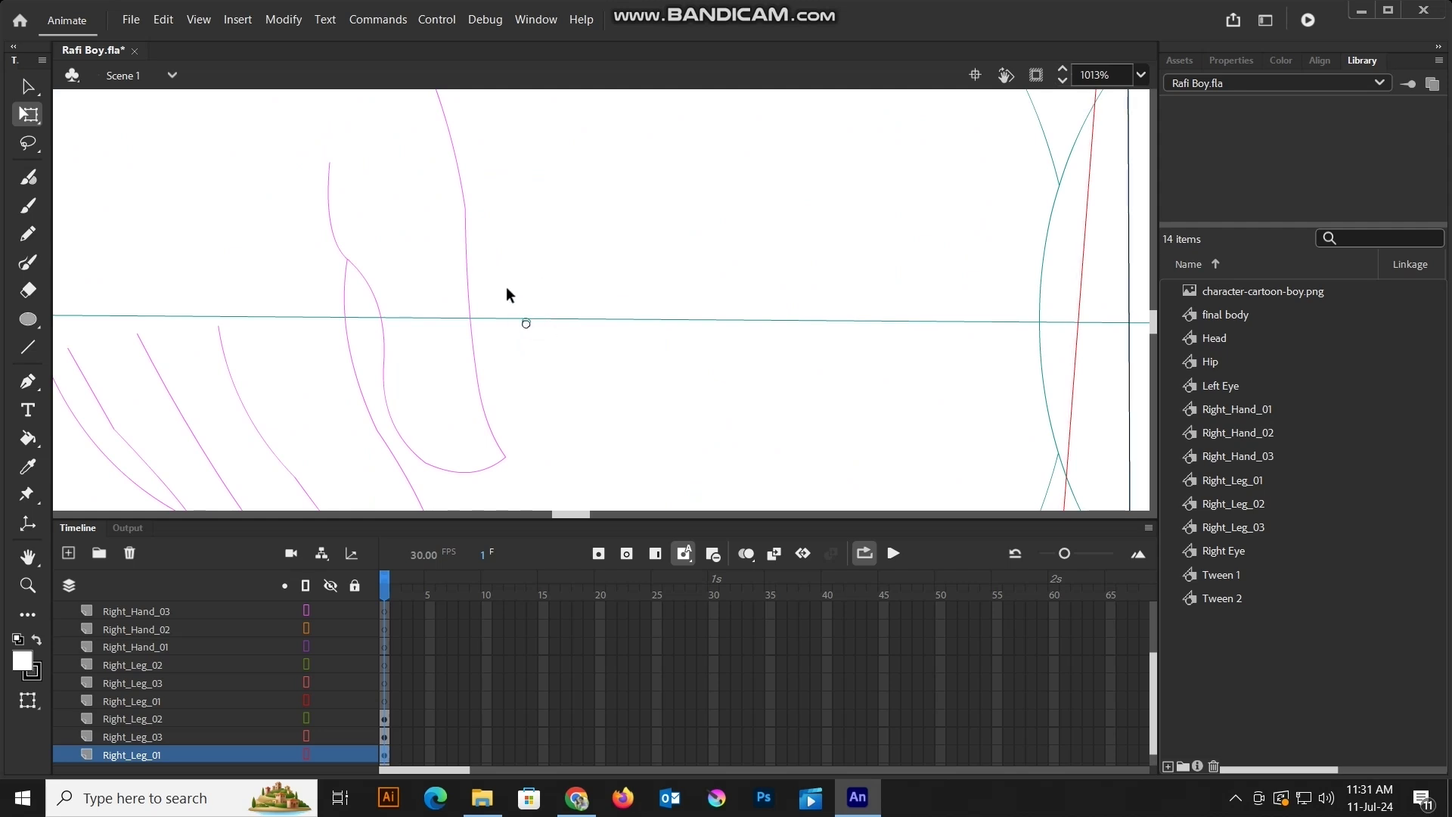
scroll(528, 285, "down", 6)
left_click(674, 352)
scroll(496, 298, "down", 2)
left_click(306, 586)
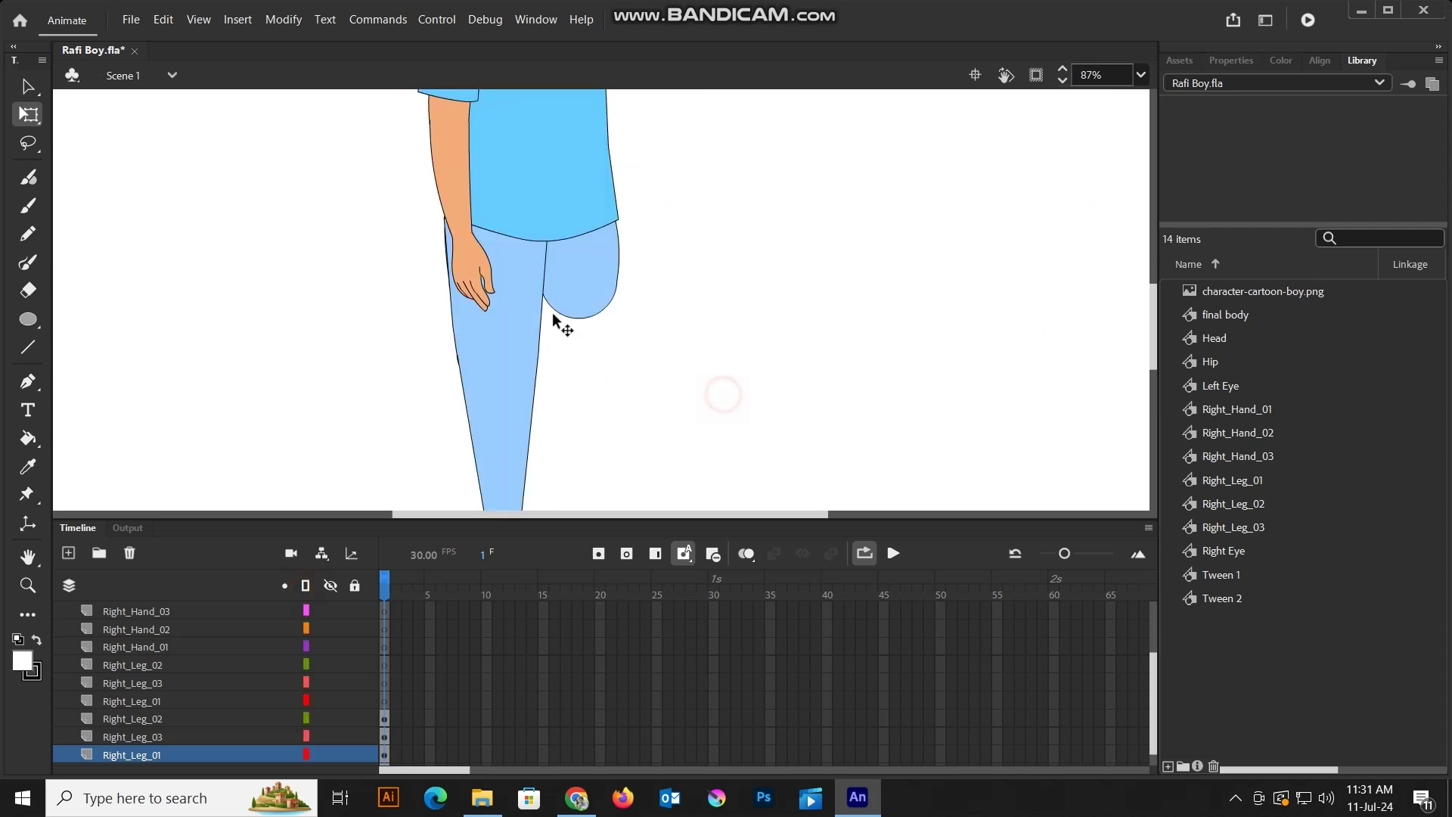
Try bending the leg by rotating the upper leg about the hip and the lower leg about the knee, and undo both rotations.
scroll(530, 303, "down", 1)
left_click(512, 292)
left_click_drag(557, 389, 617, 325)
left_click(688, 338)
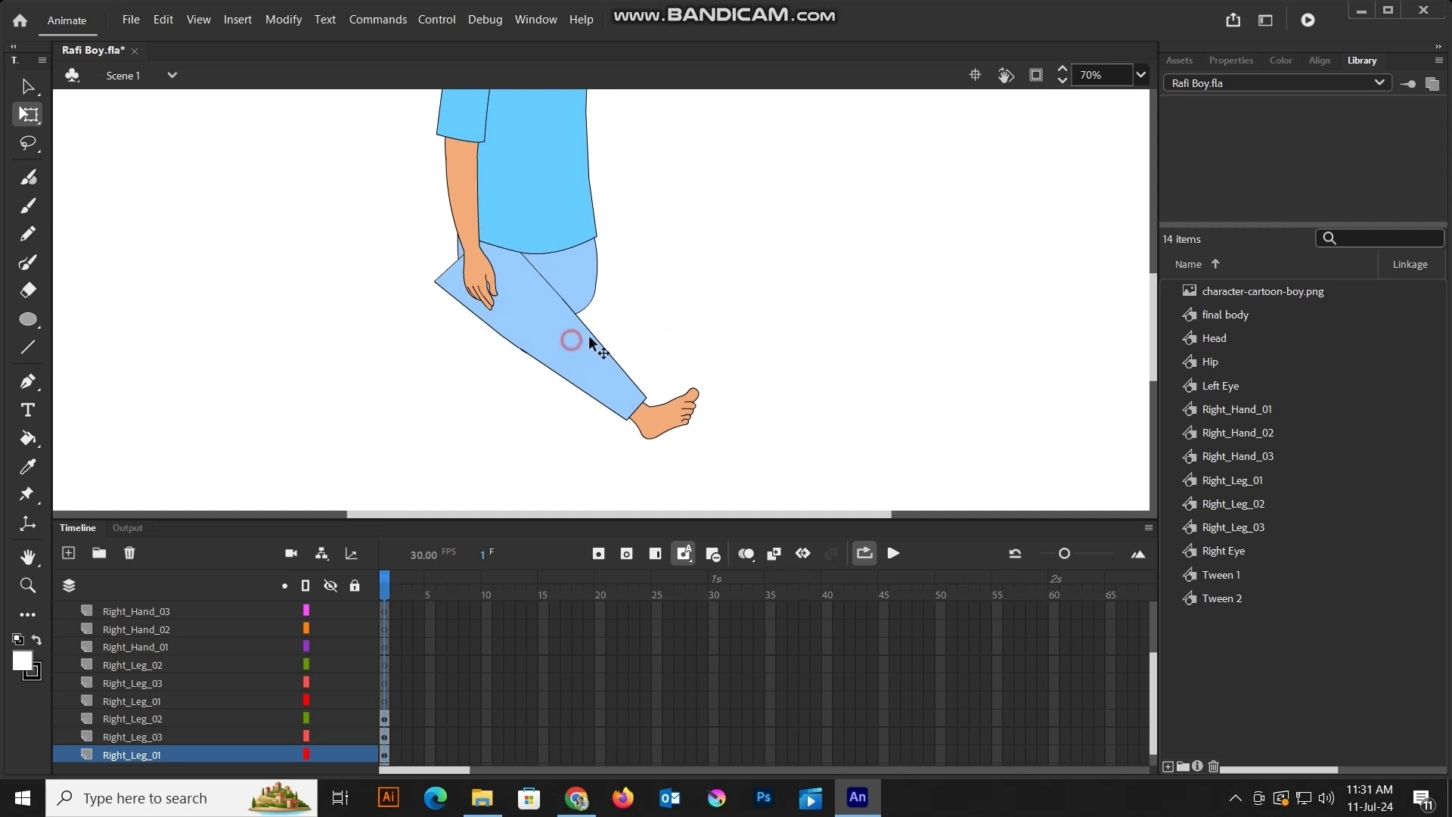
left_click(581, 337)
mouse_move(667, 379)
left_mouse_down()
mouse_move(639, 421)
mouse_move(656, 405)
left_mouse_up()
key("ctrl+z")
key("ctrl+z")
key("ctrl+z")
key("ctrl+z")
left_click(696, 351)
scroll(703, 336, "down", 1)
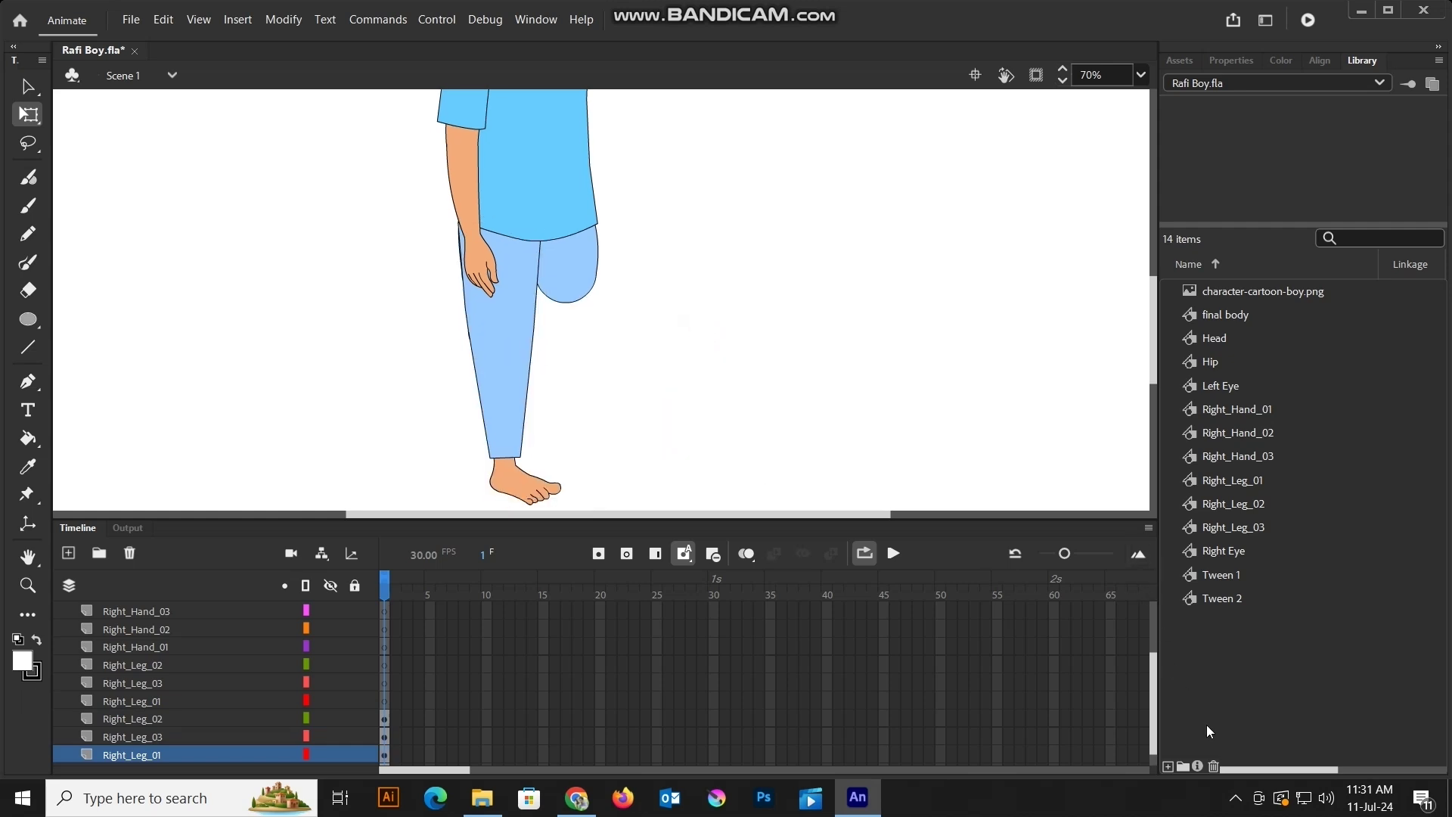
left_click(1235, 797)
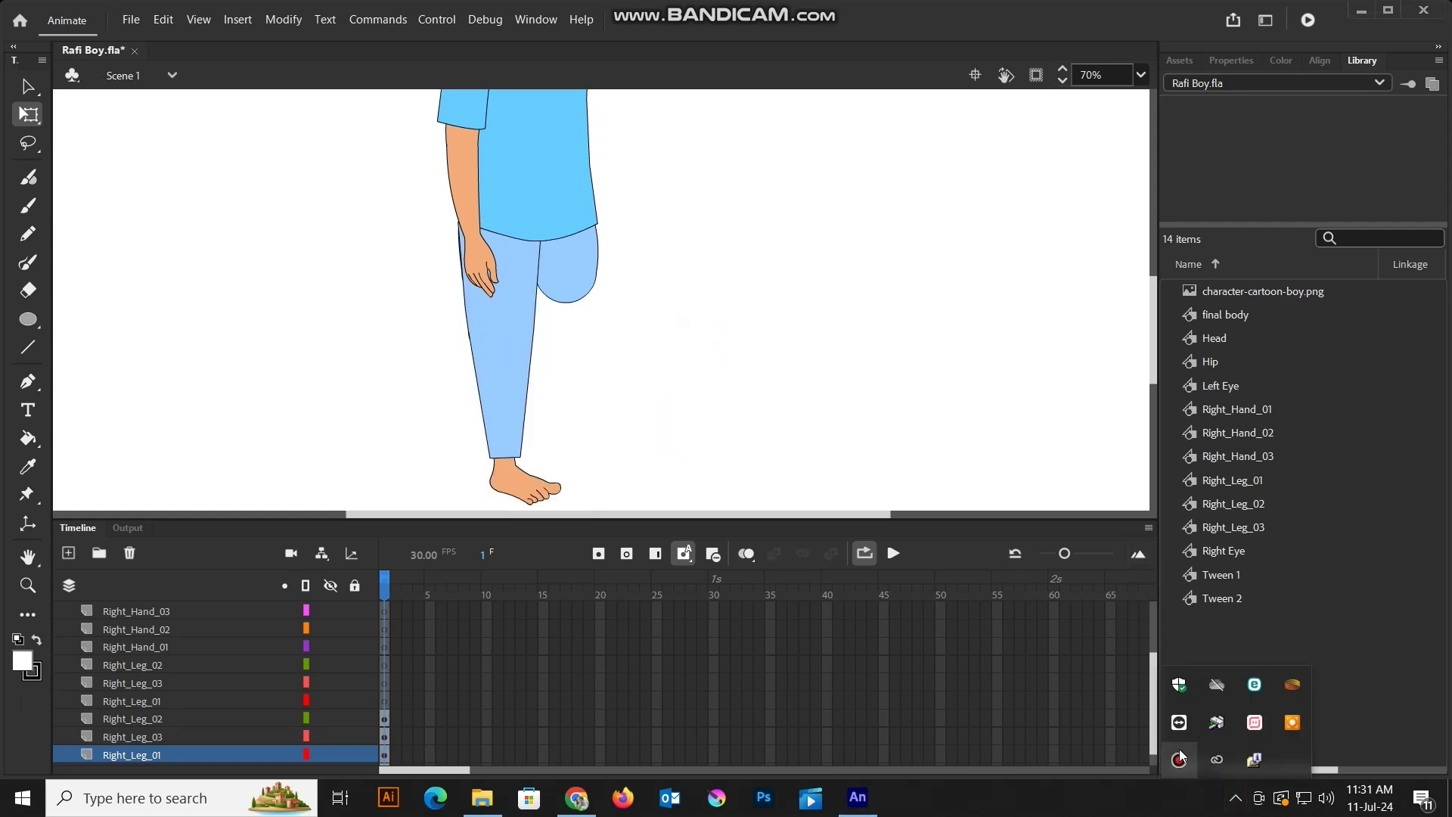
left_click(676, 300)
scroll(549, 198, "down", 1)
scroll(519, 331, "up", 1)
Try rotating the upper leg slightly forward about its hip pivot, and undo the rotation.
scroll(514, 320, "up", 3)
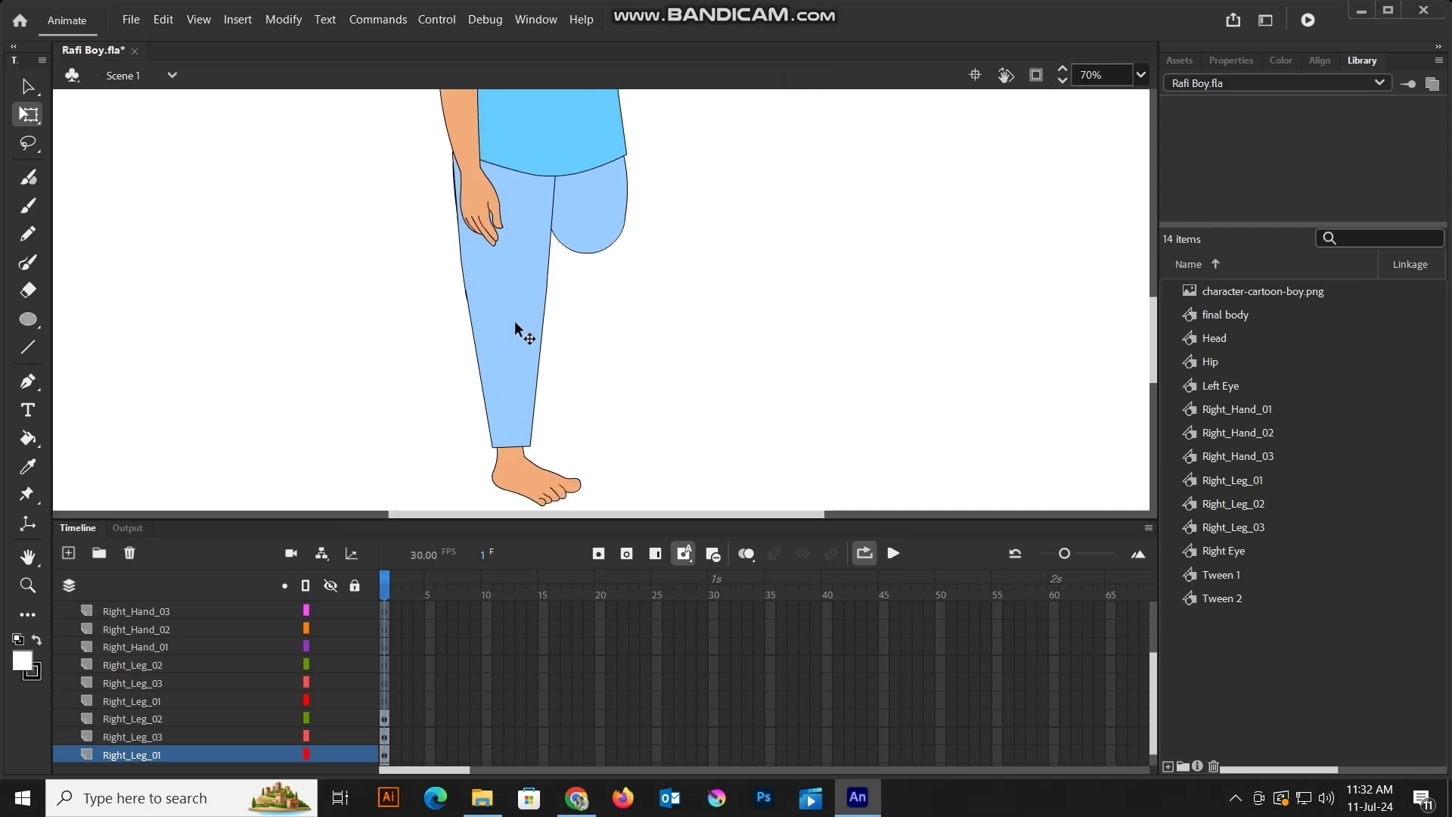
left_click(521, 201)
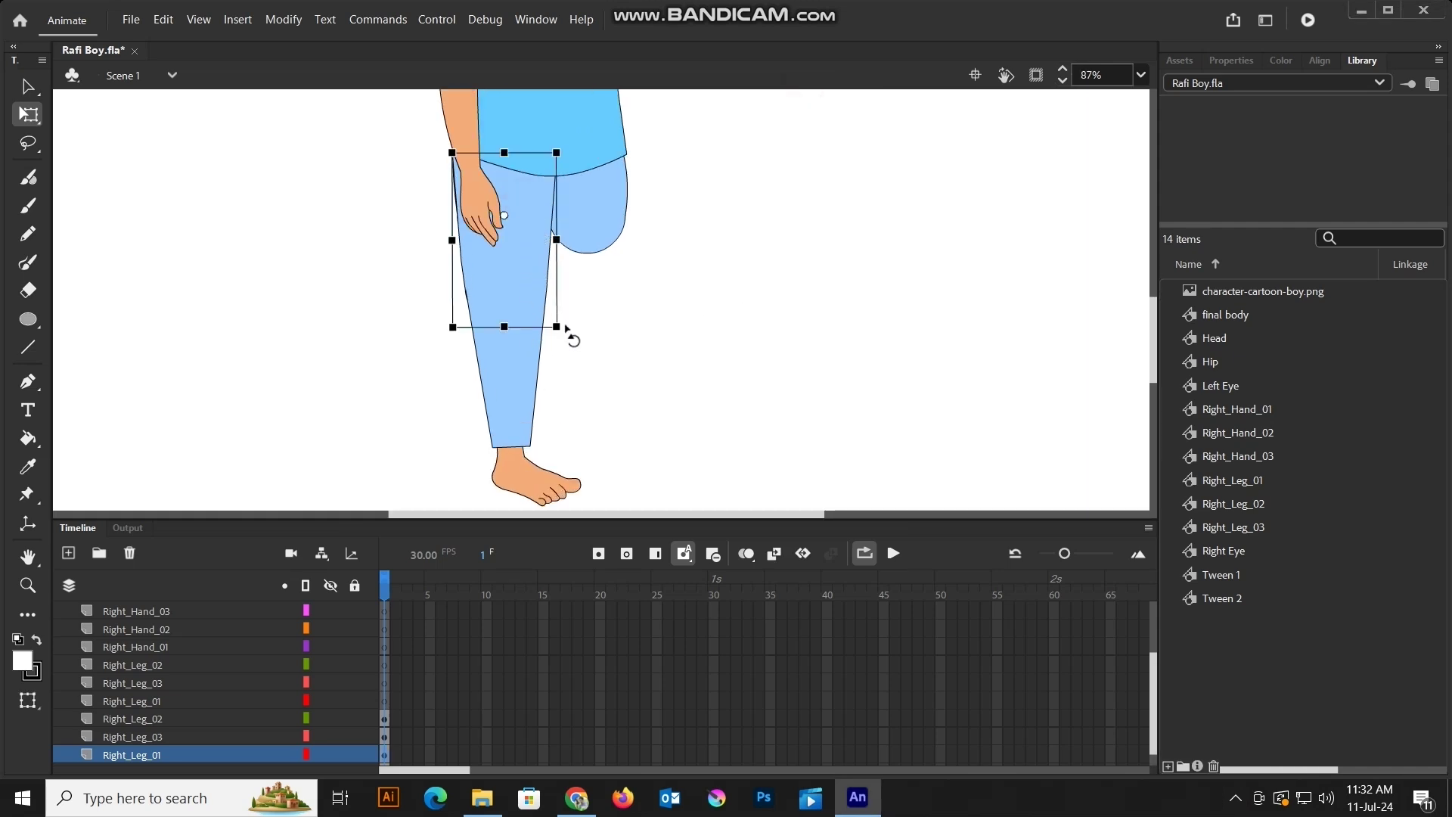
left_click_drag(565, 327, 594, 332)
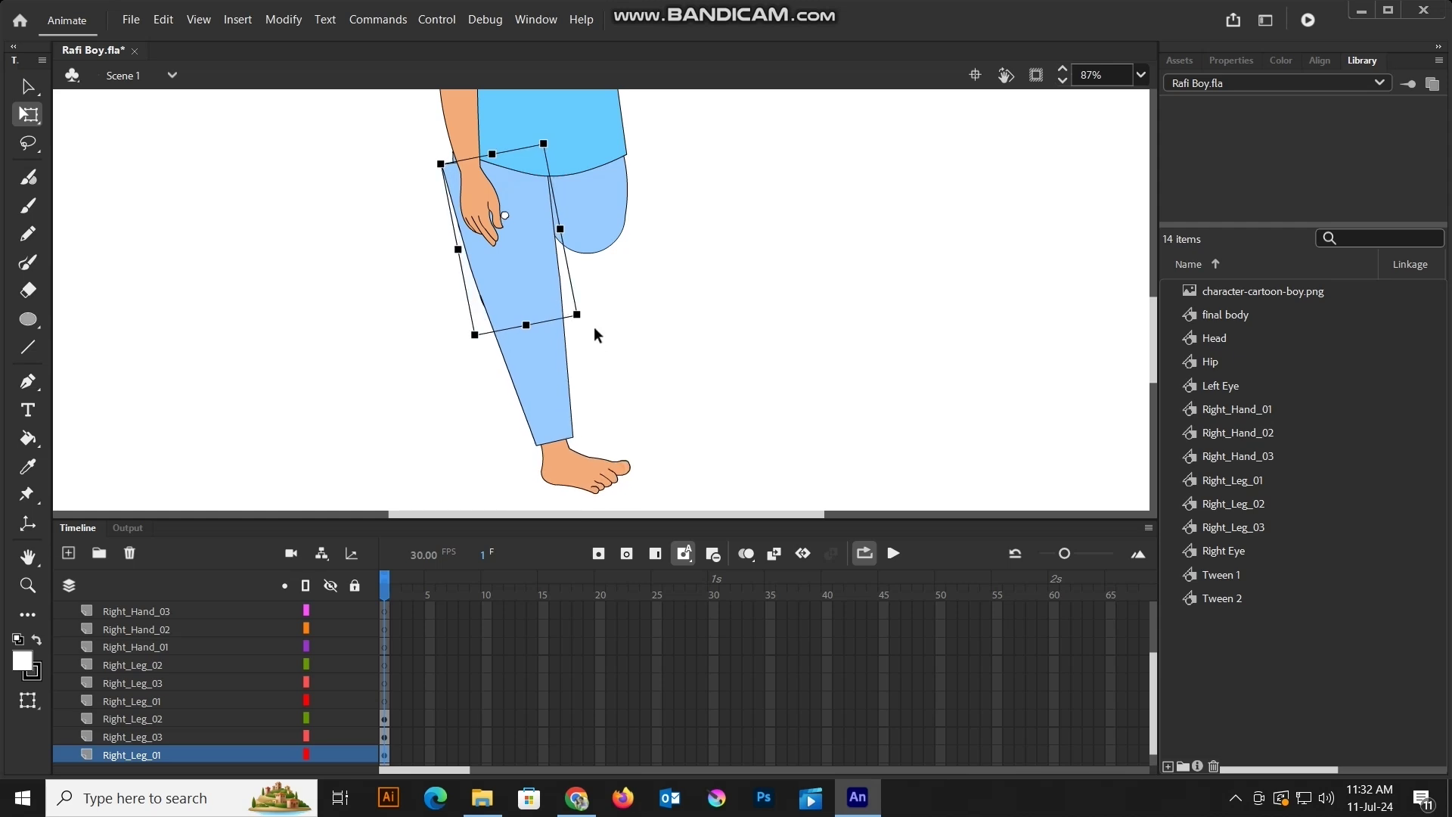
key("ctrl+z")
left_click(589, 333)
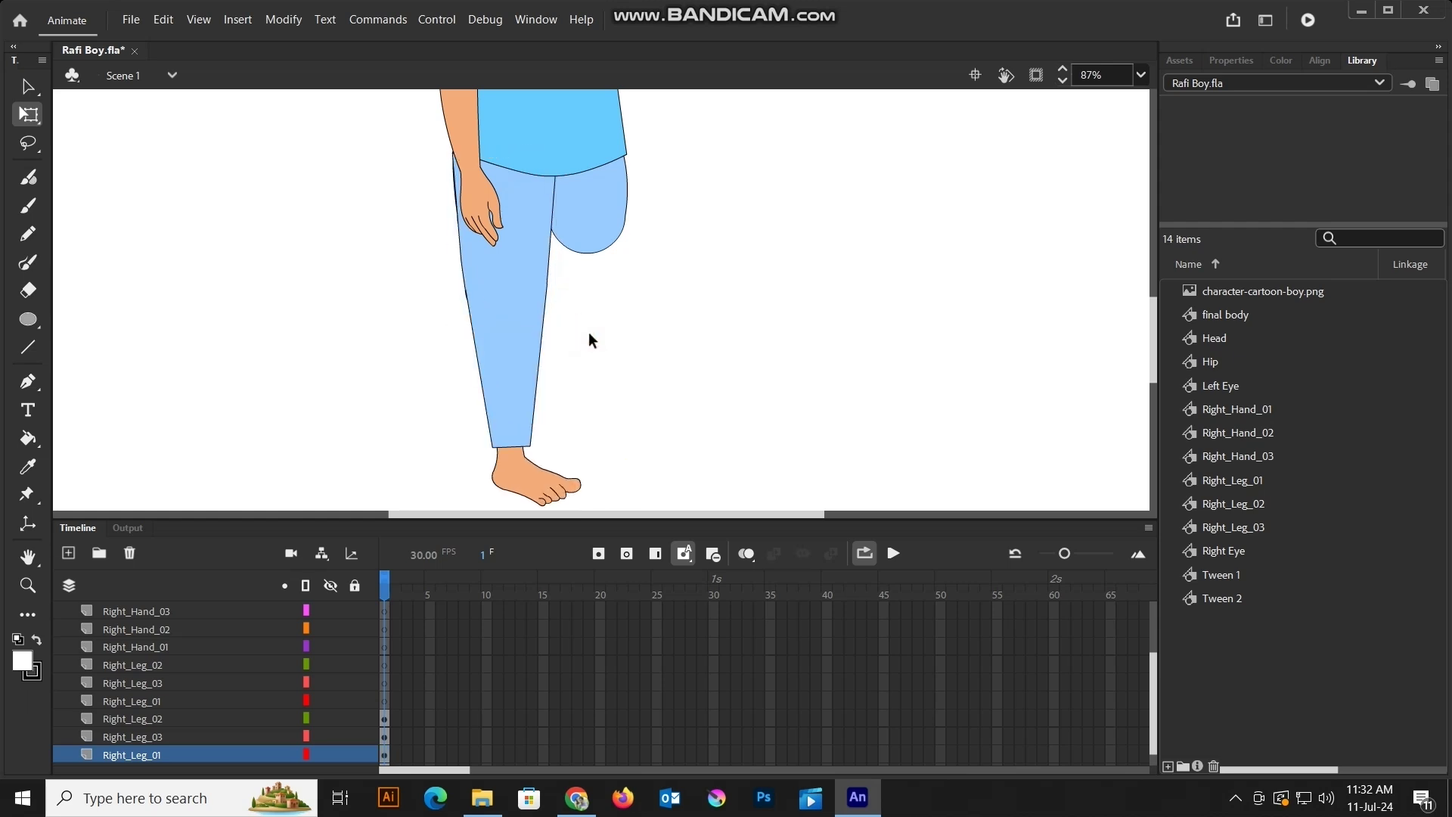
Open the upper leg symbol Right_Leg_01 for editing and delete the upper part of its thigh shape.
left_click_drag(600, 316, 599, 334)
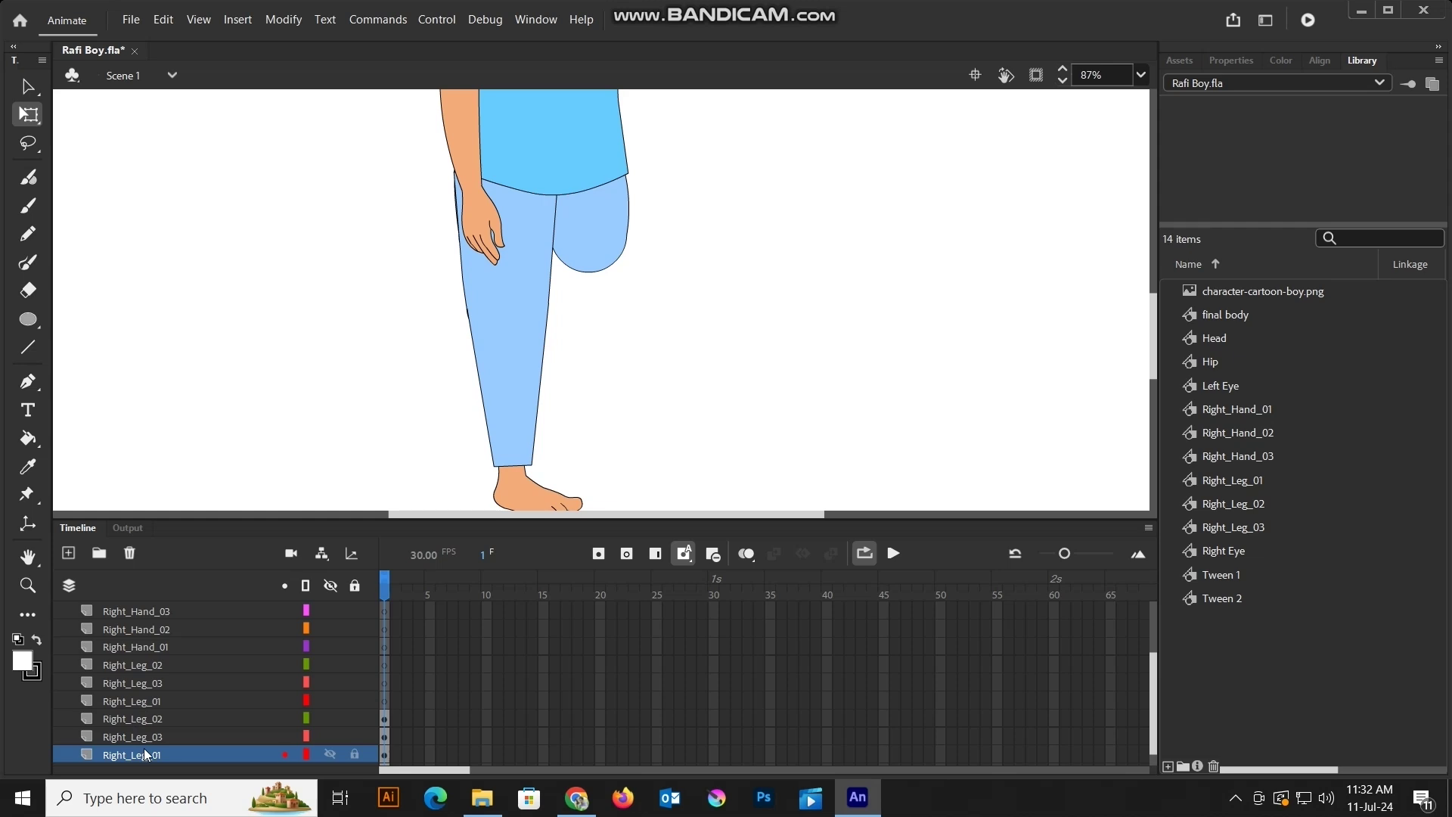
left_click(119, 760)
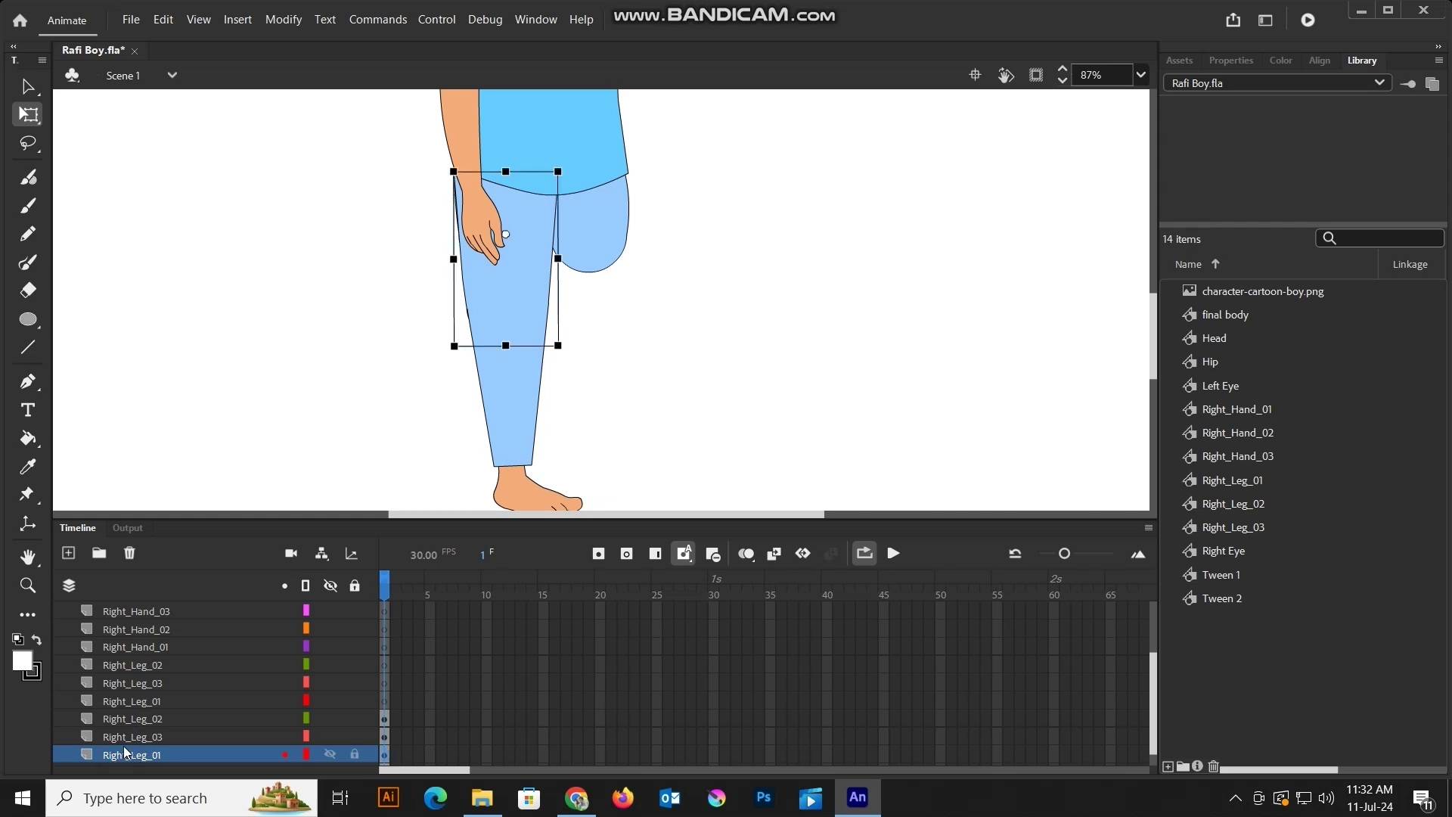
double_click(520, 248)
scroll(489, 179, "up", 3)
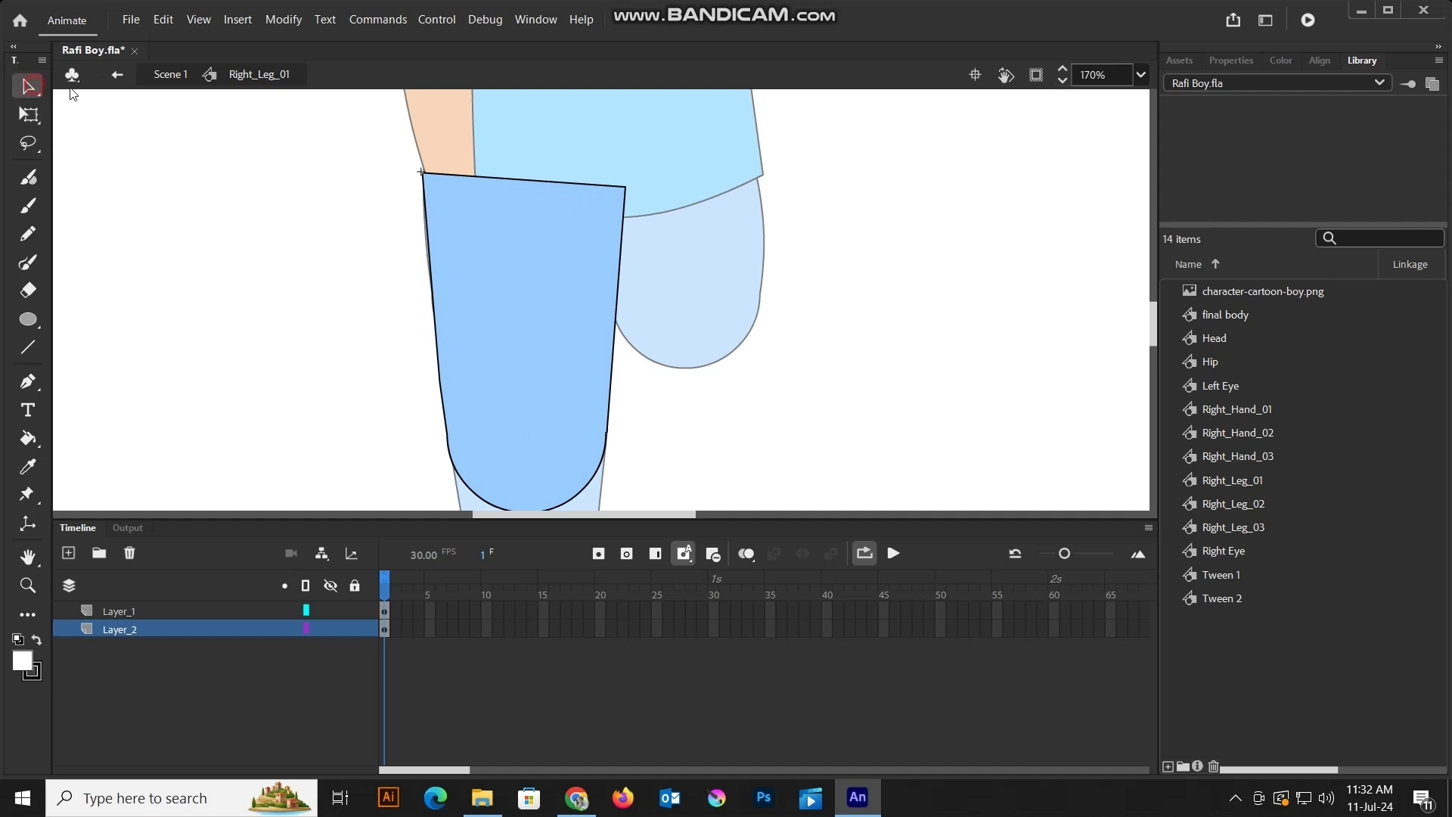
left_click(566, 326)
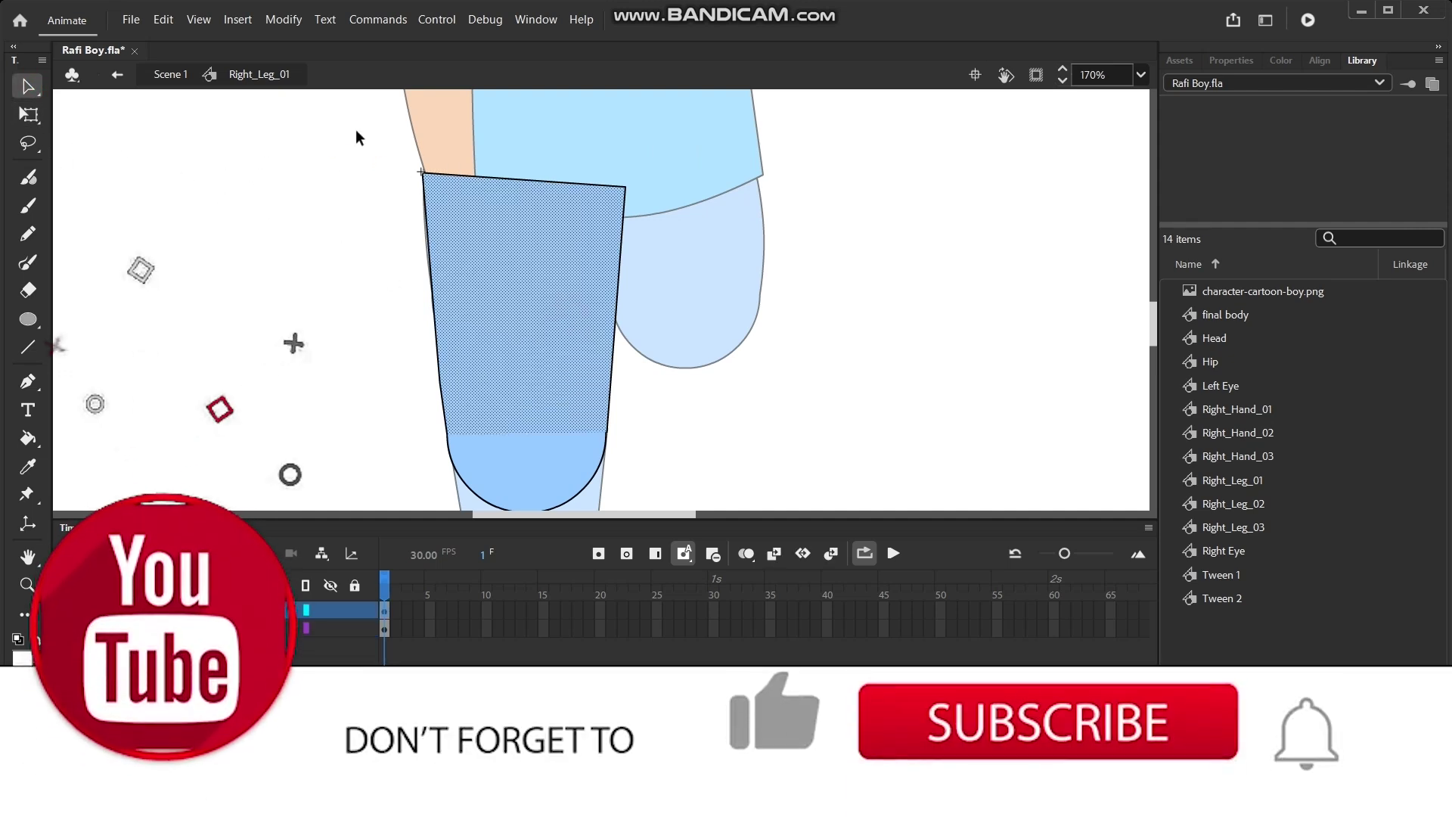
key("Delete")
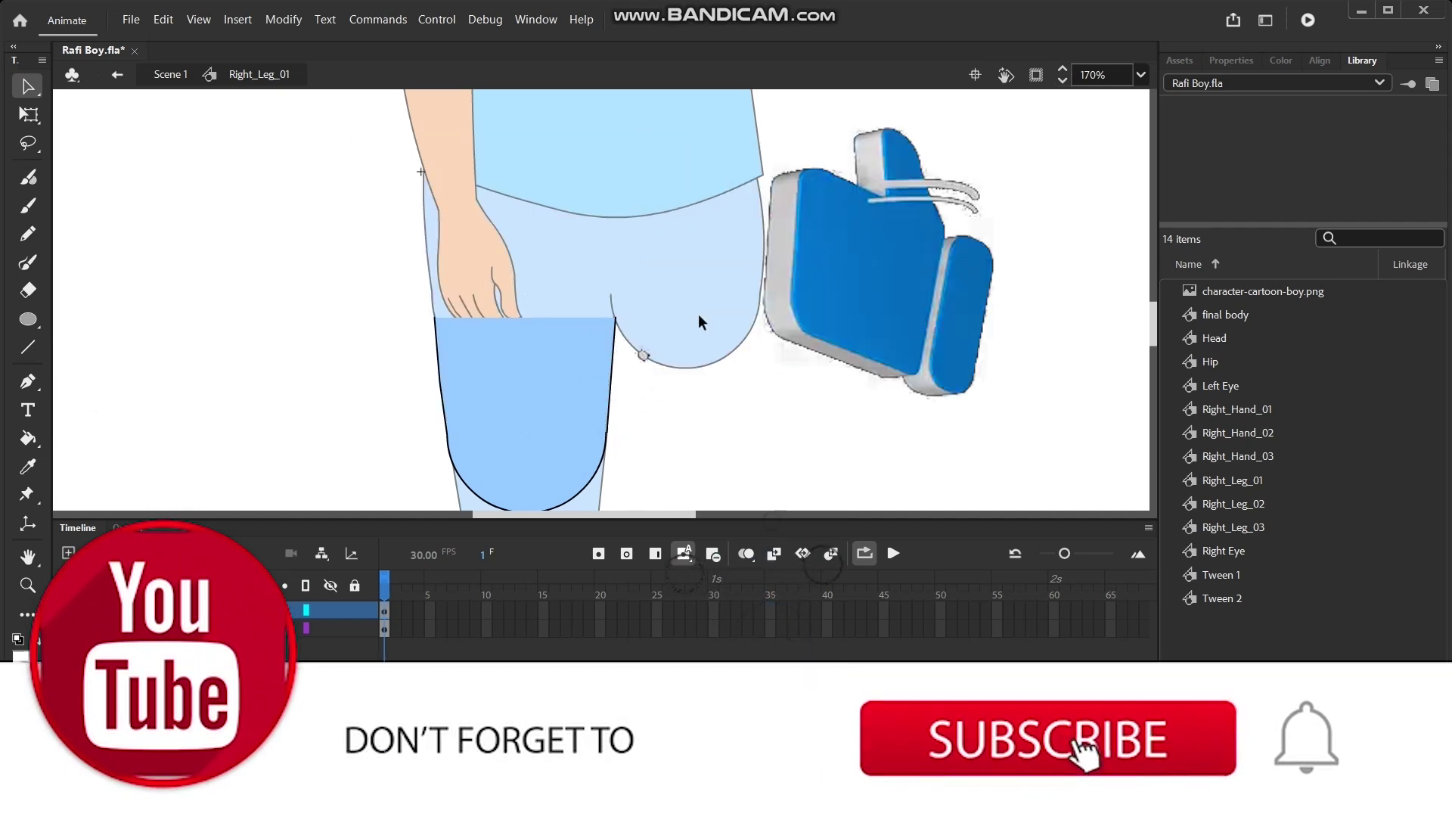
Try trimming further strips off the top of the thigh shape, undo these extra cuts, and return to Scene 1.
left_click_drag(378, 265, 670, 326)
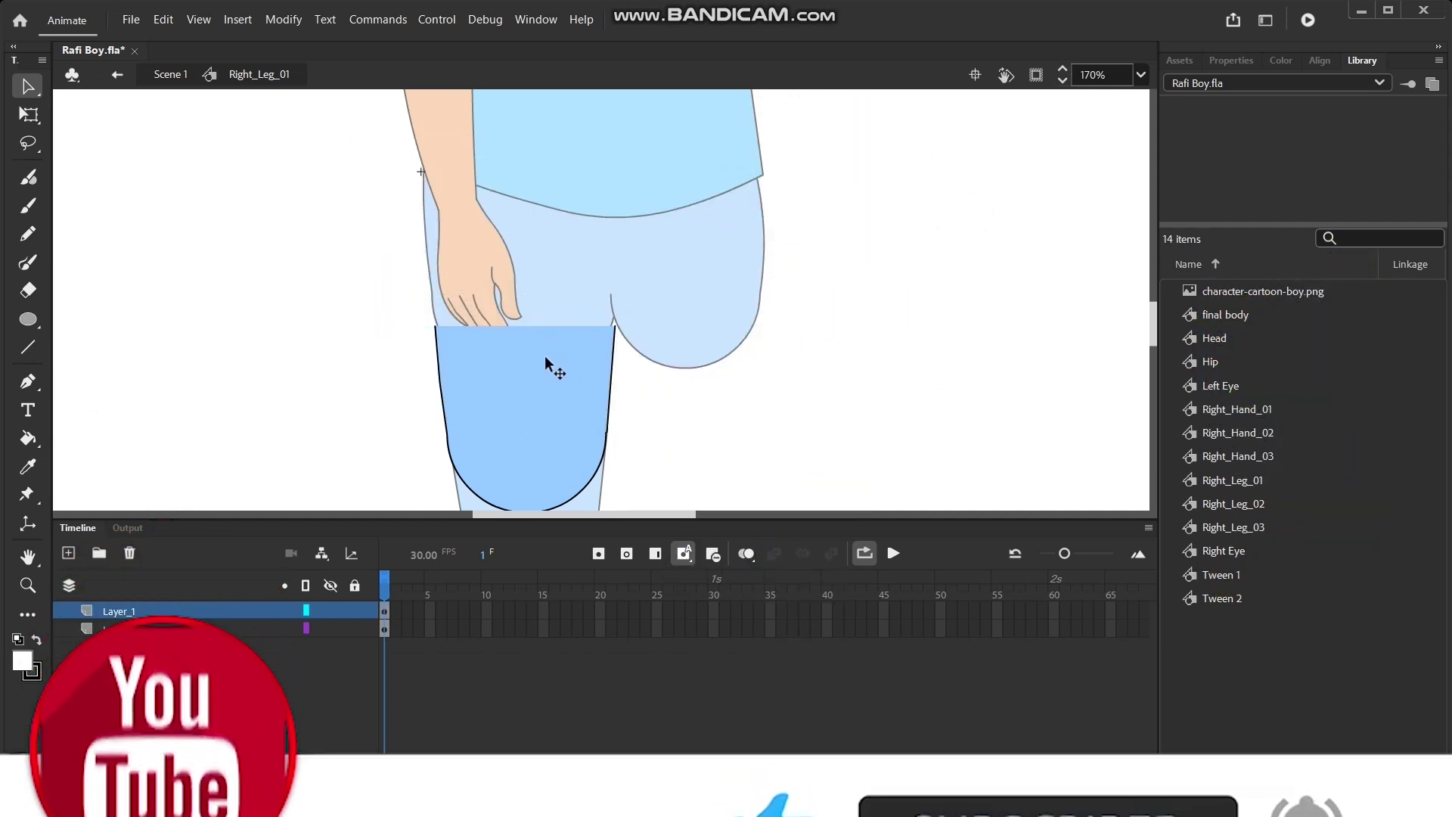
left_click_drag(374, 266, 673, 369)
key("Delete")
key("ctrl+z")
left_click(678, 378)
key("ctrl+z")
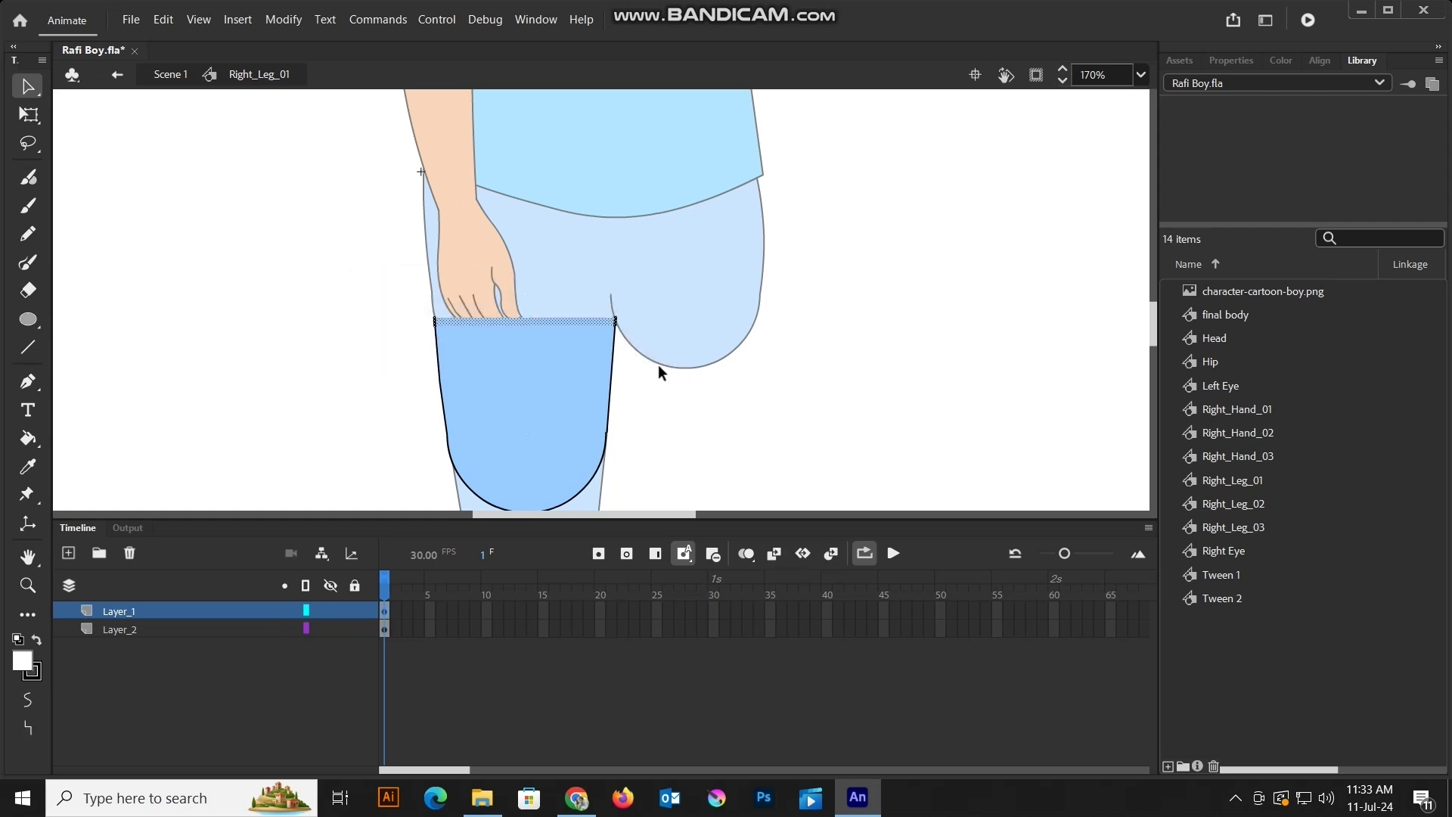
left_click(736, 425)
double_click(180, 100)
Try swinging the trimmed upper leg forward about its hip pivot with Free Transform.
left_click(593, 361)
scroll(428, 224, "down", 3)
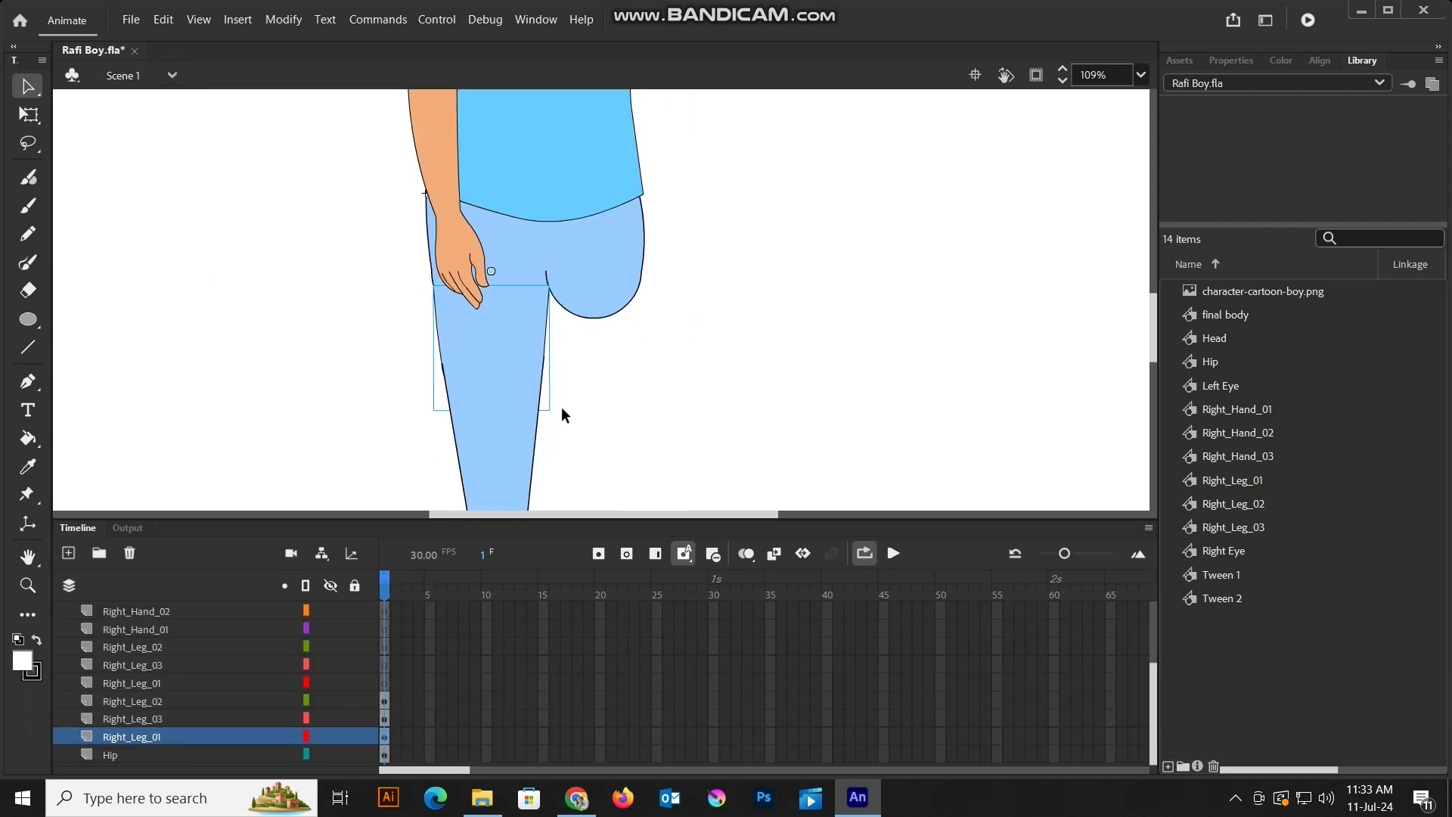
key("q")
left_click_drag(564, 417, 572, 451)
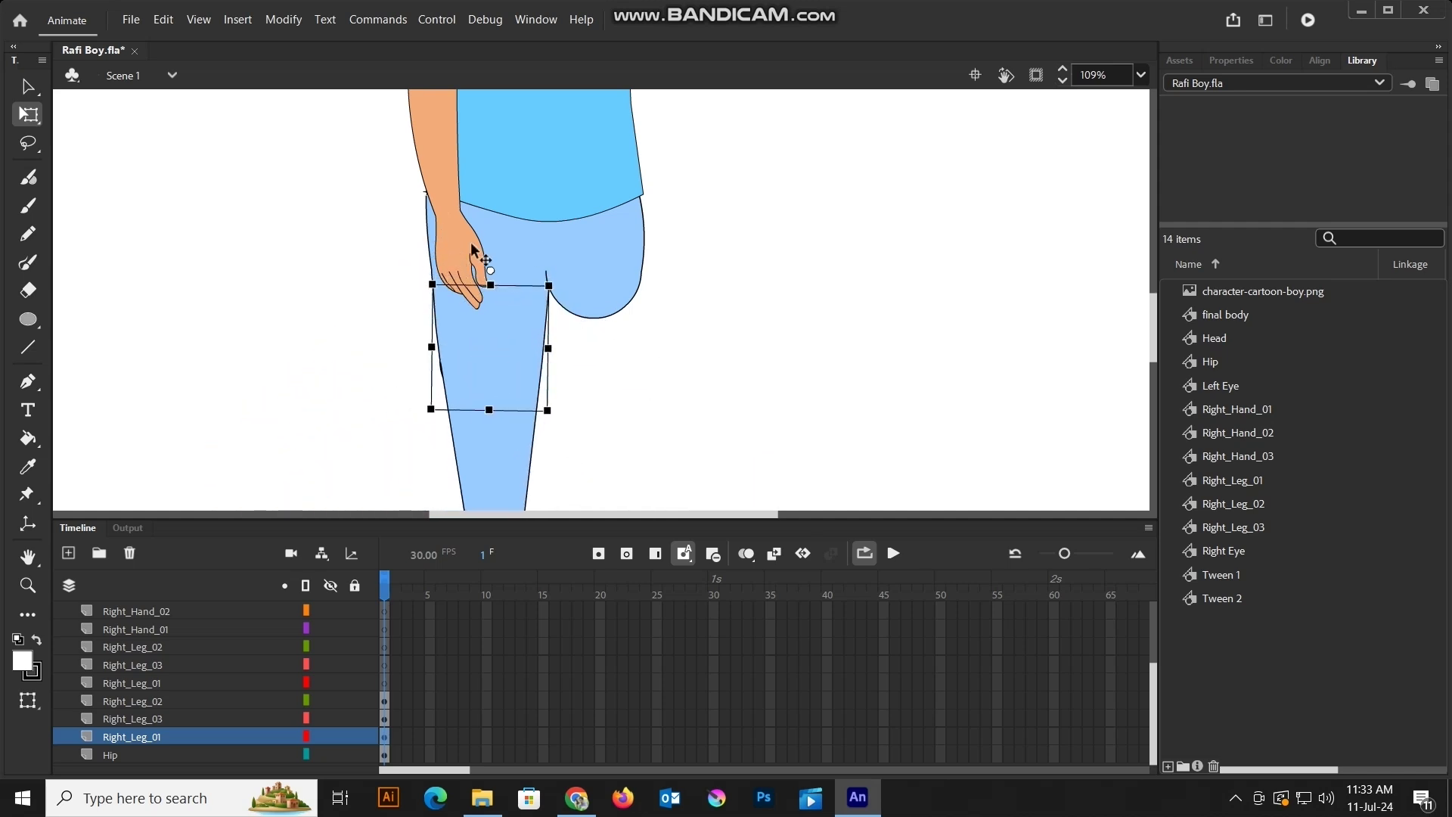
scroll(470, 242, "down", 1)
left_click(596, 363)
left_click_drag(619, 392, 571, 344)
left_click(481, 271)
left_click(653, 355)
left_click(506, 285)
Try bending the lower leg backward at the knee, and undo all test rotations of the leg.
left_click(548, 380)
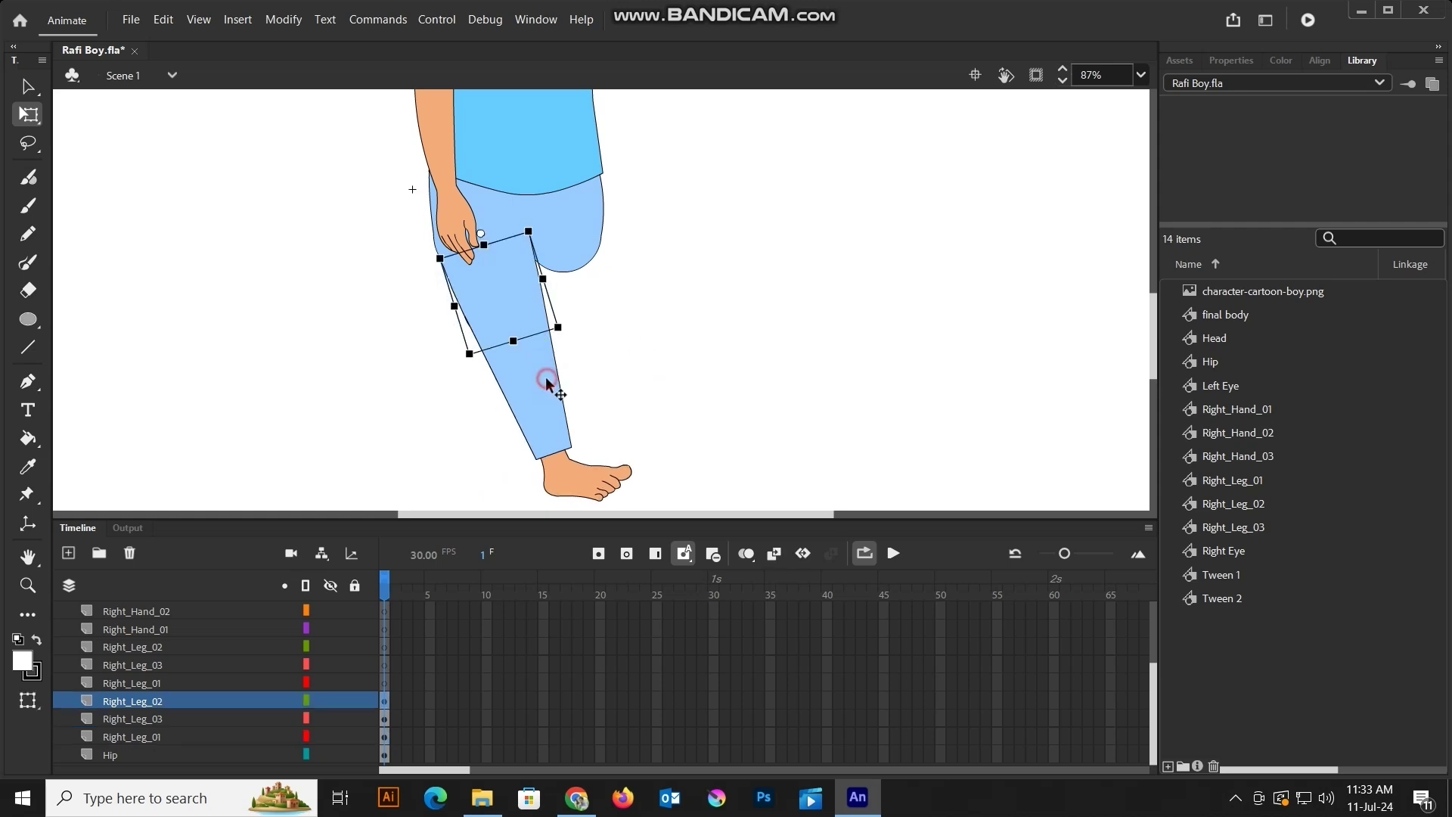
left_click_drag(609, 444, 475, 487)
left_click(591, 444)
key("ctrl+z")
key("ctrl+z")
key("ctrl+z")
key("ctrl+z")
key("ctrl+z")
key("ctrl+z")
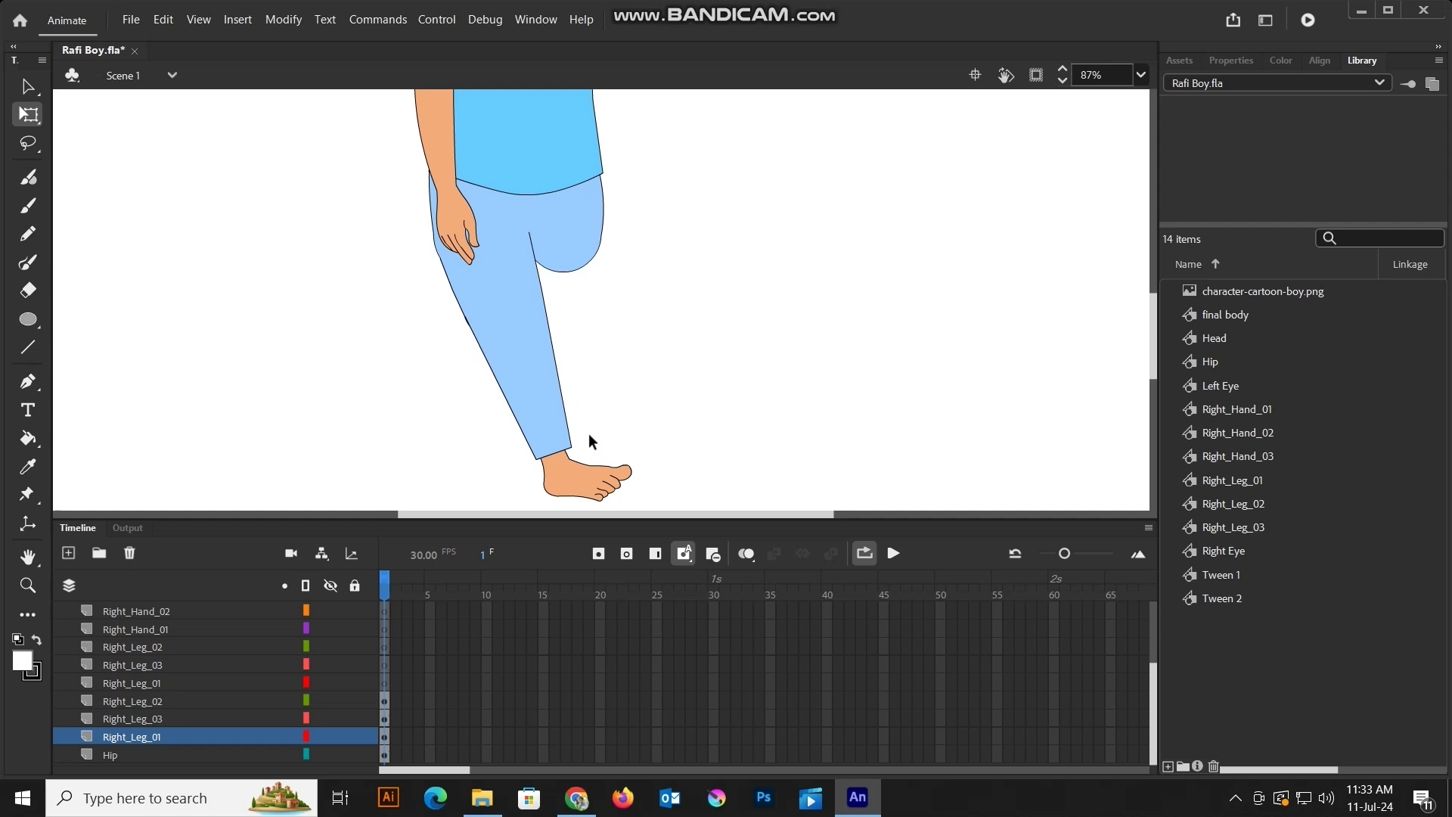
left_click(624, 410)
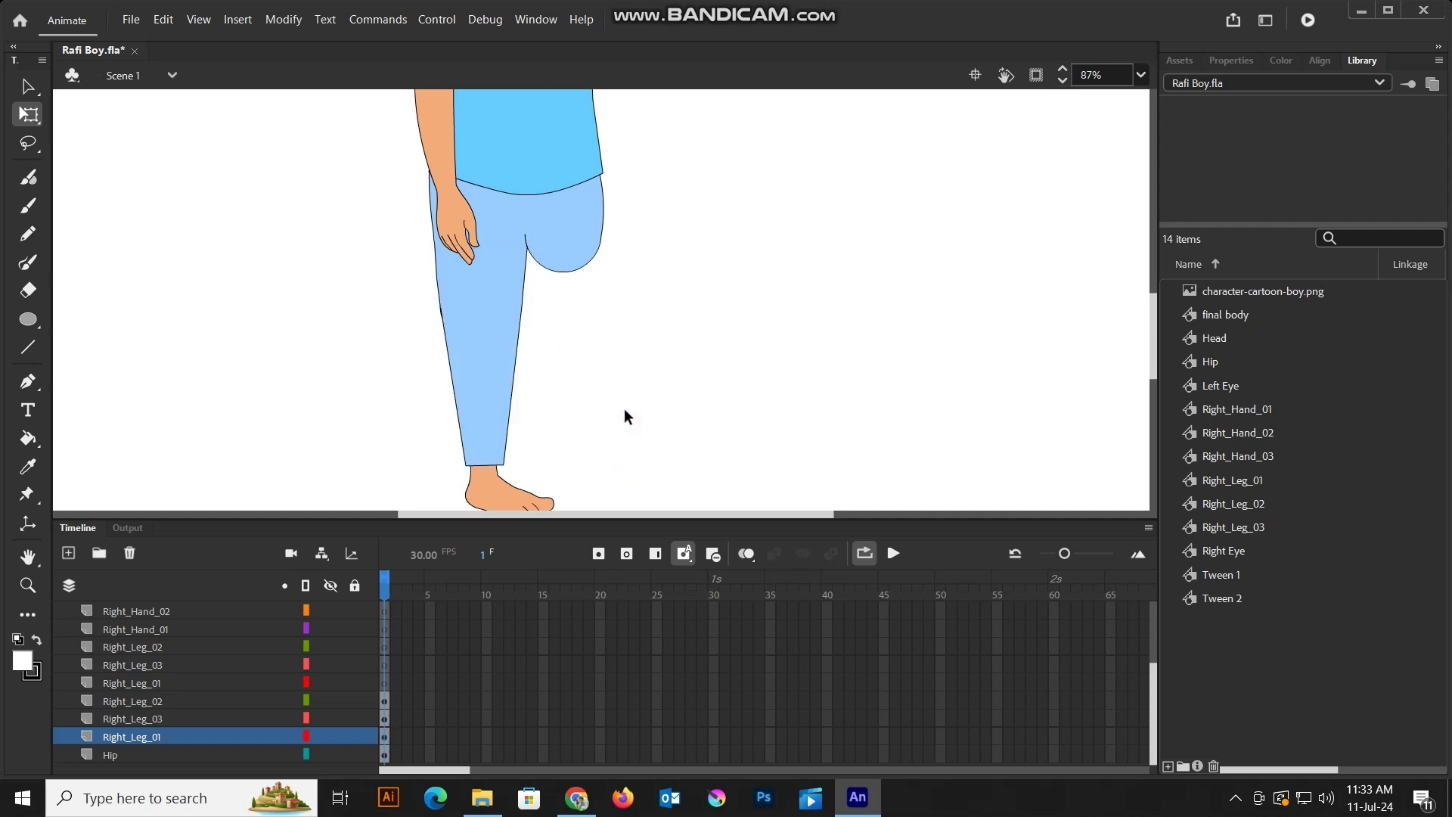
Copy the three arm layers Right_Hand_01, Right_Hand_02 and Right_Hand_03 and paste them as new layers above the originals.
key("ctrl+minus")
left_click_drag(592, 275, 595, 304)
left_click(400, 182)
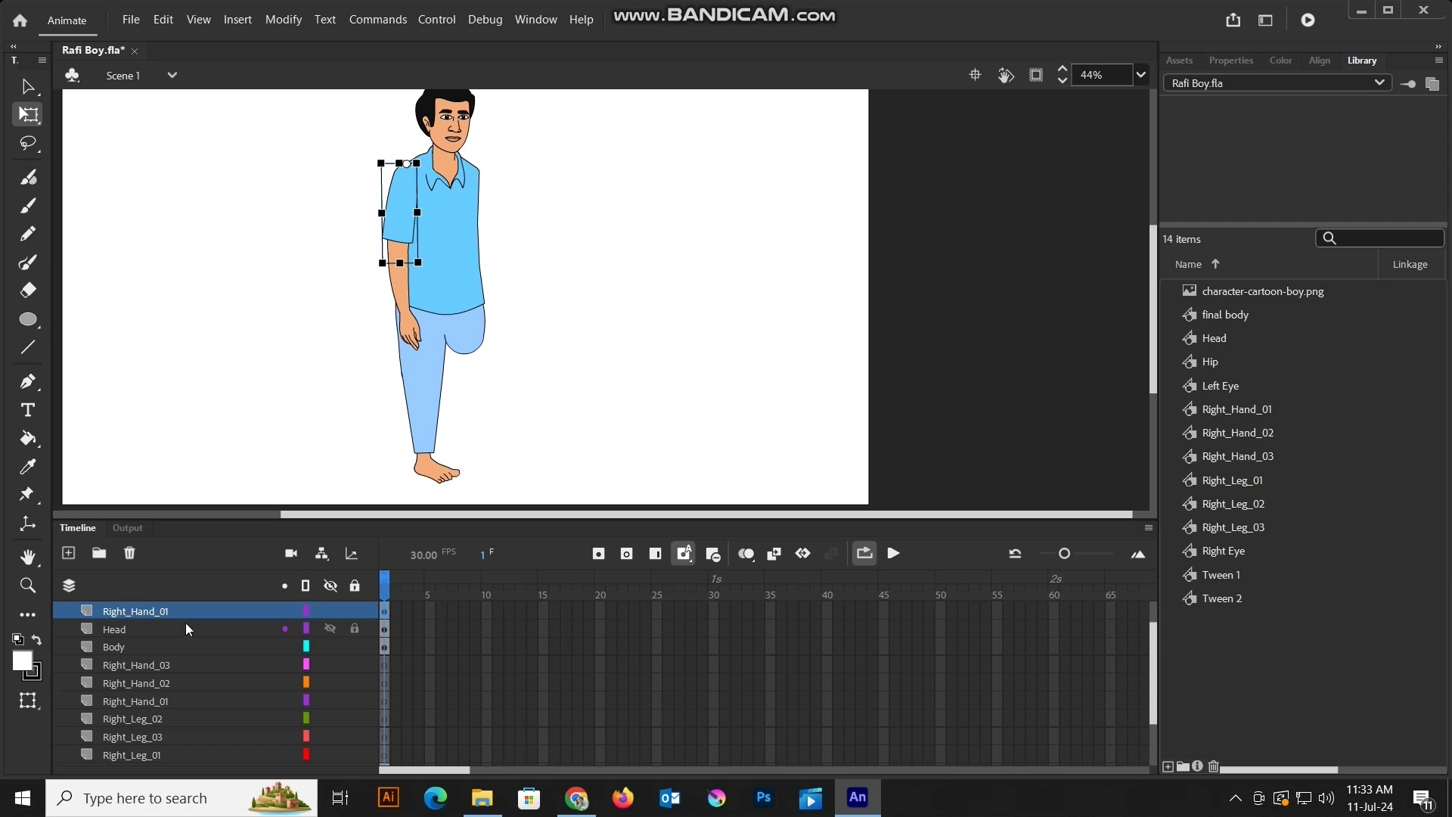
scroll(177, 623, "up", 2)
left_click(139, 611, "shift")
right_click(140, 611)
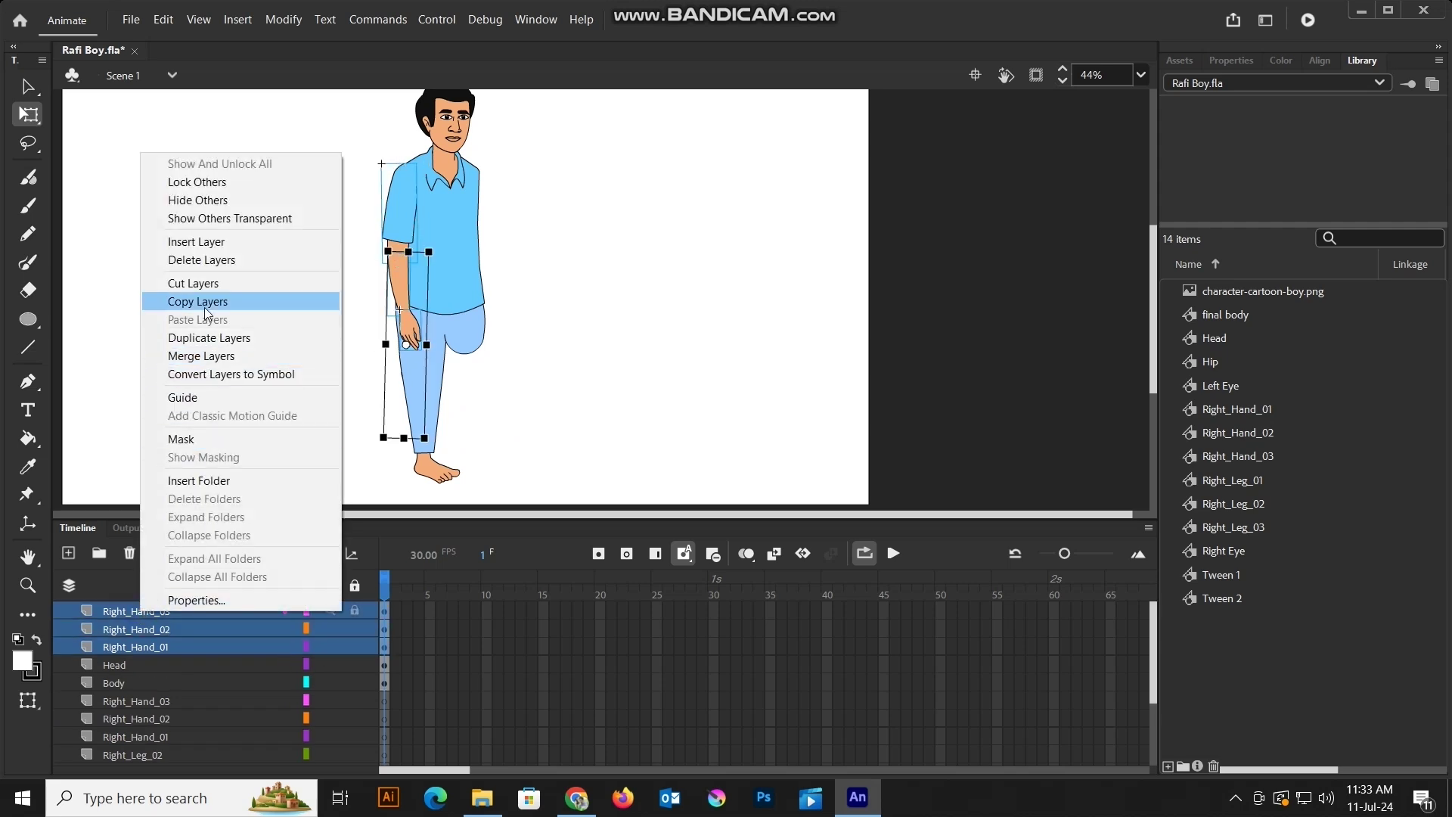
left_click(206, 303)
right_click(150, 608)
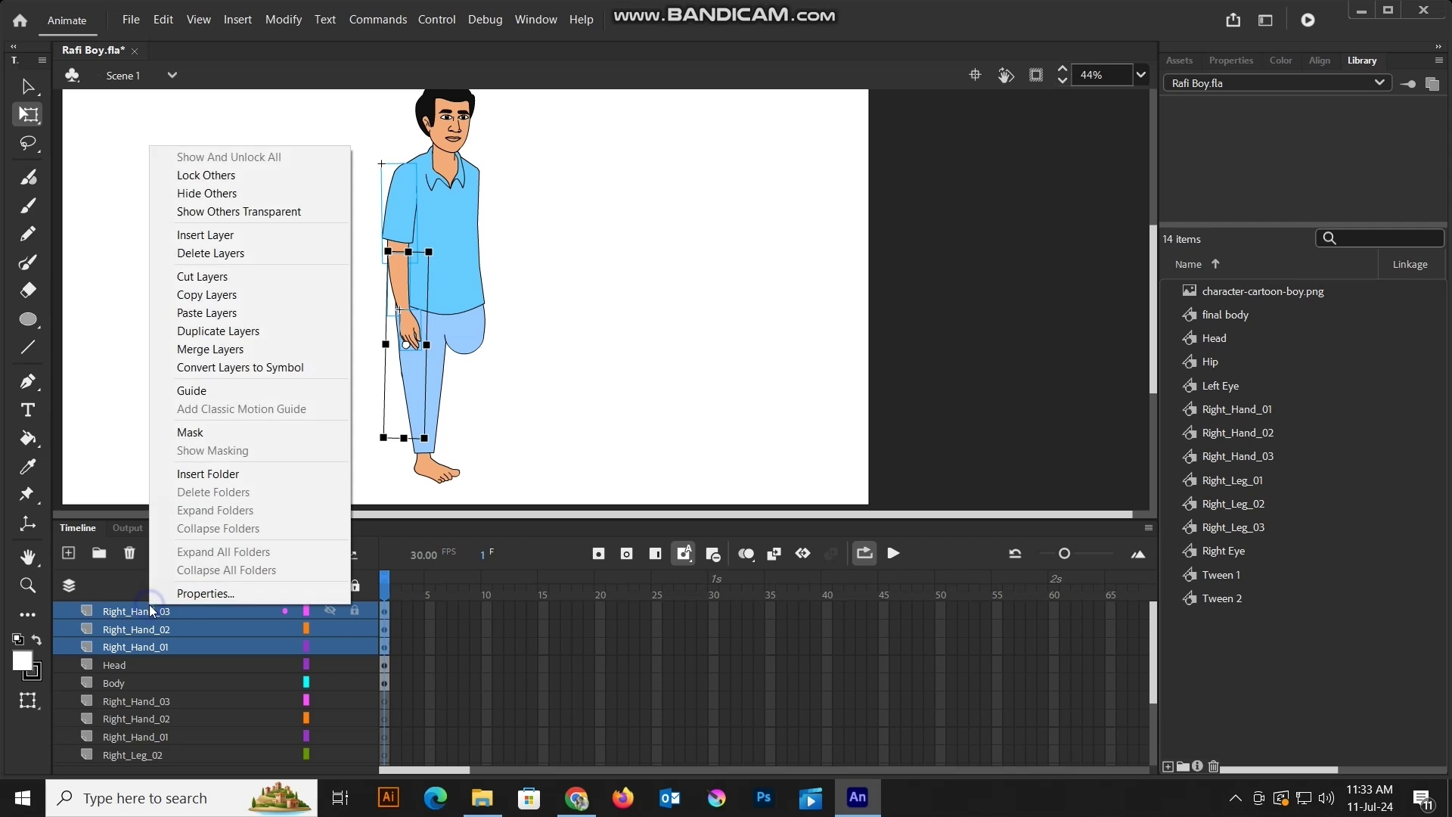
left_click(212, 314)
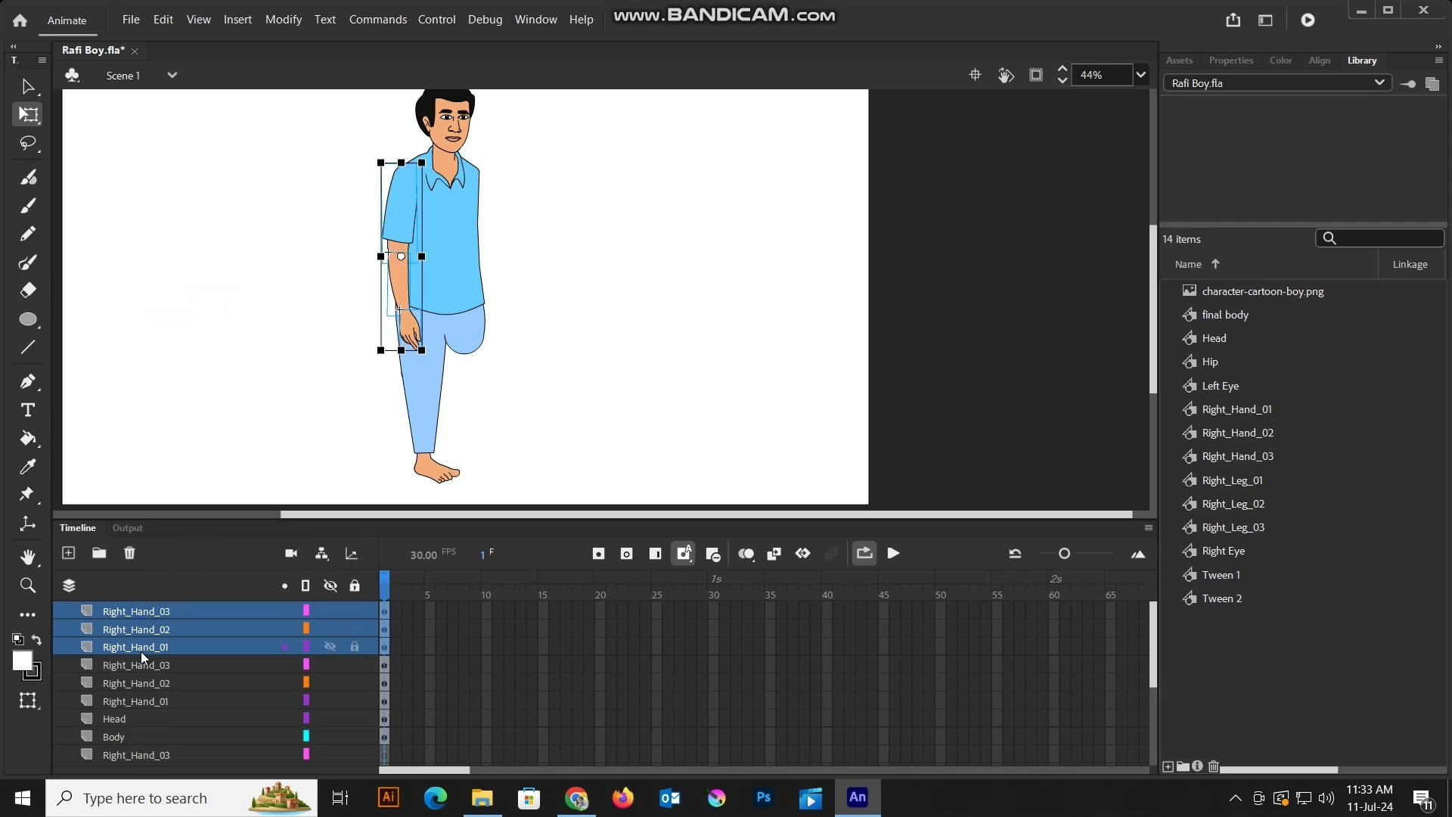
left_click(552, 271)
Rename the three pasted arm layers Left_Hand_01, Left_Hand_02 and Left_Hand_03.
scroll(350, 462, "up", 5)
scroll(423, 432, "up", 5)
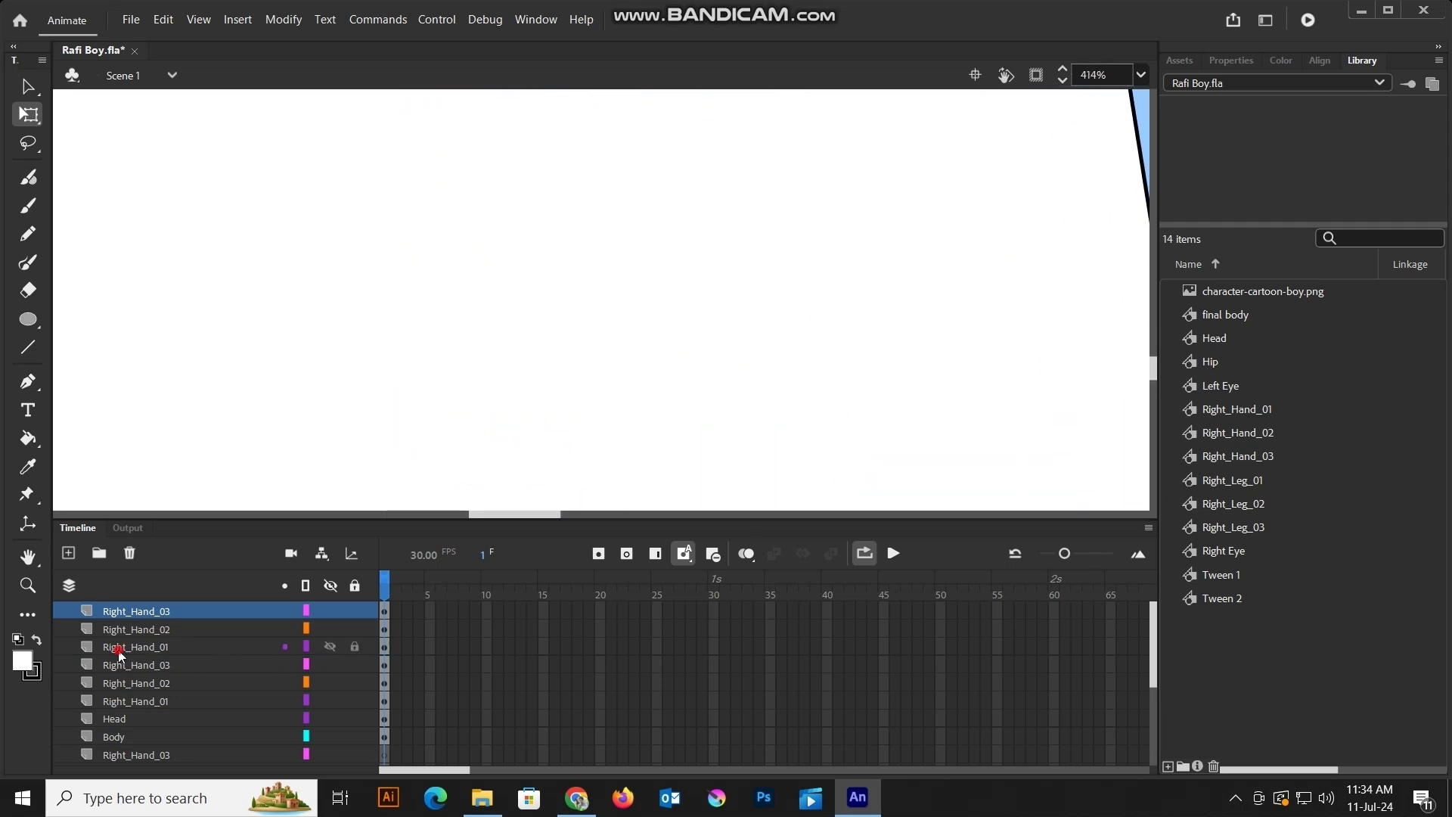
double_click(120, 649)
left_click(134, 645)
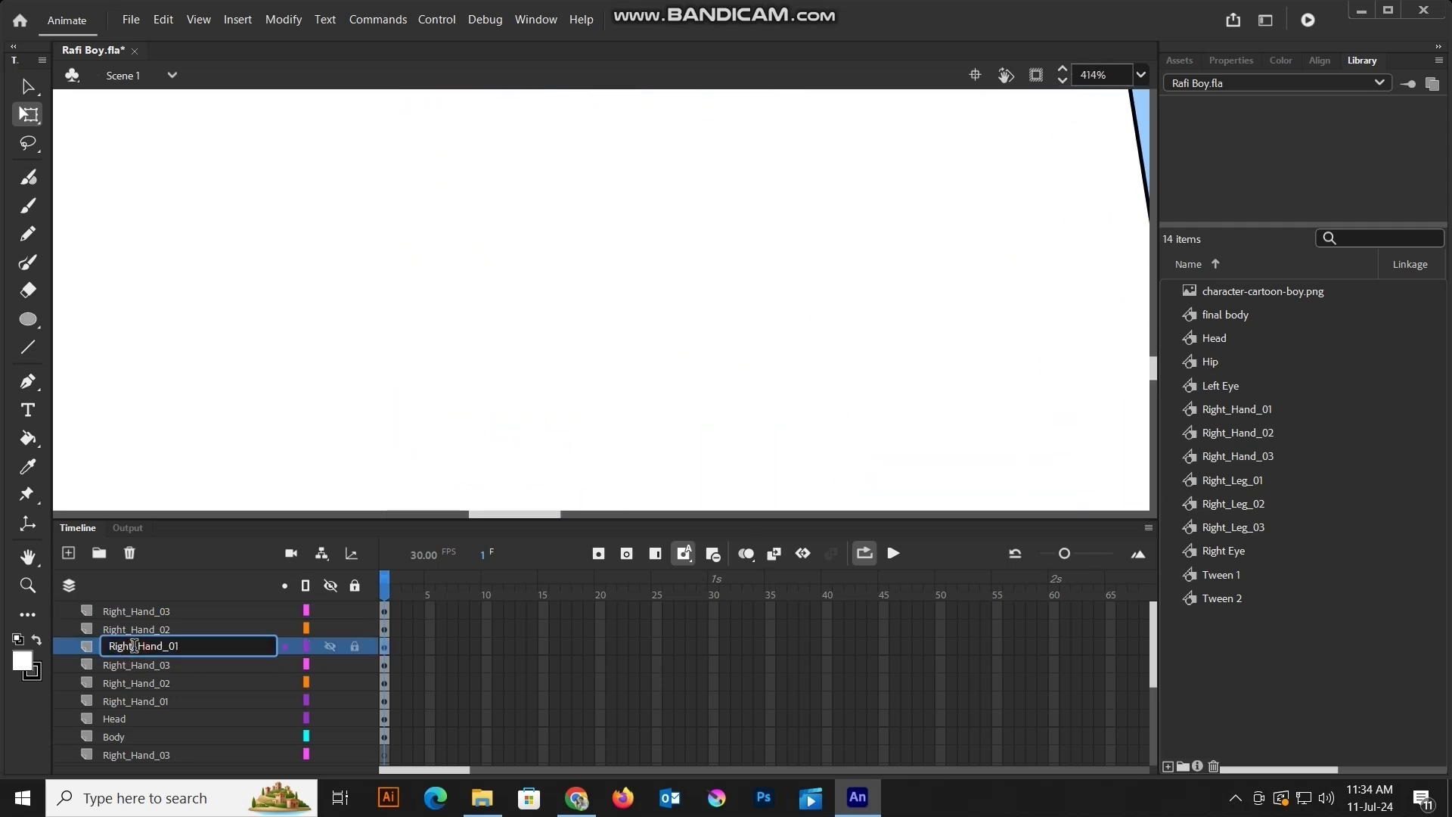
left_click_drag(135, 645, 105, 645)
type("Left")
double_click(134, 628)
left_click_drag(134, 629, 79, 633)
type("Left")
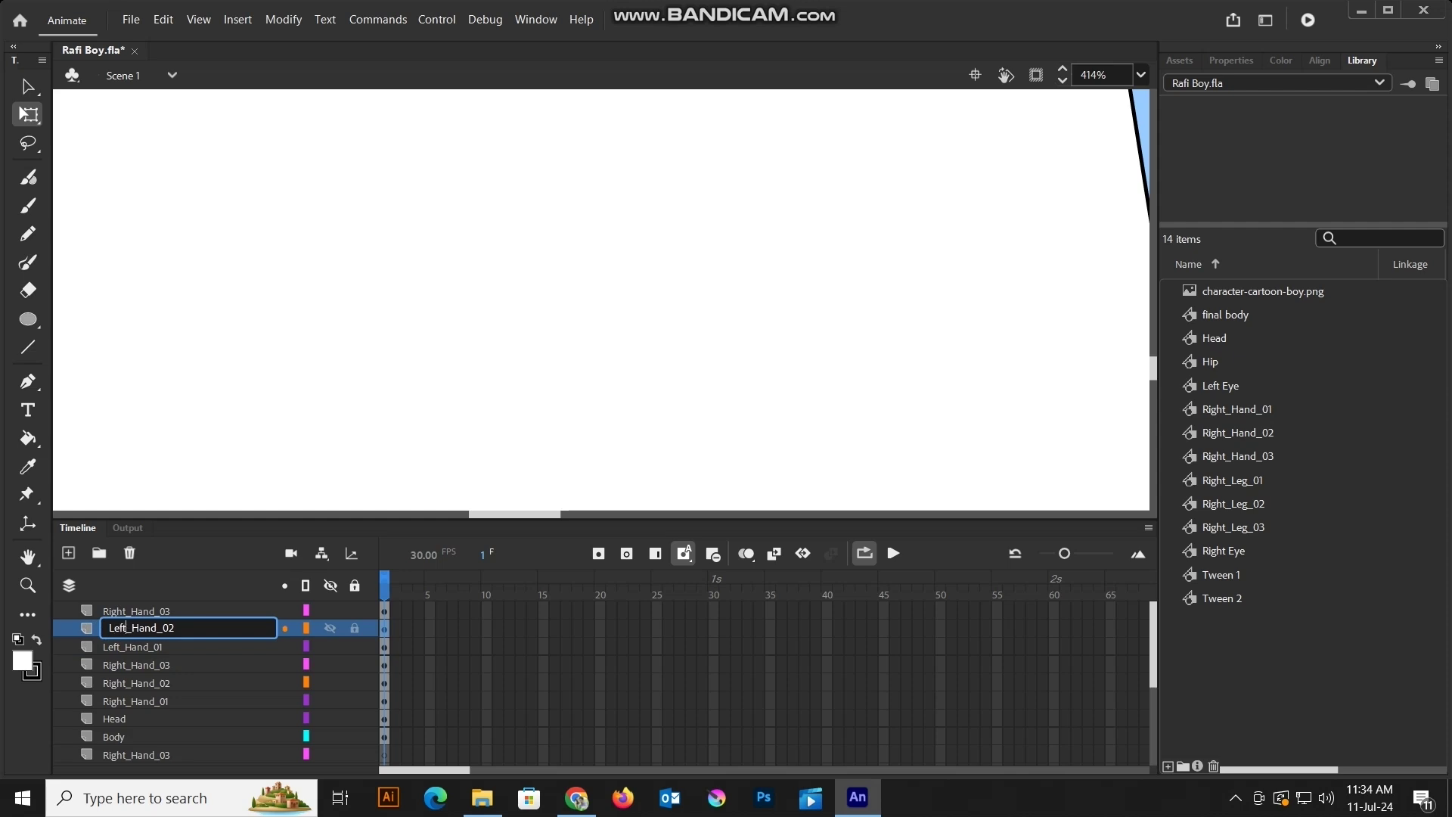
double_click(118, 608)
left_click_drag(133, 609, 94, 611)
type("Left")
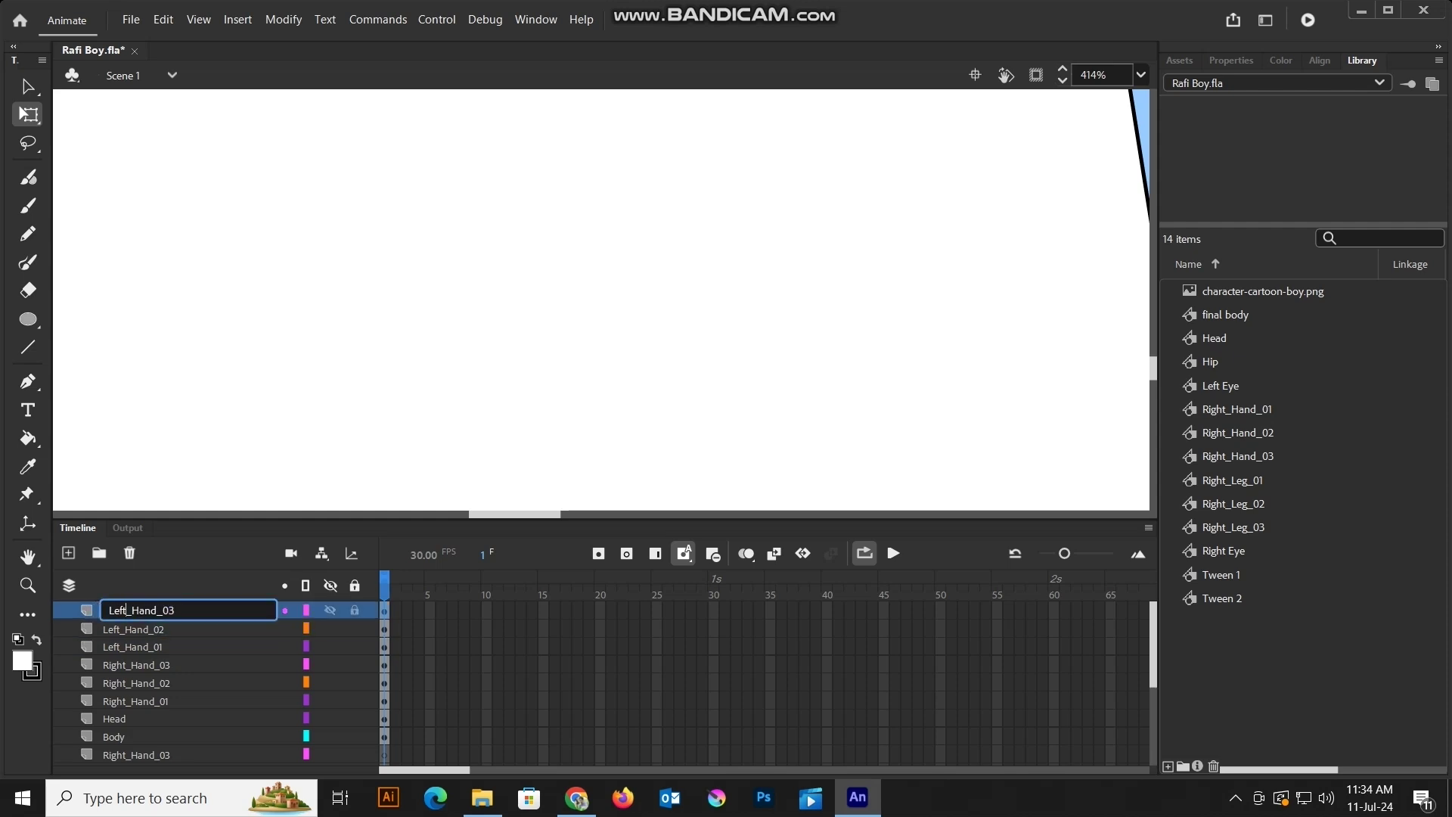
key("Return")
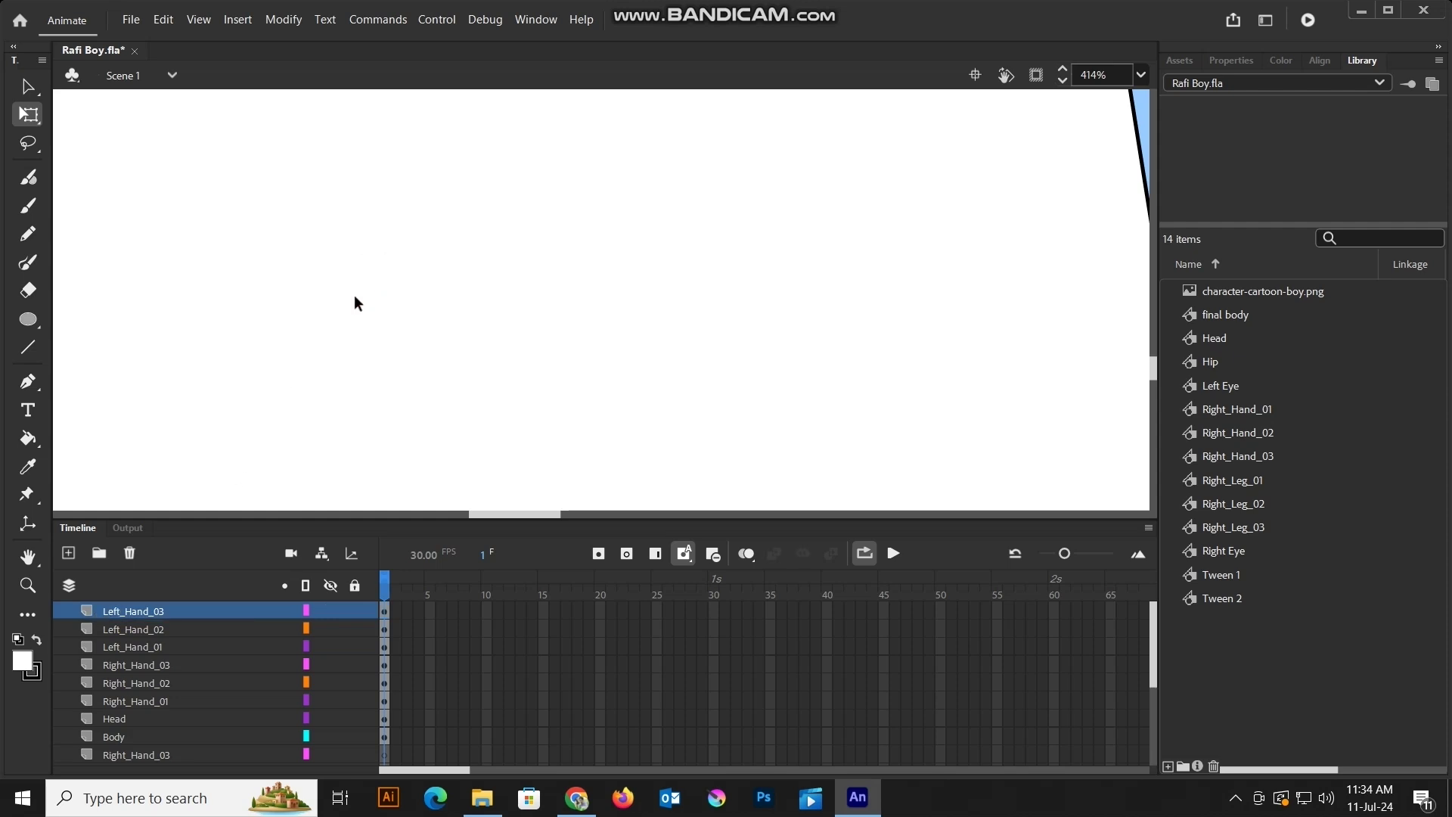
Move the copied arm horizontally across the torso to the boy's opposite shoulder.
scroll(188, 421, "down", 10)
left_click_drag(333, 356, 327, 506)
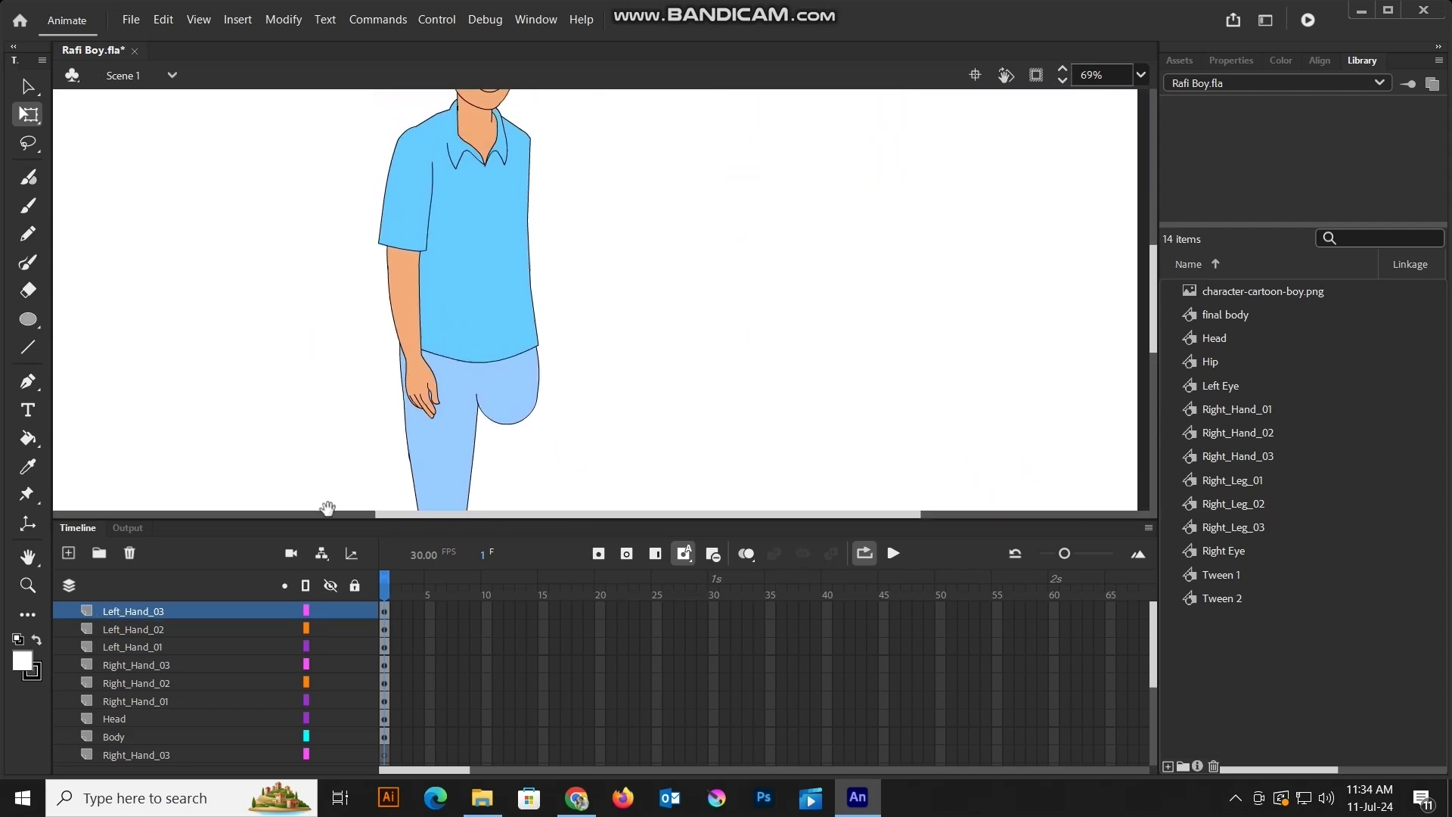
left_click(413, 278)
key("shift+Right")
key("shift+Right")
key("shift+Right")
key("shift+Right")
key("shift+Right")
key("shift+Right")
key("shift+Right")
key("shift+Right")
key("shift+Right")
key("shift+Right")
key("shift+Right")
key("shift+Right")
key("shift+Right")
key("shift+Right")
key("shift+Right")
key("shift+Right")
key("shift+Right")
key("shift+Right")
key("shift+Right")
key("shift+Right")
Flip the copied arm horizontally so that it mirrors the original arm.
scroll(552, 330, "up", 3)
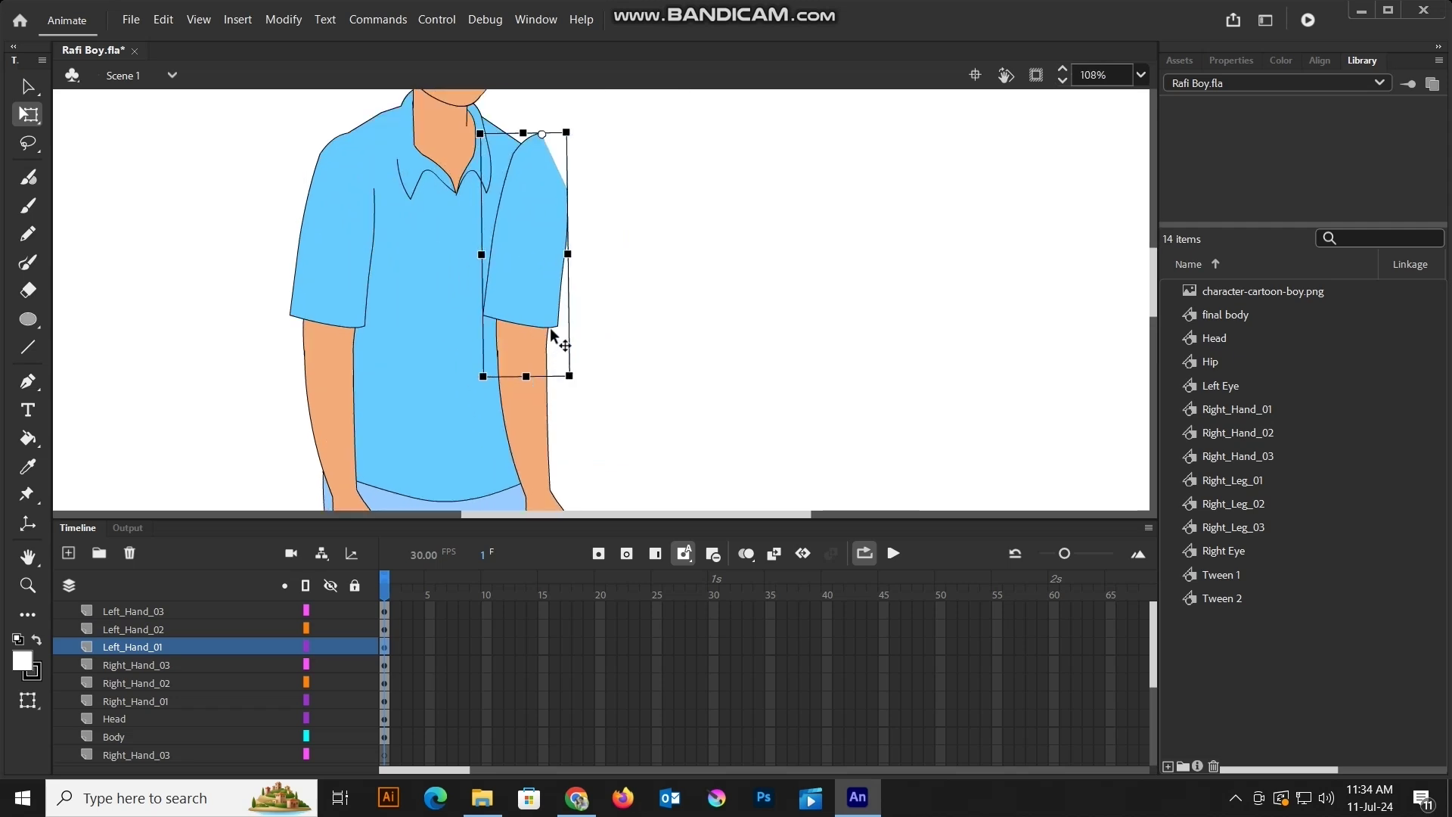
right_click(558, 288)
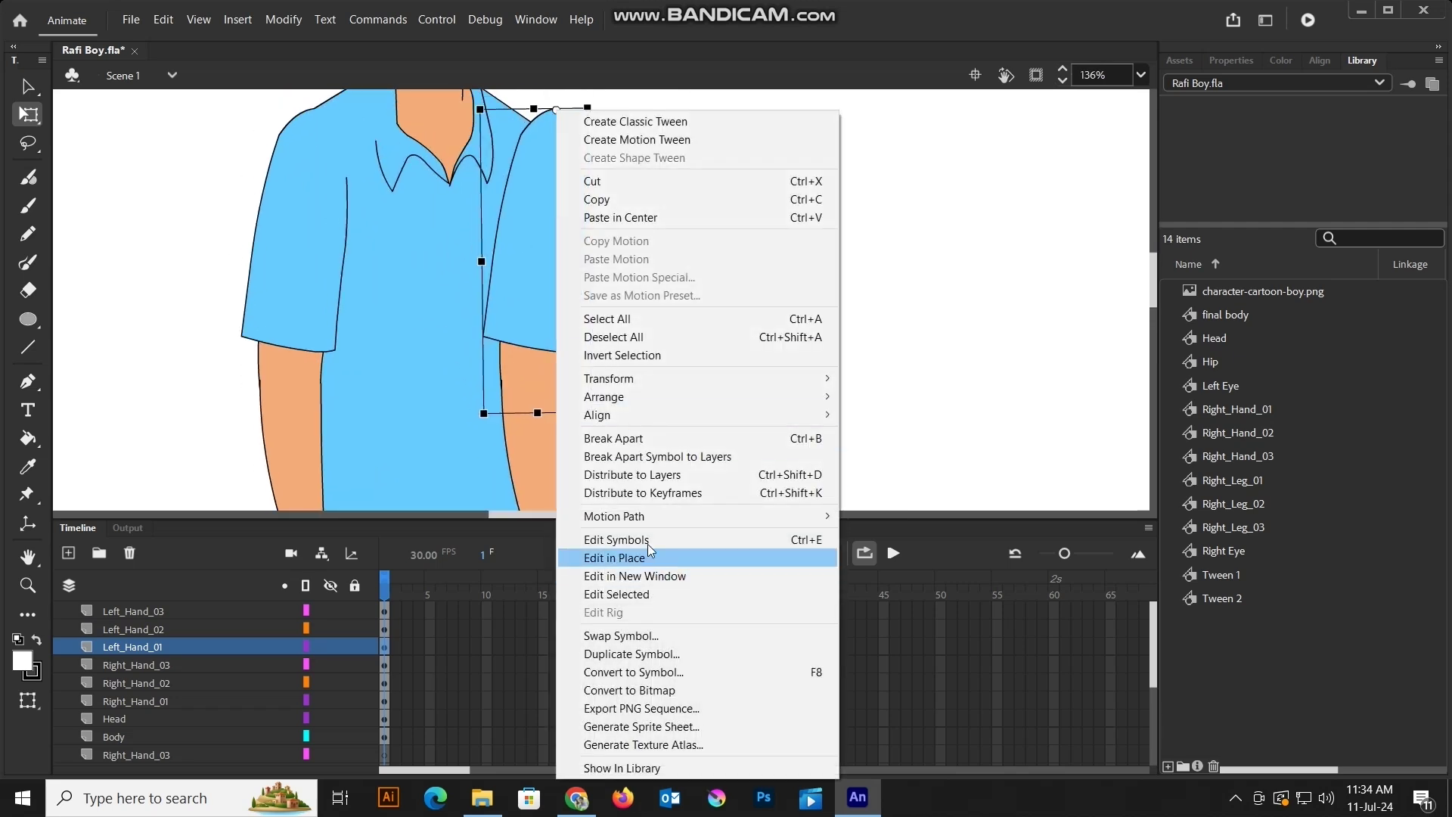
mouse_move(757, 378)
left_click(896, 553)
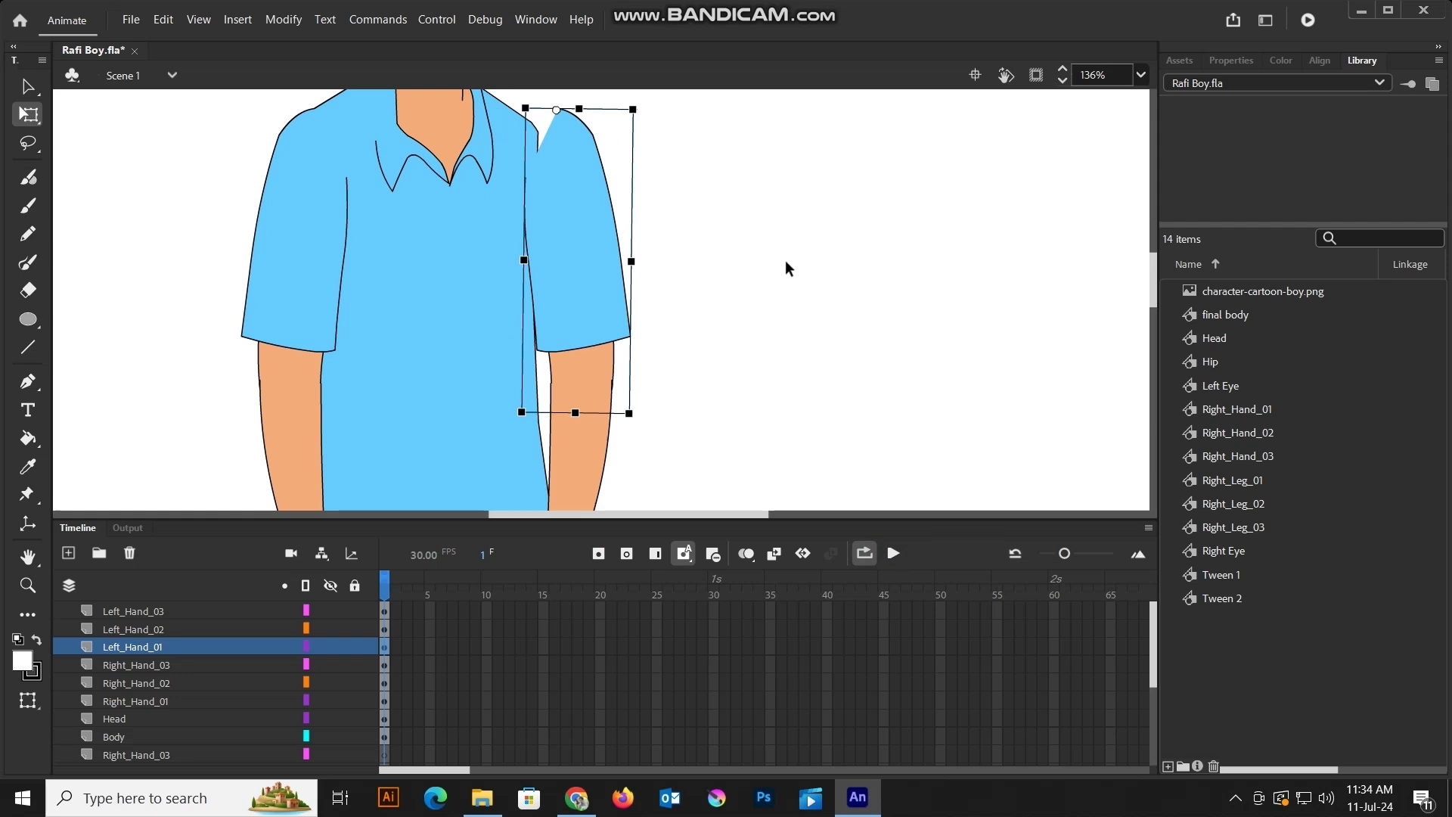
Place the mirrored arm against the shoulder and rotate it slightly outward, away from the torso.
scroll(794, 282, "down", 1)
left_click_drag(587, 235, 564, 241)
left_click_drag(583, 378, 632, 367)
left_click(715, 292)
scroll(556, 215, "up", 2)
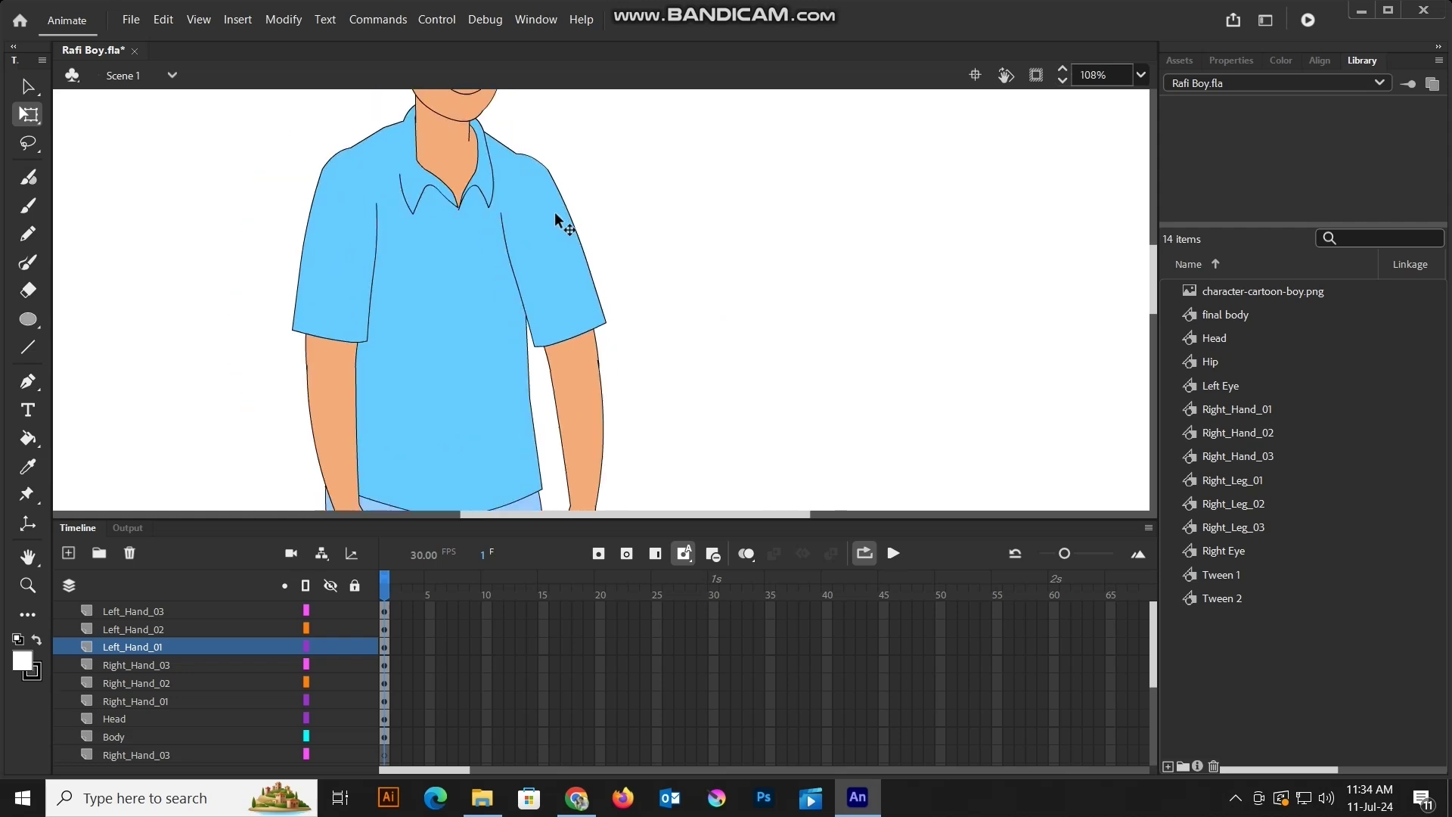
Nudge the mirrored arm slightly toward the collar to line its sleeve up with the shoulder.
left_click(519, 193)
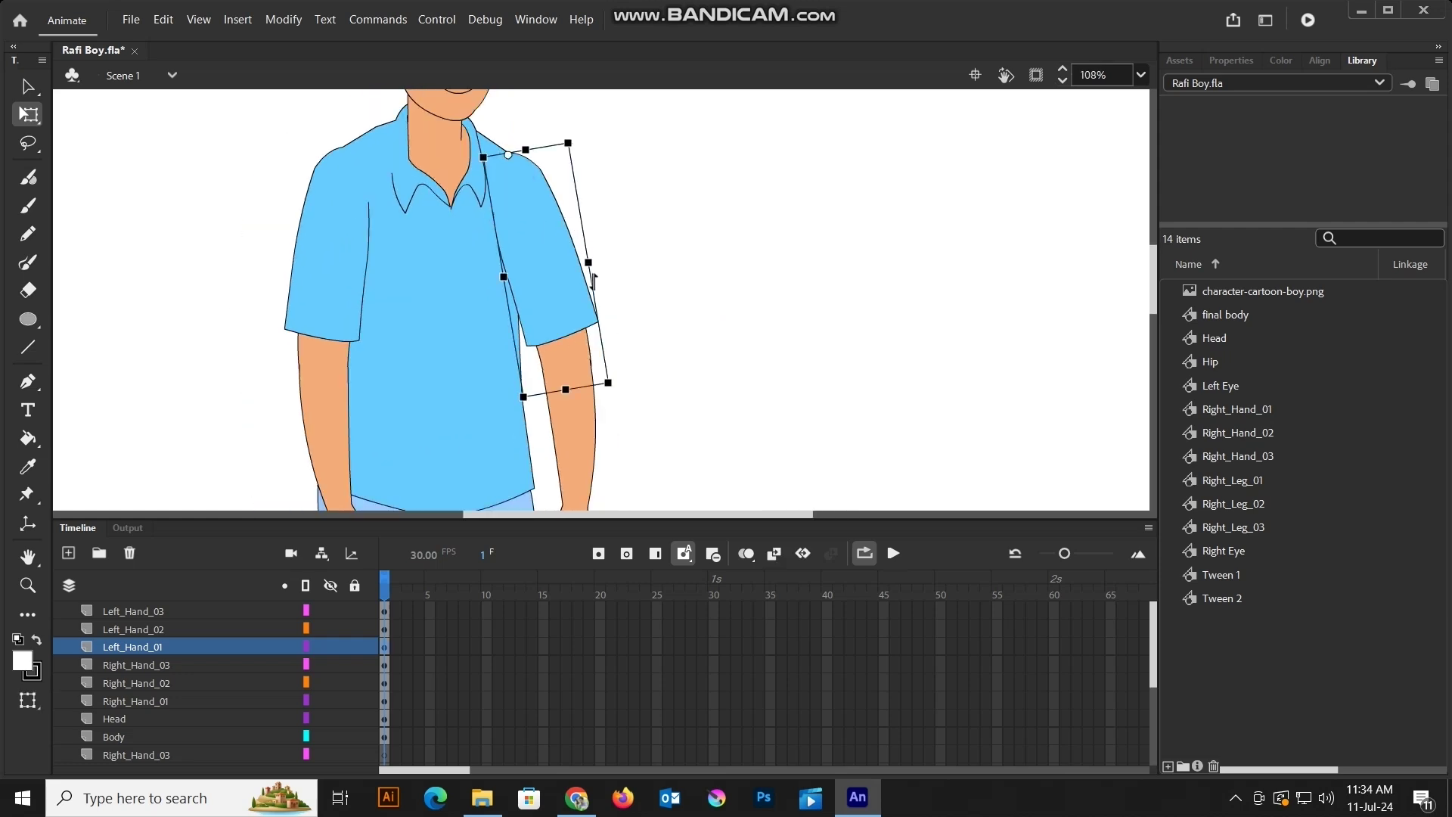
scroll(518, 144, "up", 6)
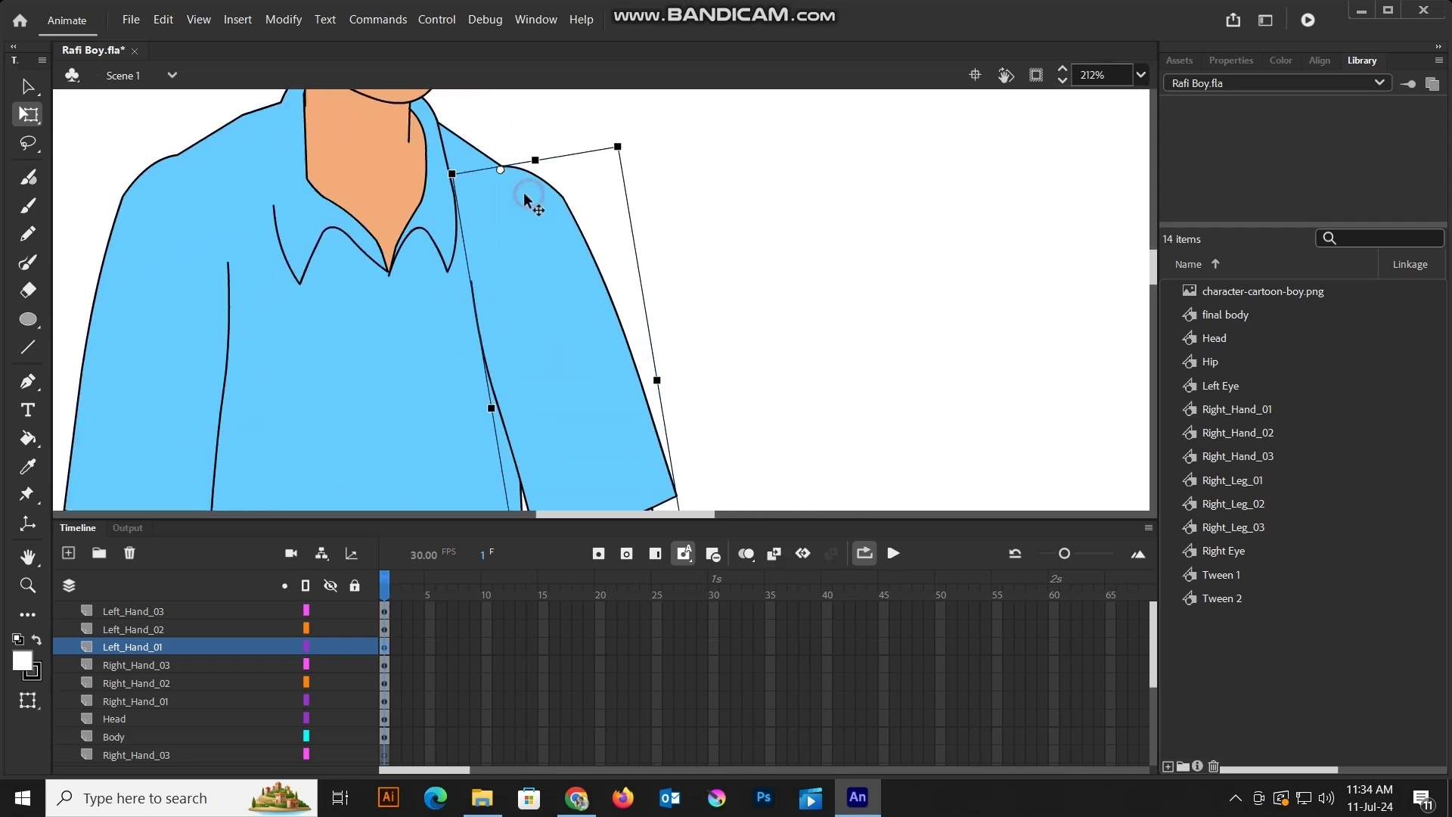
left_click_drag(527, 193, 518, 192)
scroll(522, 189, "down", 7)
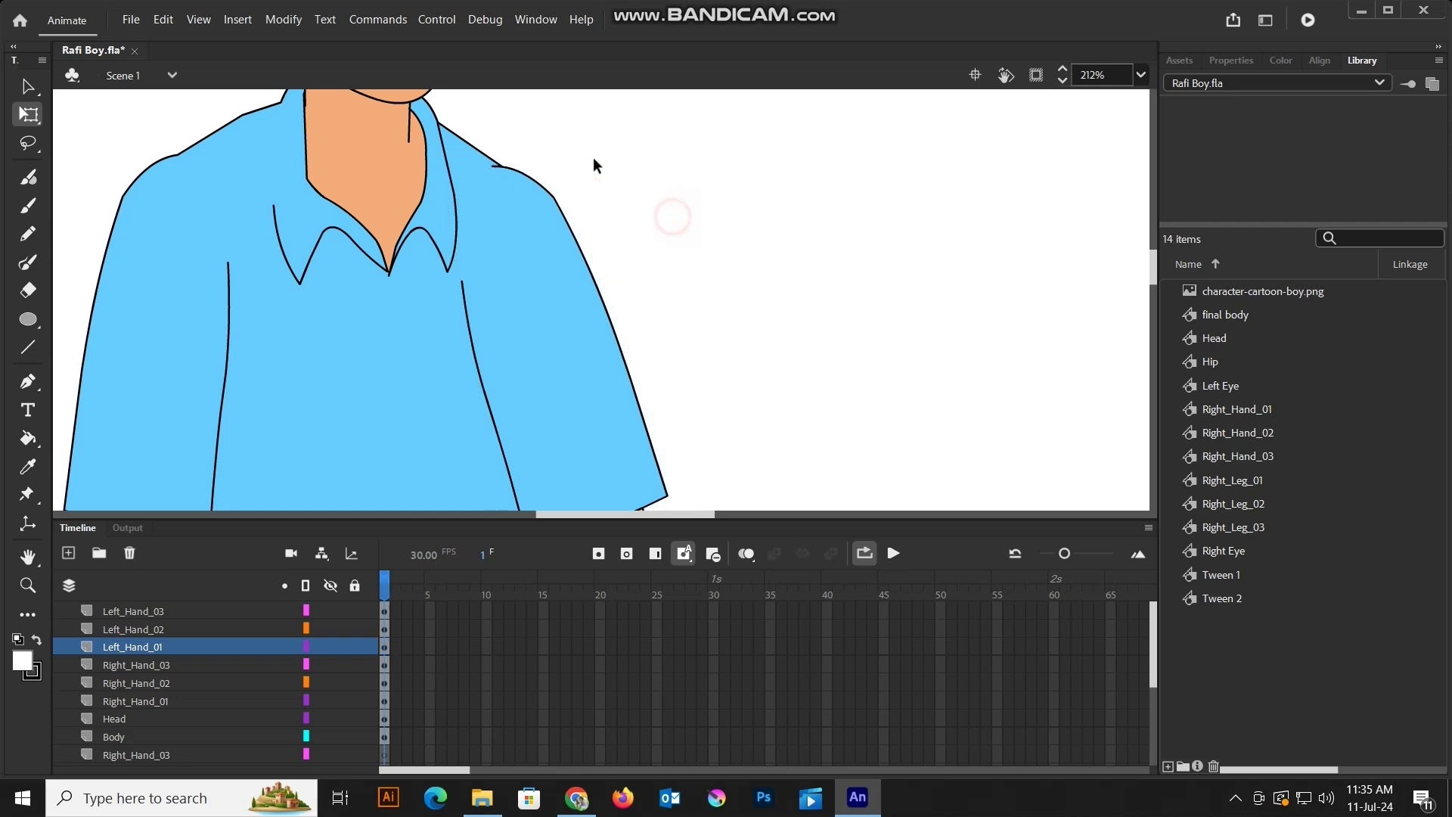
left_click_drag(661, 288, 644, 262)
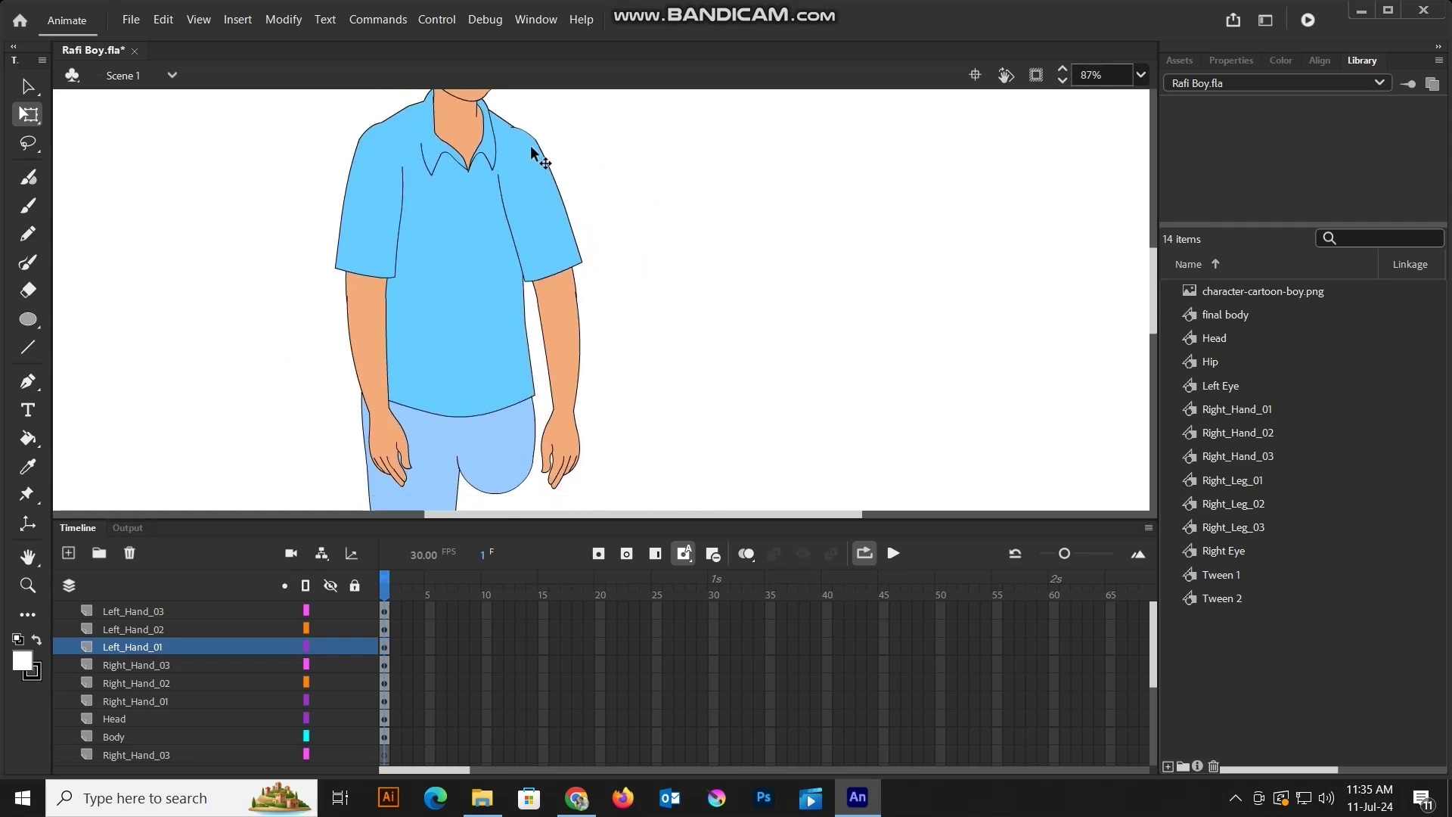
Select the mirrored arm's parts together and shift them slightly so the sleeve outline meets the shirt's shoulder line.
left_click(539, 183)
left_click(572, 484)
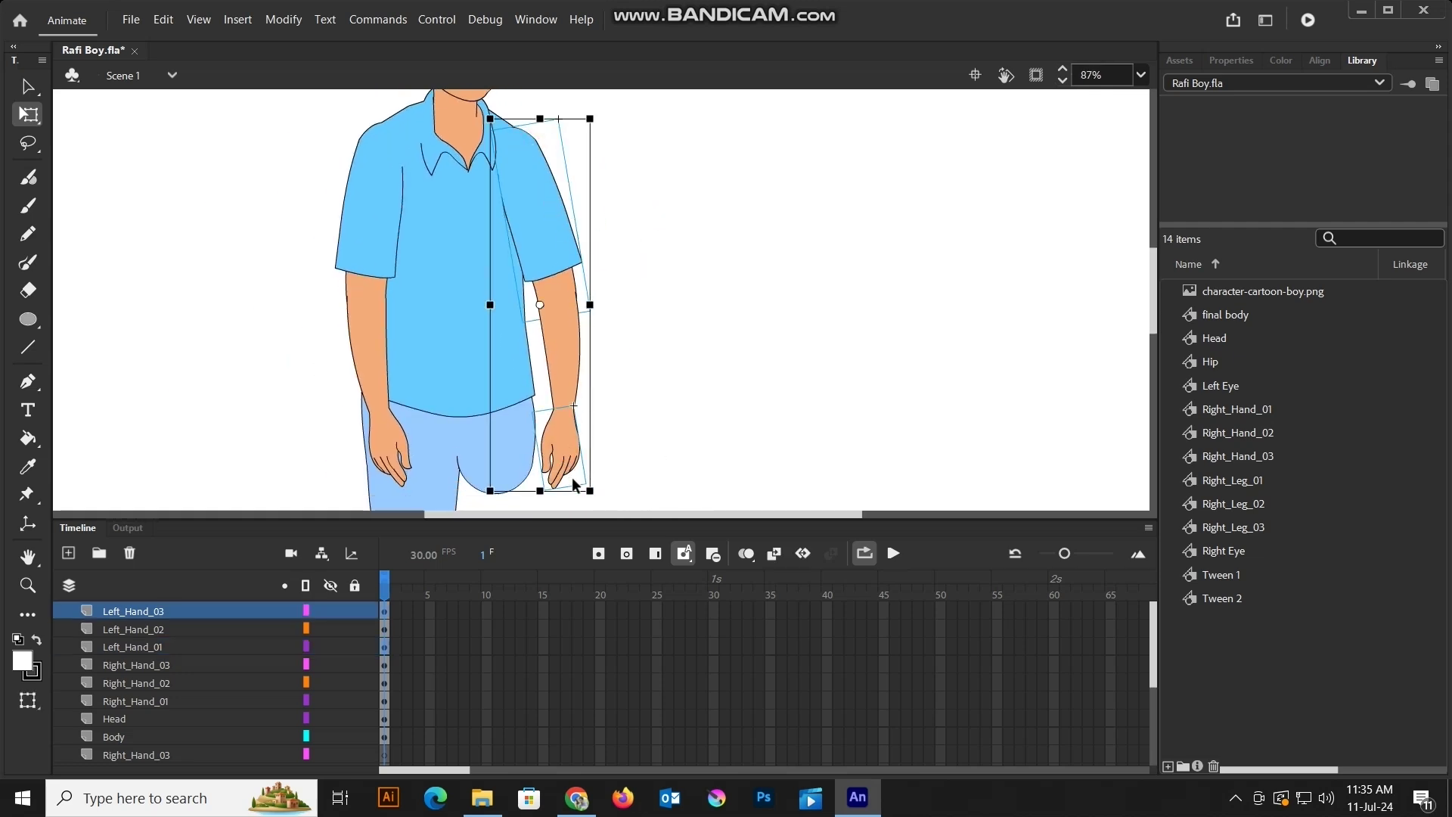
left_click_drag(542, 491, 546, 482)
scroll(544, 194, "up", 5)
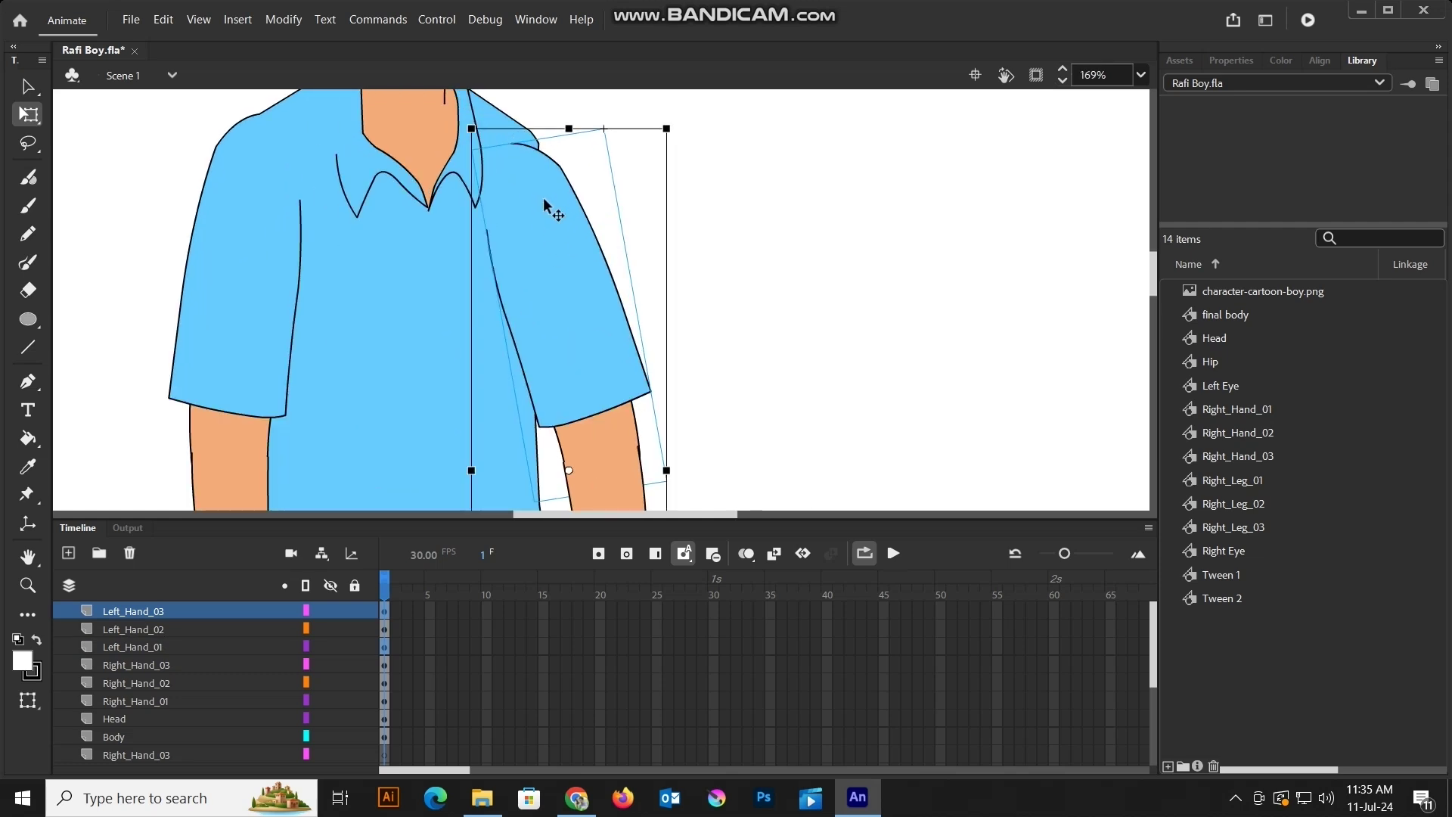
left_click_drag(545, 195, 542, 183)
left_click(713, 208)
scroll(518, 210, "down", 4)
left_click_drag(624, 325, 618, 281)
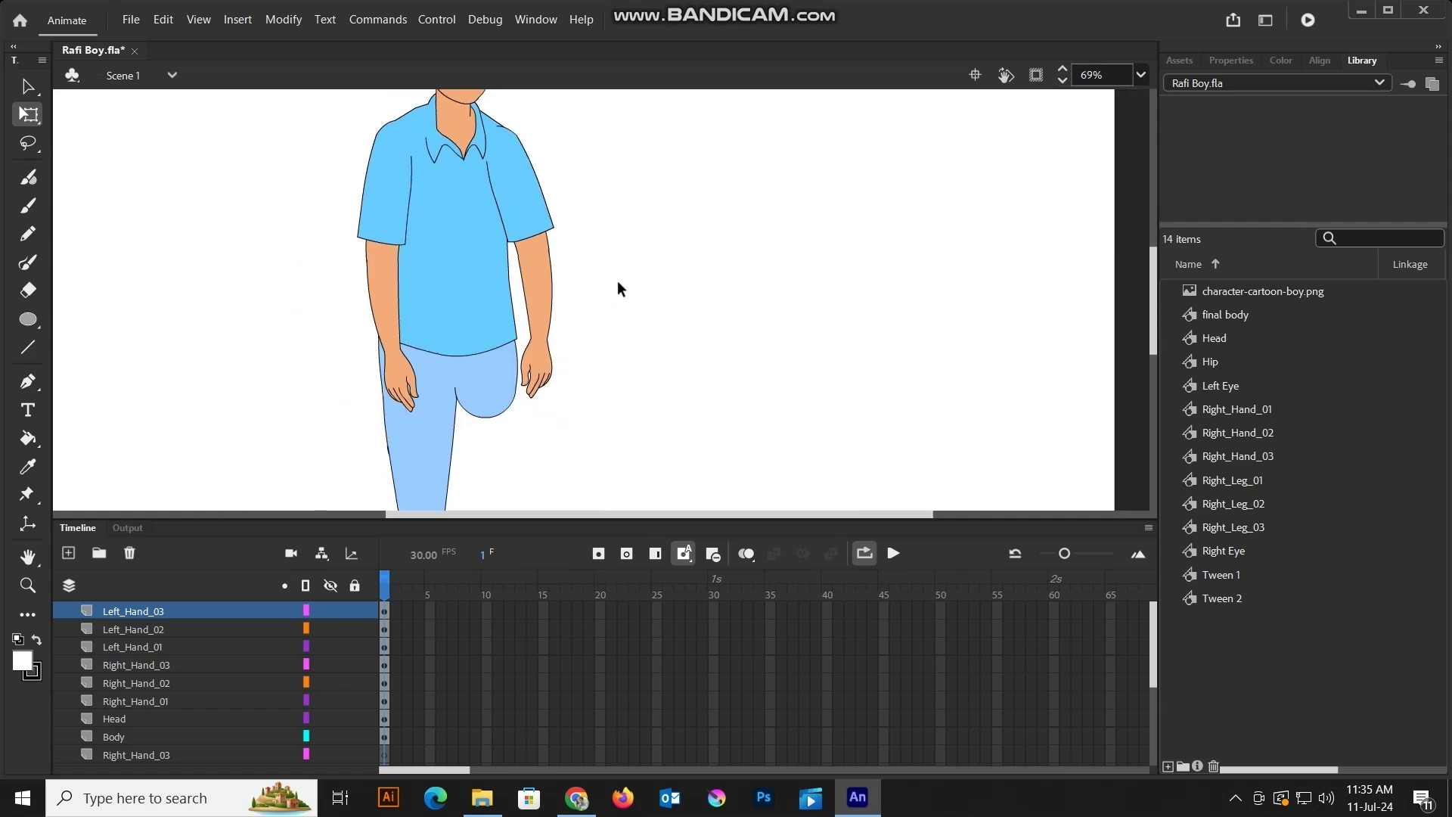
Select the mirrored arm's three parts together and shorten them slightly in height.
left_click(506, 151)
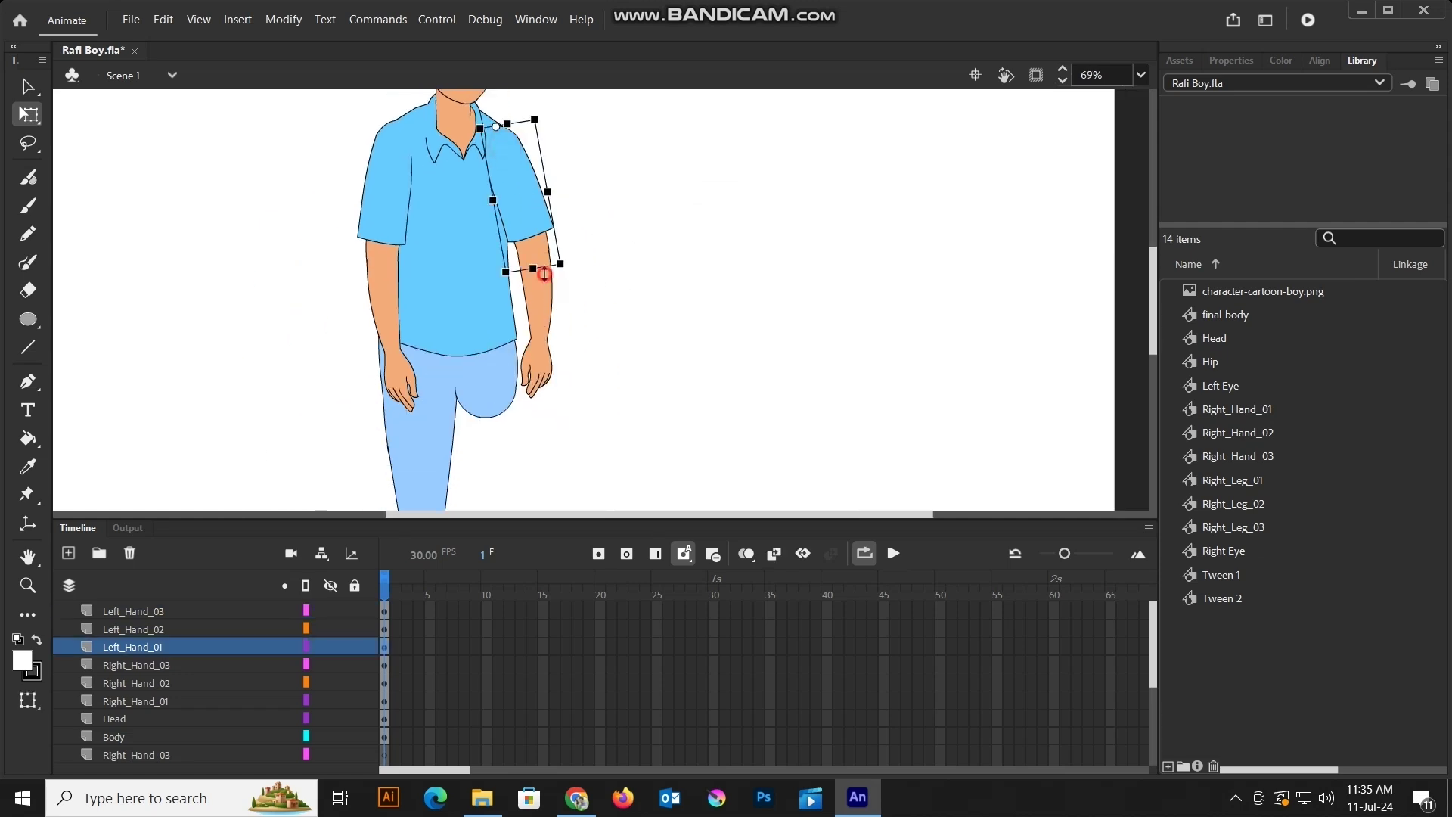
left_click(541, 296)
left_click(533, 389)
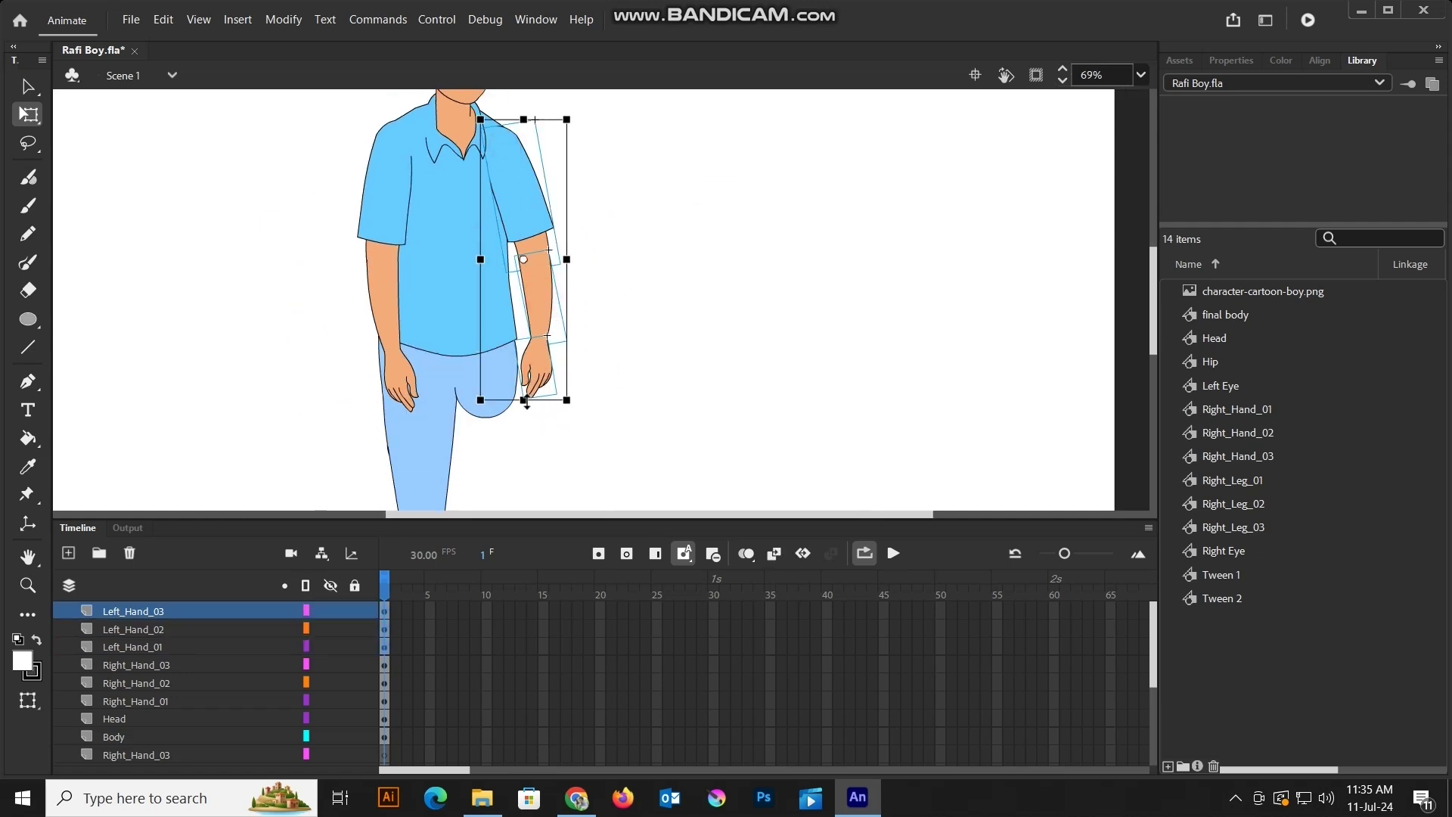
left_click_drag(524, 400, 524, 388)
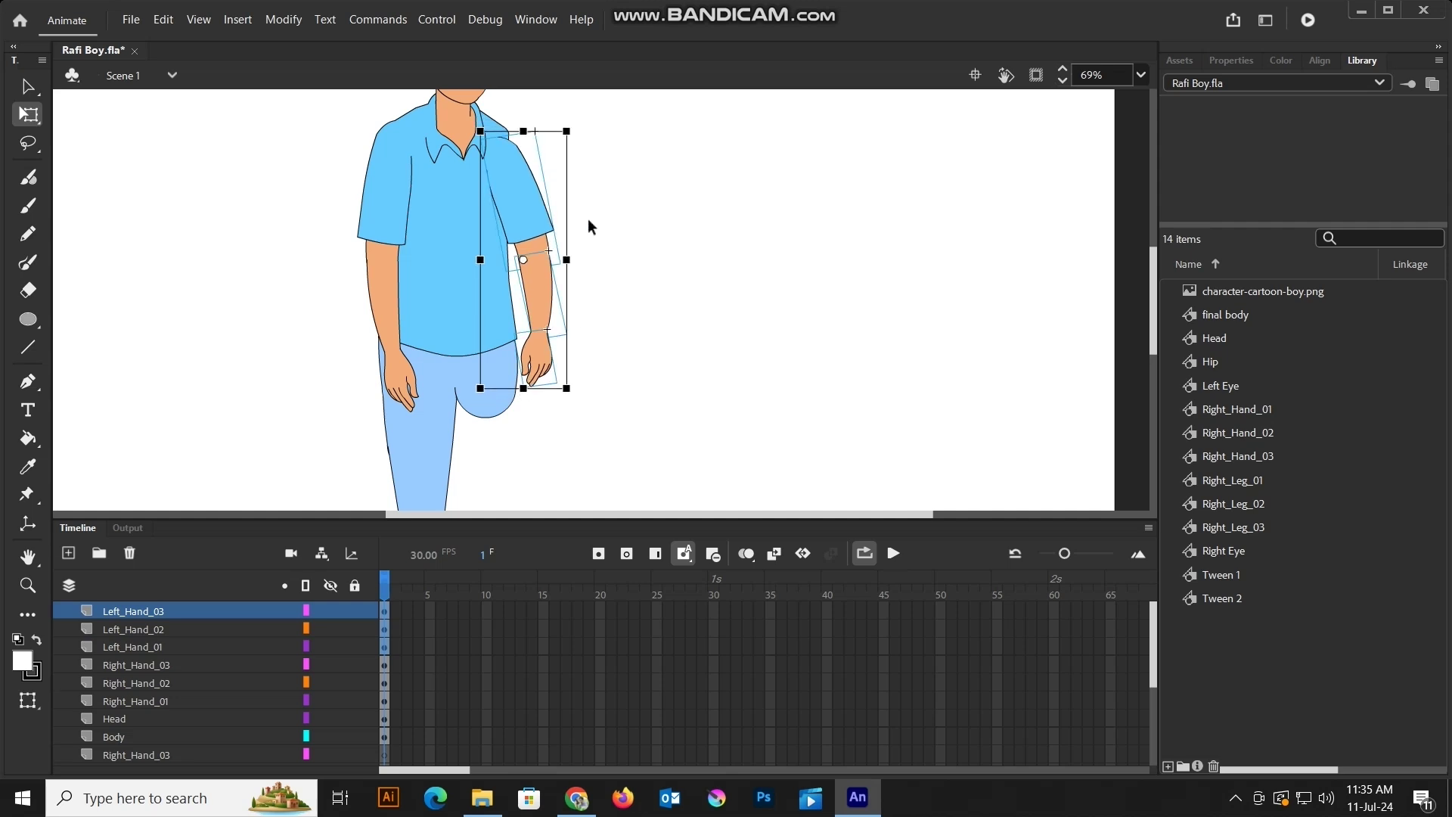
scroll(529, 174, "up", 2)
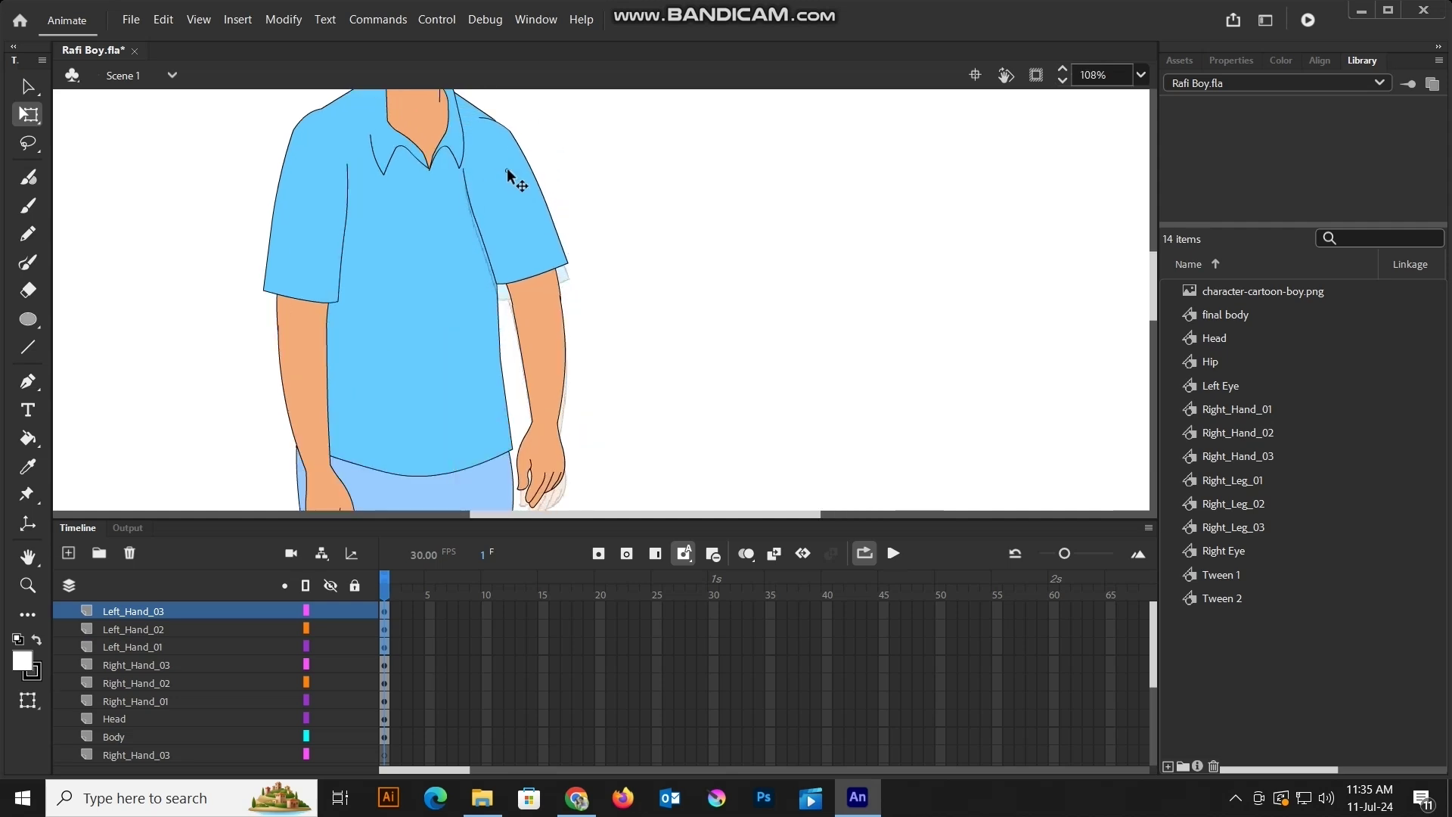
scroll(518, 220, "down", 2)
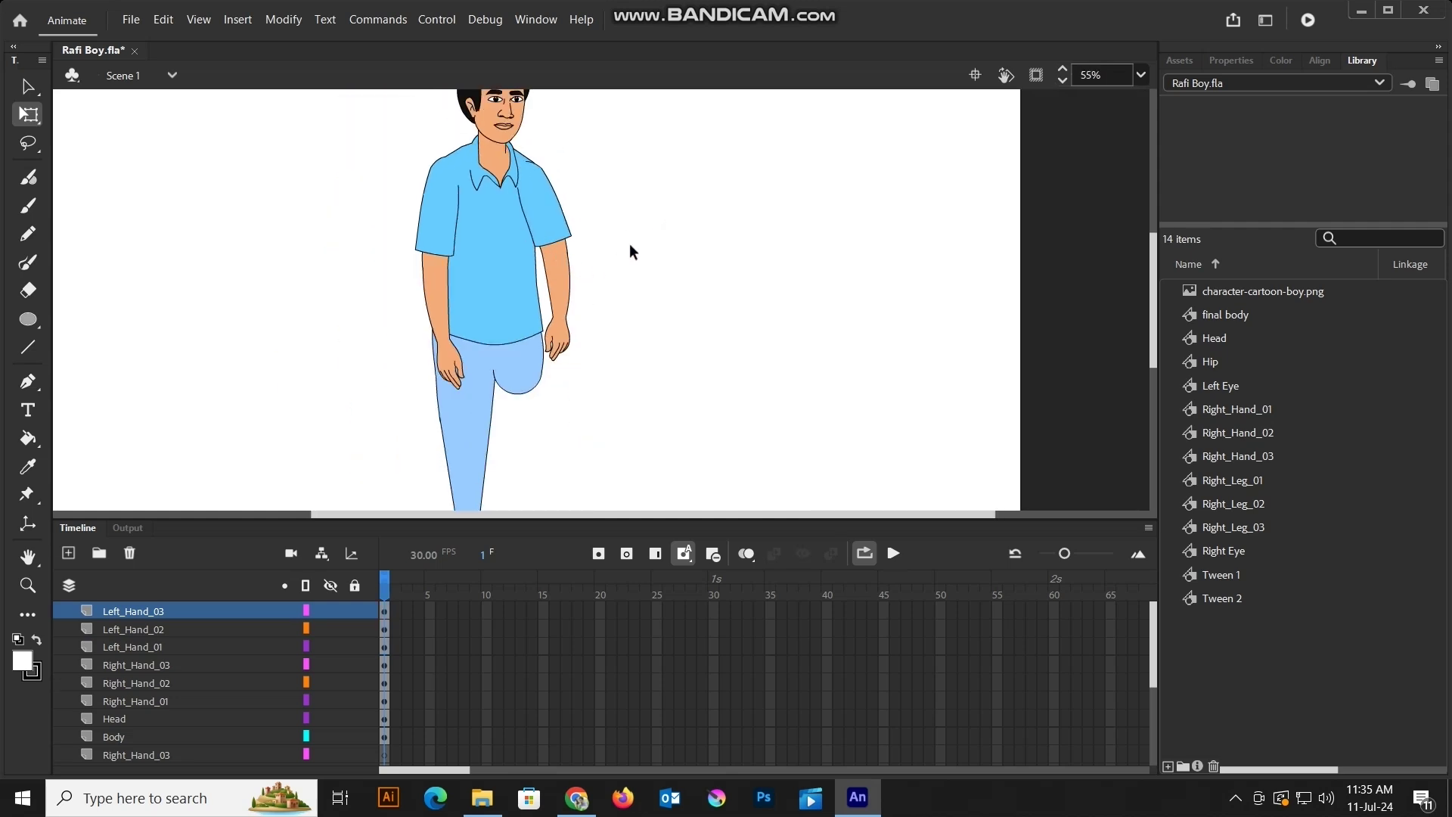
Move the Left_Hand_01, Left_Hand_02 and Left_Hand_03 layers below the Body layer so the arm sits behind the torso.
left_click(552, 220)
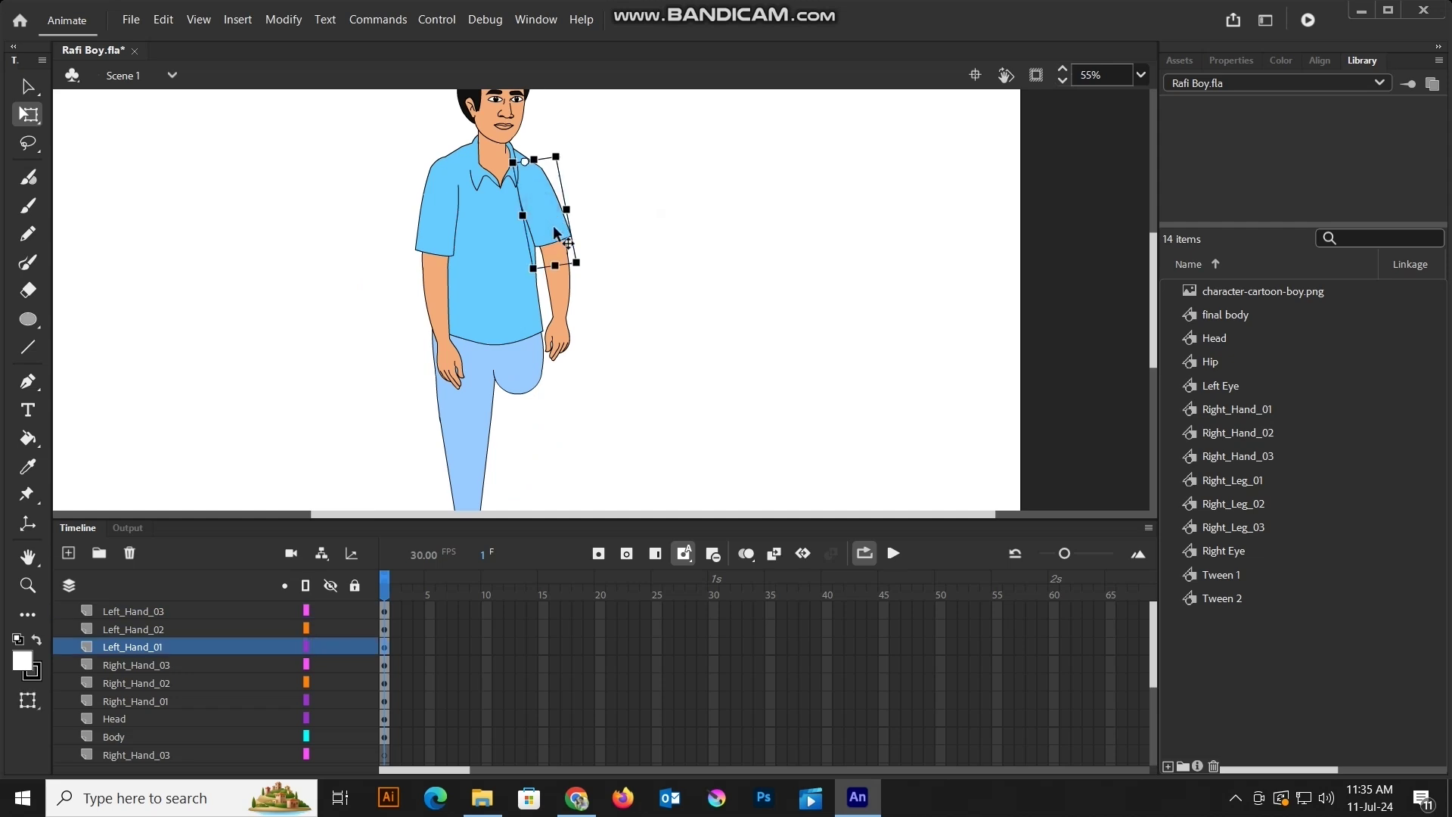
left_click(132, 611, "shift")
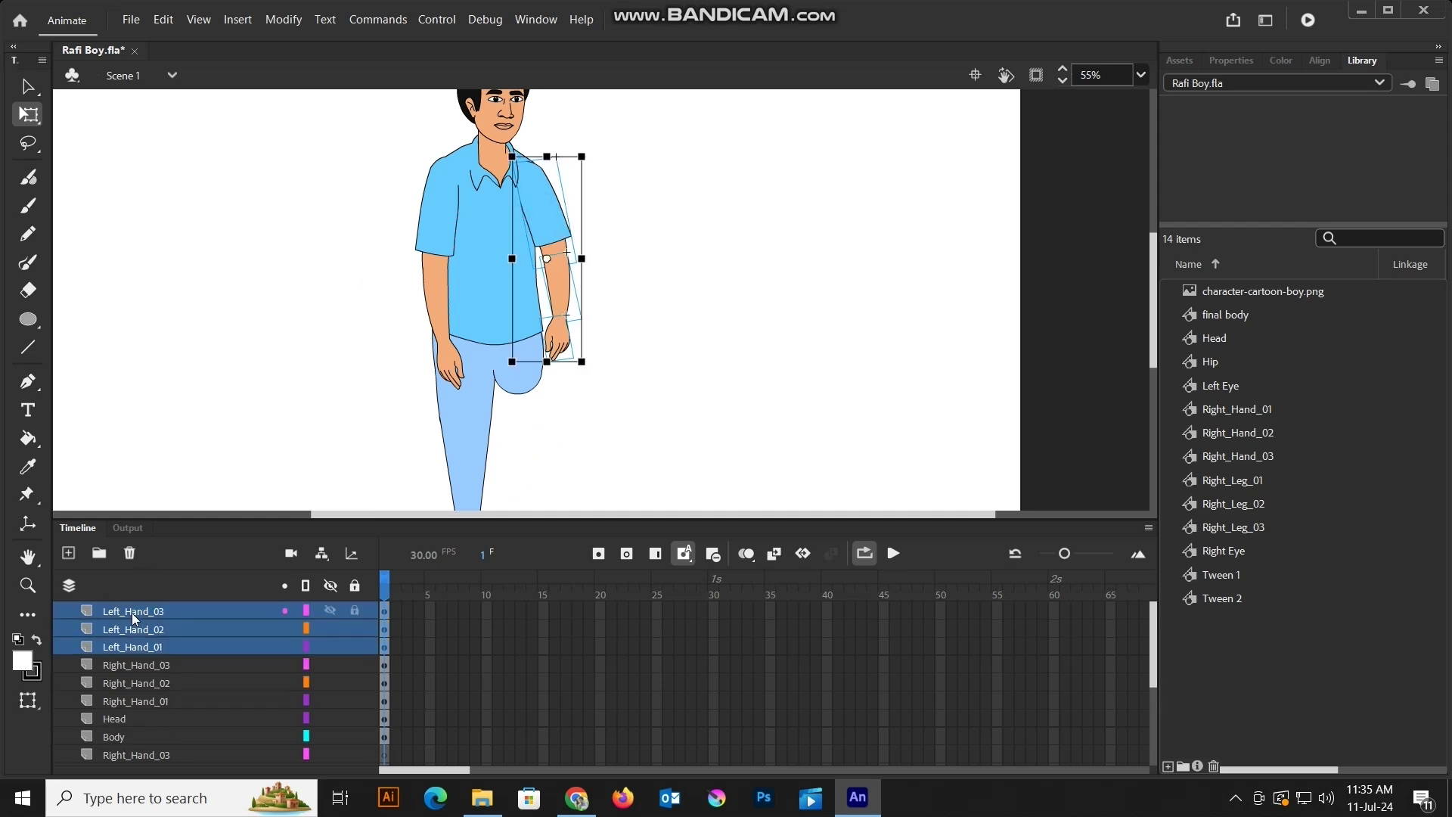
left_click_drag(132, 616, 121, 746)
left_click(683, 309)
scroll(569, 191, "up", 3)
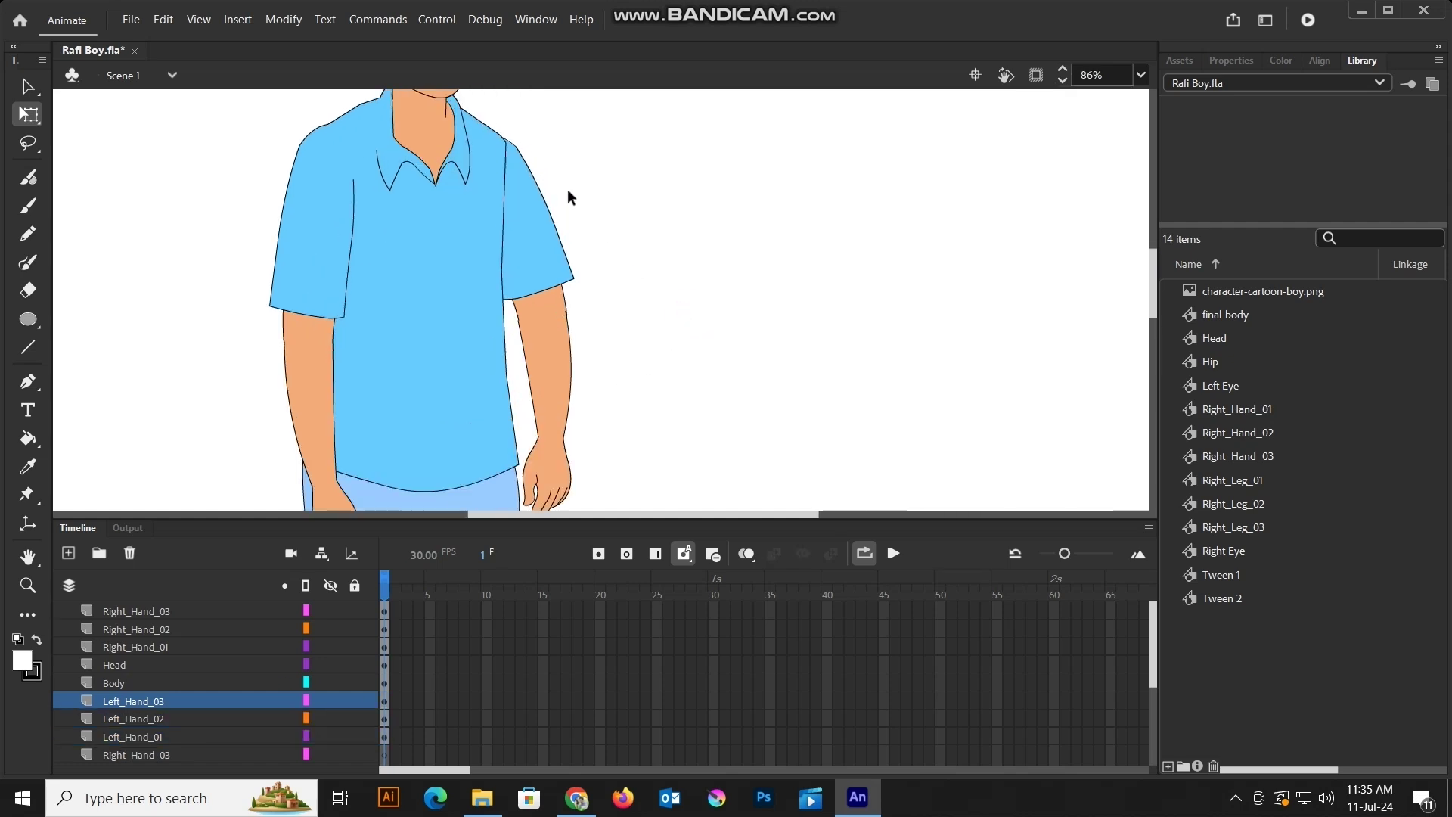
scroll(510, 197, "down", 3)
Open the body symbol and draw two short lines across the shirt's left-arm edge, one midway down and one at the shoulder tip.
double_click(449, 250)
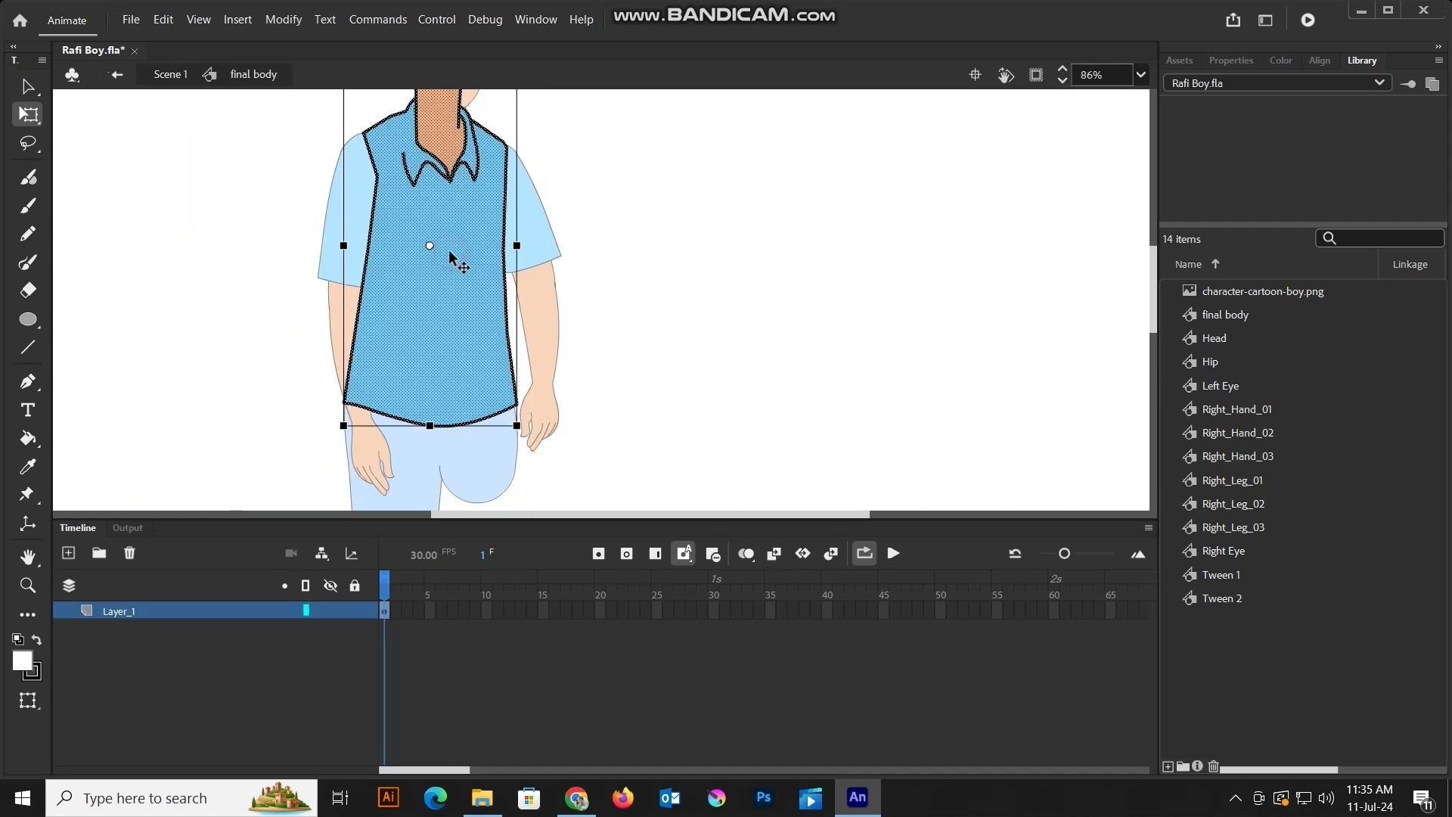
left_click(626, 192)
scroll(511, 158, "up", 4)
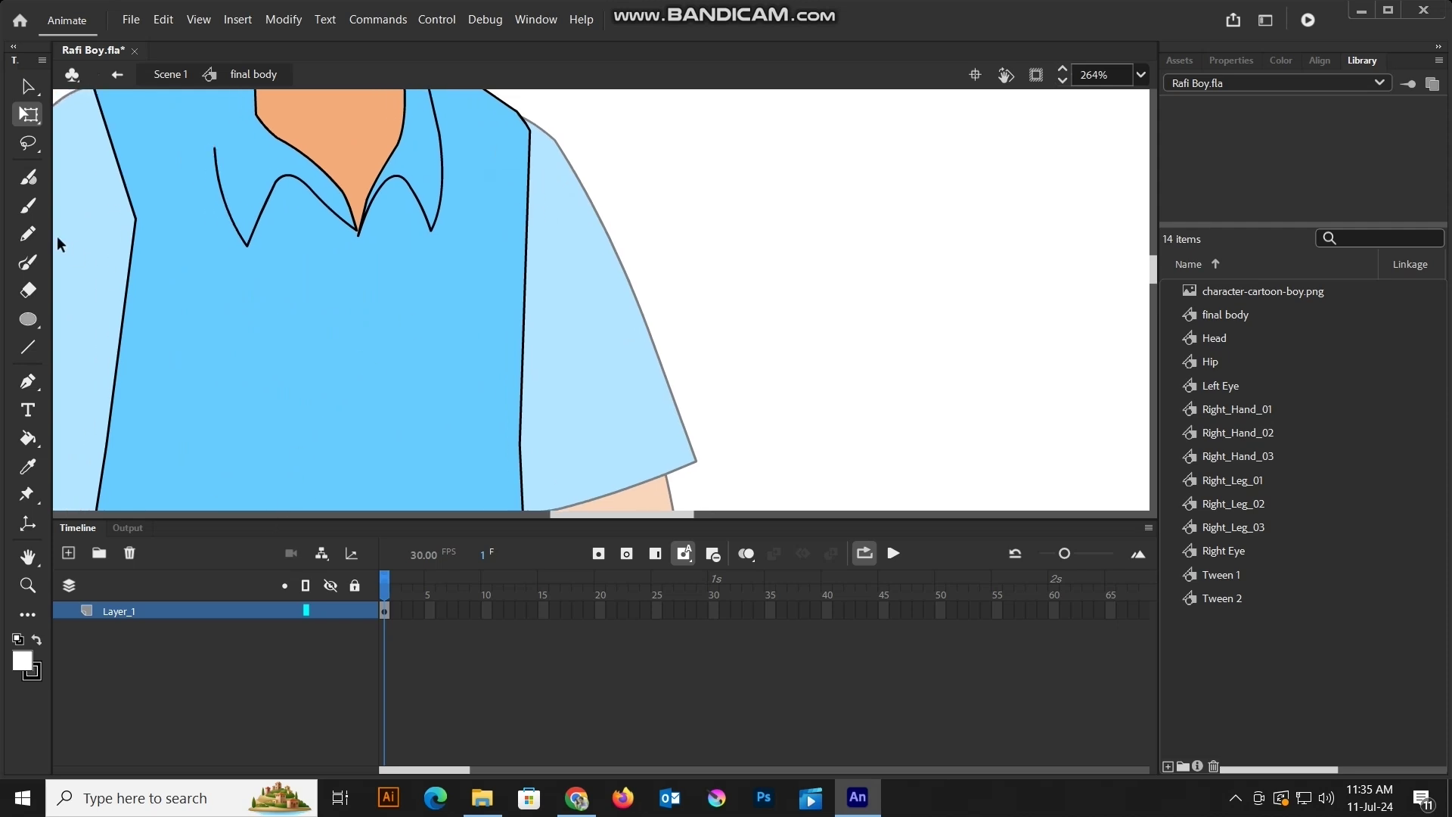
left_click(331, 368)
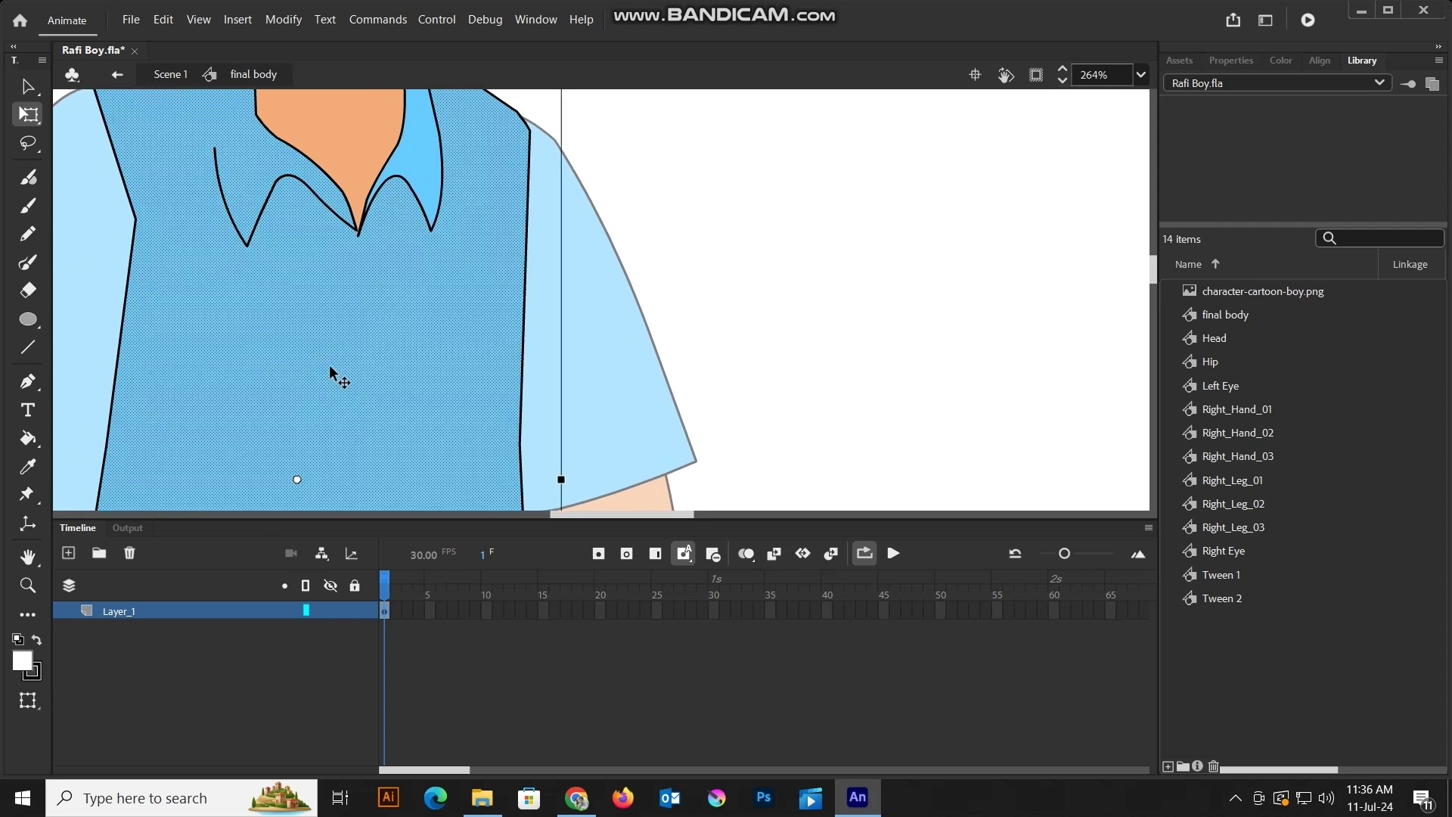
left_click(772, 239)
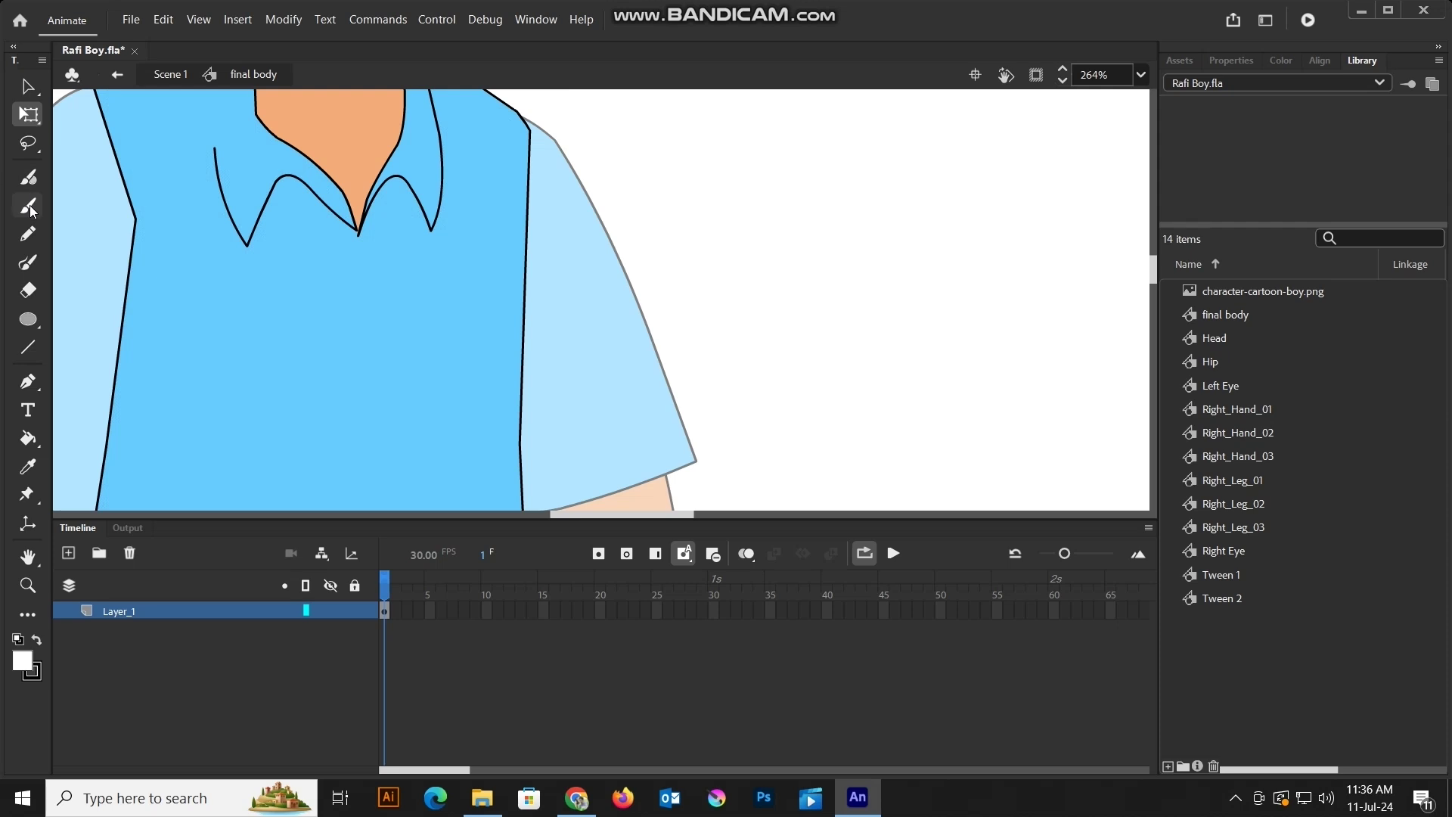
left_click(27, 347)
left_click_drag(505, 322, 556, 324)
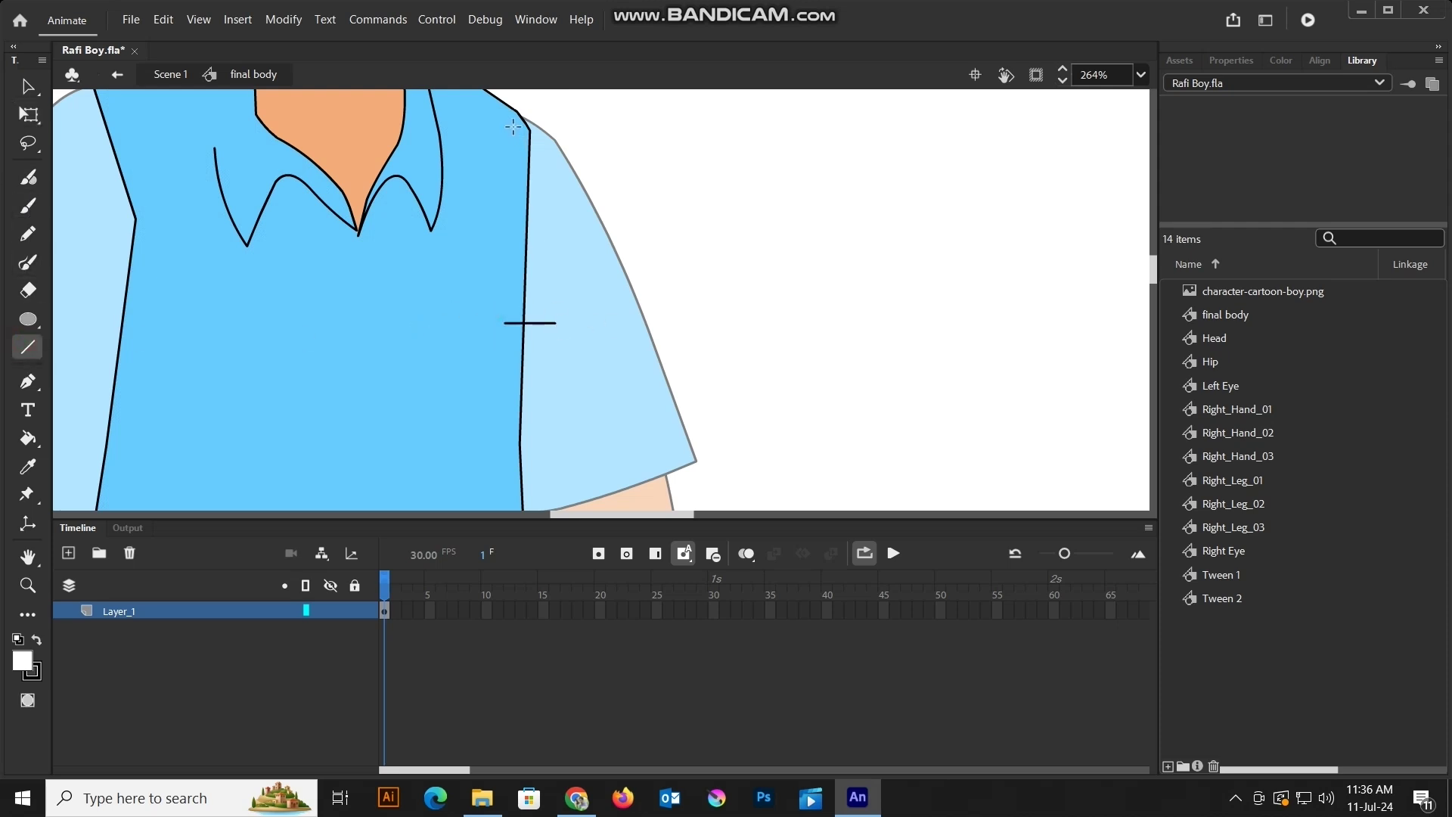
left_click_drag(511, 122, 577, 109)
Delete the shirt outline between the two crossing lines plus the leftover pieces of both lines, and return to Scene 1.
left_click(38, 90)
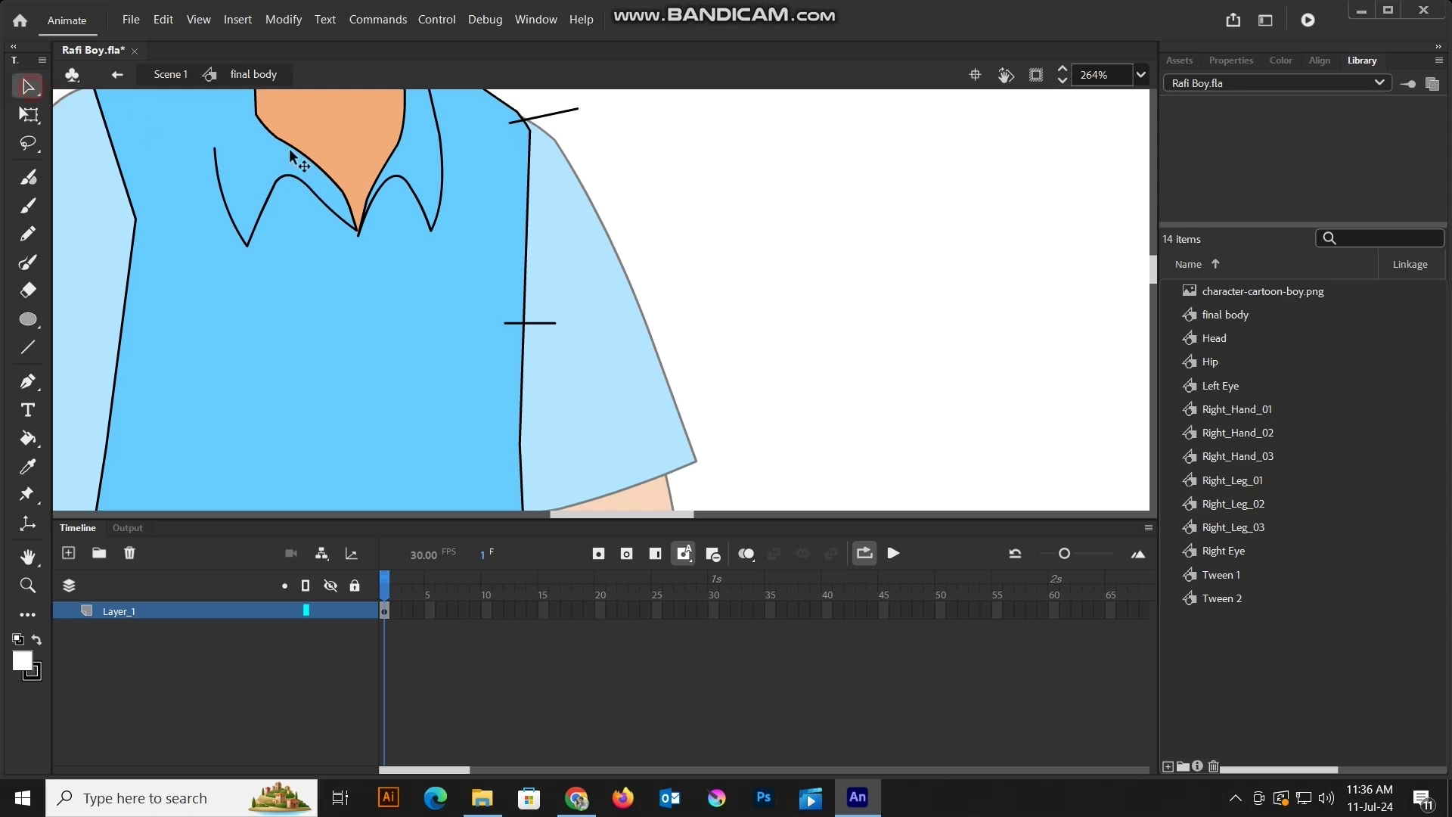
left_click(527, 247)
key("Delete")
left_click(536, 323)
key("Delete")
left_click(511, 323)
key("Delete")
left_click(513, 120)
key("Delete")
left_click(532, 118)
key("Delete")
left_click(525, 122)
key("Delete")
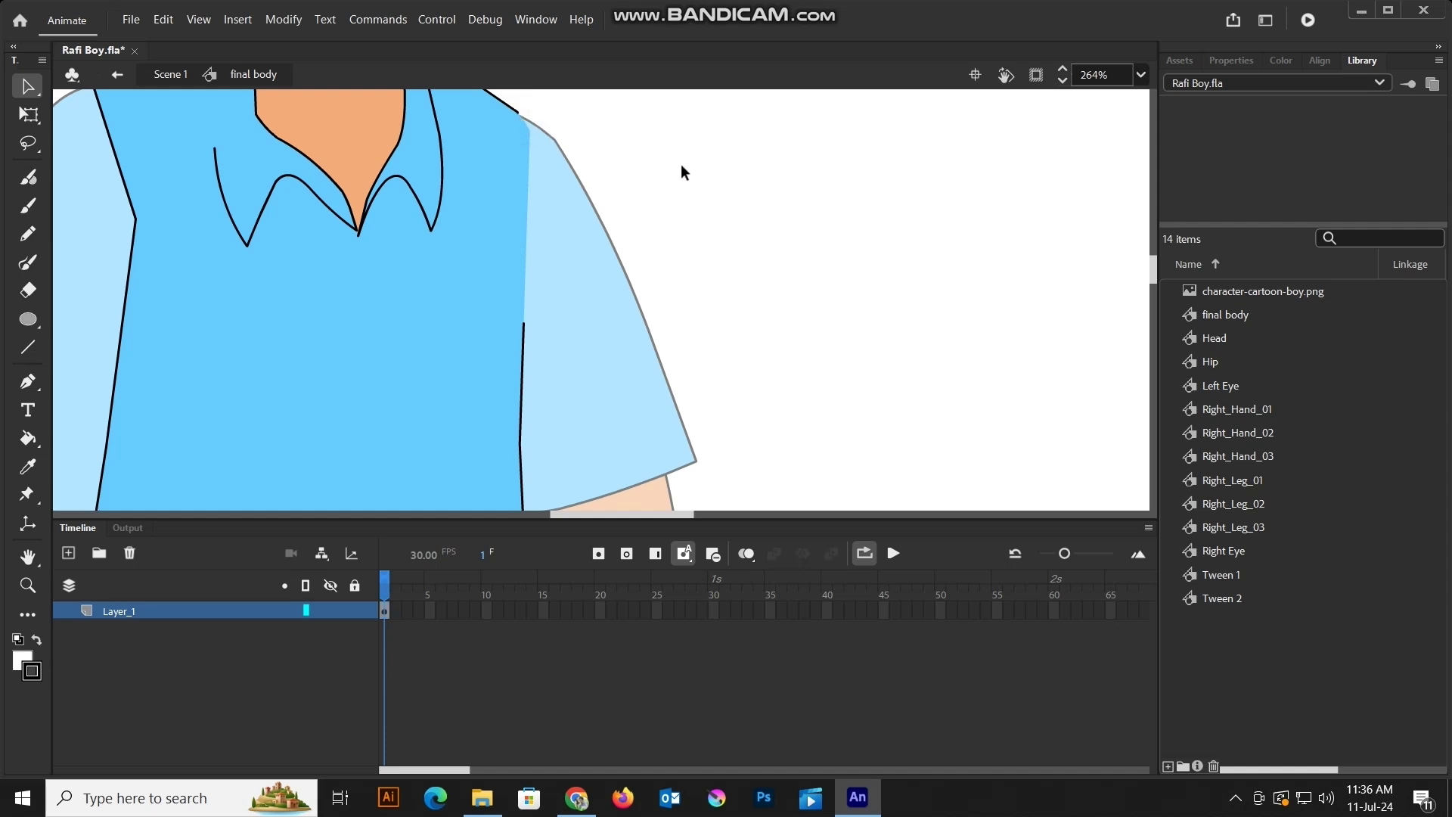
left_click(521, 117)
left_click(167, 75)
left_click(817, 233)
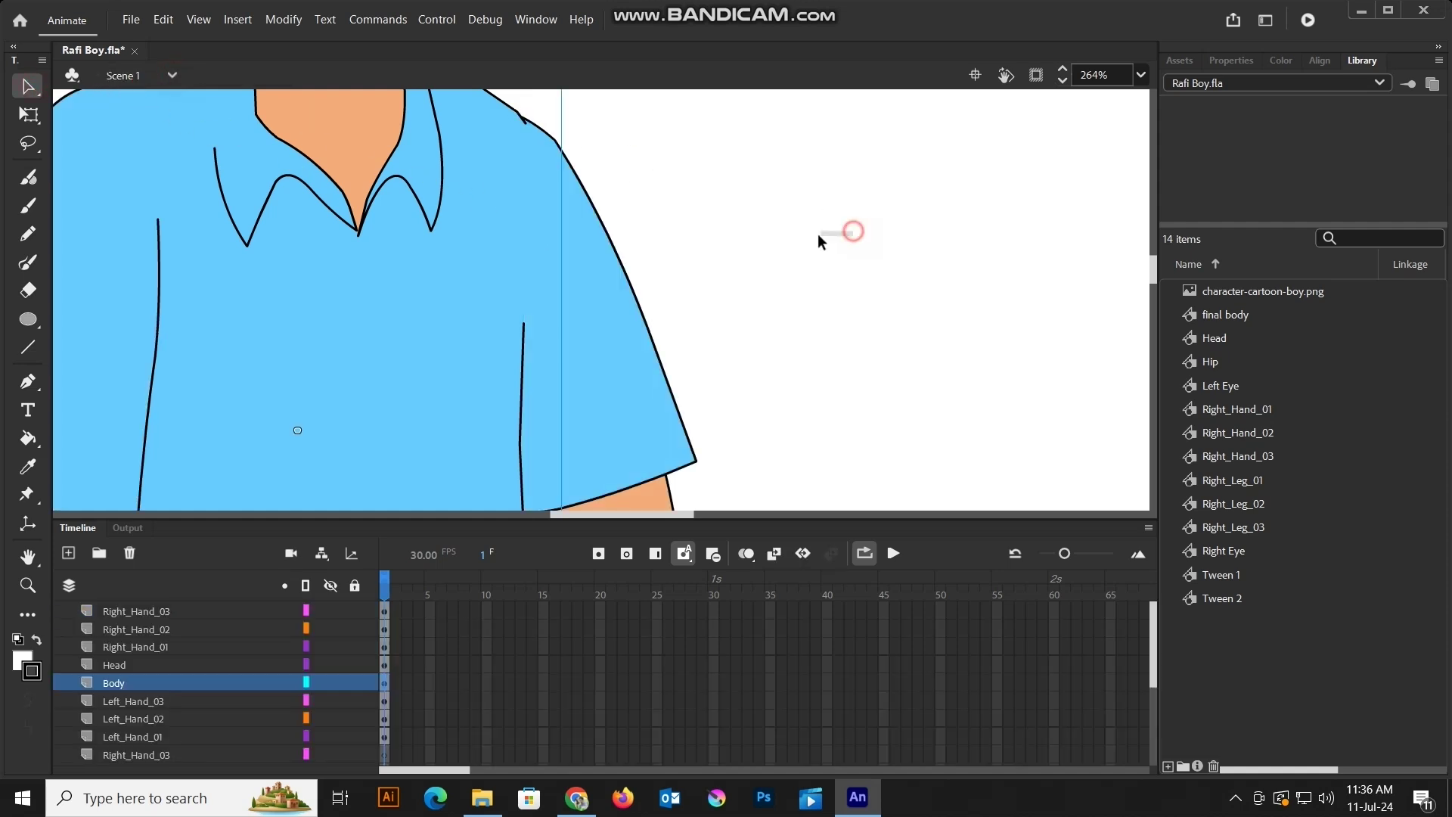
Move the left upper arm's pivot point outward onto the shoulder seam.
scroll(551, 246, "down", 5)
left_click(558, 262)
key("q")
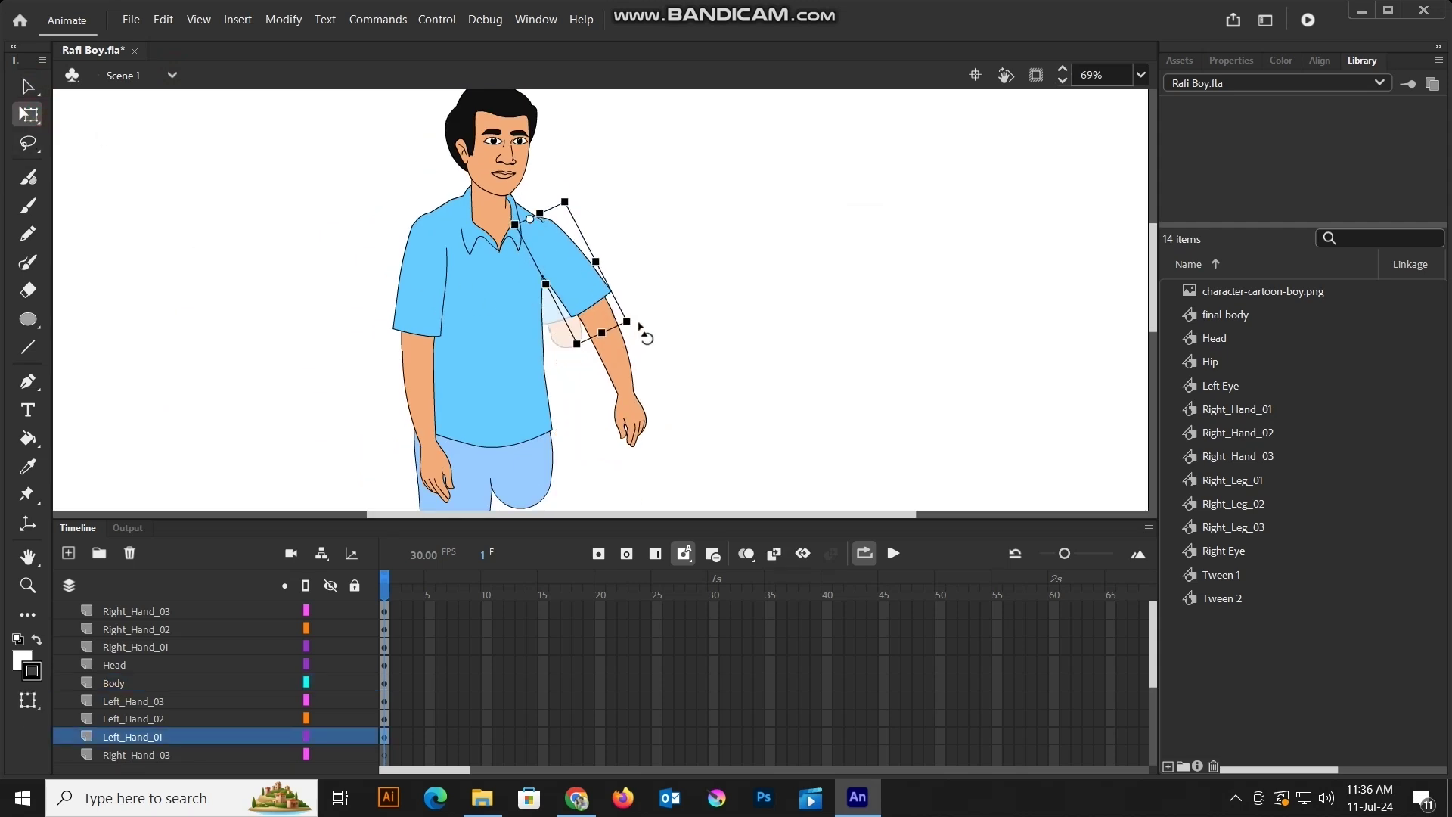
scroll(553, 236, "up", 3)
scroll(555, 240, "up", 3)
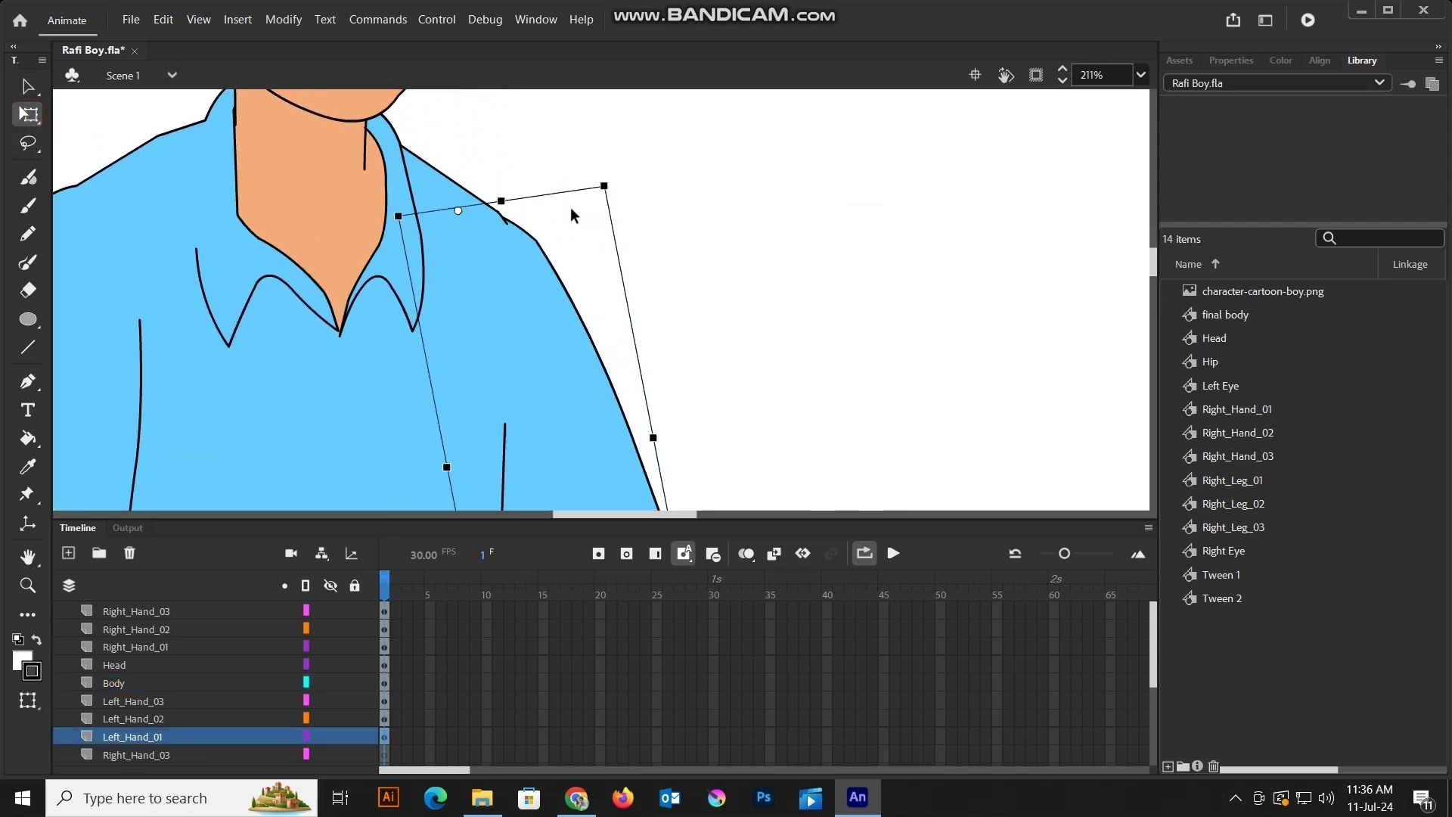
left_click_drag(459, 211, 490, 218)
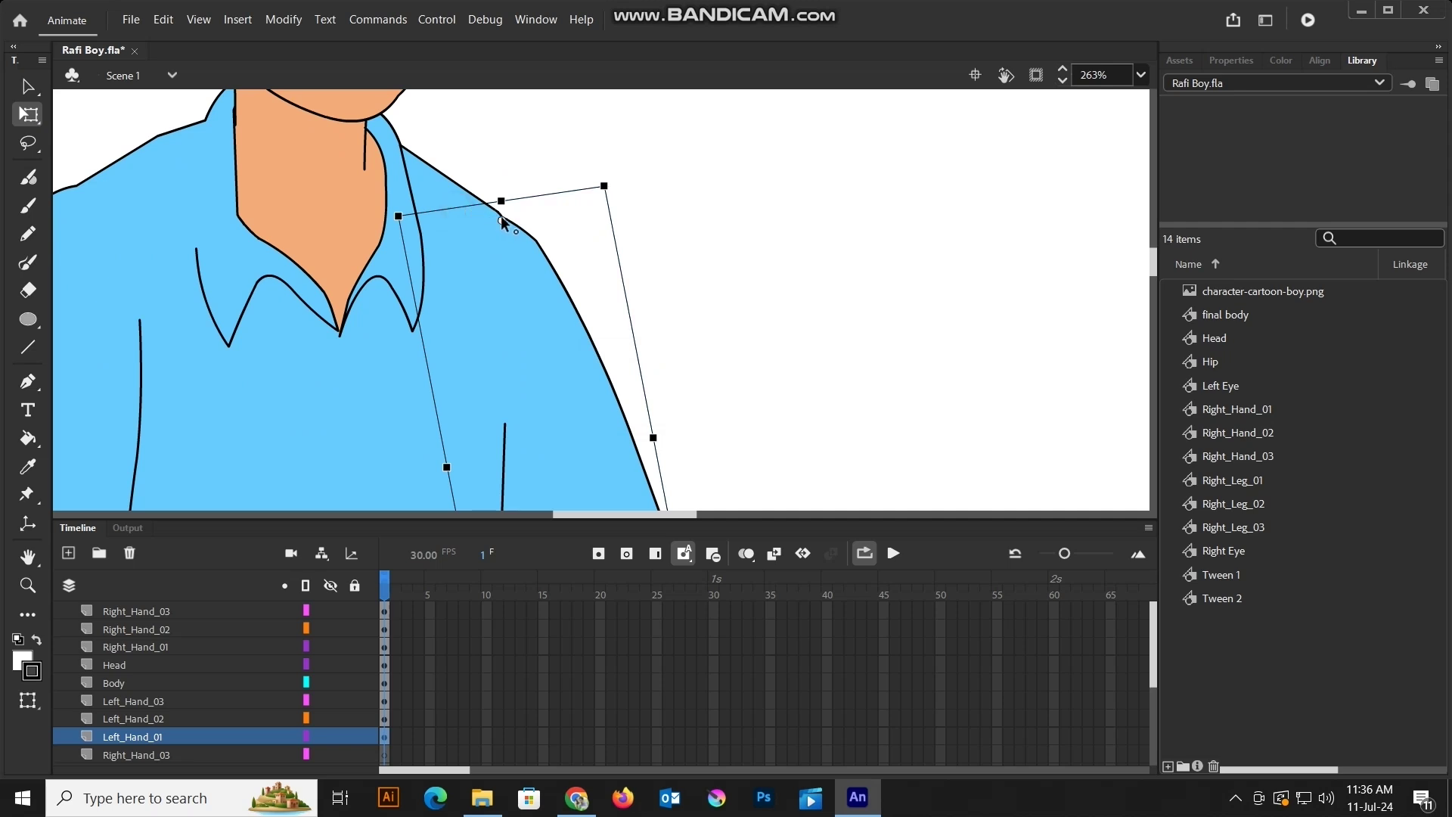
scroll(501, 214, "down", 3)
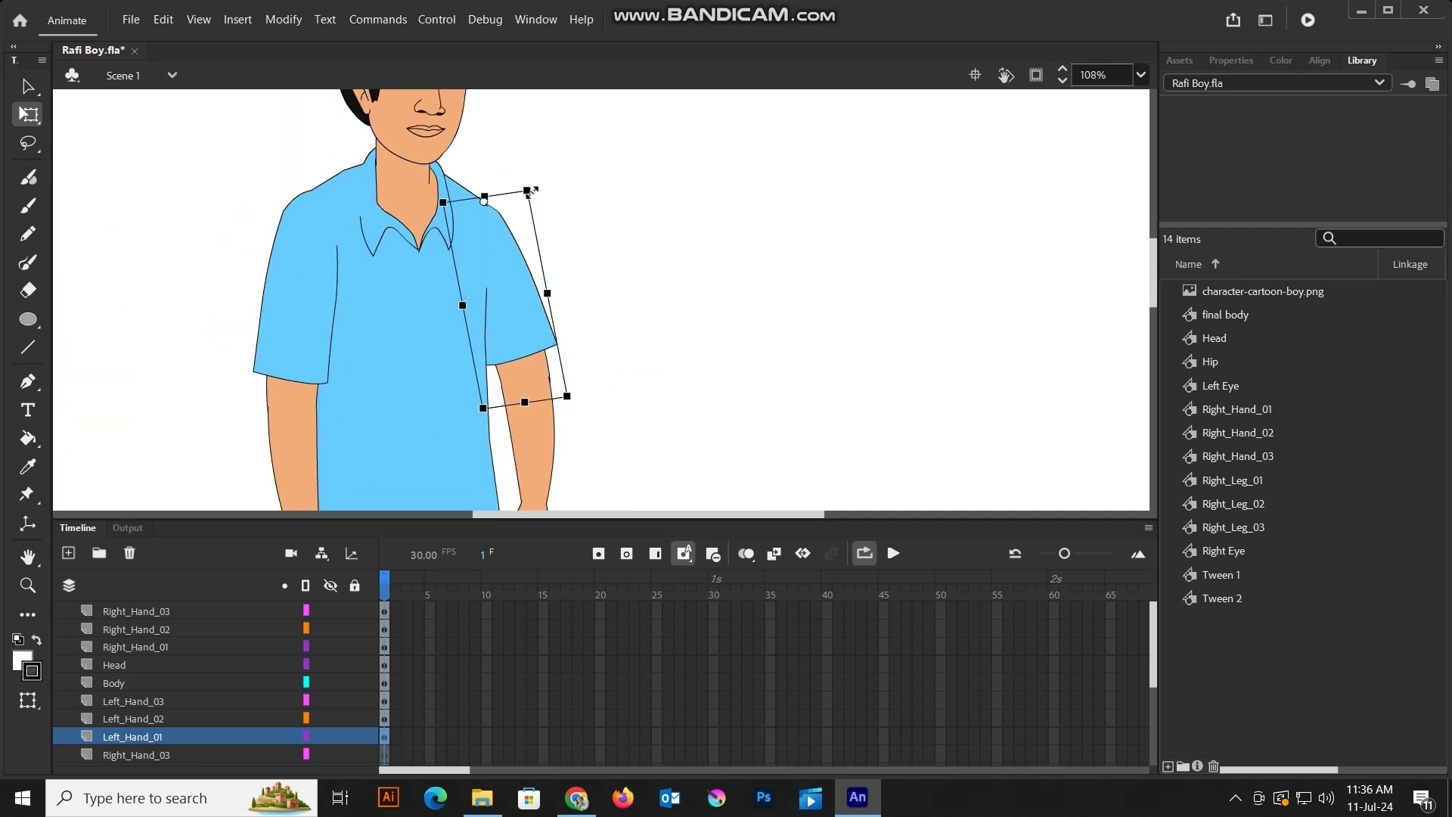
Try swinging the left arm around its shoulder pivot to test the joint.
left_click_drag(538, 189, 555, 214)
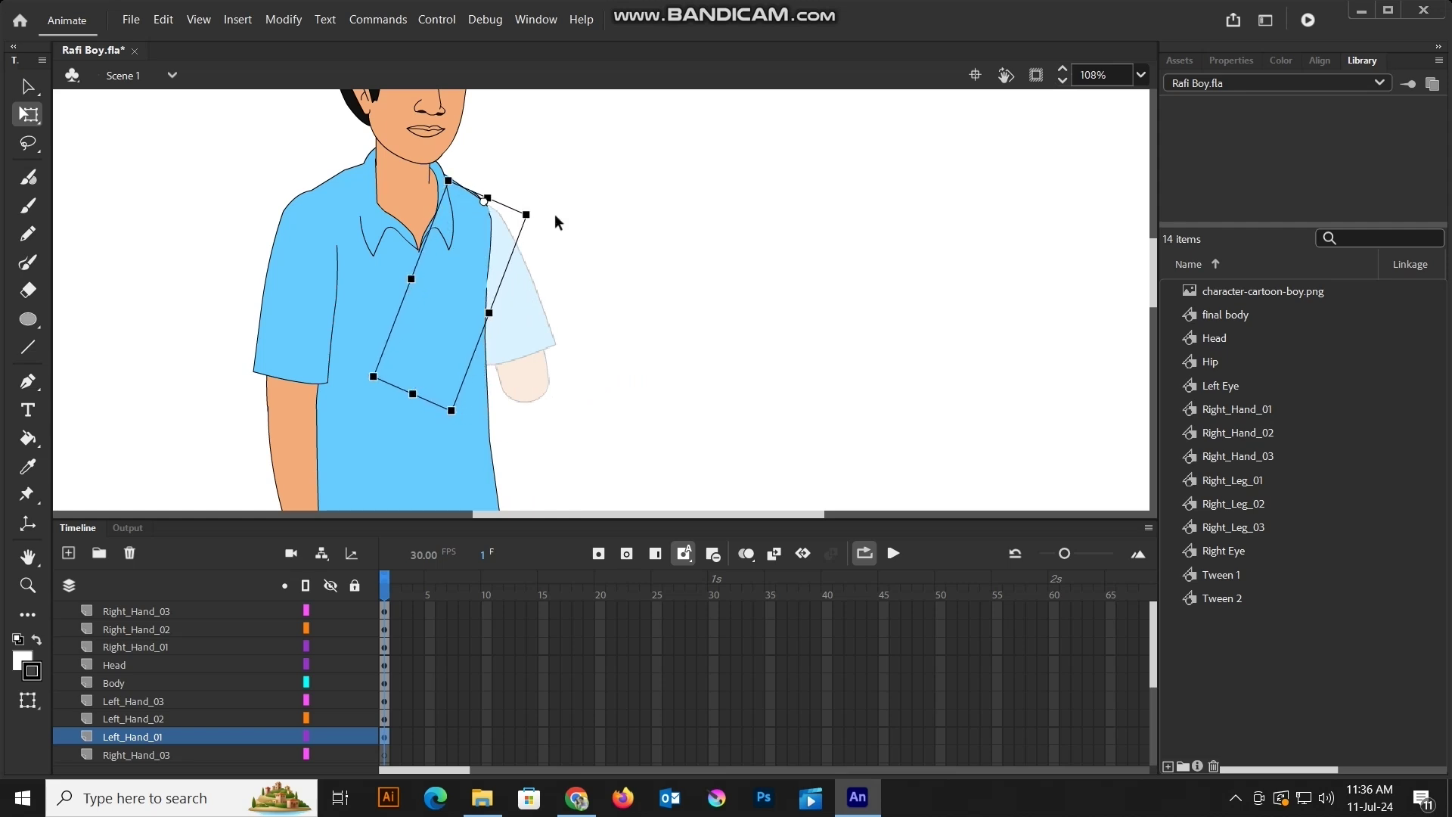
scroll(563, 221, "down", 2)
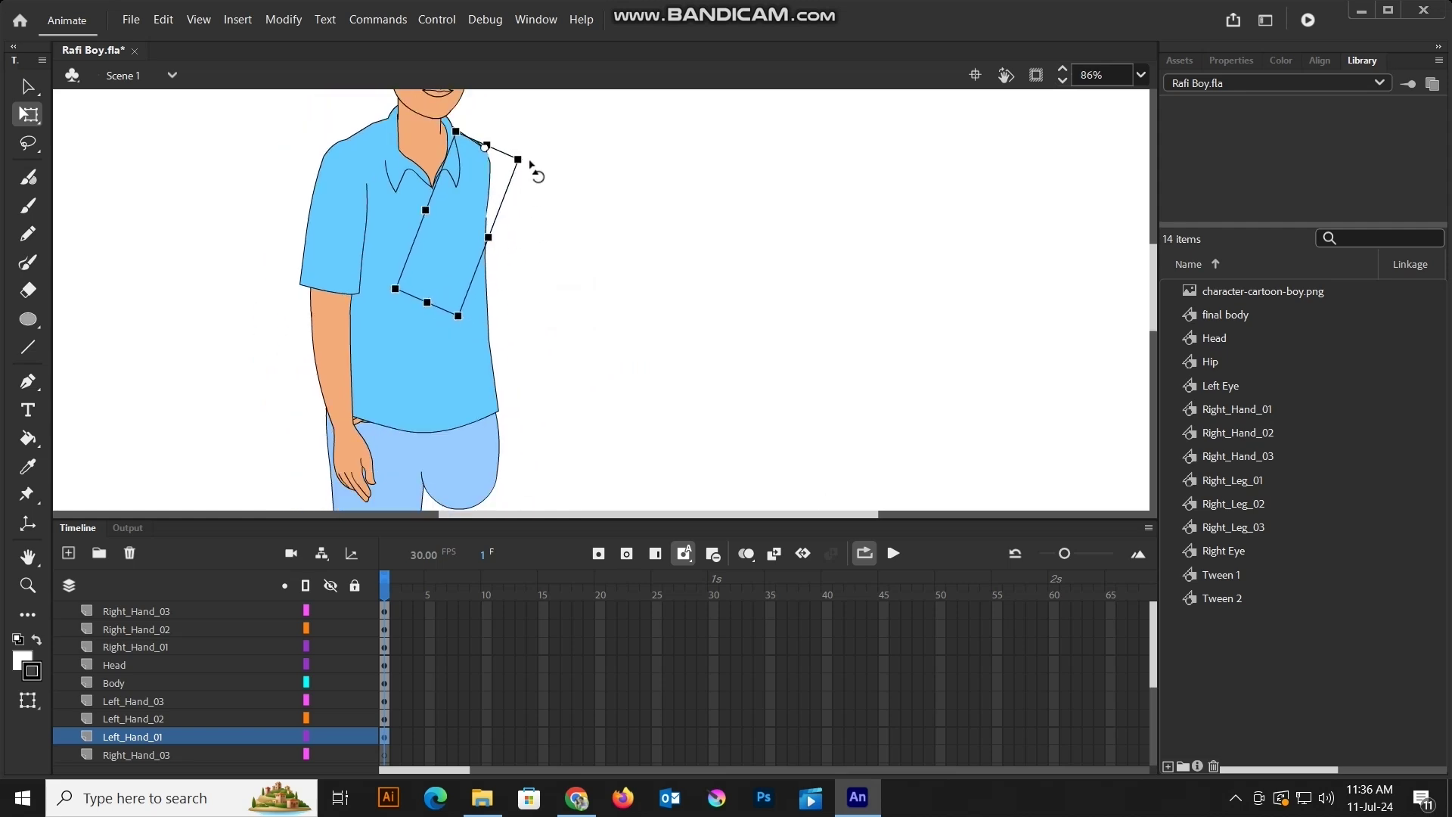
mouse_move(530, 158)
left_mouse_down()
mouse_move(533, 182)
mouse_move(533, 138)
left_mouse_up()
left_click_drag(608, 256, 591, 227)
left_click(589, 334)
Select the left arm's three parts together and stretch them slightly downward to lengthen the arm.
left_click(490, 199)
left_click(513, 295)
left_click(512, 413)
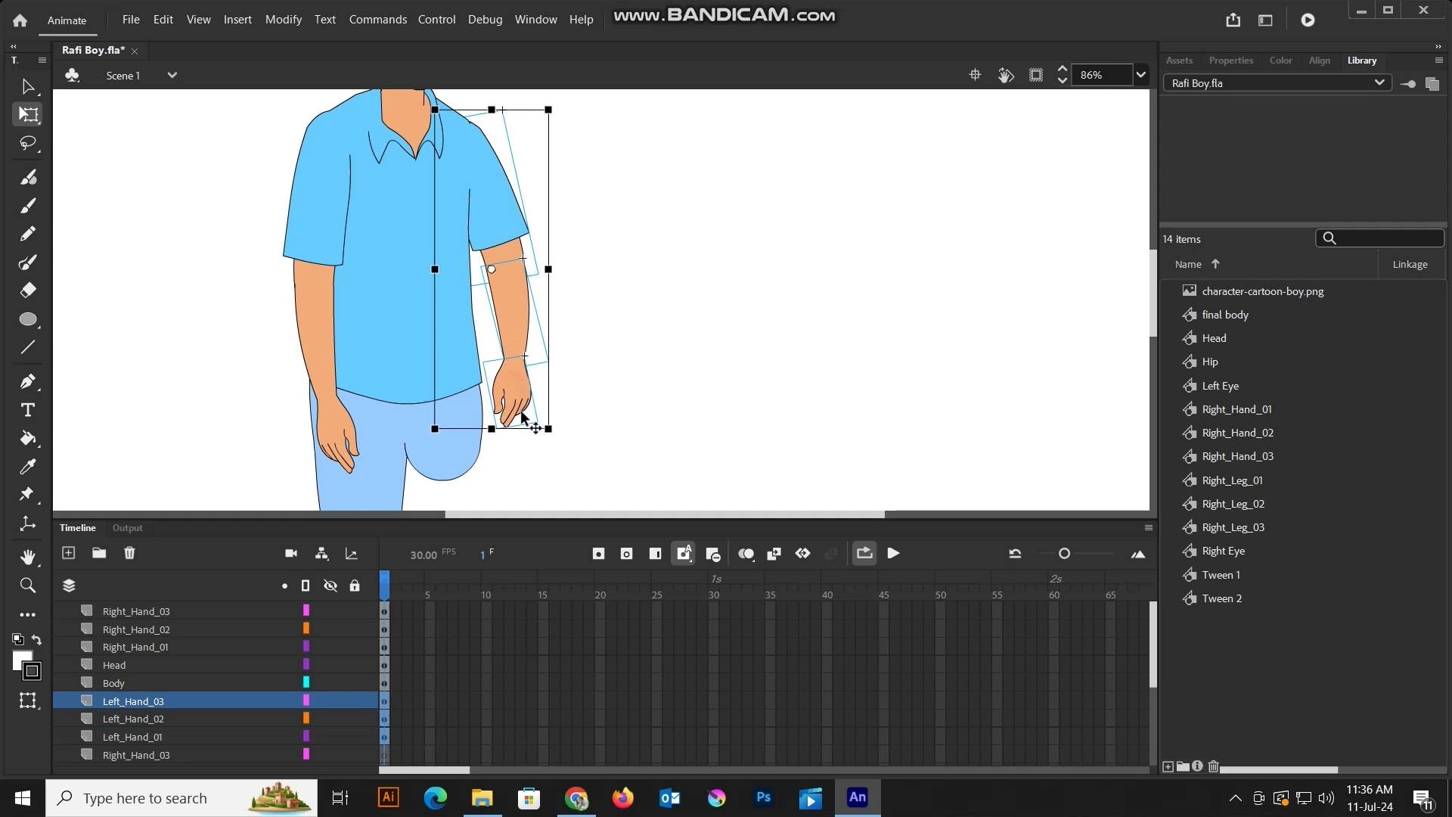
left_click_drag(496, 439, 491, 441)
key("ctrl+z")
left_click(691, 301)
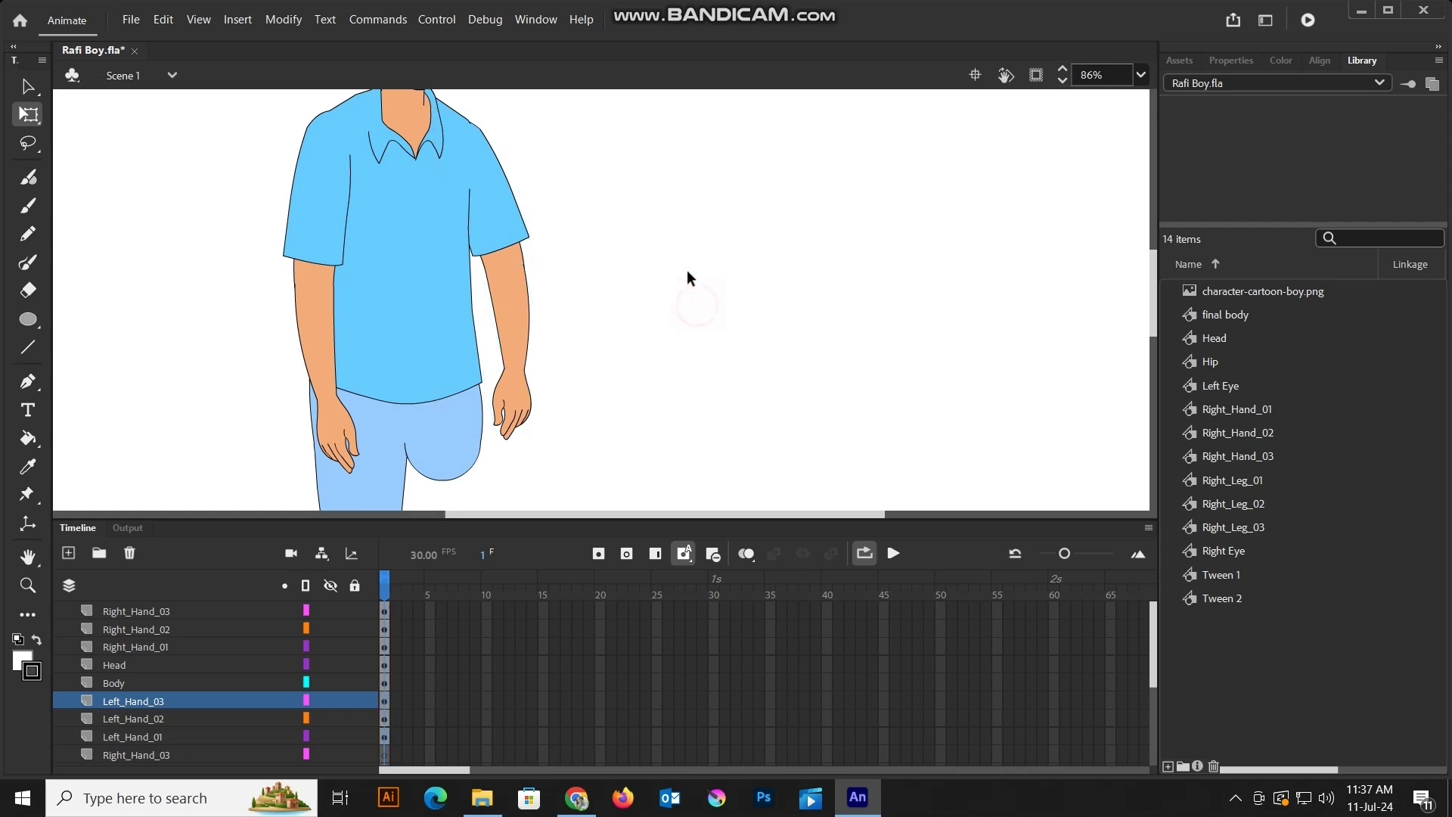
Rotate the left arm slightly inward so that it hangs closer to the torso.
scroll(501, 268, "down", 2)
left_click_drag(529, 266, 591, 286)
left_click(566, 206)
left_click(682, 263)
Duplicate the left upper arm's symbol under the name "Left_Hand_01 copy".
left_click_drag(642, 327, 639, 256)
scroll(490, 407, "up", 1)
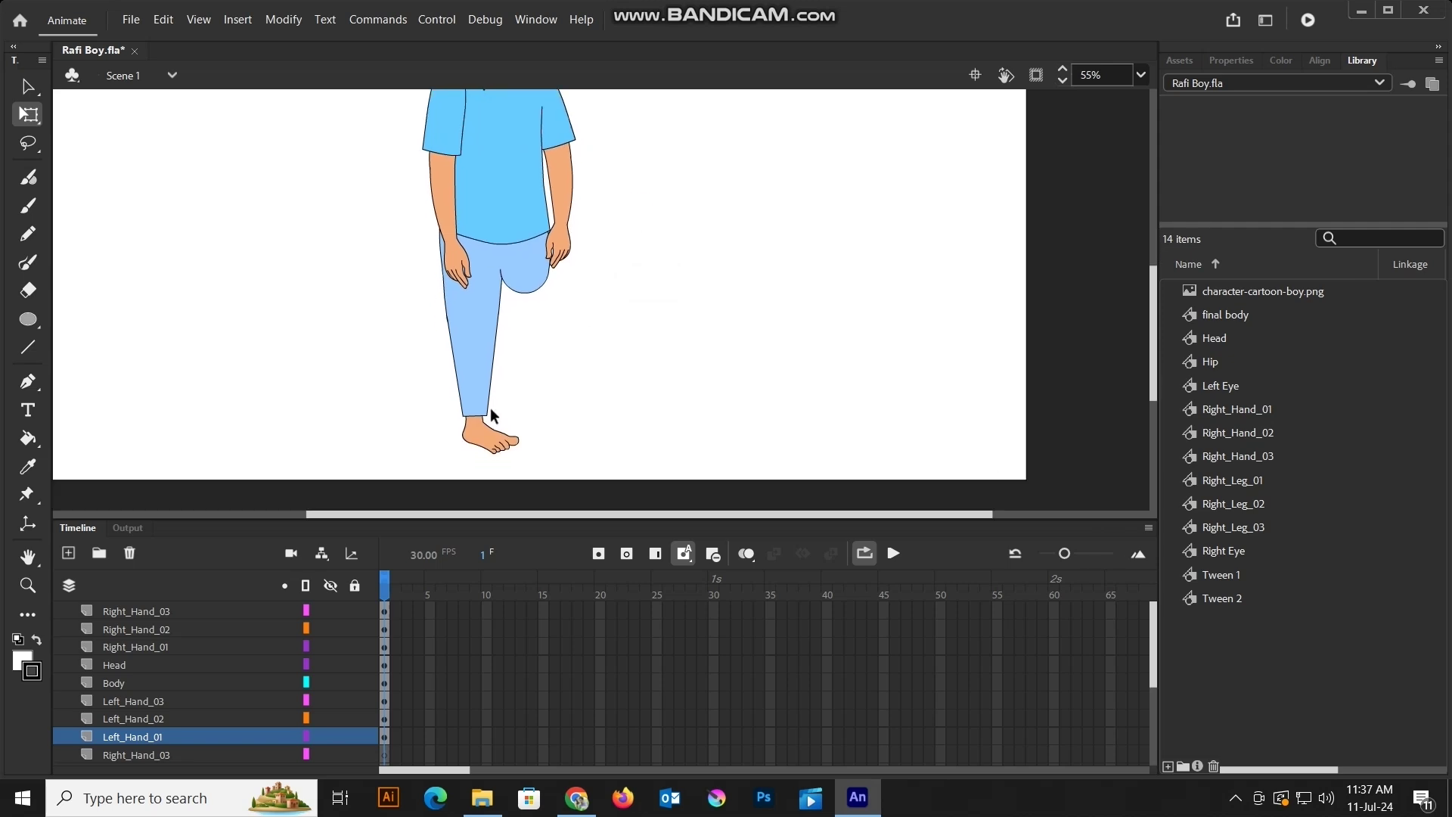
scroll(716, 248, "up", 3)
left_click(572, 239)
right_click(572, 241)
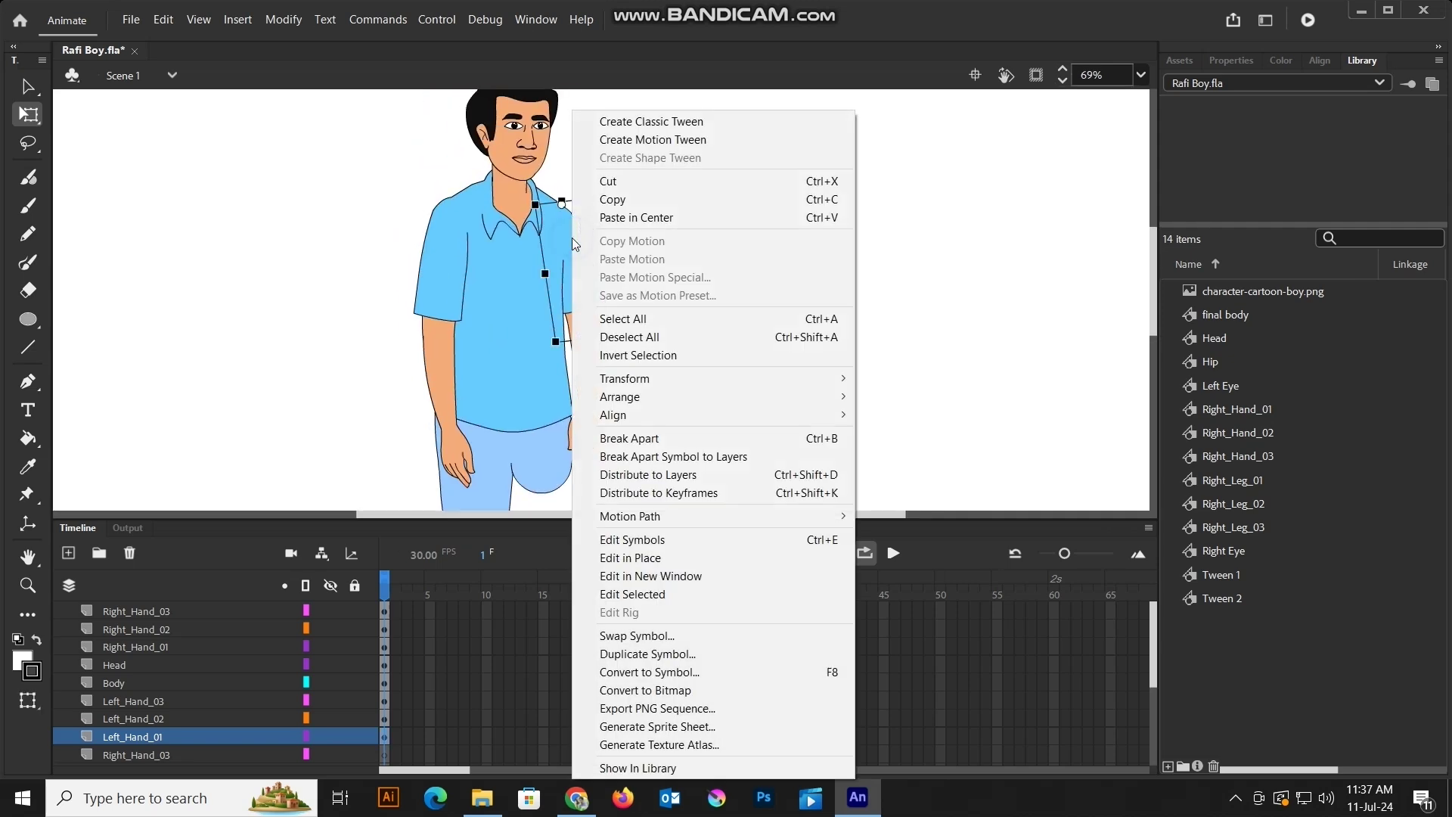
left_click(665, 655)
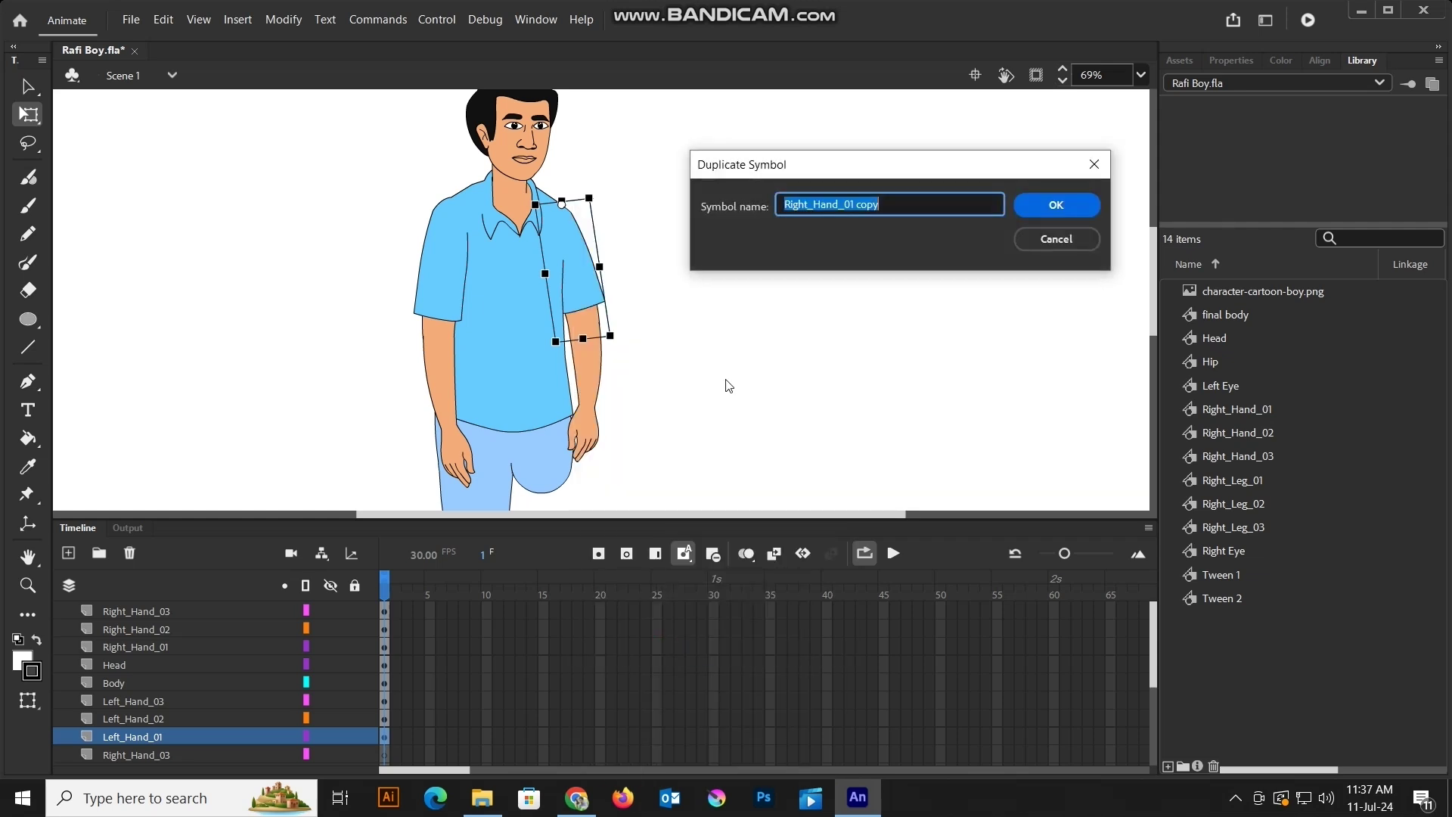
left_click_drag(815, 204, 768, 204)
type("Left")
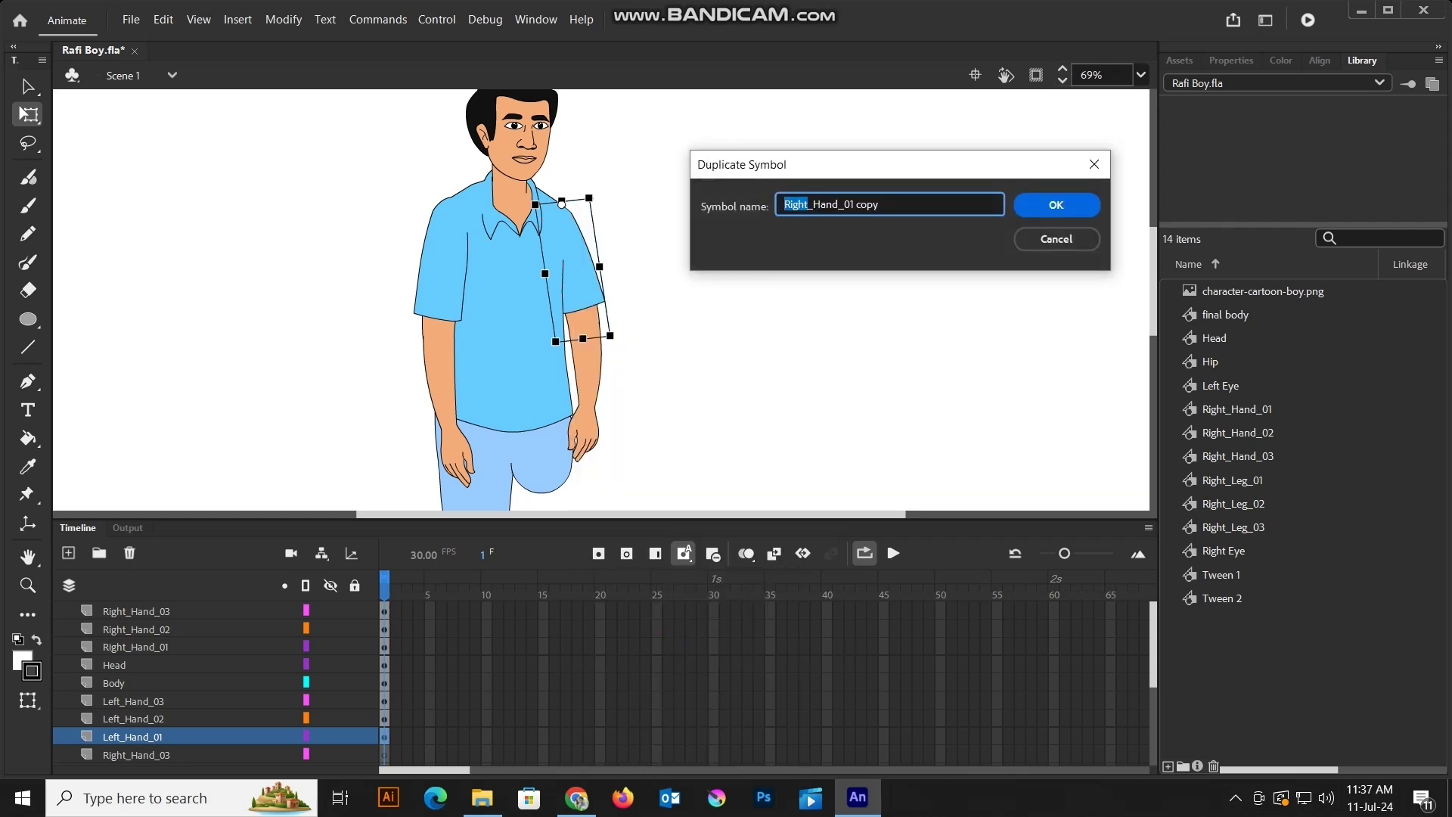
type("t")
left_click(1056, 205)
left_click(748, 374)
Duplicate the left forearm's symbol under the name "Left_Hand_02 copy".
left_click(590, 333)
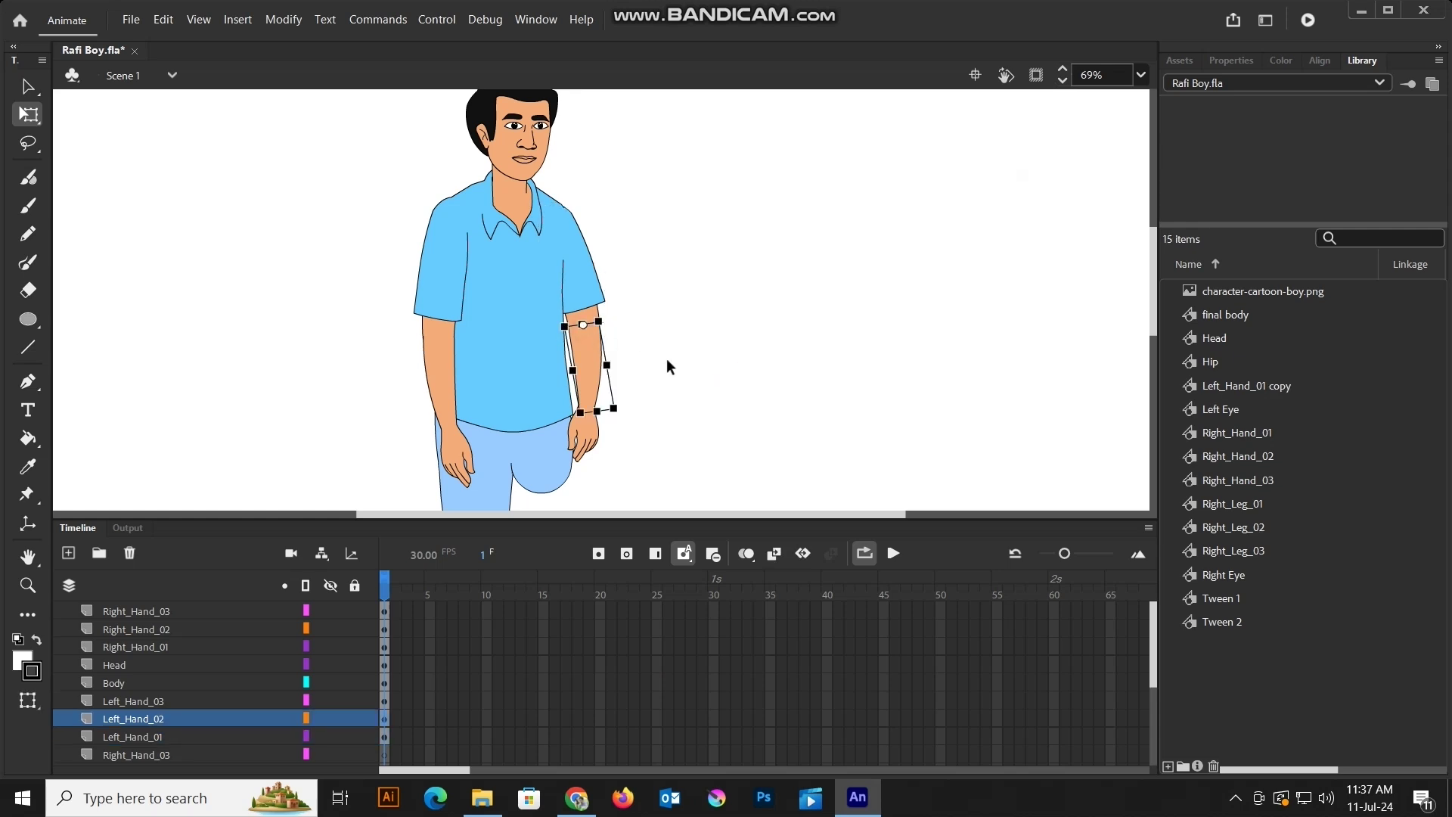
right_click(590, 356)
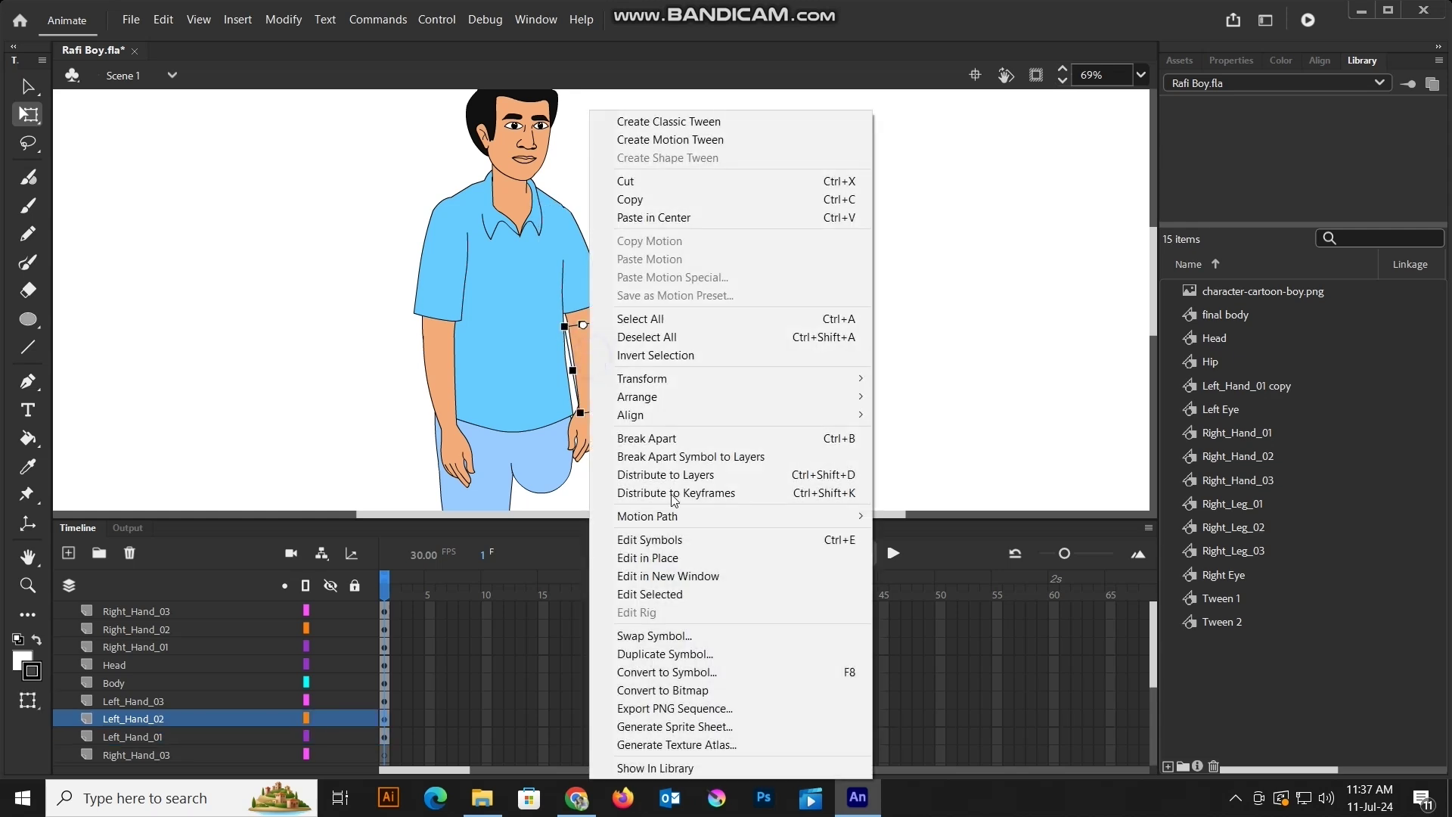
left_click(679, 652)
left_click_drag(809, 203, 783, 207)
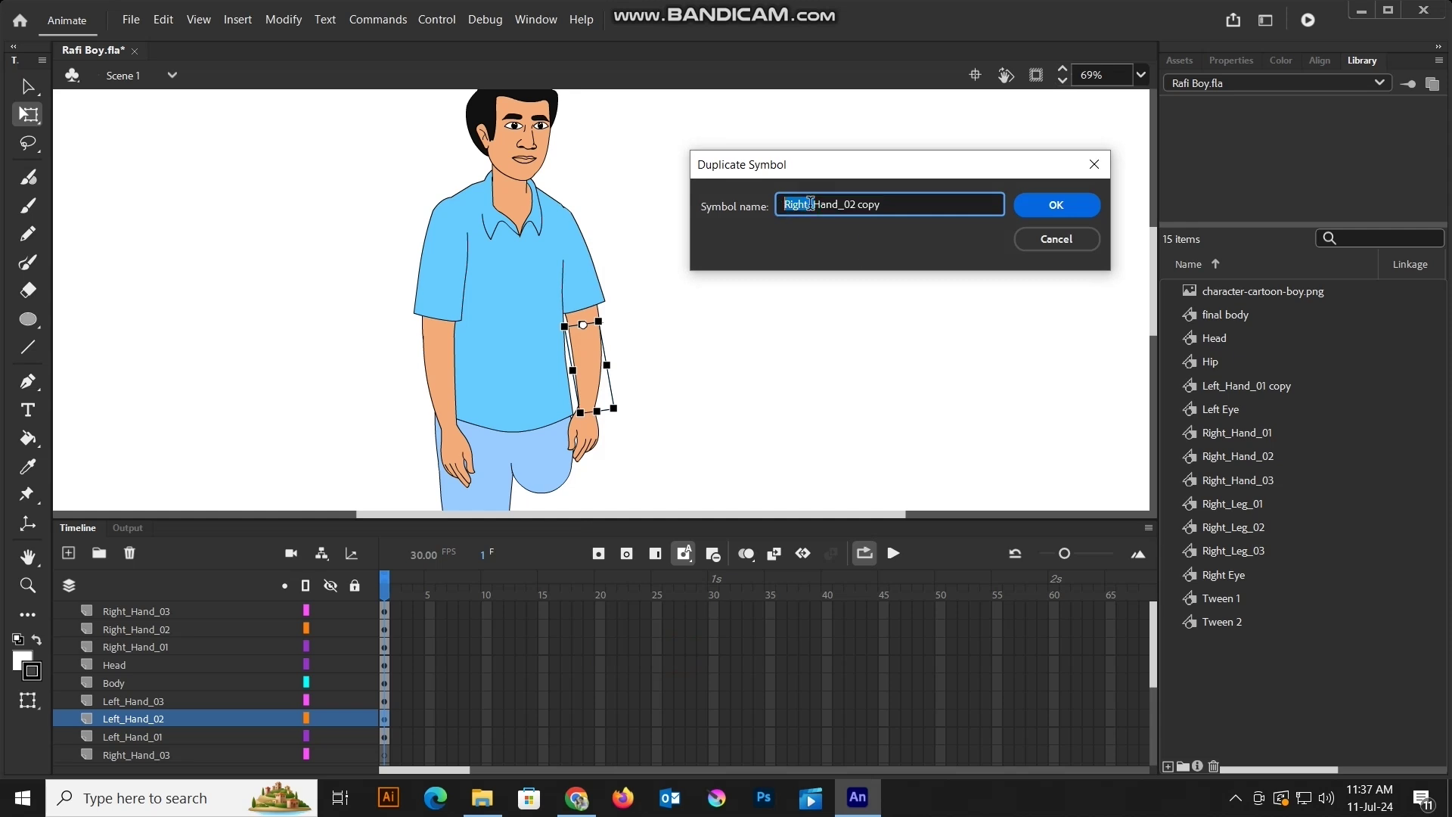
type("Left")
left_click(1074, 206)
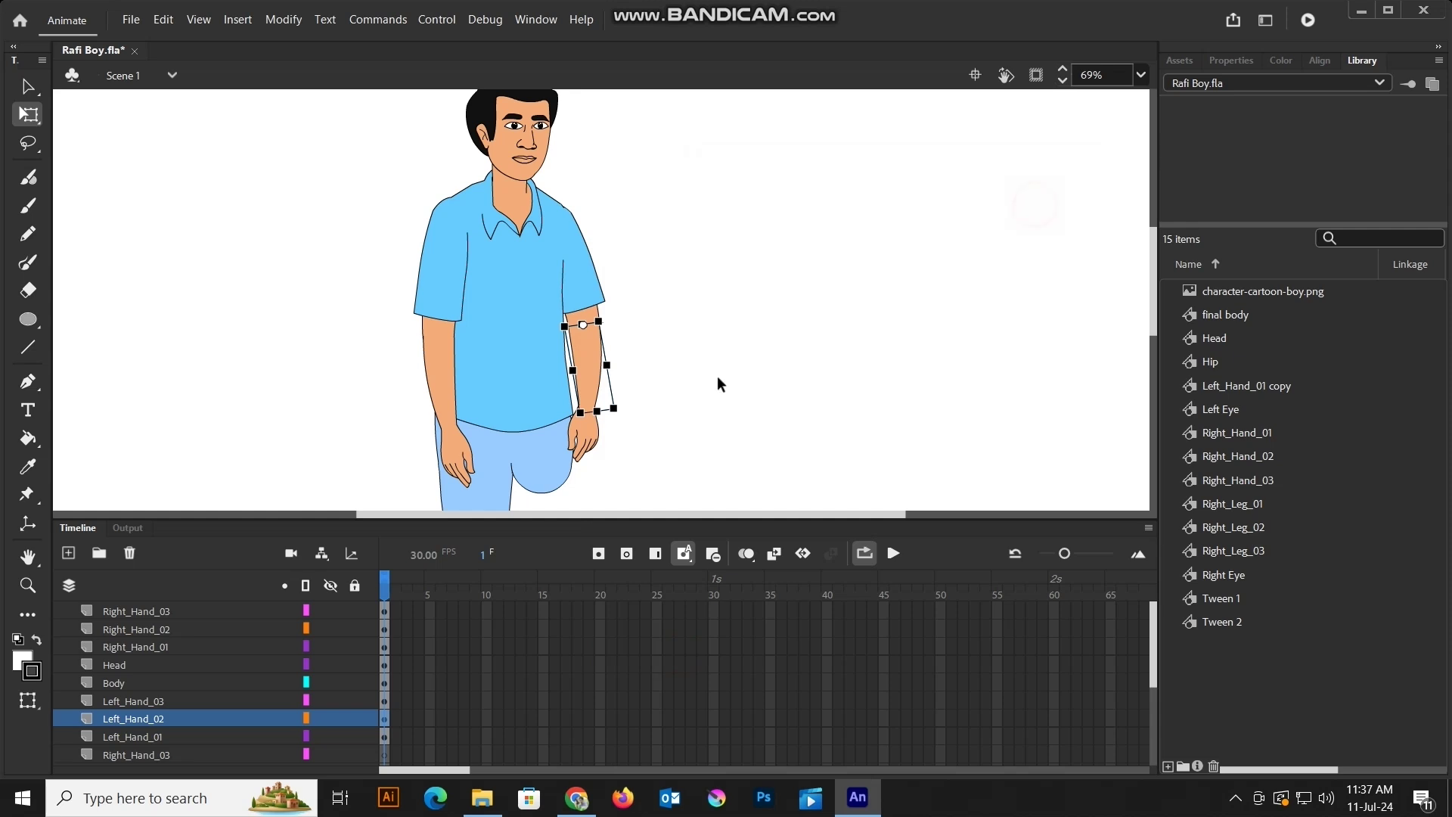
left_click(718, 370)
Duplicate the left hand's symbol under the name "Left_Hand_03 copy".
left_click(594, 430)
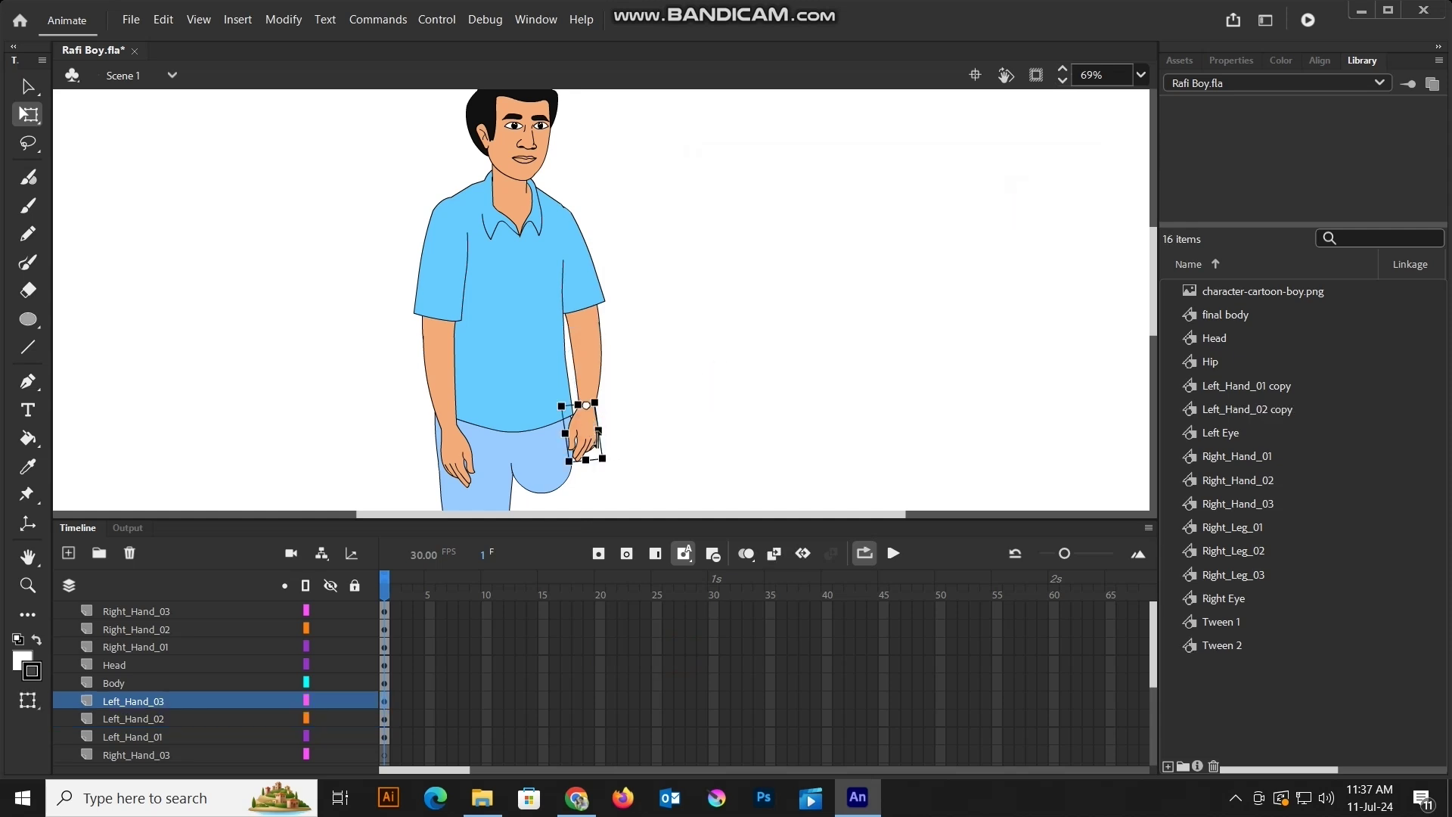
right_click(589, 433)
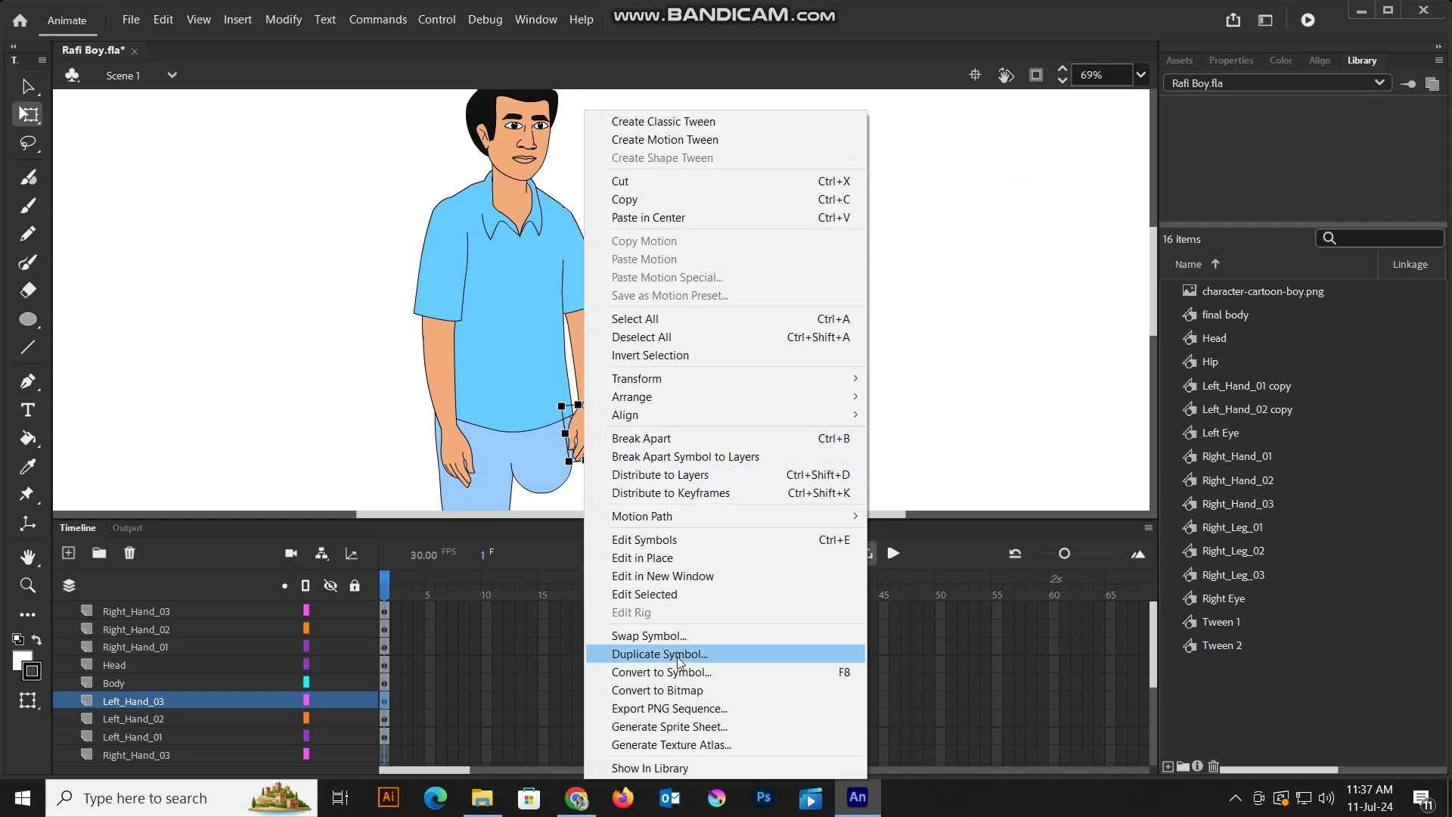
left_click(659, 655)
double_click(811, 210)
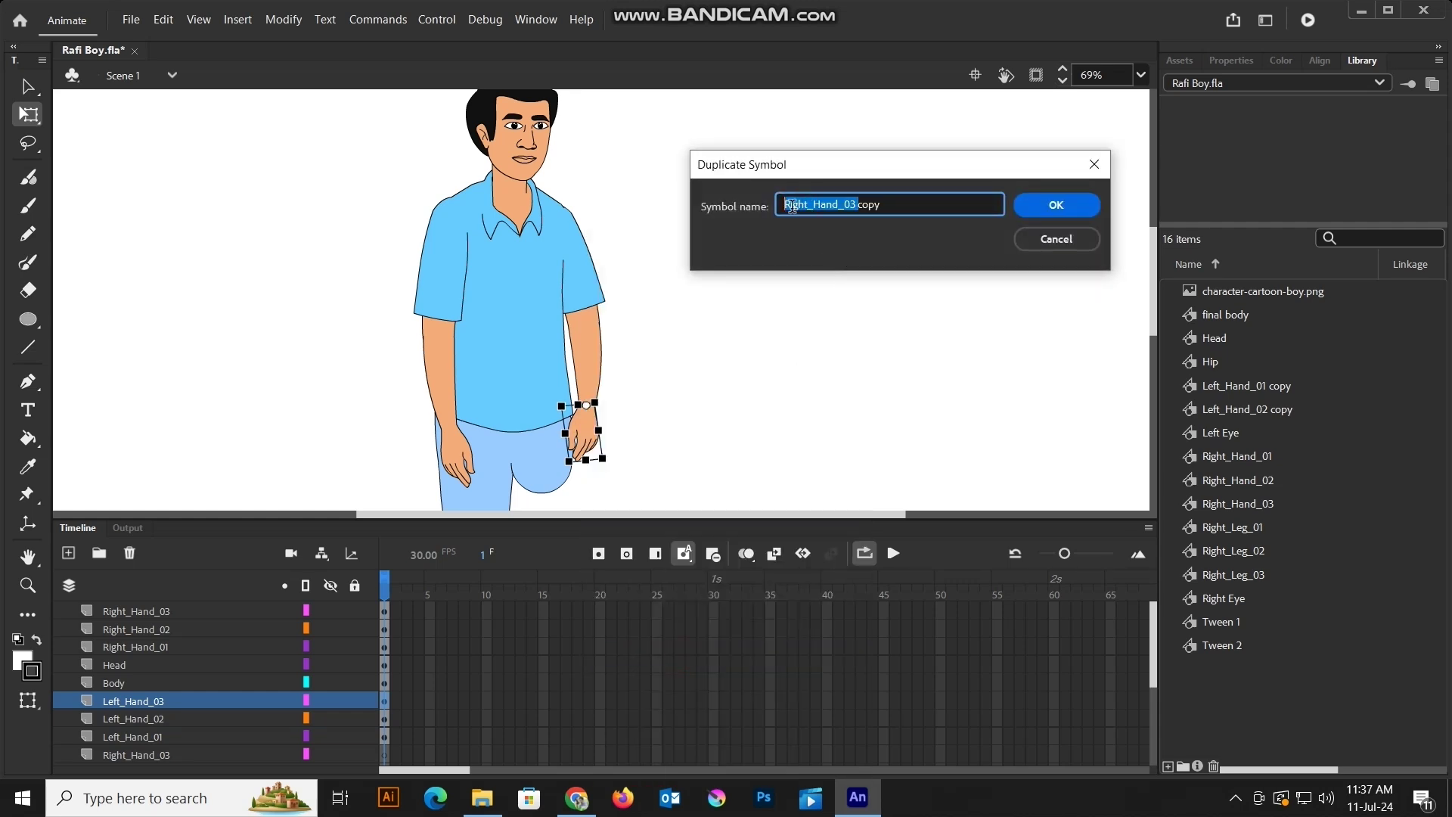
left_click(809, 208)
left_click_drag(807, 207, 776, 207)
type("Left")
left_click(1041, 204)
Copy the right leg's three layers, Right_Leg_01 to Right_Leg_03, and paste them above the originals.
scroll(726, 212, "down", 2)
left_click_drag(688, 335, 696, 242)
scroll(220, 701, "down", 2)
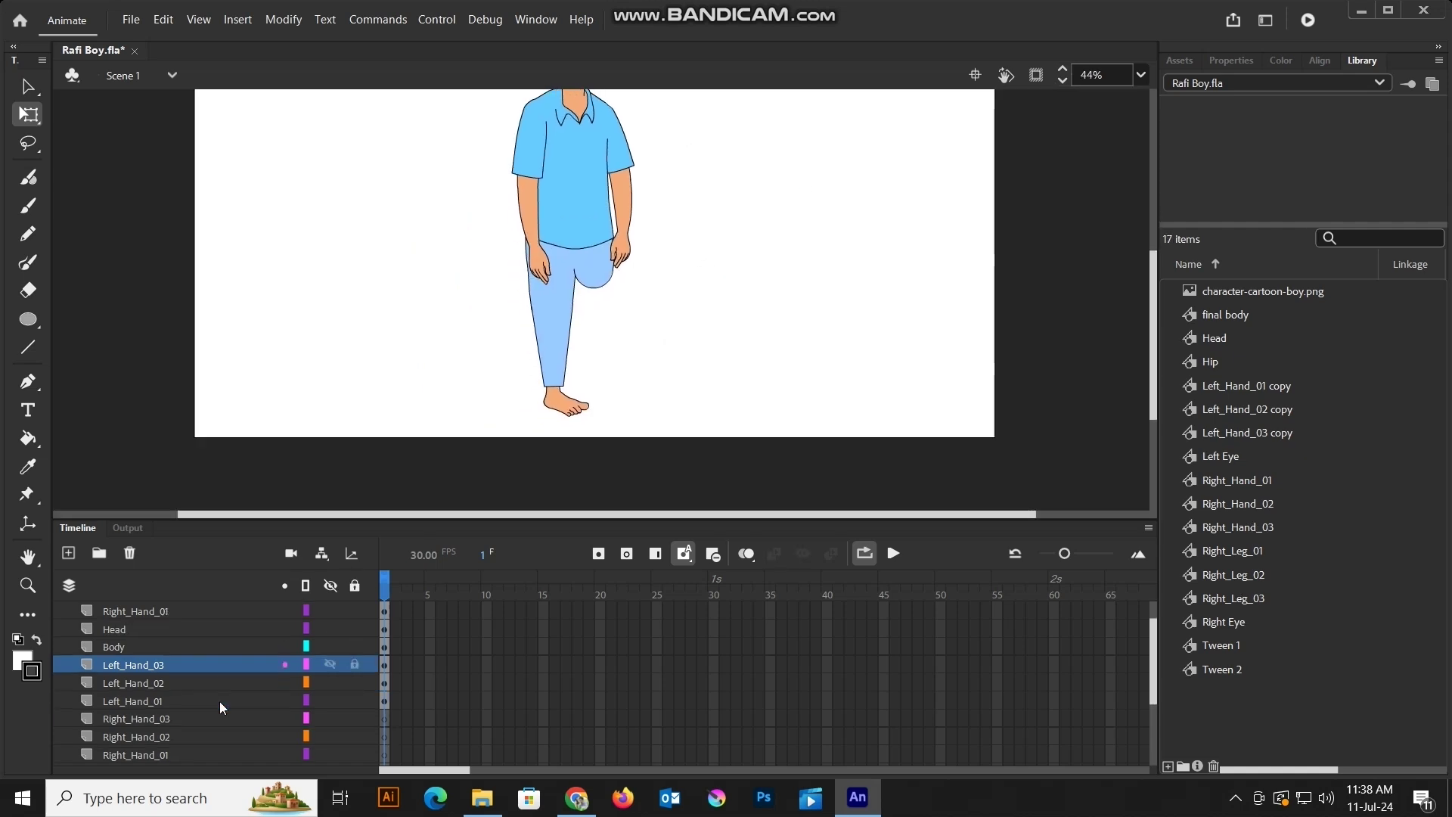
left_click(564, 299)
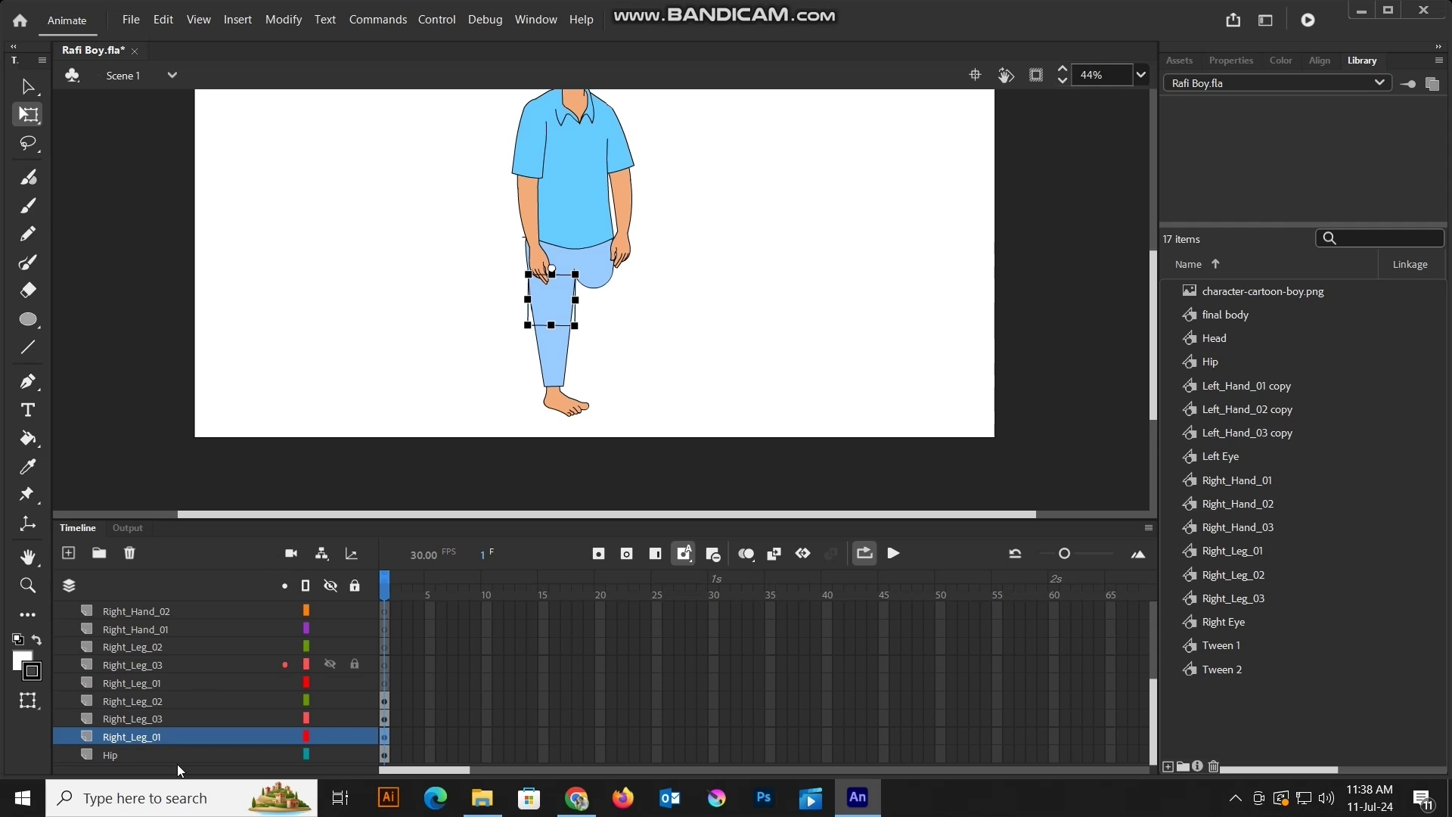
left_click(128, 702, "shift")
right_click(128, 702)
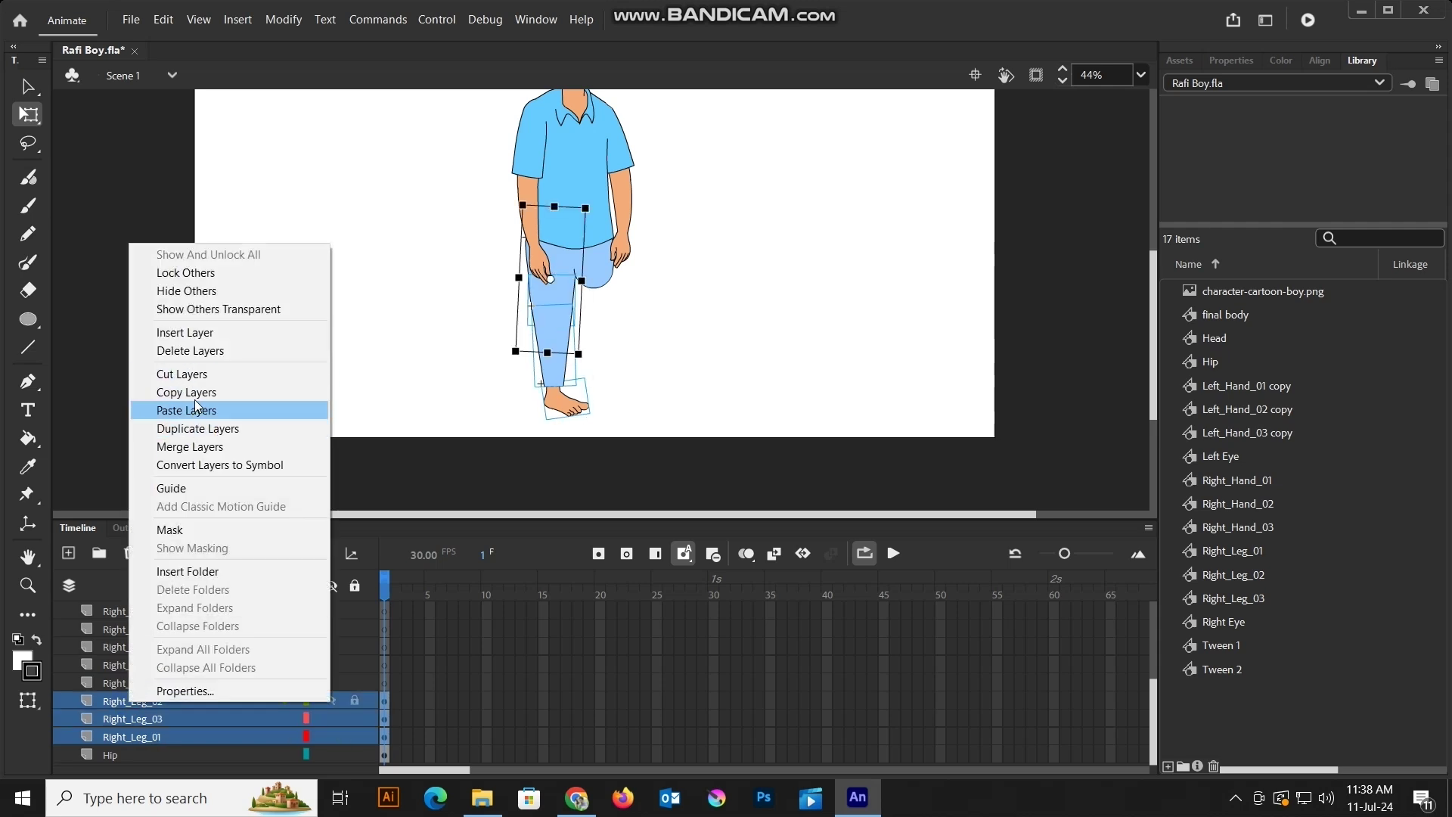
left_click(193, 392)
right_click(149, 700)
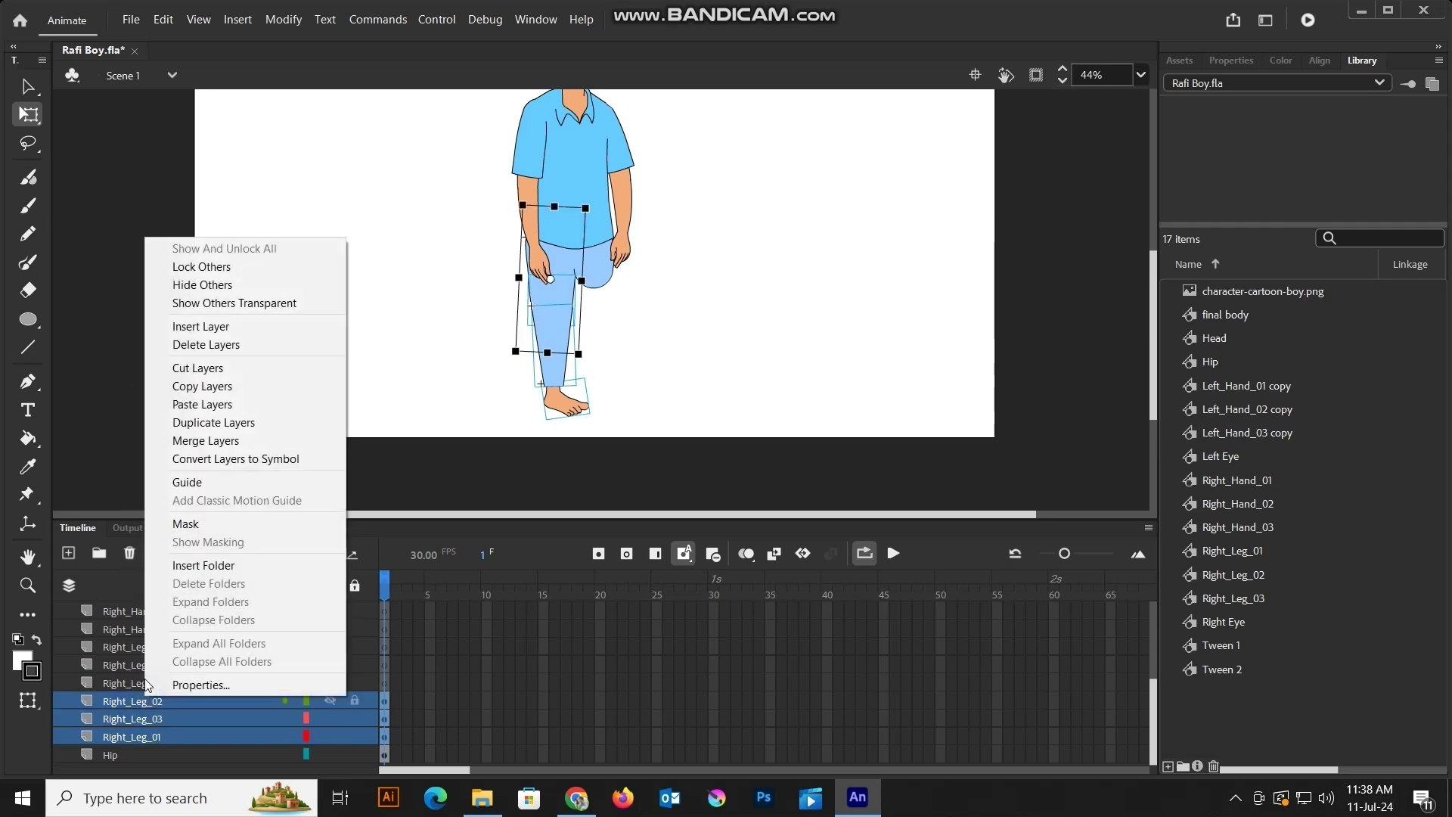
left_click(206, 403)
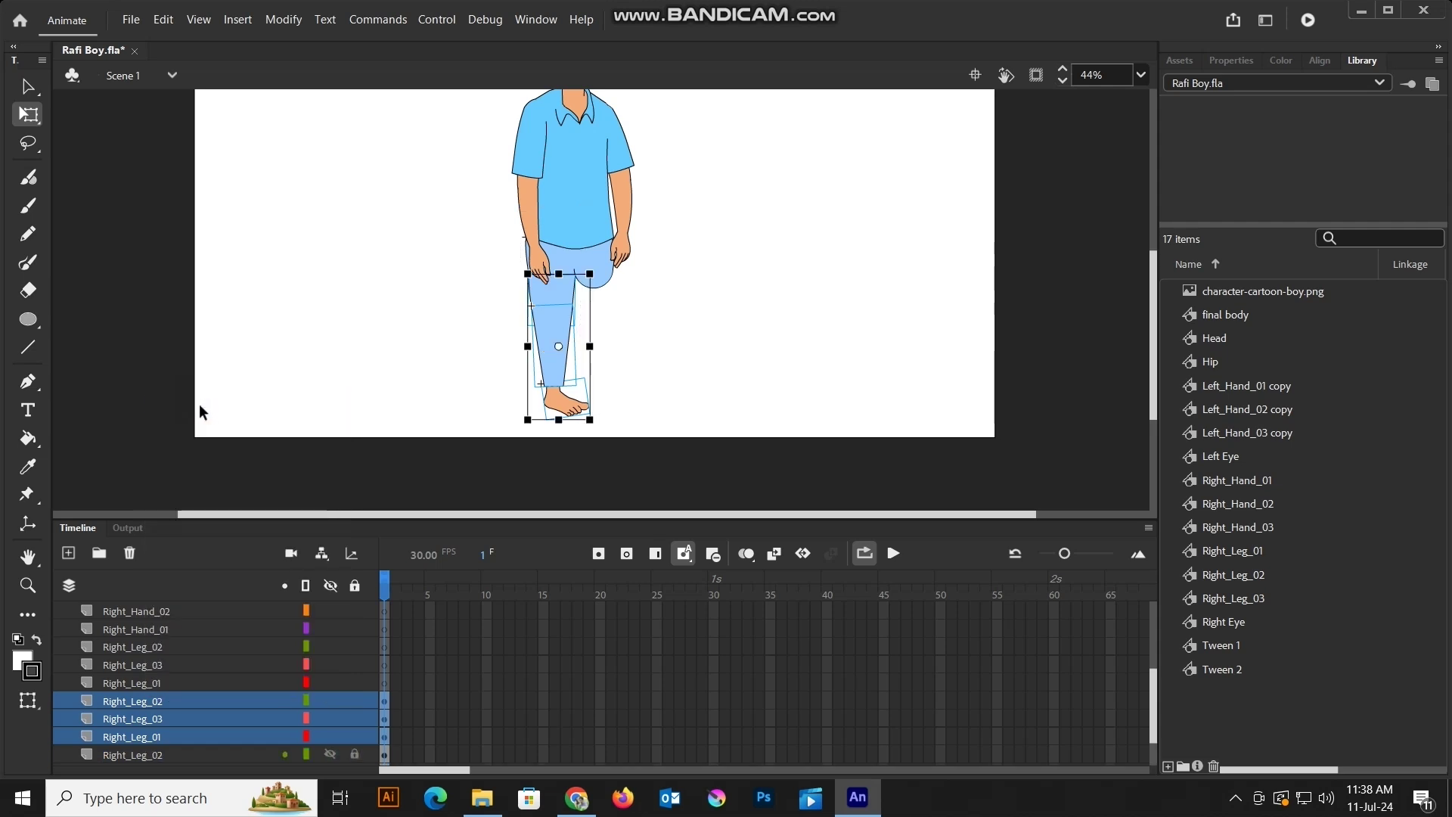
Open the upper pasted Right_Leg_02 layer's name for editing and select the word "Right" in it.
double_click(125, 705)
left_click_drag(133, 700, 109, 699)
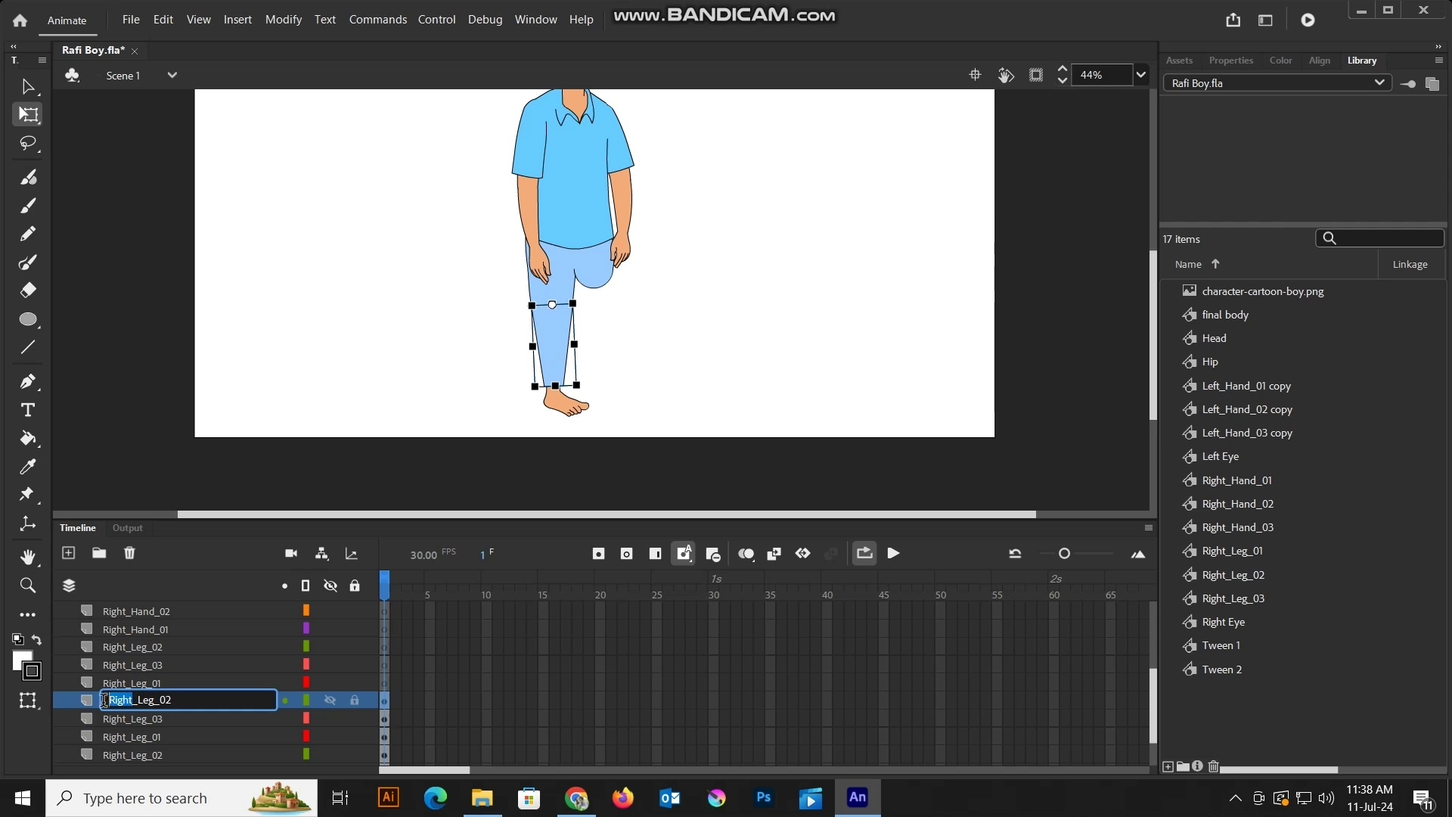
Rename the three duplicated leg layers Left_Leg_02, Left_Leg_03 and Left_Leg_01.
type("Left")
double_click(127, 718)
left_click_drag(133, 717, 101, 720)
type("Left")
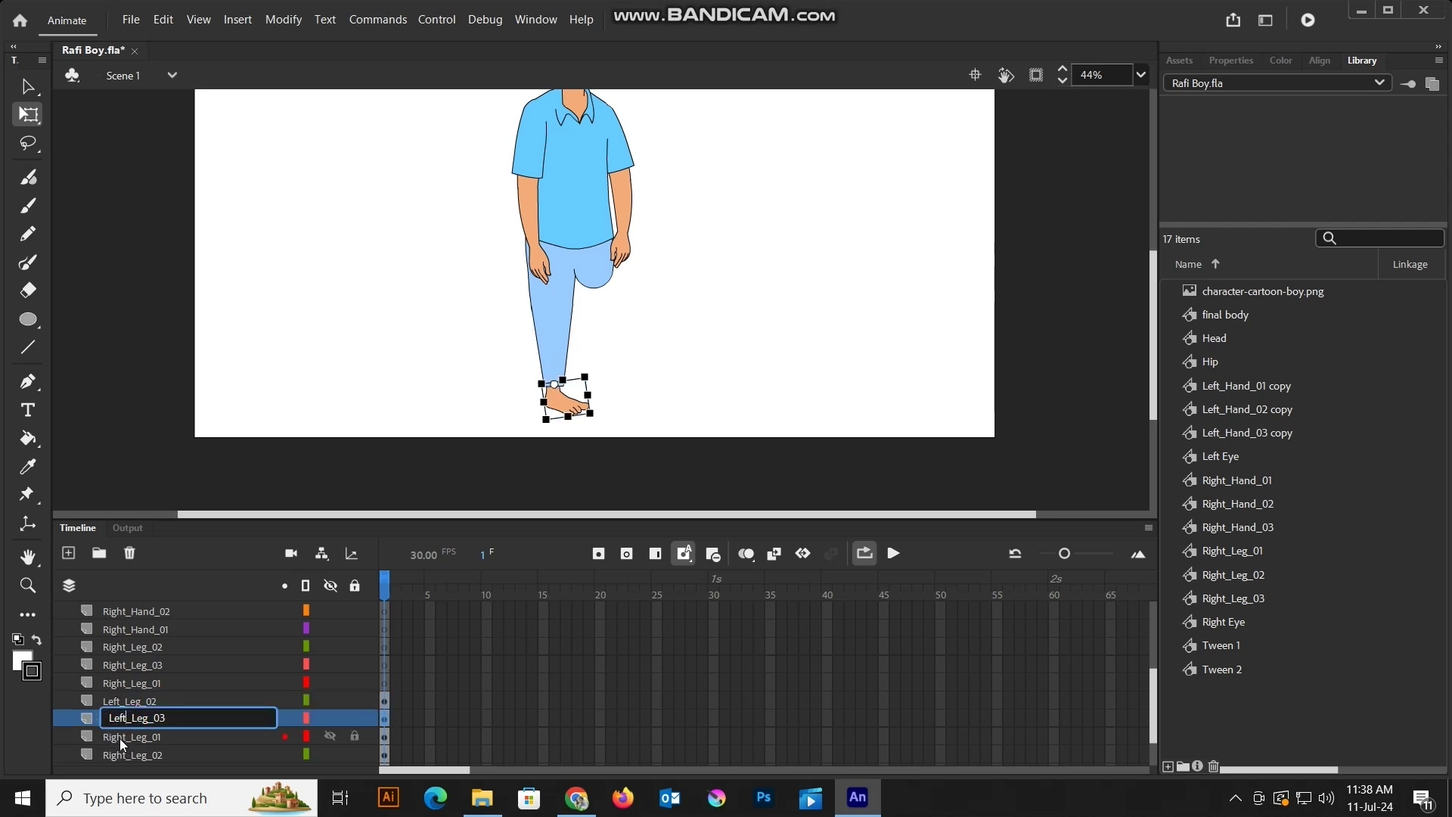
double_click(130, 737)
left_click_drag(135, 736, 97, 735)
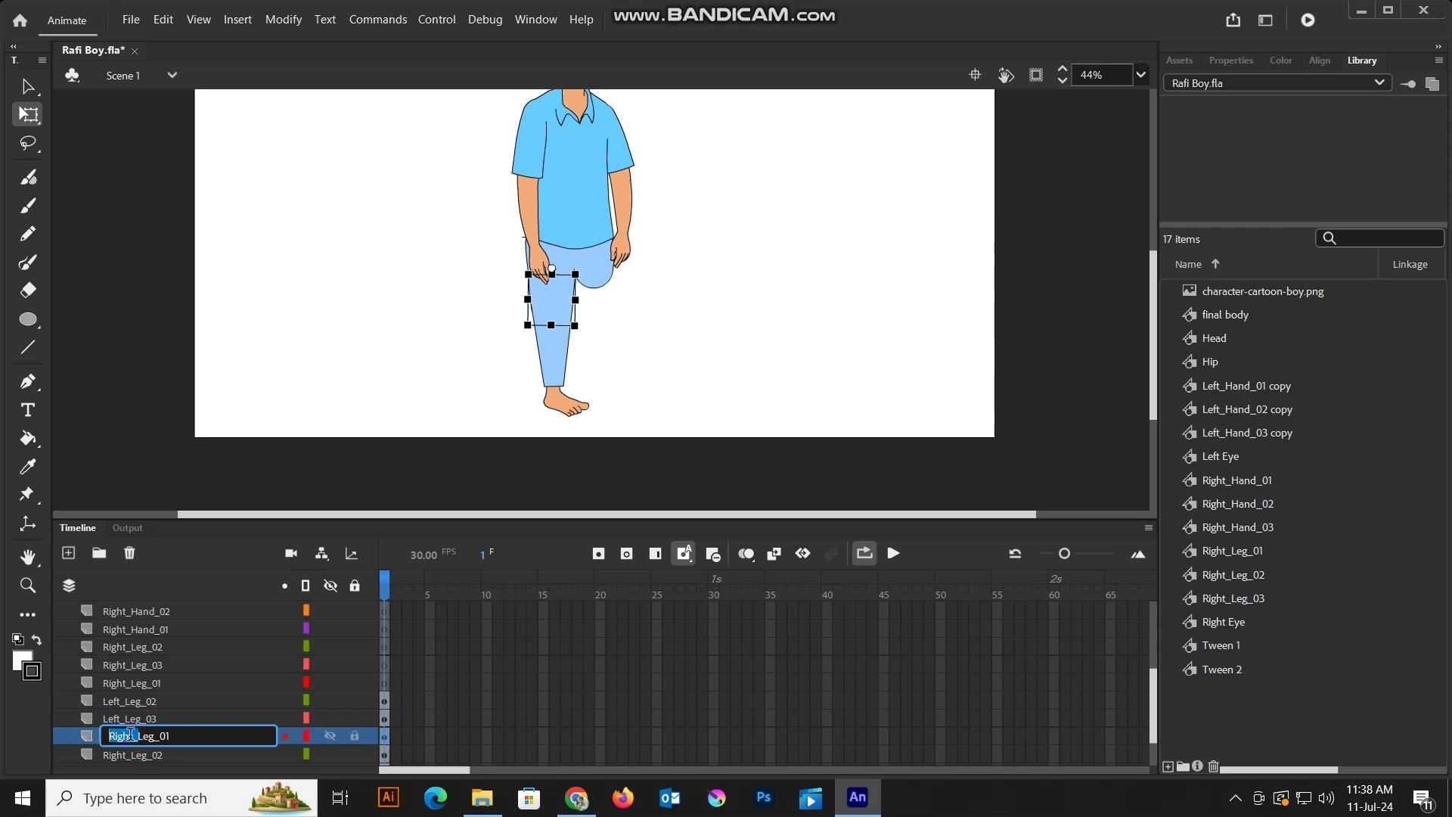
type("Left")
left_click(227, 414)
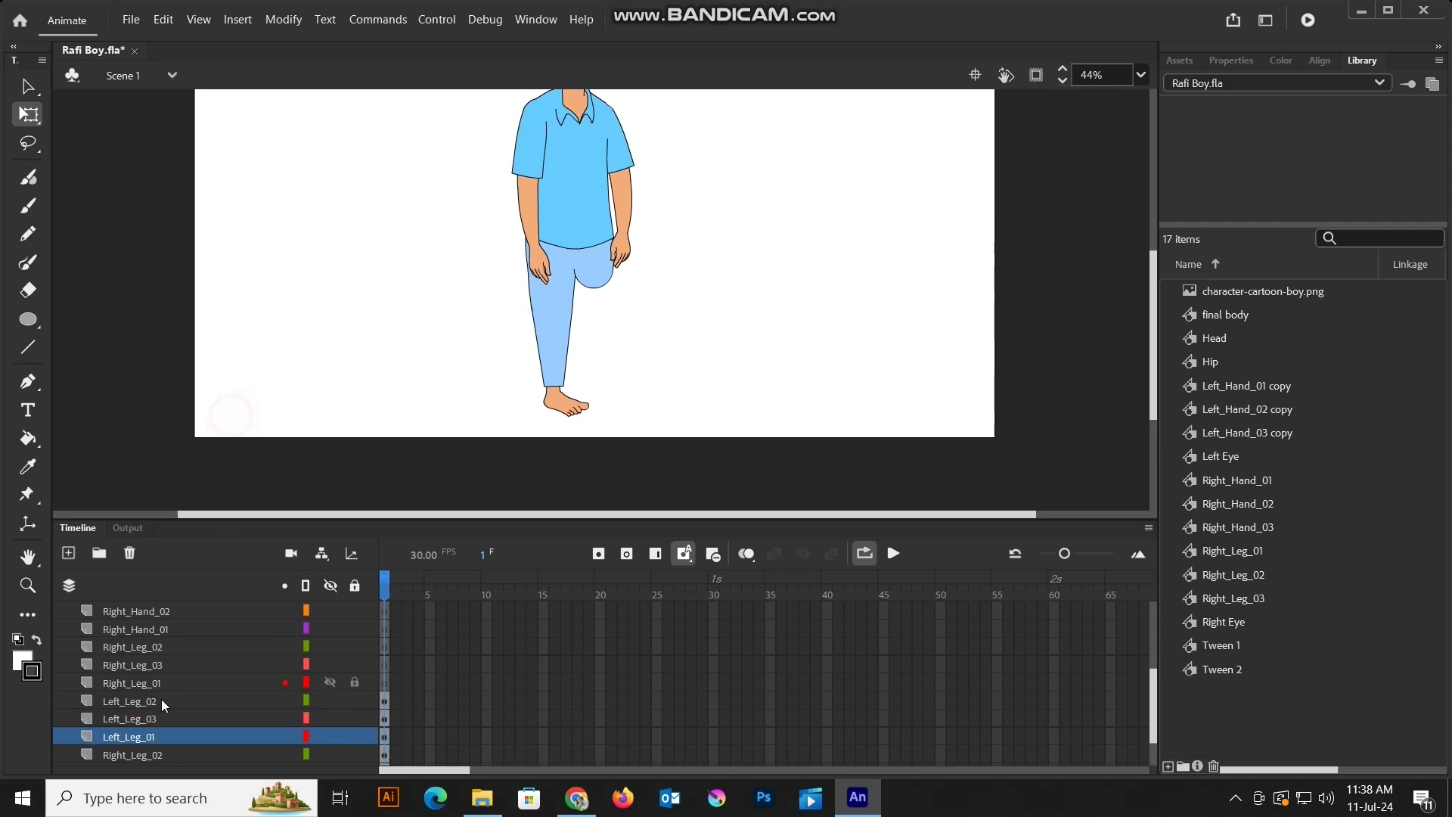
Select the three Left_Leg layers and move their artwork sideways to stand beside the right leg.
left_click(138, 700, "shift")
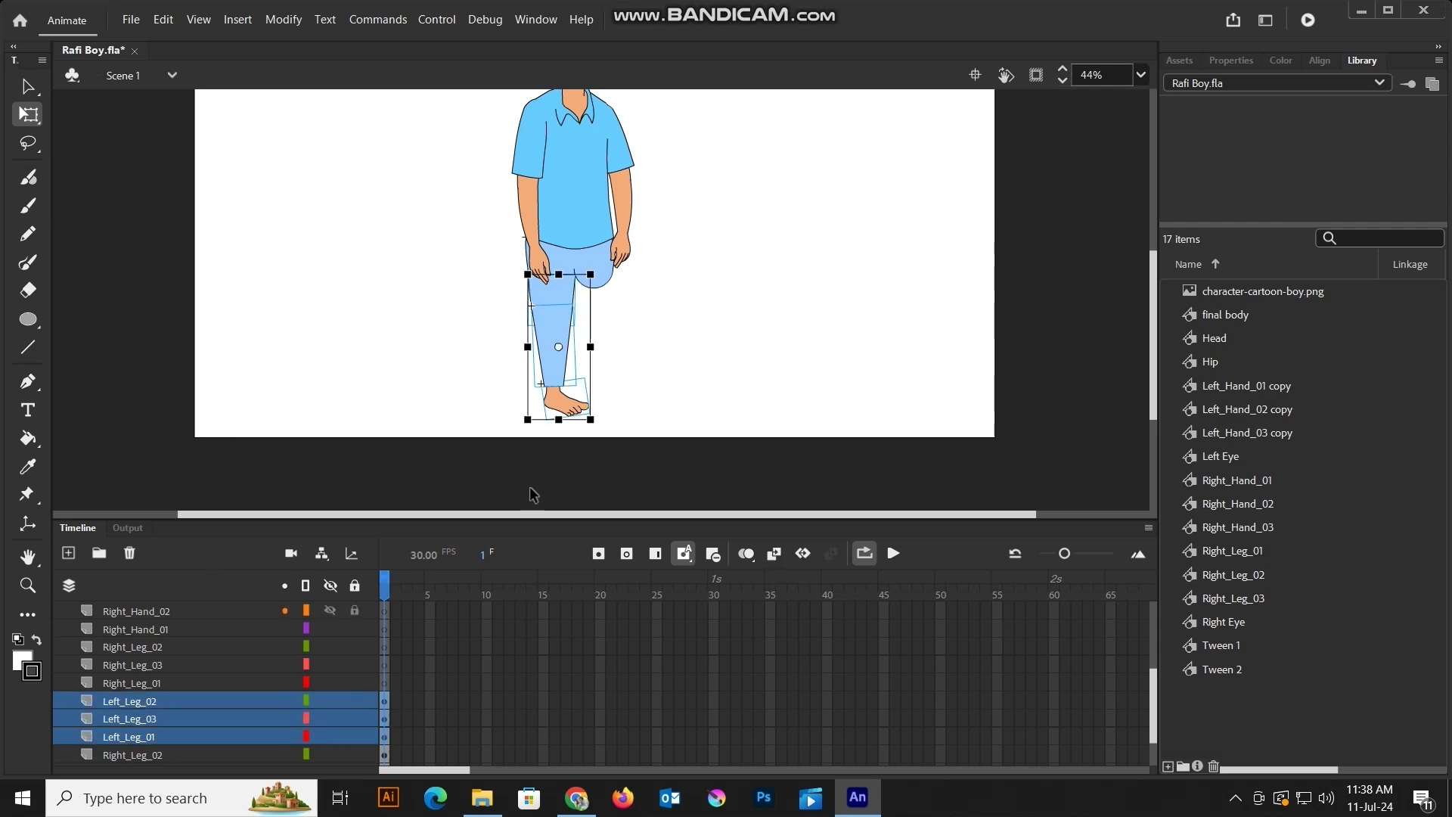
key("shift+Right")
key("shift+Right")
key("shift+Right")
key("shift+Right")
key("shift+Right")
key("shift+Right")
key("shift+Right")
key("shift+Right")
key("shift+Right")
key("shift+Right")
key("shift+Right")
key("shift+Right")
key("shift+Right")
key("shift+Right")
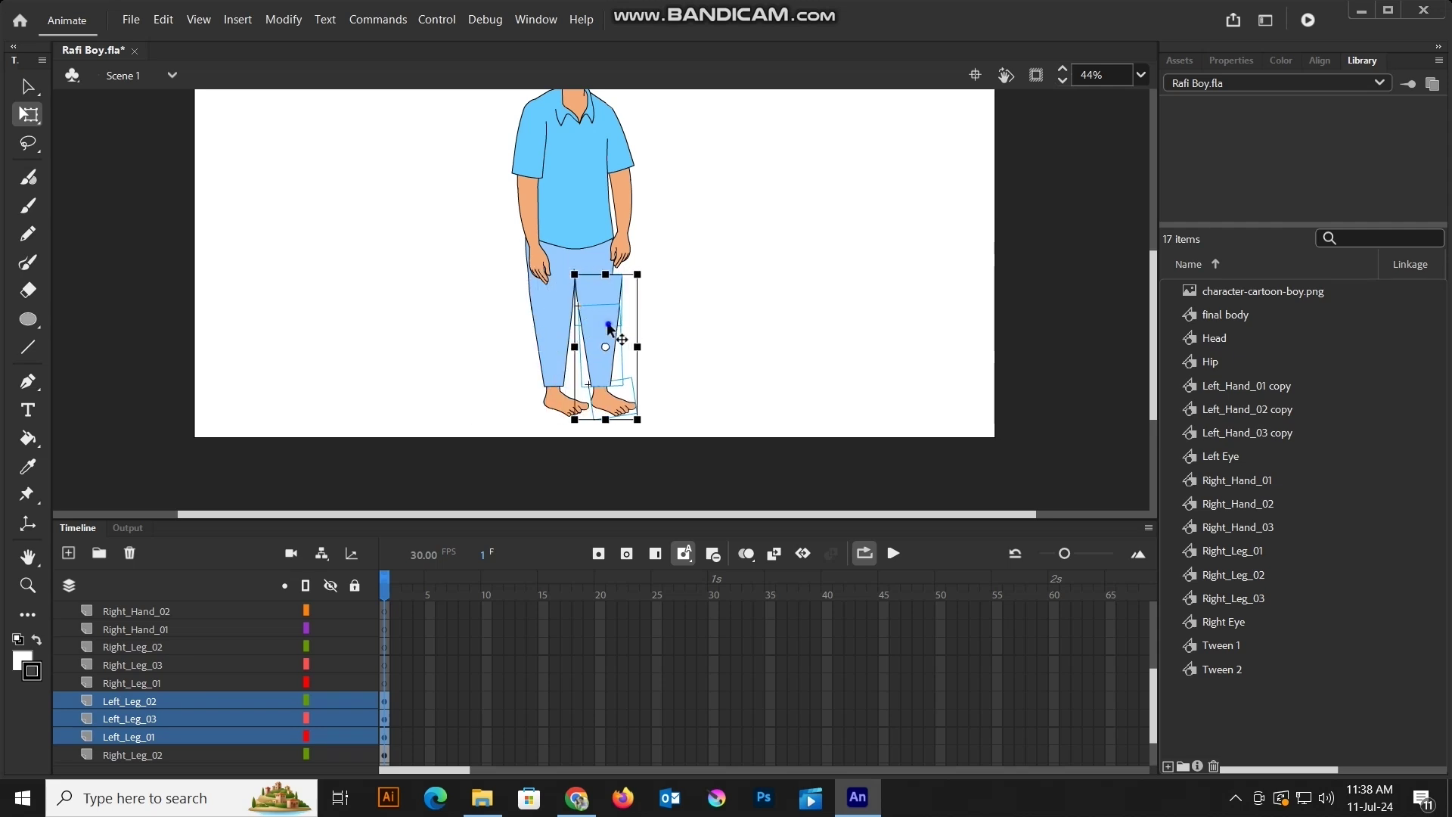
right_click(608, 327)
left_click(839, 148)
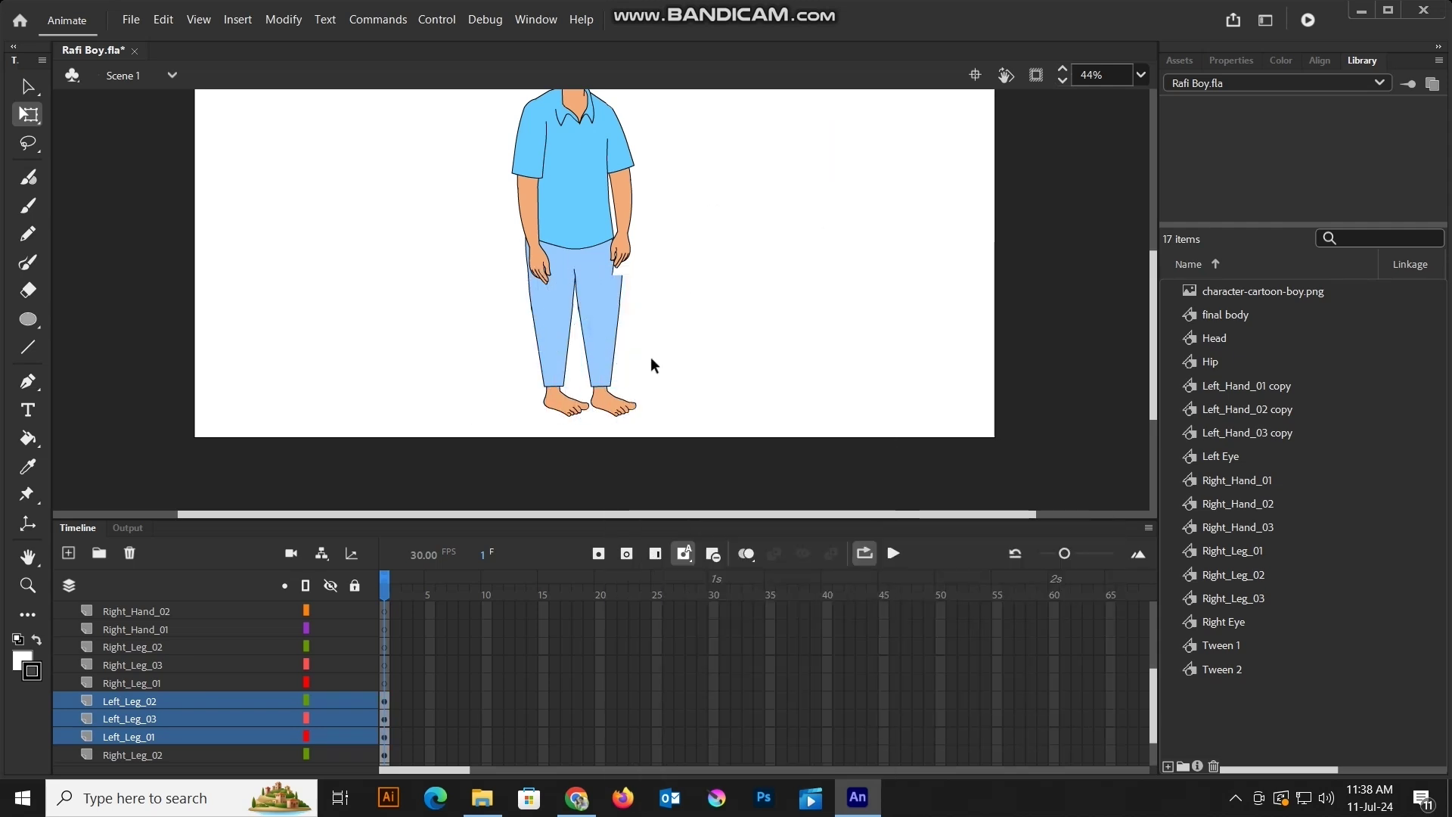
Nudge the left leg's pieces toward the right leg and upward under the hip.
scroll(600, 363, "up", 3)
left_click(671, 191)
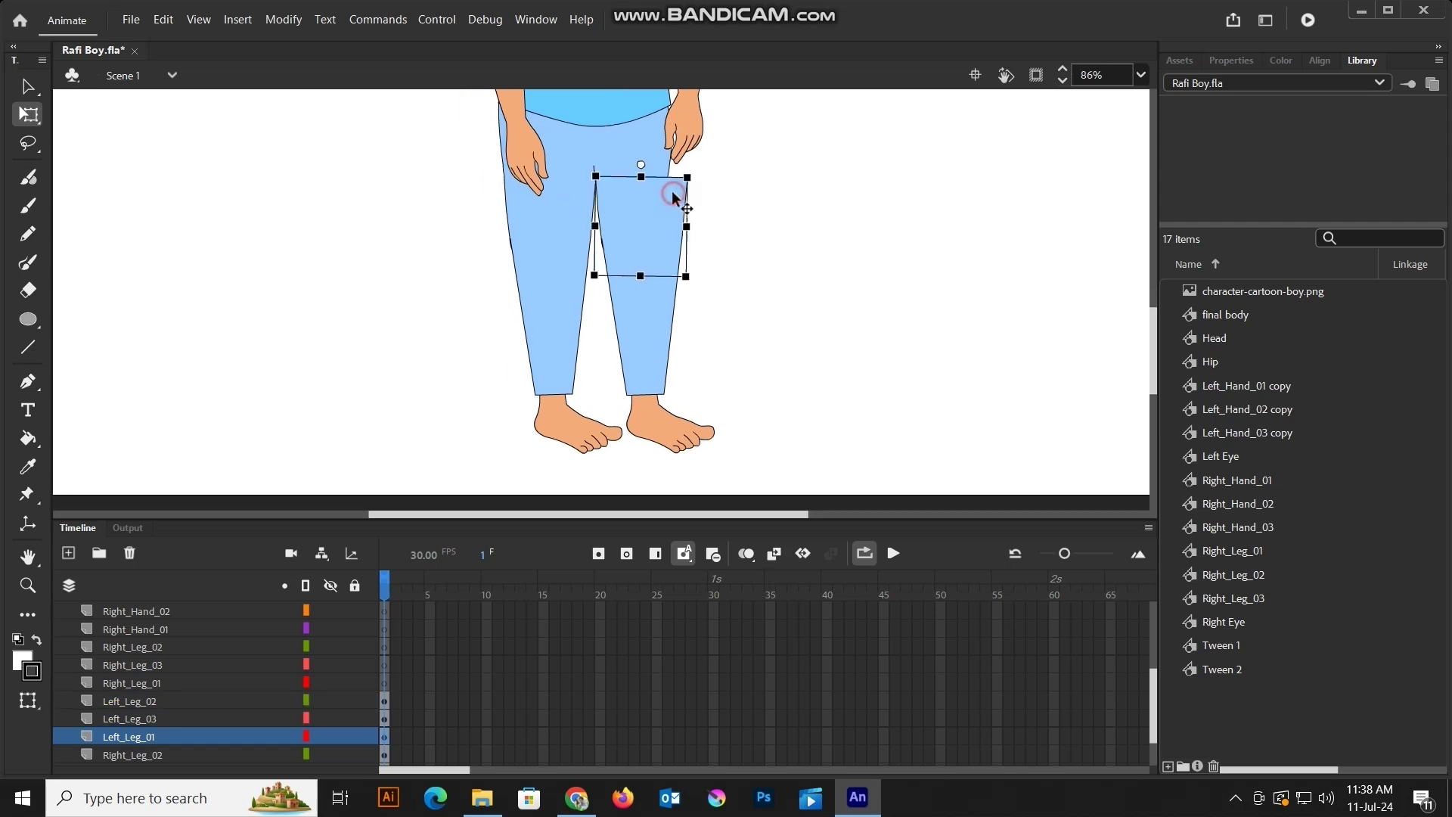
left_click(653, 387)
left_click(667, 433)
key("Left")
key("Left")
key("Left")
key("Left")
key("Left")
key("Left")
key("Left")
key("Left")
key("Up")
key("Up")
key("Left")
key("Left")
key("Left")
key("Left")
key("Left")
key("Left")
key("Left")
key("Left")
key("Left")
key("Left")
key("Left")
key("Left")
key("Left")
key("Left")
key("Left")
key("Left")
key("Left")
key("Left")
key("Left")
key("Left")
key("Up")
key("Up")
key("Up")
key("Up")
key("Up")
key("Up")
key("Up")
key("Up")
key("Up")
key("Up")
key("Up")
key("Up")
key("Up")
key("Up")
key("Up")
key("Up")
key("Up")
key("Up")
key("Up")
left_click(756, 340)
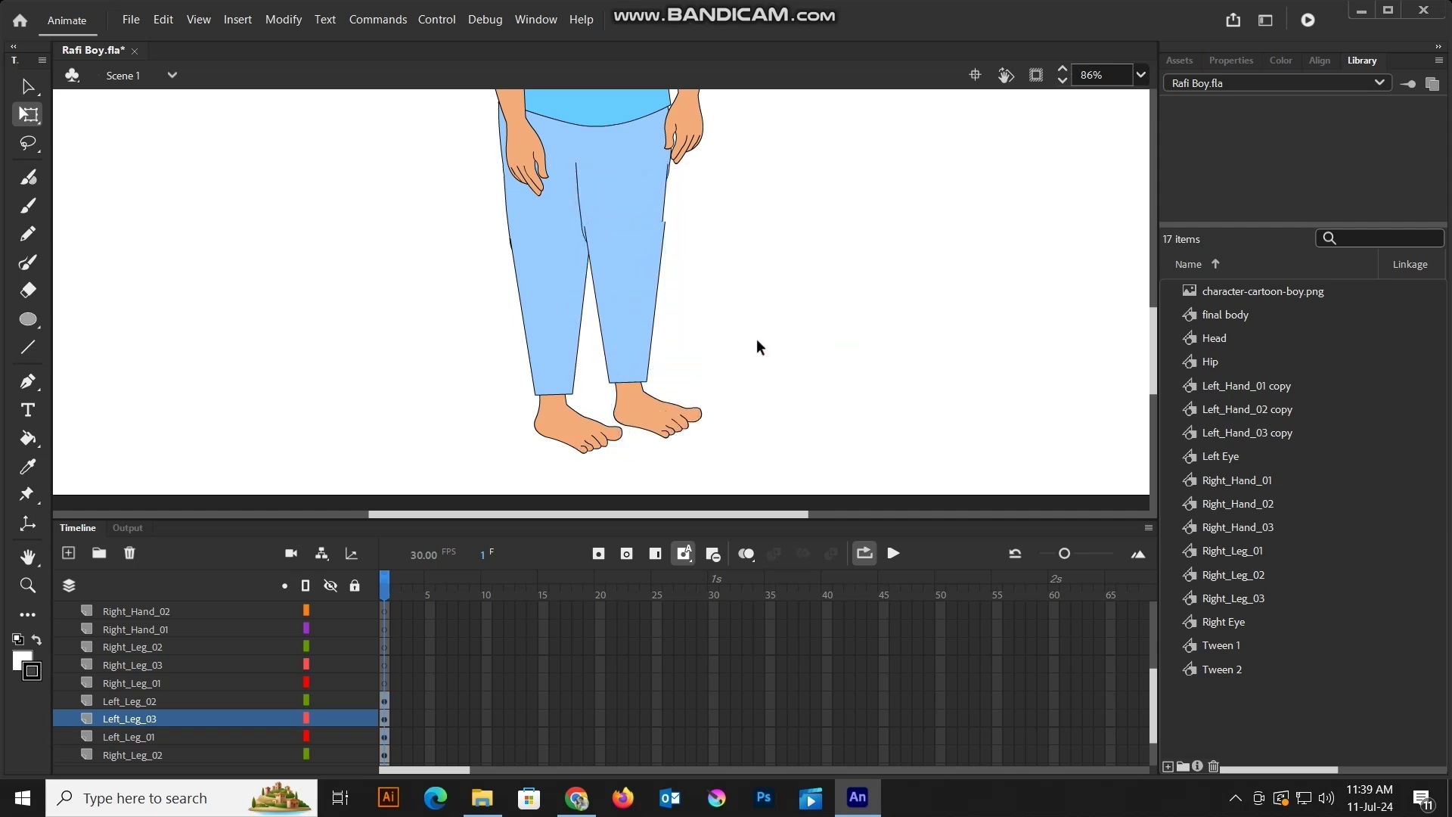
Undo the last nudges of the left leg.
left_click(627, 253)
left_click(801, 319)
key("ctrl+z")
key("ctrl+z")
key("ctrl+z")
key("ctrl+z")
key("ctrl+z")
key("ctrl+z")
key("ctrl+z")
key("ctrl+z")
key("ctrl+z")
key("ctrl+z")
key("ctrl+z")
key("ctrl+z")
key("ctrl+z")
key("ctrl+z")
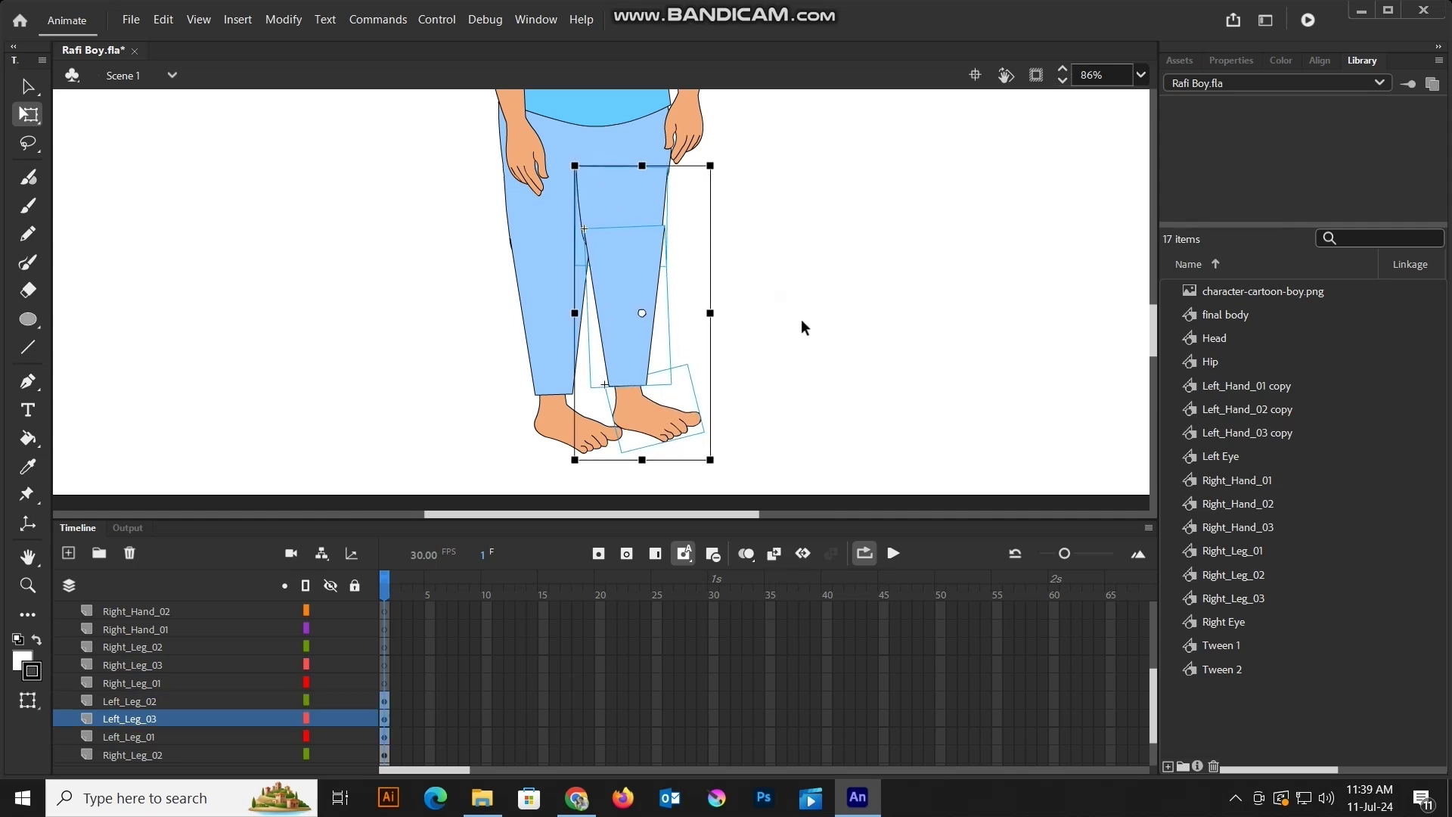
Move the whole left leg away from the body and nudge its lower-leg piece slightly left to align with the thigh.
left_click_drag(634, 295, 757, 295)
left_click(875, 295)
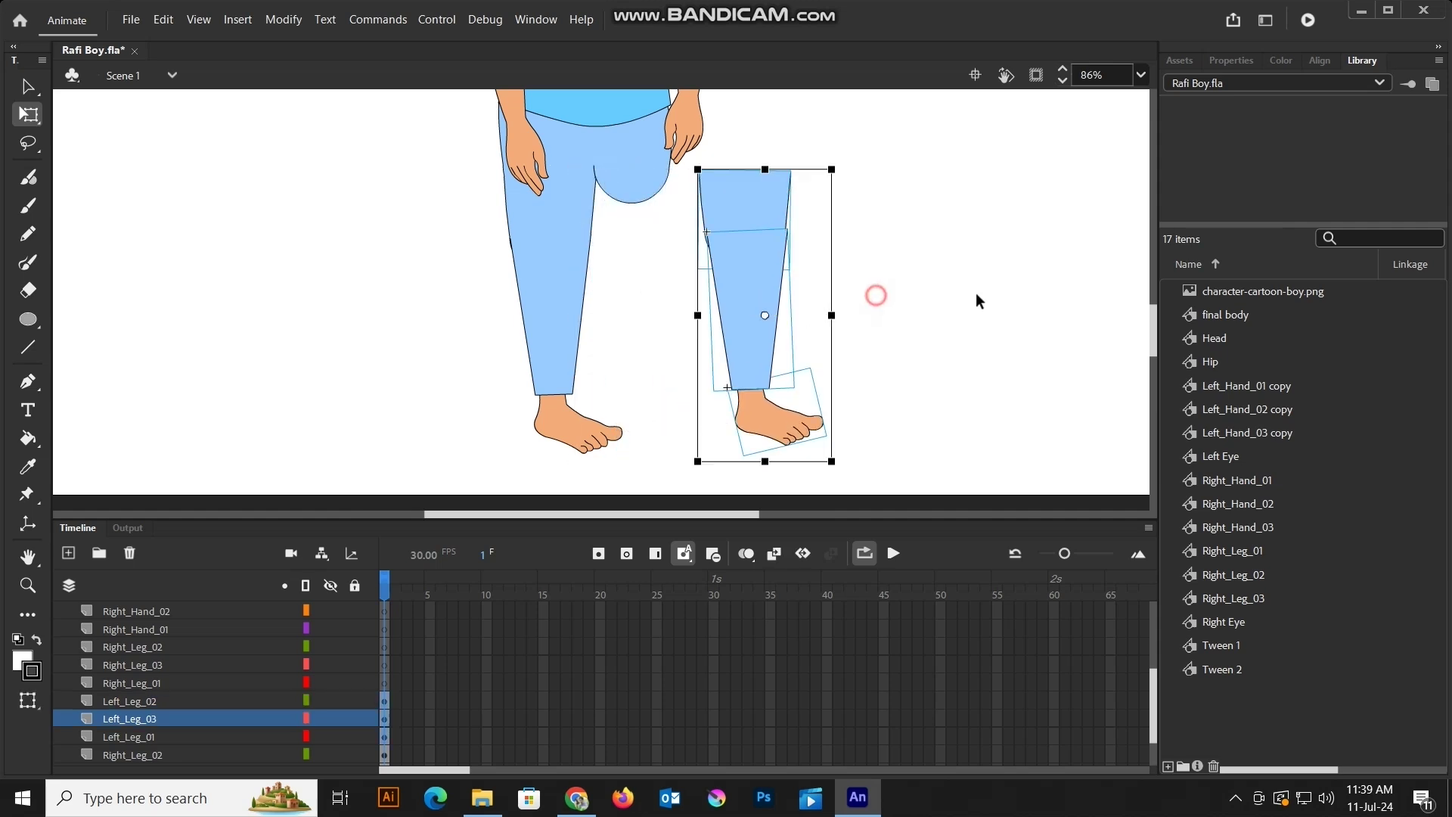
scroll(819, 269, "up", 3)
left_click(699, 244)
key("Left")
key("Left")
key("Left")
left_click(855, 264)
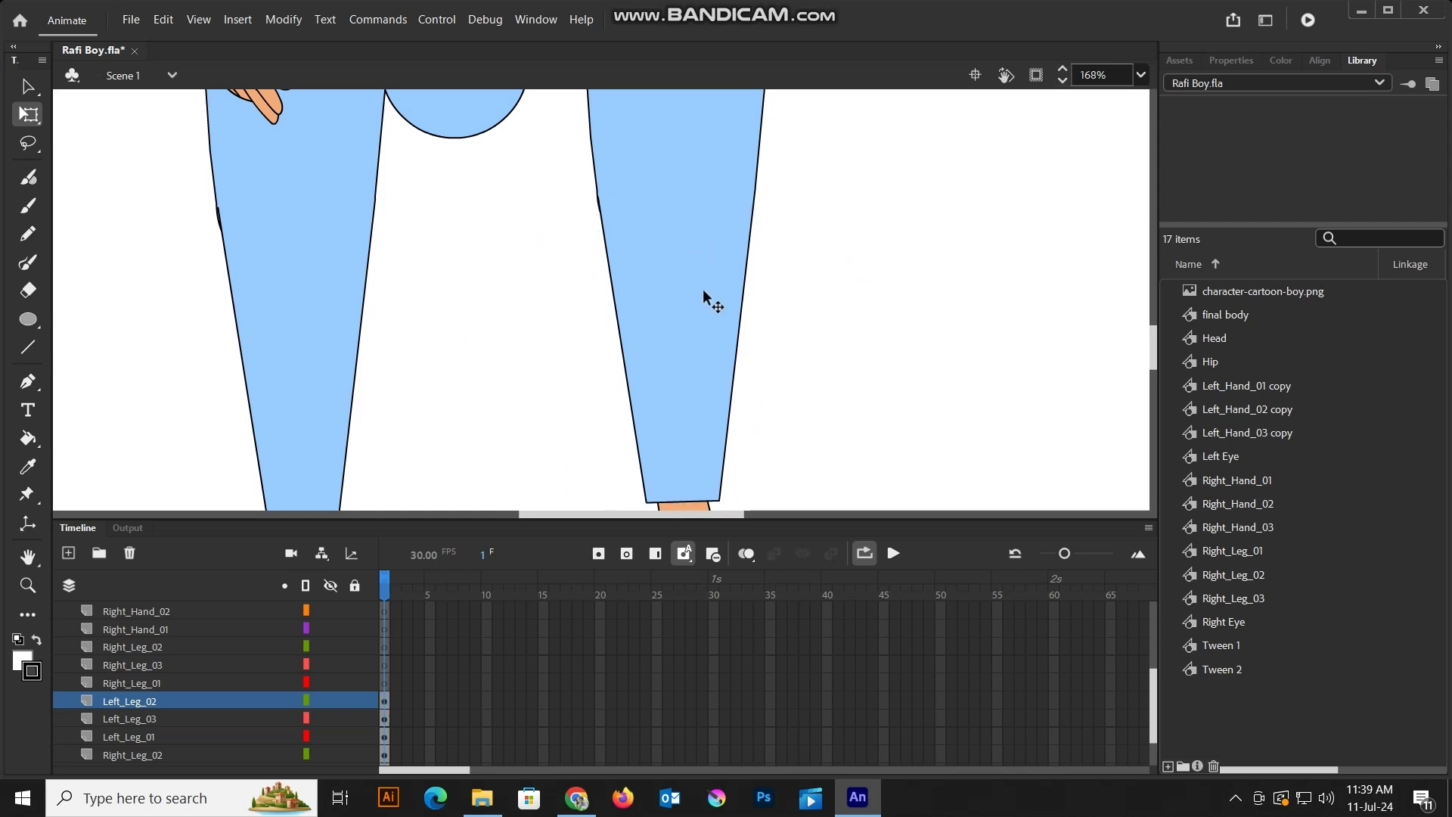
Move the left leg back under the hip and raise it slightly so the thigh lines up with the trousers' edge.
scroll(680, 291, "down", 3)
left_click(652, 225)
left_click_drag(655, 229, 532, 228)
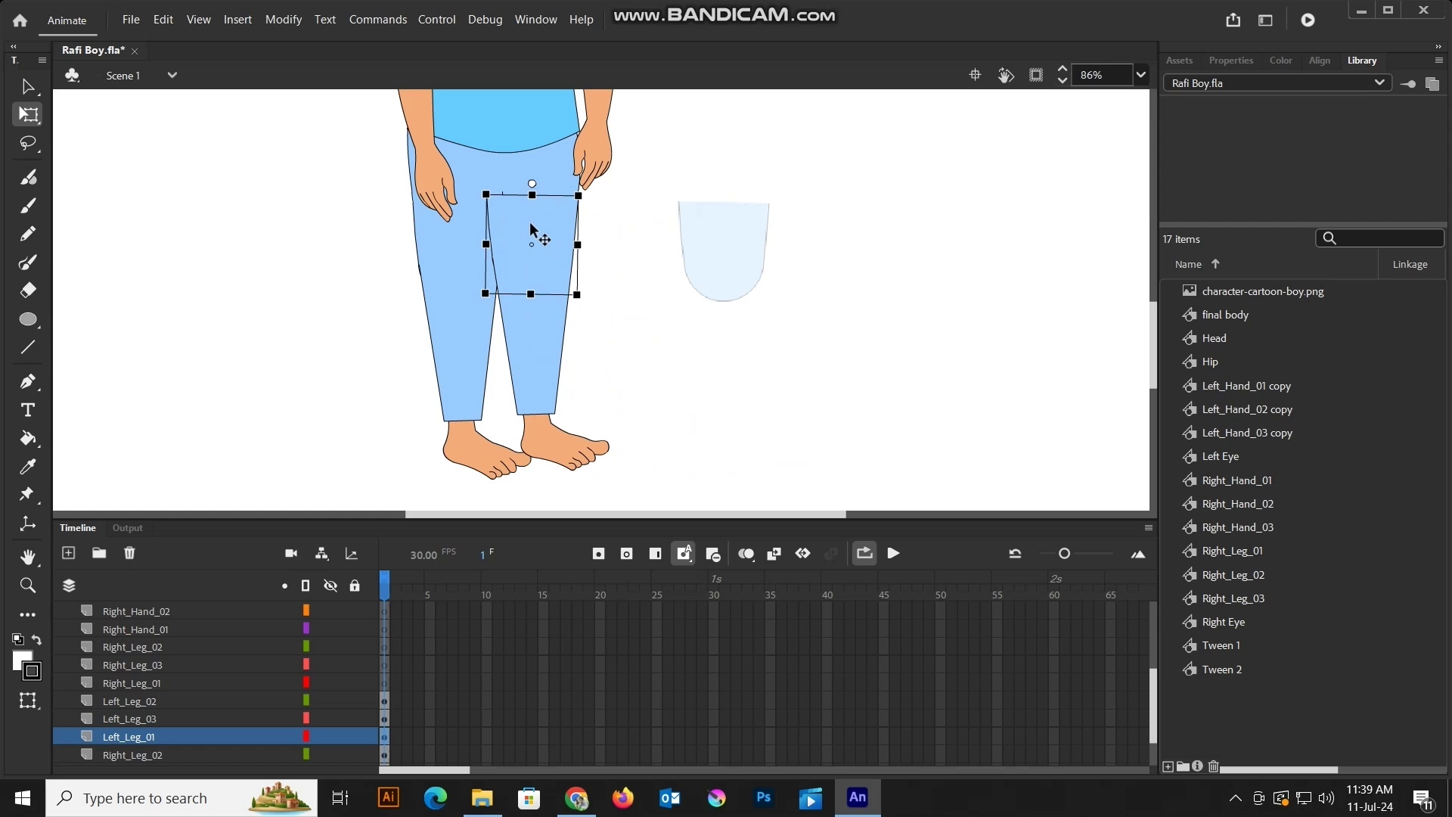
scroll(537, 203, "up", 4)
left_click_drag(573, 261, 577, 242)
left_click(810, 220)
scroll(597, 159, "down", 4)
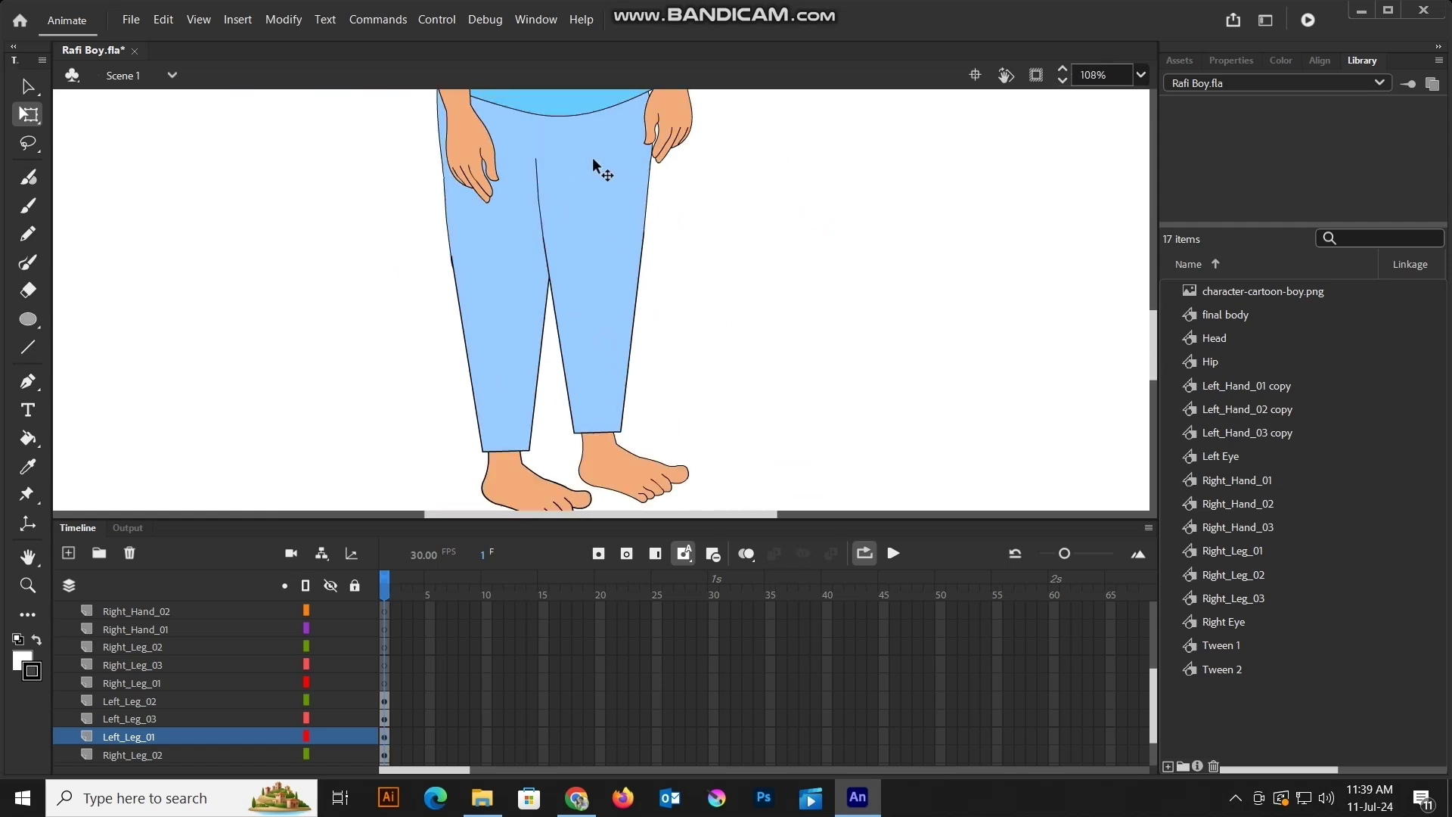
left_click_drag(729, 285, 671, 288)
left_click(538, 214)
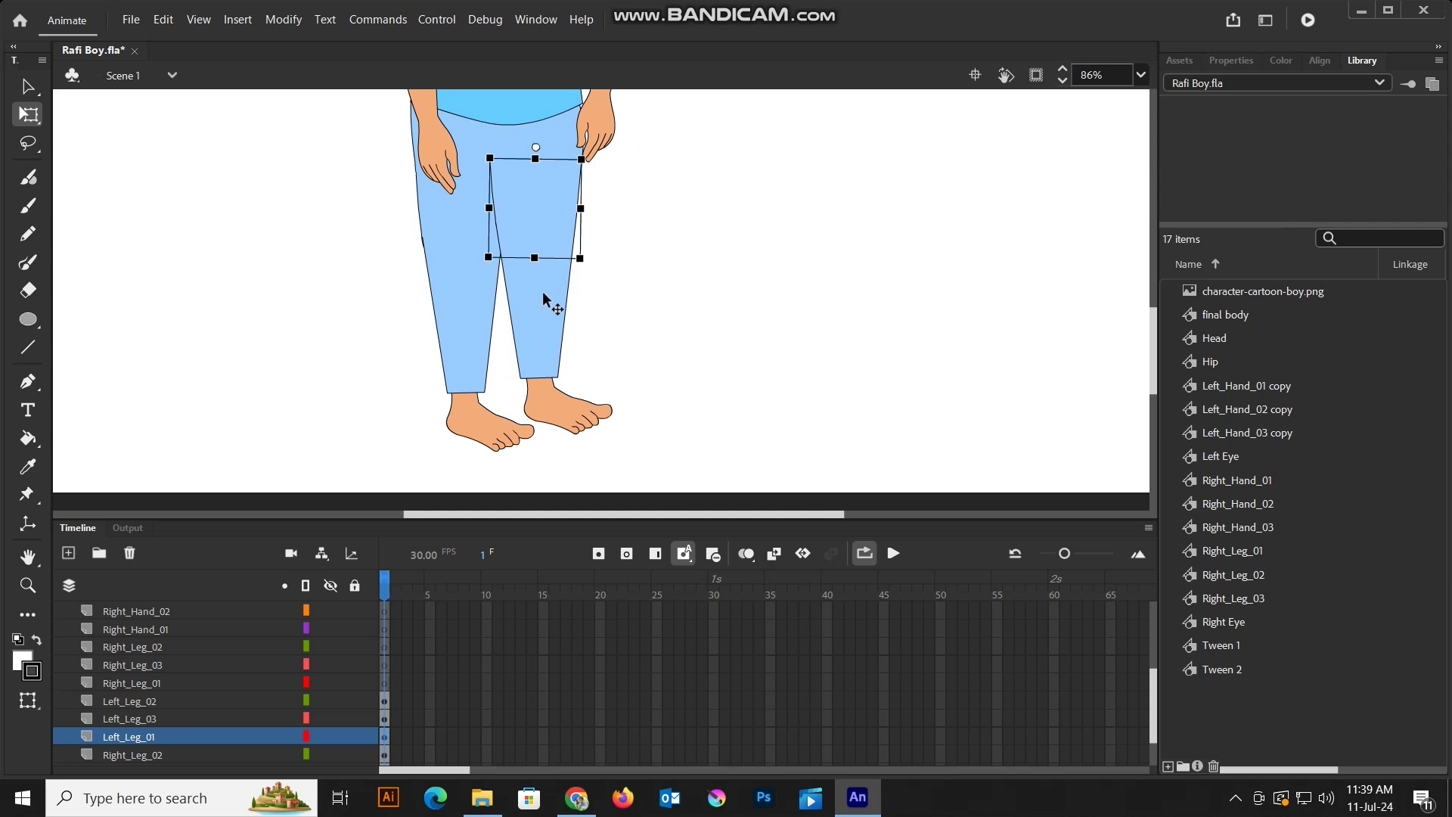
Try moving the complete left leg away from the hip and undo the move.
scroll(174, 734, "down", 2)
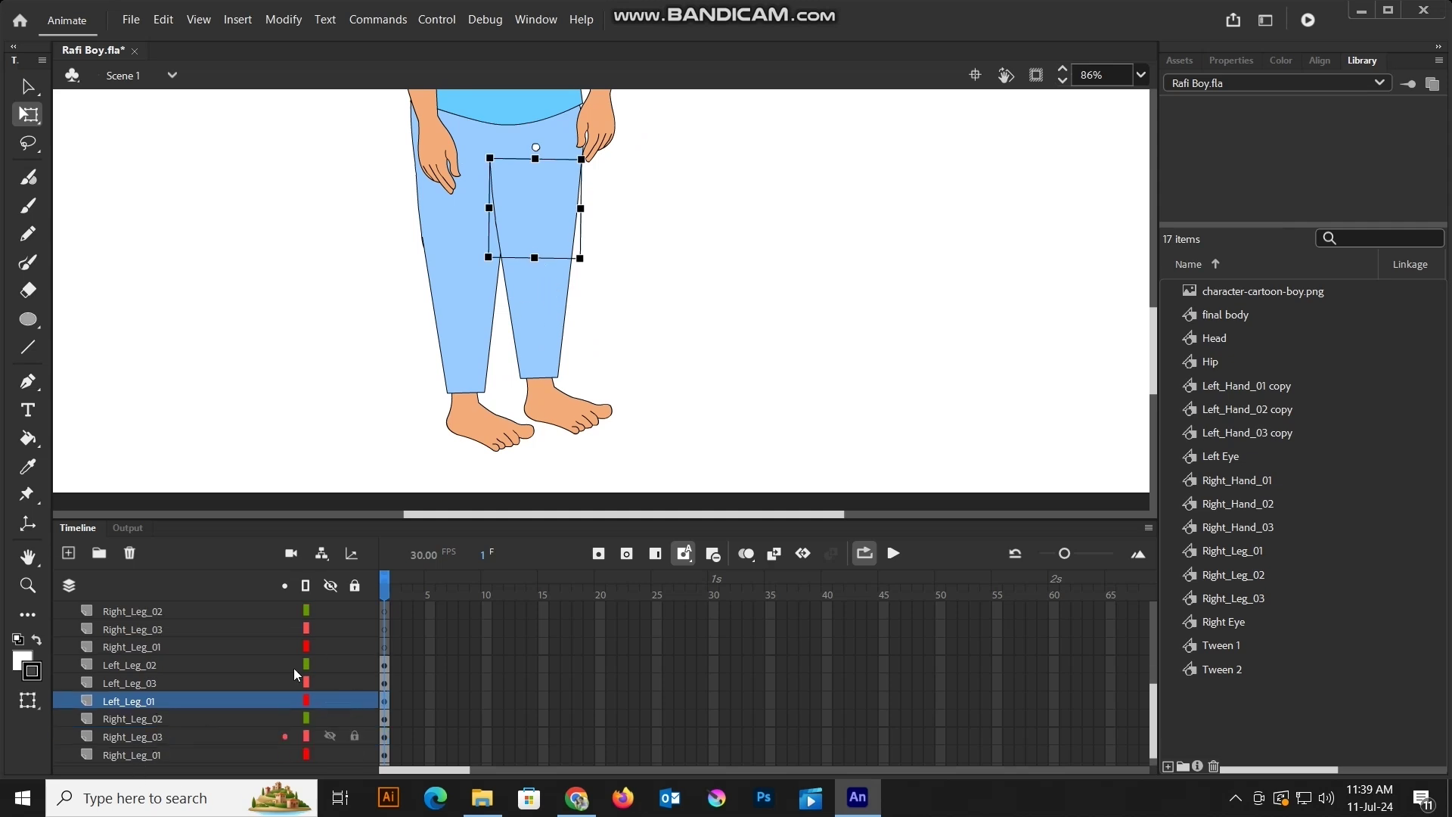
left_click(550, 286)
left_click(560, 416)
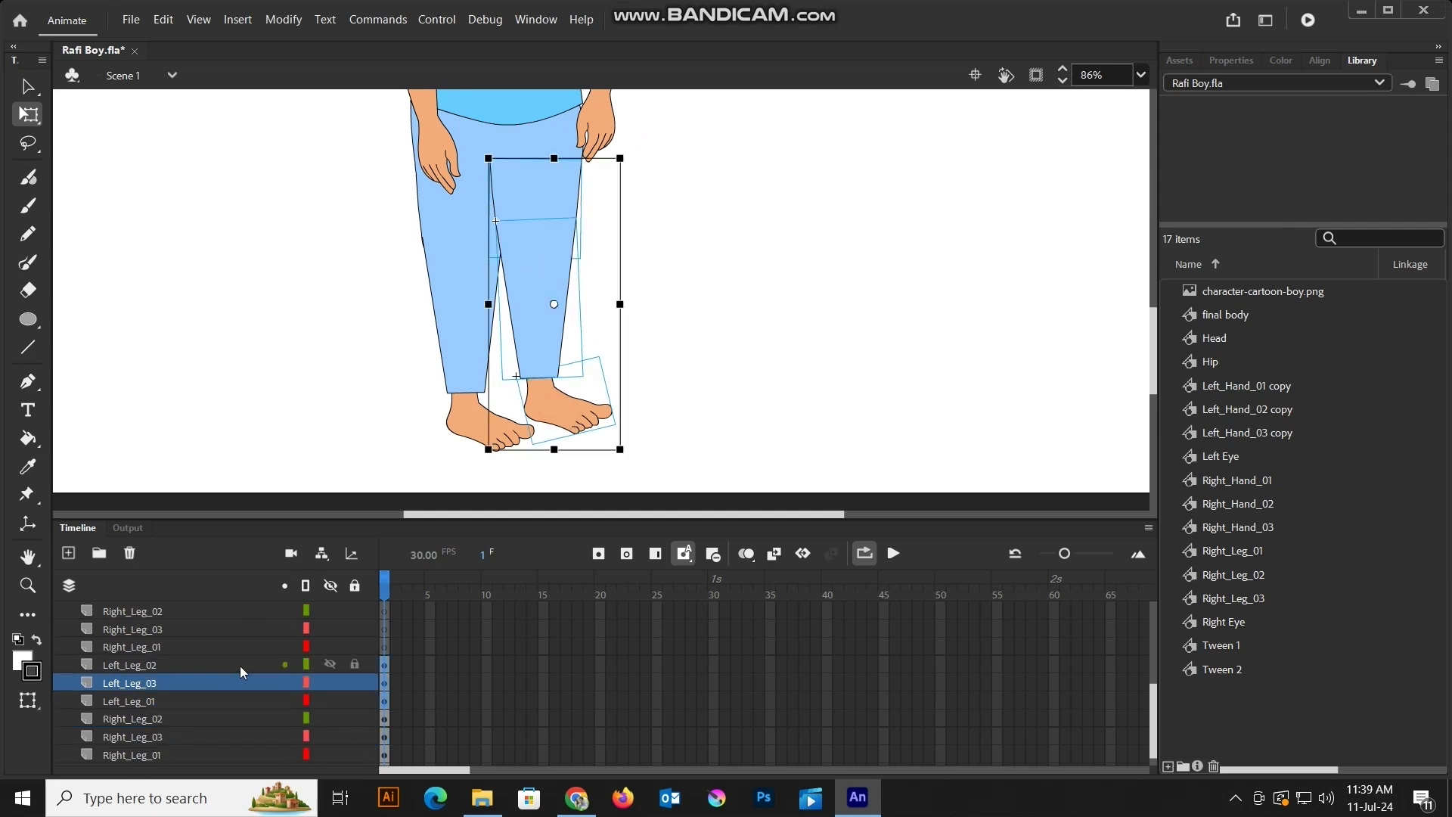
left_click_drag(539, 260, 634, 258)
key("ctrl+z")
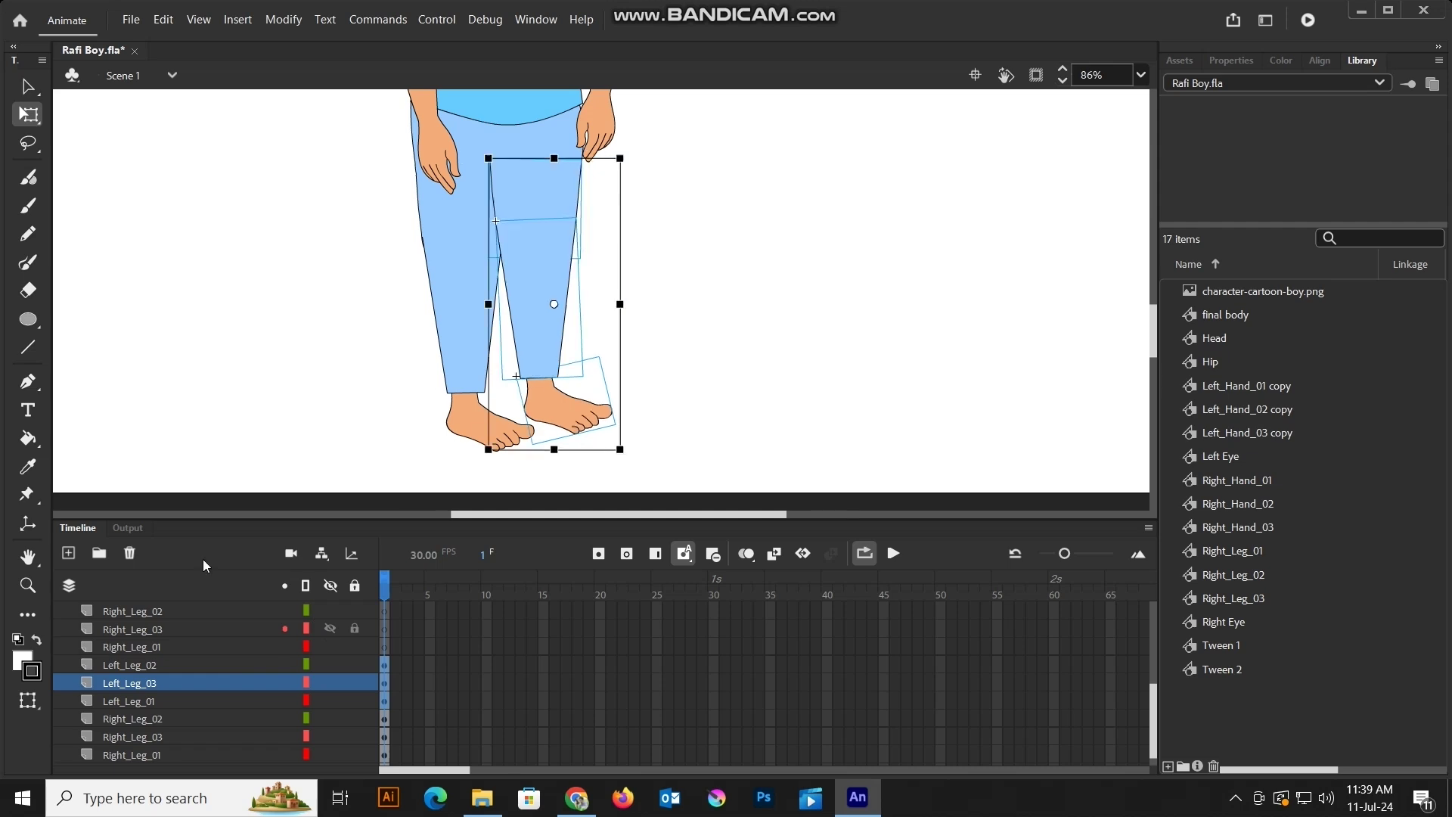
Move the Left_Leg_02, Left_Leg_03 and Left_Leg_01 layers below the Right_Leg layers in the layer stack.
left_click(118, 699)
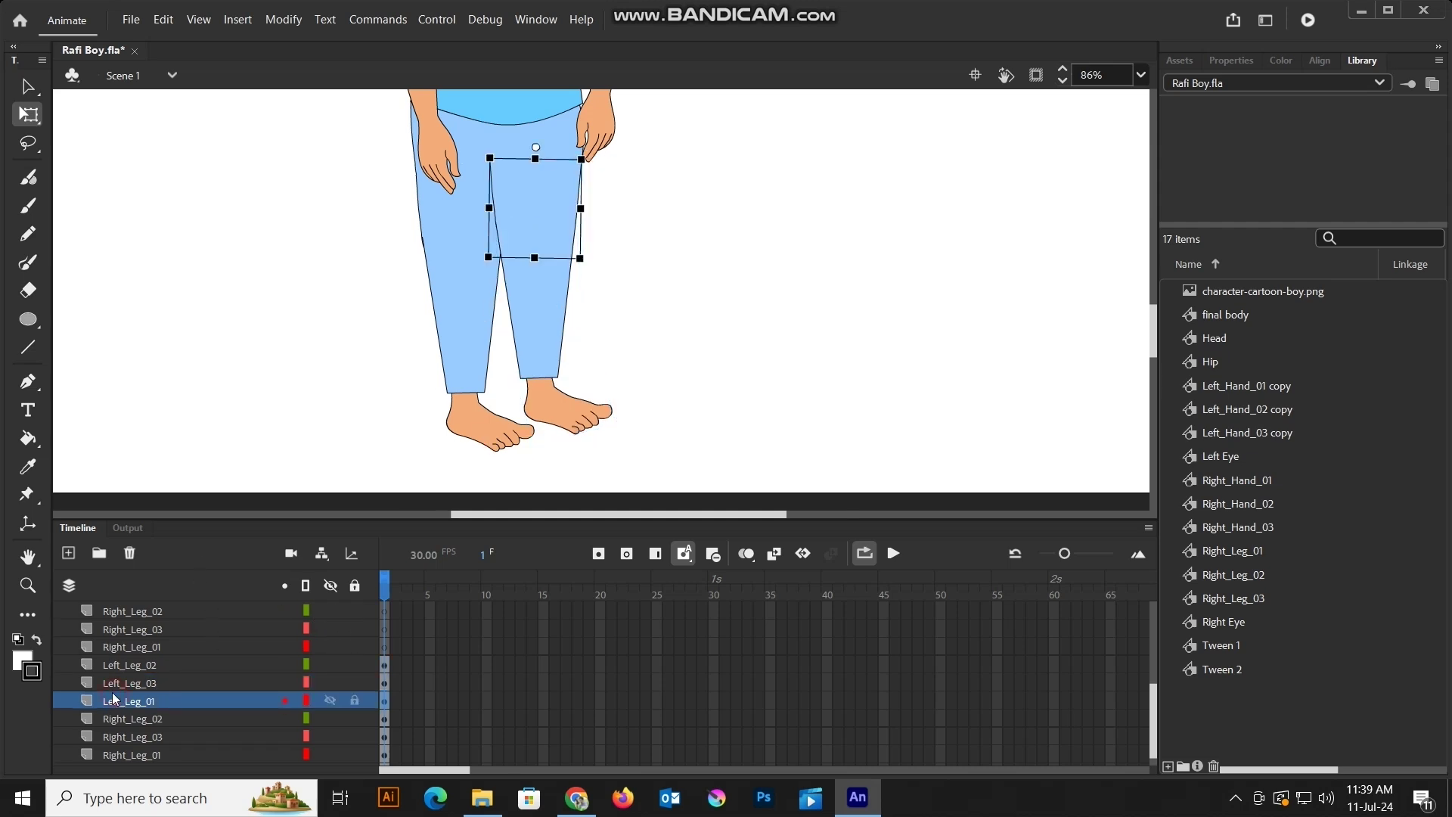
left_click(118, 671, "shift")
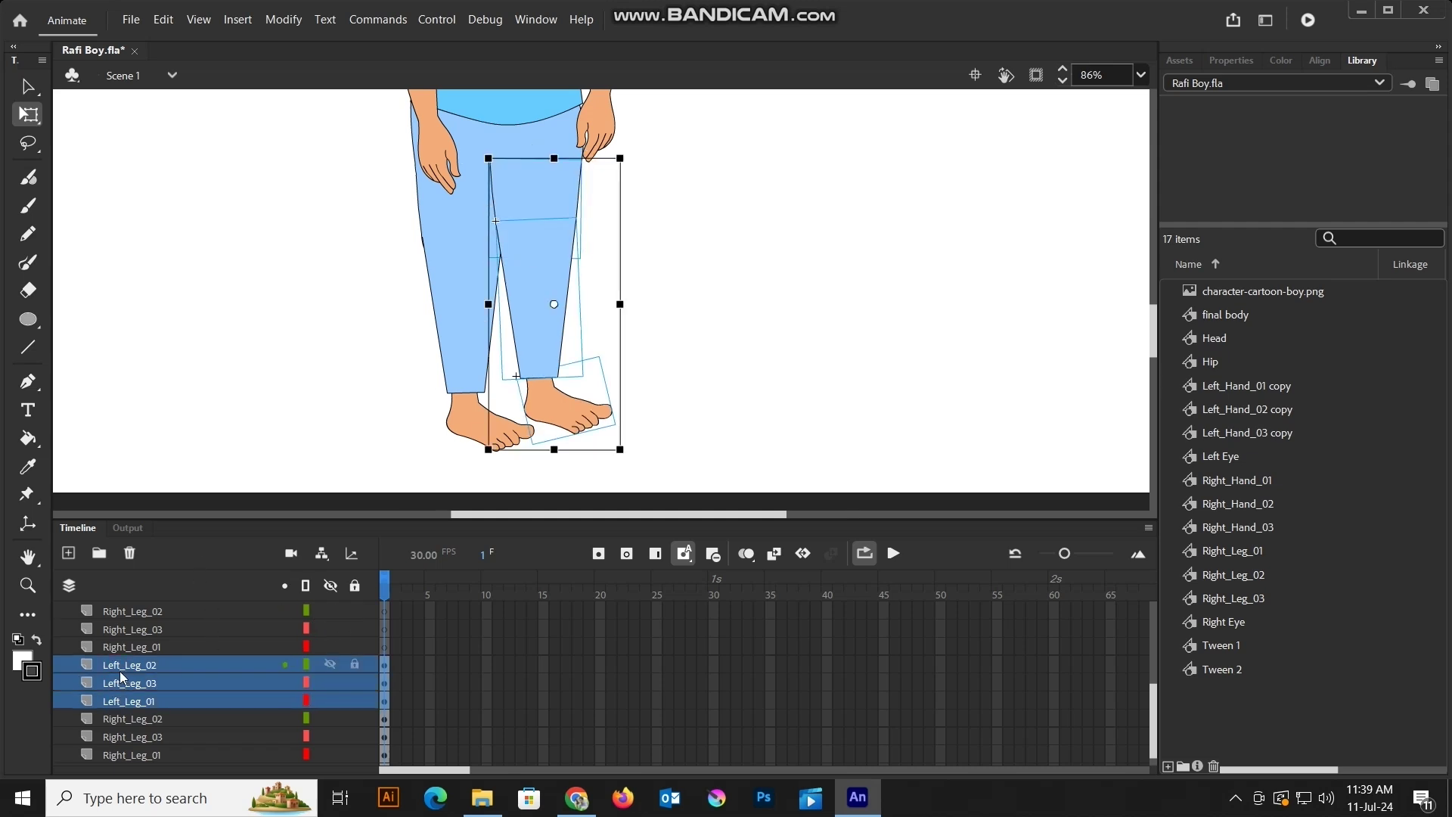
left_click_drag(117, 673, 117, 760)
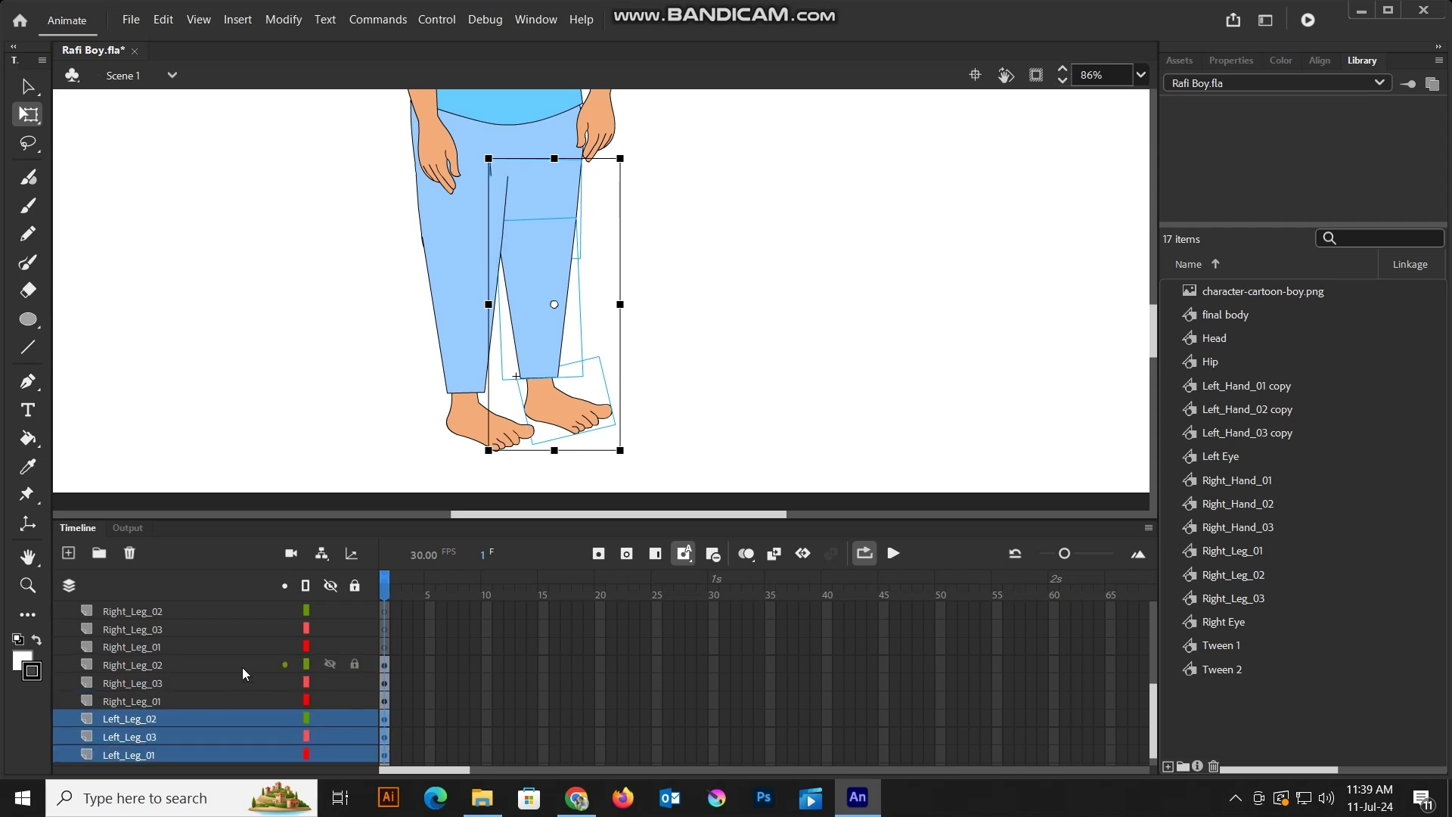
left_click(684, 366)
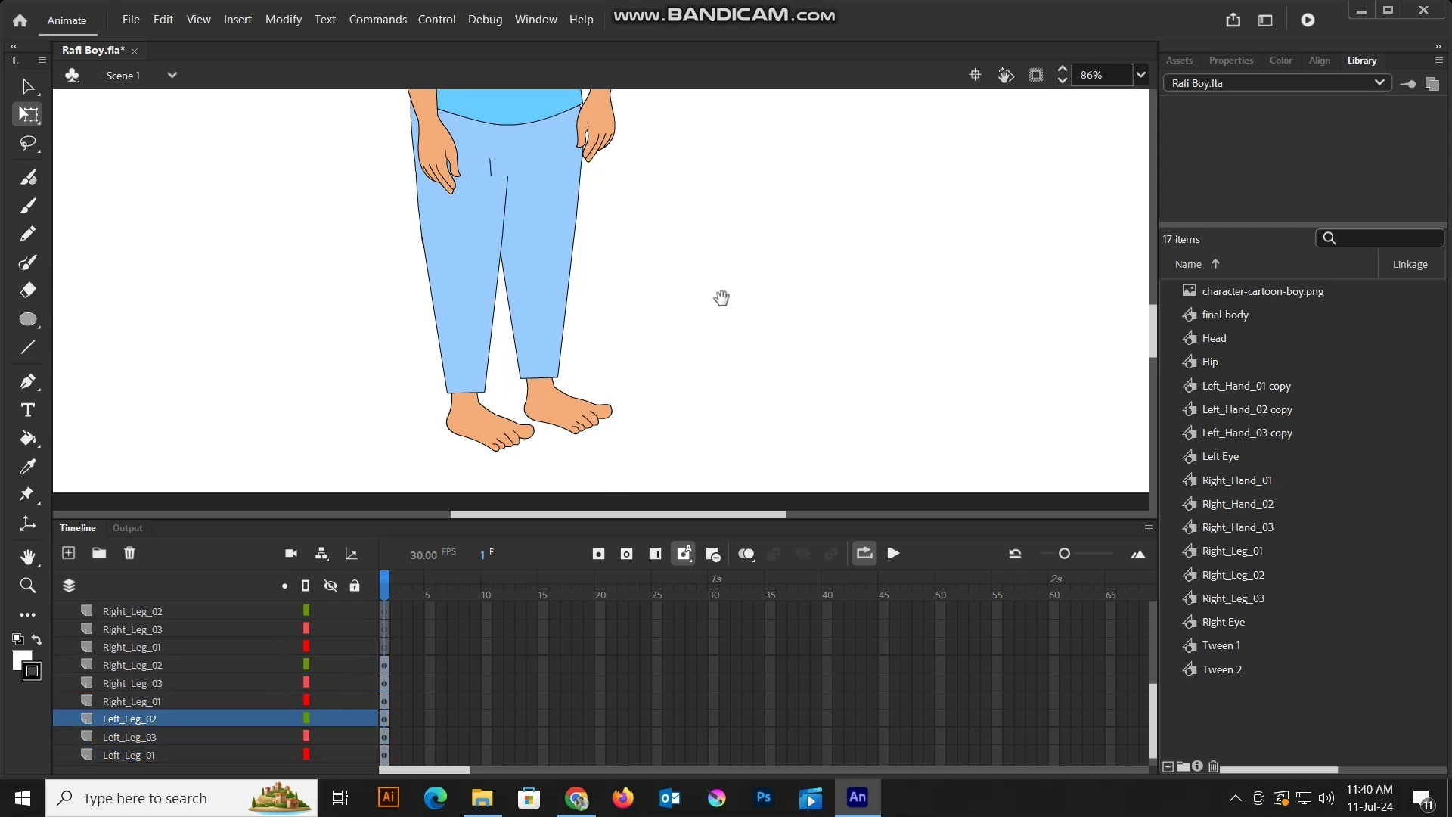
Rotate the left leg forward and the right leg backward at the hip to test a walking pose.
left_click(539, 203)
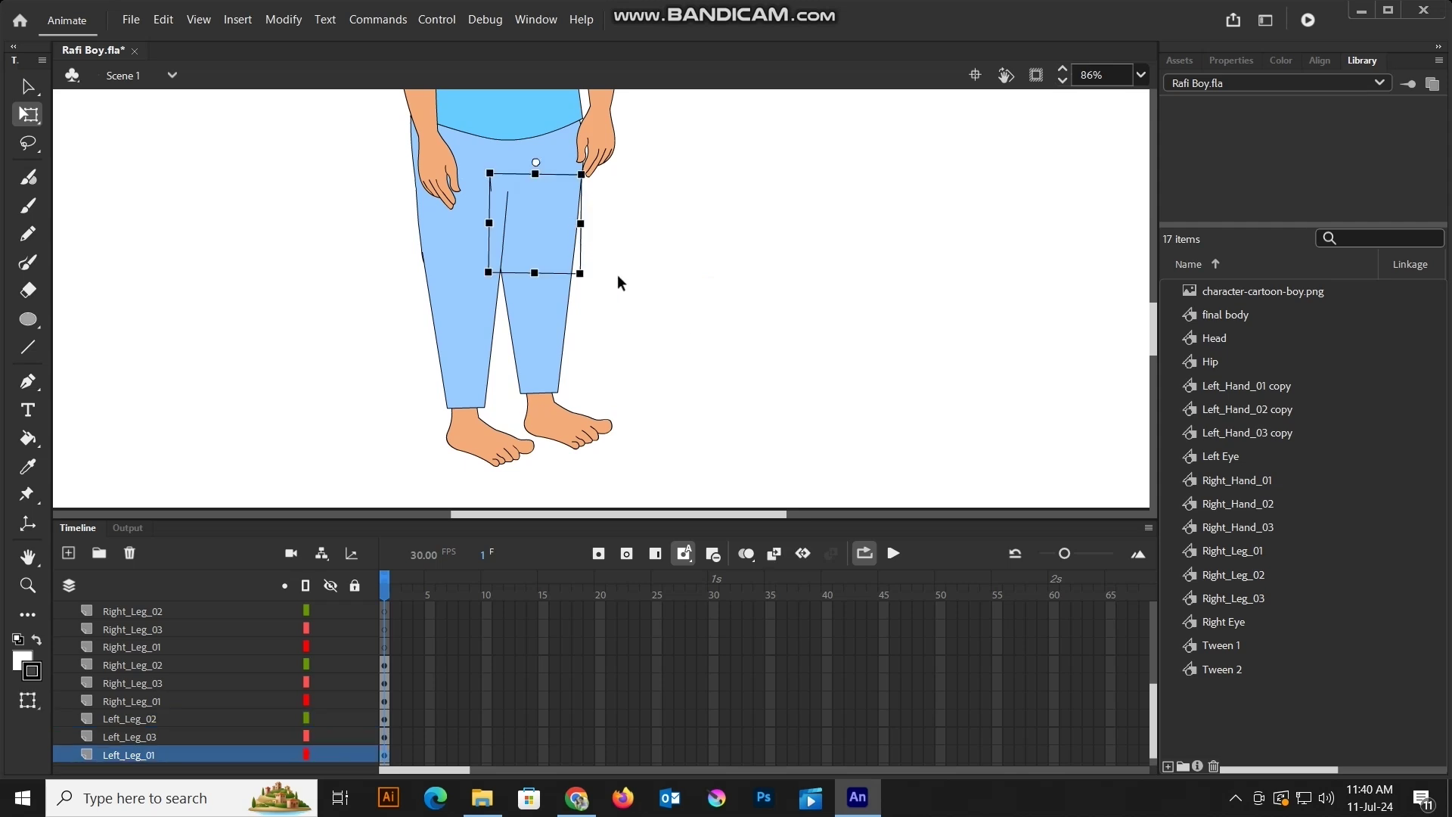
left_click_drag(587, 279, 643, 277)
left_click(693, 263)
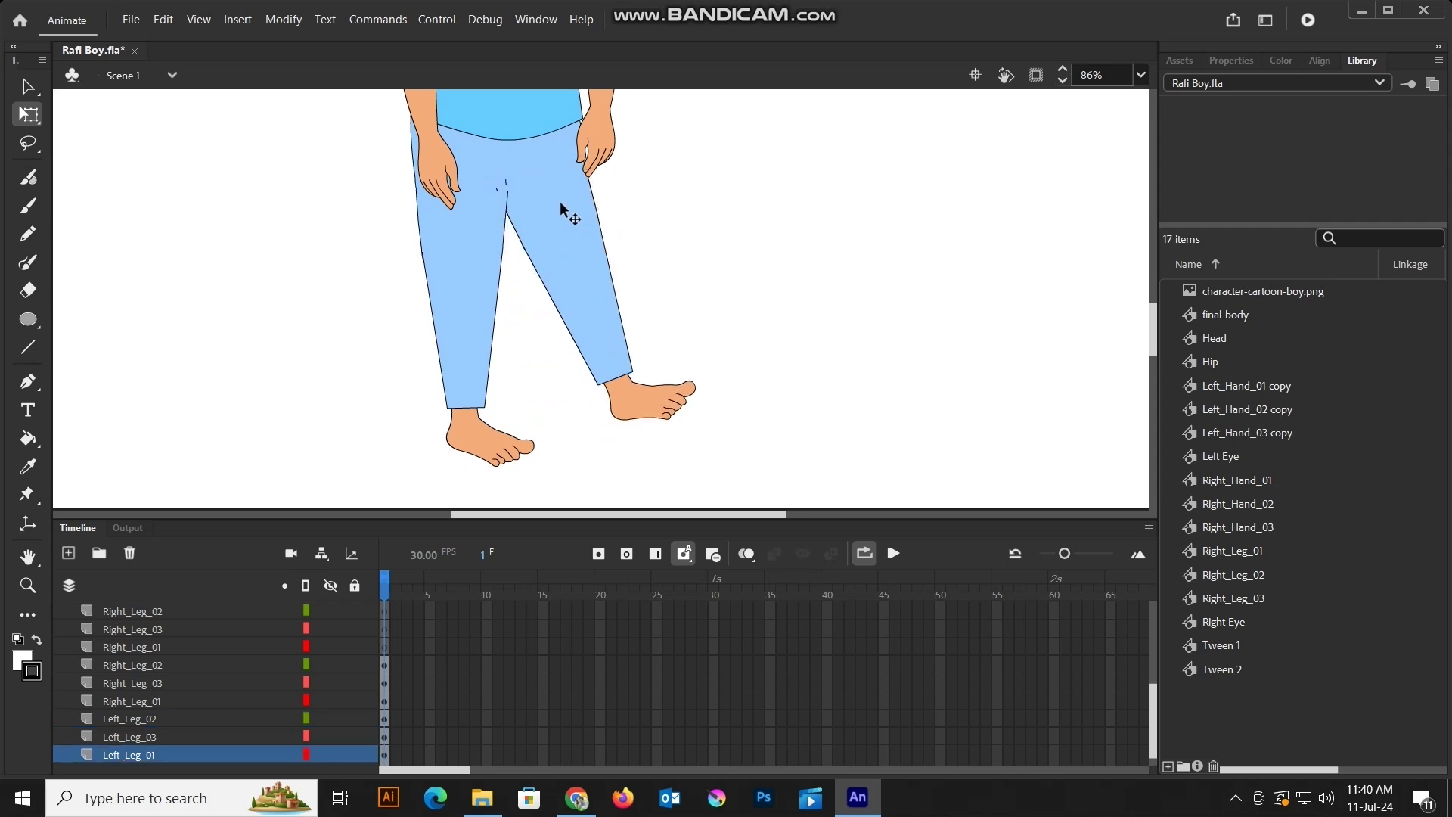
scroll(560, 201, "up", 3)
left_click(428, 274)
left_click_drag(501, 353, 390, 387)
left_click(479, 373)
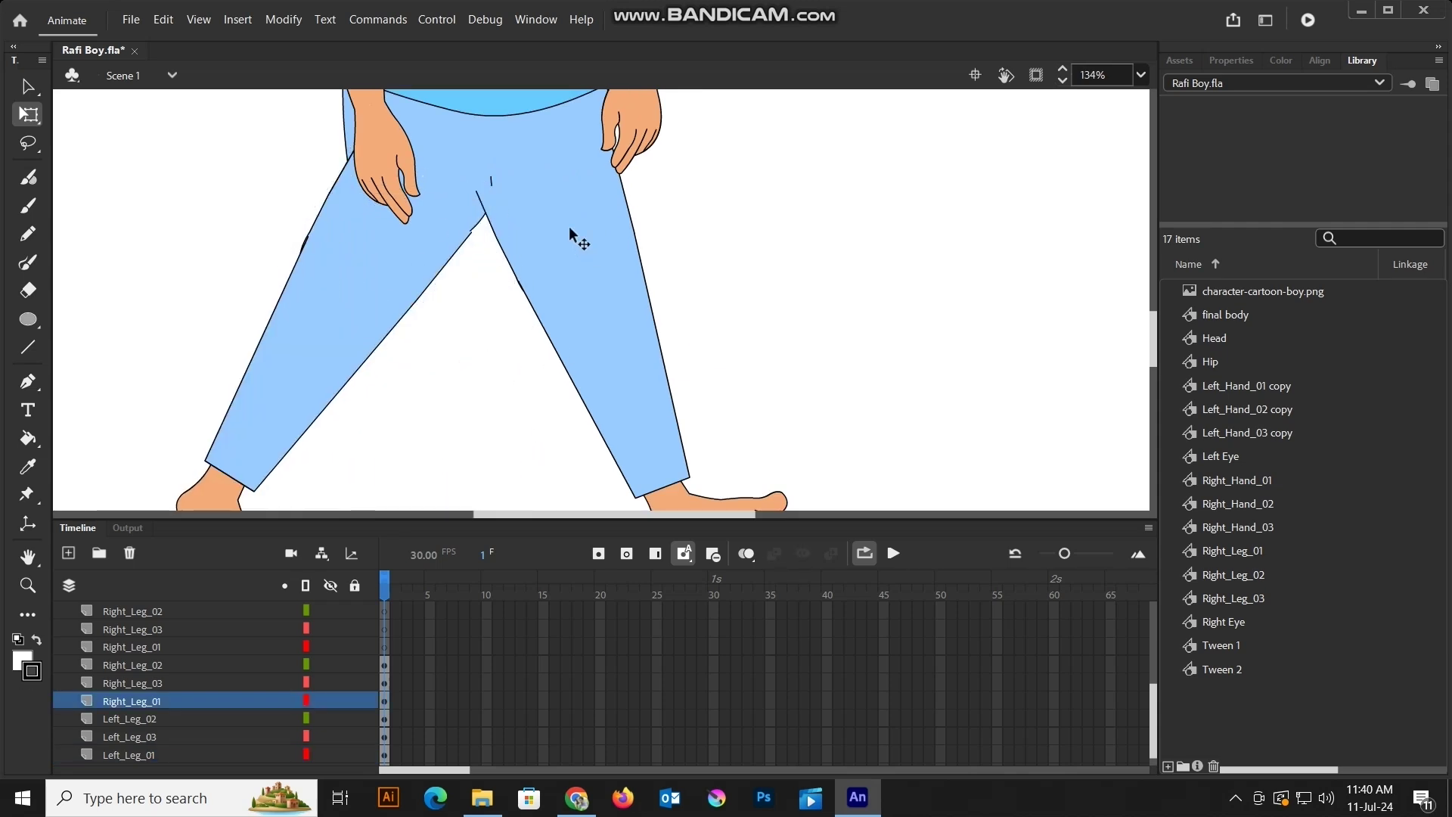
Rotate both legs back to their upright standing pose.
left_click(568, 225)
left_click_drag(671, 292, 709, 323)
left_click(693, 325)
left_click(486, 180)
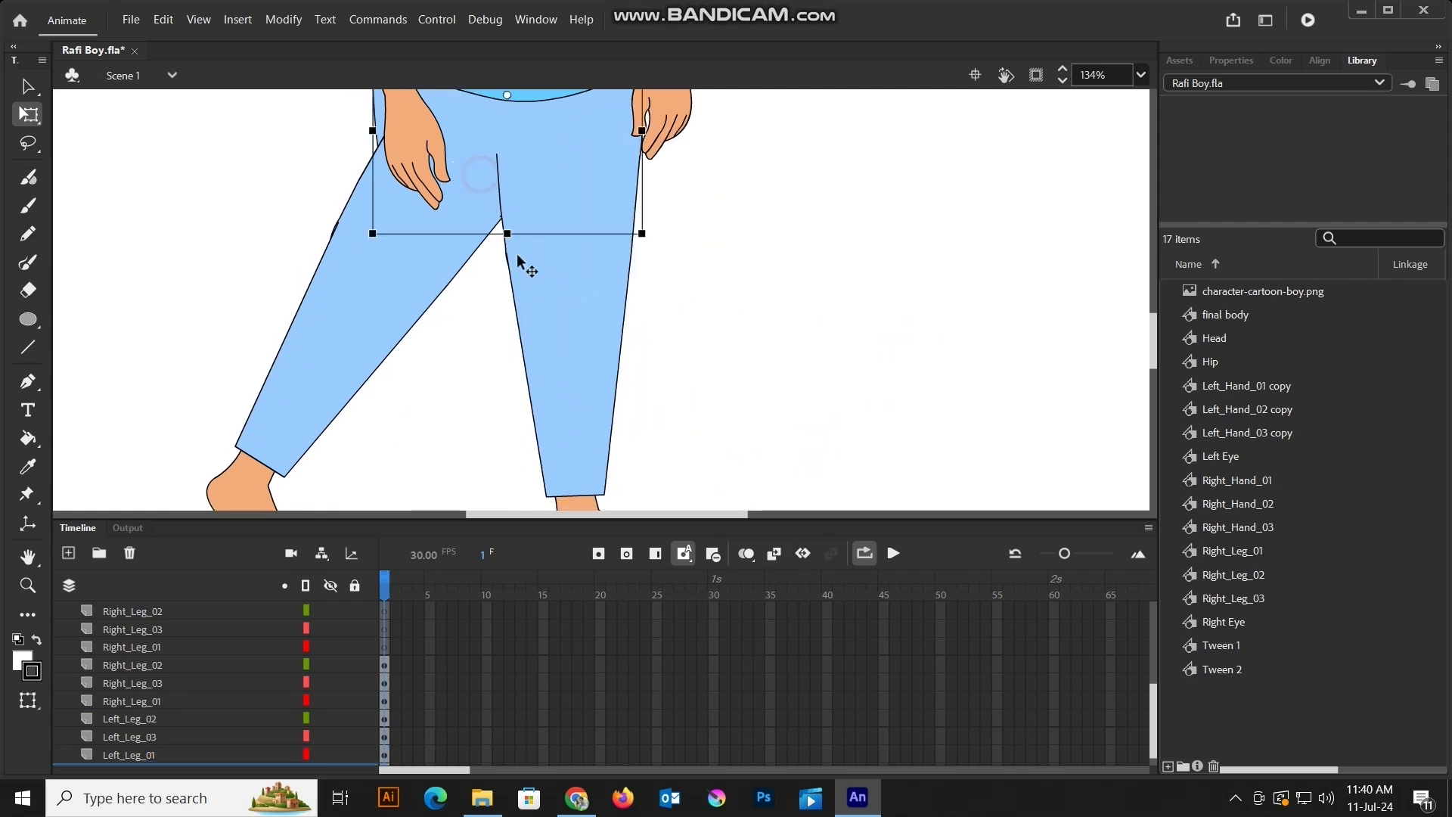
left_click(407, 250)
left_click_drag(426, 354, 545, 366)
left_click(746, 307)
left_click_drag(746, 267, 755, 201)
scroll(578, 243, "down", 3)
Open the Hip symbol for editing and bring its two rounded lower lobes into view.
left_click(594, 221)
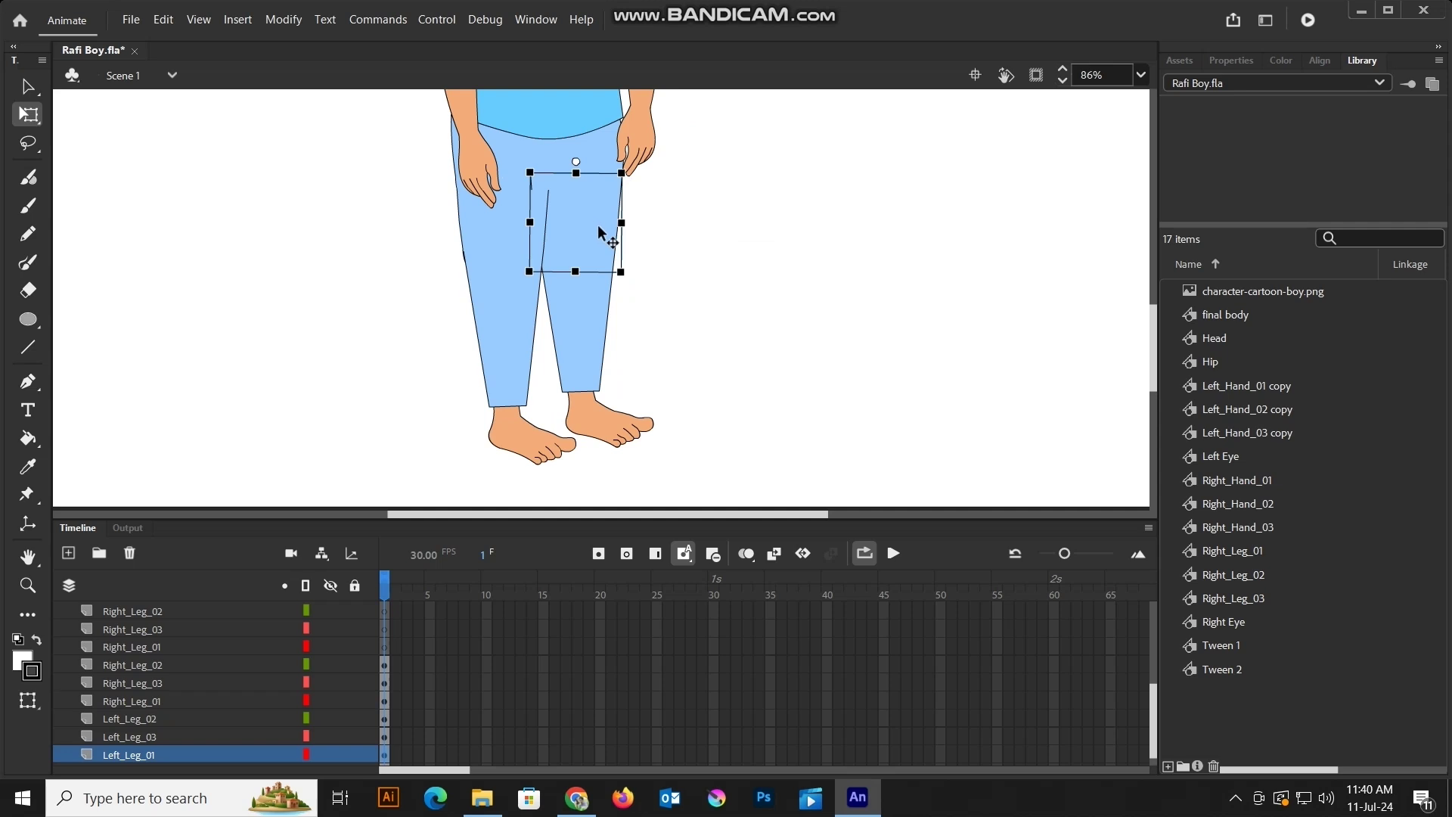
left_click(597, 145)
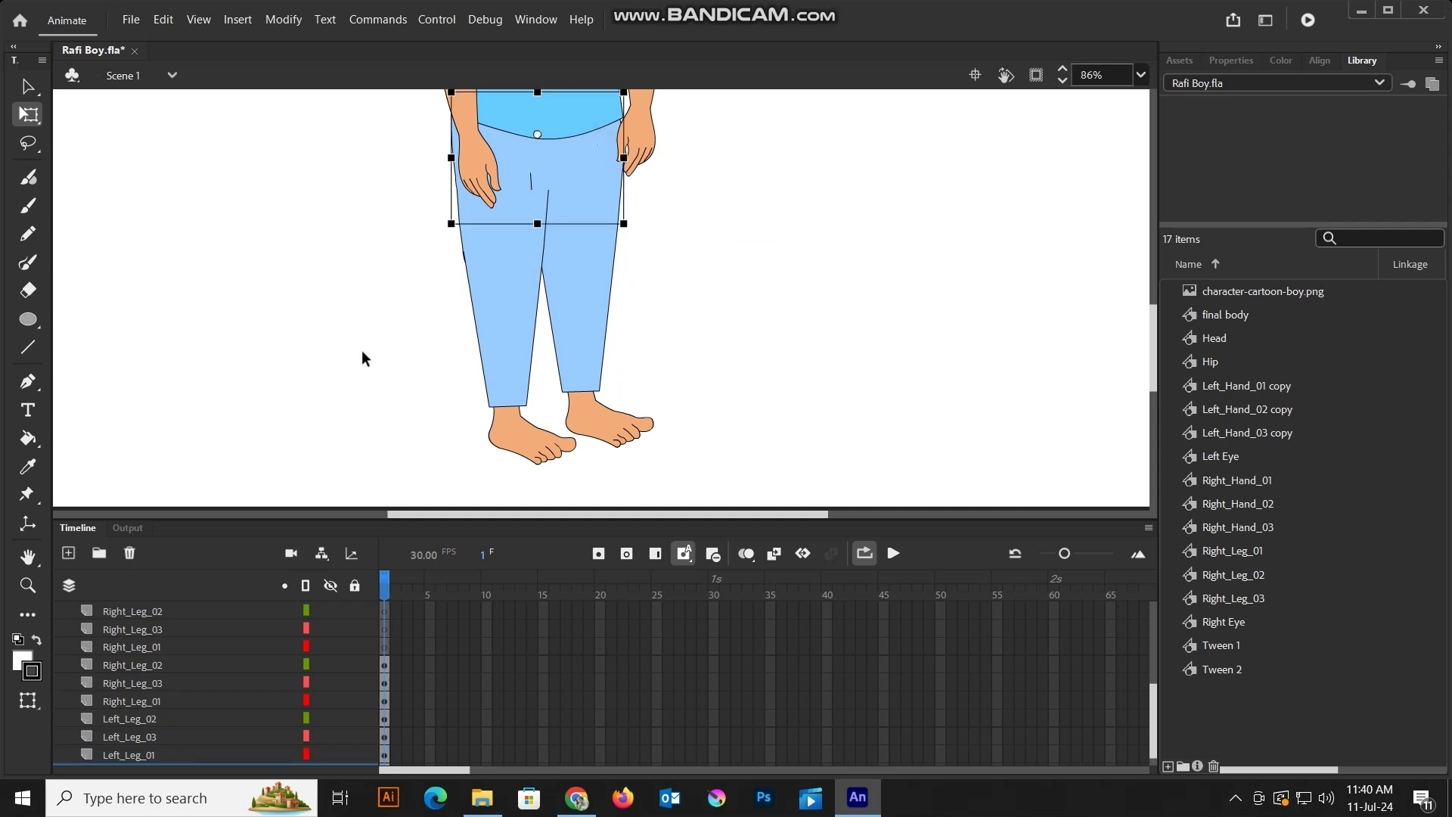
left_click(571, 161)
double_click(571, 161)
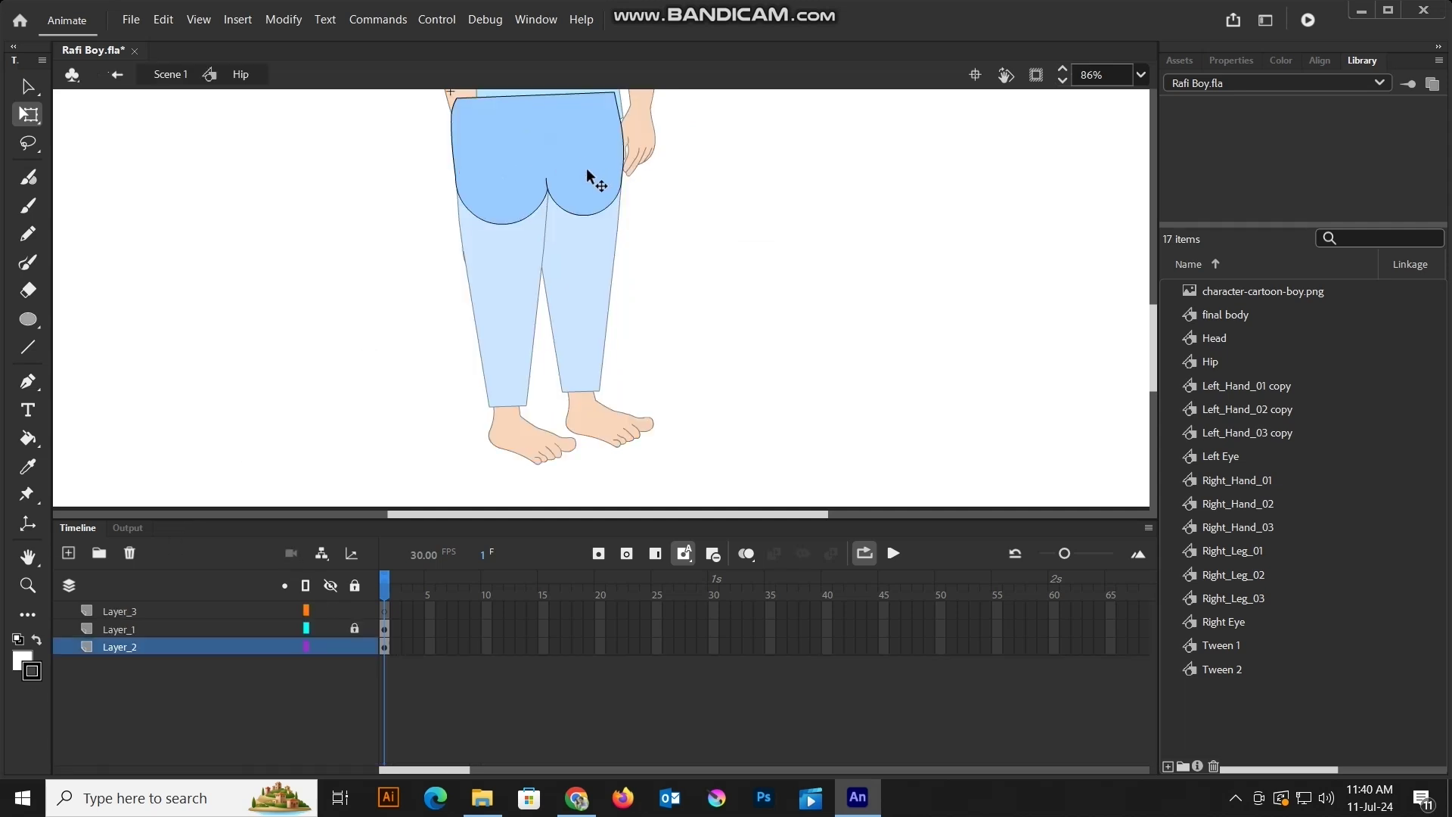
scroll(585, 168, "up", 4)
mouse_move(733, 273)
left_mouse_down()
mouse_move(732, 305)
mouse_move(751, 310)
mouse_move(742, 343)
left_mouse_up()
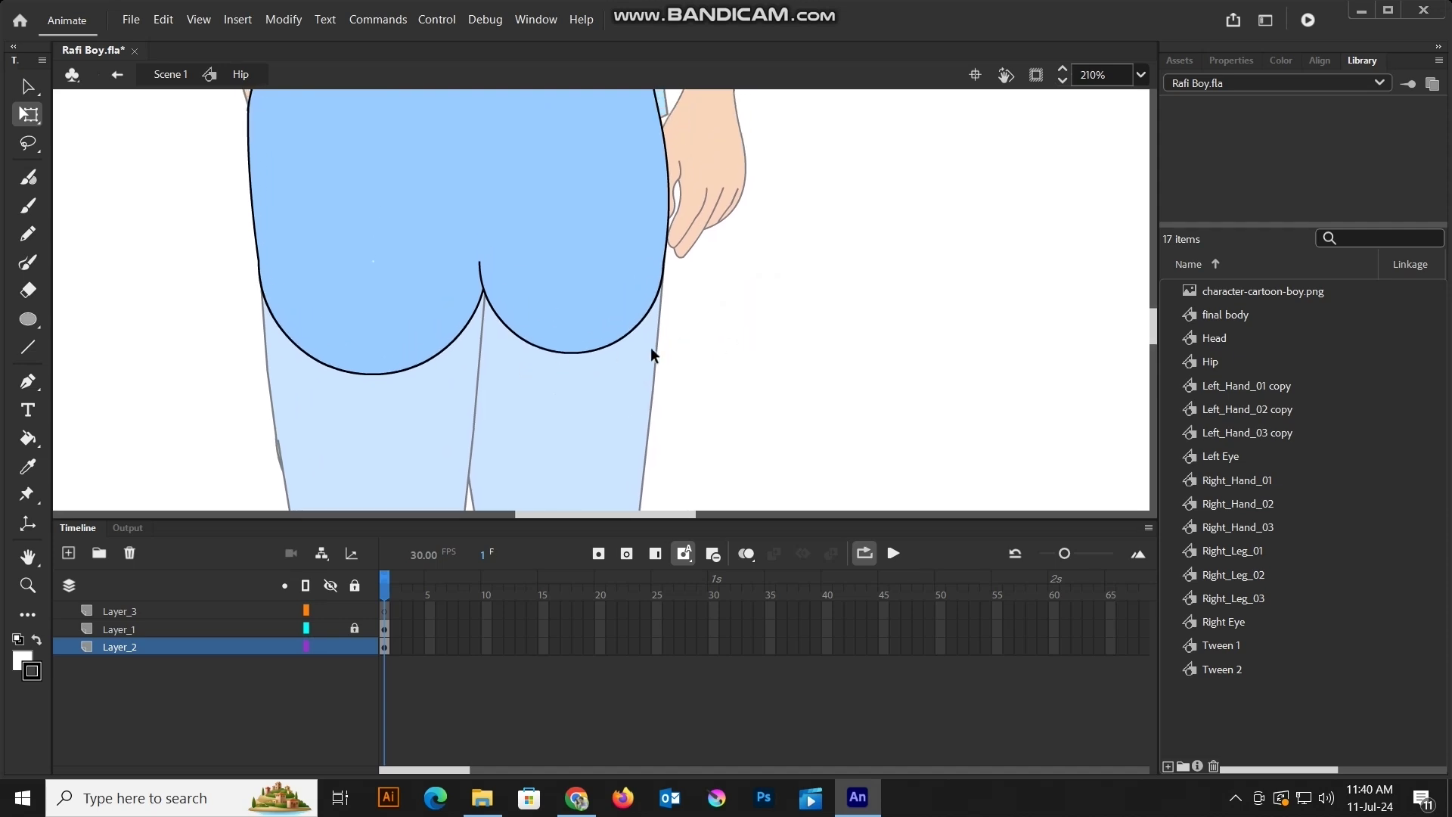
scroll(501, 280, "down", 2)
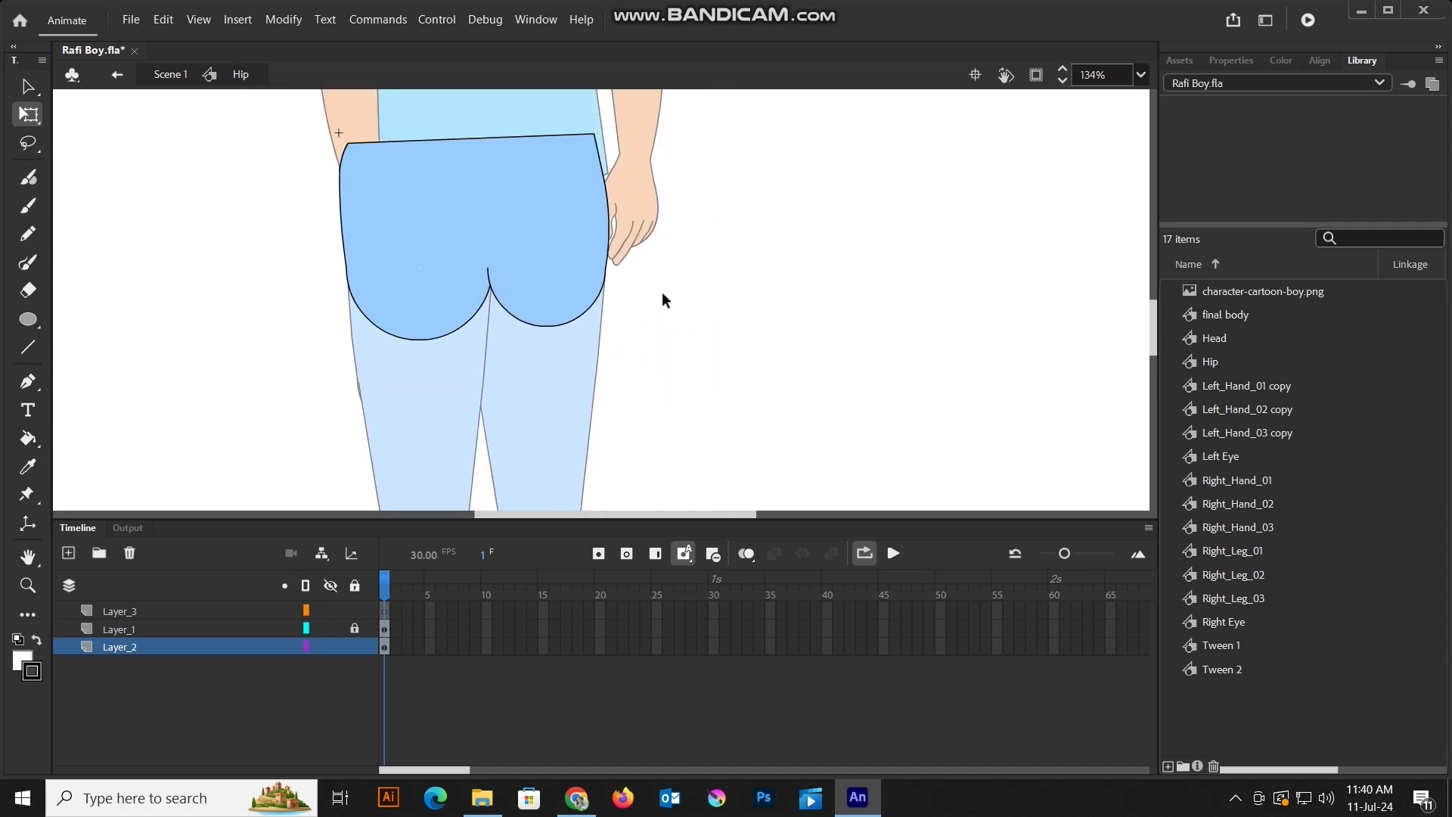
Unlock Layer_1 in the Hip symbol and select the rounded artwork on Layer_2.
left_click(145, 629)
left_click(136, 611)
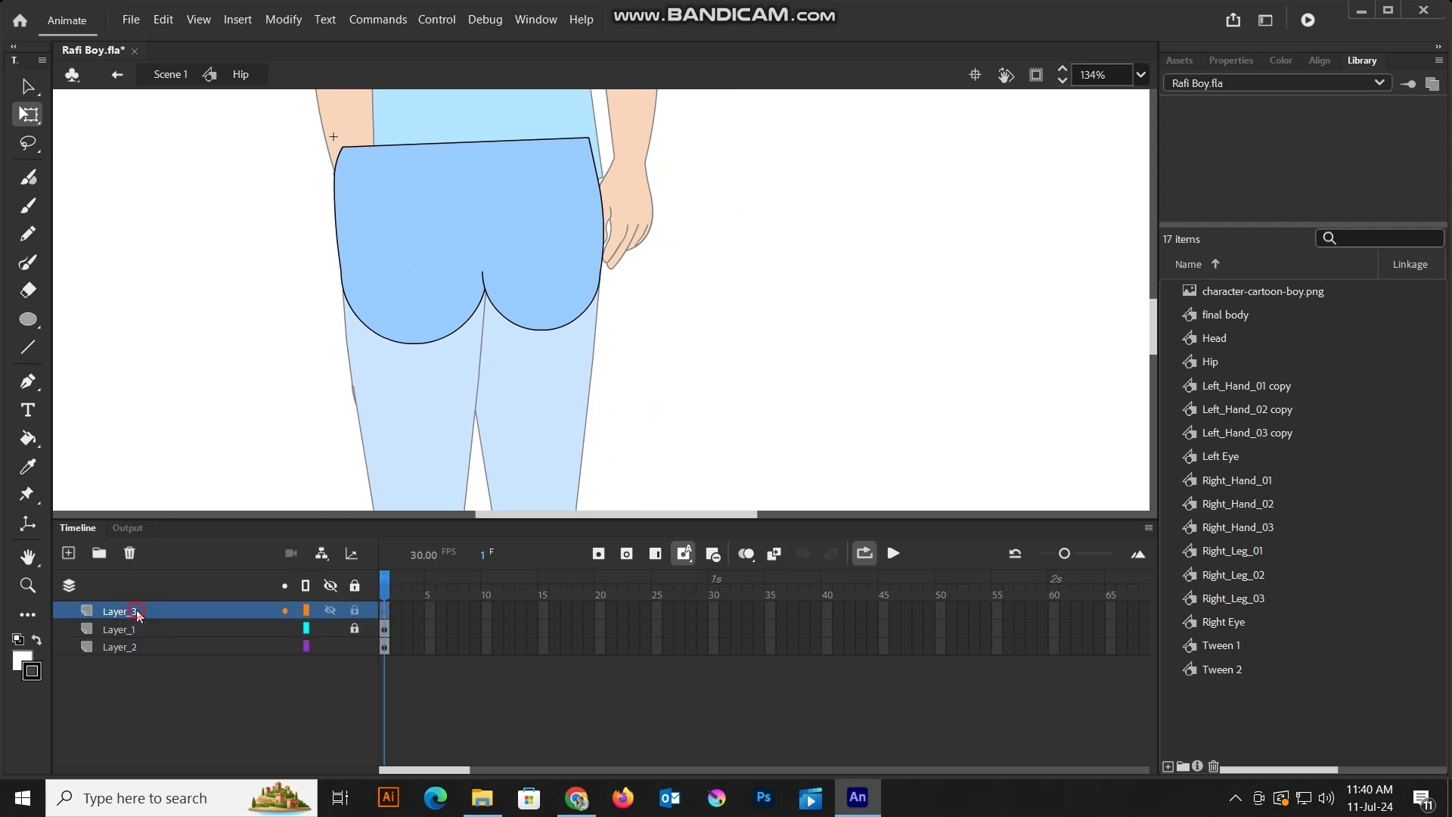
left_click(356, 633)
left_click(352, 632)
left_click(139, 648)
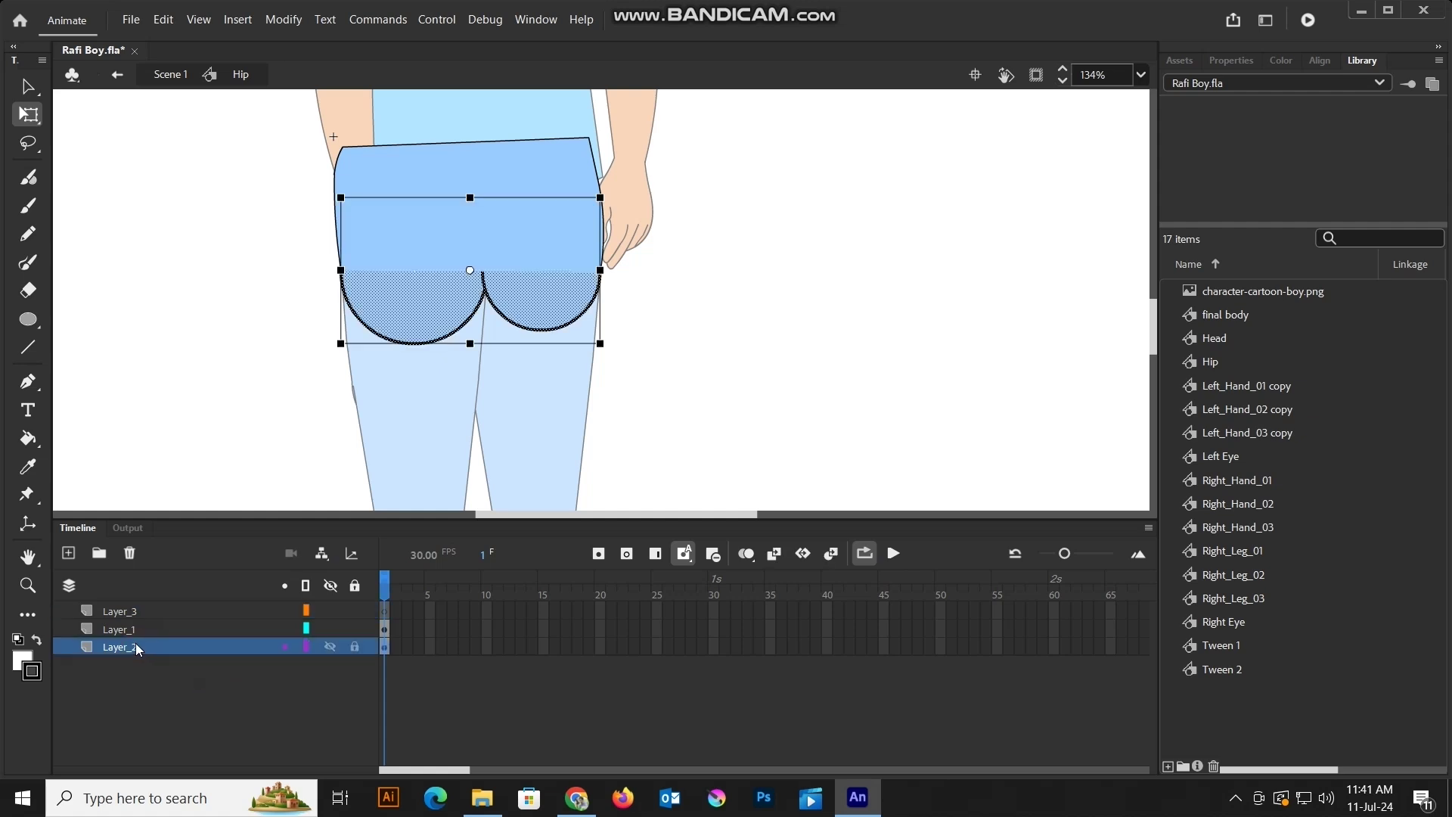
left_click(139, 611)
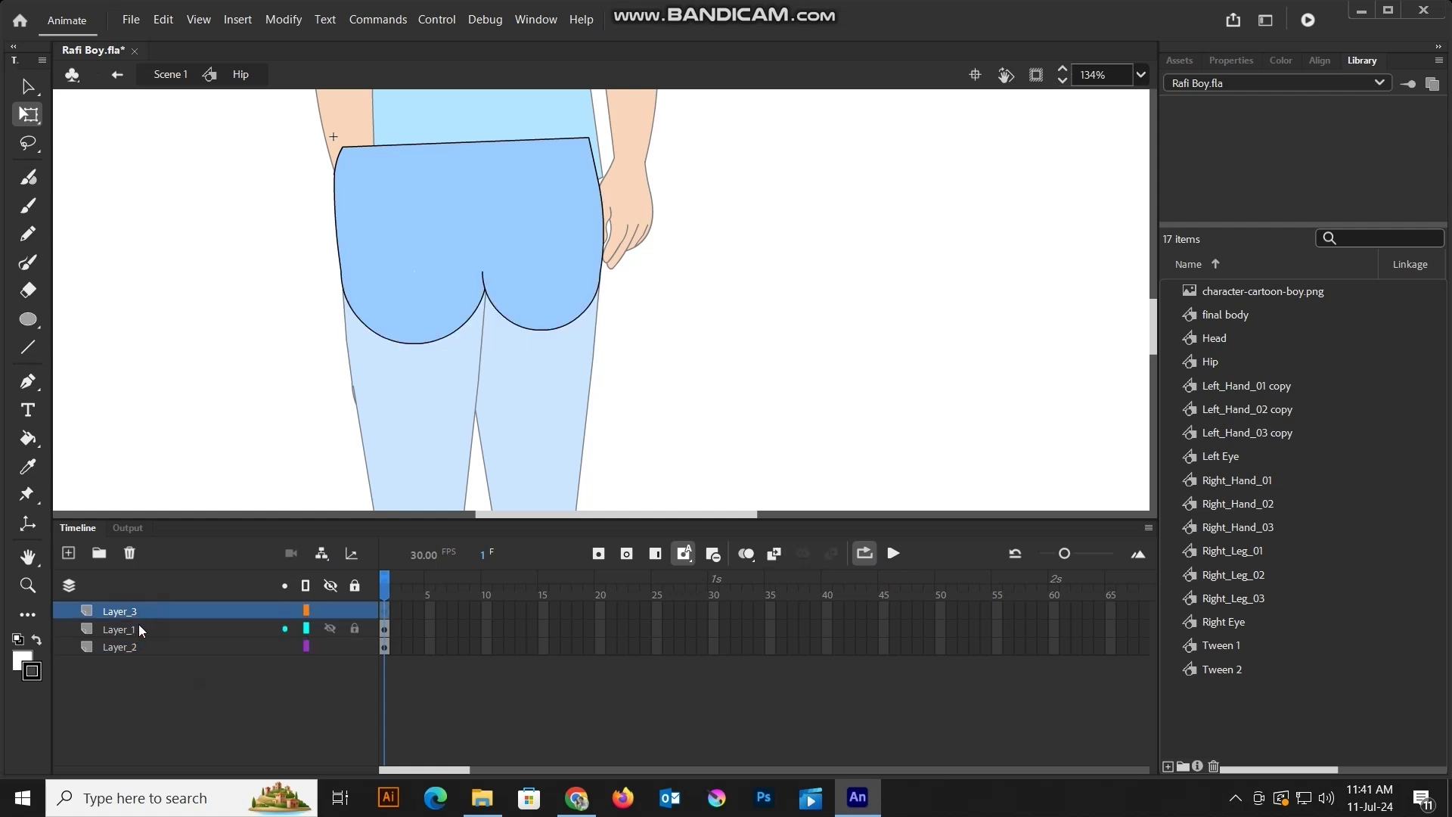
left_click(138, 629)
left_click(140, 648)
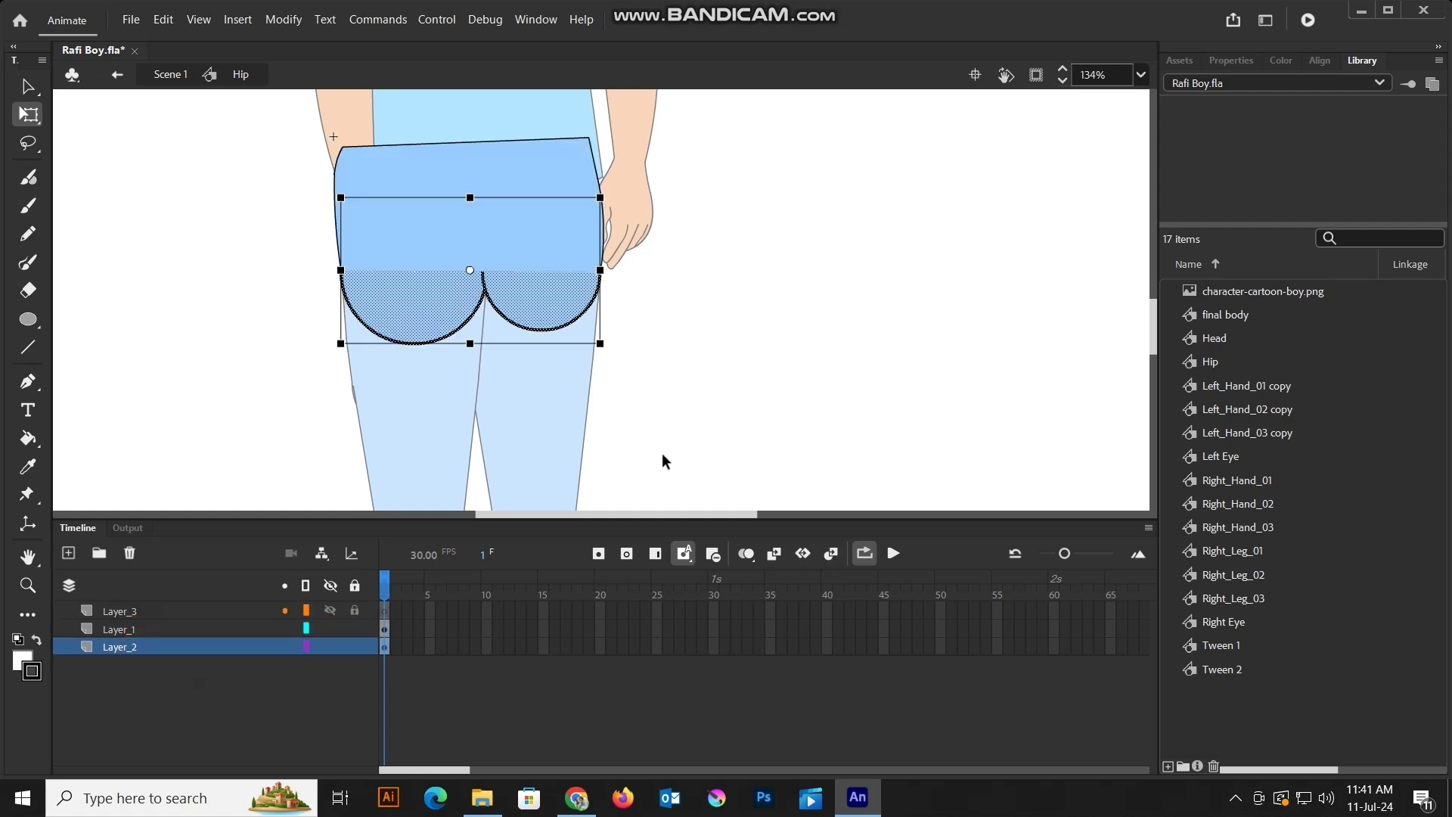
scroll(501, 316, "up", 5)
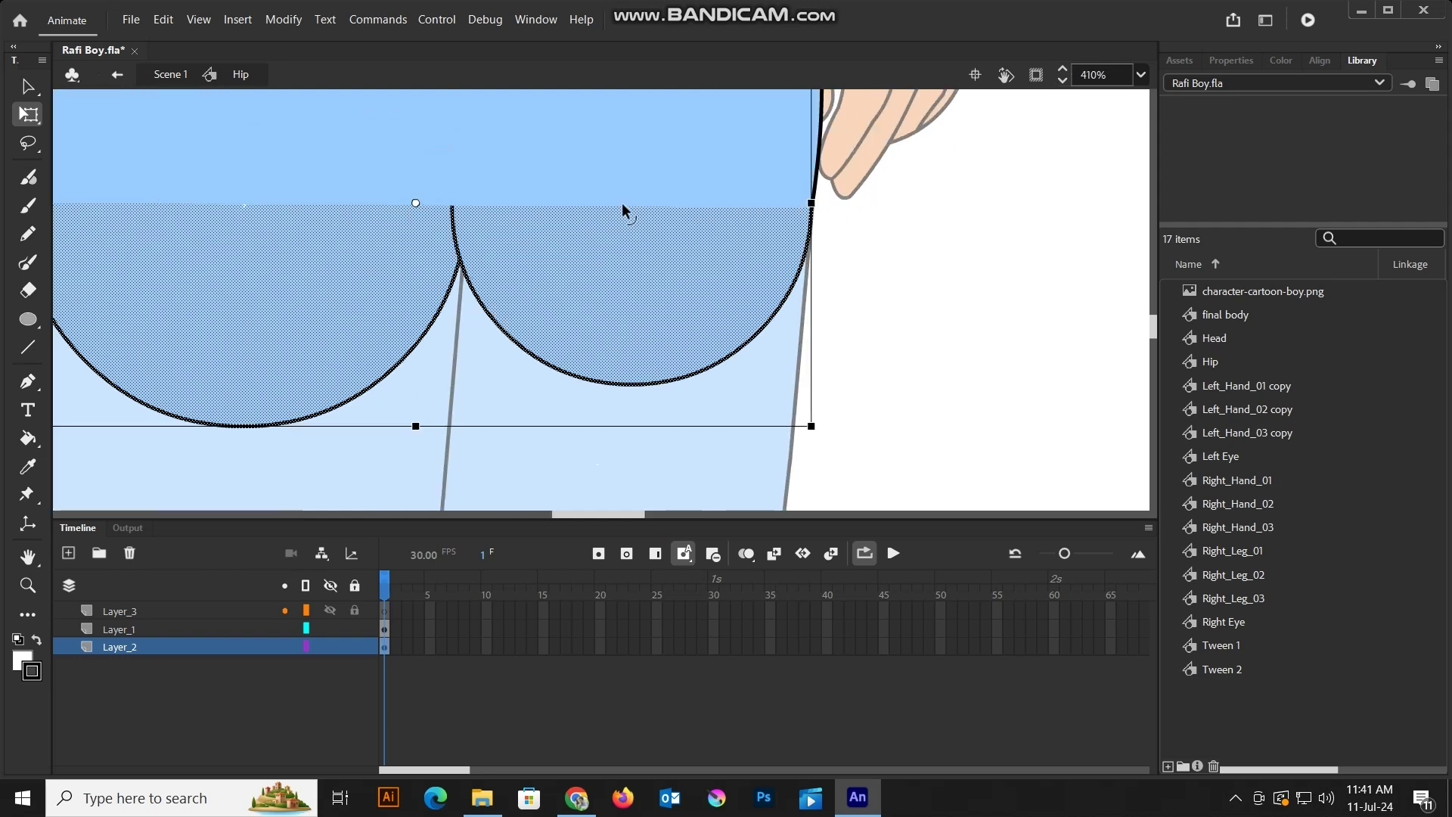
Try to shift the smaller rounded lobe of the Hip artwork sideways, and undo the move.
scroll(621, 202, "down", 1)
left_click(835, 330)
left_click(657, 290)
double_click(656, 285)
left_click_drag(654, 281, 771, 281)
key("ctrl+z")
left_click(944, 340)
left_click(329, 330)
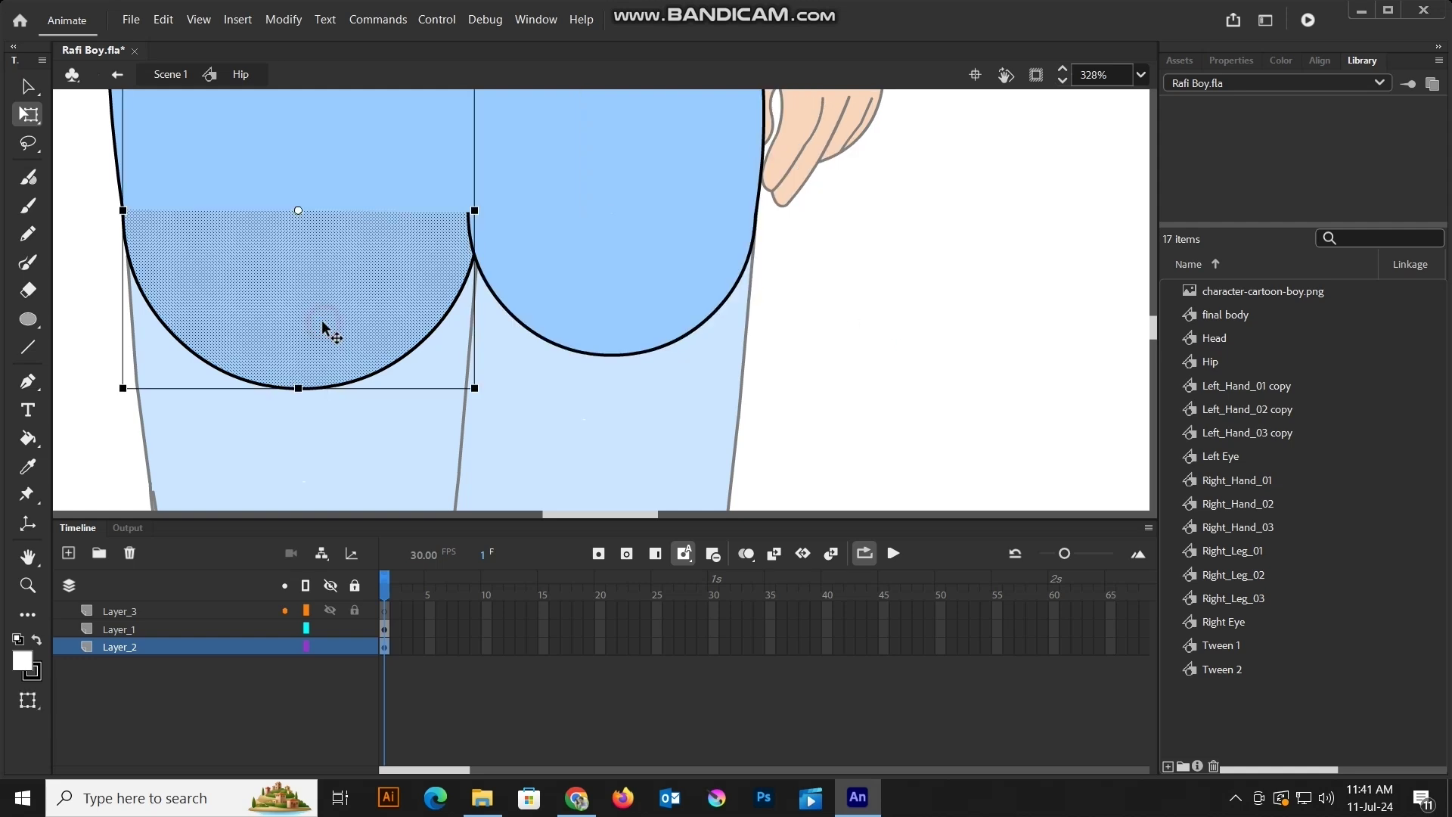
Cut the smaller lobe's circle from Layer_2 and paste it in place on Layer_3 of the Hip symbol.
left_click(637, 266)
double_click(637, 266)
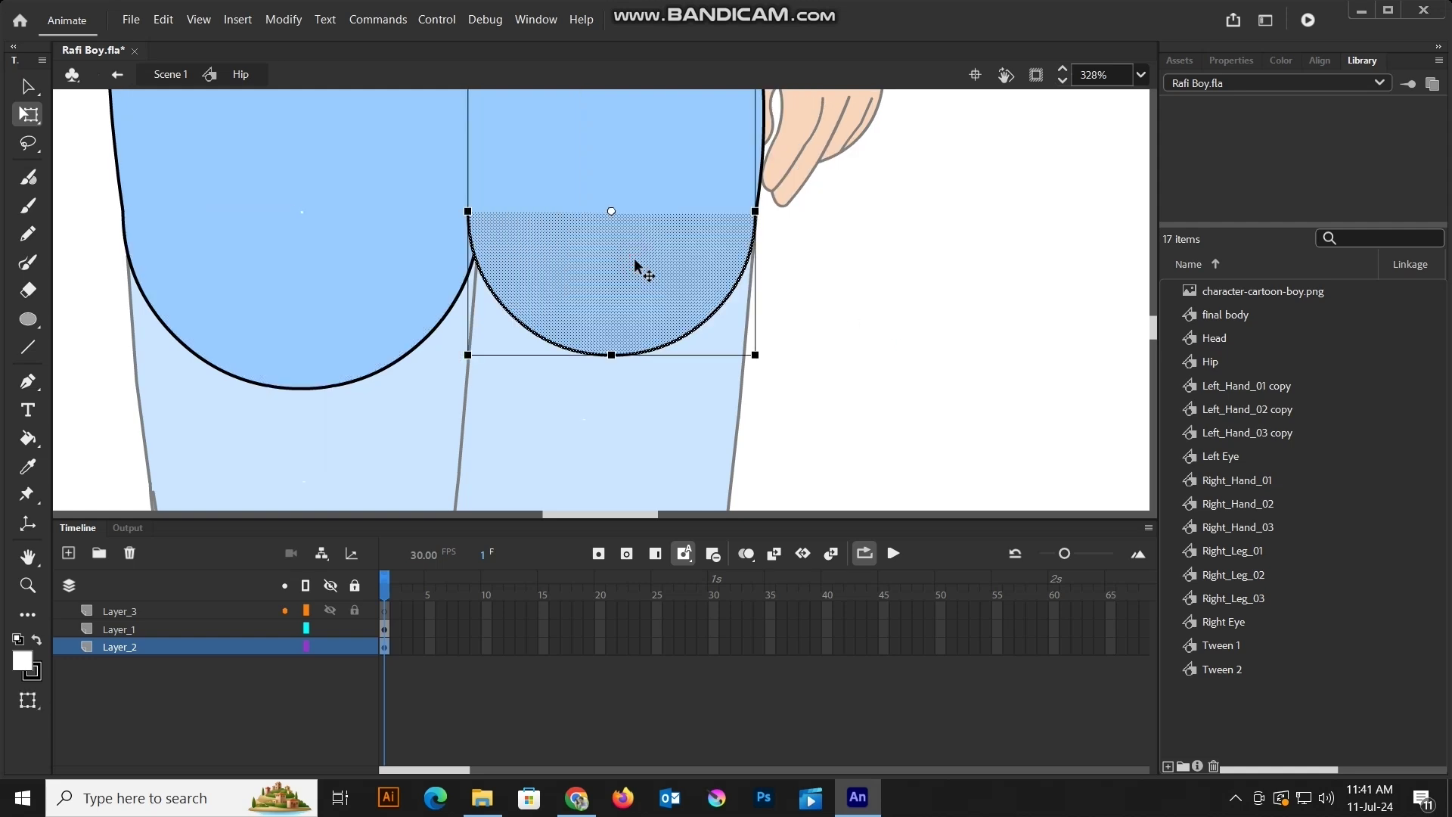
key("Delete")
left_click(114, 611)
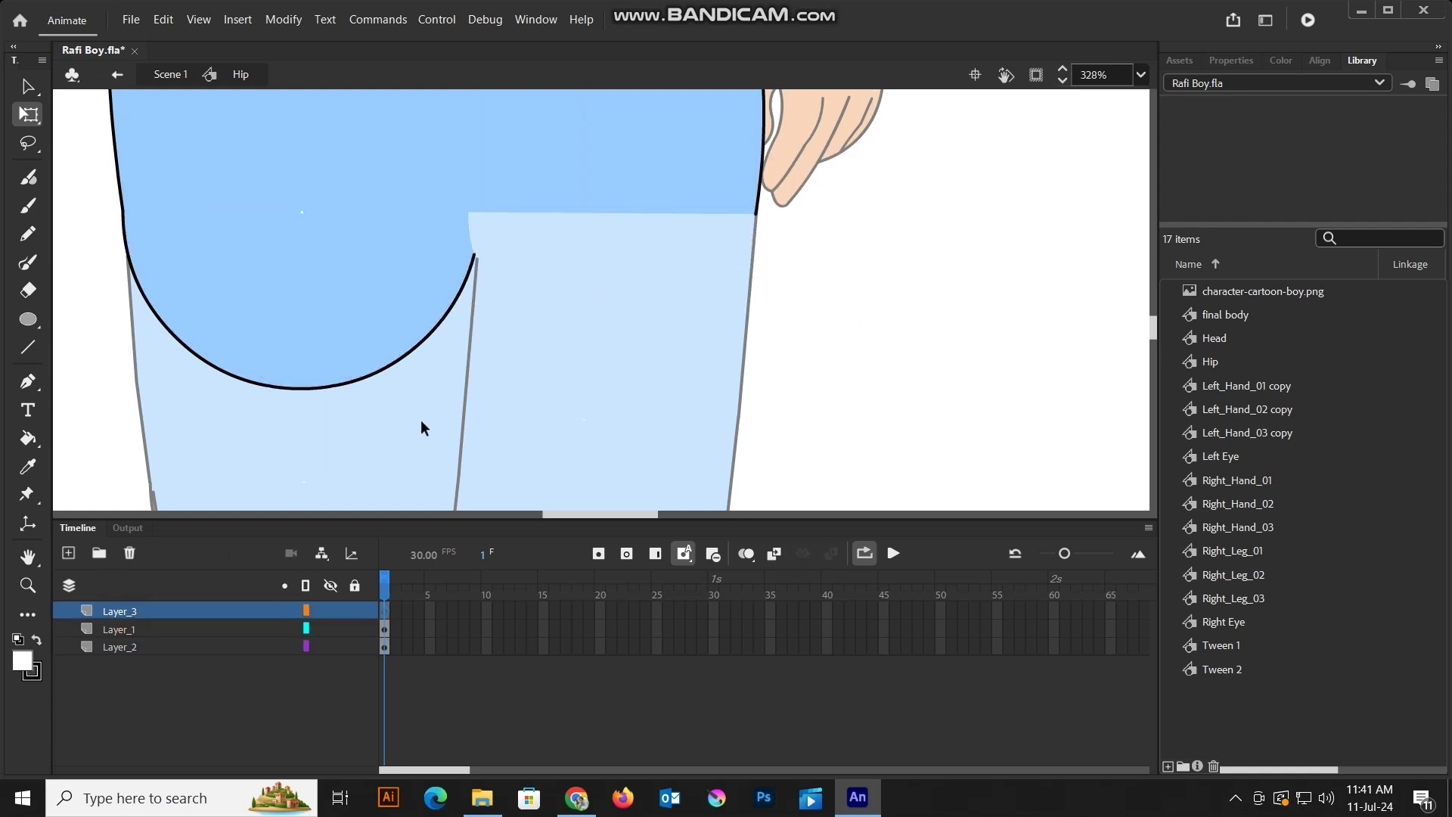
key("ctrl+shift+v")
left_click(870, 392)
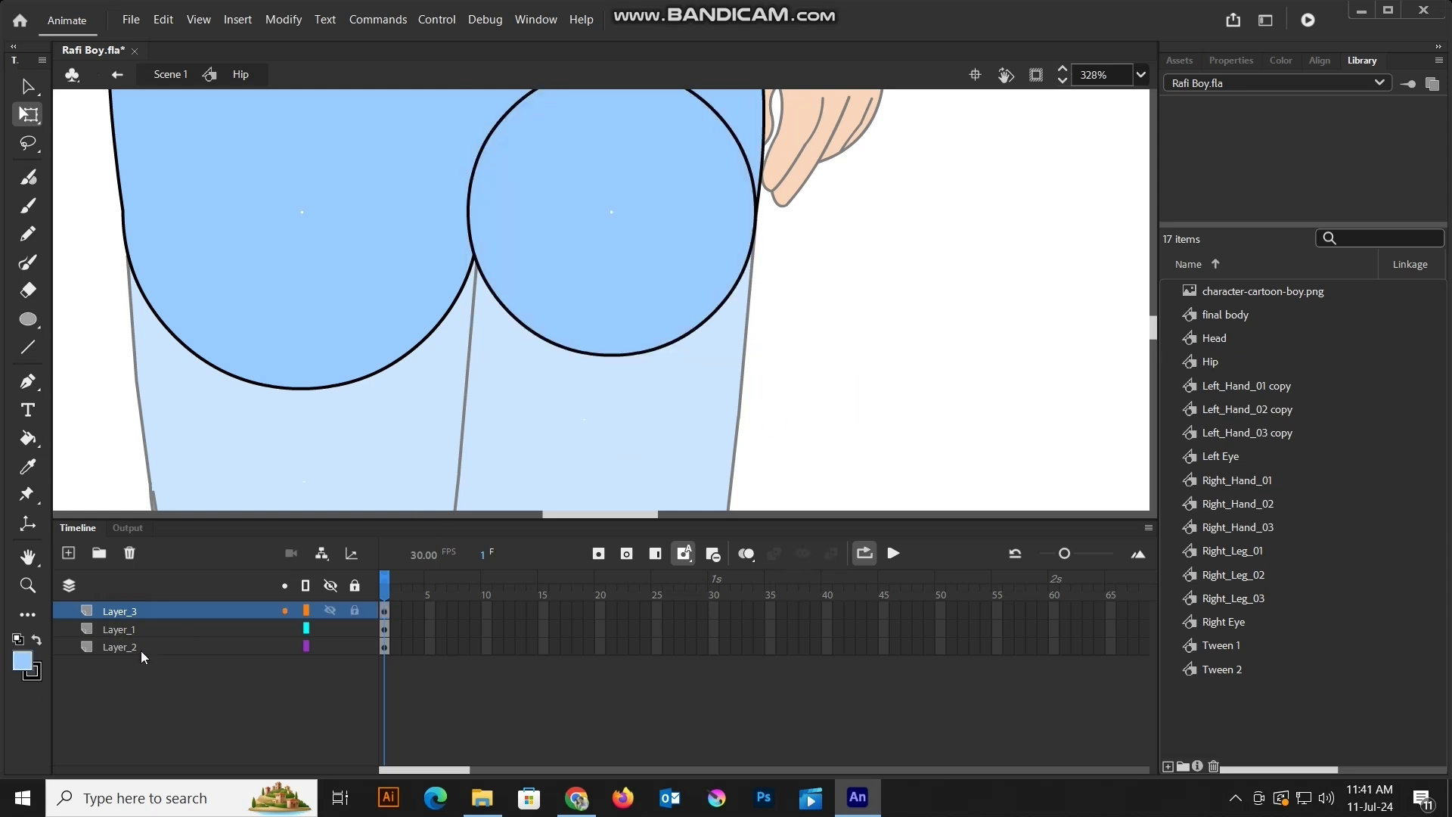
Move Layer_3 below Layer_1 in the Hip symbol's layer order and deselect the artwork.
left_click(126, 616)
left_click_drag(126, 619, 126, 635)
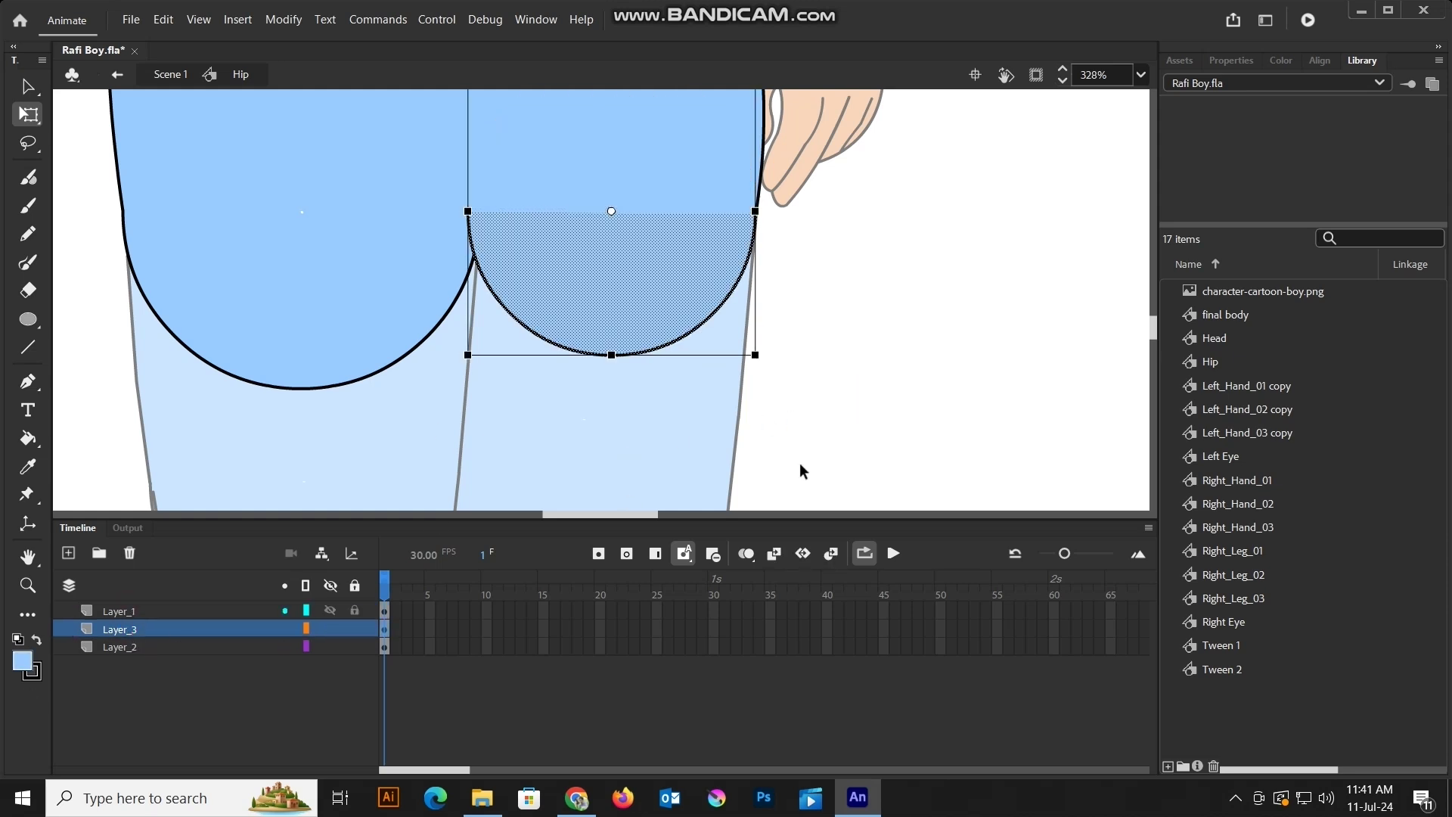
left_click(897, 367)
scroll(415, 237, "down", 2)
scroll(510, 233, "up", 4)
scroll(603, 224, "down", 1)
scroll(603, 224, "down", 4)
Return to Scene 1 and check the trouser outlines against the artwork inside the Hip symbol.
left_click(167, 76)
left_click(635, 327)
scroll(566, 233, "down", 1)
left_click(535, 200)
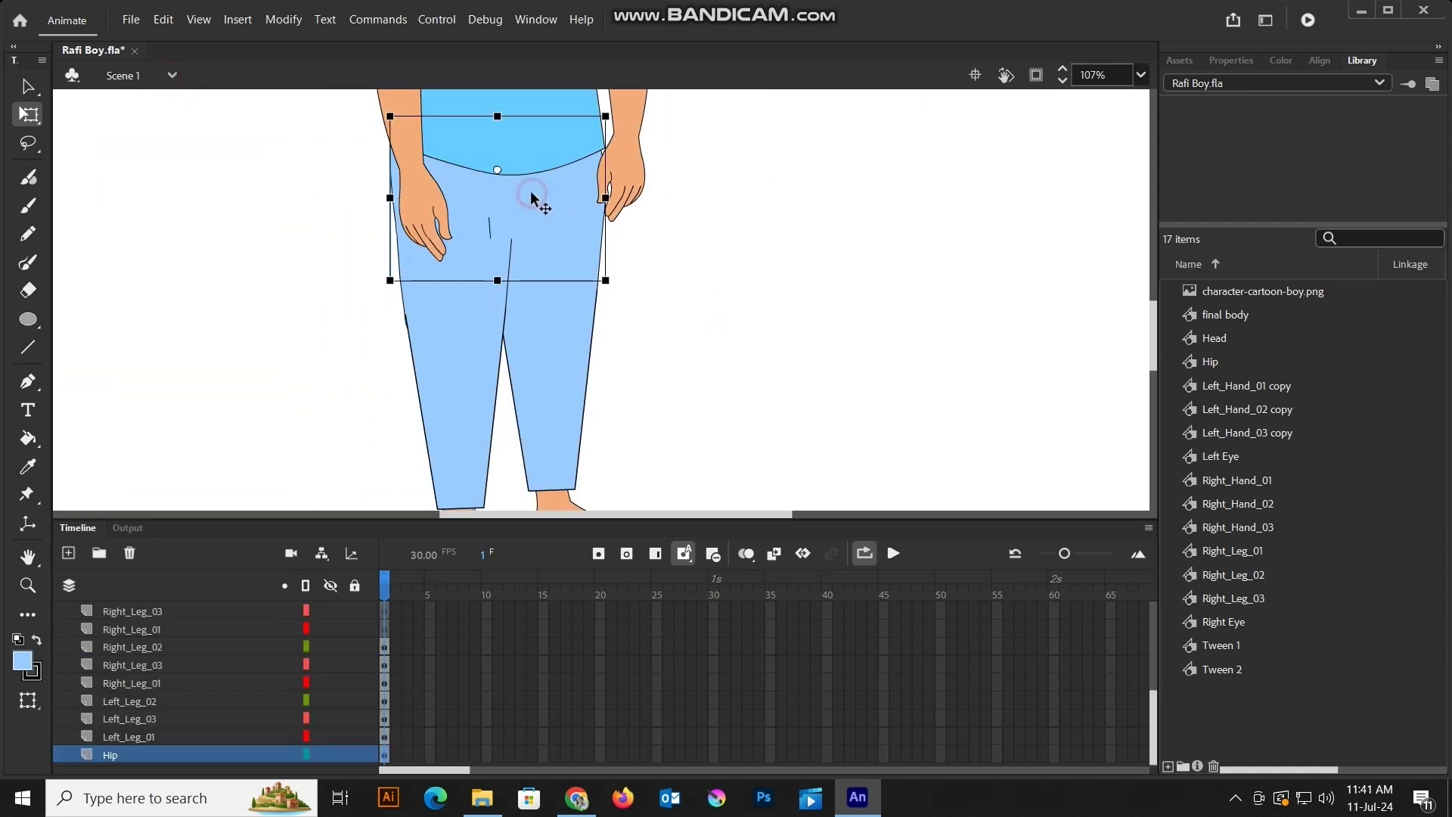
double_click(529, 191)
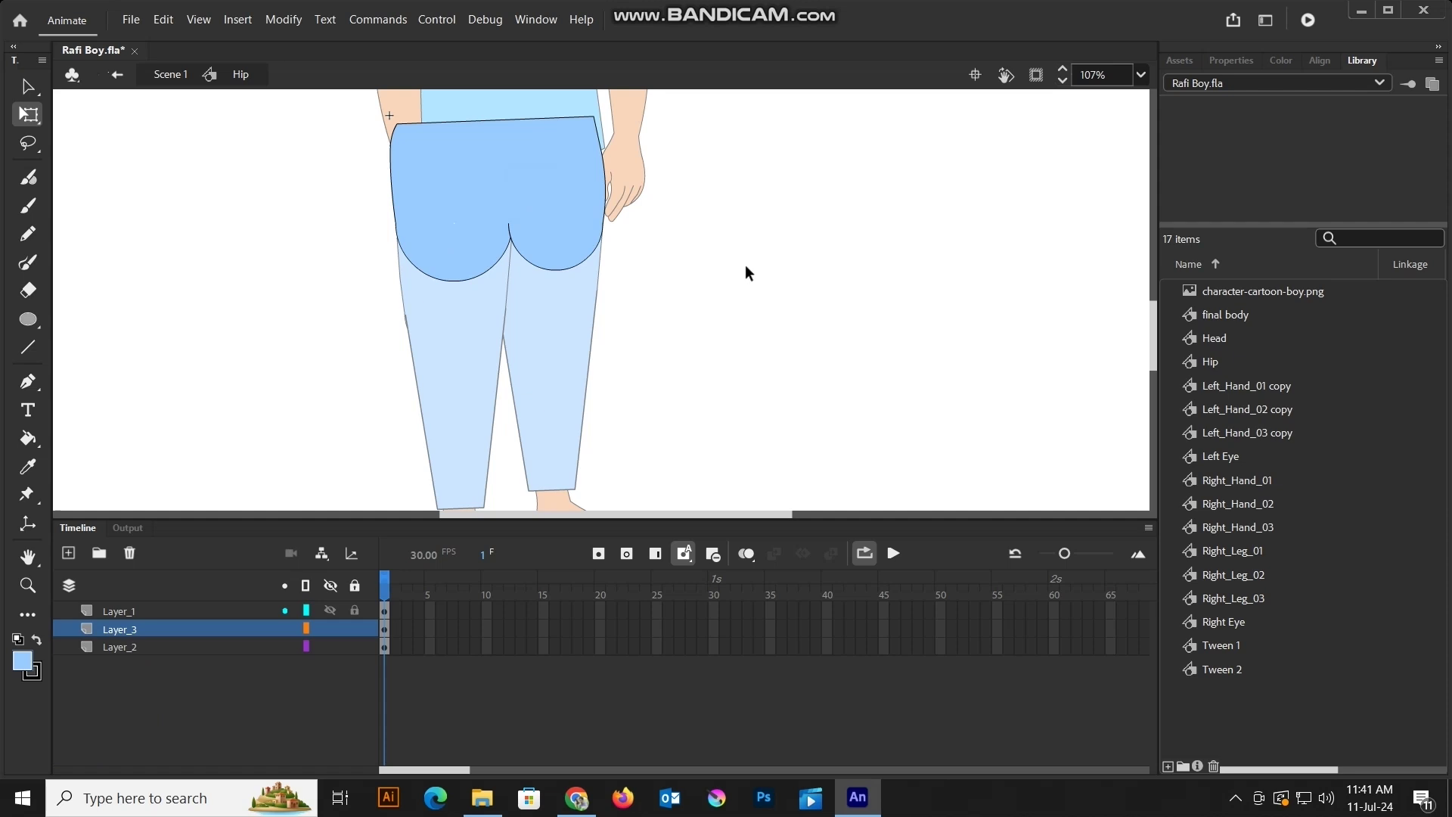
left_click(168, 74)
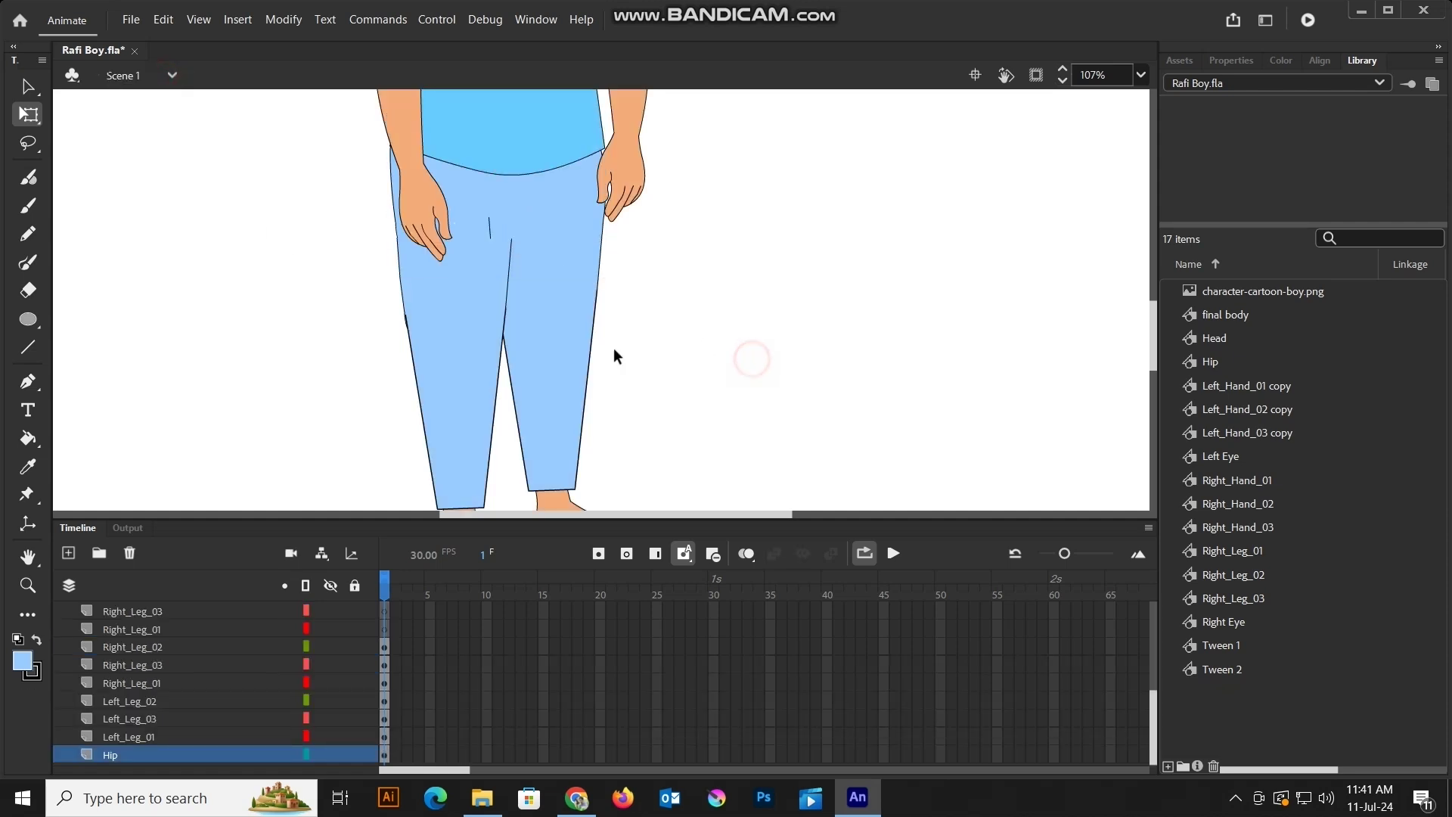
Try trimming the upper strip from the left thigh's shared Right_Leg_01 symbol, returning to Scene 1.
left_click(543, 300)
left_click(565, 265)
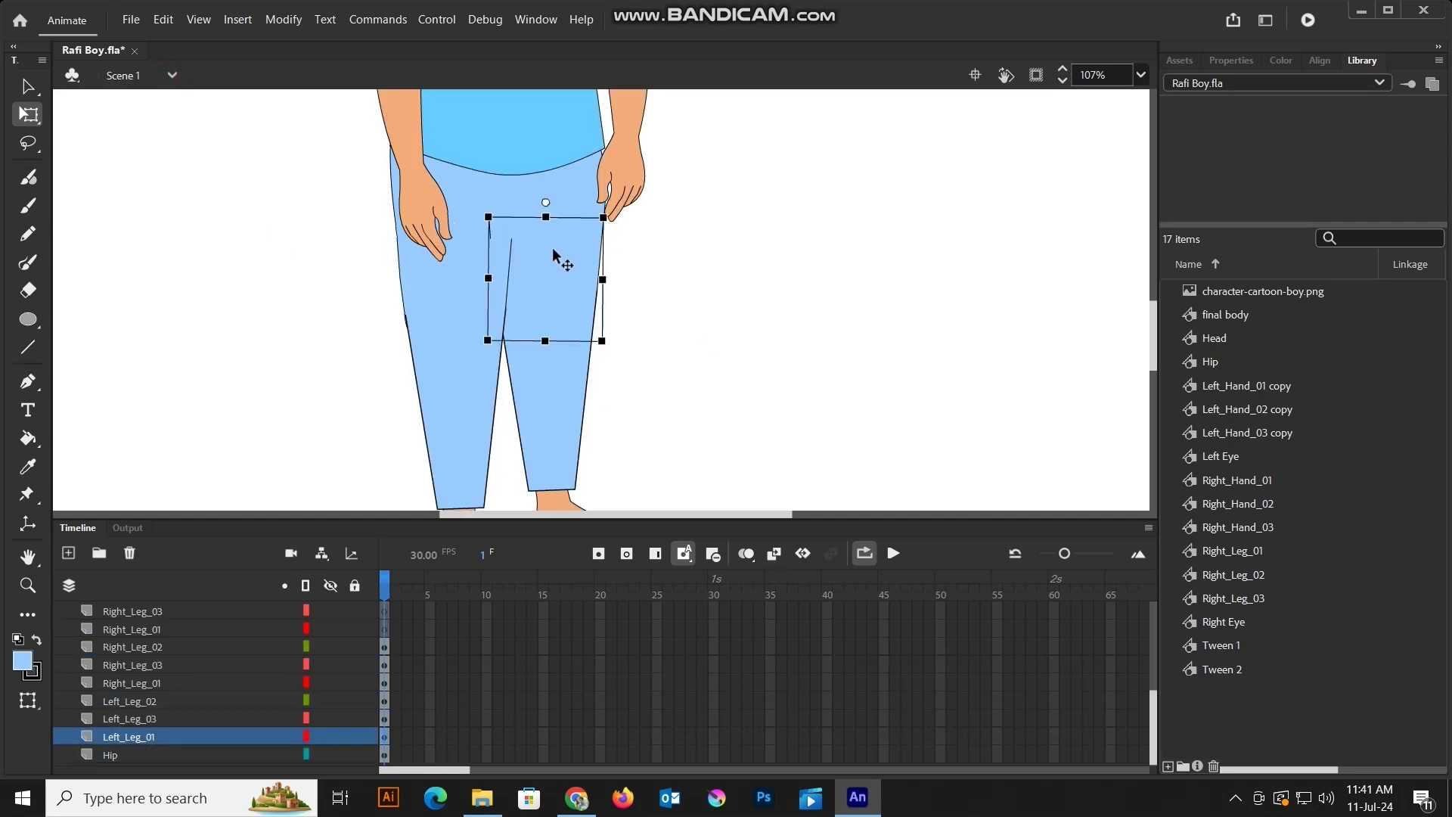
scroll(555, 206, "up", 2)
scroll(555, 207, "up", 1)
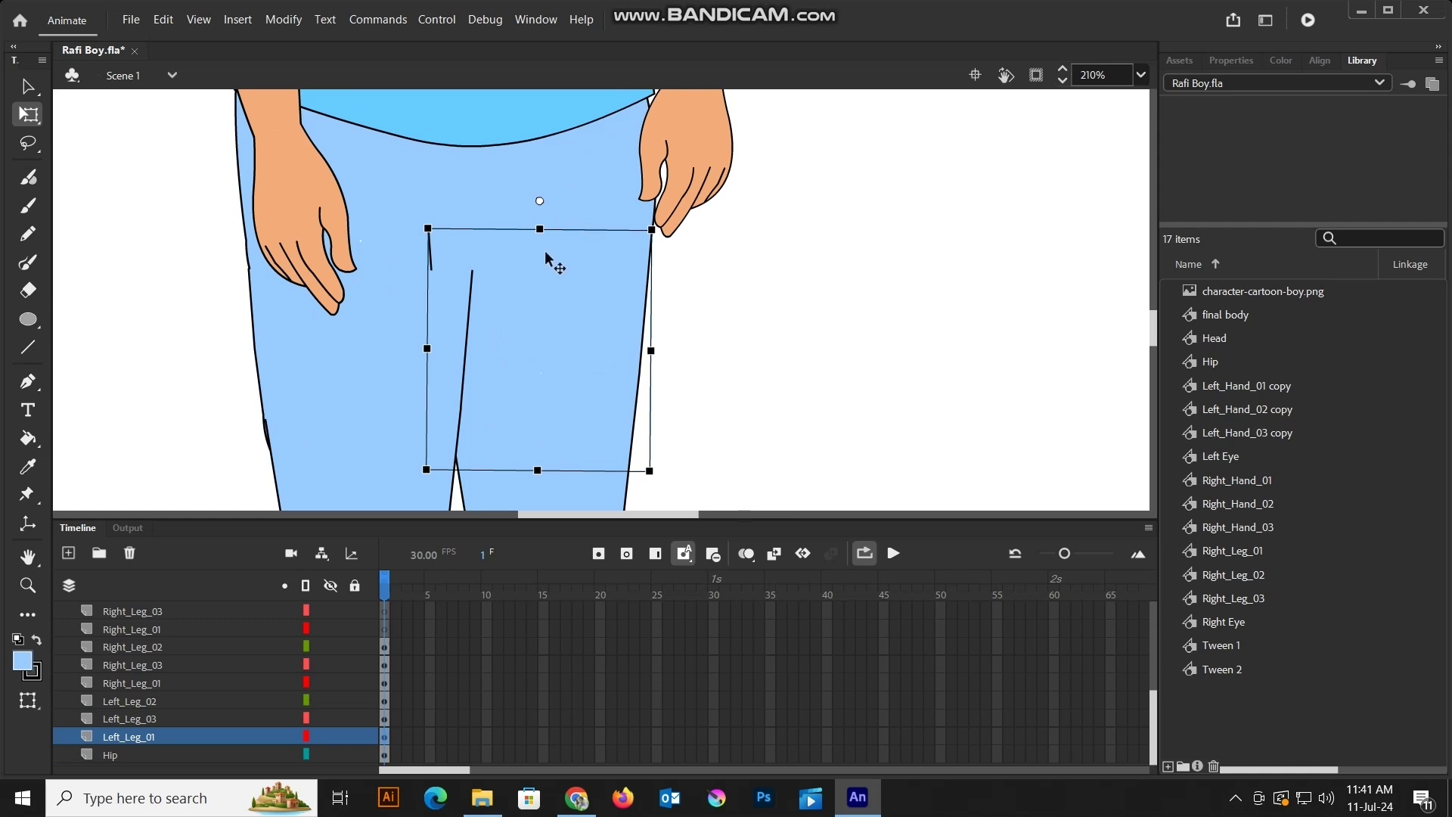
double_click(533, 274)
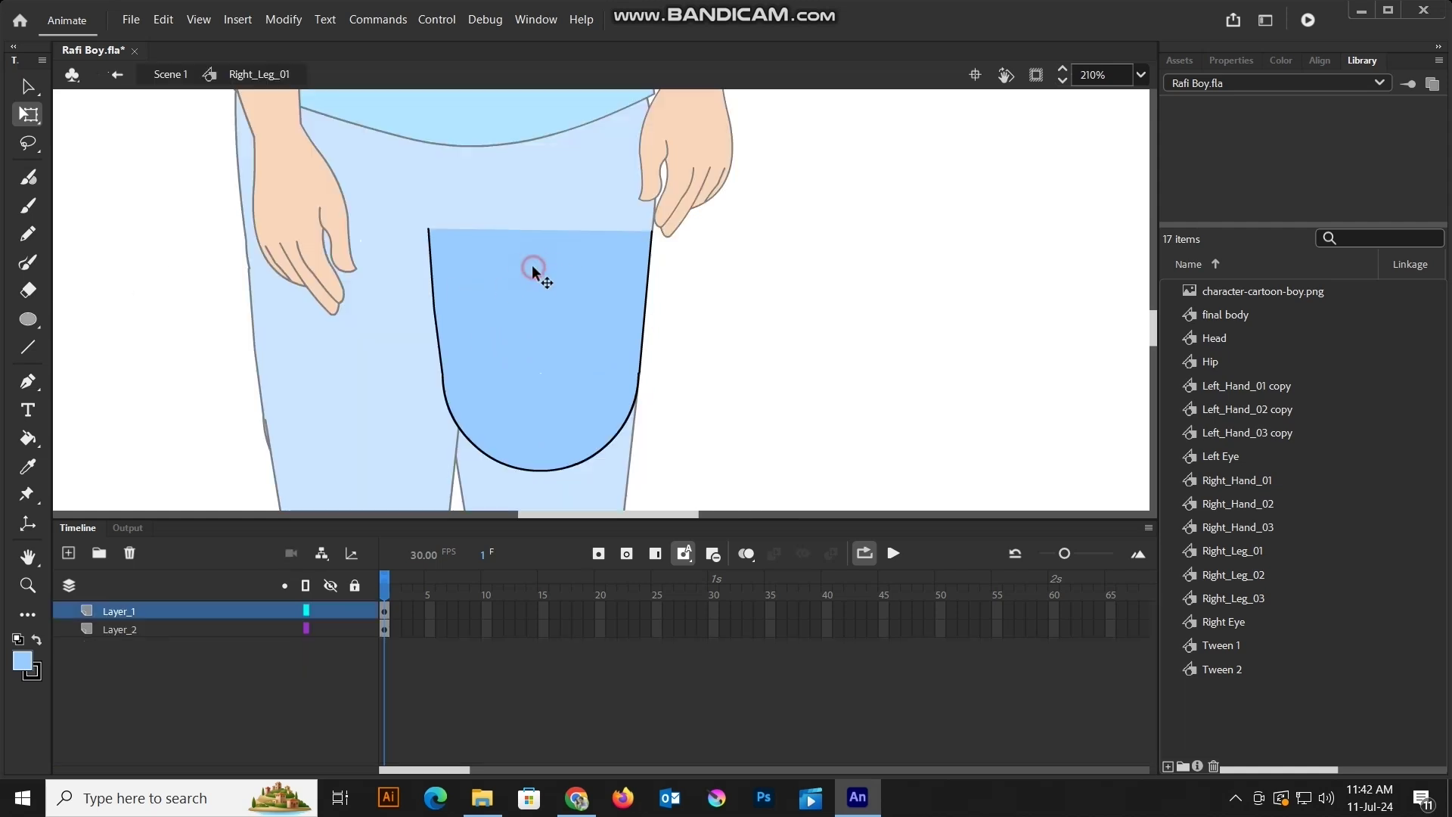
left_click(28, 87)
left_click_drag(383, 195, 708, 277)
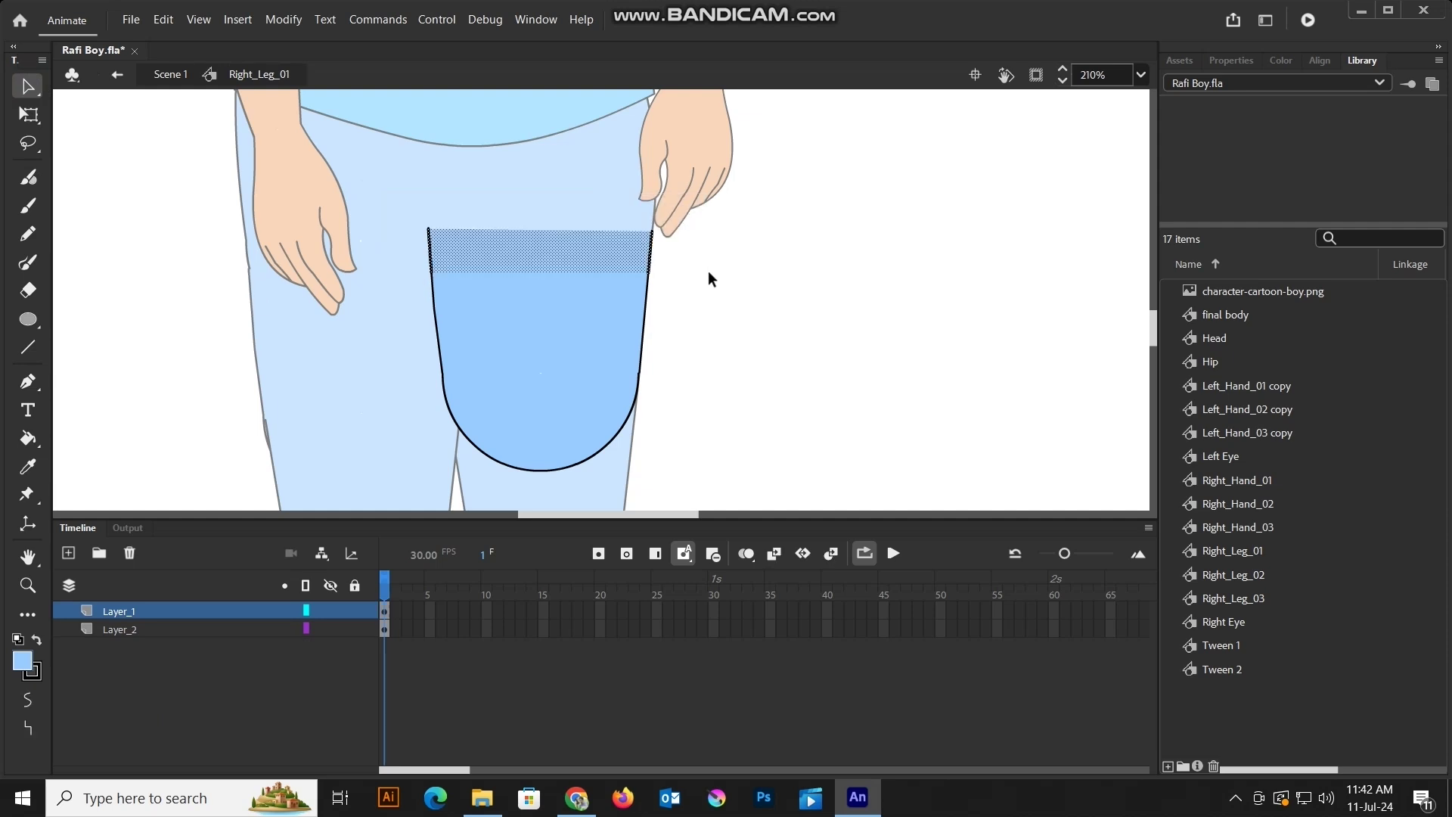
key("Delete")
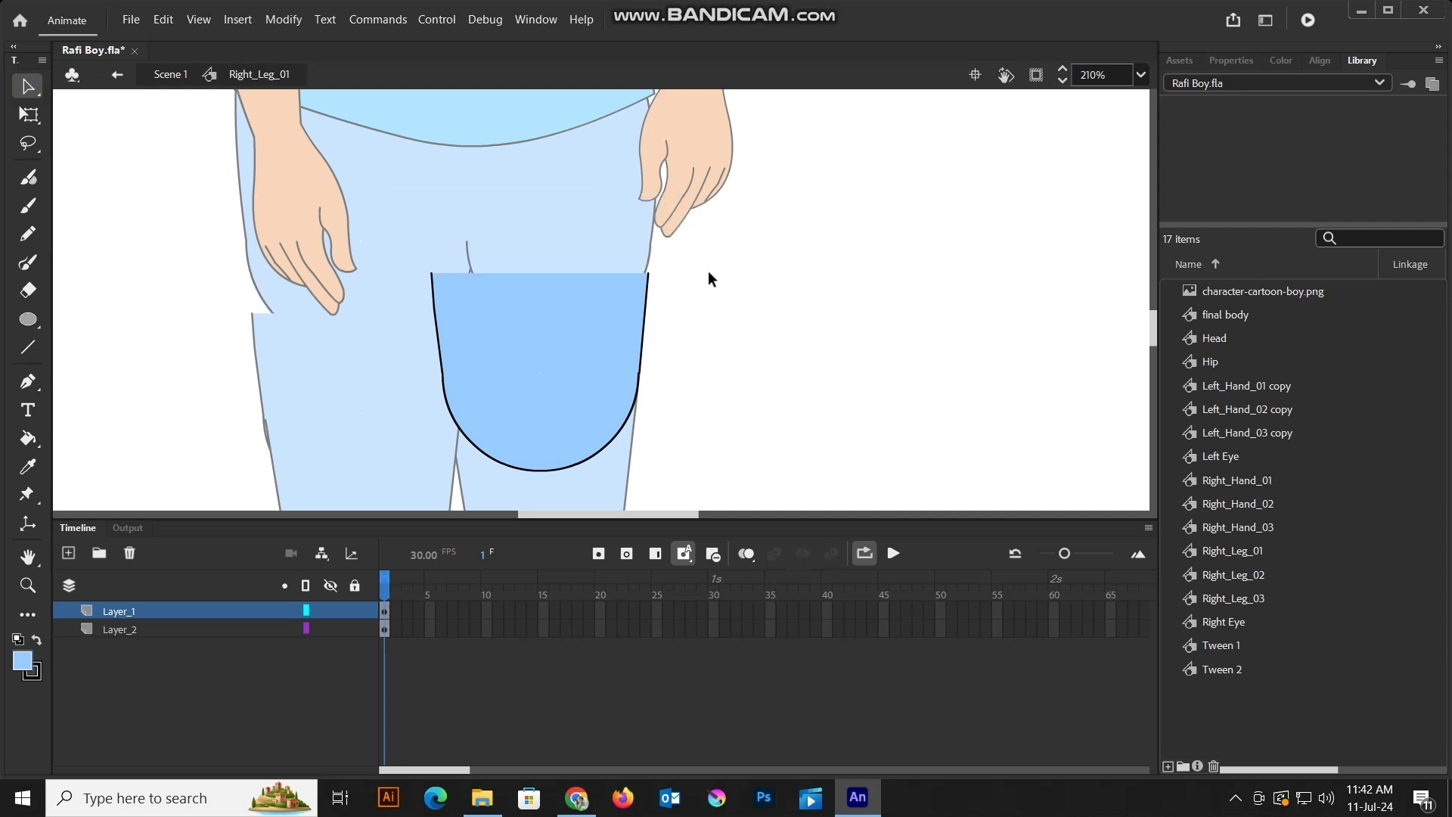
left_click(159, 79)
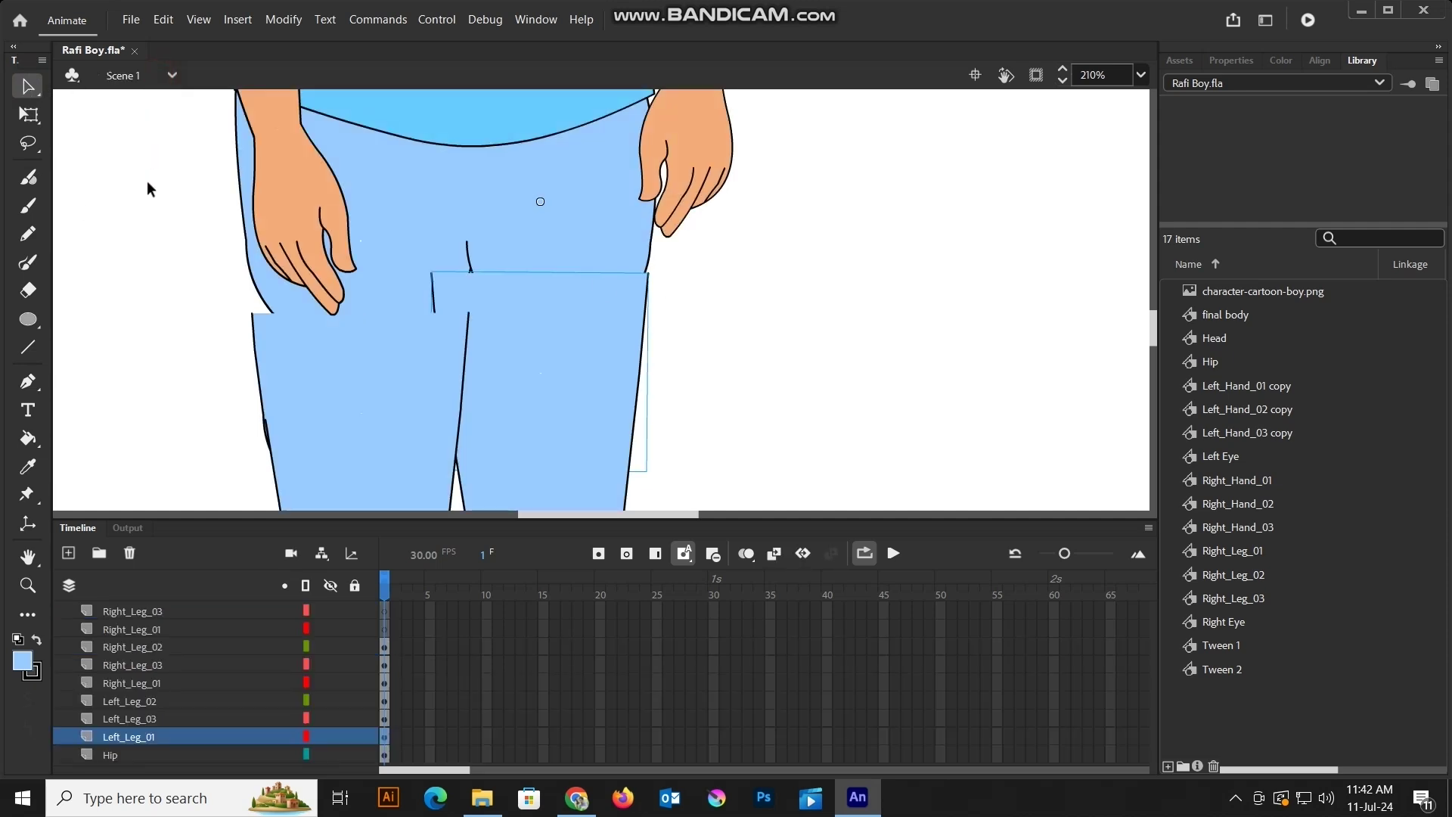
Undo the trim of the shared Right_Leg_01 artwork and return to Scene 1.
left_click(158, 214)
key("ctrl+z")
key("ctrl+z")
key("ctrl+z")
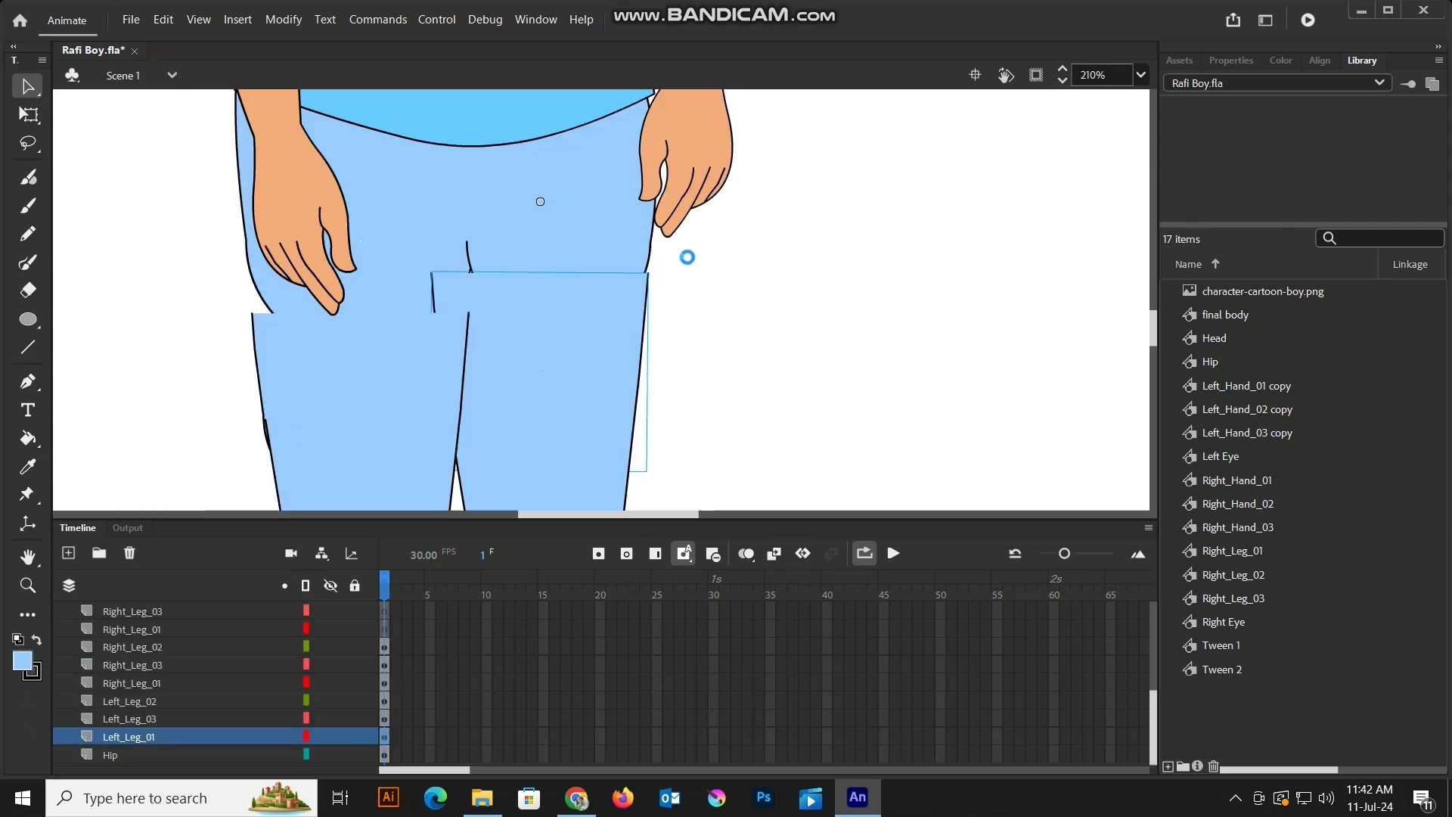
left_click(763, 283)
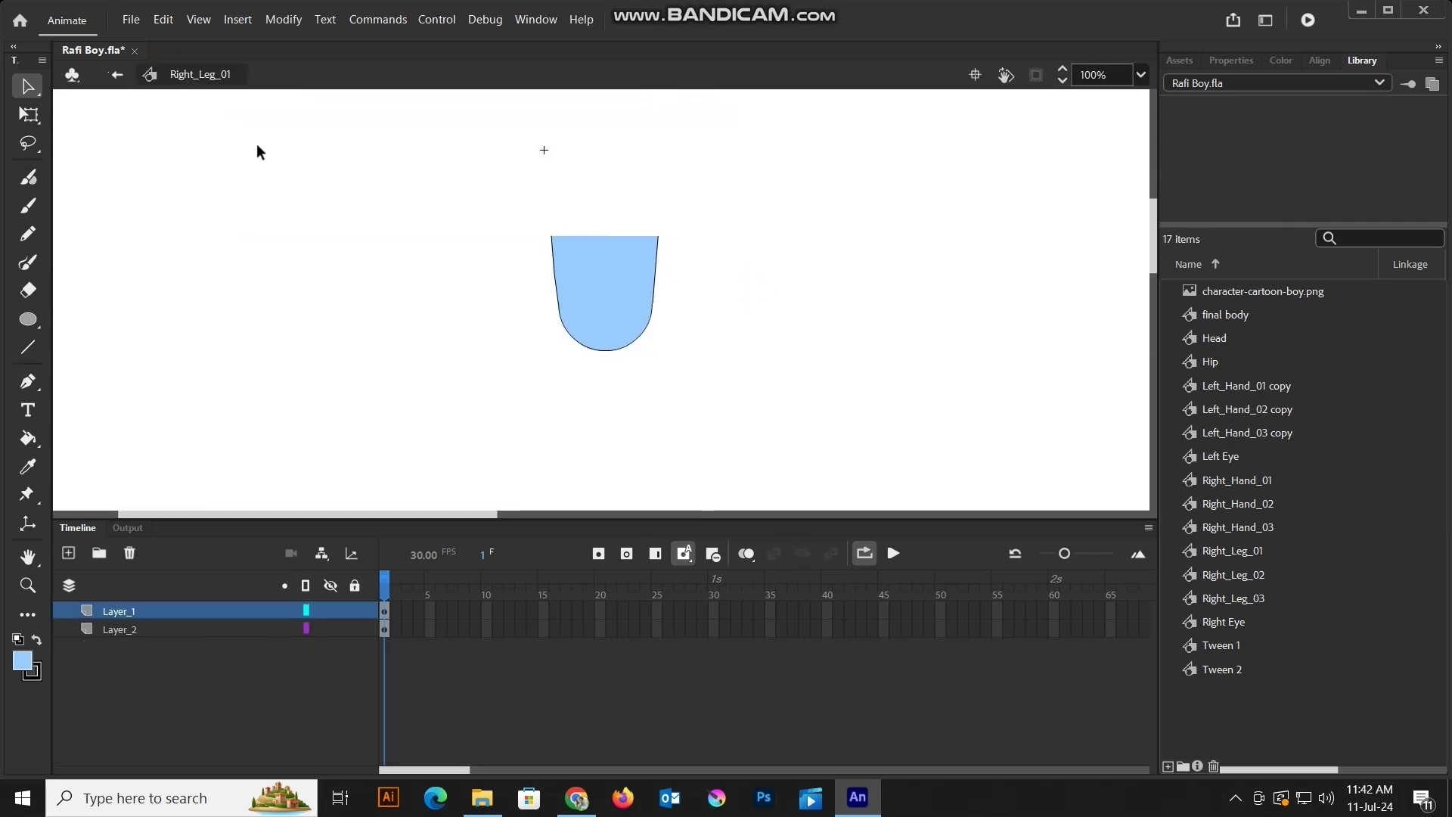
left_click(118, 76)
left_click(813, 302)
left_click_drag(757, 338, 748, 295)
scroll(541, 184, "down", 3)
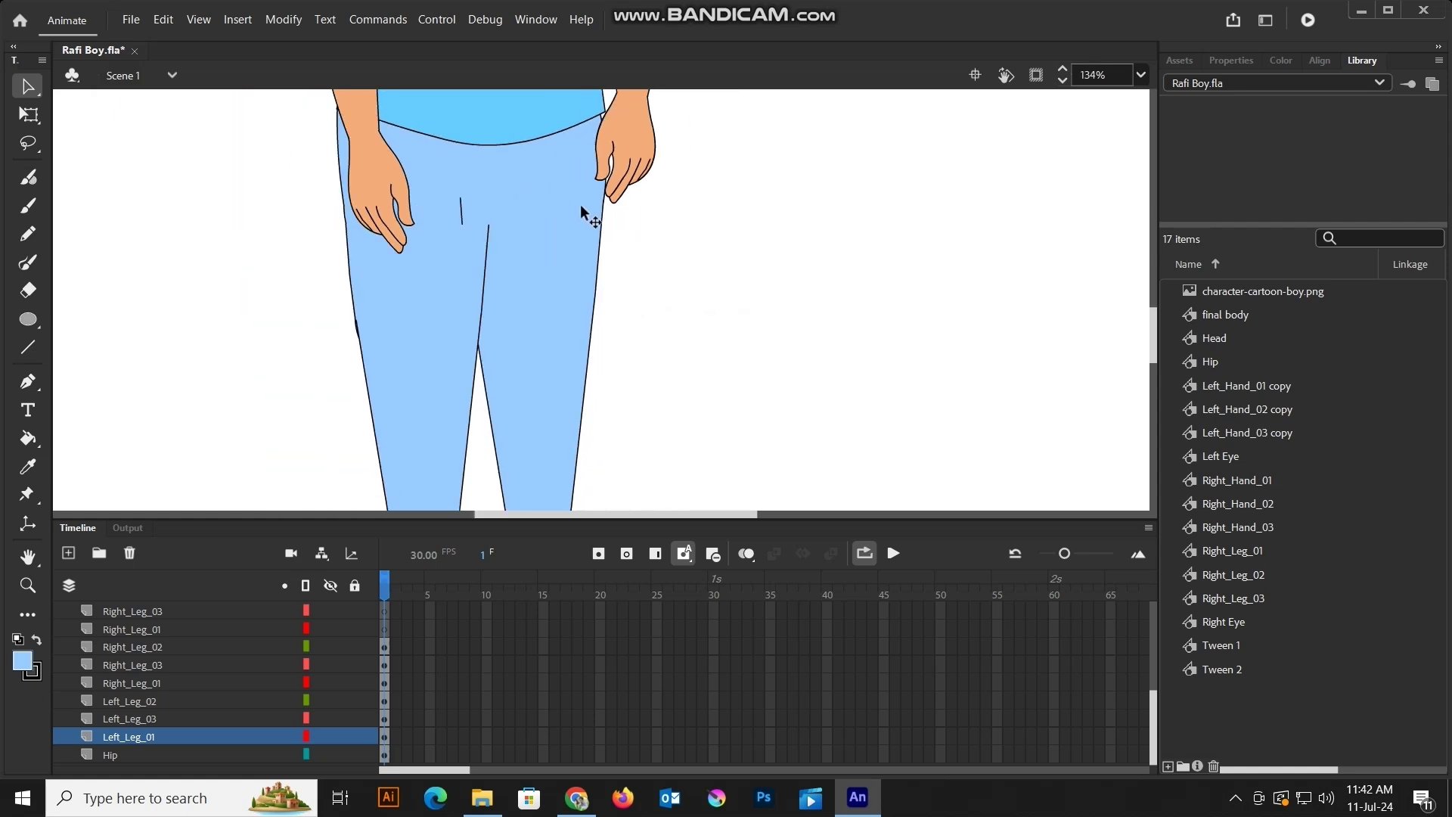
key("ctrl+z")
key("ctrl+z")
double_click(583, 214)
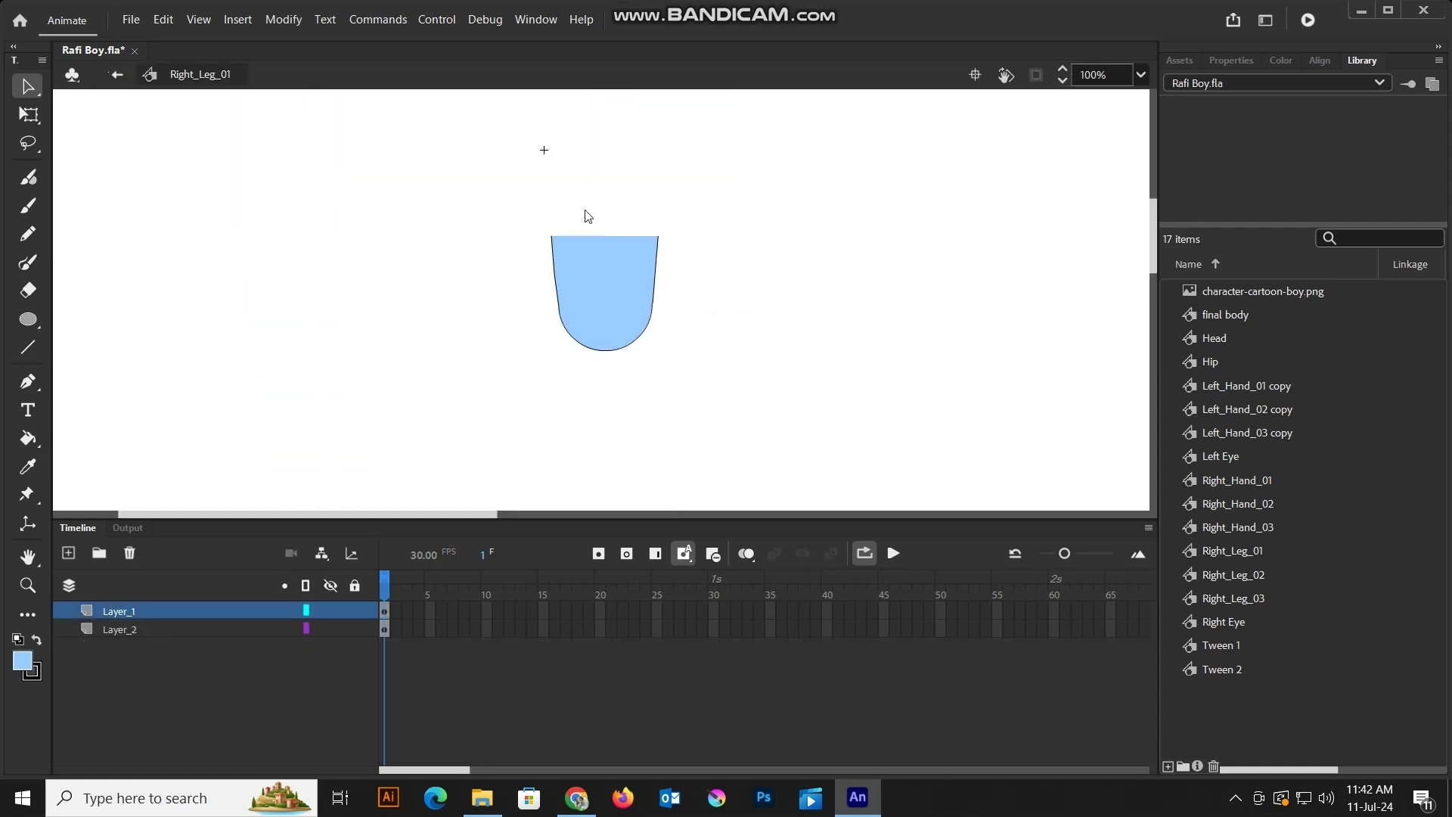
scroll(500, 189, "down", 2)
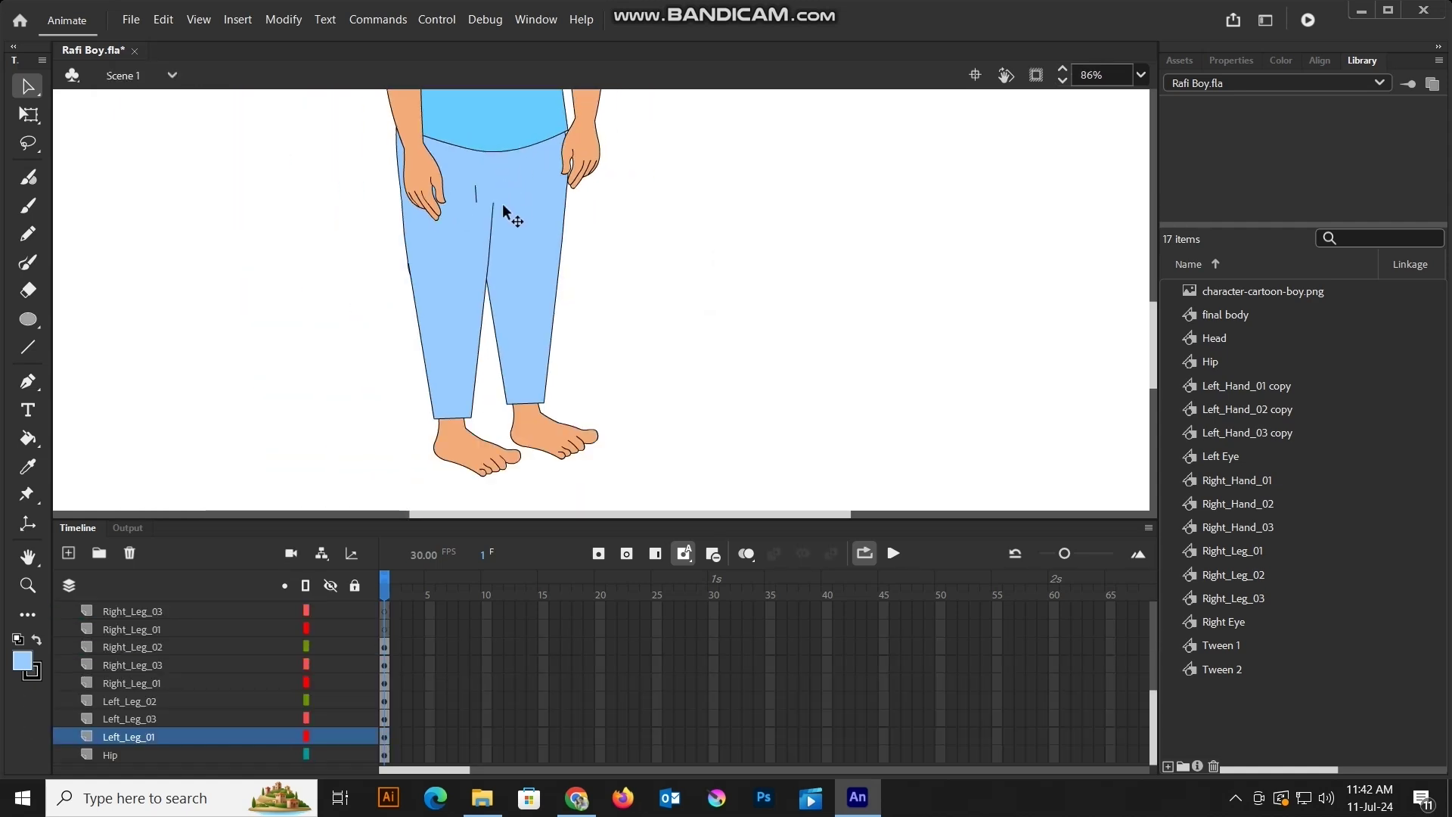
Duplicate the left thigh's symbol as an independent symbol named "_Leg_01 copy".
scroll(444, 201, "up", 2)
left_click(458, 221)
left_click(731, 227)
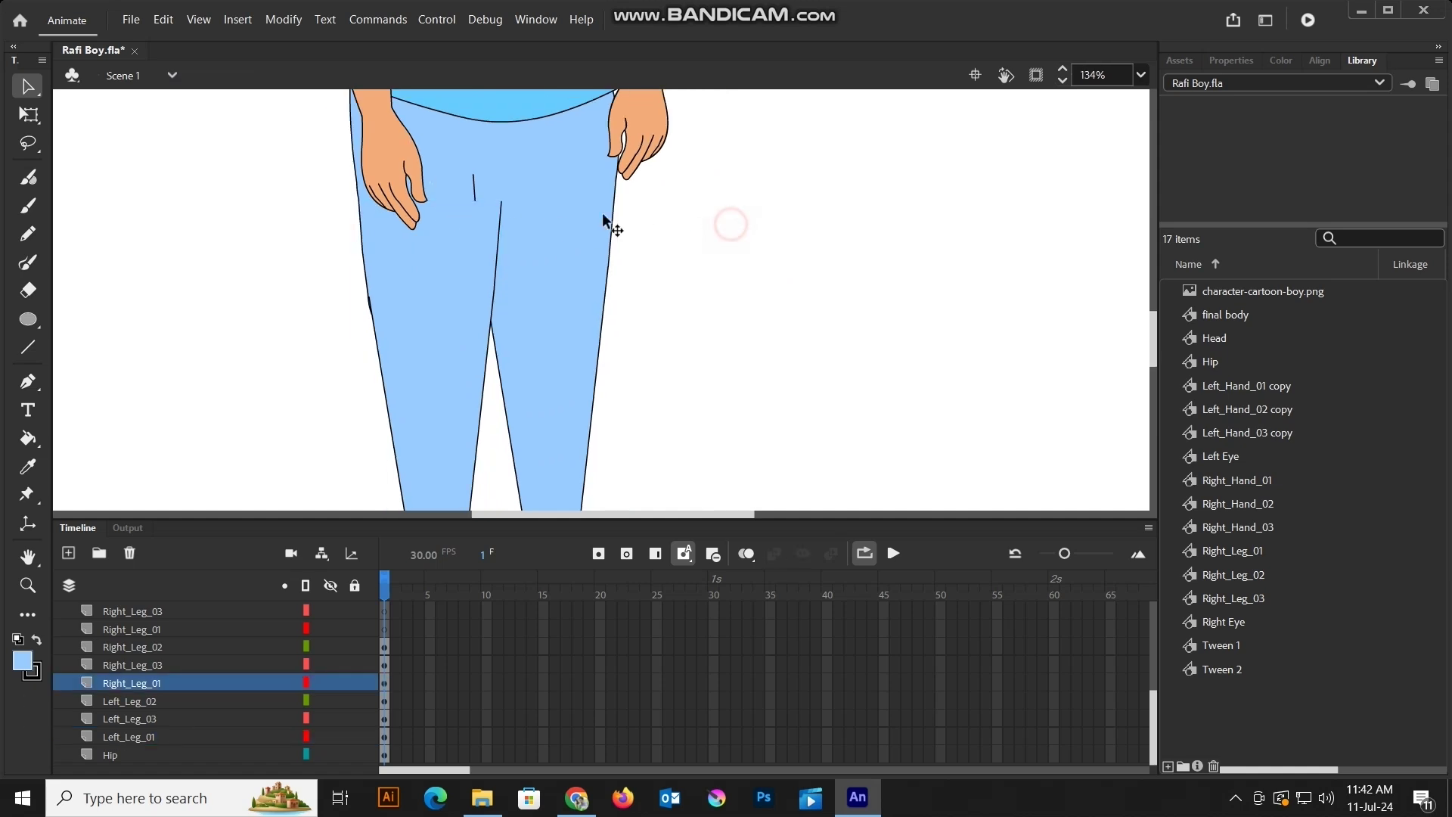
scroll(464, 181, "down", 1)
left_click(550, 218)
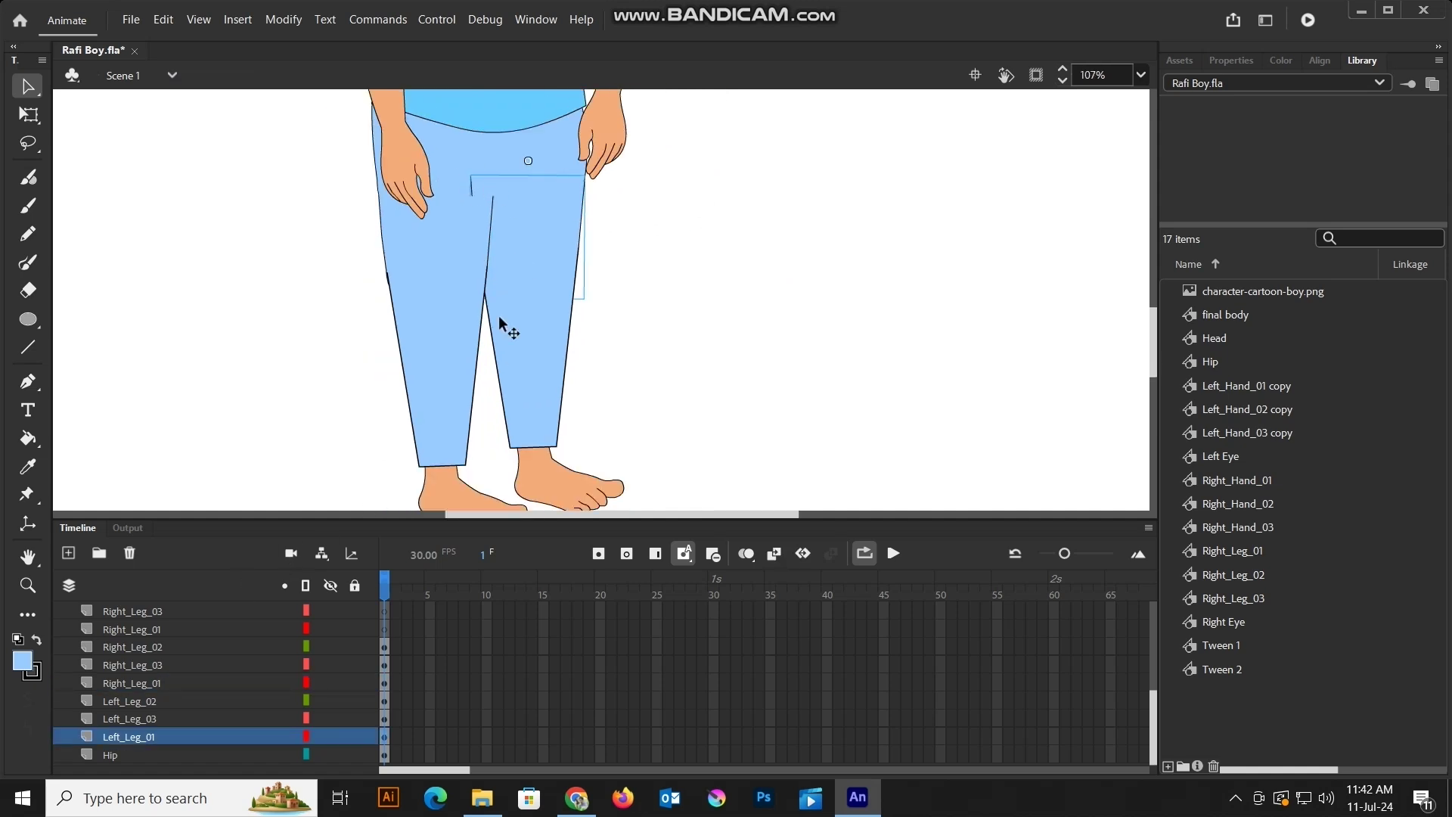
right_click(548, 218)
left_click(628, 655)
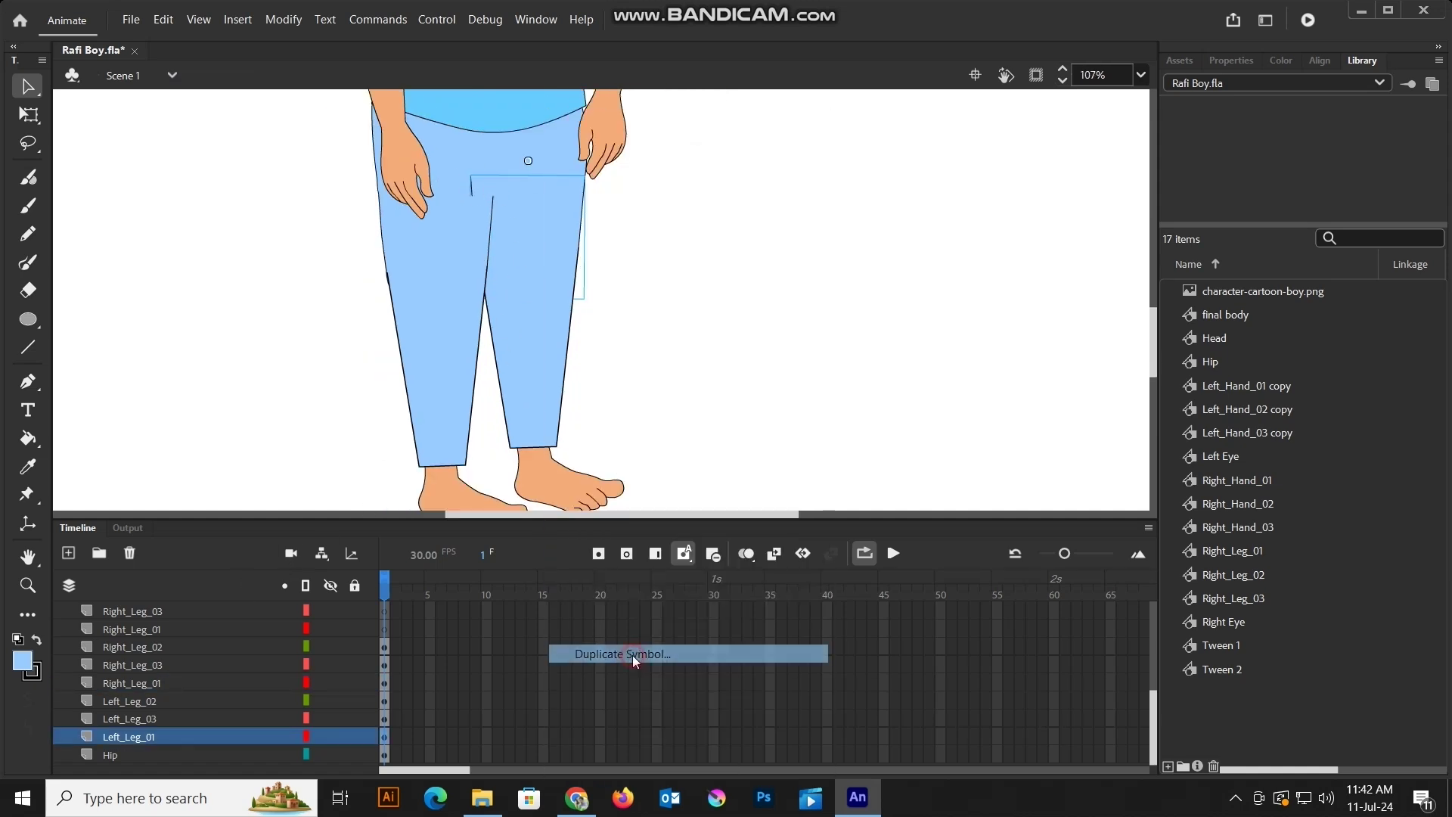
left_click_drag(808, 205, 785, 215)
key("BackSpace")
left_click(1042, 205)
Duplicate the left lower leg's symbol as an independent symbol named "_Leg_02 copy".
left_click(554, 316)
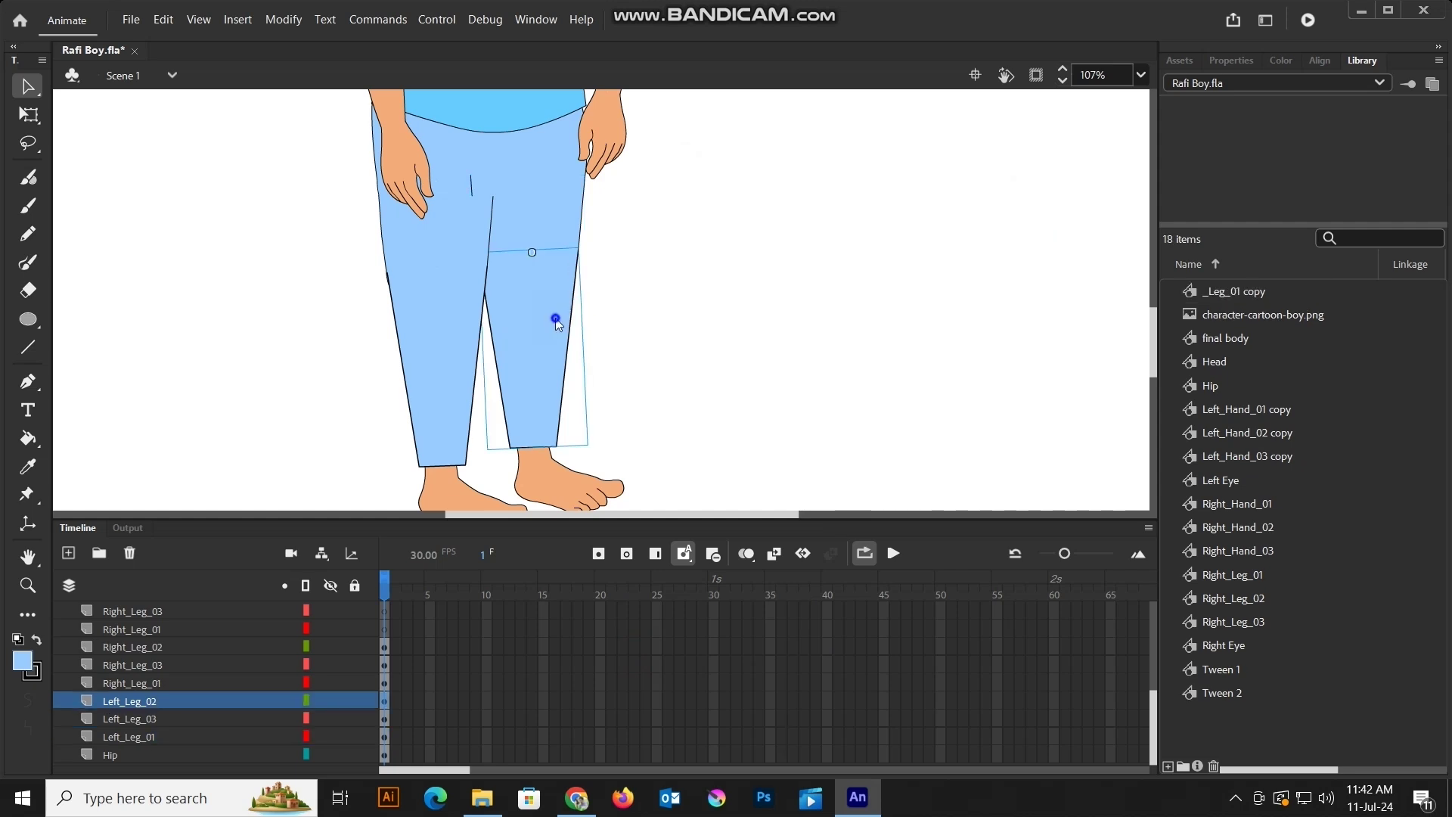
right_click(553, 316)
left_click(631, 653)
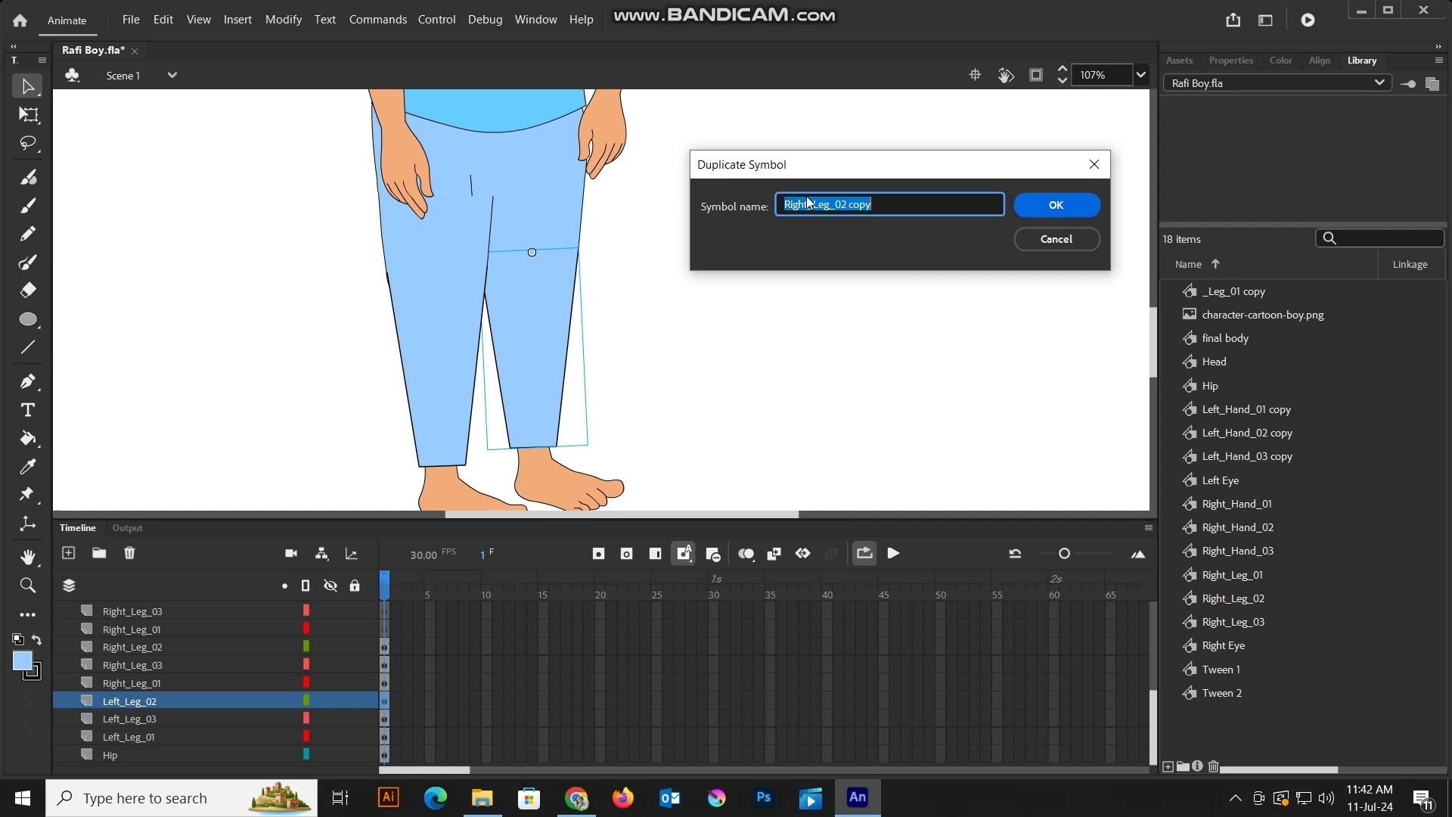
left_click_drag(807, 203, 756, 217)
key("BackSpace")
left_click(1056, 205)
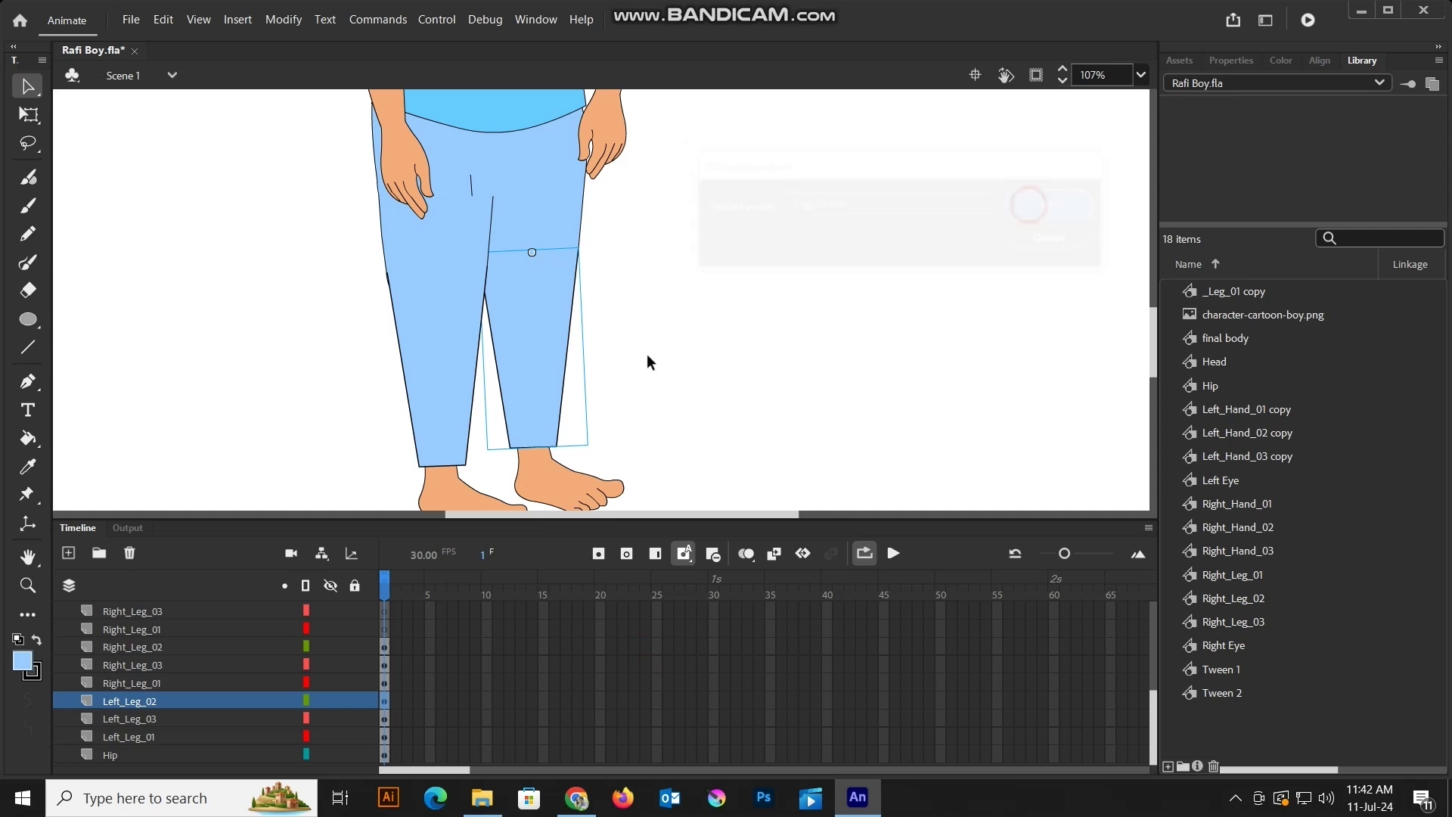
Duplicate the left foot's symbol as an independent symbol named "_Leg_03 copy".
left_click(552, 479)
right_click(553, 478)
left_click(643, 654)
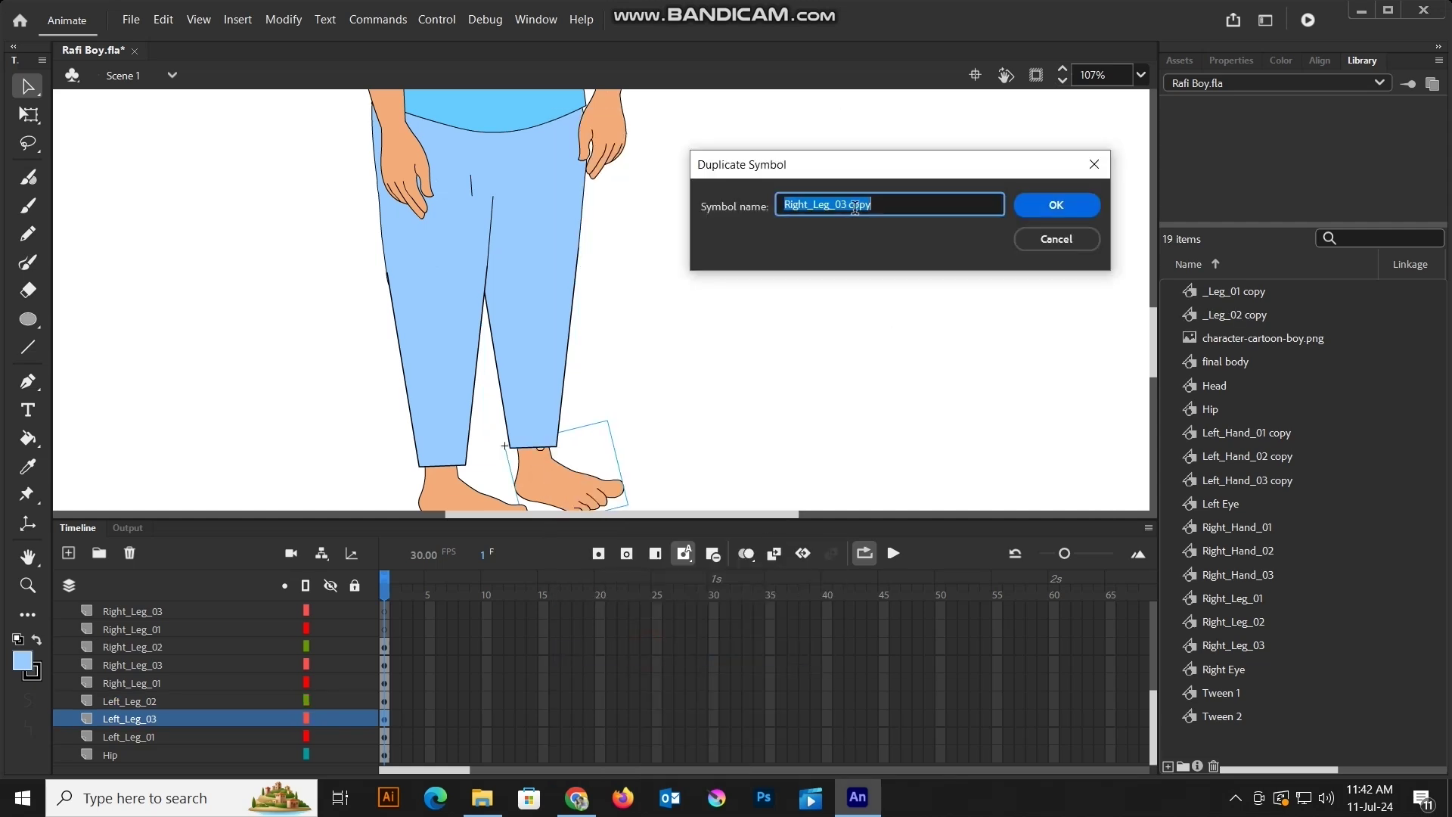
left_click_drag(806, 198, 761, 206)
key("BackSpace")
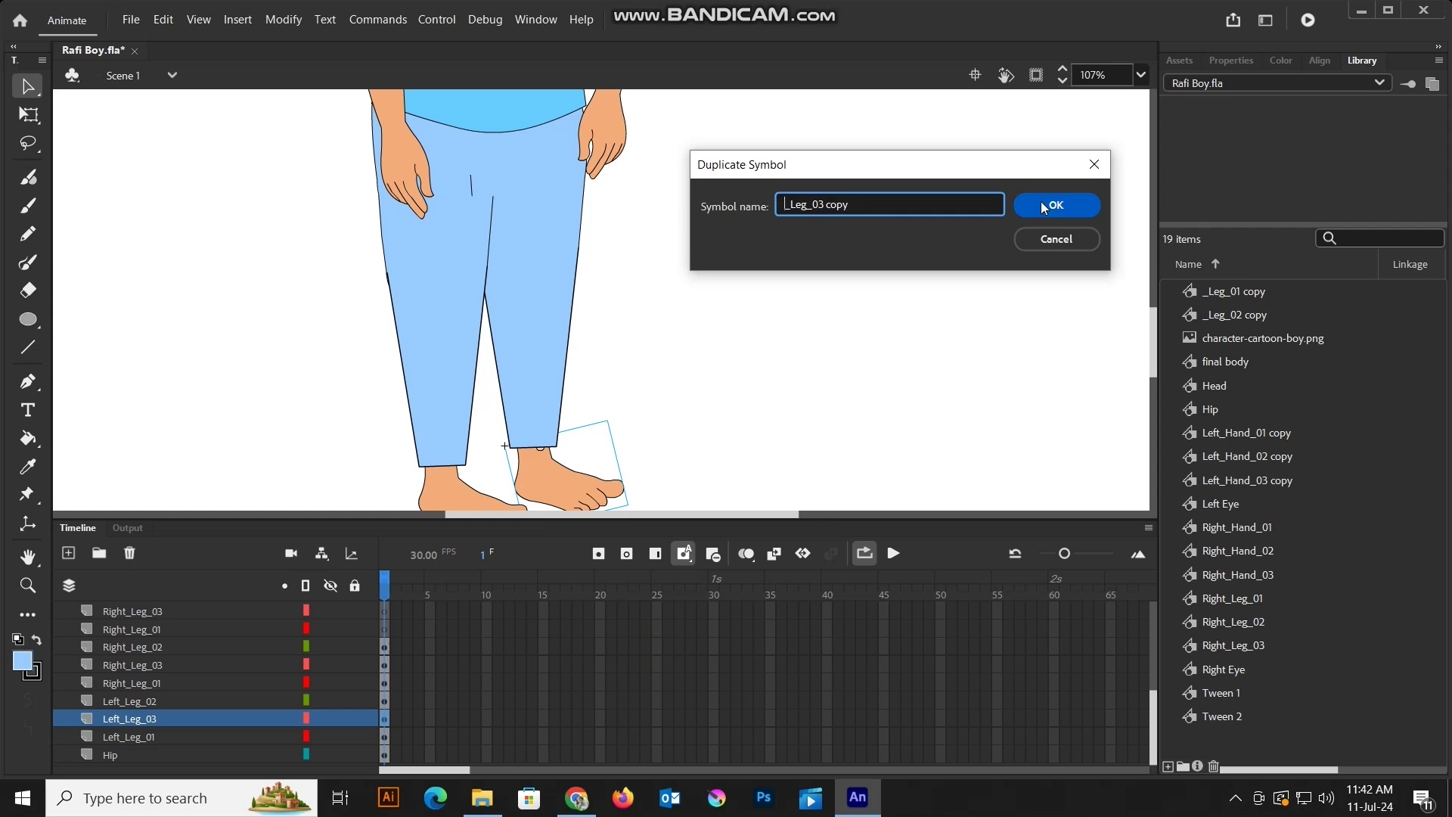
left_click(1037, 206)
Delete a thin strip along the upper edge of the thigh in the _Leg_01 copy symbol and return to Scene 1.
left_click(558, 212)
double_click(557, 212)
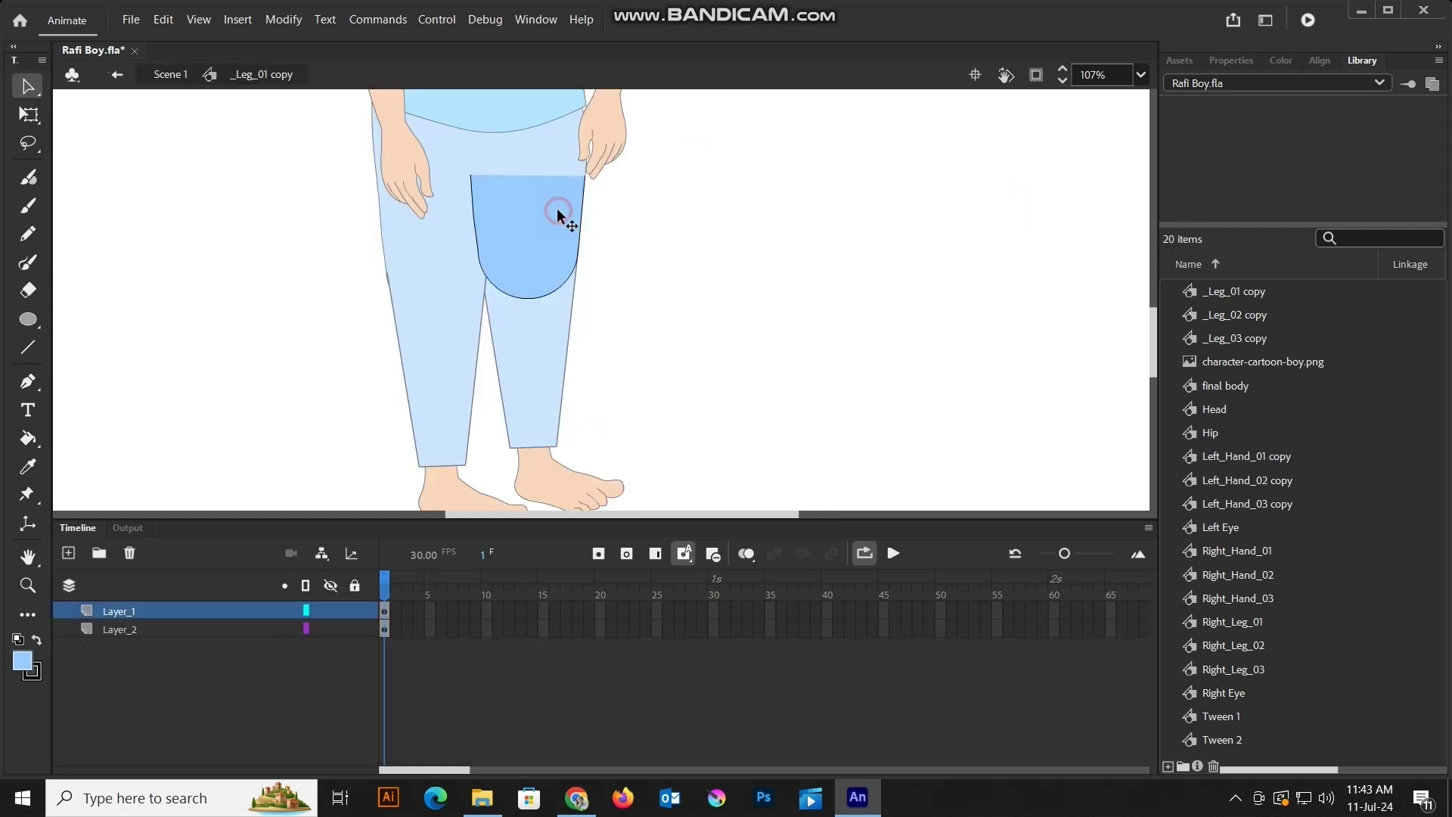
scroll(498, 195, "up", 2)
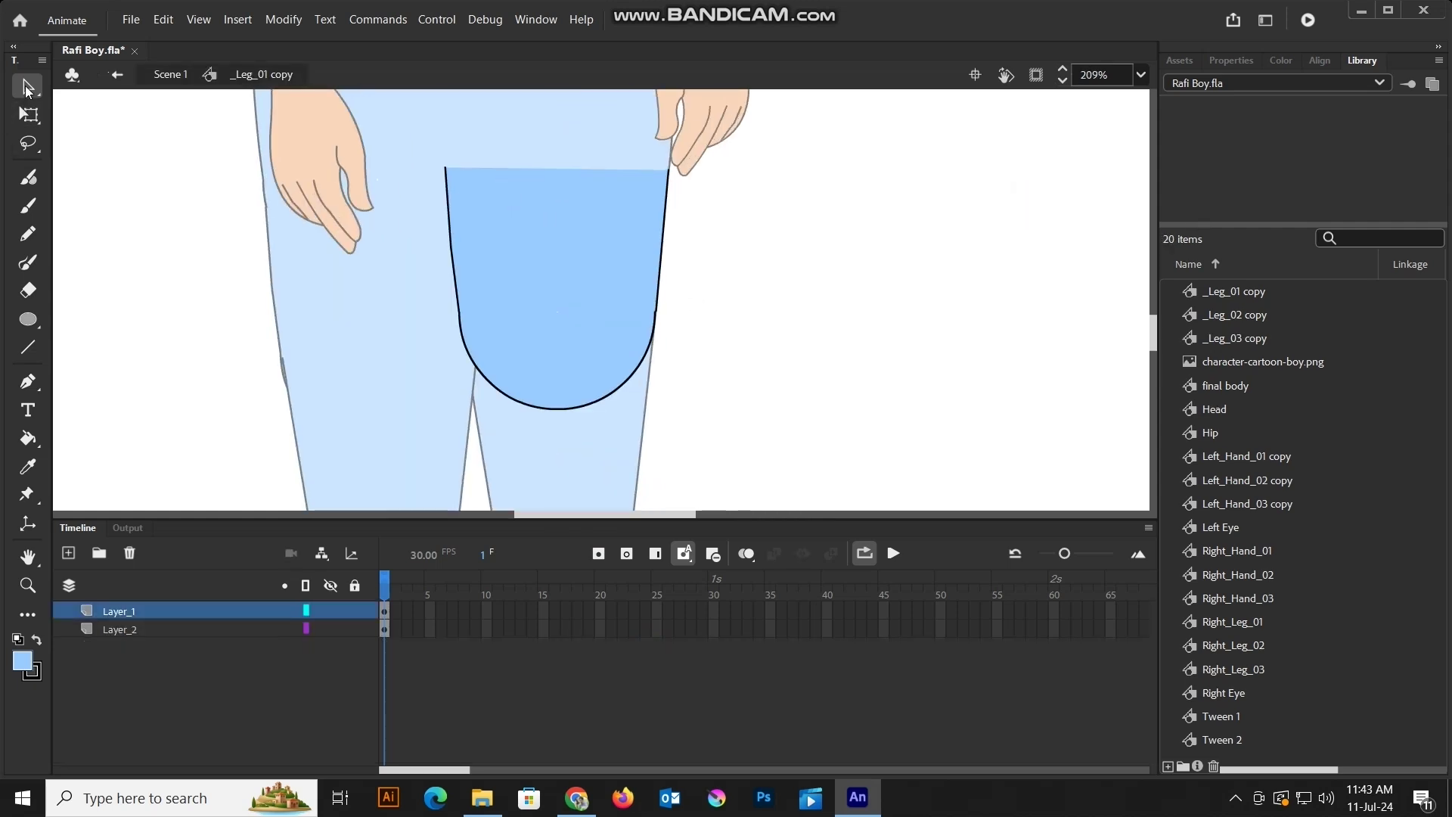
mouse_move(391, 137)
left_mouse_down()
mouse_move(594, 155)
mouse_move(745, 200)
left_mouse_up()
key("Delete")
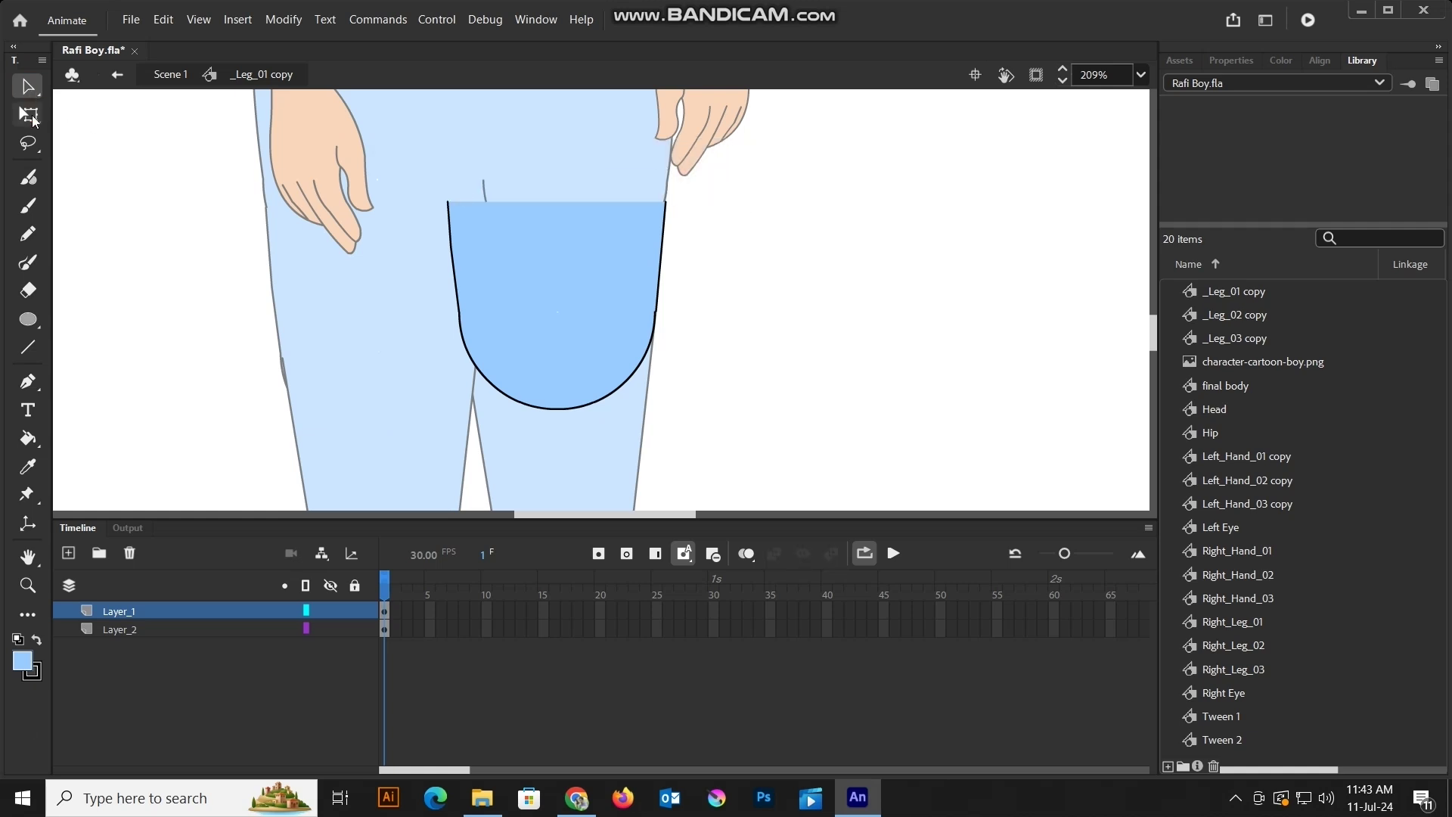
left_click(169, 74)
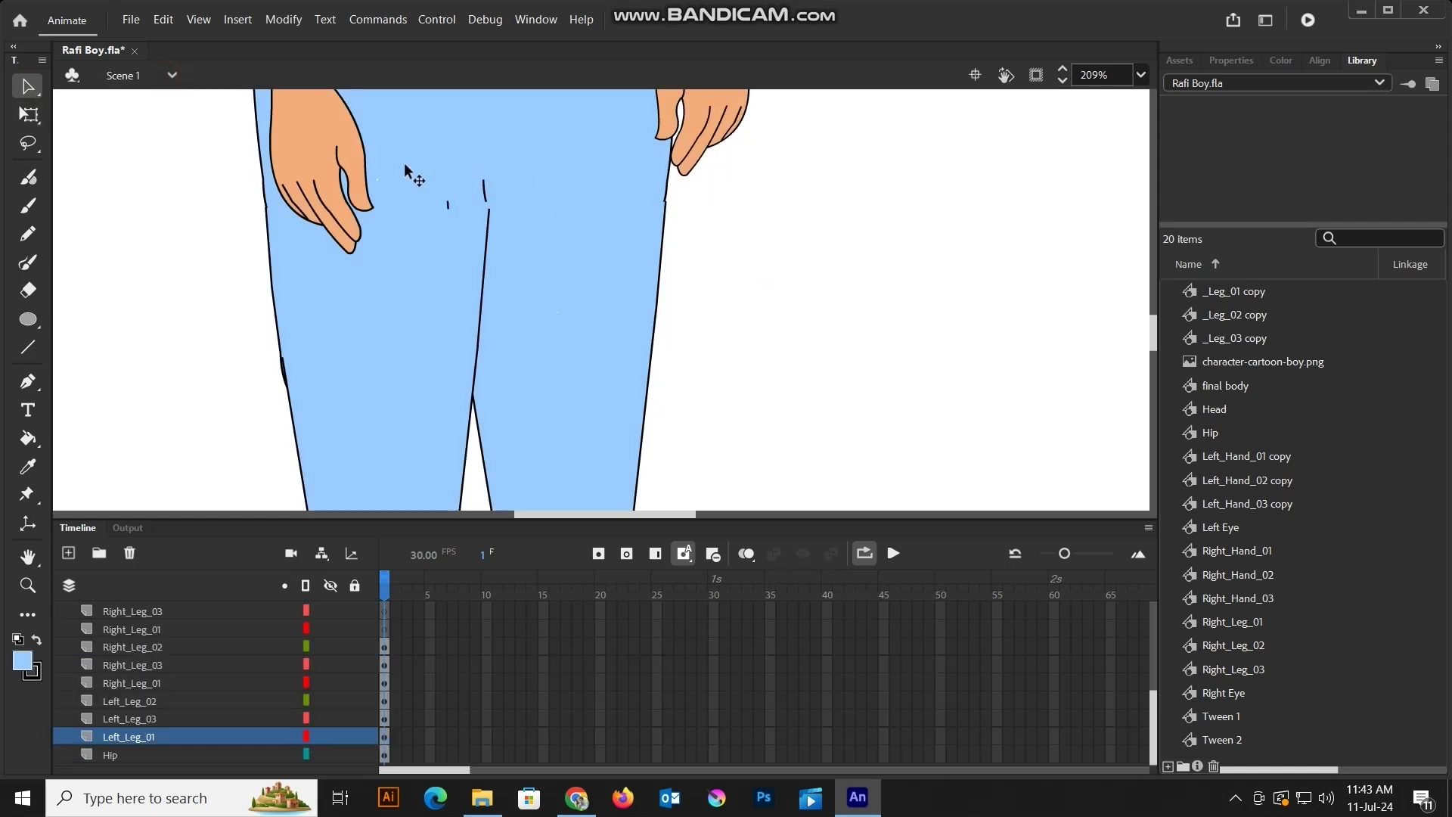
Move the left thigh's transformation point onto the centre of the hip joint circle, using outline view for alignment.
scroll(457, 217, "down", 1)
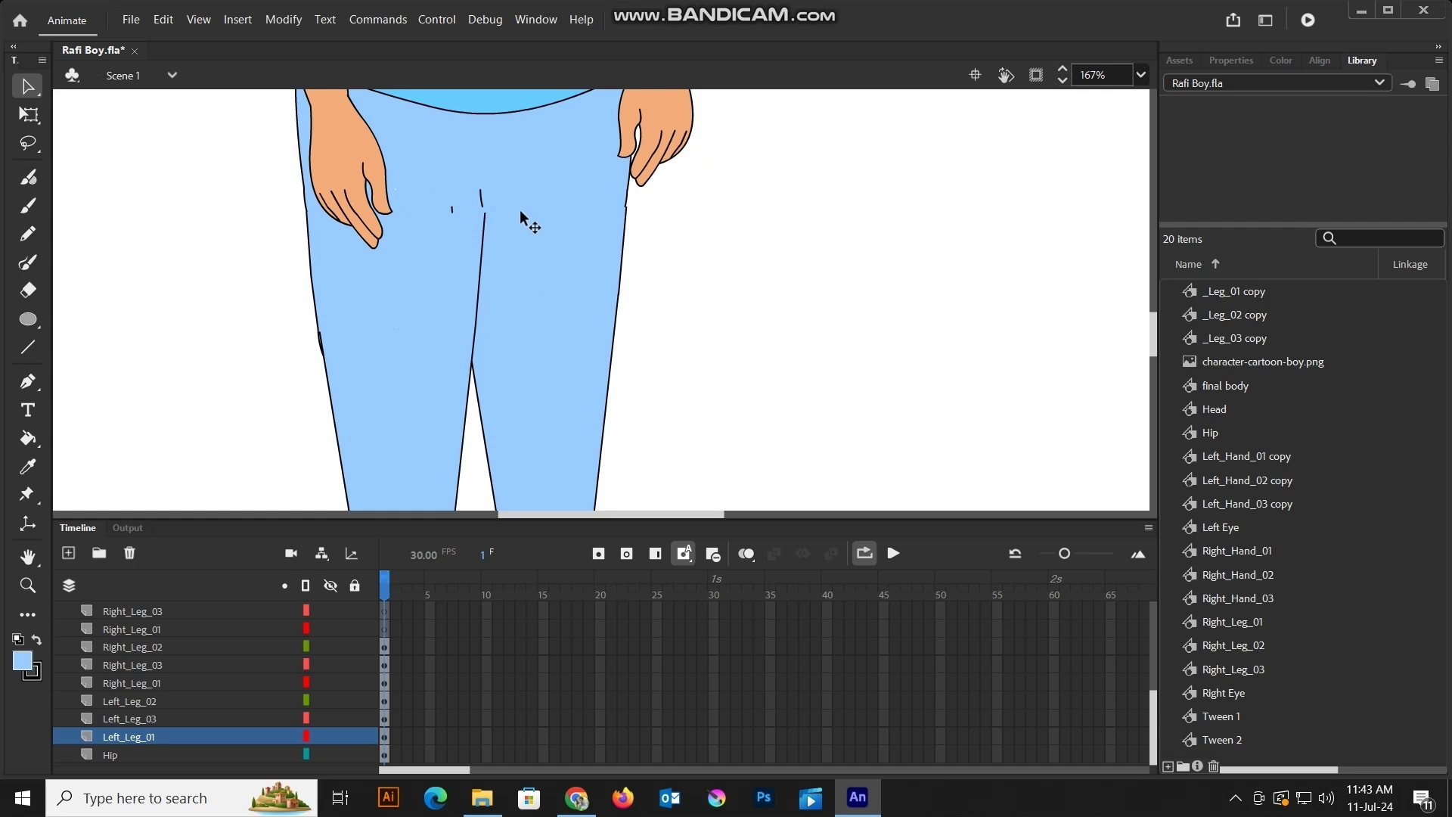
scroll(521, 212, "up", 2)
scroll(484, 204, "down", 2)
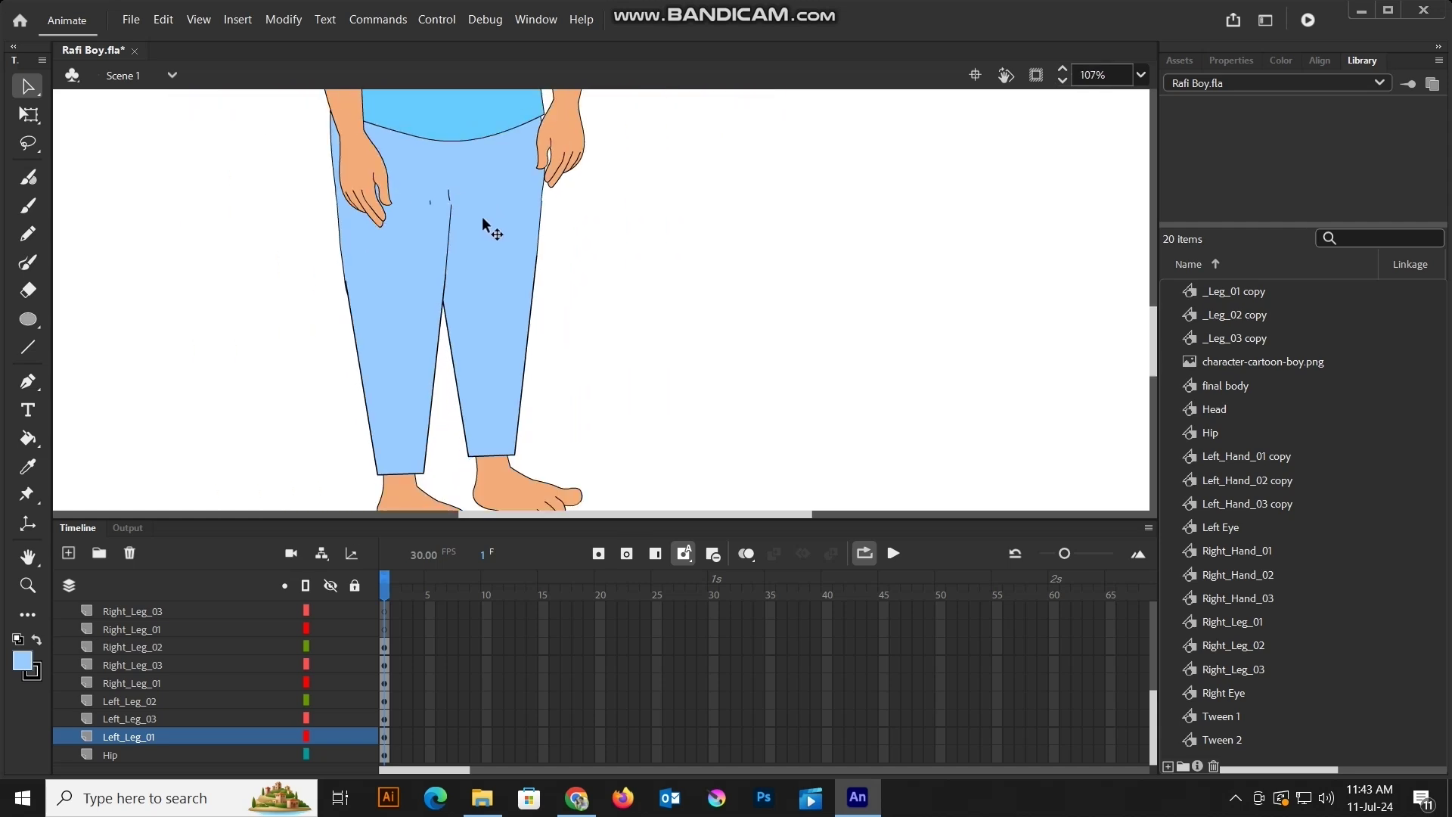
scroll(447, 206, "up", 3)
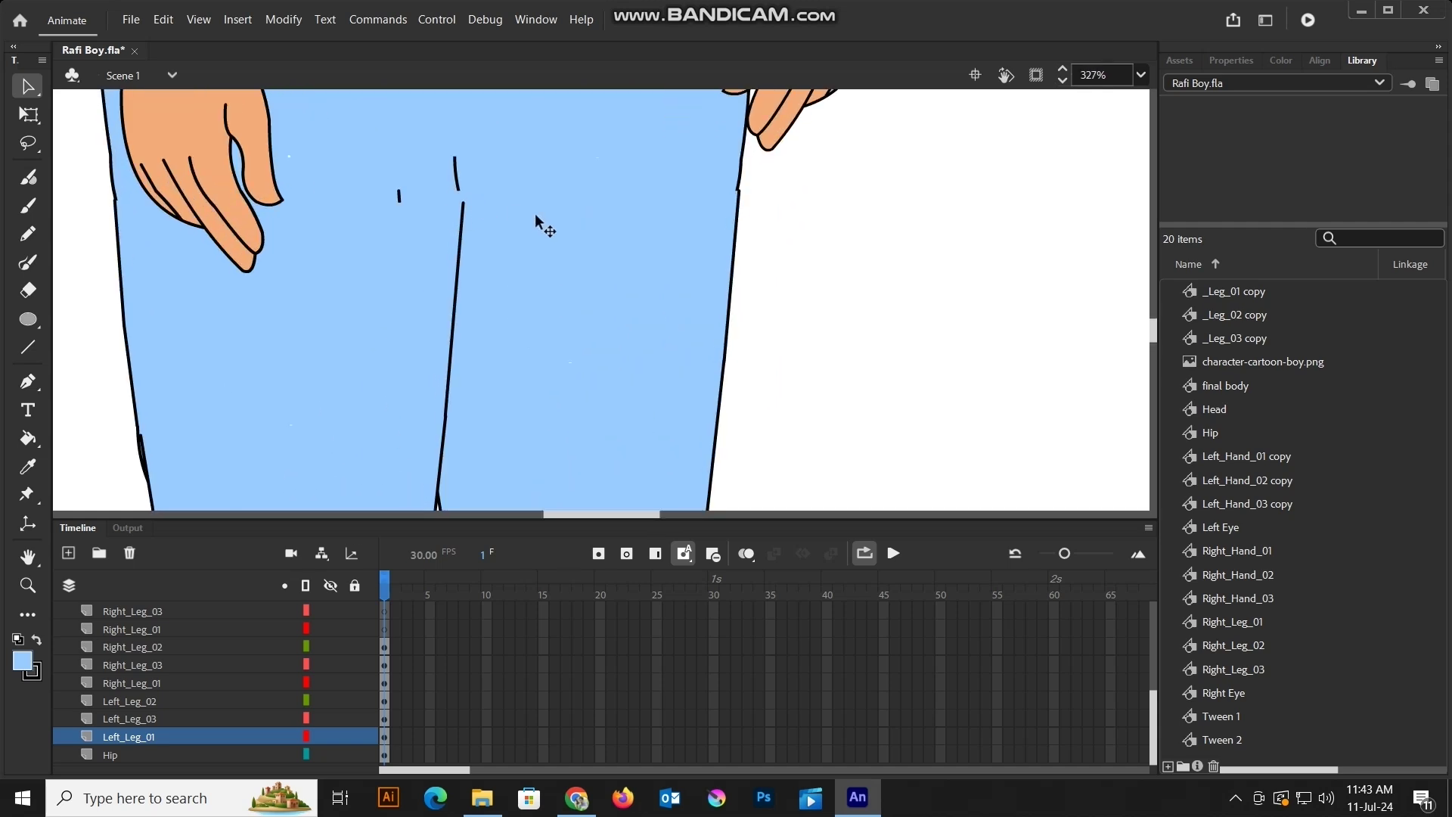
left_click(612, 240)
left_click(29, 114)
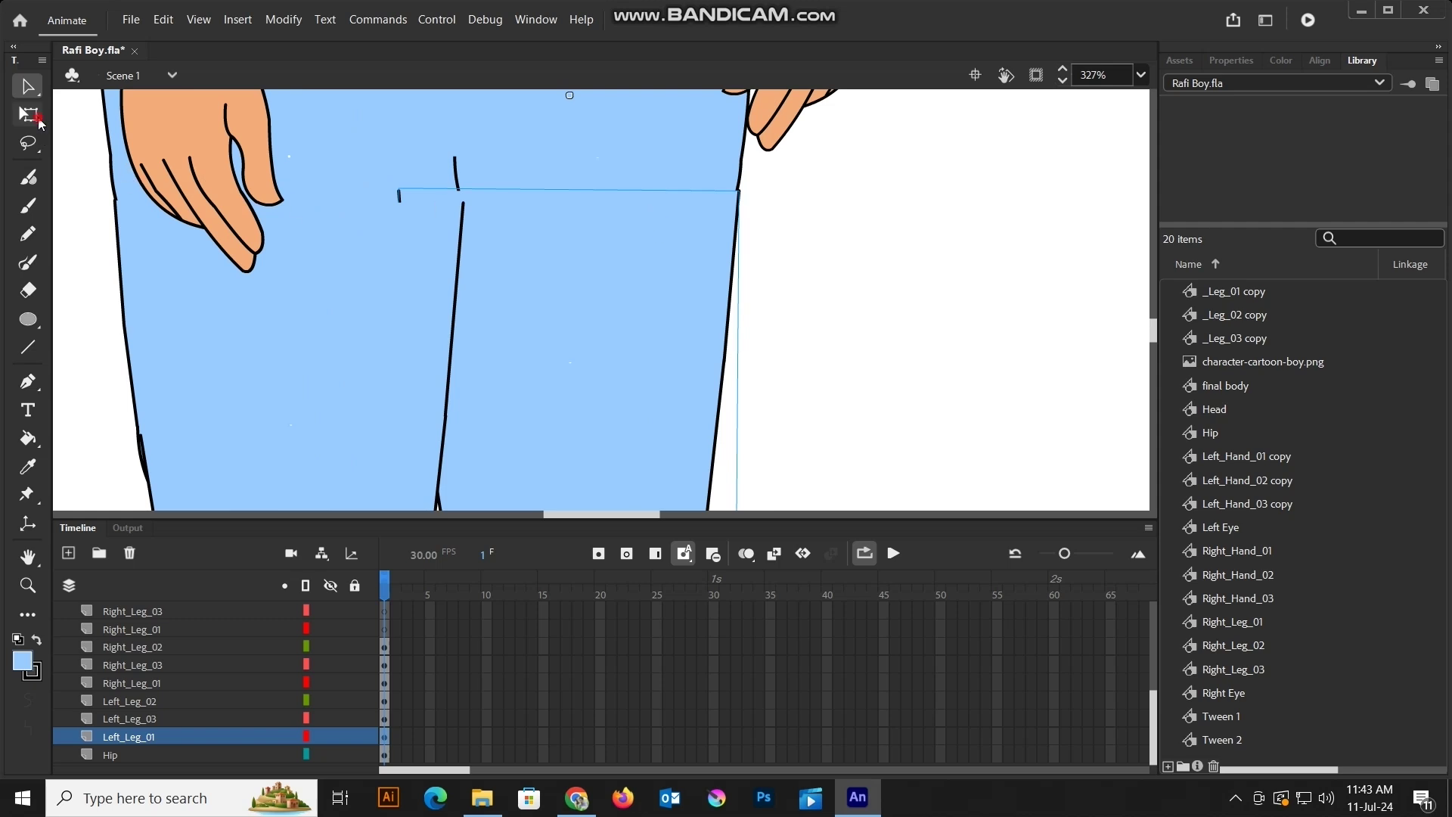
scroll(503, 179, "down", 1)
scroll(503, 179, "down", 1)
mouse_move(673, 200)
left_mouse_down()
mouse_move(664, 265)
mouse_move(701, 202)
left_mouse_up()
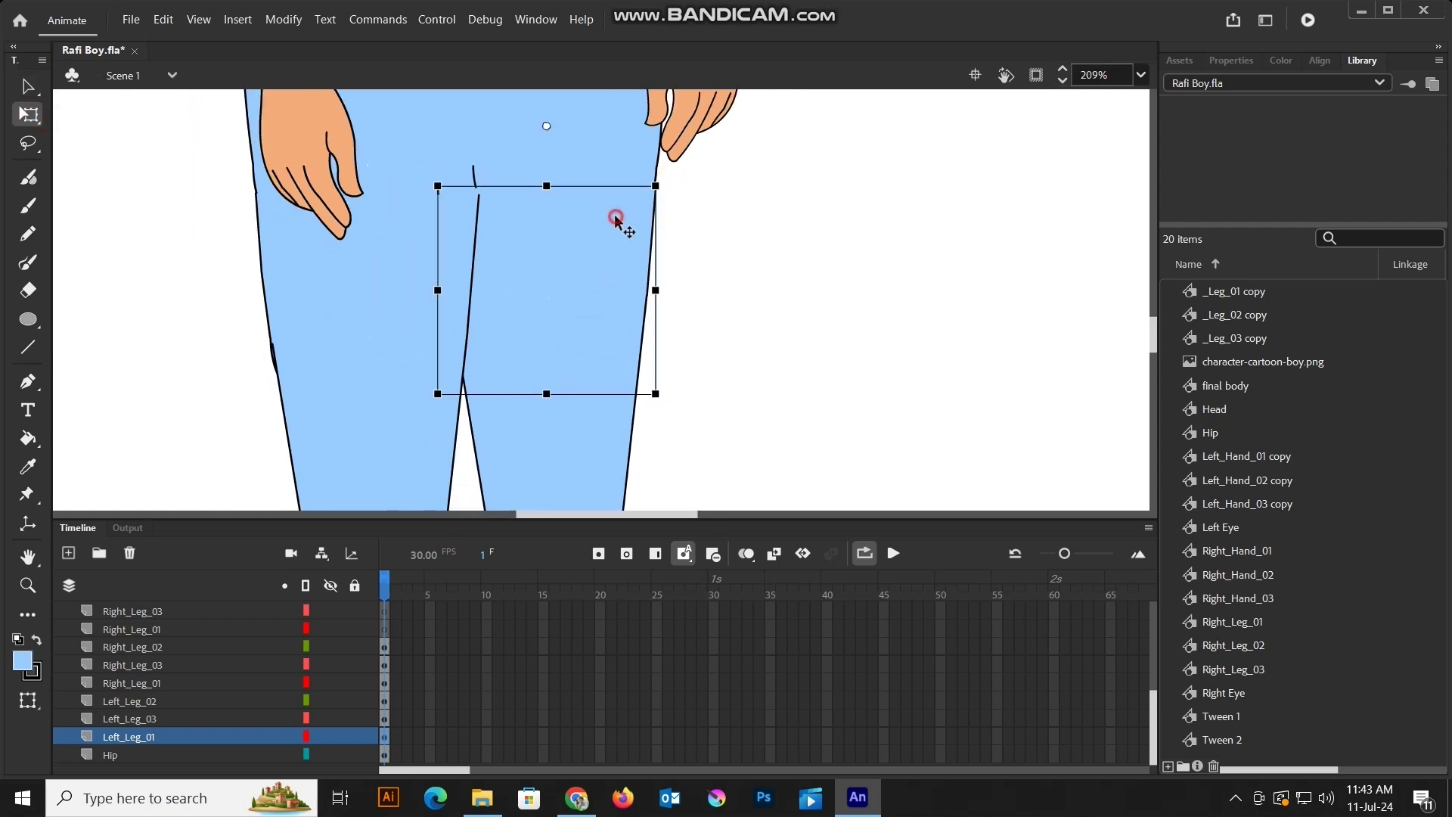
left_click(306, 585)
scroll(572, 169, "up", 5)
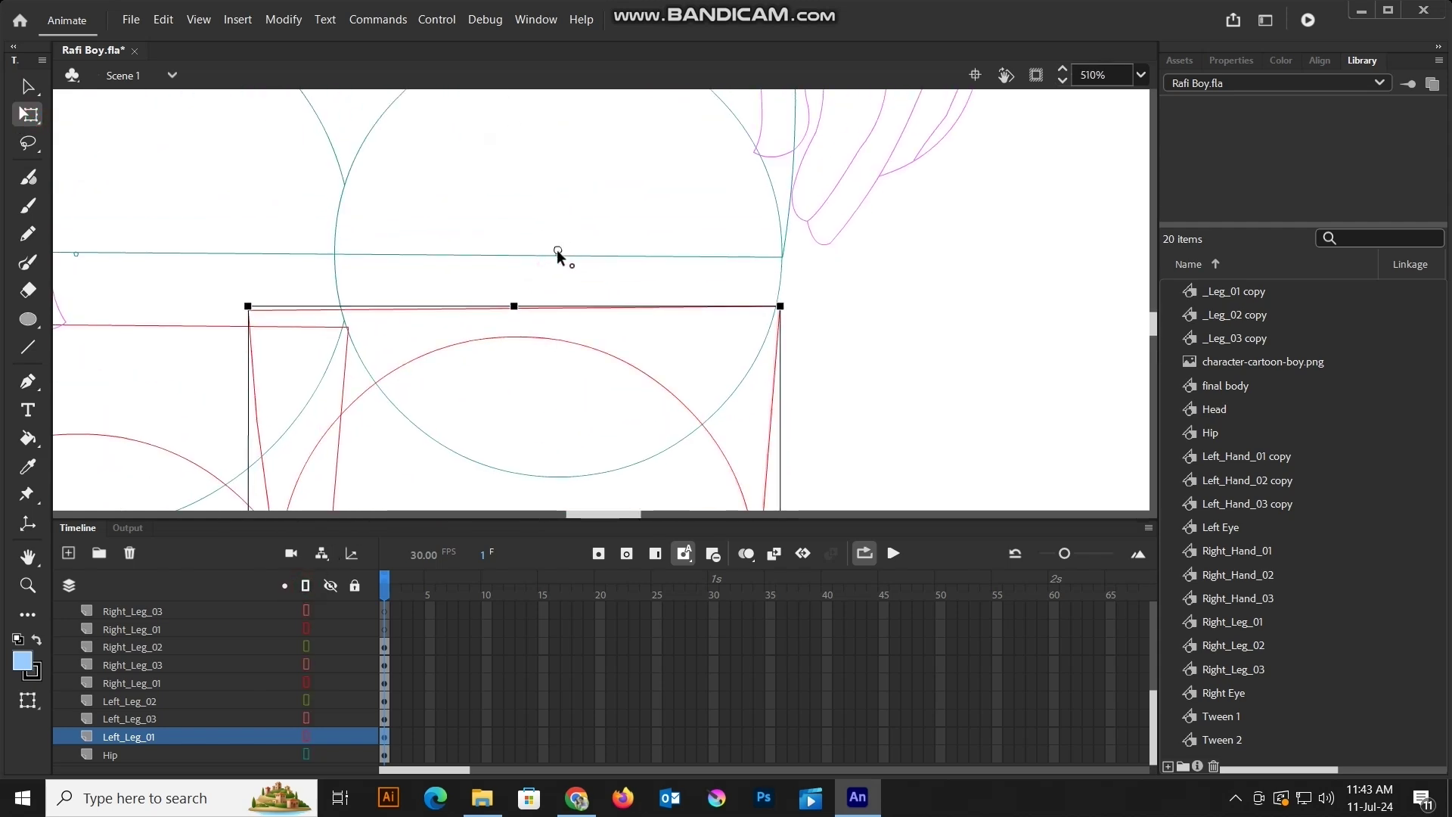
left_click(28, 86)
scroll(619, 199, "down", 1)
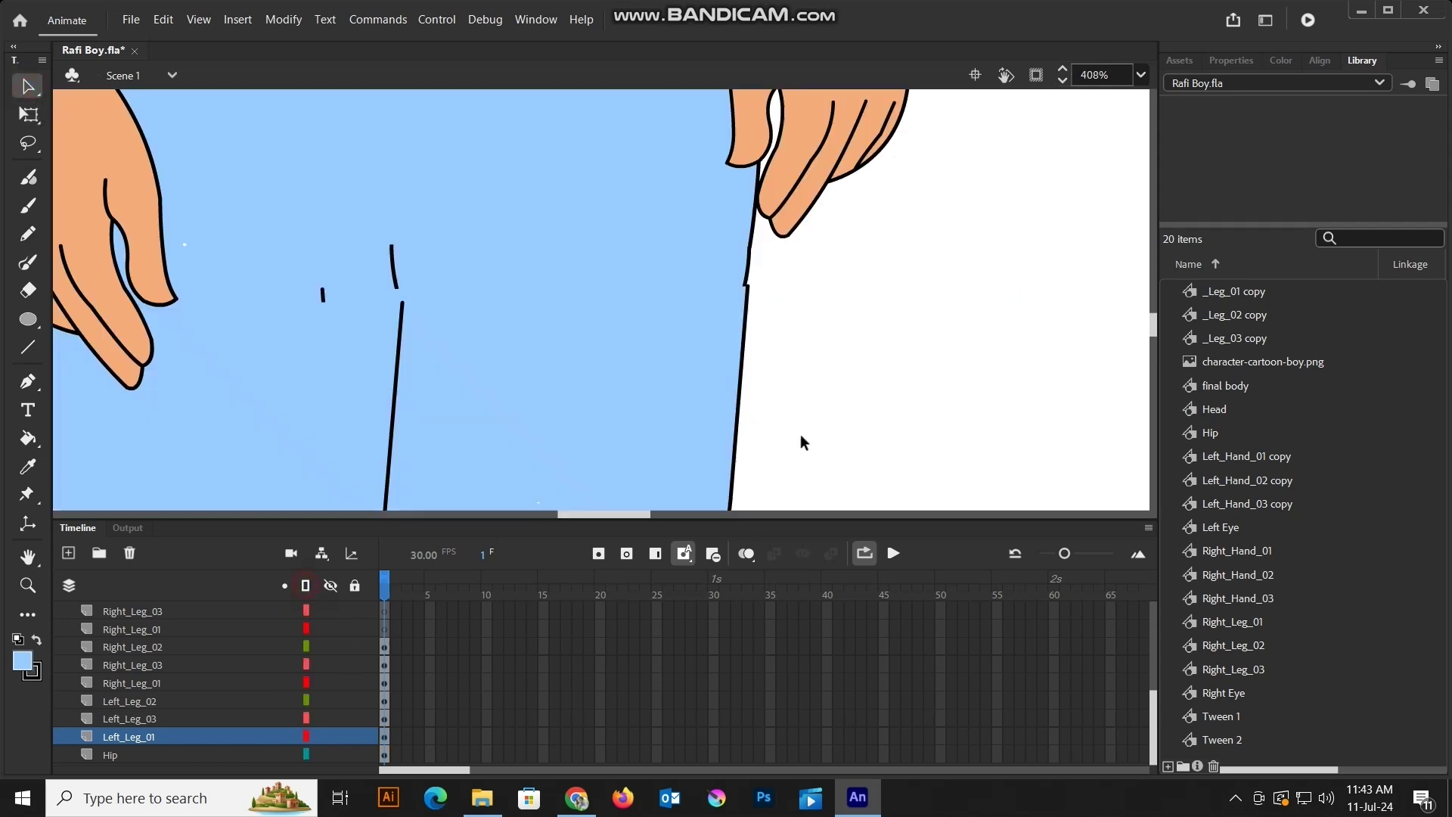
Swing the left leg about its hip pivot to test the joint and rotate it back upright.
scroll(700, 256, "down", 5)
left_click(665, 295)
scroll(715, 306, "down", 1)
key("q")
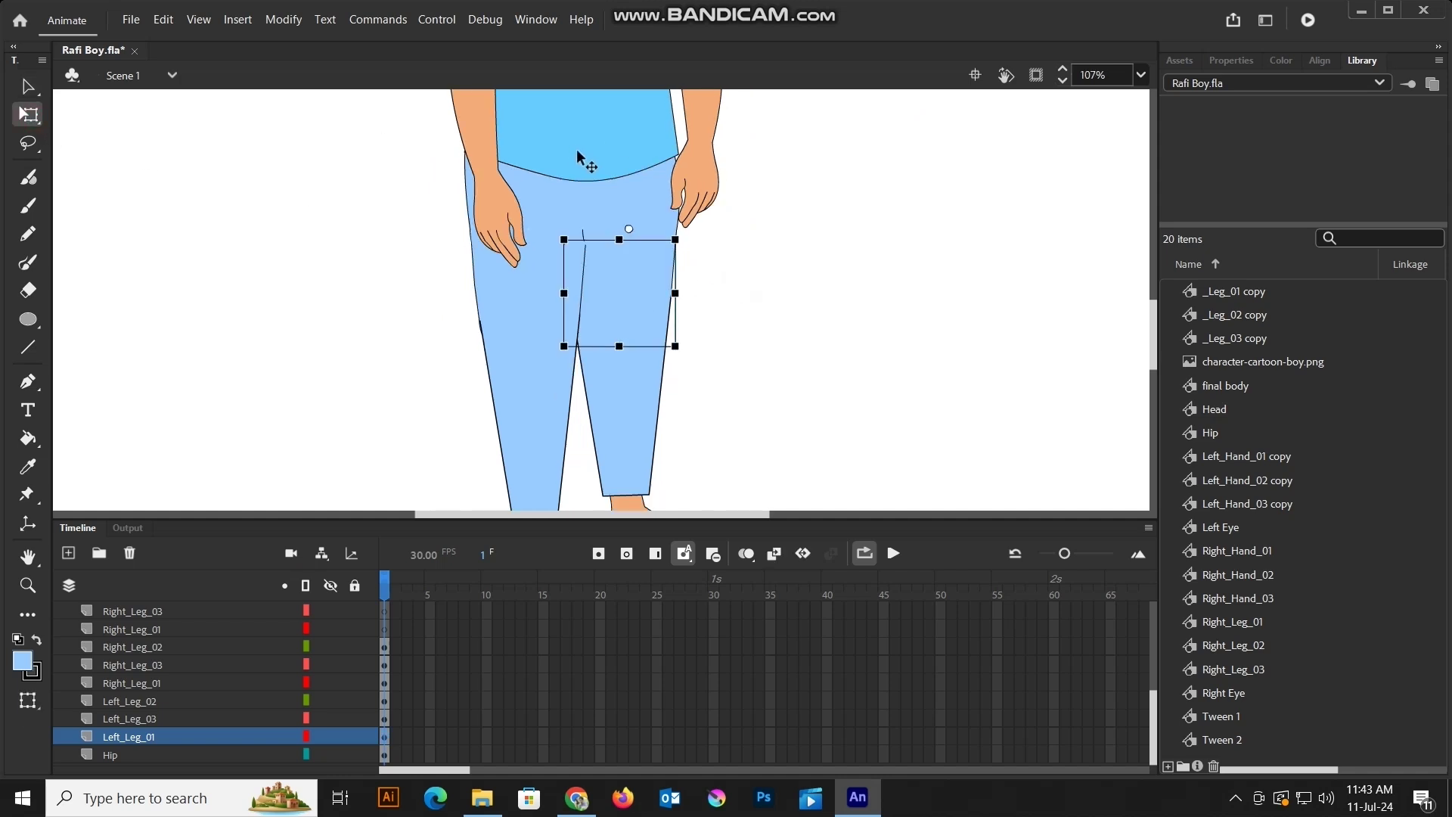
left_click_drag(684, 241, 690, 315)
left_click(746, 308)
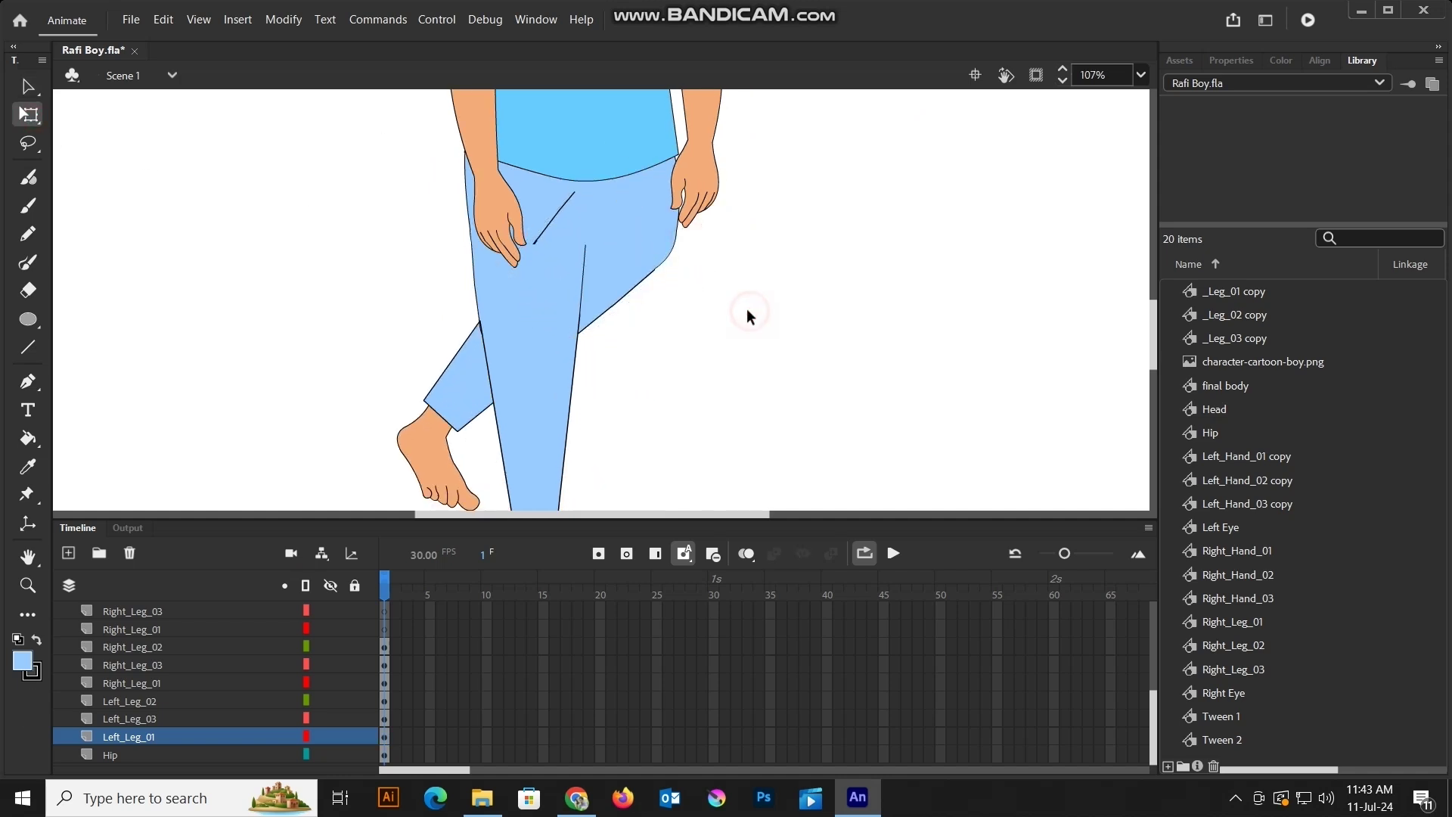
left_click(626, 278)
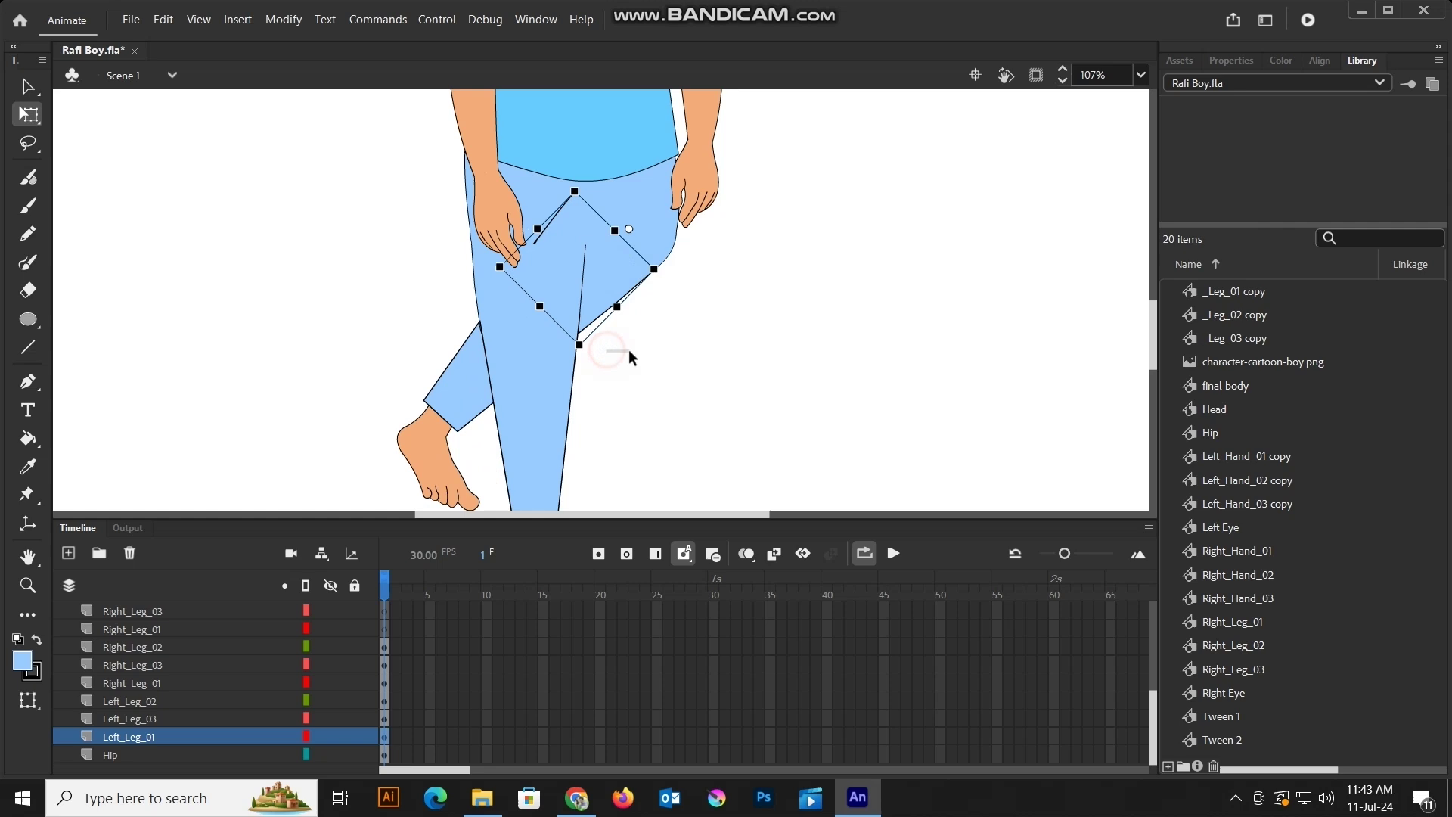
left_click_drag(593, 356, 705, 415)
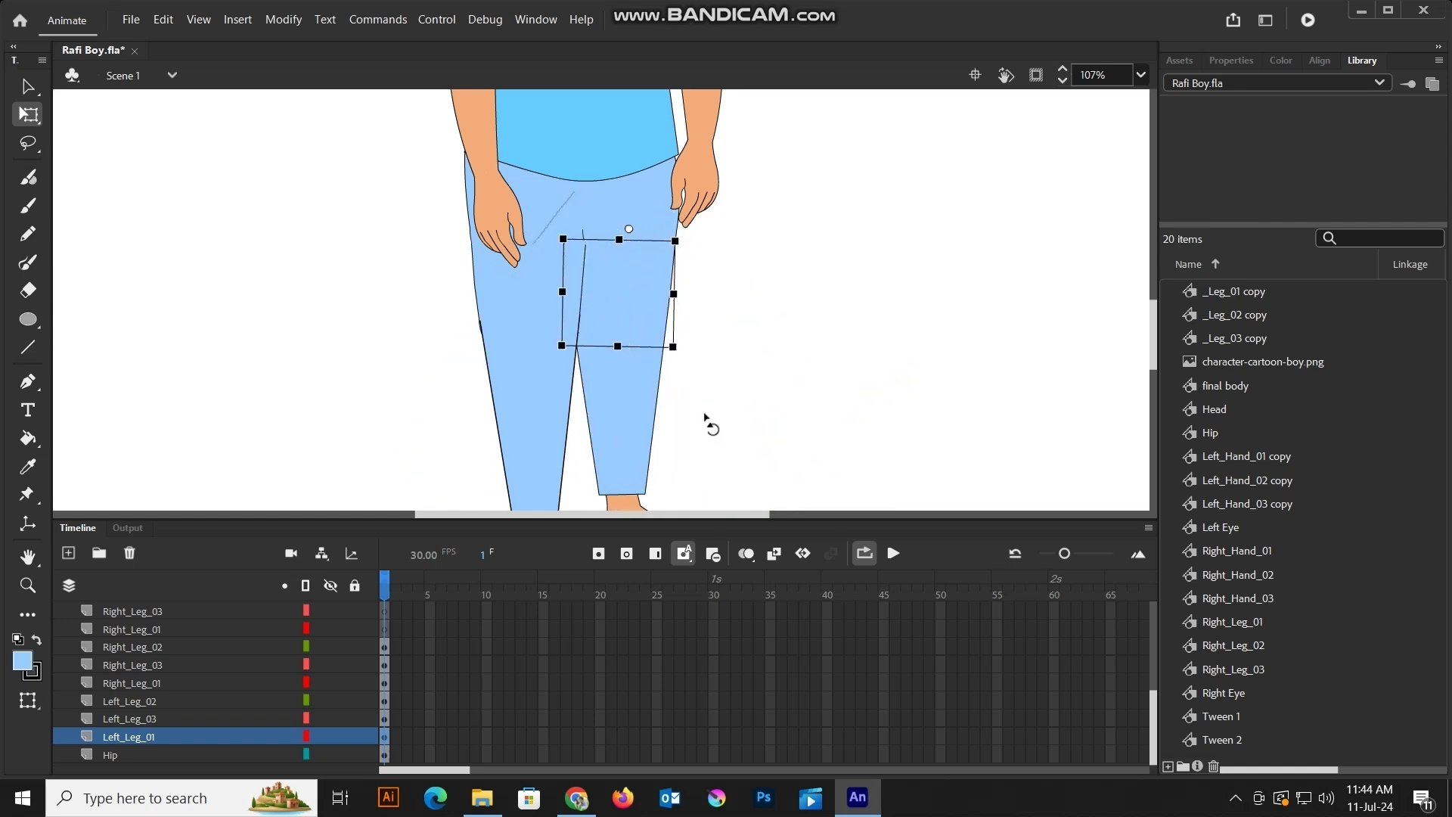
Narrow the left thigh from its inner side and nudge it outward and slightly up against the hip.
left_click_drag(564, 293, 573, 293)
key("Right")
key("Right")
key("Right")
key("Right")
key("Right")
key("Right")
key("Right")
key("Right")
key("Right")
key("Right")
key("Right")
key("Right")
key("Up")
key("Up")
key("Up")
key("Up")
key("Up")
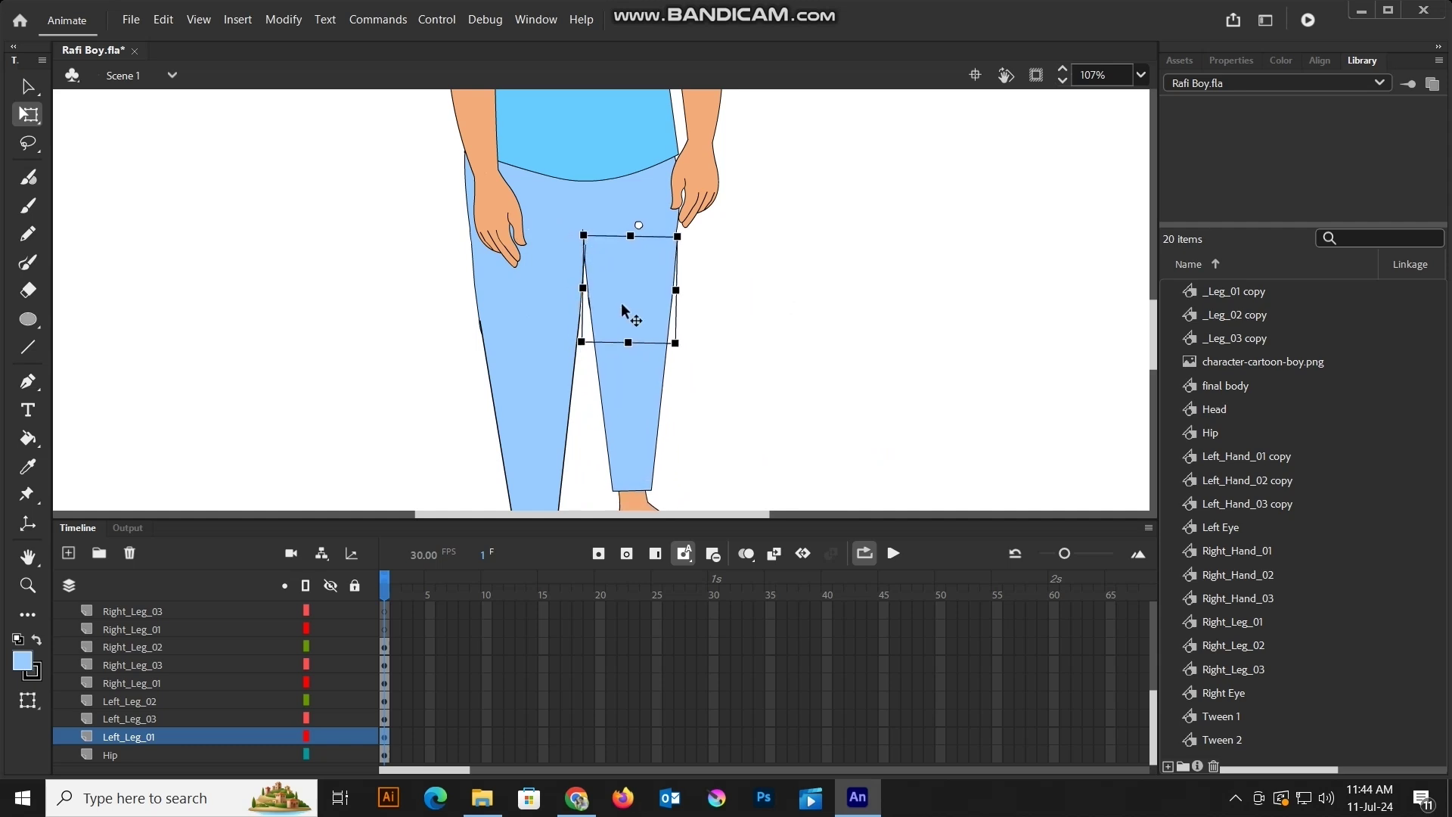
Check the narrowed left thigh's fit at the hip by rotating it and returning it to its standing pose.
left_click(722, 310)
scroll(616, 254, "up", 3)
left_click(696, 265)
left_click(824, 279)
left_click(646, 274)
left_click(841, 290)
scroll(646, 201, "down", 3)
left_click(620, 224)
left_click_drag(670, 319, 690, 376)
Re-centre the left thigh's transformation point on the hip joint circle in outline view and restore the filled view.
left_click(308, 586)
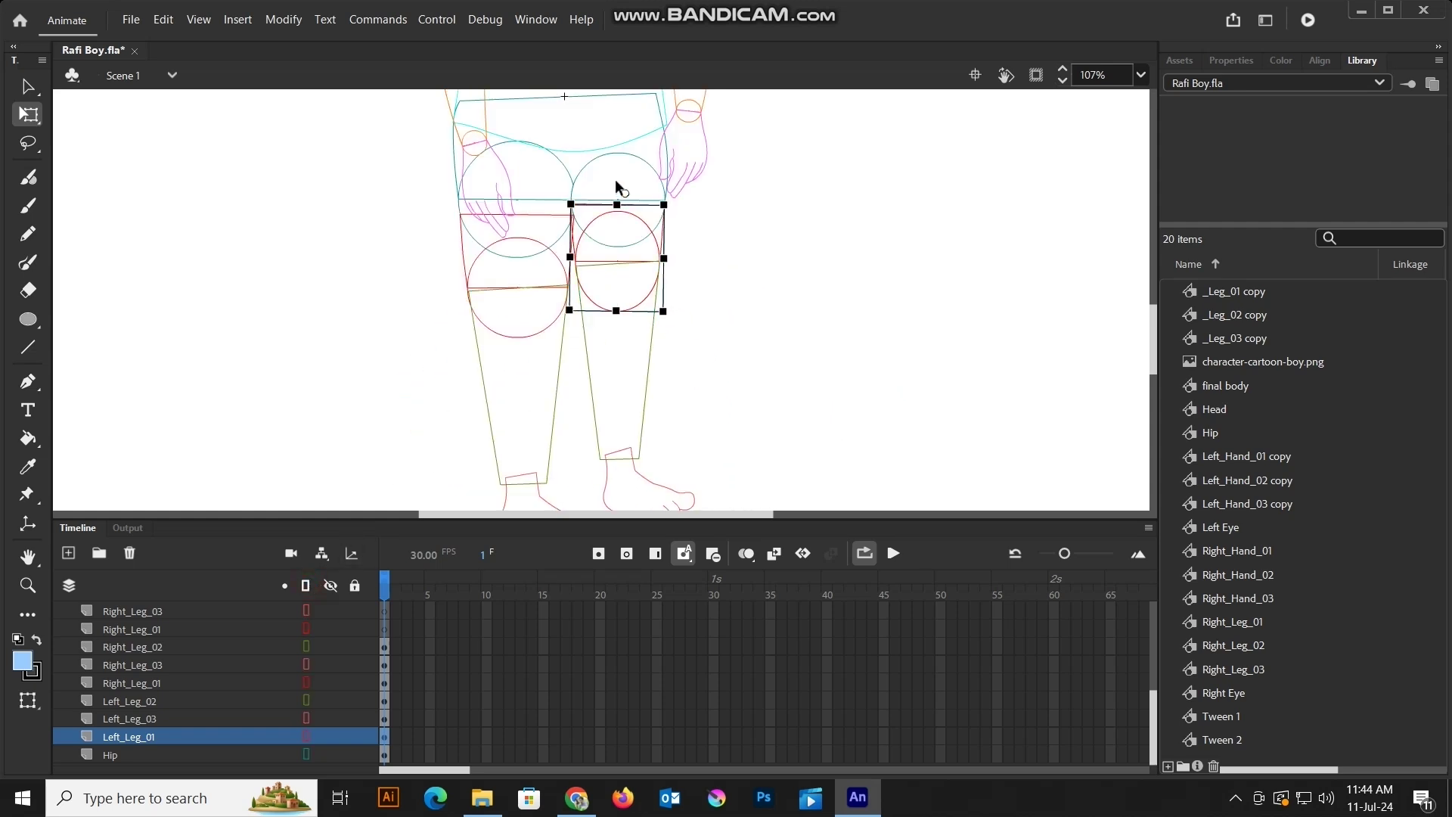
scroll(616, 186, "up", 5)
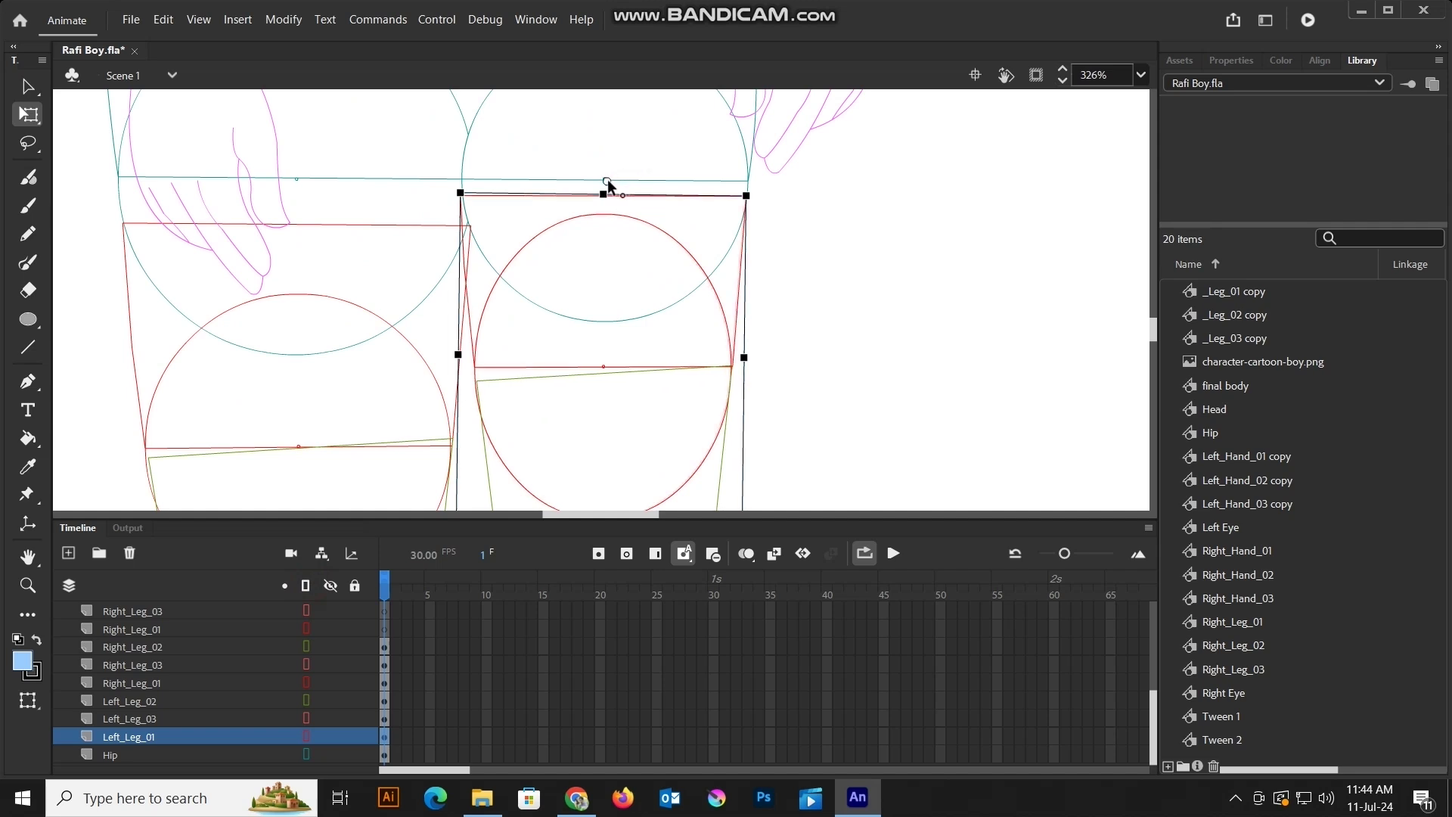
left_click(868, 279)
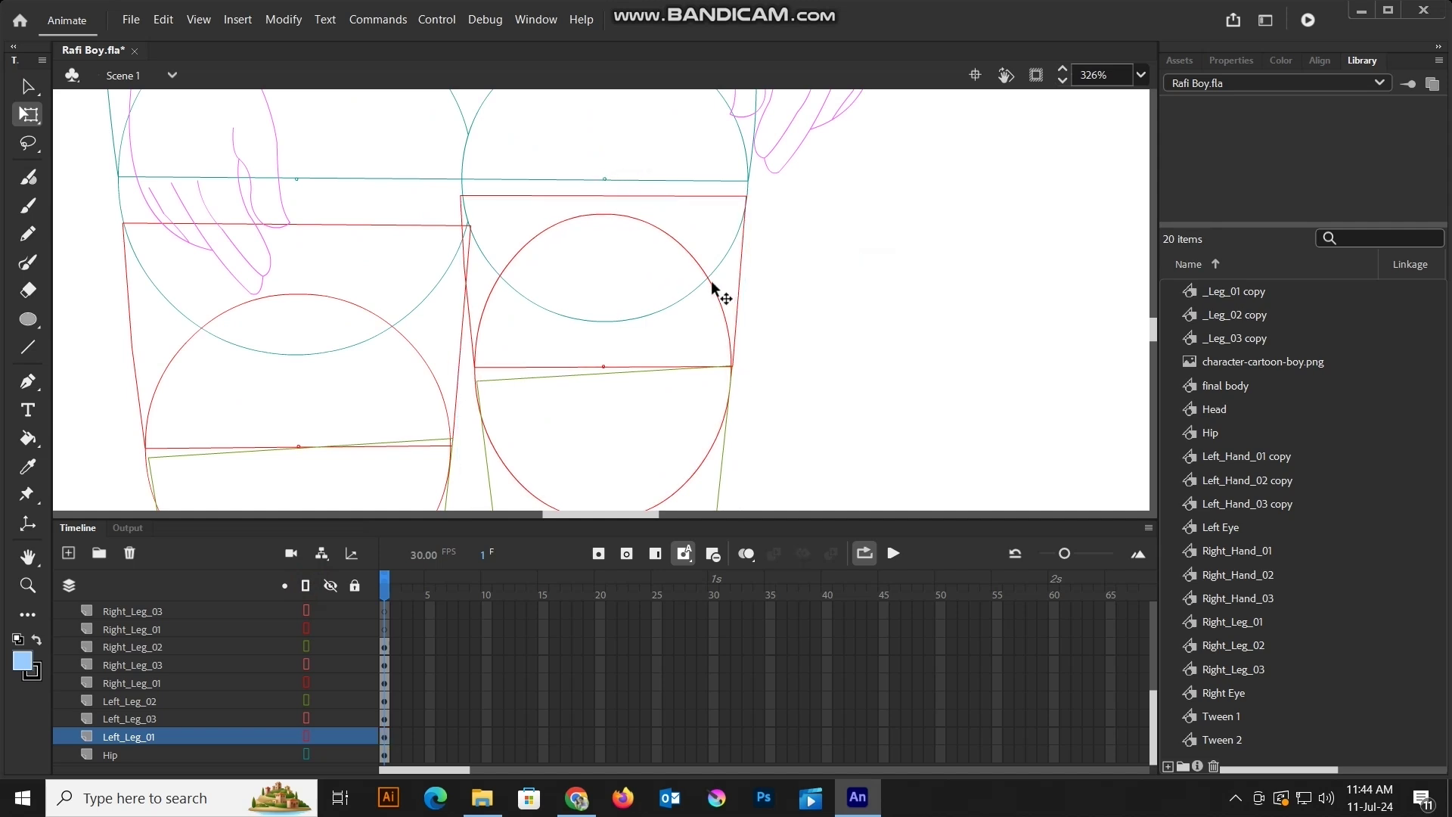
left_click(305, 586)
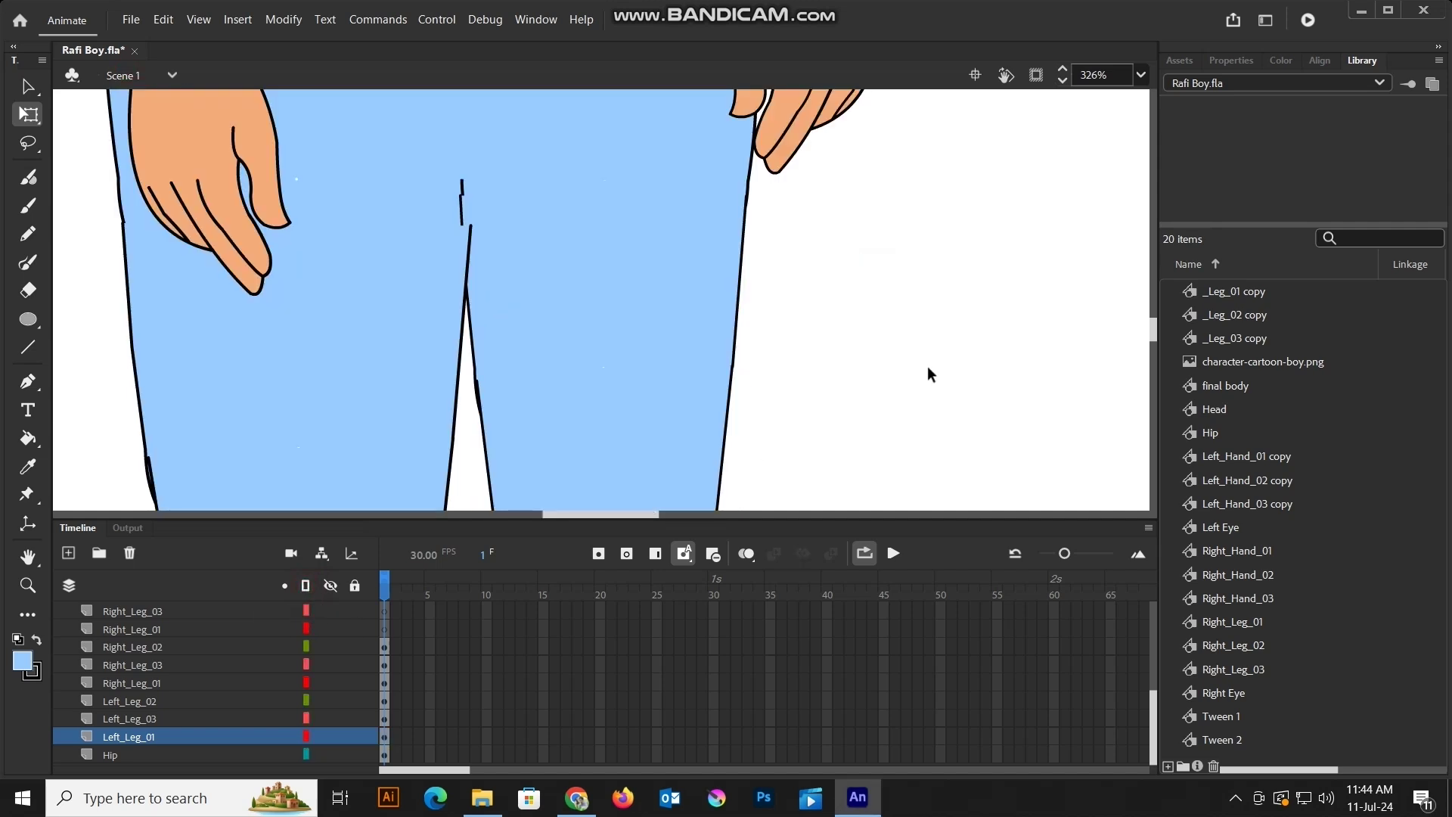
Test the hip joints by swinging the left and right thighs in turn and bringing each back upright.
scroll(590, 244, "down", 2)
scroll(590, 243, "down", 2)
left_click(598, 250)
scroll(594, 253, "down", 2)
left_click_drag(638, 330, 683, 438)
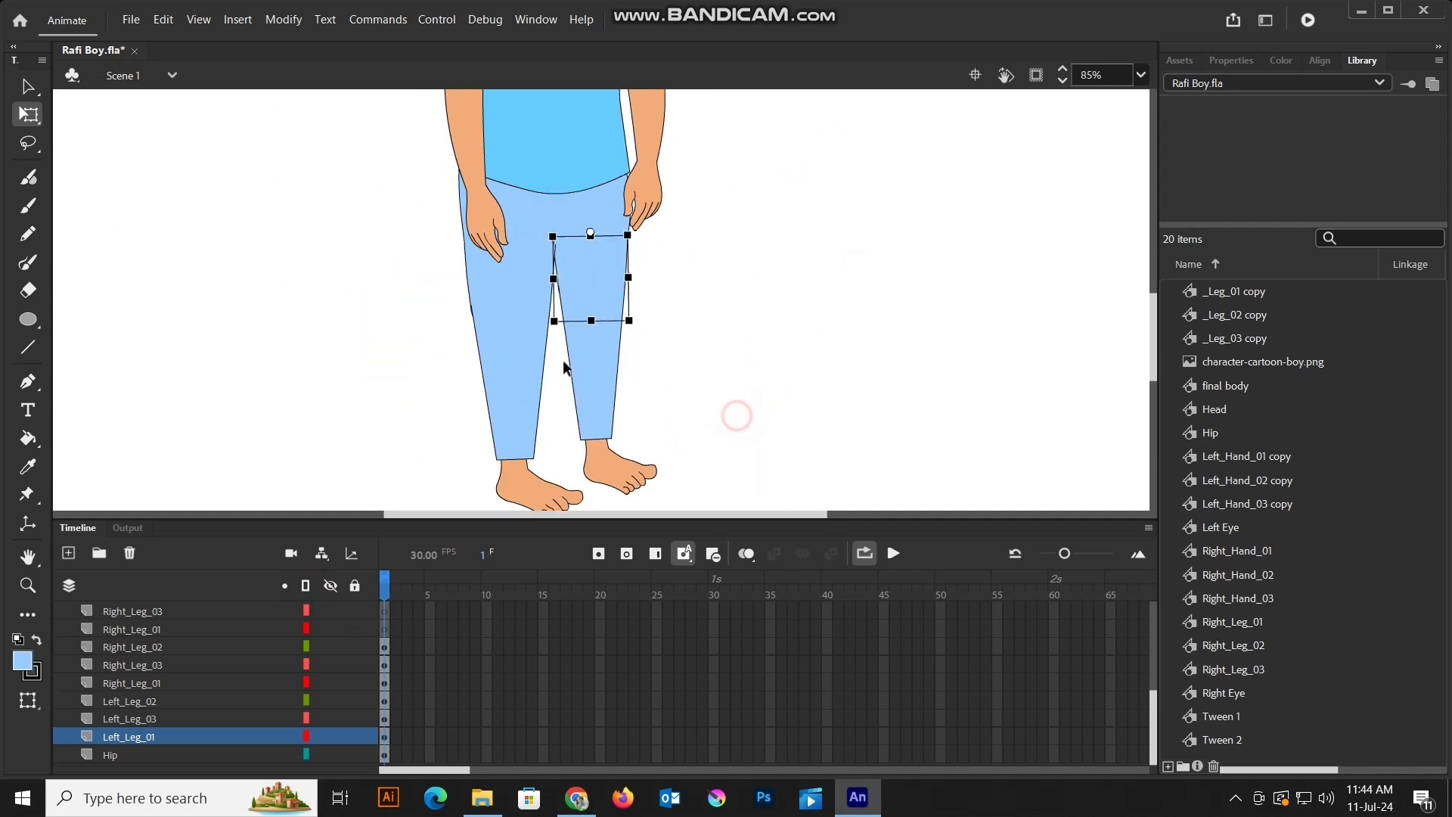
left_click(520, 274)
left_click_drag(566, 349, 599, 447)
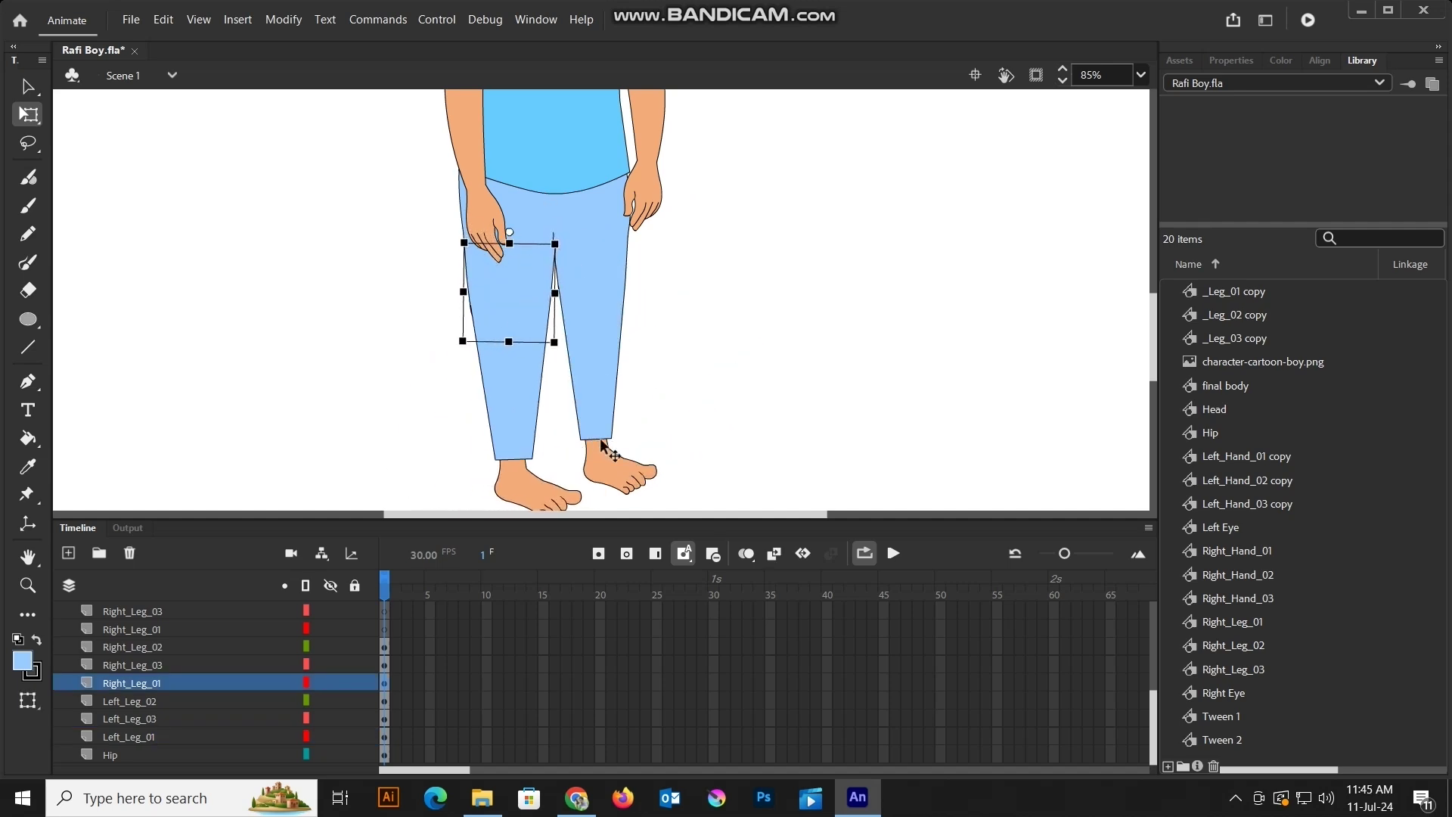
Narrow the right thigh slightly from its inner side so its edge meets the left thigh at the crotch.
scroll(496, 284, "up", 5)
scroll(617, 252, "up", 1)
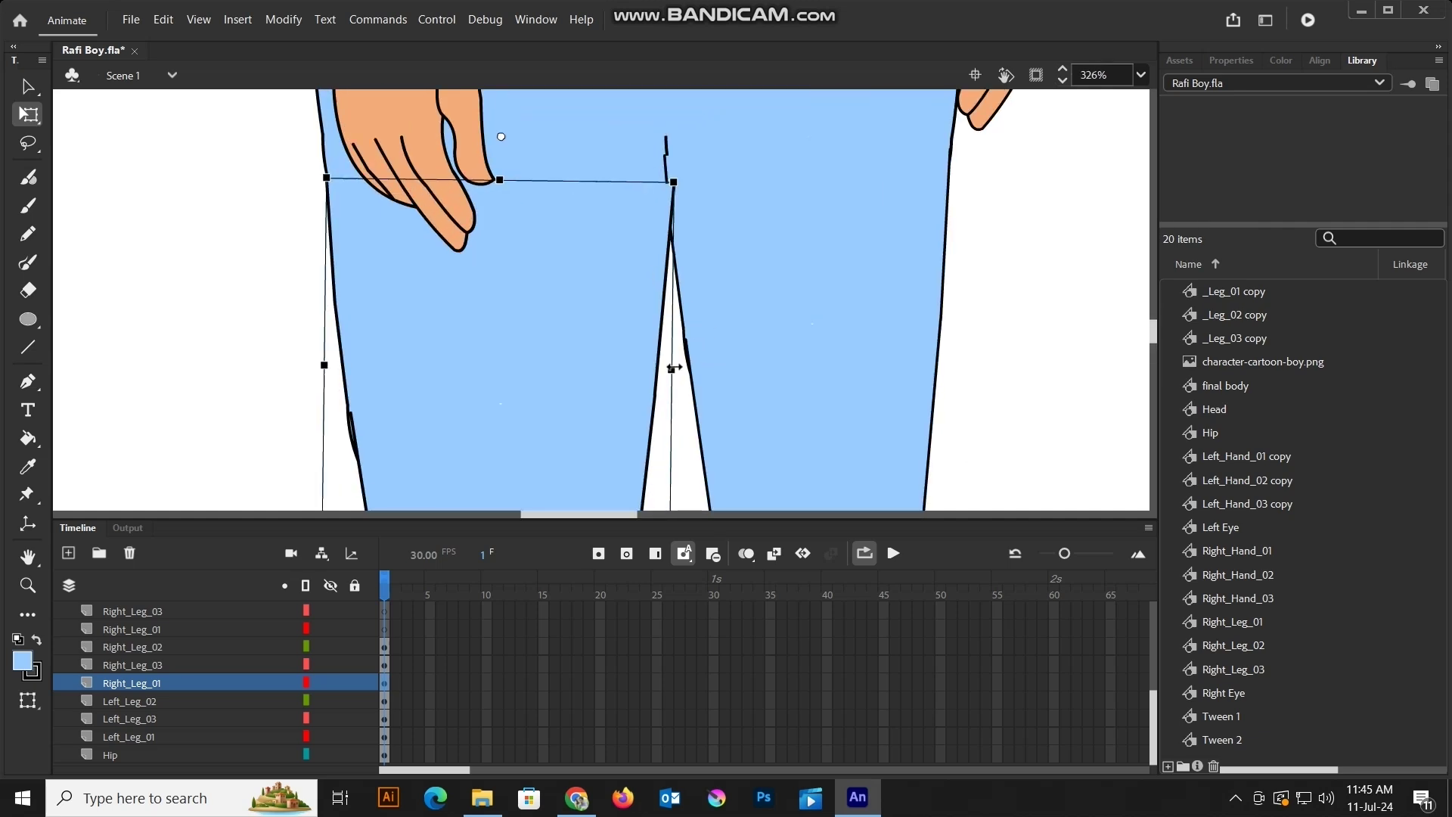
left_click_drag(673, 370, 666, 368)
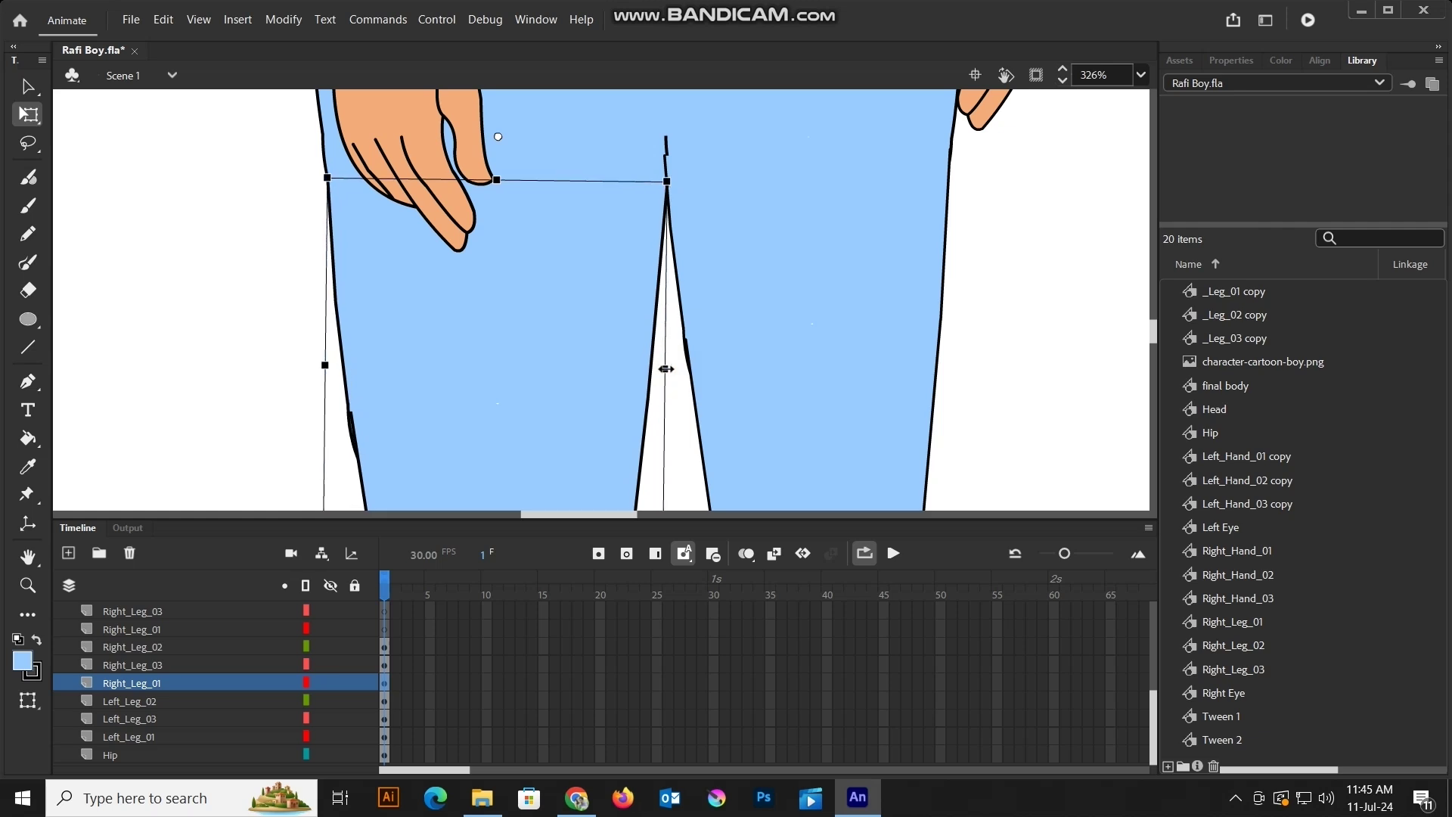
left_click(989, 316)
left_click(579, 257)
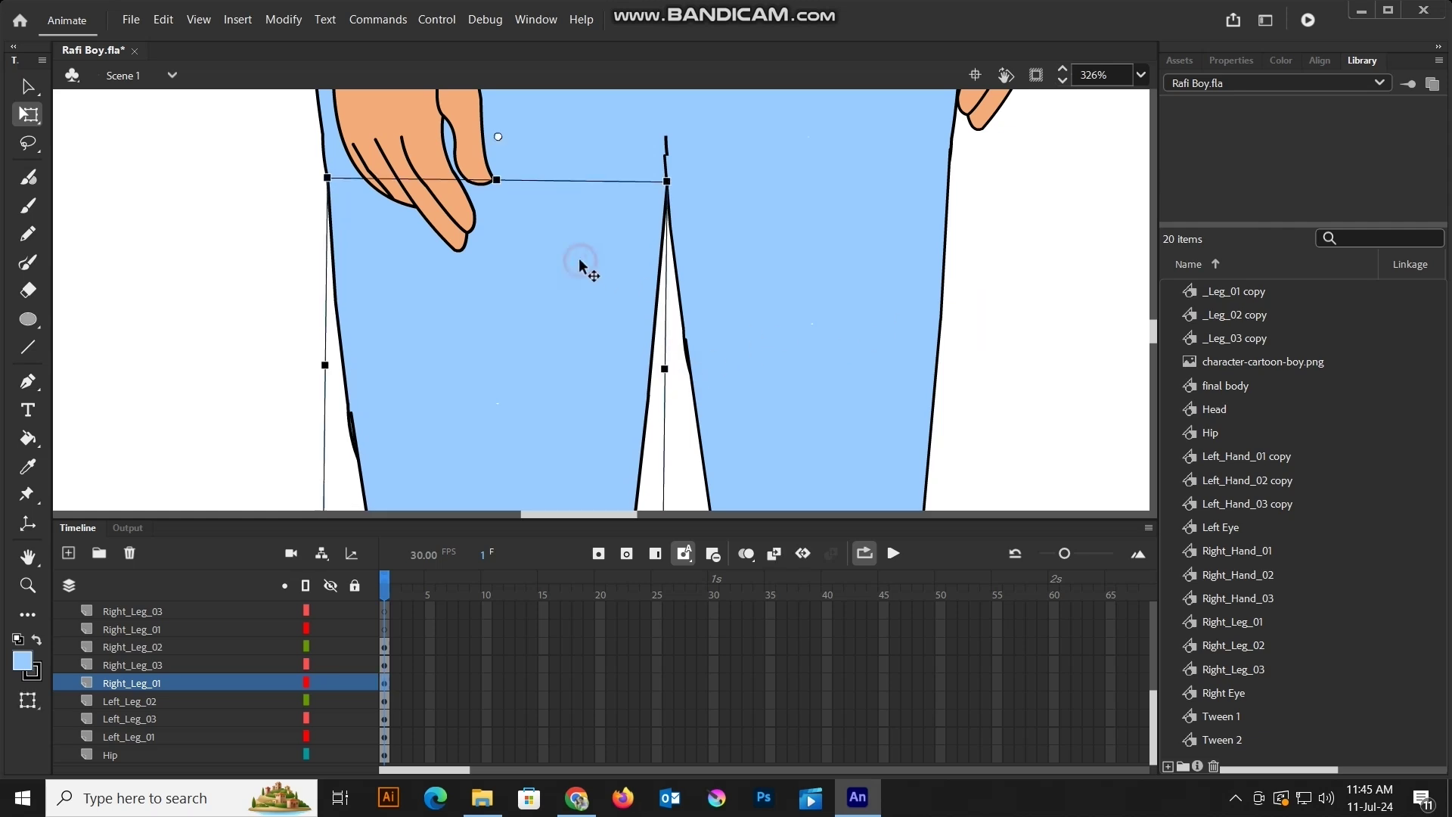
Check the right thigh's transformation point against the hip joint circle's centre in outline view, and review the whole figure.
left_click(304, 585)
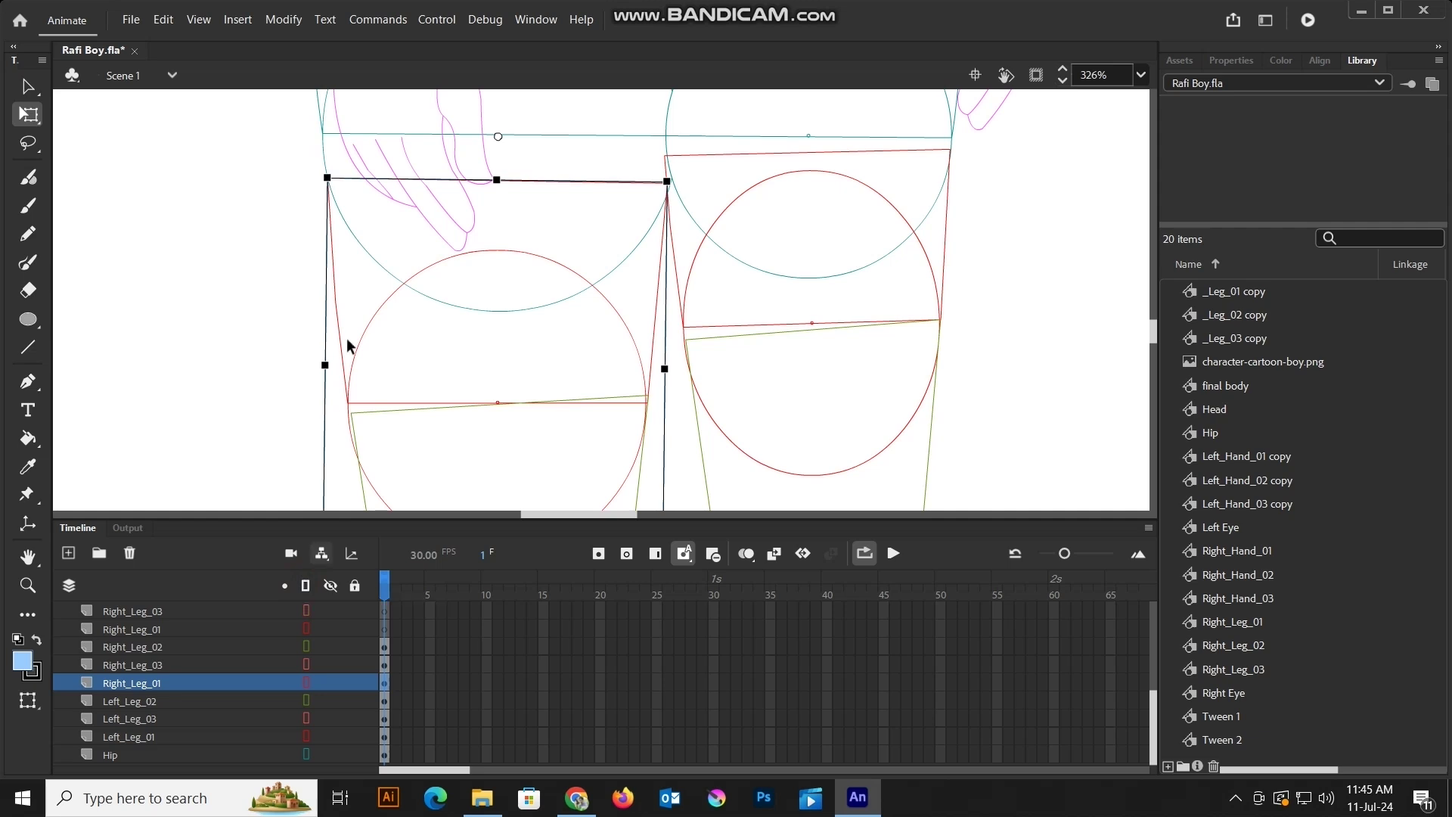
scroll(514, 174, "up", 2)
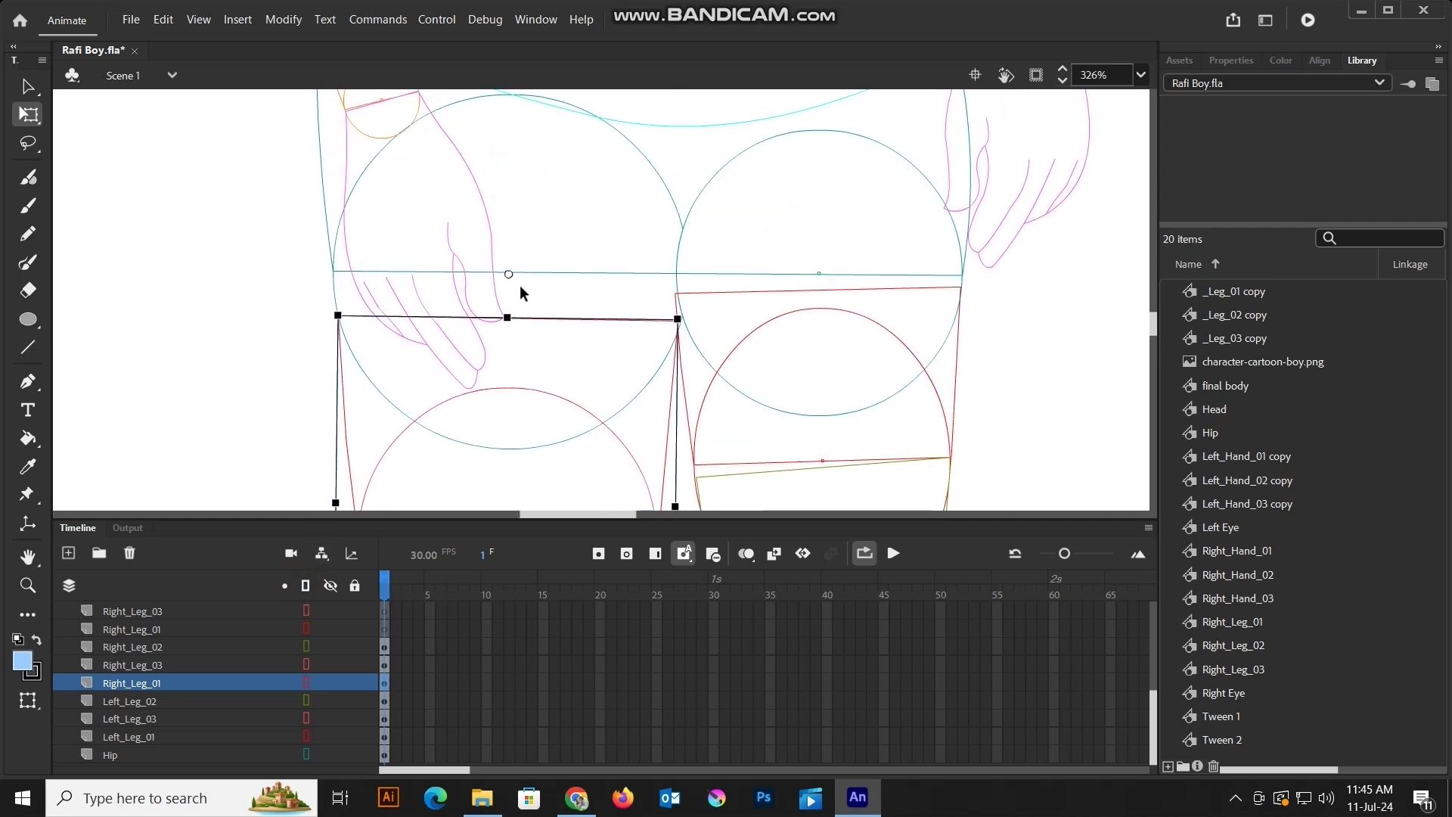
scroll(518, 292, "up", 2)
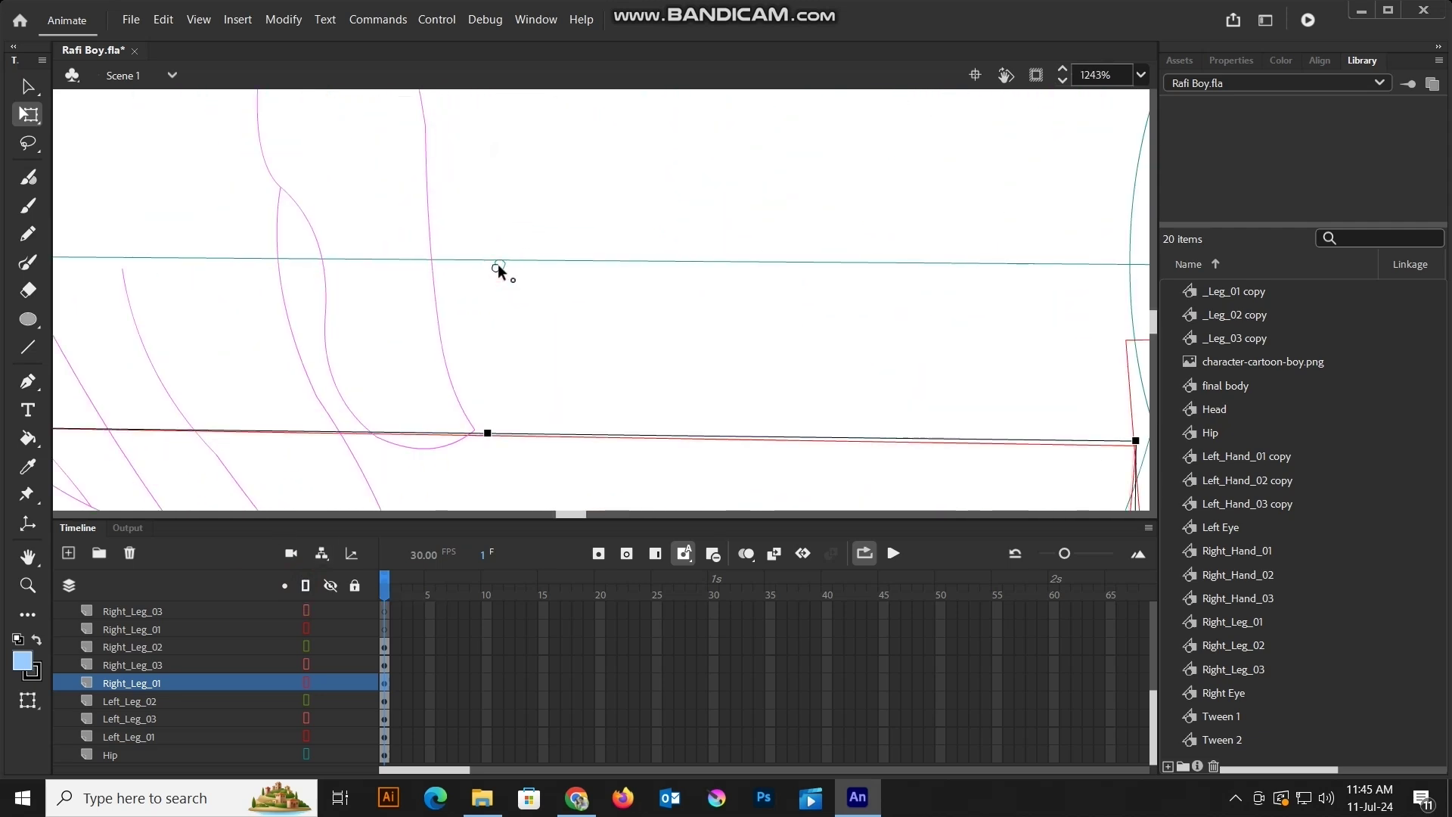
scroll(522, 235, "down", 4)
scroll(502, 212, "down", 1)
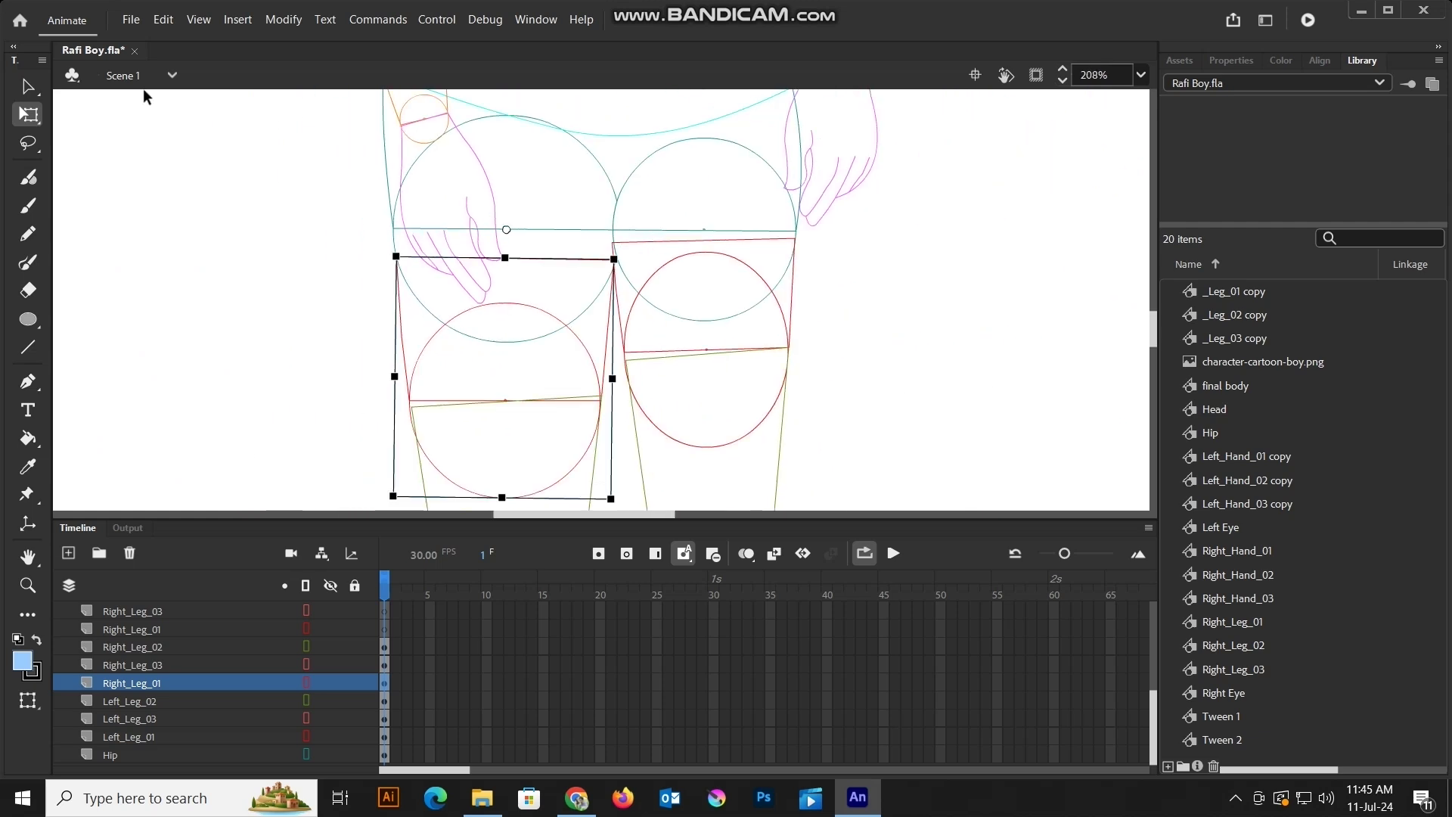
left_click(294, 274)
scroll(333, 237, "down", 4)
scroll(592, 272, "down", 2)
left_click_drag(641, 269, 642, 304)
scroll(482, 350, "down", 2)
scroll(670, 248, "down", 1)
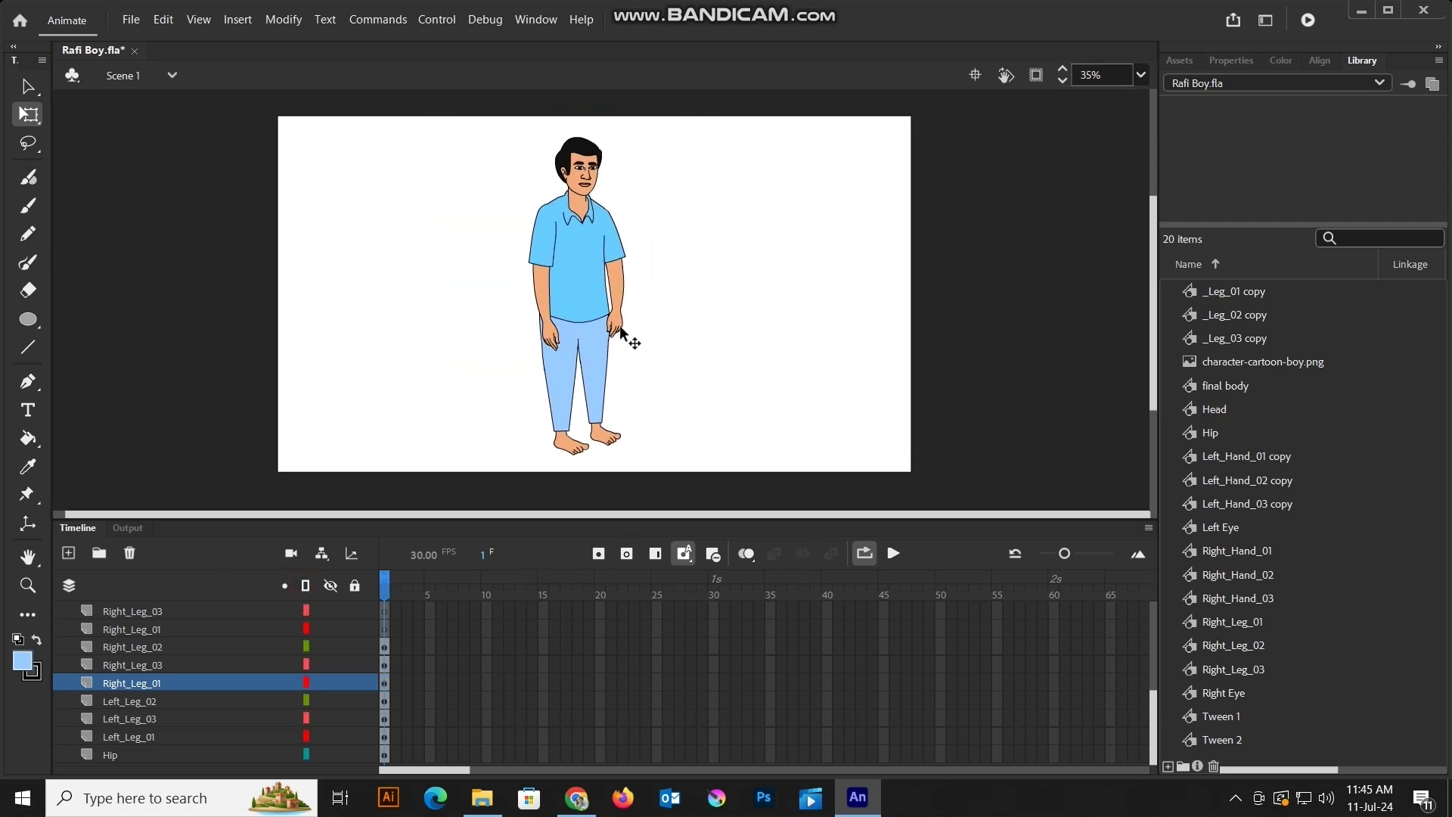
scroll(641, 325, "down", 1)
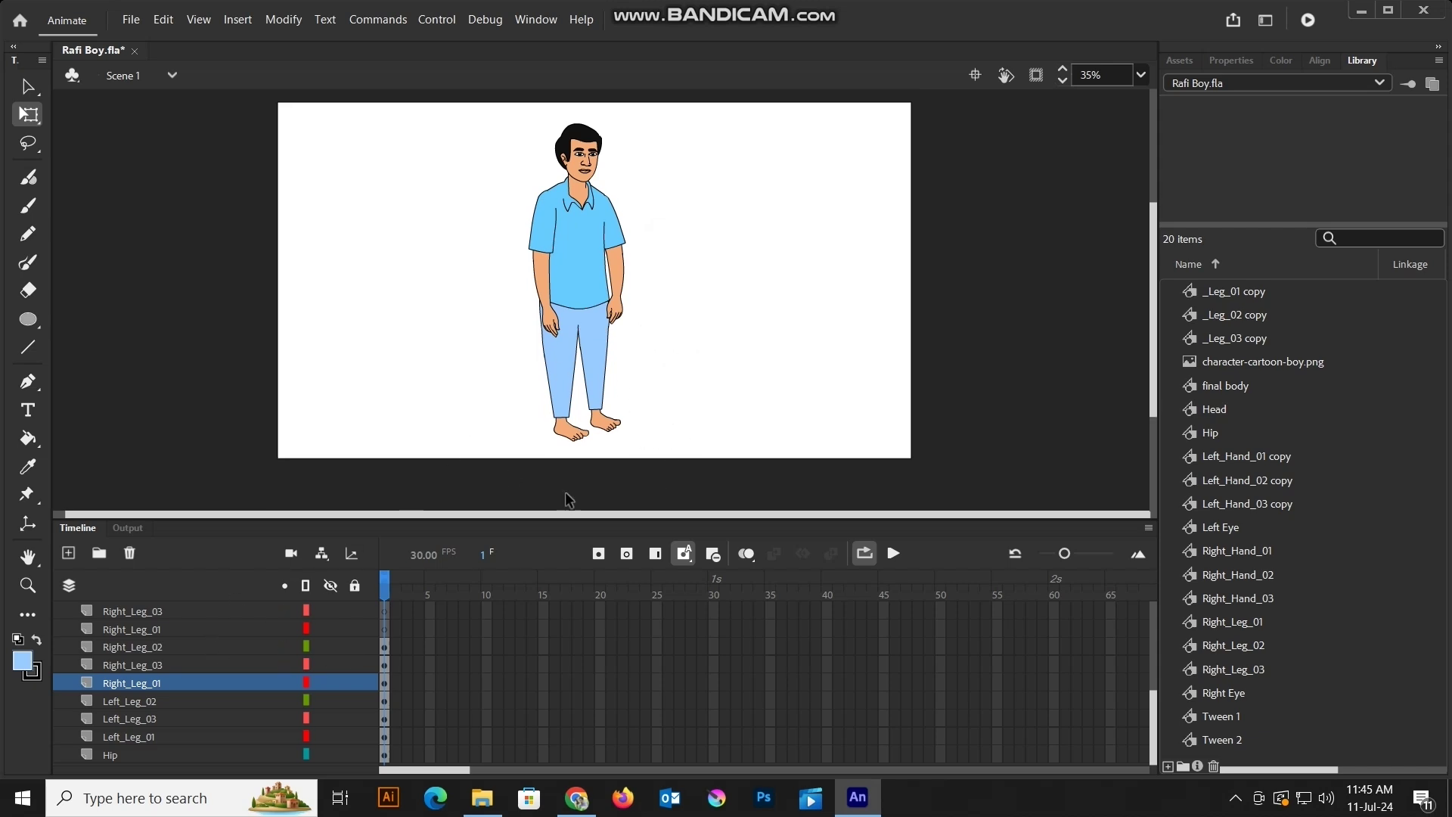
Show the layer parenting view and parent the Left_Leg_01 and Right_Leg_01 layers to the Hip layer.
left_click(321, 553)
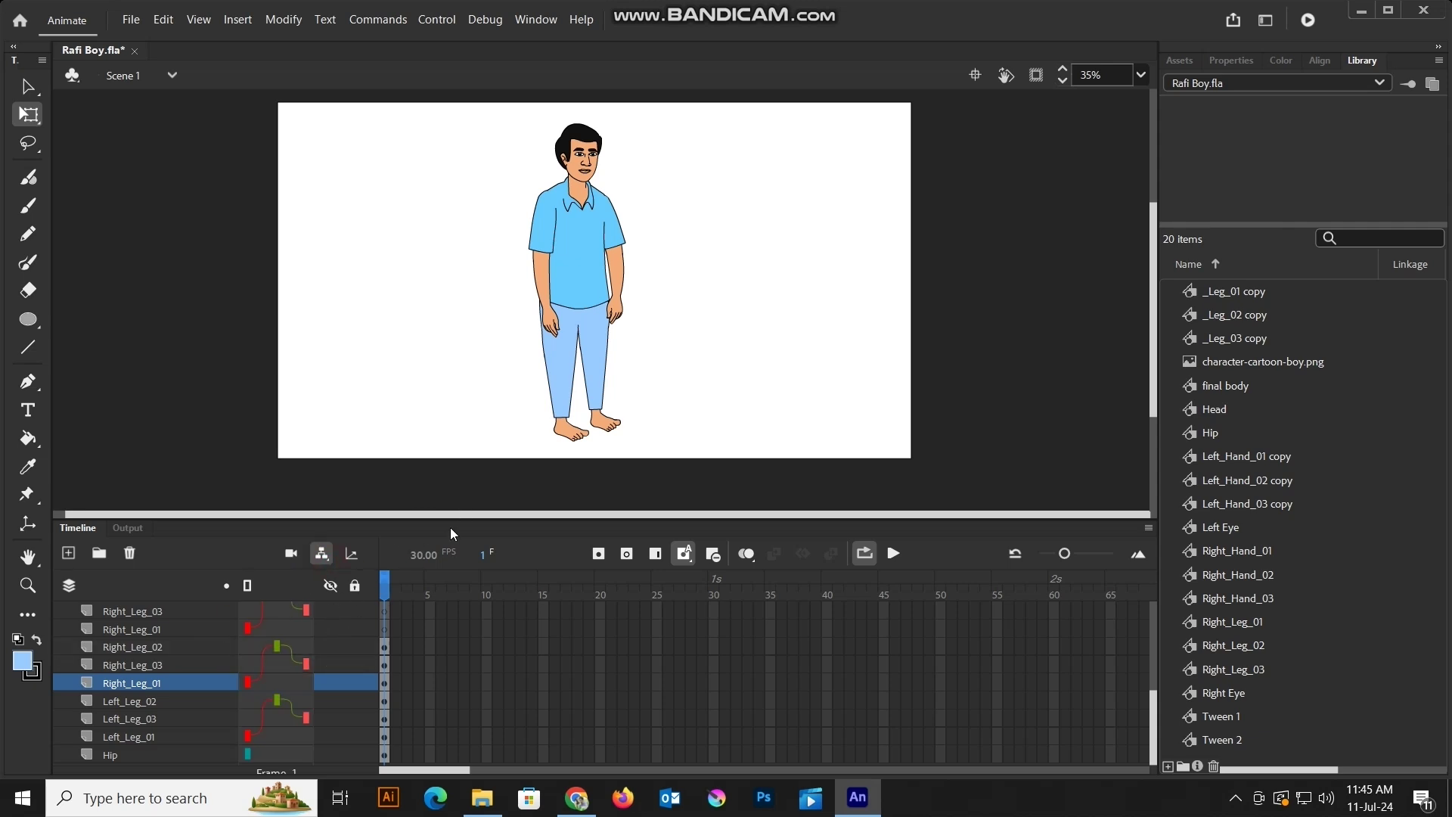
left_click_drag(467, 520, 479, 448)
scroll(270, 649, "up", 3)
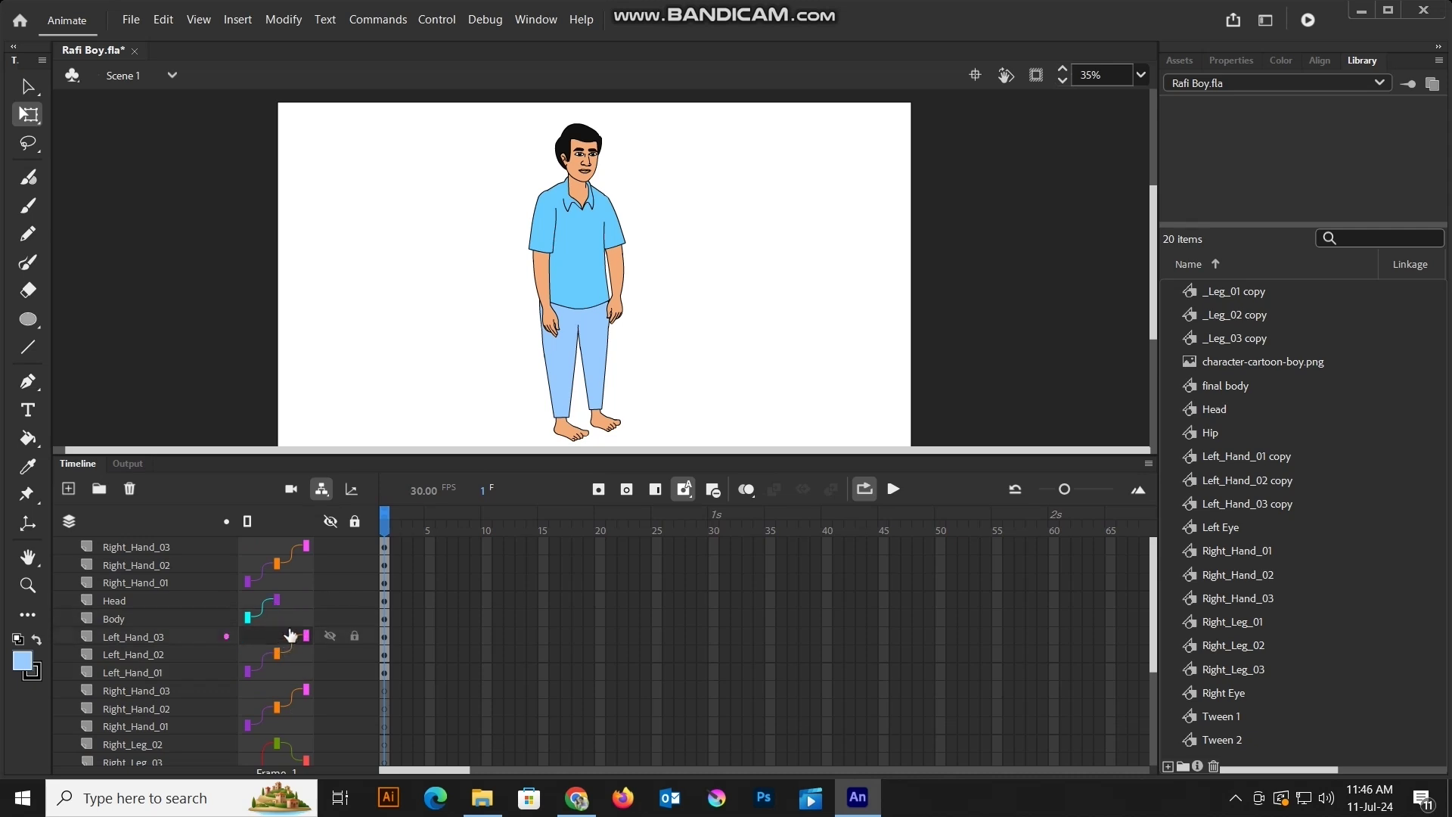
scroll(291, 636, "down", 3)
left_click(292, 672)
left_click_drag(707, 450, 714, 274)
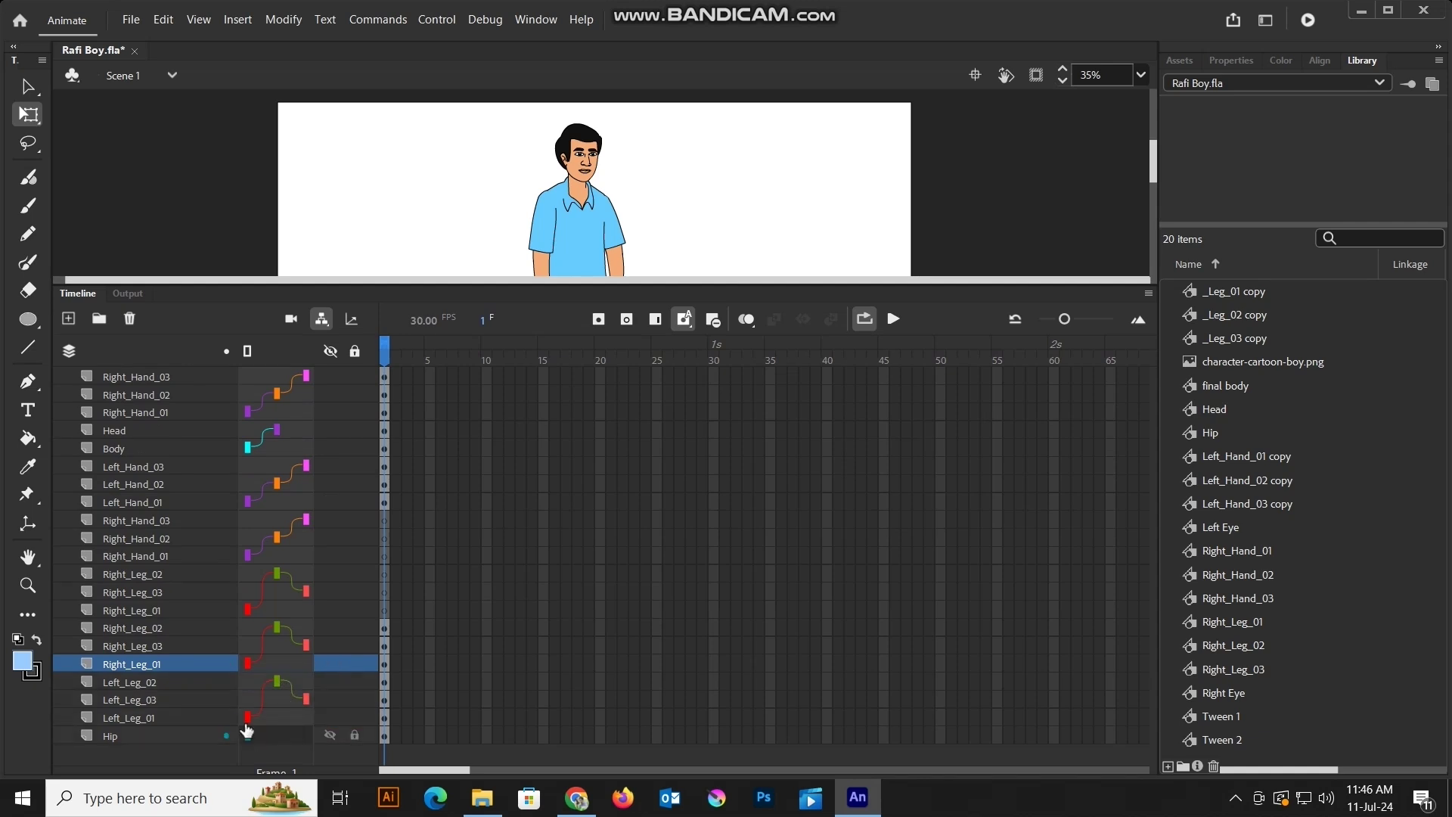
left_click_drag(247, 716, 293, 744)
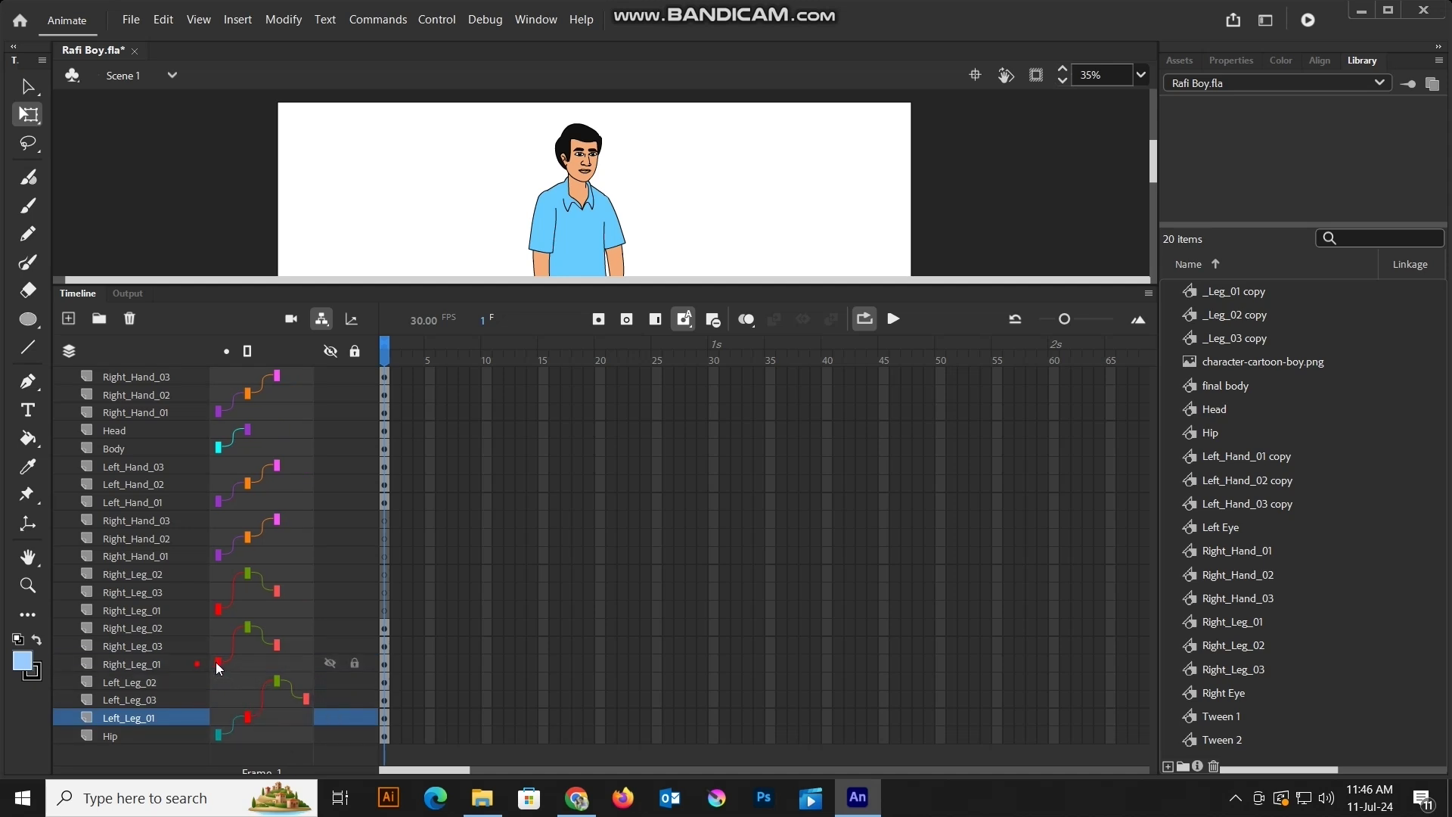
left_click_drag(218, 662, 285, 740)
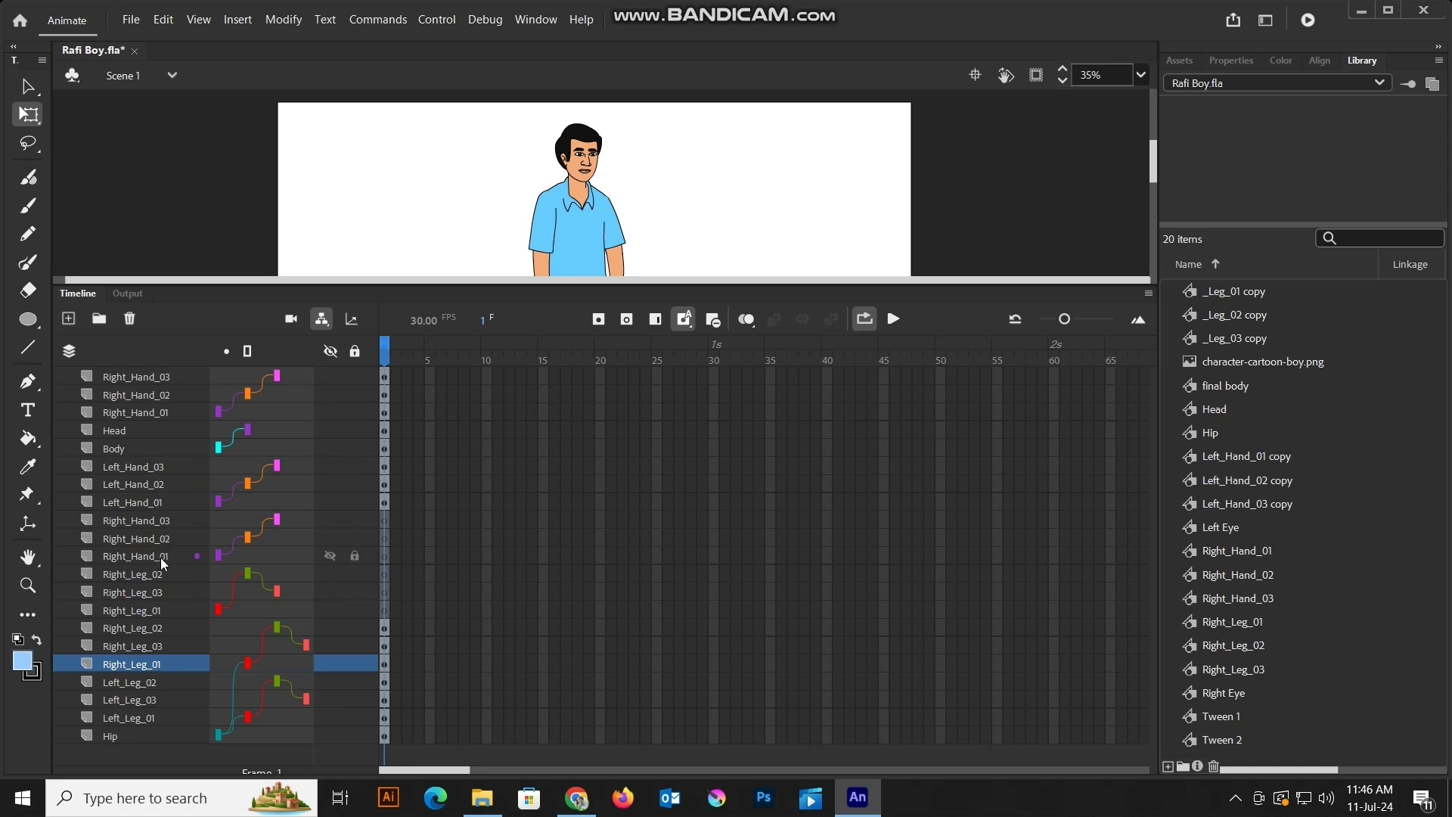
Pull both arms and both legs away from the body to check which parts move together.
left_click_drag(711, 285, 705, 465)
left_click_drag(544, 226, 429, 227)
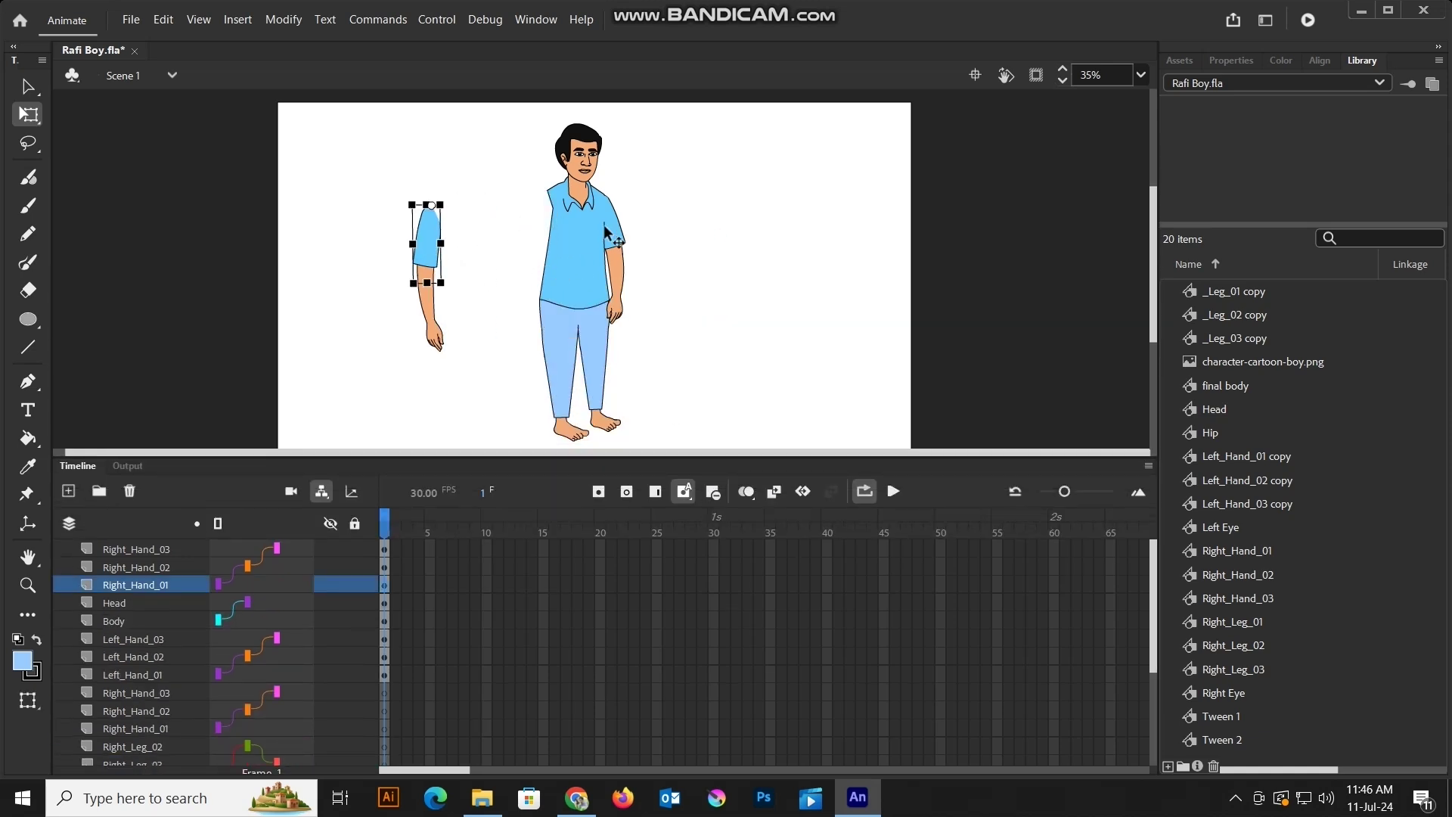
left_click_drag(623, 233, 690, 233)
left_click_drag(600, 344, 711, 344)
left_click_drag(563, 356, 492, 355)
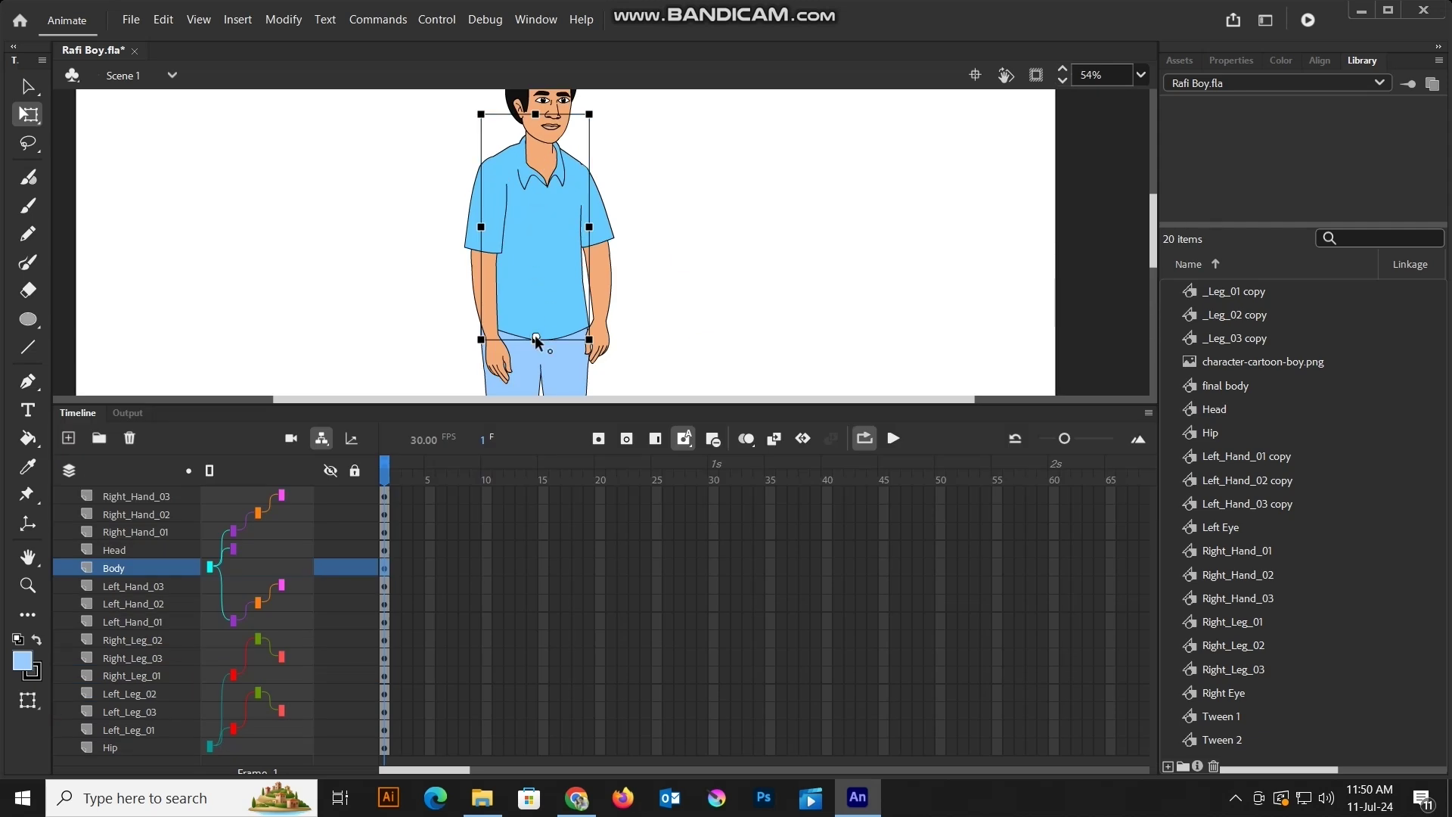
Tilt the body slightly about its waist pivot to test that the parented head and arms follow.
key("ctrl+minus")
mouse_move(578, 221)
left_mouse_down()
mouse_move(598, 240)
mouse_move(567, 228)
left_mouse_up()
left_click_drag(626, 407, 610, 572)
scroll(570, 322, "up", 3)
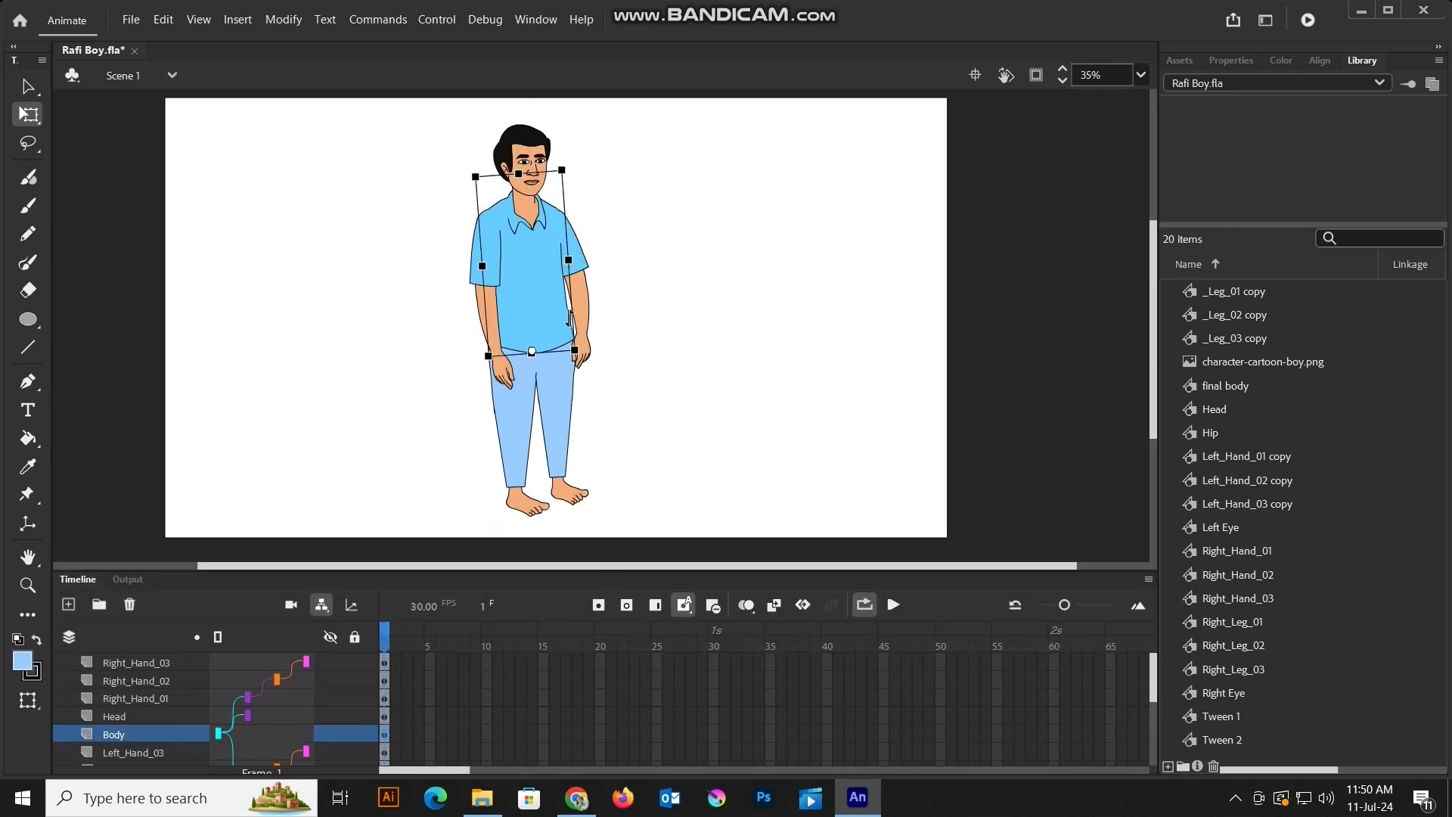
Return the tilted body to its upright pose about the waist pivot and deselect it.
scroll(551, 306, "down", 1)
left_click_drag(567, 170, 566, 229)
left_click(658, 263)
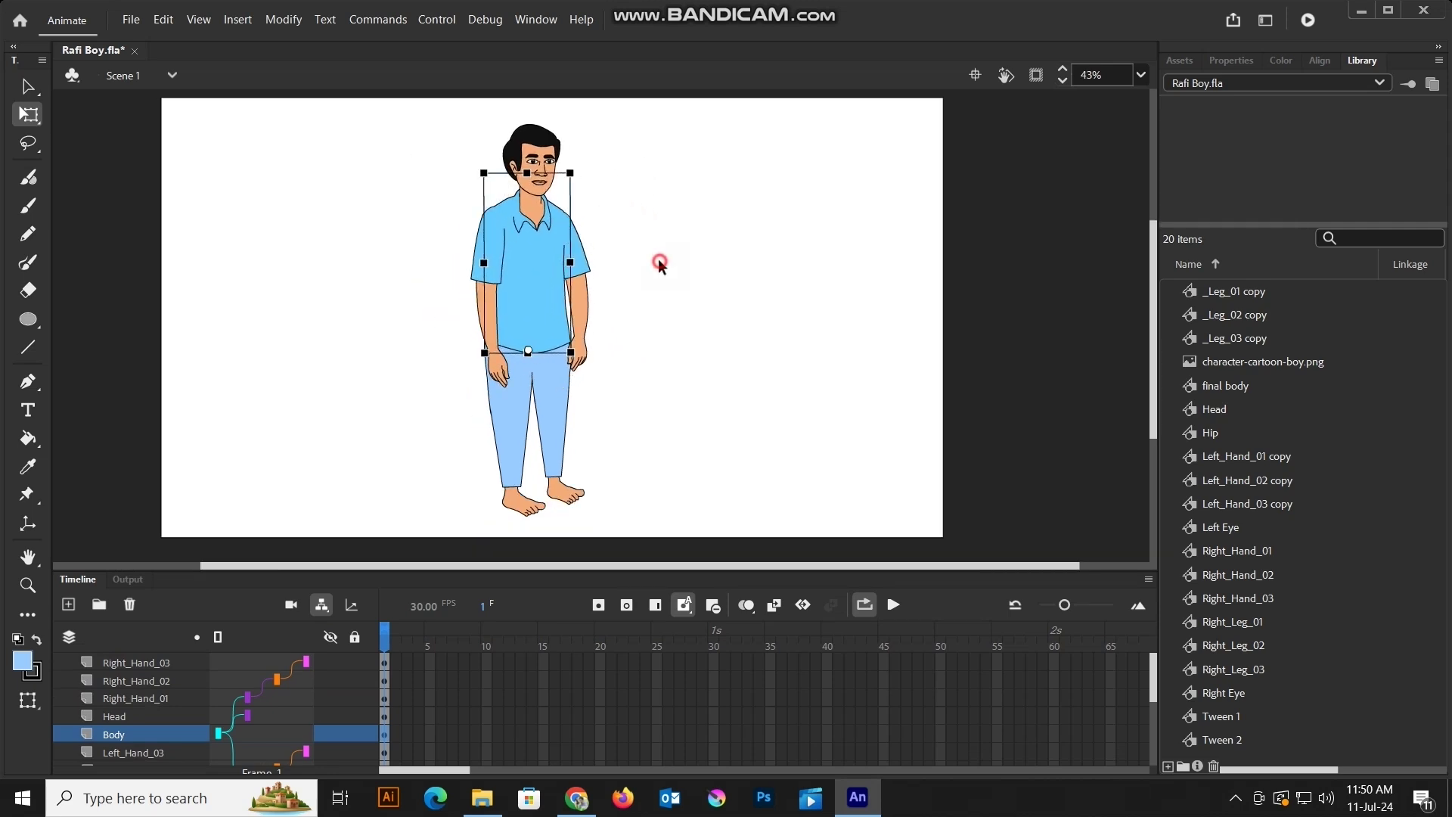
left_click_drag(648, 278, 628, 295)
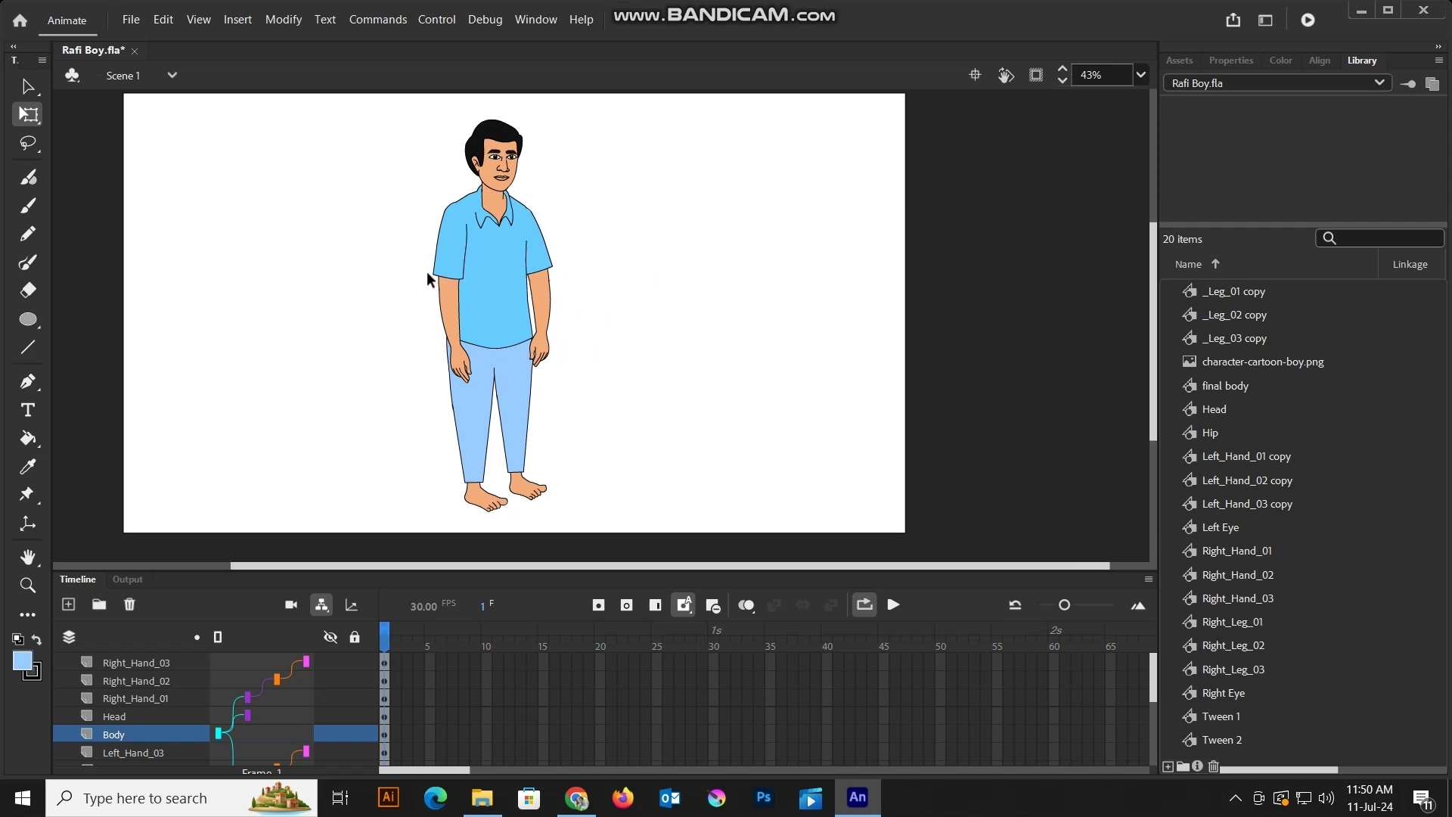
Insert keyframes at frame 30 on every layer from Right_Hand_03 down to Hip.
left_click(715, 662)
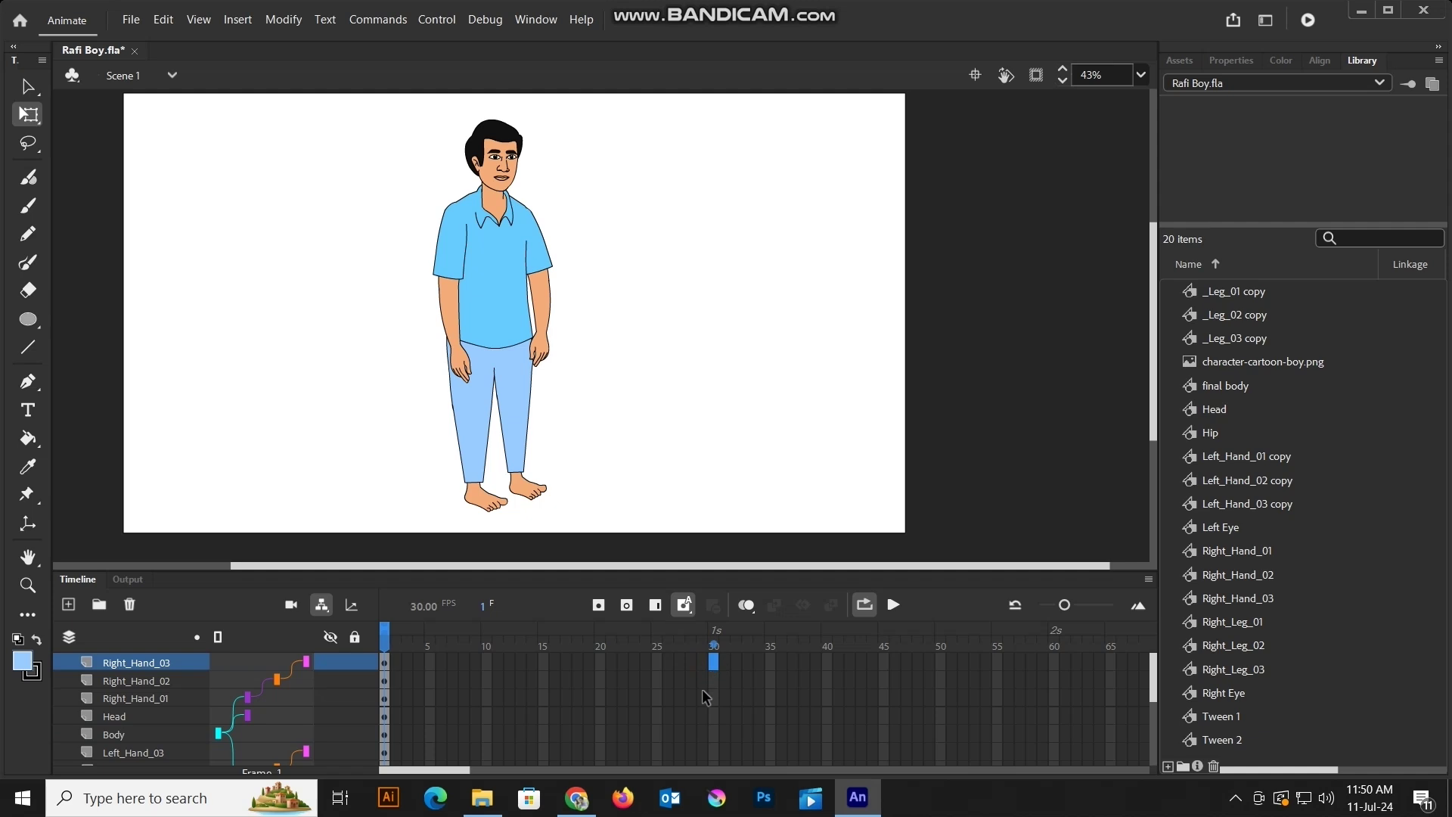
scroll(707, 699, "down", 3)
left_click(715, 755, "shift")
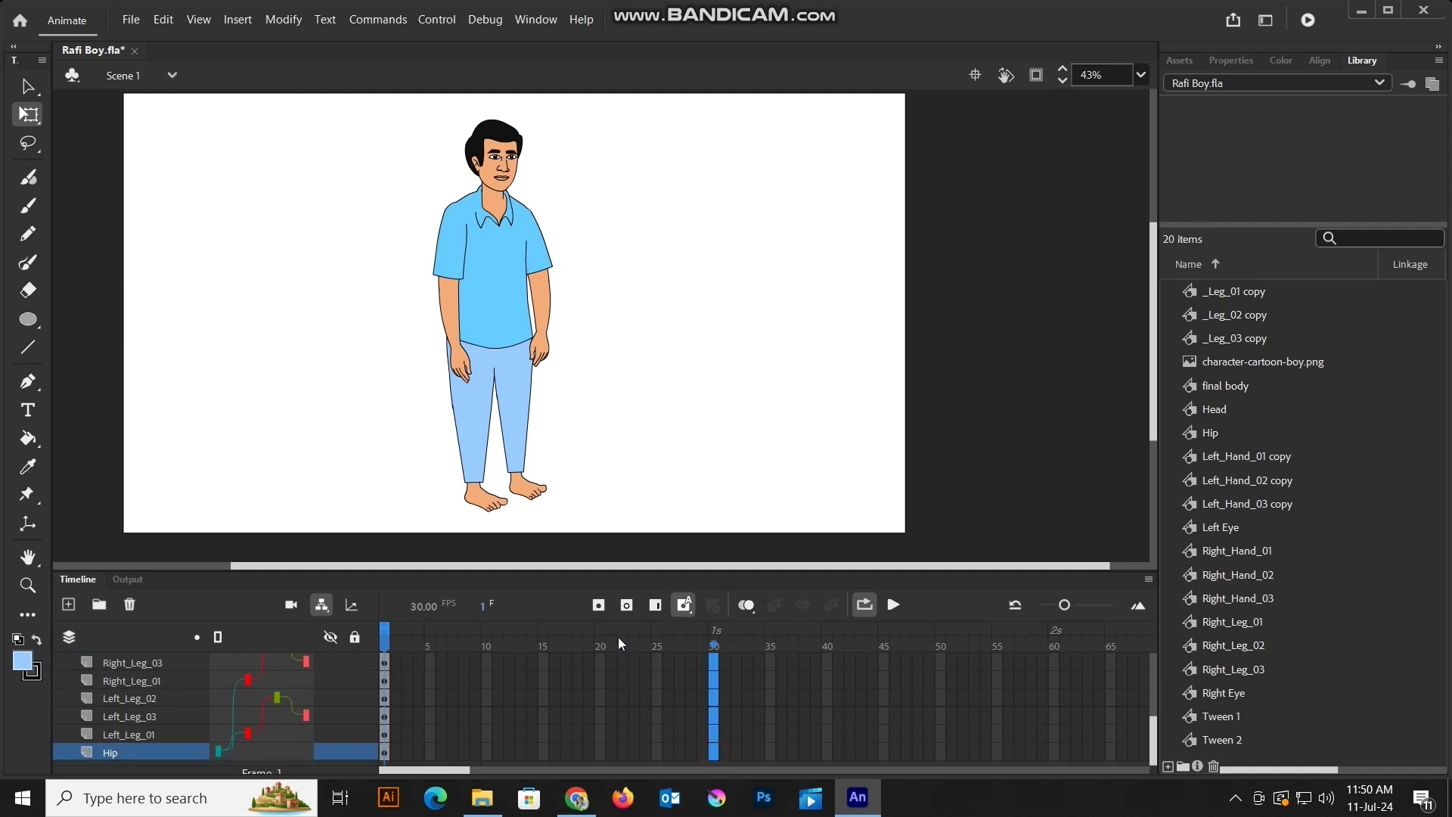
left_click(600, 604)
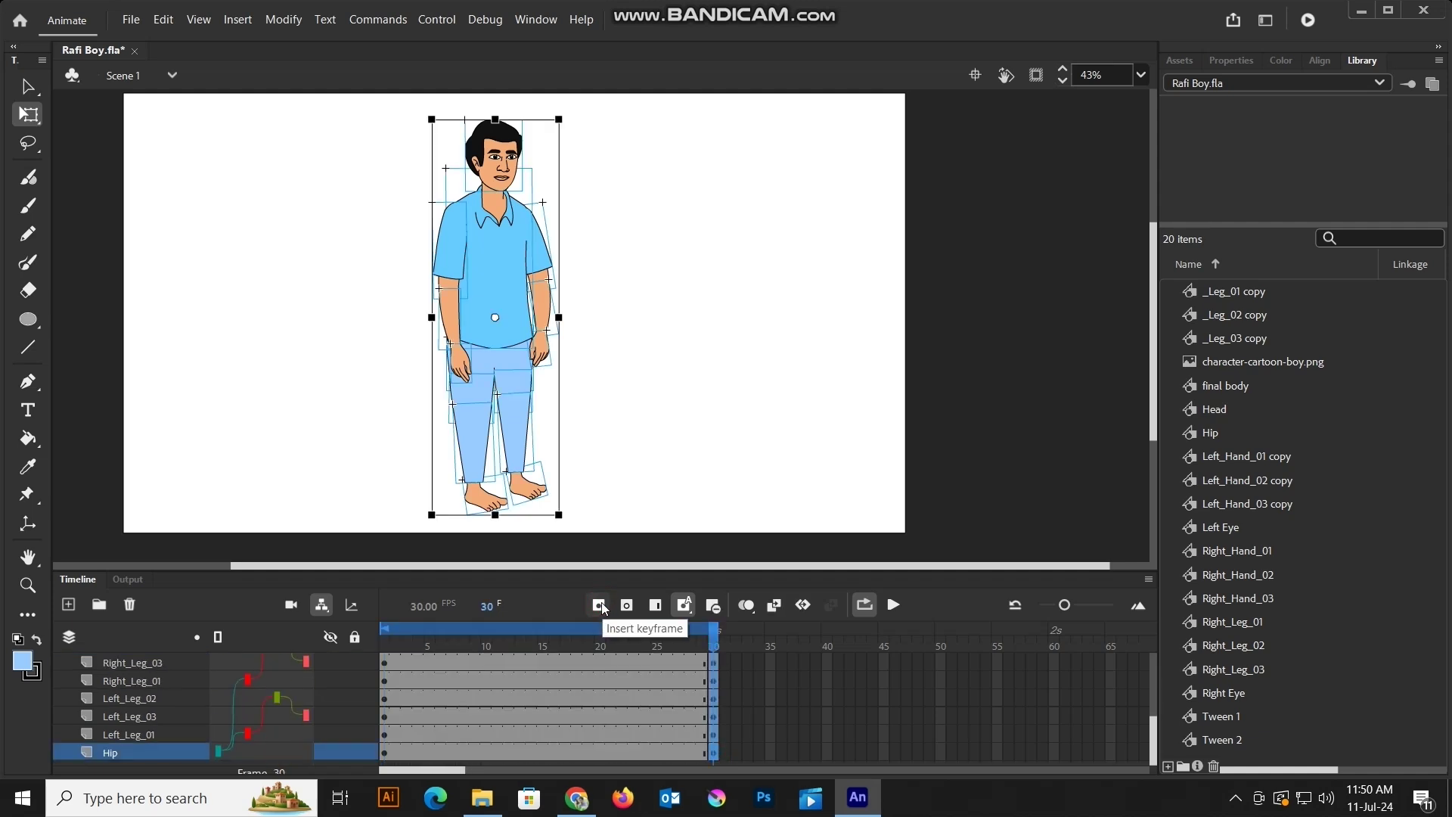
left_click(700, 377)
Go to frame 14 and check the automatic keyframe insertion options.
scroll(700, 351, "up", 2)
left_click(456, 274)
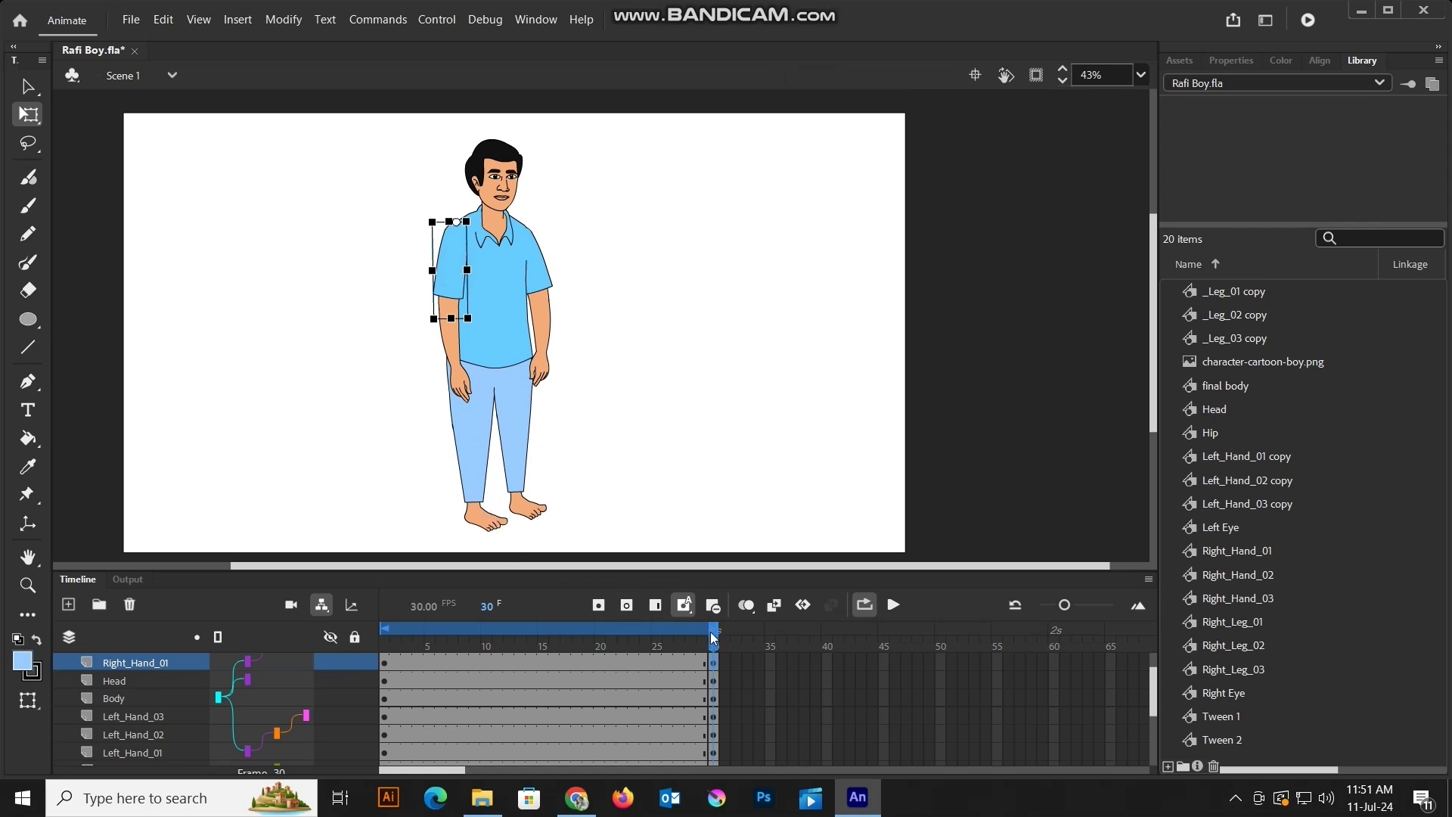
left_click_drag(713, 638, 532, 624)
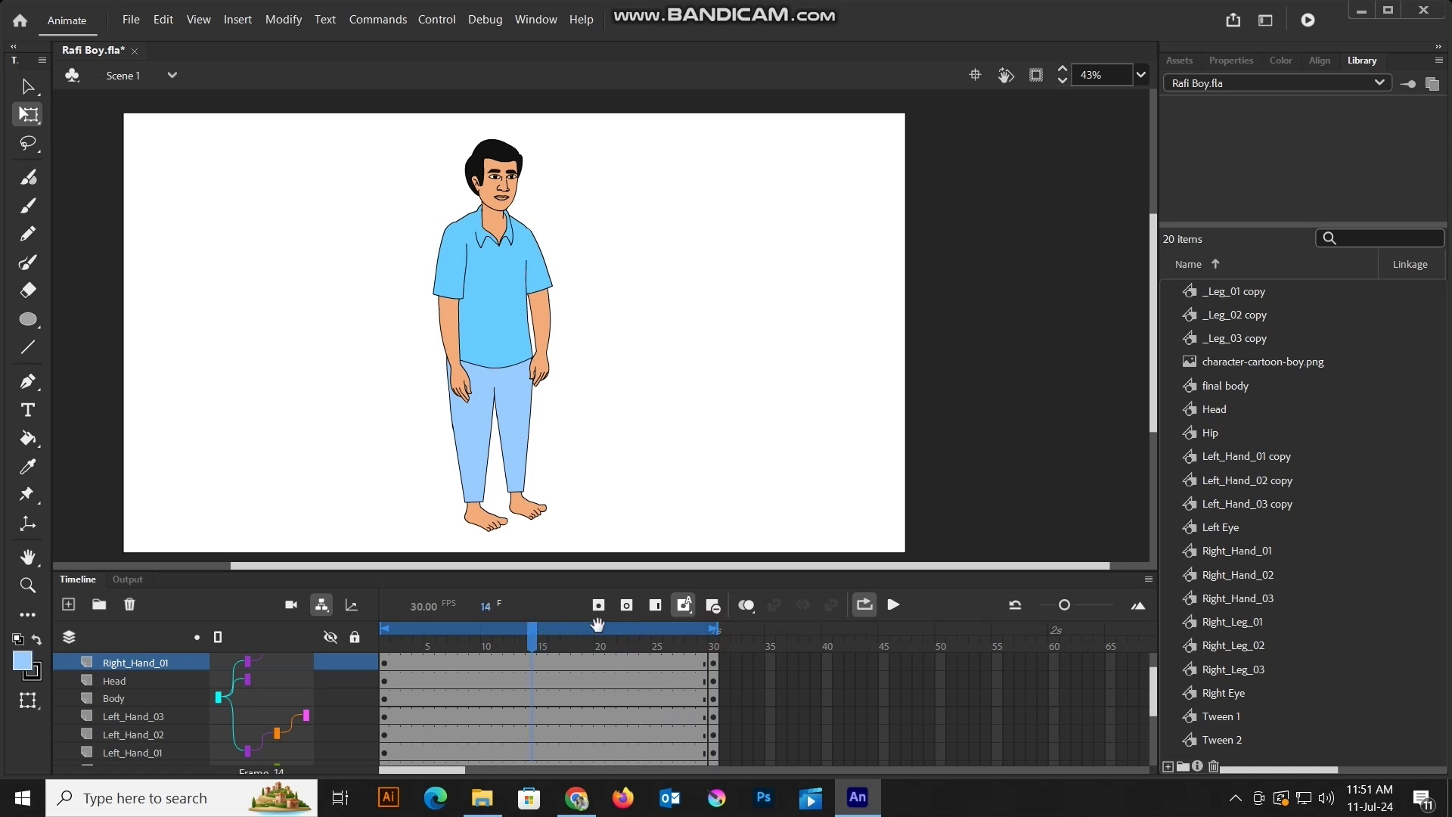
left_click(689, 611)
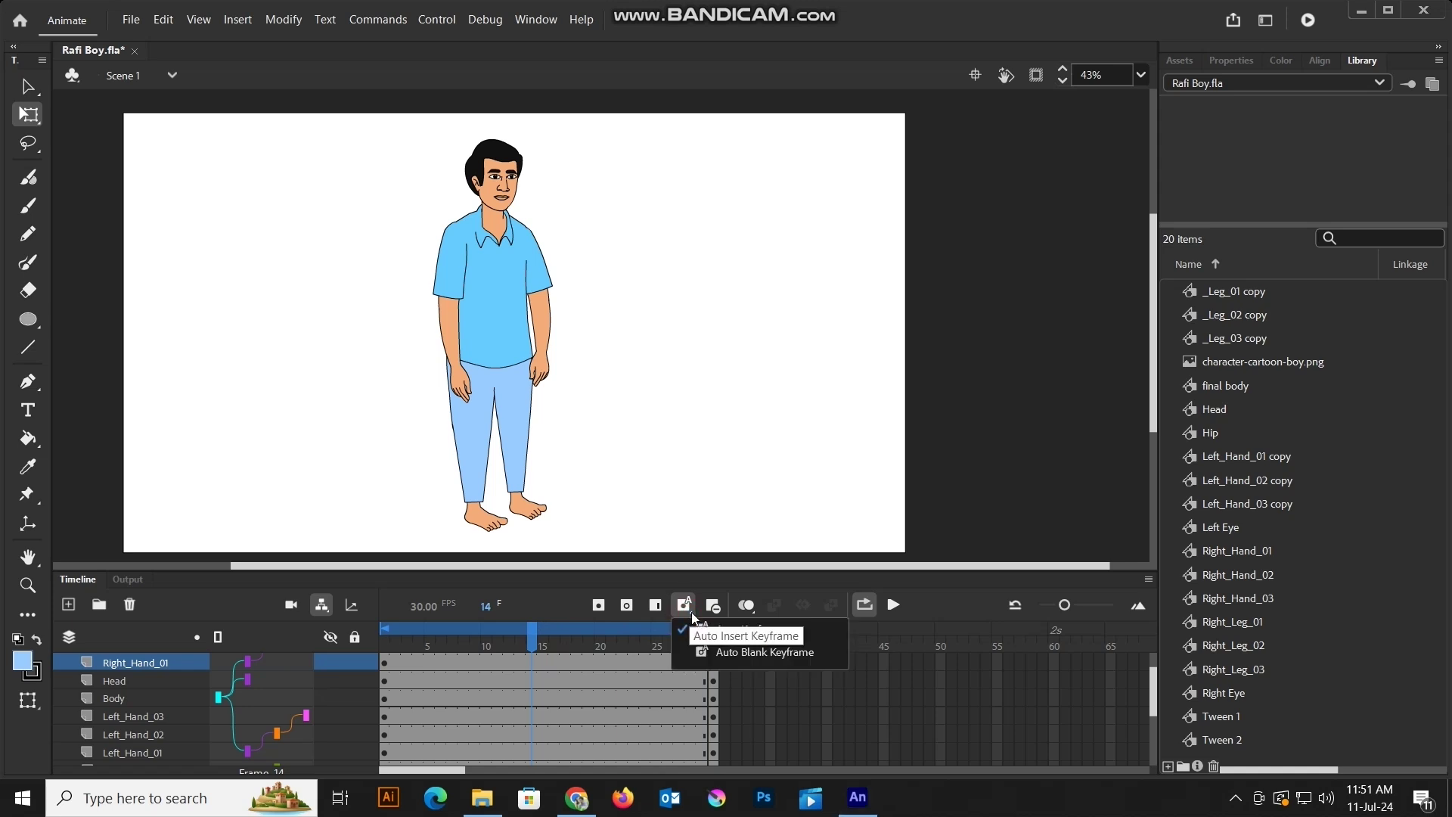
left_click(735, 650)
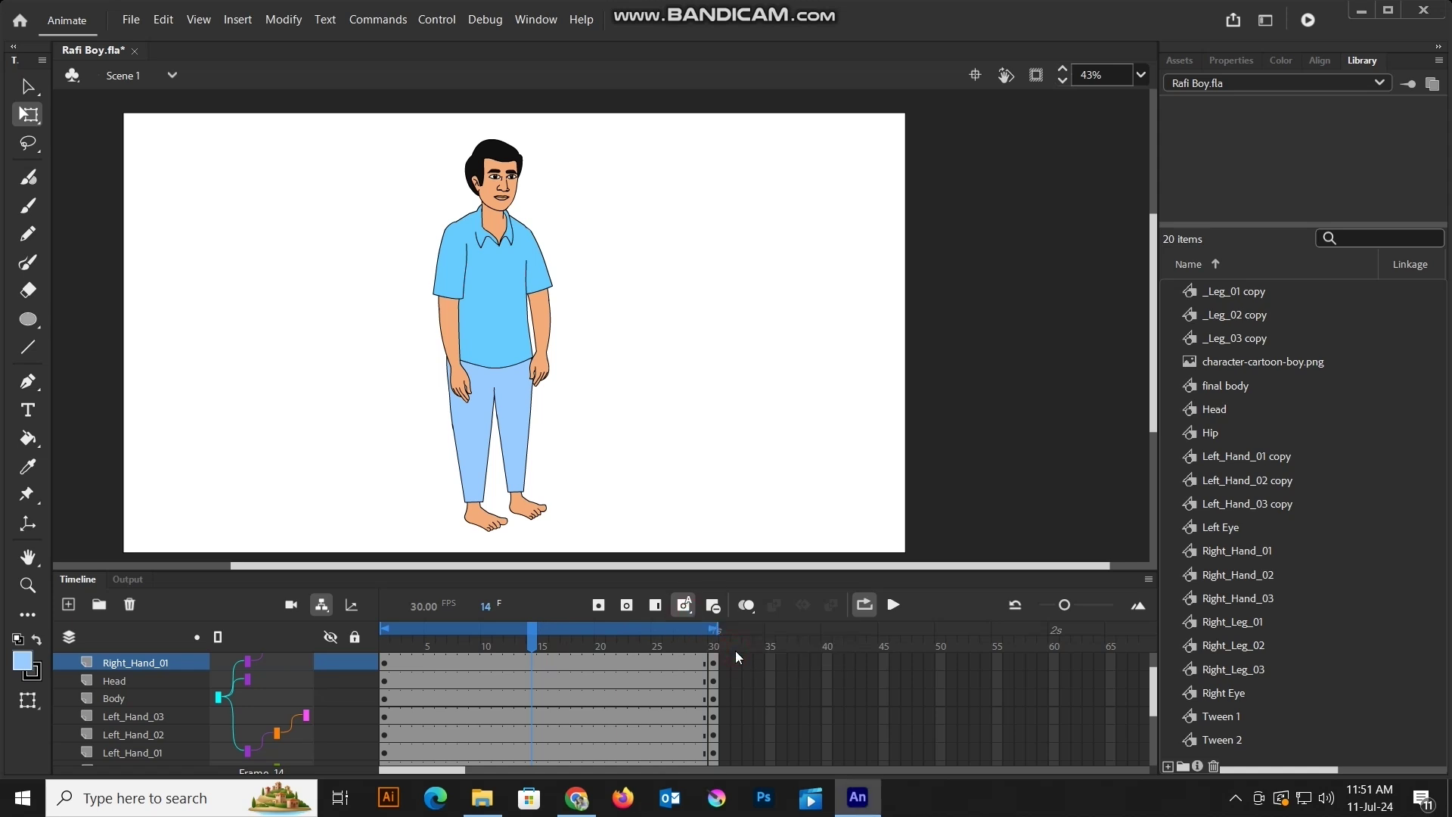
At frame 14, rotate the right upper arm forward across the body and raise the forearm about the elbow.
left_click(461, 277)
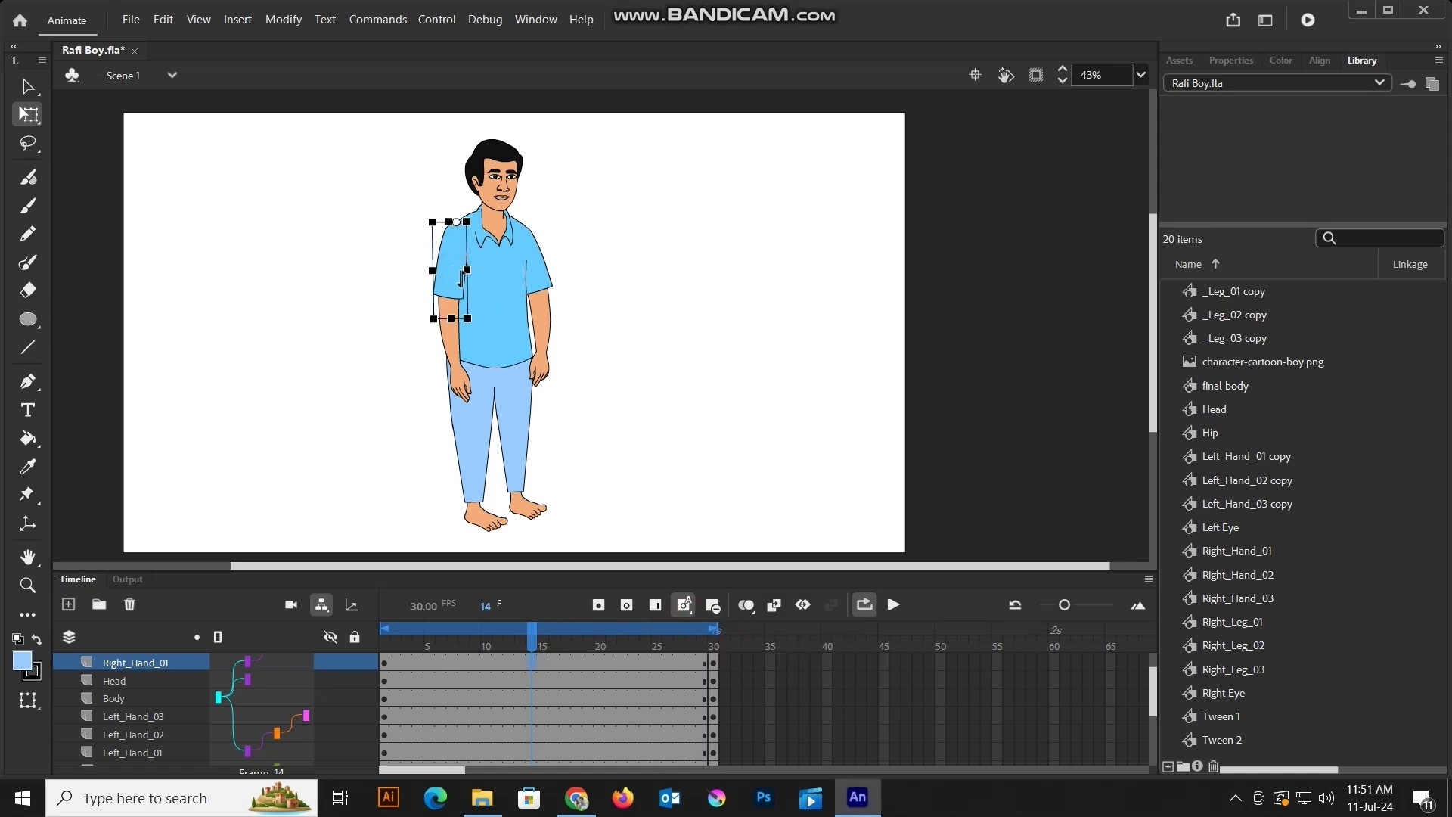
left_click_drag(475, 328, 529, 316)
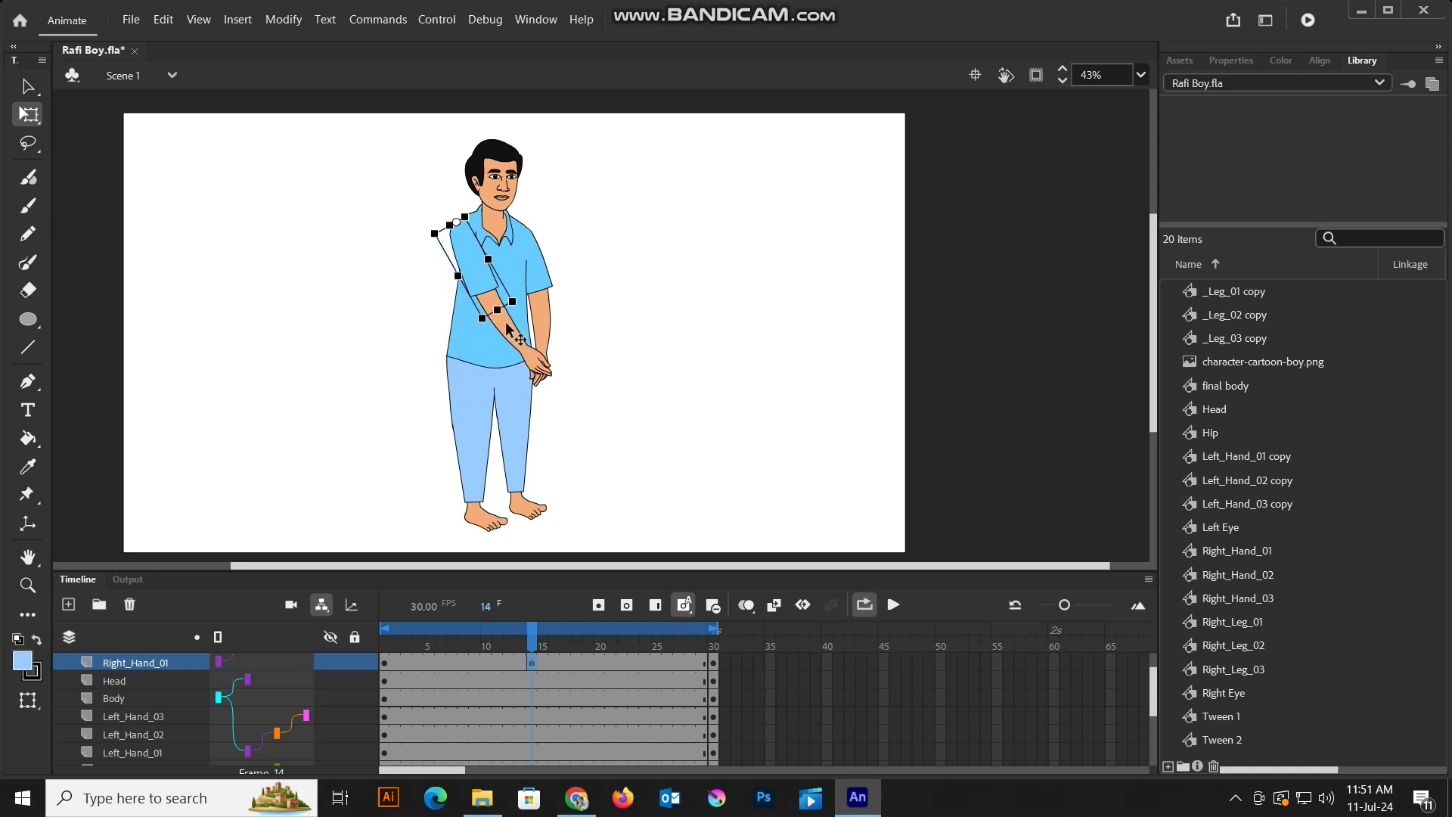
left_click(508, 327)
left_click_drag(547, 367, 580, 324)
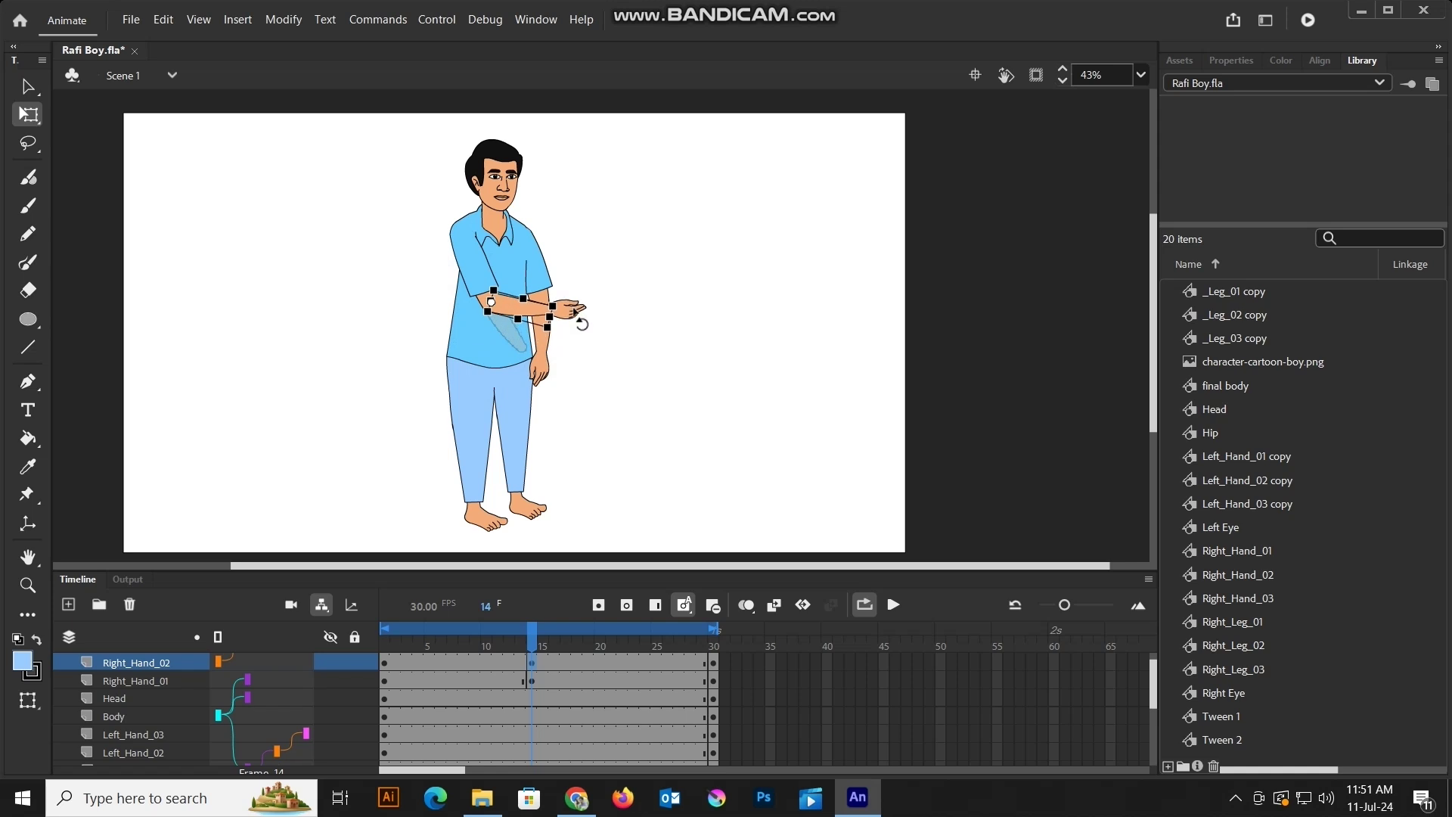
left_click(624, 327)
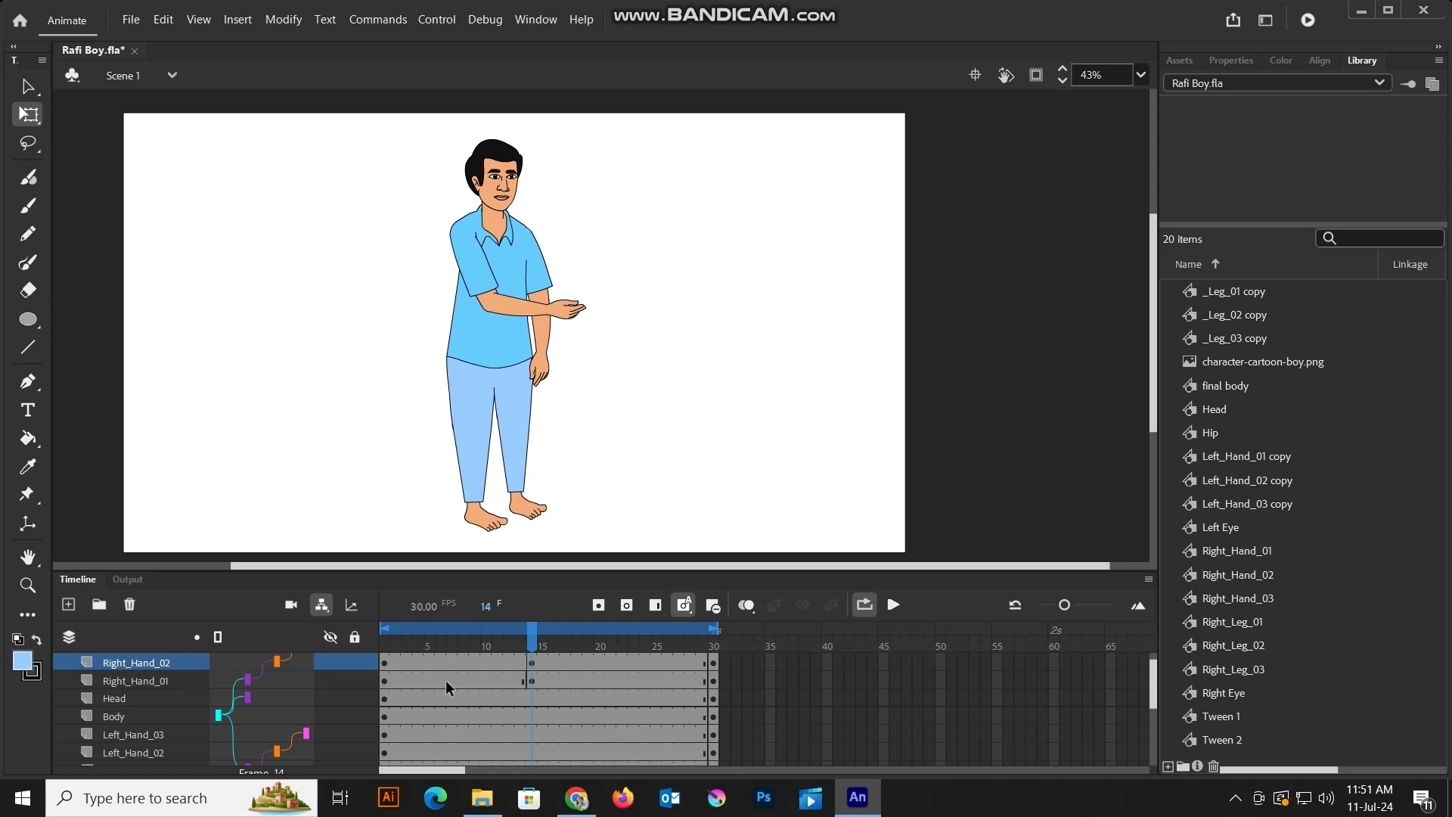
Create classic tweens on the Right_Hand_01 and Right_Hand_02 layers on both sides of frame 14.
left_click_drag(436, 665, 547, 664)
right_click(610, 677)
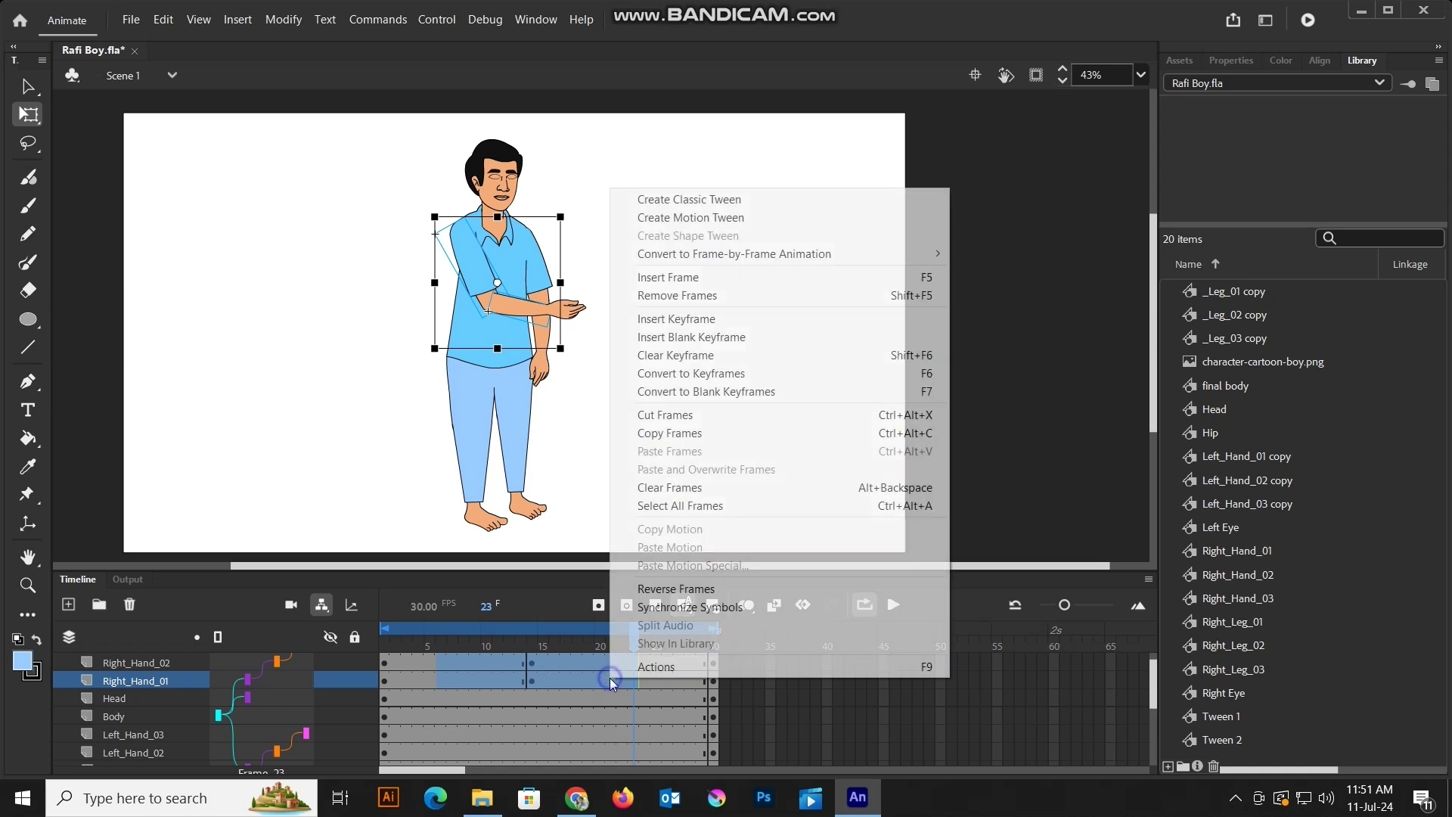
left_click(700, 200)
Play back the right arm animation from frame 1, viewing the whole figure and then the upper body in close-up.
left_click_drag(636, 640, 384, 640)
left_click(893, 604)
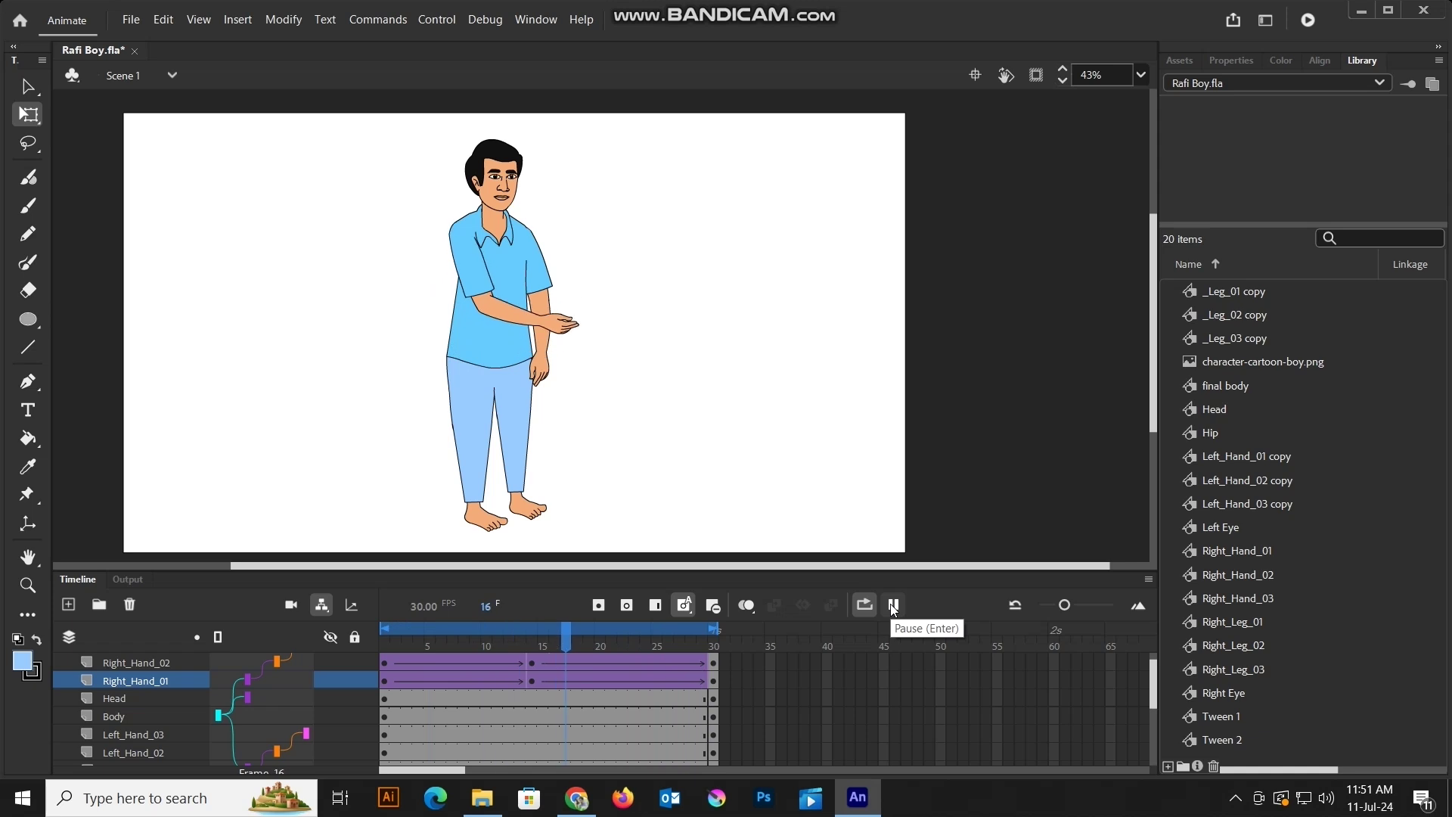
left_click(894, 605)
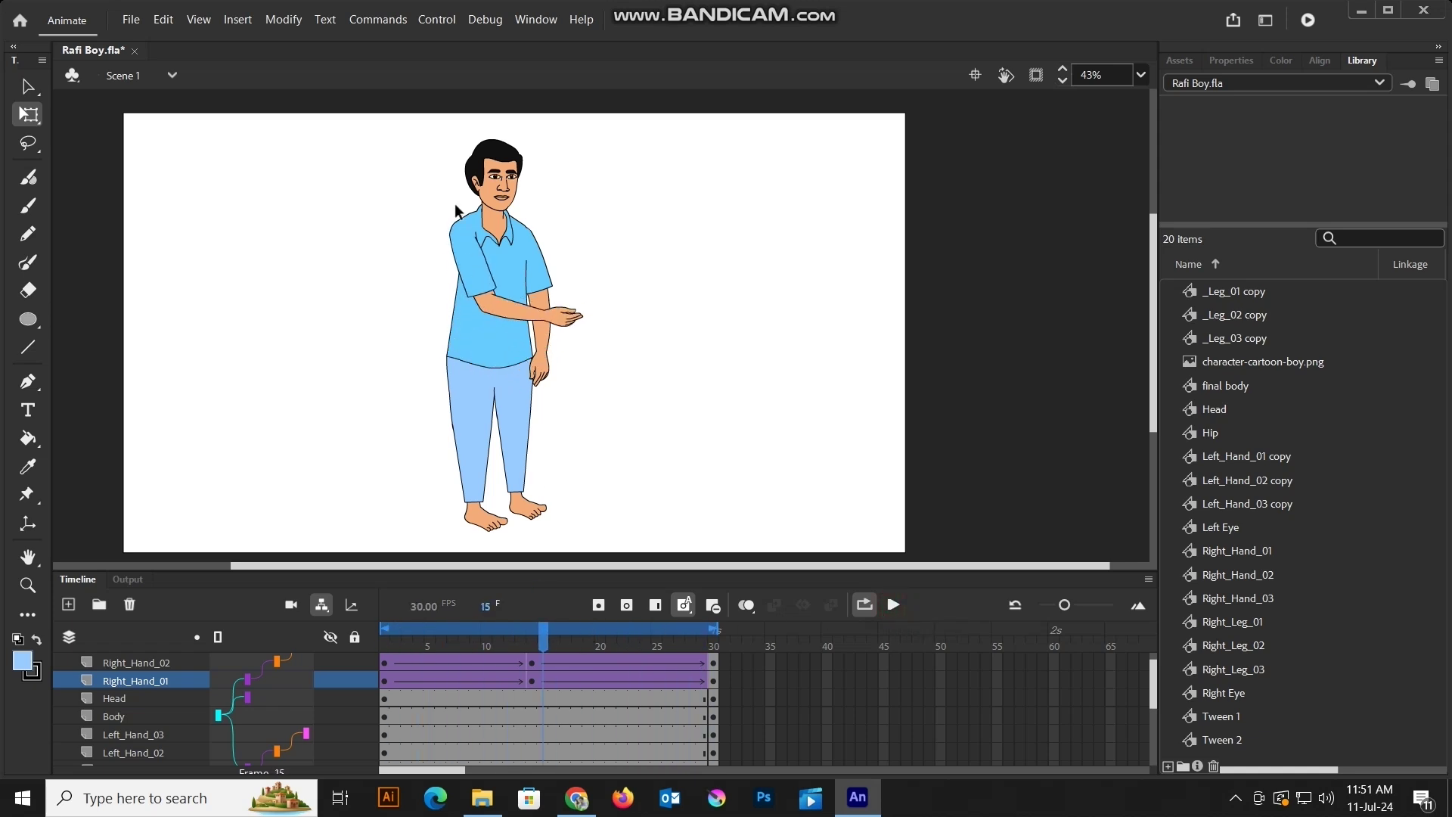
scroll(461, 211, "up", 3)
left_click_drag(626, 228, 580, 269)
left_click(894, 605)
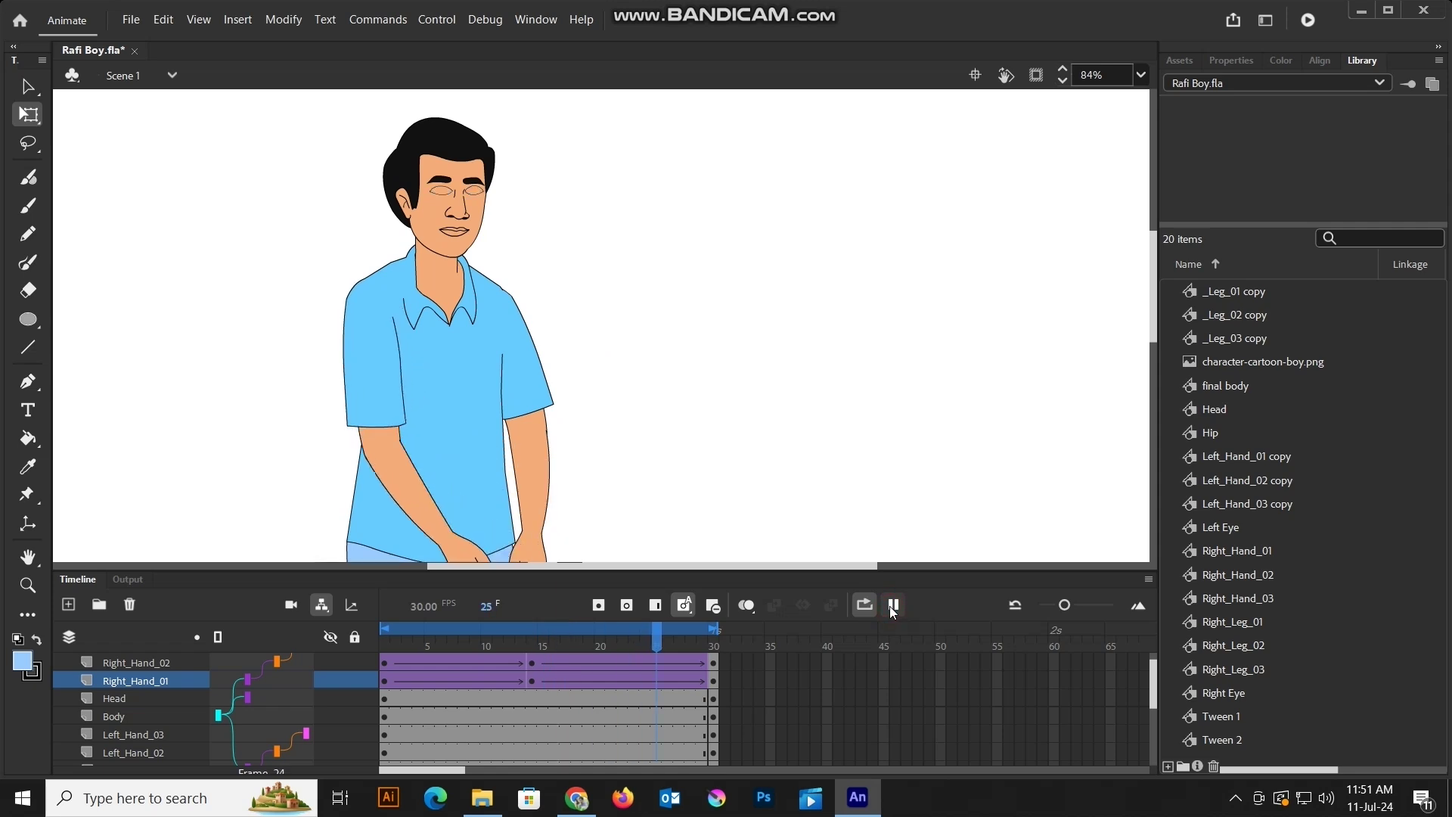
left_click(893, 606)
Shrink the timeline area to enlarge the stage and replay the right arm movement.
left_click_drag(741, 478, 743, 454)
left_click_drag(654, 573, 652, 624)
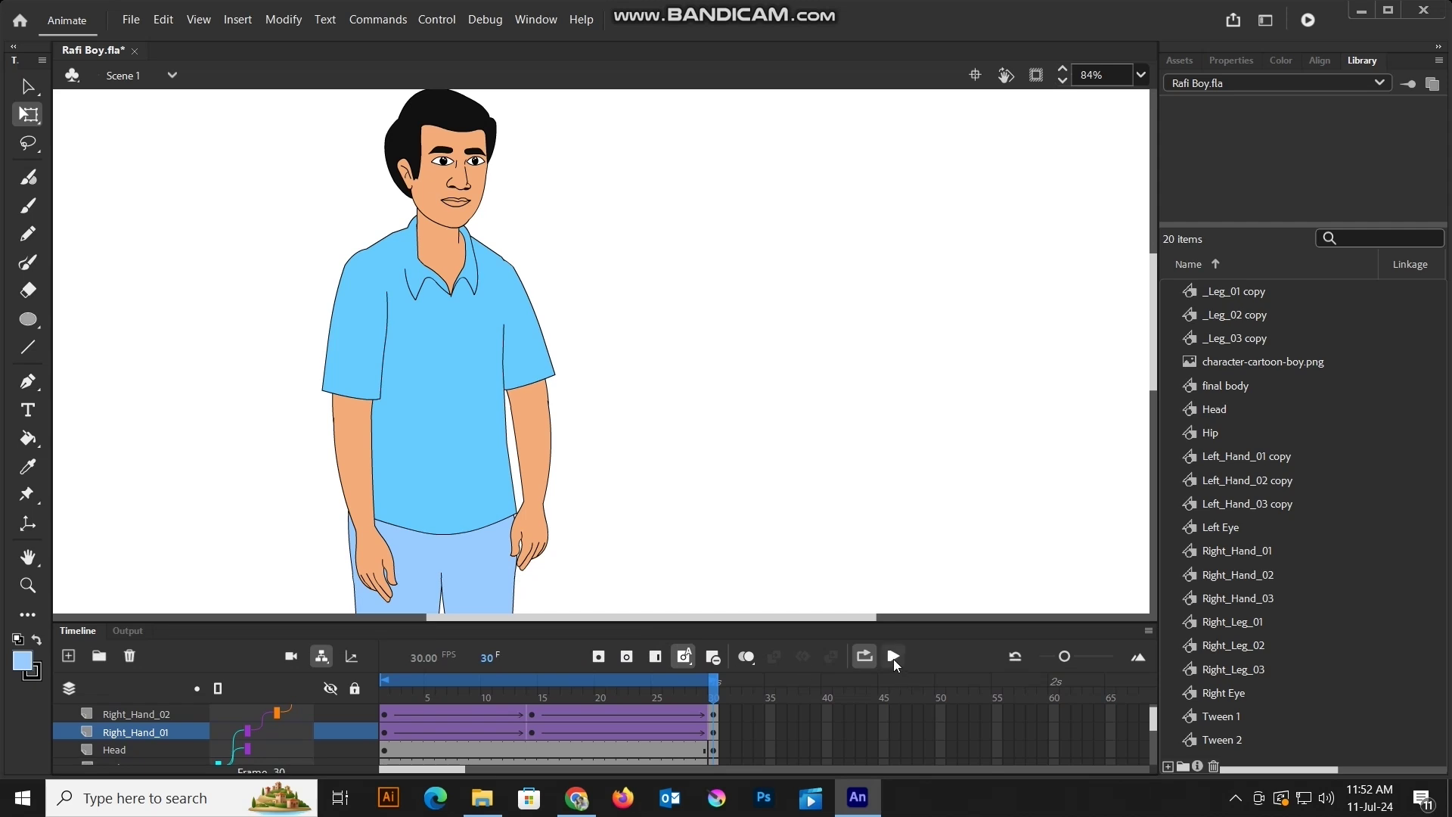
left_click(892, 658)
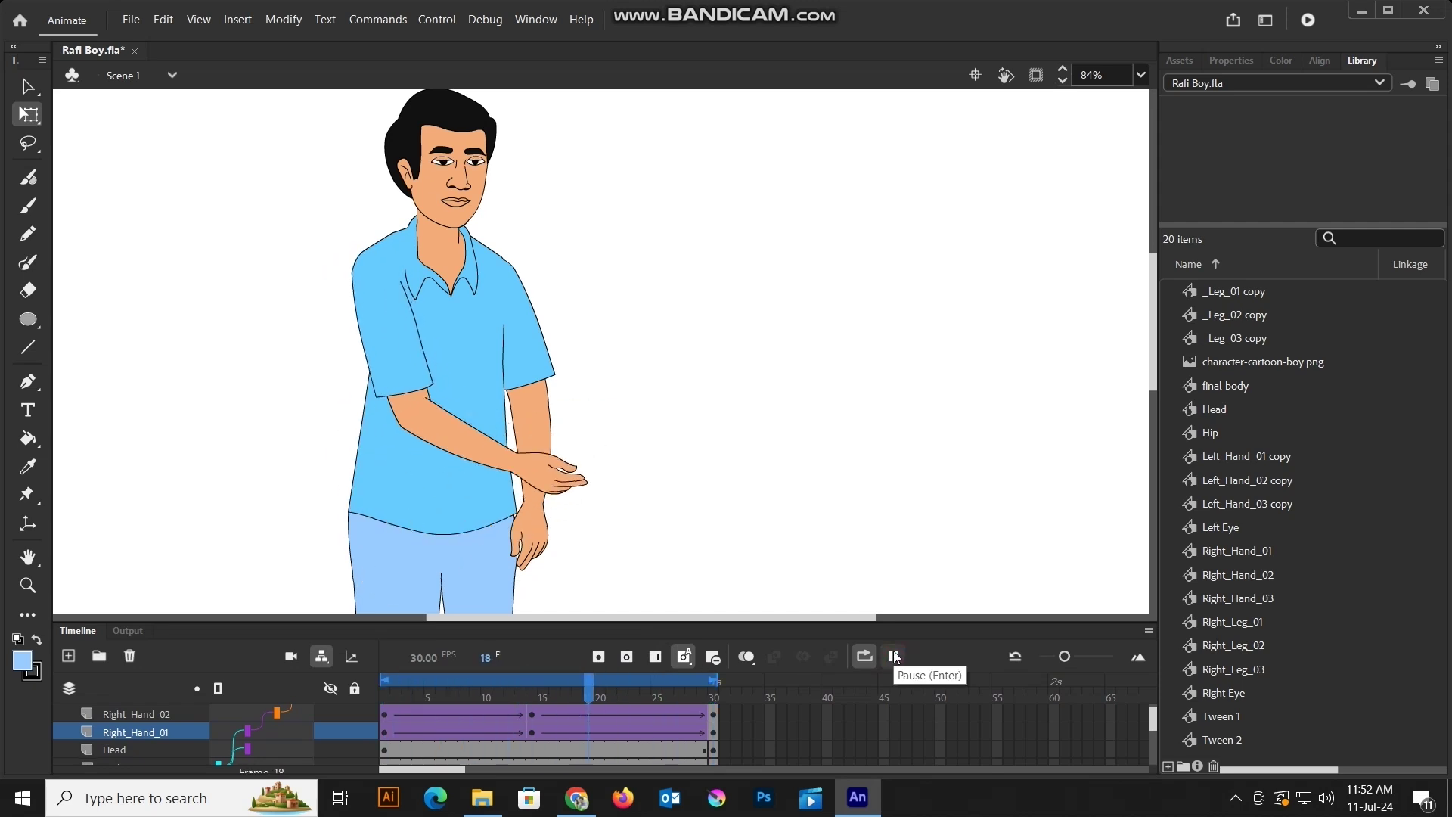
left_click(894, 656)
mouse_move(560, 689)
left_mouse_down()
mouse_move(383, 694)
mouse_move(572, 683)
mouse_move(544, 686)
left_mouse_up()
Remove the classic tweens from all frame spans of the Right_Hand_01 and Right_Hand_02 layers.
left_click(452, 718)
left_click(627, 728)
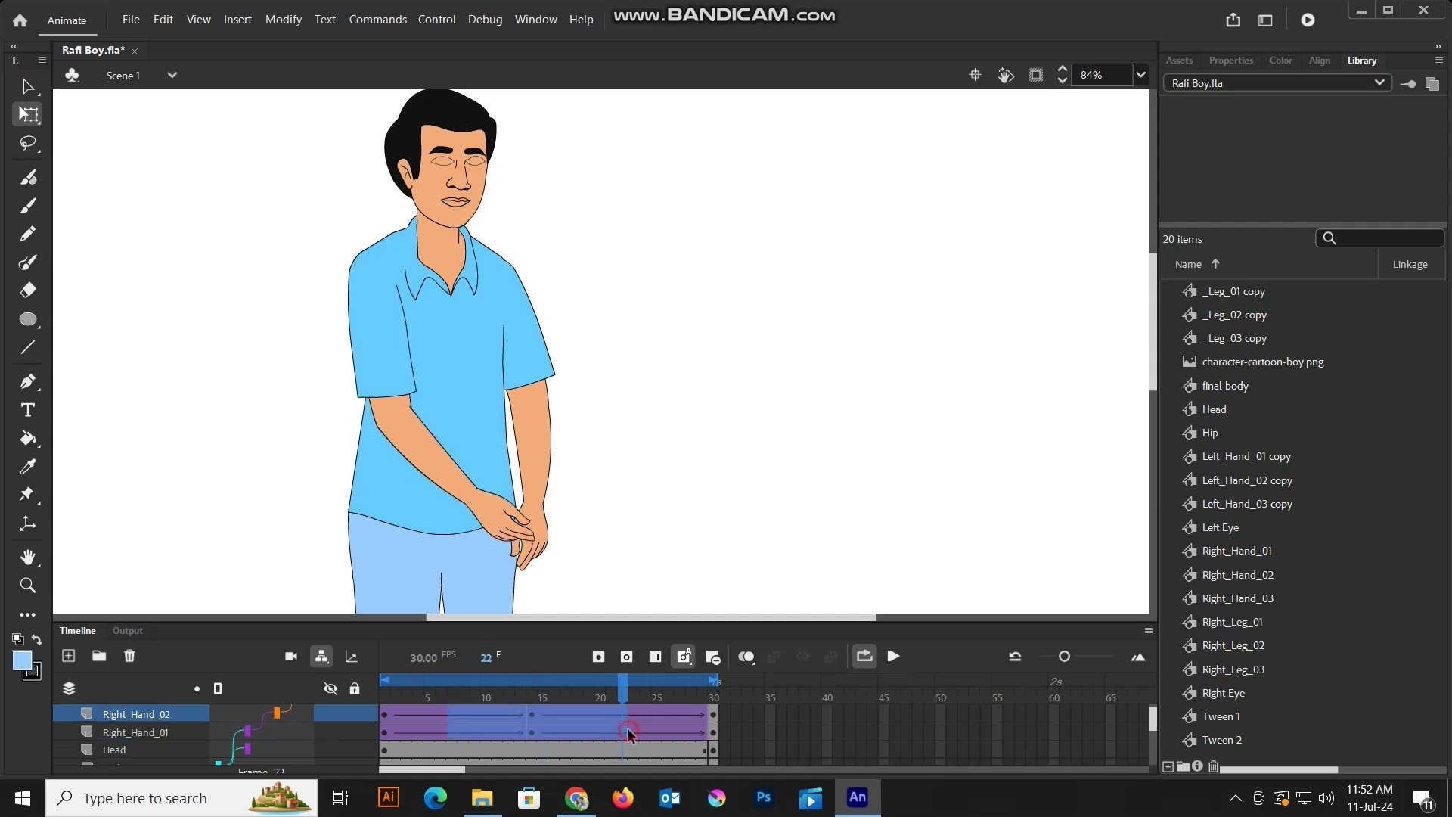
right_click(626, 728)
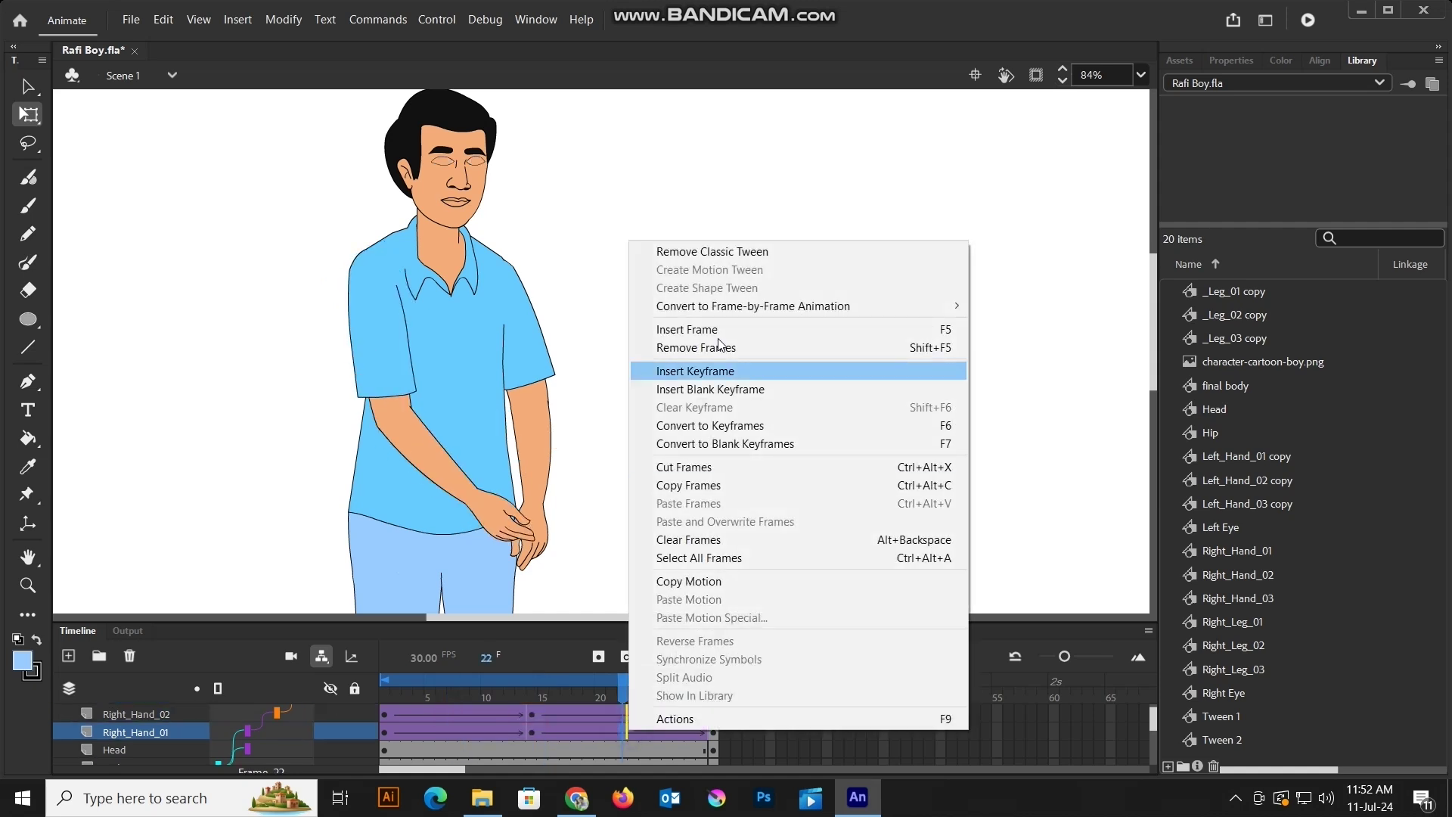
left_click(730, 251)
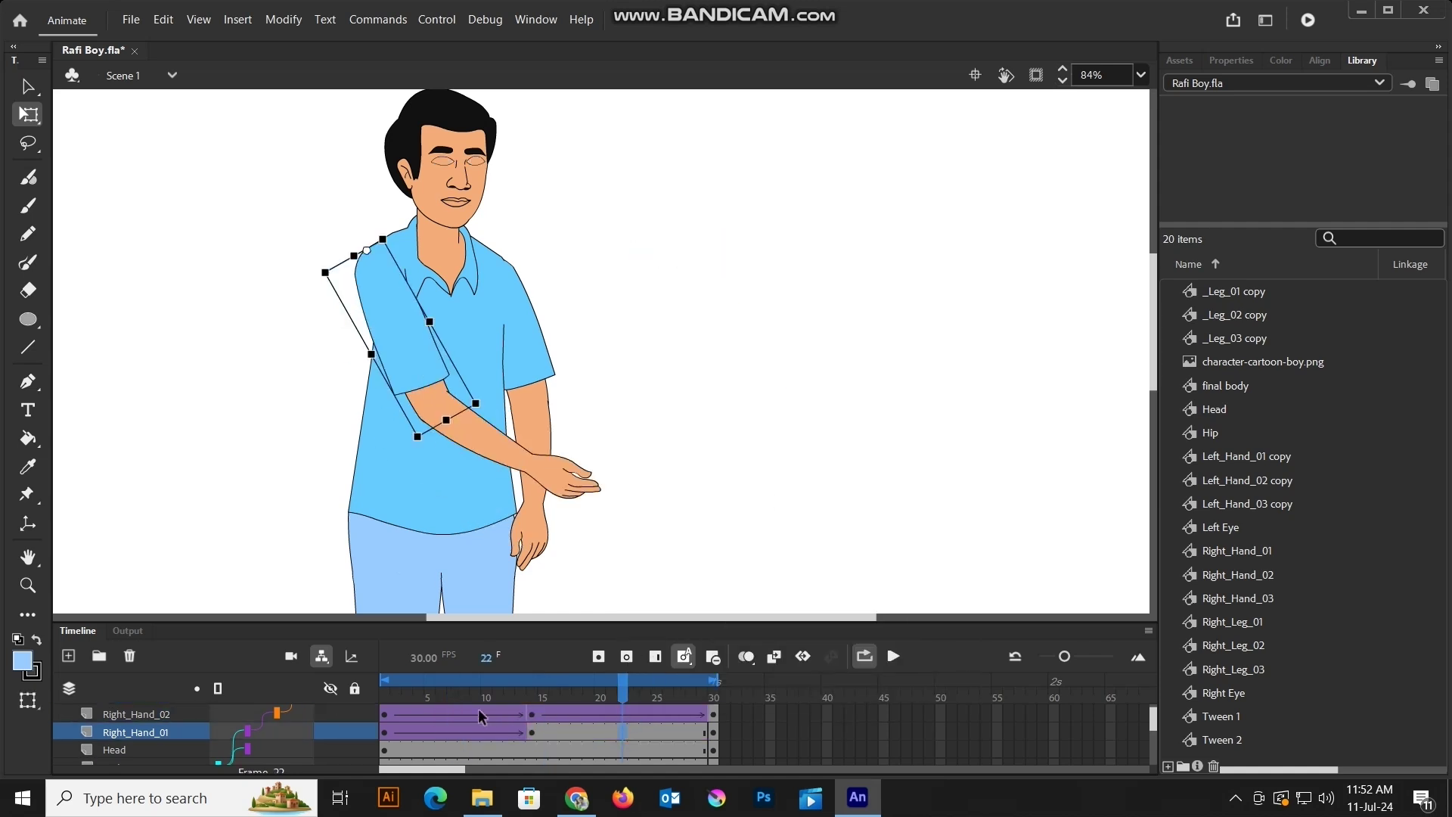
left_click(387, 718)
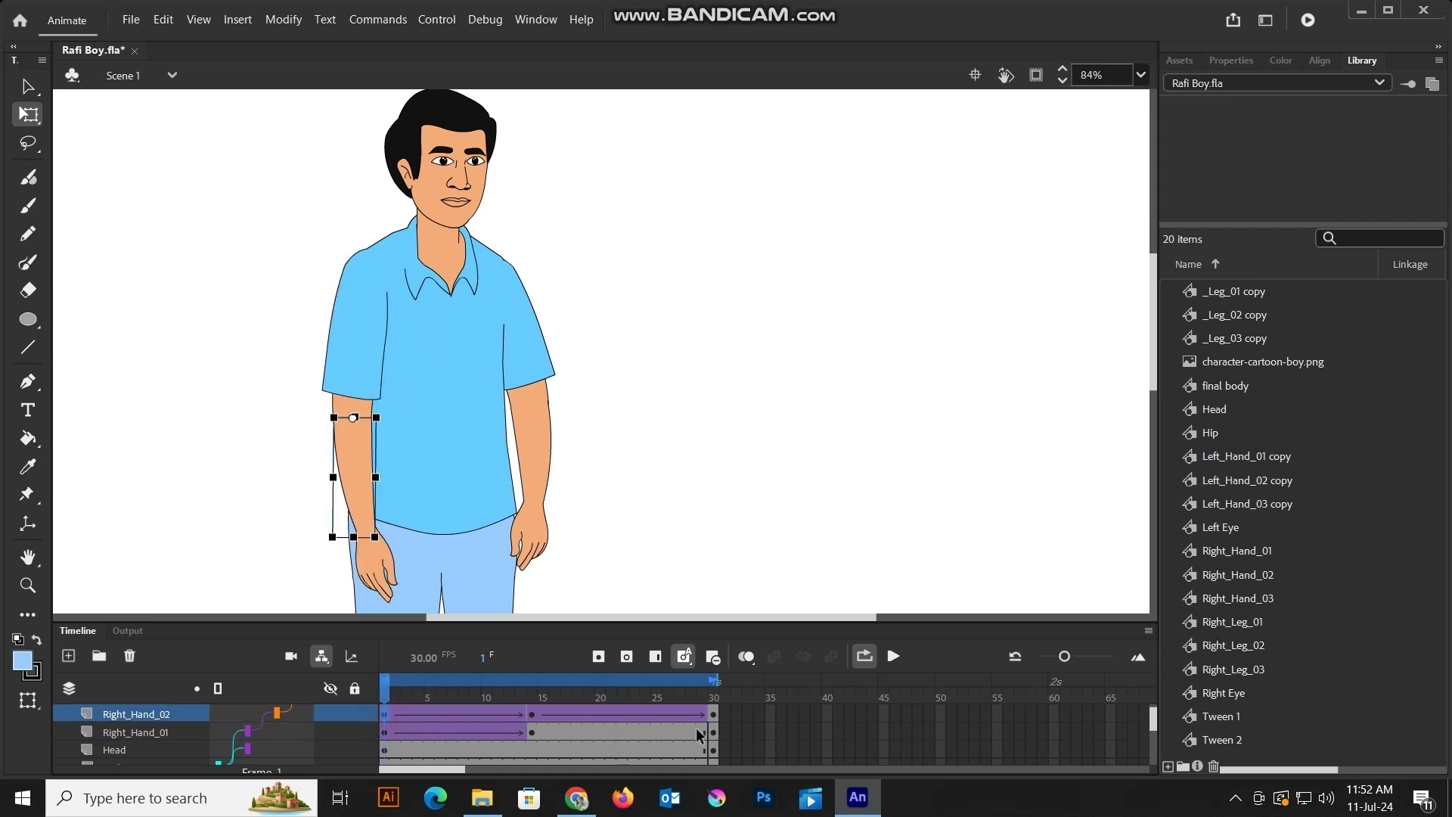
left_click(714, 734)
right_click(630, 714)
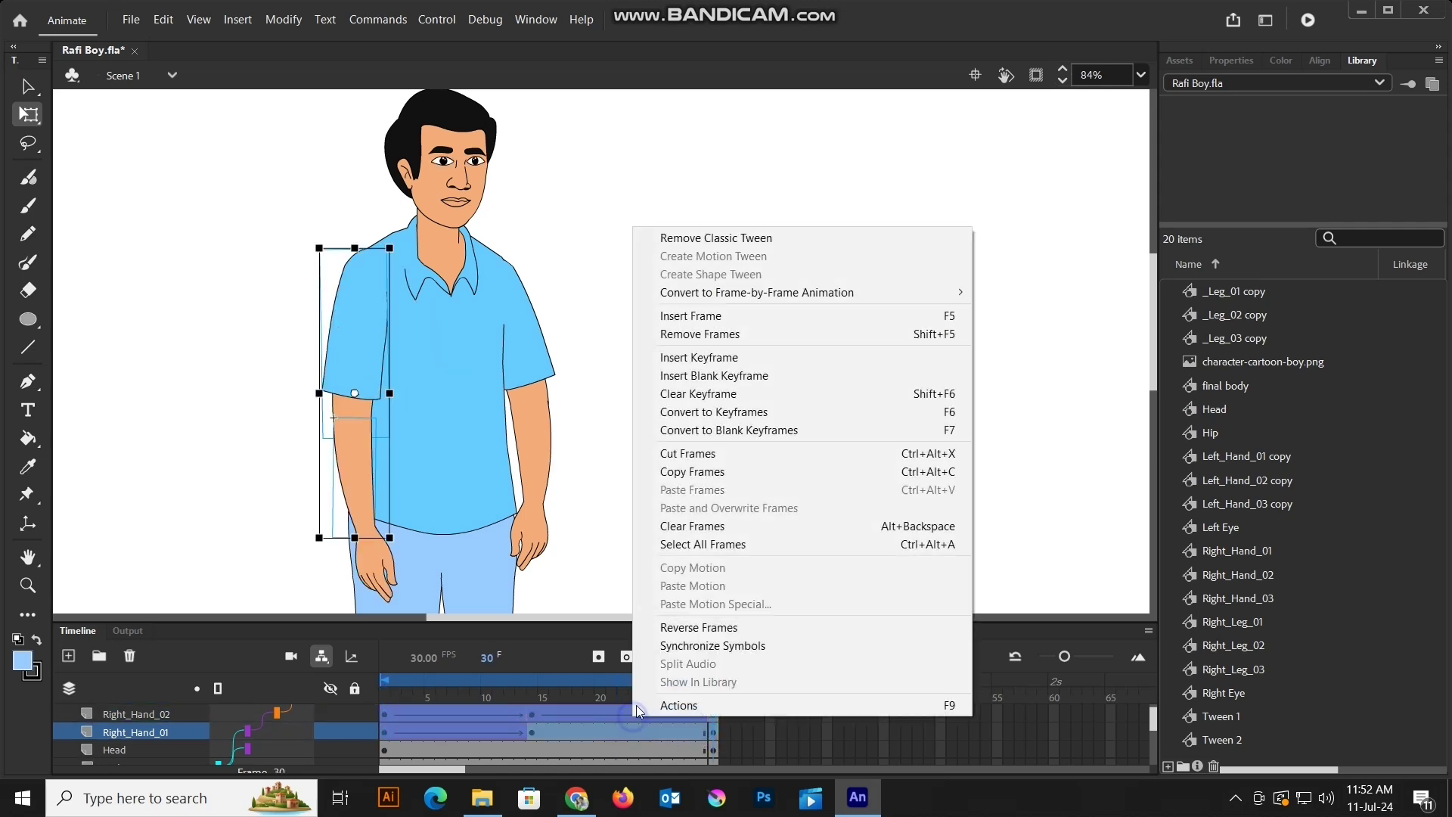
left_click(714, 237)
left_click(810, 413)
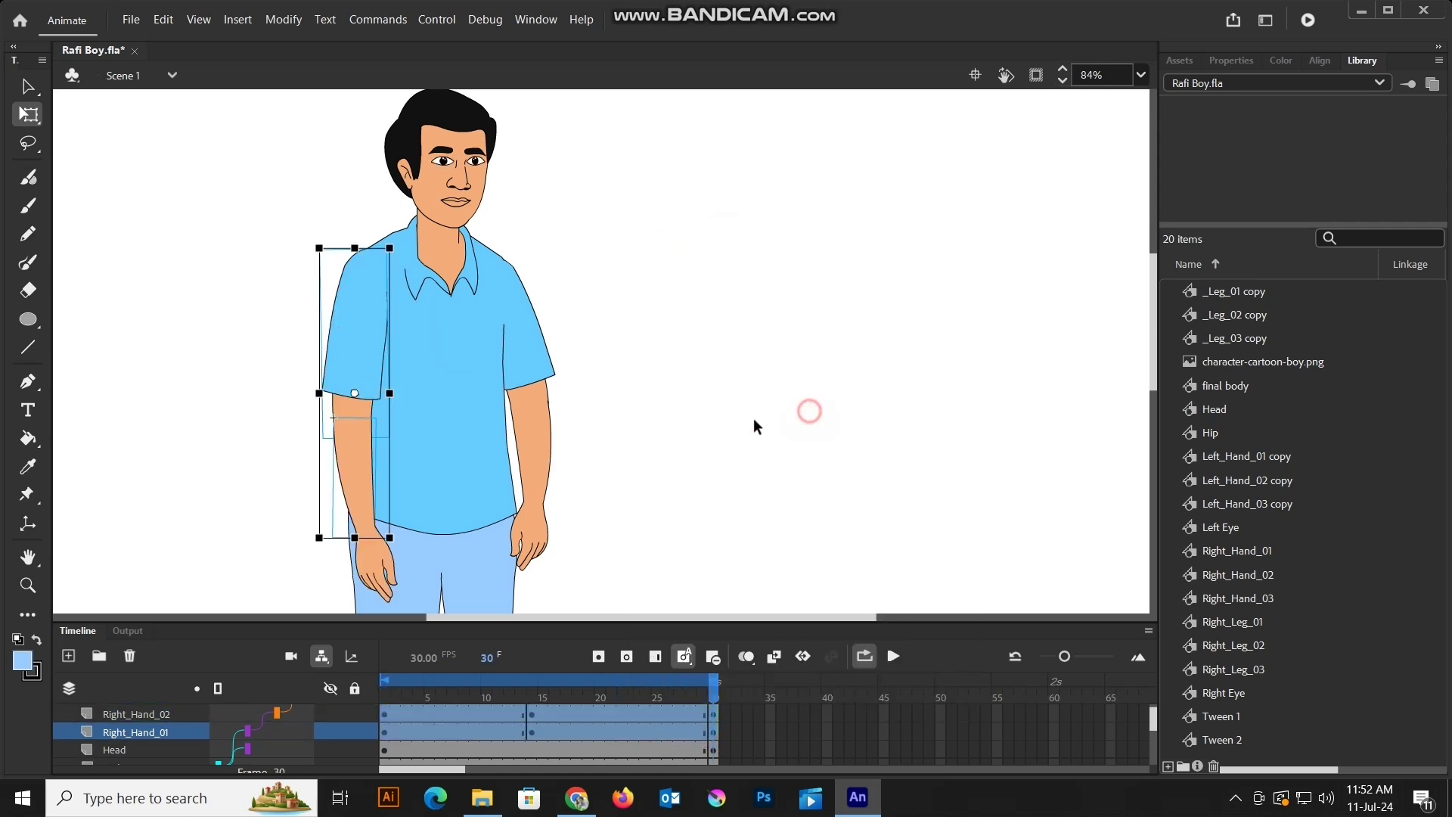
At frame 14, rotate the right upper arm slightly further forward about the shoulder.
left_click_drag(714, 692, 532, 690)
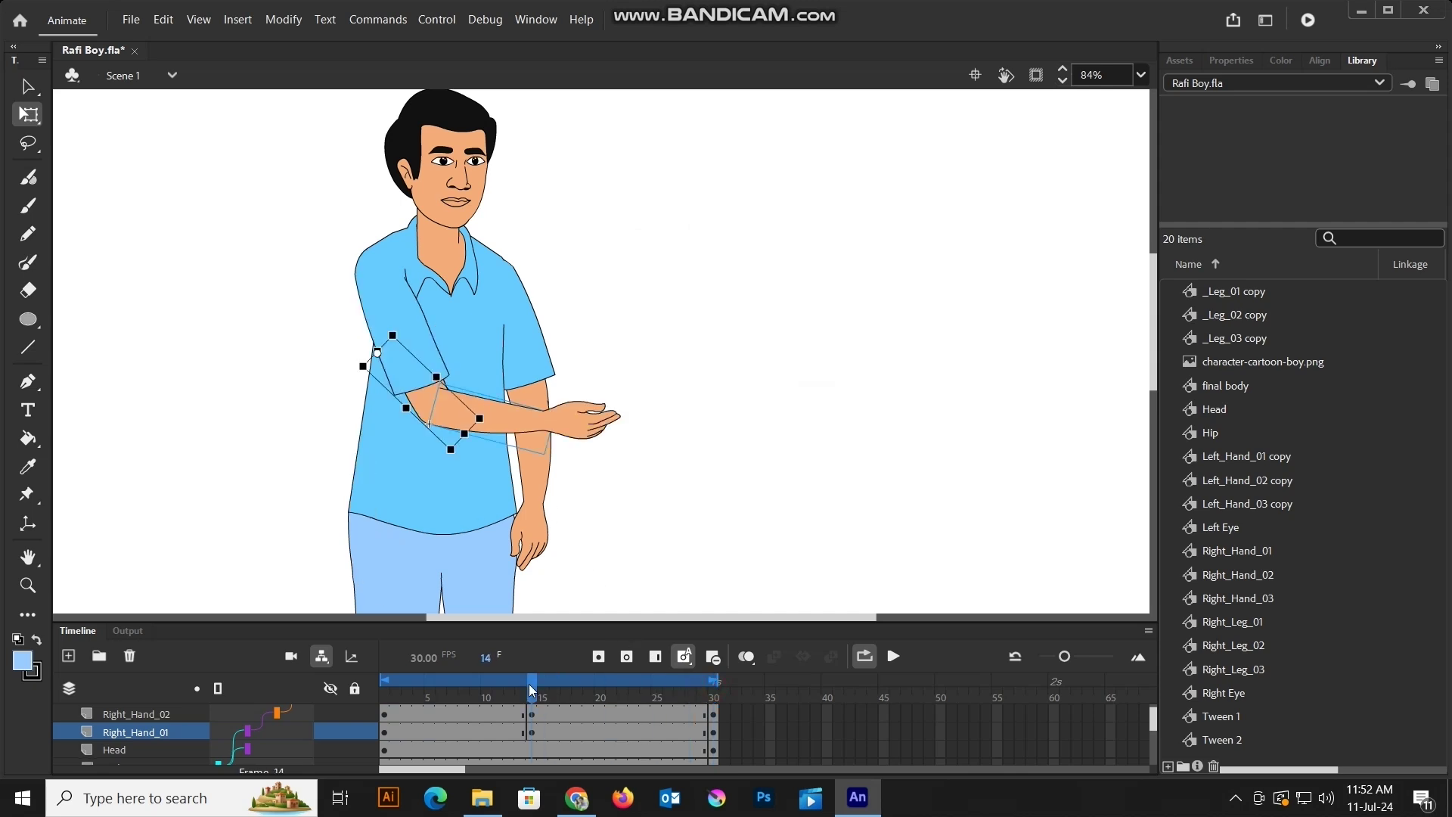
left_click(484, 422)
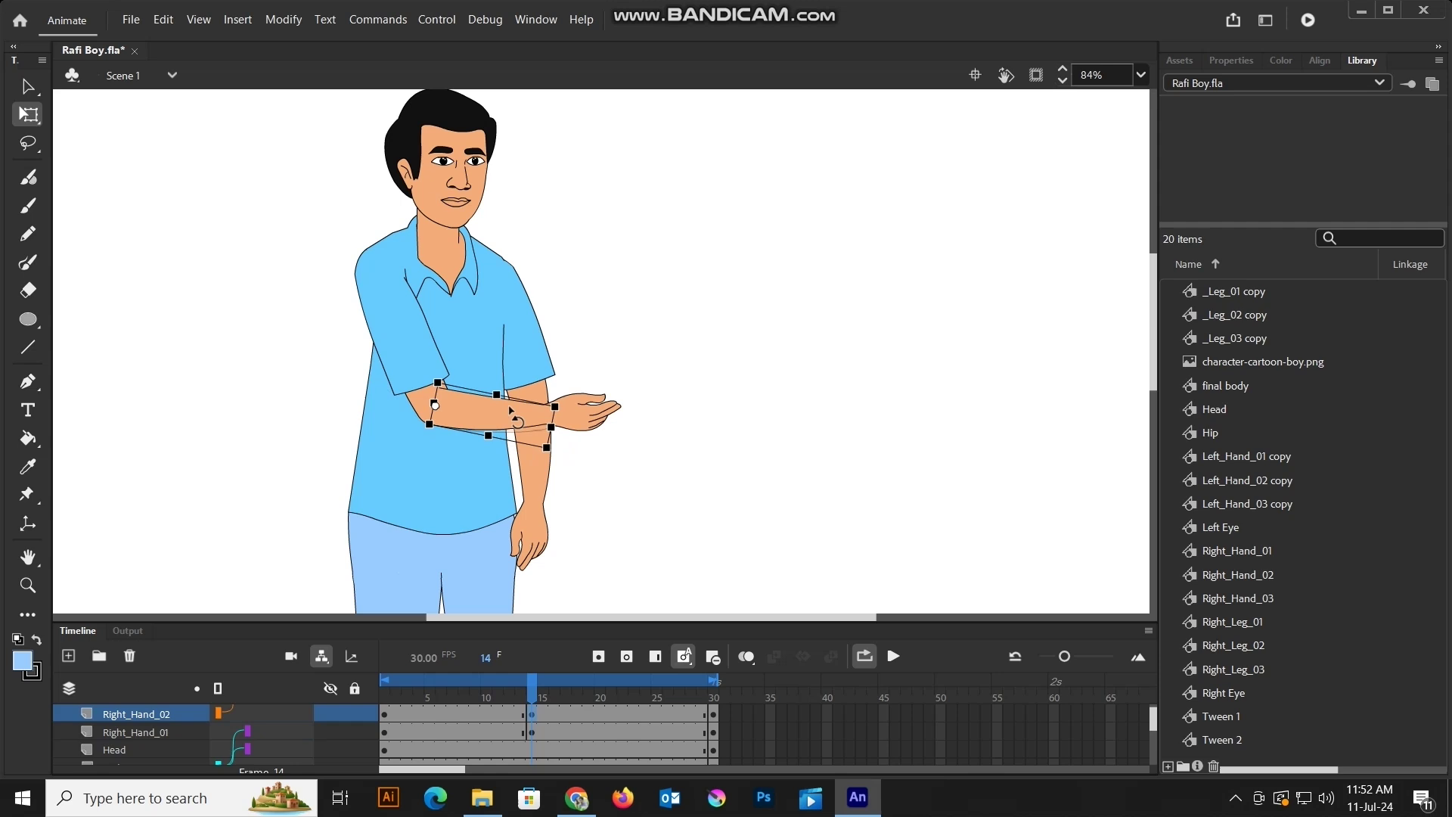
left_click(435, 366)
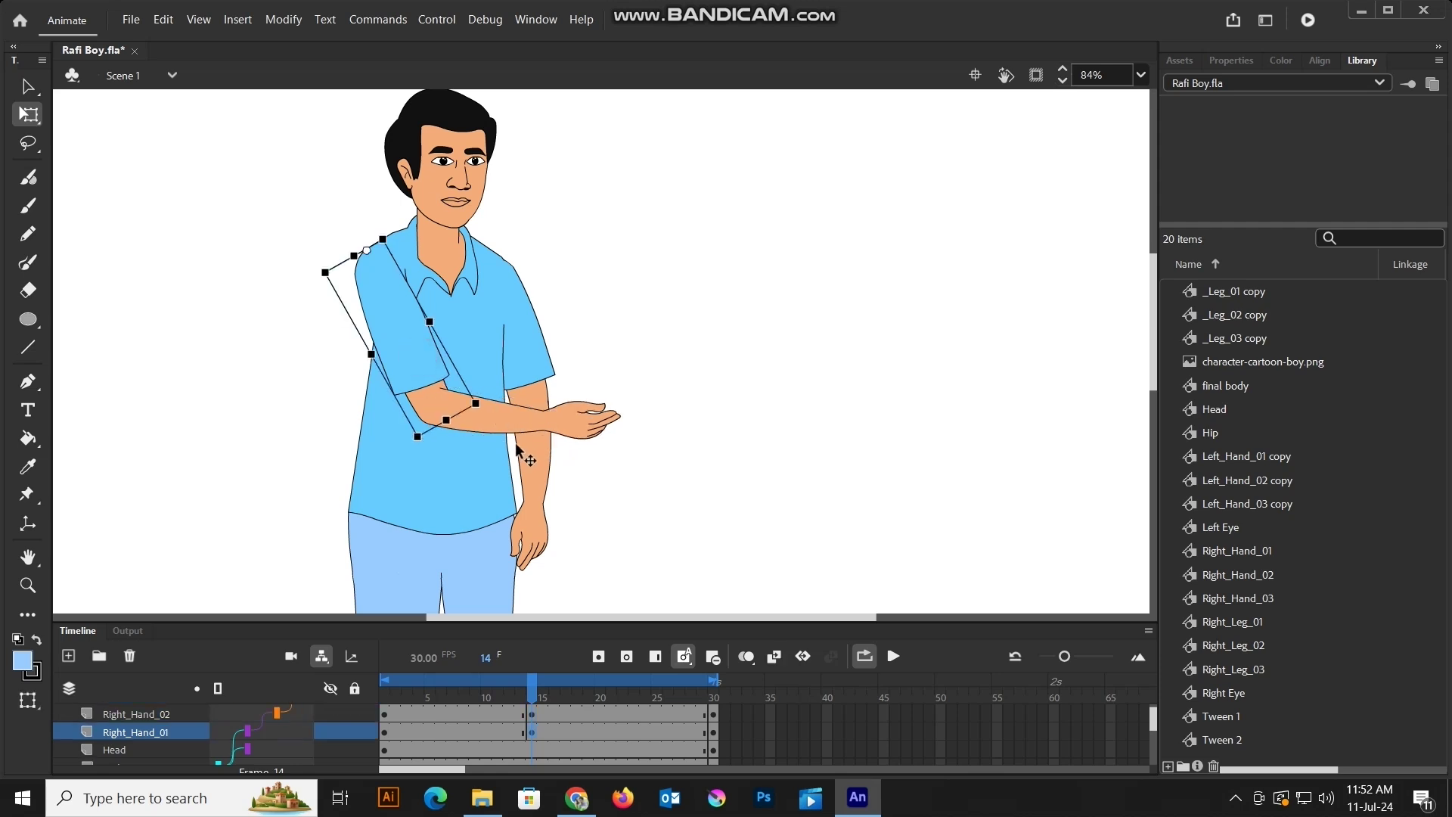
left_click_drag(486, 408, 529, 391)
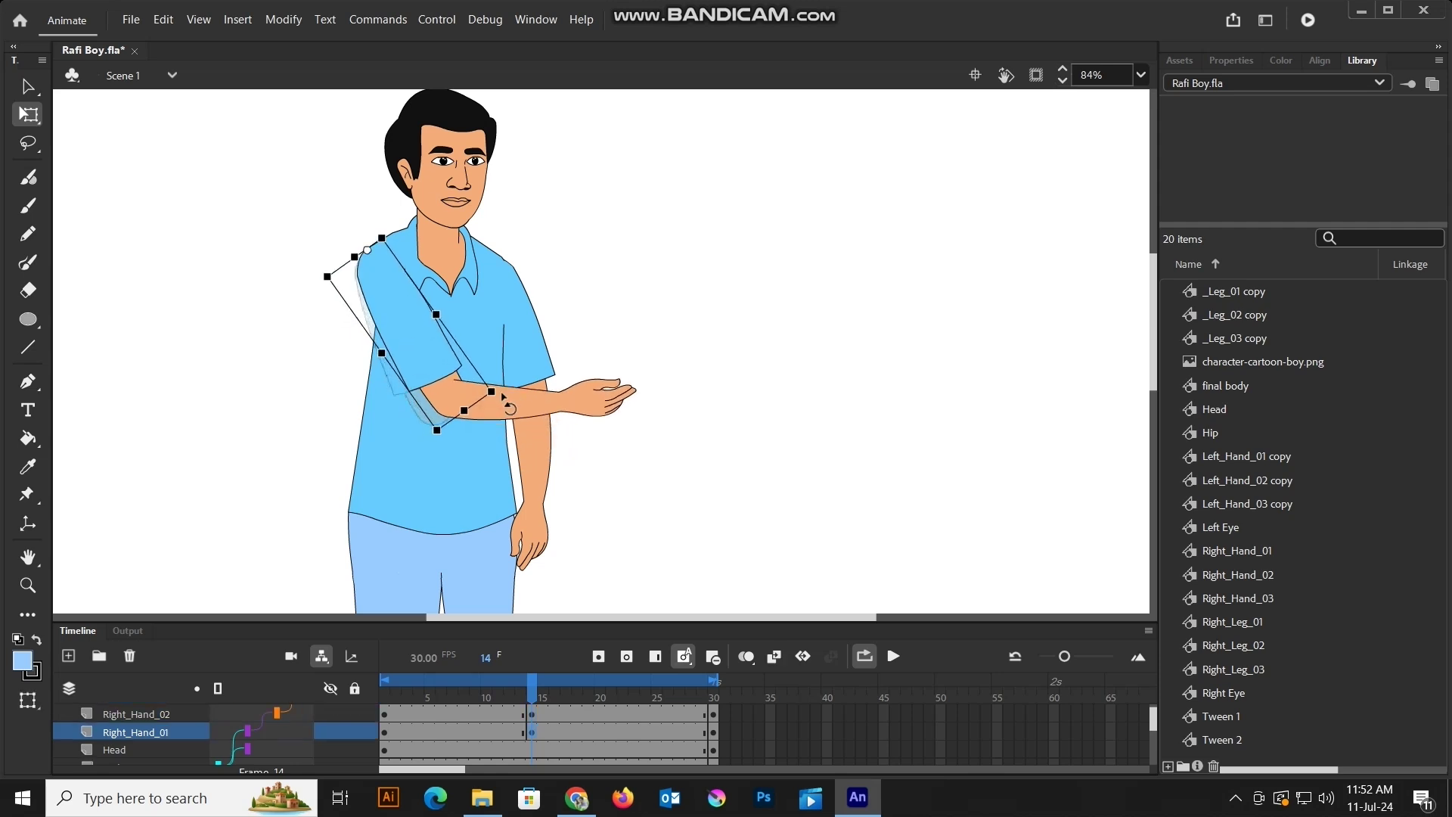
left_click(658, 460)
At frame 14, bend the right hand slightly upward at the wrist and raise the forearm about the elbow.
left_click(561, 406)
mouse_move(643, 429)
left_mouse_down()
mouse_move(658, 398)
mouse_move(666, 423)
left_mouse_up()
left_click(520, 412)
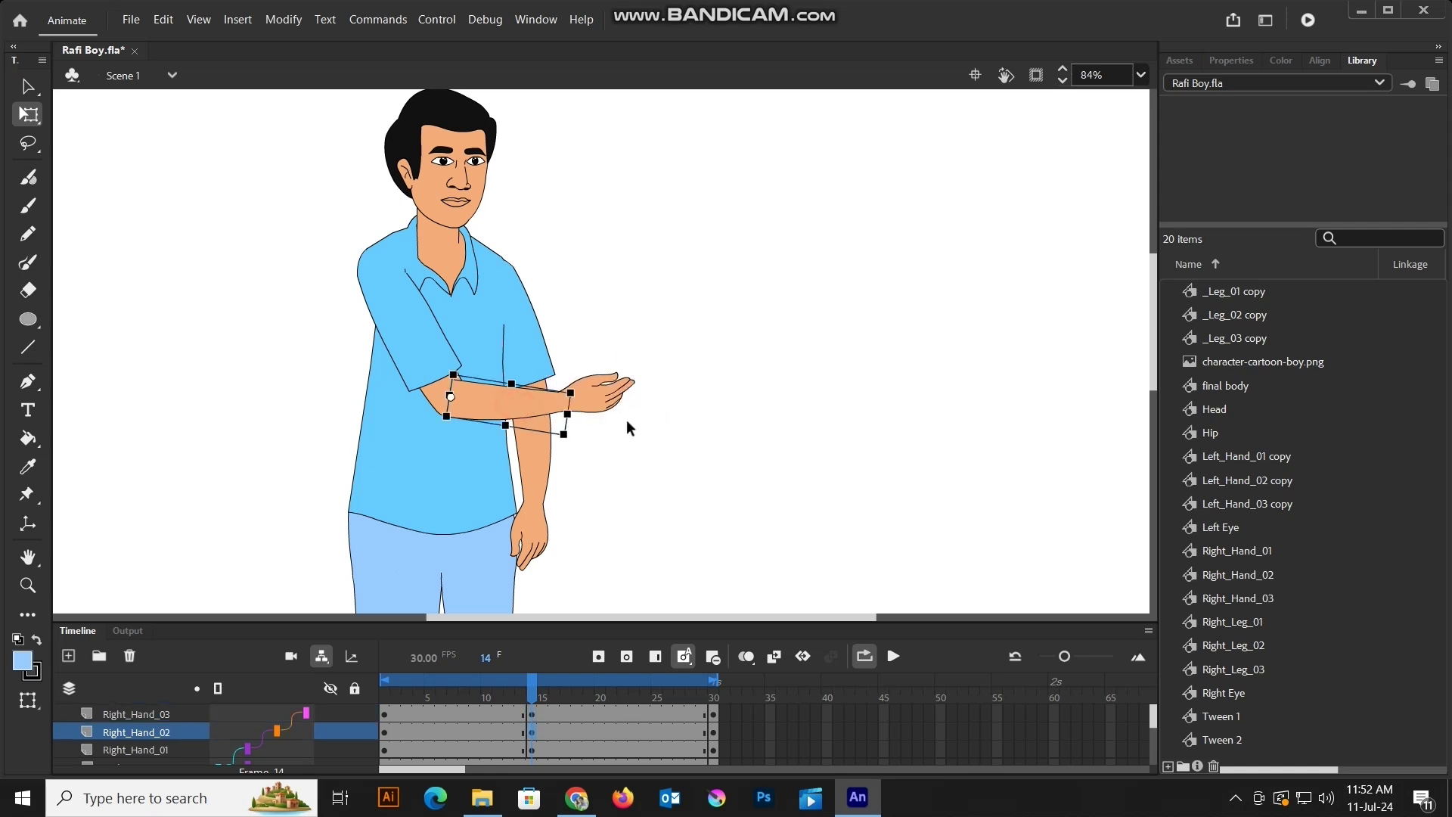
left_click_drag(578, 447, 625, 395)
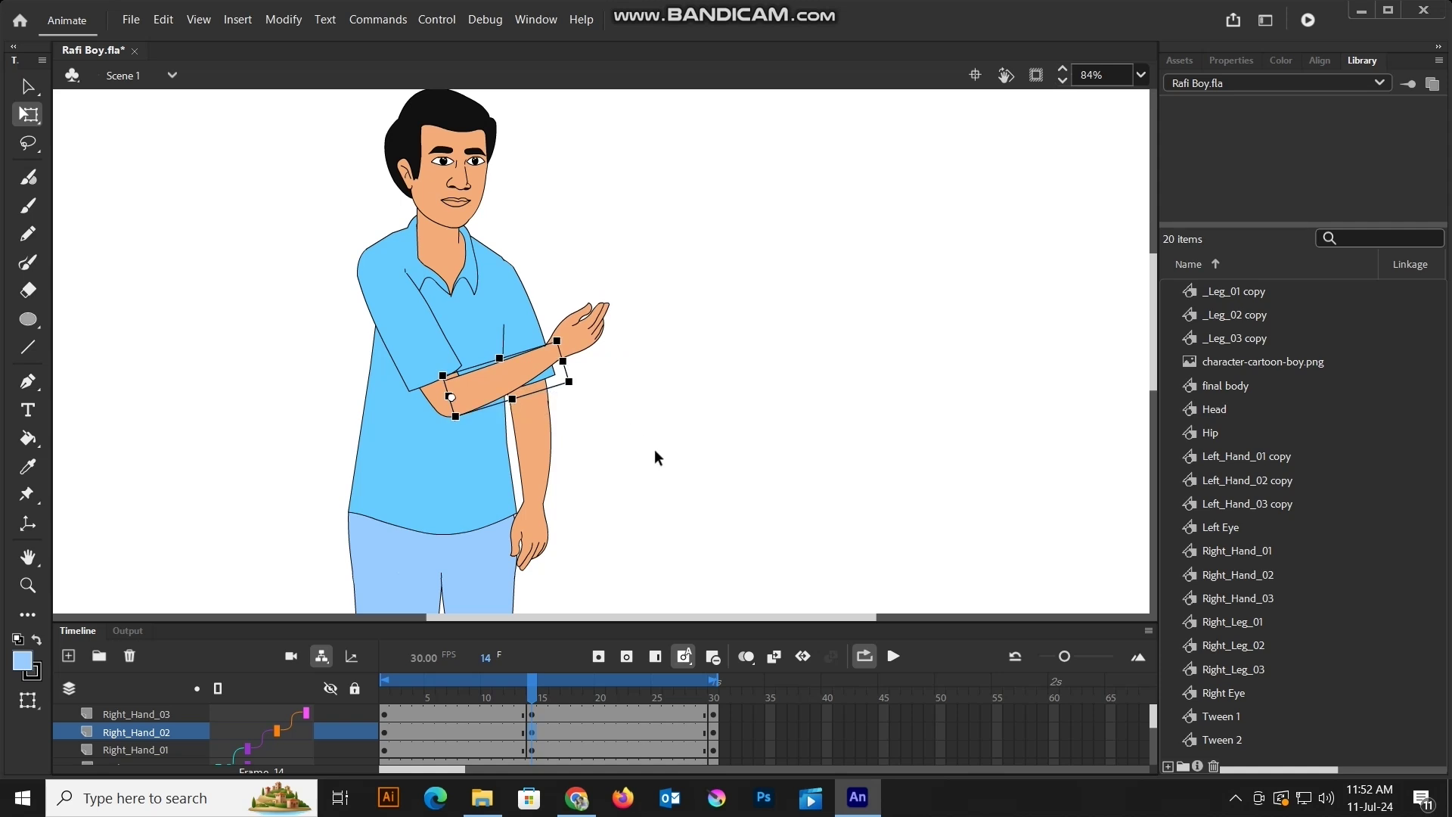
left_click(395, 697)
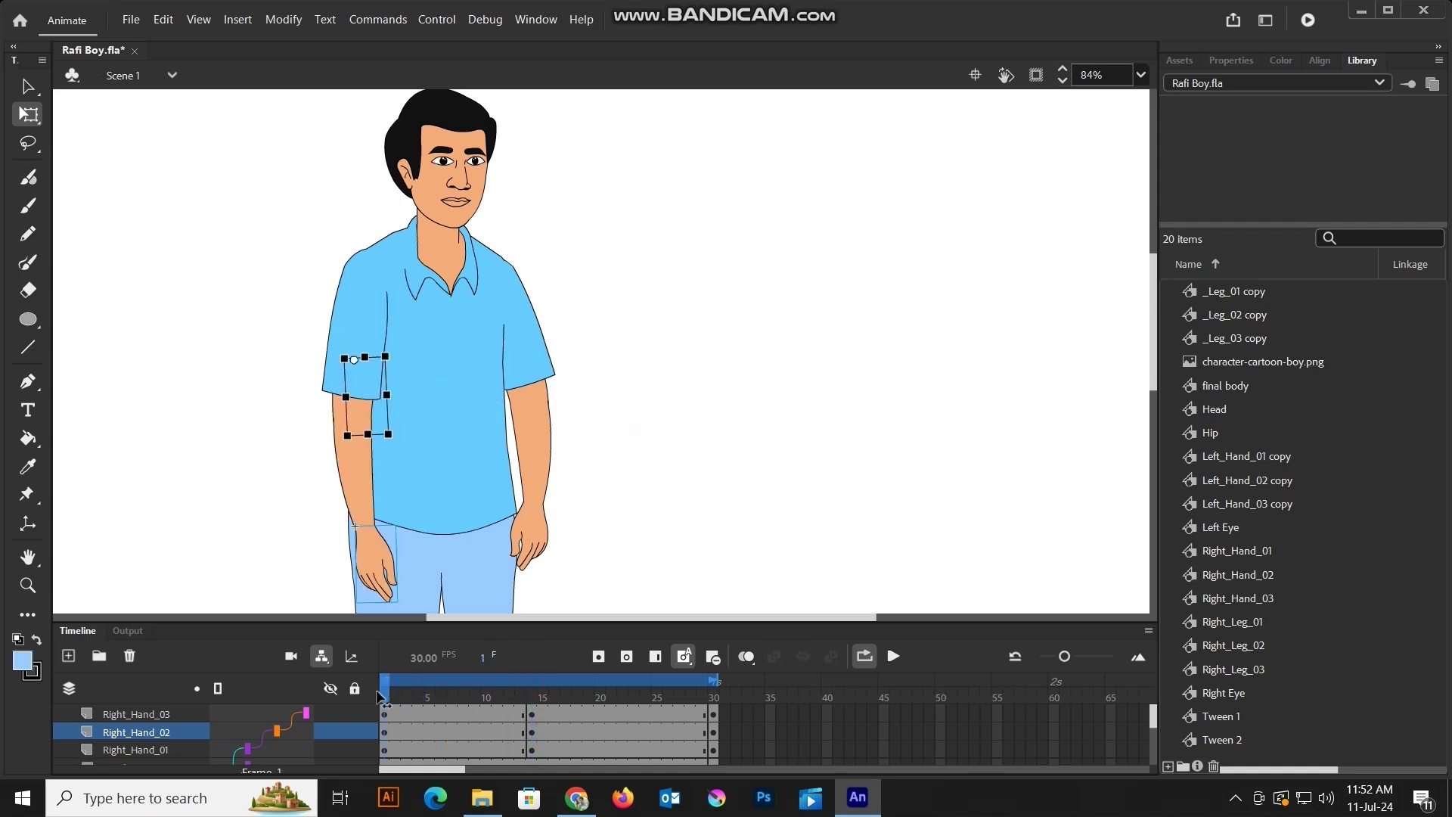
left_click_drag(444, 696, 724, 688)
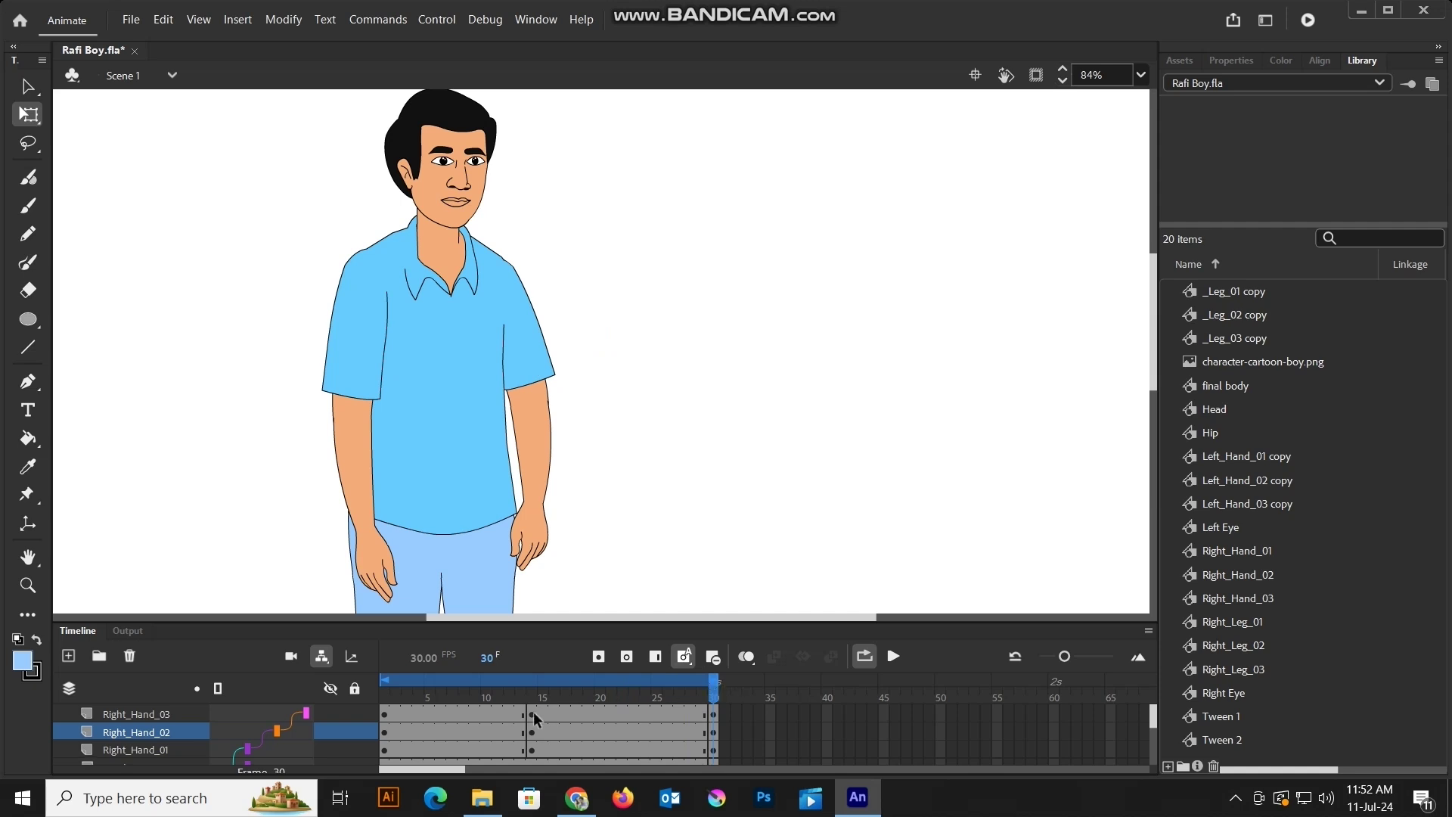
Create classic tweens across both keyframe spans on the Right_Hand_01, Right_Hand_02 and Right_Hand_03 layers.
left_click(430, 712)
left_click(647, 743, "shift")
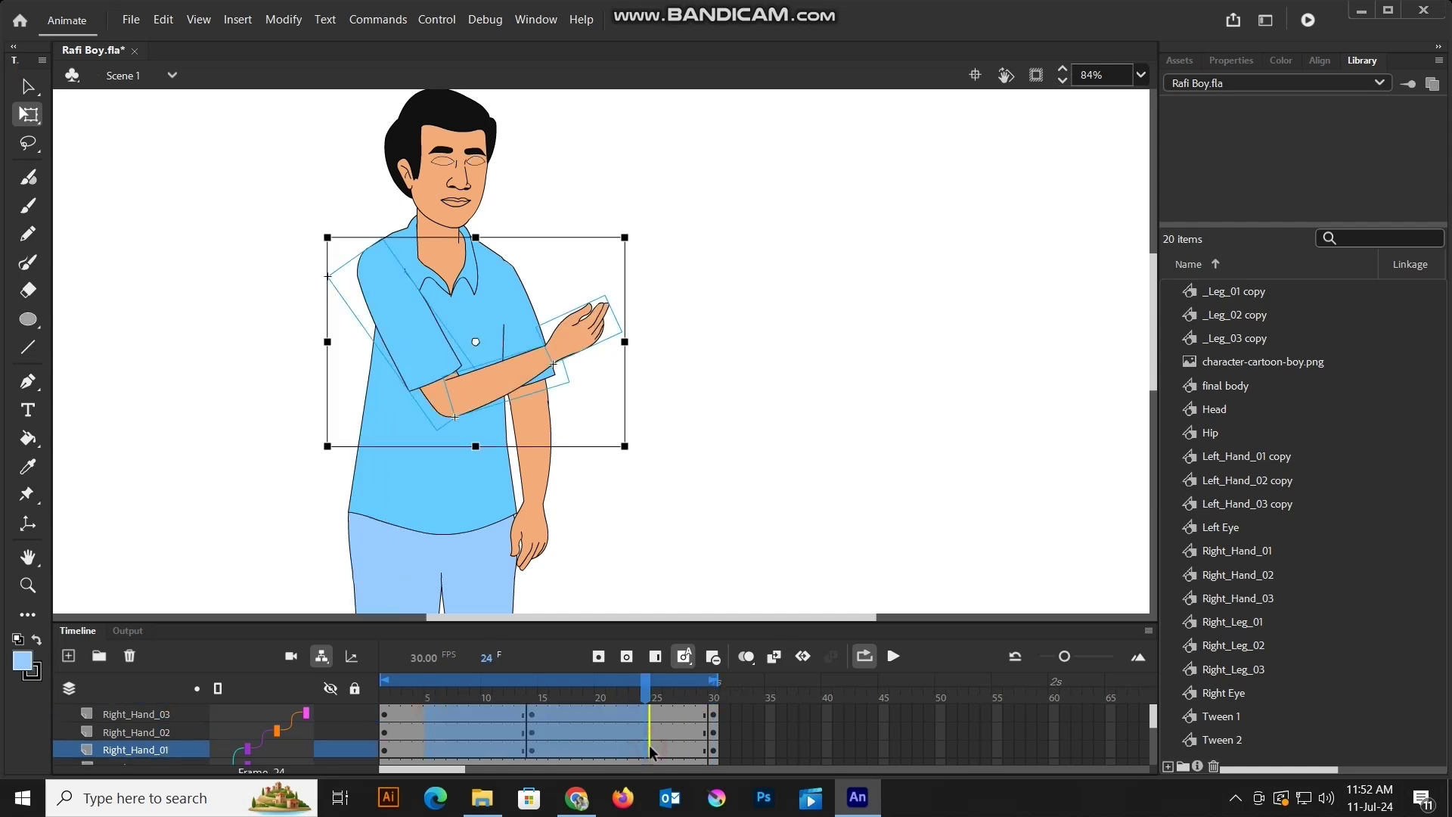
right_click(610, 743)
left_click(686, 266)
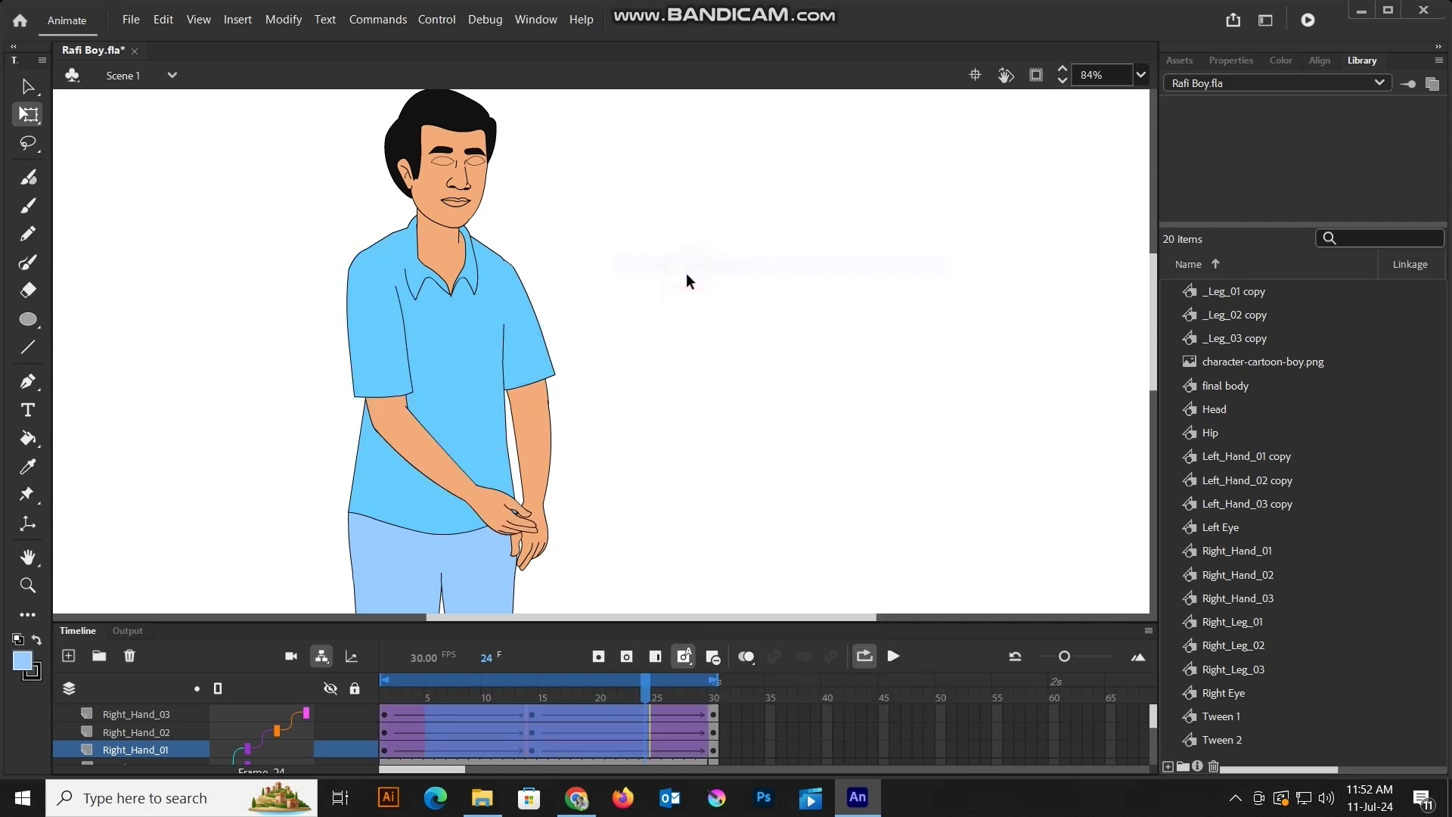
Play back the right arm animation and stop it.
left_click(894, 656)
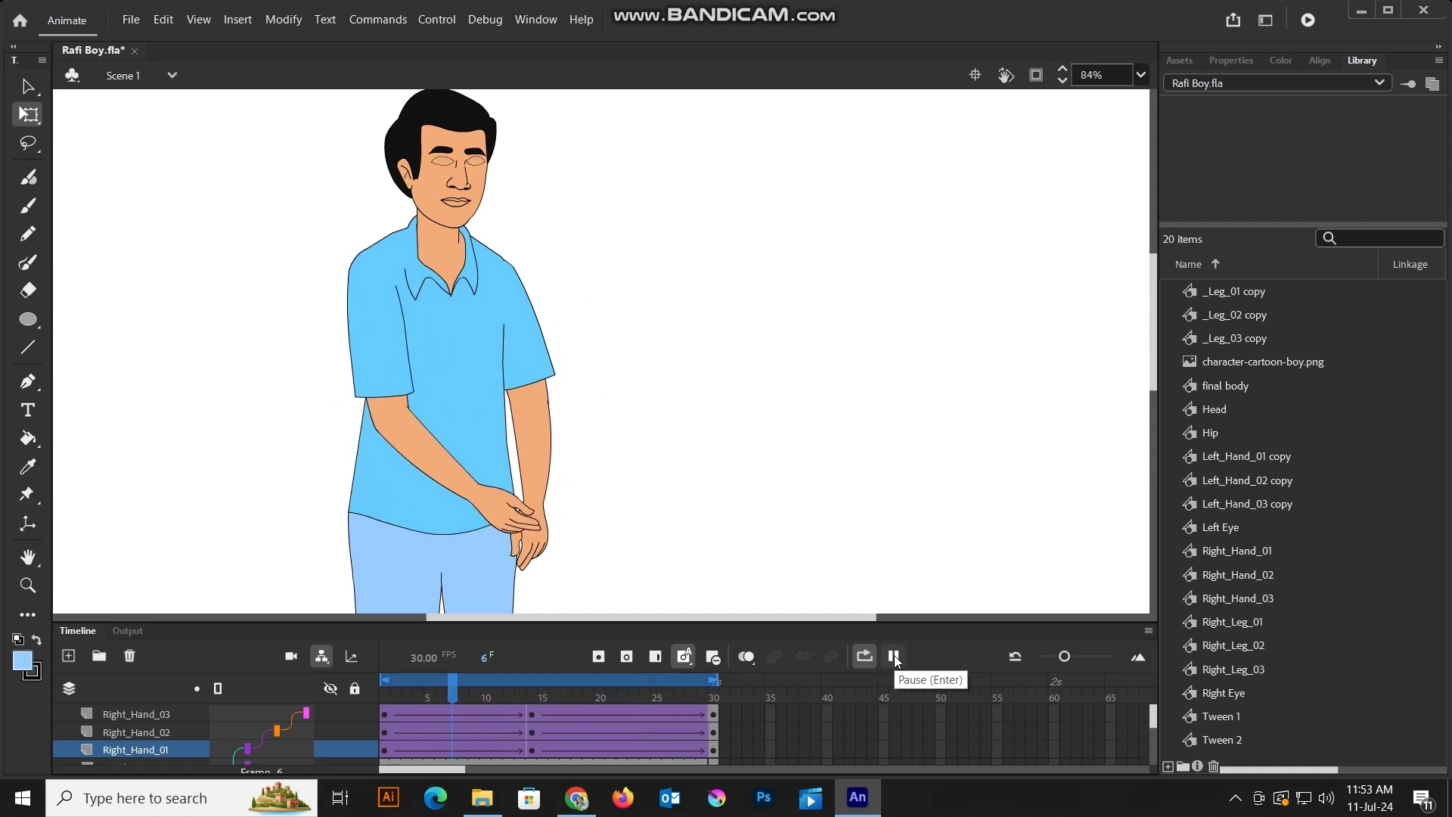
left_click(893, 656)
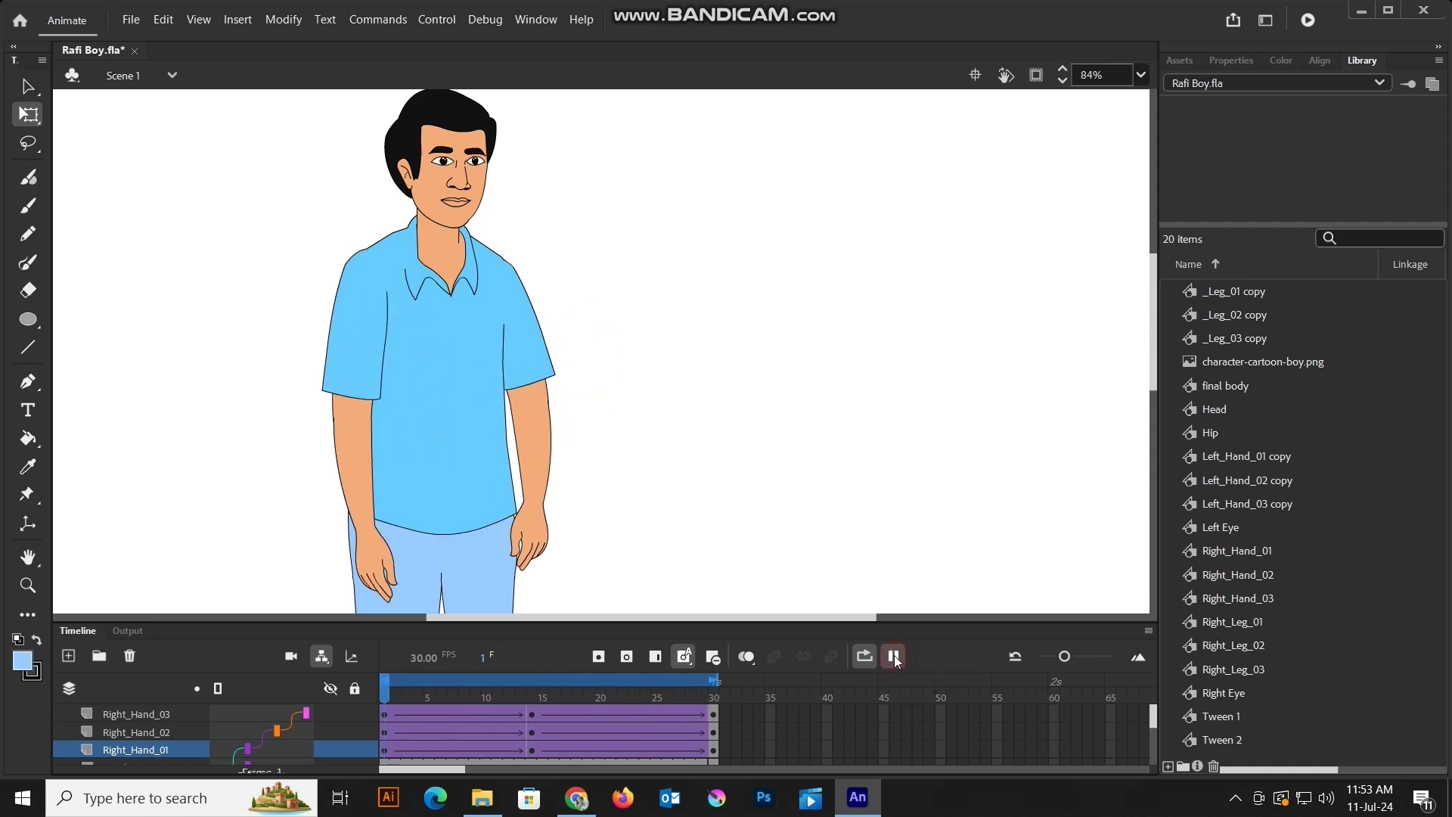
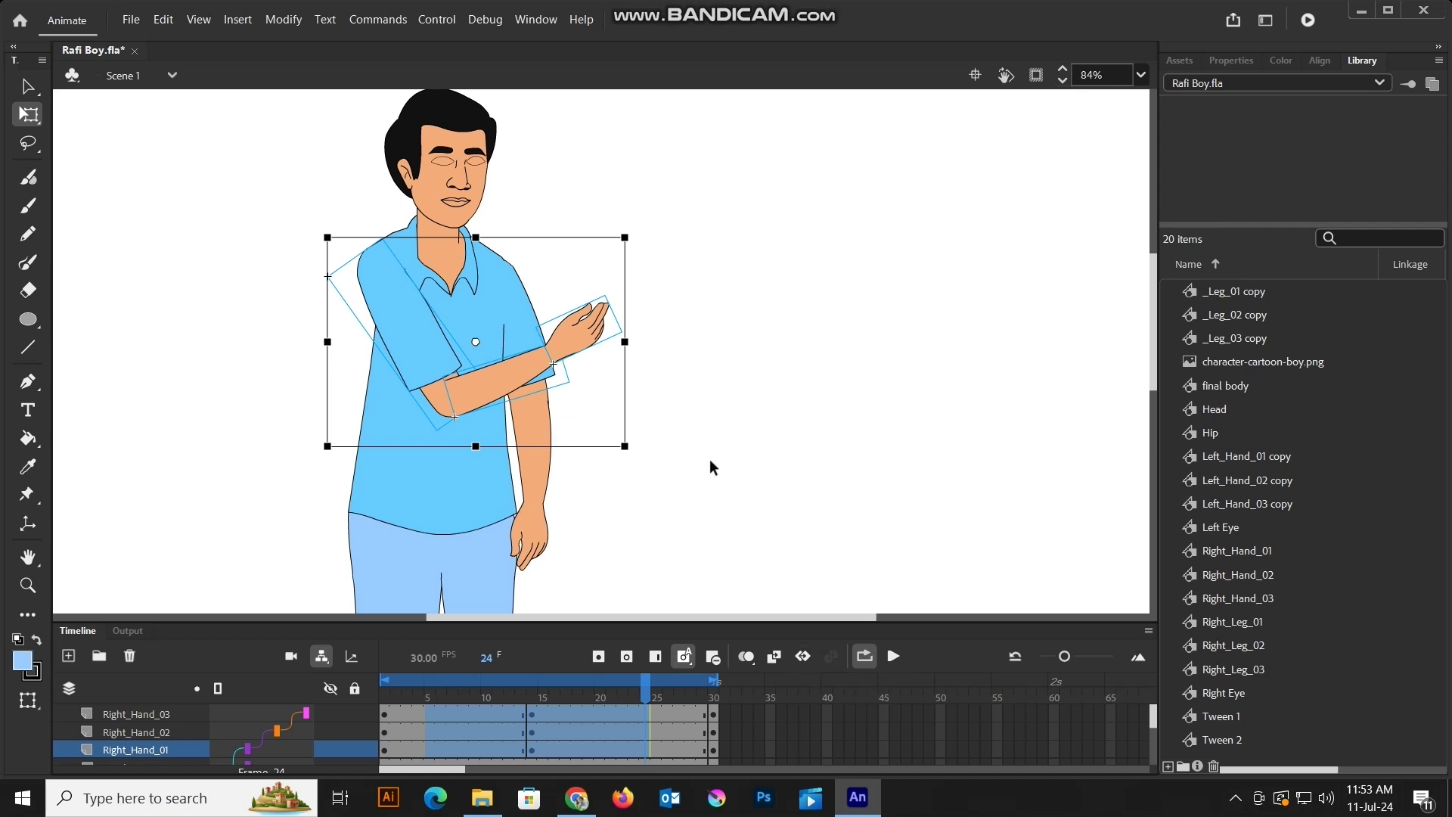
At frame 14, rotate the right upper arm slightly back down toward the body about the shoulder.
left_click(649, 442)
left_click(423, 336)
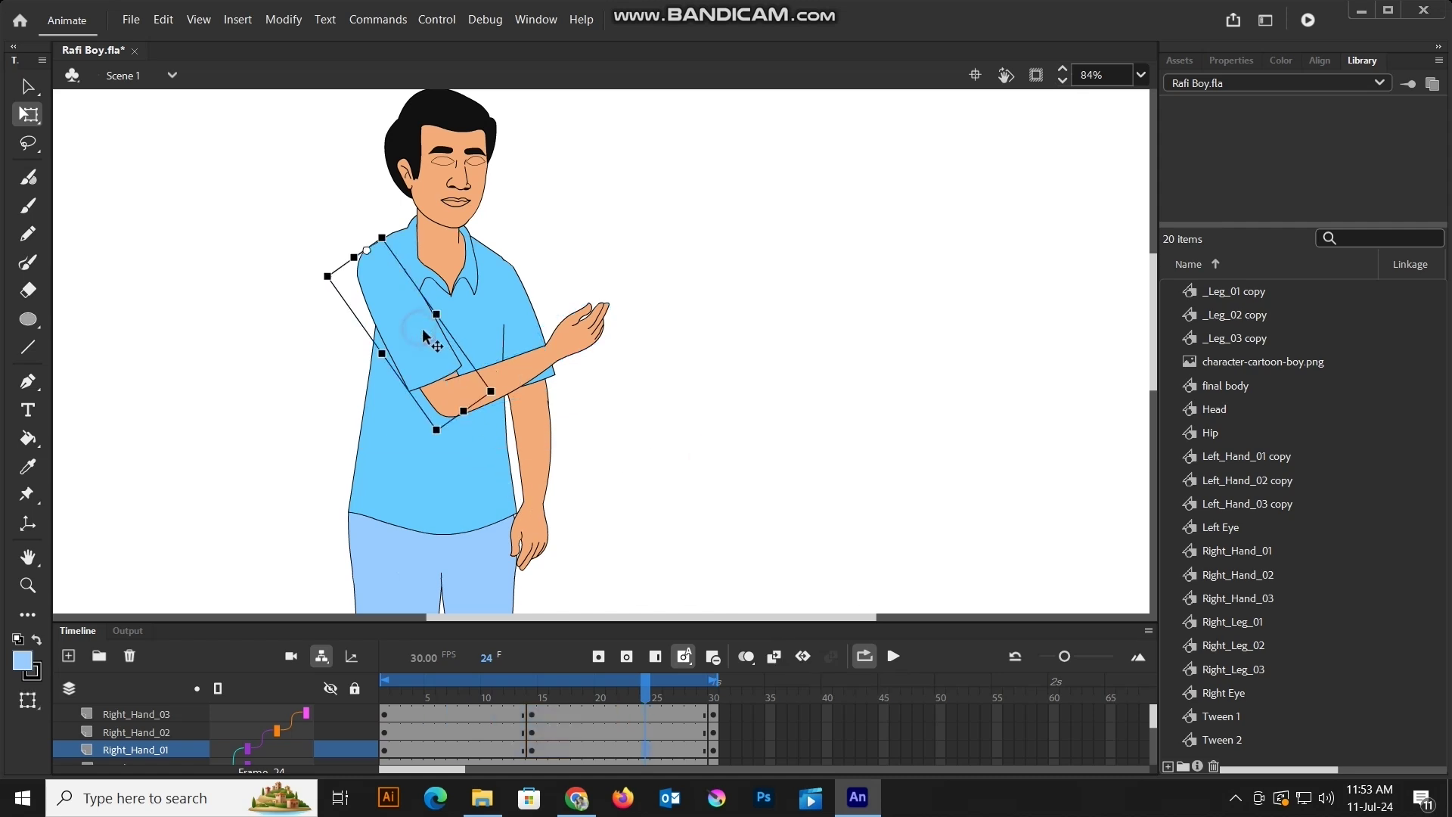
left_click(729, 484)
left_click_drag(646, 692, 533, 692)
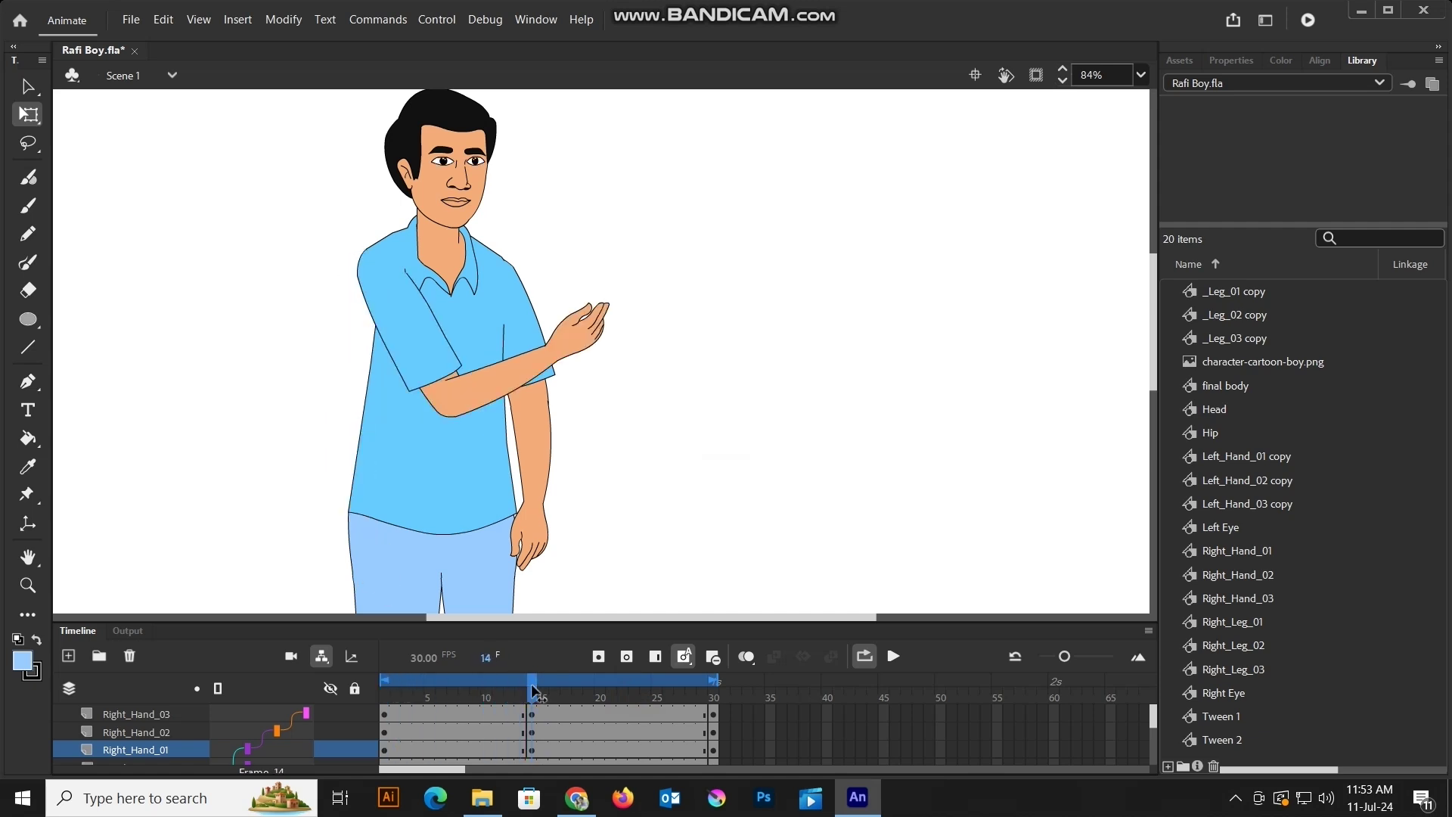
left_click(428, 350)
left_click_drag(512, 412, 477, 441)
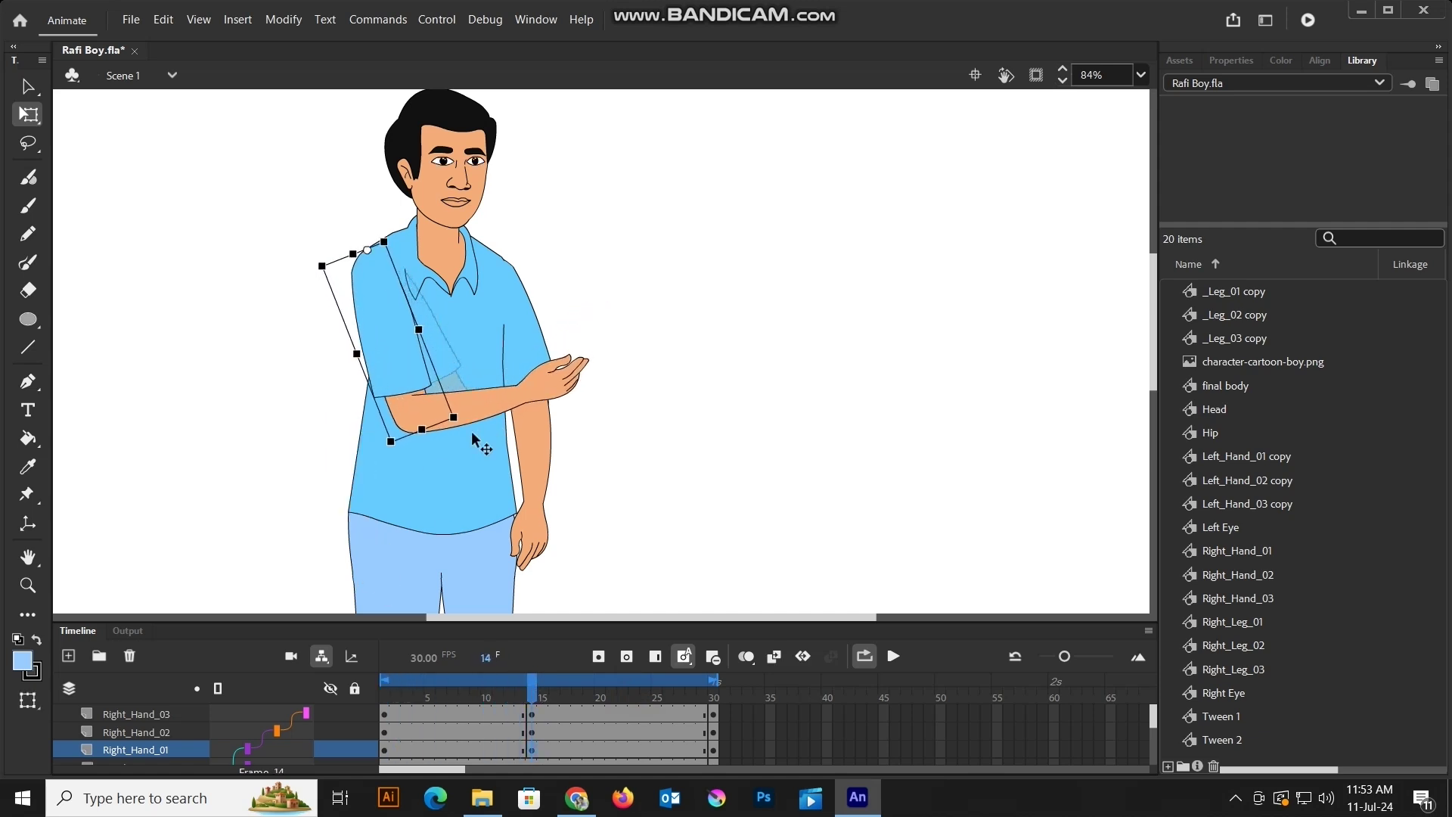
Create classic tweens across both keyframe spans of the three Right_Hand layers and play back the arm movement.
left_click_drag(531, 682, 635, 748)
right_click(636, 747)
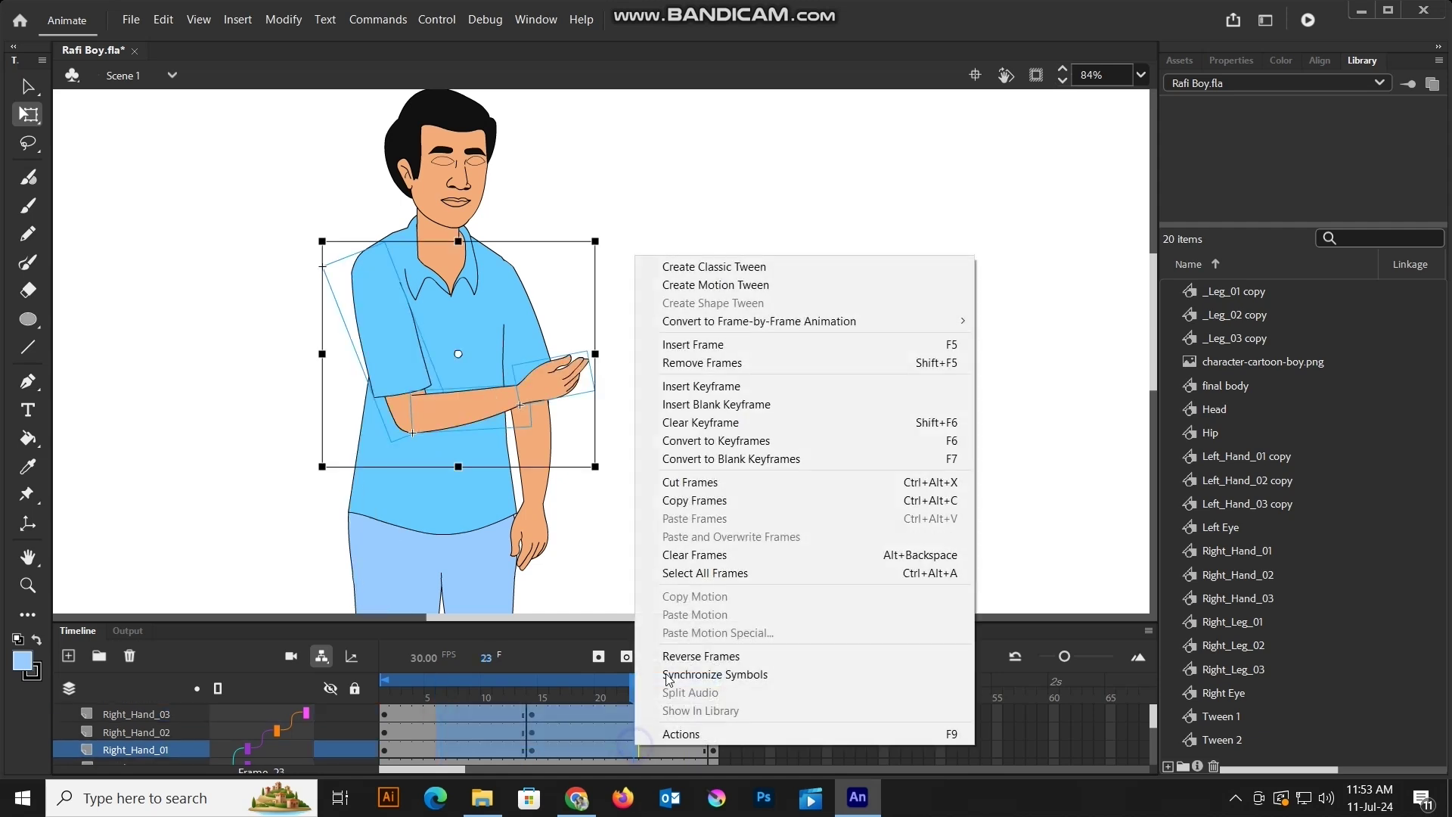
left_click(715, 268)
left_click(894, 657)
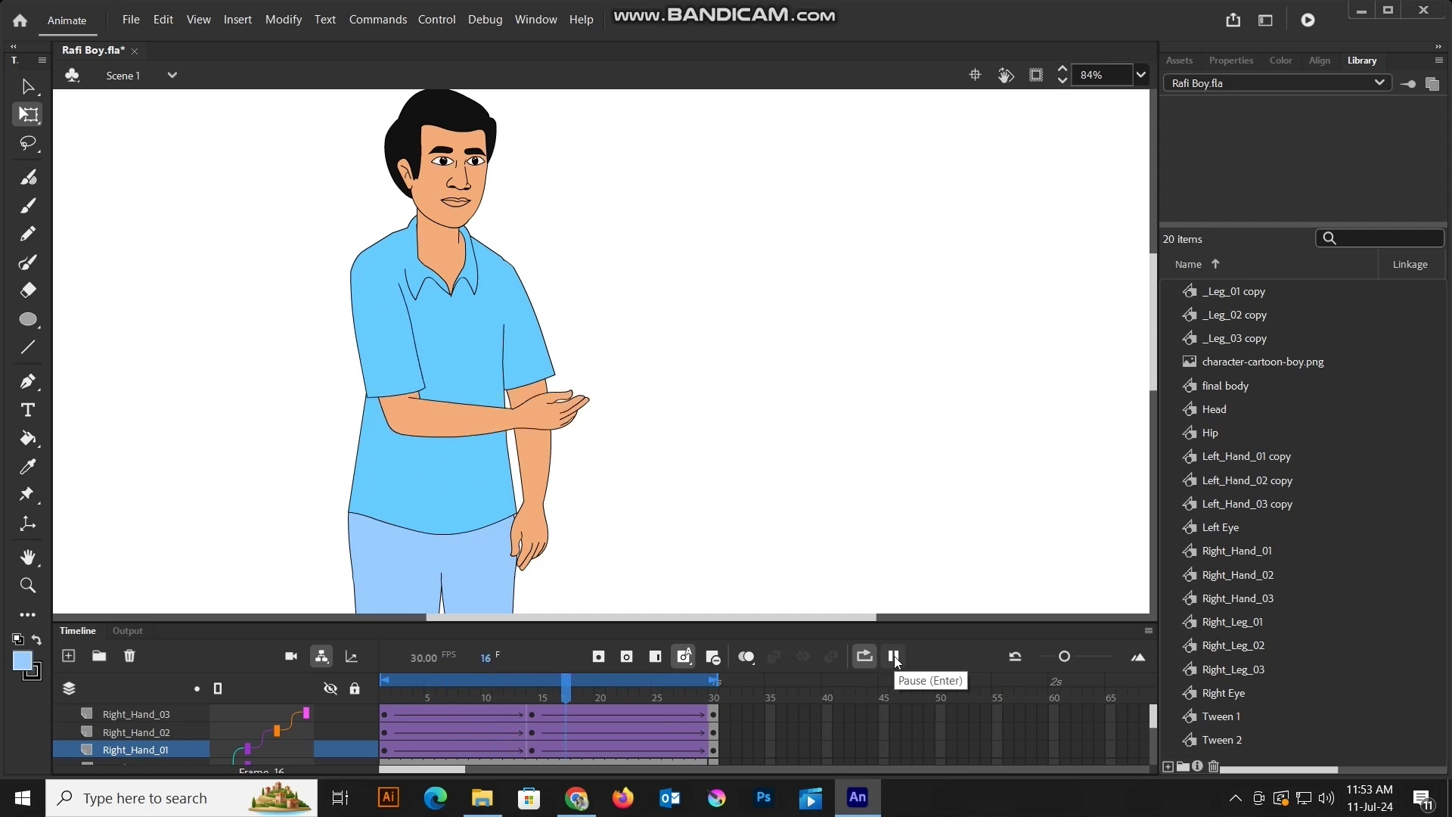
left_click(894, 657)
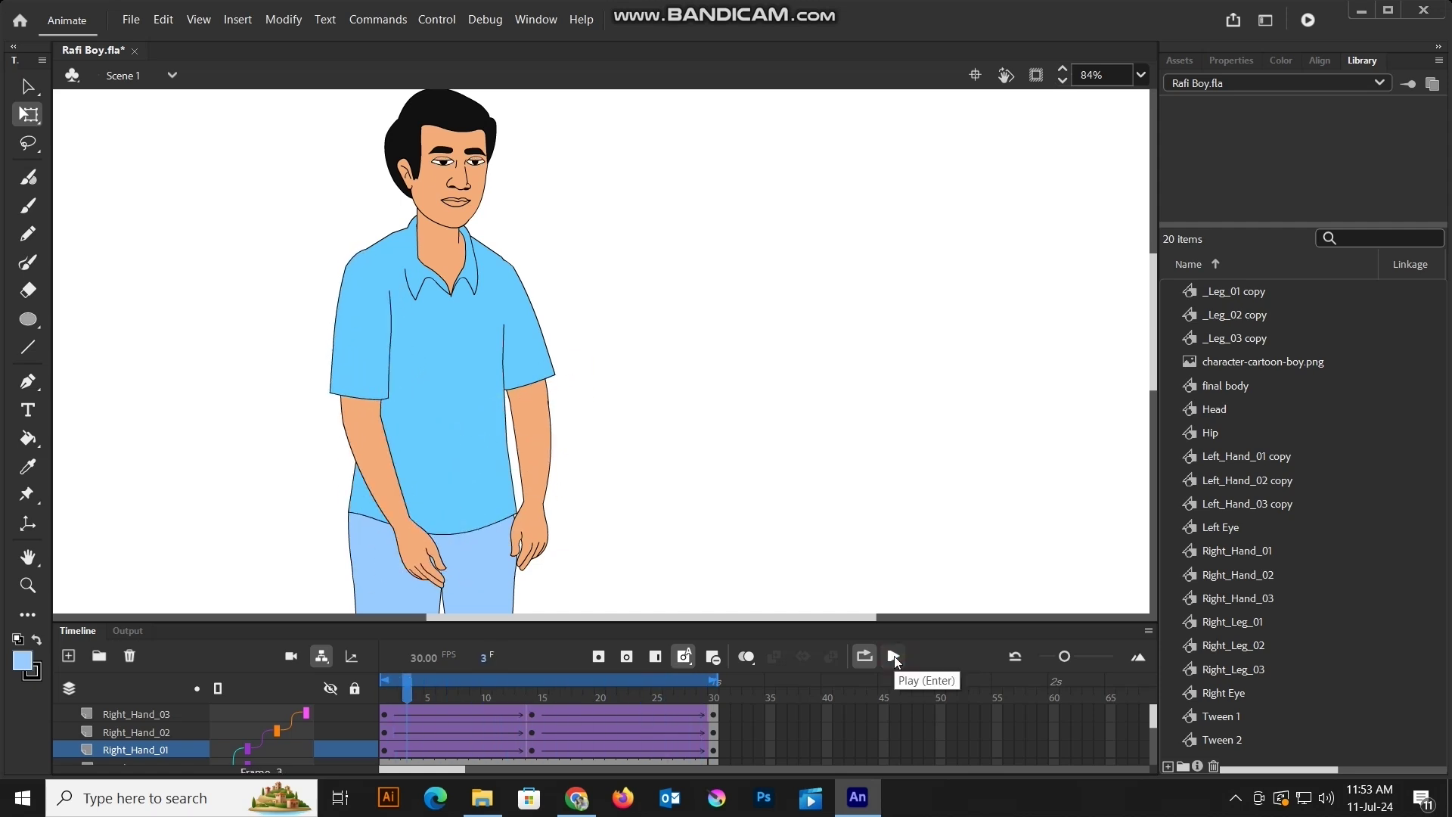
Remove the classic tweens from both frame spans of the Right_Hand_01, Right_Hand_02 and Right_Hand_03 layers.
scroll(546, 218, "down", 2)
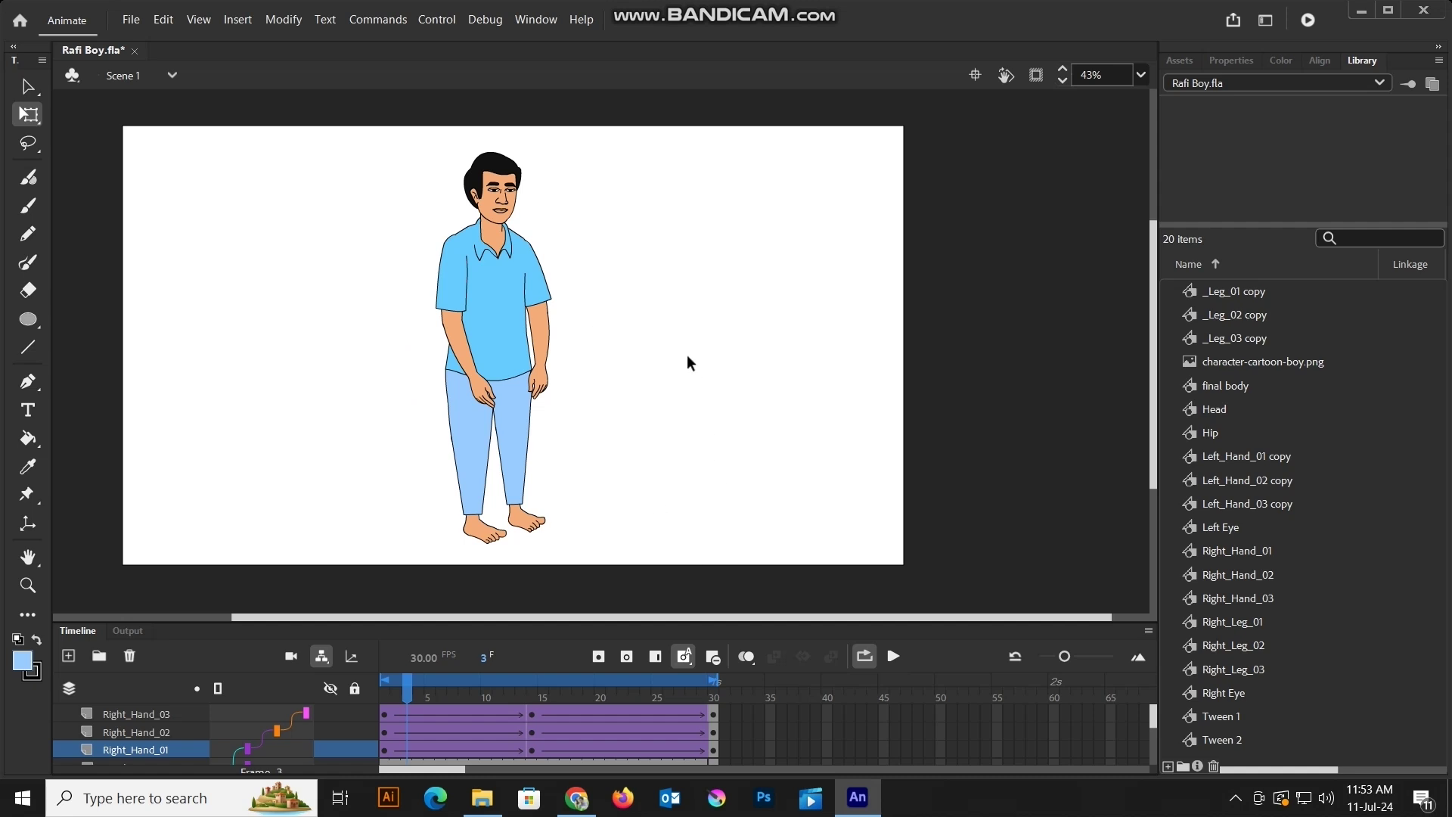
left_click_drag(450, 716, 624, 751)
right_click(623, 751)
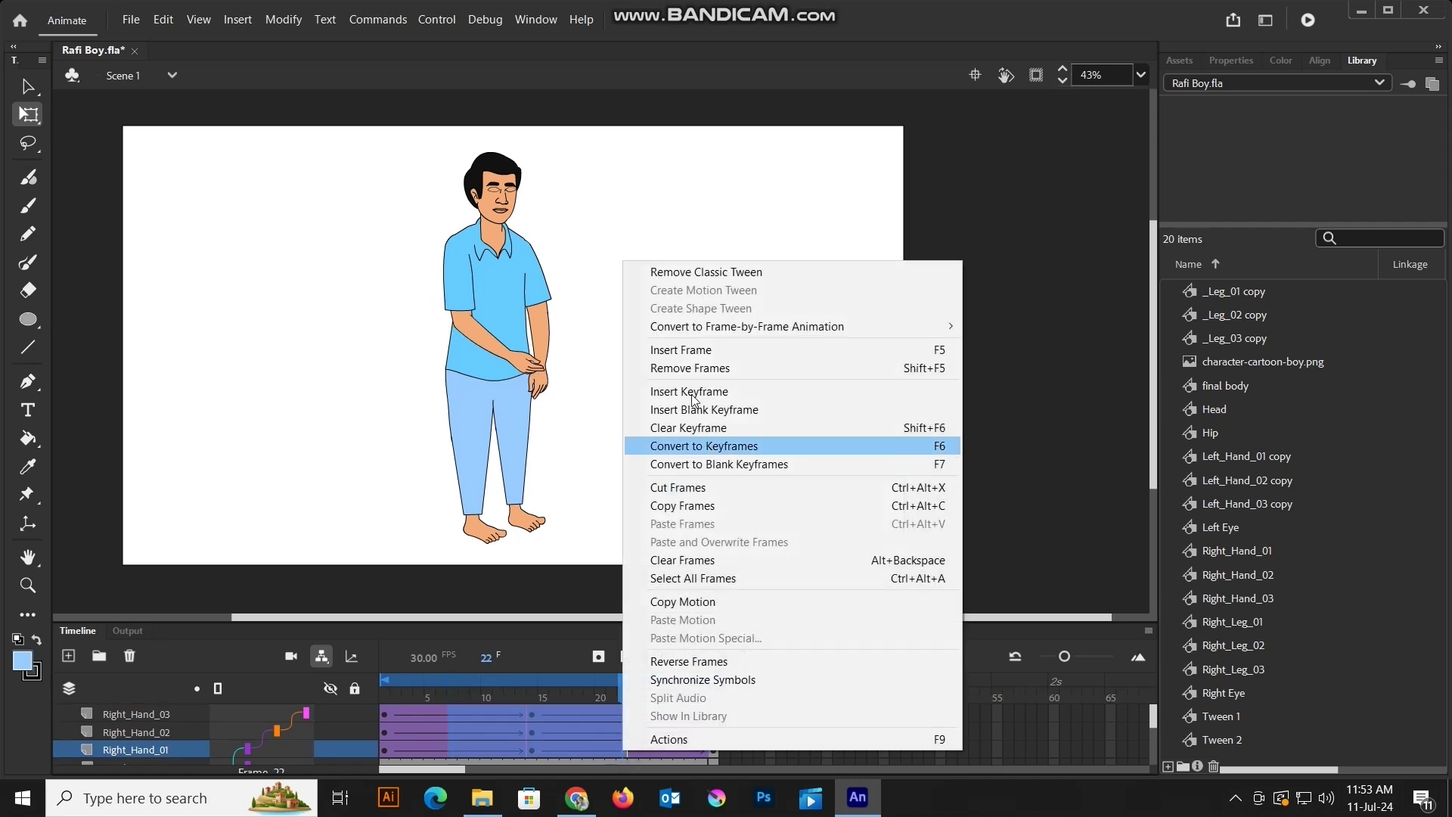
left_click(703, 272)
left_click(728, 342)
Enlarge the timeline and clear the frame 14 keyframes on the Right_Hand_01, Right_Hand_02 and Right_Hand_03 layers.
scroll(688, 253, "down", 2, "ctrl")
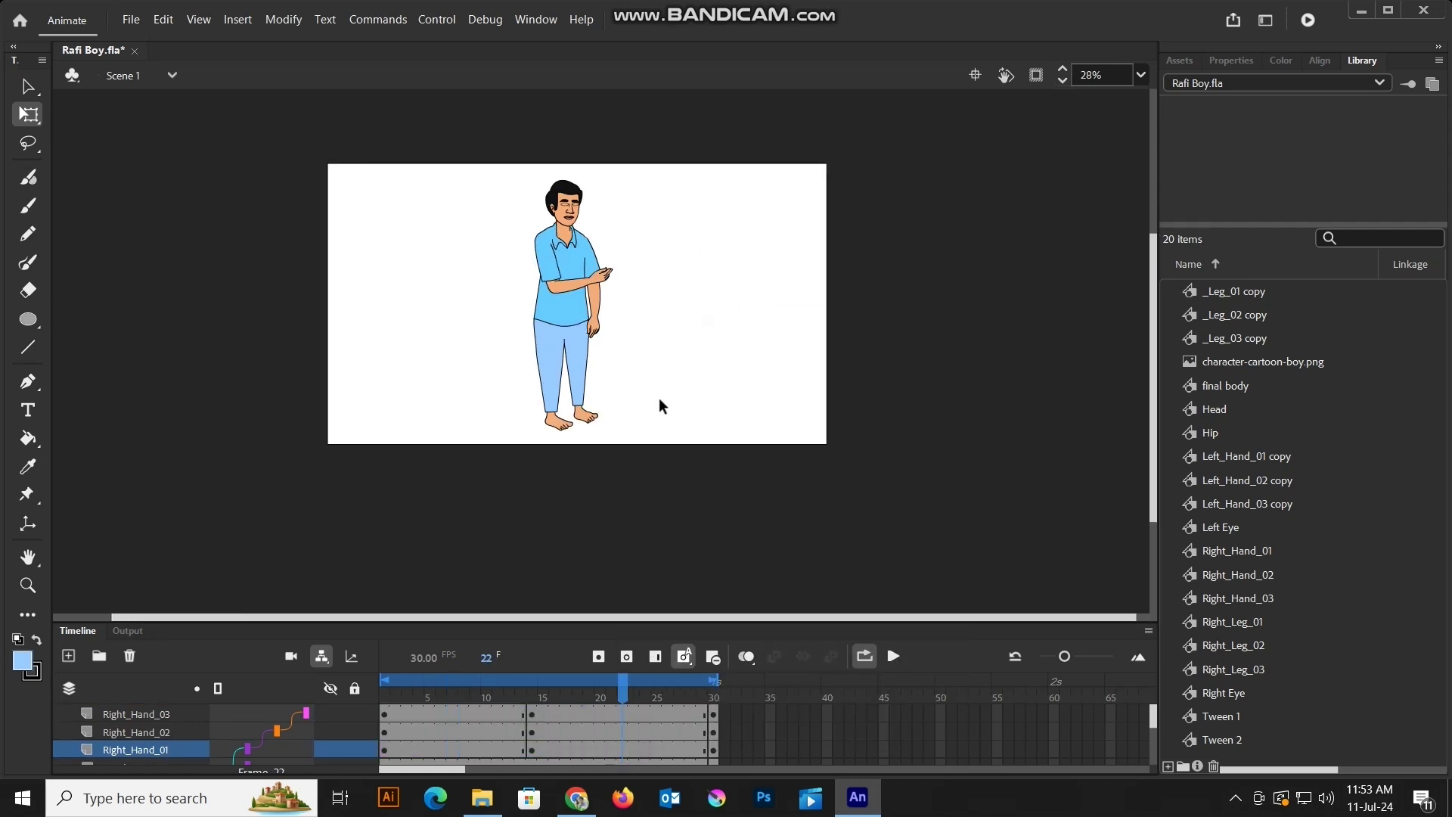
left_click_drag(867, 623, 877, 458)
left_click_drag(503, 550, 546, 587)
right_click(533, 583)
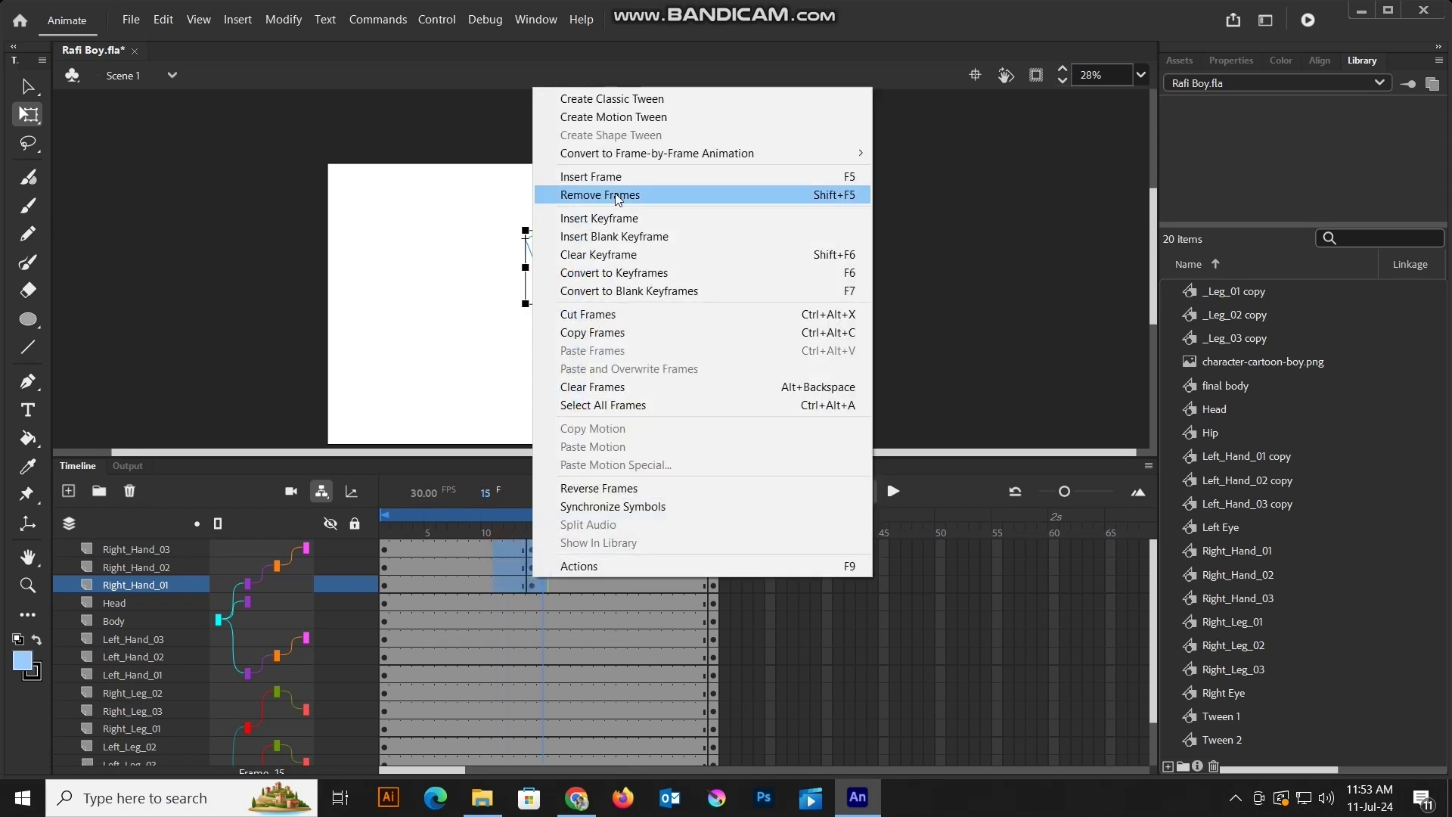
left_click(625, 274)
scroll(788, 314, "down", 1)
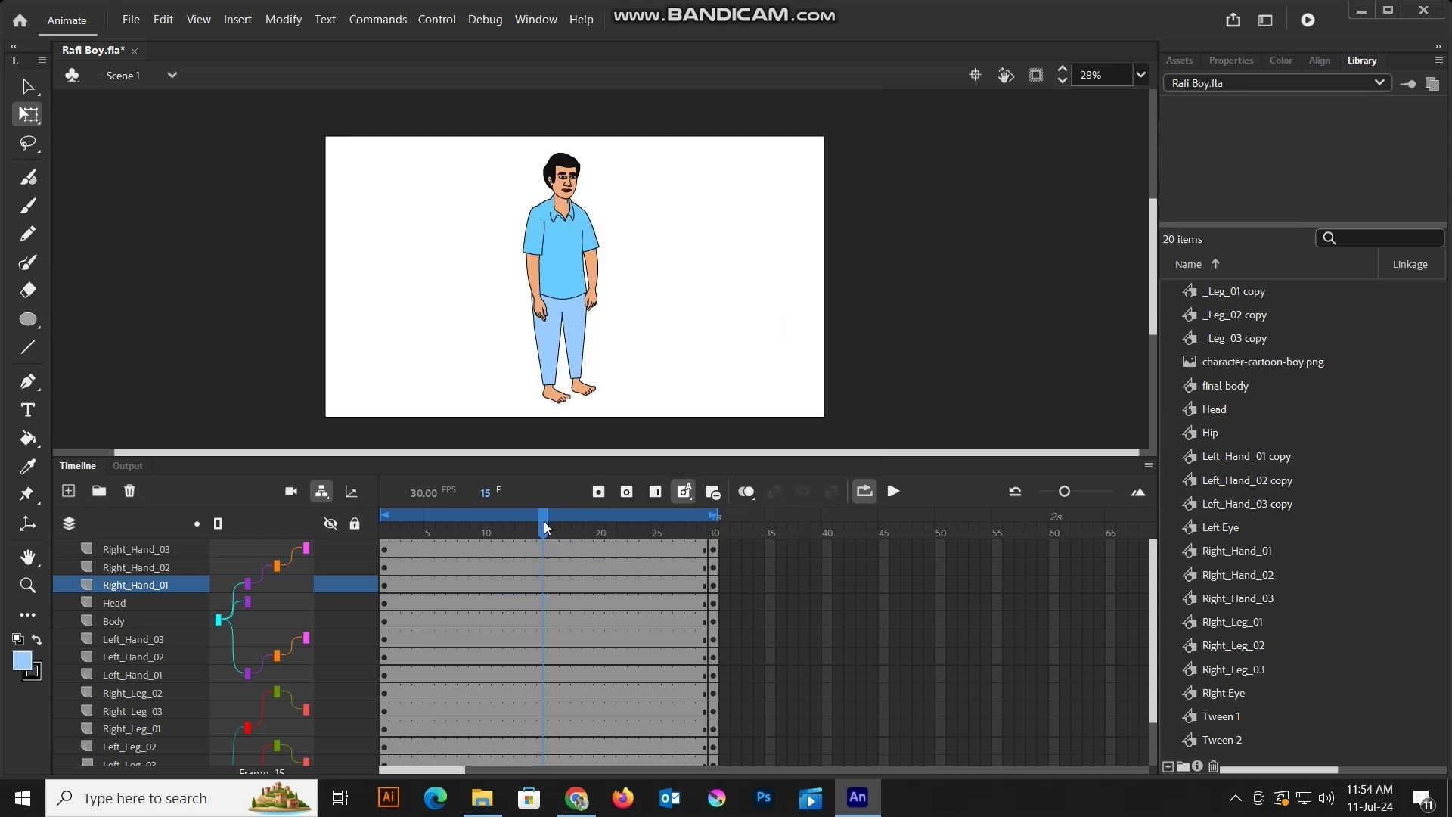
left_click(540, 251)
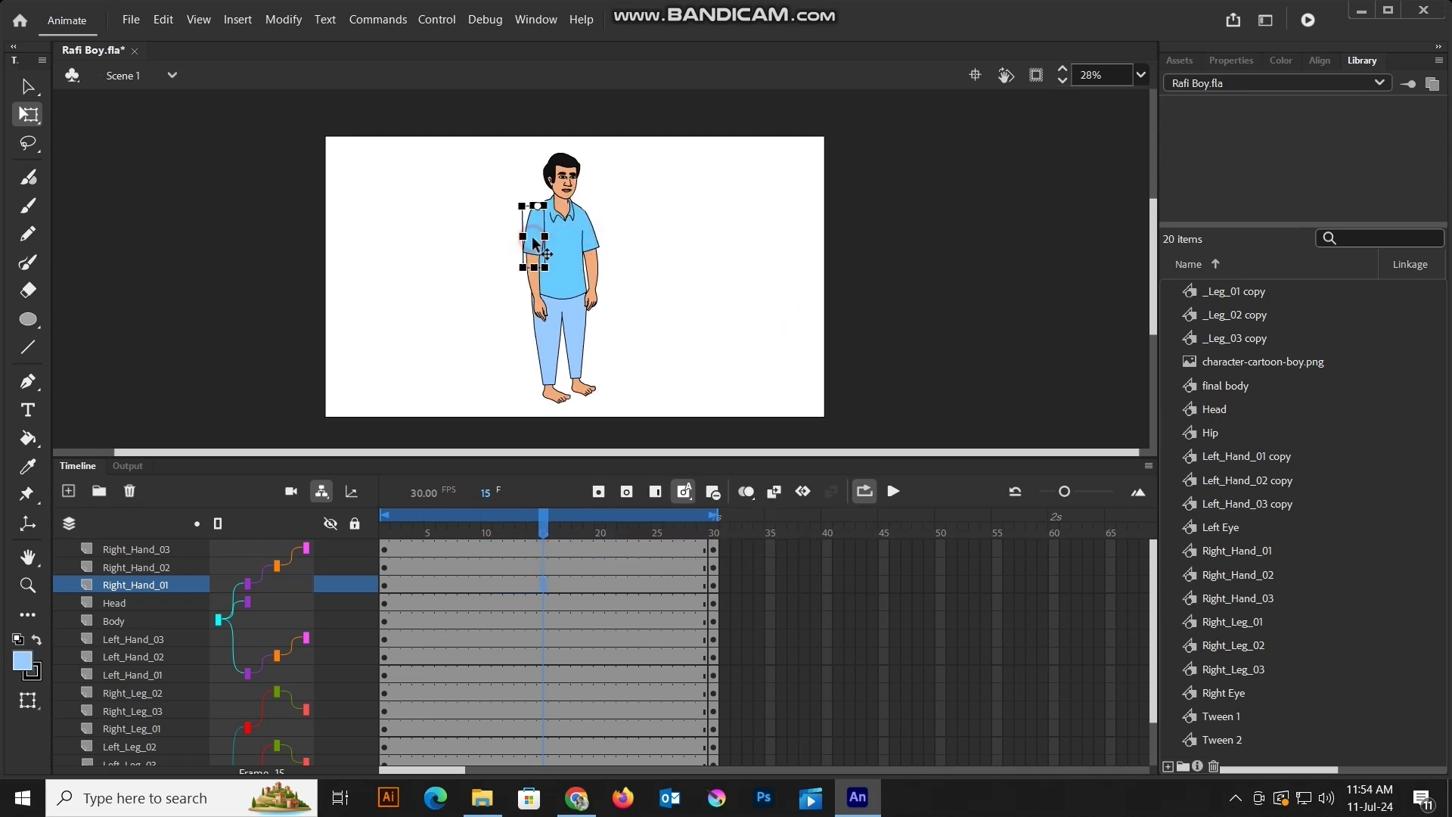
left_click_drag(554, 274, 535, 276)
key("ctrl+z")
Clear the frame 30 keyframes on all body-part layers, from Right_Hand_03 through Hip.
left_click(394, 548)
scroll(724, 692, "down", 1)
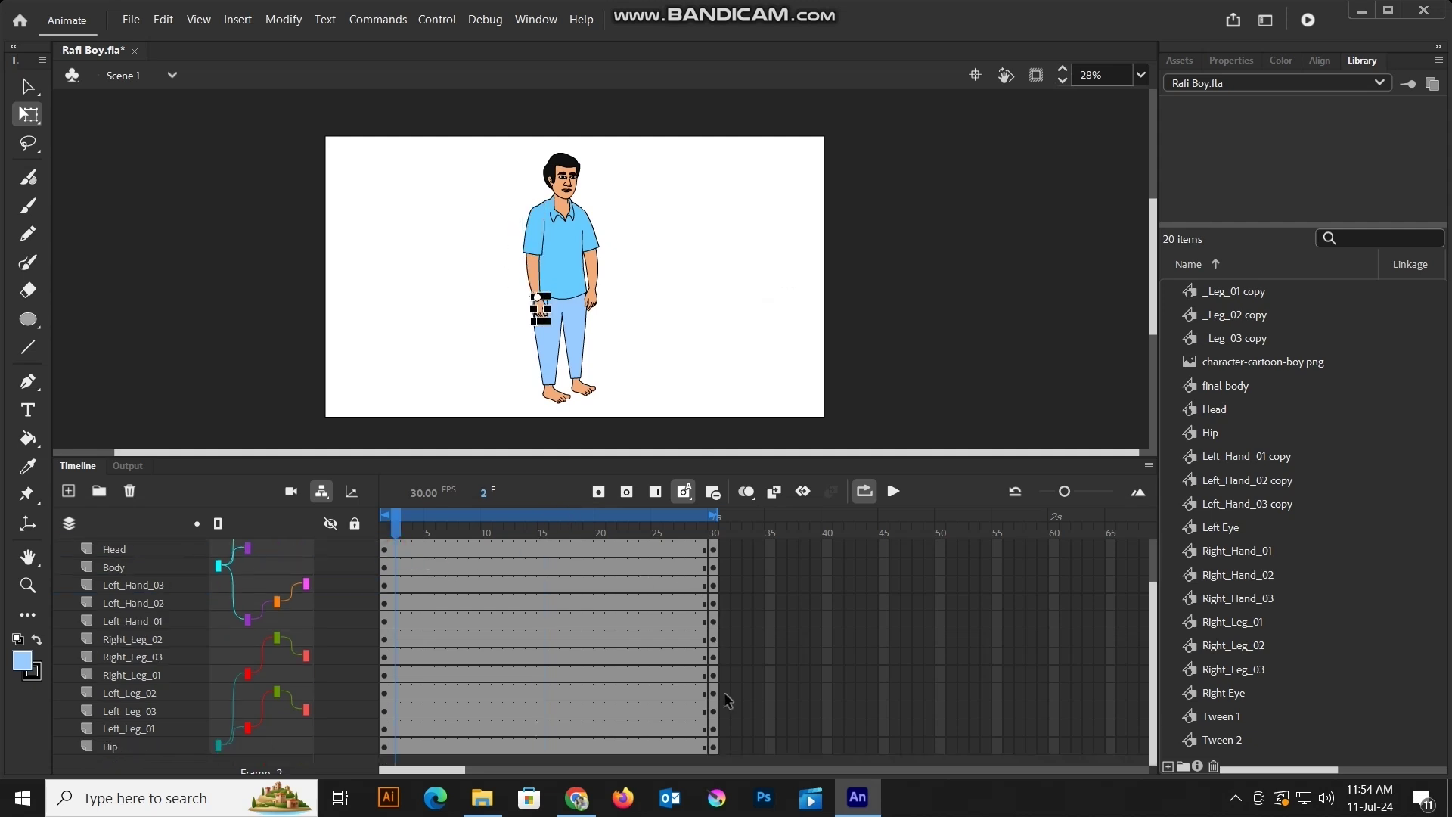
left_click(713, 747, "shift")
right_click(714, 749)
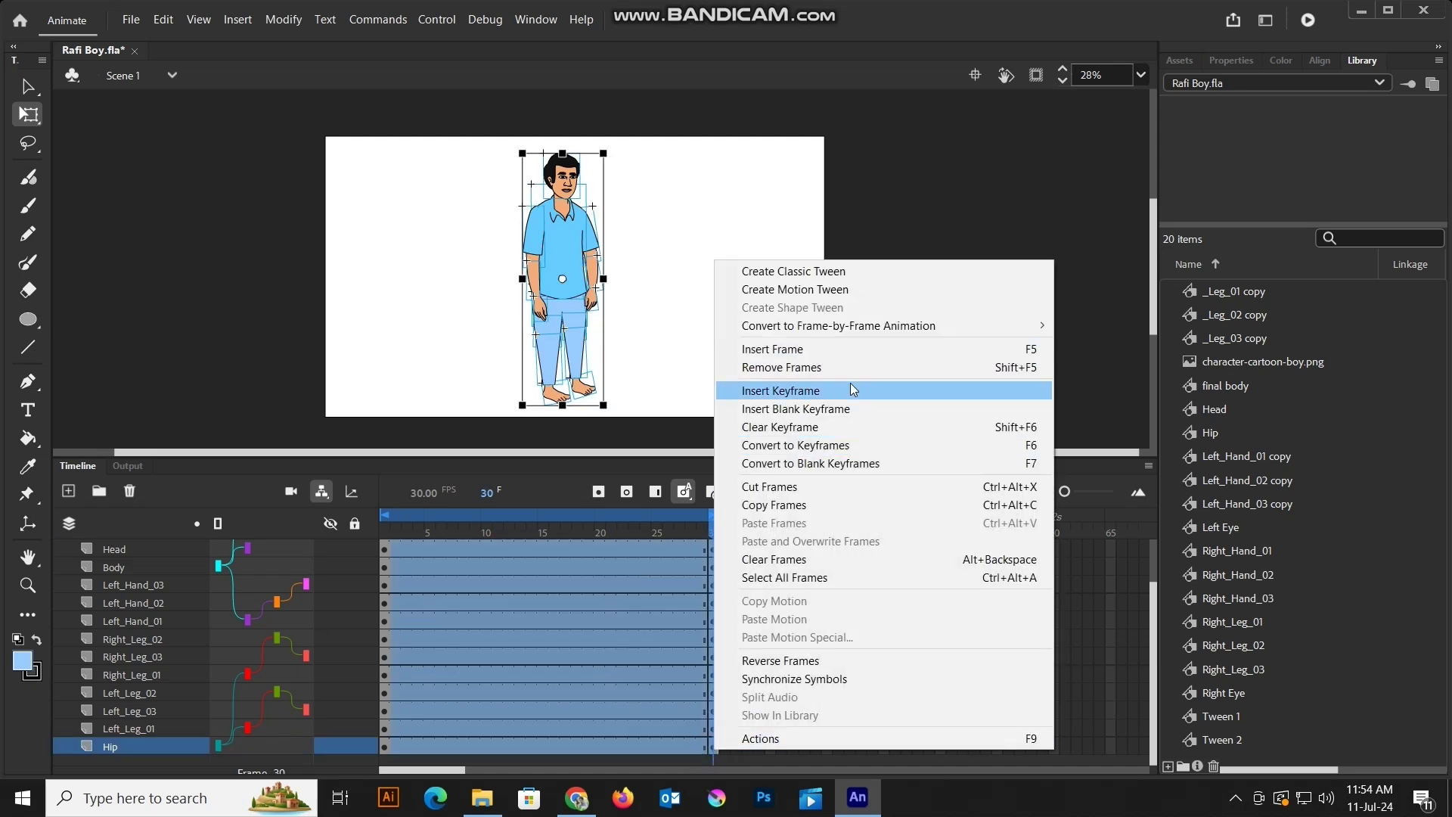
left_click(834, 427)
left_click(904, 333)
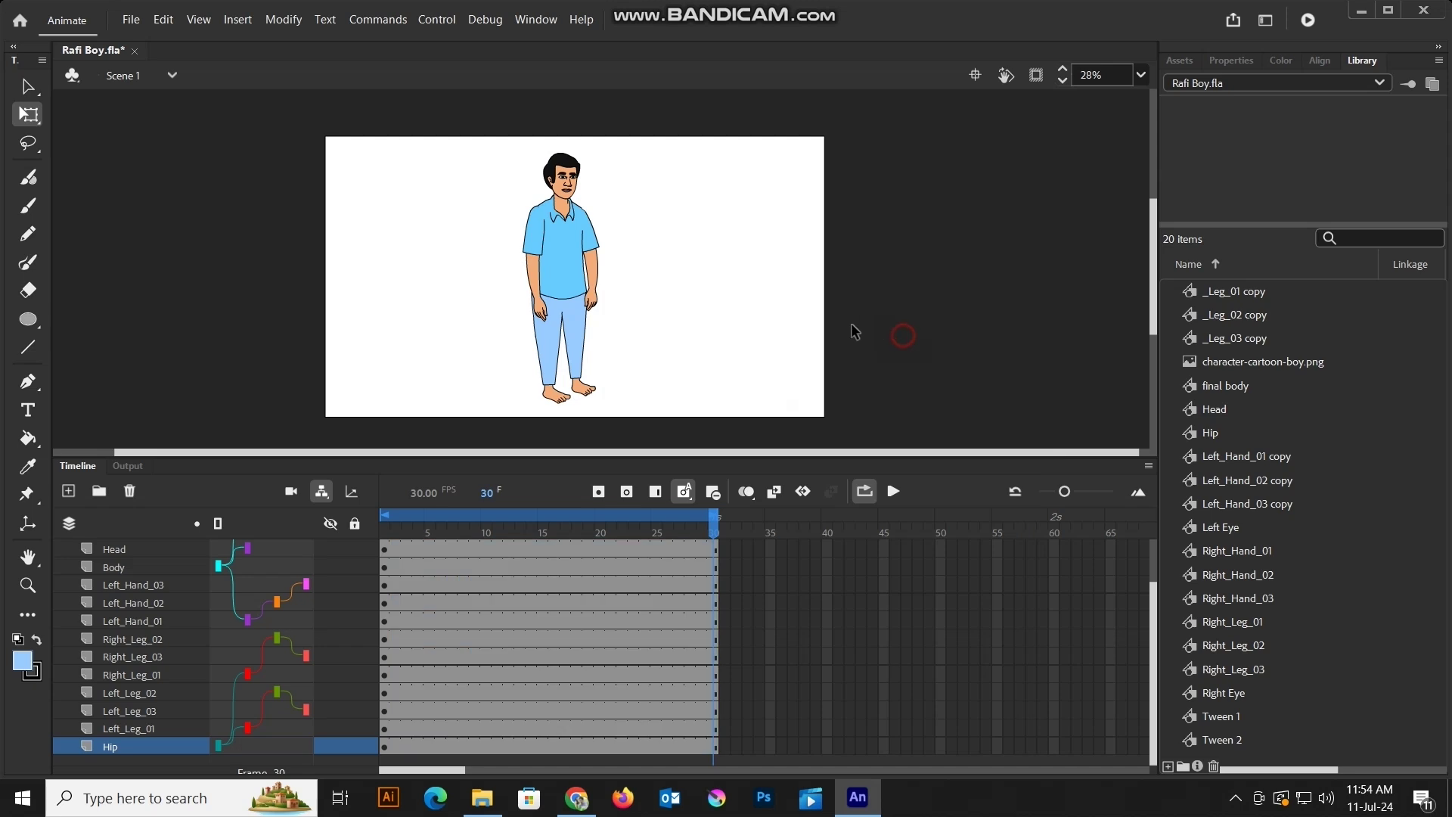
At frame 1, rotate the right and left upper arms outward from the torso about the shoulders.
left_click_drag(717, 527, 331, 524)
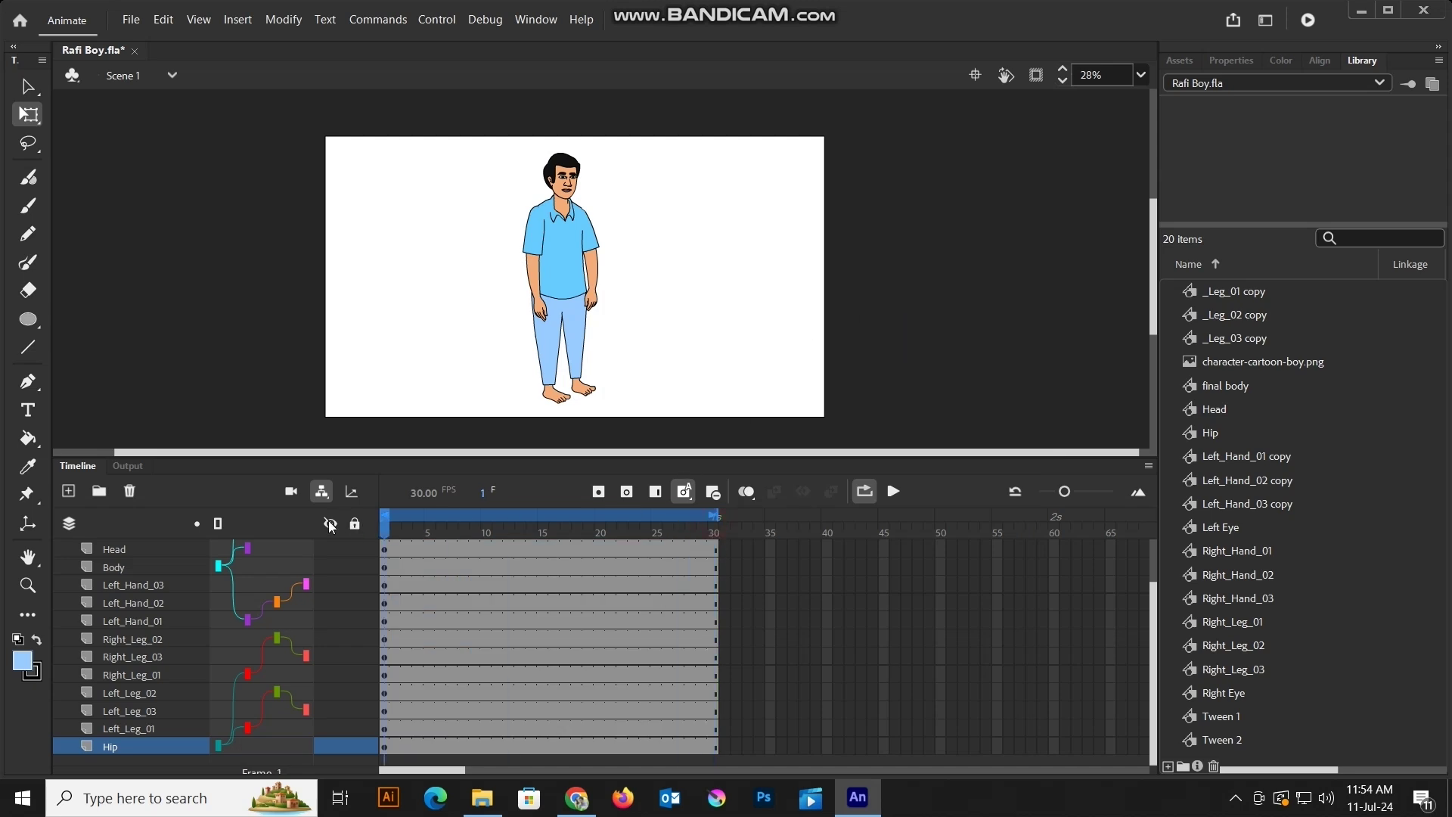
left_click(539, 253)
left_click_drag(553, 281, 541, 282)
left_click(633, 270)
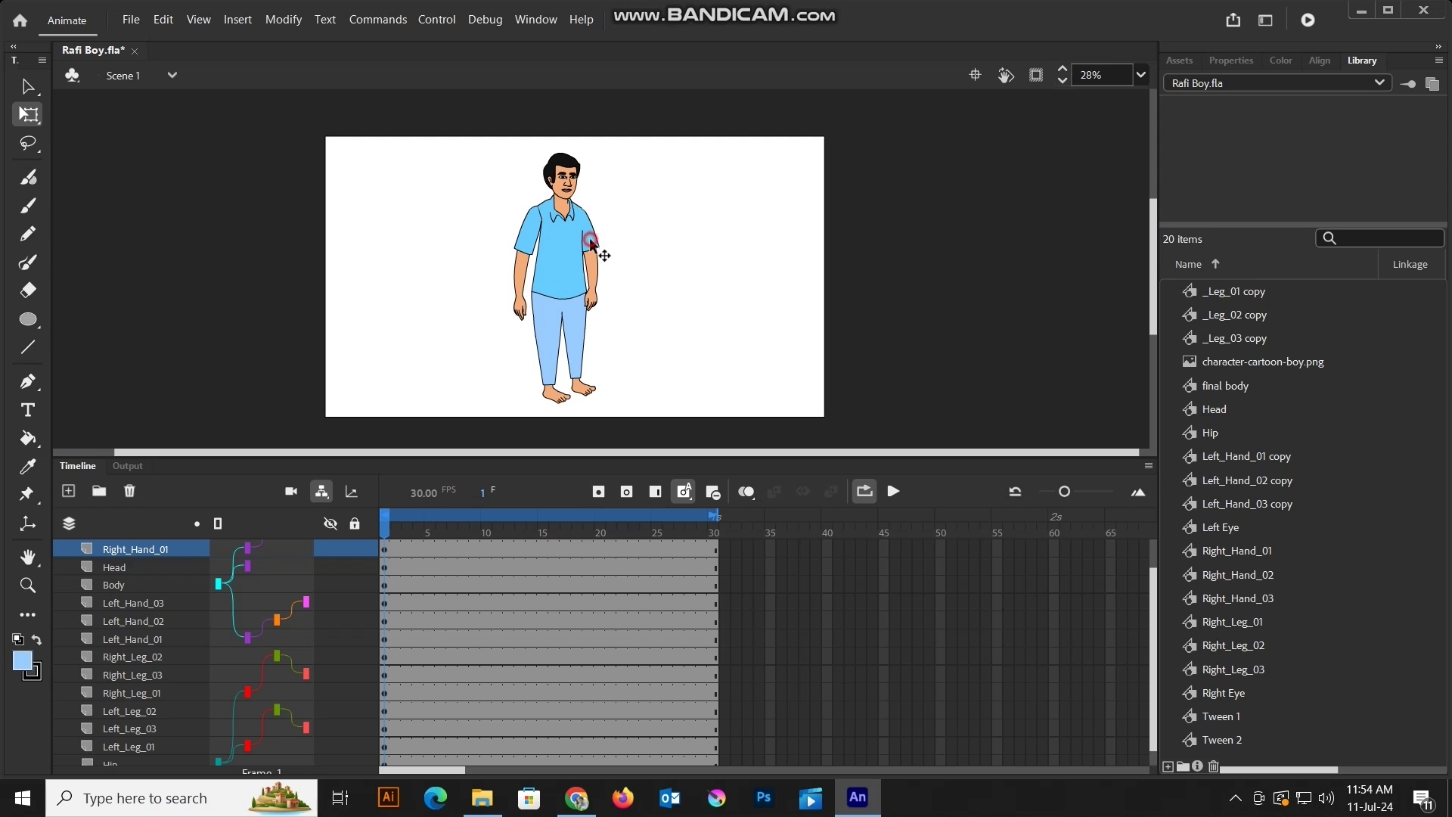
left_click(592, 240)
mouse_move(608, 266)
left_mouse_down()
mouse_move(622, 269)
mouse_move(579, 286)
mouse_move(624, 277)
left_mouse_up()
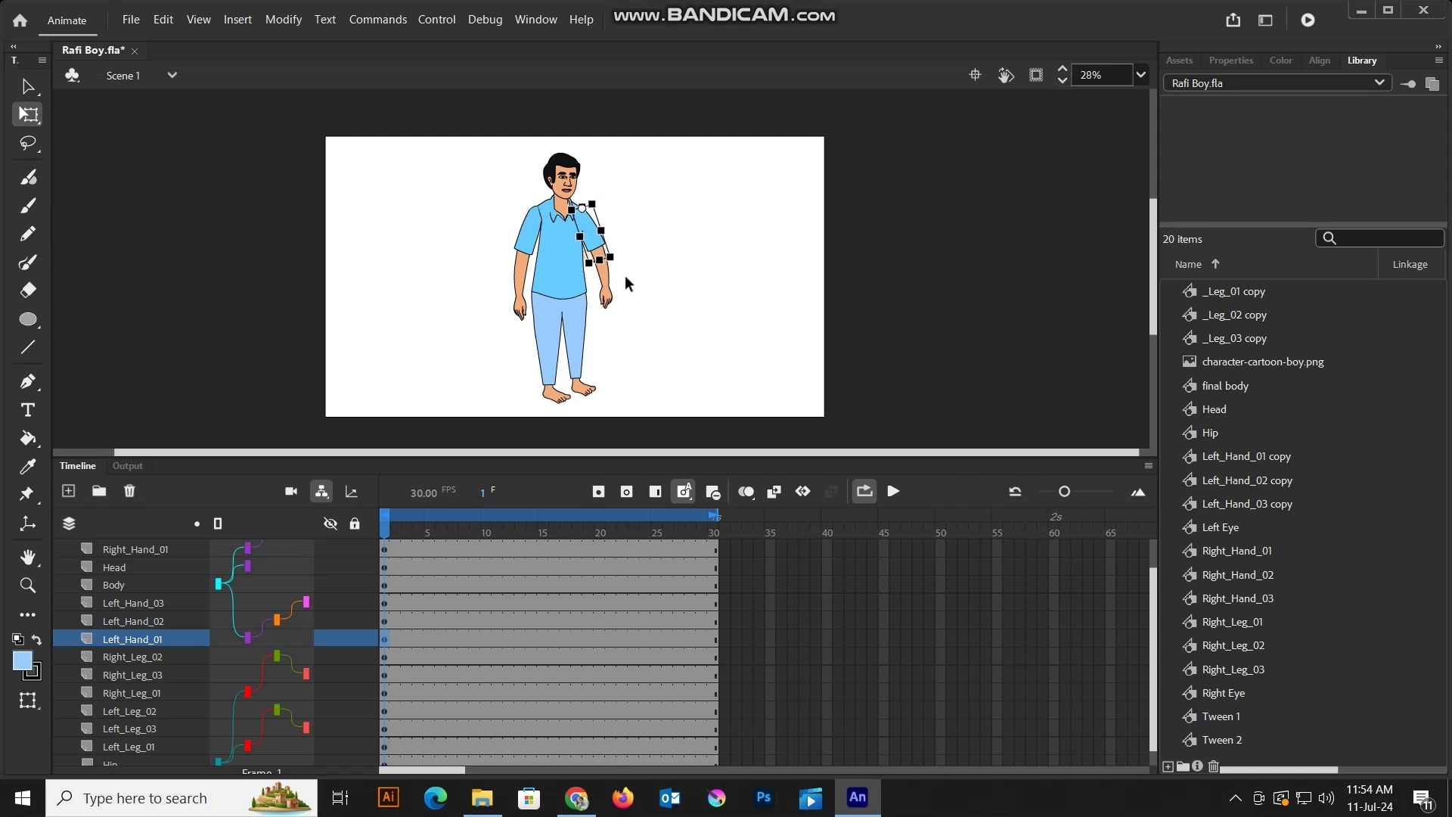
left_click(664, 328)
Rotate the right upper arm slightly back toward the torso.
scroll(565, 253, "up", 2)
left_click(583, 240)
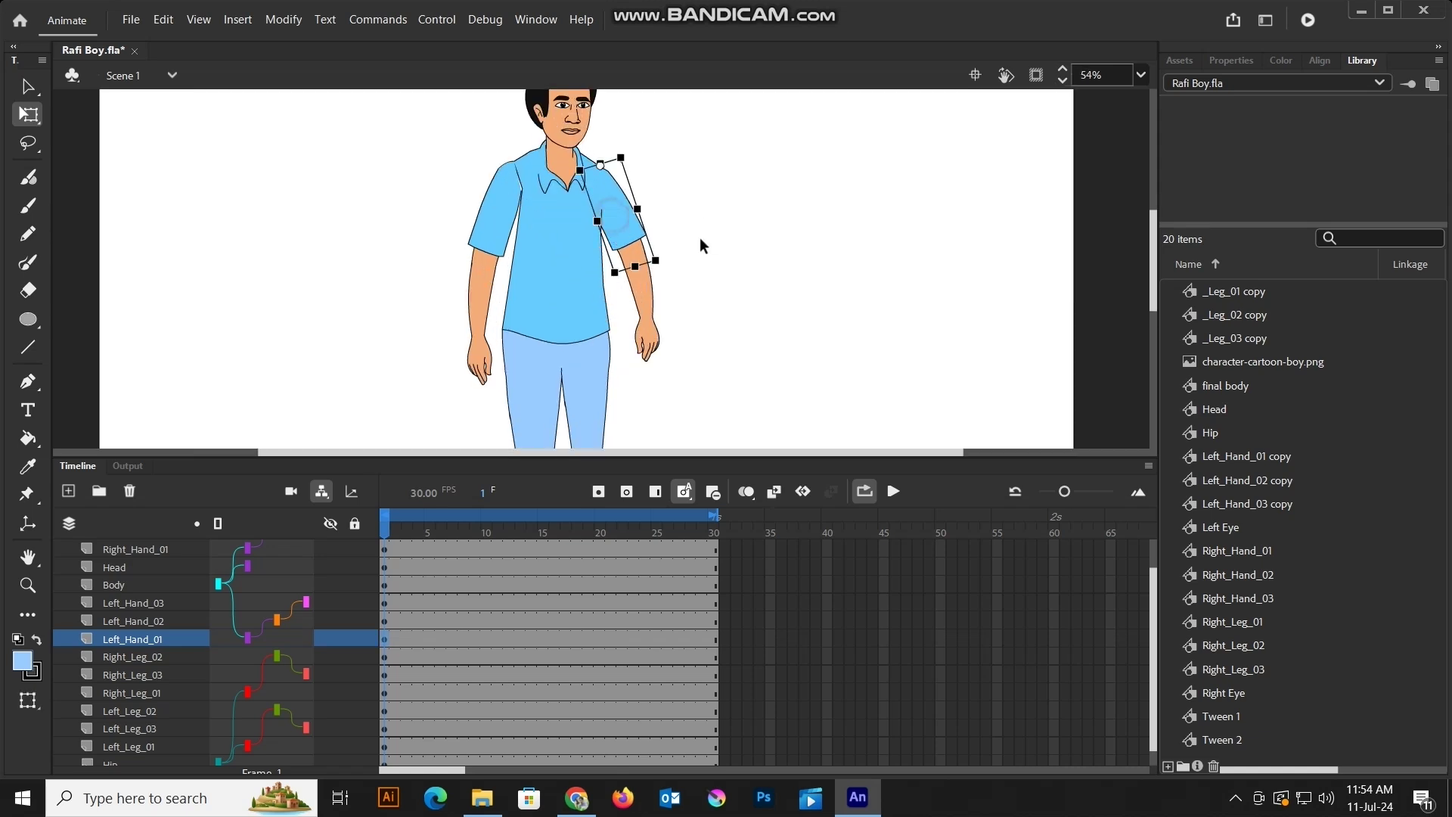
left_click(560, 232)
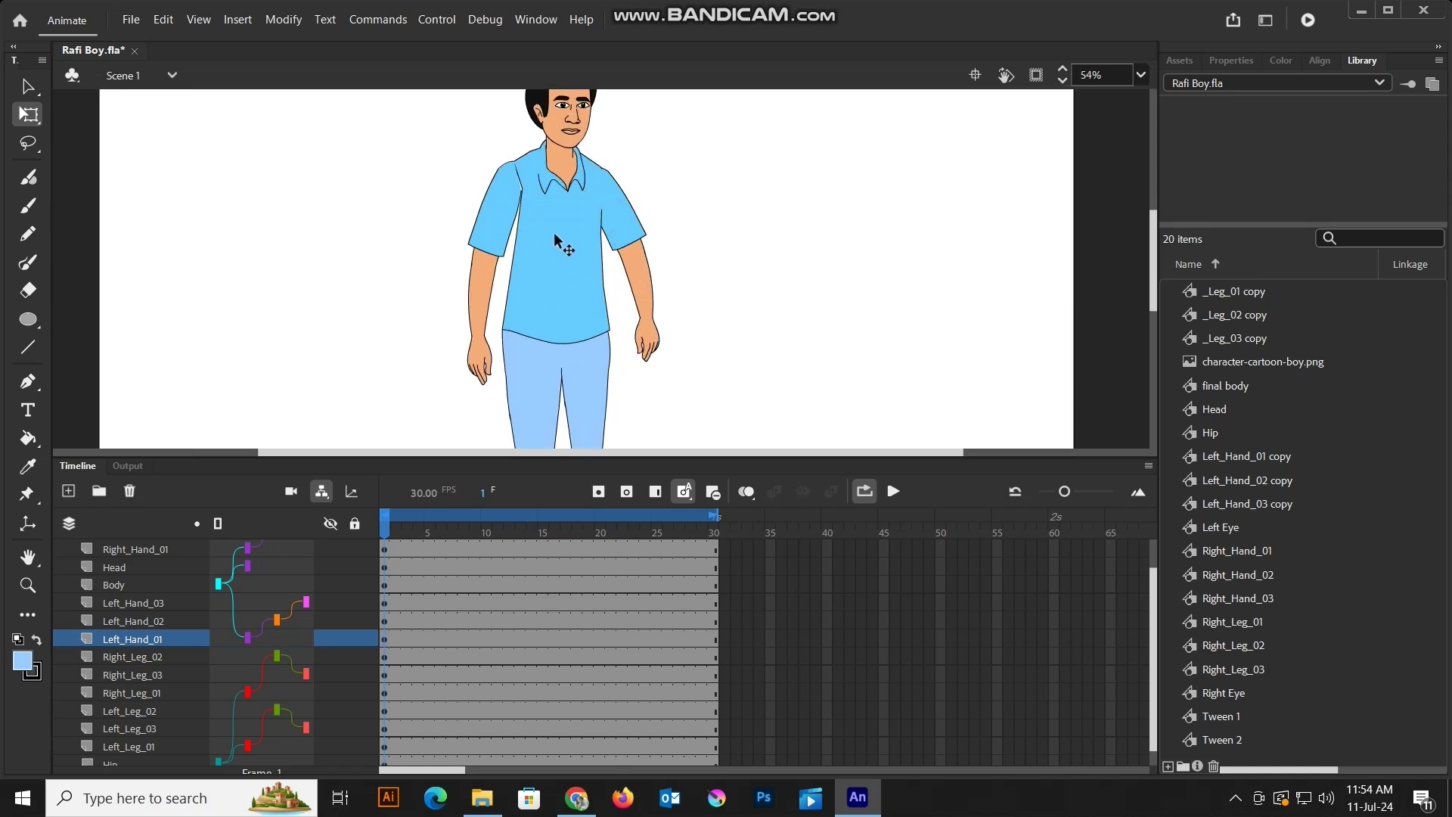
left_click(503, 215)
left_click_drag(518, 281, 528, 283)
left_click(747, 278)
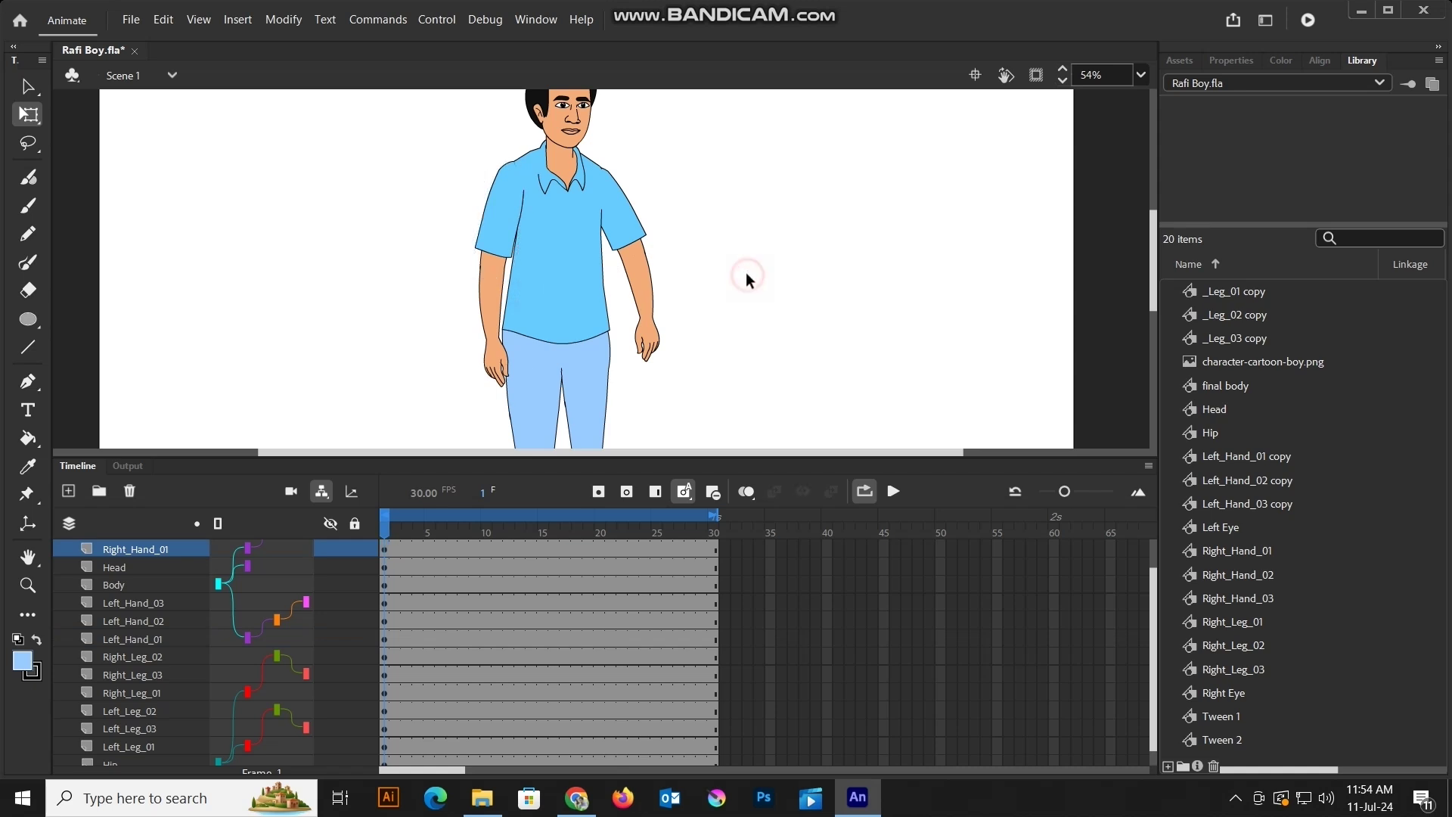
Swing the right upper arm well outward about the shoulder, easing it slightly back in.
left_click(499, 273)
left_click_drag(527, 286, 473, 295)
scroll(533, 170, "up", 3)
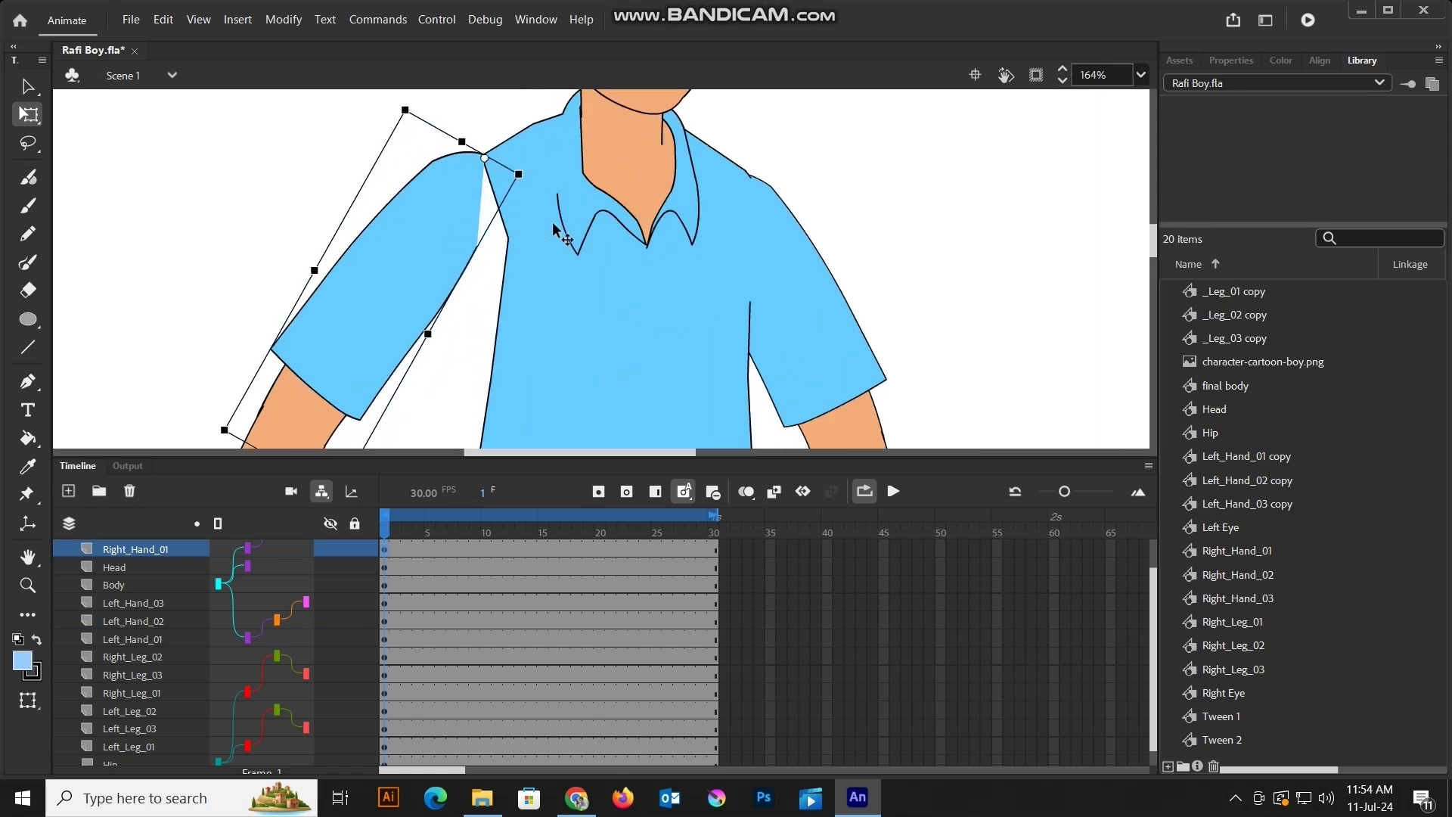
scroll(539, 174, "down", 3)
left_click_drag(448, 321, 467, 323)
left_click(311, 209)
Inside the final body symbol, pull the torso's armpit corner on the right-arm side outward under the sleeve.
double_click(562, 268)
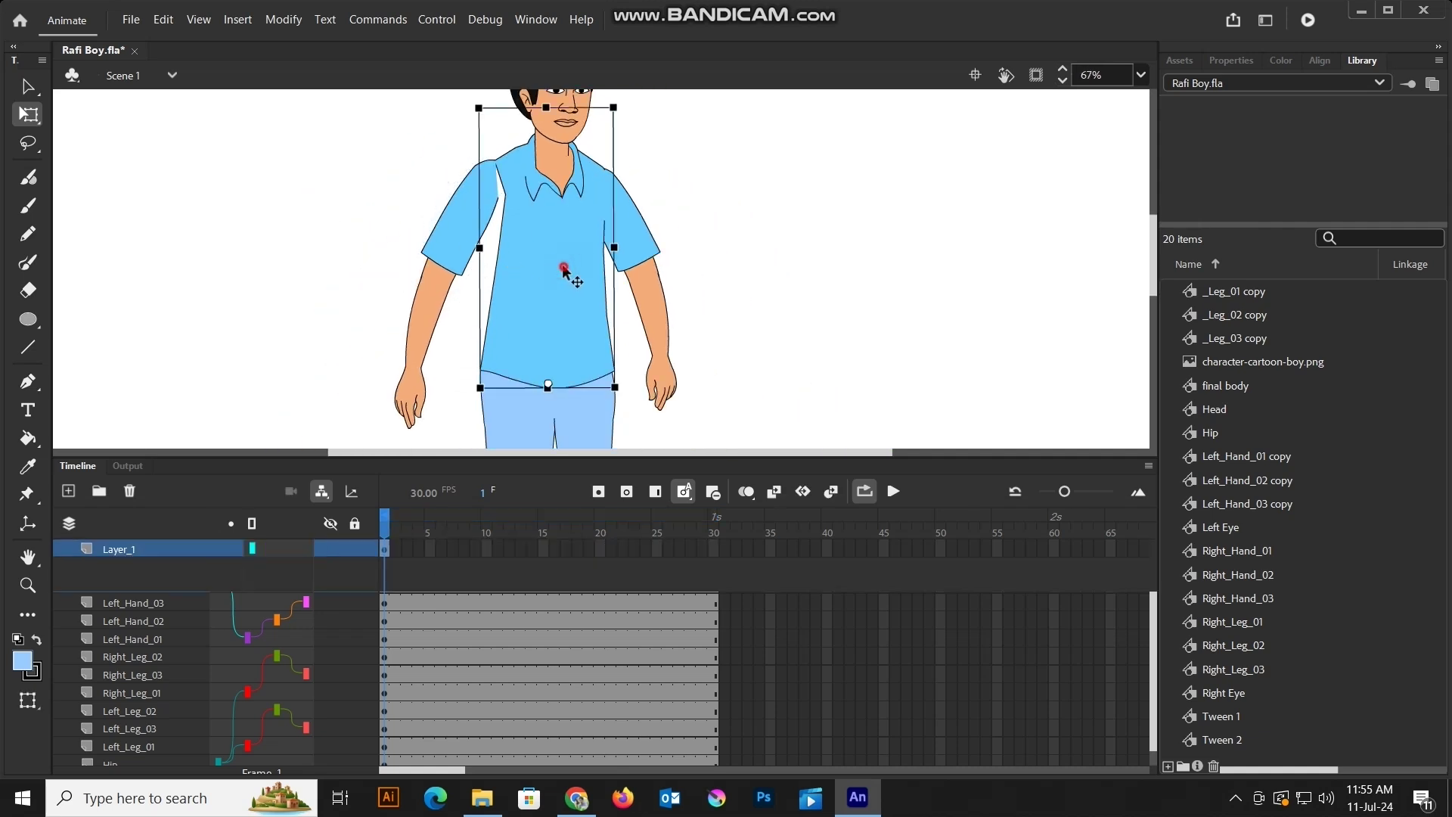
scroll(509, 154, "up", 2)
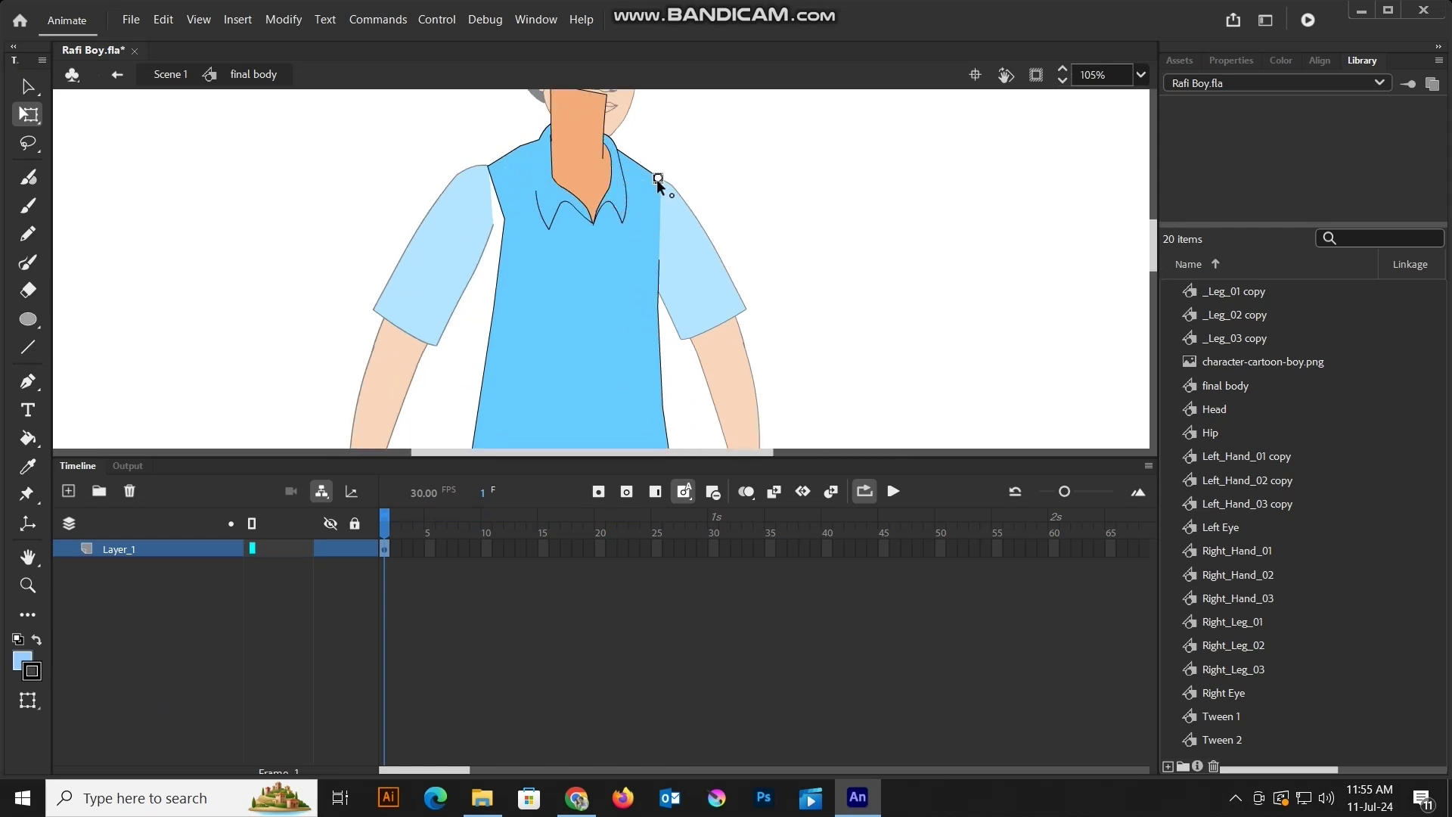
scroll(544, 204, "up", 4)
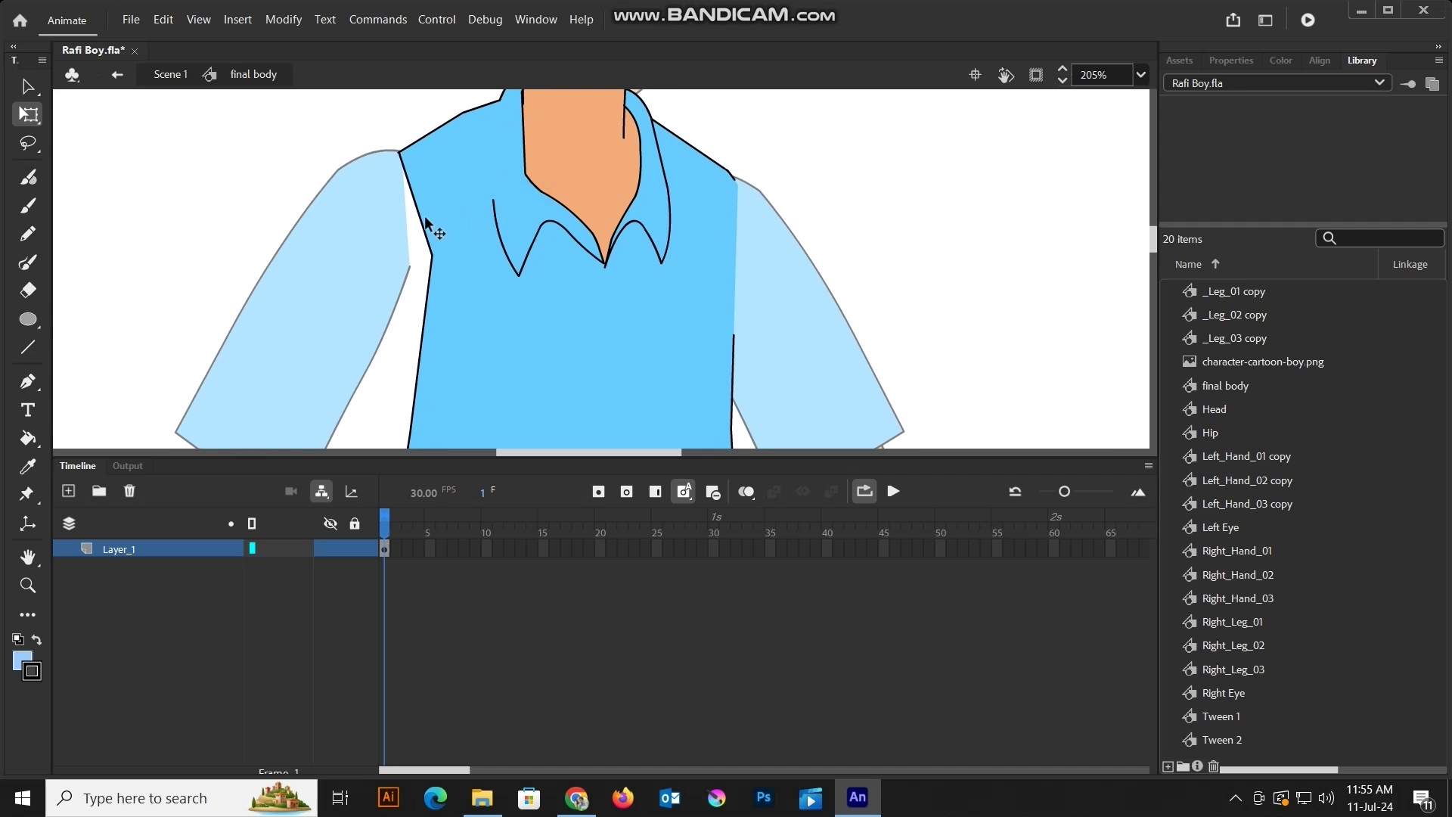
left_click(420, 219)
left_click(416, 283)
left_click_drag(432, 255, 392, 265)
Bulge the torso's edge on the left-arm side outward, extend its lower outline end outward, and return to Scene 1.
left_click_drag(735, 284, 746, 280)
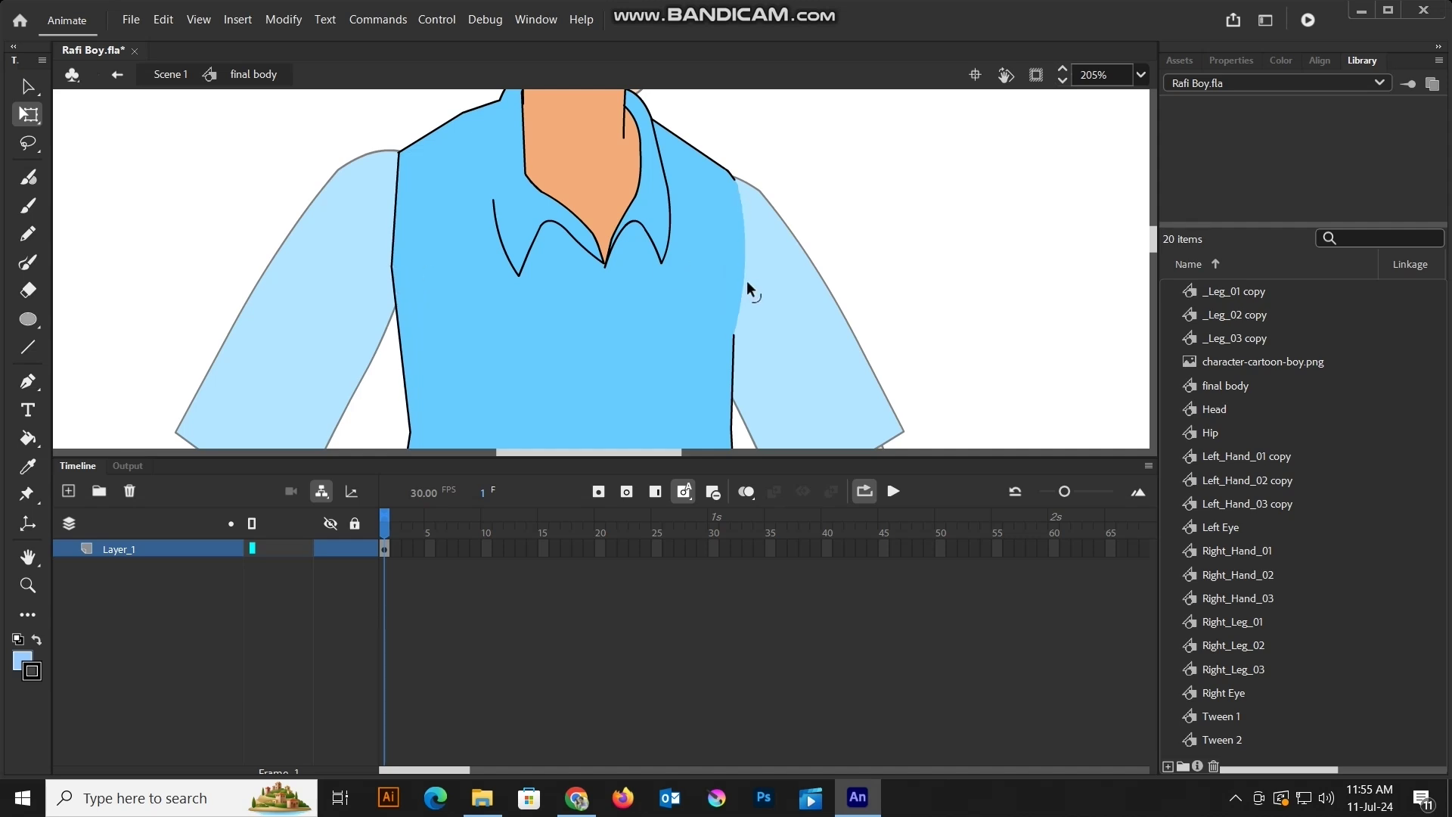
left_click_drag(738, 331, 750, 331)
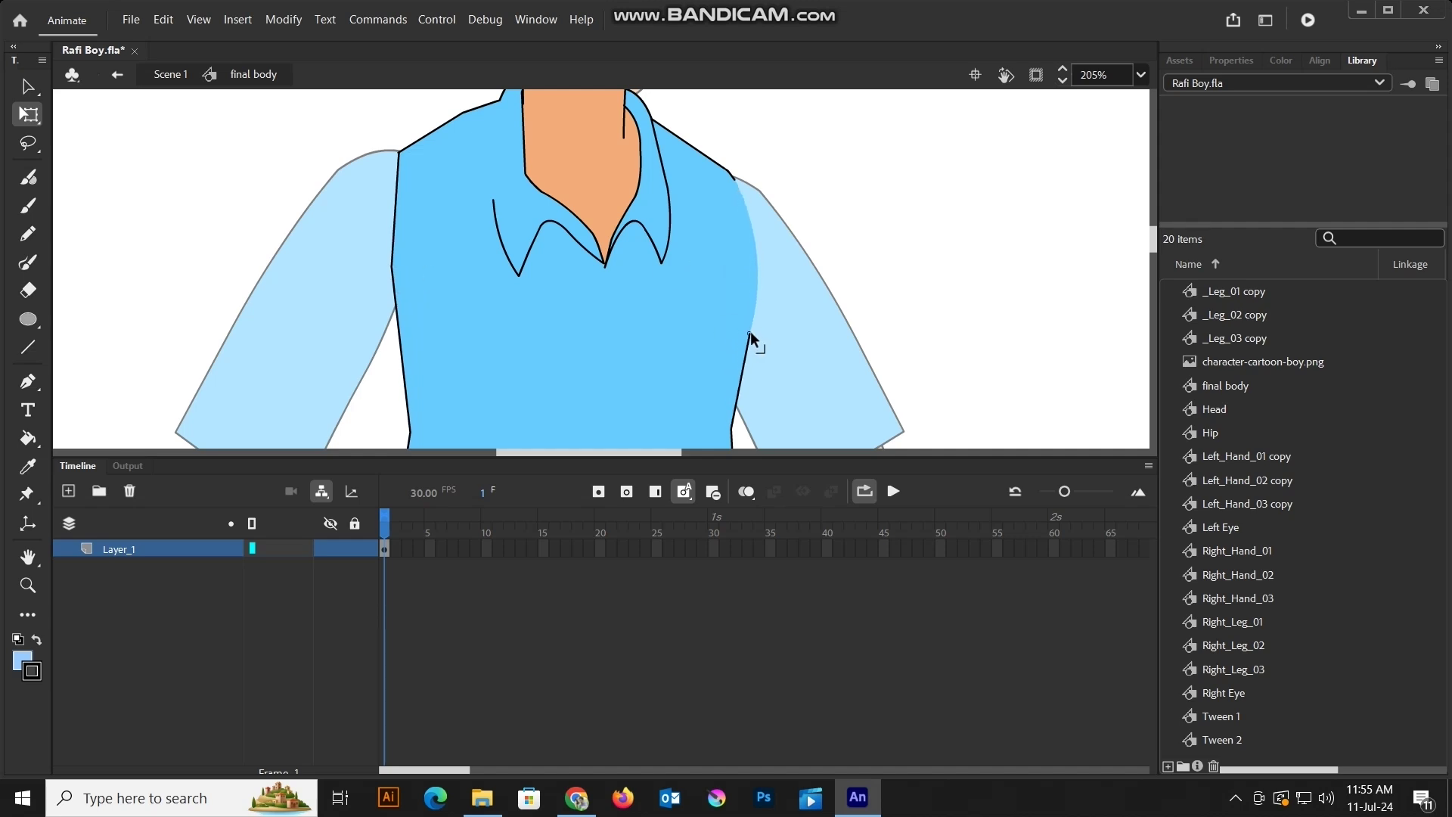
left_click(170, 74)
Rotate the right upper arm inward about the shoulder so it hangs closer to the reshaped torso.
scroll(493, 185, "down", 5)
scroll(482, 195, "up", 1)
scroll(469, 203, "down", 1)
left_click(440, 217)
left_click_drag(436, 323, 463, 332)
left_click(682, 288)
left_click_drag(682, 288, 703, 275)
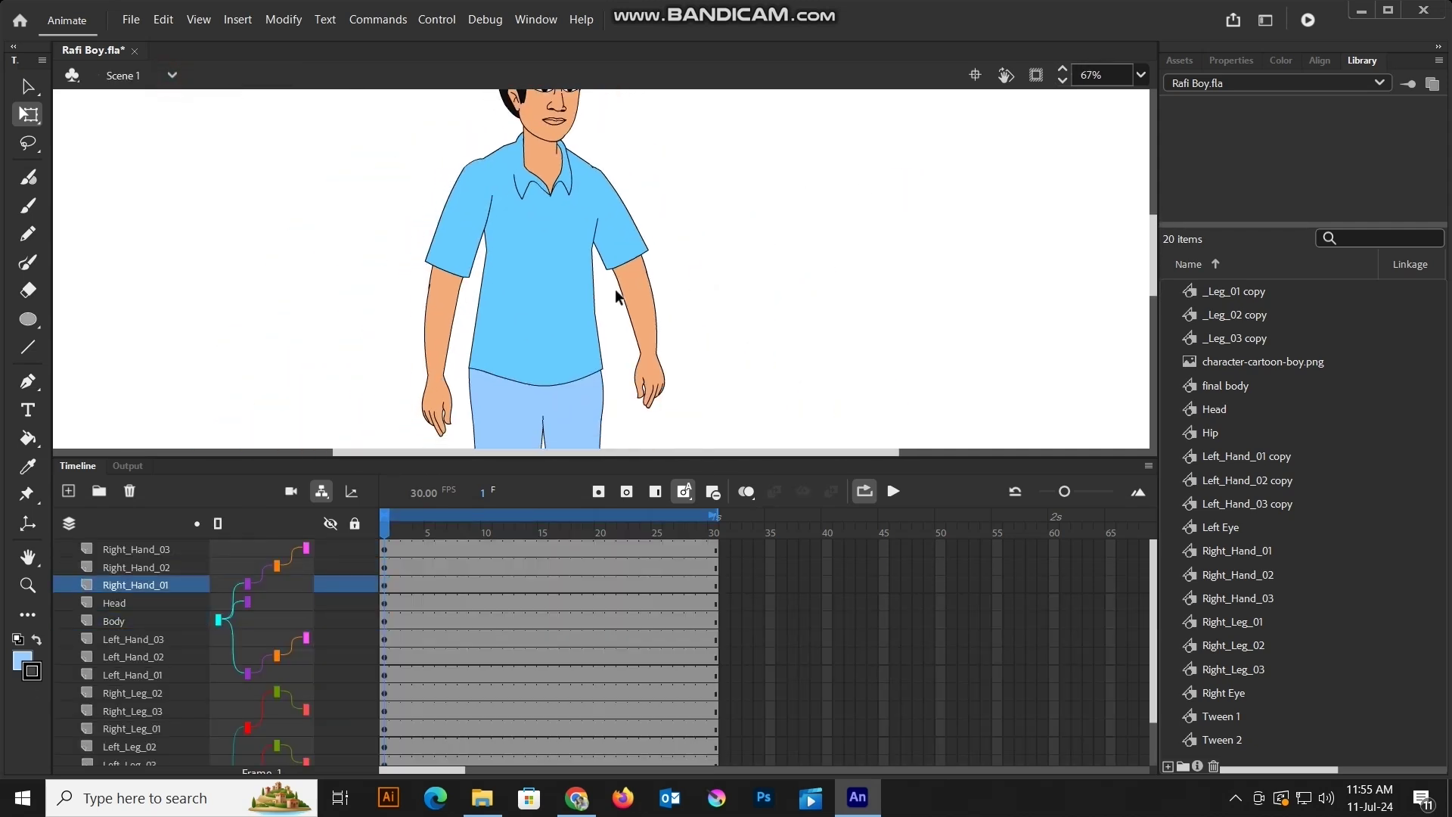
Open the final body symbol to check the torso's side edges, and return to the main scene.
double_click(537, 272)
scroll(476, 272, "up", 5)
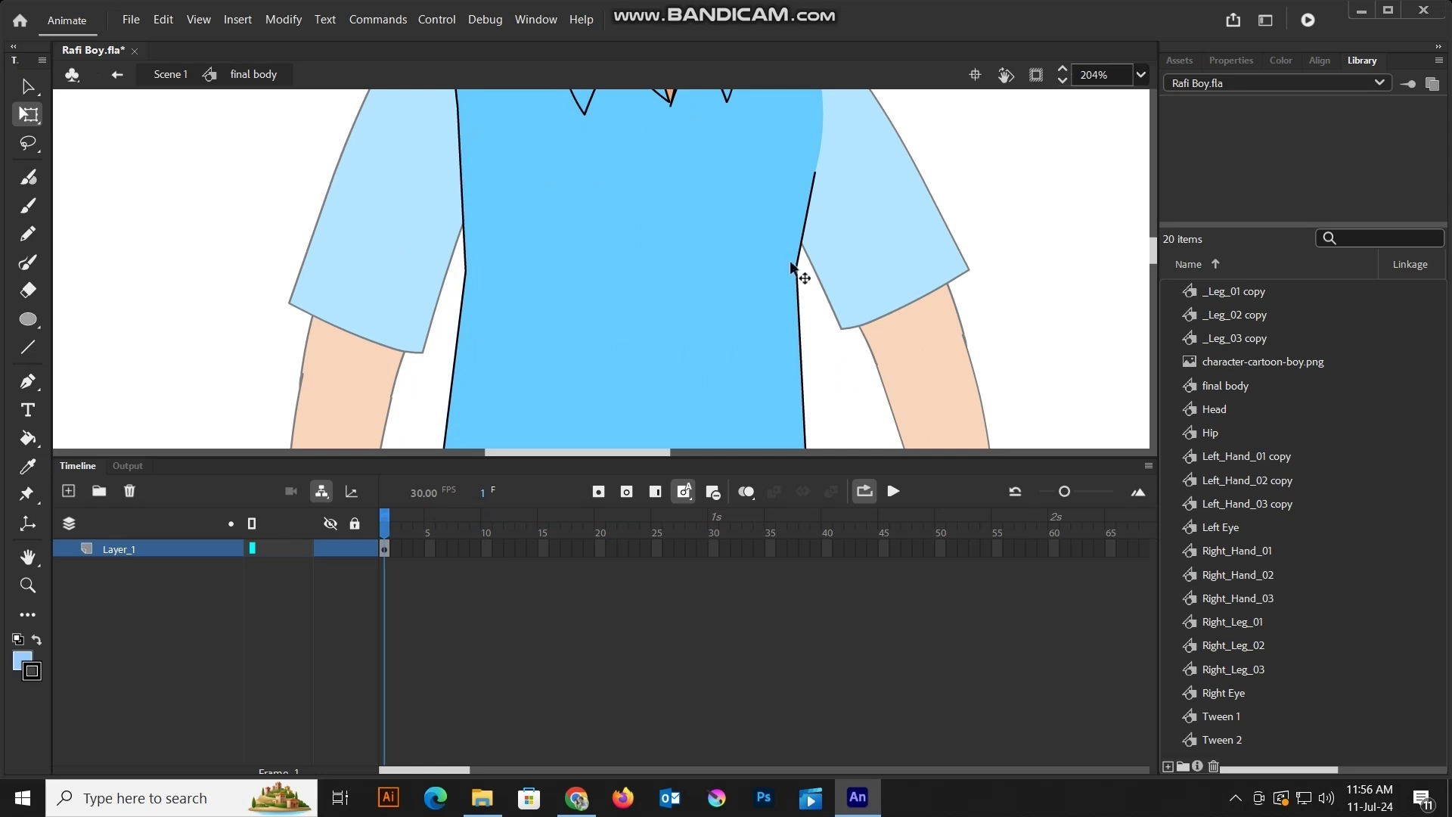
scroll(301, 209, "down", 5)
double_click(889, 210)
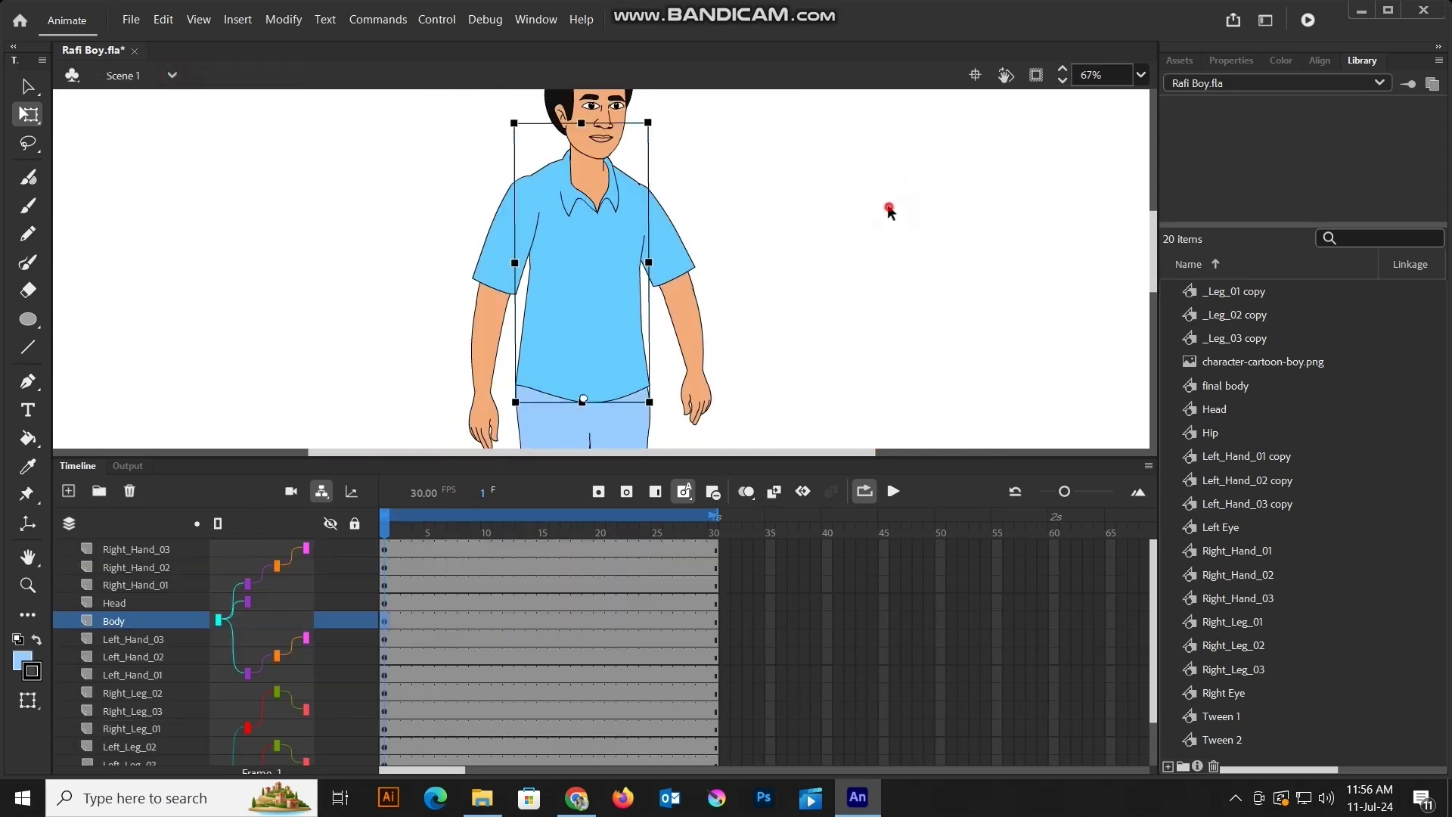
Rotate the right leg backward and the left leg forward about the hips into a stride stance.
scroll(588, 212, "down", 3)
scroll(616, 334, "up", 1)
left_click(563, 317)
left_click_drag(572, 348, 633, 353)
left_click(611, 353)
left_click(604, 311)
Select the left leg's thigh, lower leg and foot together and enlarge them slightly.
scroll(637, 408, "up", 4)
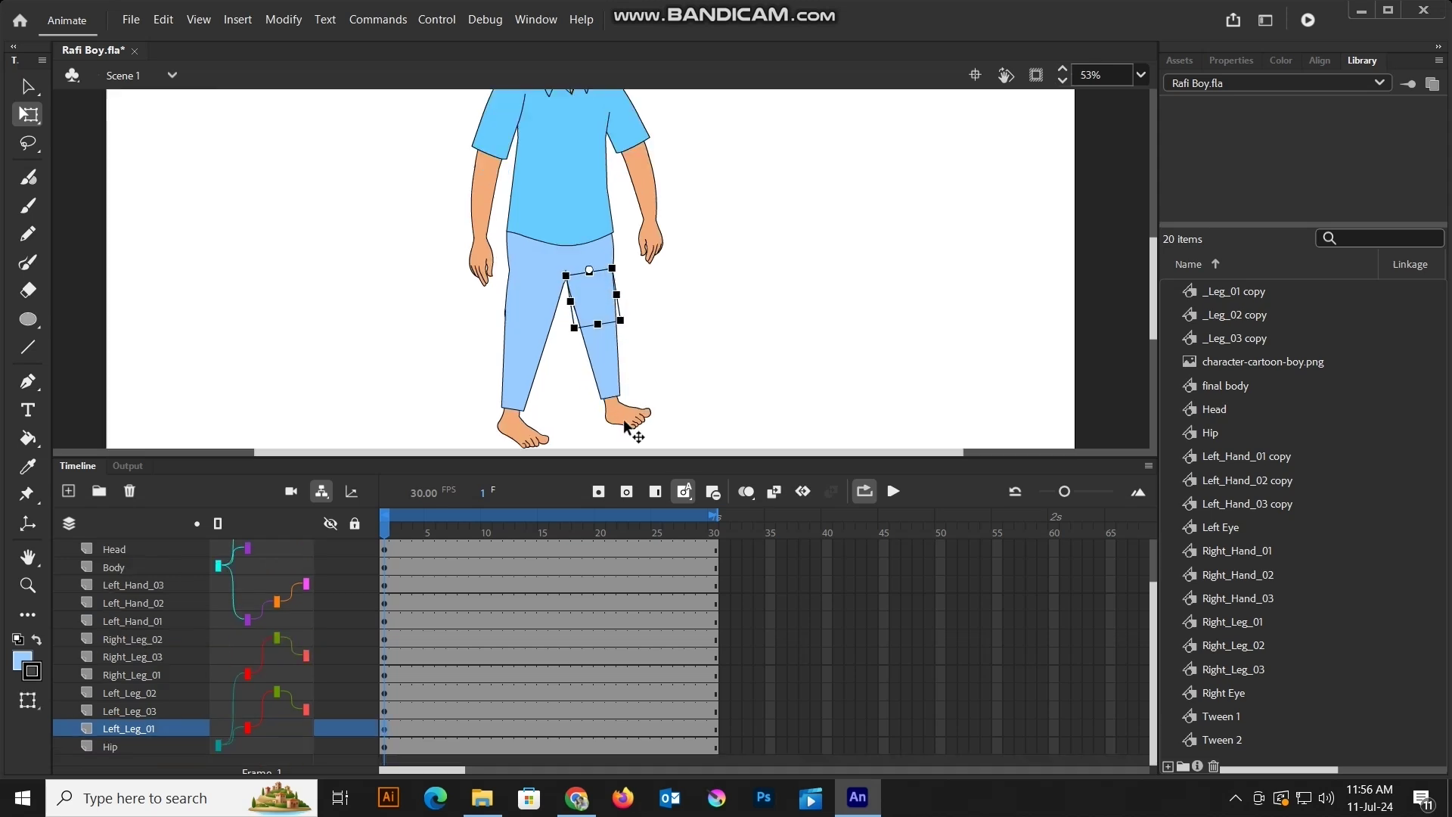
left_click(561, 227)
left_click(541, 151)
left_click(561, 228, "shift")
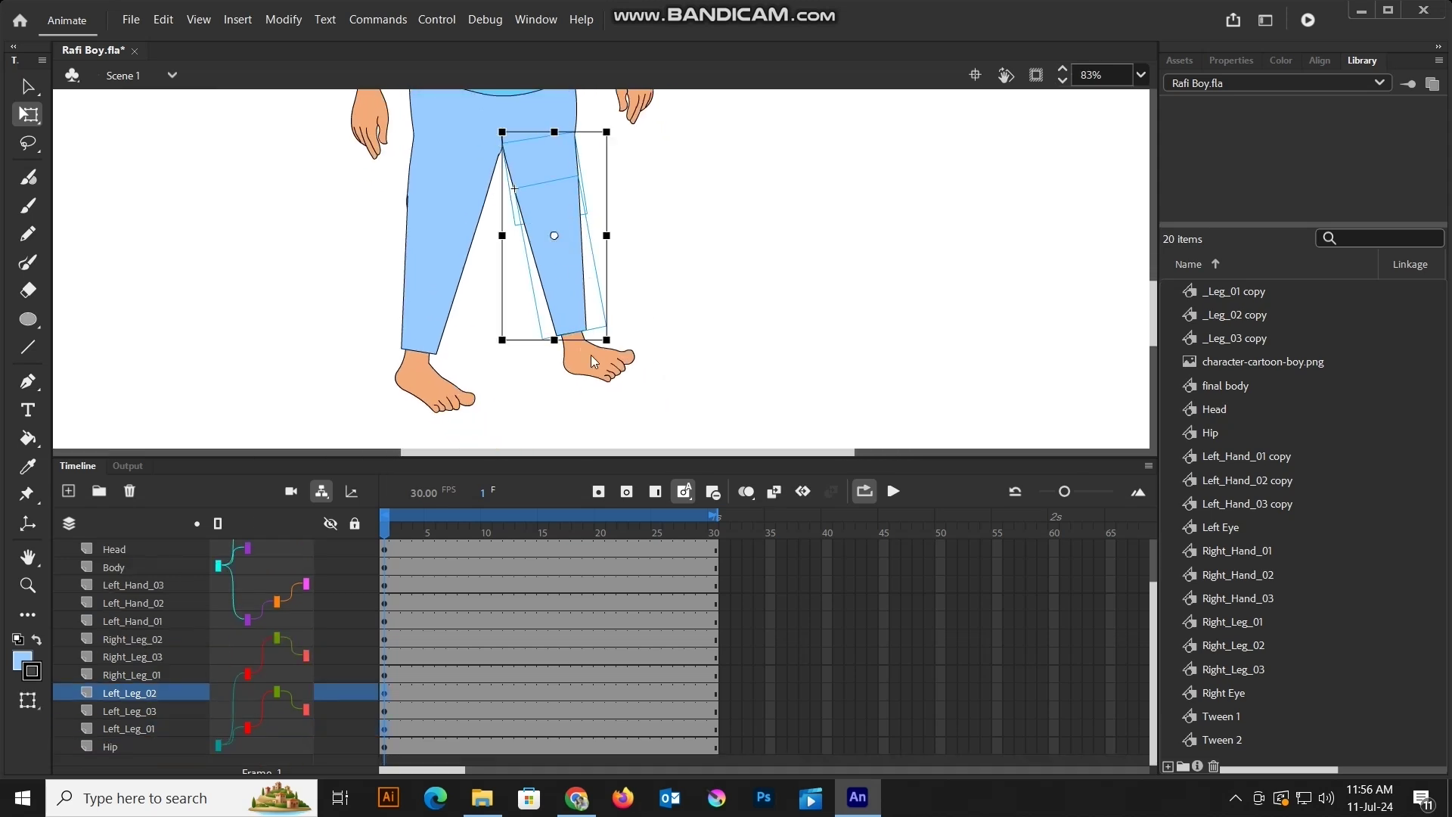
left_click(591, 359, "shift")
left_click_drag(574, 405, 650, 411)
key("ctrl+z")
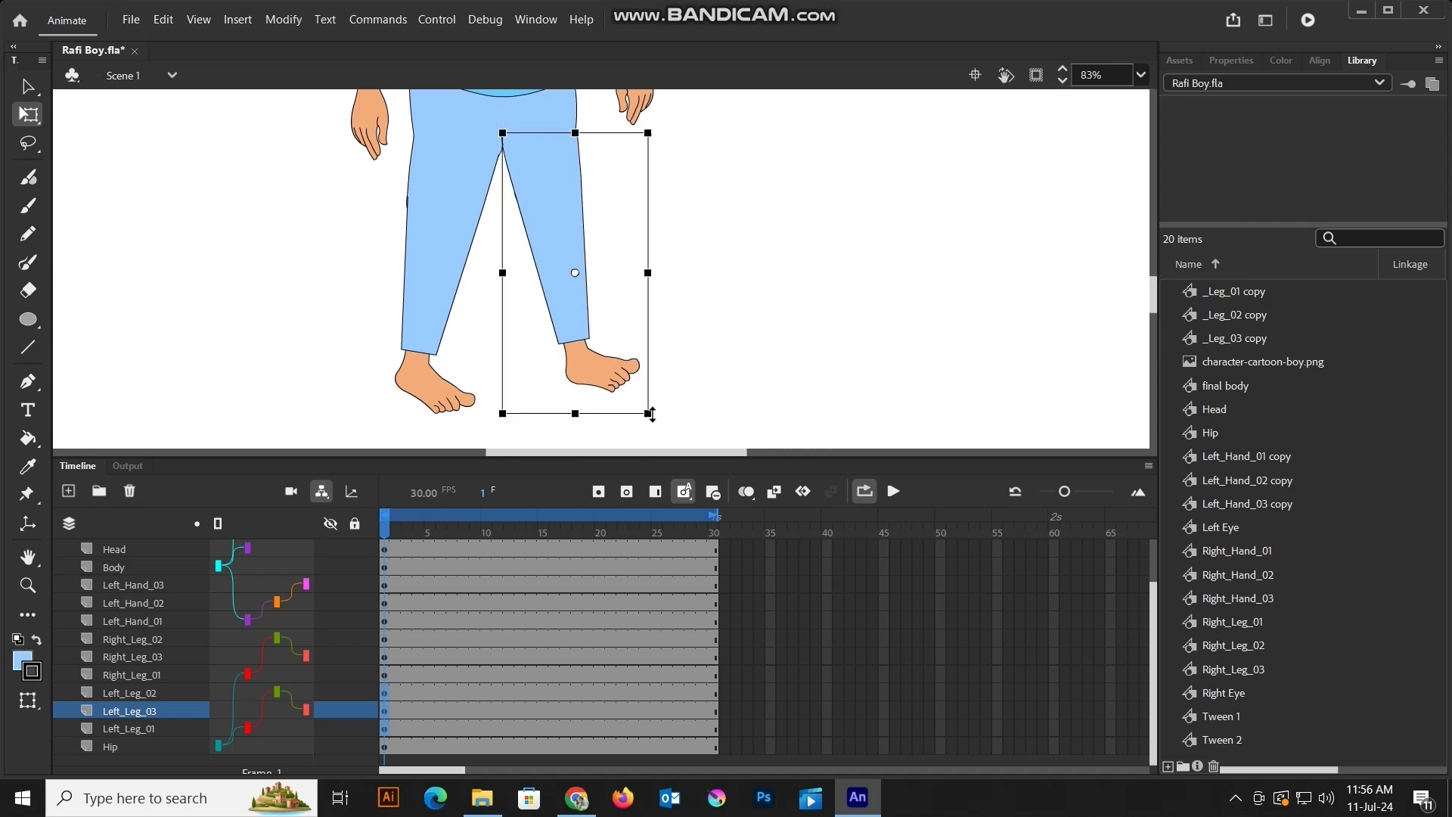
Nudge the left upper leg inward toward the hip outline.
left_click(627, 383)
left_click(569, 183)
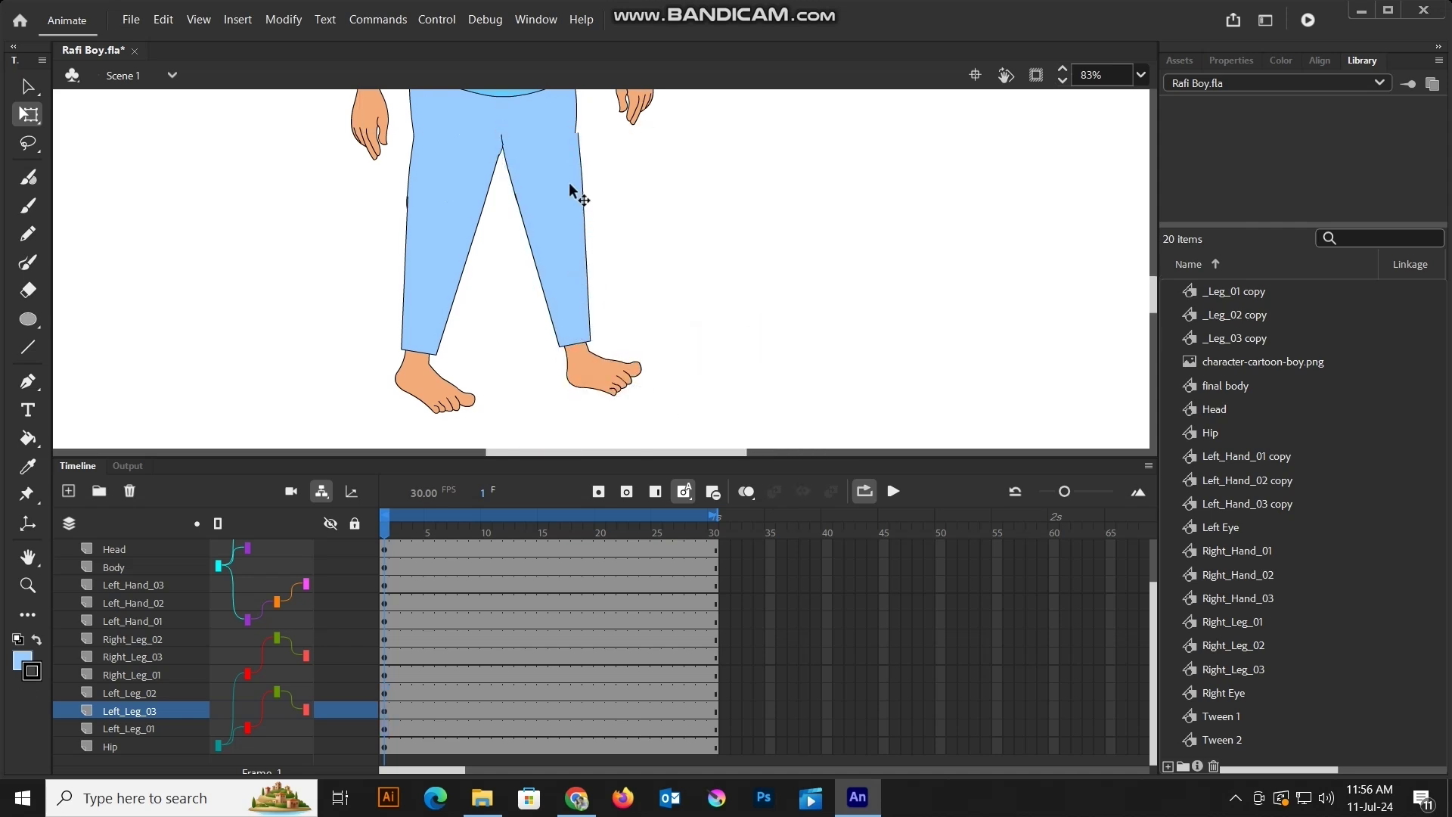
key("Left")
key("Left")
left_click(677, 189)
Shrink the left upper leg slightly from its inner top corner and nudge it outward to fit the hip.
scroll(550, 135, "up", 5)
left_click(573, 198)
left_click(696, 198)
left_click_drag(719, 197, 721, 222)
left_click(508, 213)
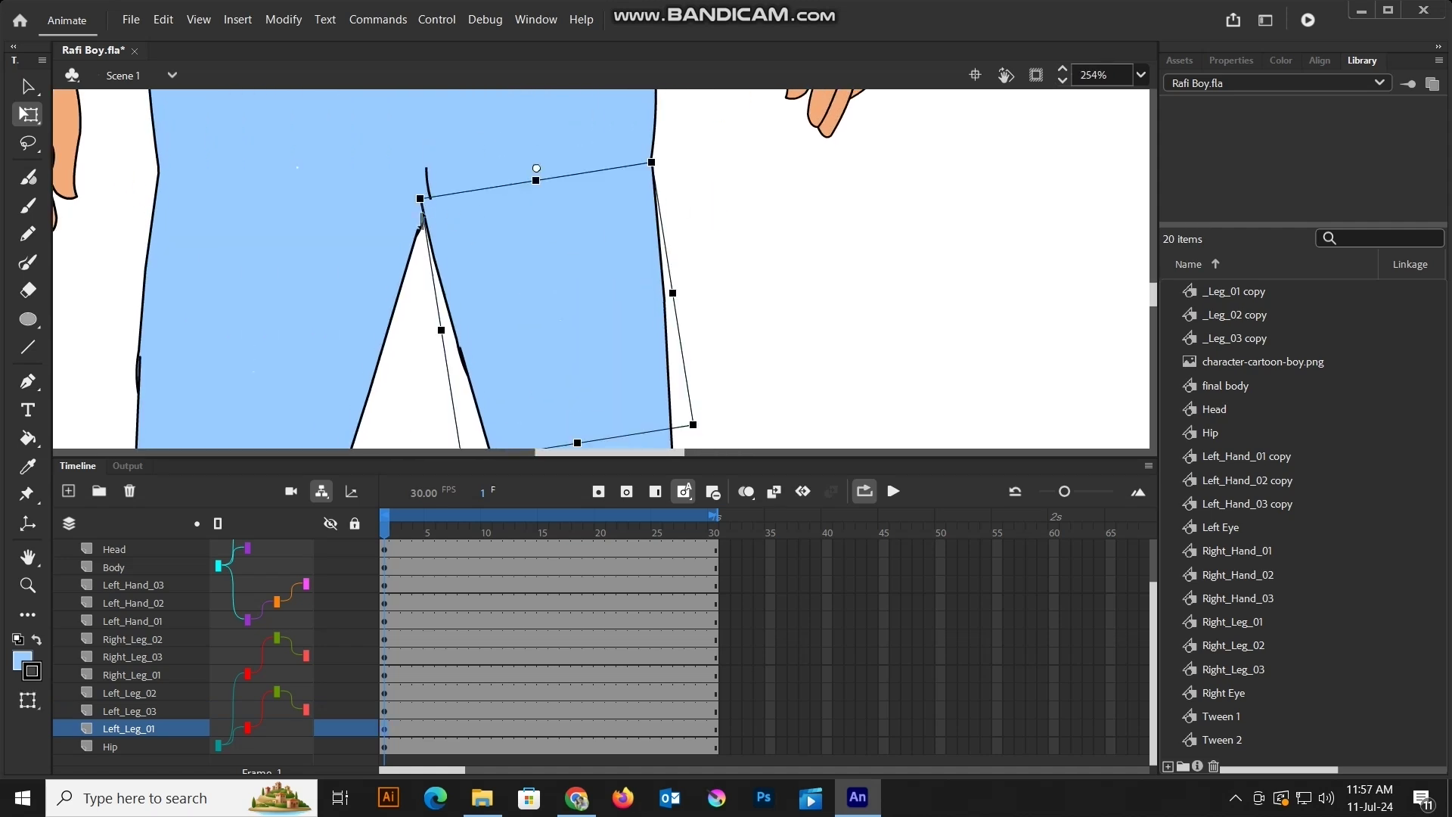
left_click_drag(421, 198, 428, 201)
key("Right")
key("Right")
left_click(710, 225)
left_click(591, 224)
left_click(596, 213)
Hide the layer parenting view, examine the left thigh's joint with the hip in outline mode, and restore the filled display.
left_click(321, 492)
left_click(306, 523)
scroll(478, 143, "down", 8)
scroll(591, 282, "up", 10)
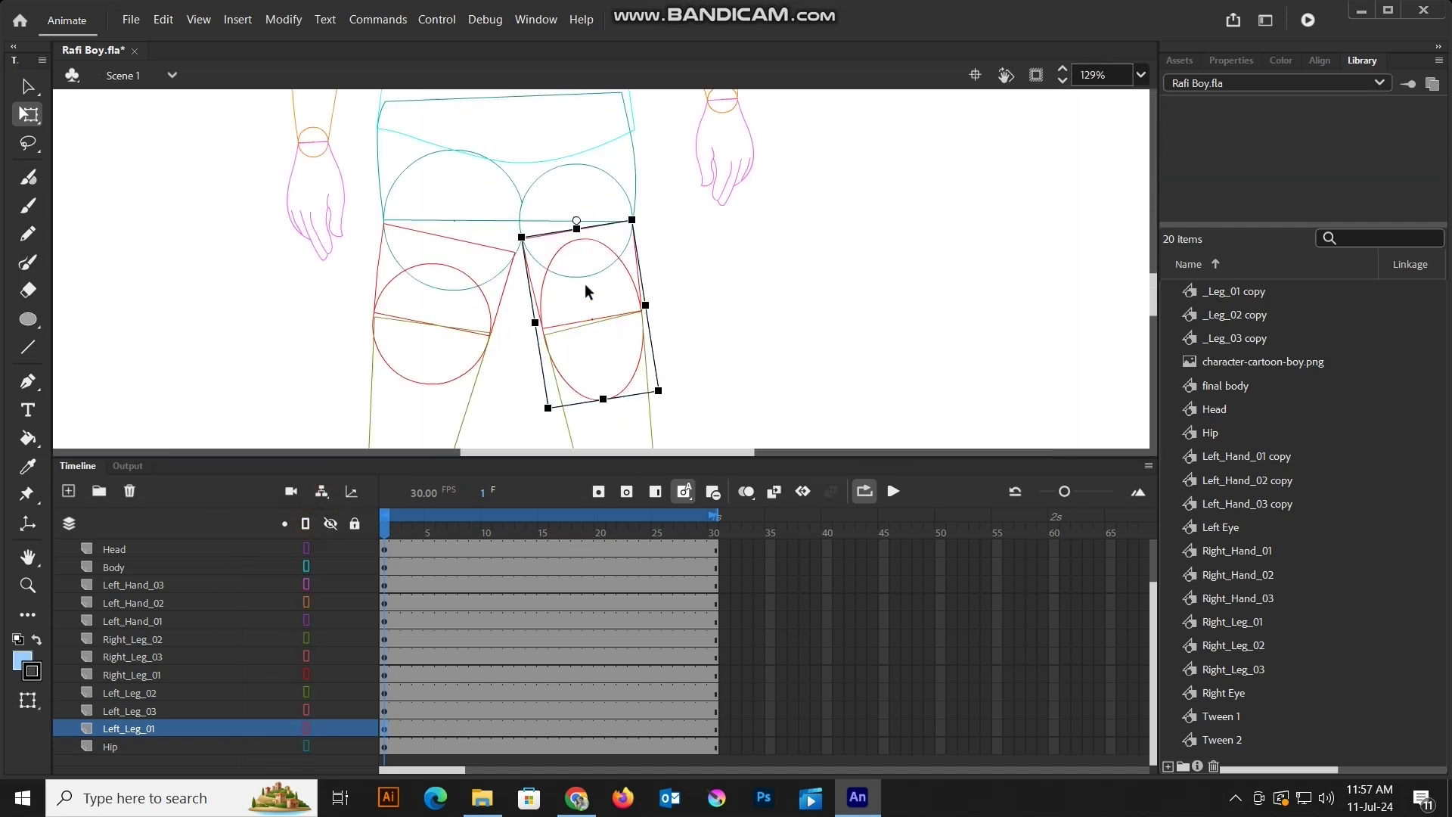
scroll(597, 189, "down", 2)
scroll(530, 198, "down", 4)
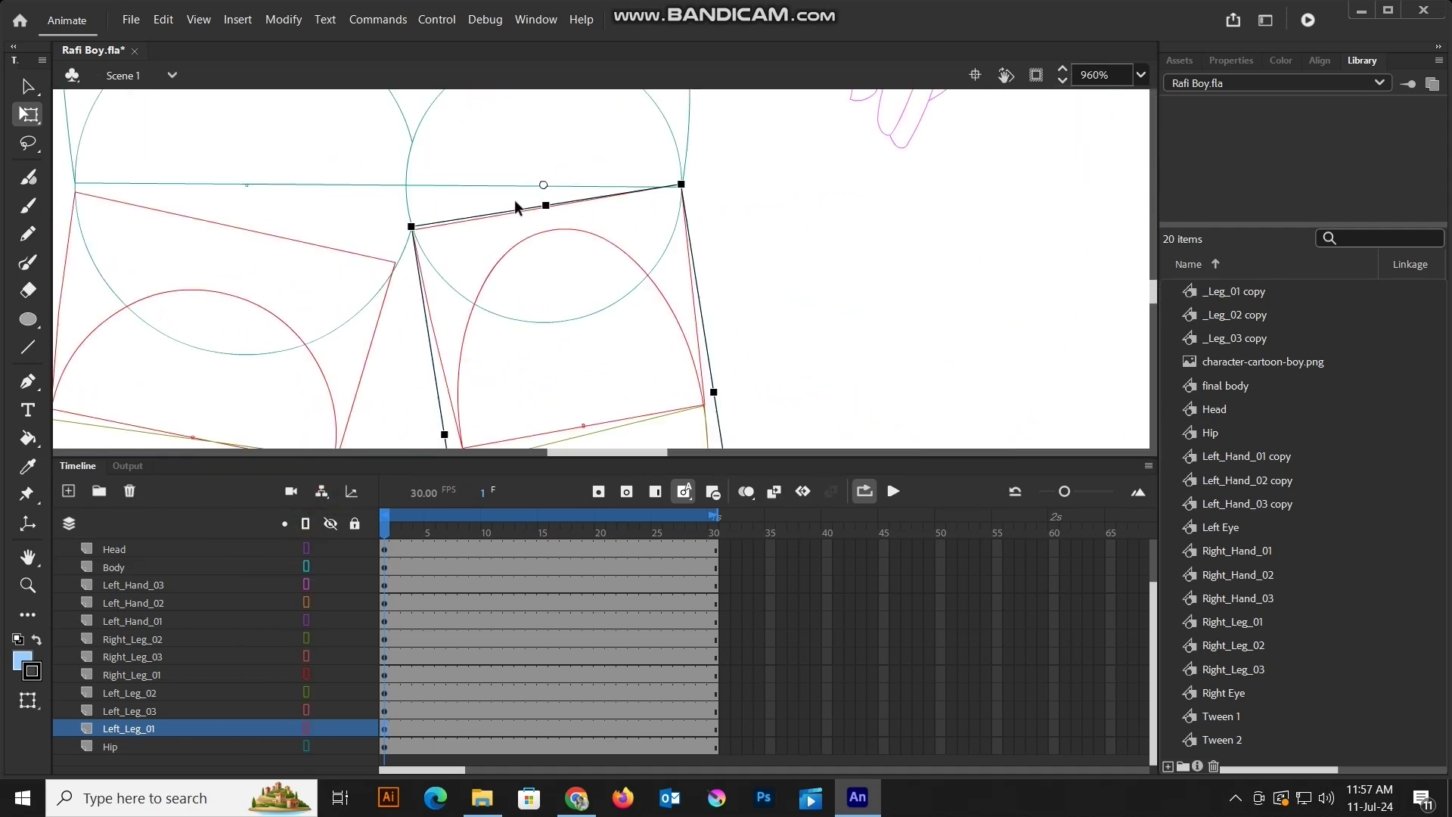
left_click(305, 524)
scroll(576, 299, "down", 4)
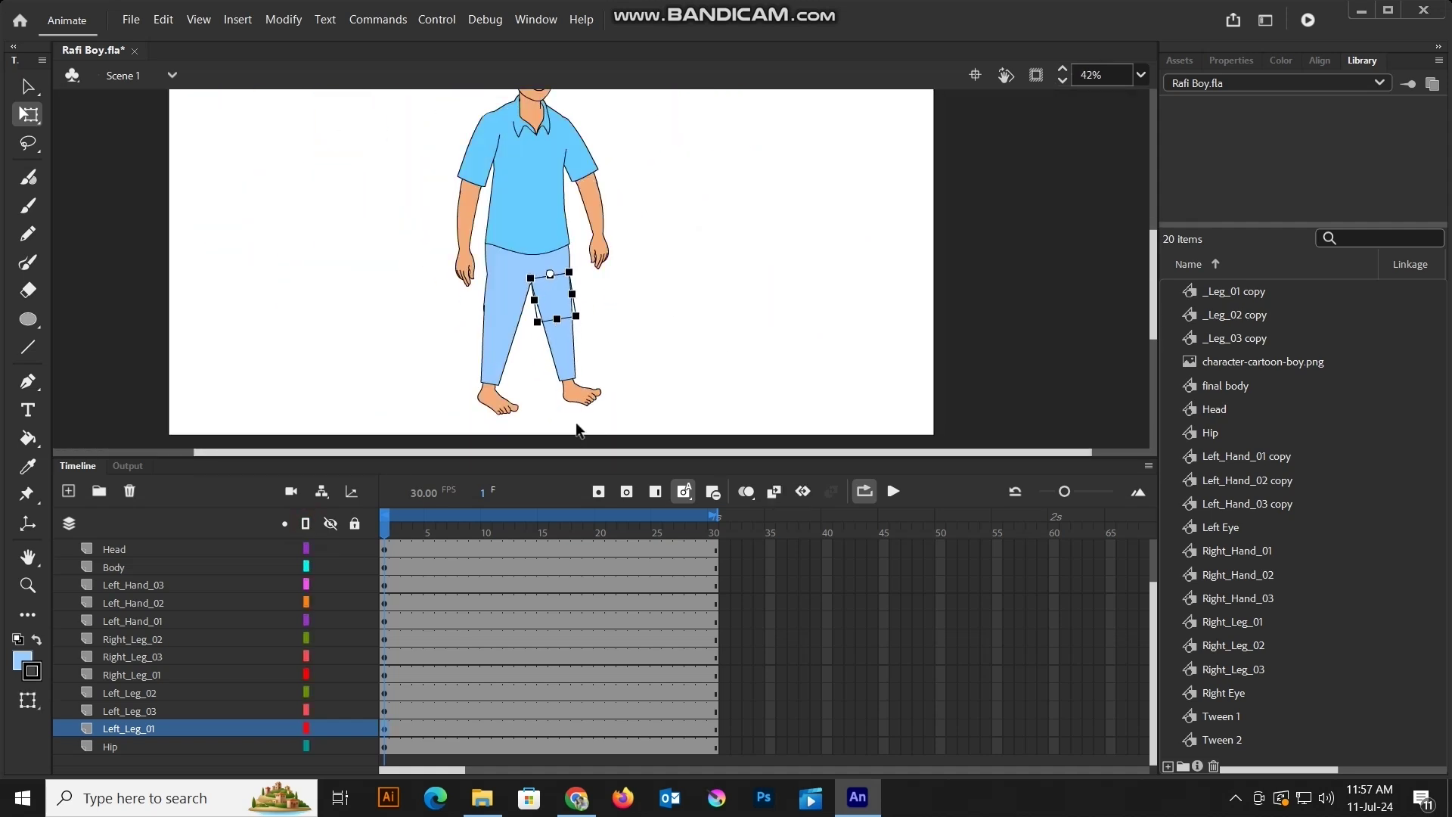
Select all three left leg parts together and rescale them slightly.
scroll(567, 285, "up", 2)
left_click(551, 228, "shift")
left_click(577, 372, "shift")
left_click_drag(568, 430, 650, 436)
left_click_drag(489, 281, 491, 280)
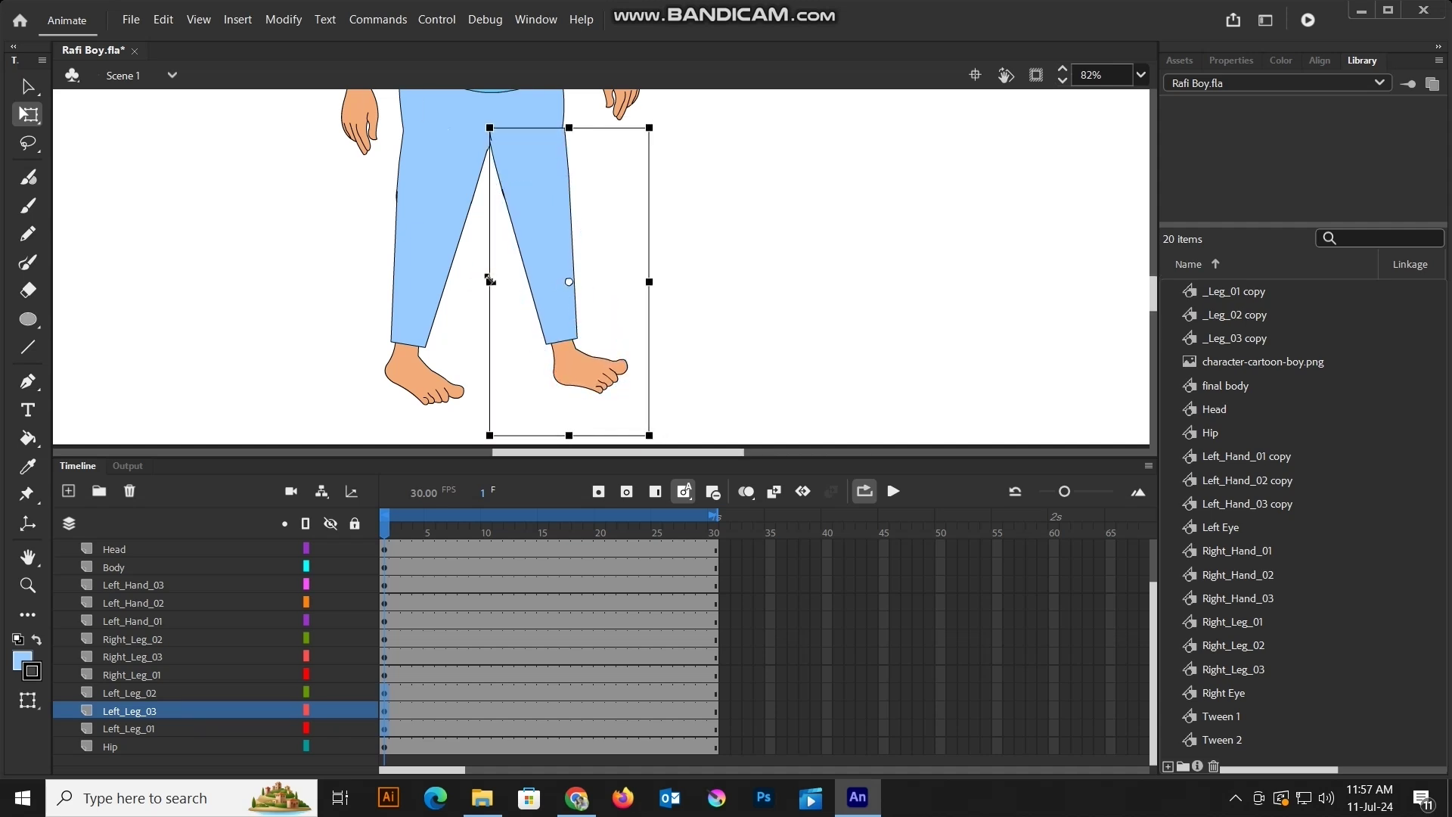
left_click(714, 154)
Try to resize and nudge the left upper leg to meet the hip's outer edge, and undo the last adjustments.
scroll(576, 171, "up", 3)
left_click(576, 171)
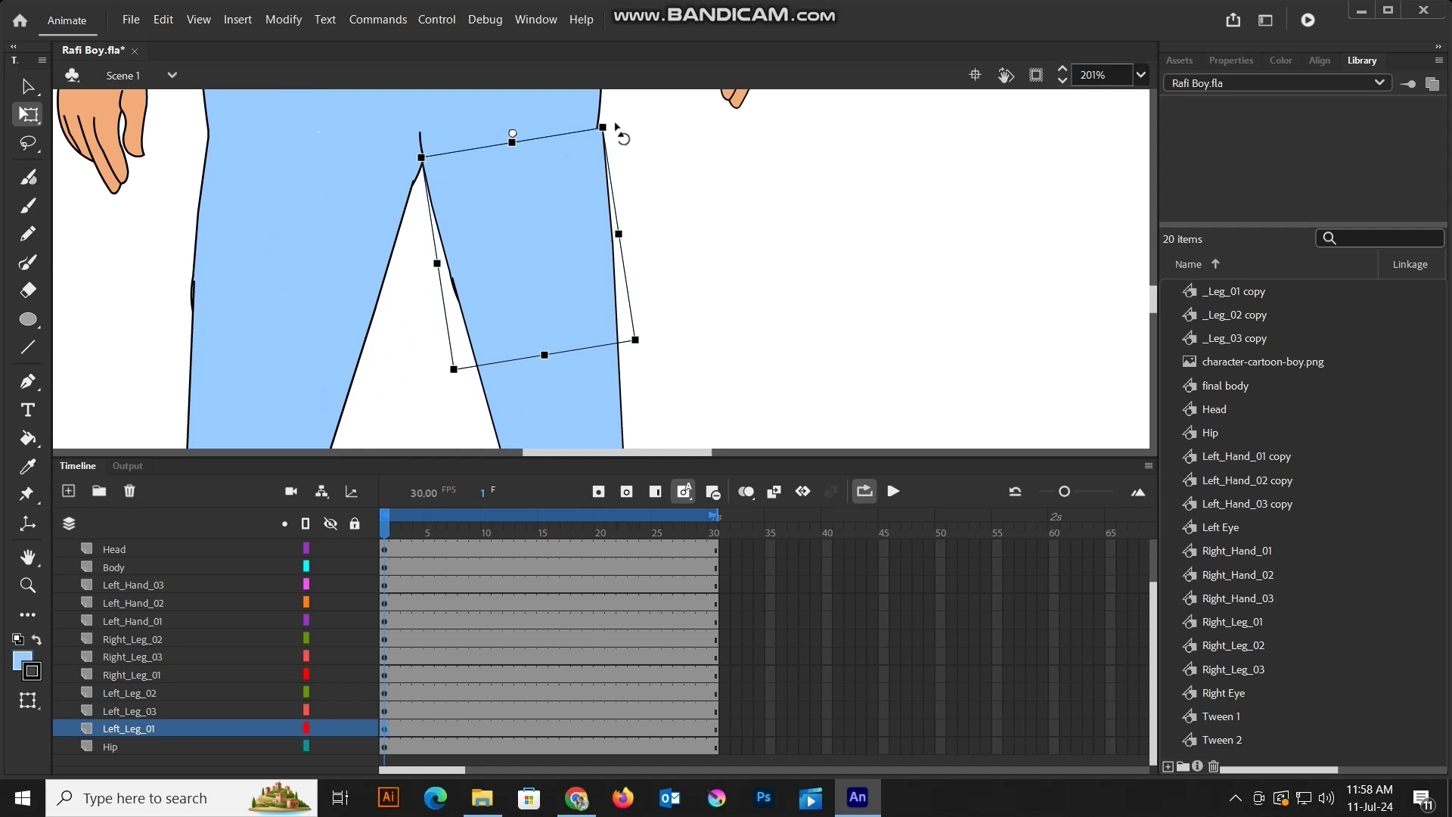
scroll(508, 116, "up", 3)
scroll(512, 144, "up", 1)
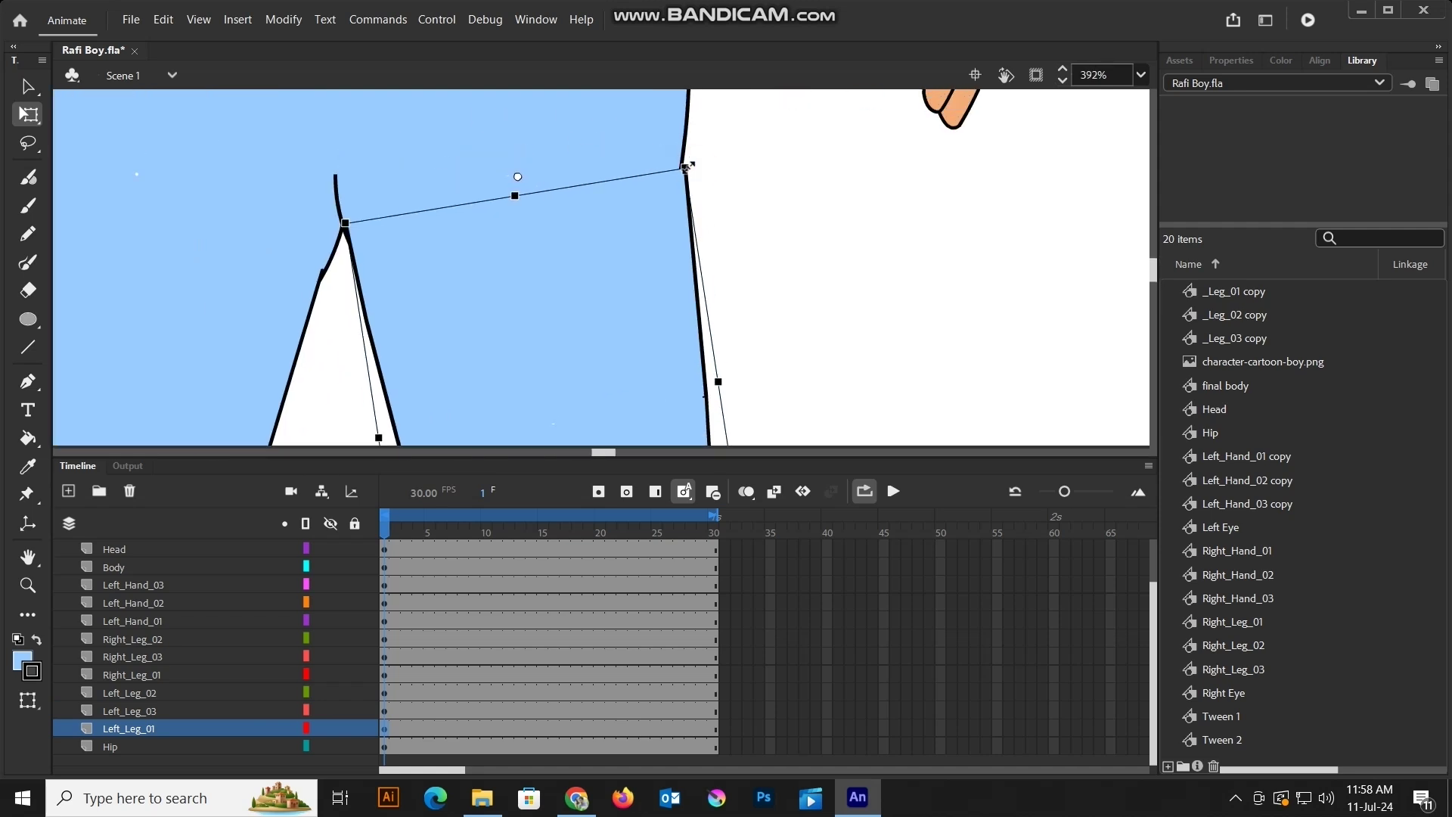
left_click_drag(684, 168, 685, 171)
key("Left")
key("Right")
key("Left")
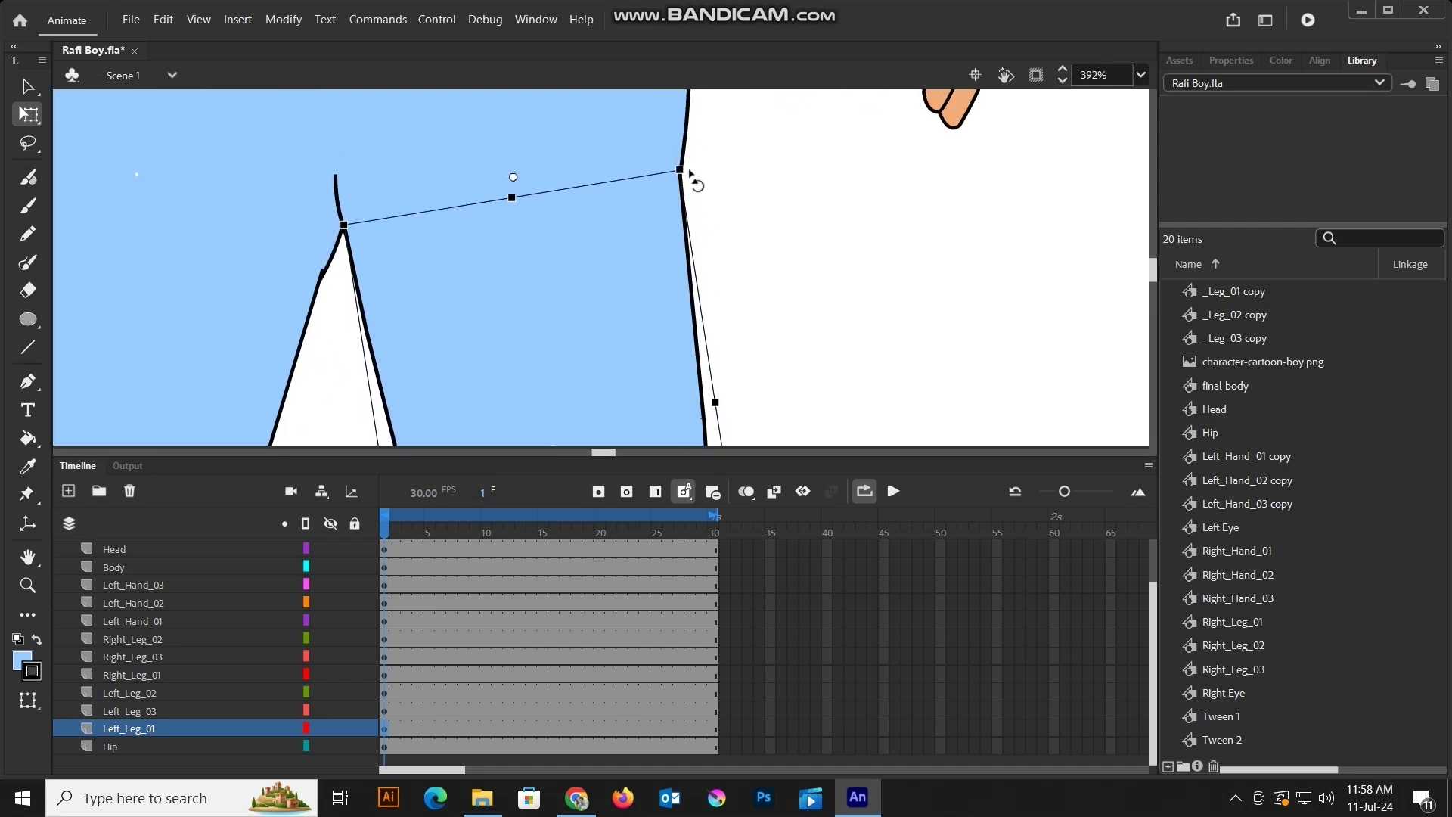
key("Right")
key("Left")
left_click(755, 178)
scroll(484, 170, "down", 8)
key("ctrl+z")
key("ctrl+z")
key("ctrl+z")
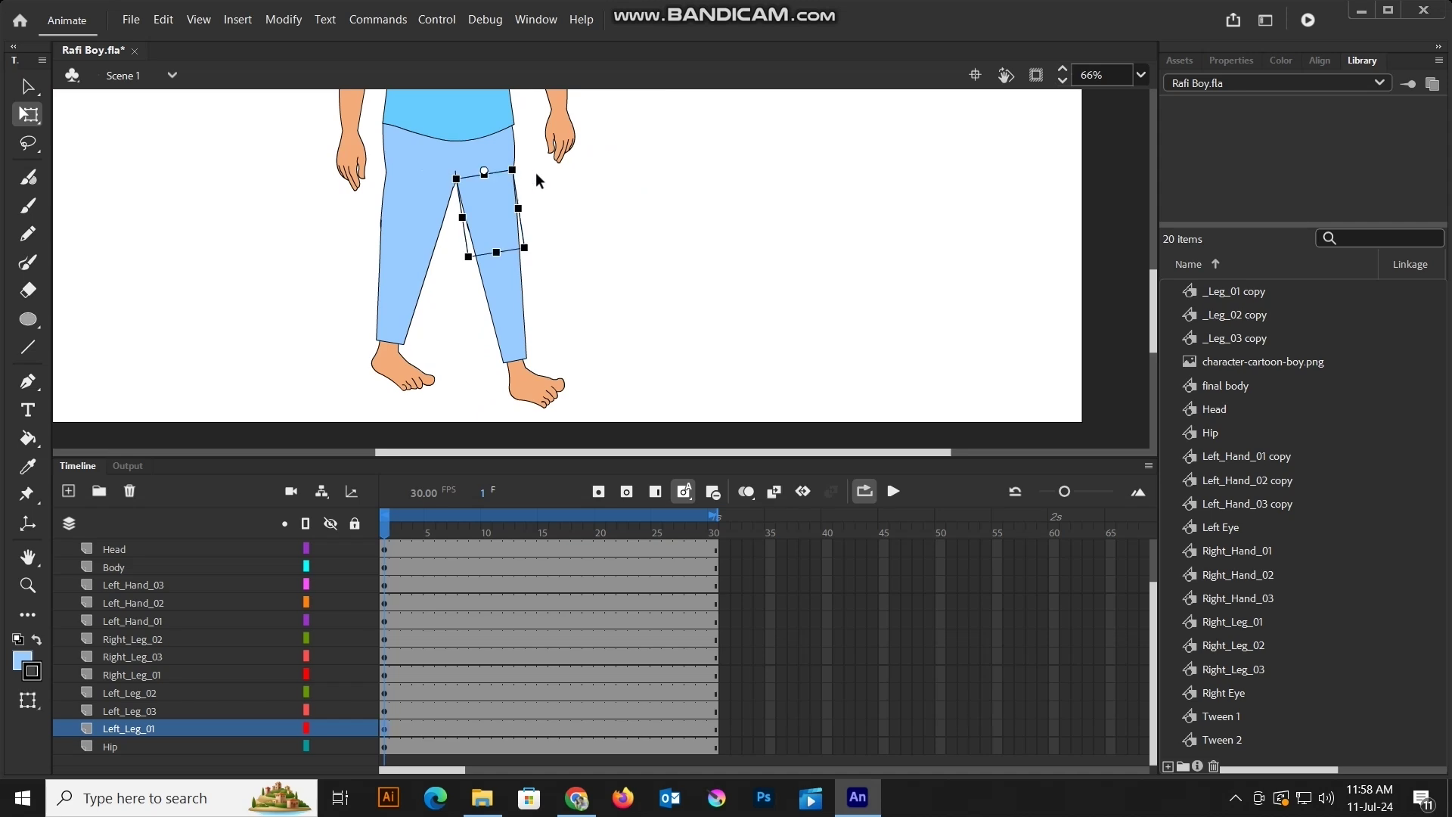
Enlarge the left thigh, lower leg and foot together by a small amount.
left_click(511, 252)
left_click(548, 378)
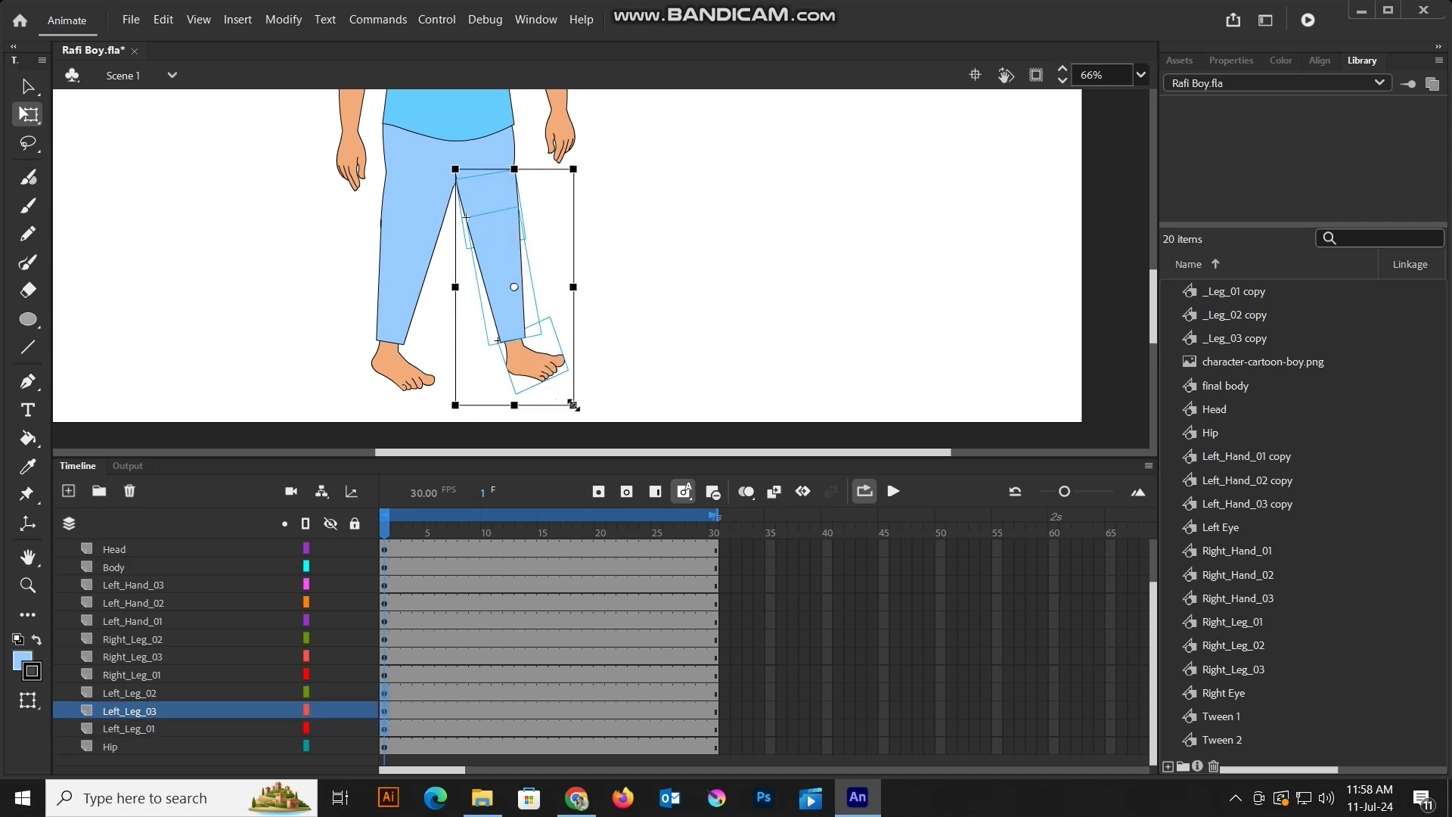
left_click_drag(579, 408, 584, 414)
left_click(653, 286)
Reposition the left upper leg so its outer edge lines up with the hip outline.
scroll(495, 183, "up", 5)
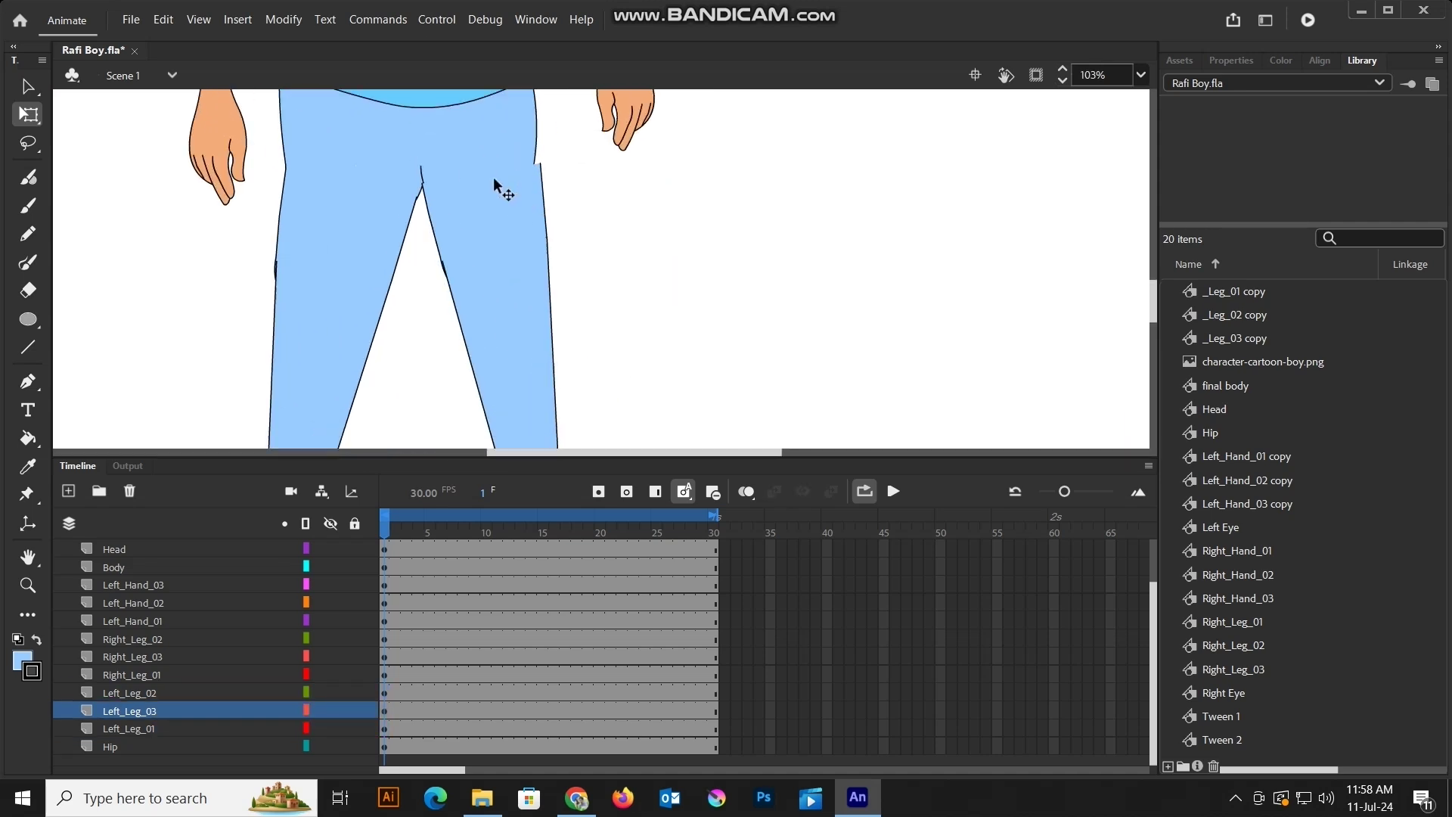
left_click_drag(528, 170, 573, 241)
left_click(574, 240)
scroll(496, 171, "down", 3)
scroll(542, 220, "up", 2)
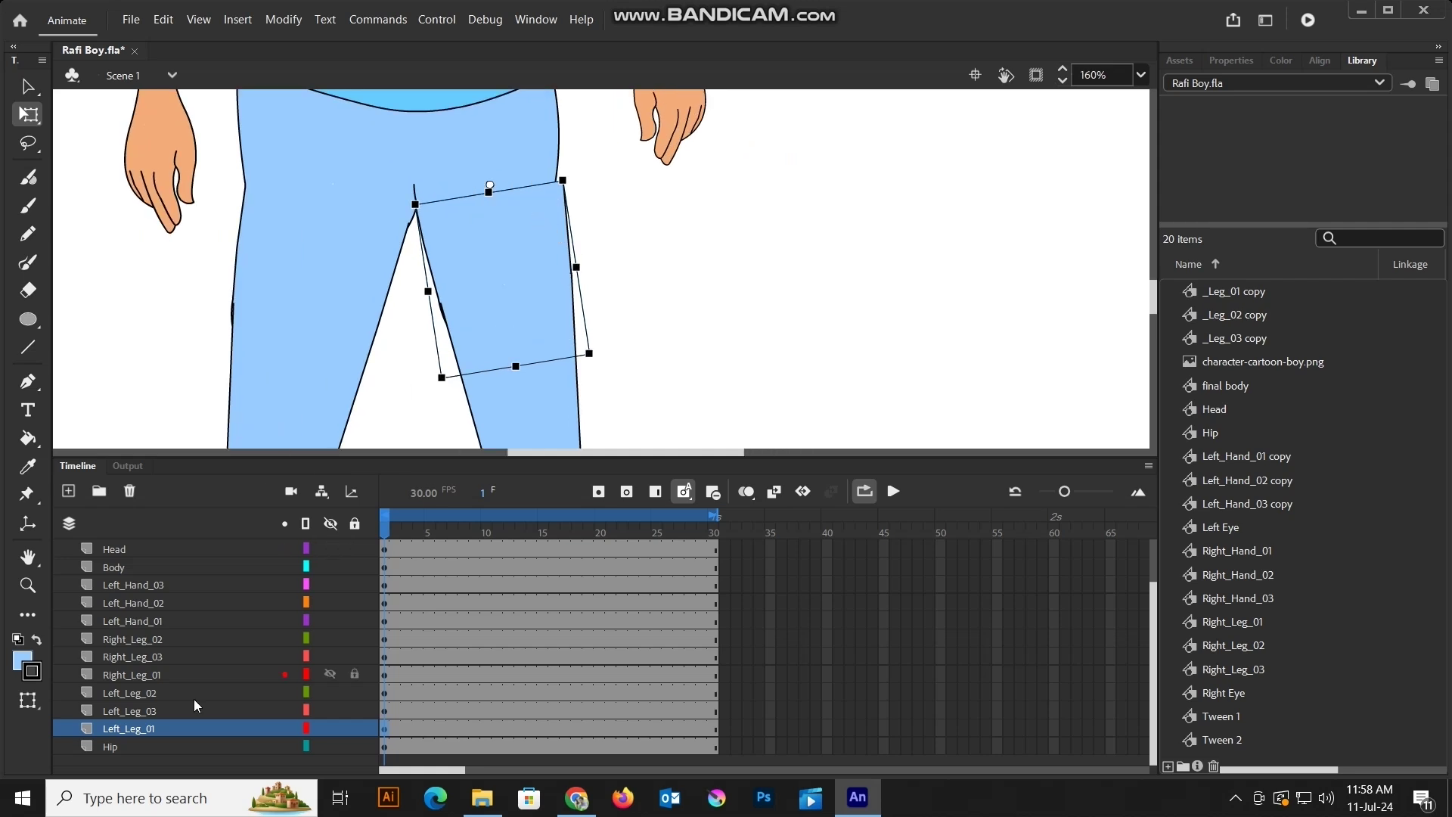
Open the _Leg_01 copy symbol, move the thigh's top corners to meet the hip outline, and return to Scene 1.
double_click(496, 242)
scroll(496, 242, "up", 2)
left_click_drag(607, 170, 593, 169)
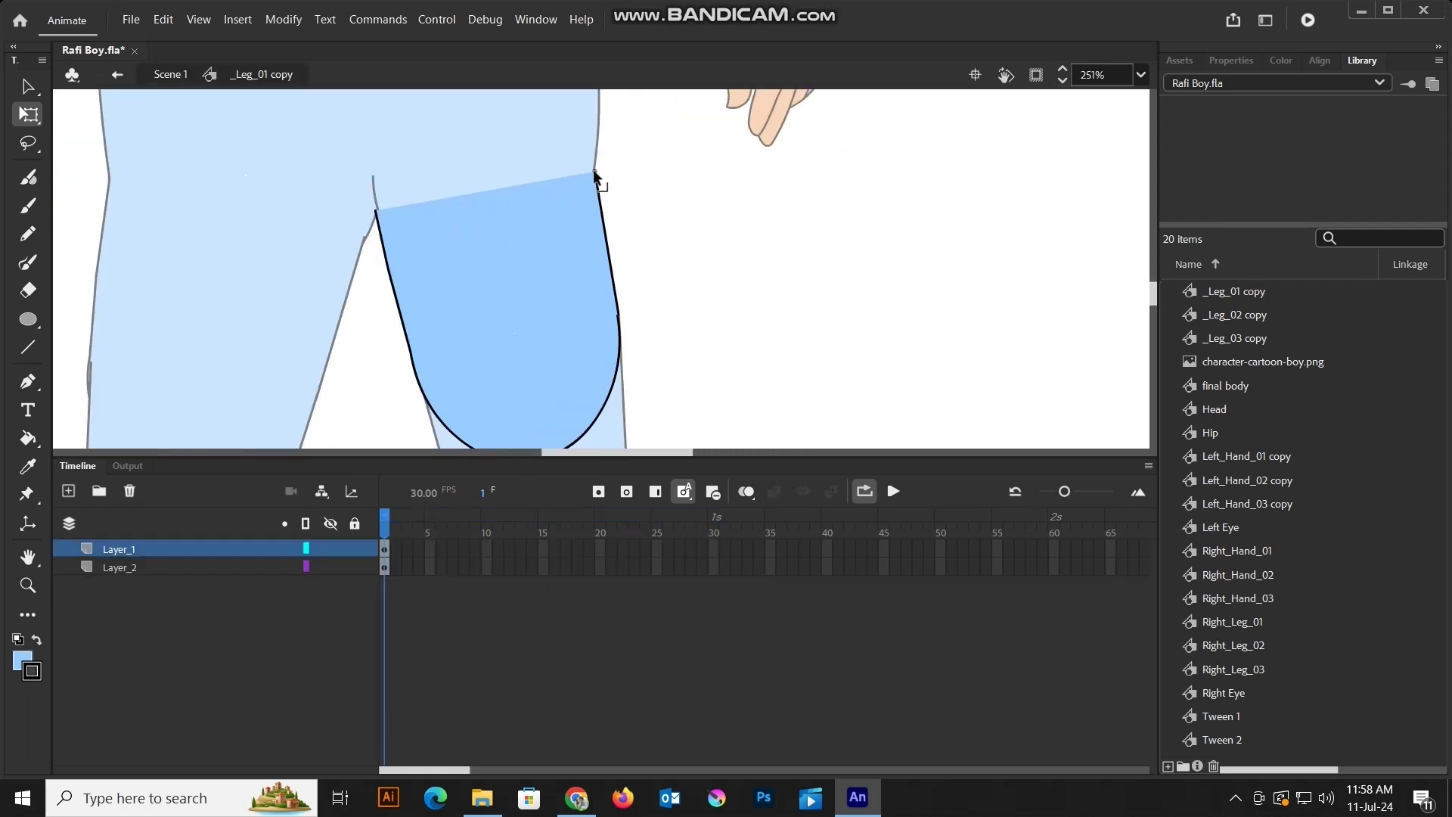
scroll(376, 206, "up", 4)
left_click_drag(371, 218, 372, 214)
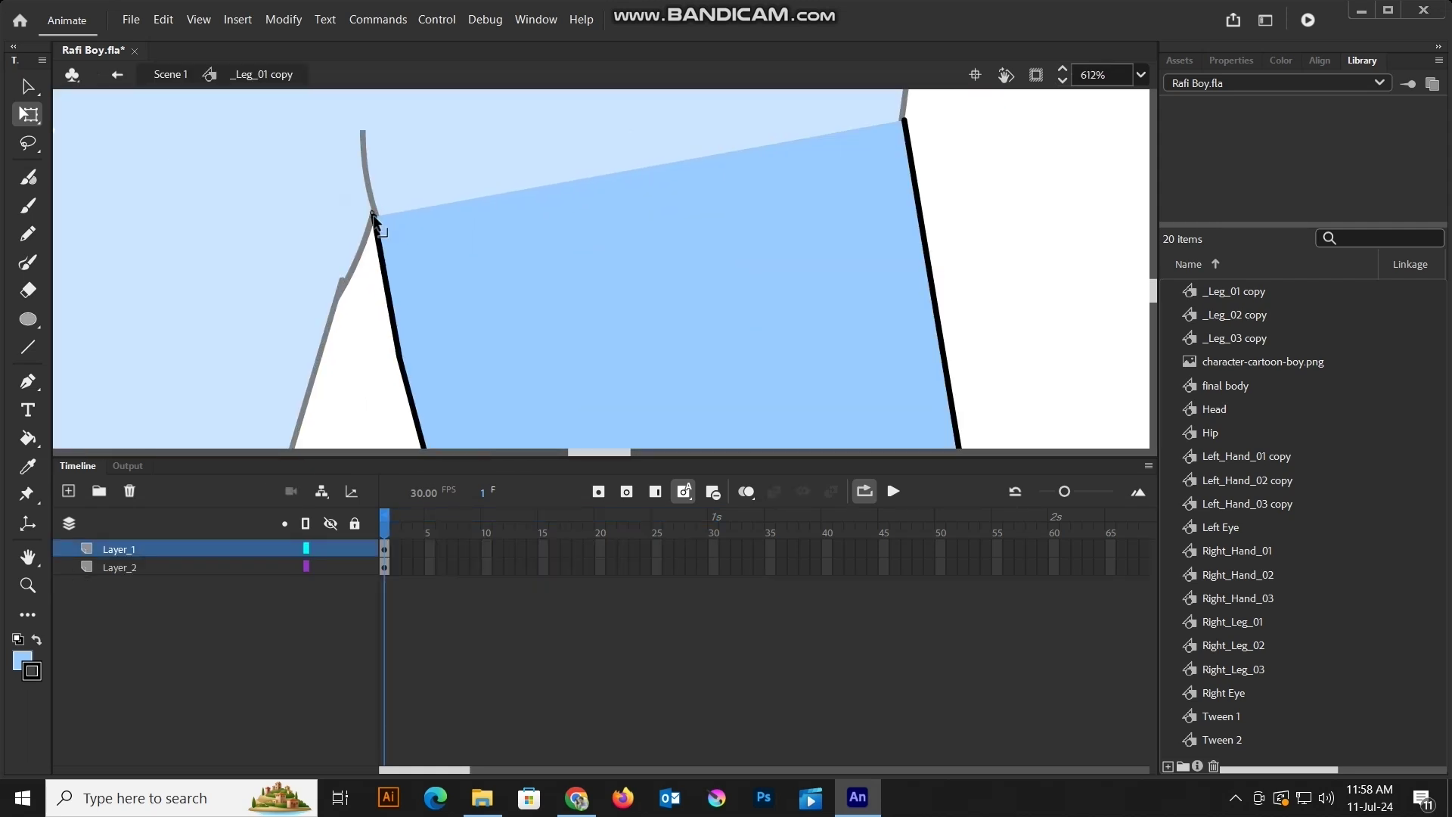
left_click_drag(903, 121, 899, 120)
scroll(495, 180, "down", 3)
left_click(186, 74)
scroll(551, 199, "down", 7)
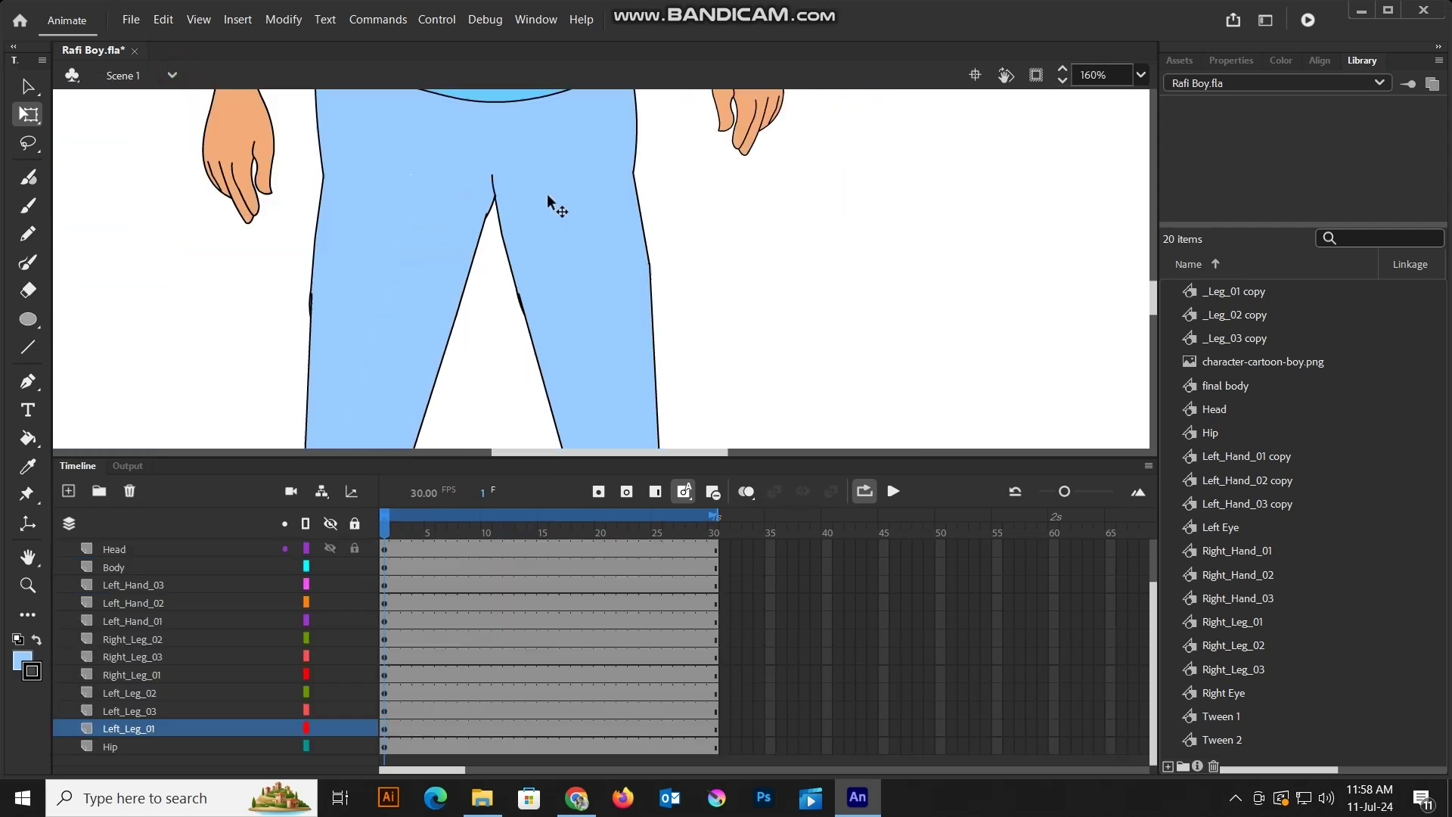
Rotate both arms about the shoulders so the right hand reaches in front of the hips and the left hand hangs beside the body.
scroll(630, 272, "down", 1)
left_click(545, 238)
left_click_drag(584, 289, 563, 325)
key("ctrl+z")
left_click(635, 291)
left_click_drag(645, 284, 629, 344)
left_click(425, 161)
left_click_drag(447, 222, 484, 223)
left_click(684, 217)
scroll(673, 214, "up", 2)
left_click(561, 181)
left_click_drag(594, 231, 609, 316)
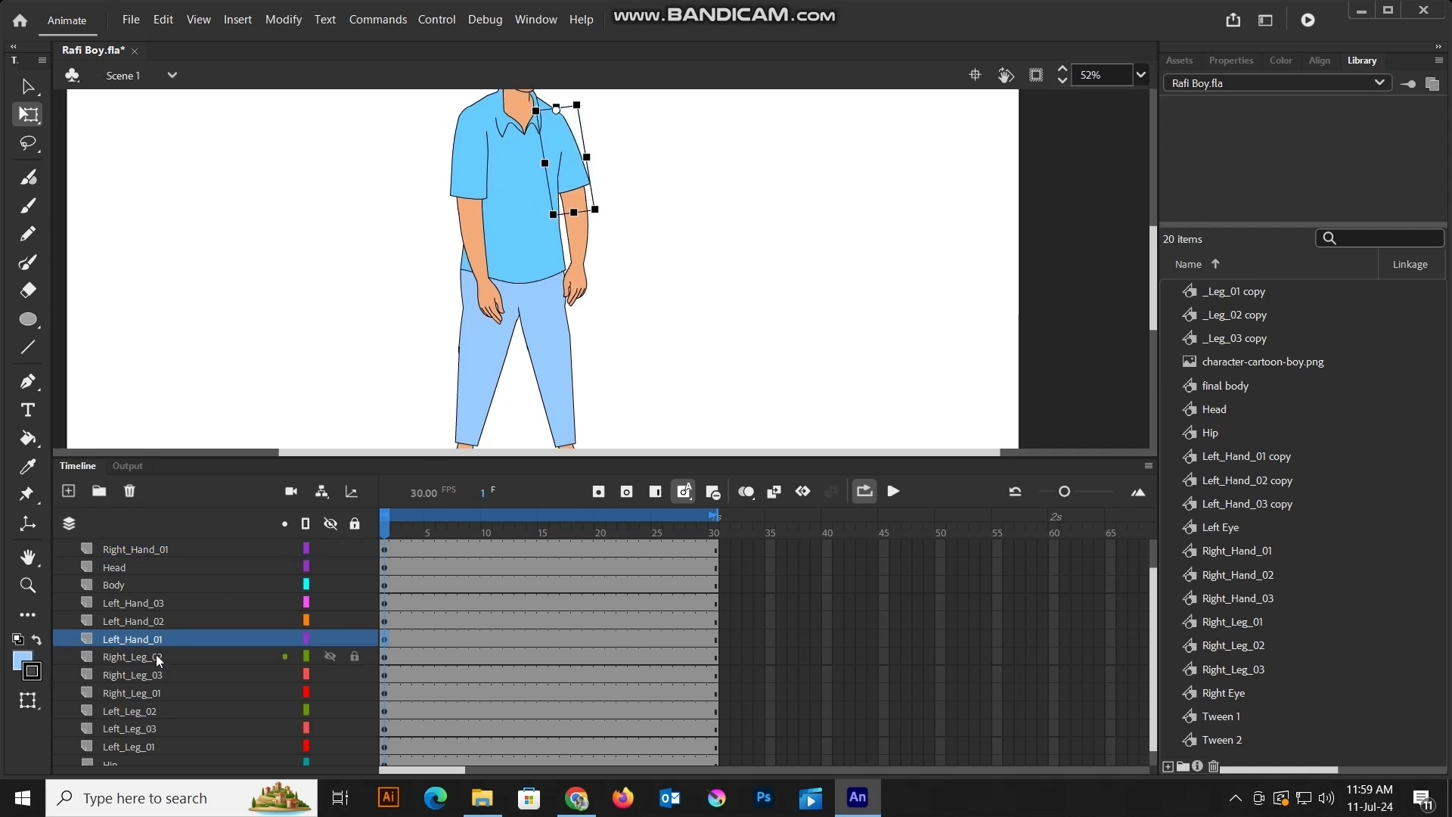
Identify the left arm's layers and rotate the left upper arm slightly outward from the torso.
left_click(127, 585)
left_click(579, 183)
scroll(163, 650, "up", 1)
left_click(127, 584)
left_click(132, 549)
left_click(132, 639)
left_click(132, 656)
left_click(132, 674)
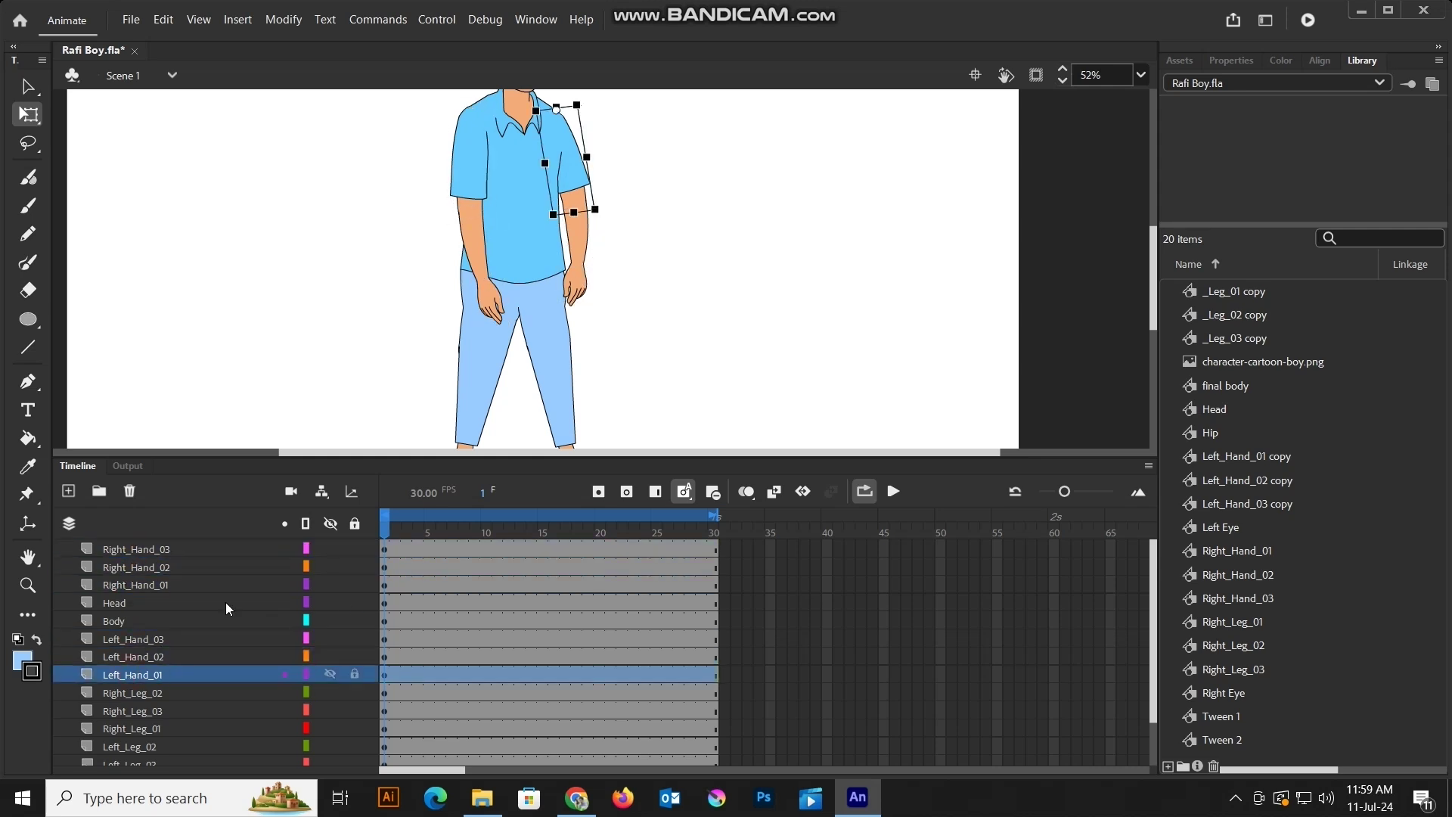
left_click_drag(607, 222, 640, 251)
Move the Left_Hand_03, Left_Hand_02 and Left_Hand_01 layers below the Hip layer.
scroll(155, 660, "down", 1)
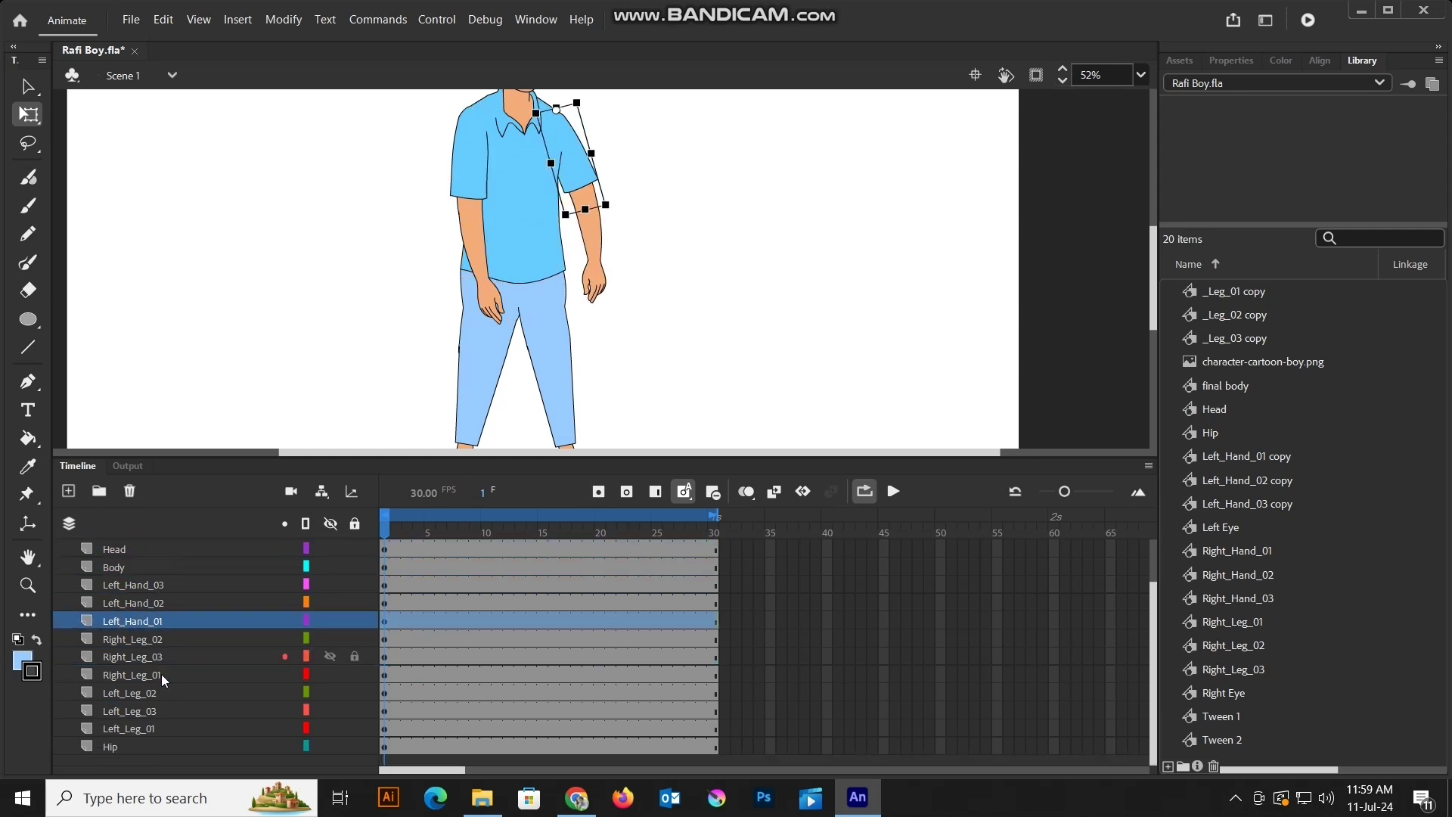
scroll(151, 651, "up", 1)
left_click(137, 602)
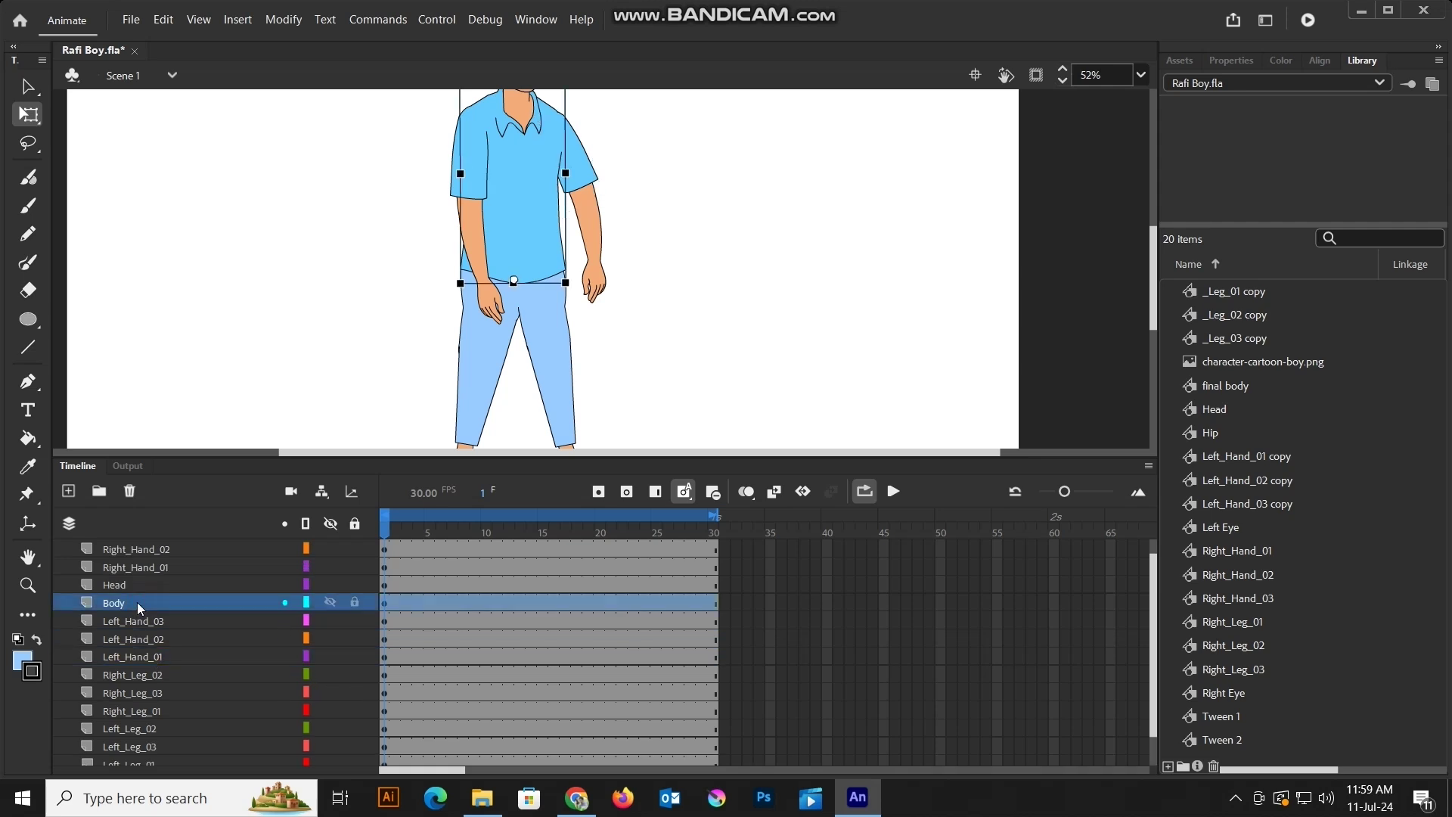
left_click(709, 370)
left_click(1235, 798)
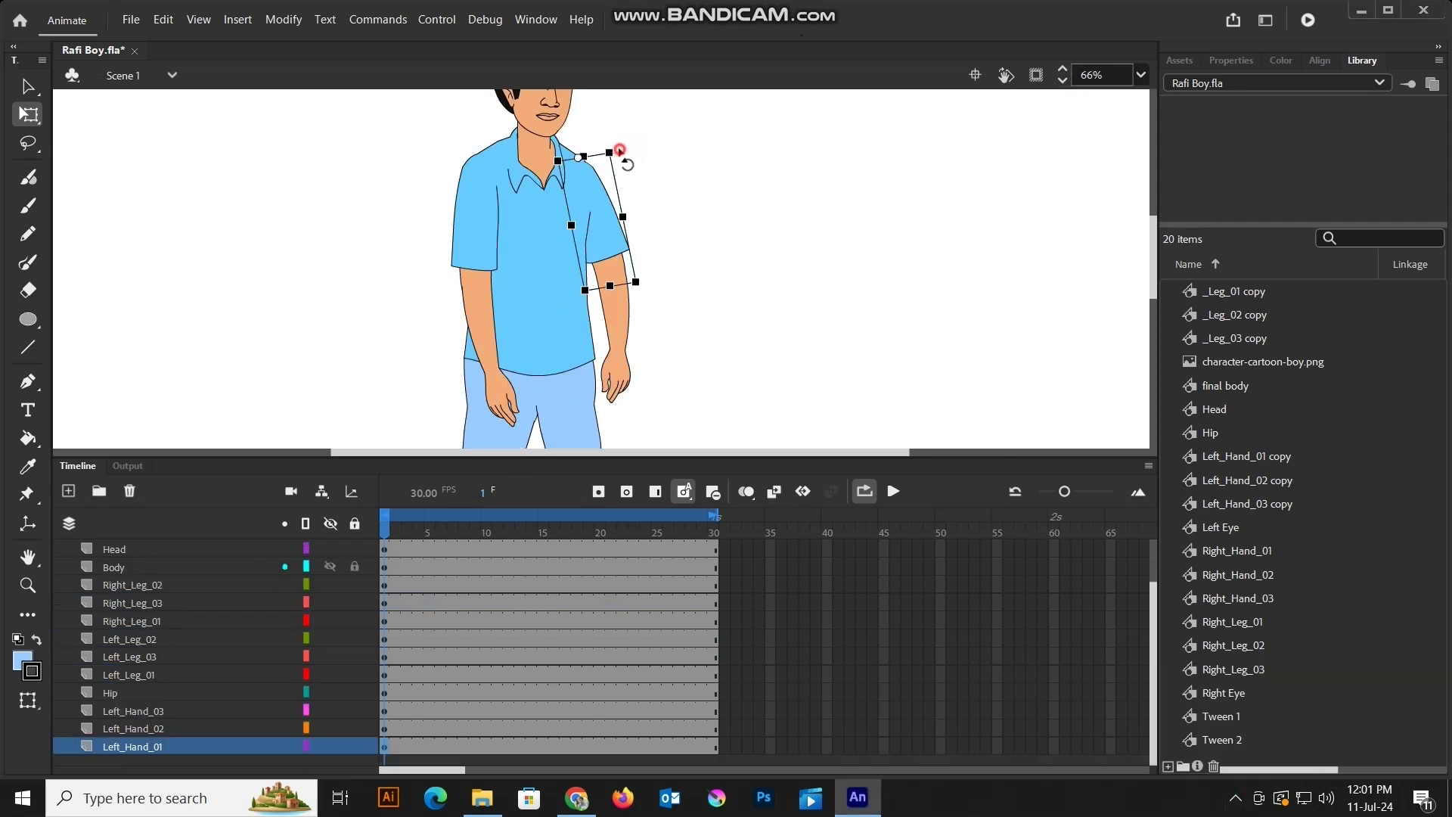
Rotate the left upper arm inward and swing the right upper arm further forward across the torso.
left_click_drag(626, 149, 626, 164)
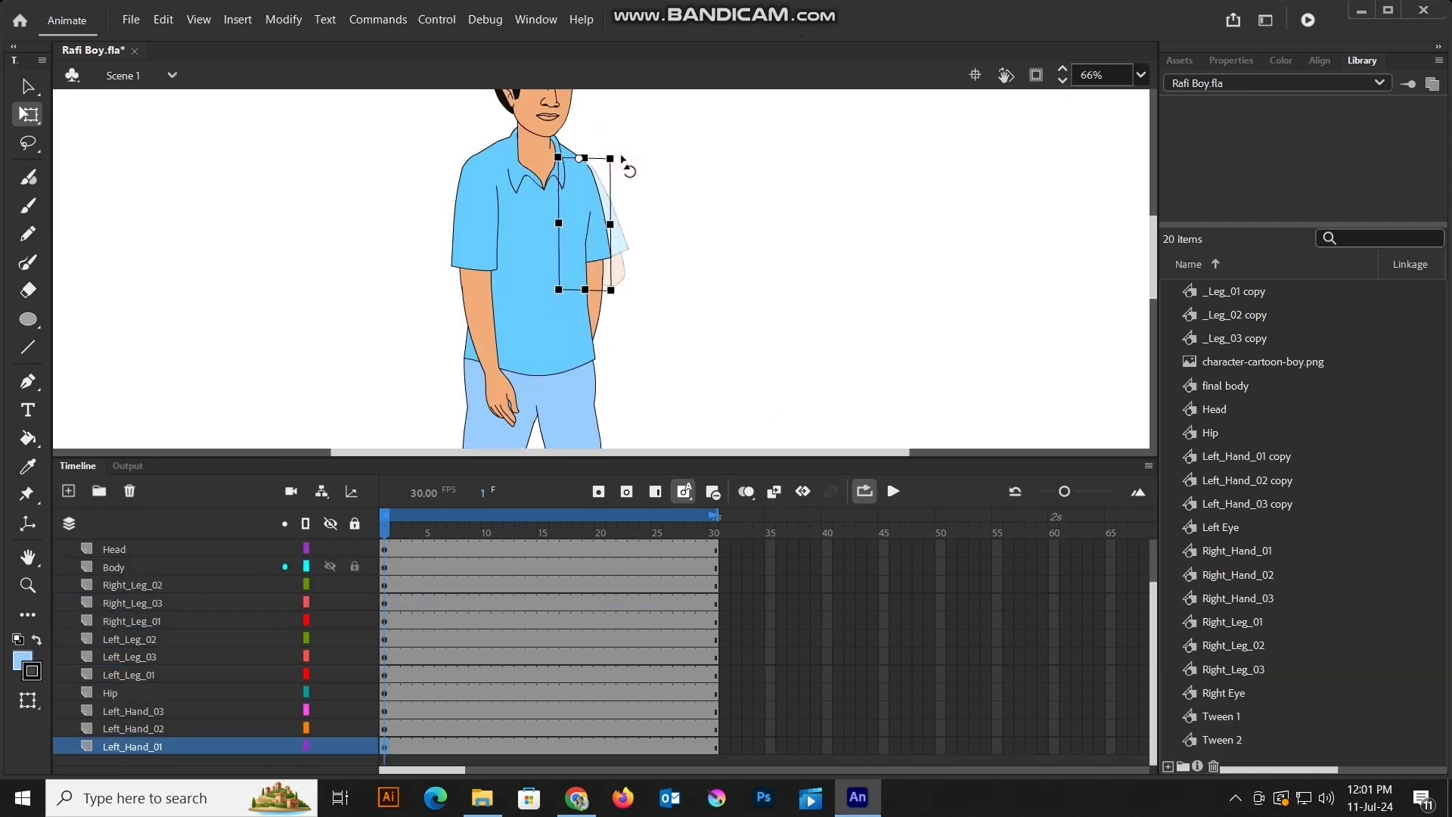
left_click(667, 189)
scroll(669, 195, "down", 3)
scroll(630, 260, "up", 1)
left_click(506, 220)
mouse_move(525, 249)
left_mouse_down()
mouse_move(599, 263)
mouse_move(537, 267)
left_mouse_up()
Try to swing the left arm back behind the torso with its forearm bent, and undo these rotations.
left_click(582, 215)
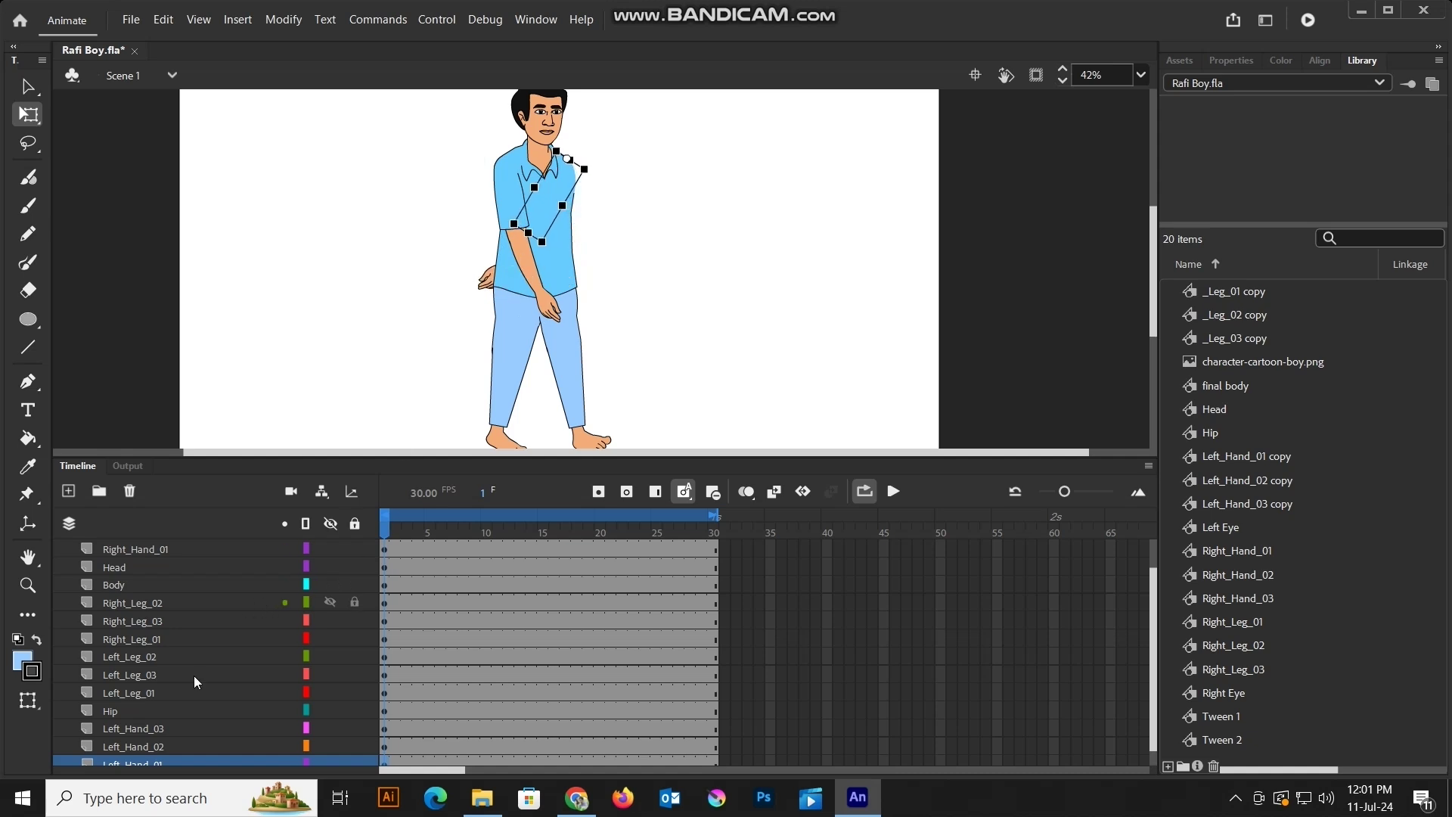
left_click(147, 746)
left_click_drag(551, 236, 555, 245)
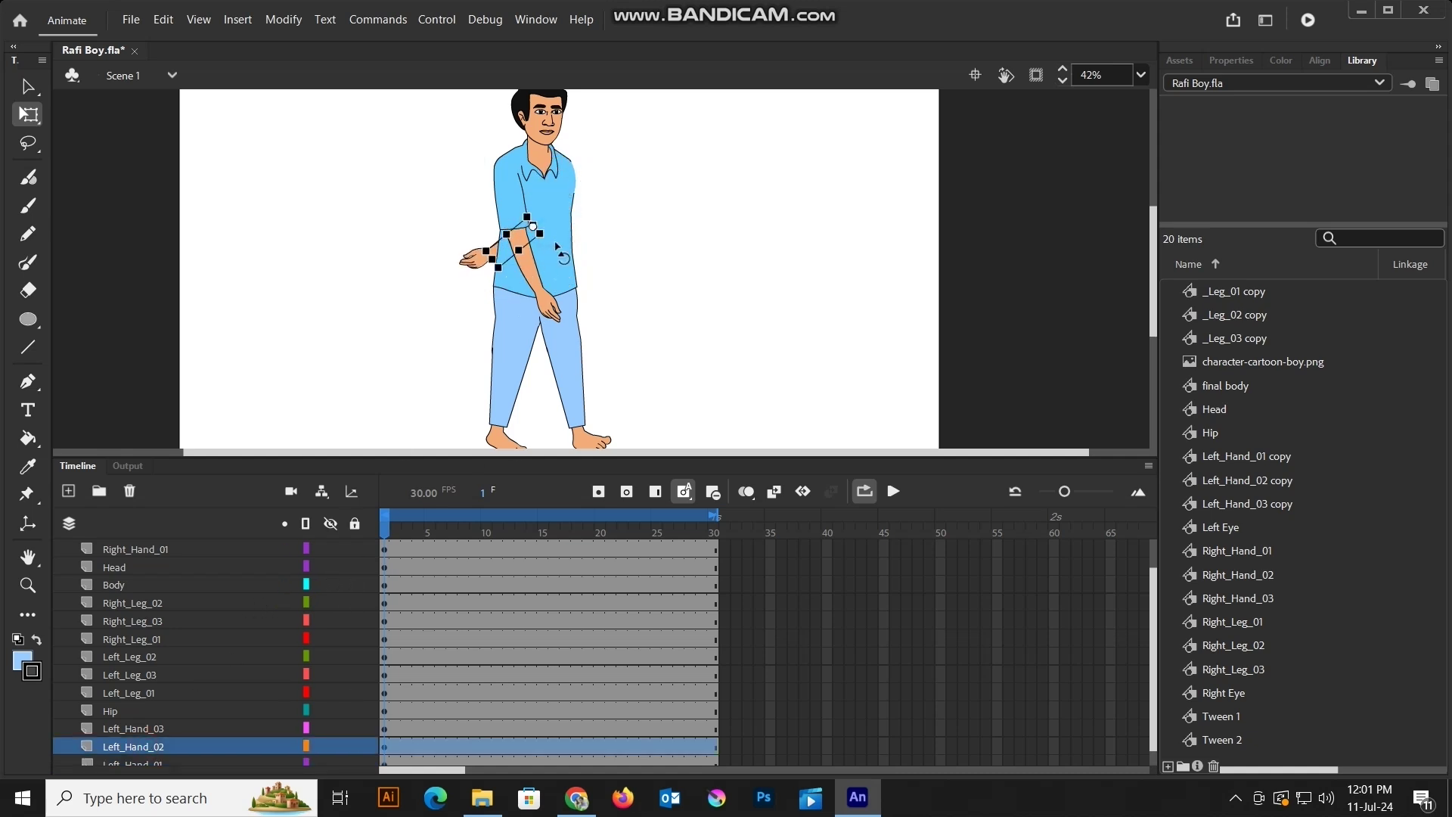
key("ctrl+minus")
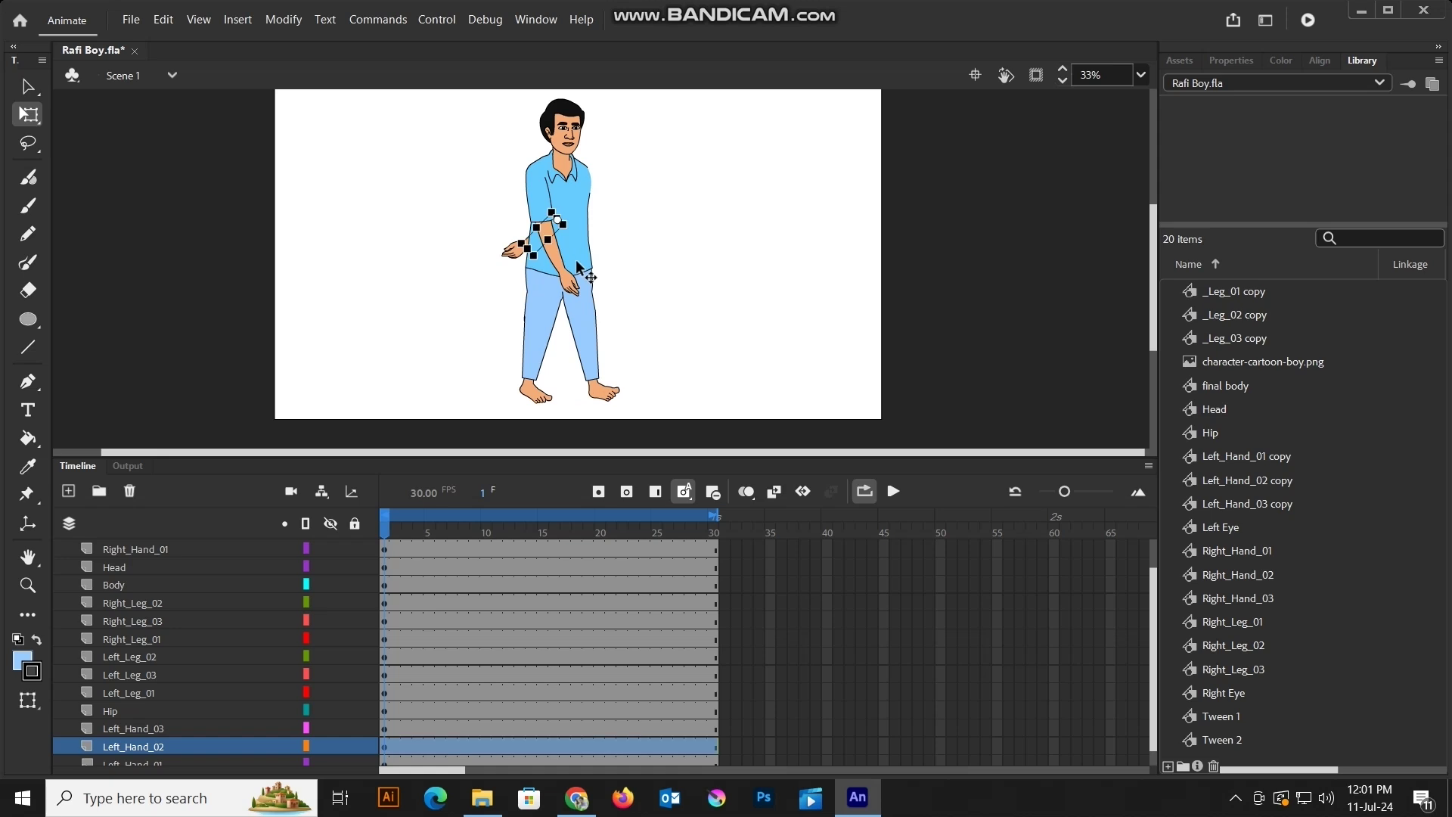
key("ctrl+z")
key("ctrl+z")
key("ctrl+z")
key("ctrl+z")
Rotate the left upper arm slightly outward so it hangs just beside the torso.
left_click(590, 182)
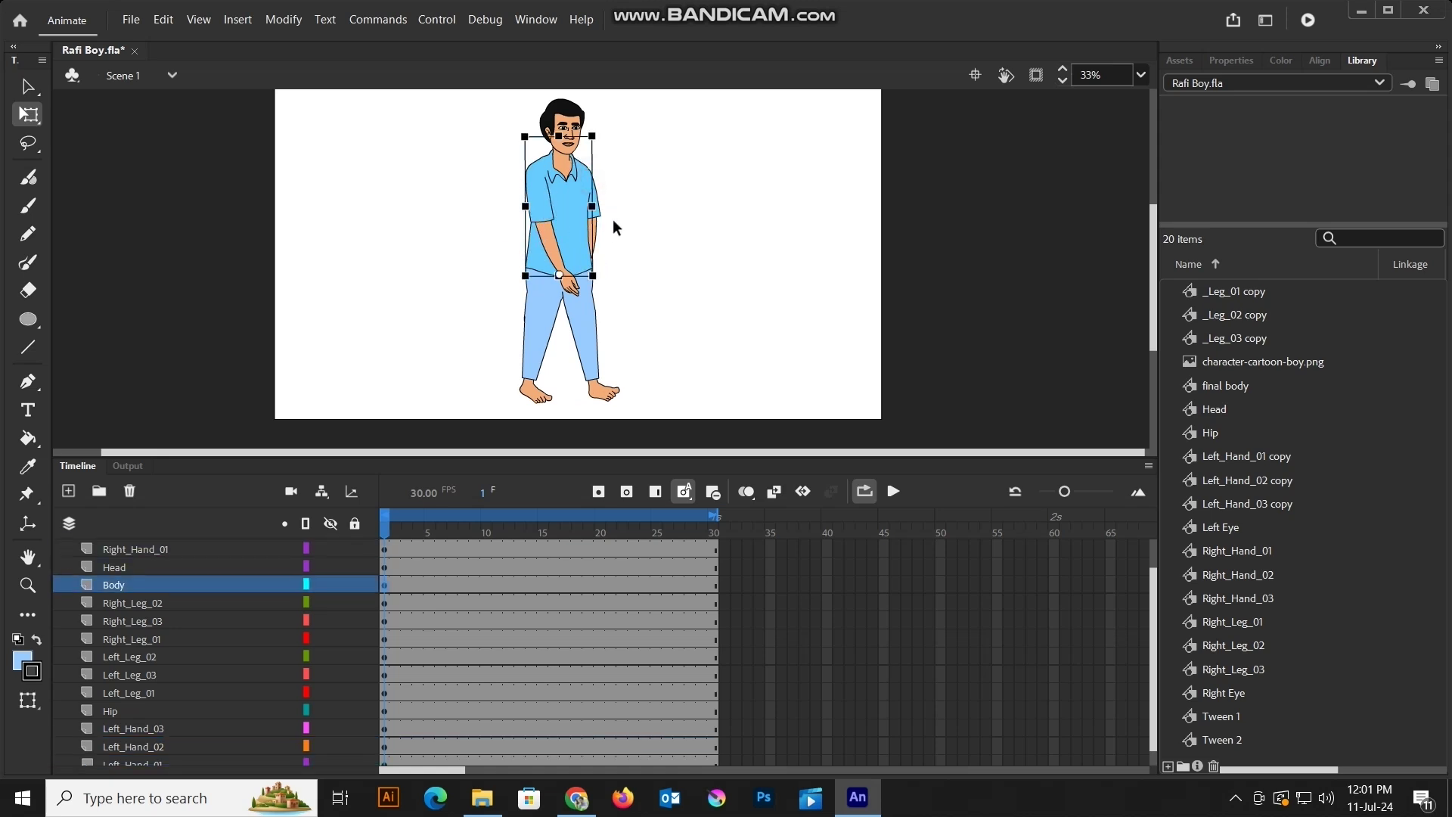
left_click(598, 213)
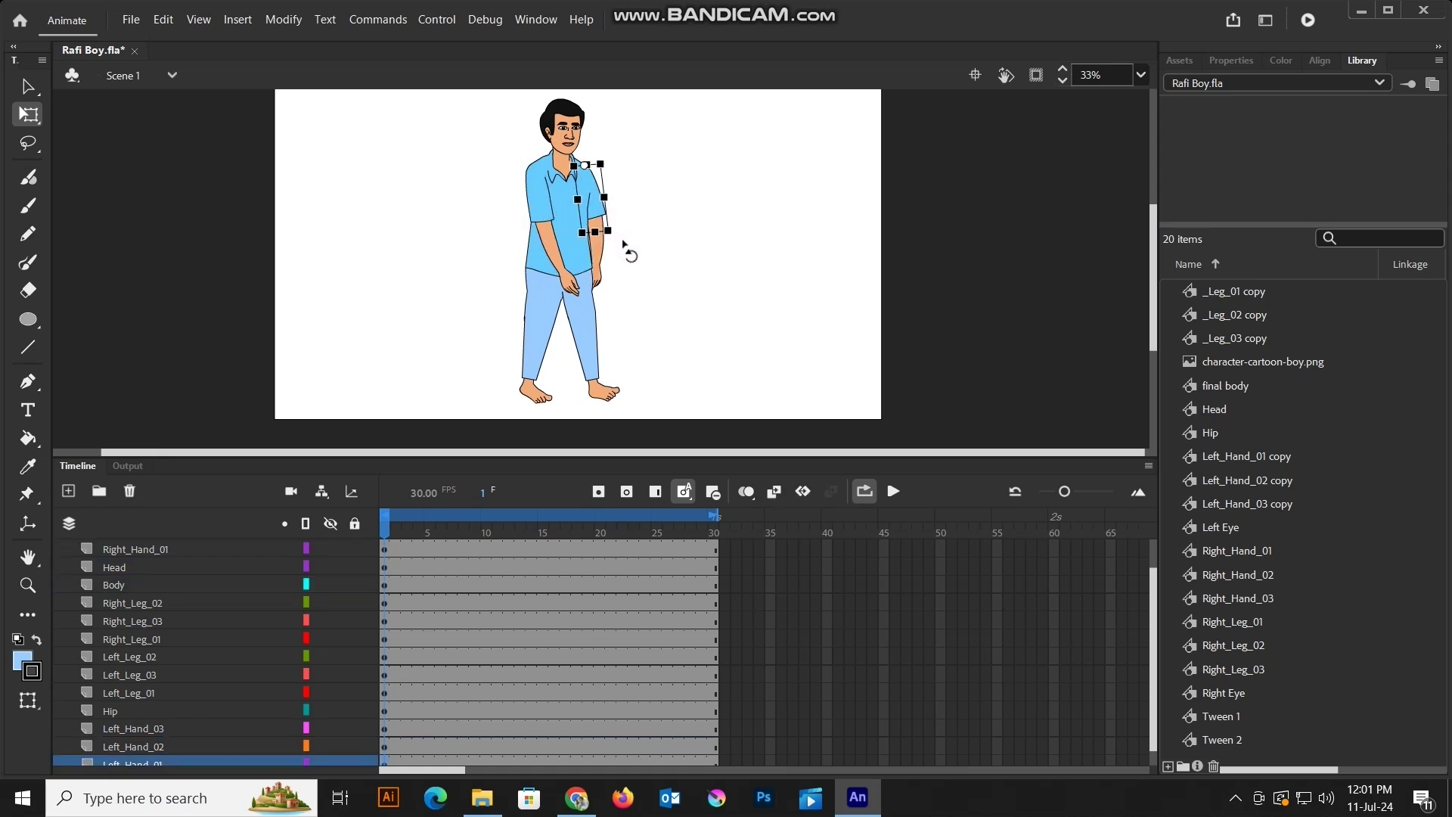
left_click(646, 265)
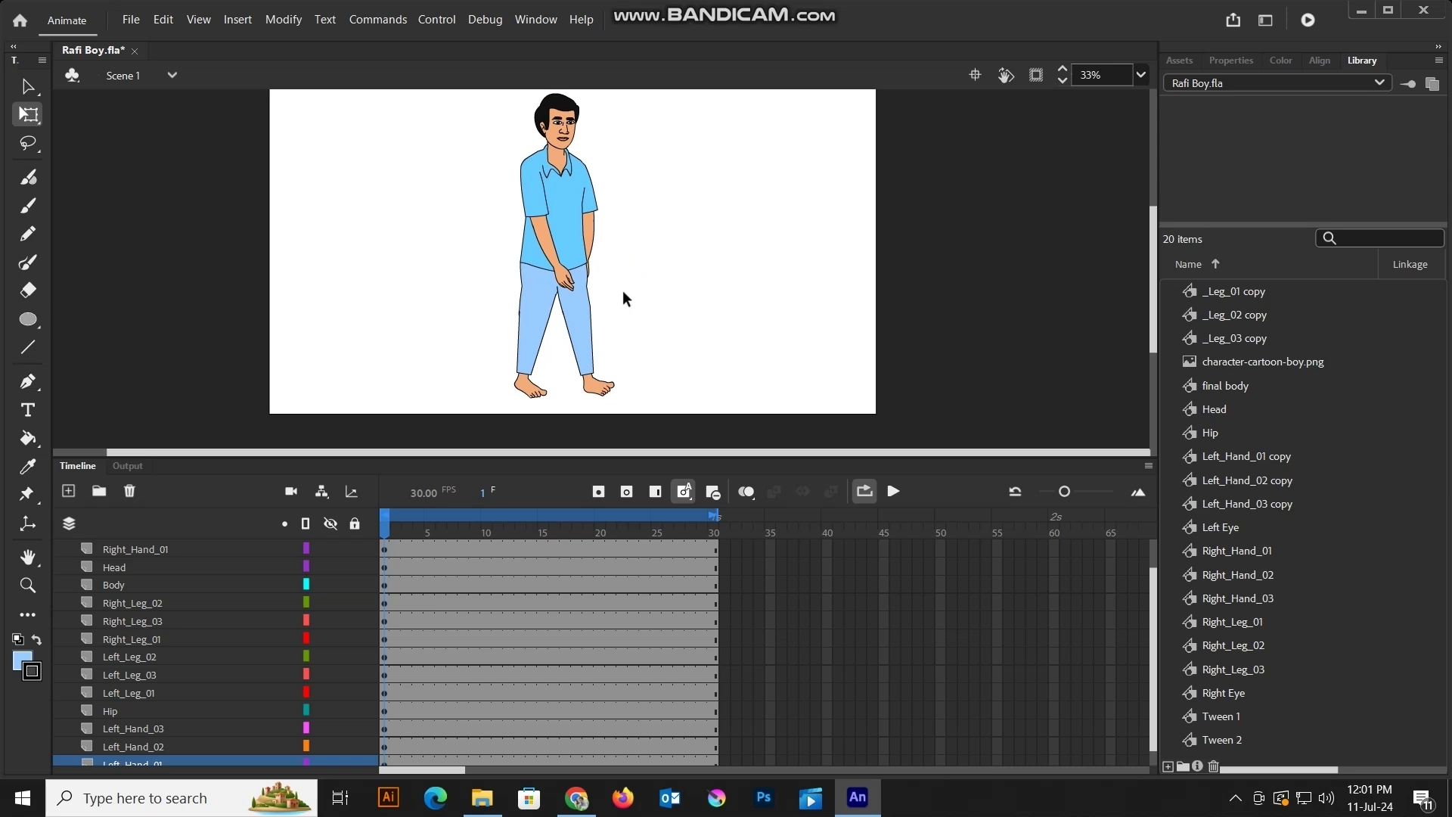
Insert keyframes at frame 30 on all of the character's layers.
left_click(714, 550)
scroll(713, 579, "up", 1)
left_click(714, 550)
scroll(715, 605, "down", 2)
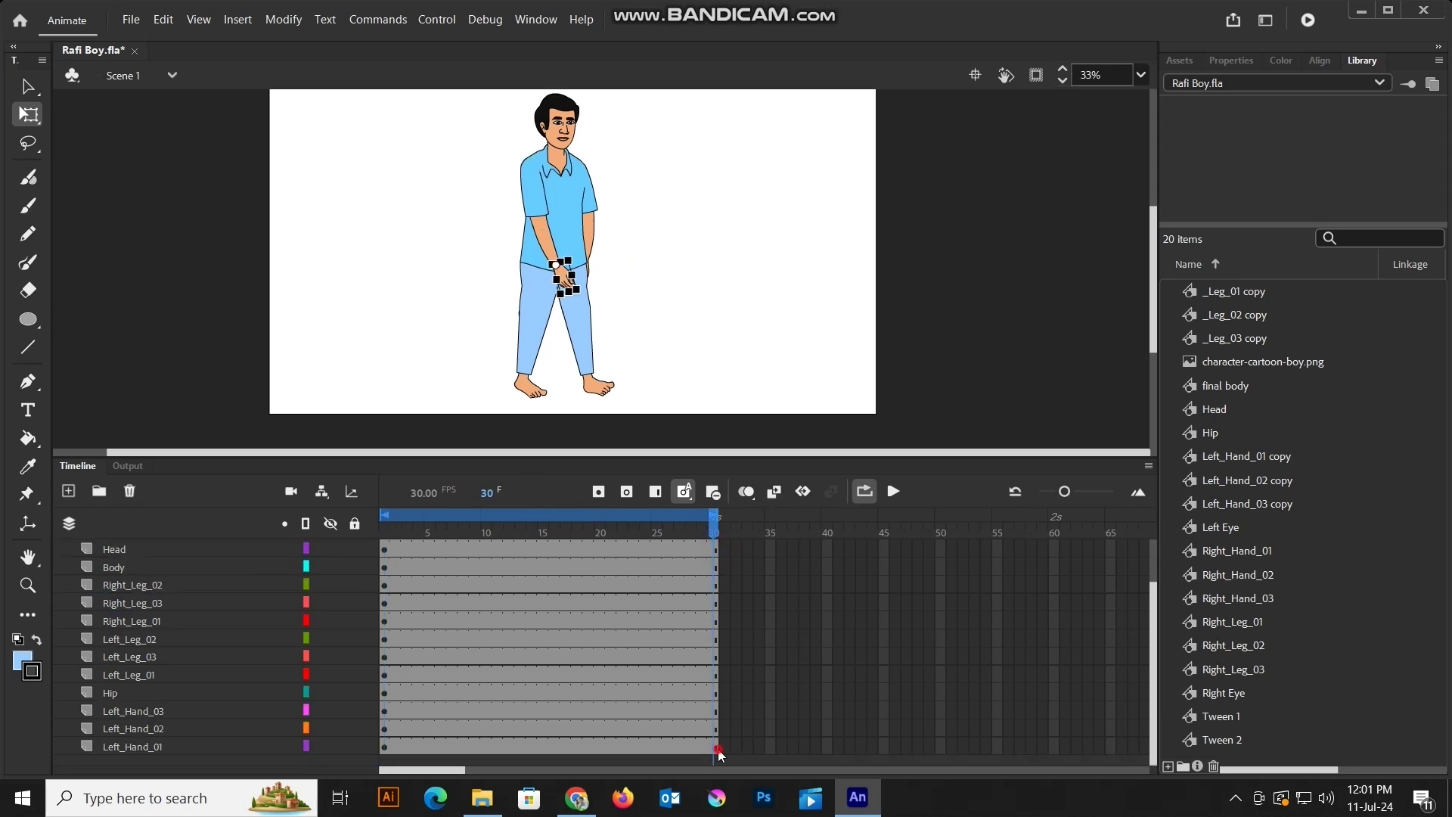
left_click(719, 754, "shift")
right_click(719, 754)
left_click(816, 445)
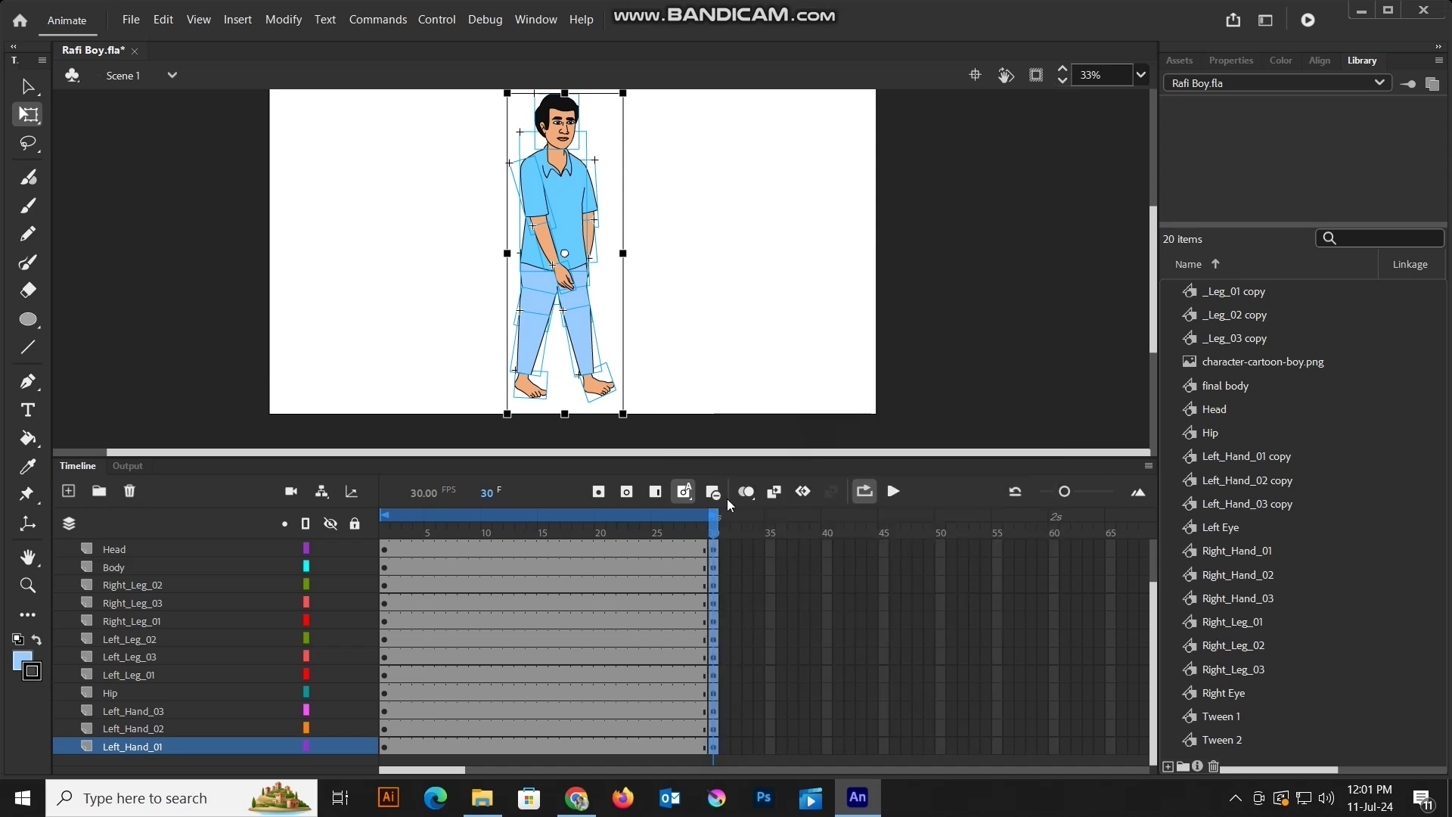
Go to frame 15 and select that frame on the Left_Hand_01 layer.
left_click_drag(714, 515, 544, 513)
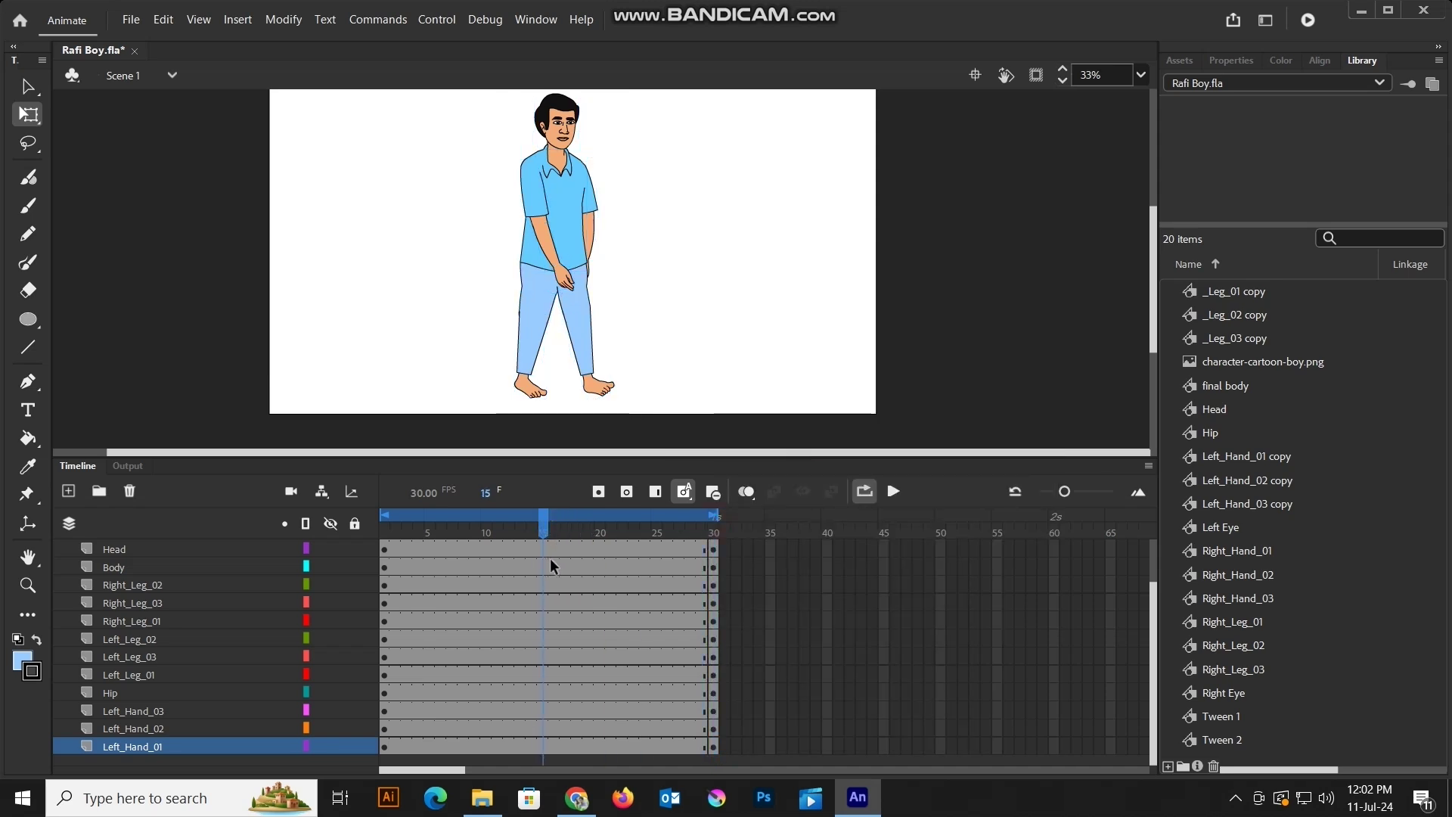
left_click(542, 742)
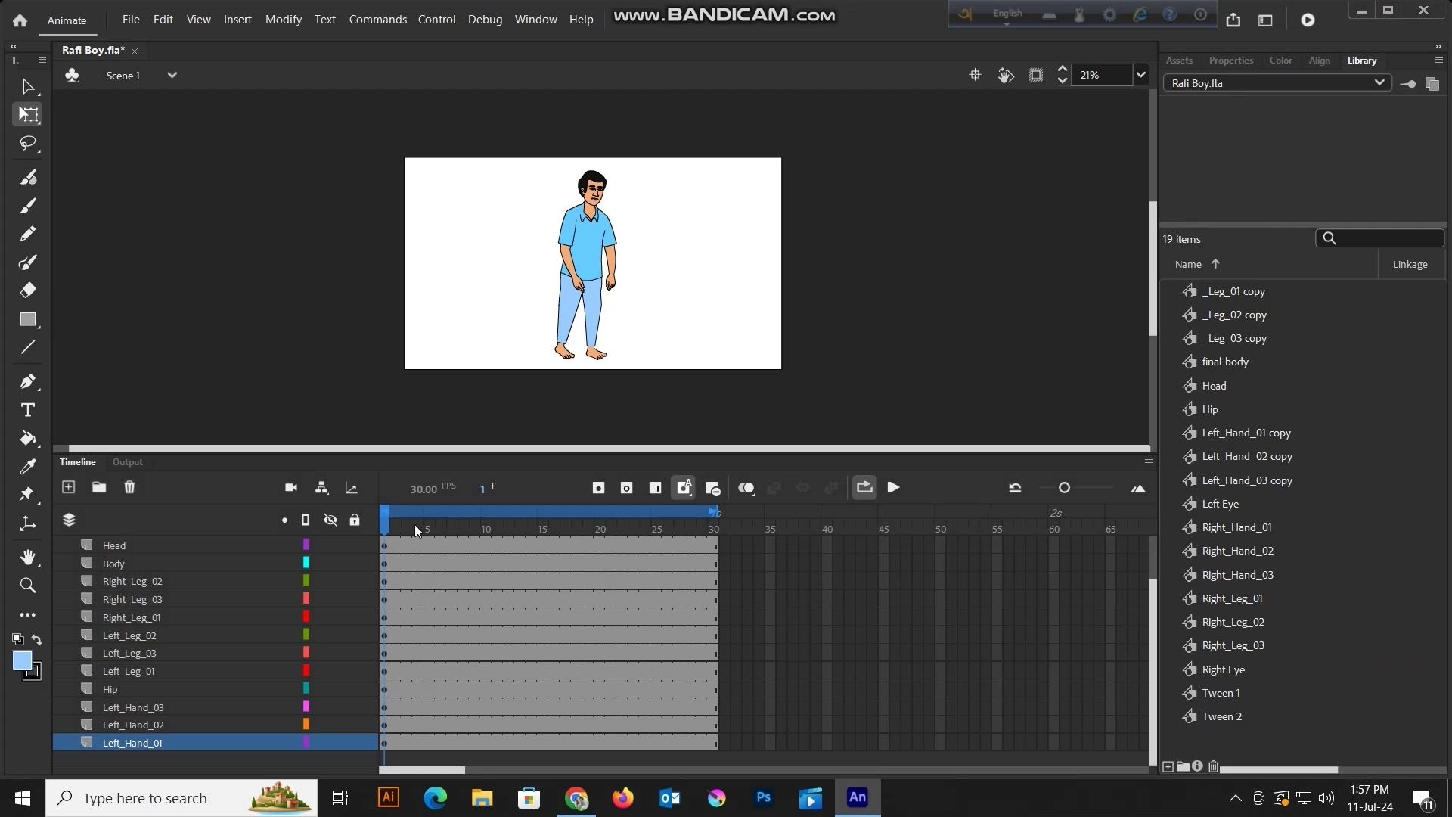
Rotate the right upper arm backward at frame 1 so it swings away from the torso.
scroll(582, 295, "up", 4)
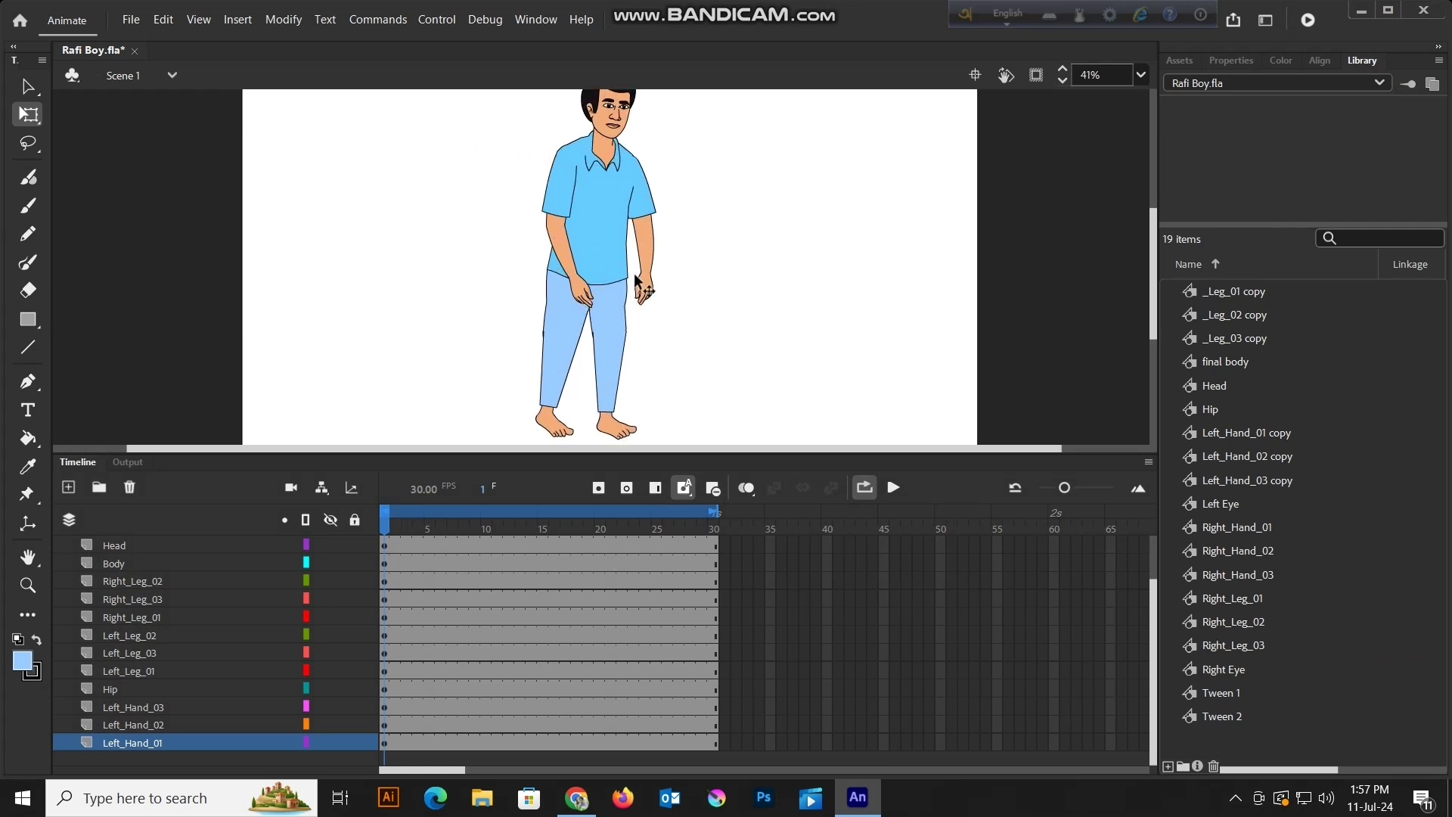
left_click(569, 176)
left_click_drag(585, 232, 557, 235)
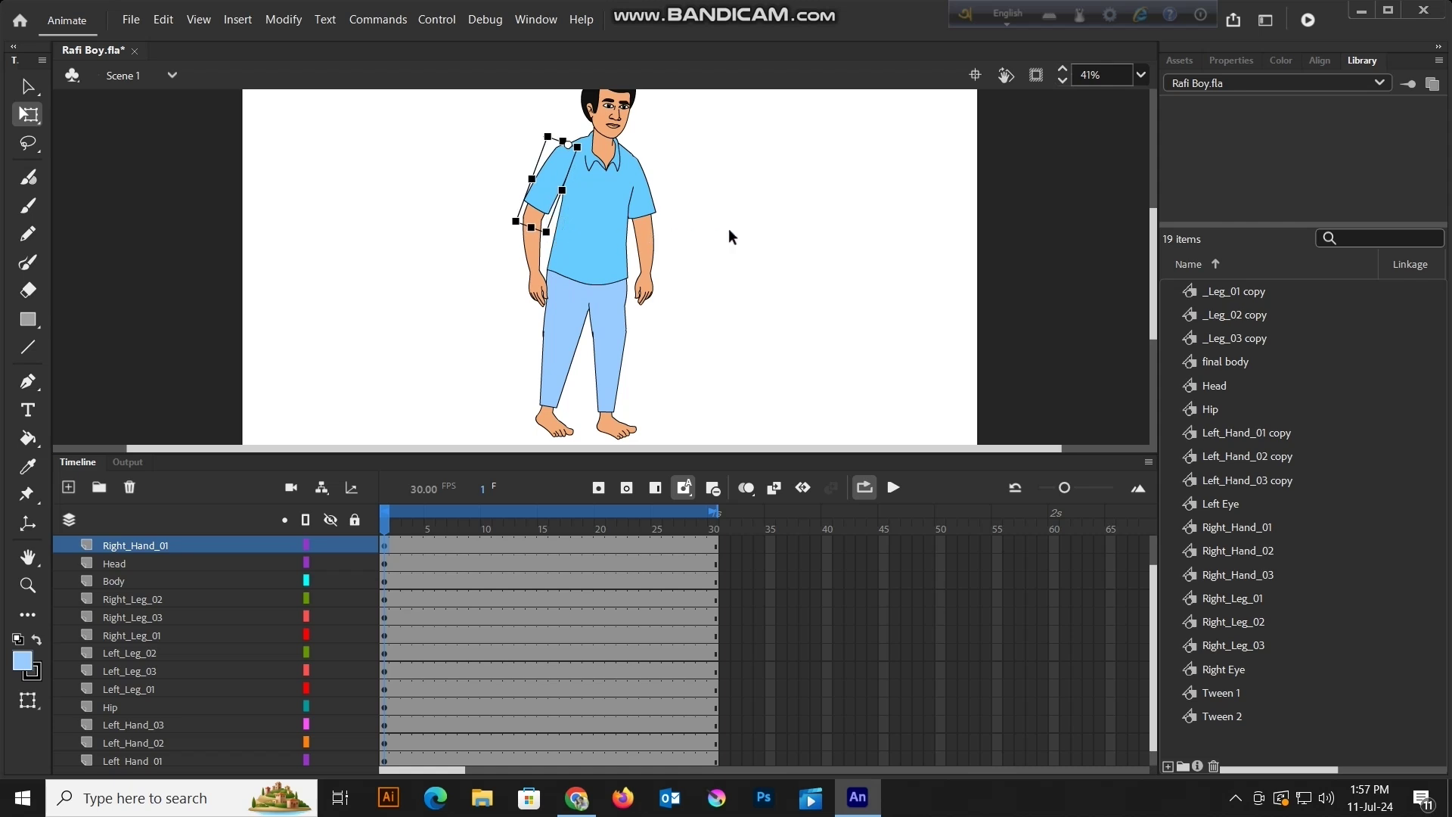
key("ctrl+z")
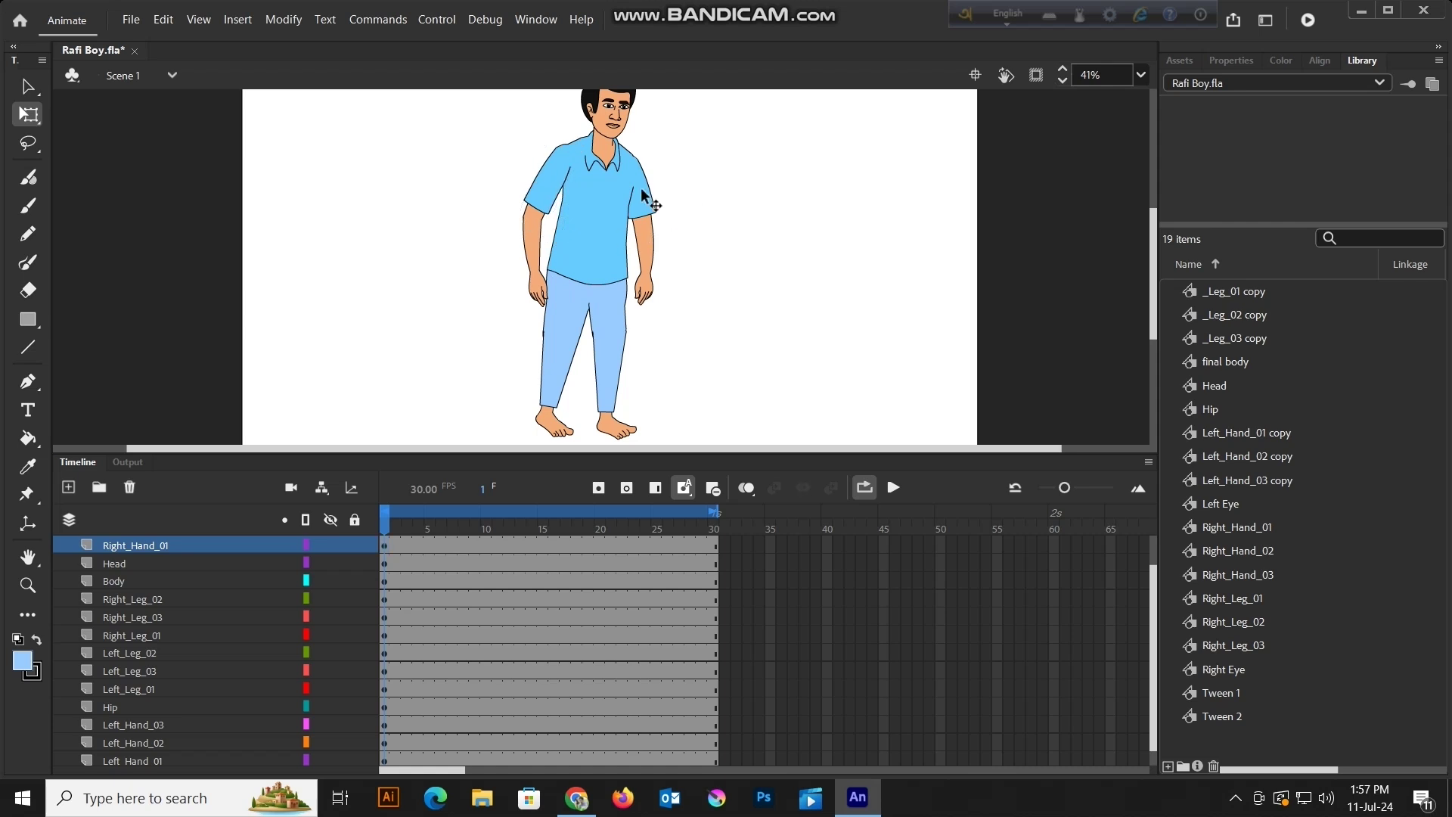
Rotate the left upper leg backward and swing the right upper leg forward so that the legs cross.
scroll(729, 324, "down", 2)
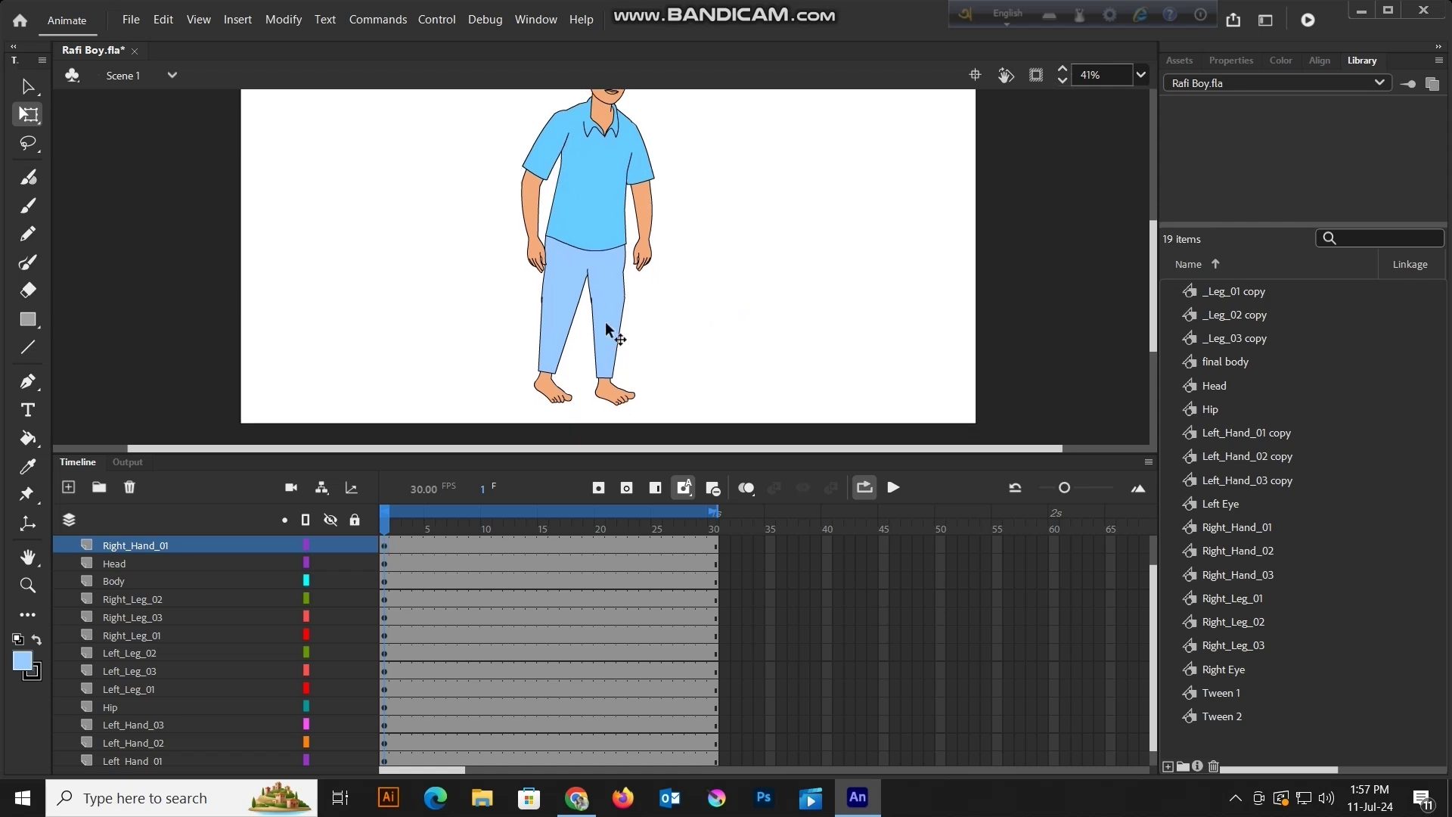
left_click(616, 280)
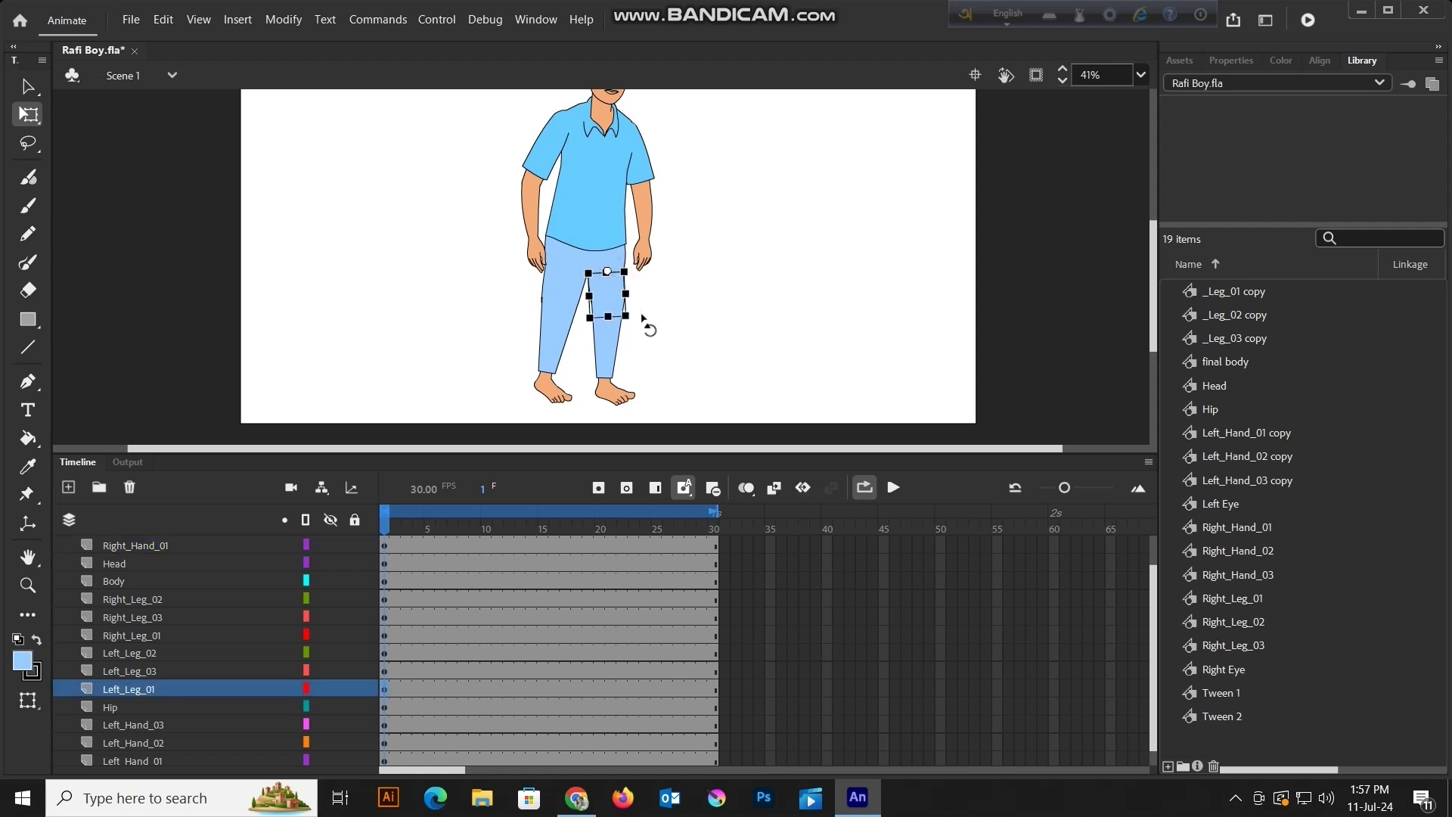
left_click_drag(641, 319, 624, 327)
left_click(573, 301)
left_click_drag(591, 338, 627, 324)
left_click(634, 301)
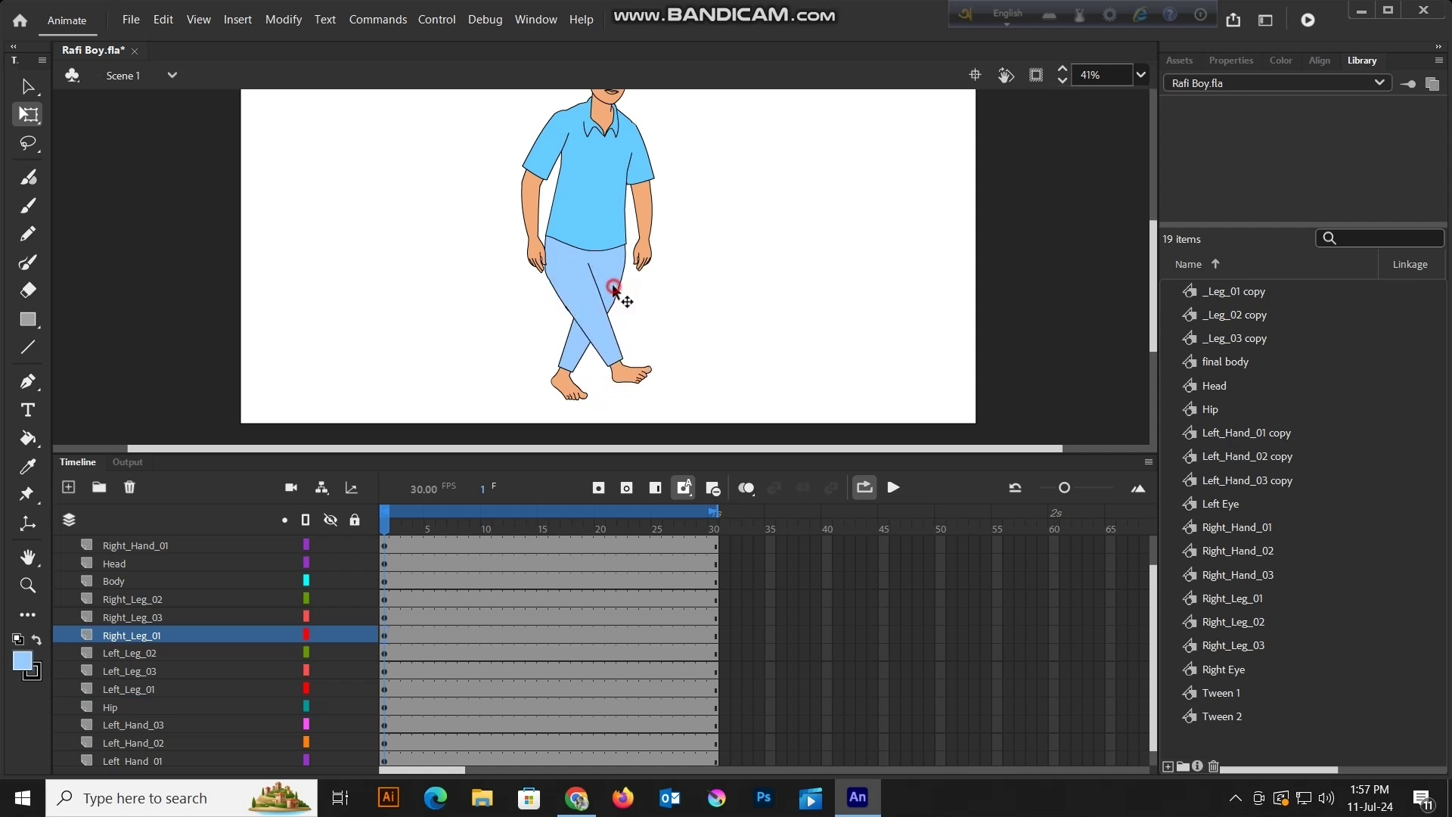
Rotate the left upper leg slightly further back to widen the stride.
left_click(614, 288)
left_click_drag(617, 323, 605, 327)
left_click(700, 293)
scroll(588, 316, "down", 3)
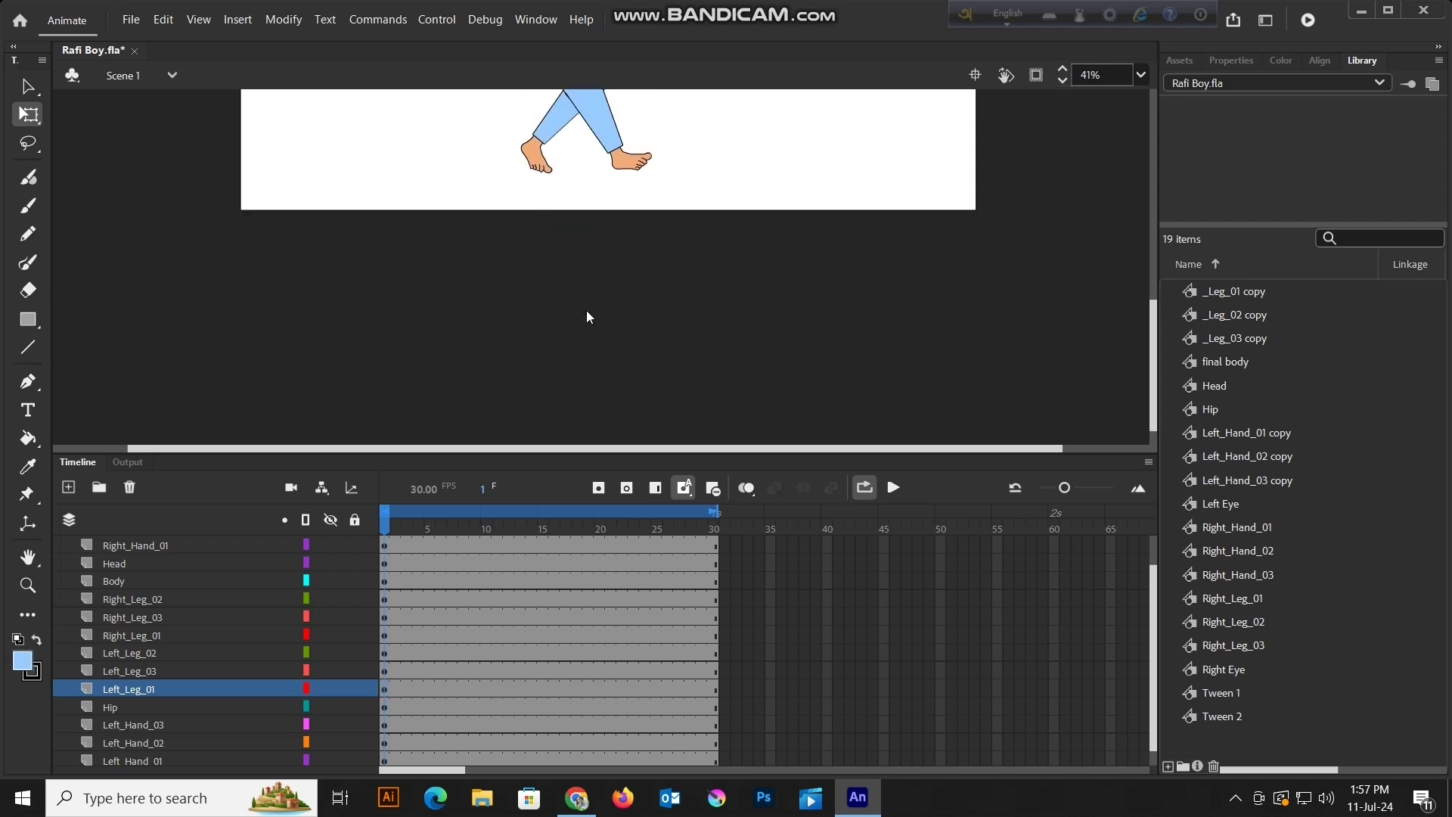
scroll(598, 308, "up", 1)
scroll(606, 297, "down", 3)
left_click_drag(744, 169, 714, 297)
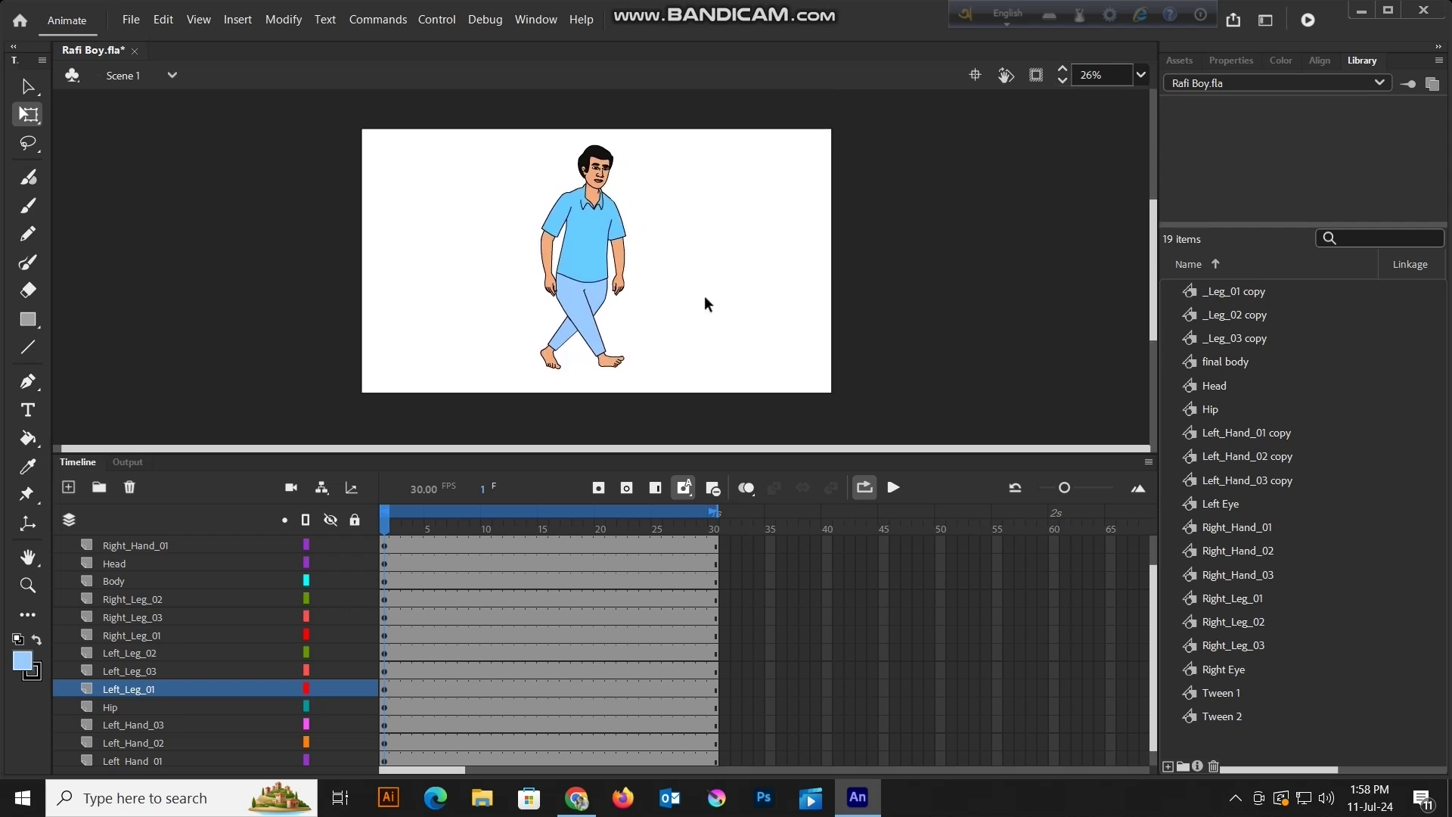
Rotate the left forearm forward so the hand swings out in front of the body.
left_click(629, 266)
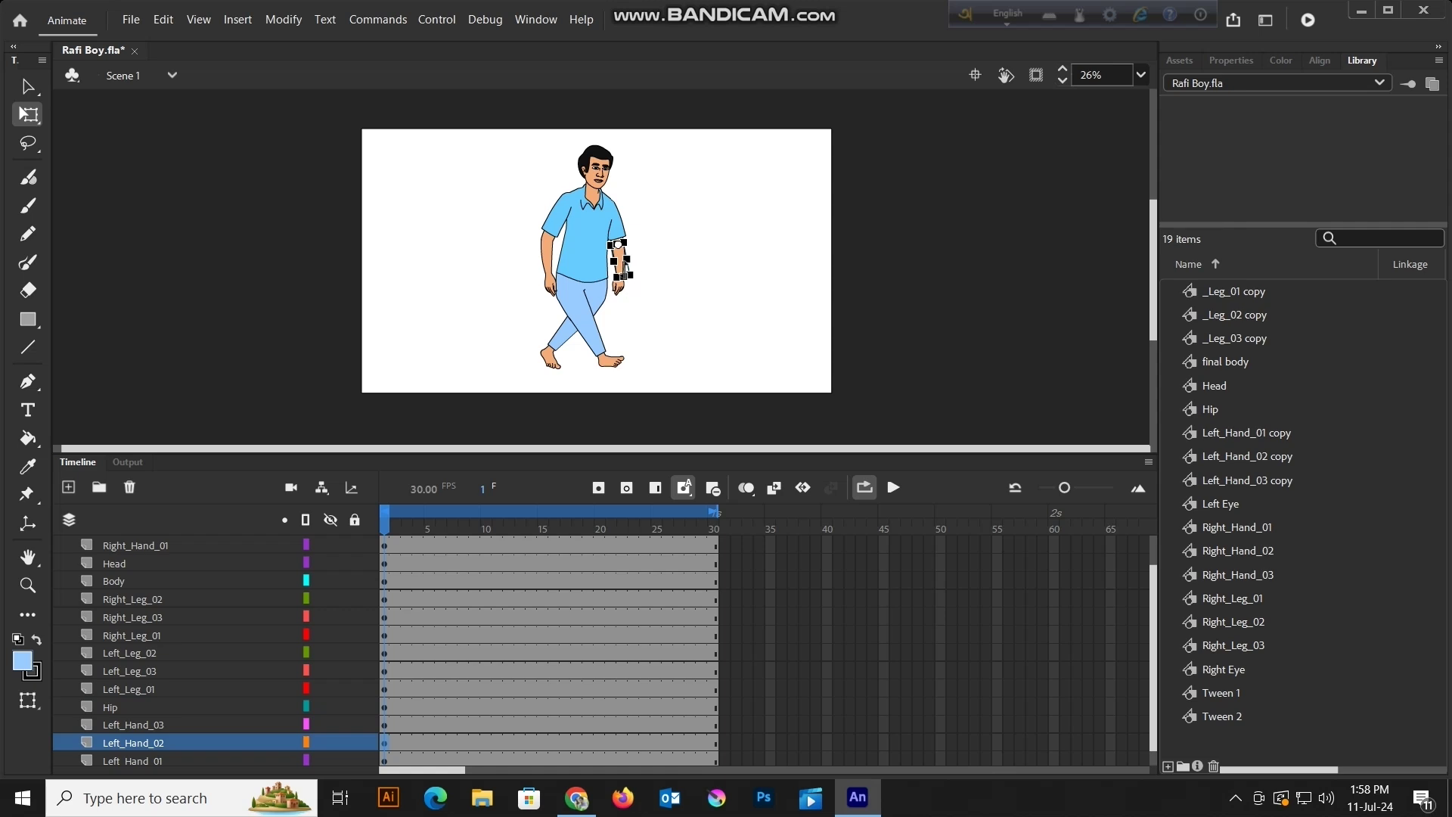
scroll(620, 263, "up", 3)
left_click_drag(659, 304, 699, 280)
left_click(779, 261)
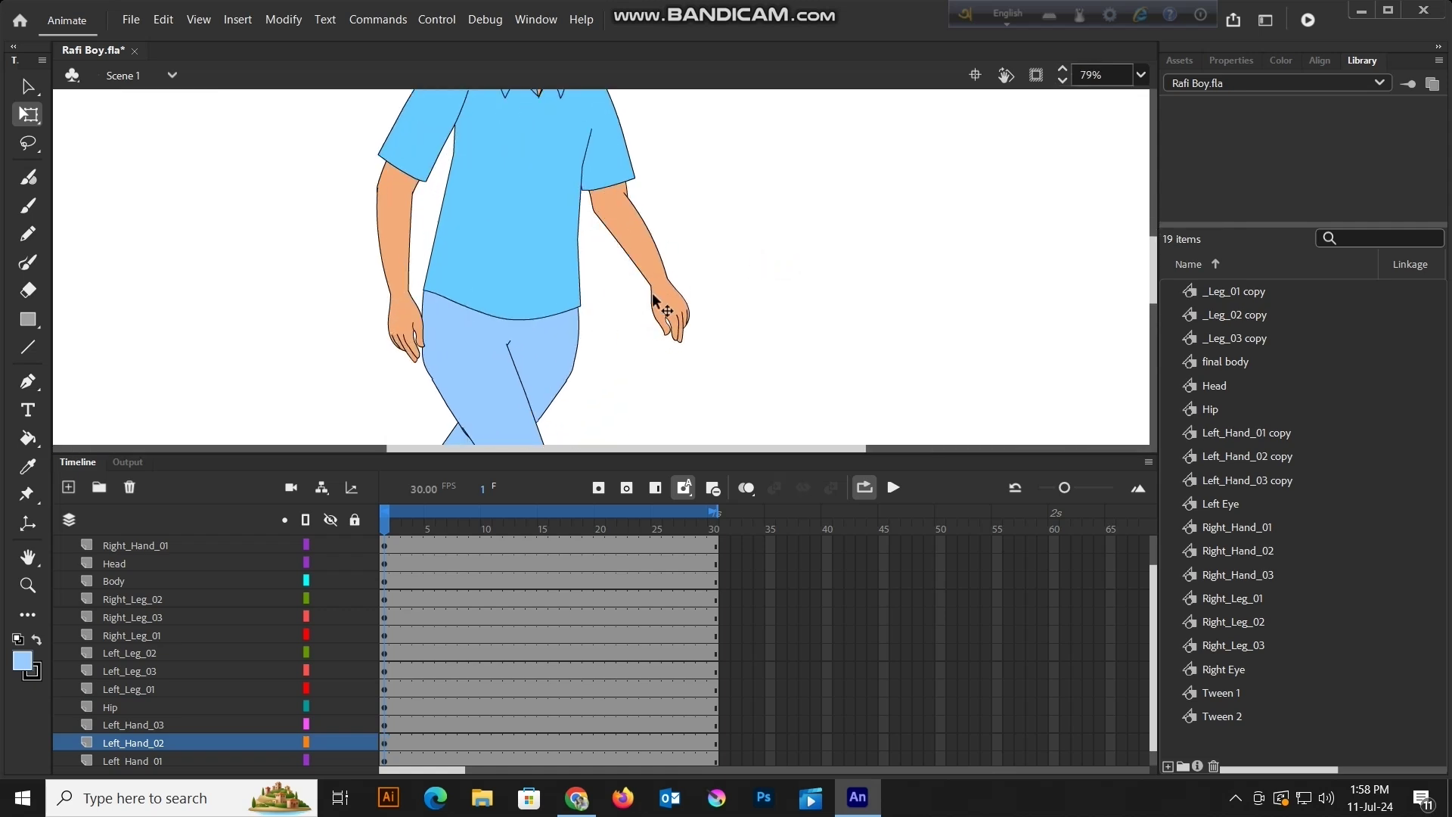
Rotate the right upper arm further back and bend its forearm forward toward the hip.
scroll(669, 318, "down", 3)
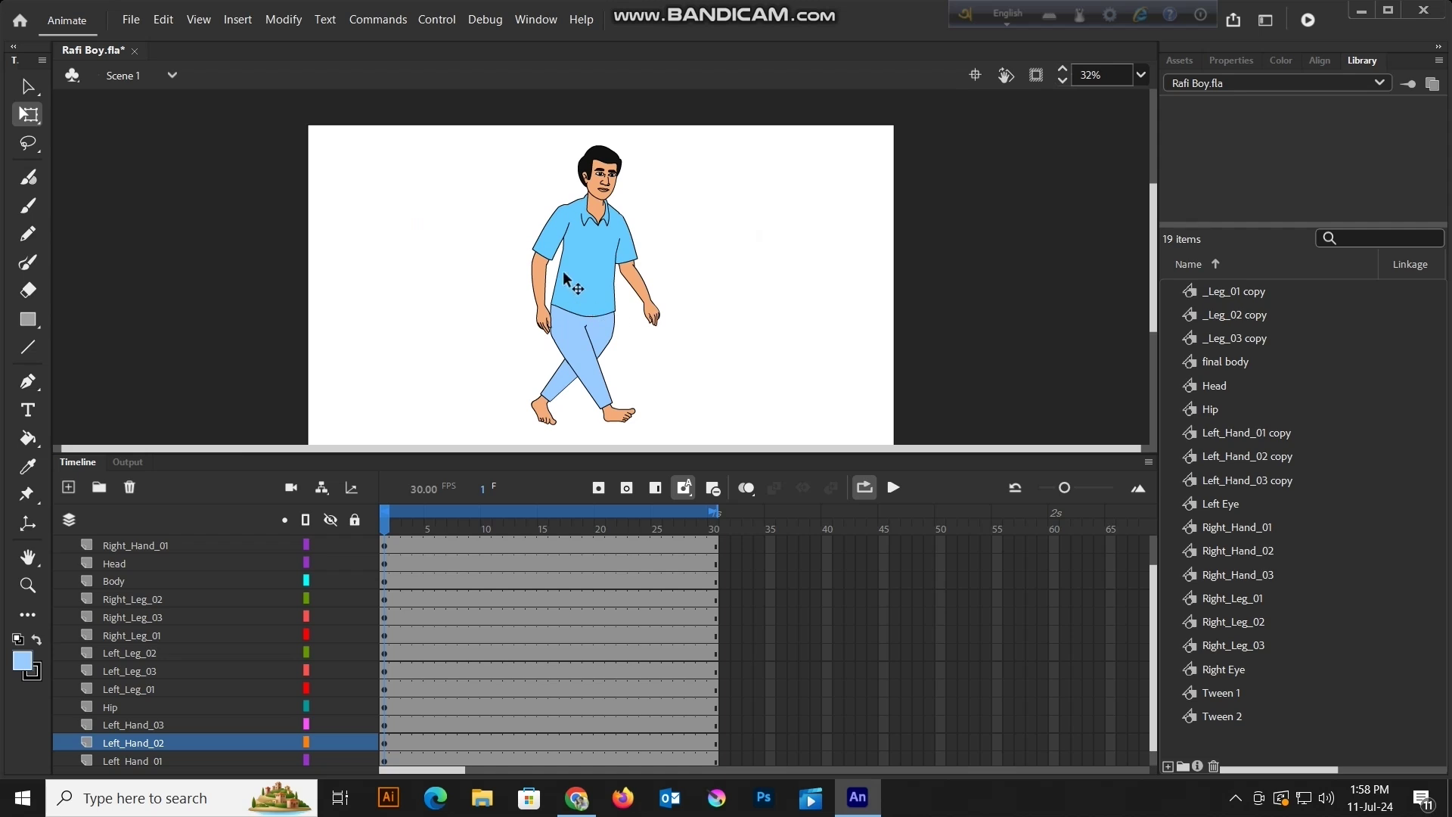
left_click(549, 247)
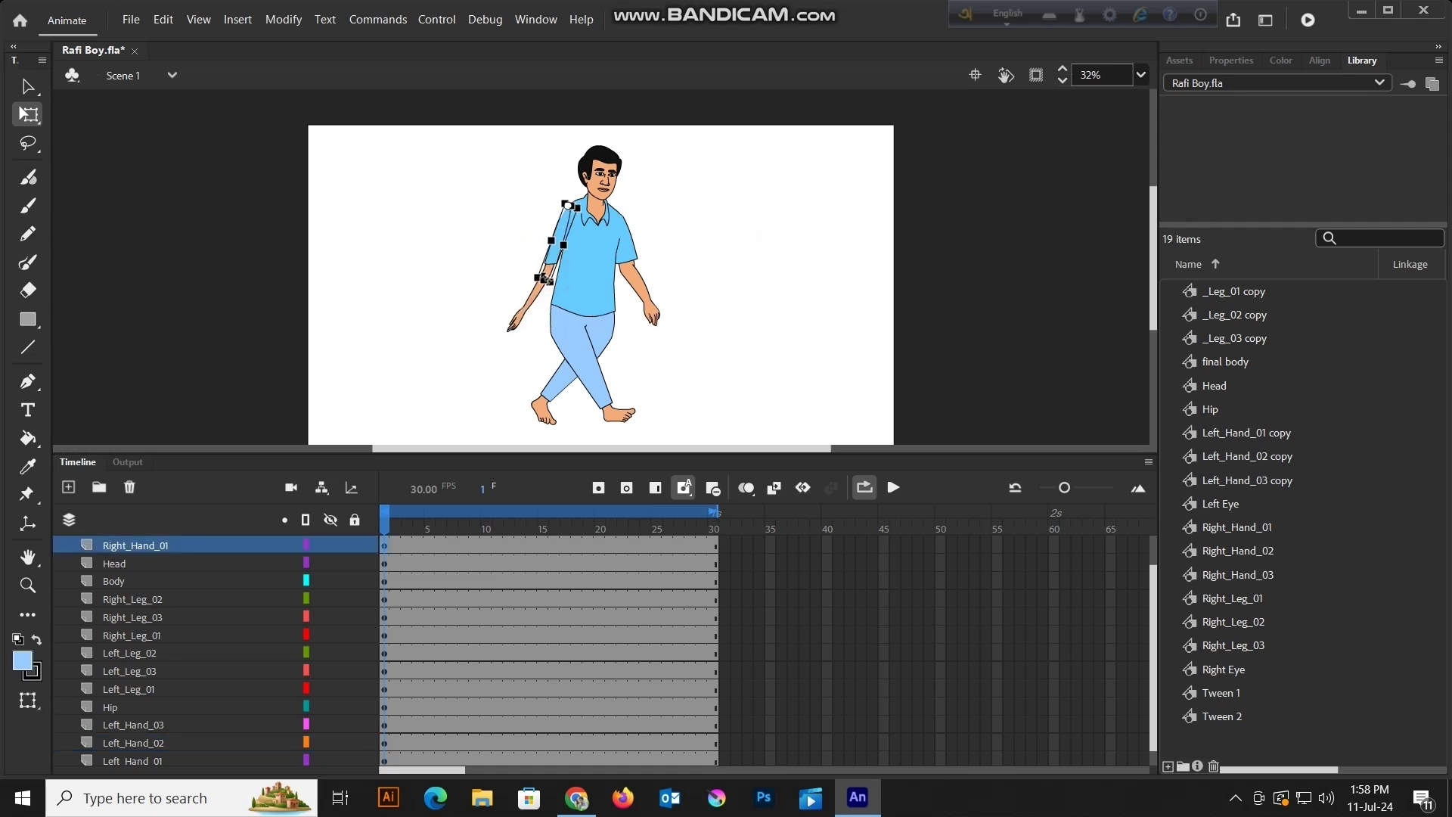
left_click_drag(551, 280, 467, 295)
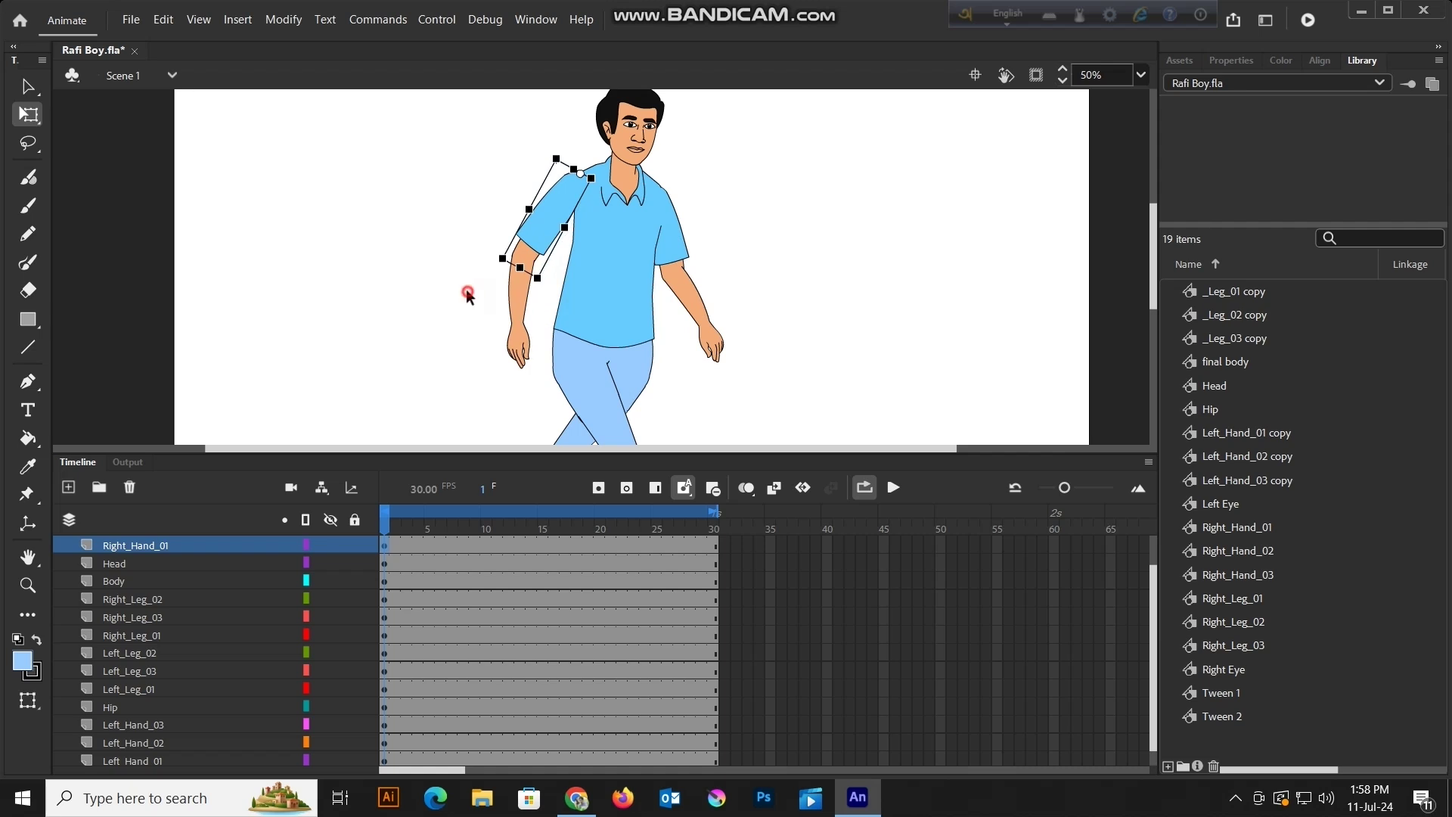
left_click(528, 303)
left_click_drag(532, 332, 562, 342)
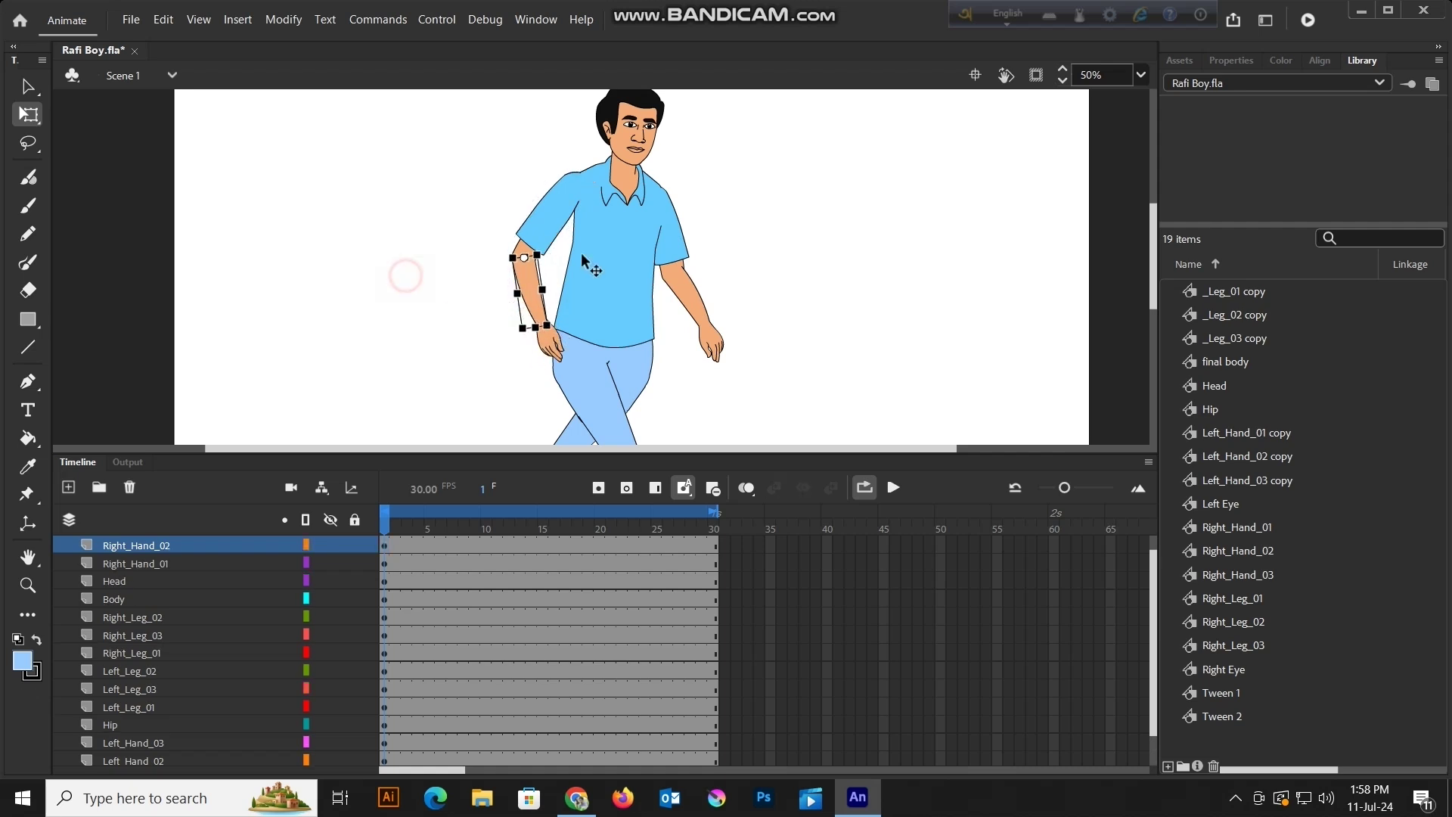
left_click(406, 275)
Rotate the right upper arm slightly closer to the torso and check the arm joints with all layers shown as outlines.
scroll(560, 204, "up", 4)
left_click(575, 185)
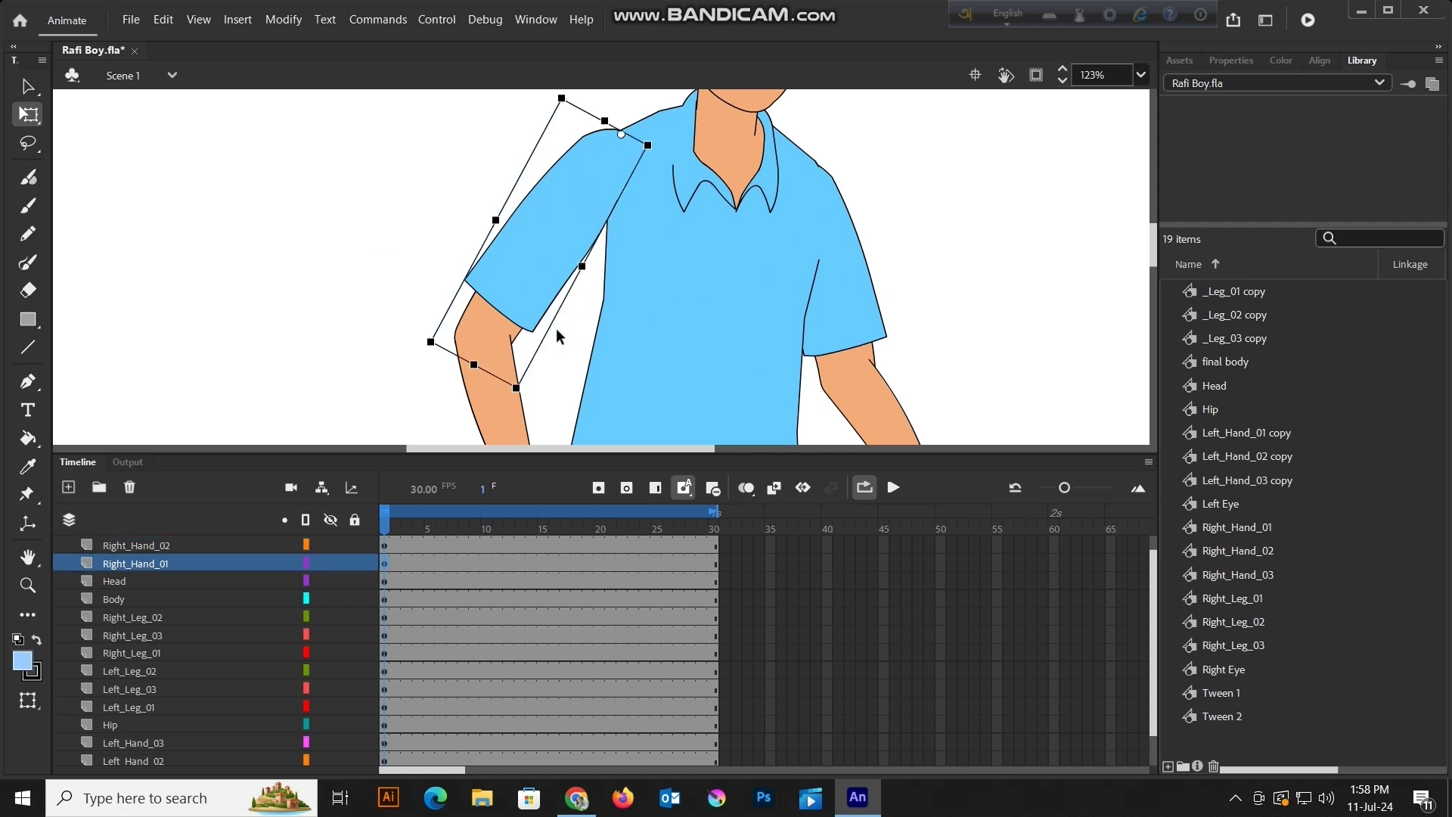
mouse_move(539, 394)
left_mouse_down()
mouse_move(582, 408)
mouse_move(561, 382)
left_mouse_up()
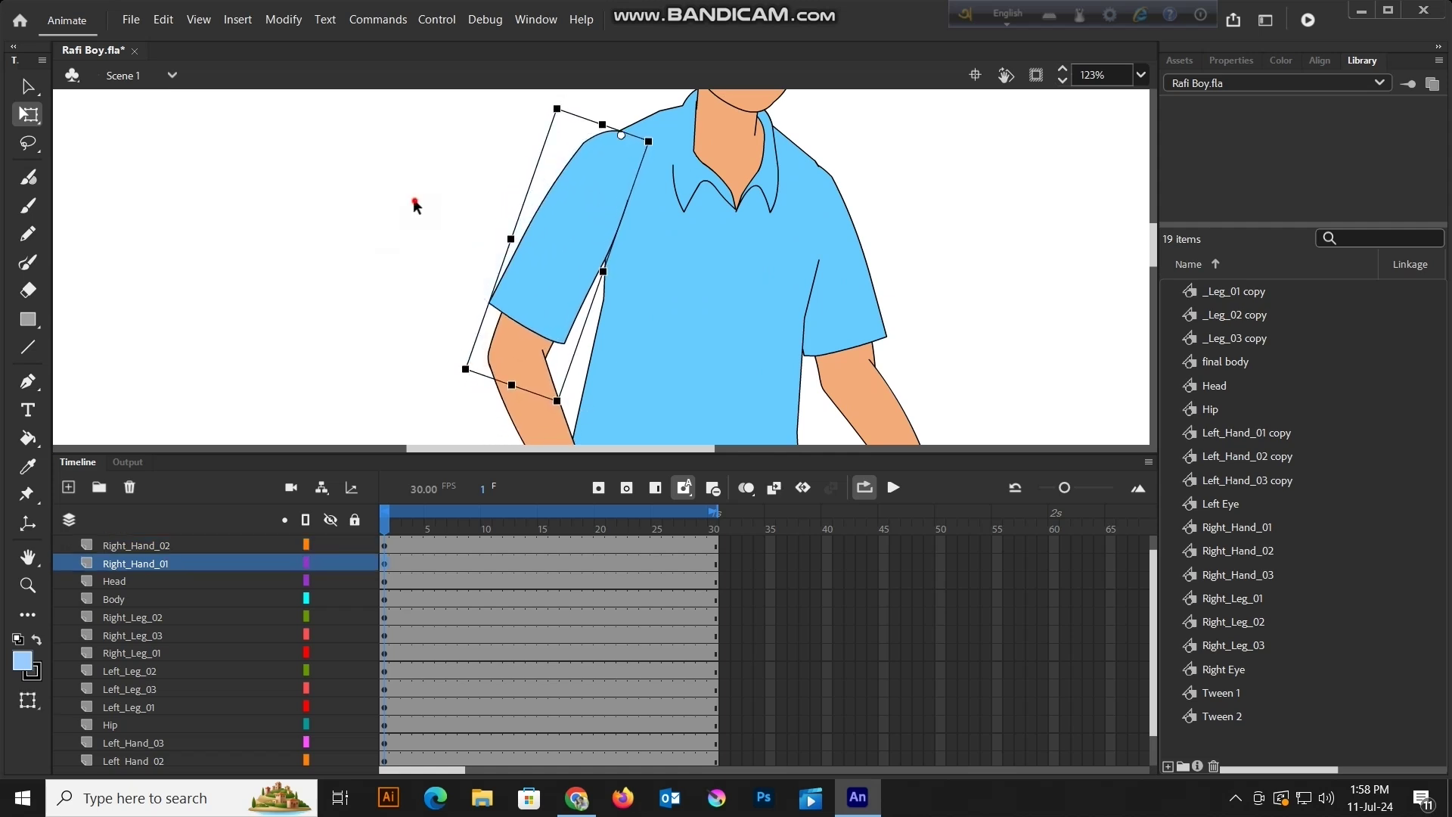
left_click(413, 201)
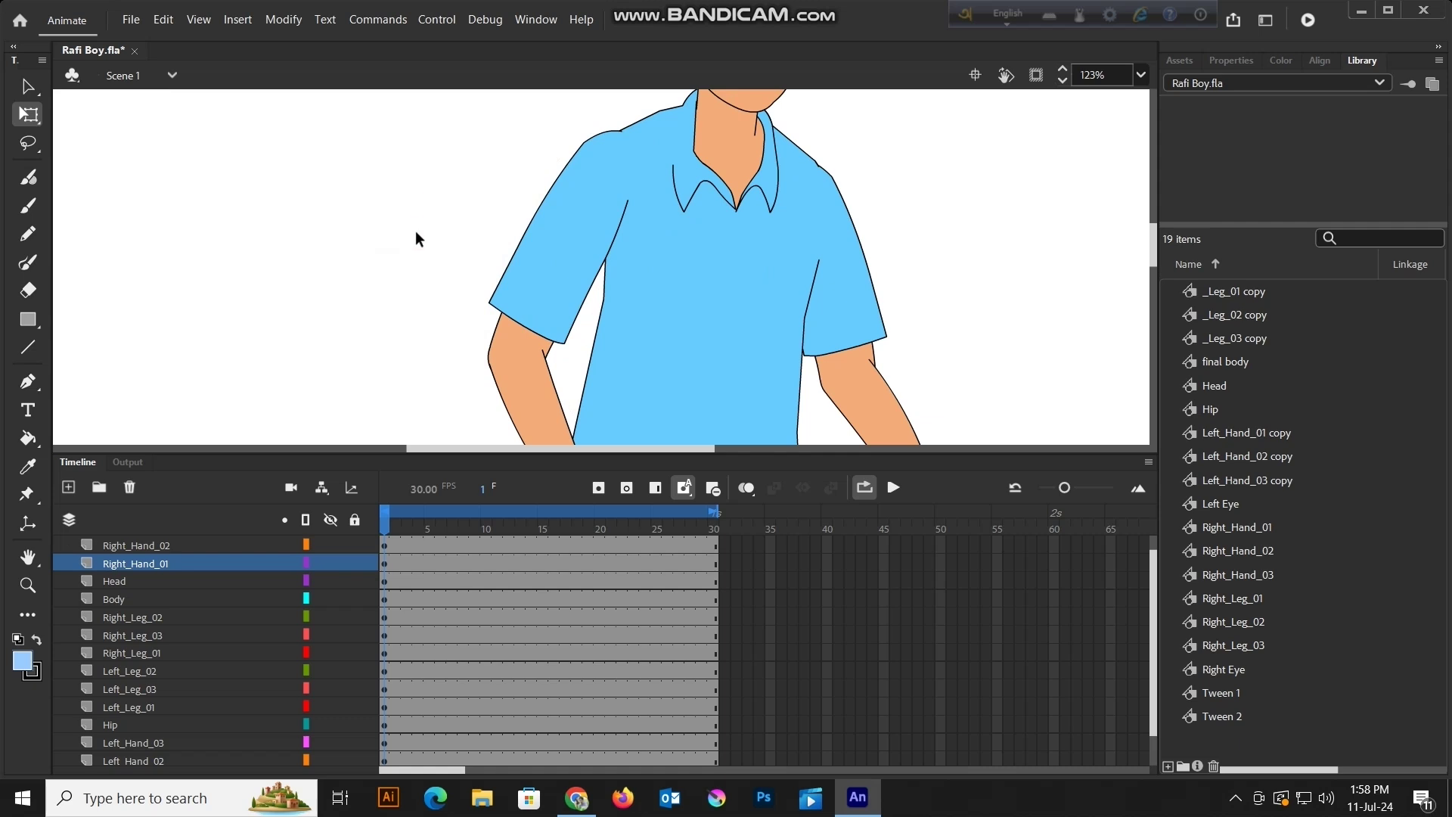
left_click(305, 519)
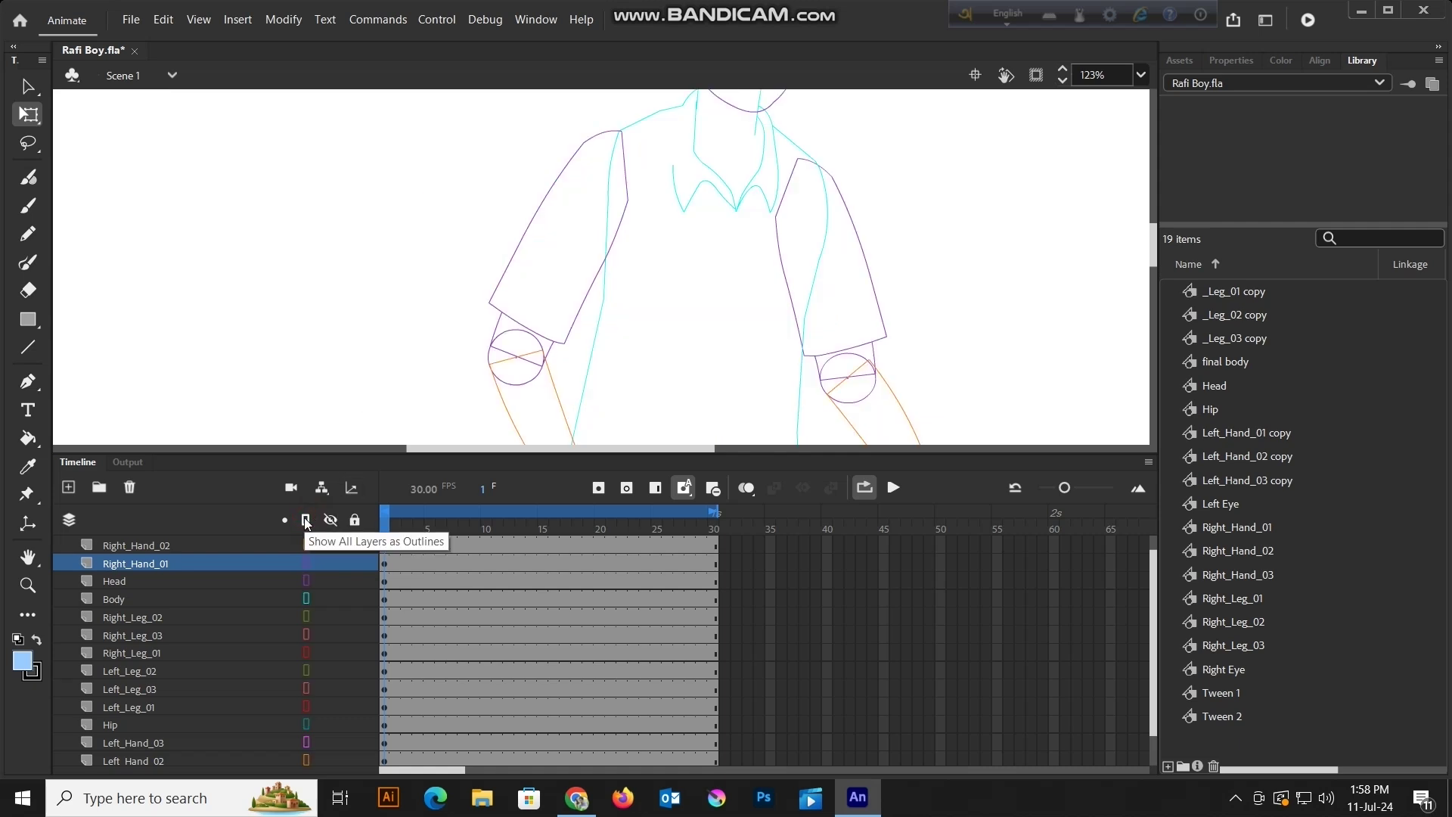
left_click(306, 520)
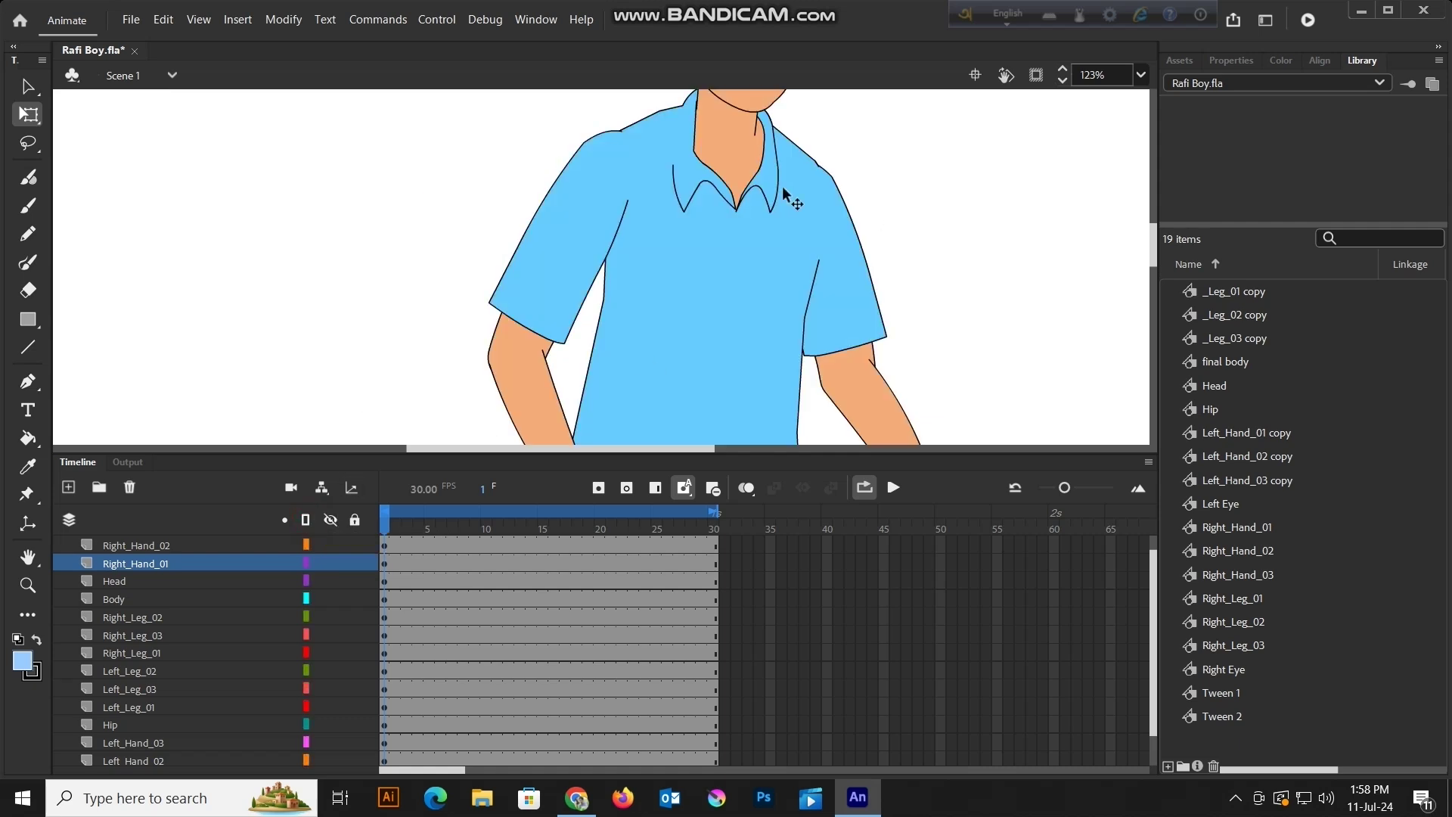
Rotate the right upper arm slightly back outward, away from the torso.
scroll(484, 243, "down", 3)
scroll(606, 251, "down", 1)
left_click_drag(800, 262, 778, 262)
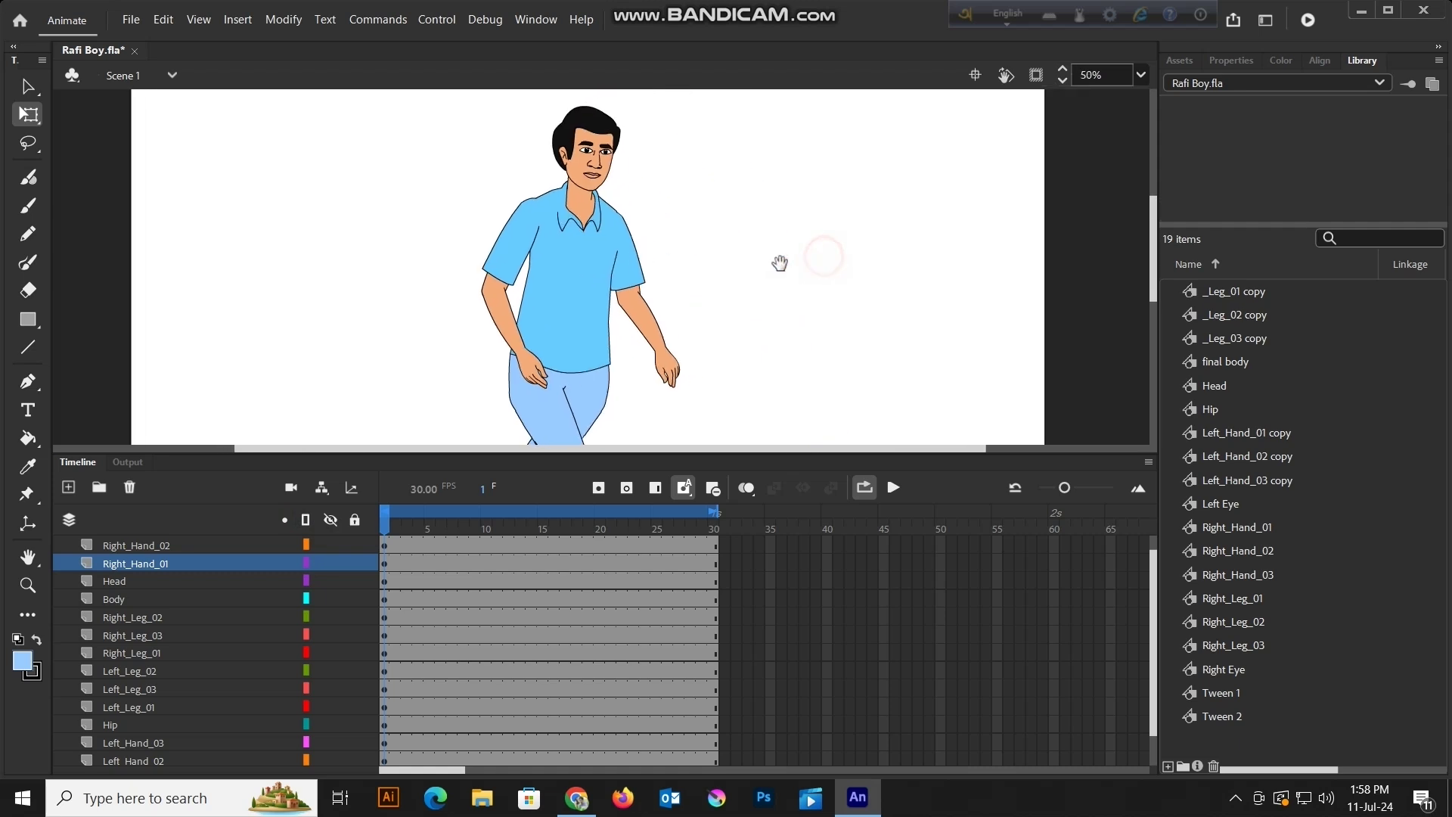
left_click(539, 242)
mouse_move(522, 306)
left_mouse_down()
mouse_move(393, 205)
mouse_move(504, 321)
left_mouse_up()
left_click(809, 218)
left_click_drag(707, 268, 816, 238)
left_click(806, 244)
scroll(732, 236, "down", 1)
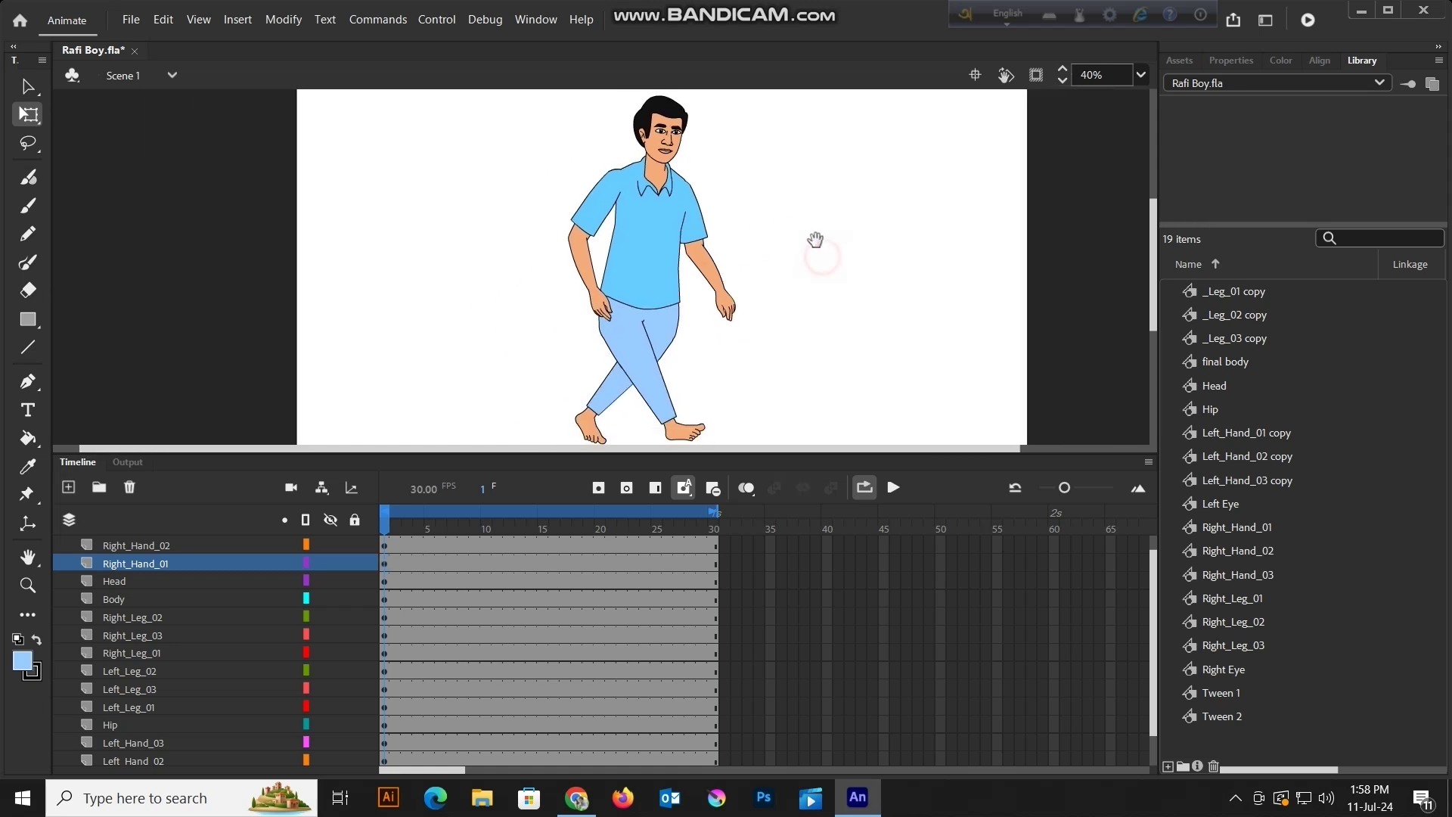
Nudge the right upper arm slightly right and up to fit the shoulder, and shift its pivot point slightly left.
left_click(614, 179)
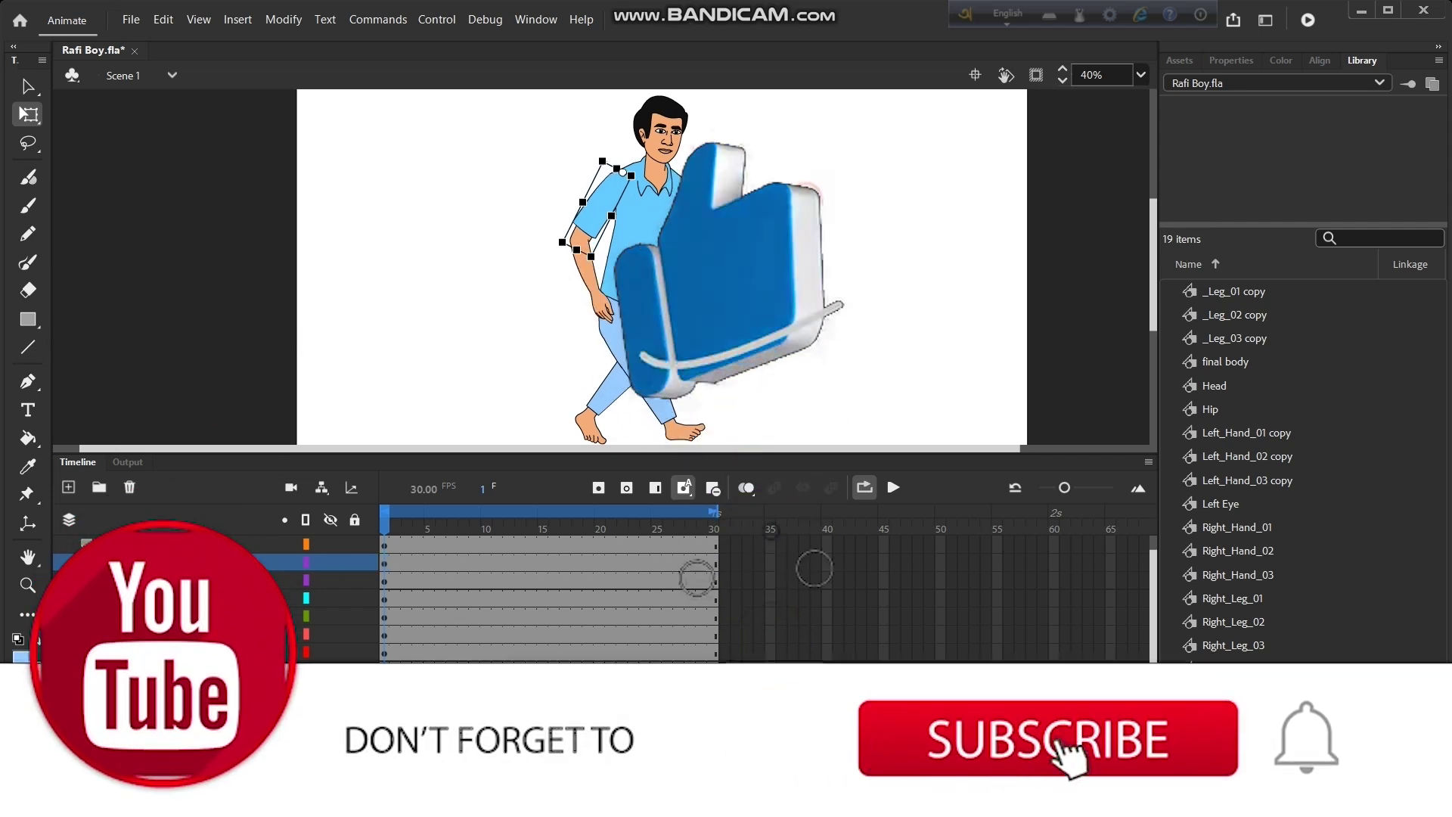
left_click(802, 201)
scroll(644, 191, "up", 5)
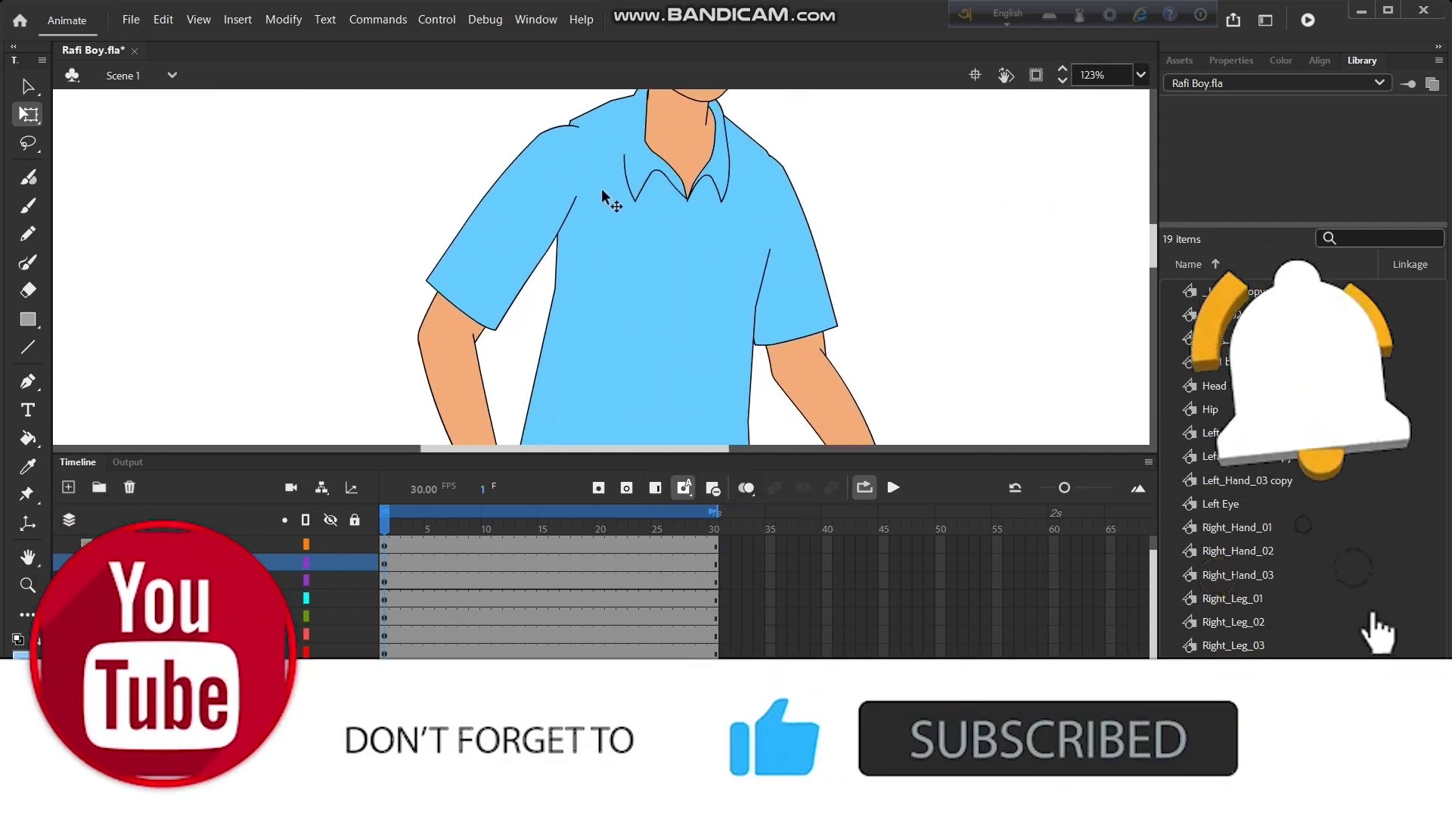
left_click_drag(601, 196, 580, 279)
left_click(534, 243)
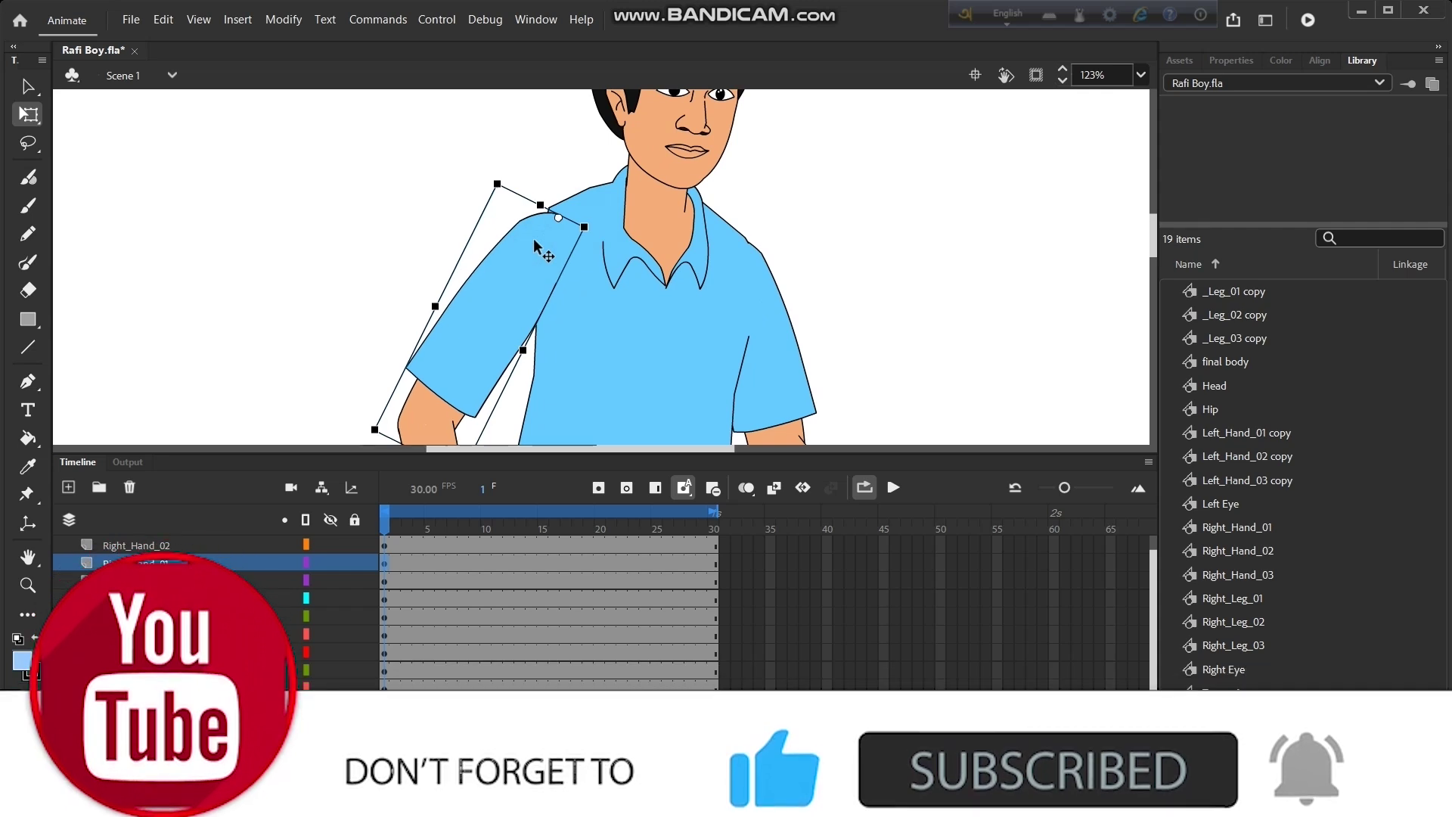
key("Right")
key("Right")
key("Right")
key("Up")
key("Up")
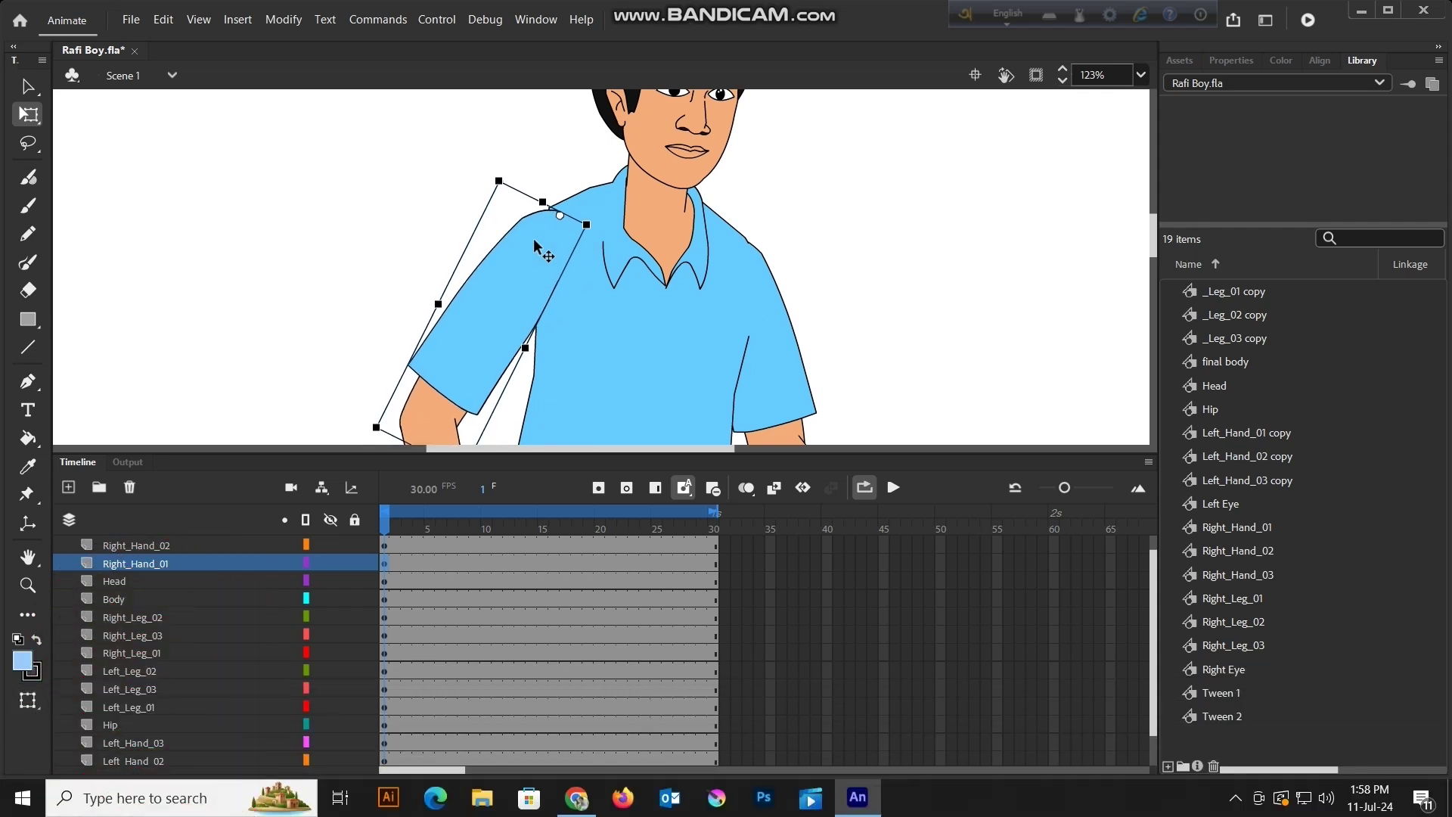
key("Up")
key("Up")
key("Up")
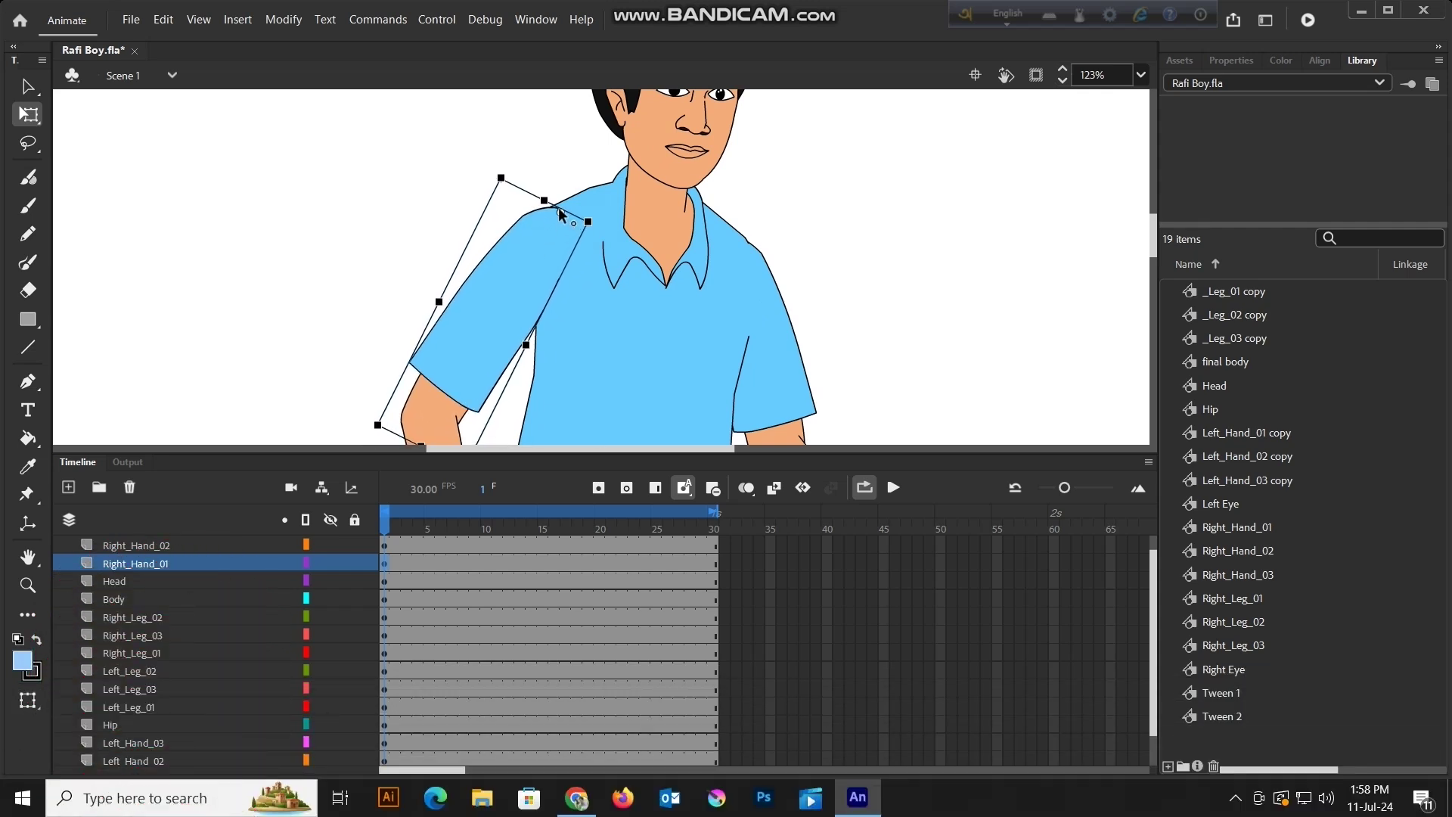
left_click_drag(560, 212, 552, 211)
left_click(893, 244)
Rotate the right forearm backward so it hangs nearly straight beside the hip.
scroll(583, 249, "down", 3)
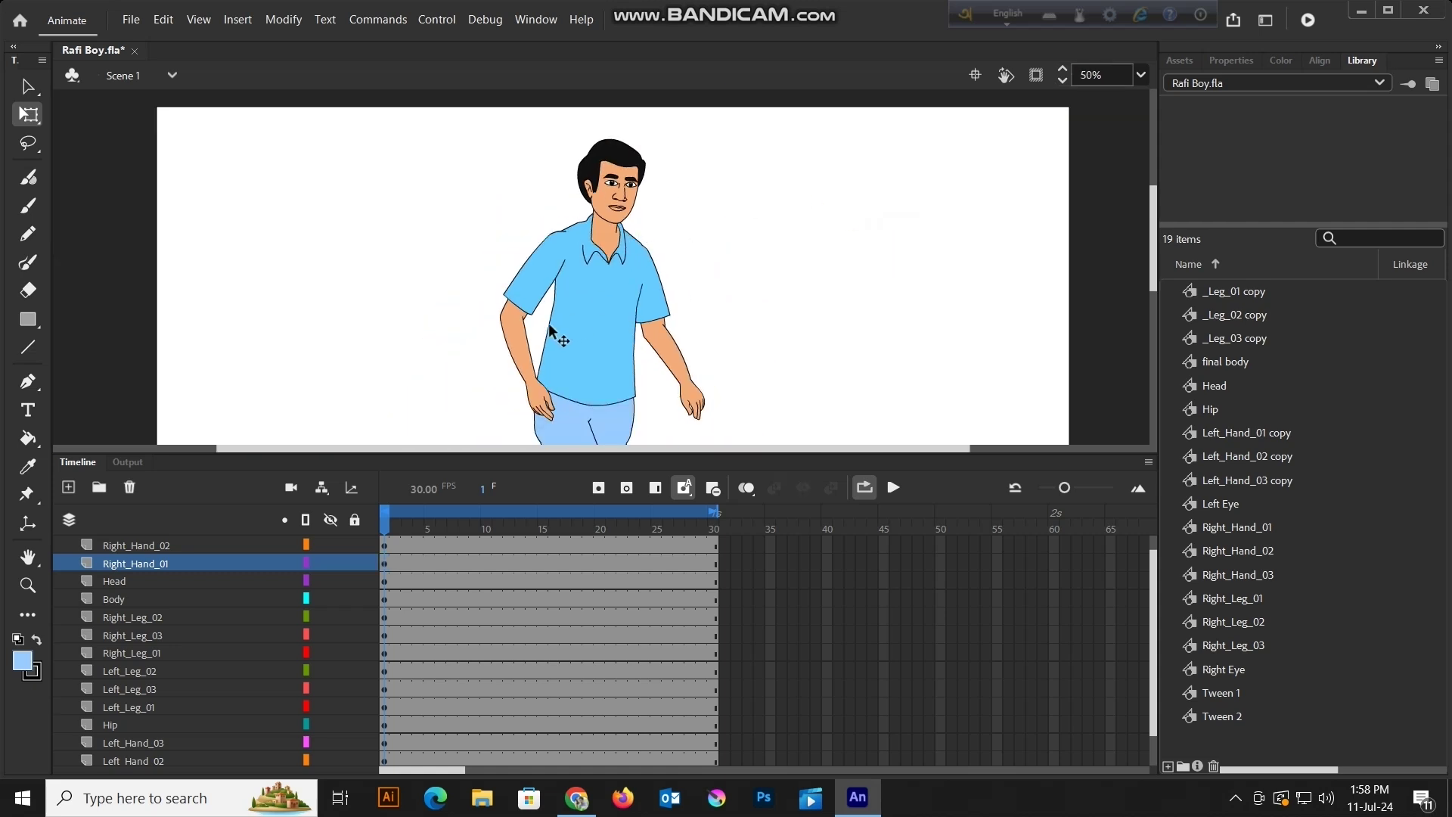
left_click(519, 338)
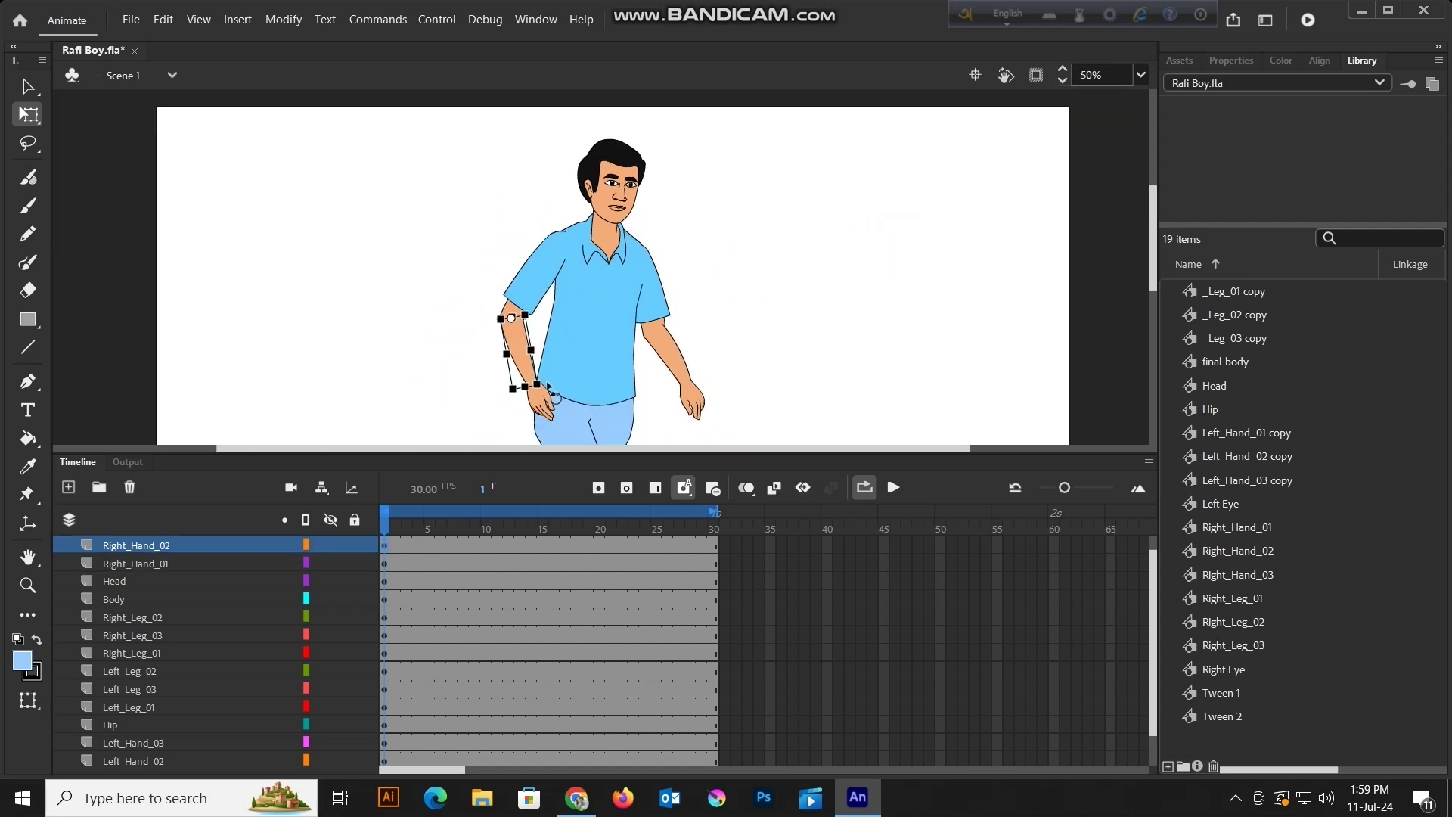
left_click_drag(551, 389, 533, 397)
left_click(711, 322)
scroll(773, 322, "down", 3)
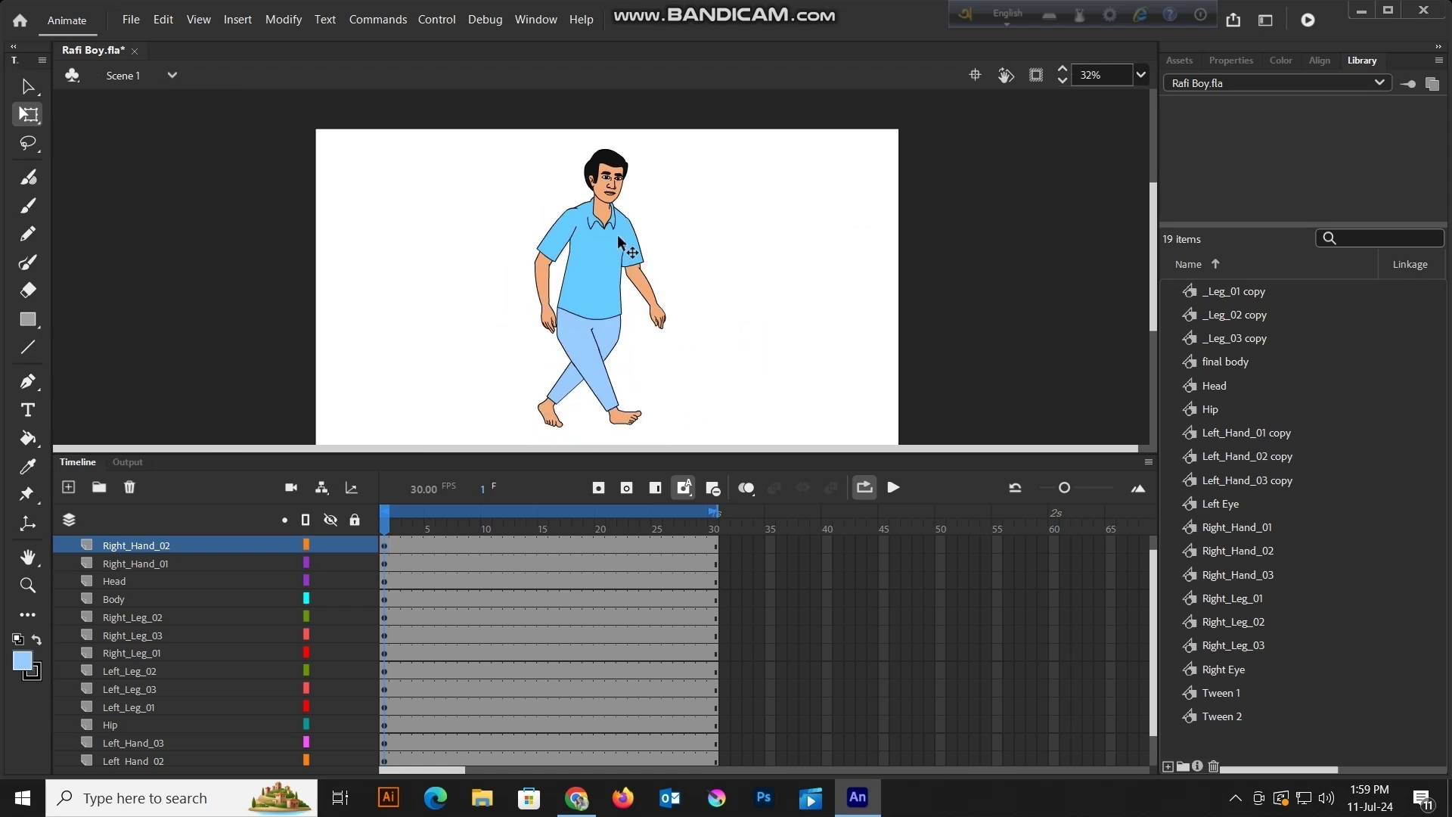
left_click_drag(726, 279, 719, 266)
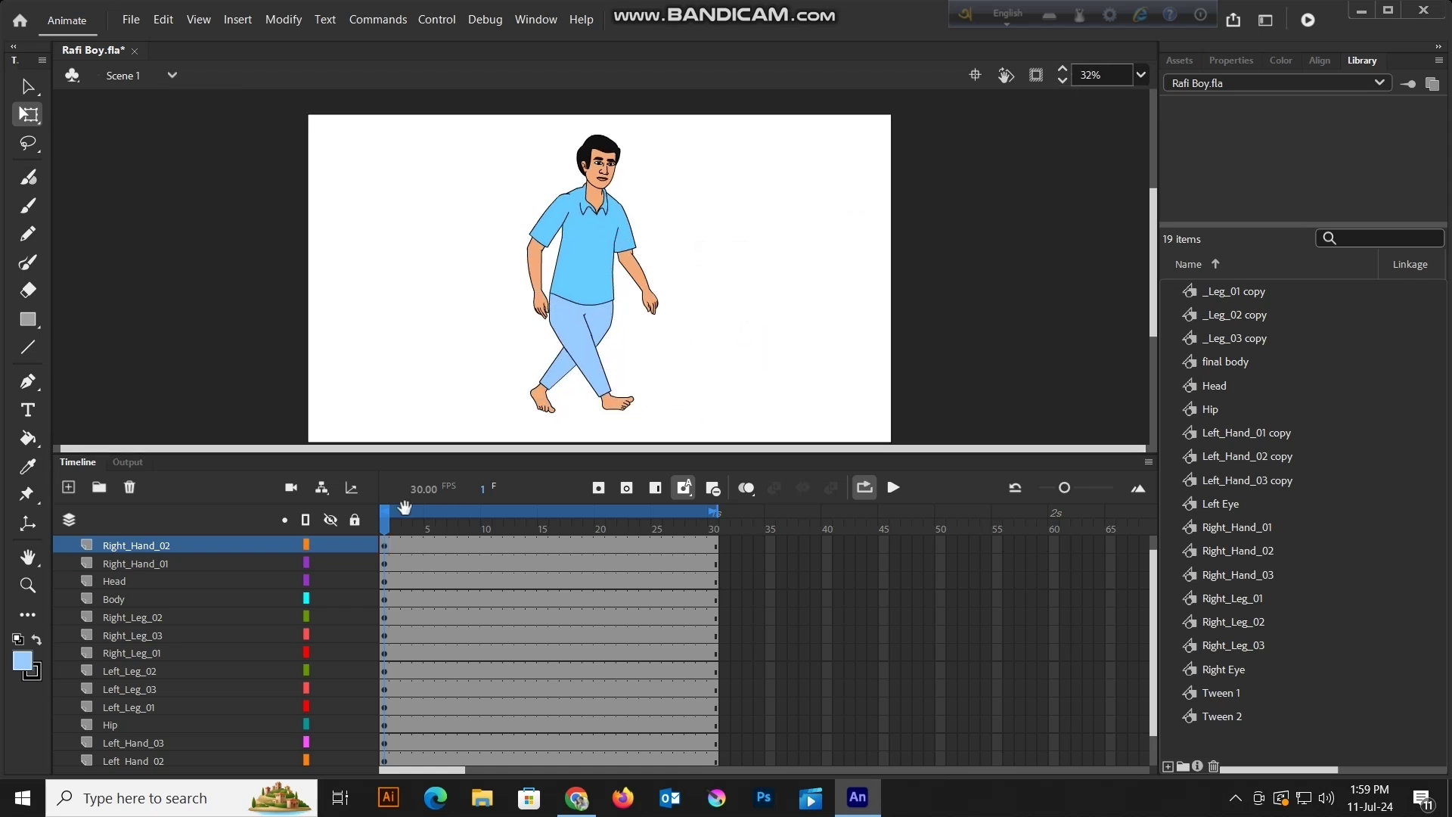
Convert frame 30 to keyframes on all body-part layers, from Right_Hand_03 down to Left_Hand_01.
left_click_drag(387, 519, 714, 514)
scroll(718, 549, "up", 1)
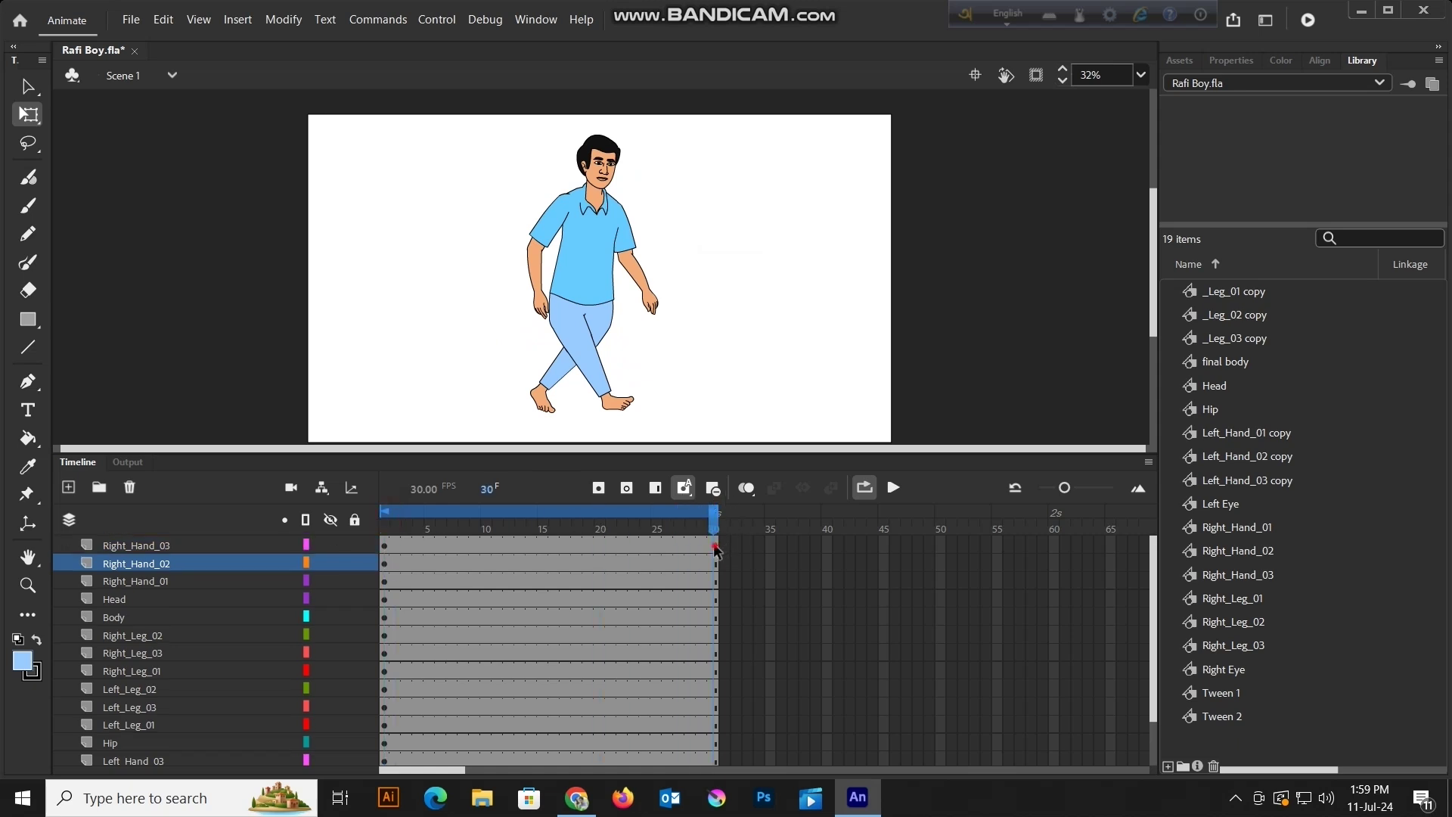
left_click(715, 545)
scroll(715, 560, "down", 3)
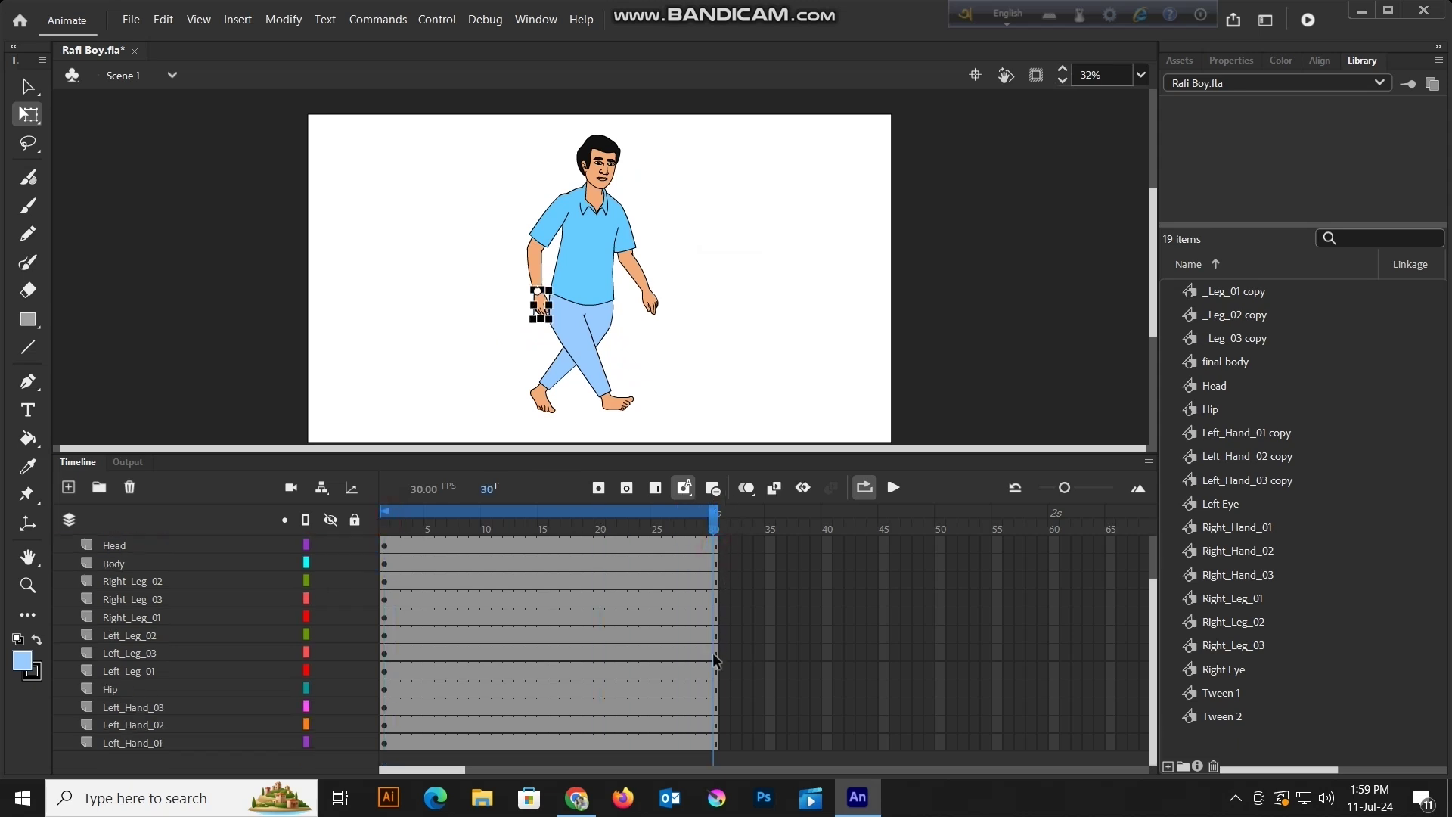
left_click(715, 742, "shift")
right_click(715, 743)
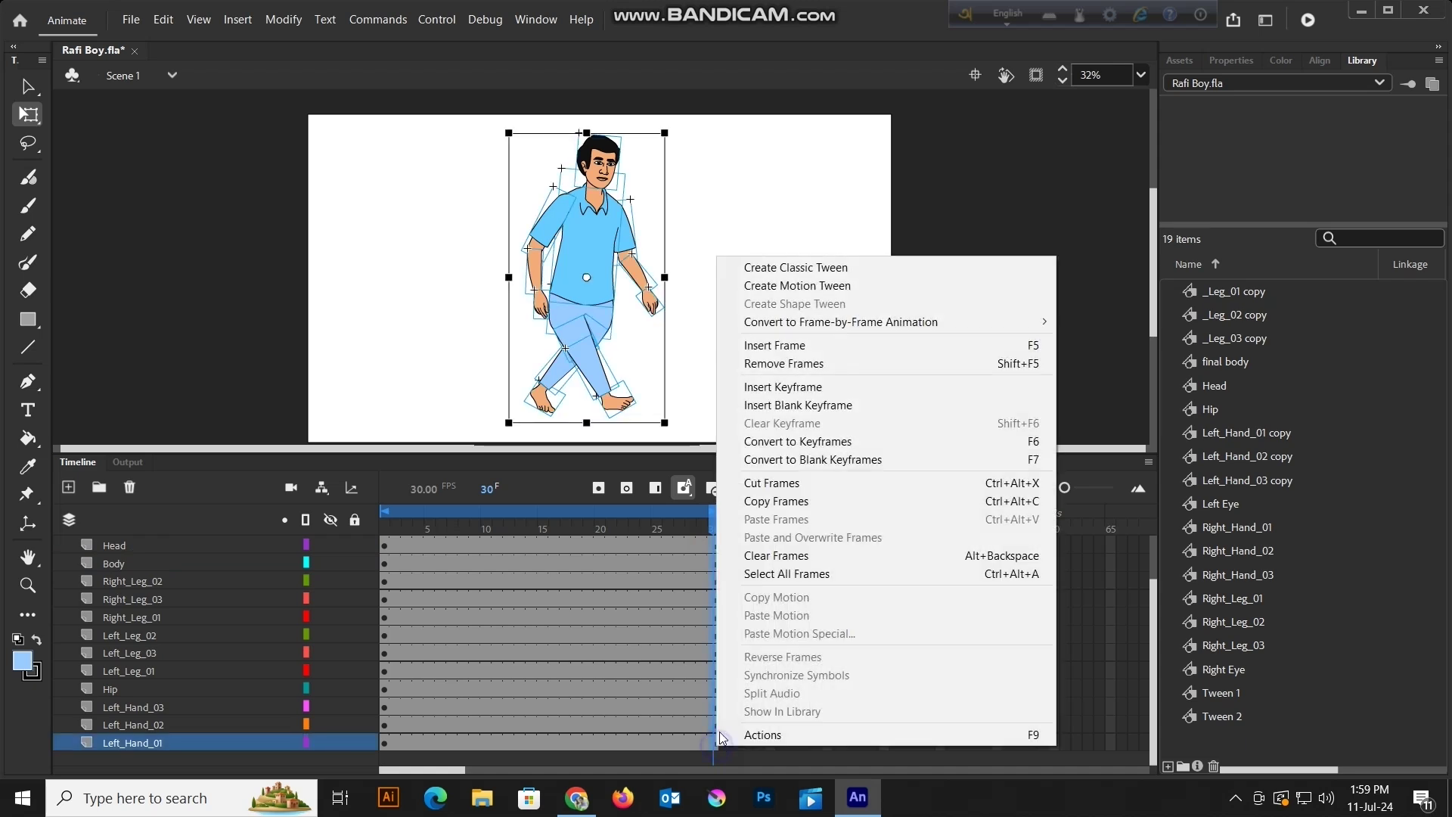
left_click(808, 448)
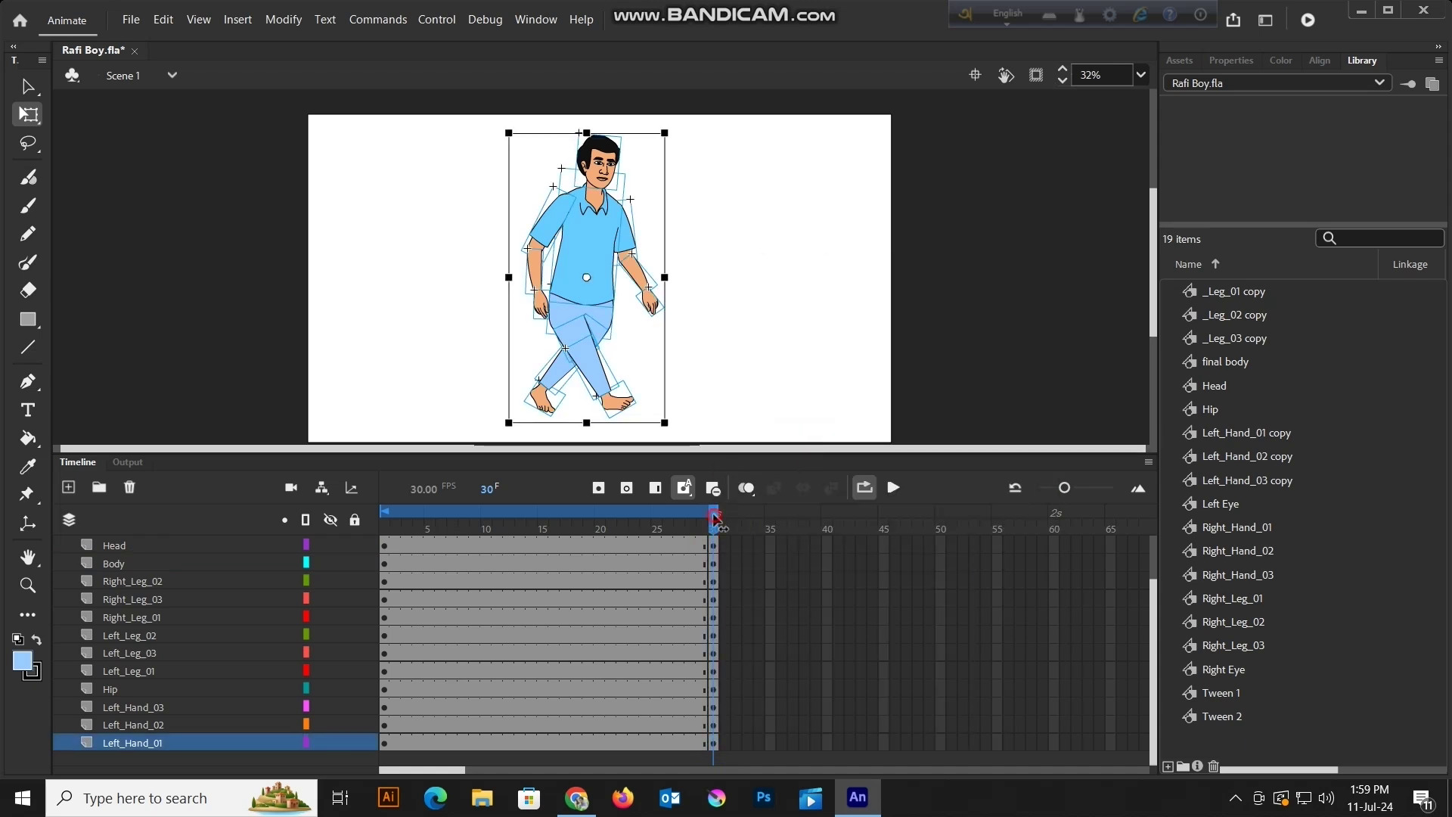
Convert frame 15 to keyframes on all body-part layers.
left_click_drag(715, 515, 548, 520)
scroll(545, 575, "up", 1)
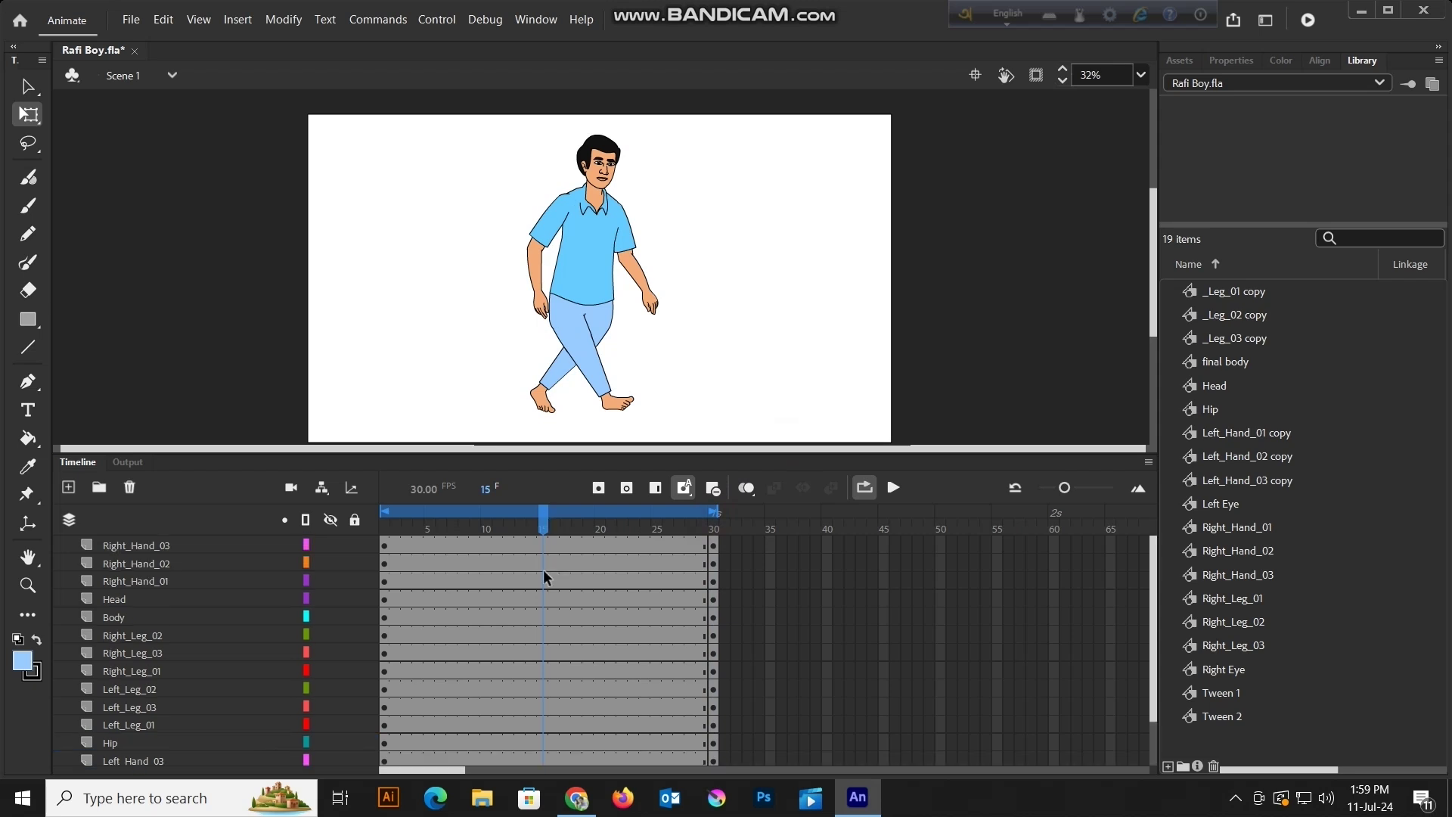
left_click(543, 545)
scroll(547, 578, "down", 1)
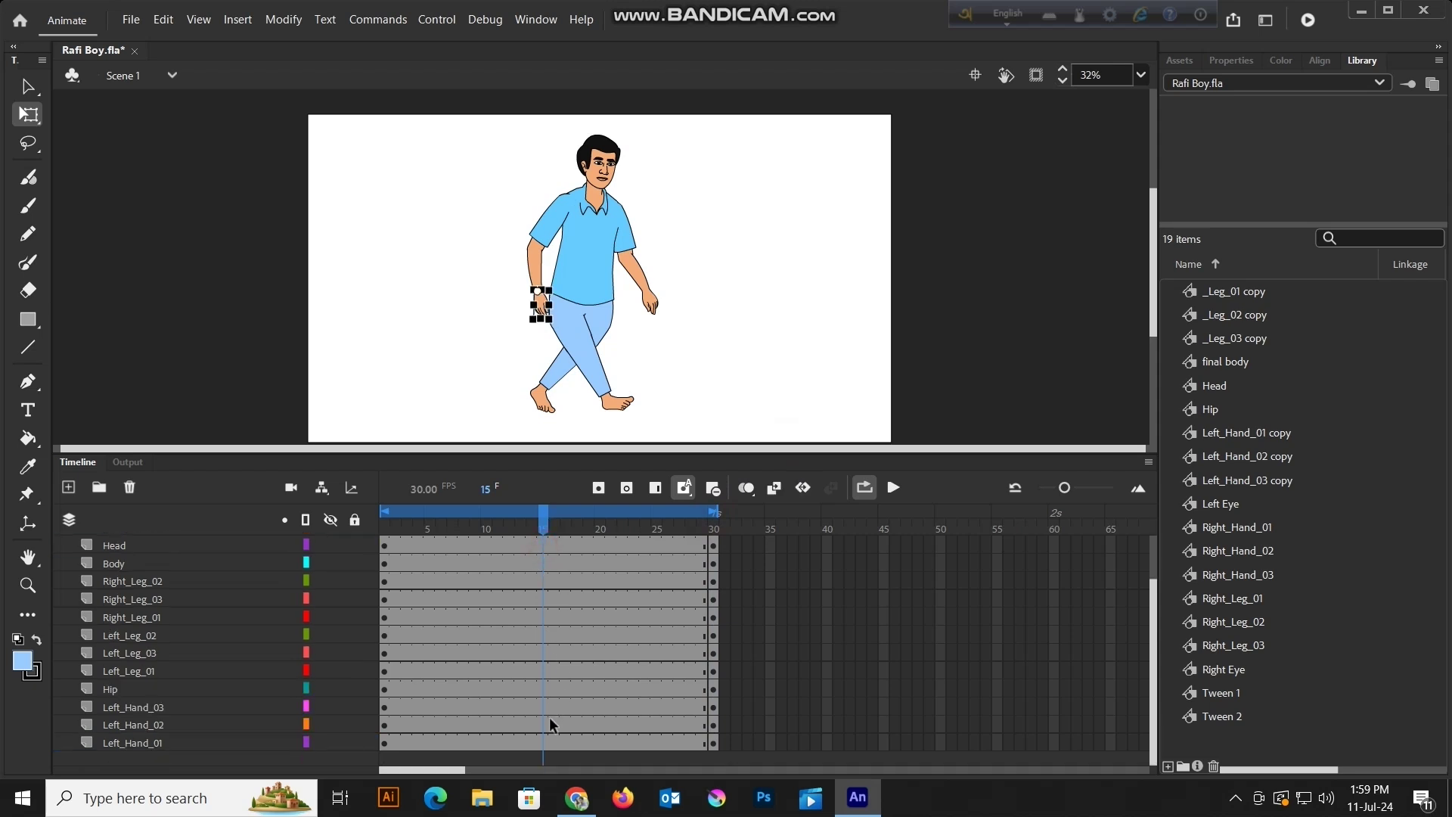
left_click(542, 745)
right_click(542, 744)
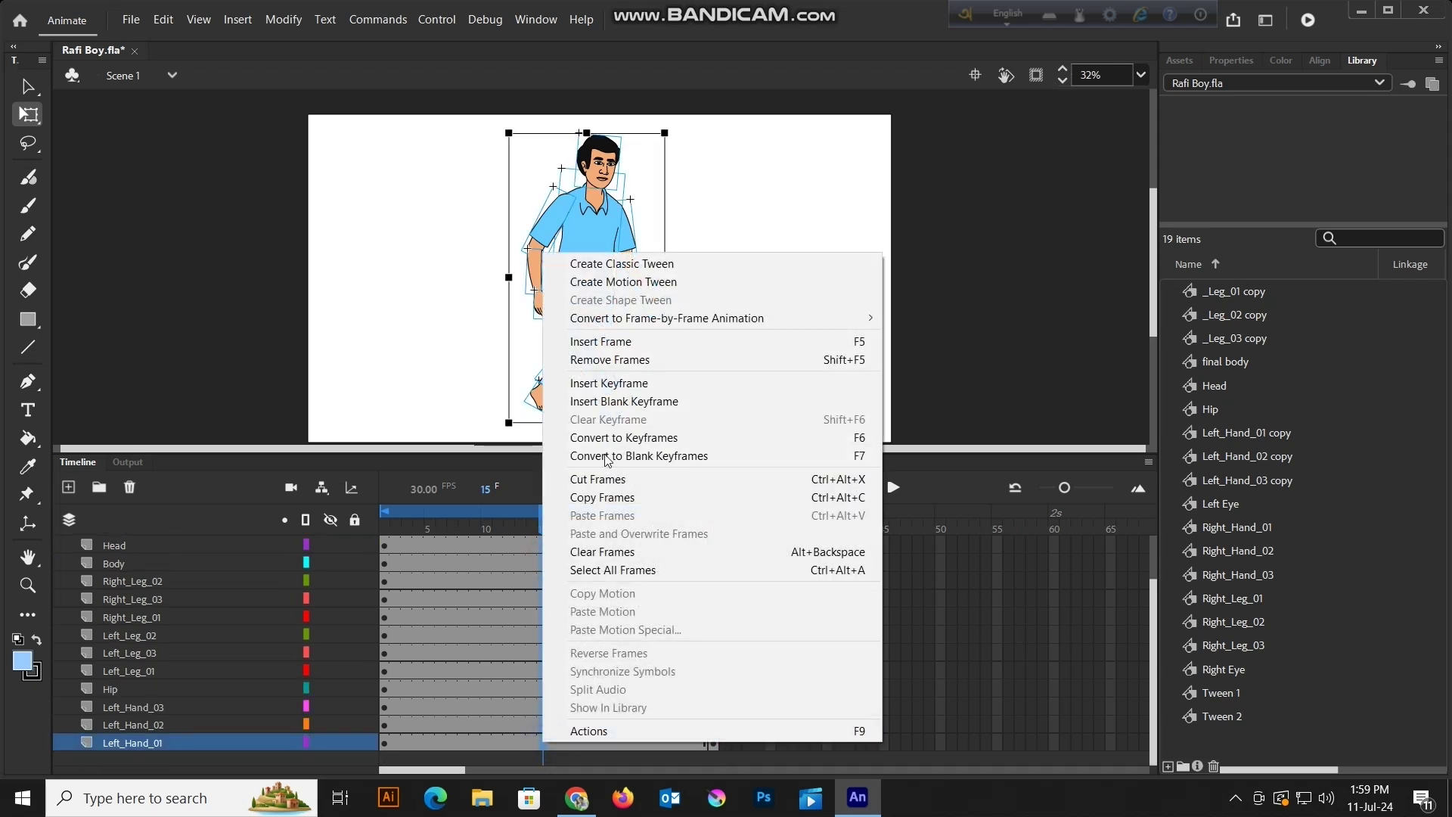
left_click(641, 438)
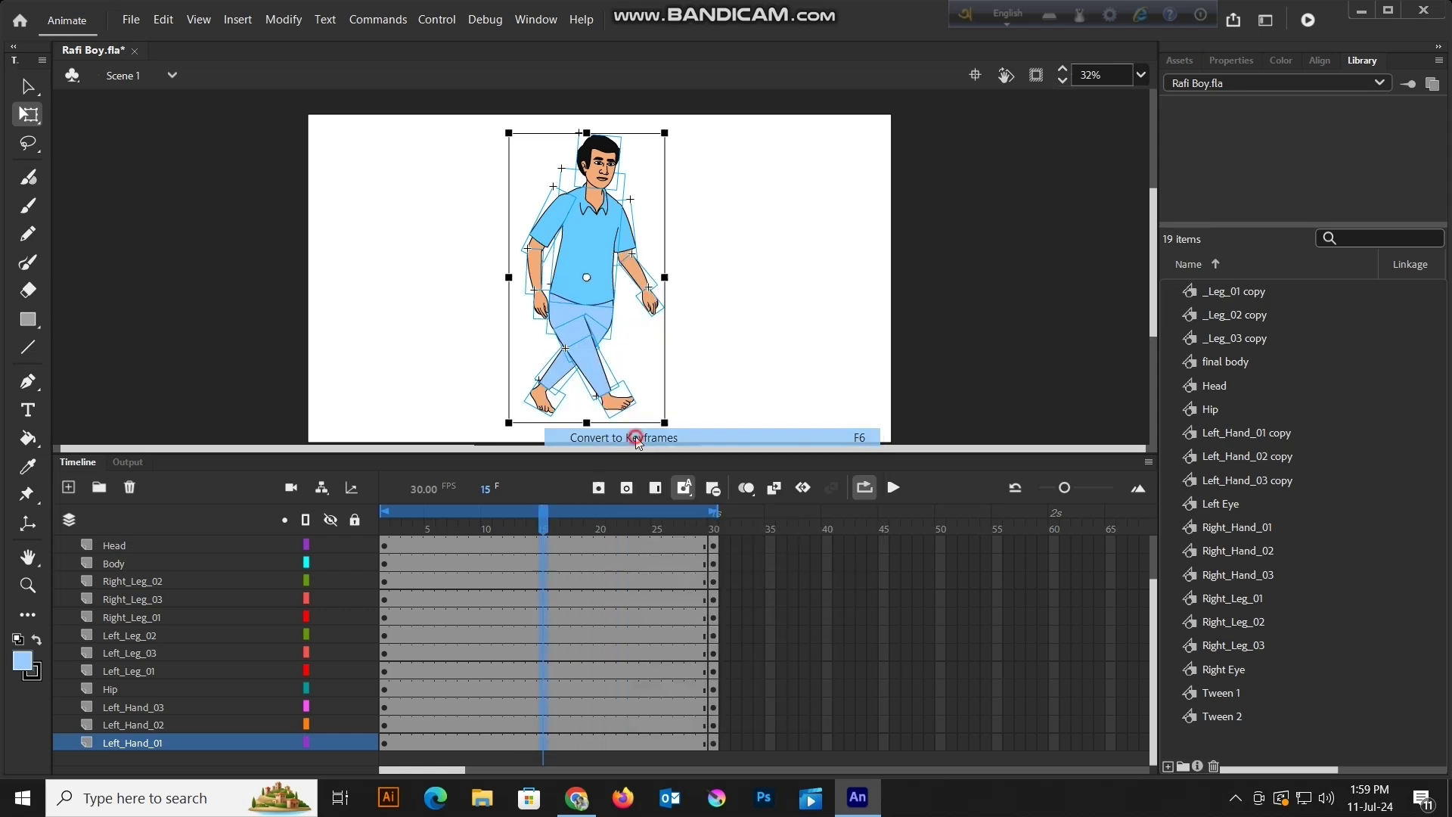
left_click(815, 292)
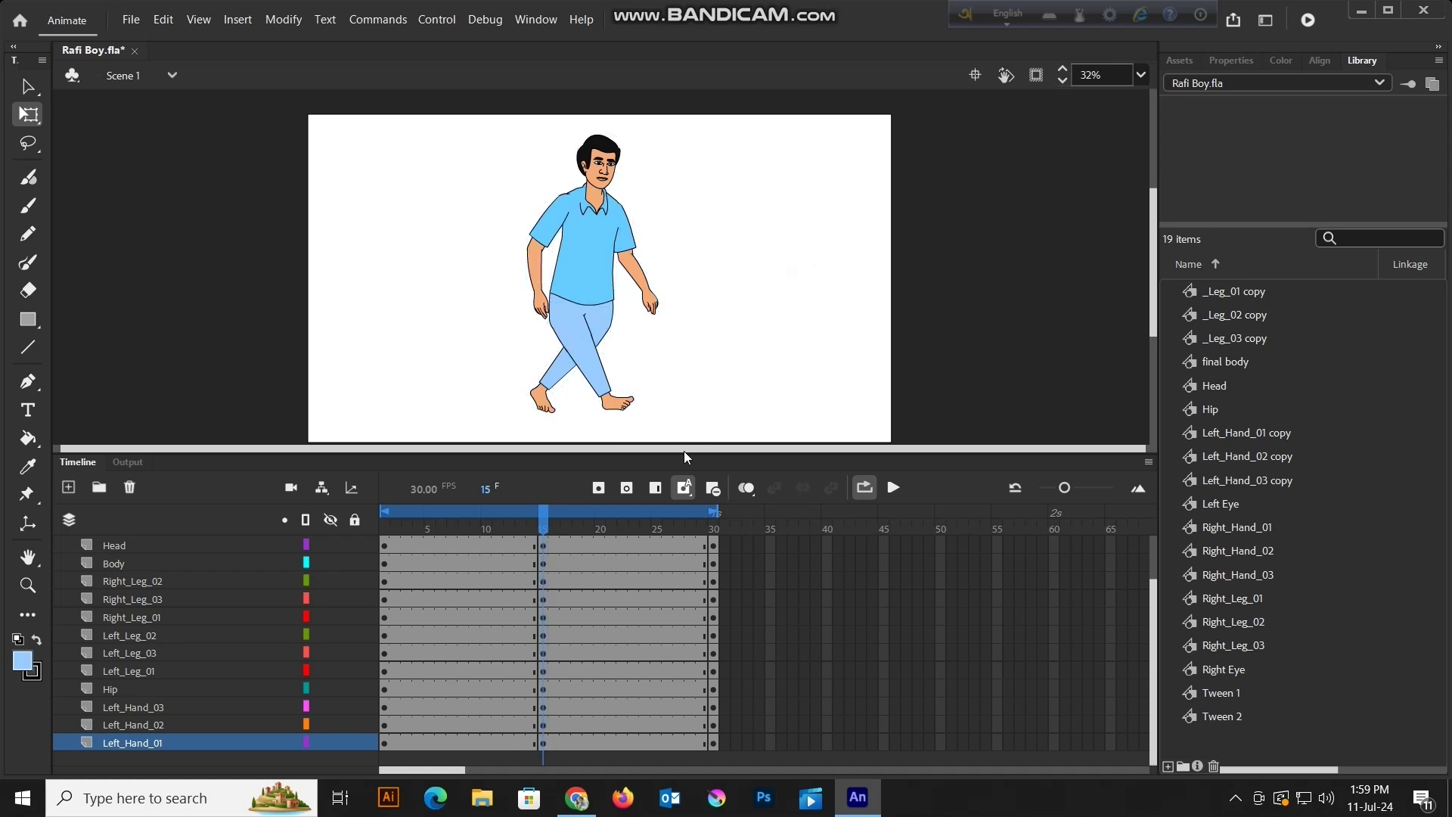
At frame 15, rotate the right thigh backward so the right leg trails behind the body.
scroll(594, 411, "up", 1)
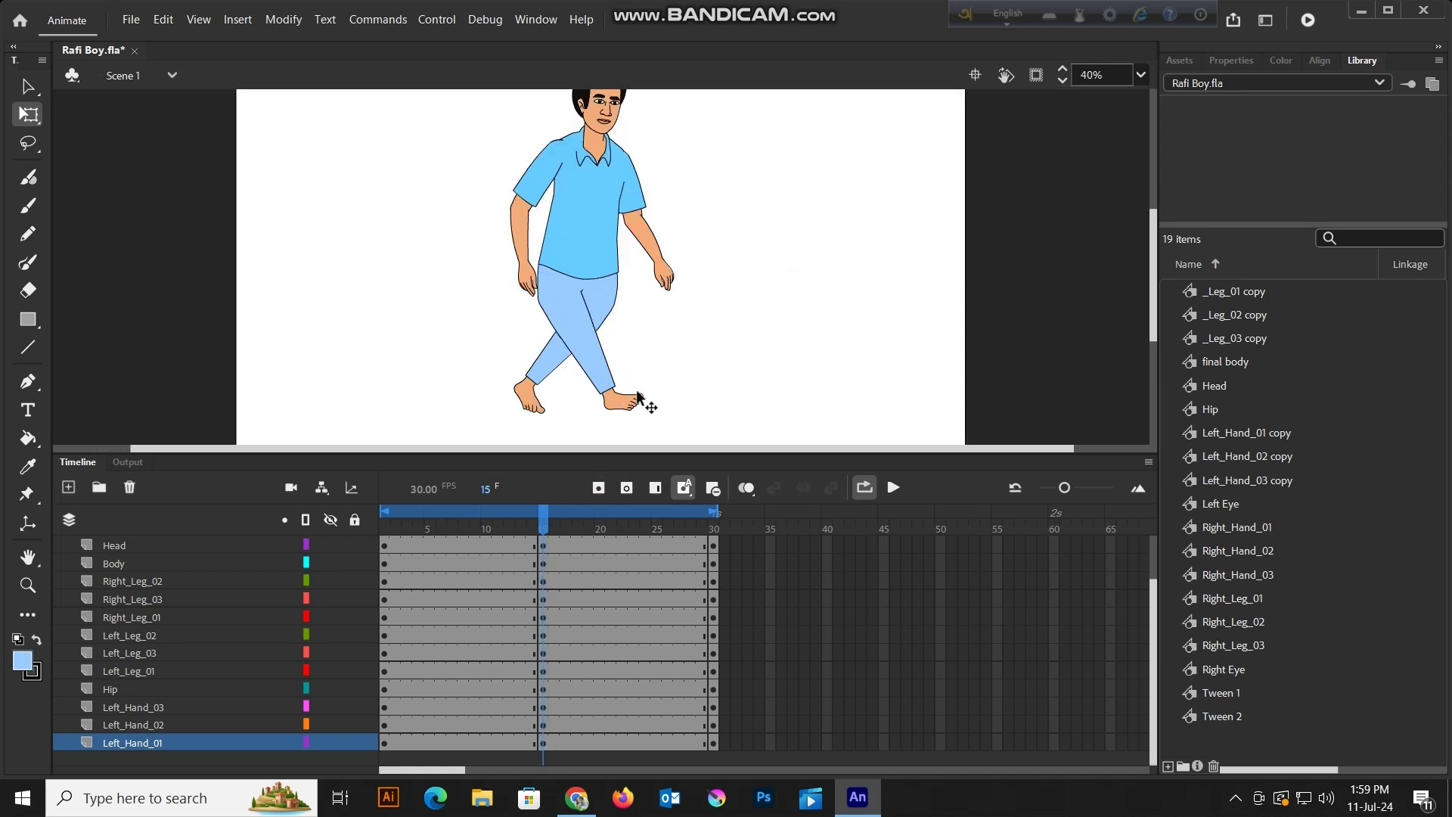
scroll(646, 405, "down", 1)
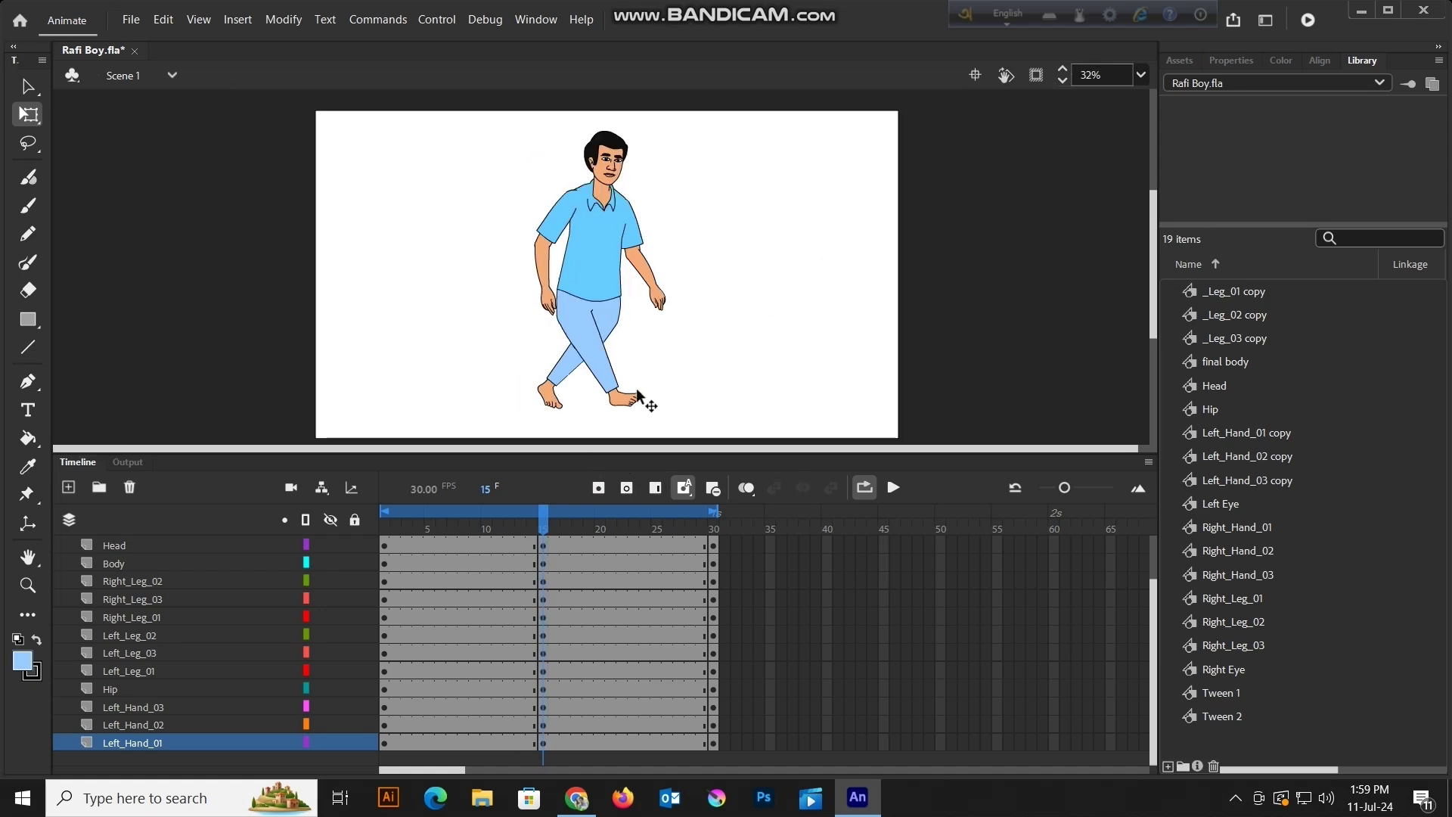
left_click(593, 335)
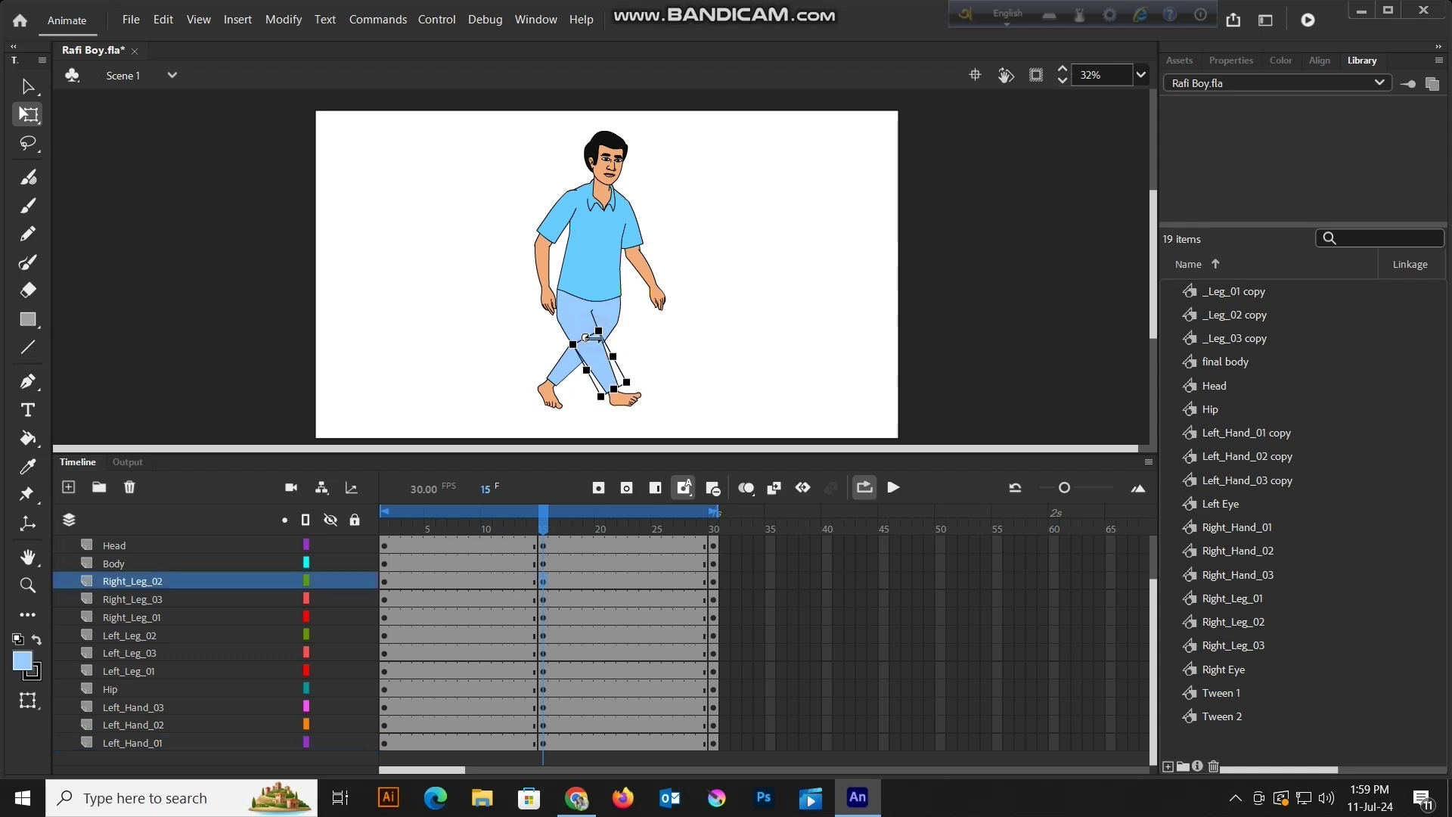
left_click(441, 333)
left_click(577, 335)
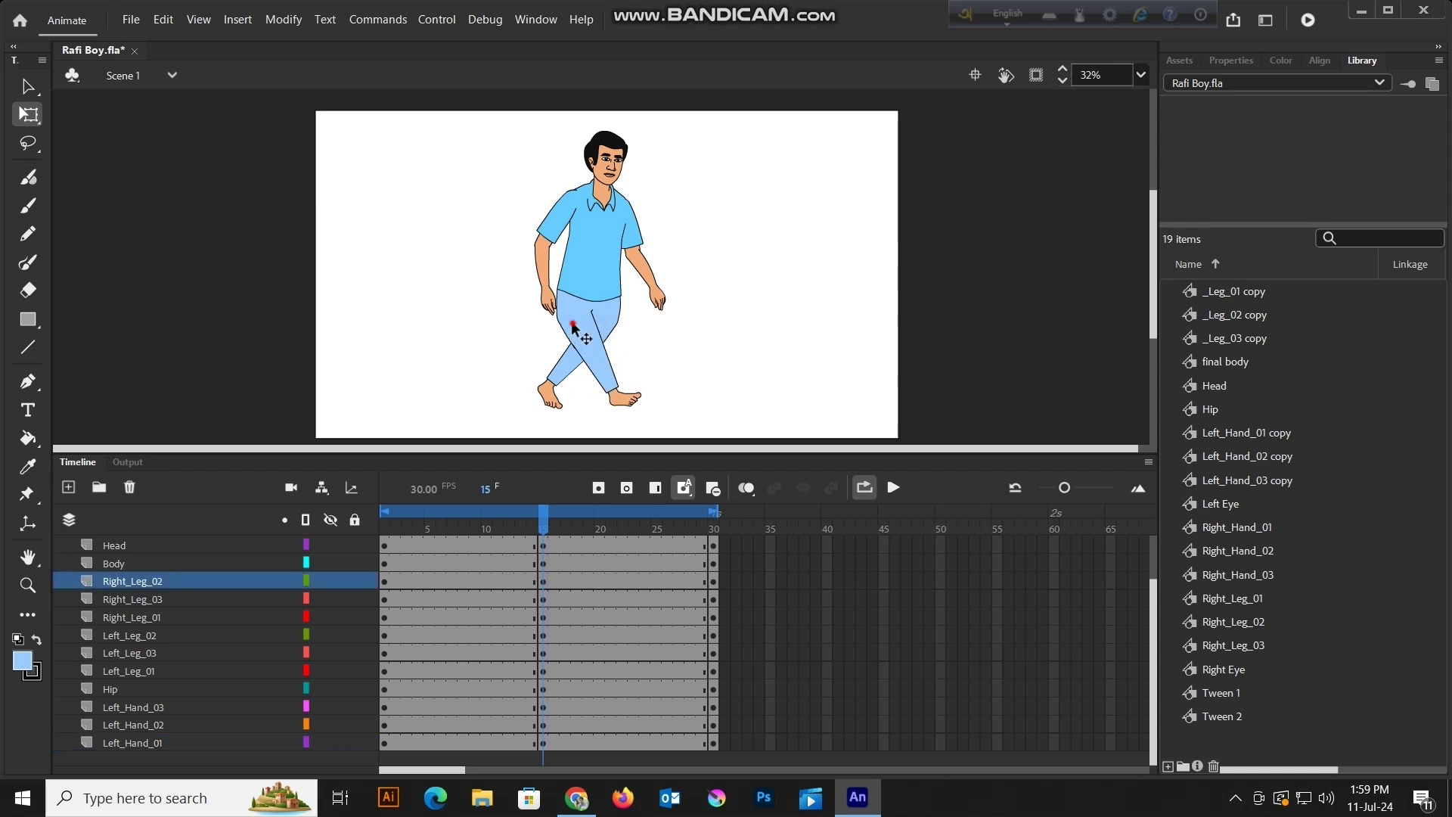
left_click_drag(618, 348, 585, 371)
left_click(628, 384)
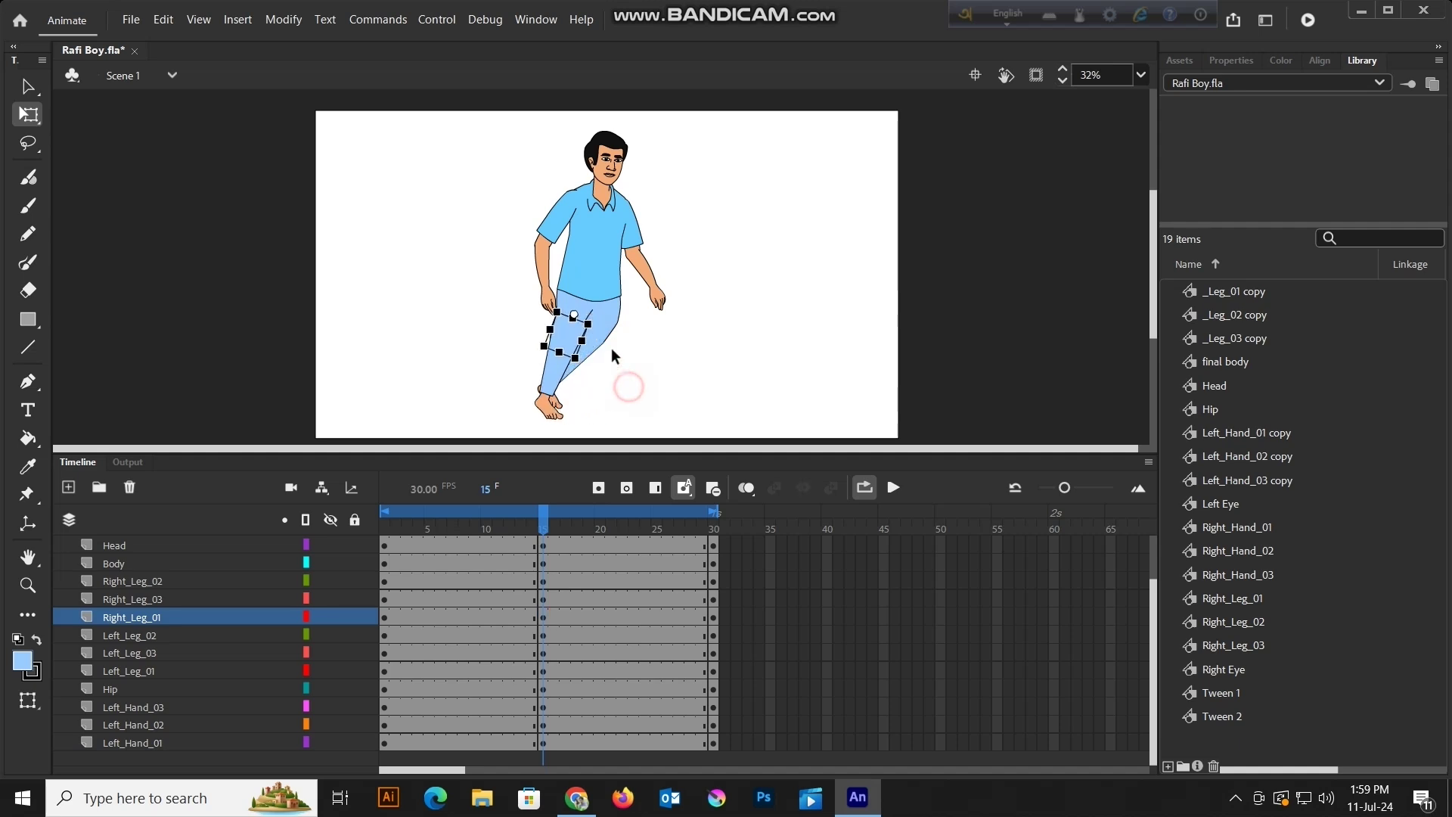
At frame 15, rotate the left thigh forward so the left leg stands in front of the right one.
left_click(609, 333)
mouse_move(619, 357)
left_mouse_down()
mouse_move(624, 372)
mouse_move(642, 364)
left_mouse_up()
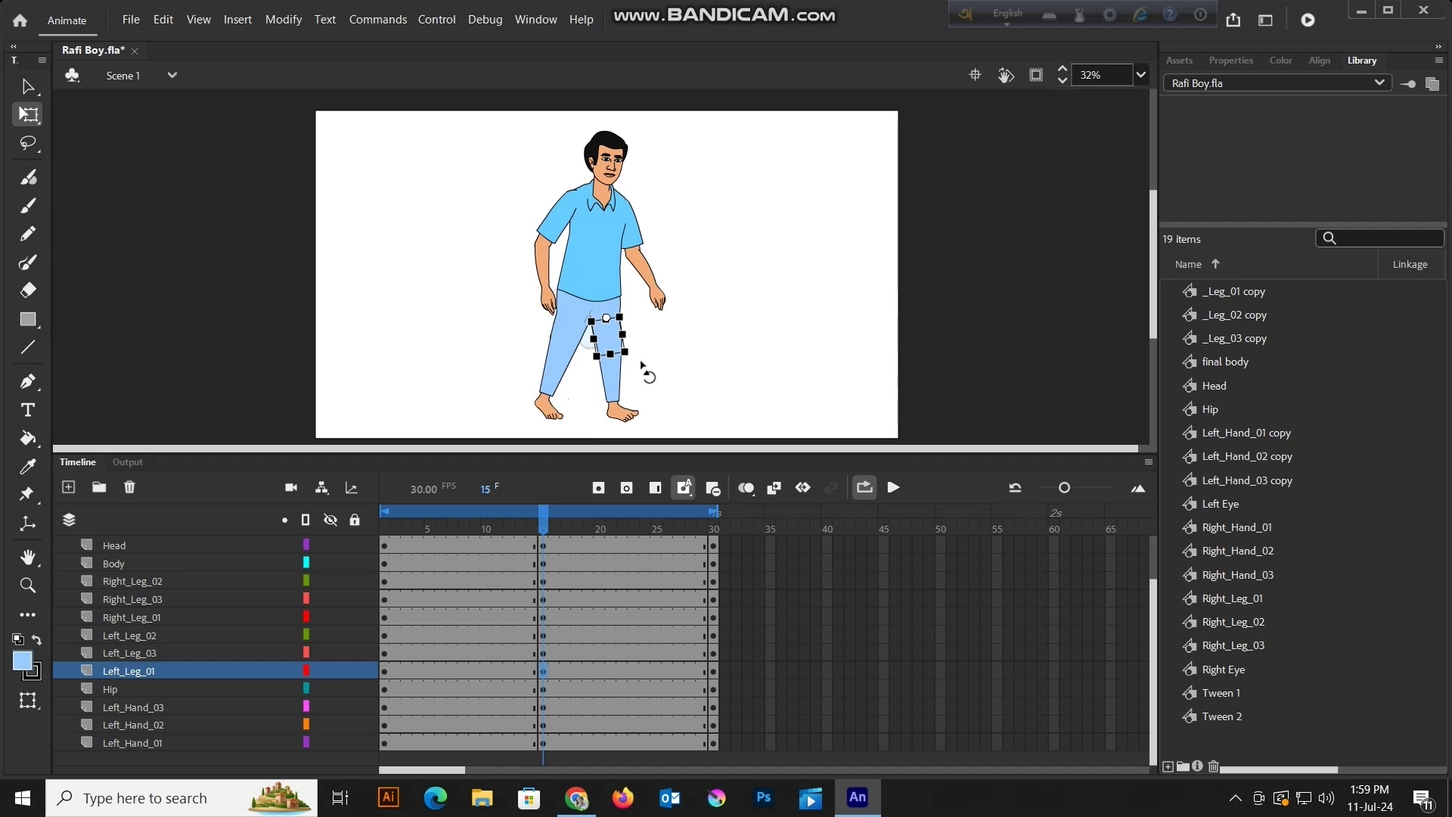
left_click(687, 348)
left_click_drag(697, 341, 686, 357)
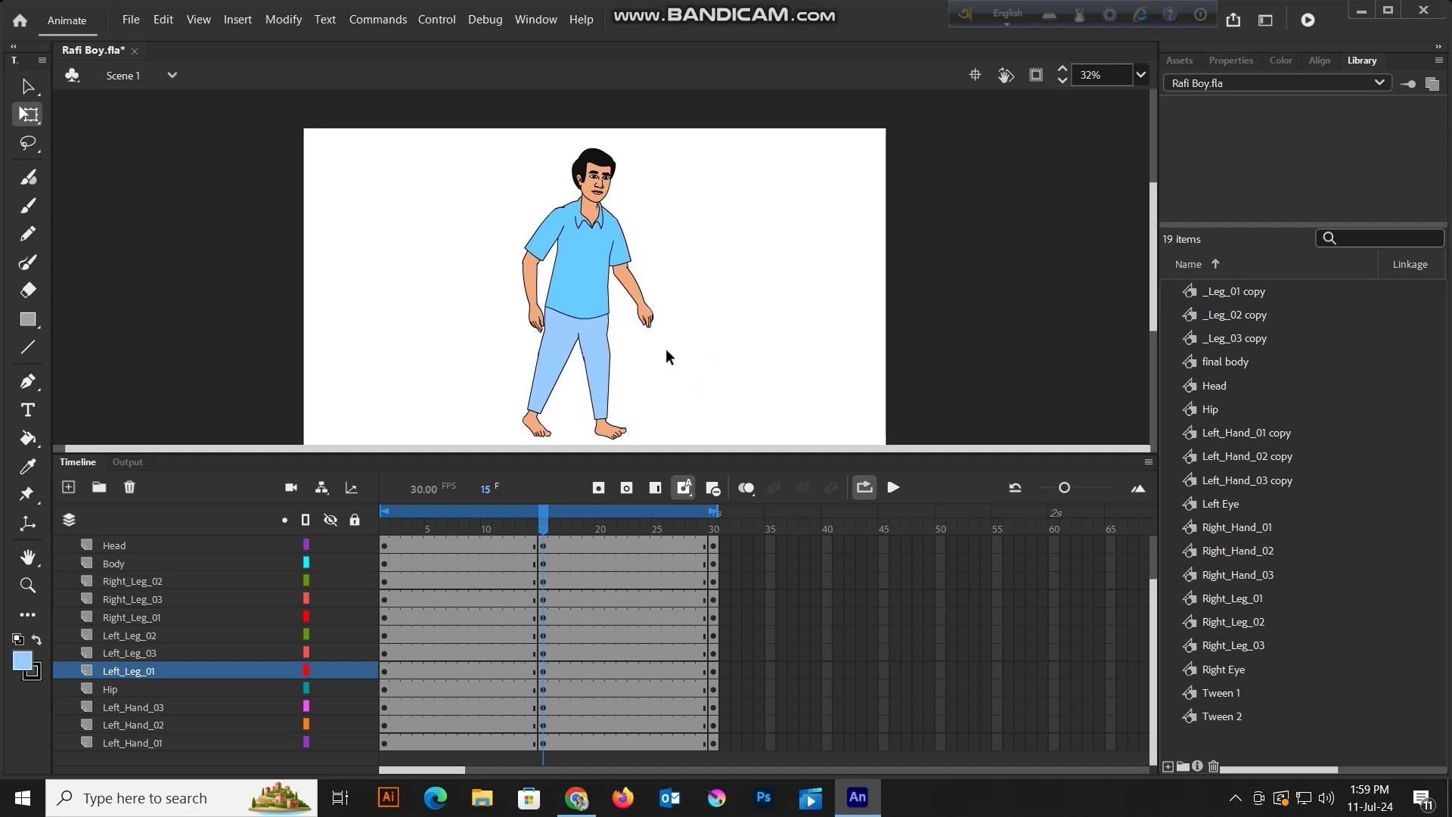
At frame 15, swing the right upper arm forward across the torso and the left upper arm back behind it.
left_click(557, 240)
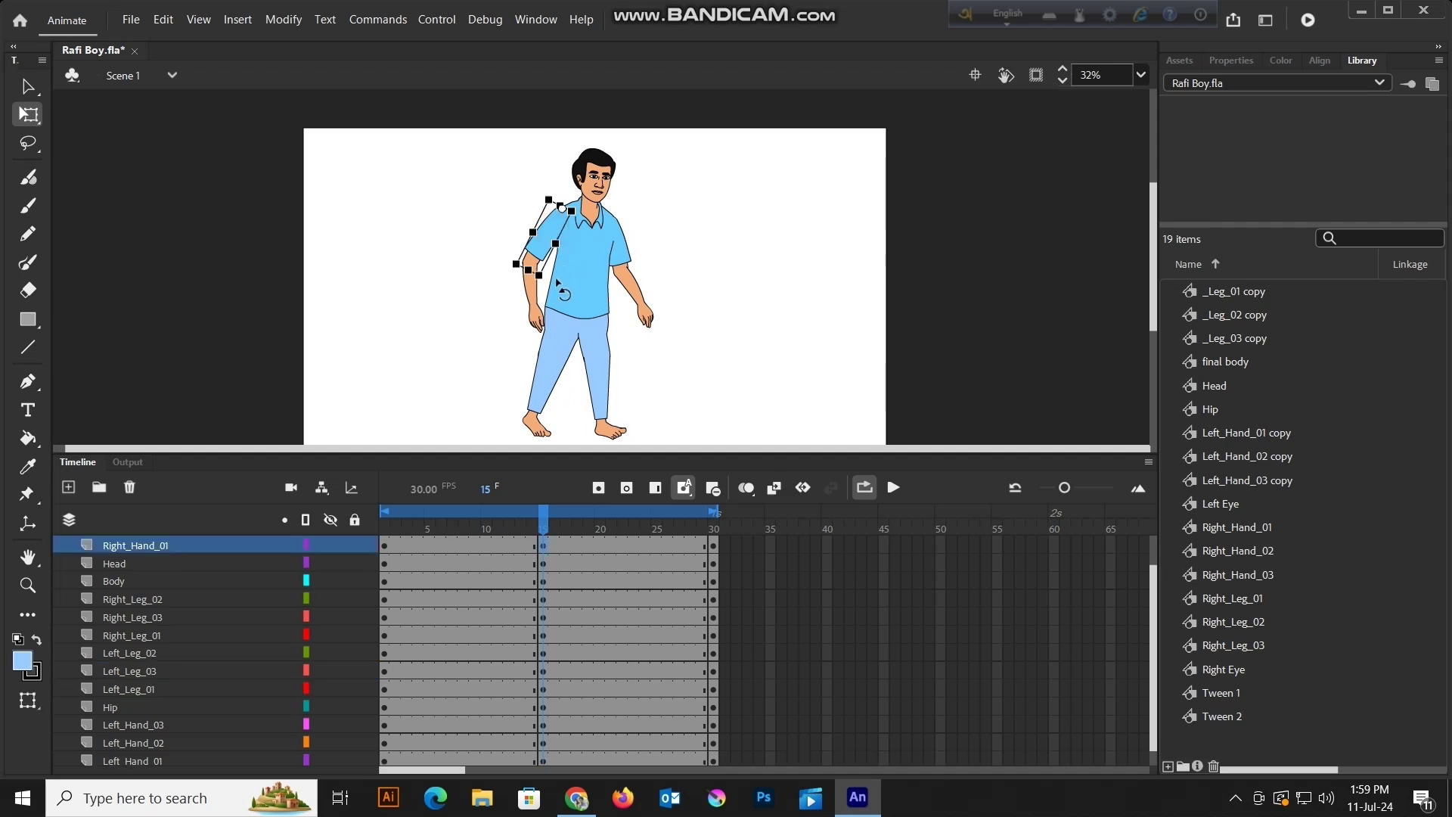
left_click_drag(555, 297, 618, 293)
left_click(639, 291)
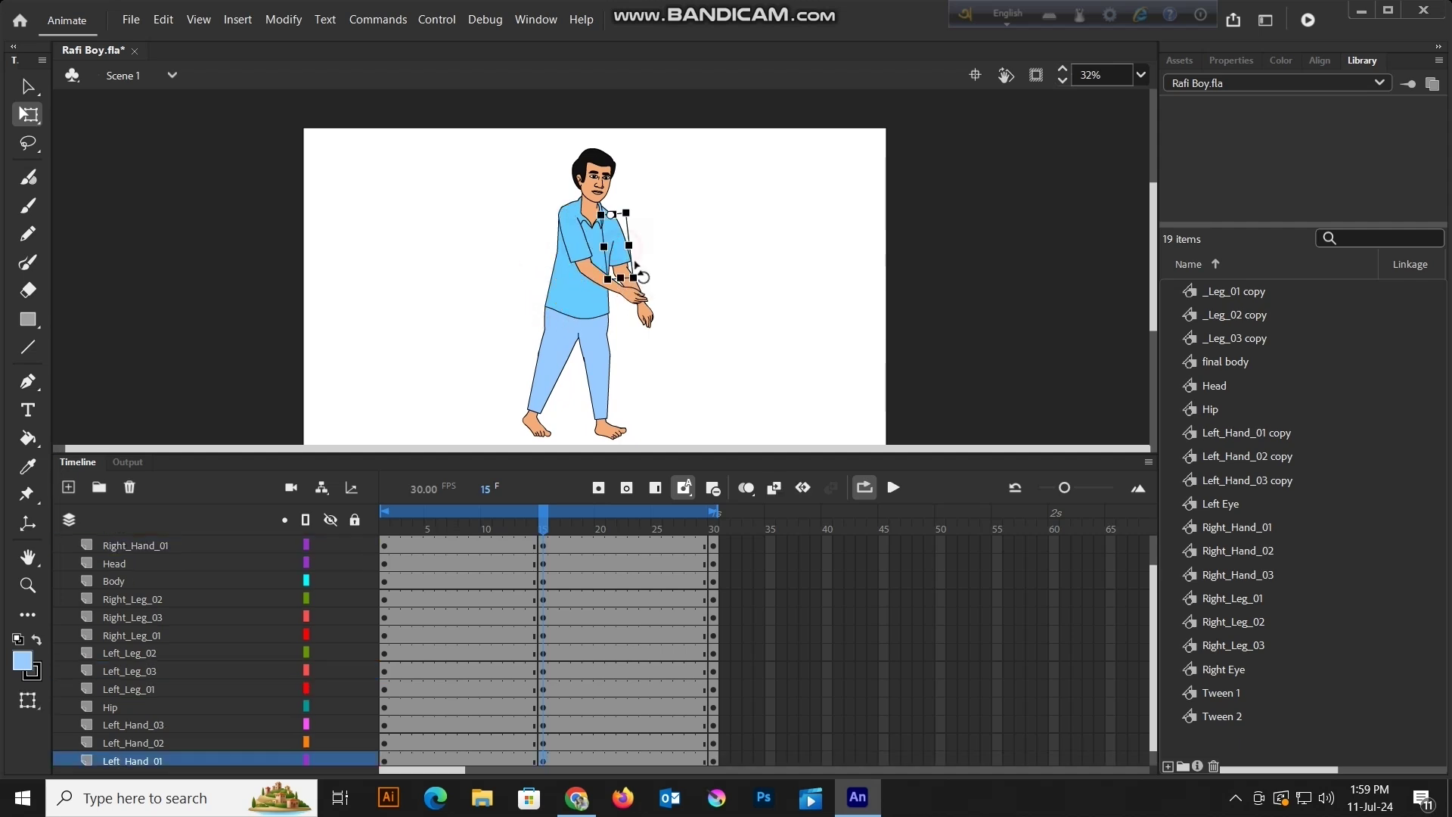
left_click_drag(648, 291, 565, 280)
left_click(700, 254)
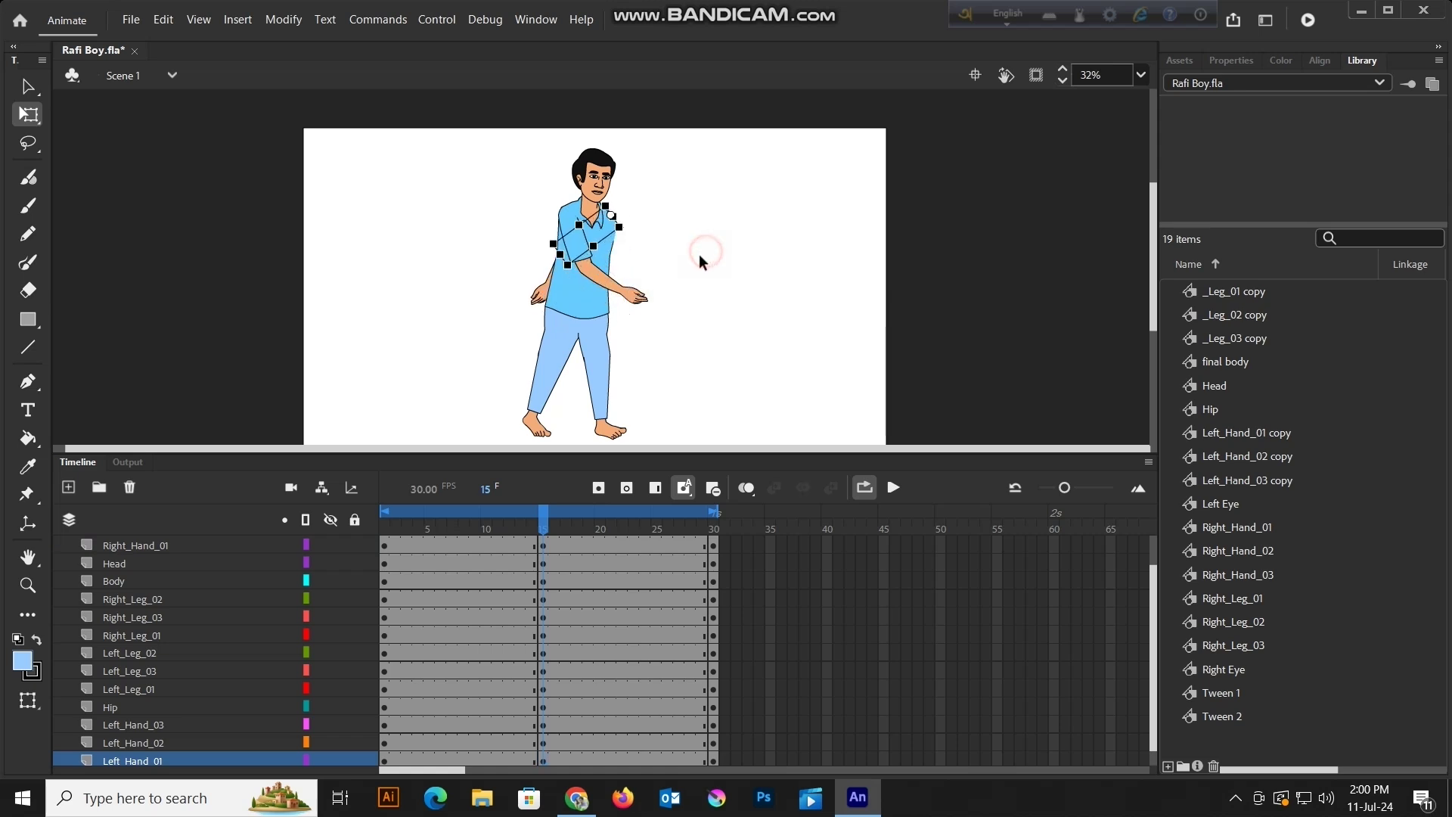
key("space")
left_click_drag(707, 256, 719, 251)
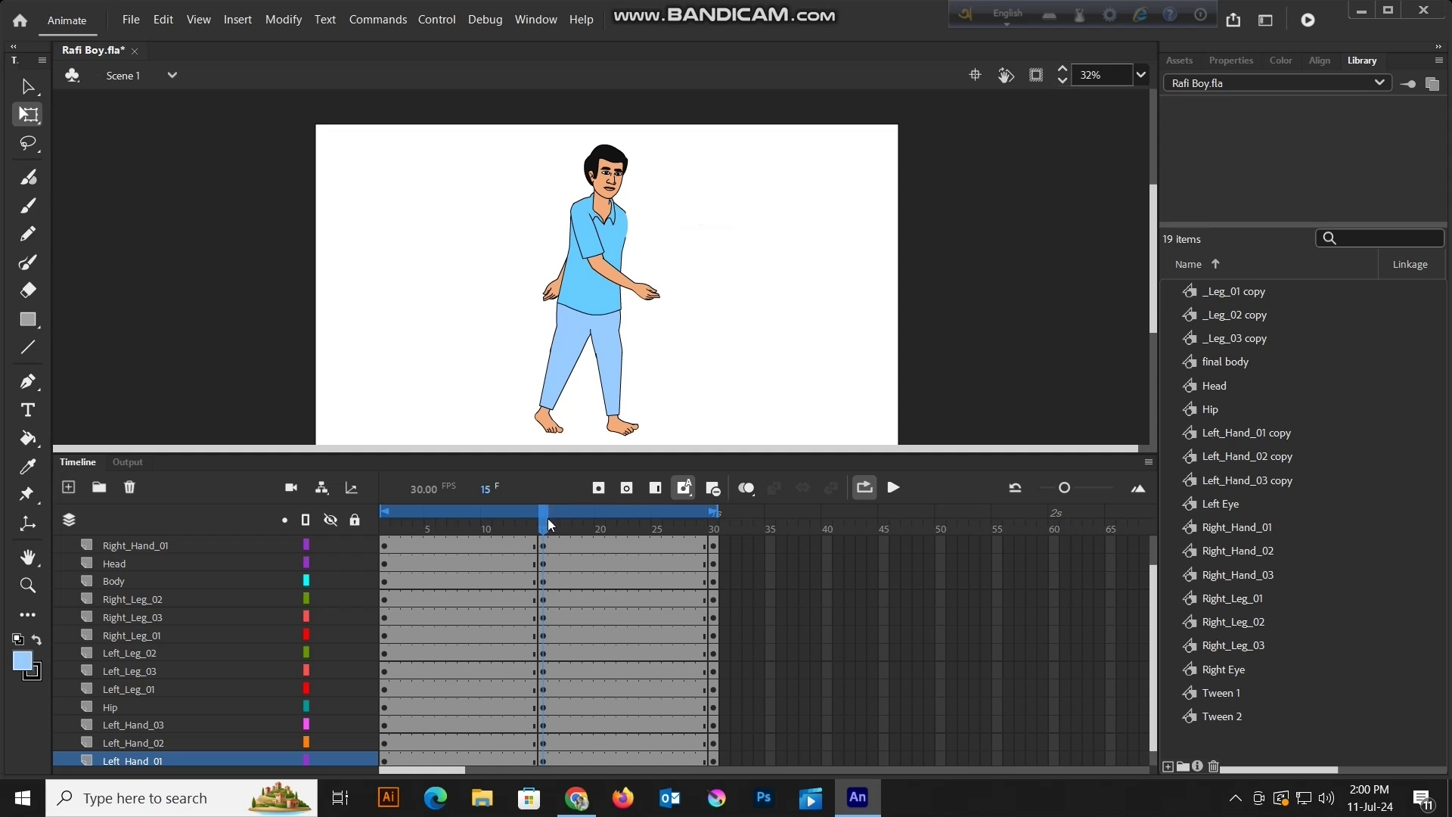
Convert frame 7 to keyframes on all body-part layers and briefly check the layer parenting hierarchy.
left_click_drag(543, 515, 473, 515)
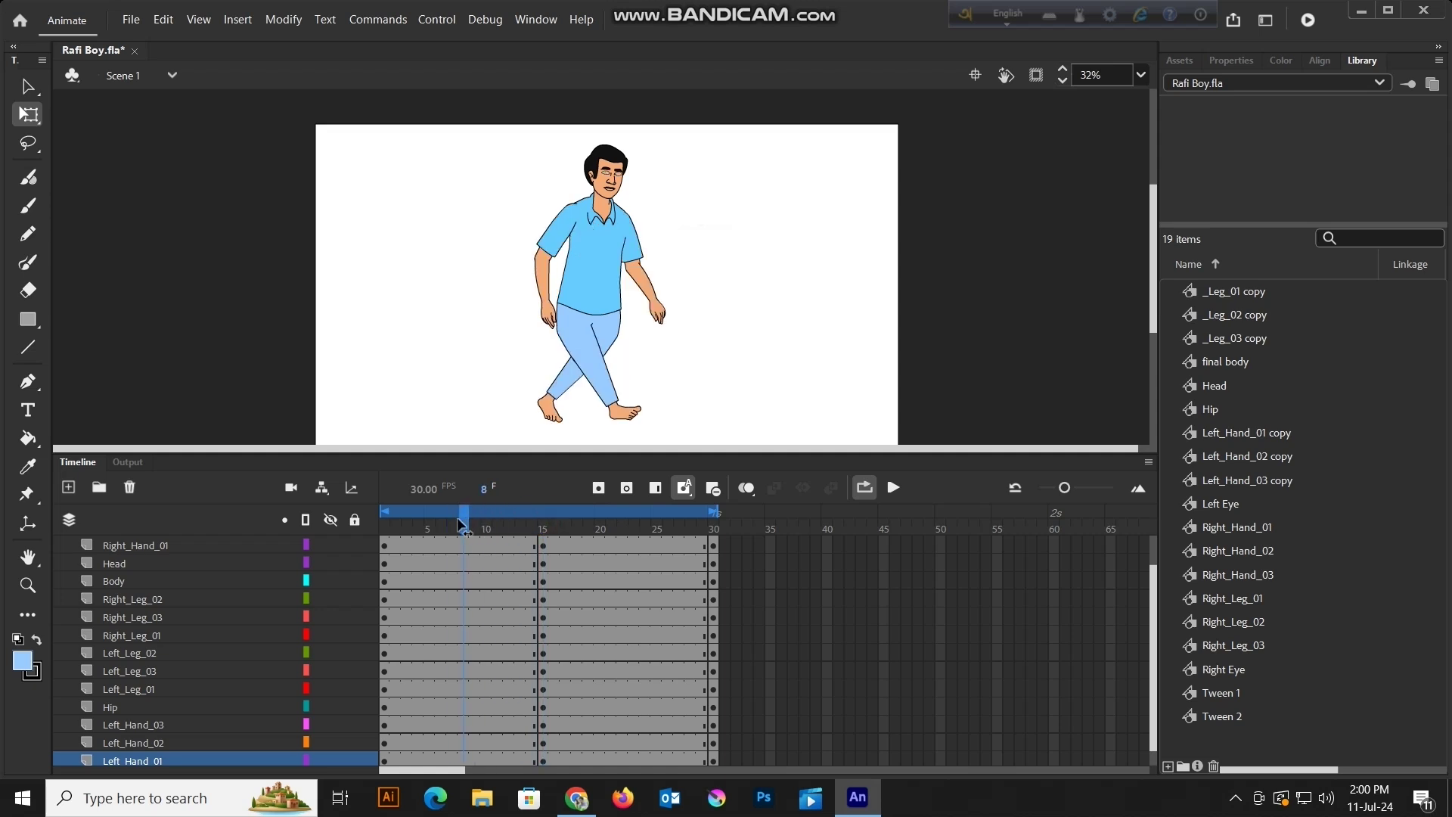
scroll(458, 565, "up", 2)
left_click(454, 540)
scroll(461, 605, "down", 3)
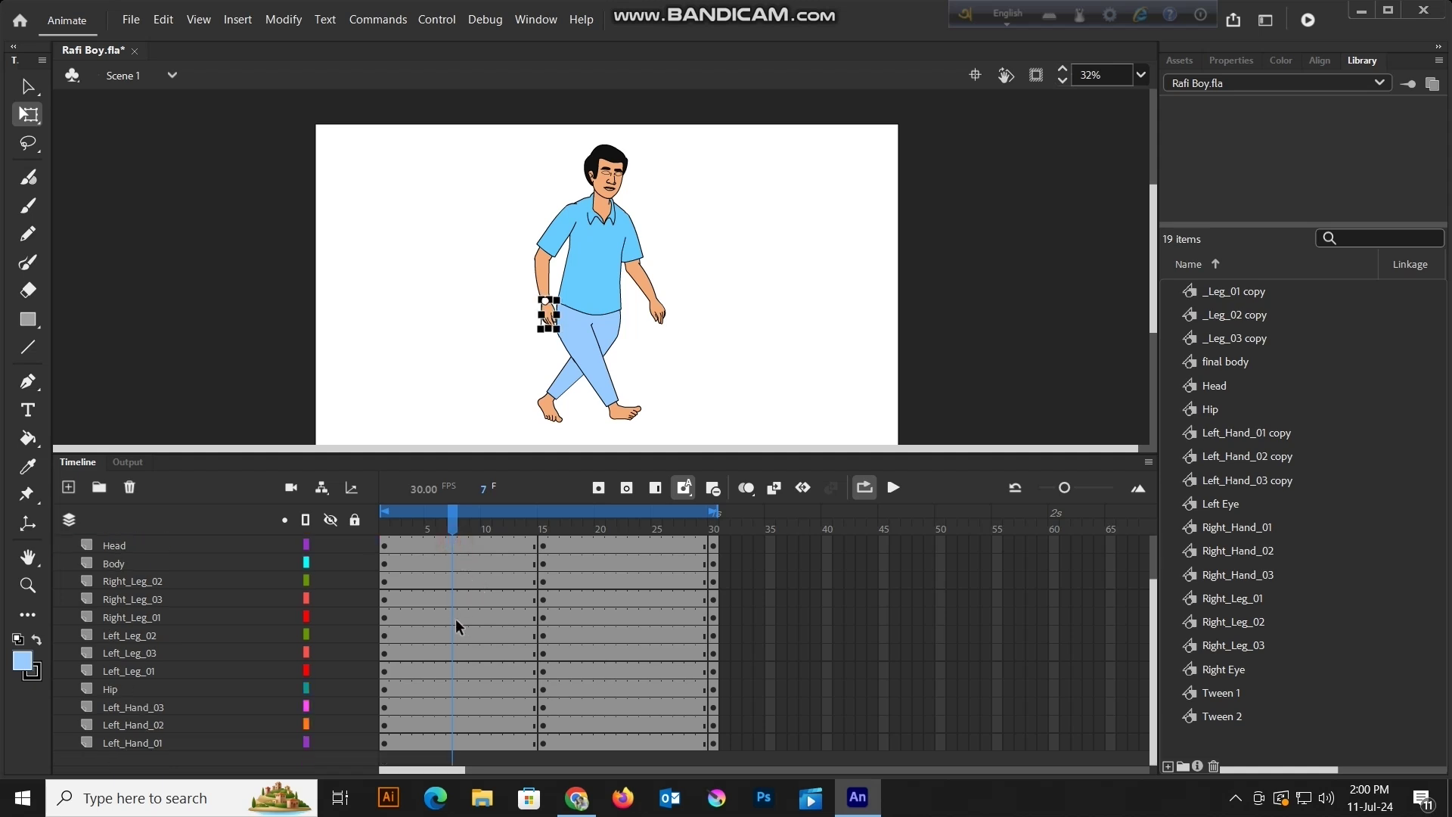
left_click(452, 742)
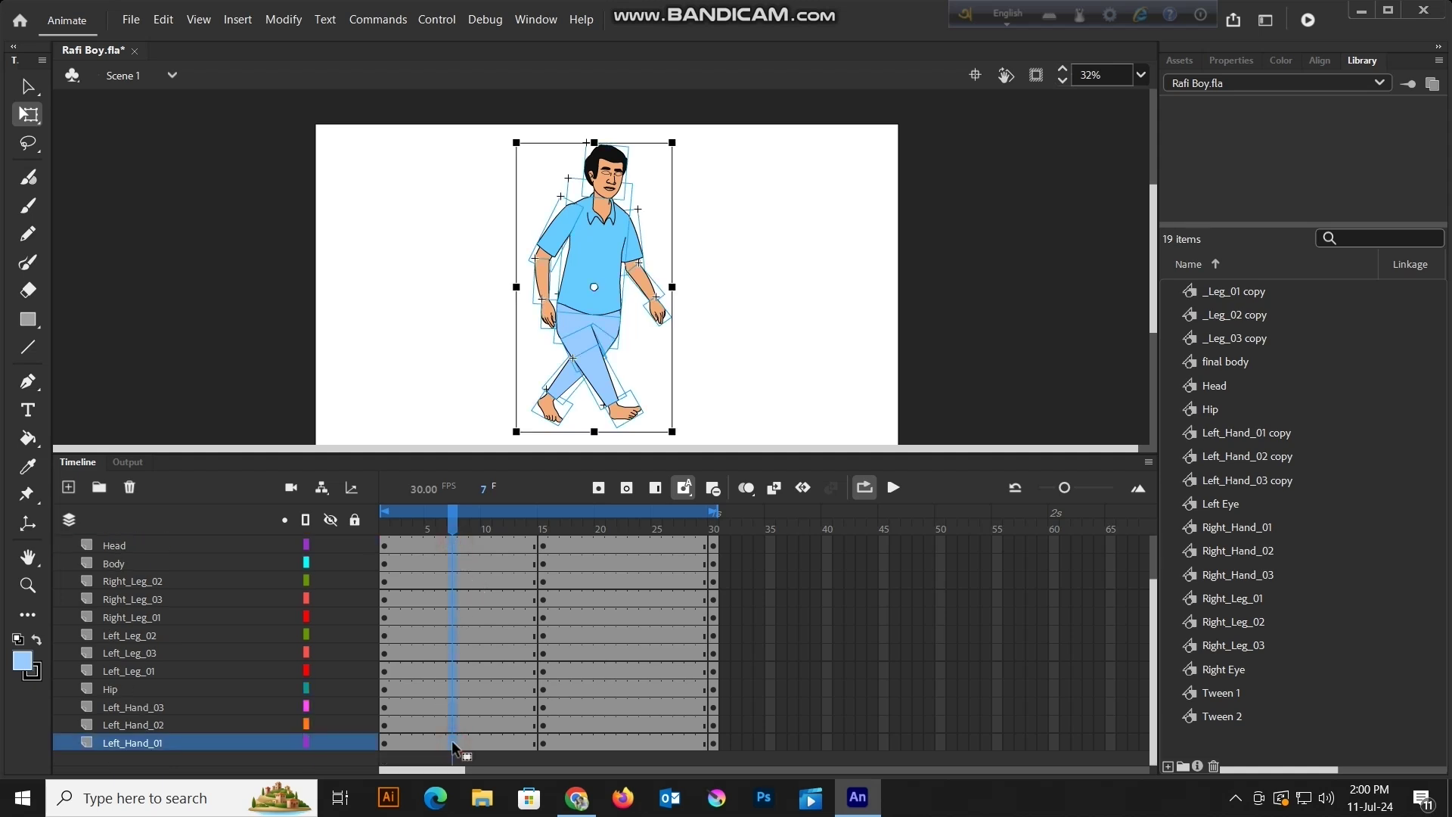
right_click(453, 743)
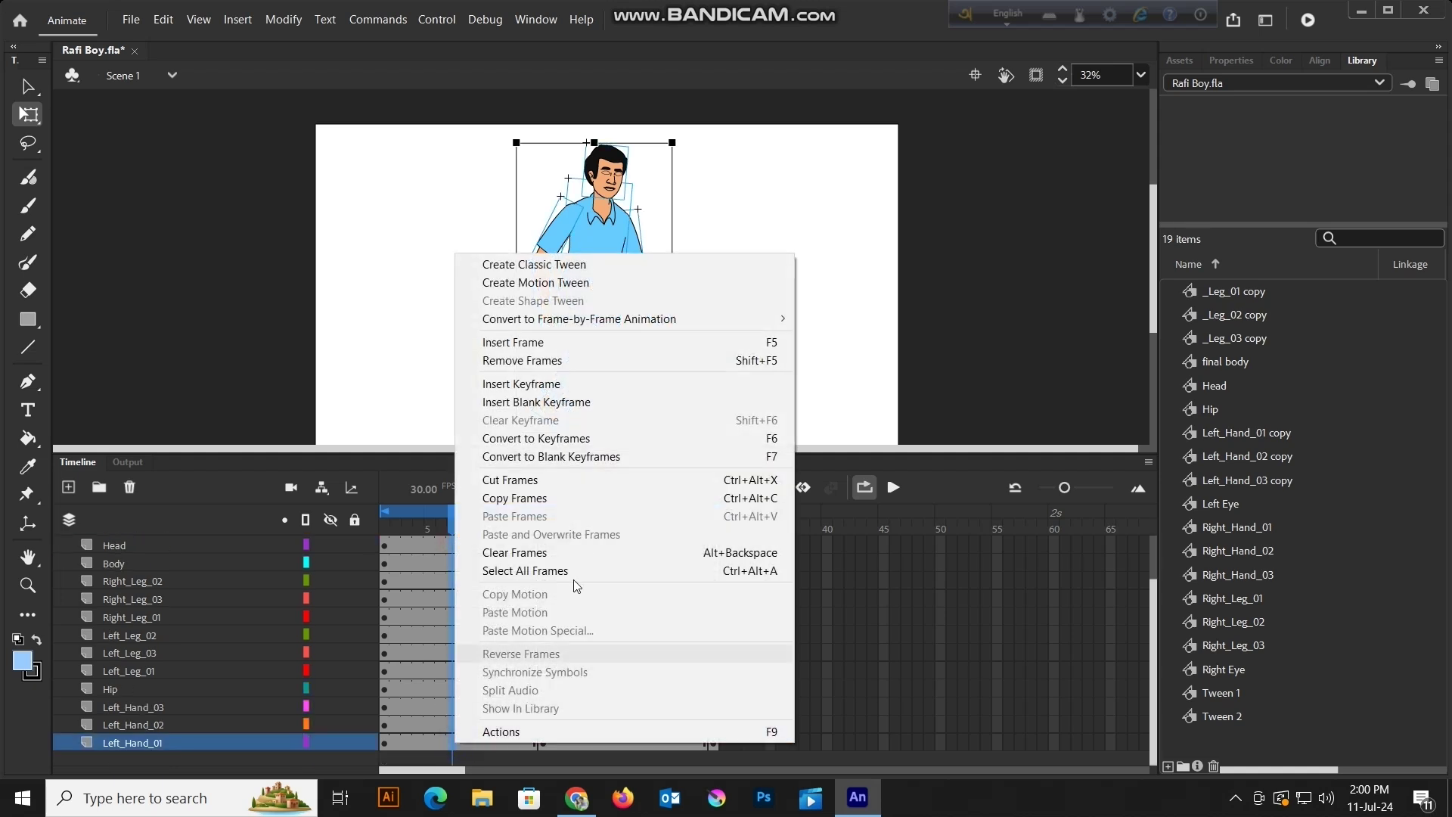
left_click(560, 439)
left_click(324, 490)
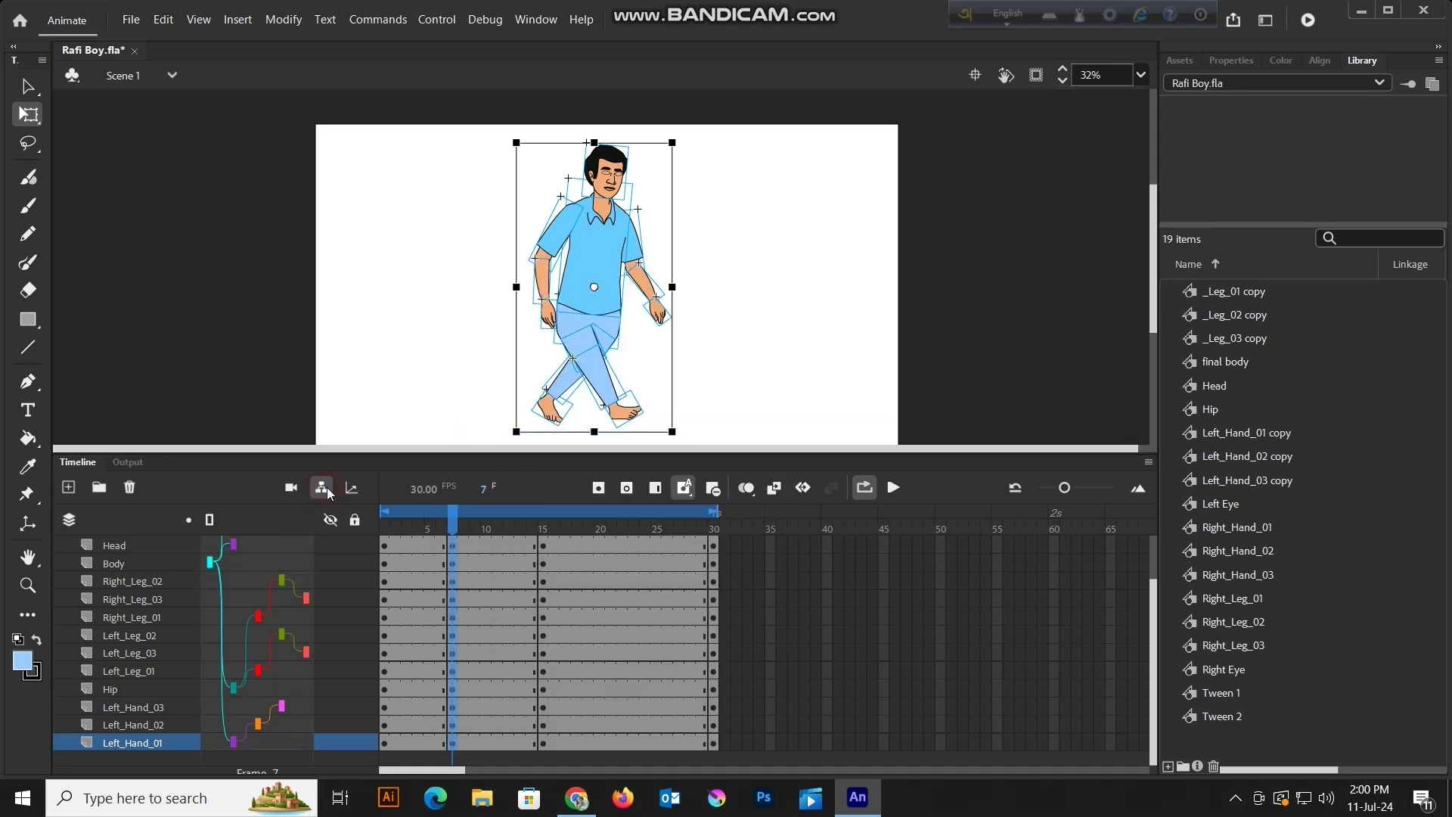
left_click(325, 490)
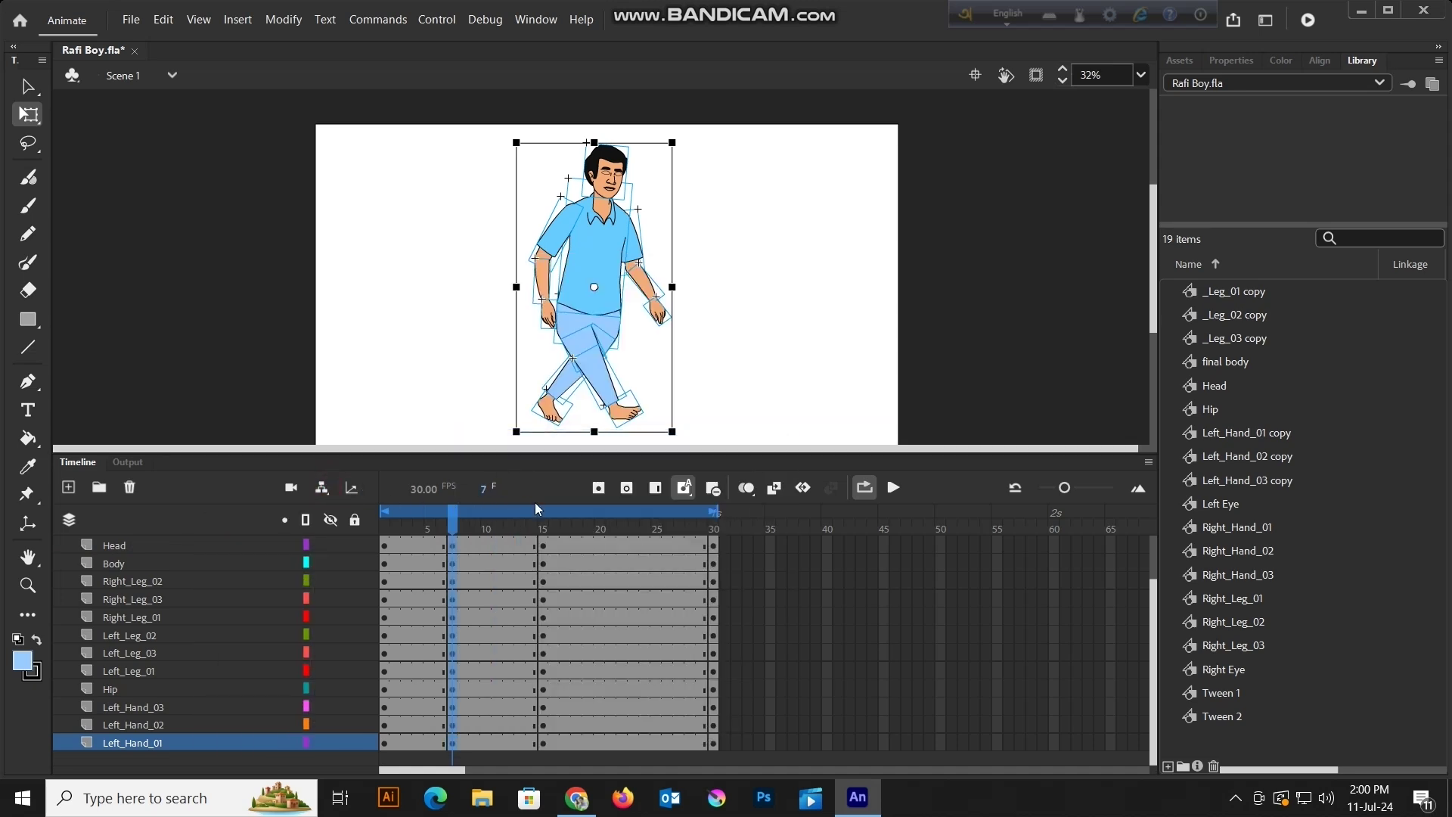
At frame 7, rotate the right thigh backward so the right leg hangs nearly vertical under the hip.
left_click(739, 362)
left_click_drag(739, 366, 745, 346)
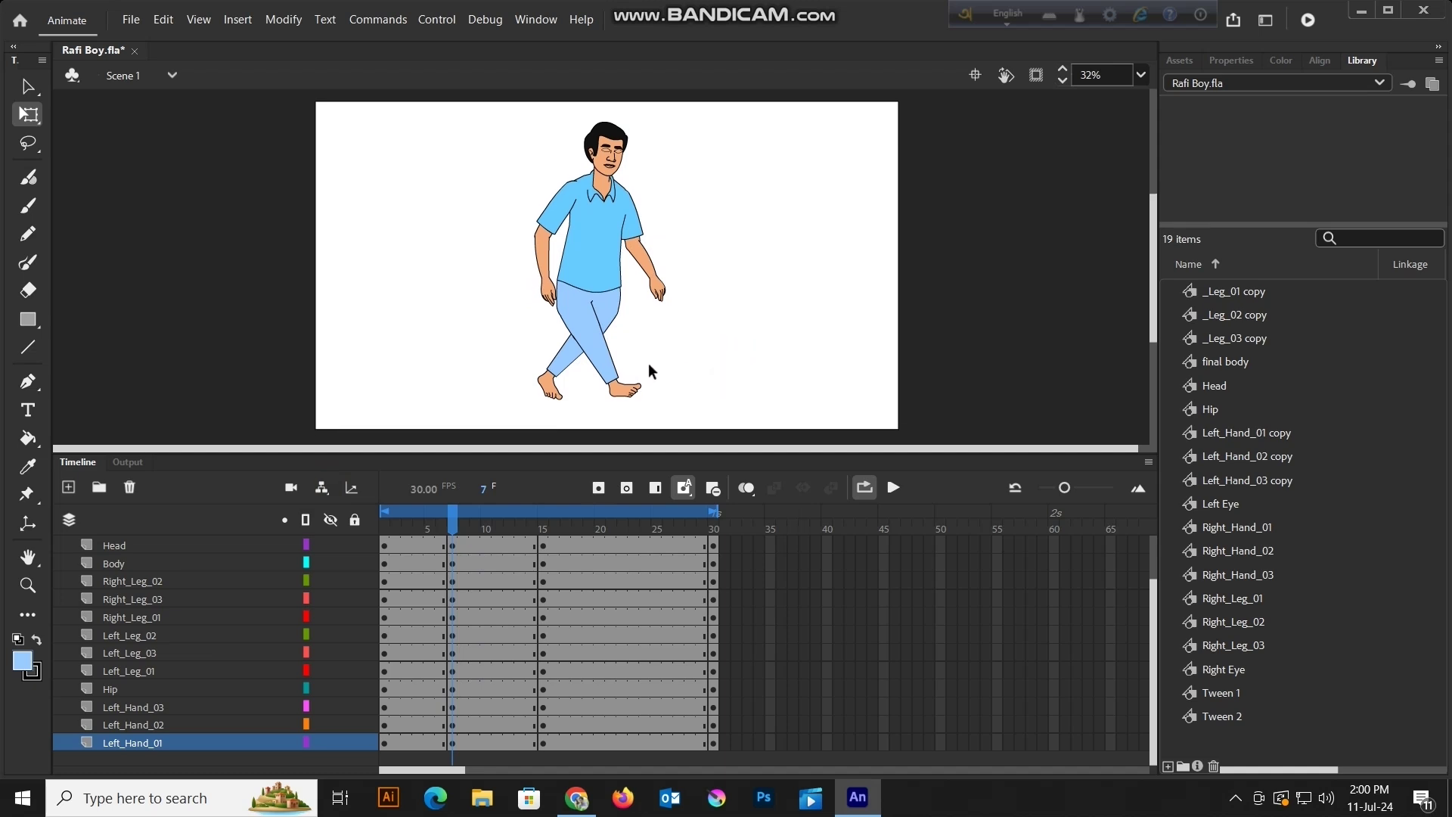
left_click(577, 311)
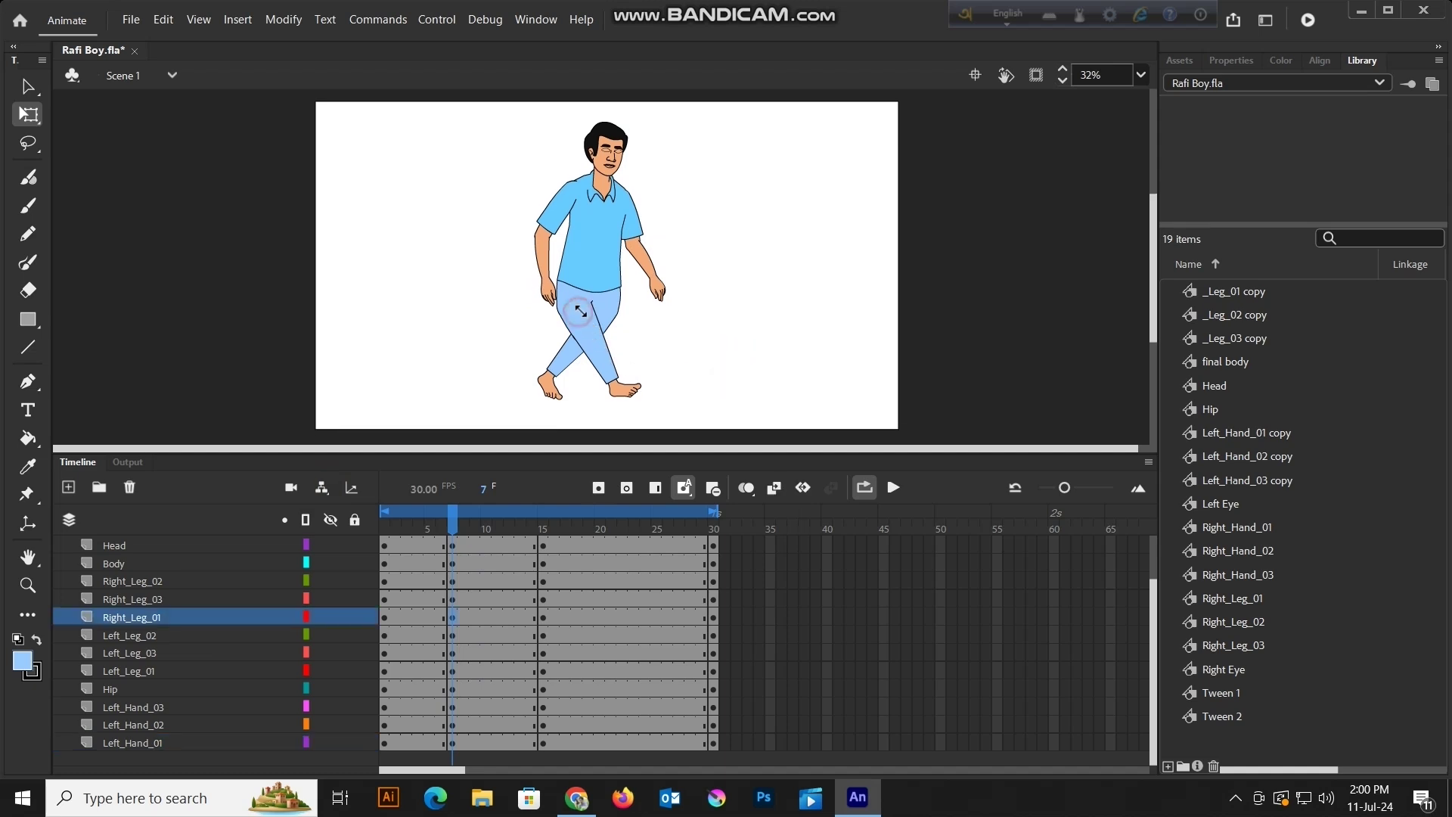
left_click_drag(623, 341, 602, 355)
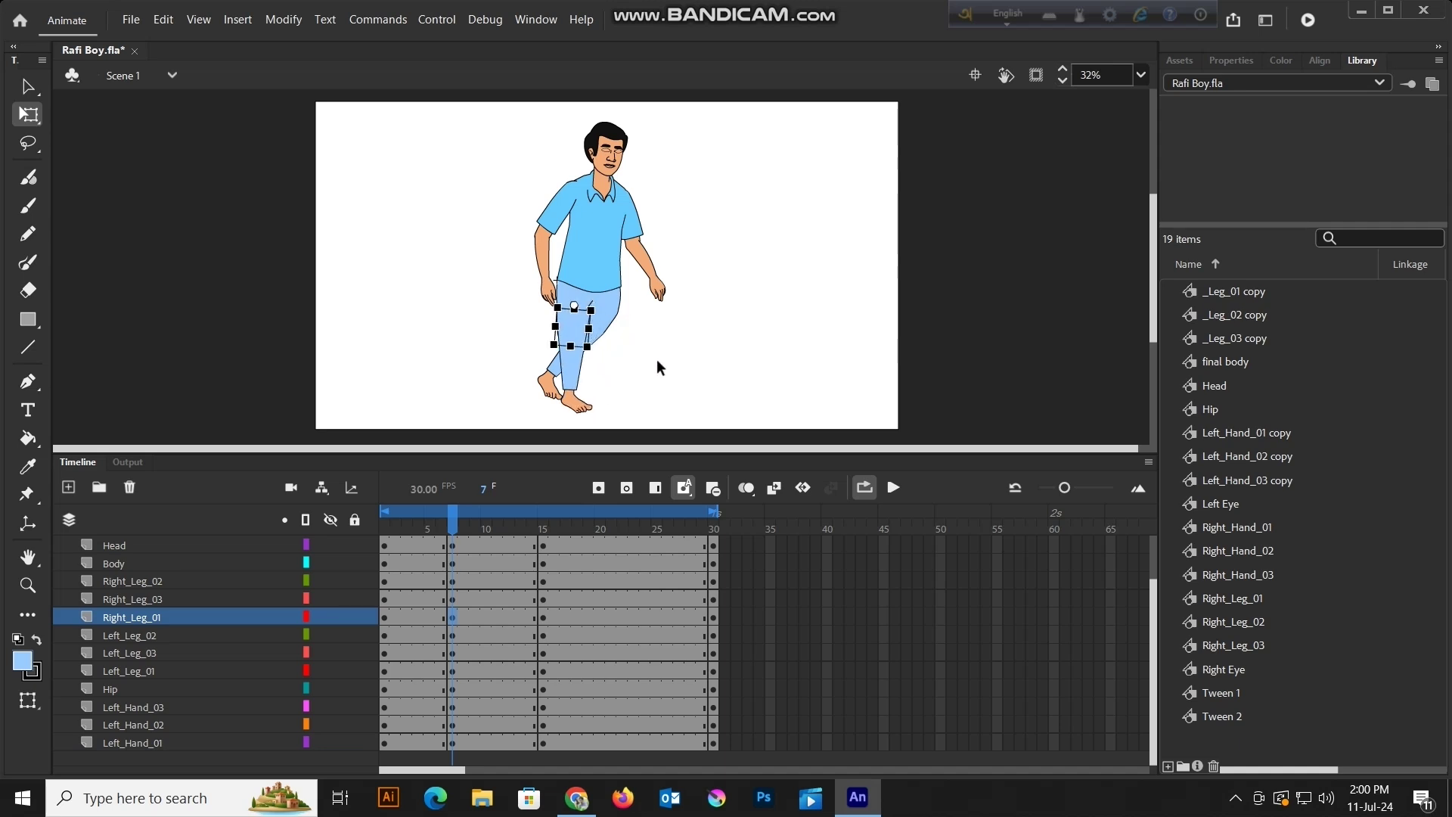
left_click(656, 365)
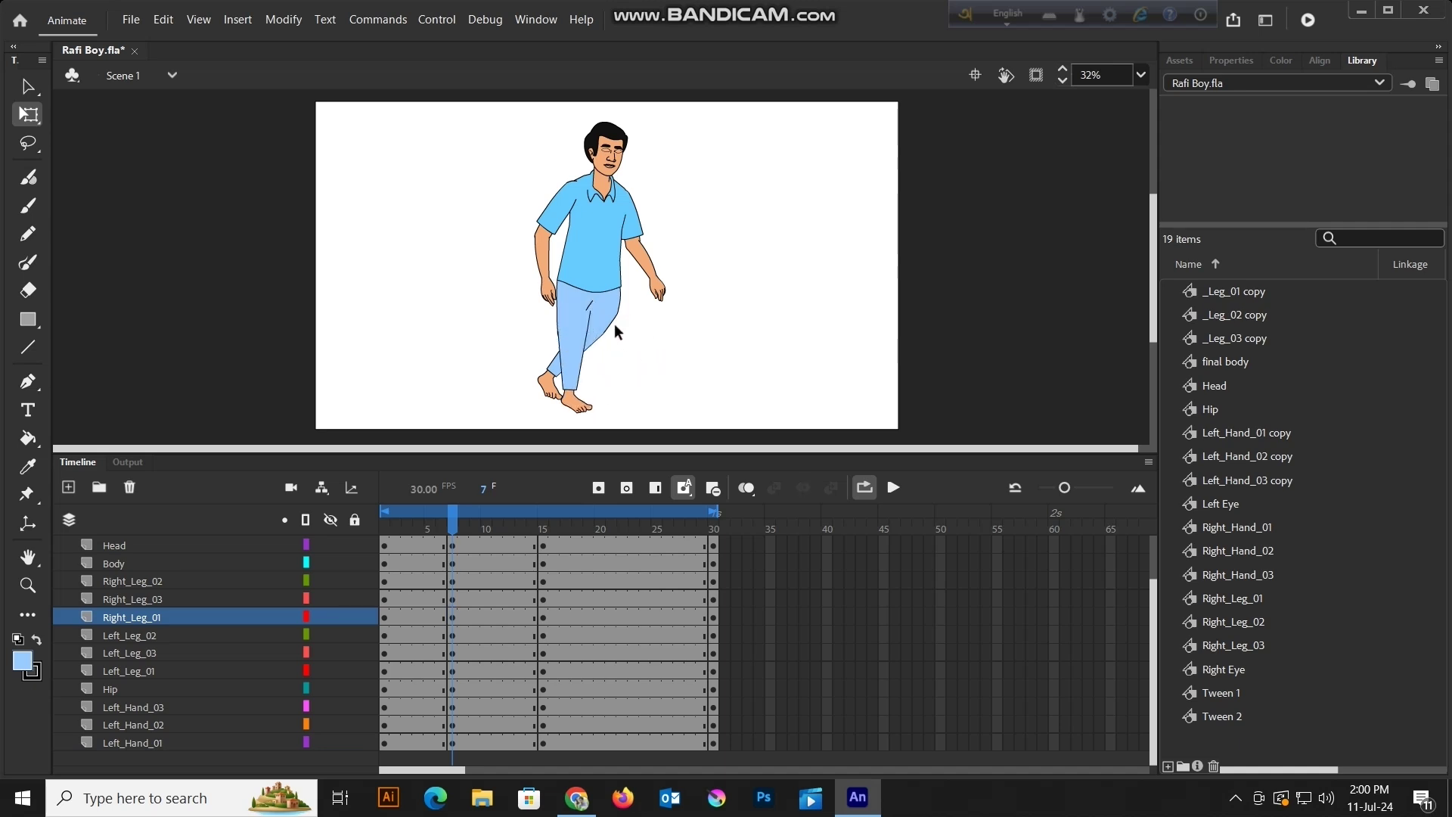
Turn on onion skinning and compare the leg poses at frames 1, 7 and 15.
left_click(745, 488)
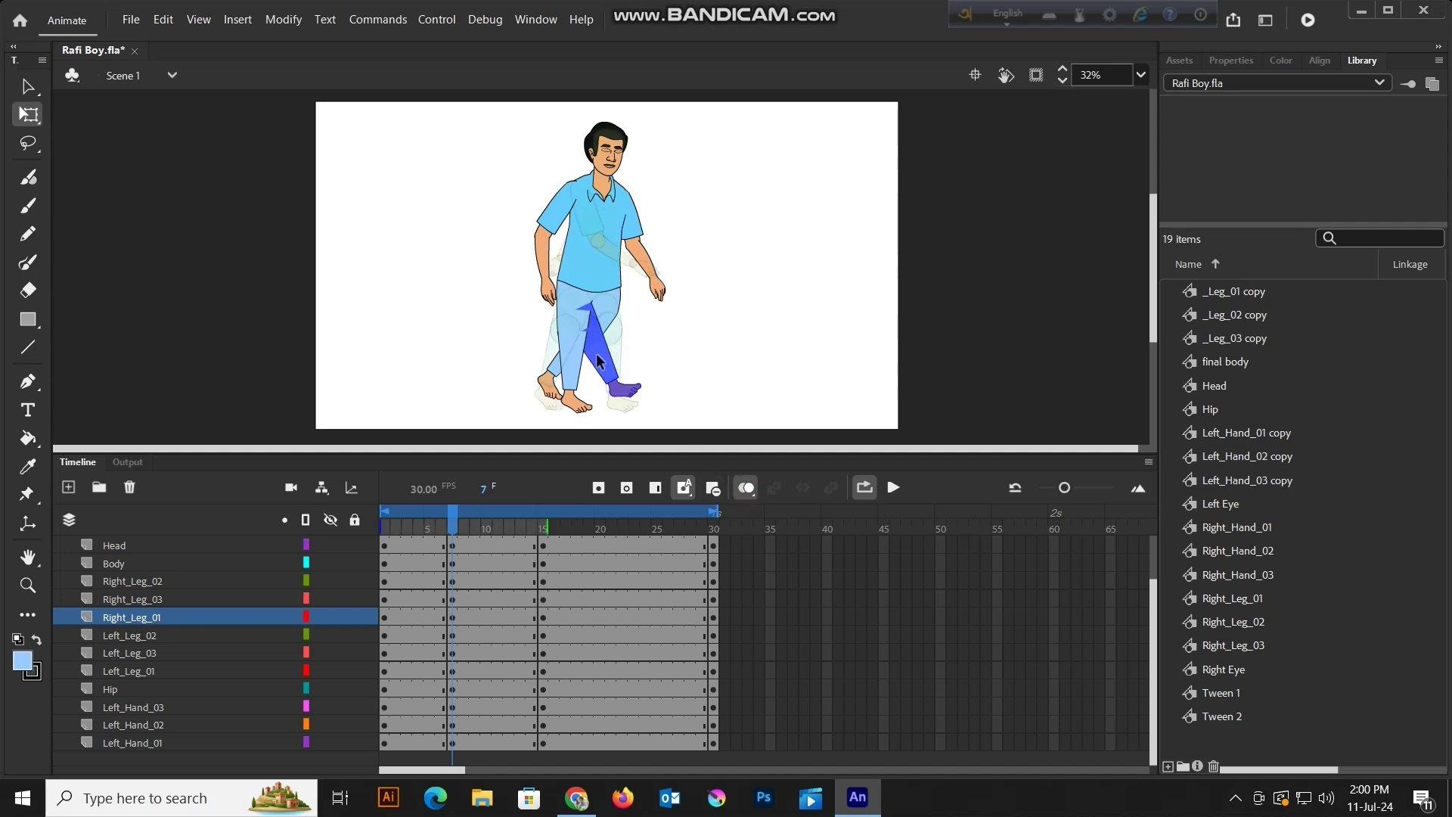
scroll(597, 361, "up", 3)
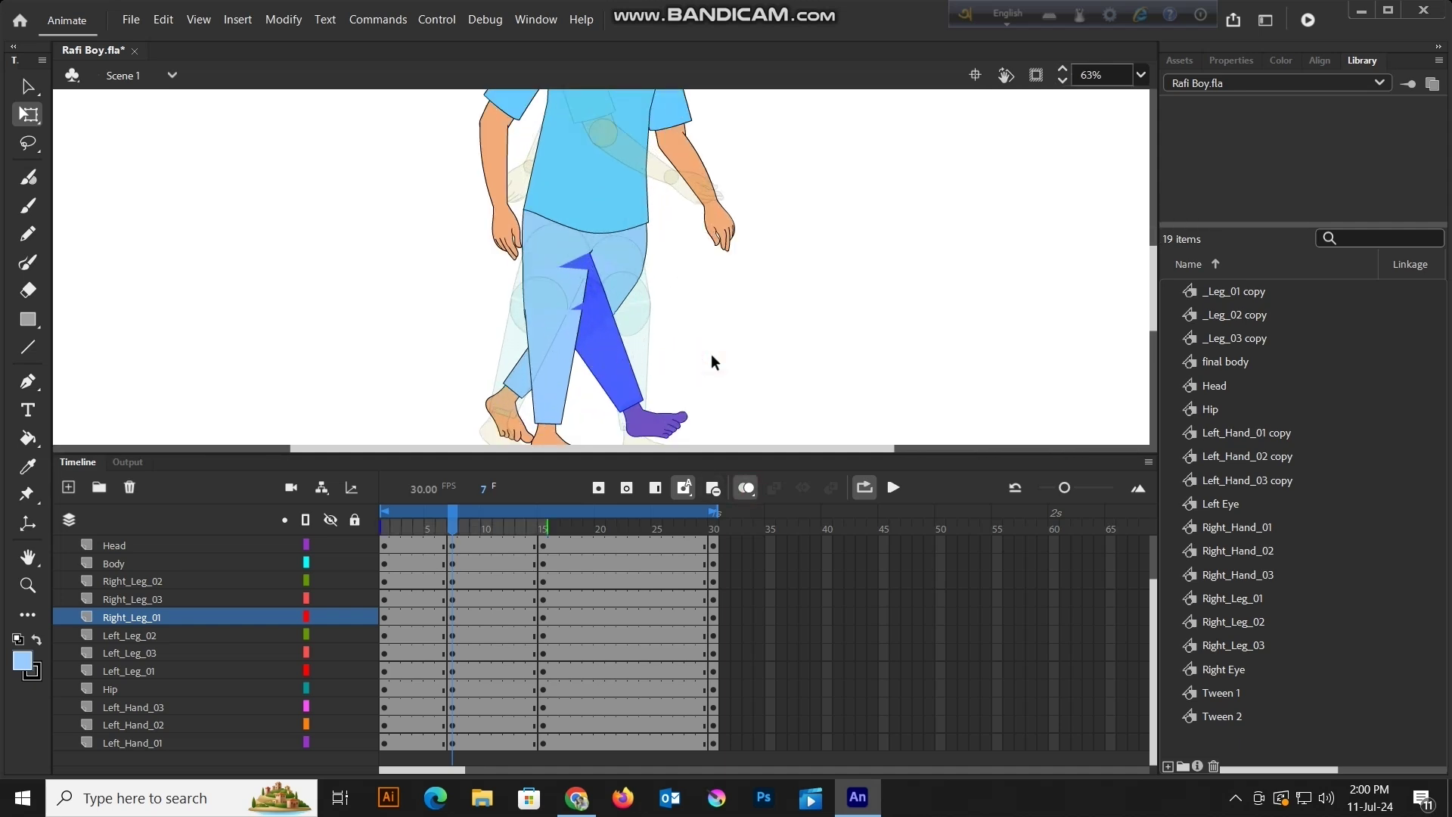
left_click_drag(706, 350, 743, 354)
scroll(564, 334, "up", 1)
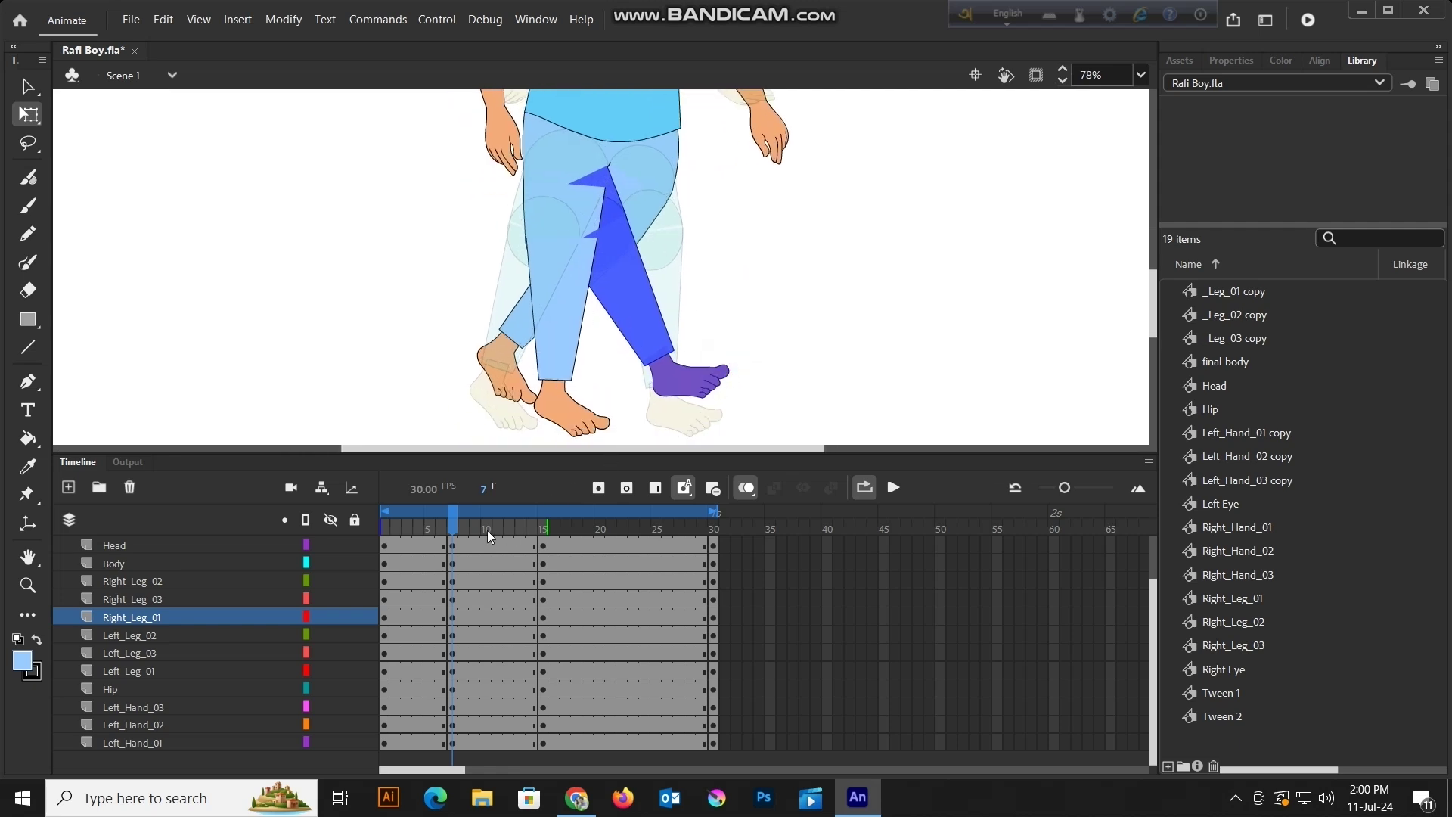
left_click_drag(454, 519, 381, 524)
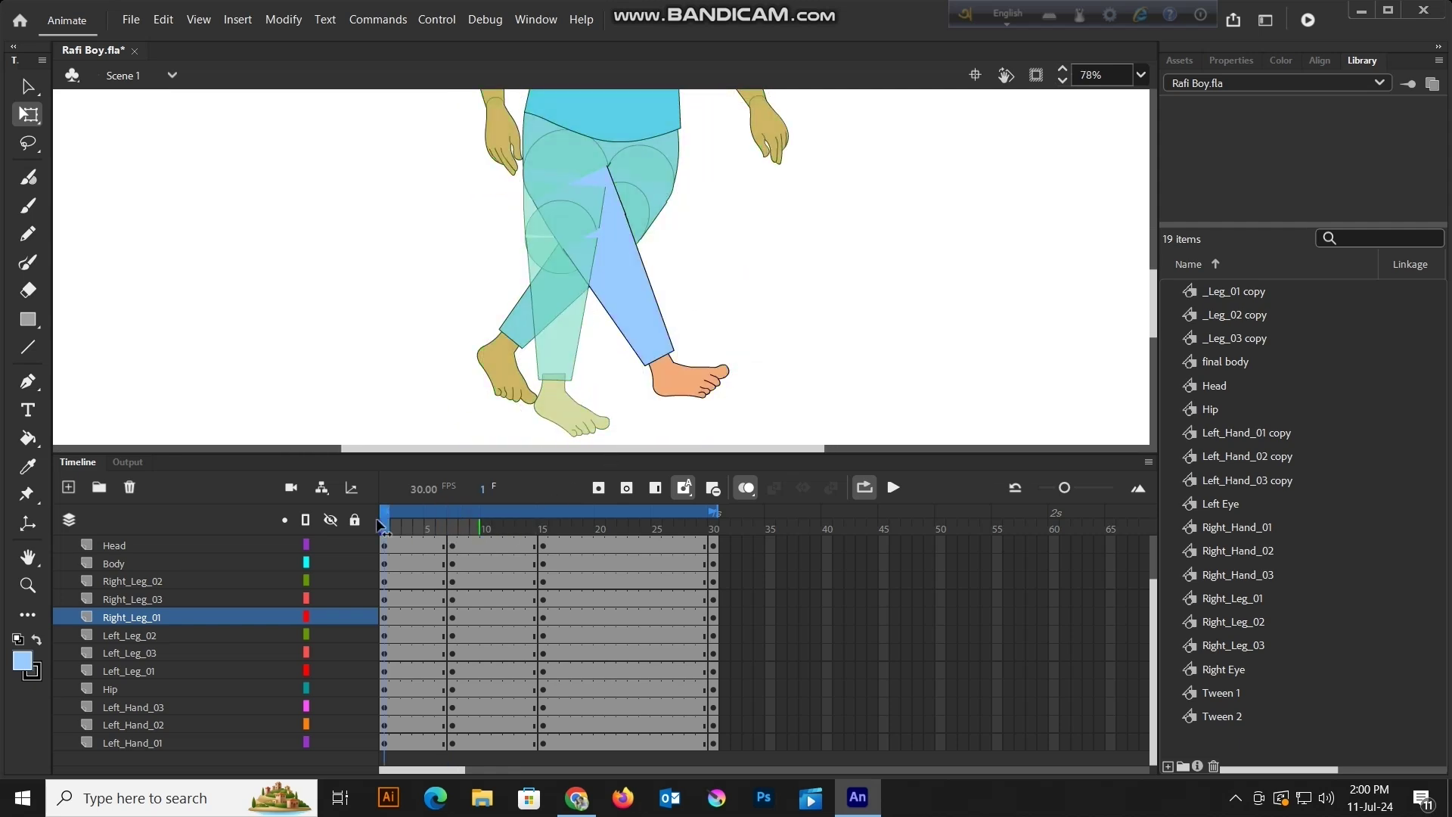
left_click_drag(450, 533, 547, 532)
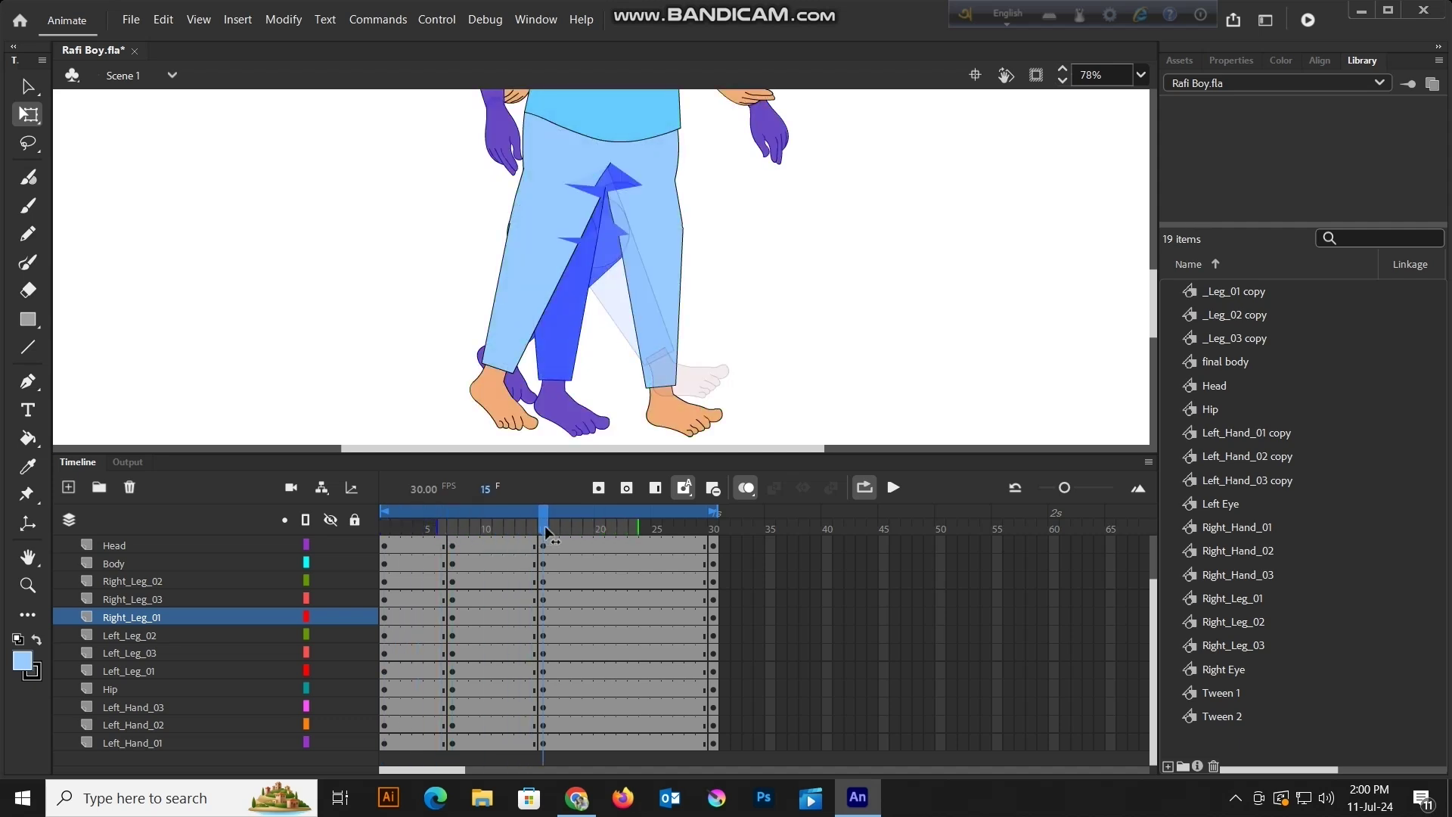
At frame 7, rotate the left thigh forward and the left lower leg backward so the knee bends with the foot trailing behind.
left_click_drag(545, 527, 451, 532)
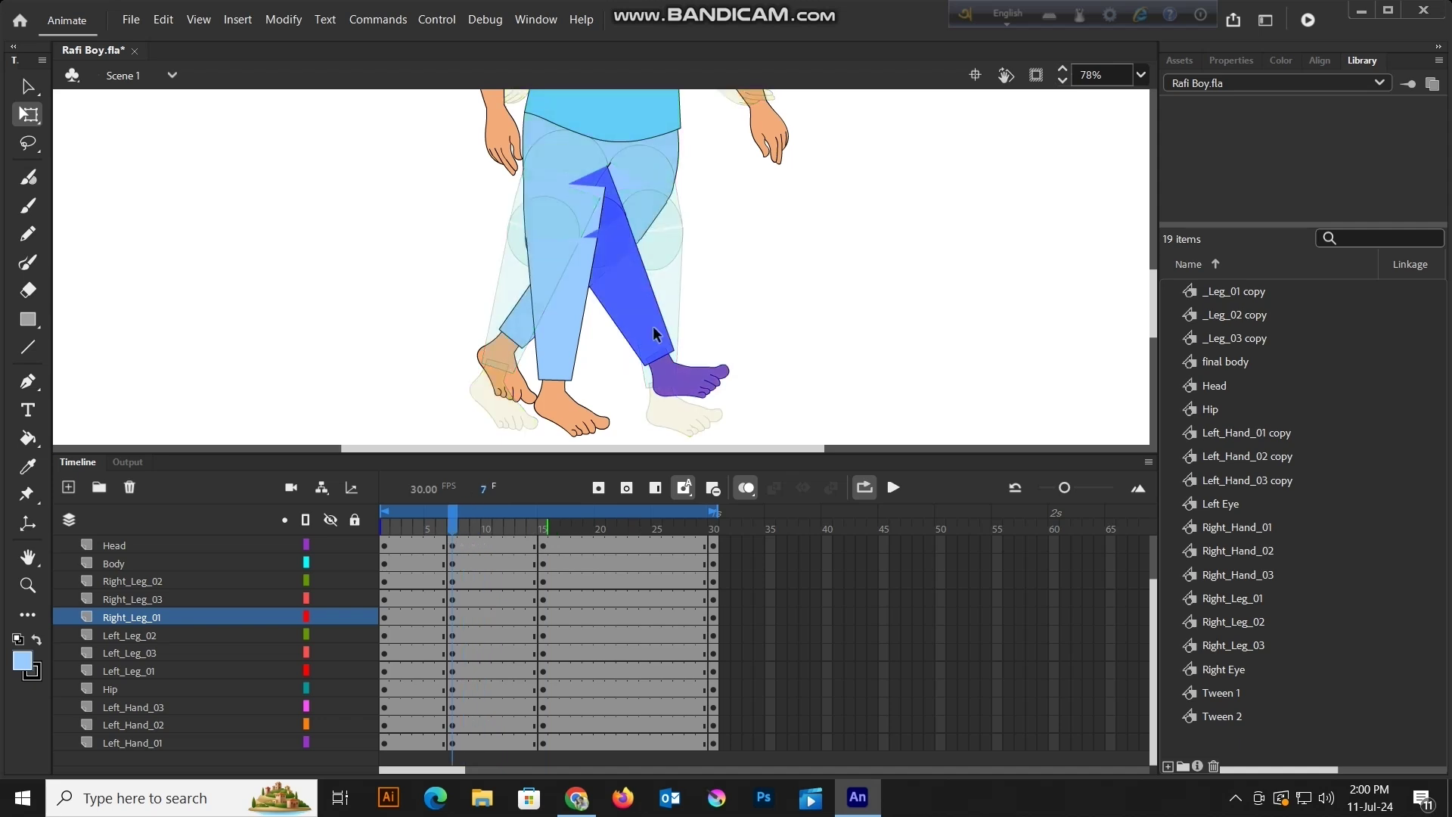
left_click(649, 223)
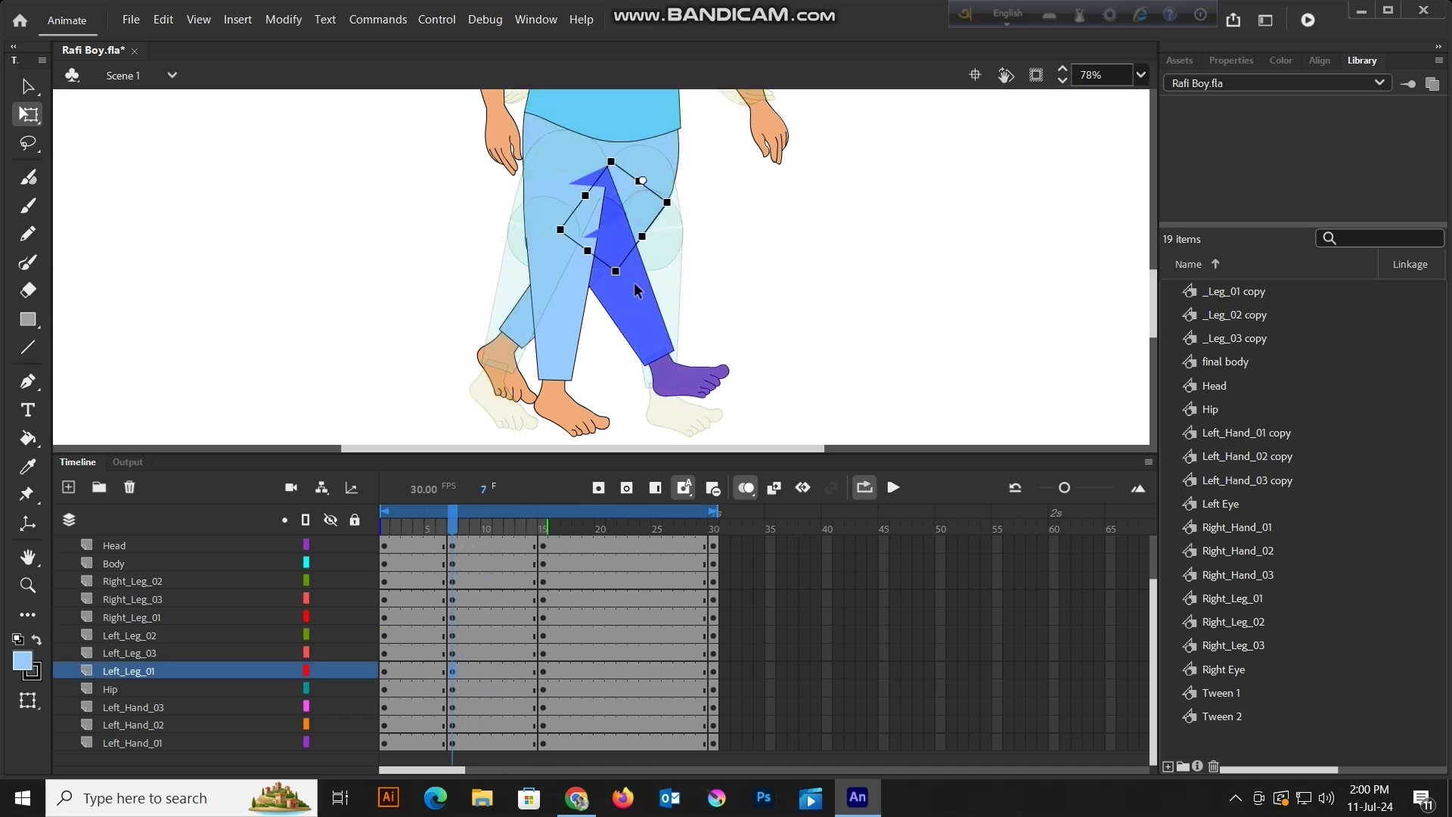
left_click_drag(649, 289, 660, 277)
left_click(644, 208)
left_click_drag(617, 281, 700, 293)
left_click(719, 289)
left_click(674, 283)
left_click_drag(709, 384, 562, 371)
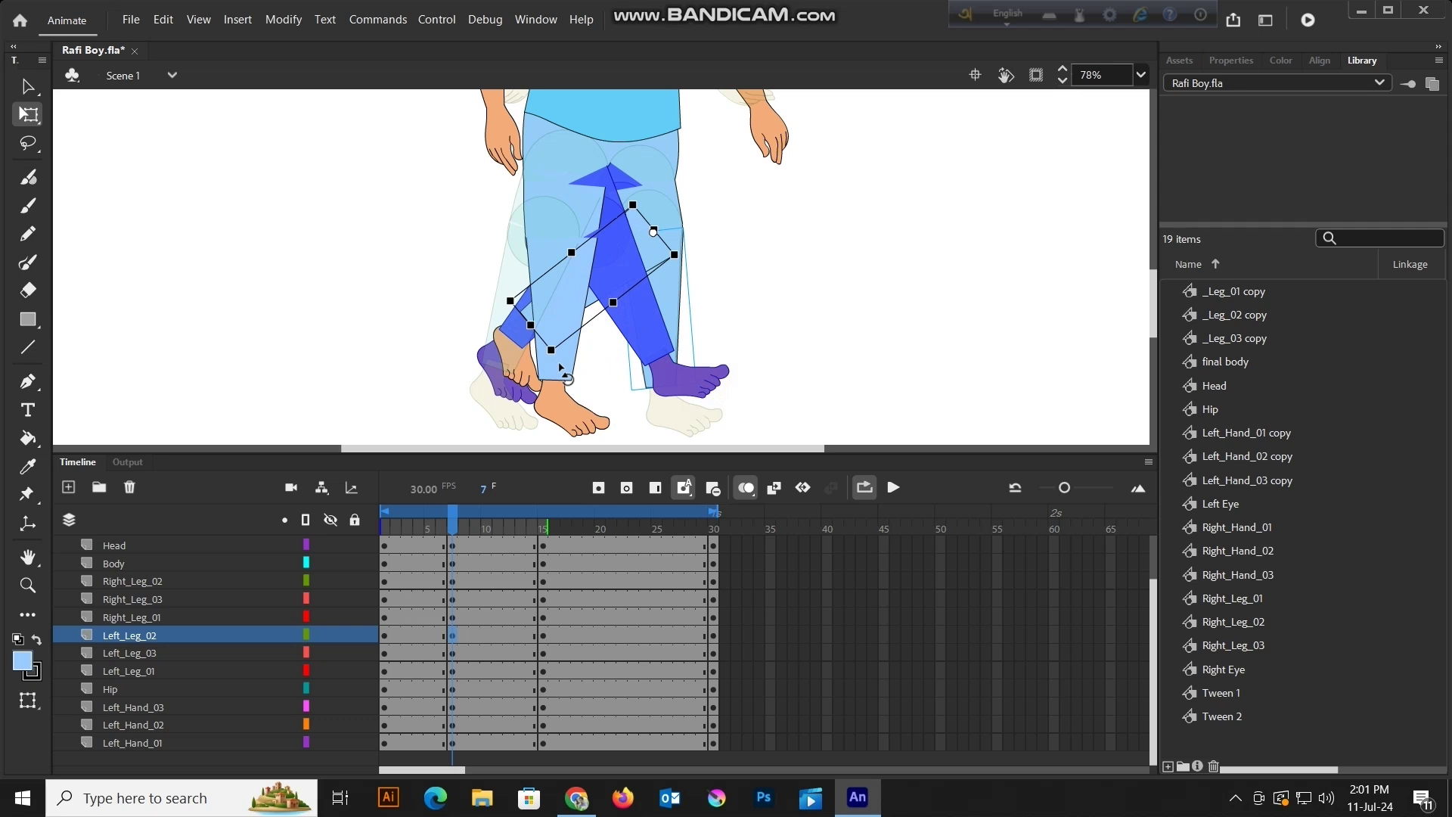
left_click_drag(561, 371, 562, 371)
left_click(769, 305)
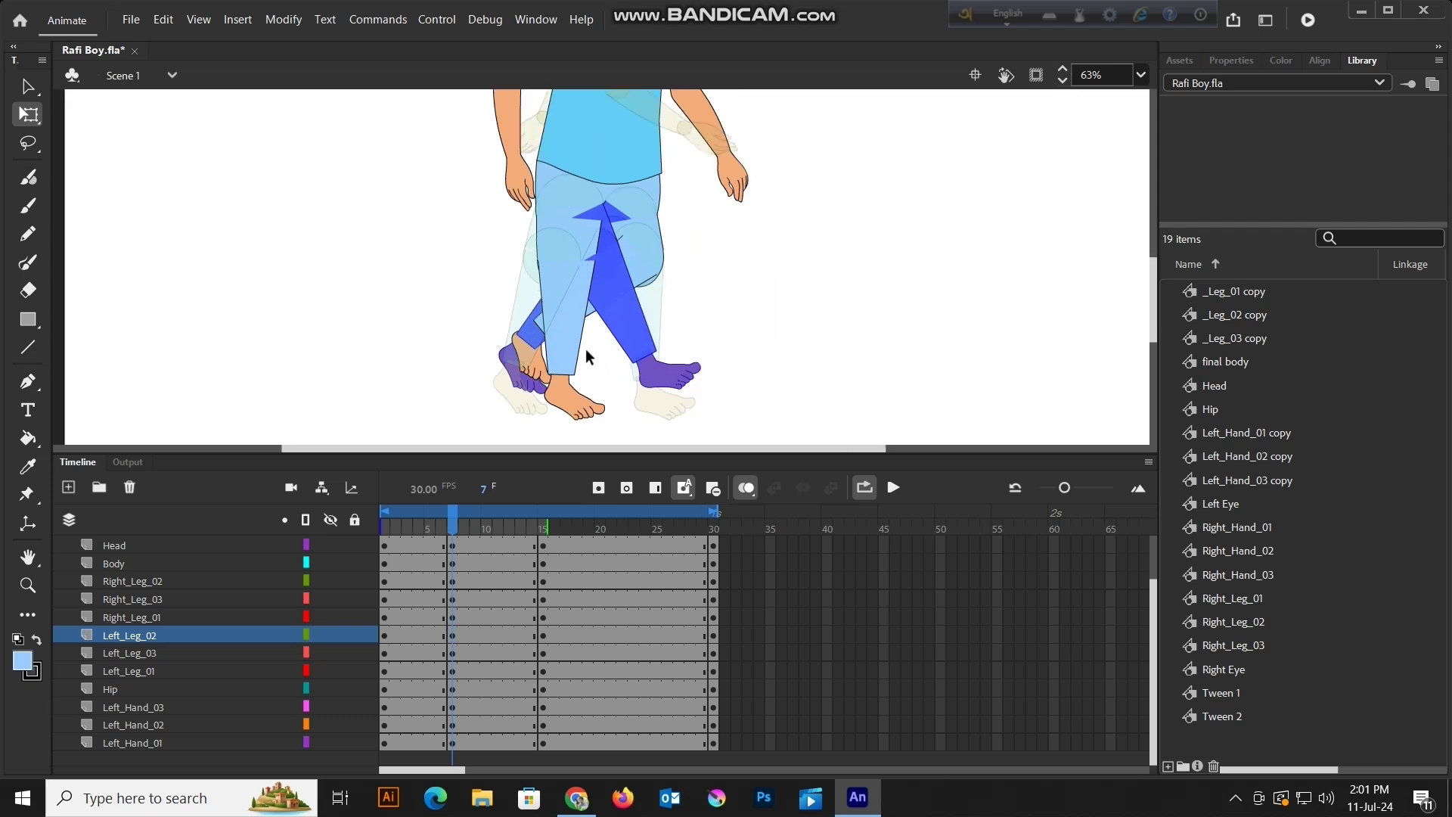
Select all the character's body parts at frame 7 and nudge the whole figure up slightly.
scroll(585, 348, "down", 3)
left_click_drag(688, 328, 705, 338)
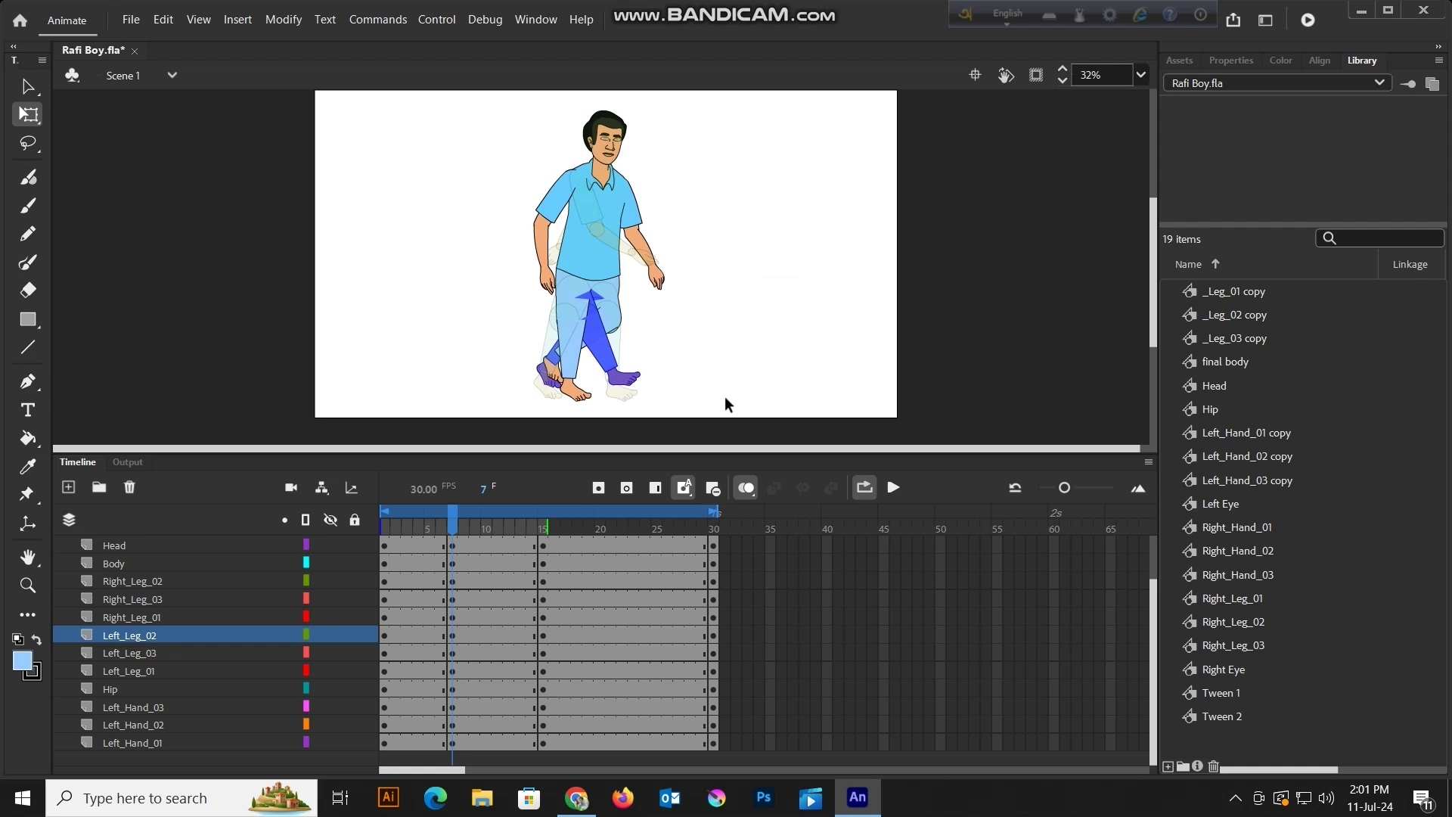
left_click_drag(726, 399, 441, 101)
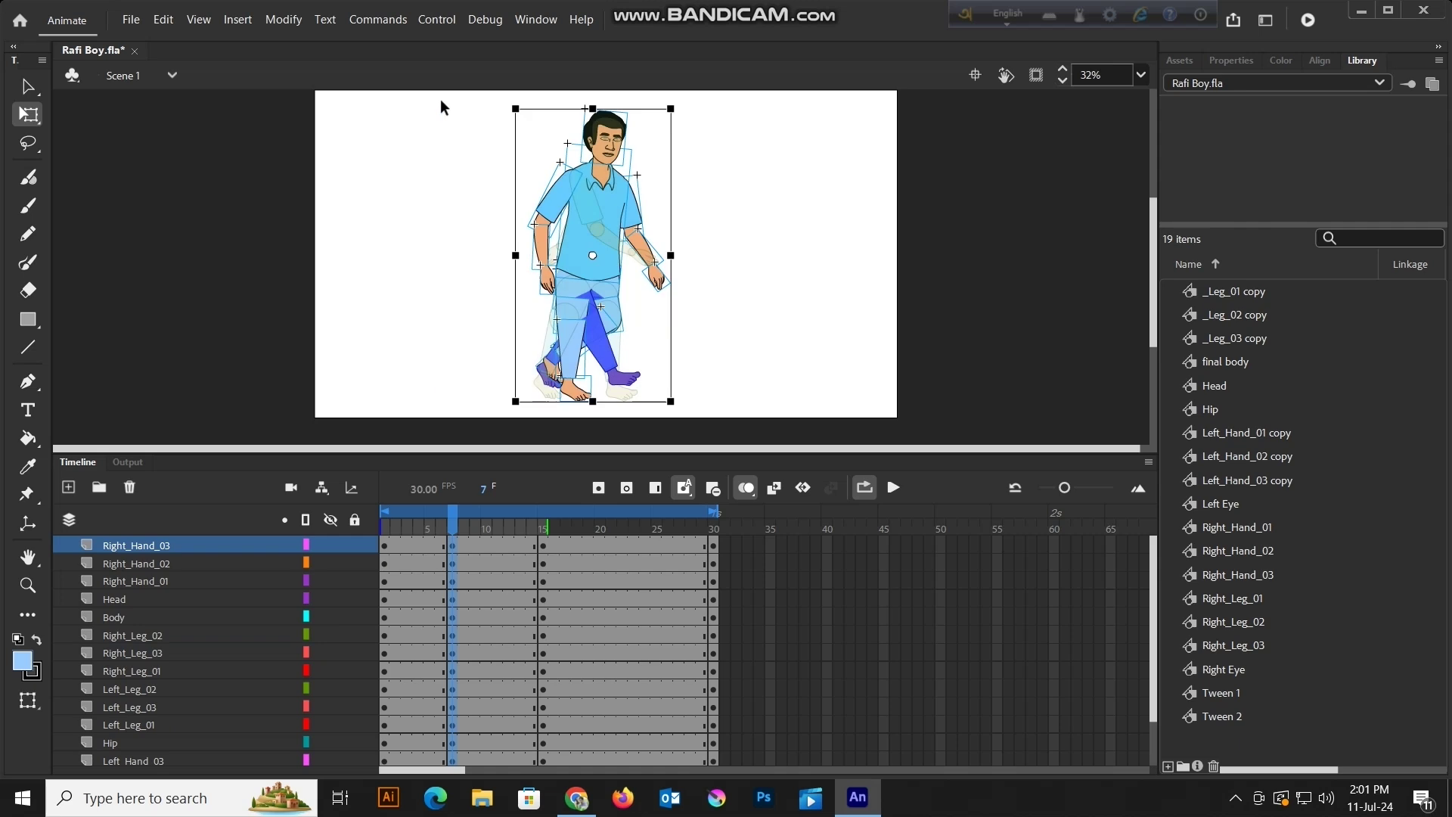
key("Up")
key("Up")
key("Up")
key("Up")
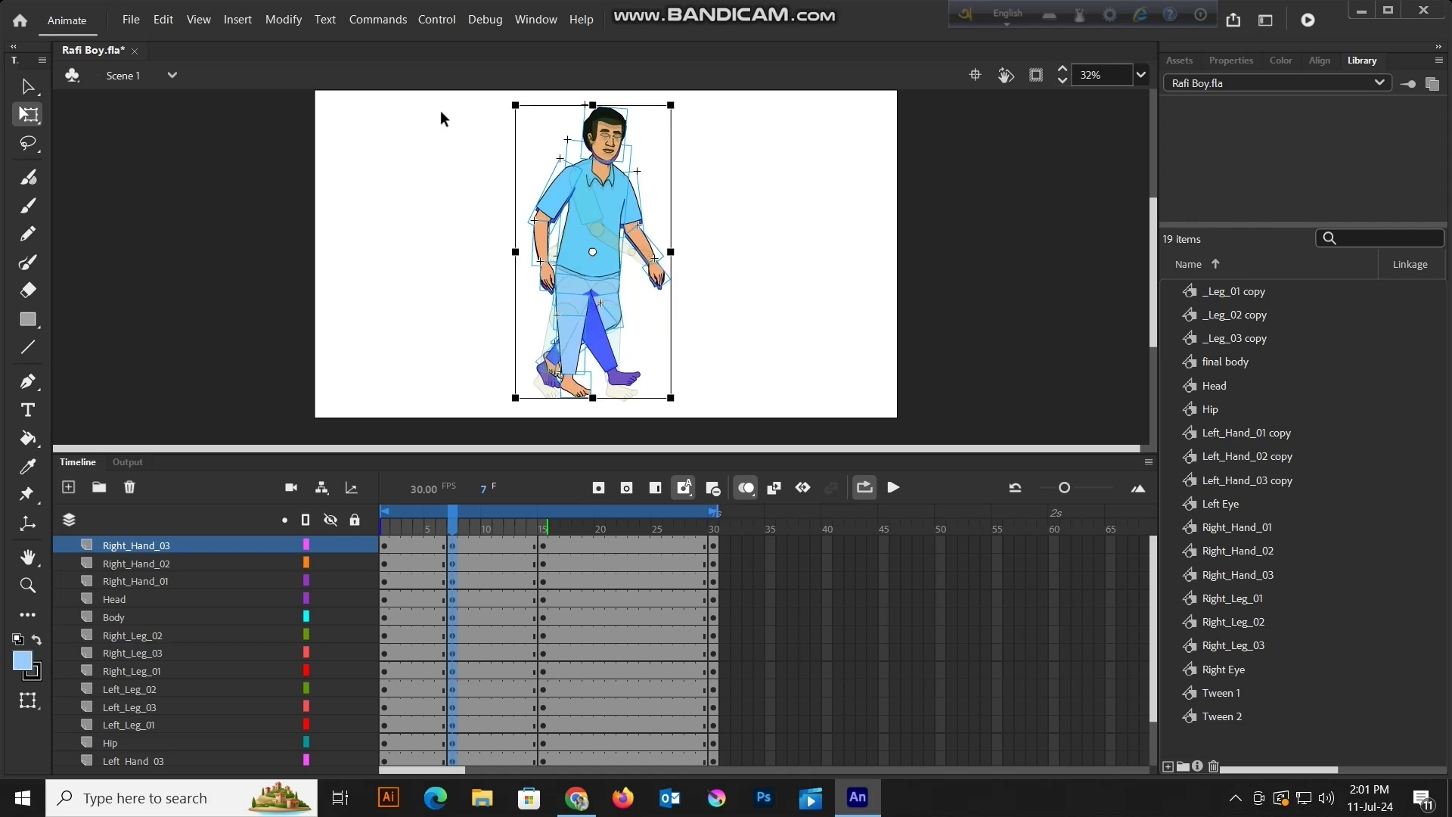
key("Up")
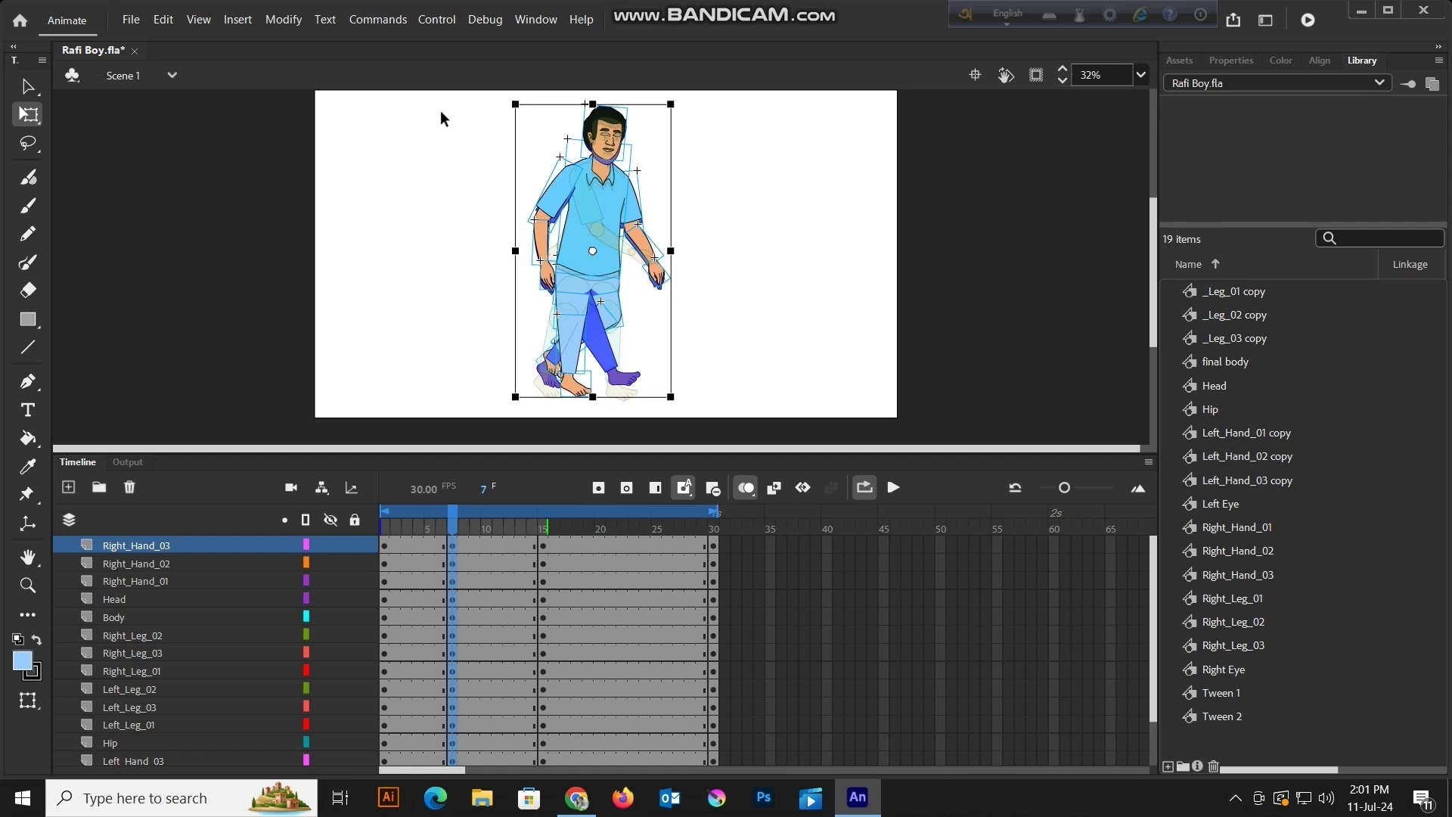
left_click(778, 257)
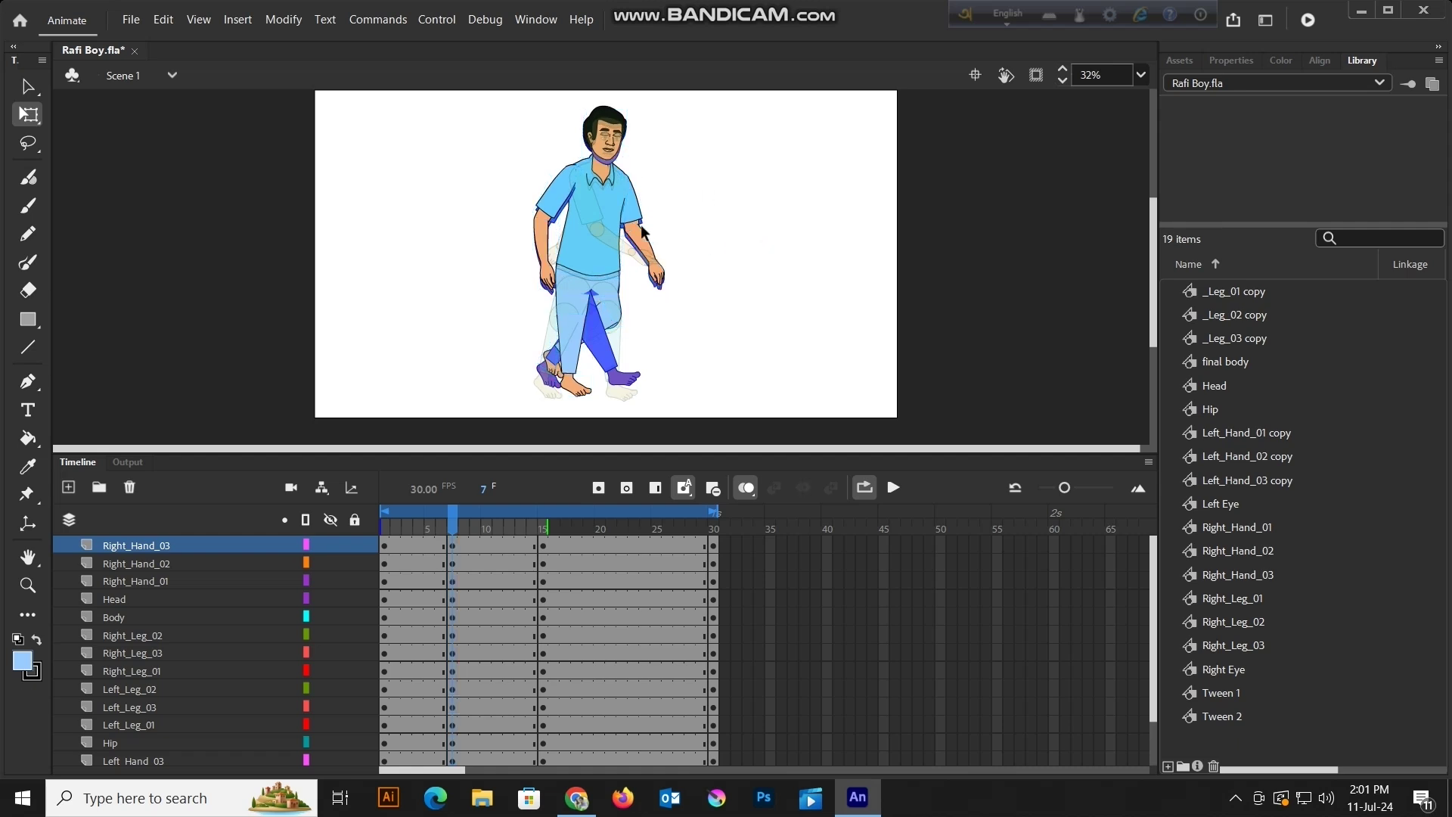
scroll(524, 230, "down", 1)
left_click_drag(675, 282, 642, 295)
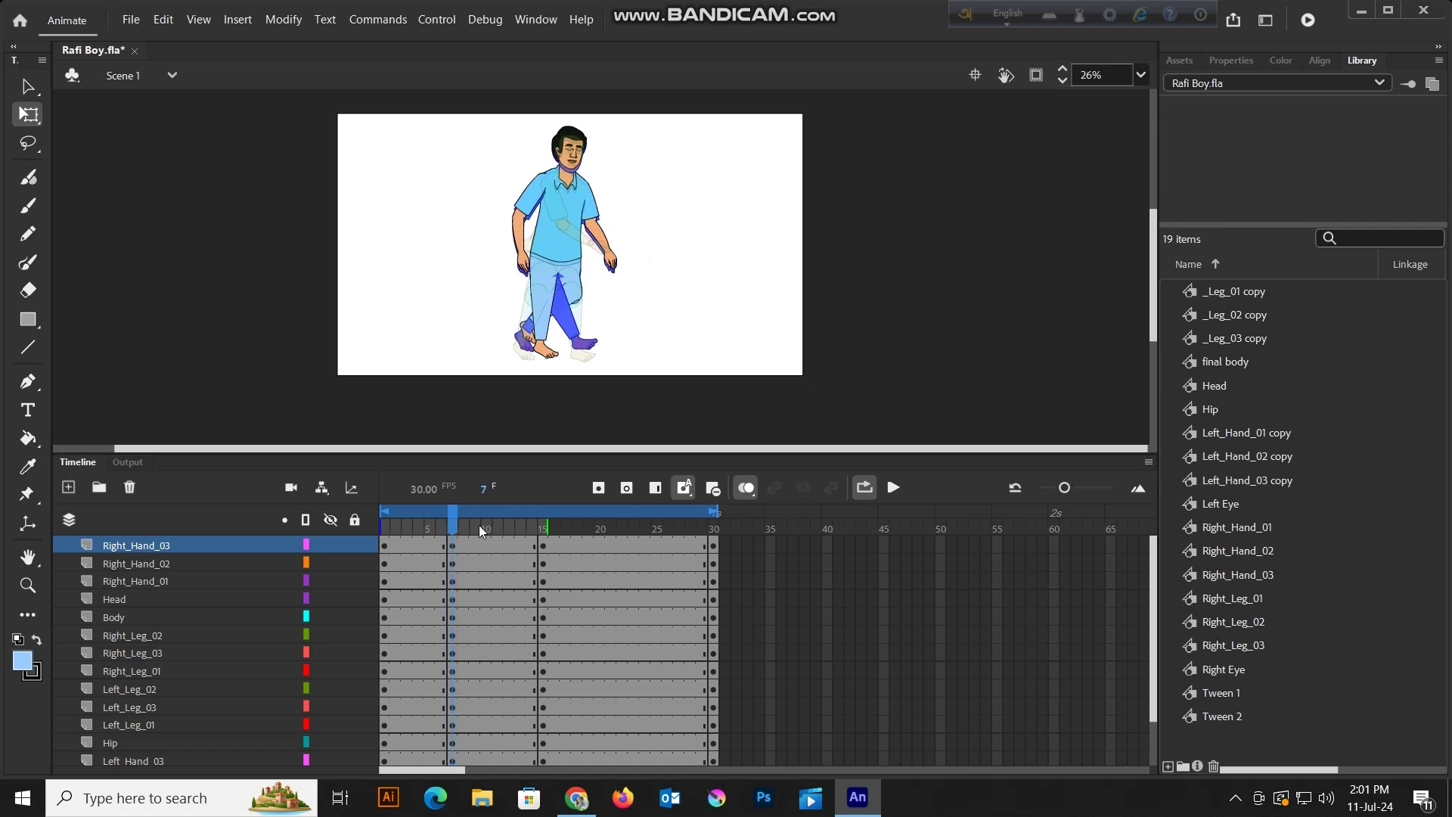
left_click_drag(451, 512, 611, 515)
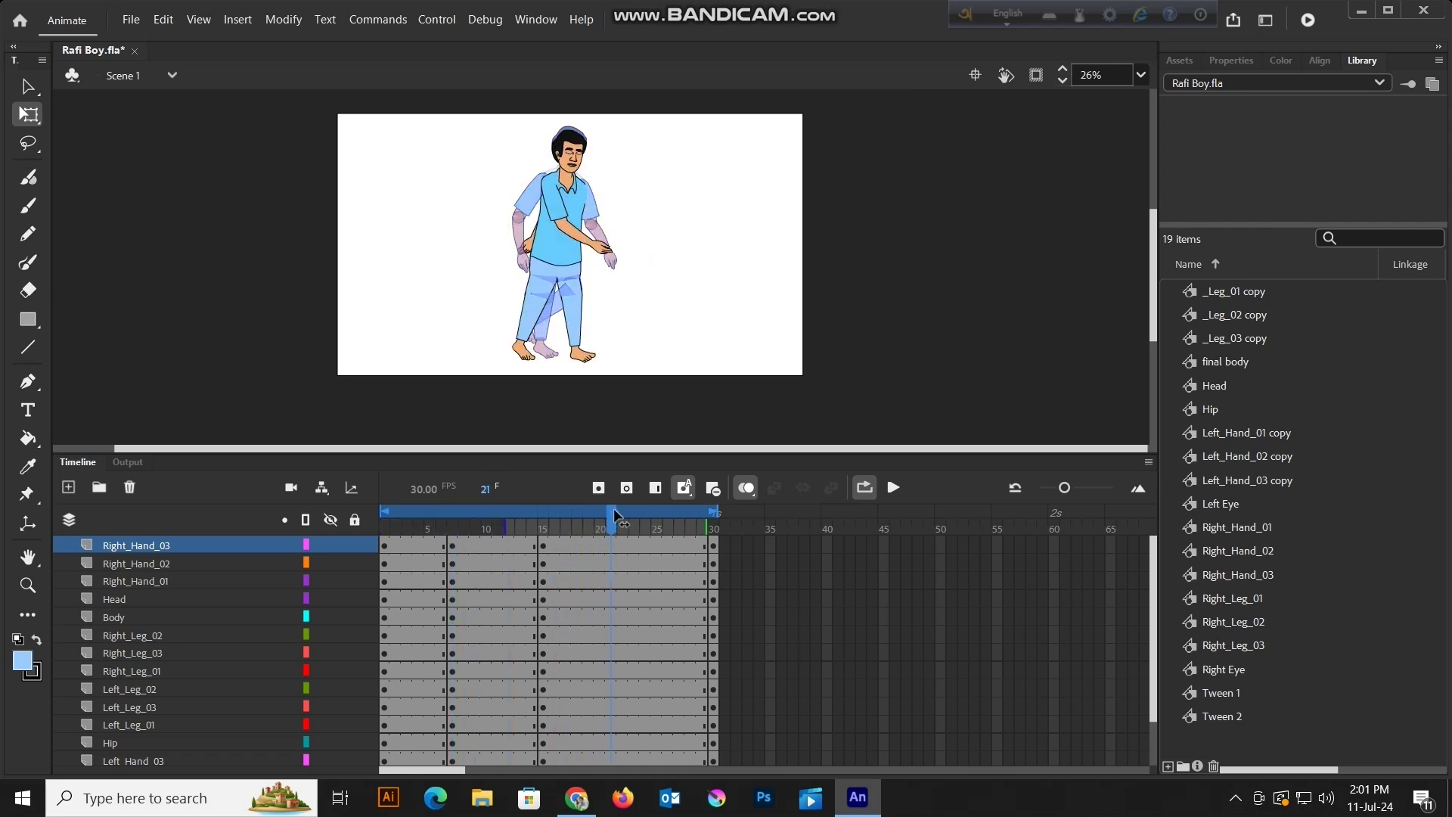
left_click(620, 517)
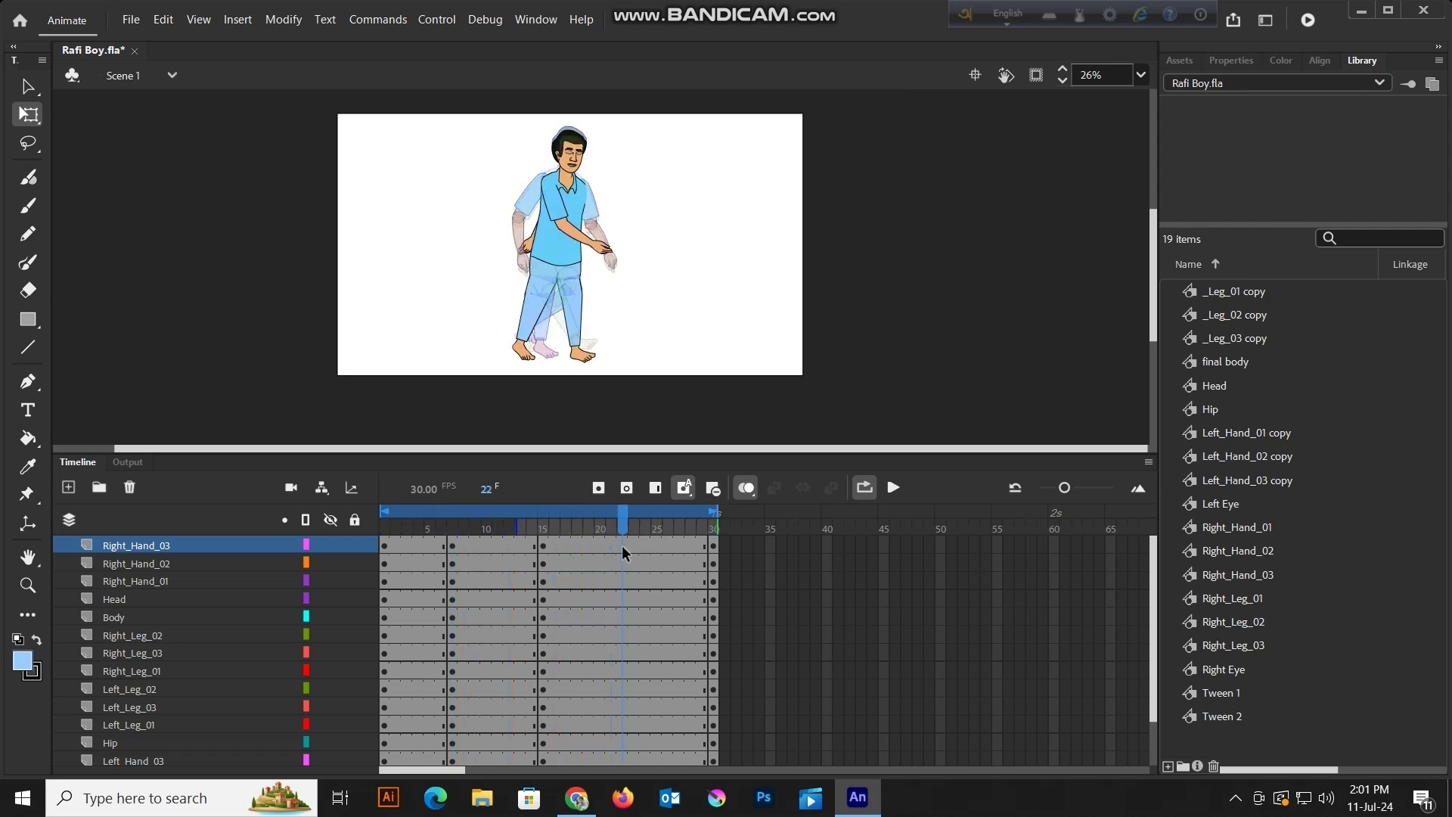
left_click(622, 548)
left_click_drag(617, 521, 449, 510)
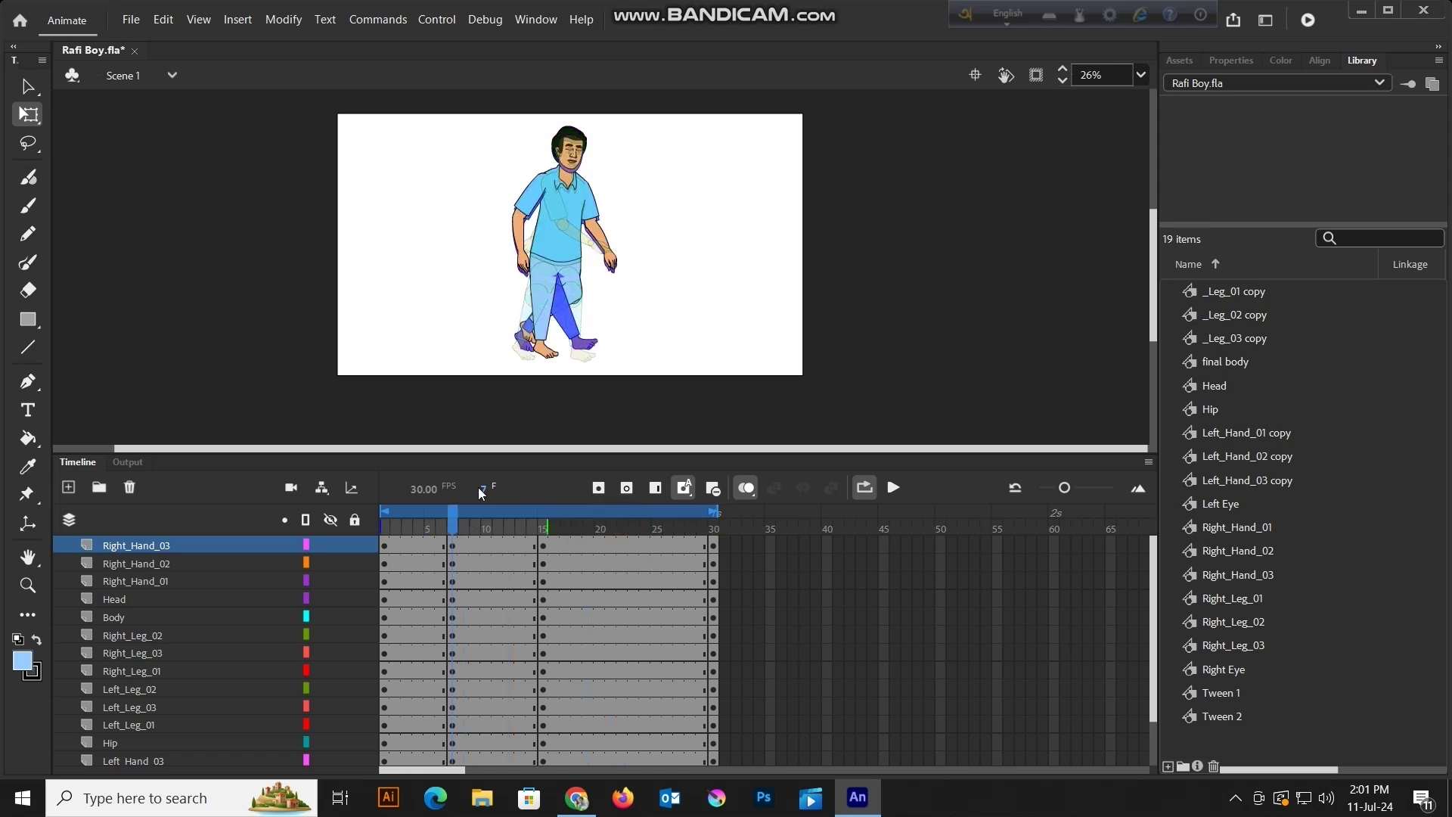
At frame 7, swing the right upper arm forward to hang beside the torso and the left upper arm back toward the body.
scroll(537, 193, "up", 2)
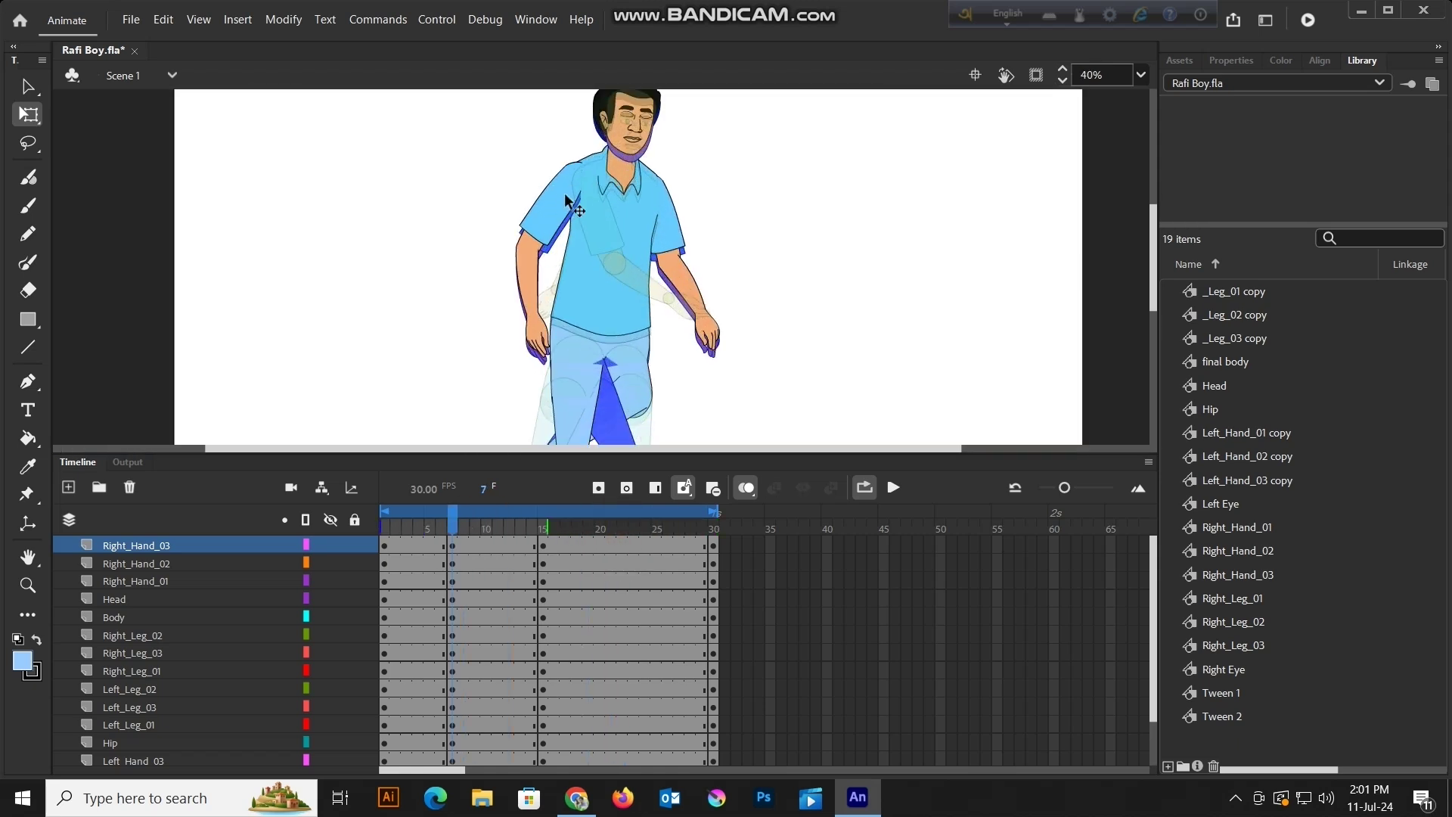
left_click(567, 191)
left_click_drag(560, 280, 605, 285)
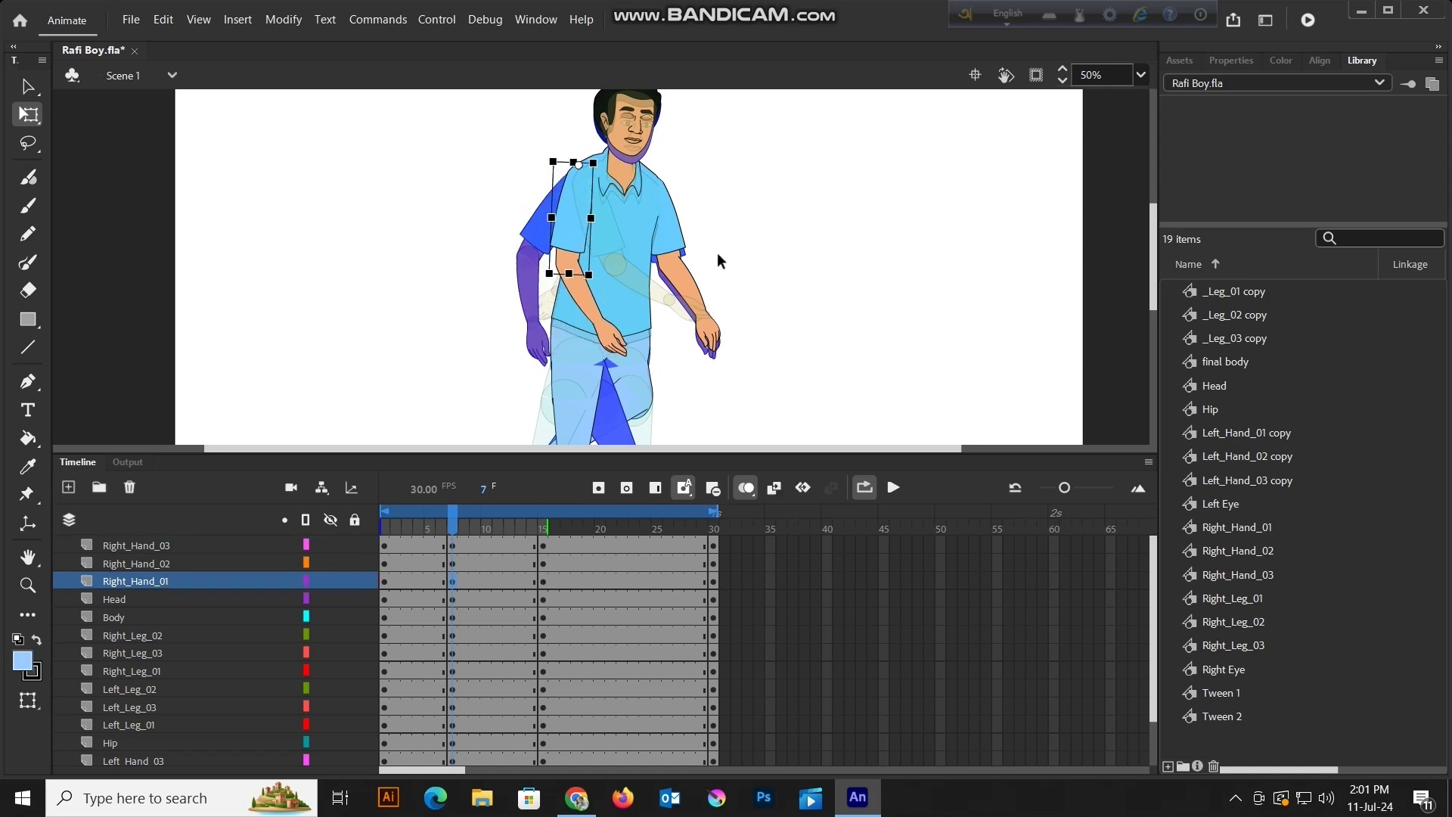
left_click(679, 216)
left_click_drag(702, 281, 663, 287)
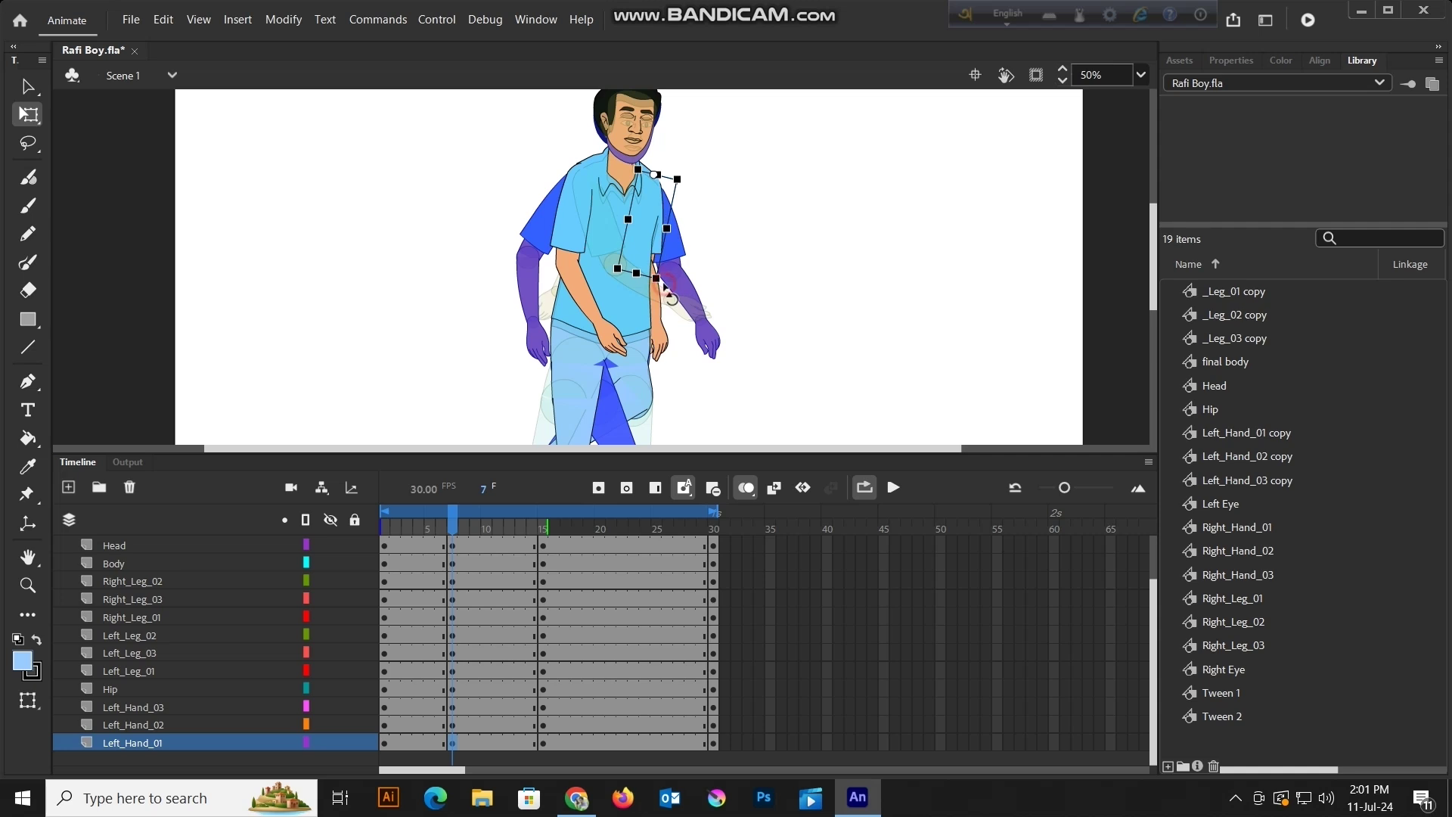
left_click(789, 265)
Convert frame 22 to keyframes on all body-part layers.
scroll(713, 318, "down", 3)
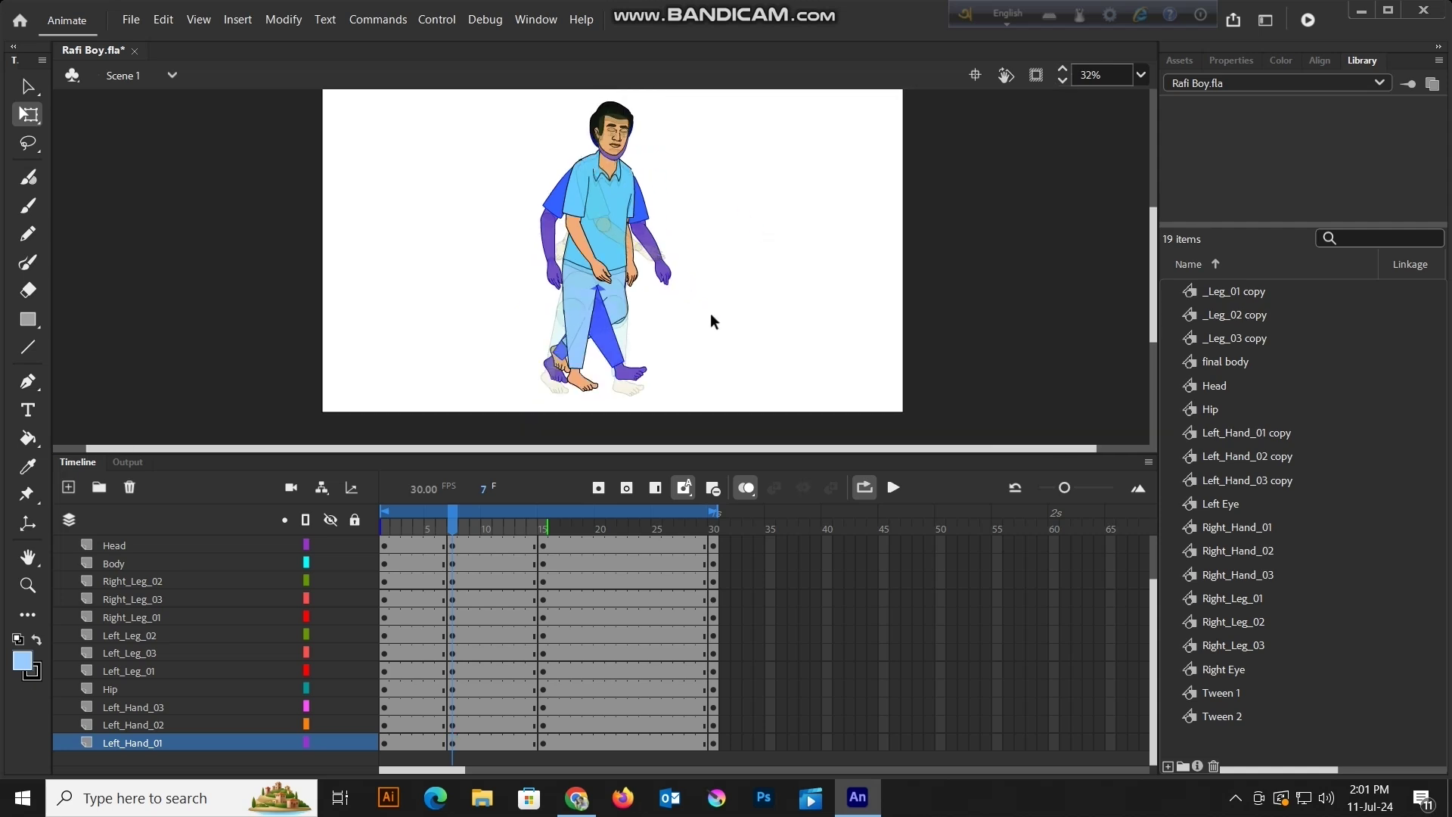
left_click_drag(456, 523, 626, 510)
scroll(632, 543, "up", 1)
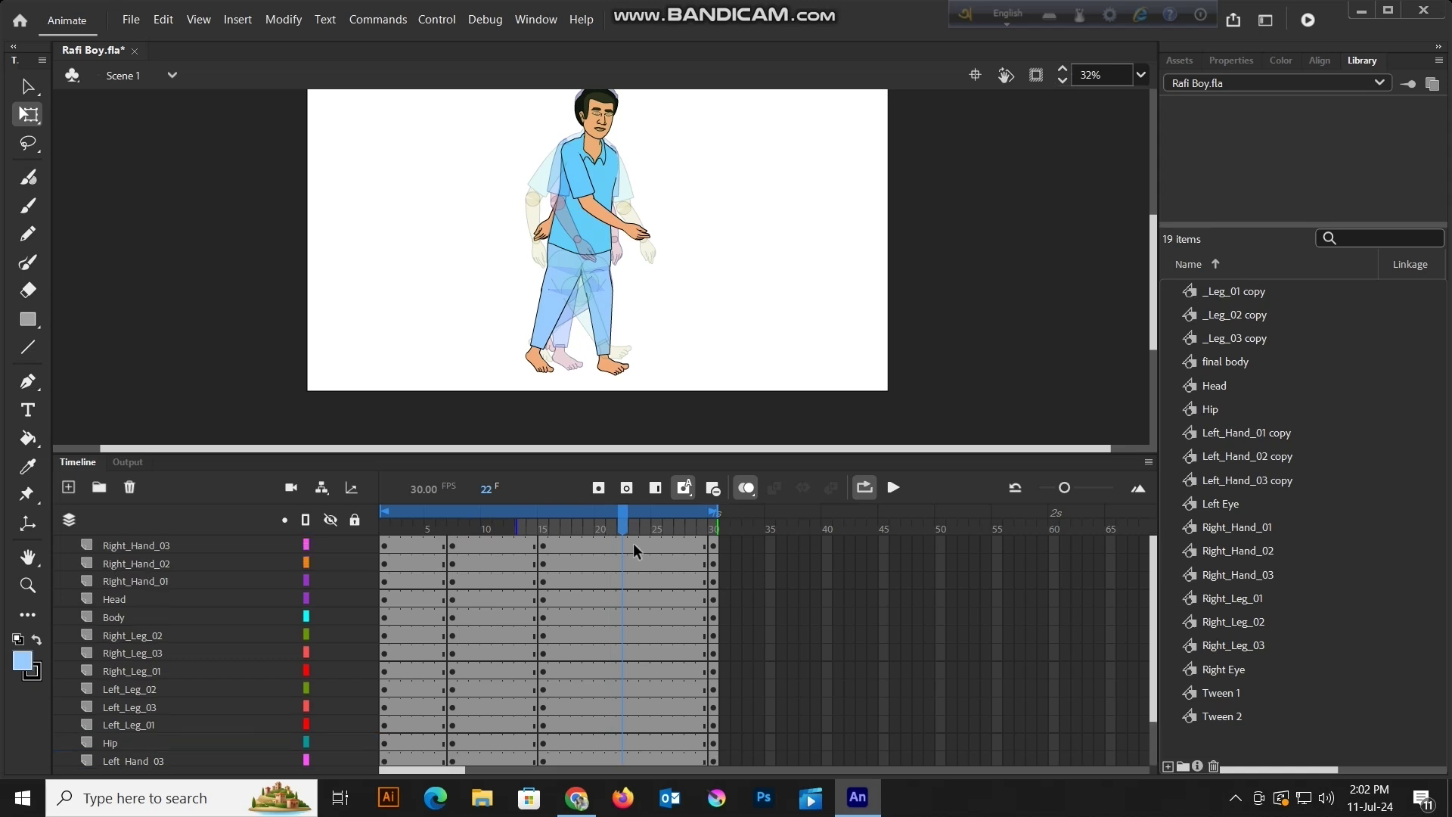
left_click(623, 538)
scroll(632, 564, "down", 1)
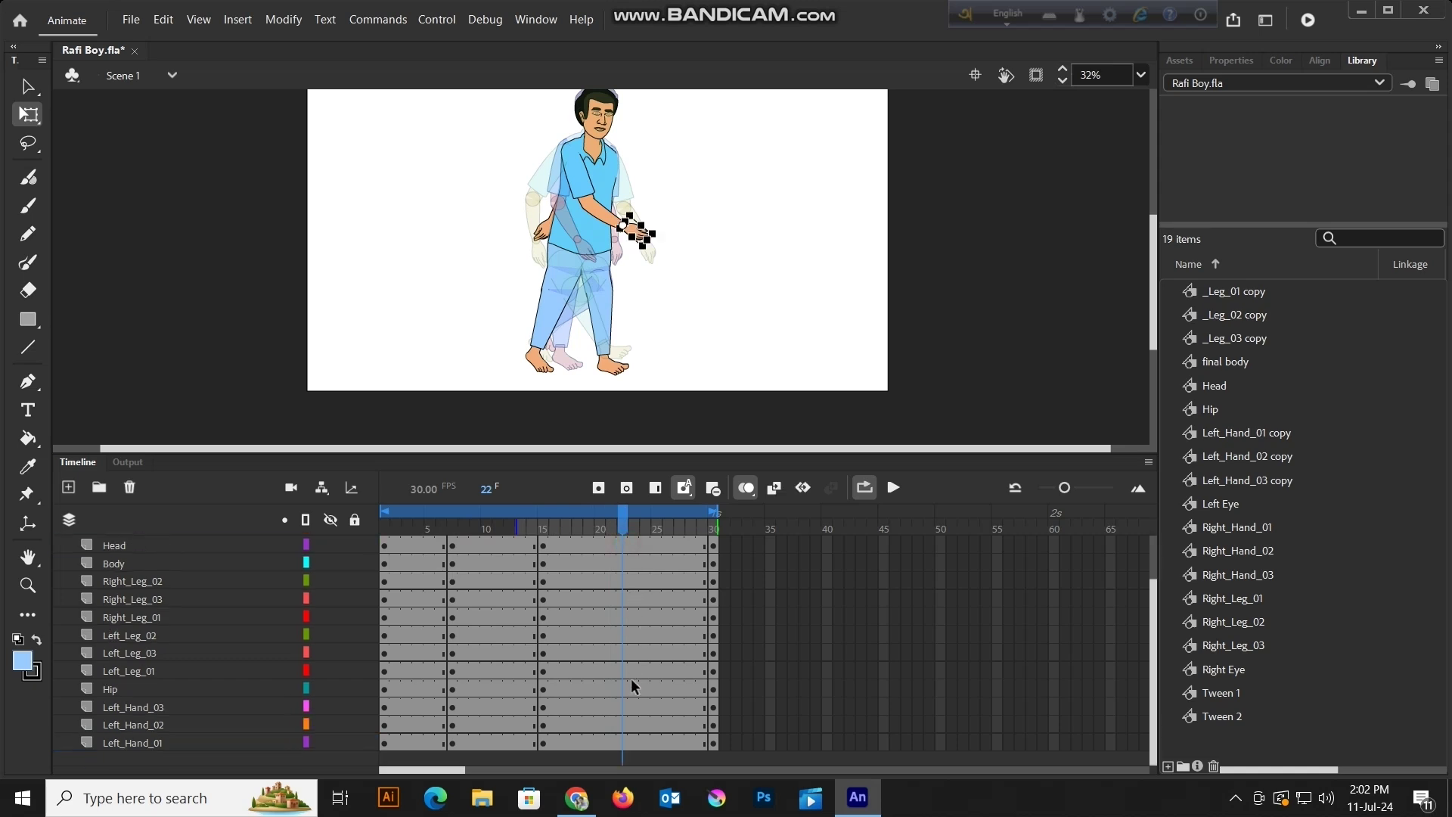
left_click(624, 744)
right_click(624, 744)
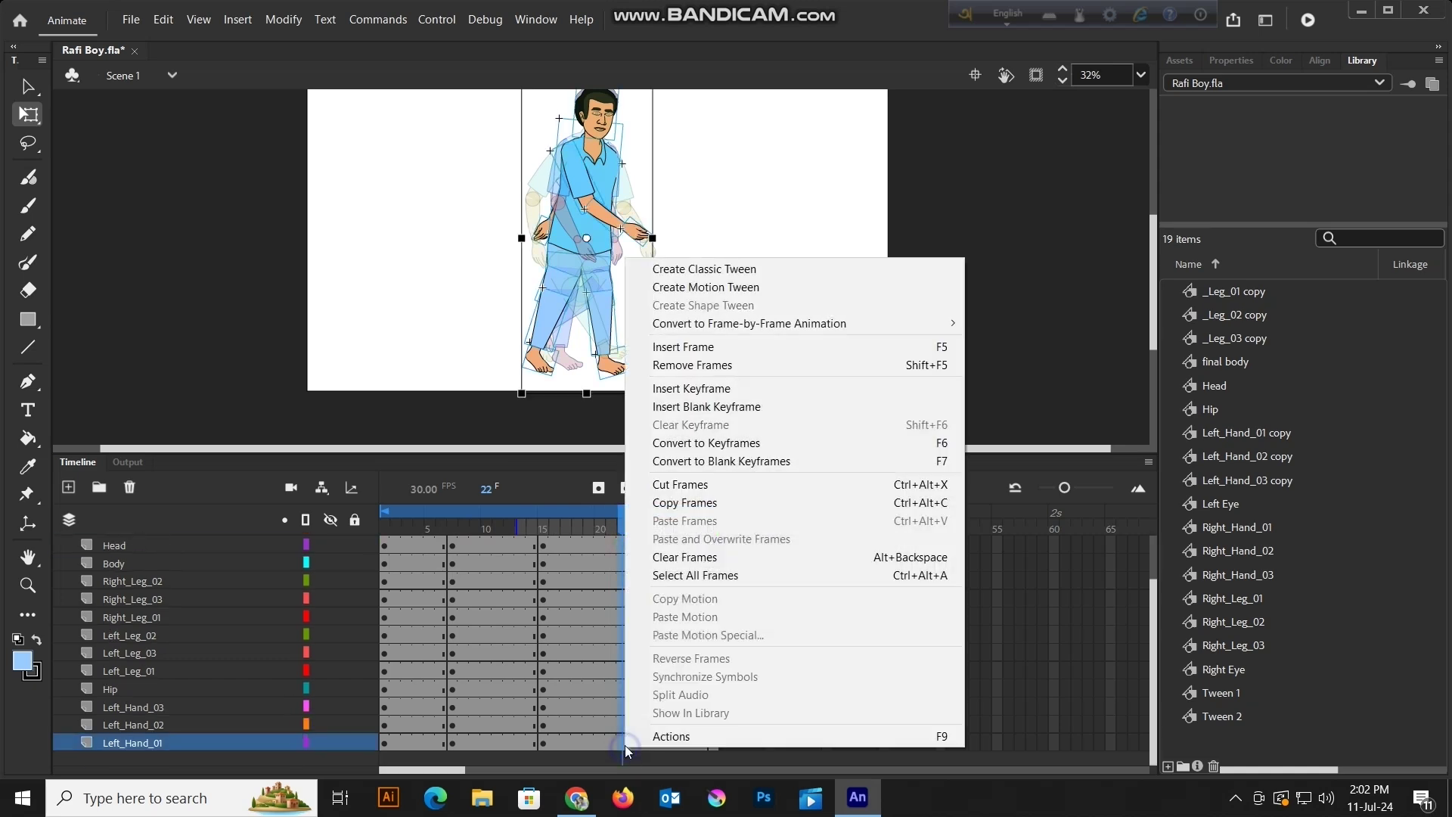
left_click(718, 443)
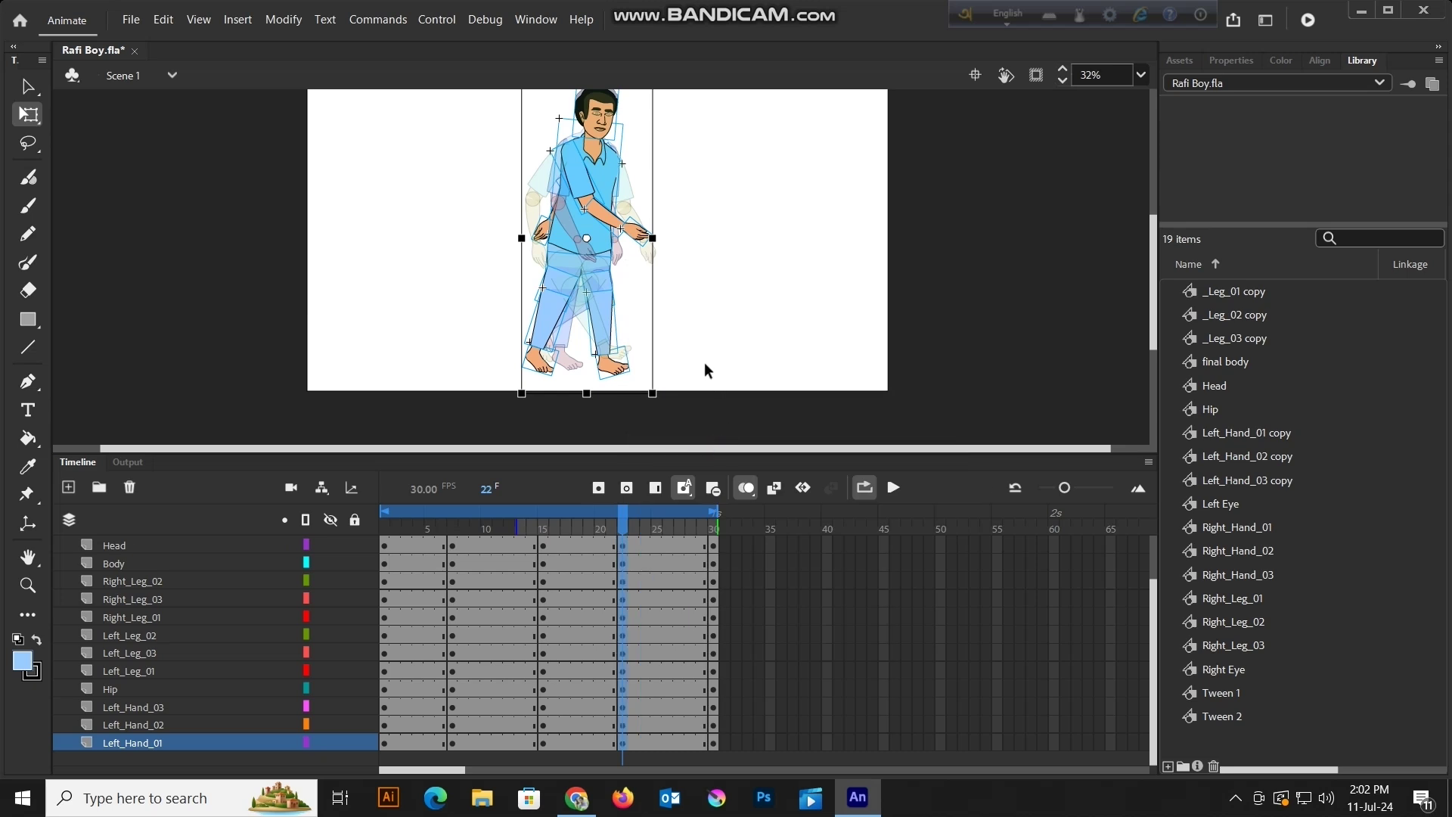
Turn off onion skinning and, at frame 22, rotate the right upper arm back so it hangs nearly vertical beside the torso.
left_click(715, 316)
left_click_drag(711, 288, 711, 305)
left_click(751, 489)
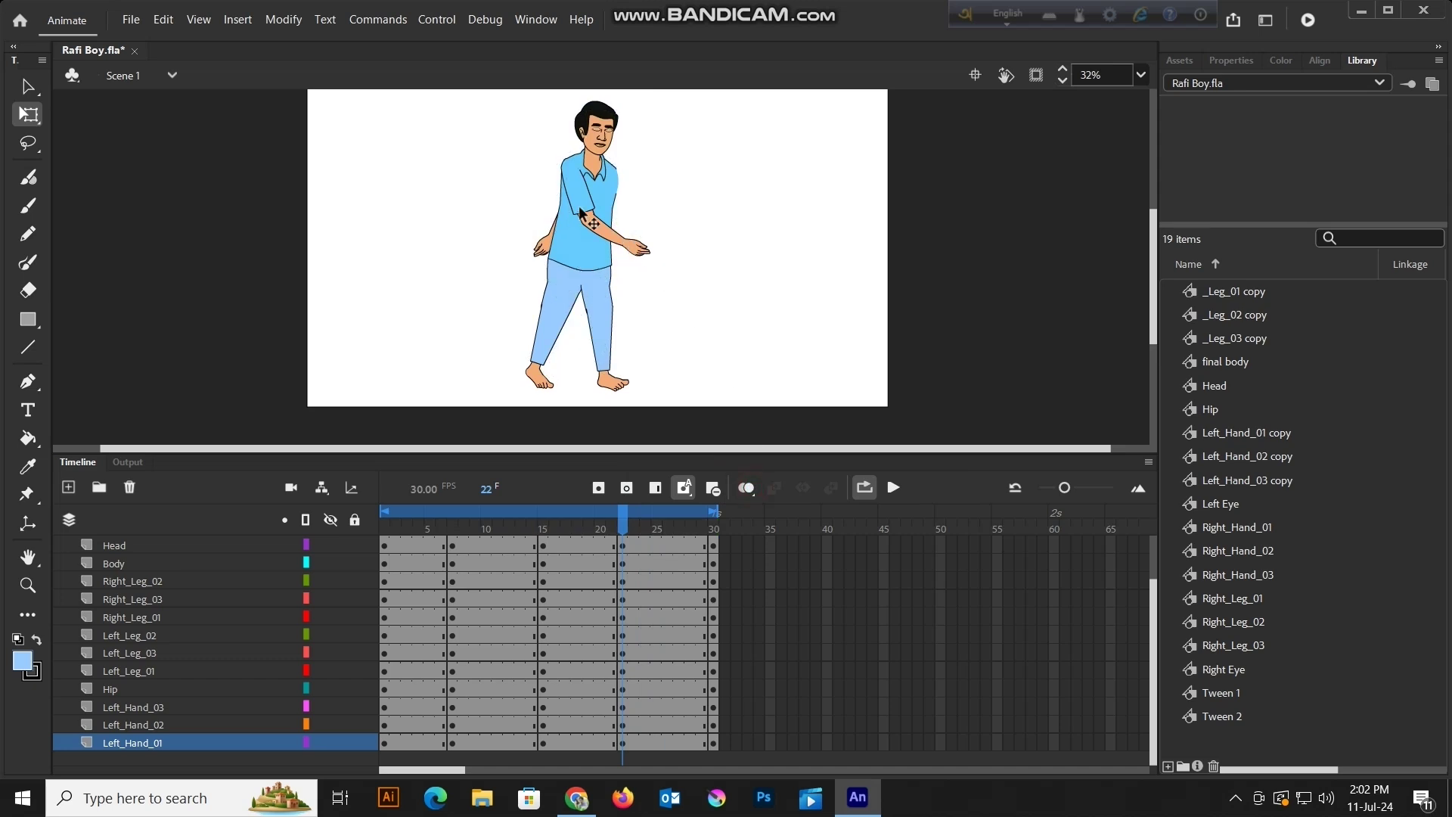
scroll(580, 210, "up", 1)
scroll(538, 252, "down", 1)
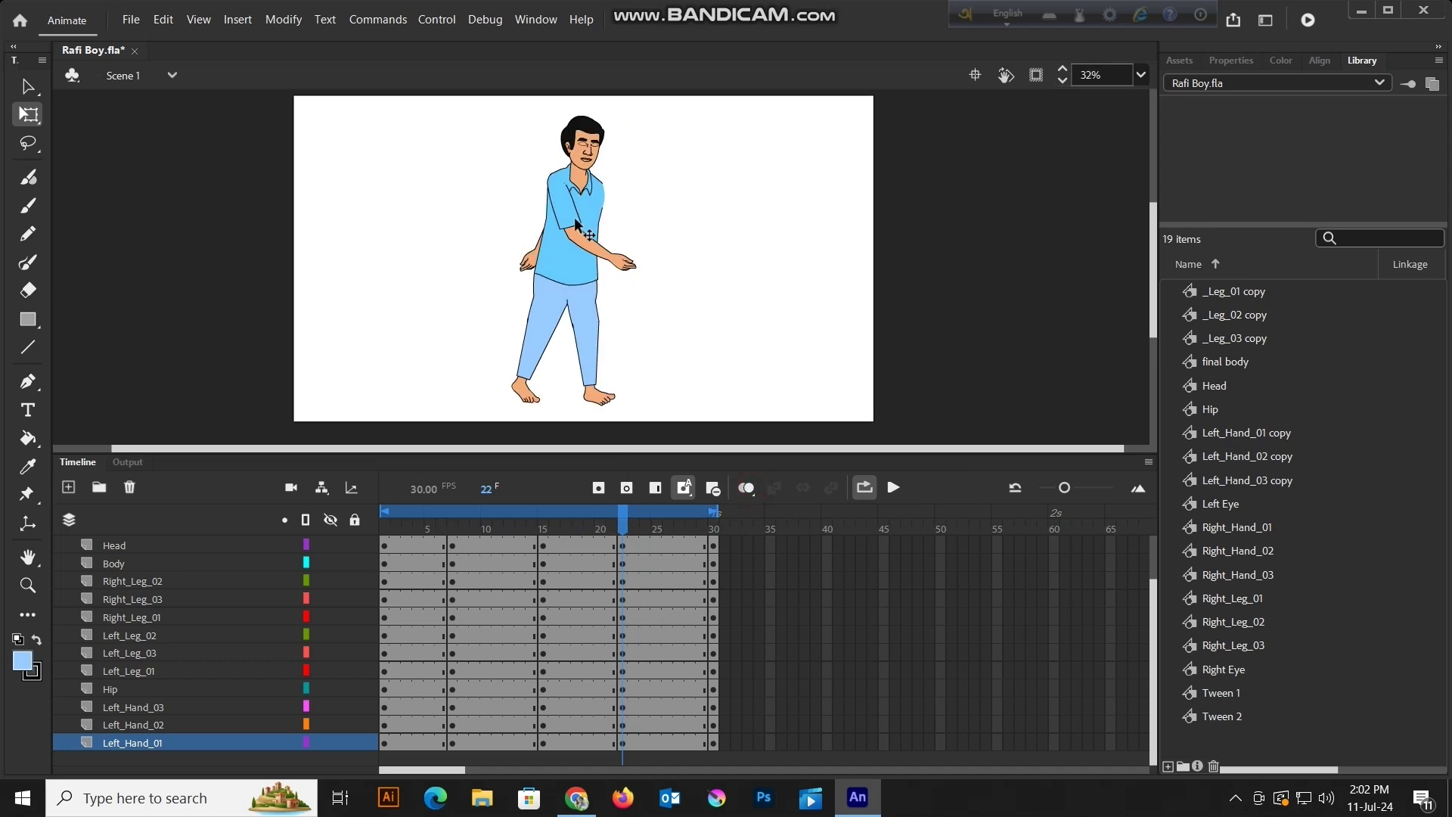
left_click(556, 187)
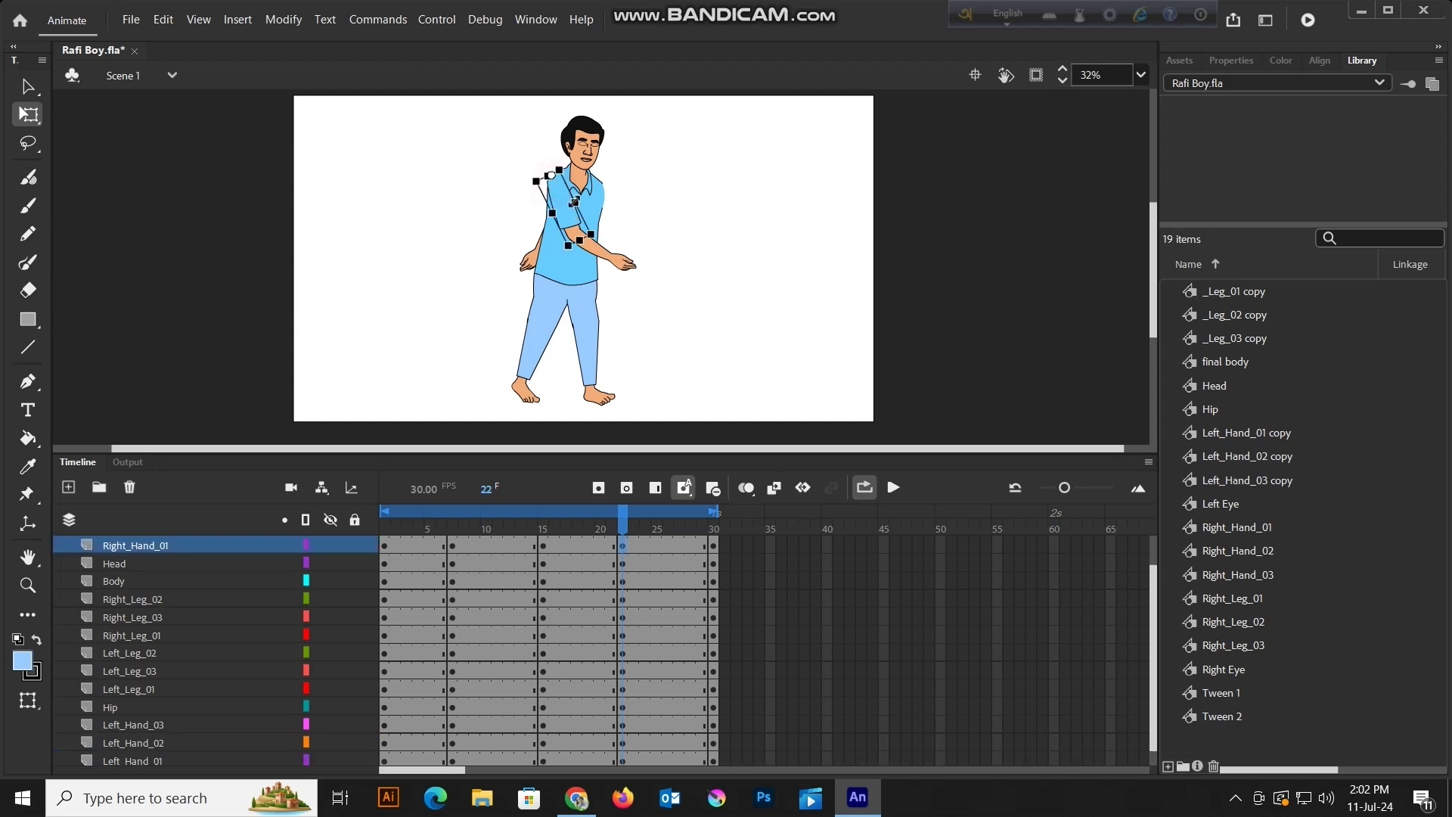
left_click_drag(606, 250, 590, 296)
left_click(680, 300)
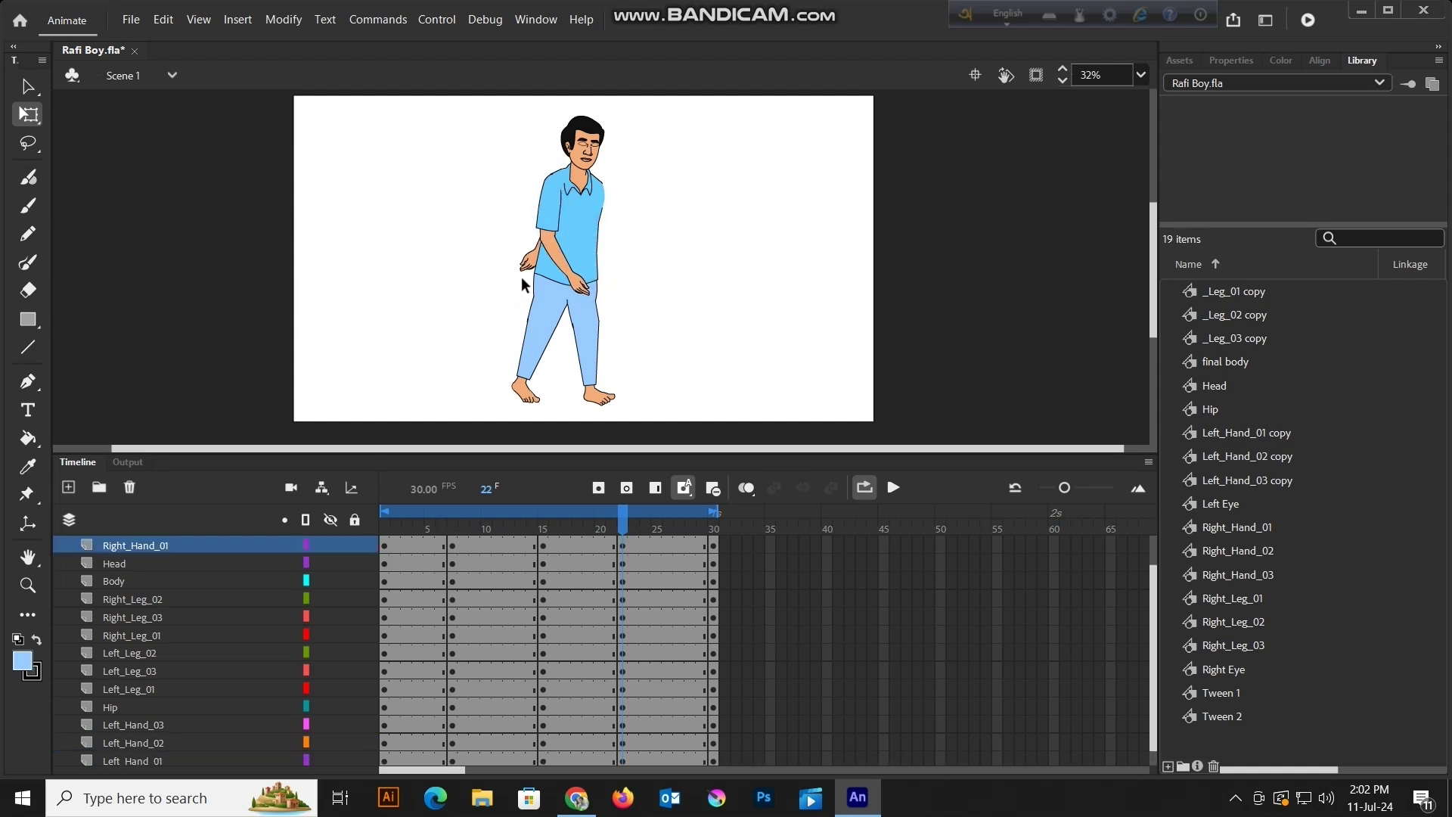
At frame 22, rotate the left upper arm (Left_Hand_01) forward so the arm hangs just in front of the torso.
left_click(530, 267)
scroll(176, 697, "down", 1)
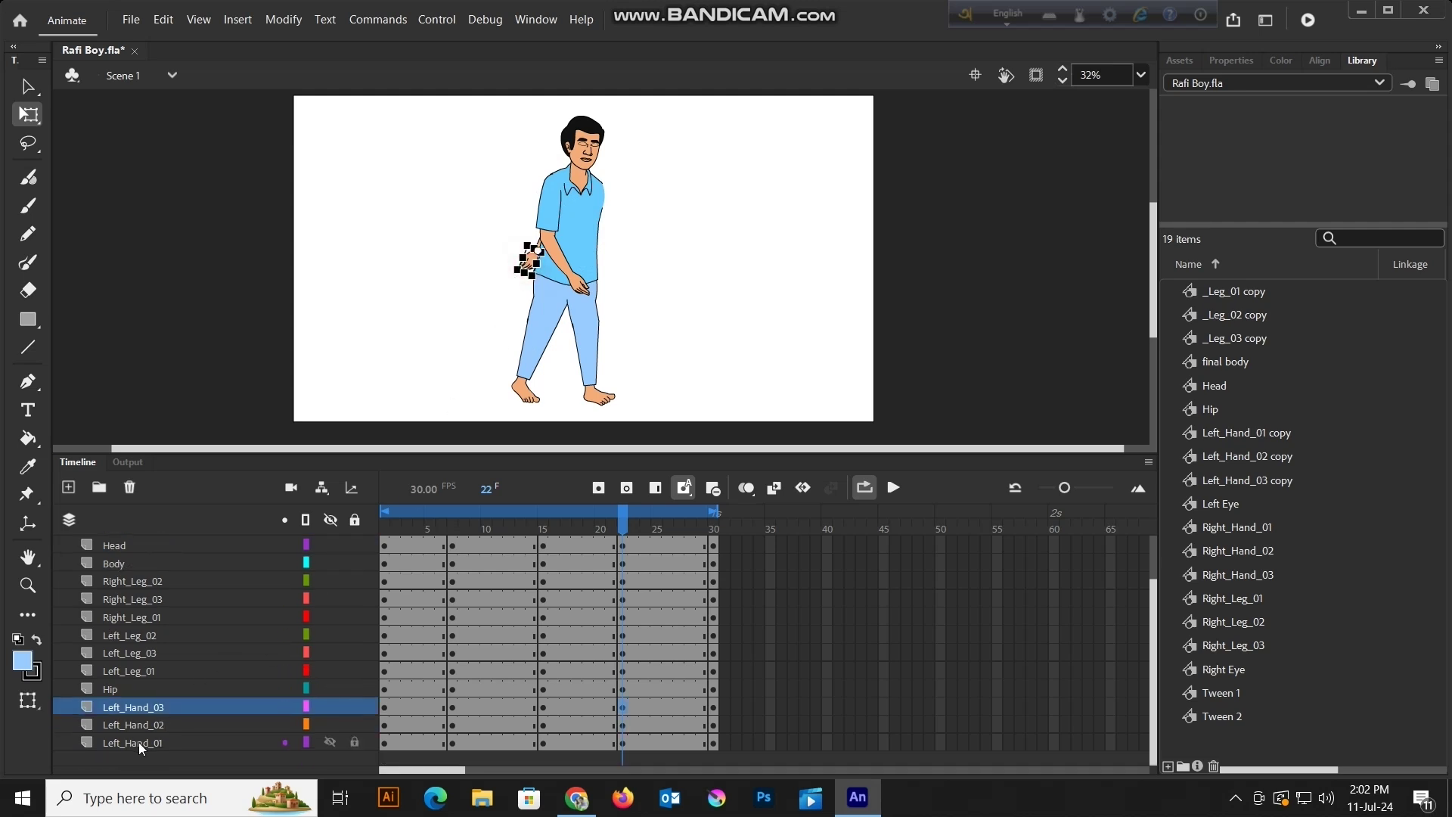
left_click(143, 743)
left_click_drag(618, 205, 634, 194)
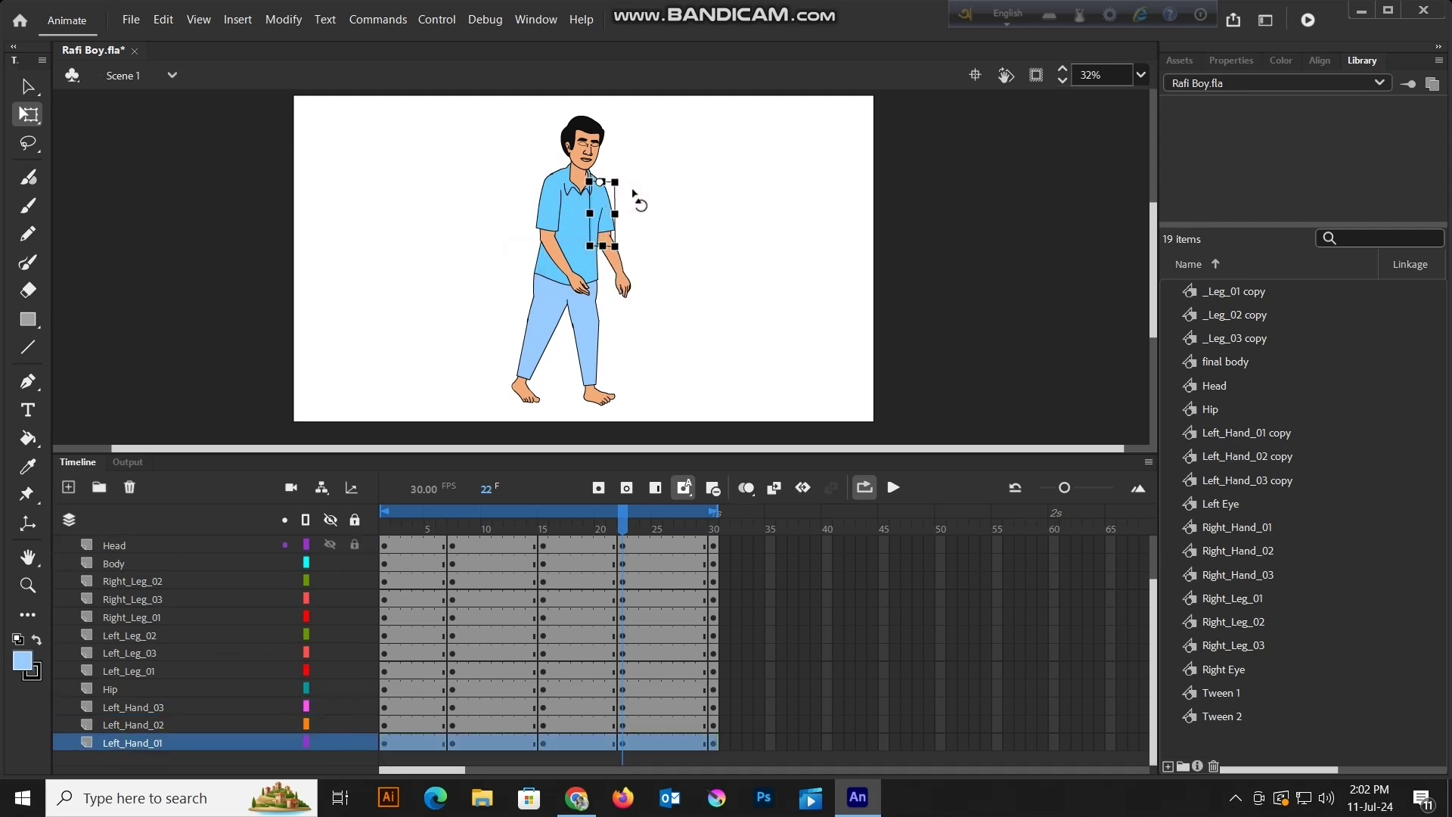
left_click(686, 274)
At frame 22, rotate the left thigh backward so the left leg stands nearly vertical under the hip.
left_click(587, 312)
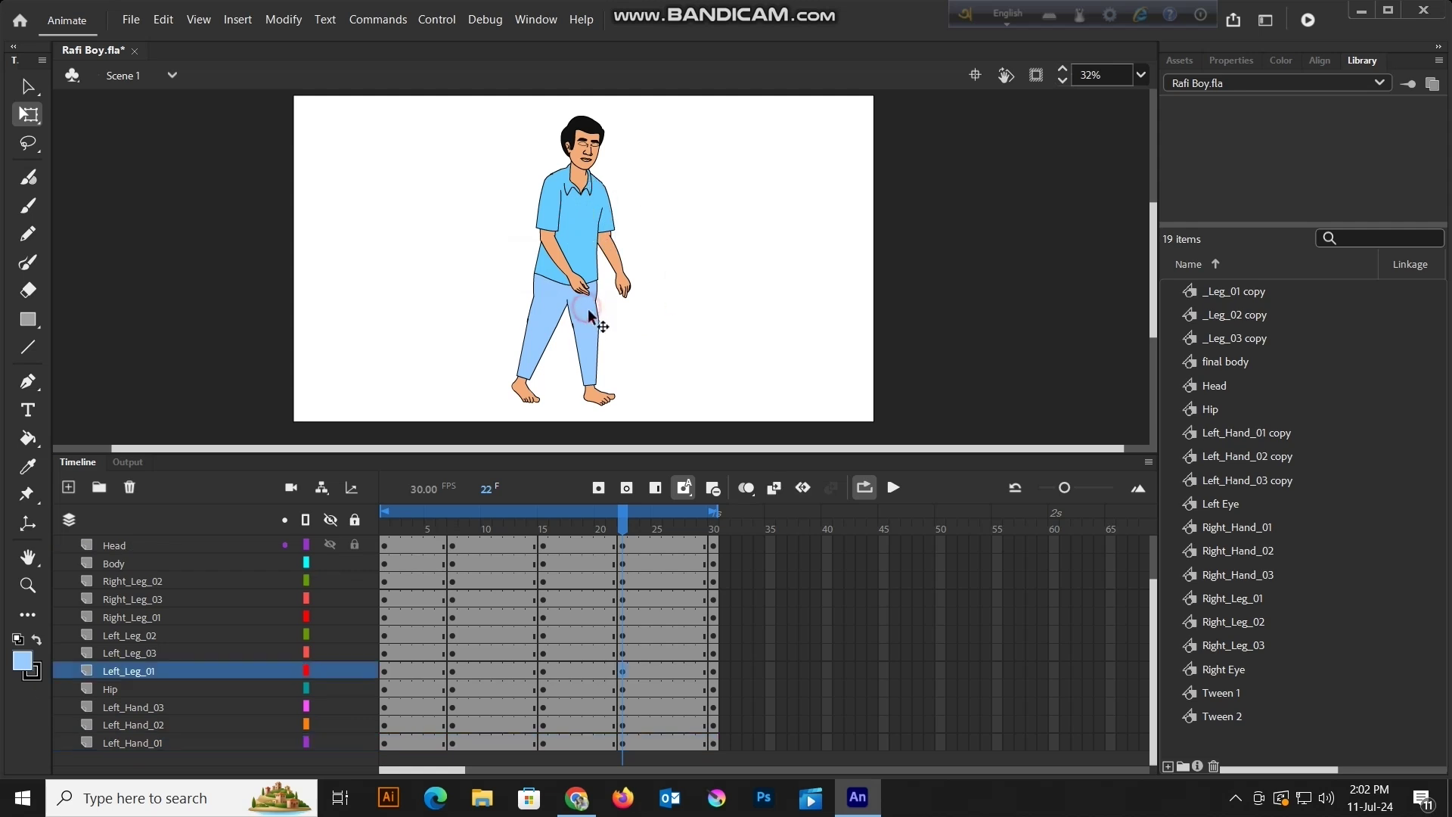
left_click_drag(611, 342, 605, 349)
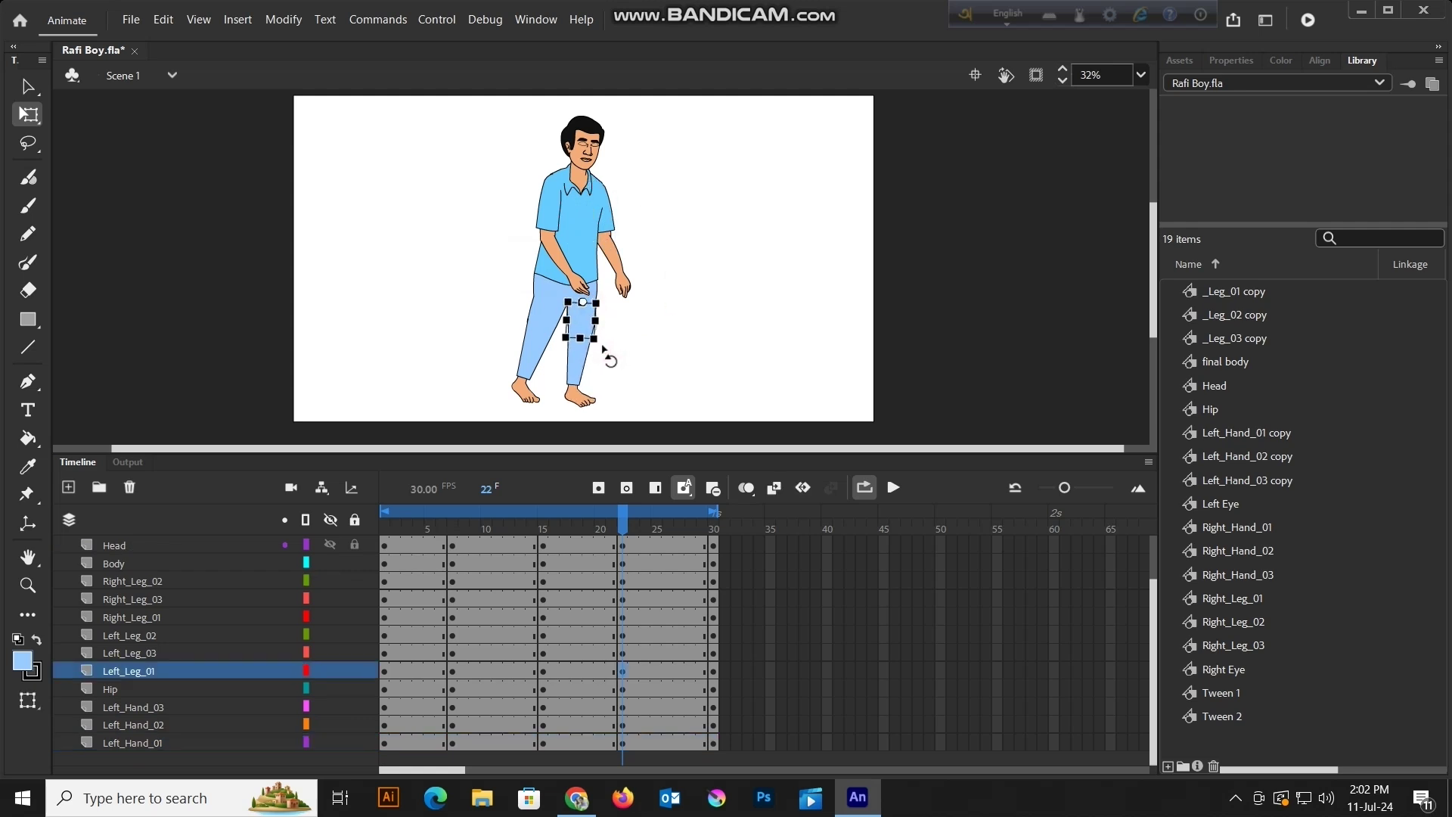
left_click(632, 363)
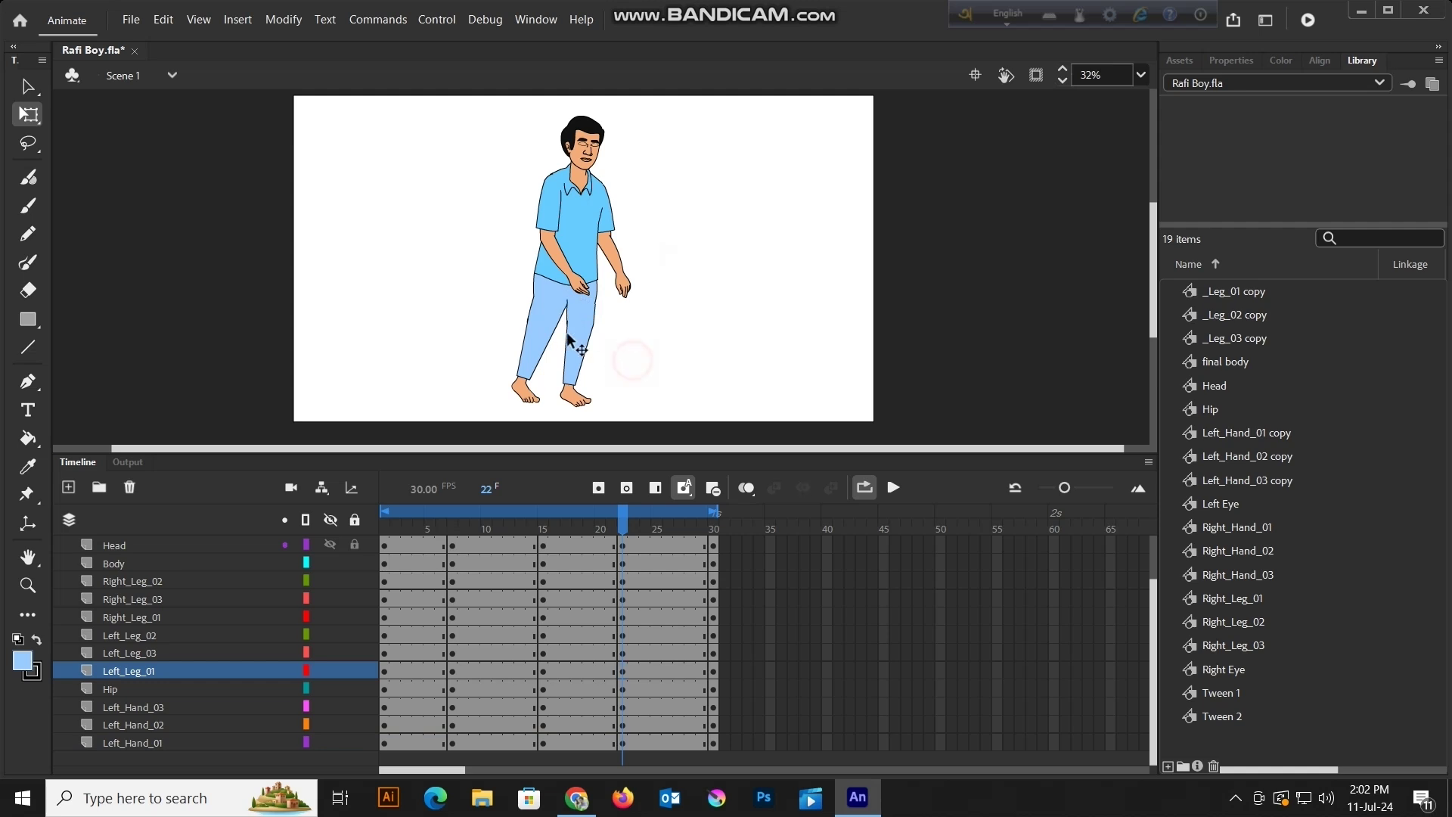
At frame 22, rotate the right thigh forward and the right lower leg backward to bend the knee.
left_click(549, 306)
left_click_drag(577, 363, 599, 346)
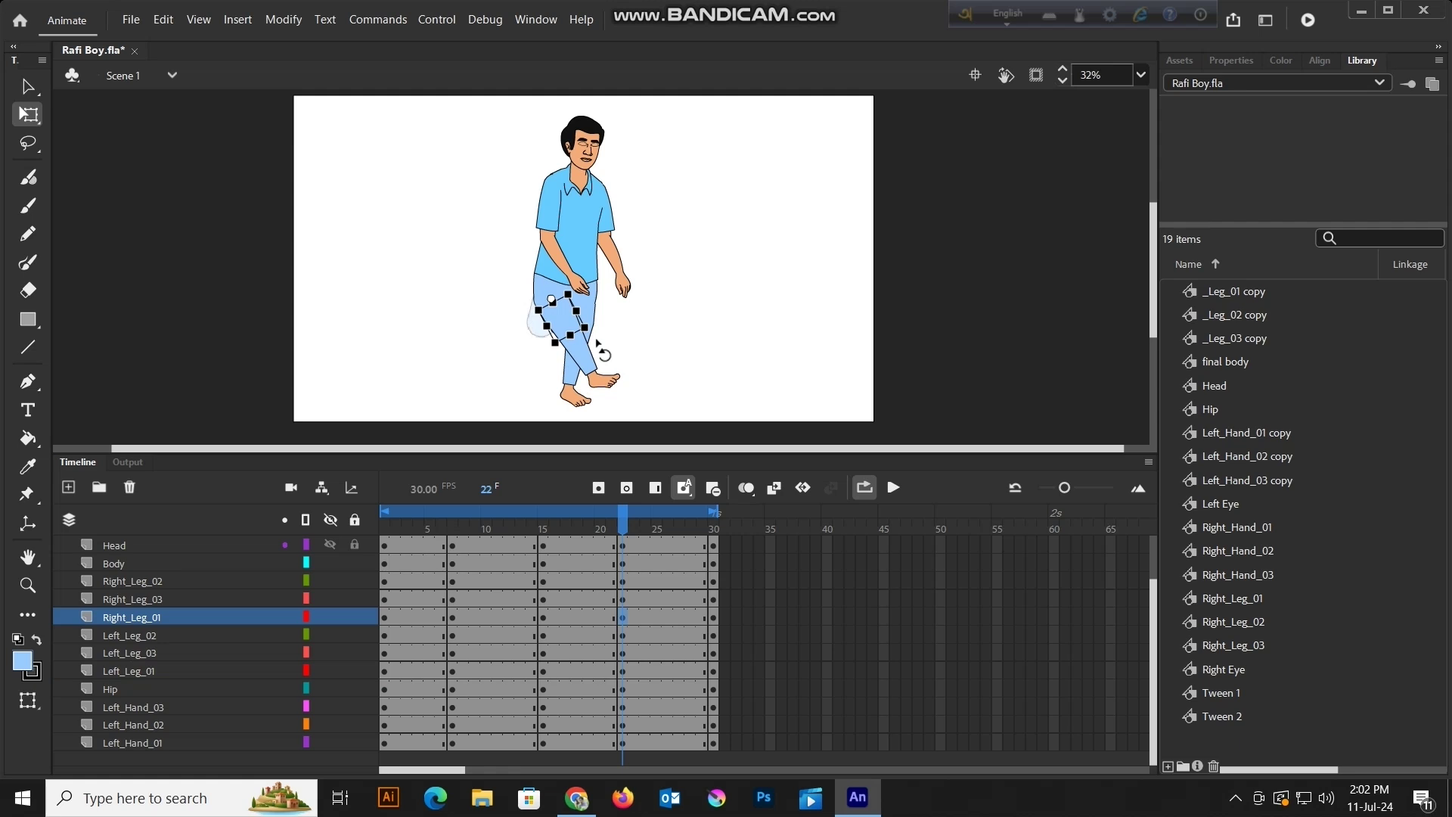
left_click(664, 344)
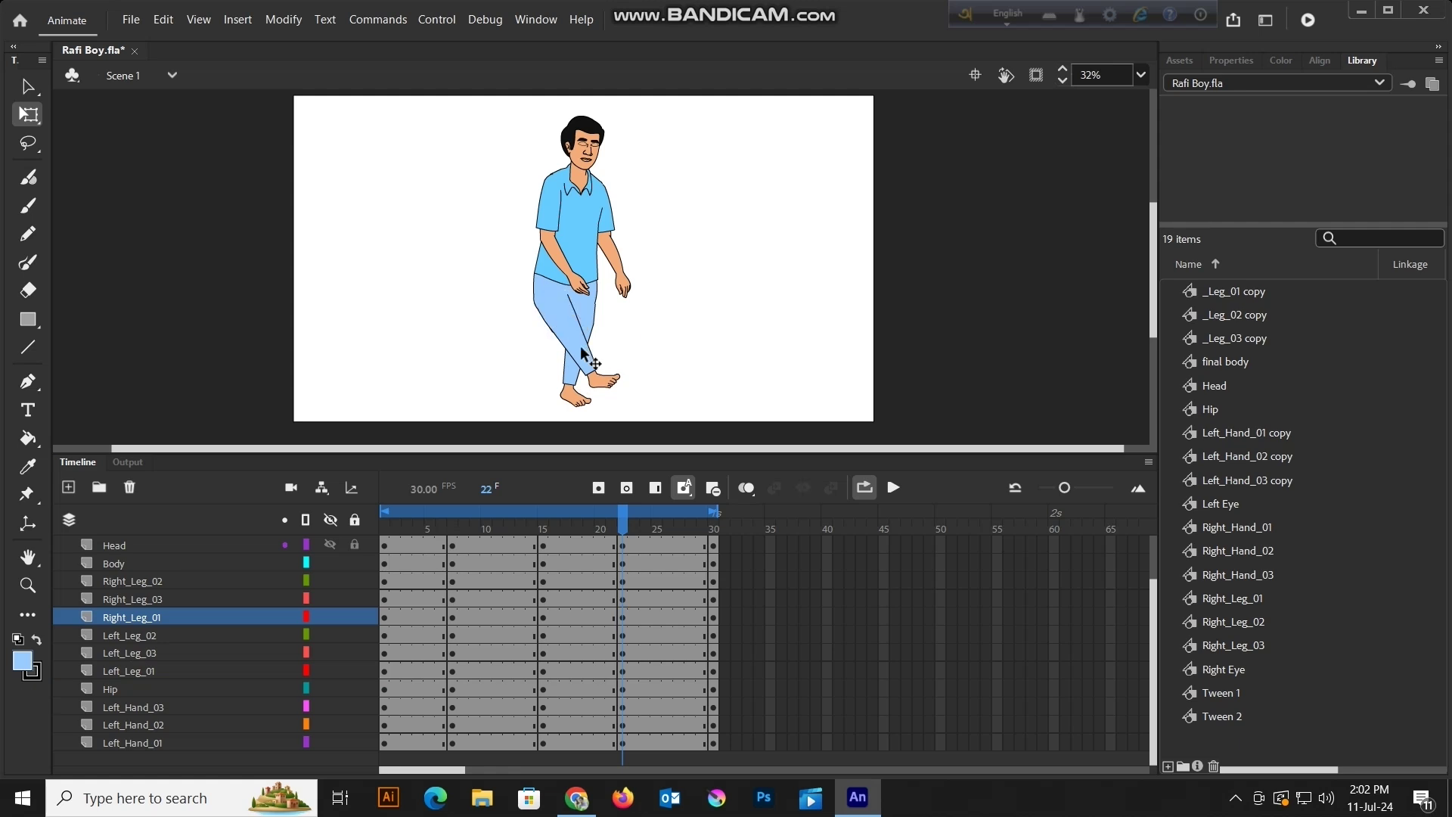
left_click(586, 354)
left_click_drag(611, 375, 562, 381)
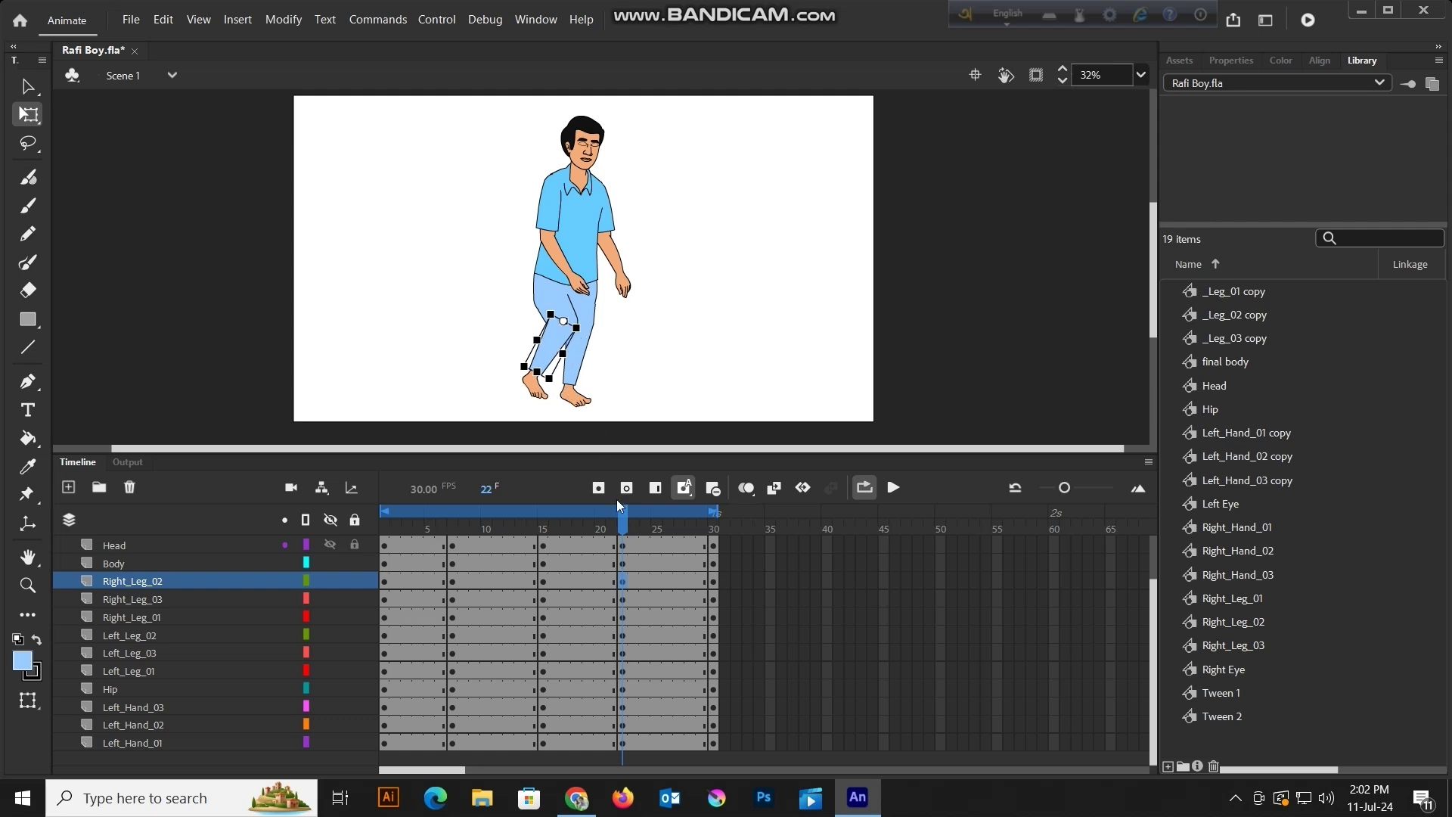
Turn on onion skinning and inspect the leg poses at frame 22 against the neighbouring keyframes.
left_click(745, 490)
scroll(562, 387, "up", 2)
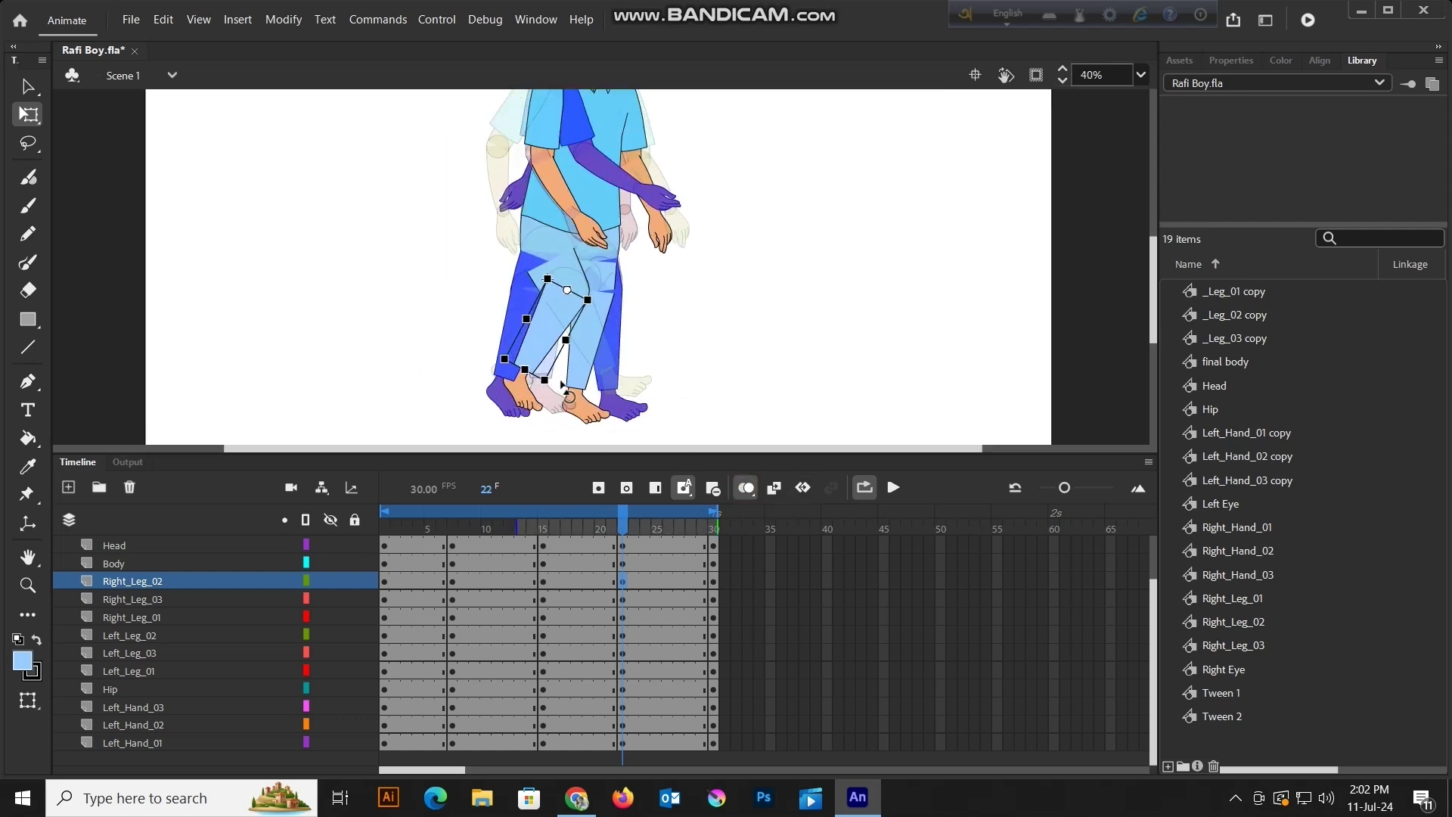
left_click_drag(729, 363, 709, 342)
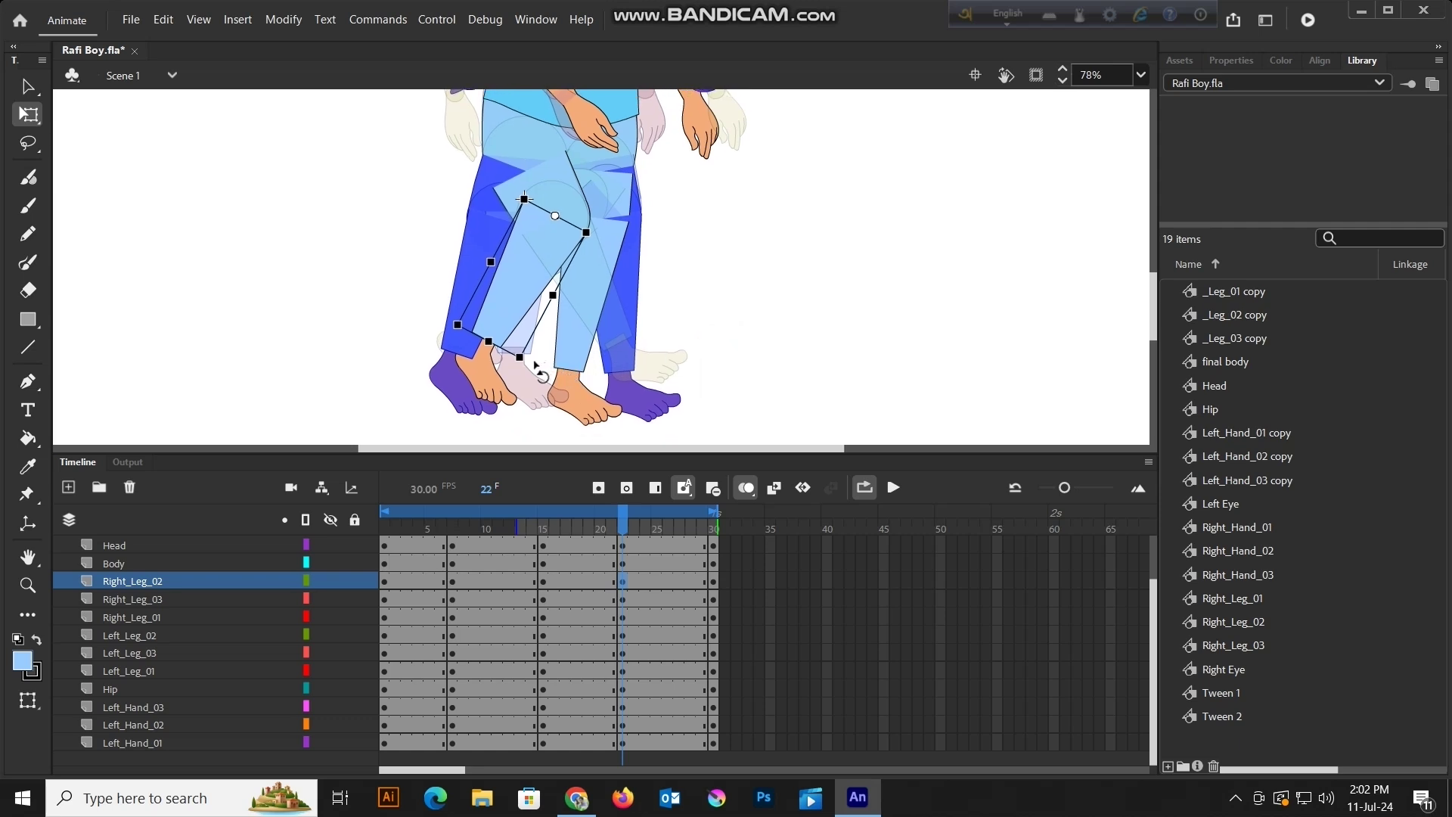
At frame 22, rotate the right lower leg slightly further backward and turn off onion skinning.
left_click_drag(527, 366, 519, 370)
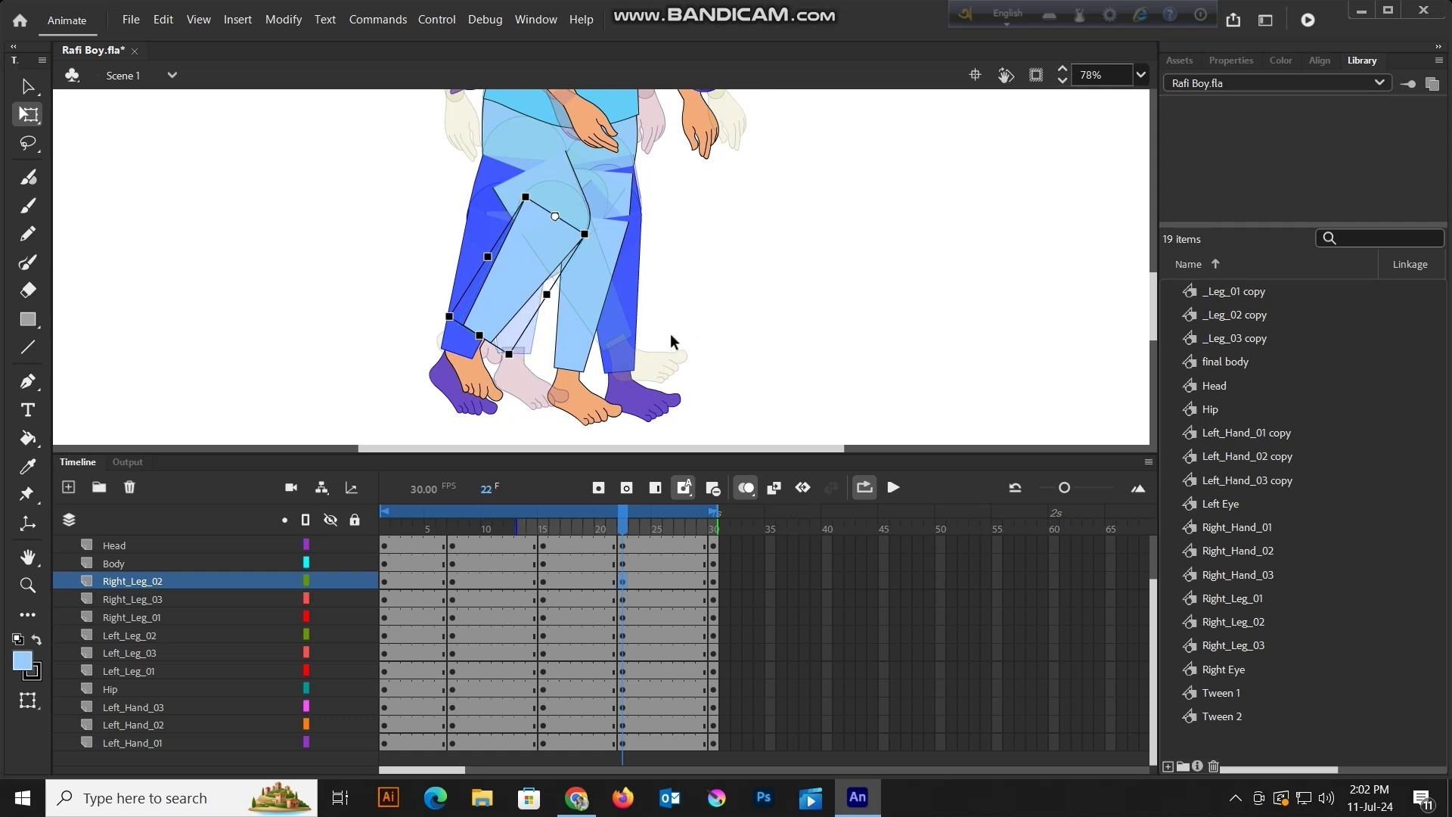
scroll(670, 333, "down", 5)
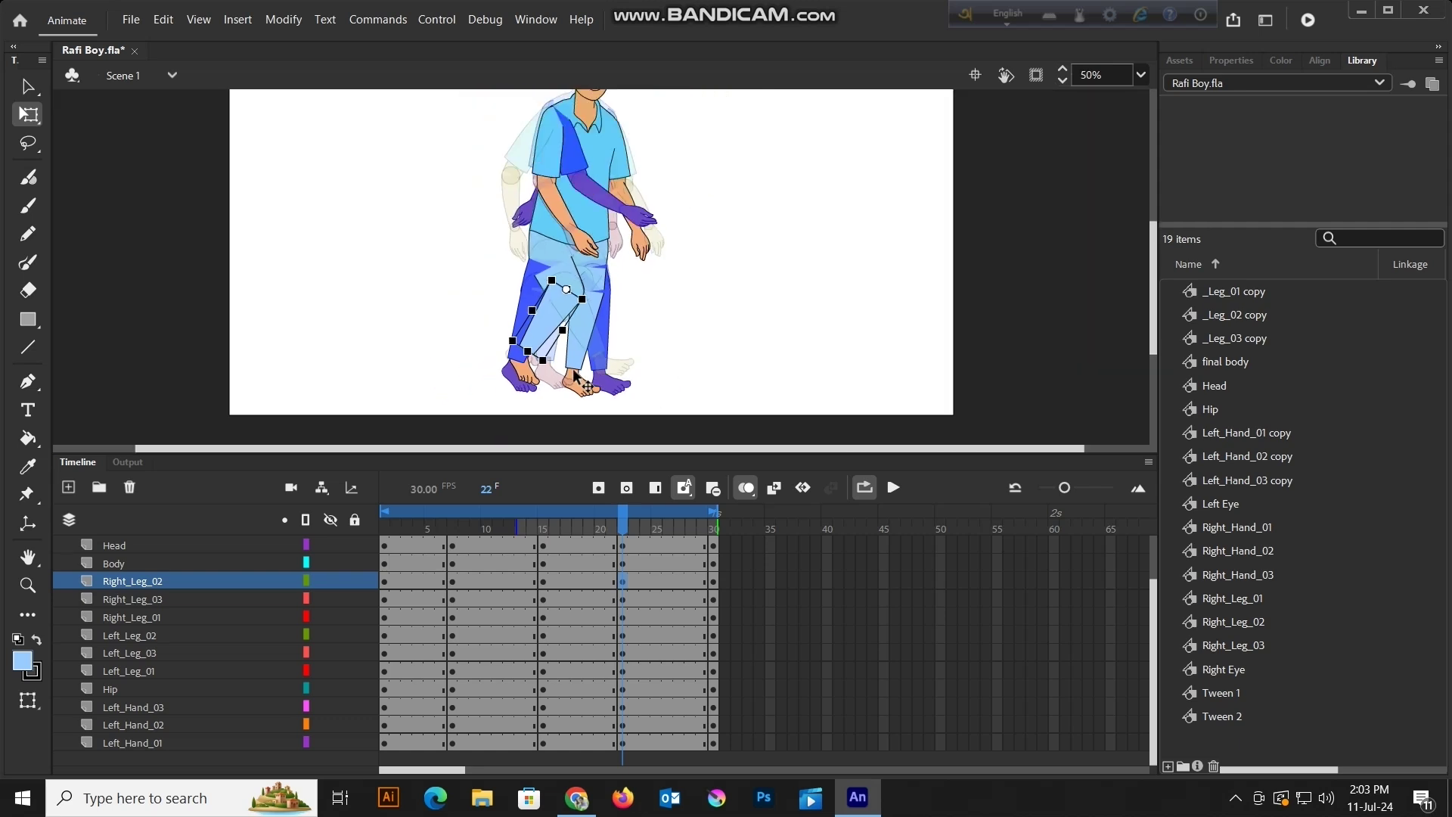
left_click(747, 493)
Select all body parts of the character at frame 22 and nudge the whole figure slightly upward.
scroll(626, 344, "down", 2)
left_click_drag(694, 390, 493, 137)
key("shift+Up")
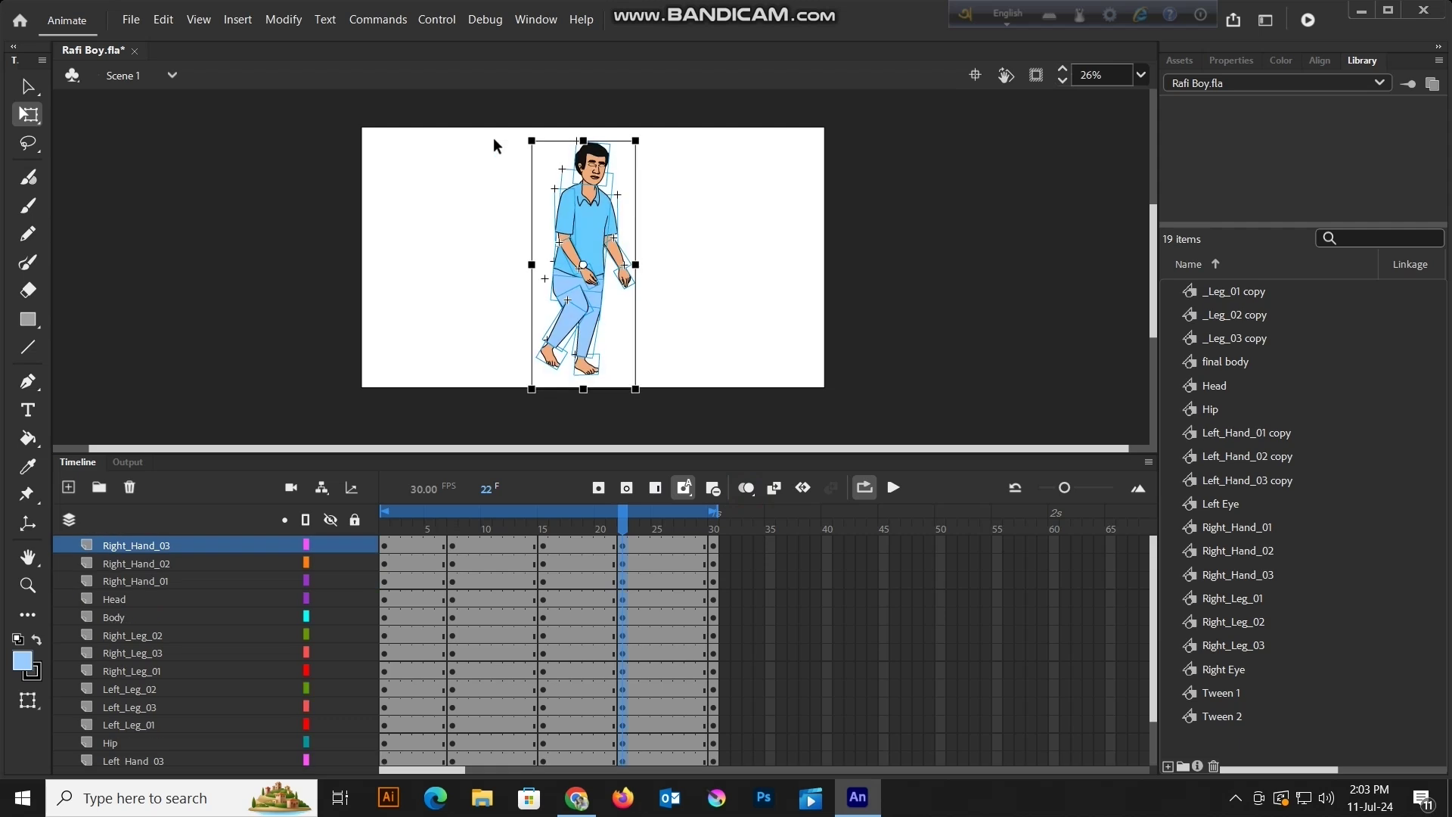
key("shift+Up")
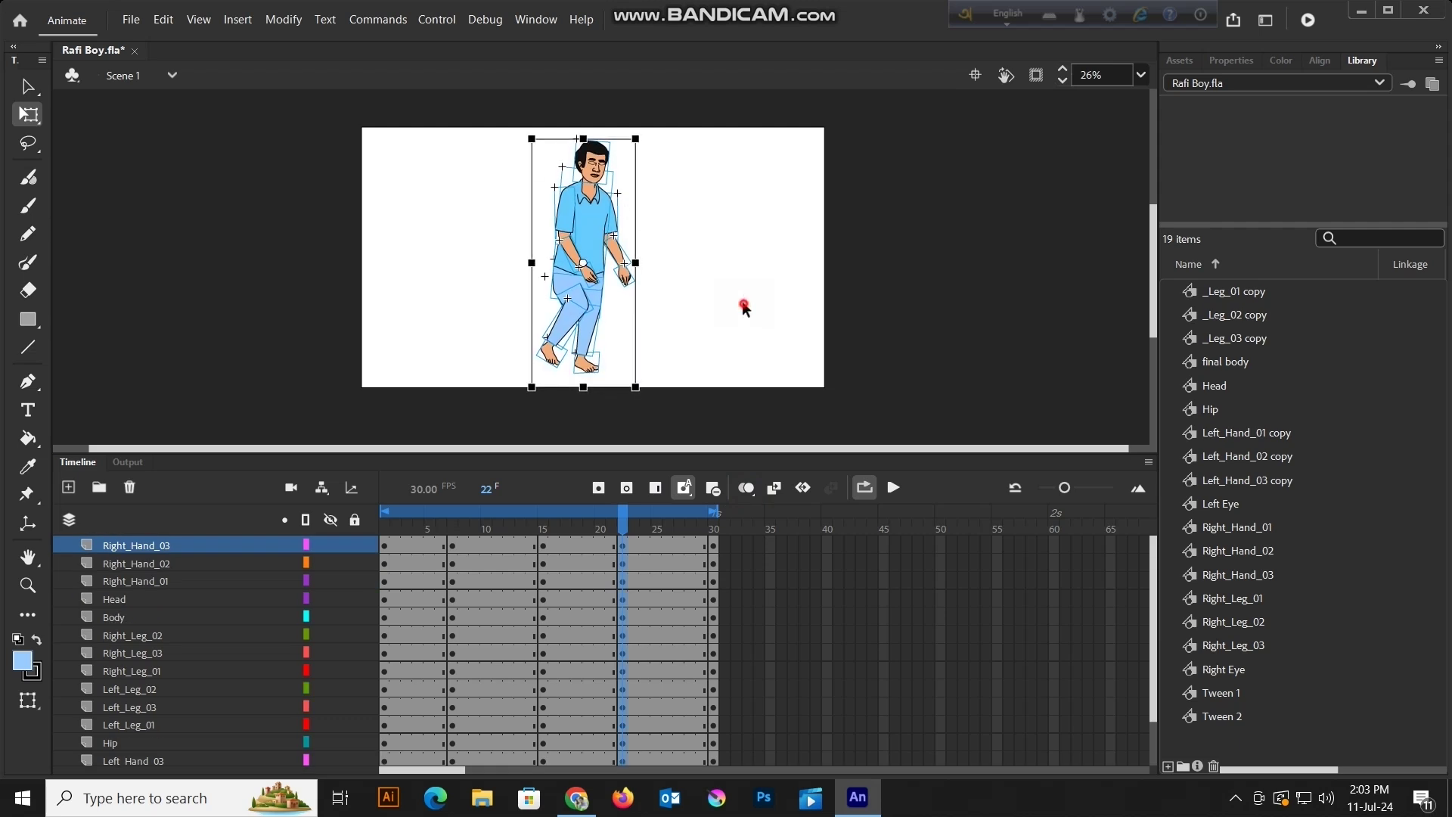
Create classic tweens on all body-part layers across the spans between keyframes 1, 7, 15, 22 and 30.
left_click_drag(622, 513, 392, 530)
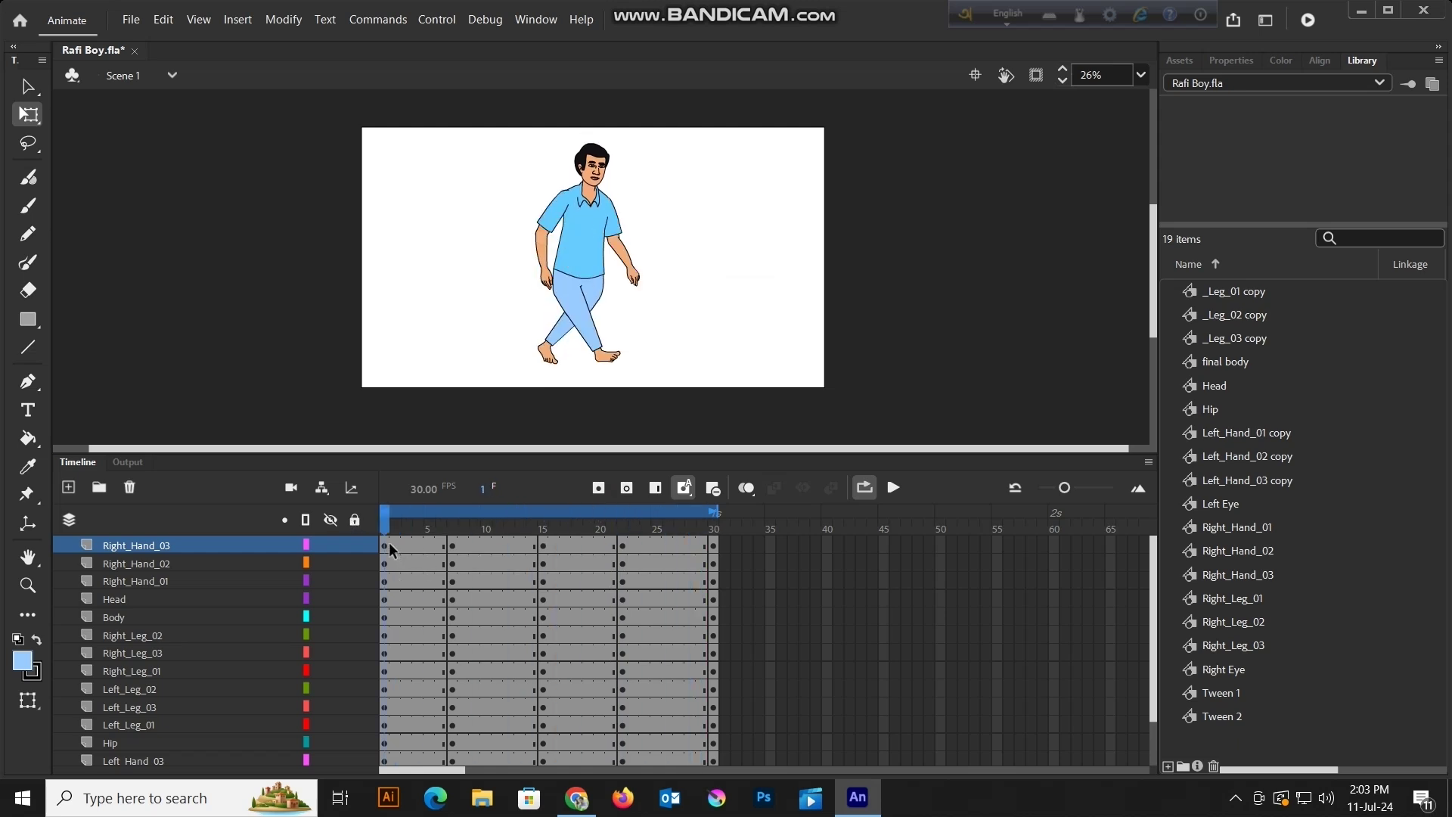
left_click(407, 545)
scroll(666, 726, "down", 1)
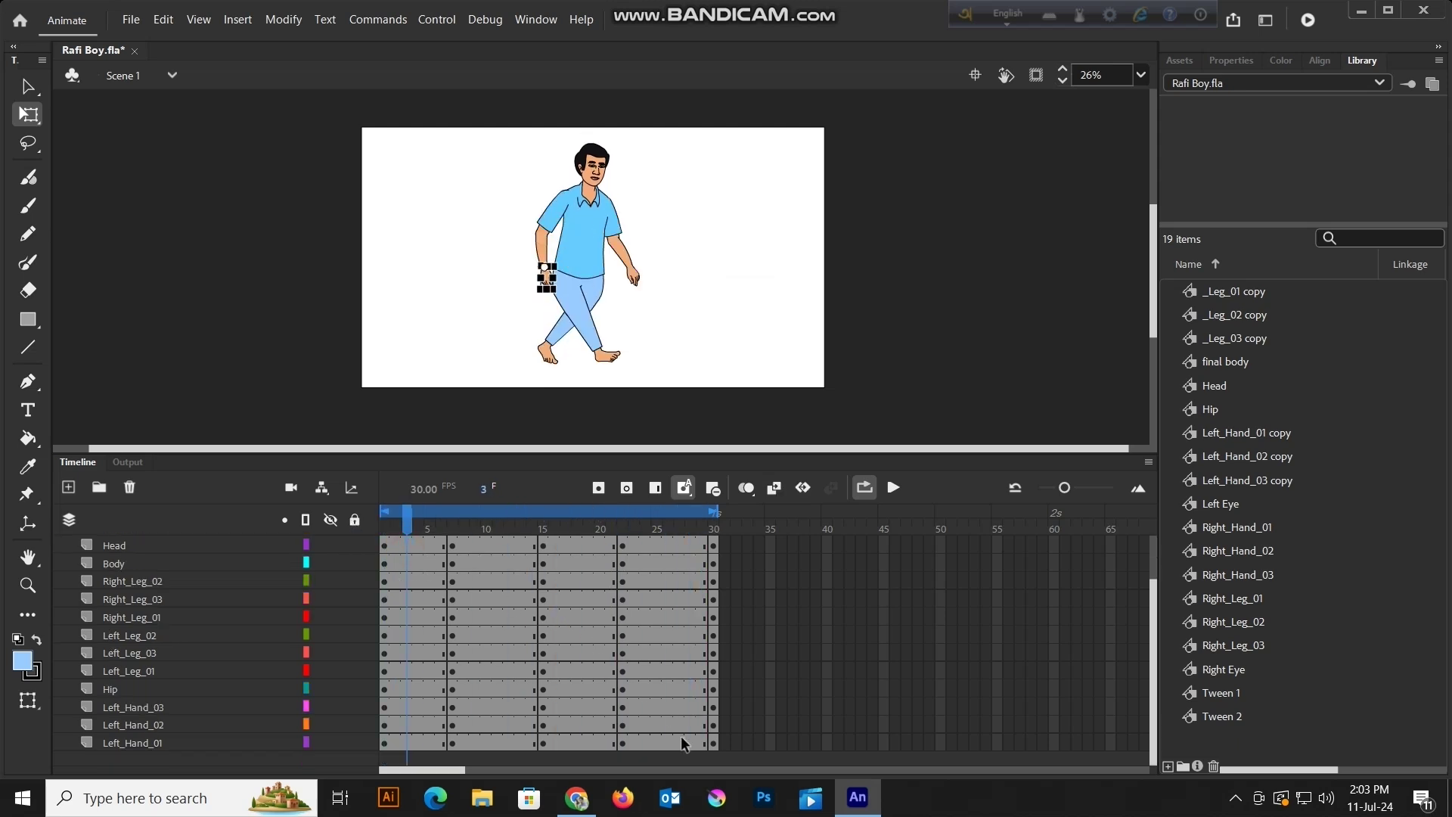
left_click_drag(684, 745, 401, 540)
right_click(605, 672)
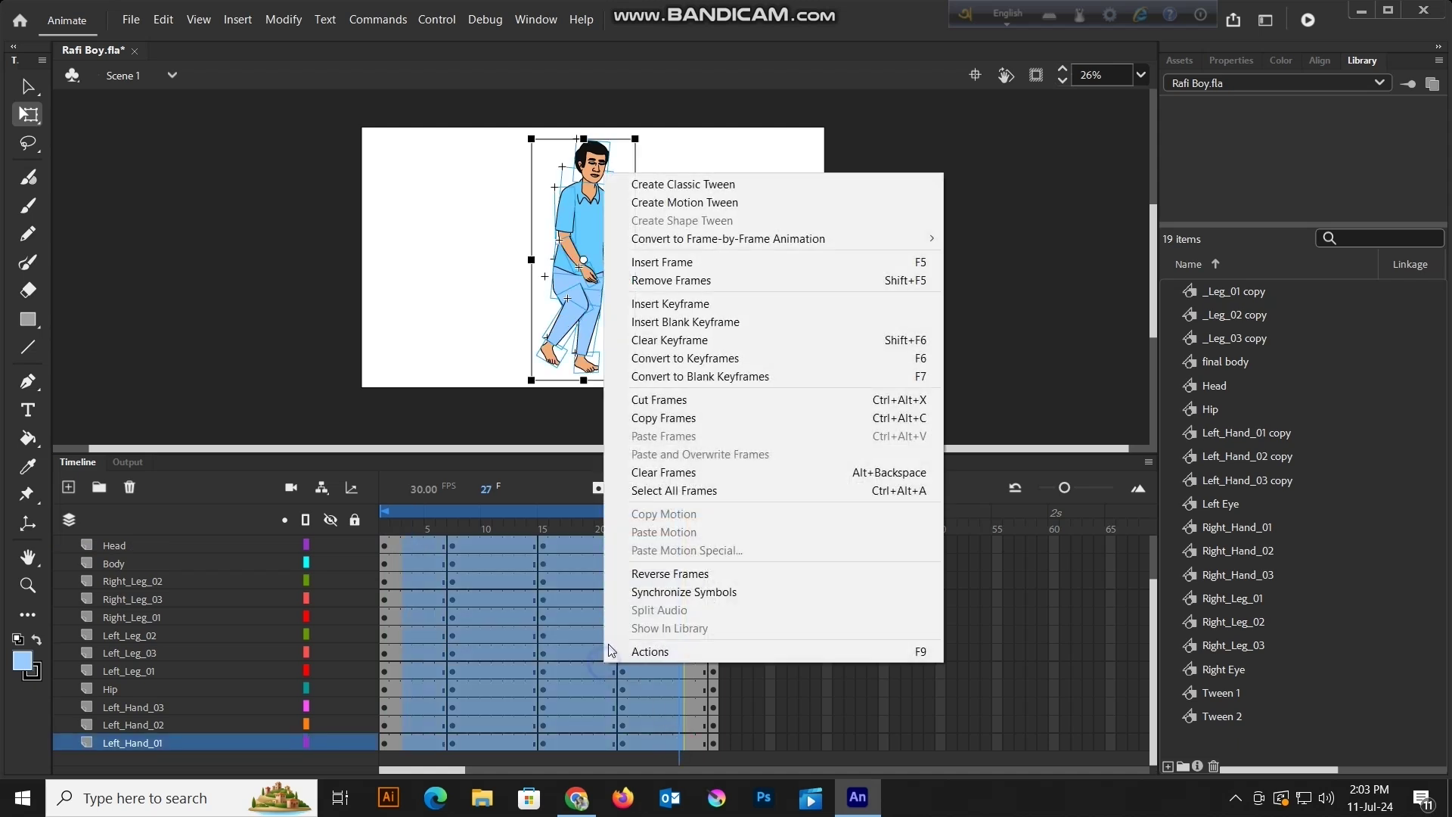
left_click(688, 185)
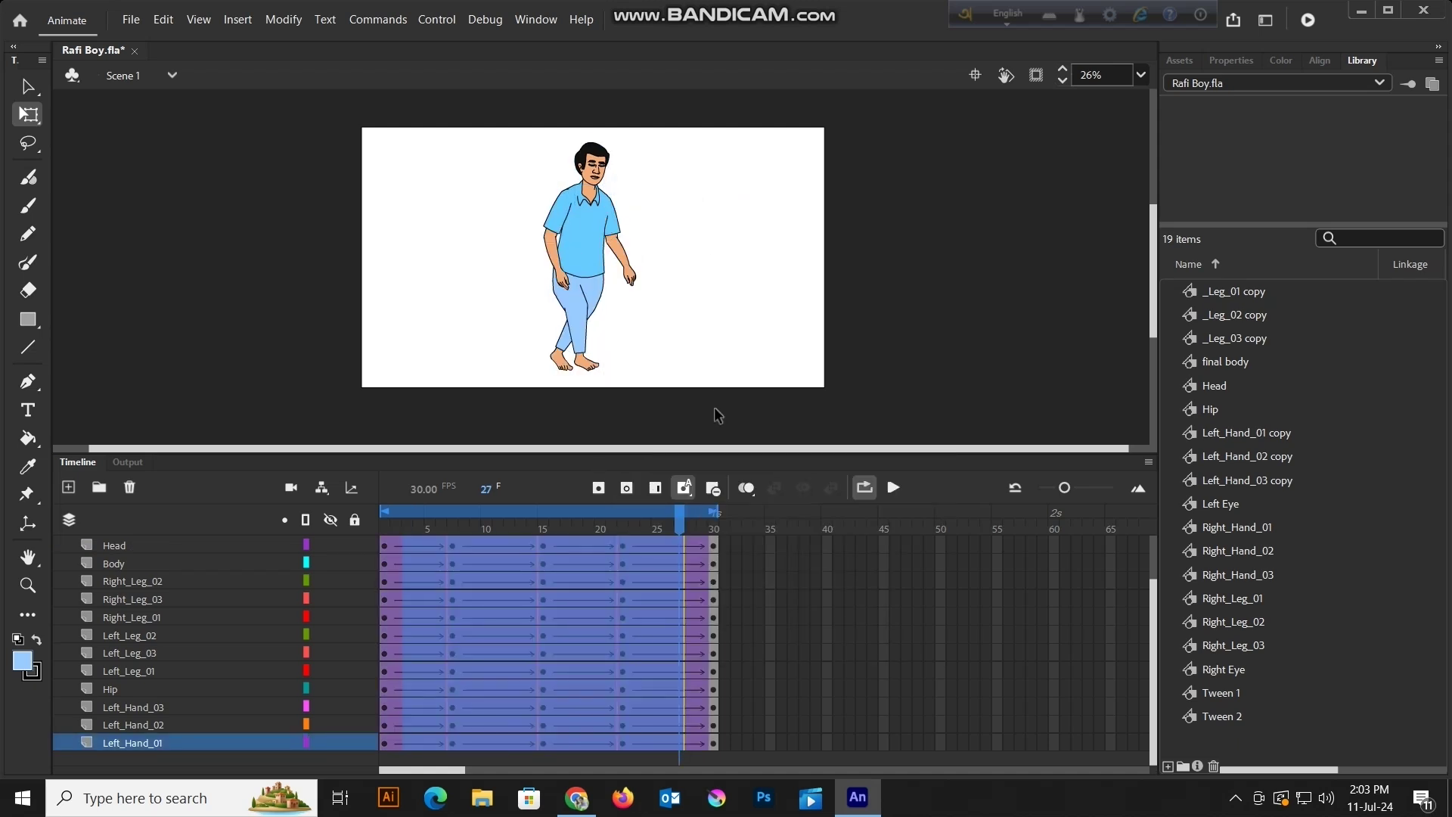
Play the tweened walk animation in a loop to check the motion, and pause it.
key("Return")
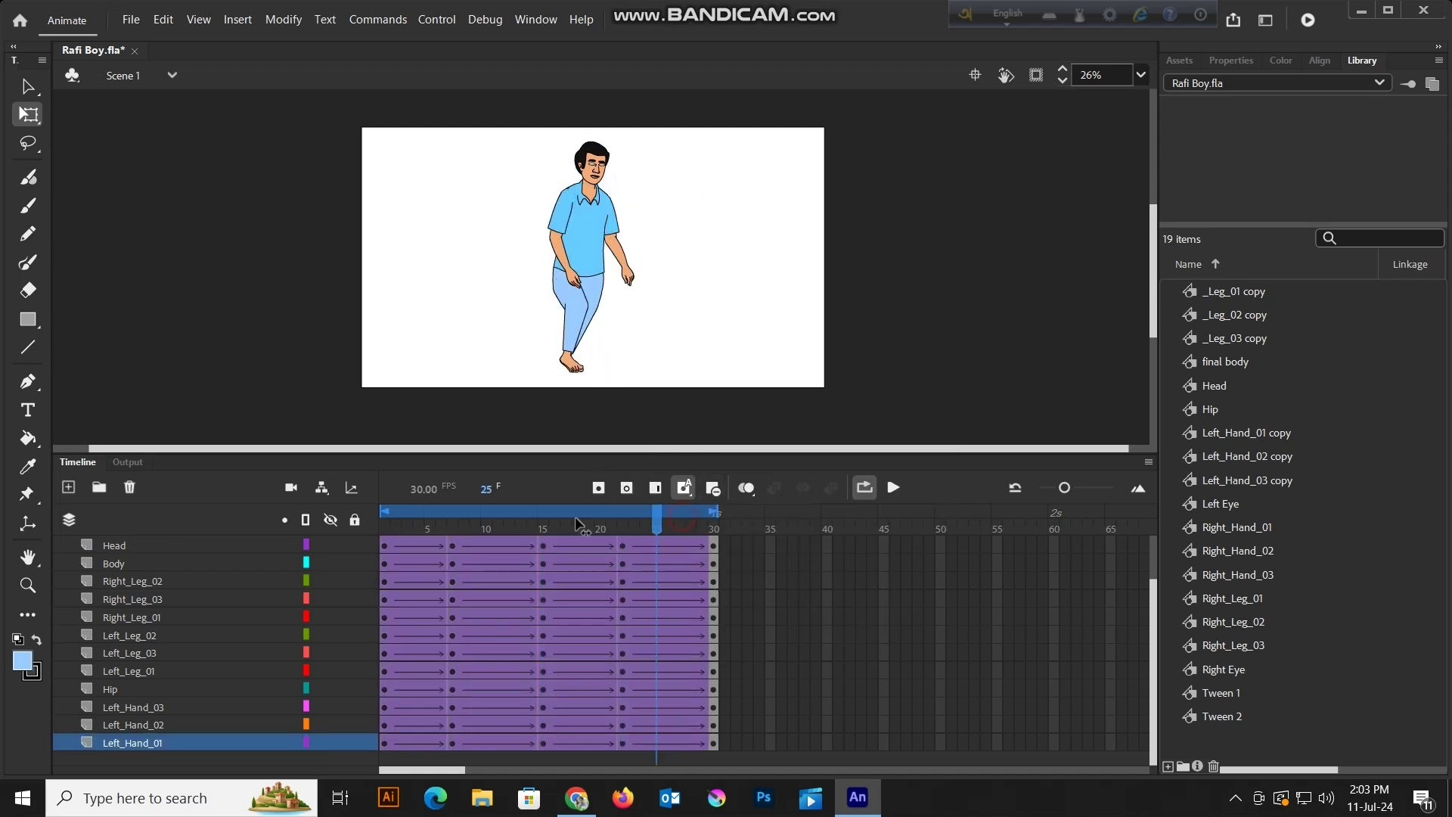
left_click(894, 489)
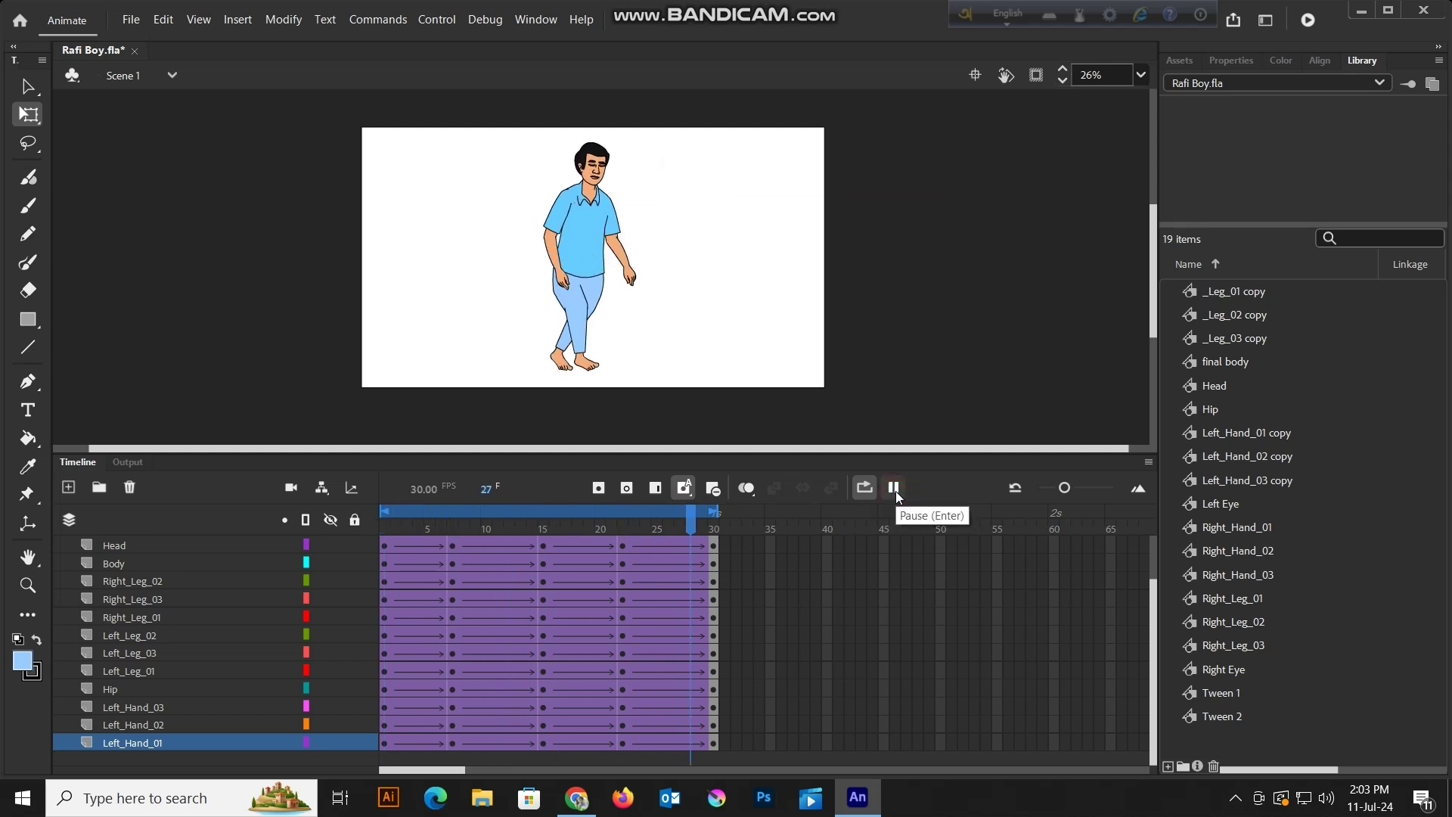
left_click(894, 490)
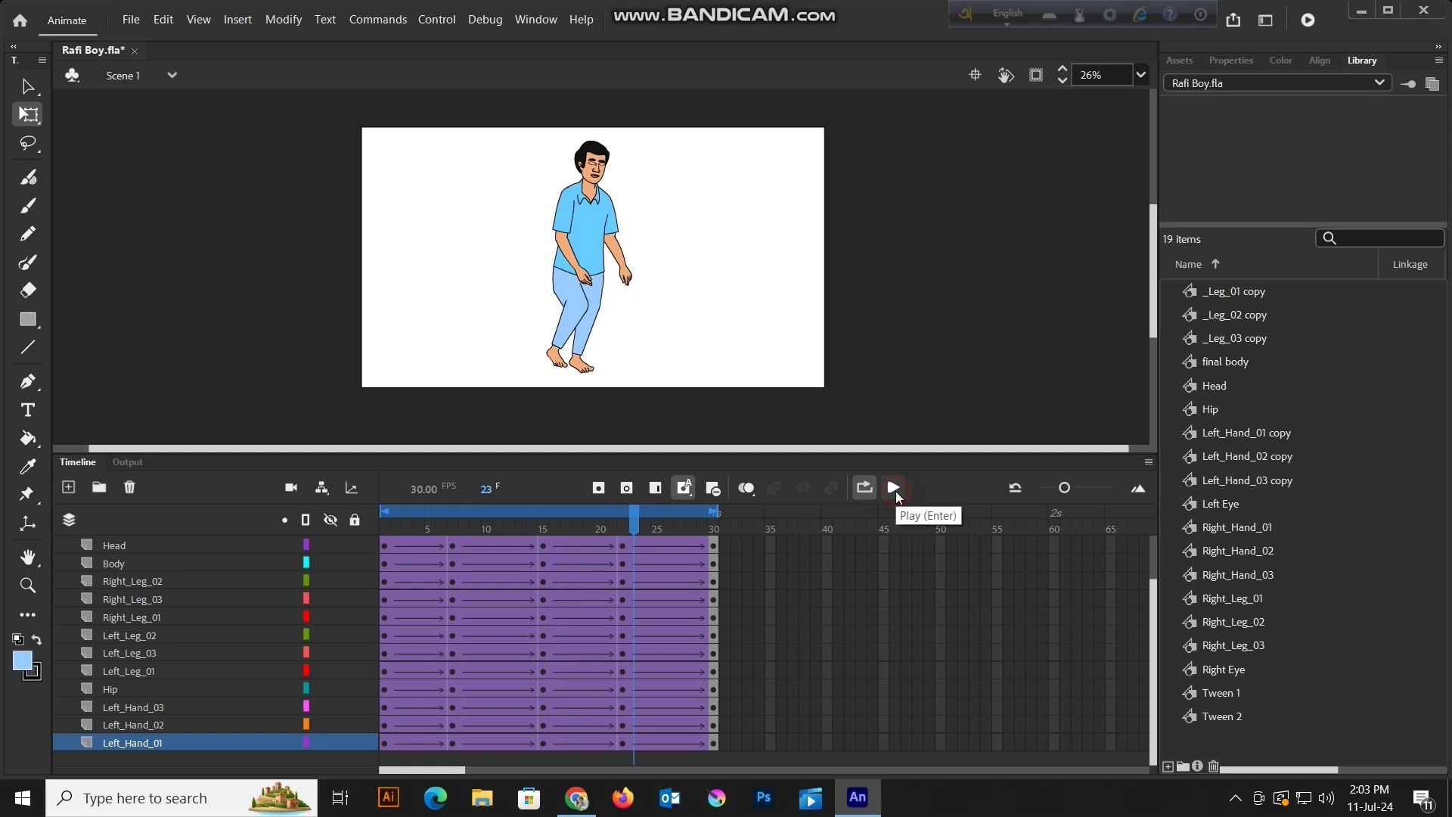
Shorten the timeline area to give the stage more room, and replay the walk to examine the full figure.
left_click_drag(838, 451, 842, 587)
key("ctrl+=")
left_click_drag(1151, 371, 1157, 382)
left_click(894, 621)
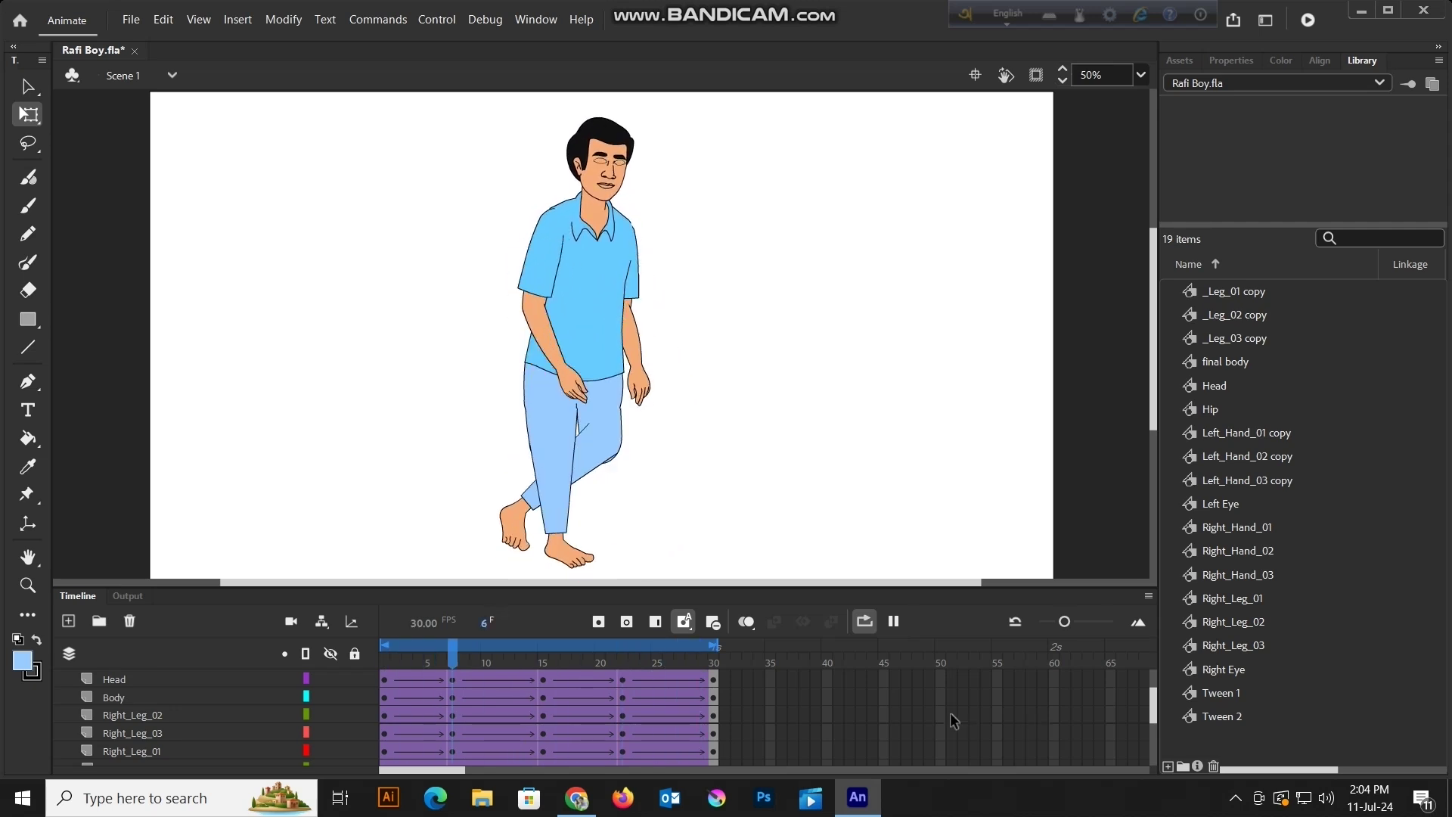
left_click(893, 621)
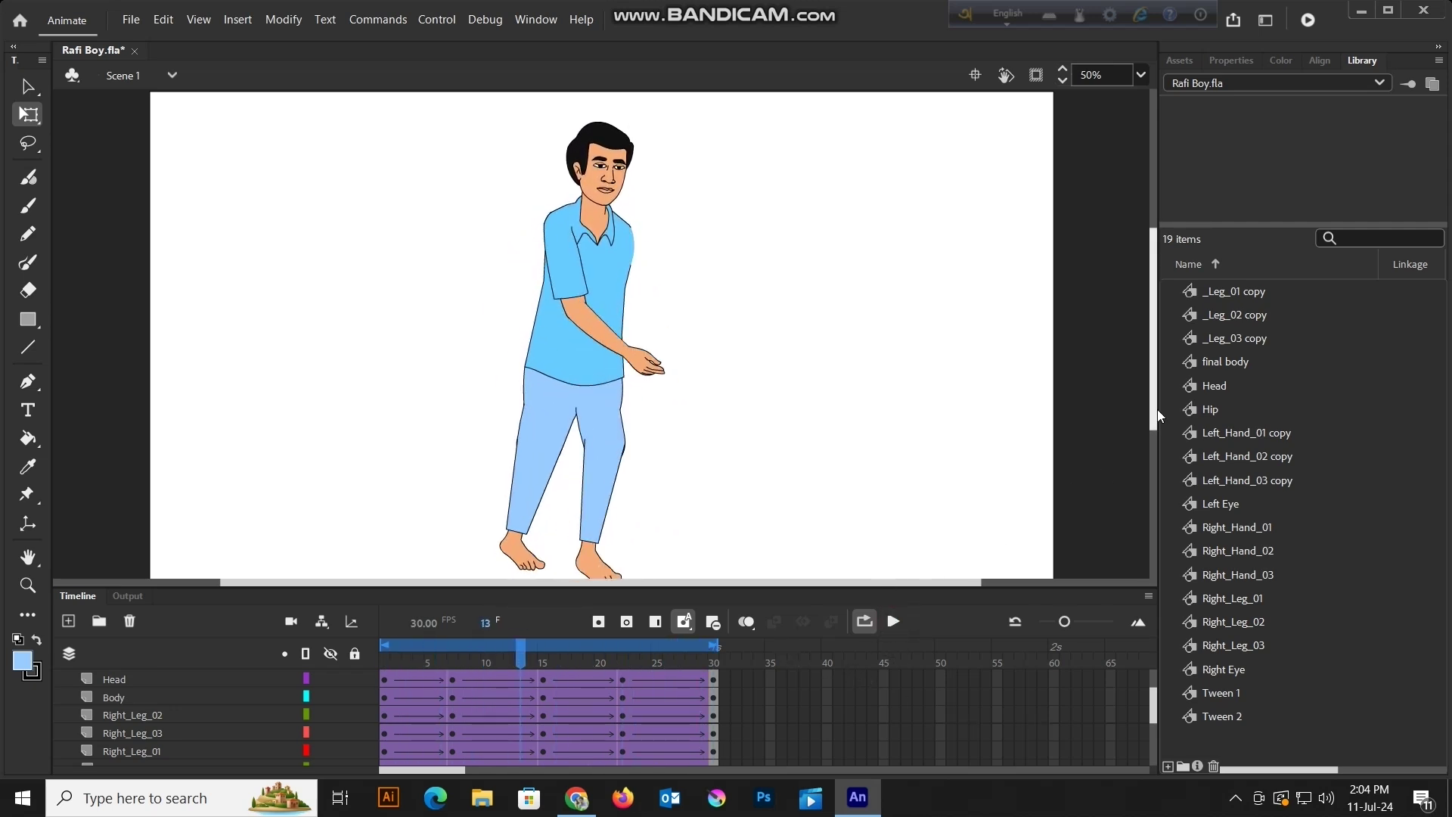
scroll(1154, 384, "down", 1)
left_click_drag(1154, 385, 1154, 390)
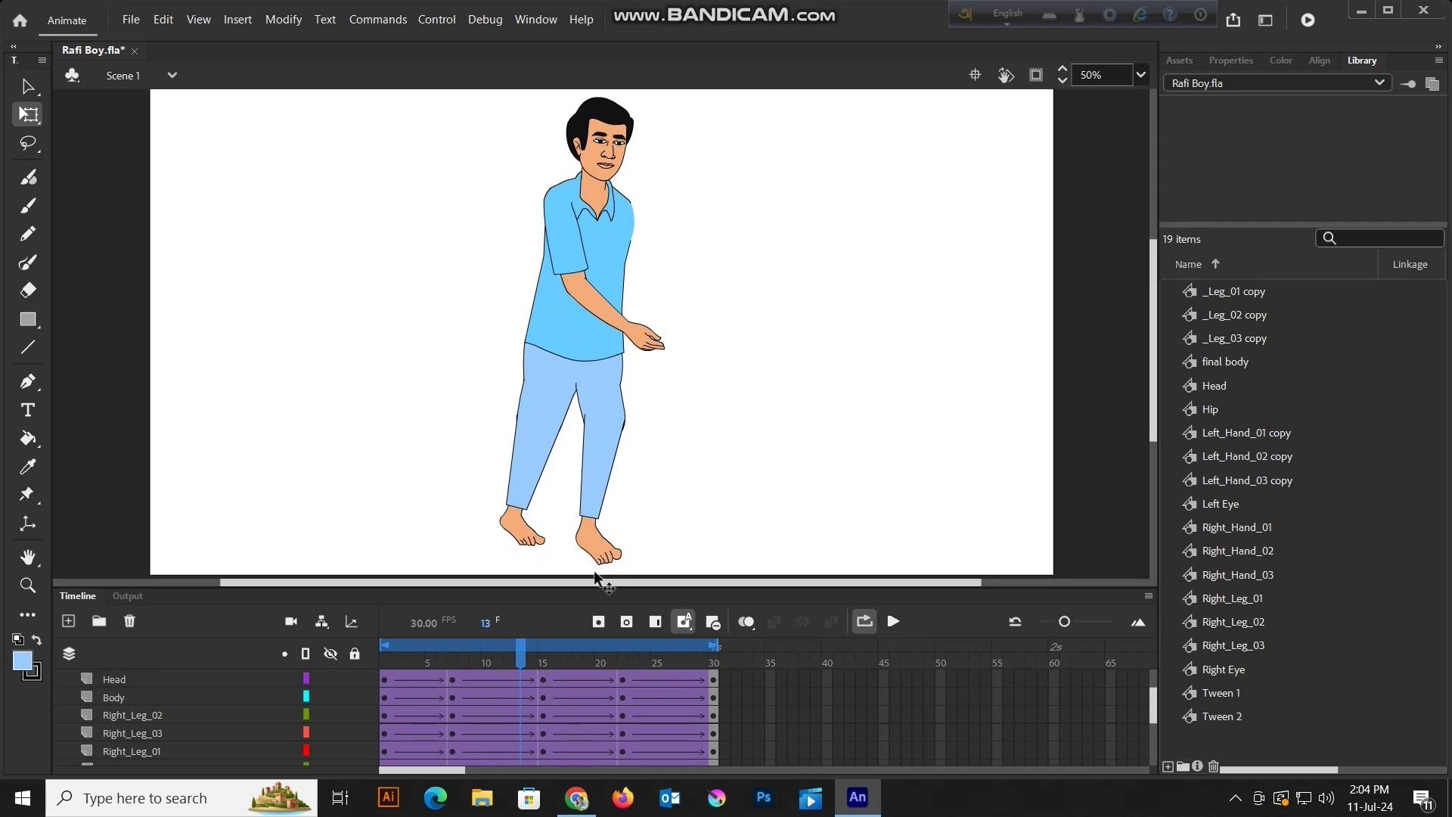
scroll(565, 676, "down", 3)
scroll(563, 683, "up", 5)
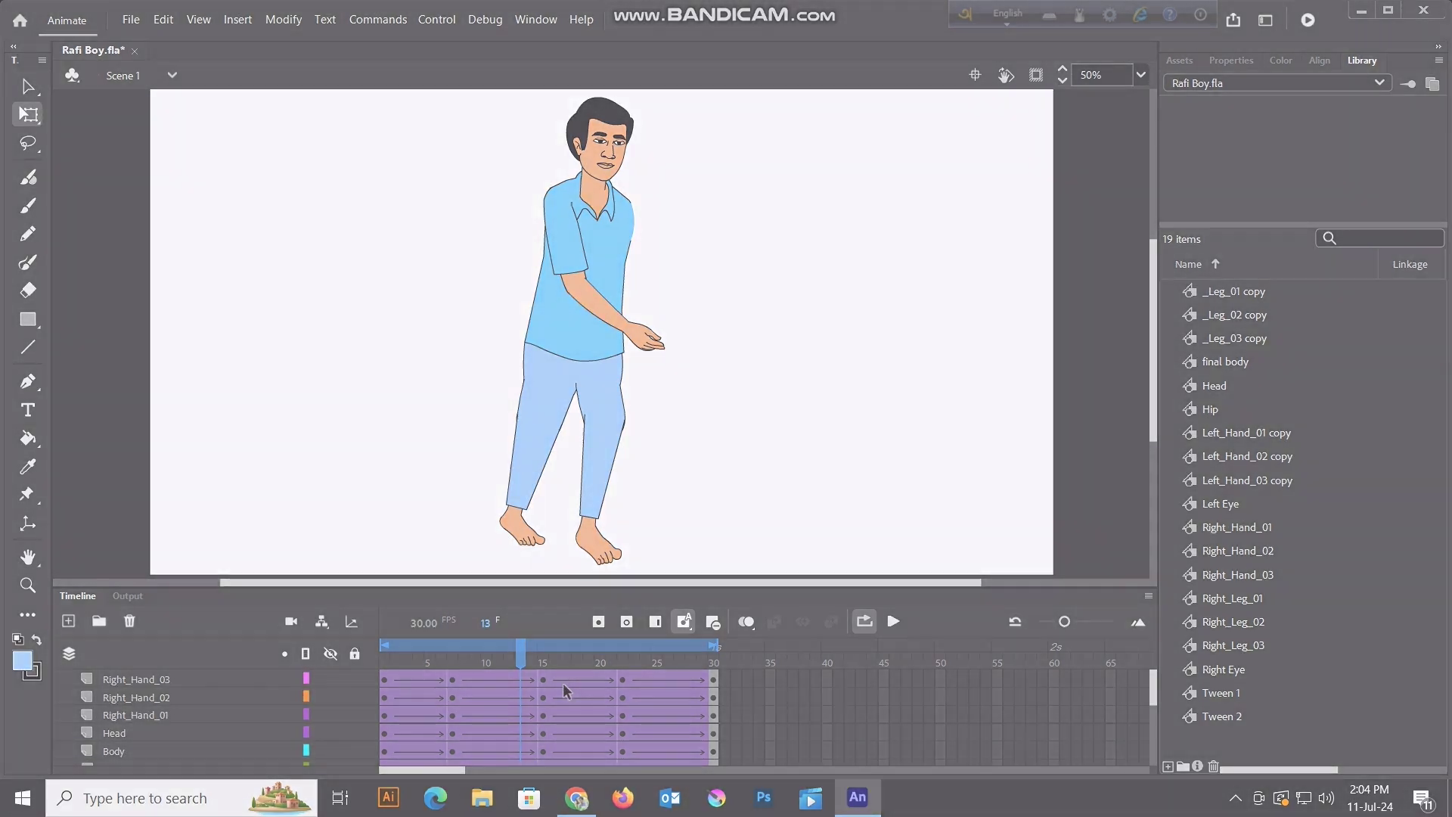